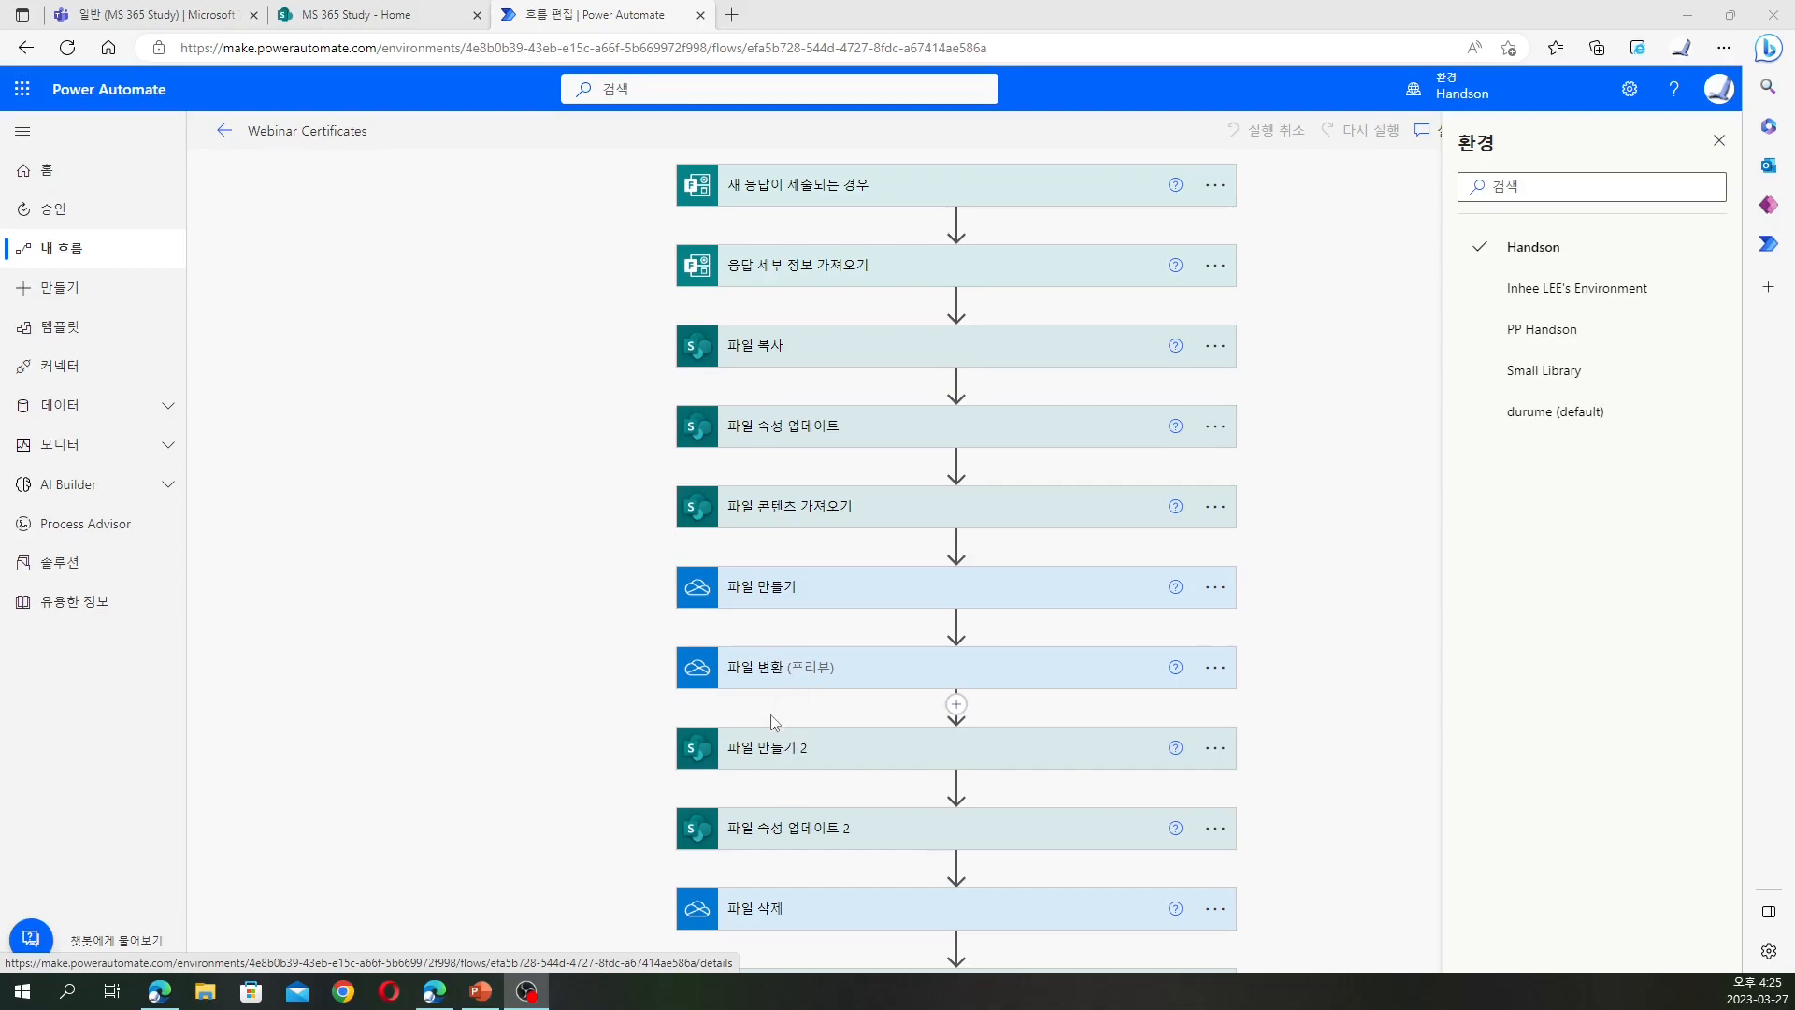
Open Meetup Certificate.docx from the MS 365 Study team's General files in Teams
{"action": "scroll", "coordinate": [793, 803], "scroll_direction": "down", "scroll_amount": 2}
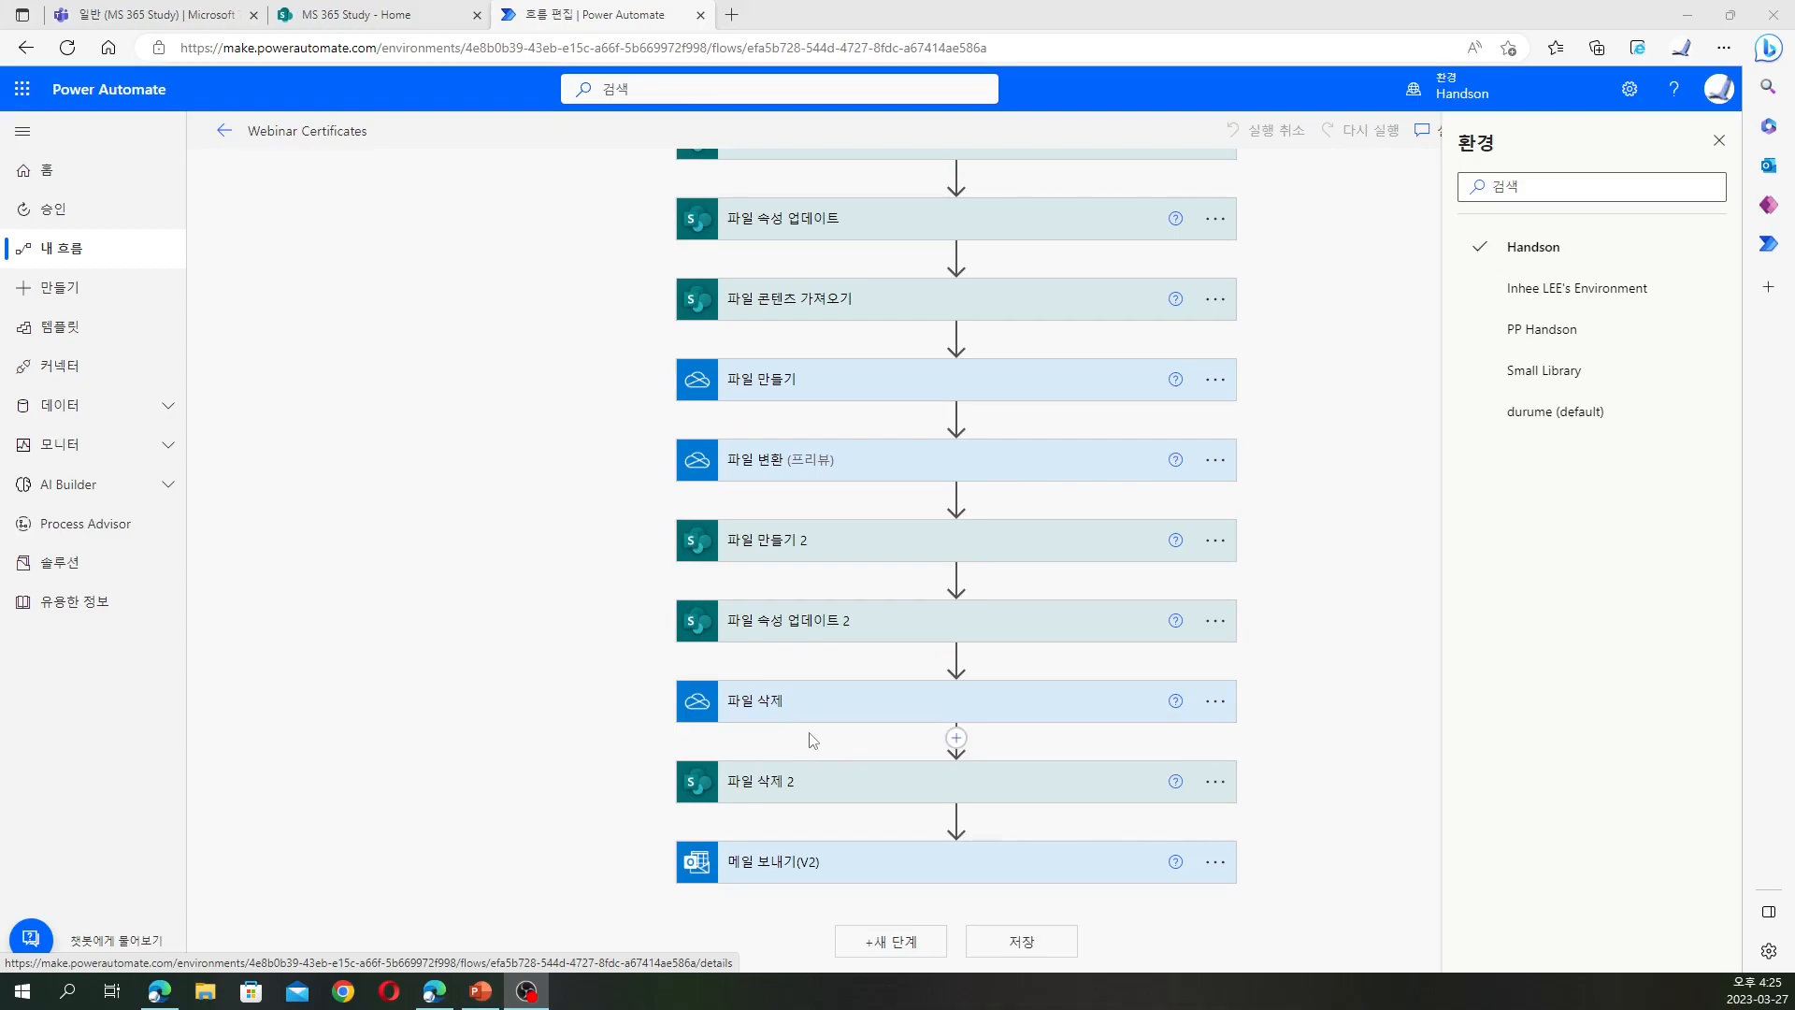
{"action": "left_click", "coordinate": [338, 15]}
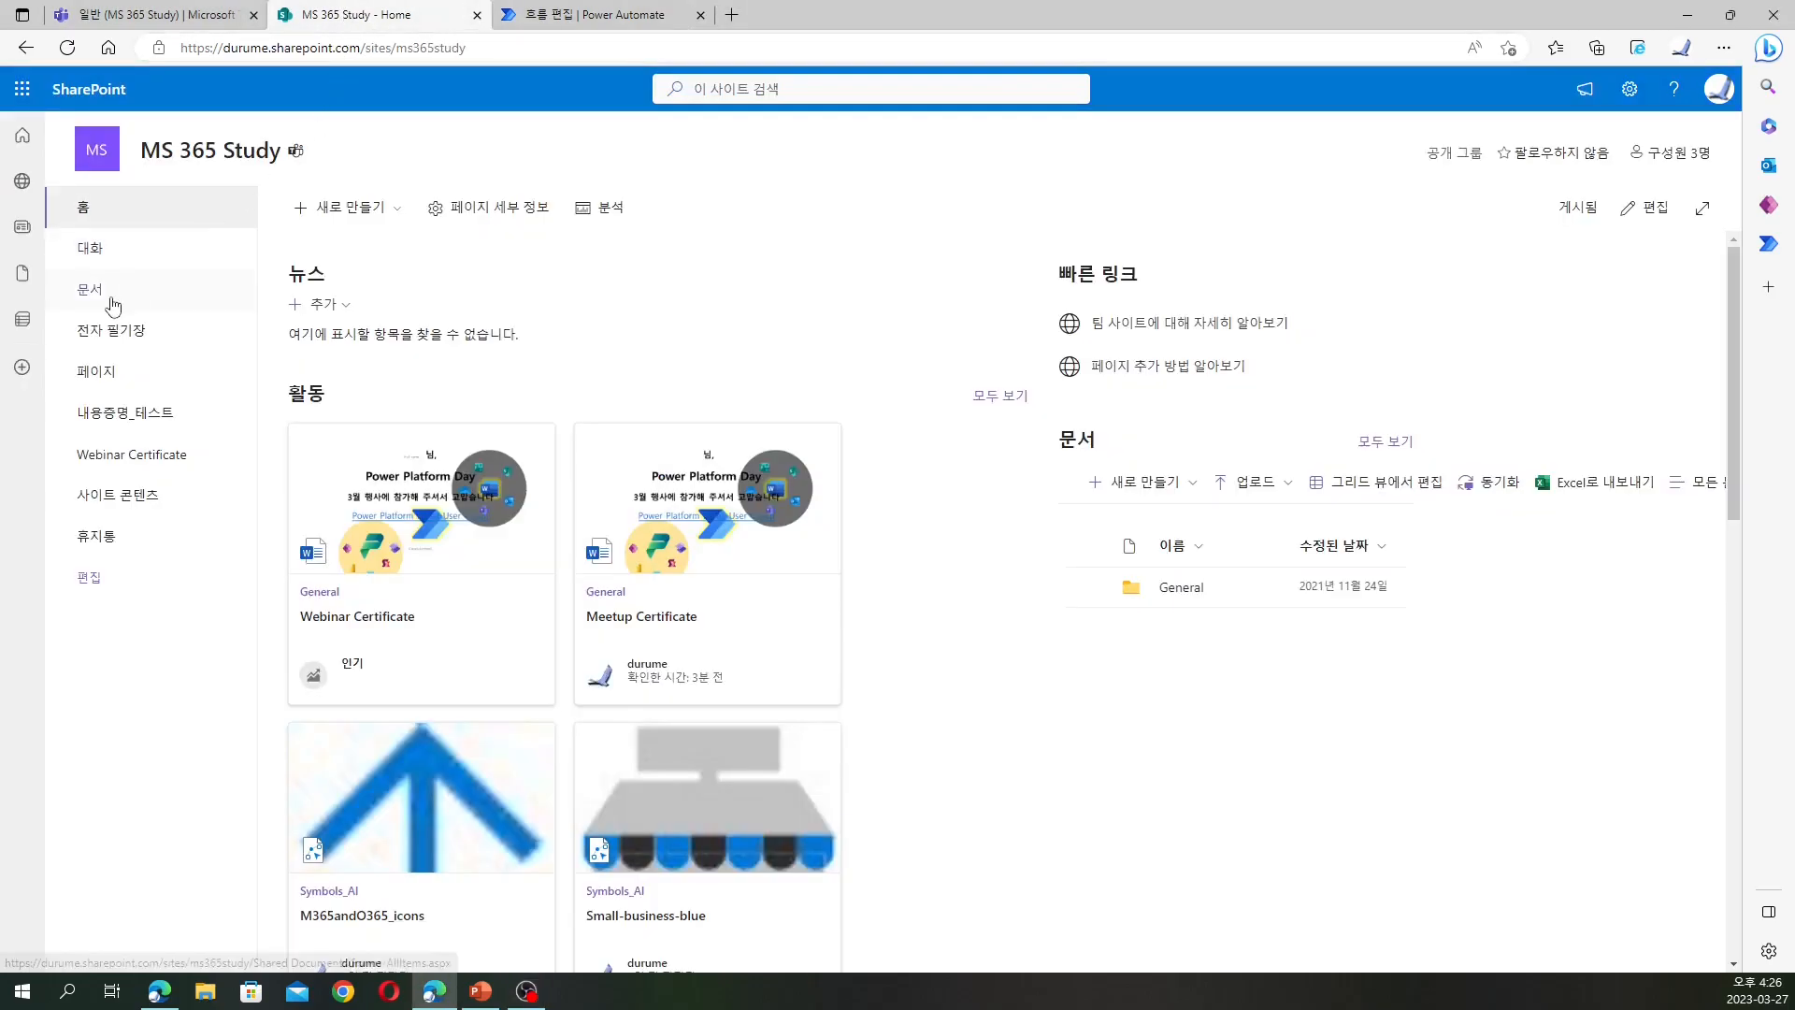
{"action": "left_click", "coordinate": [155, 15]}
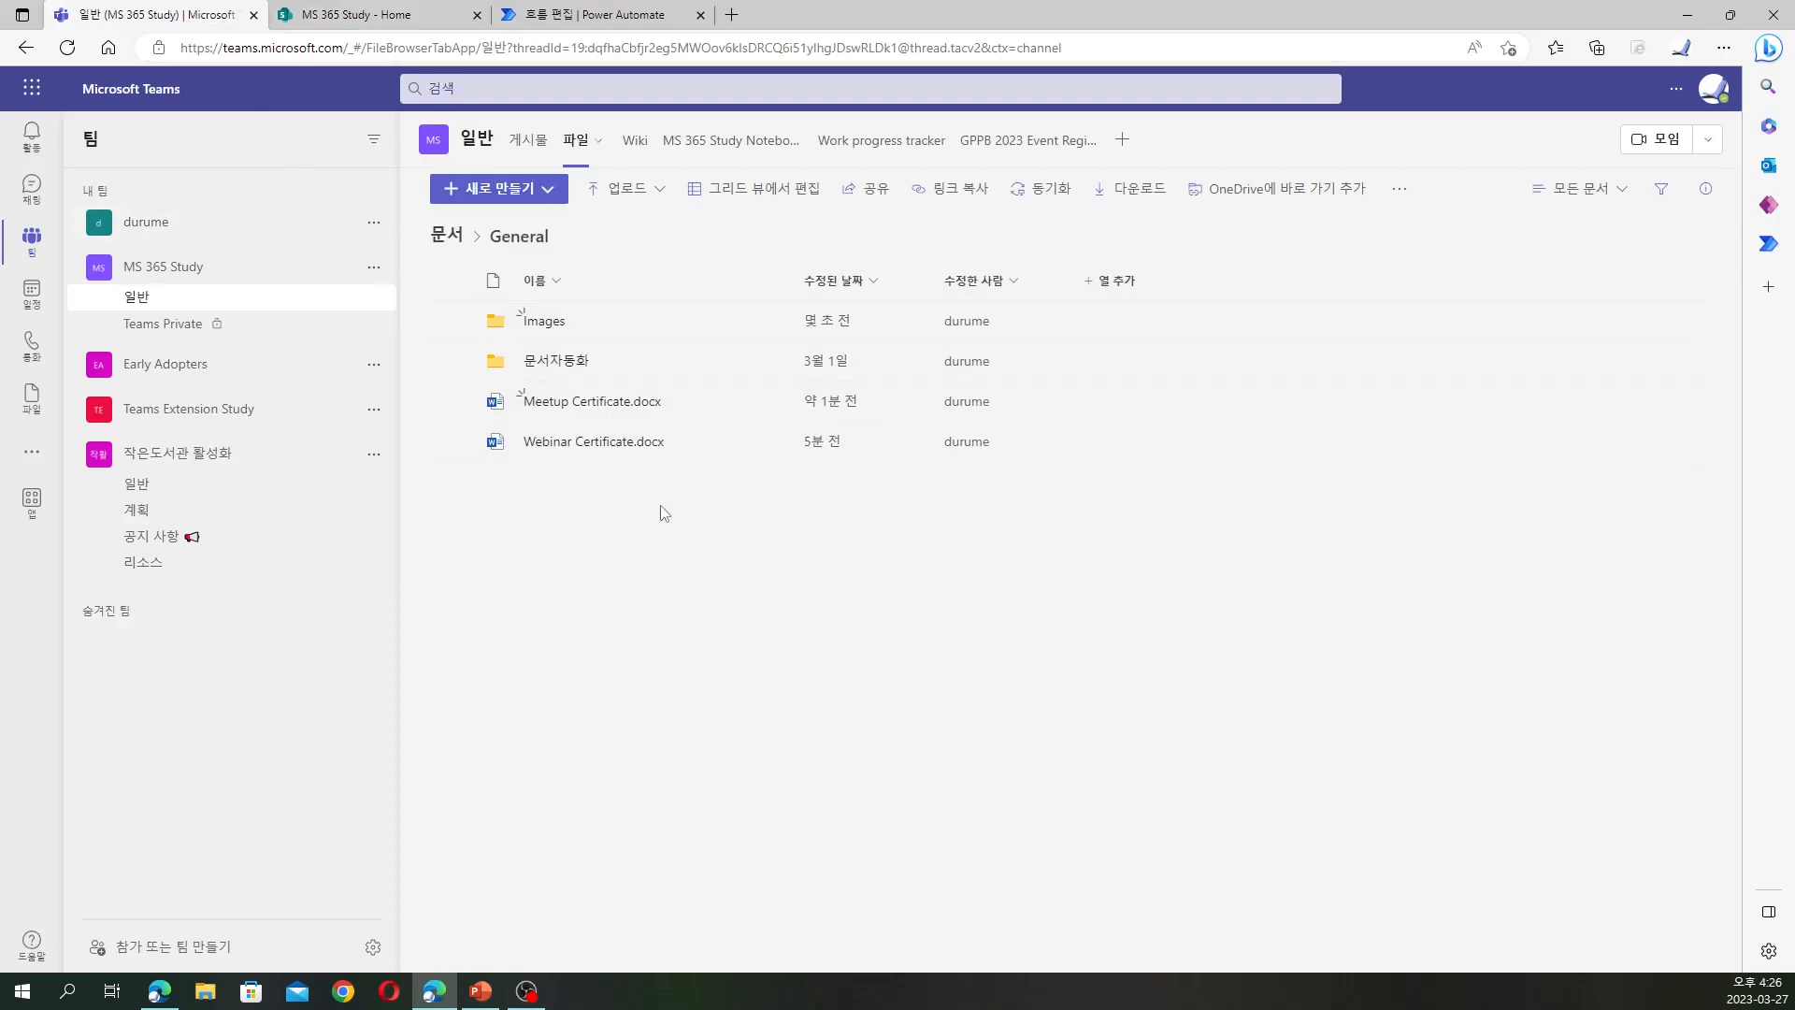
{"action": "left_click", "coordinate": [612, 402]}
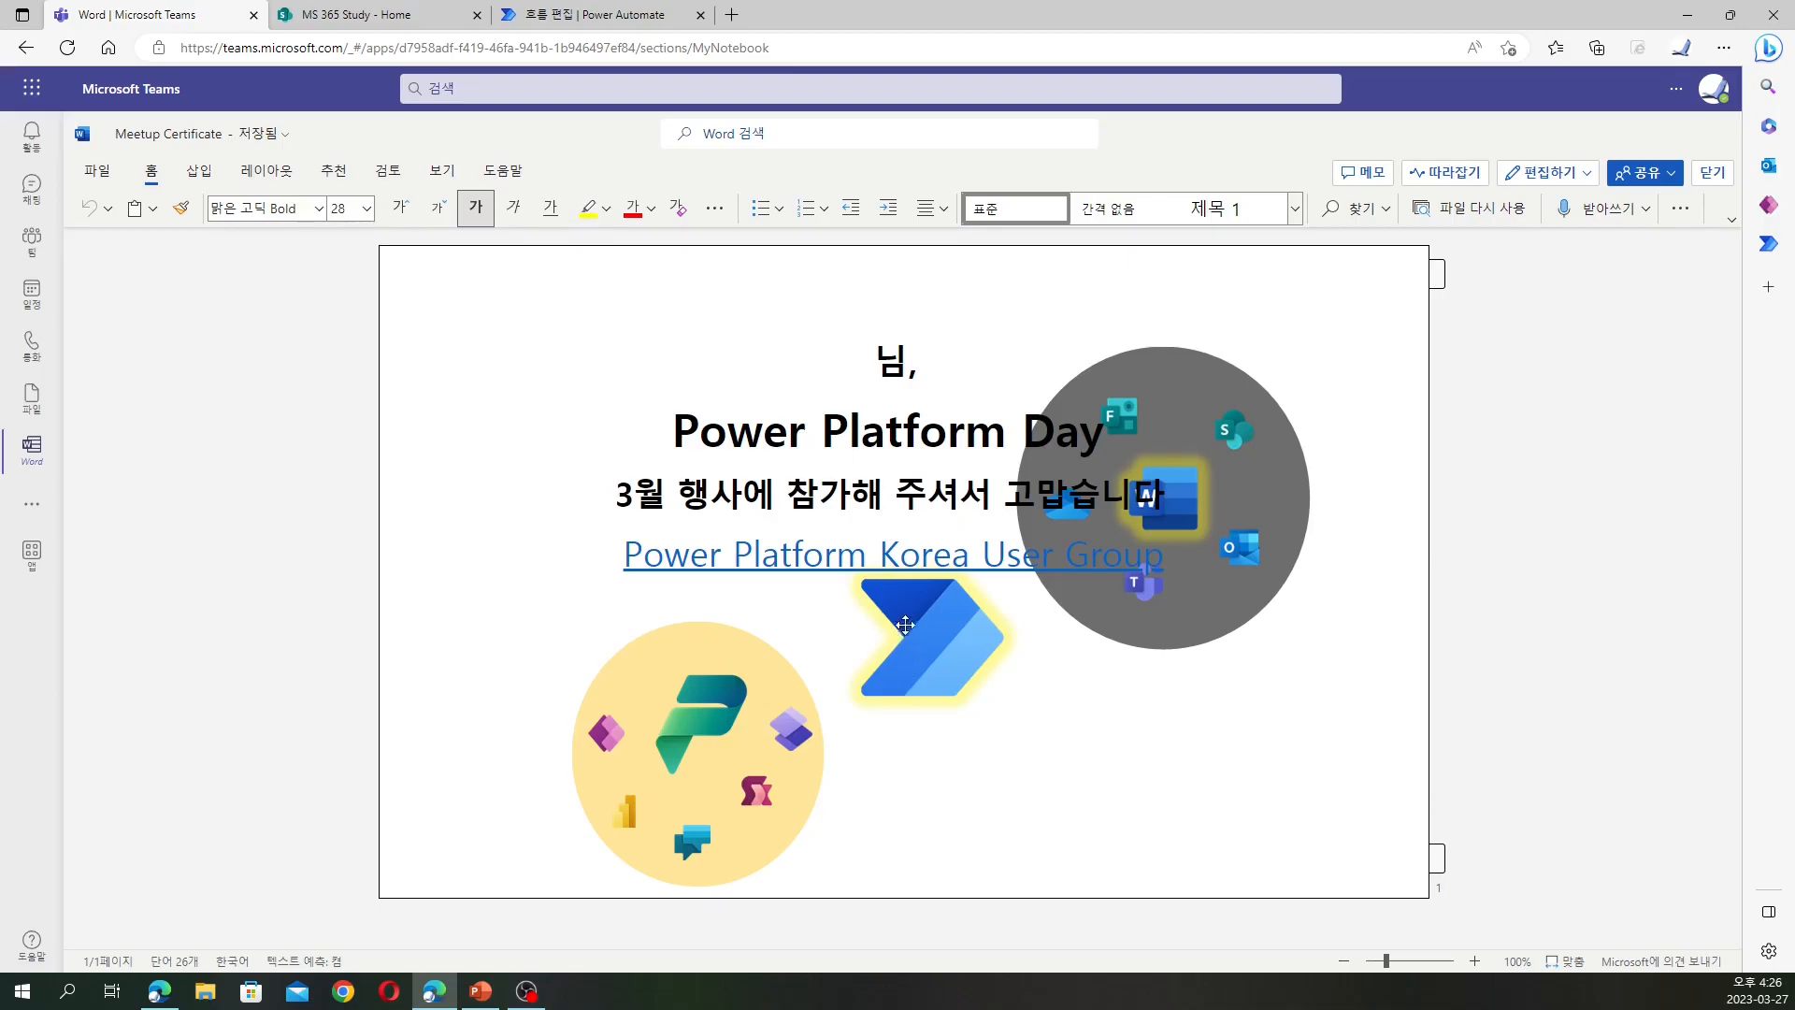
Go to forms.office.com in a new tab and create a new blank form
{"action": "left_click", "coordinate": [731, 15]}
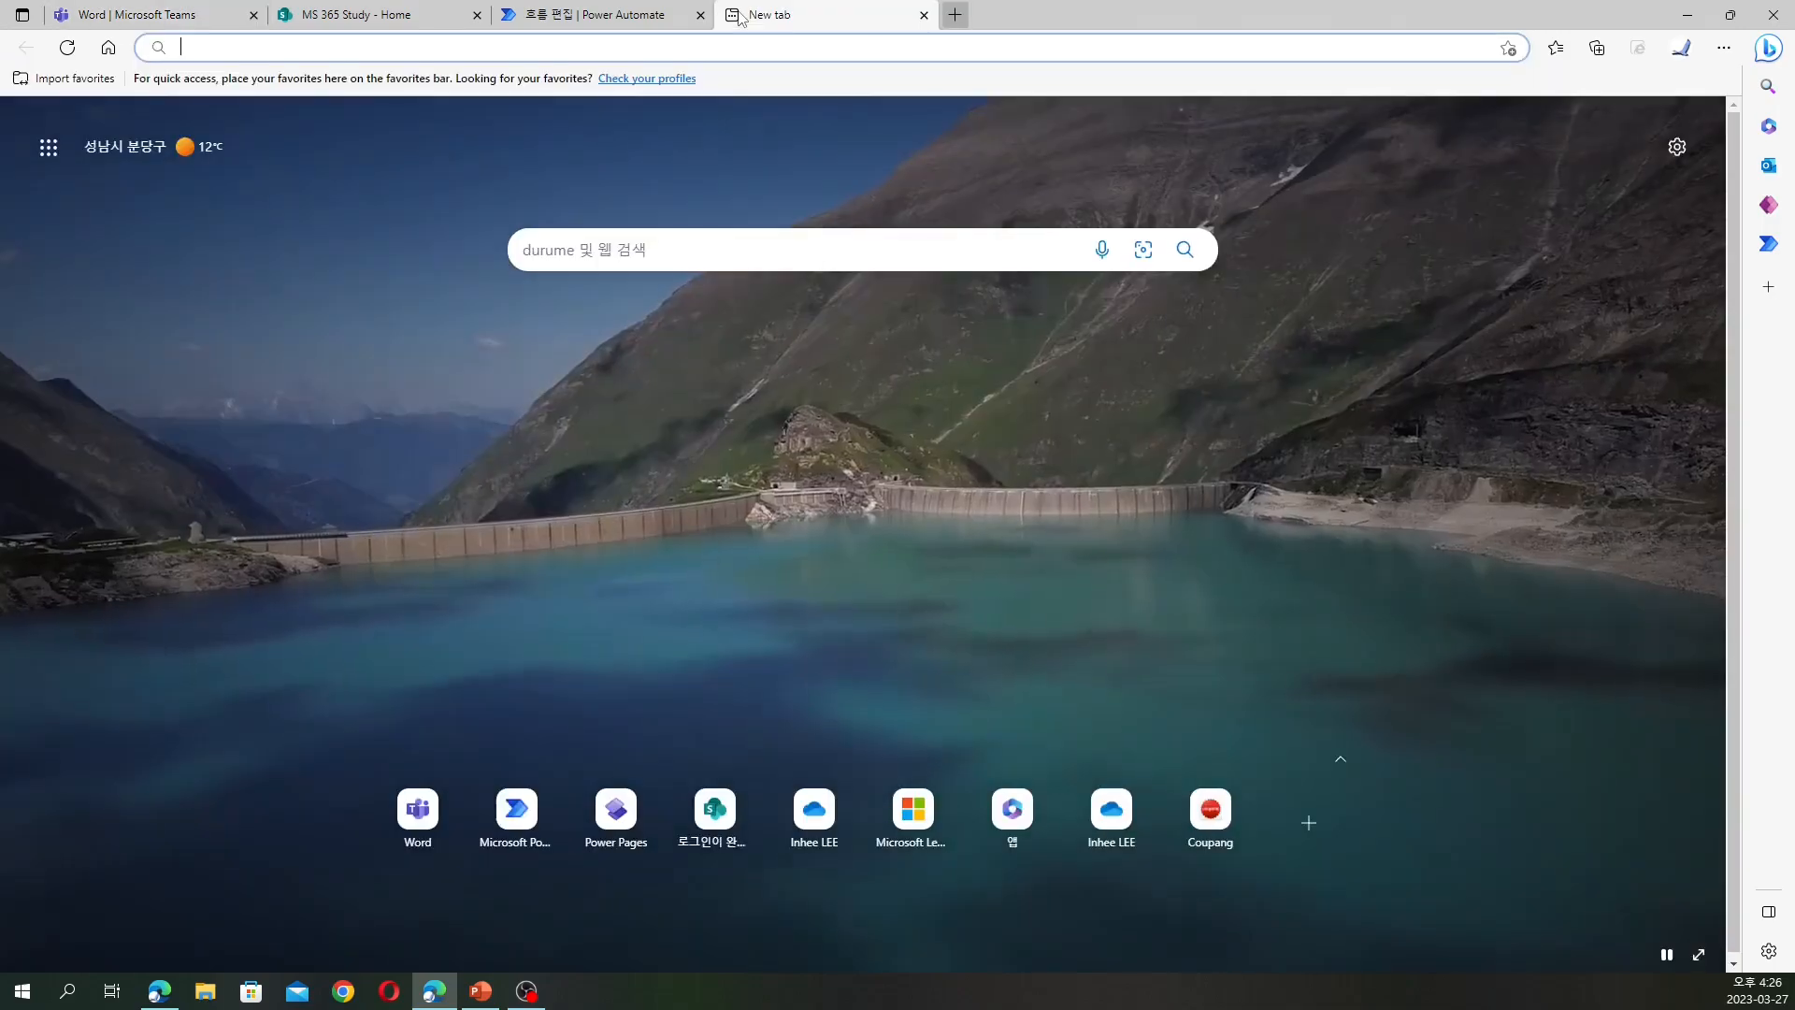
{"action": "left_click", "coordinate": [755, 49]}
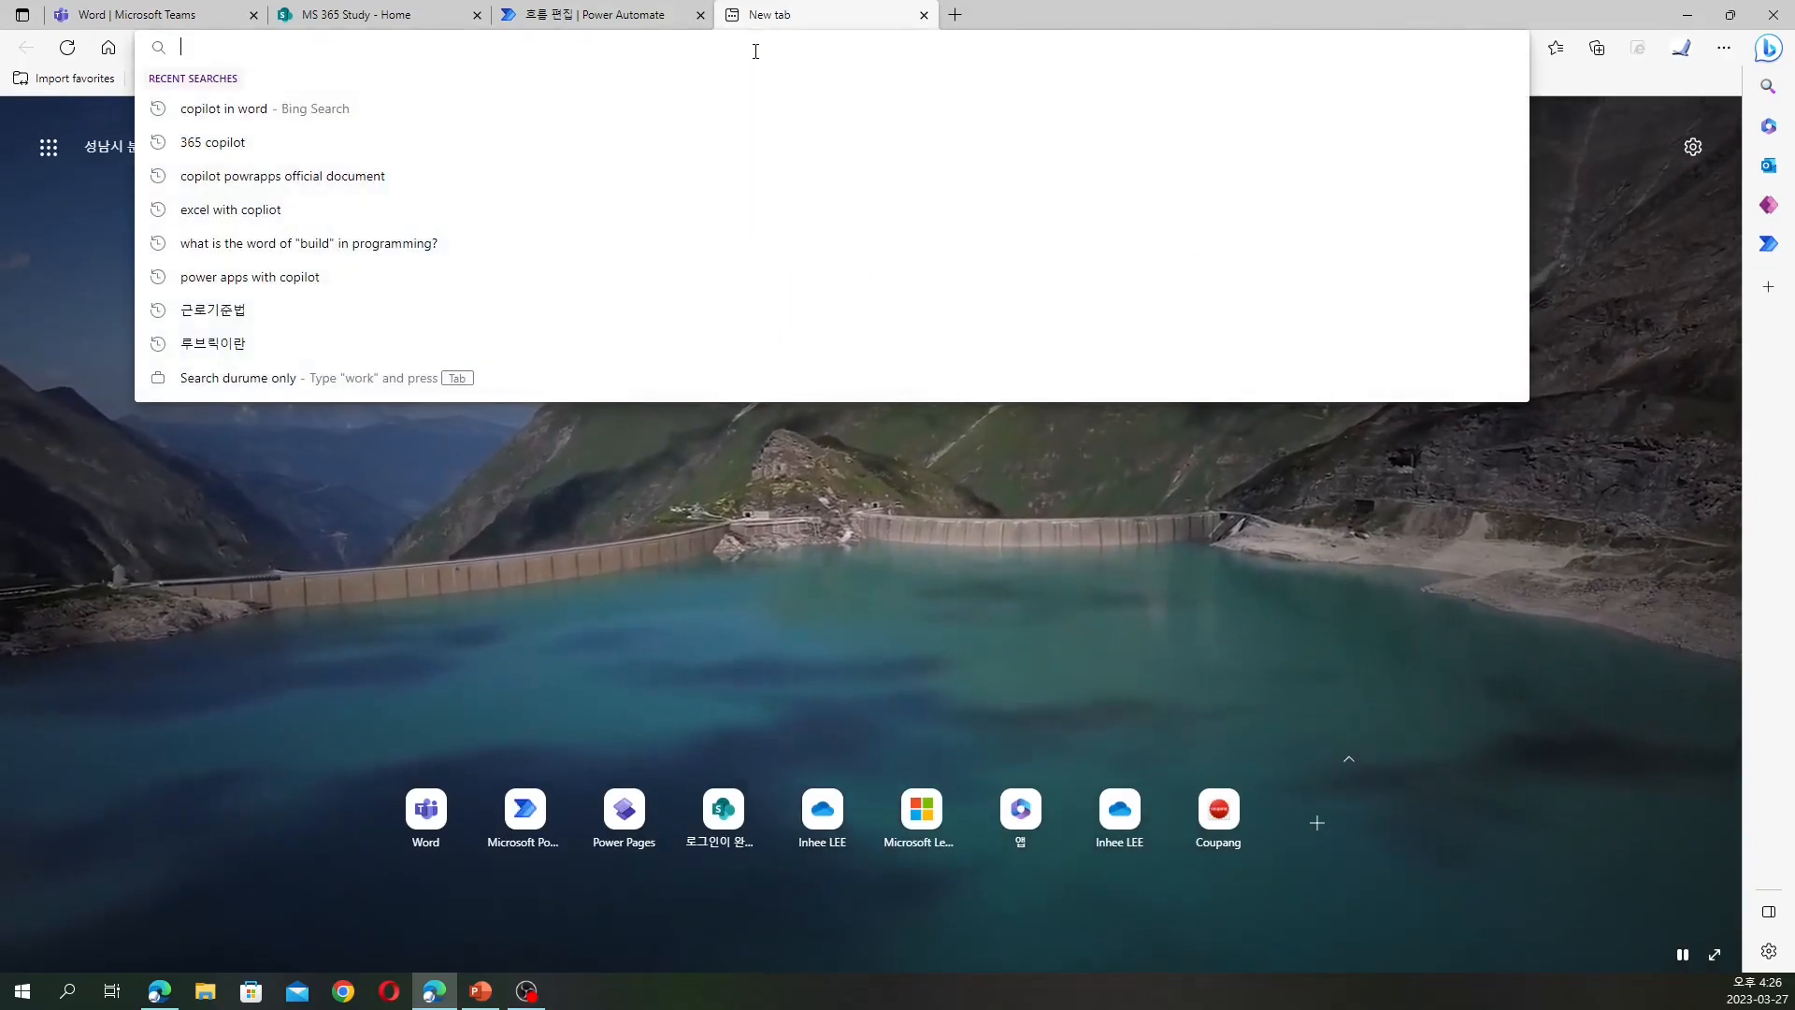
{"action": "type", "text": "for"}
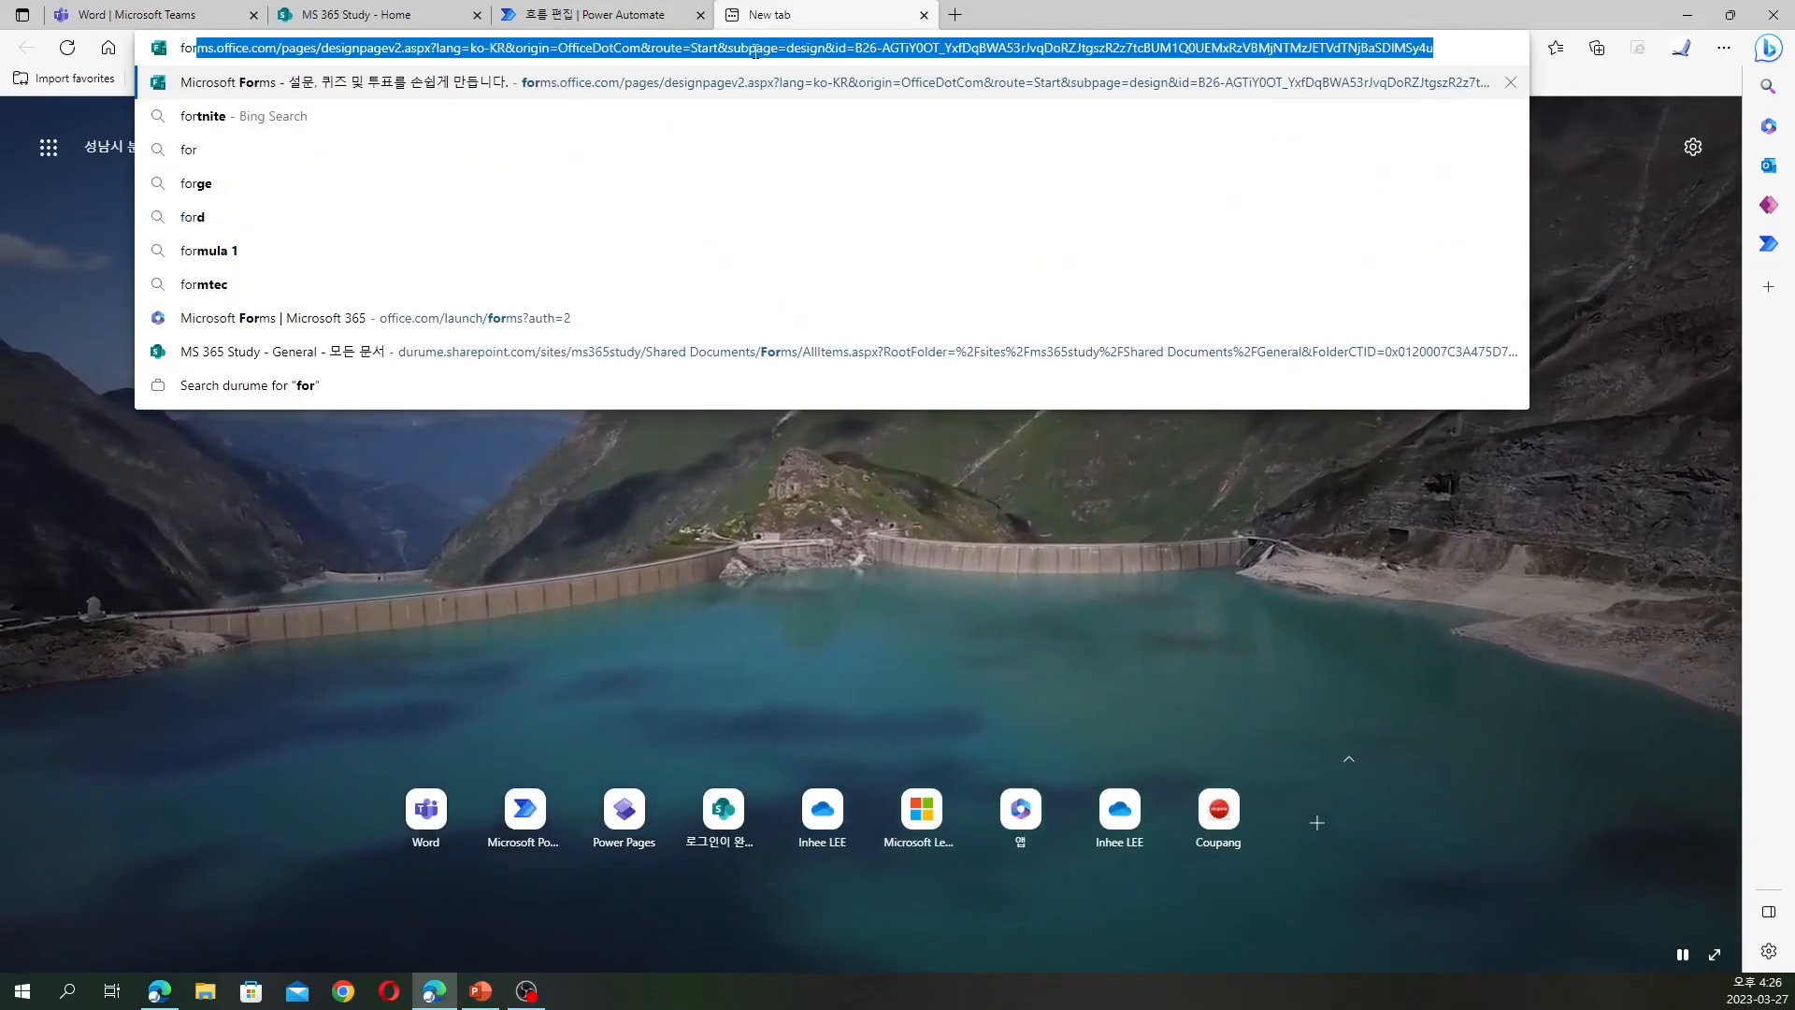
{"action": "key", "text": "Return"}
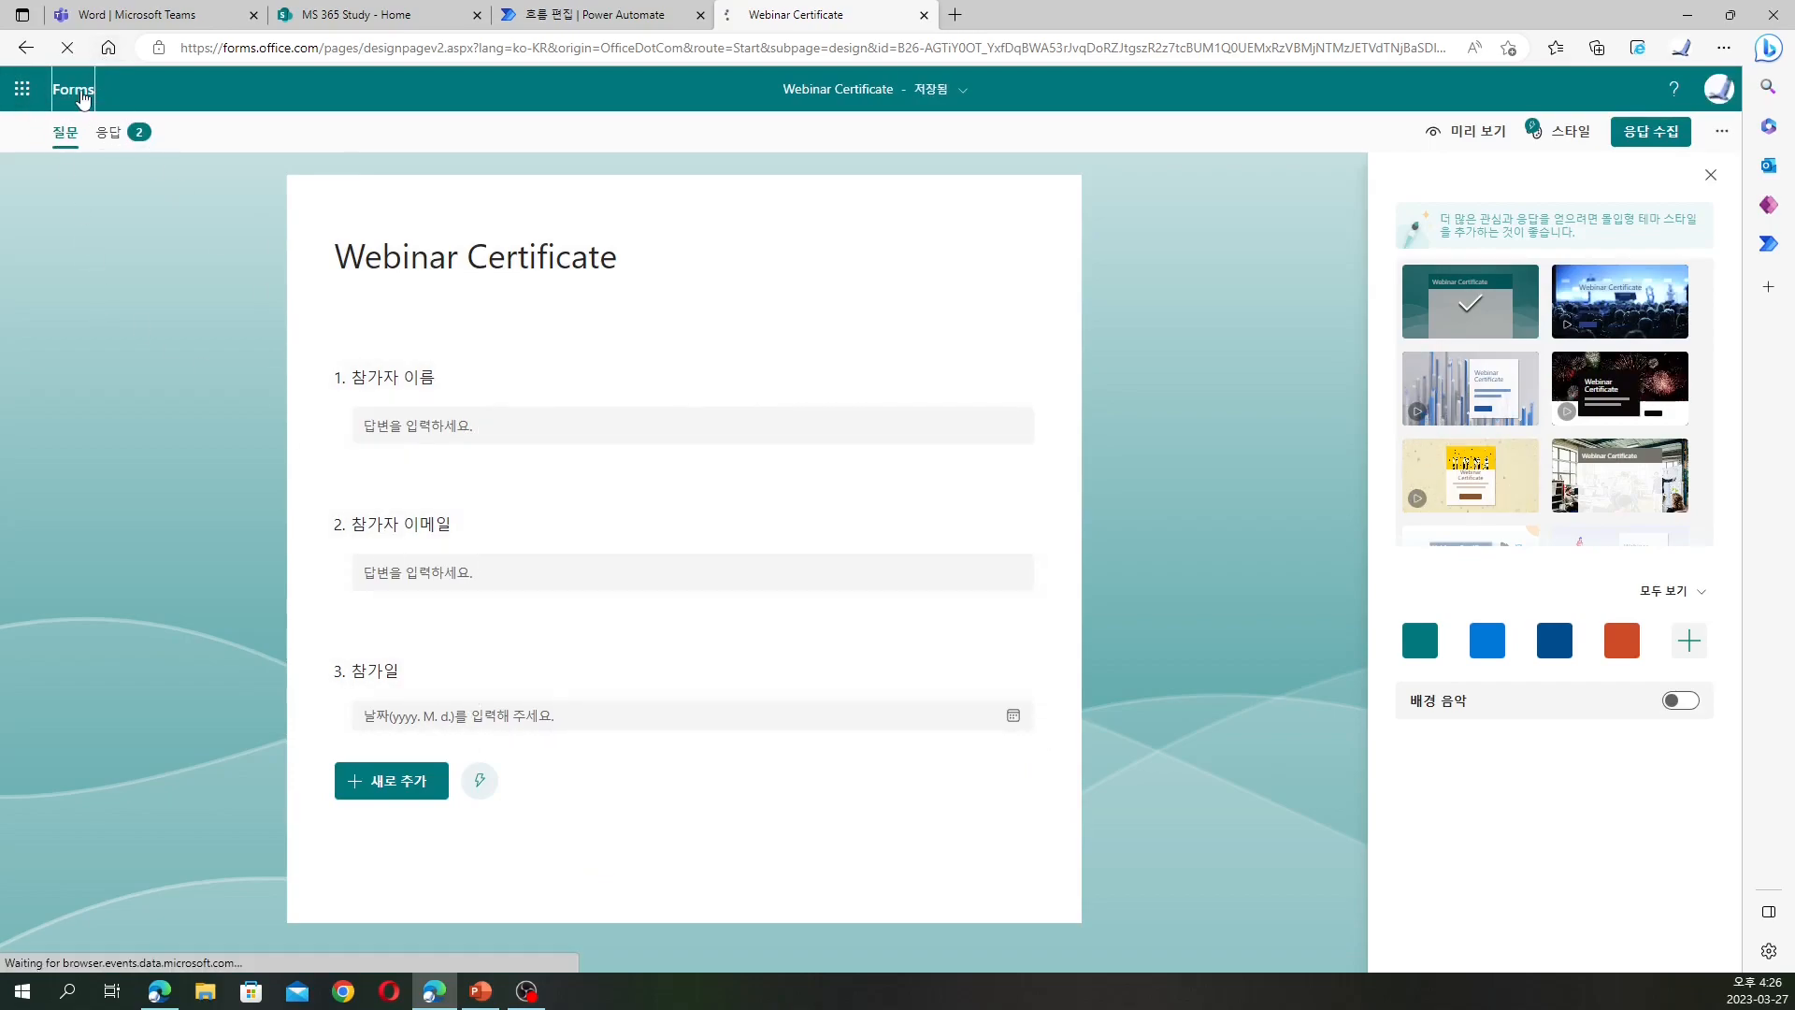
{"action": "left_click", "coordinate": [73, 89]}
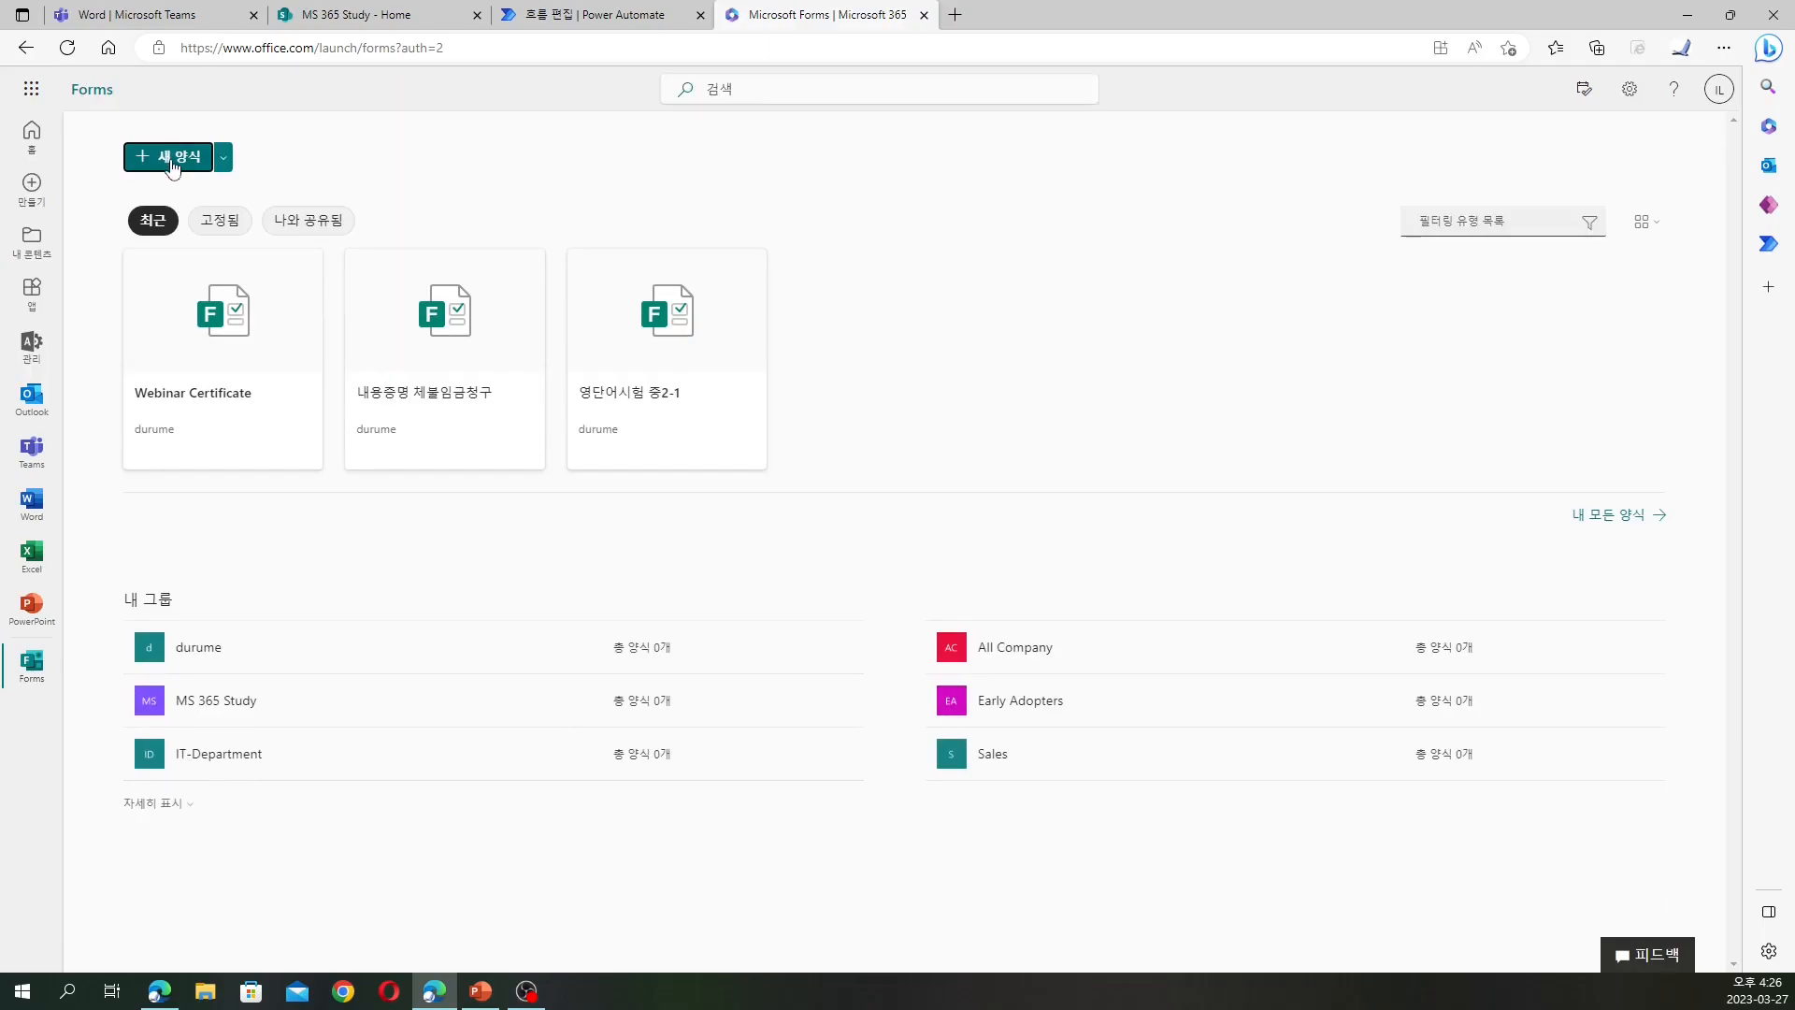
{"action": "left_click", "coordinate": [223, 167]}
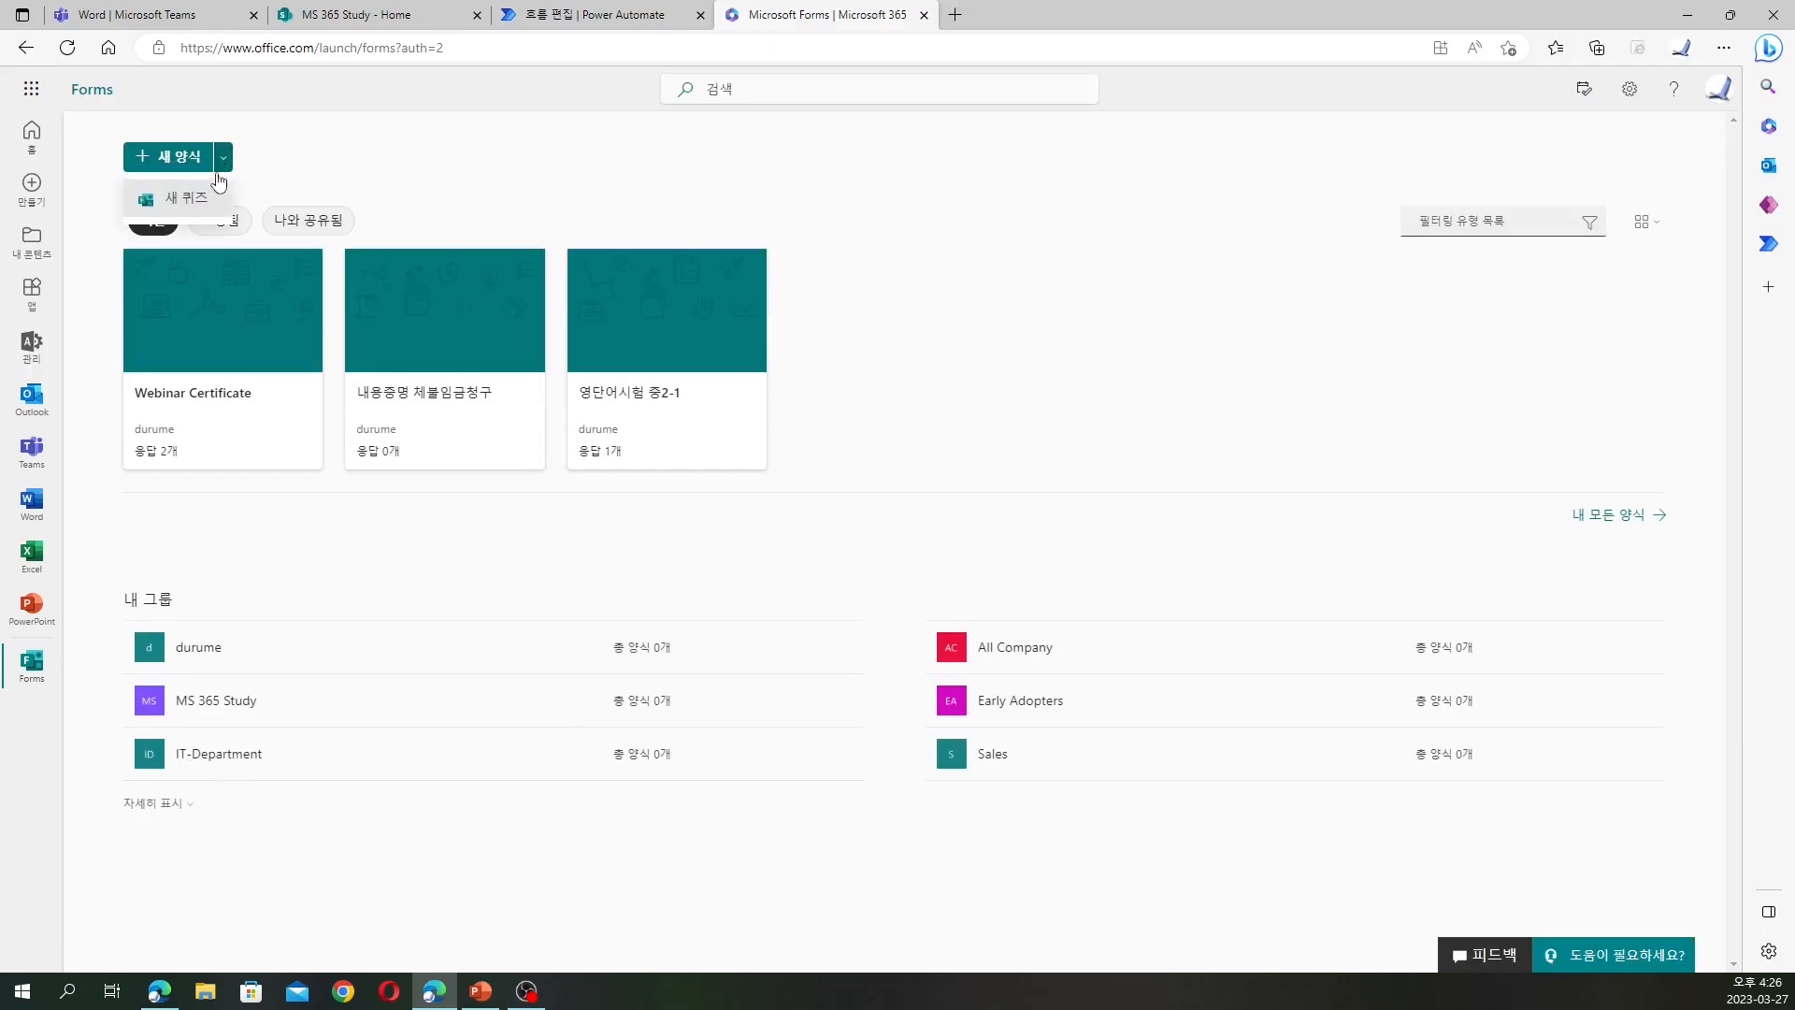
{"action": "left_click", "coordinate": [183, 152]}
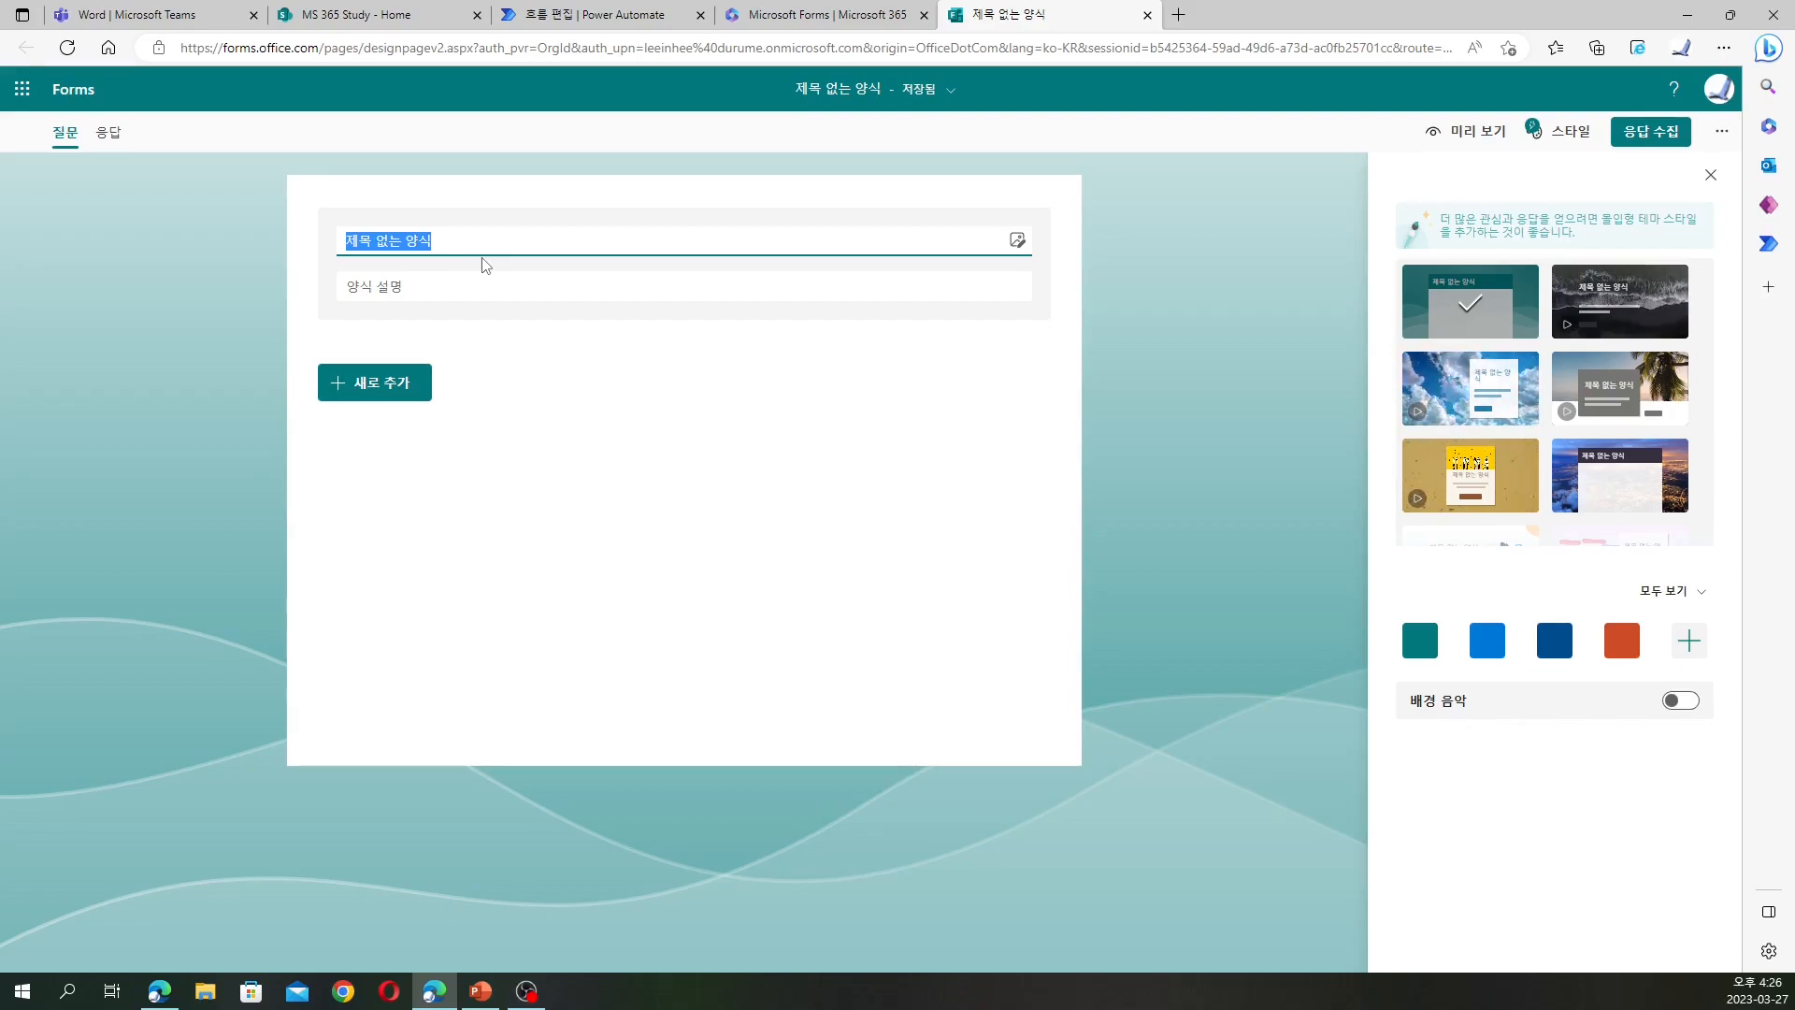
Title the form '밋업 참가확인' and add a 참가자 이름 text question
{"action": "type", "text": "alt"}
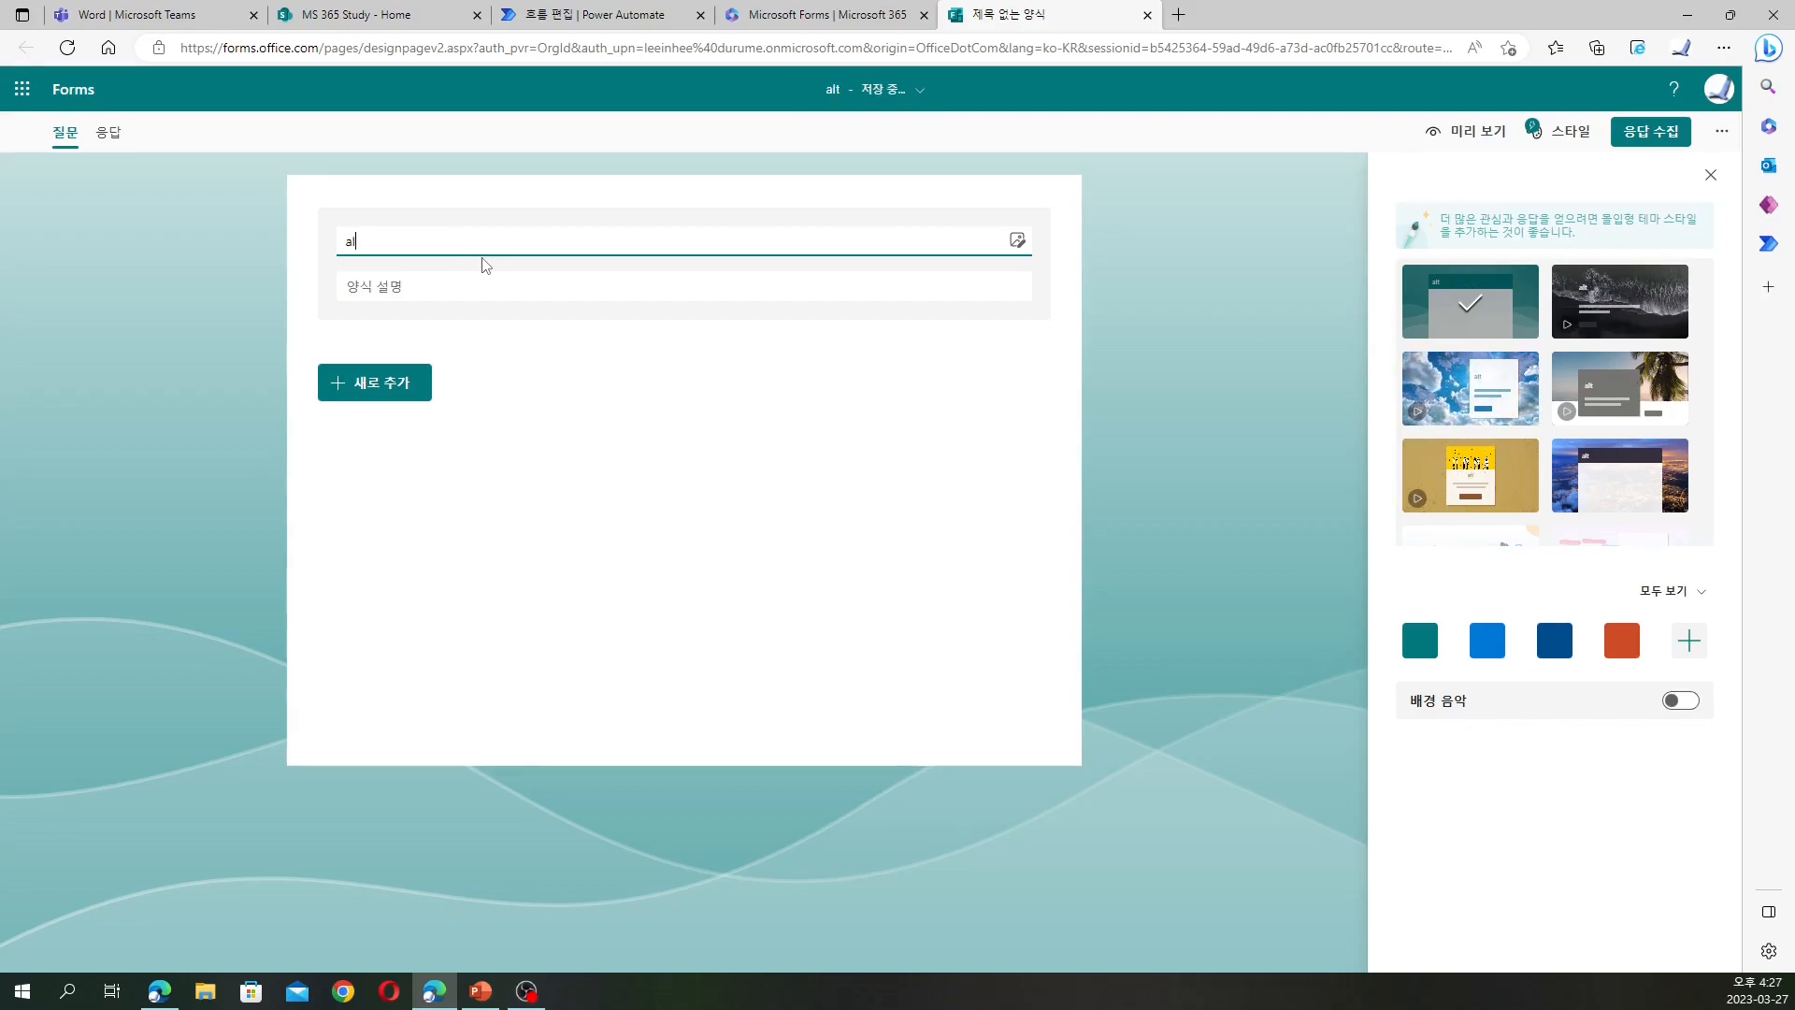
{"action": "type", "text": "밋업 참가"}
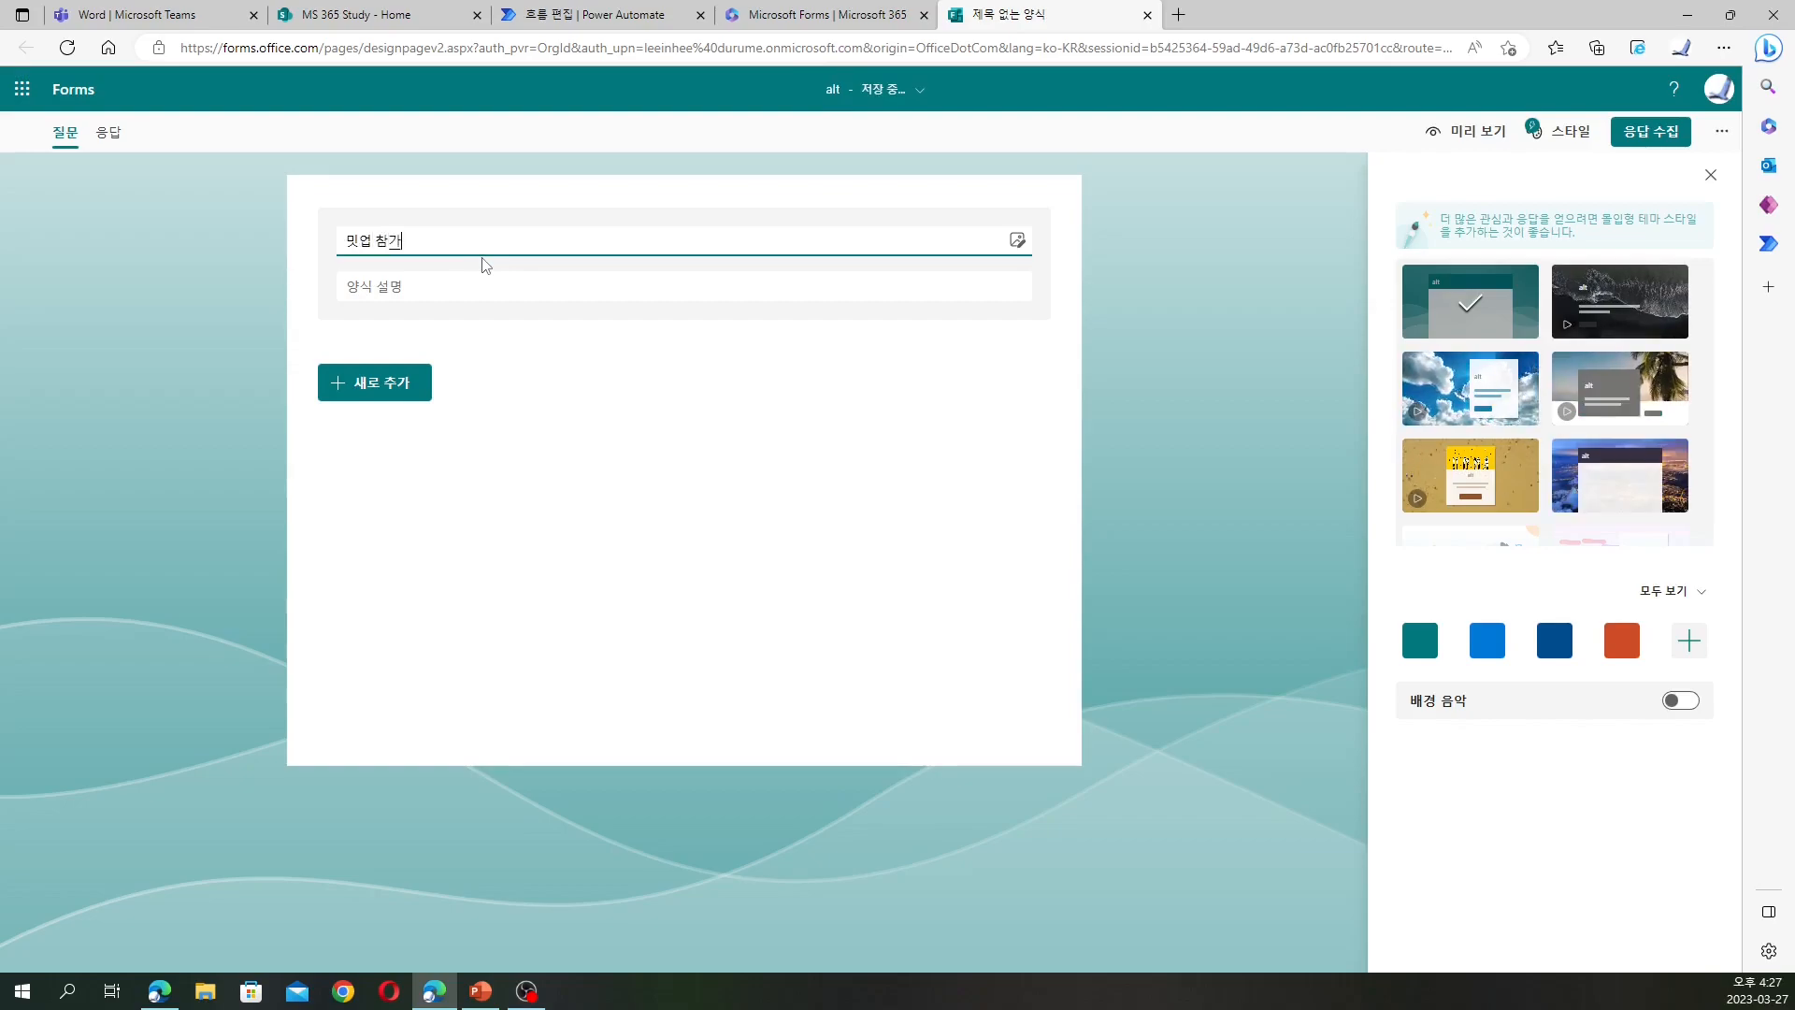
{"action": "type", "text": "확인"}
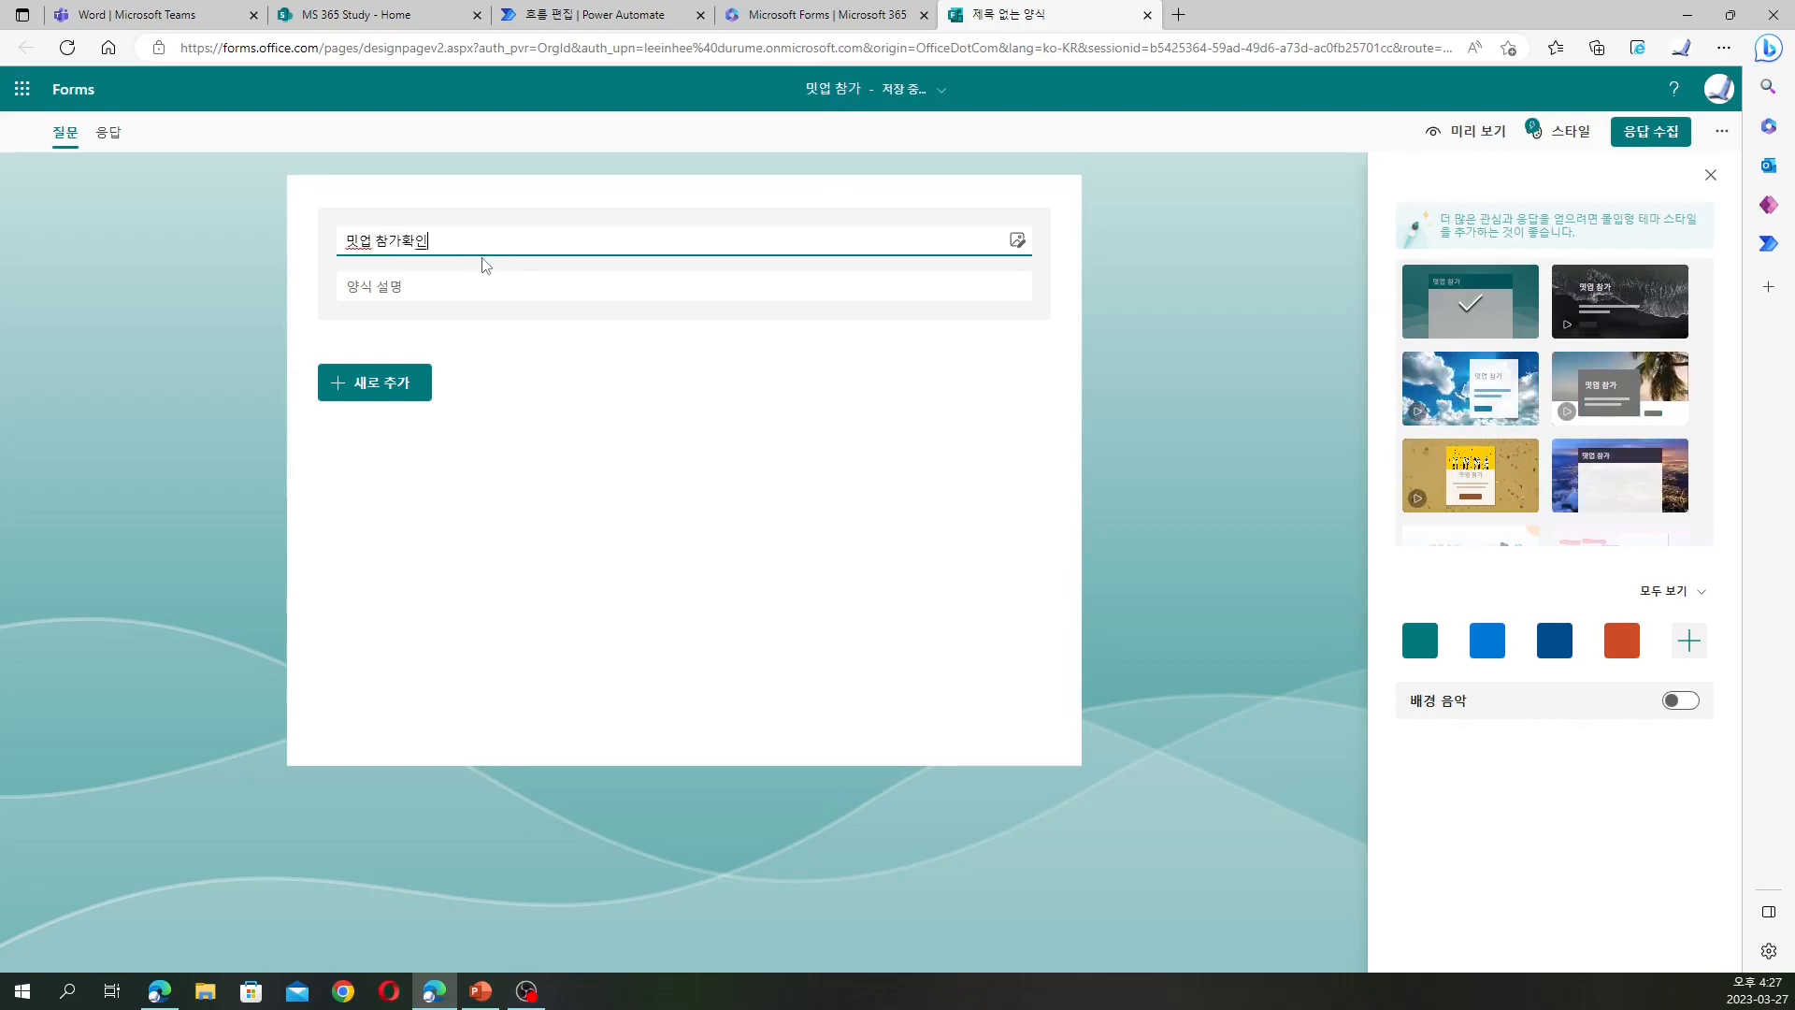
{"action": "left_click", "coordinate": [473, 283]}
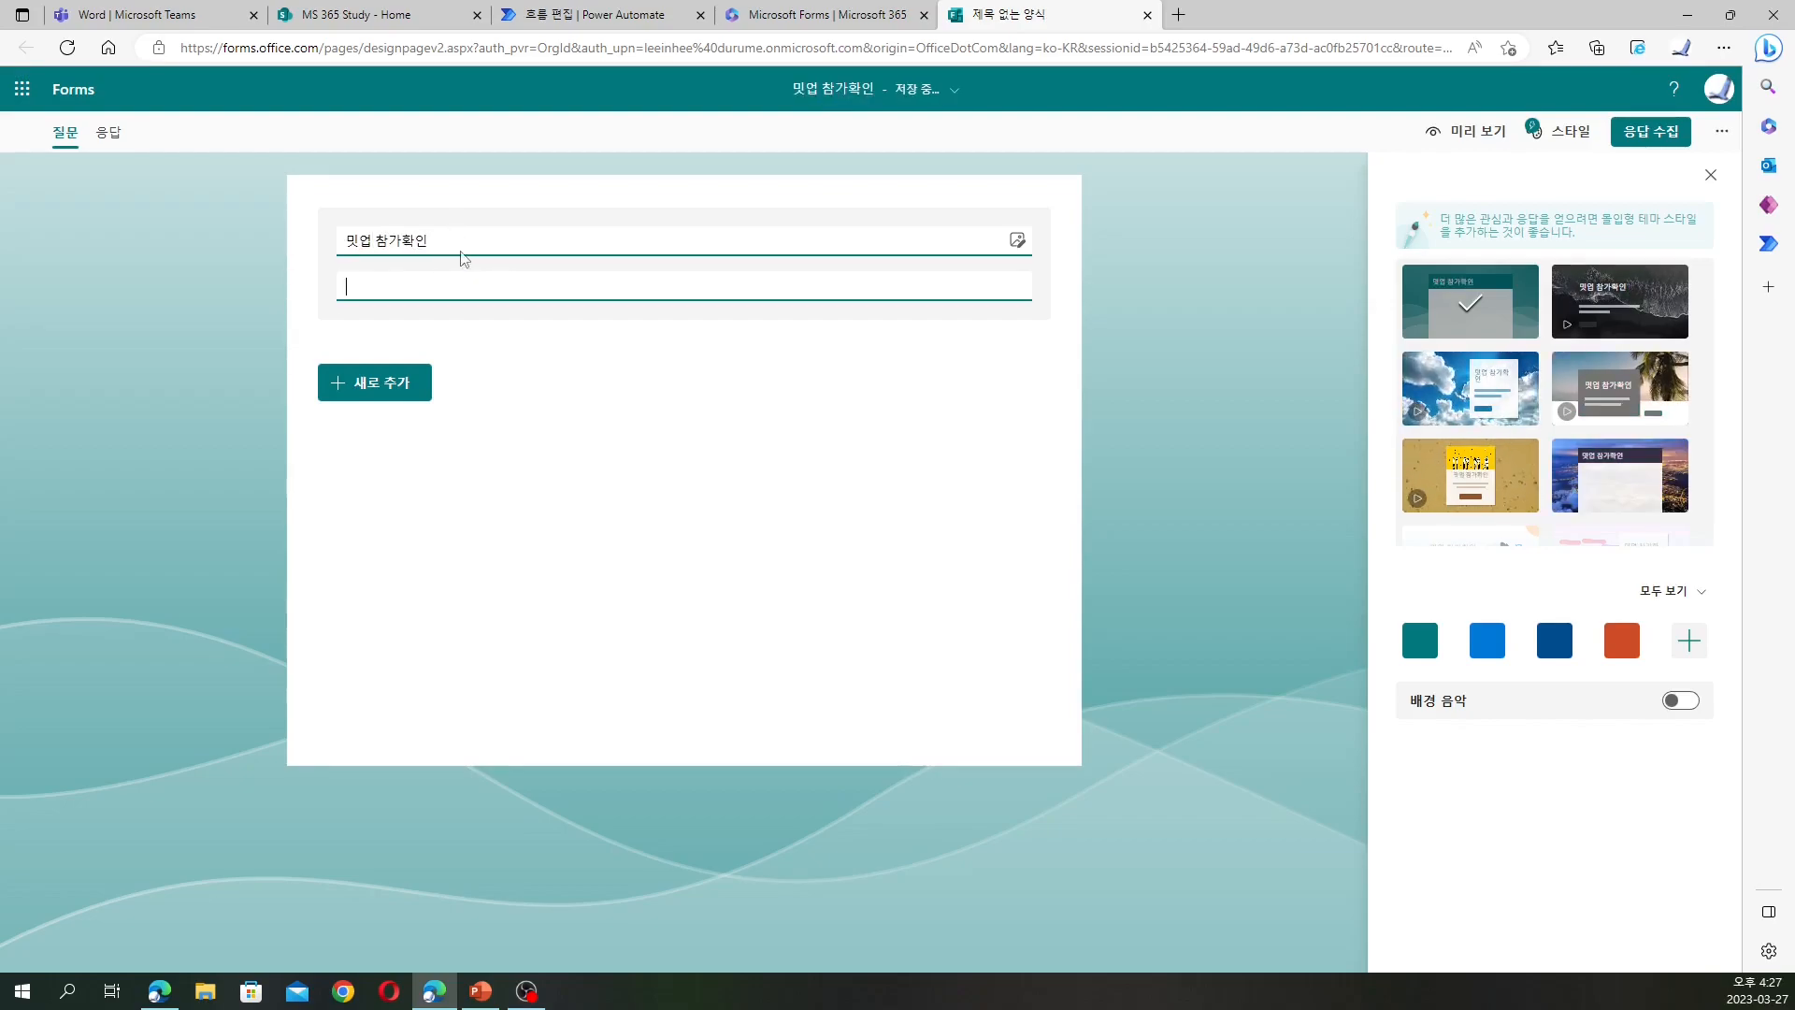
{"action": "left_click", "coordinate": [389, 383]}
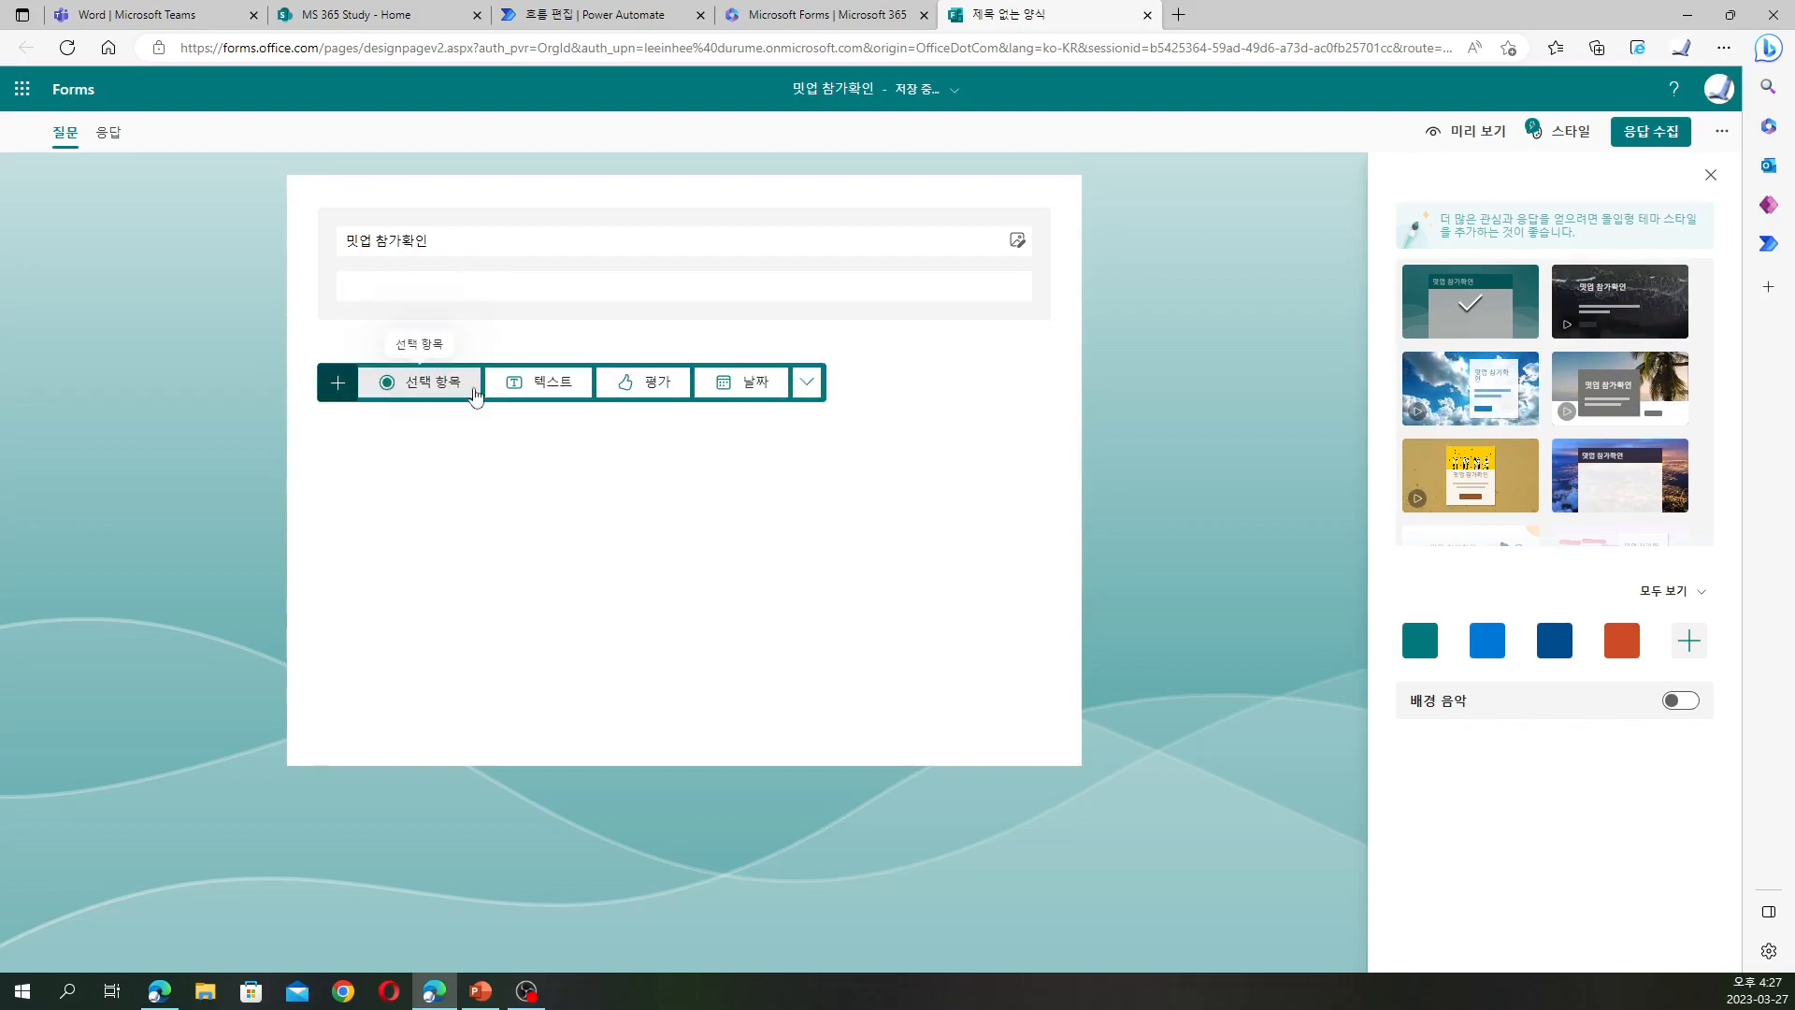
{"action": "left_click", "coordinate": [533, 387]}
{"action": "type", "text": "참가자 이름"}
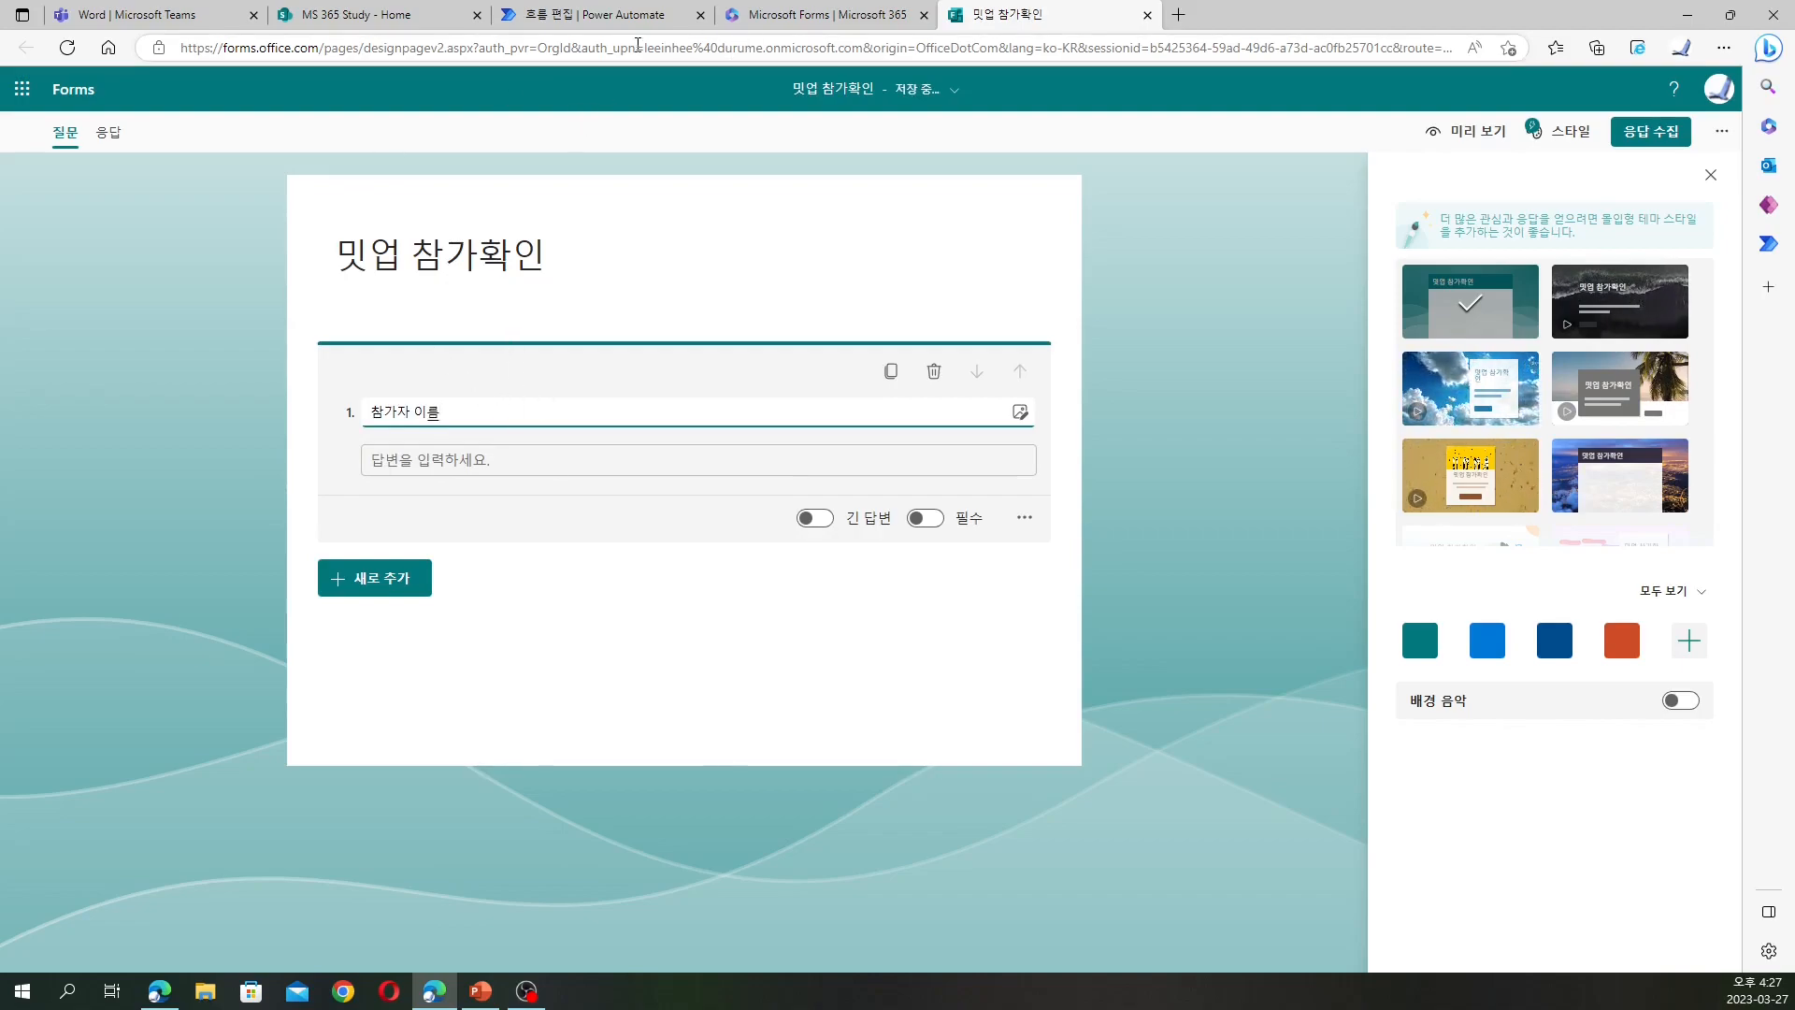
Add a 참가자 이메일 text question and a 참가일 date question
{"action": "left_click", "coordinate": [411, 578]}
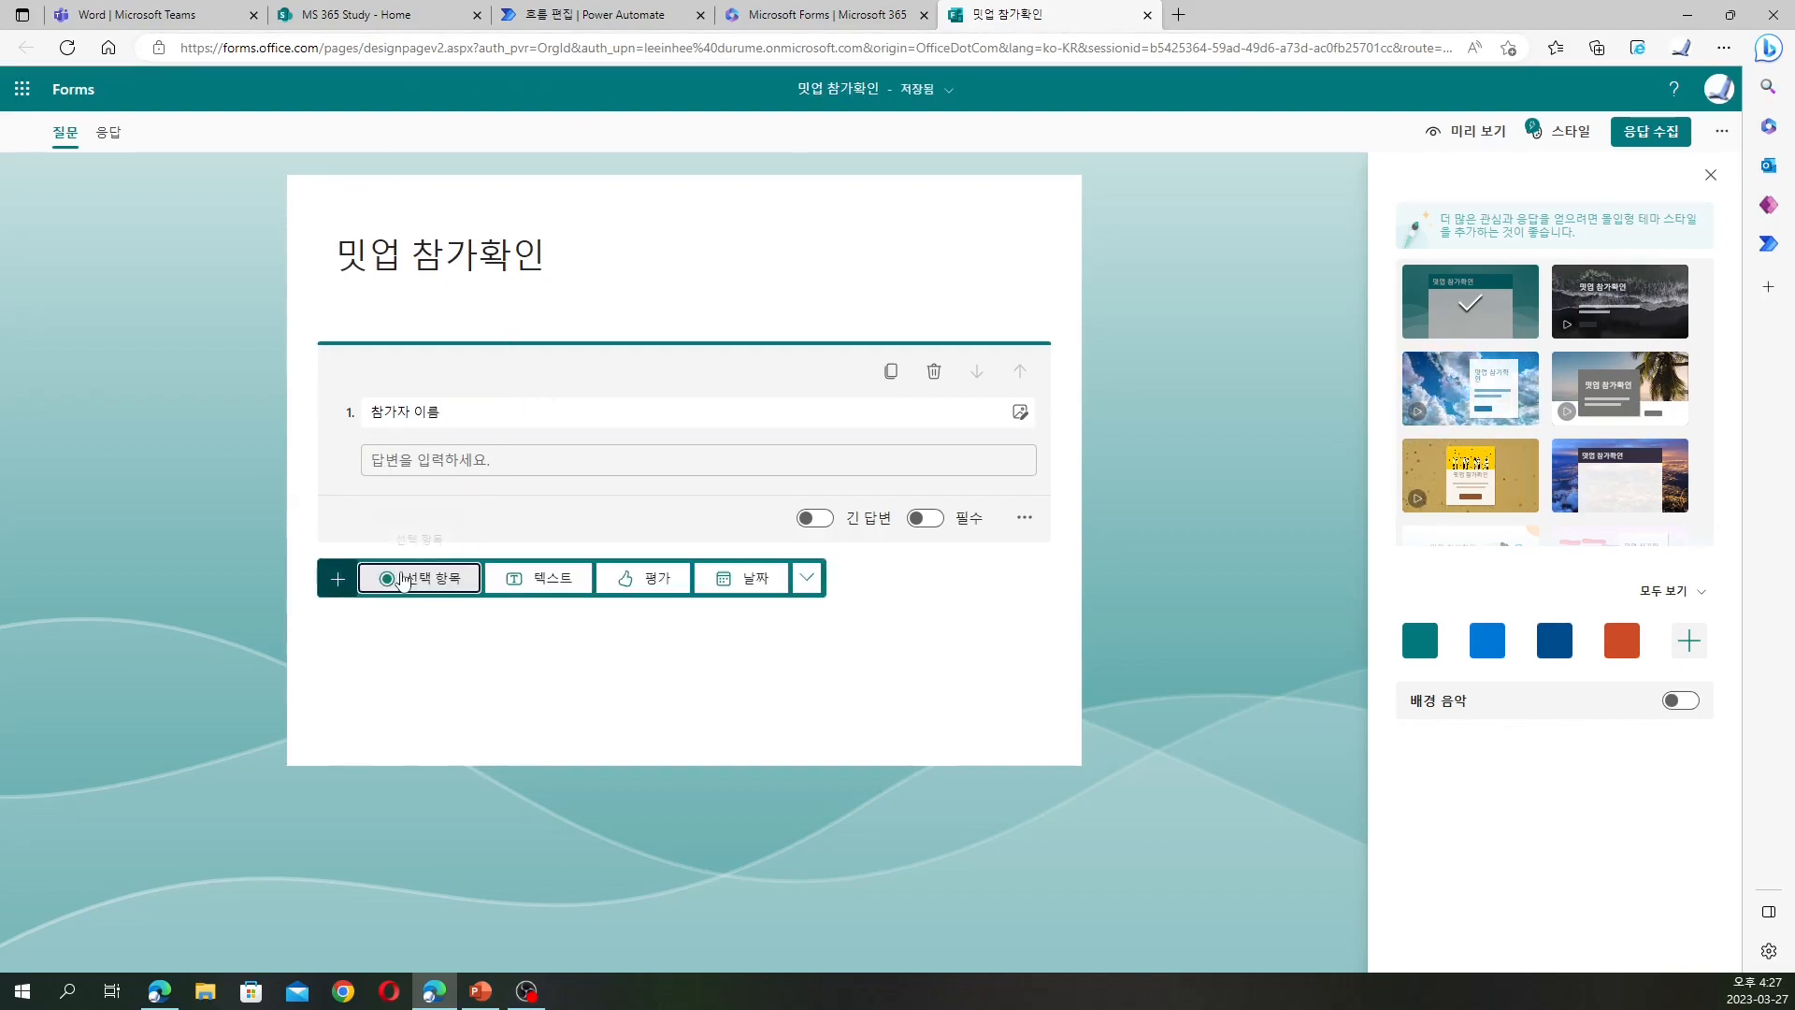
{"action": "left_click", "coordinate": [535, 579]}
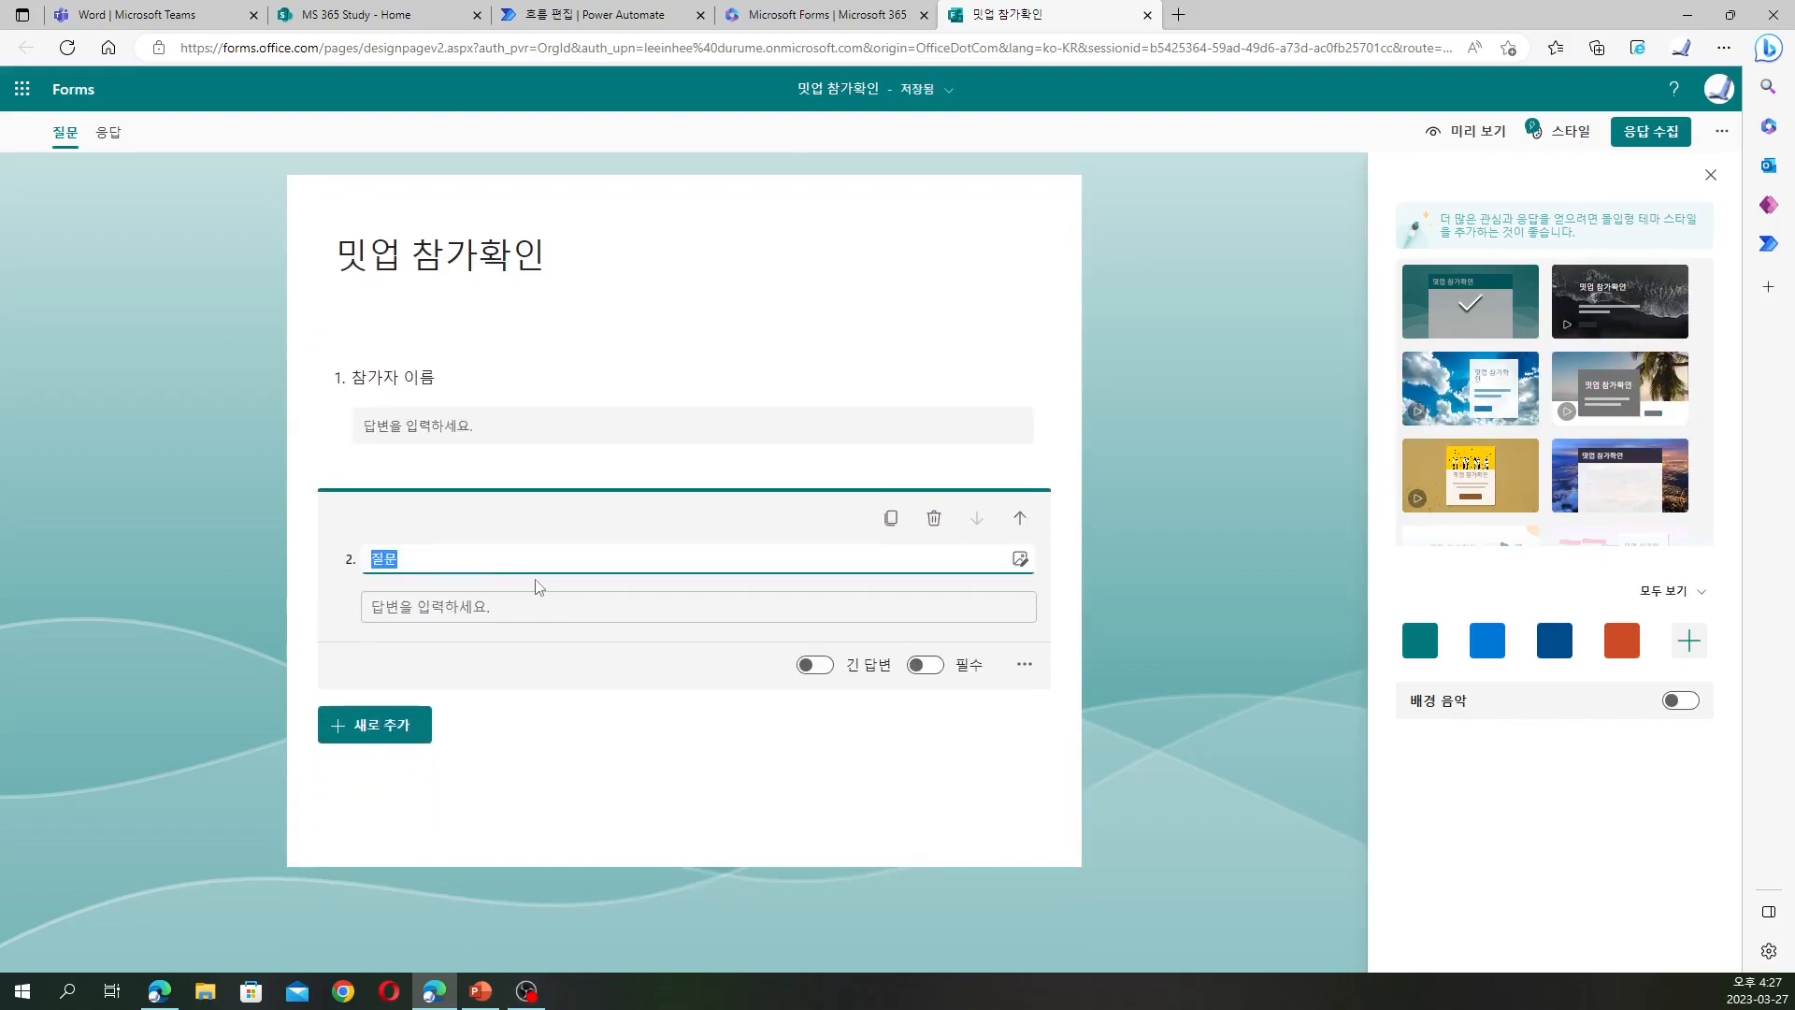
{"action": "type", "text": "참가자 이멩"}
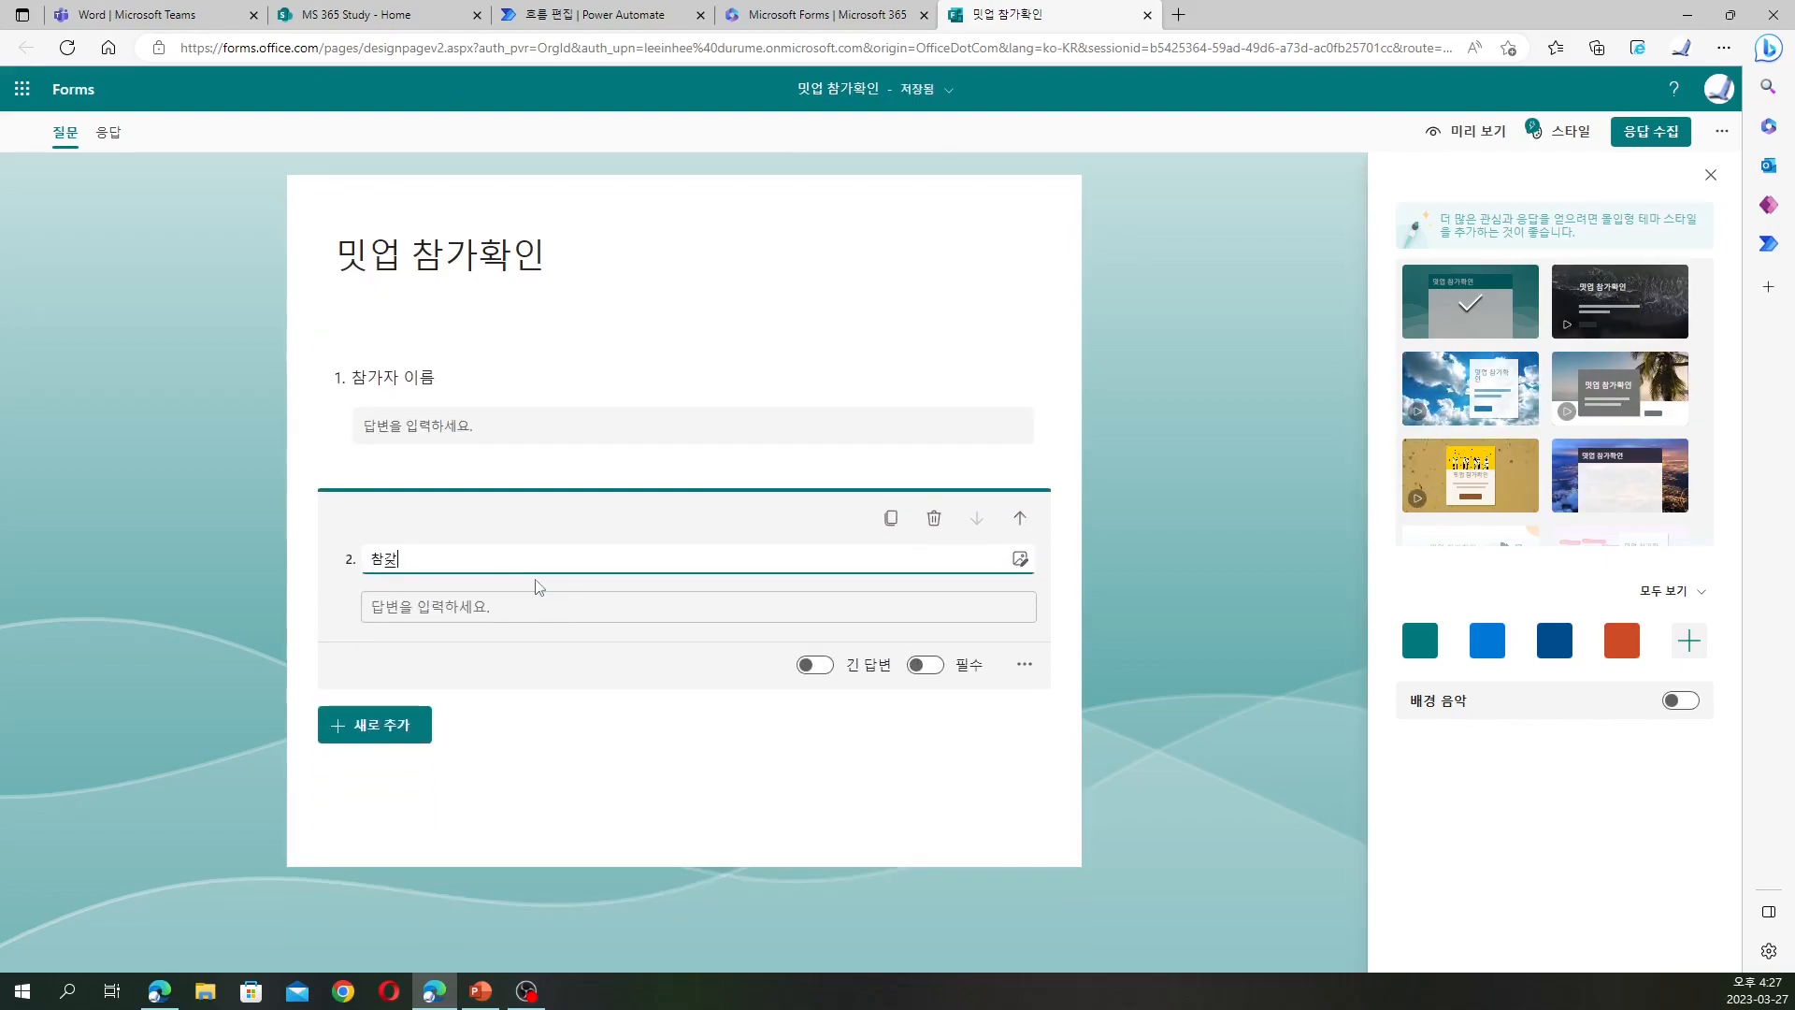
{"action": "type", "text": "일"}
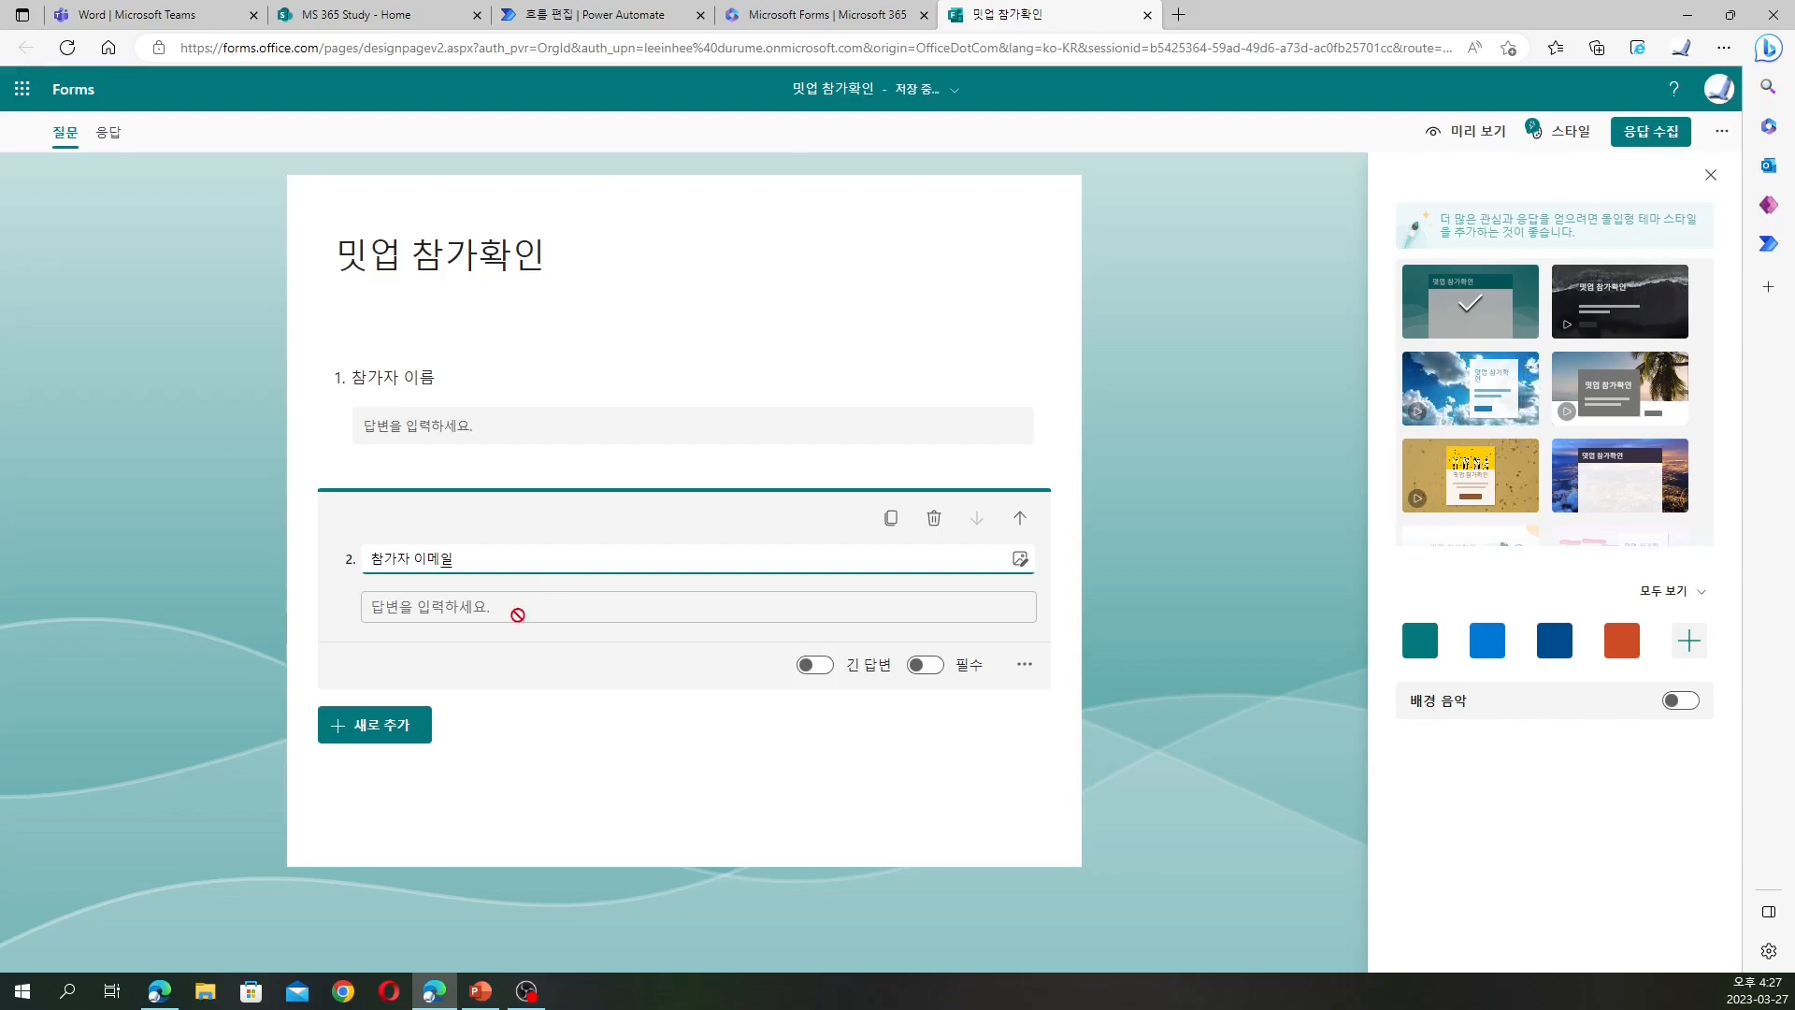
{"action": "left_click", "coordinate": [391, 726]}
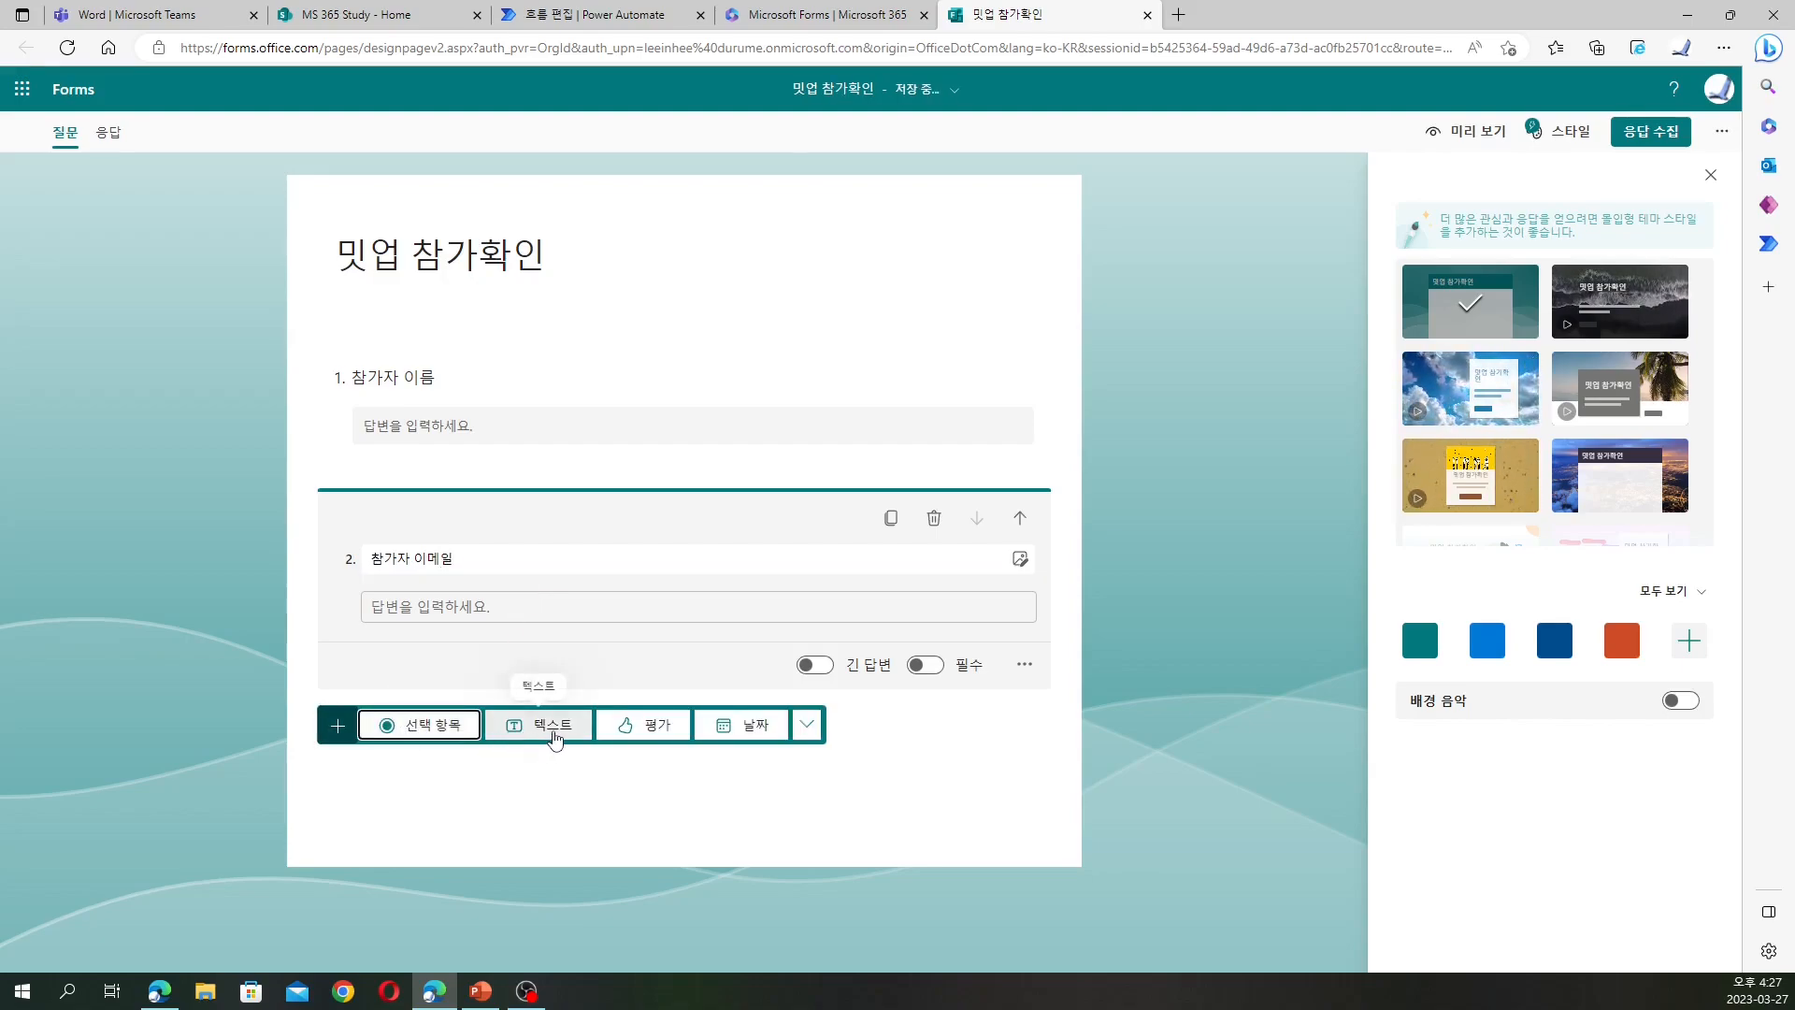
{"action": "left_click", "coordinate": [741, 723]}
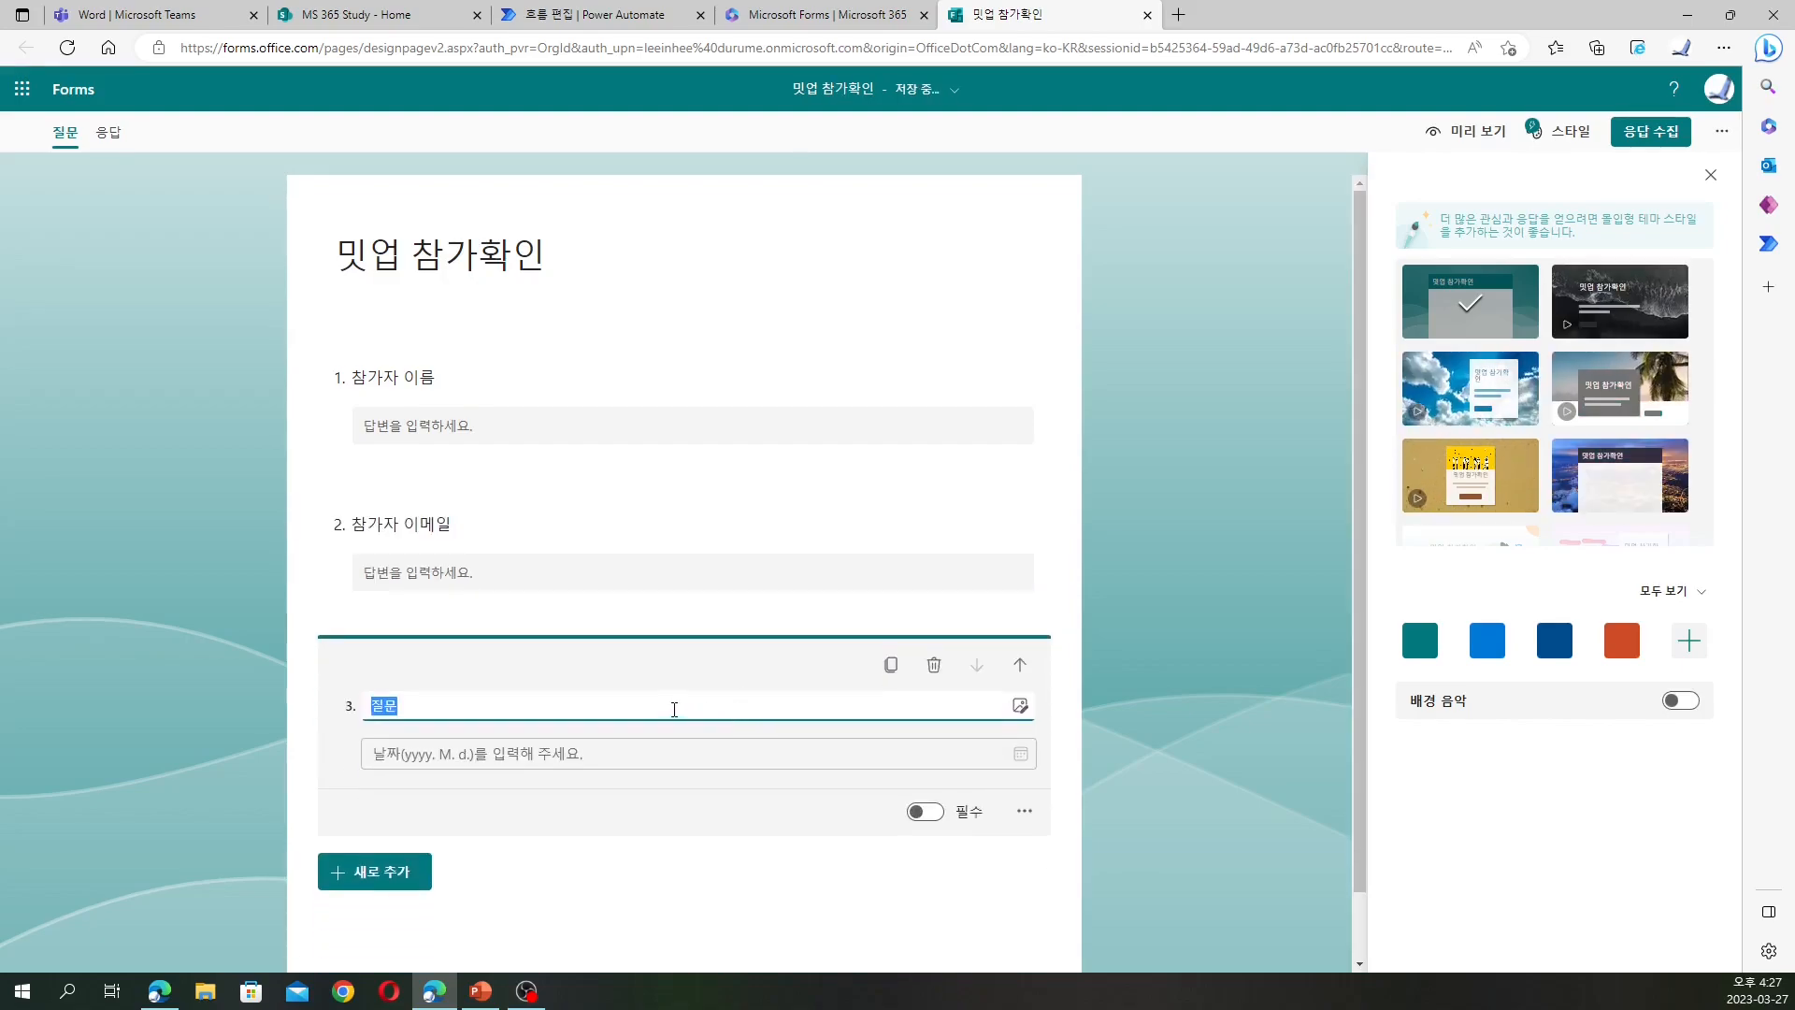
{"action": "type", "text": "채가일"}
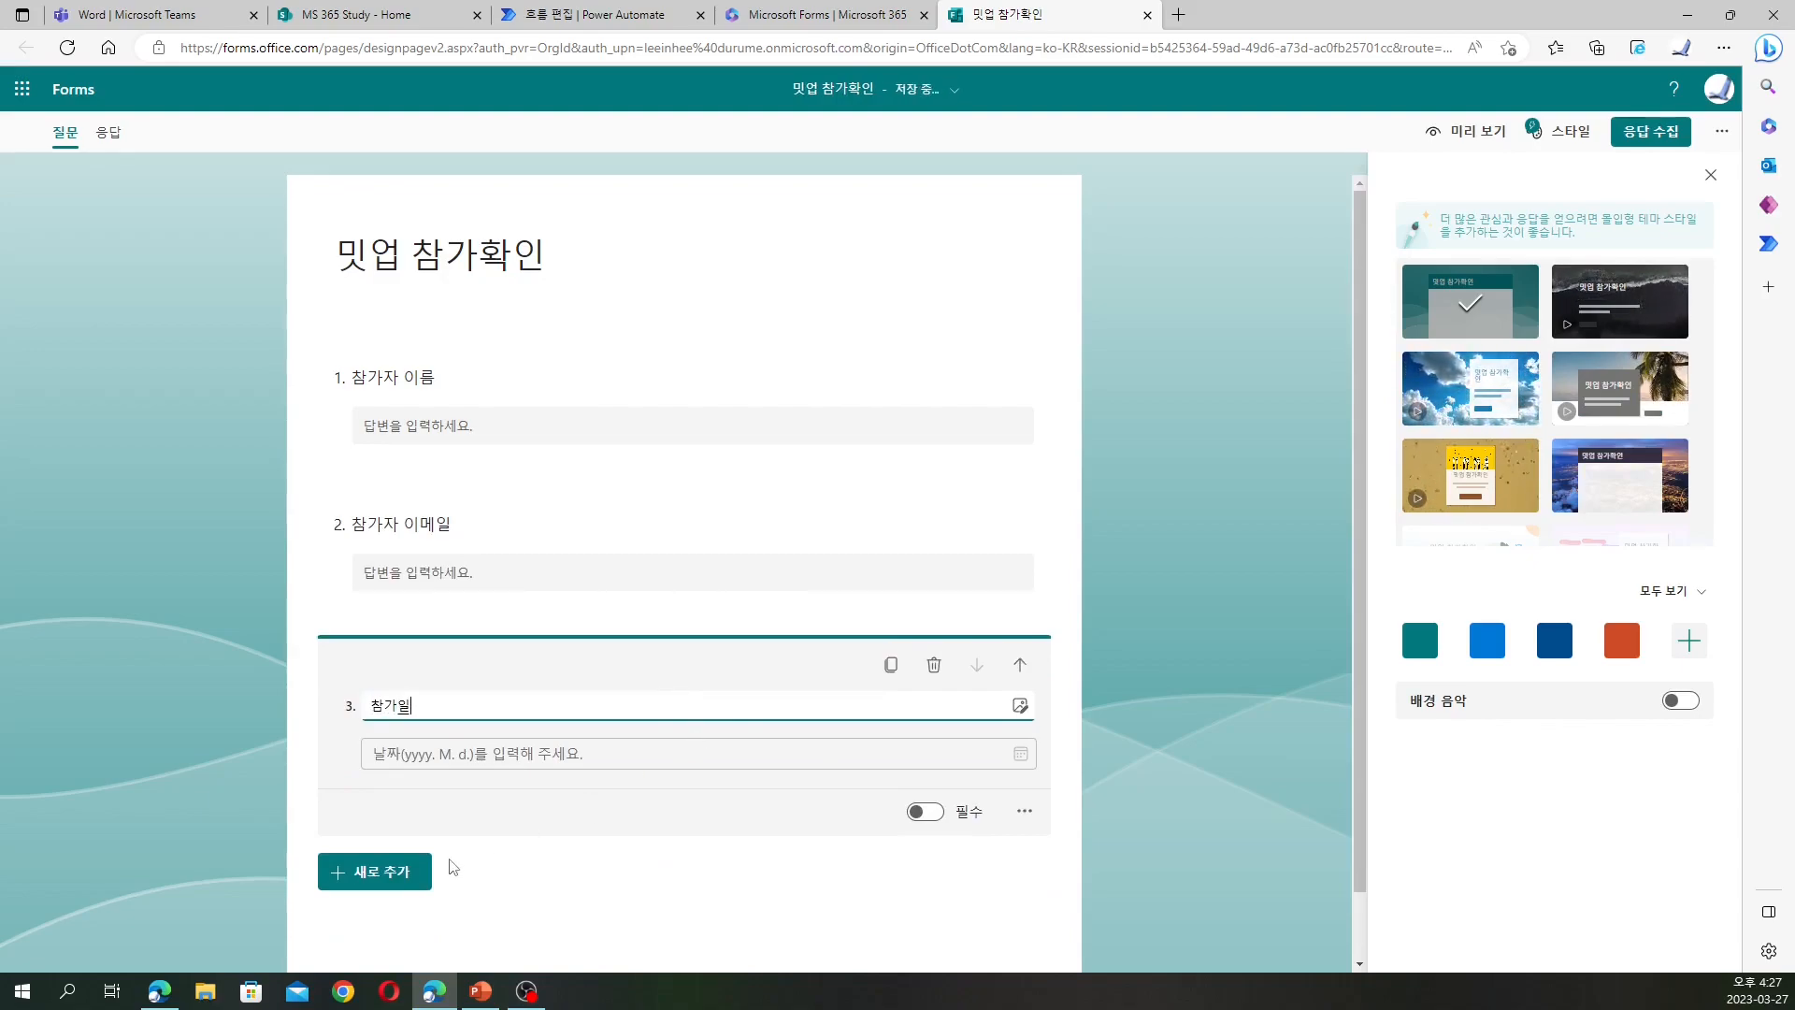
{"action": "left_click", "coordinate": [776, 896]}
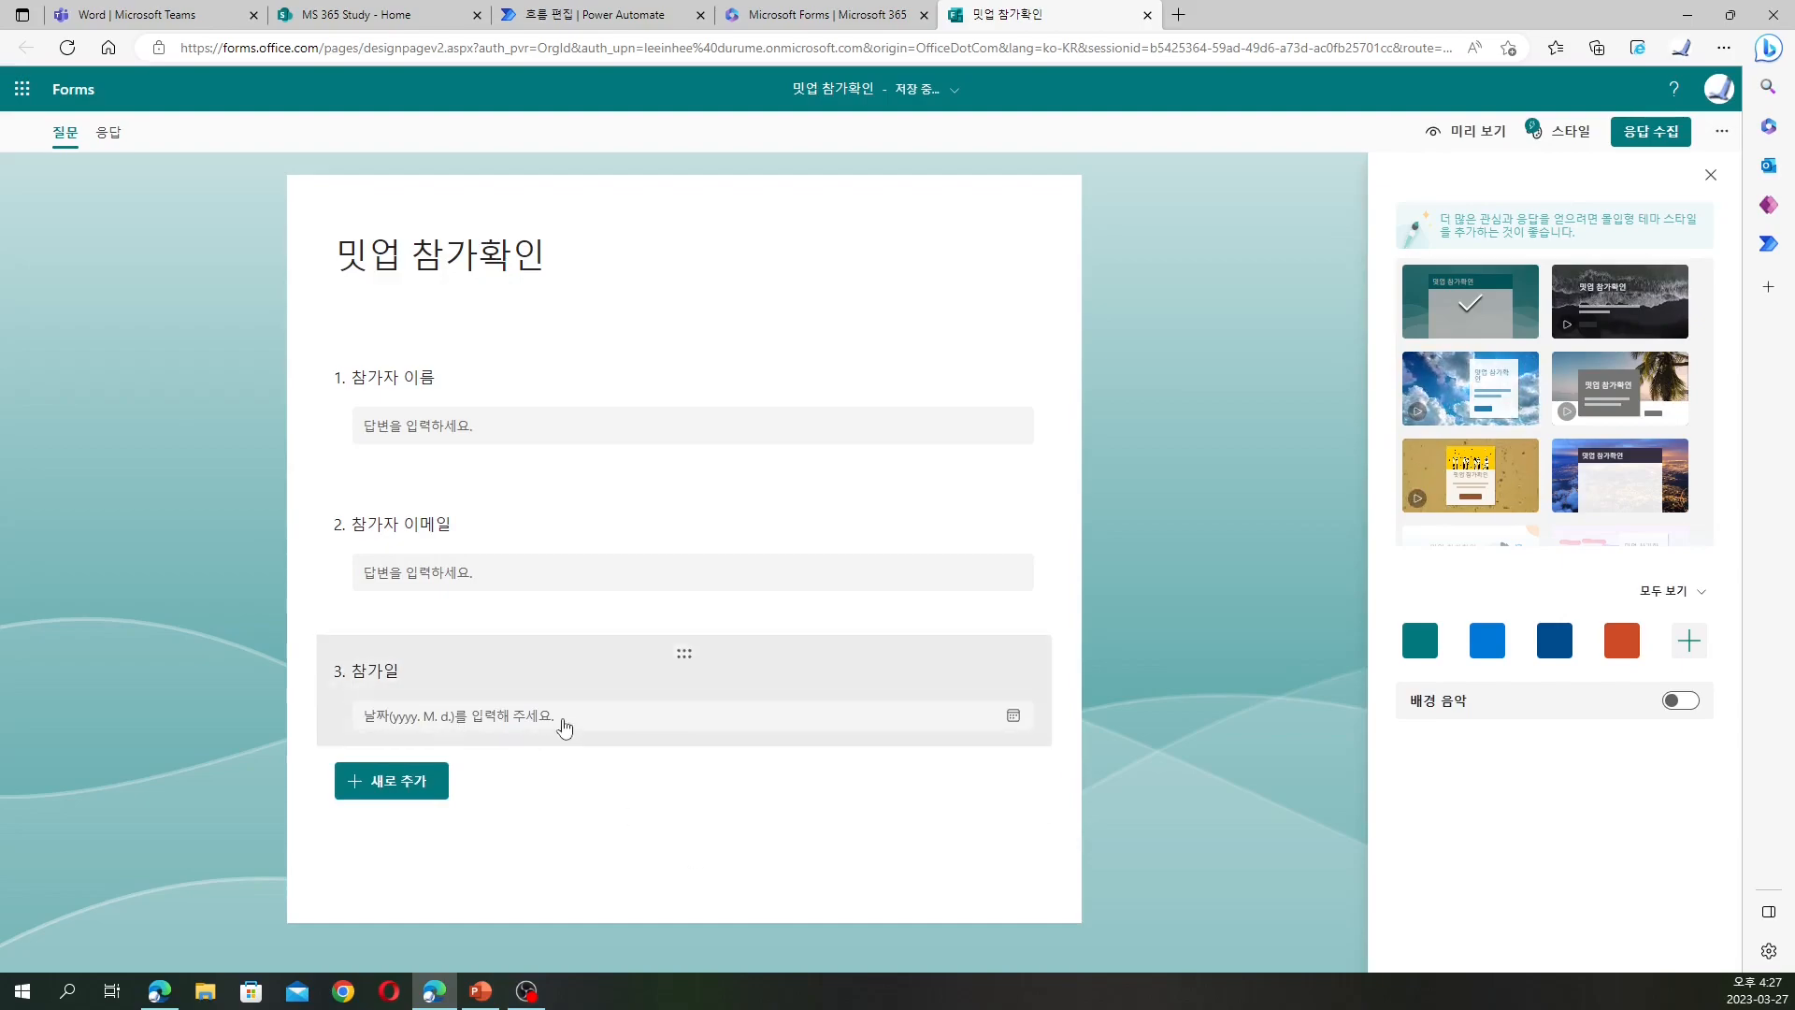
Make the 참가일, 참가자 이름 and 참가자 이메일 questions required
{"action": "left_click", "coordinate": [557, 729]}
{"action": "left_click", "coordinate": [925, 812]}
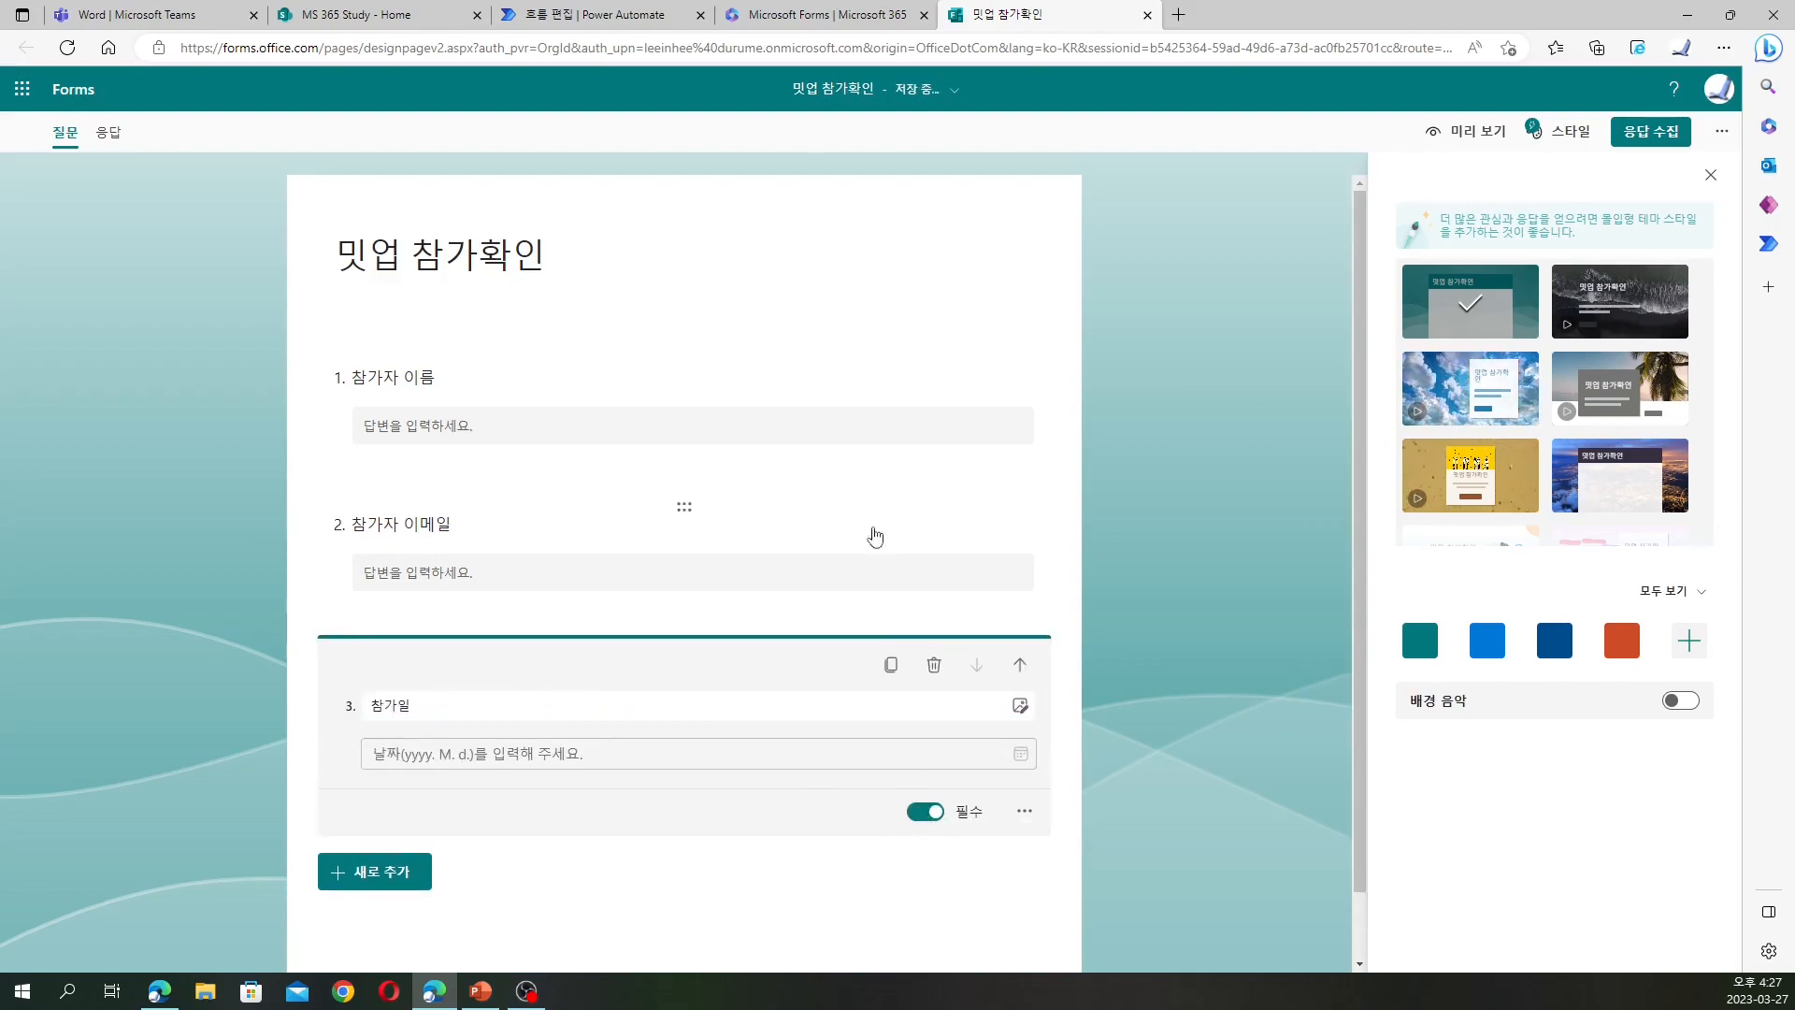
{"action": "left_click", "coordinate": [897, 426]}
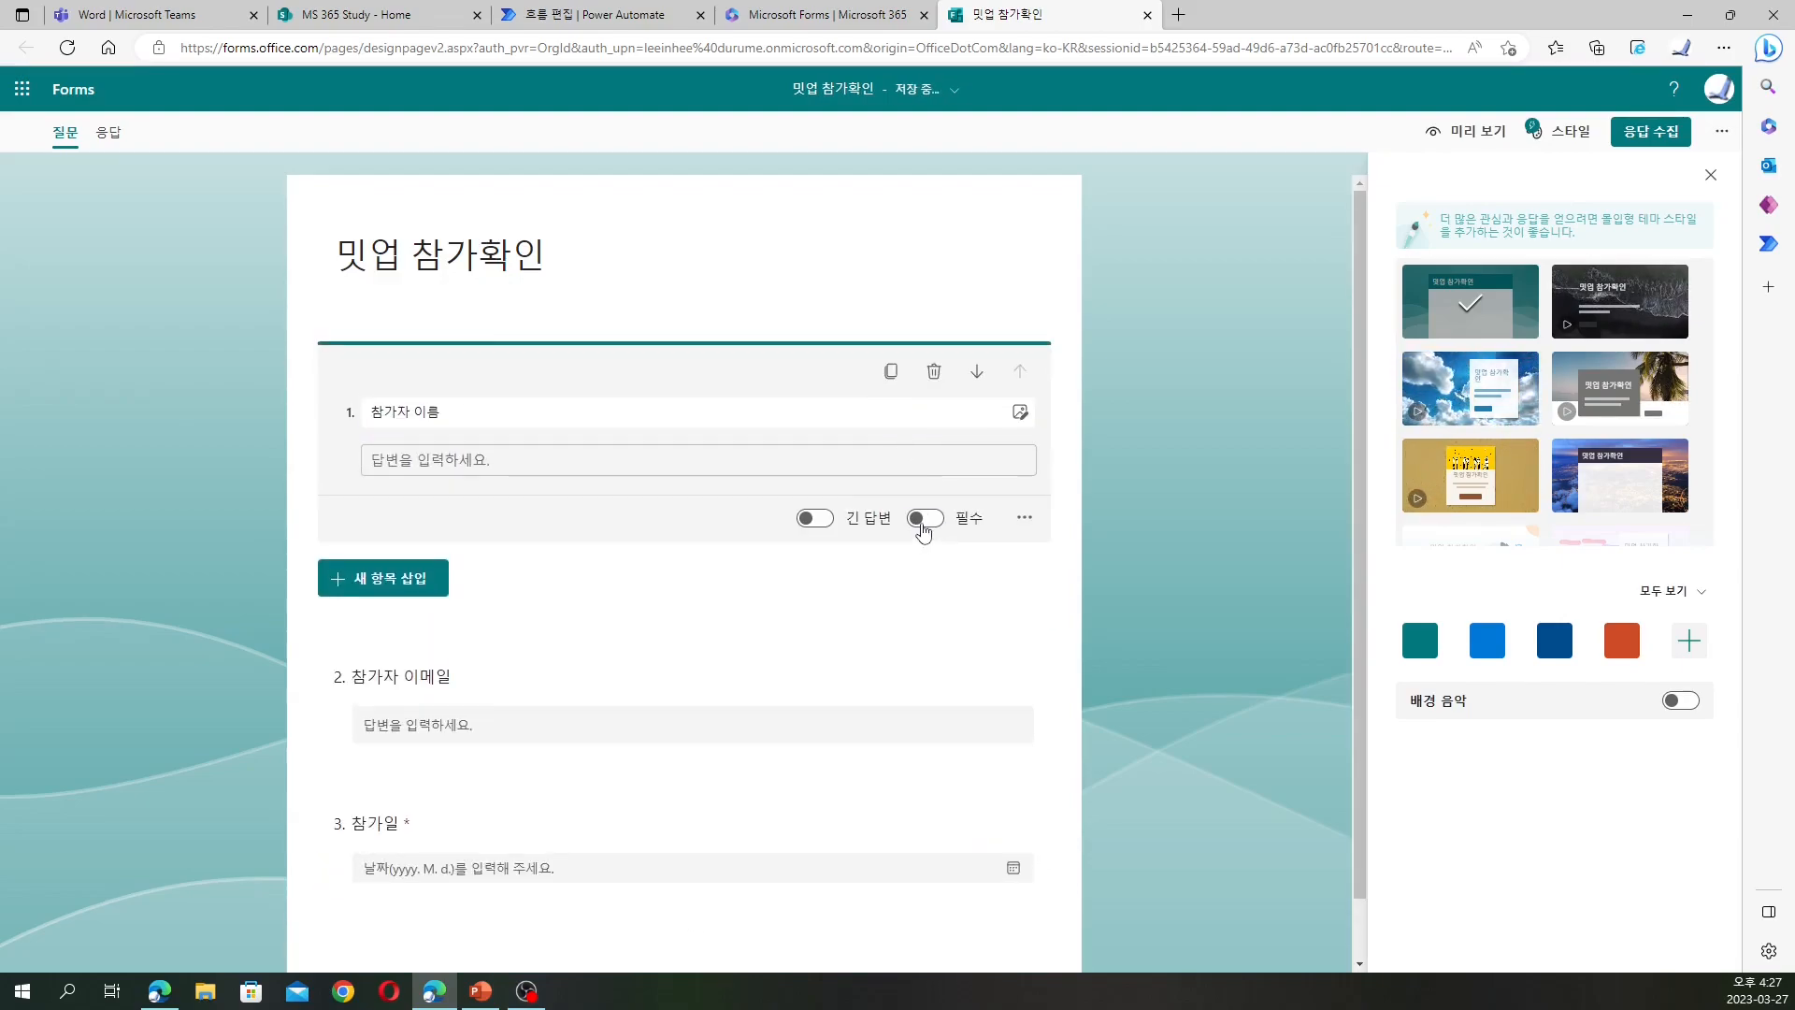
{"action": "left_click", "coordinate": [923, 522]}
{"action": "left_click", "coordinate": [916, 748]}
{"action": "left_click", "coordinate": [922, 671]}
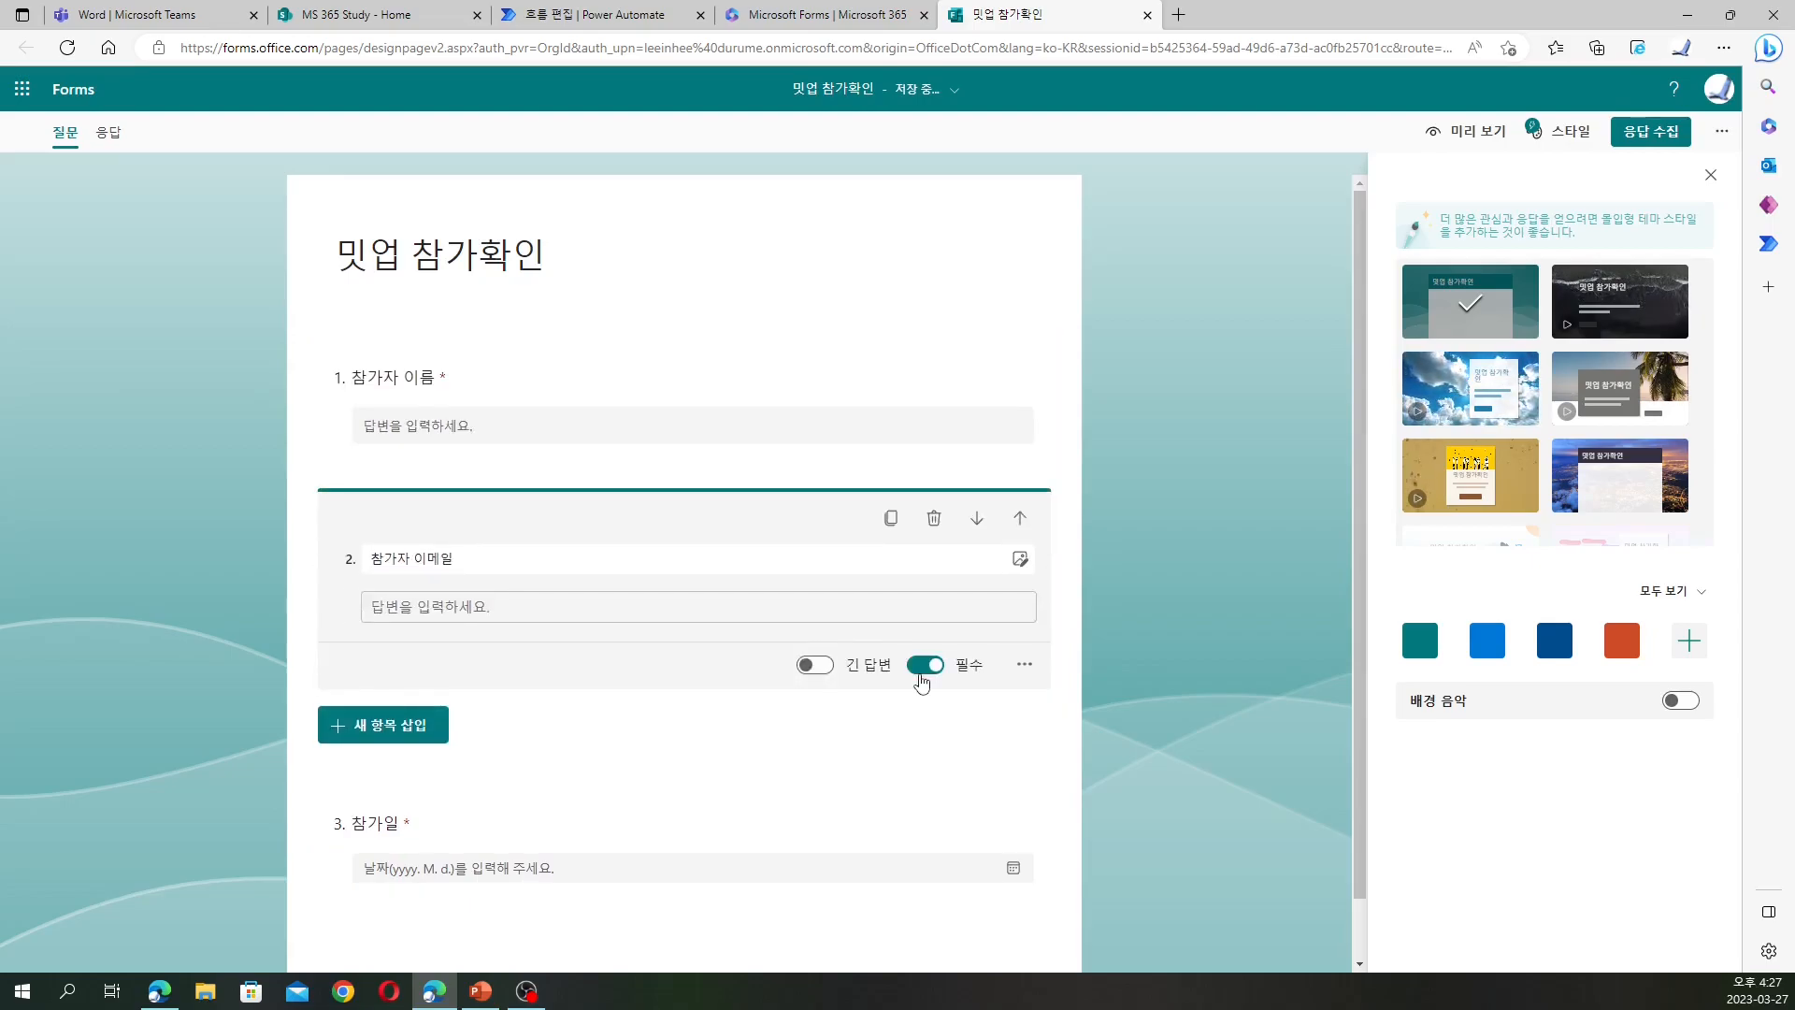
{"action": "left_click", "coordinate": [1235, 428]}
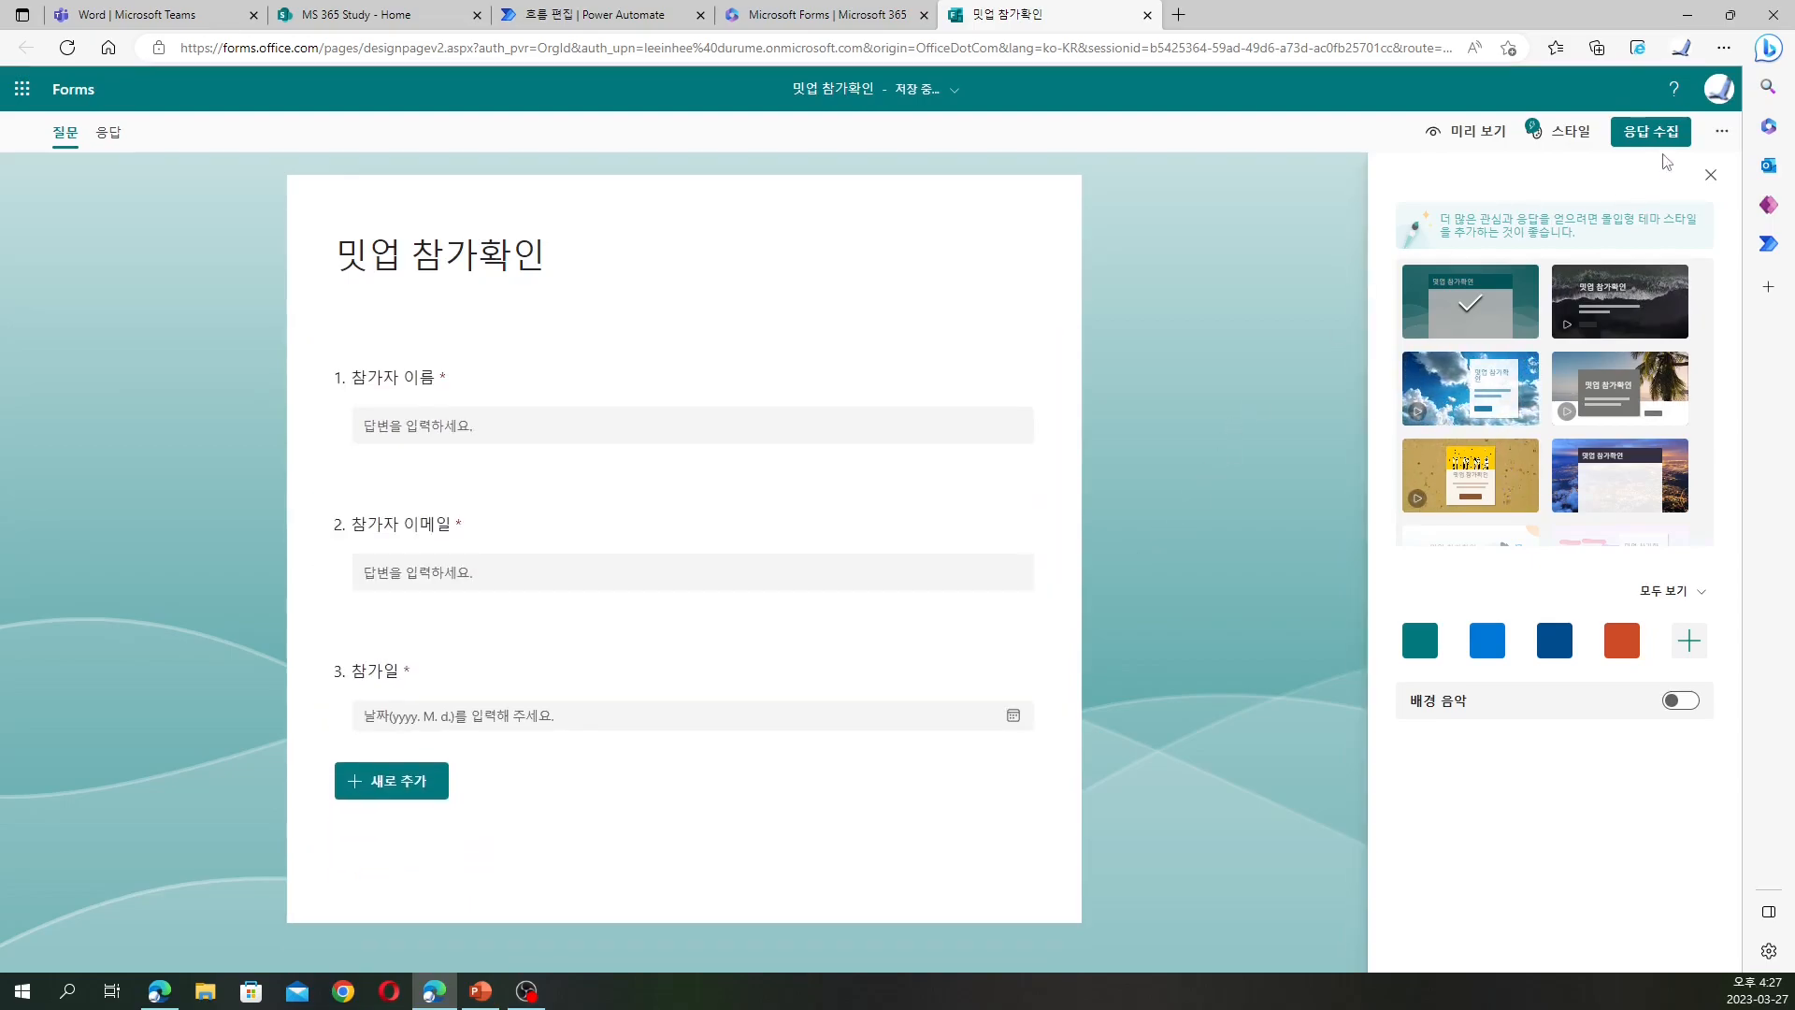
Let anyone respond, copy the form's response link, and return to the MS 365 Study site
{"action": "left_click", "coordinate": [1670, 138]}
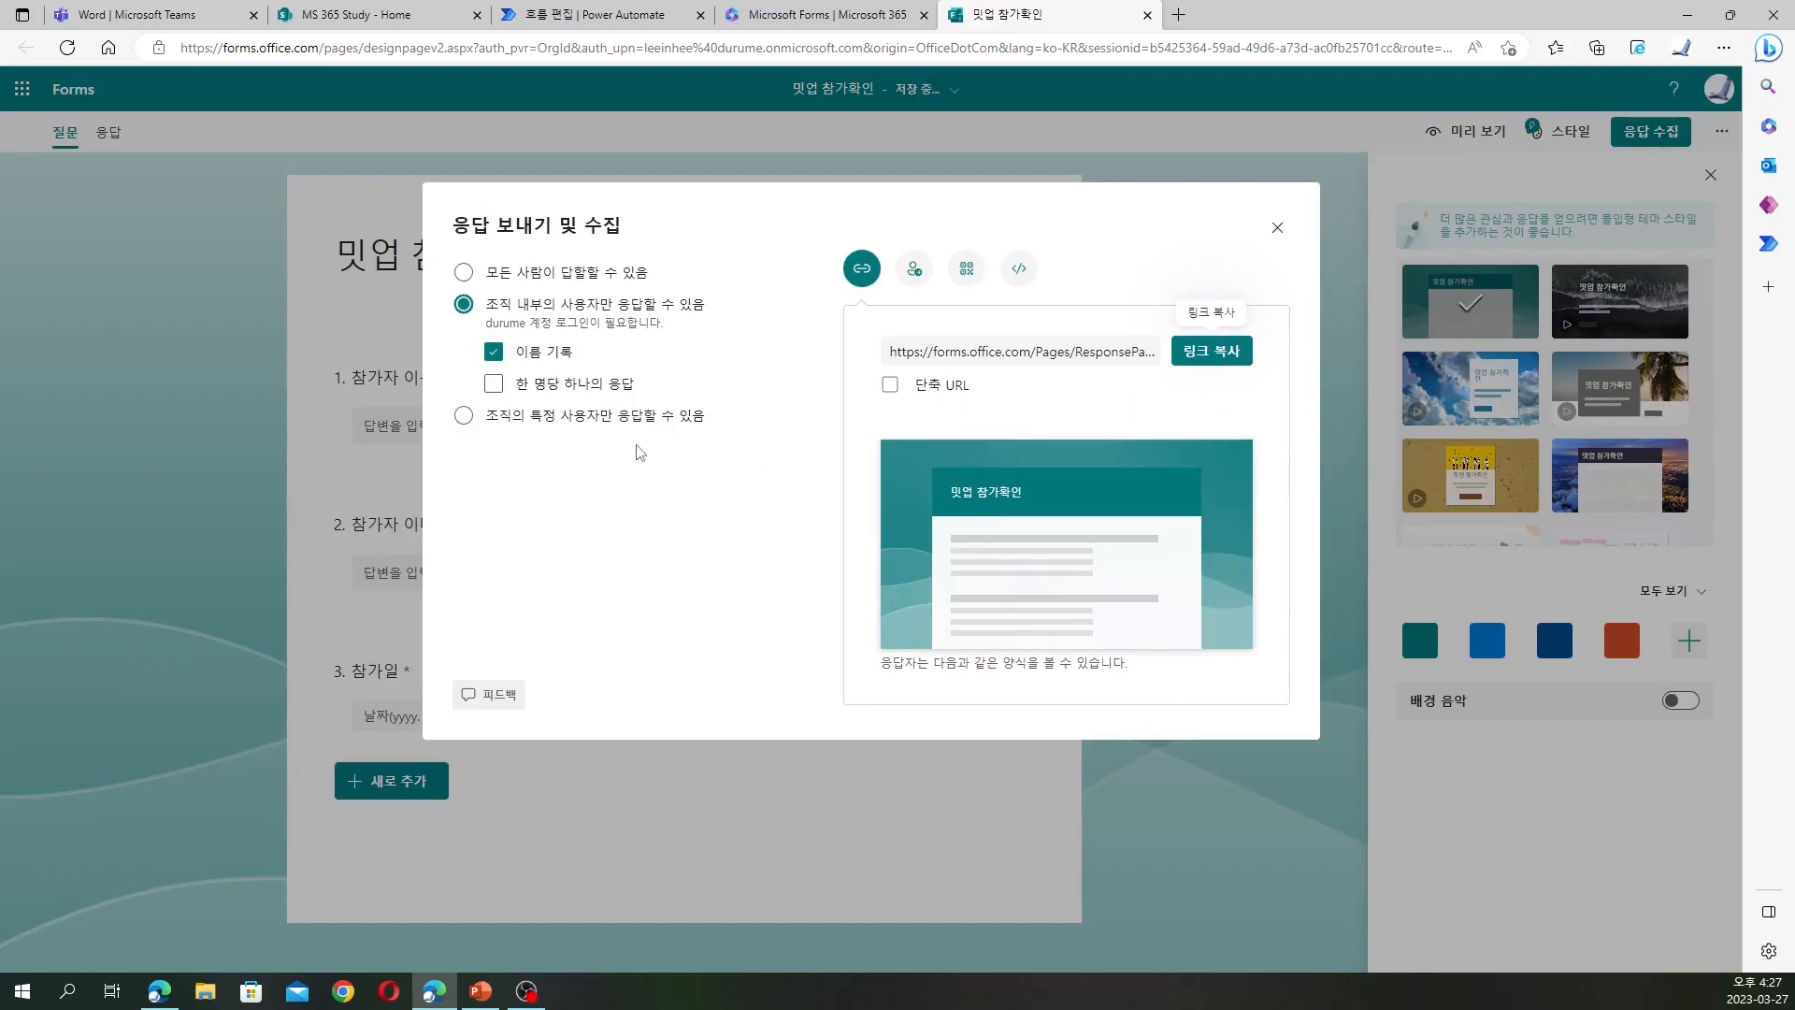
{"action": "left_click", "coordinate": [585, 281]}
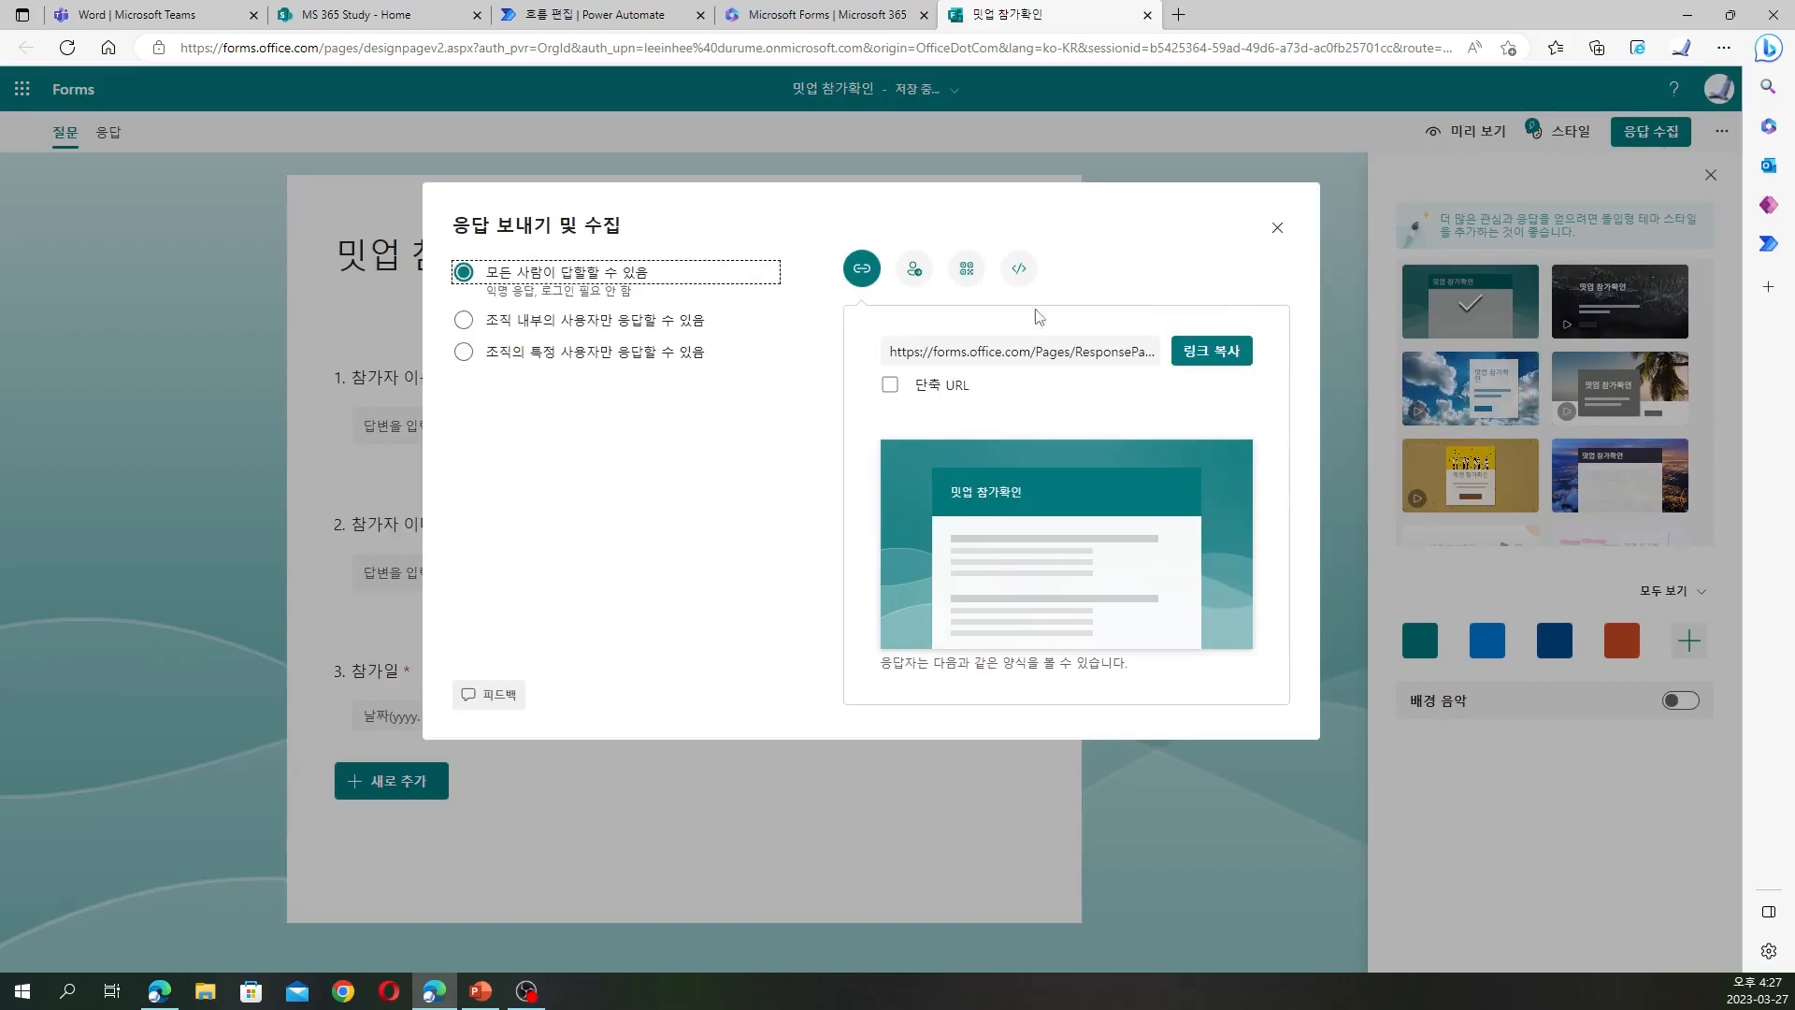
{"action": "left_click", "coordinate": [1212, 353]}
{"action": "left_click", "coordinate": [1277, 229]}
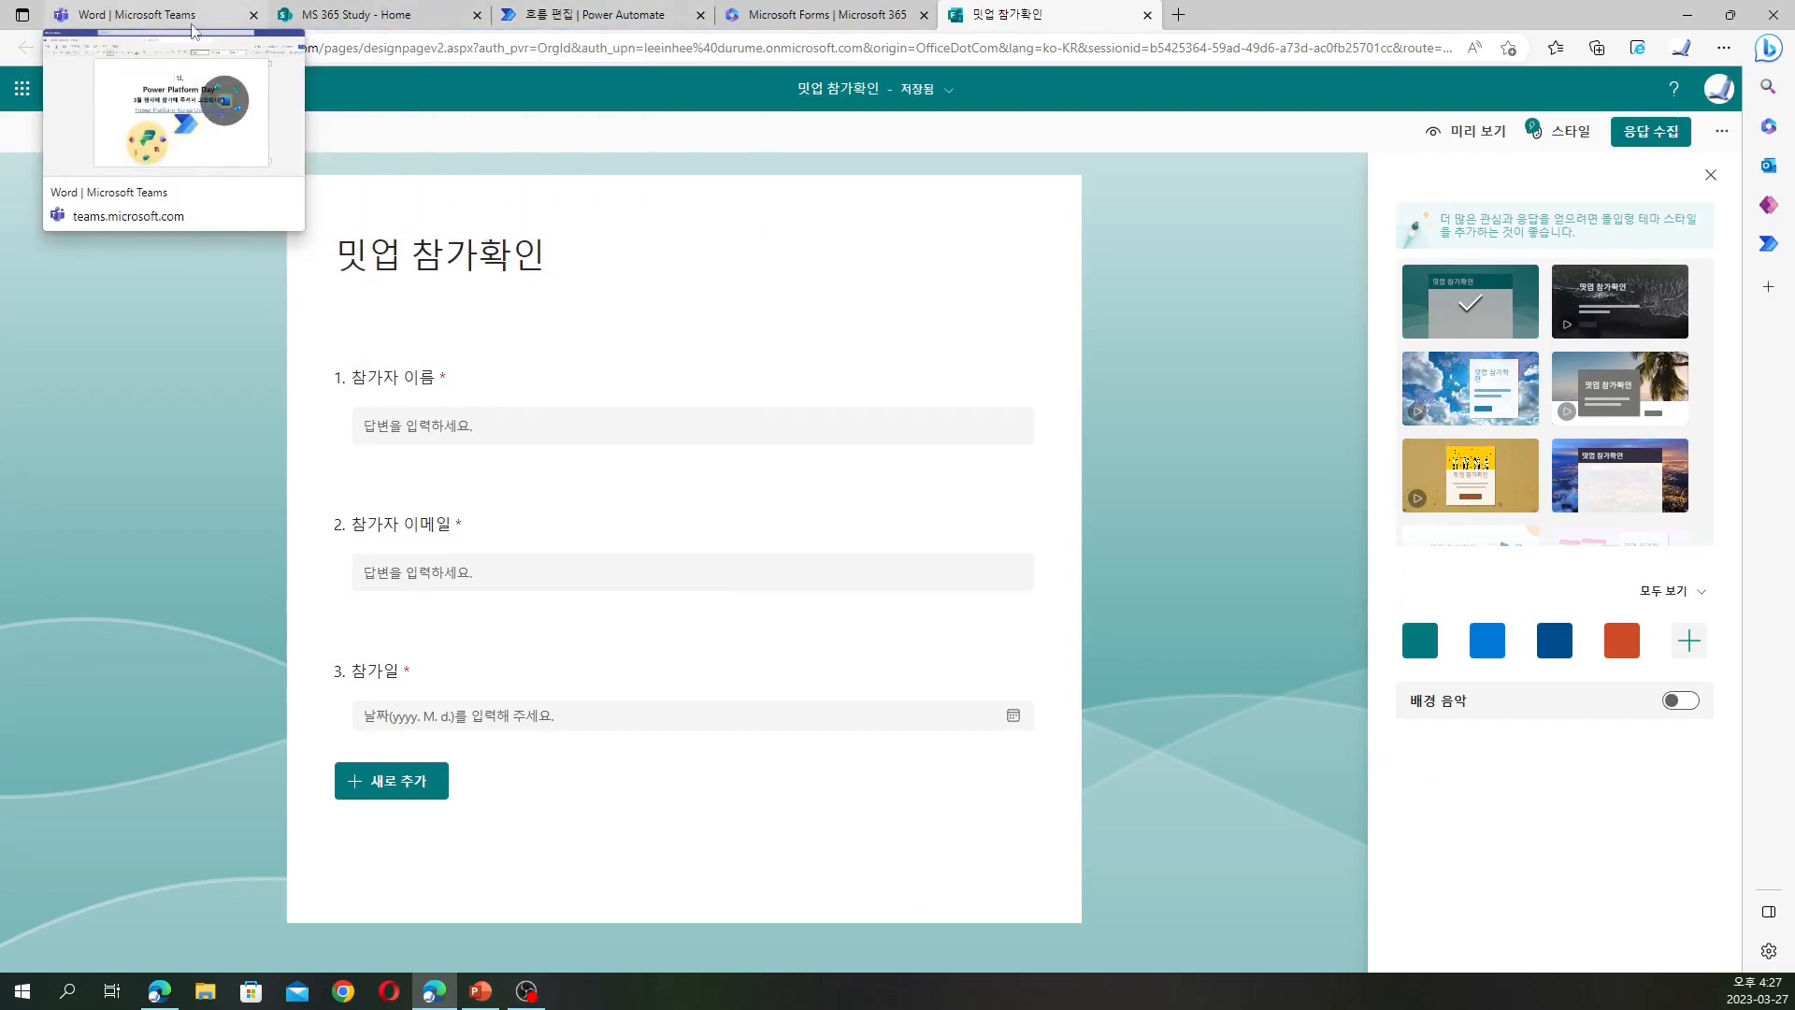
{"action": "left_click", "coordinate": [387, 12]}
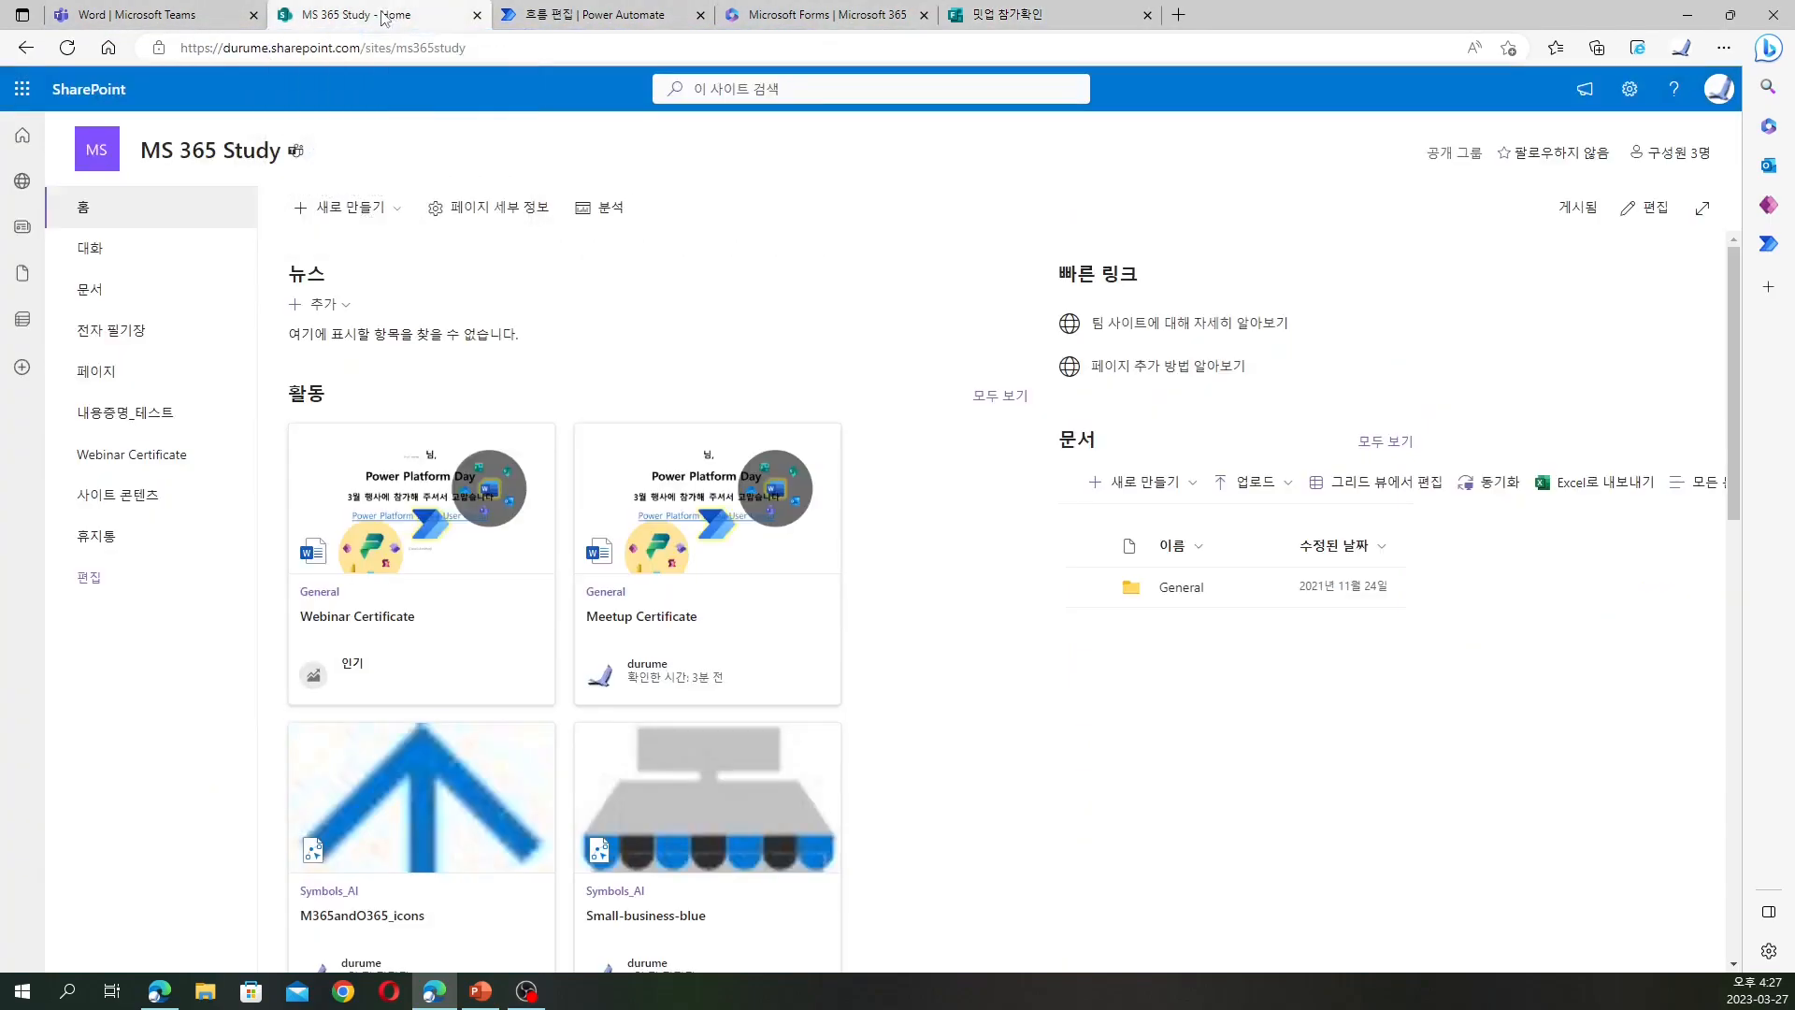
Create a new document library called 'PP March 2023 Meetup' on the site
{"action": "left_click", "coordinate": [394, 209]}
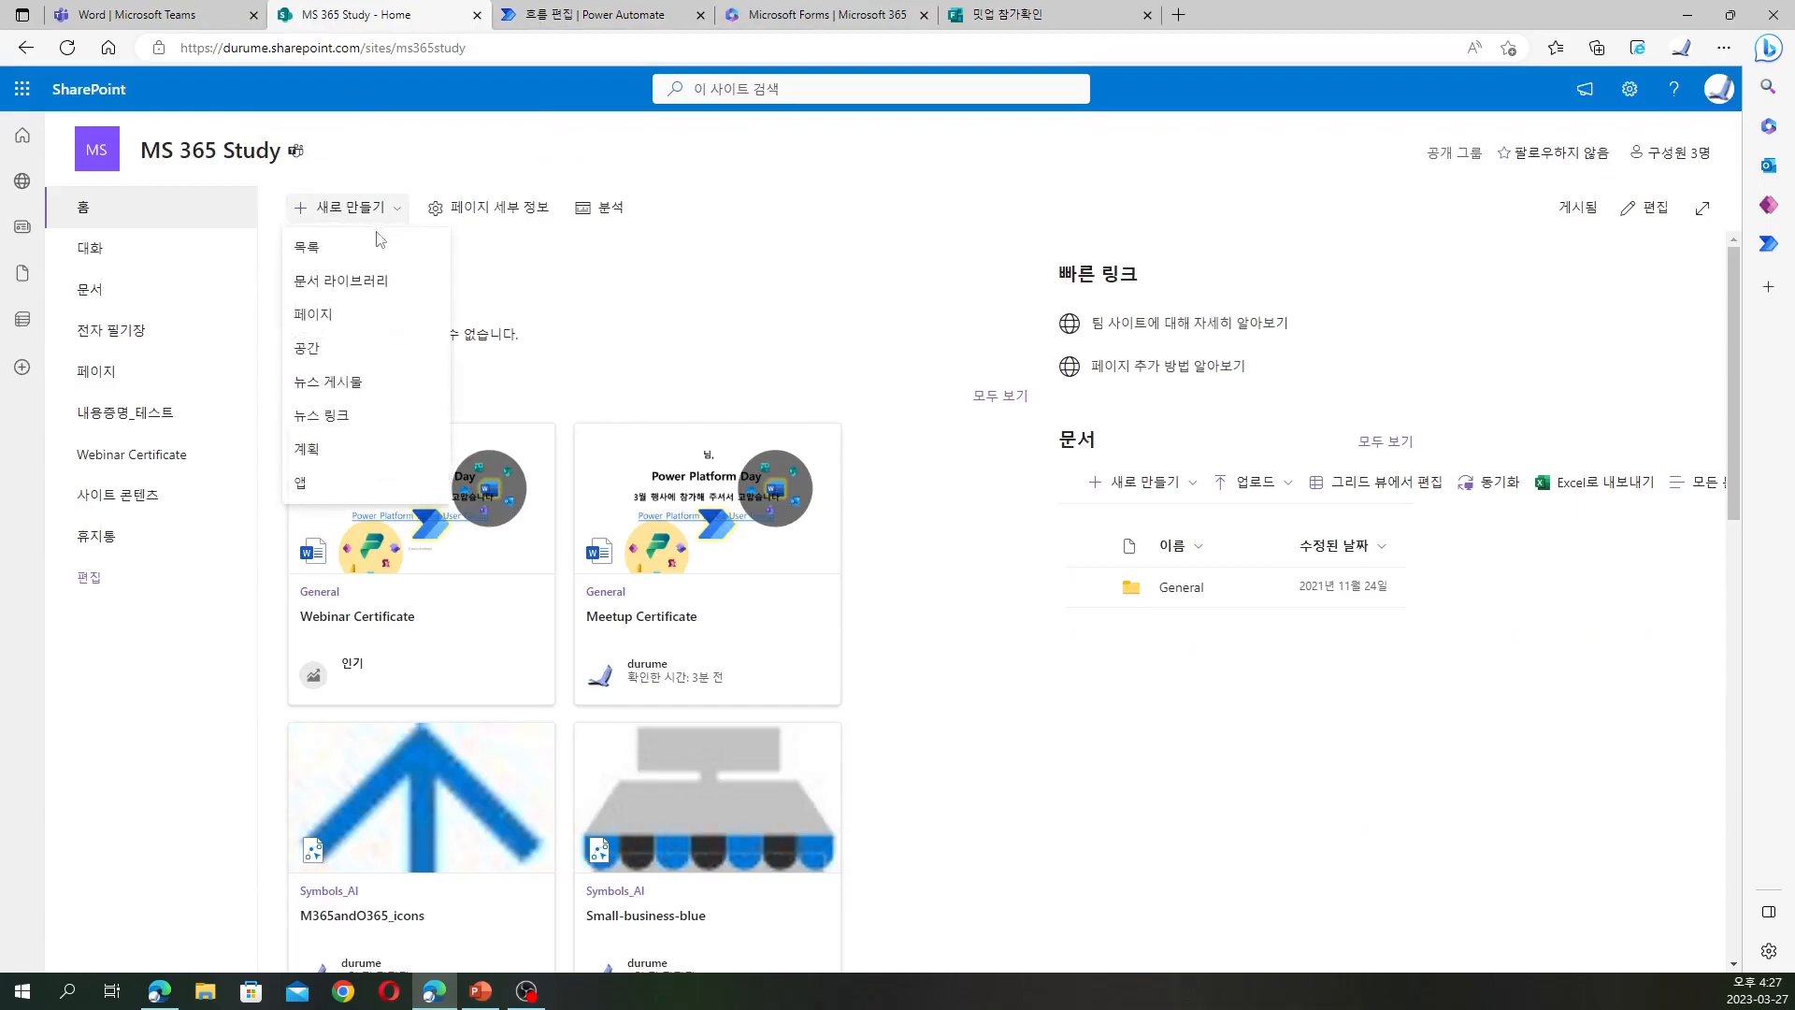
{"action": "left_click", "coordinate": [354, 283]}
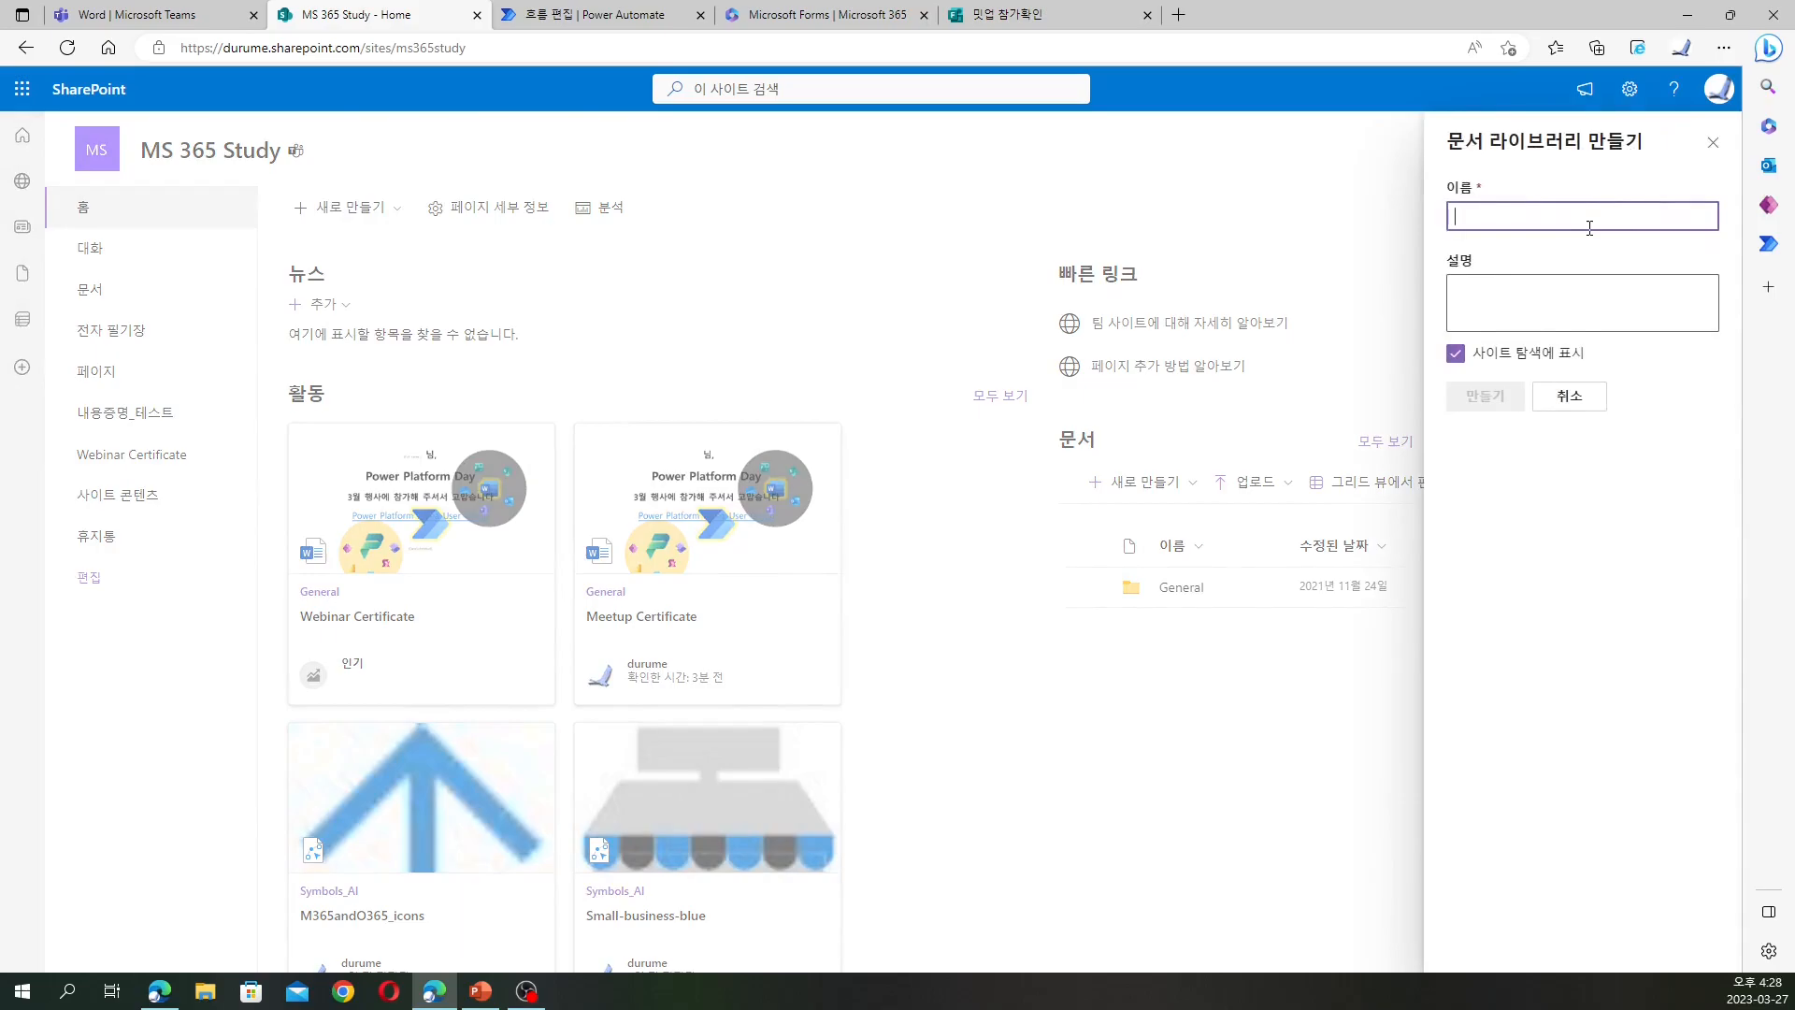
{"action": "type", "text": "PP March Meetup"}
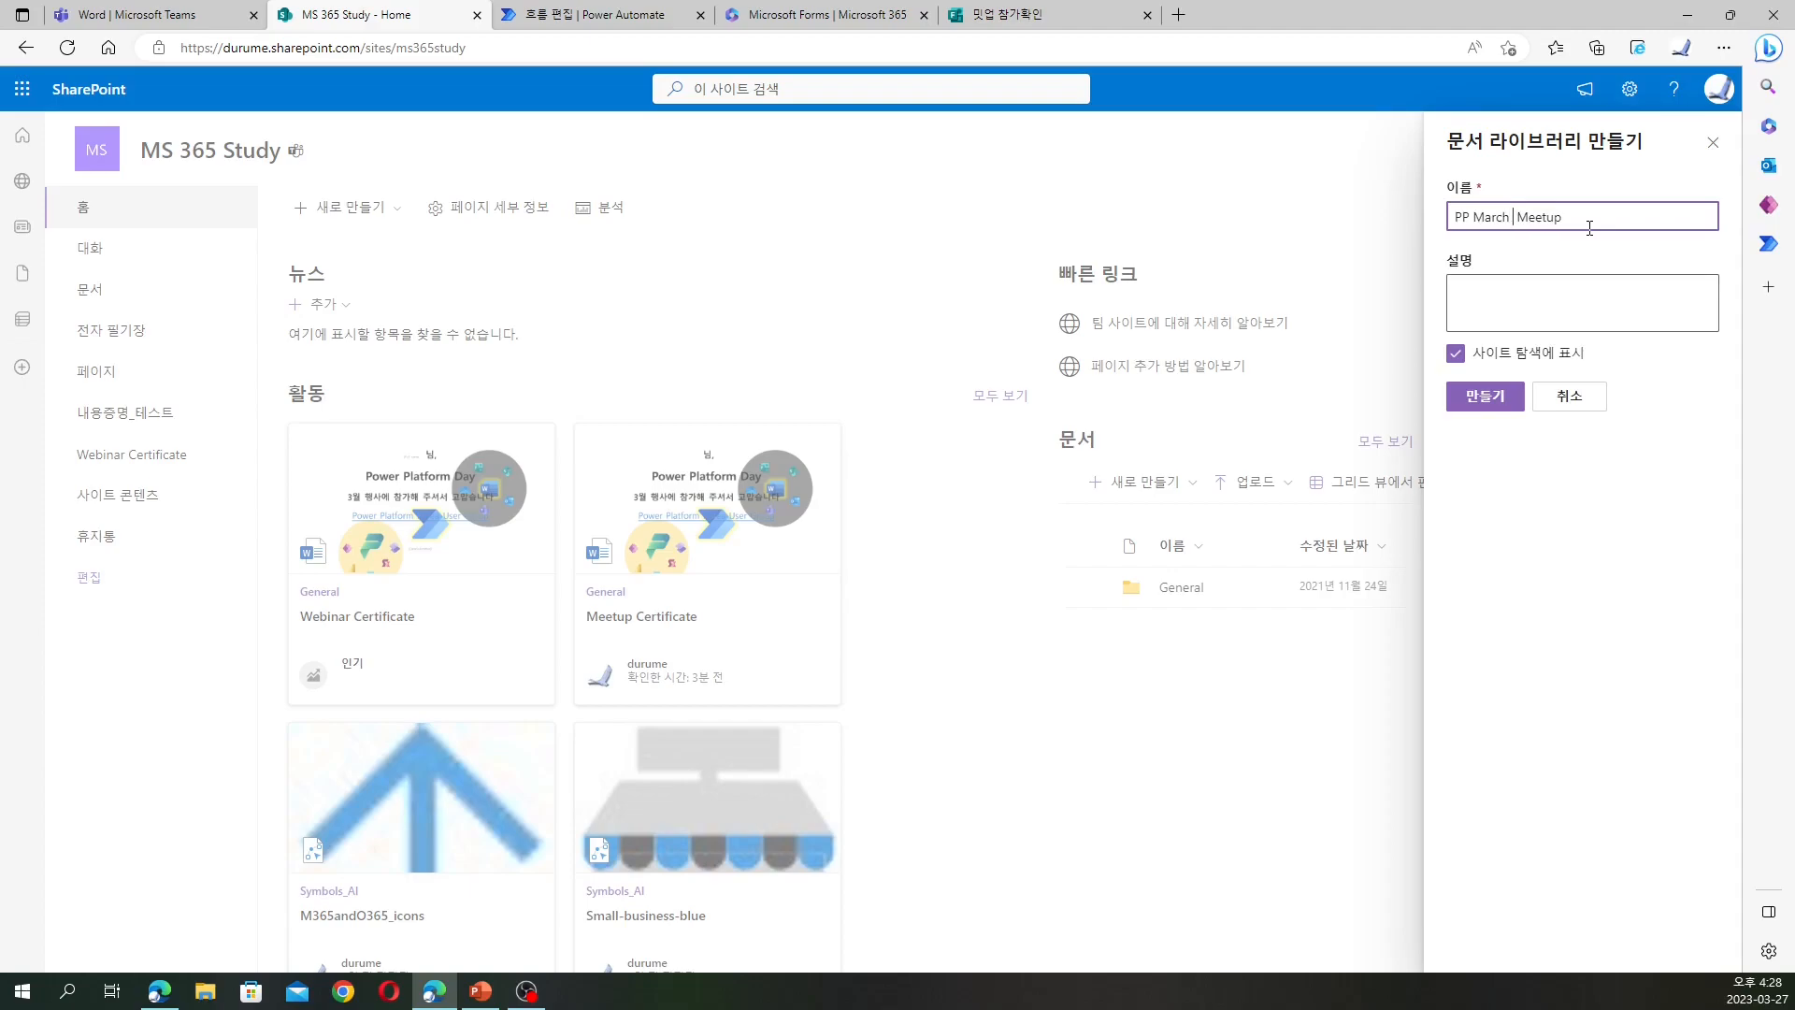
{"action": "type", "text": "2023"}
{"action": "left_click", "coordinate": [1514, 397]}
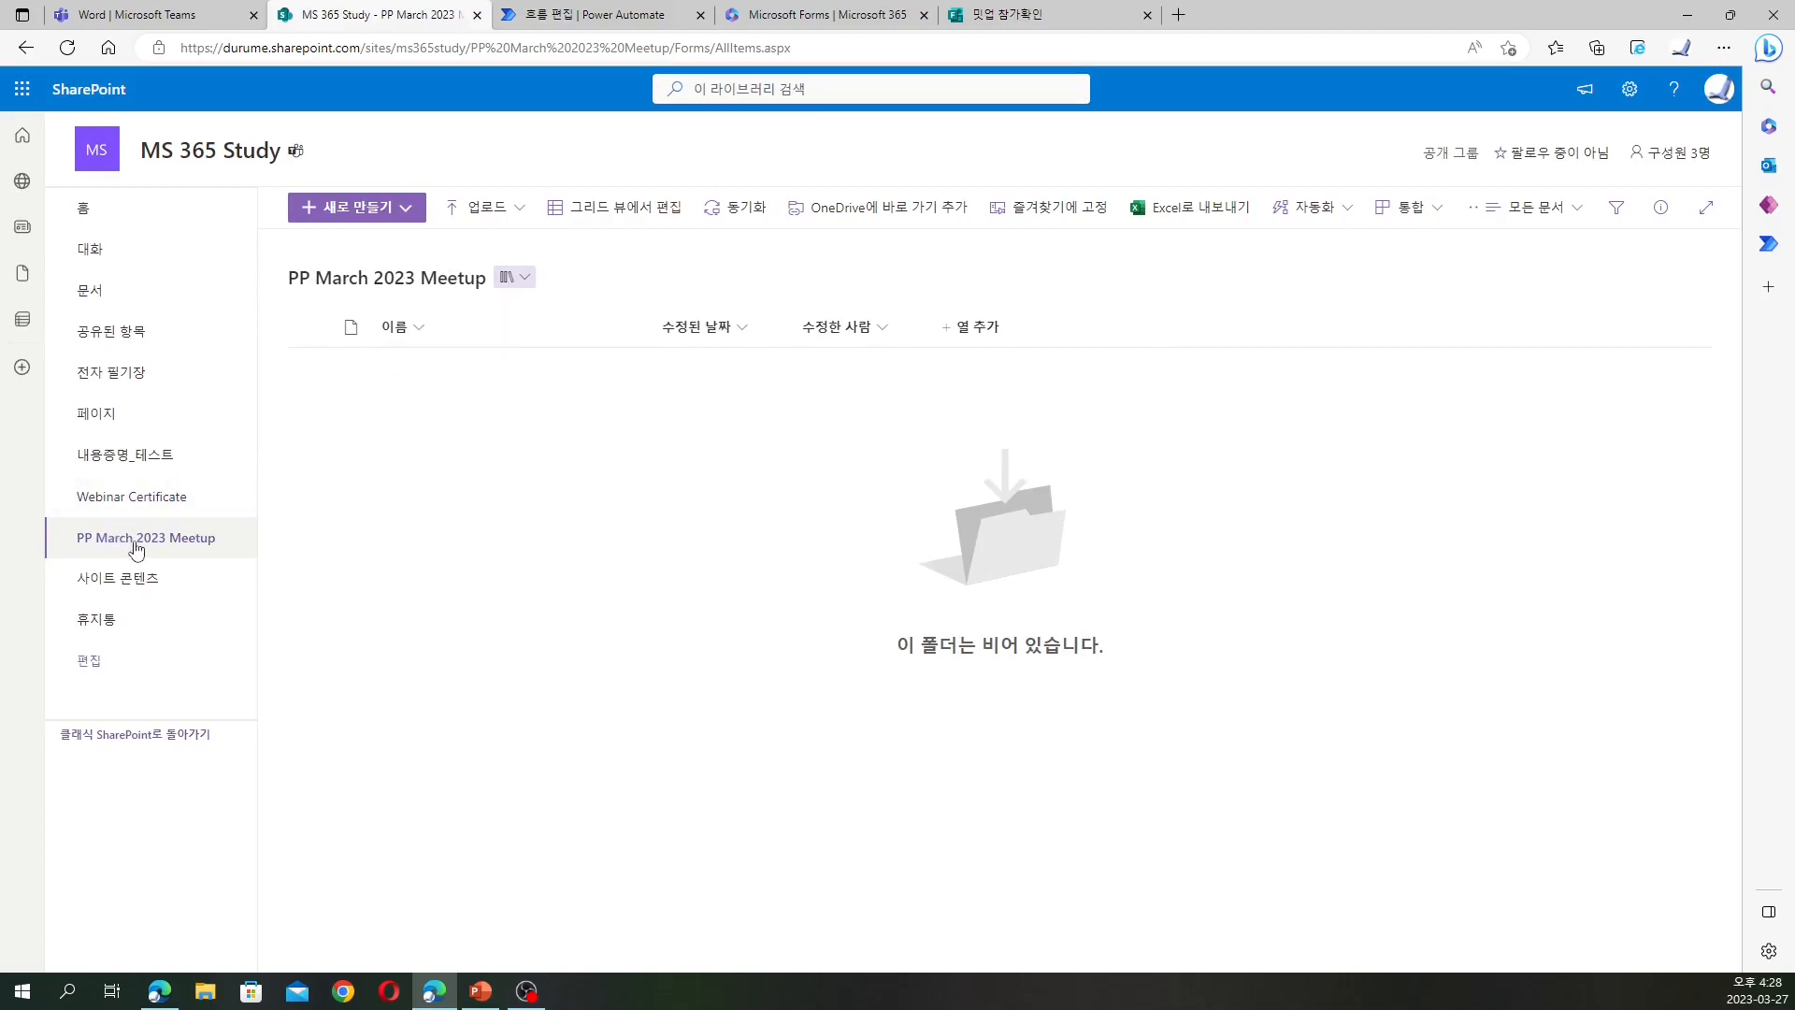
Upload Meetup Certificate.docx from the MS 365 Study - General folder into the library
{"action": "left_click", "coordinate": [496, 219]}
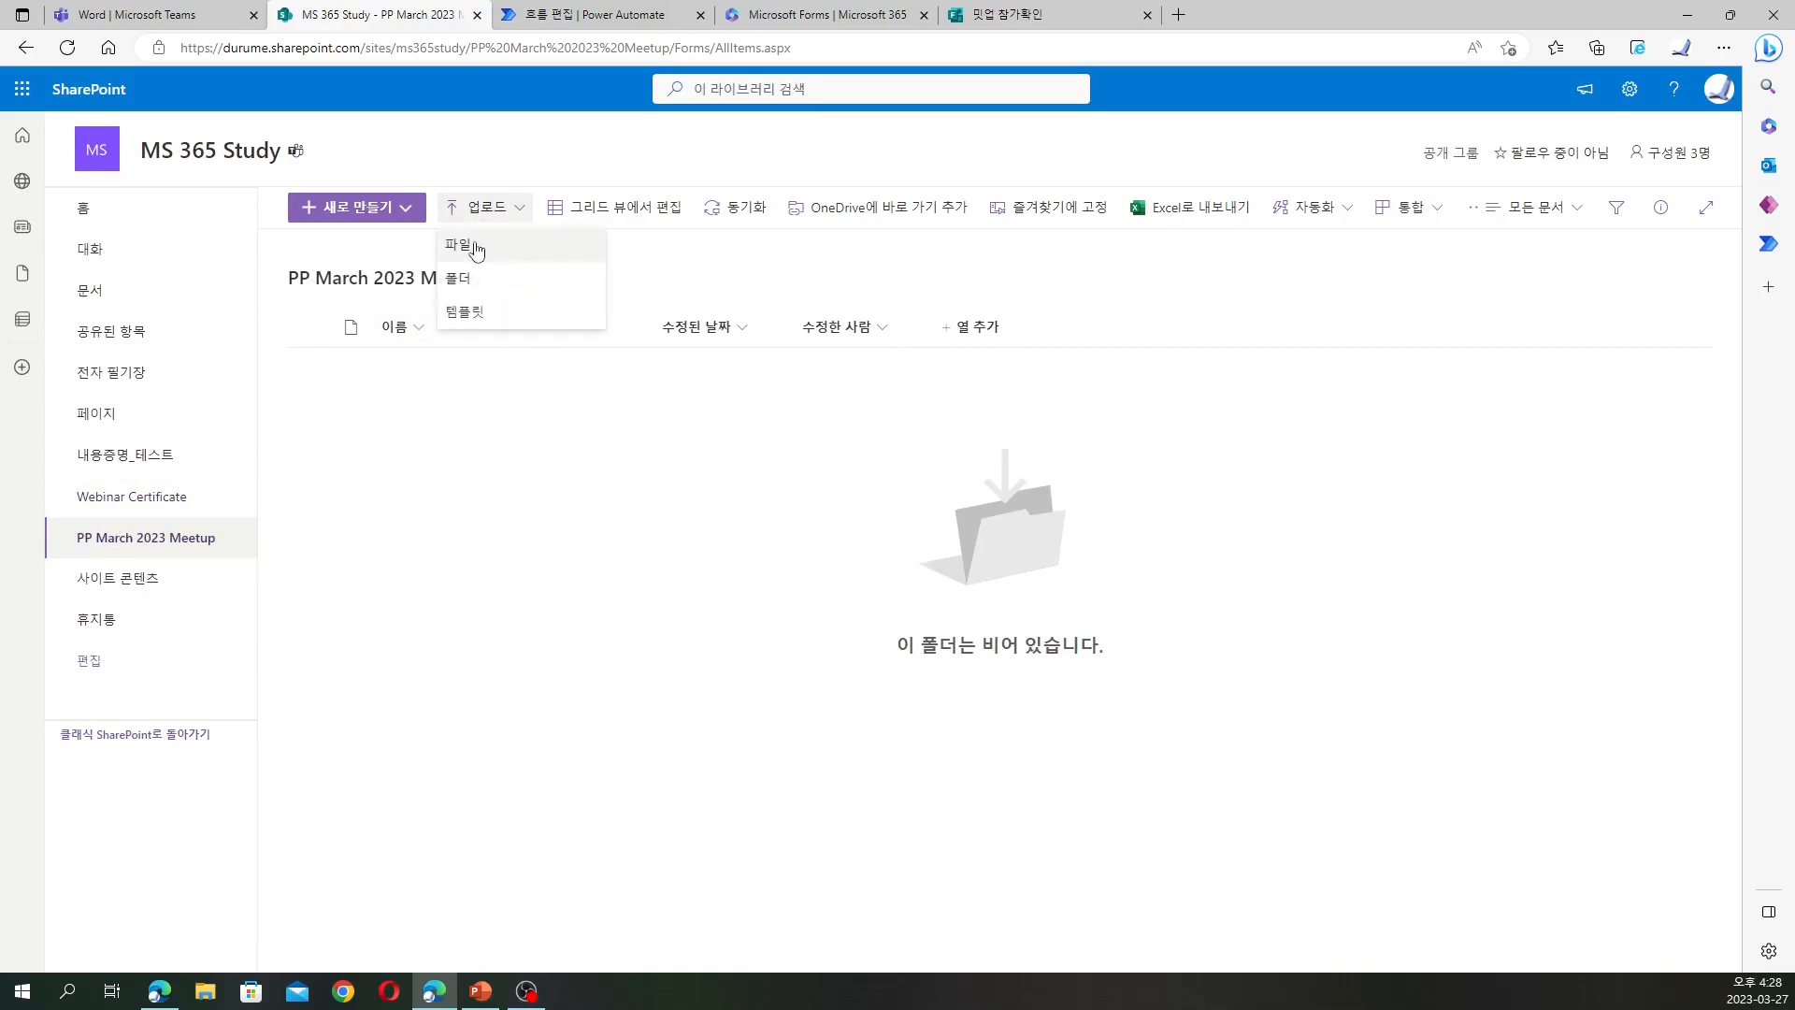
{"action": "left_click", "coordinate": [474, 243]}
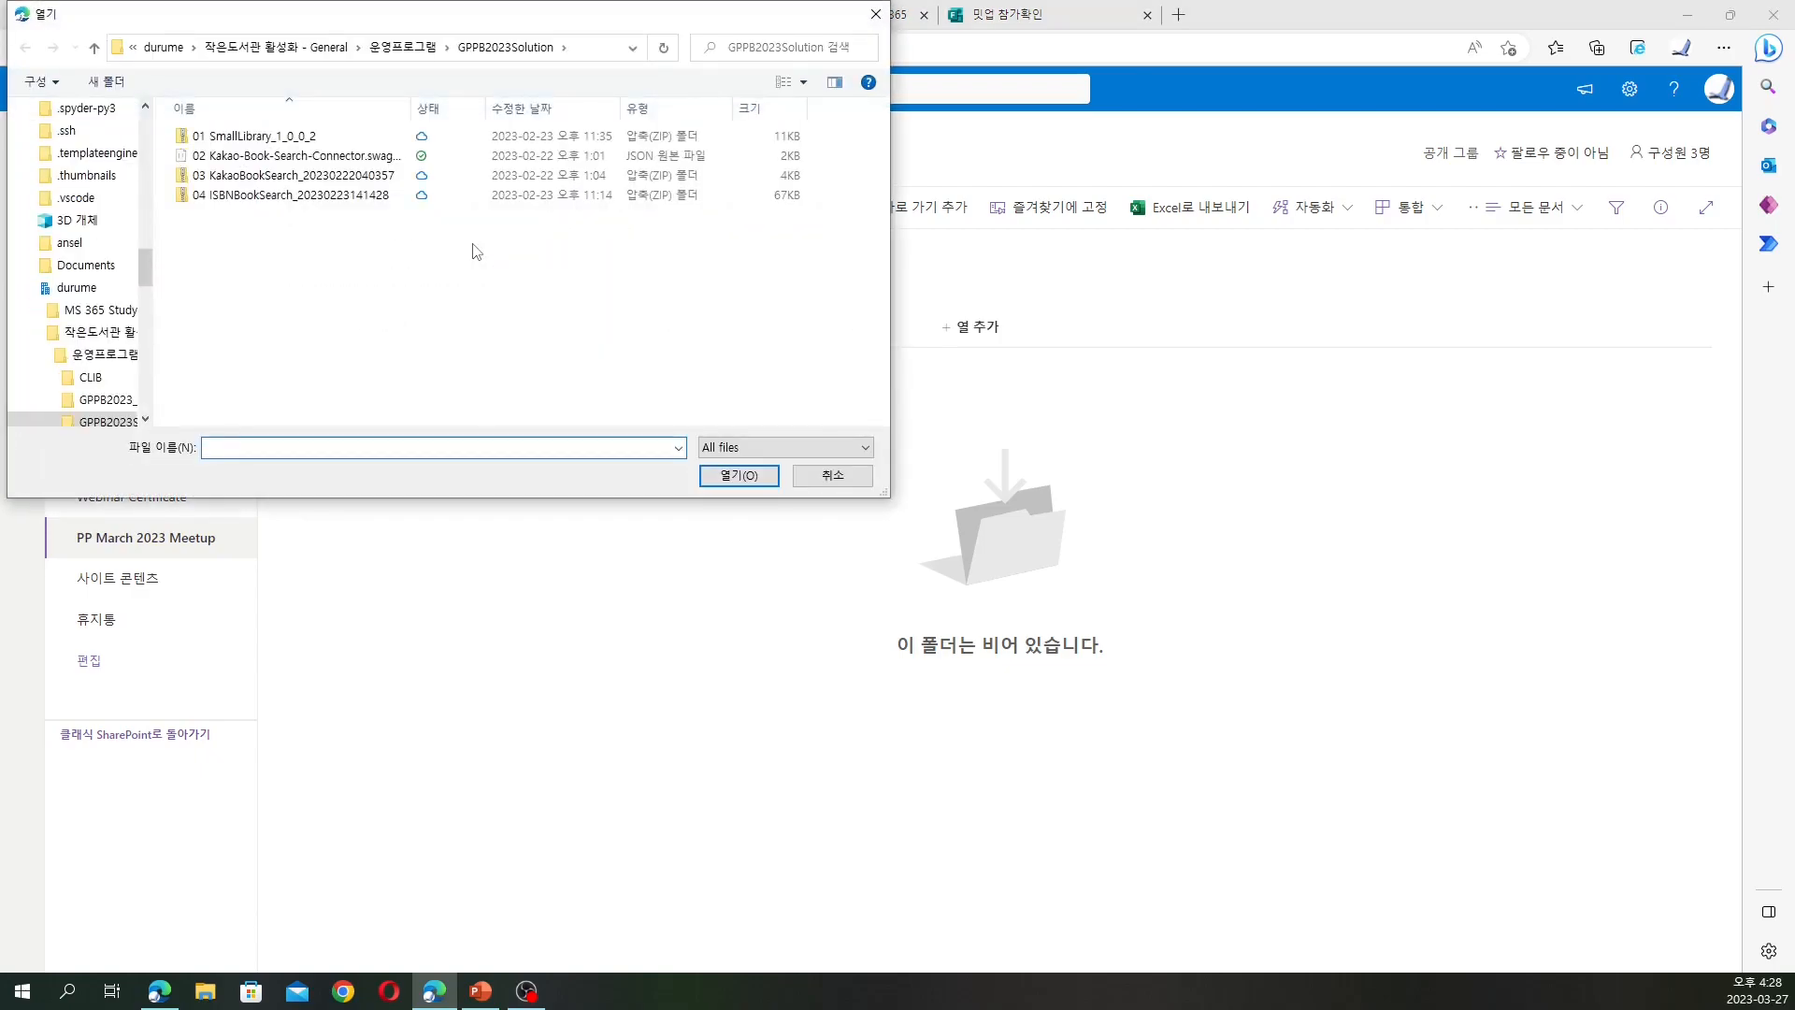
{"action": "left_click", "coordinate": [178, 47]}
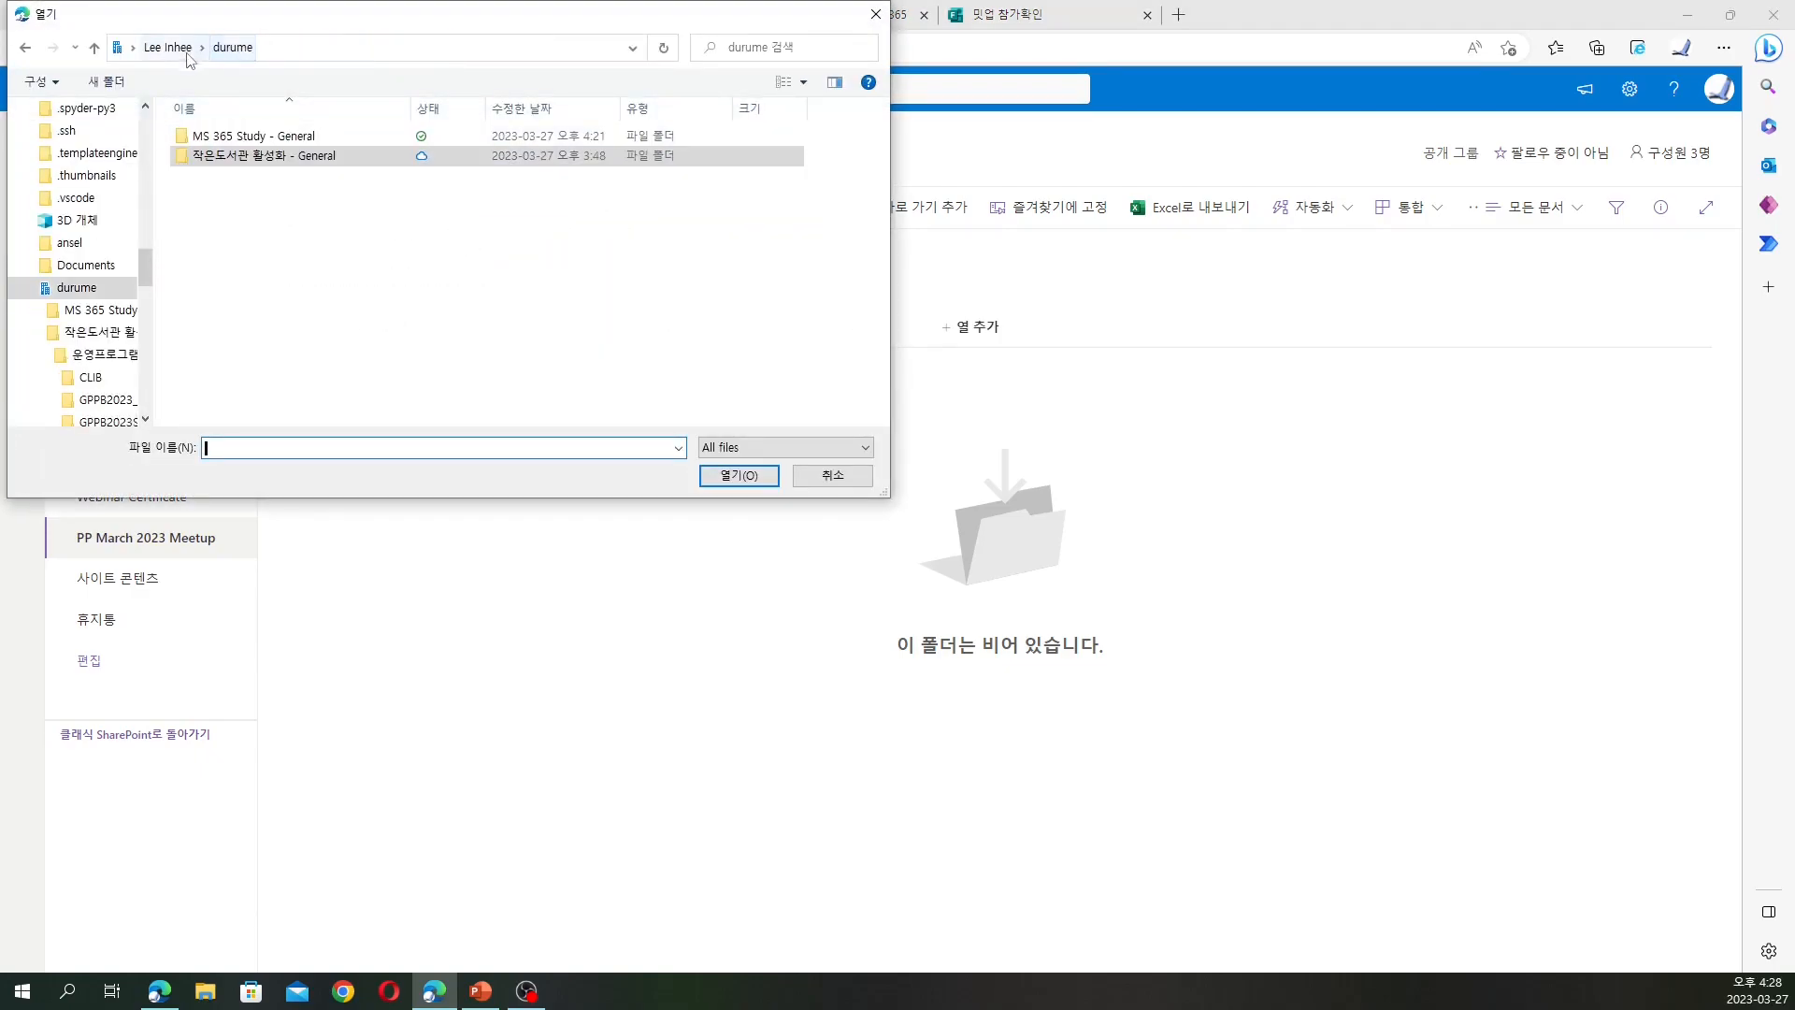
{"action": "double_click", "coordinate": [235, 138]}
{"action": "left_click", "coordinate": [241, 174]}
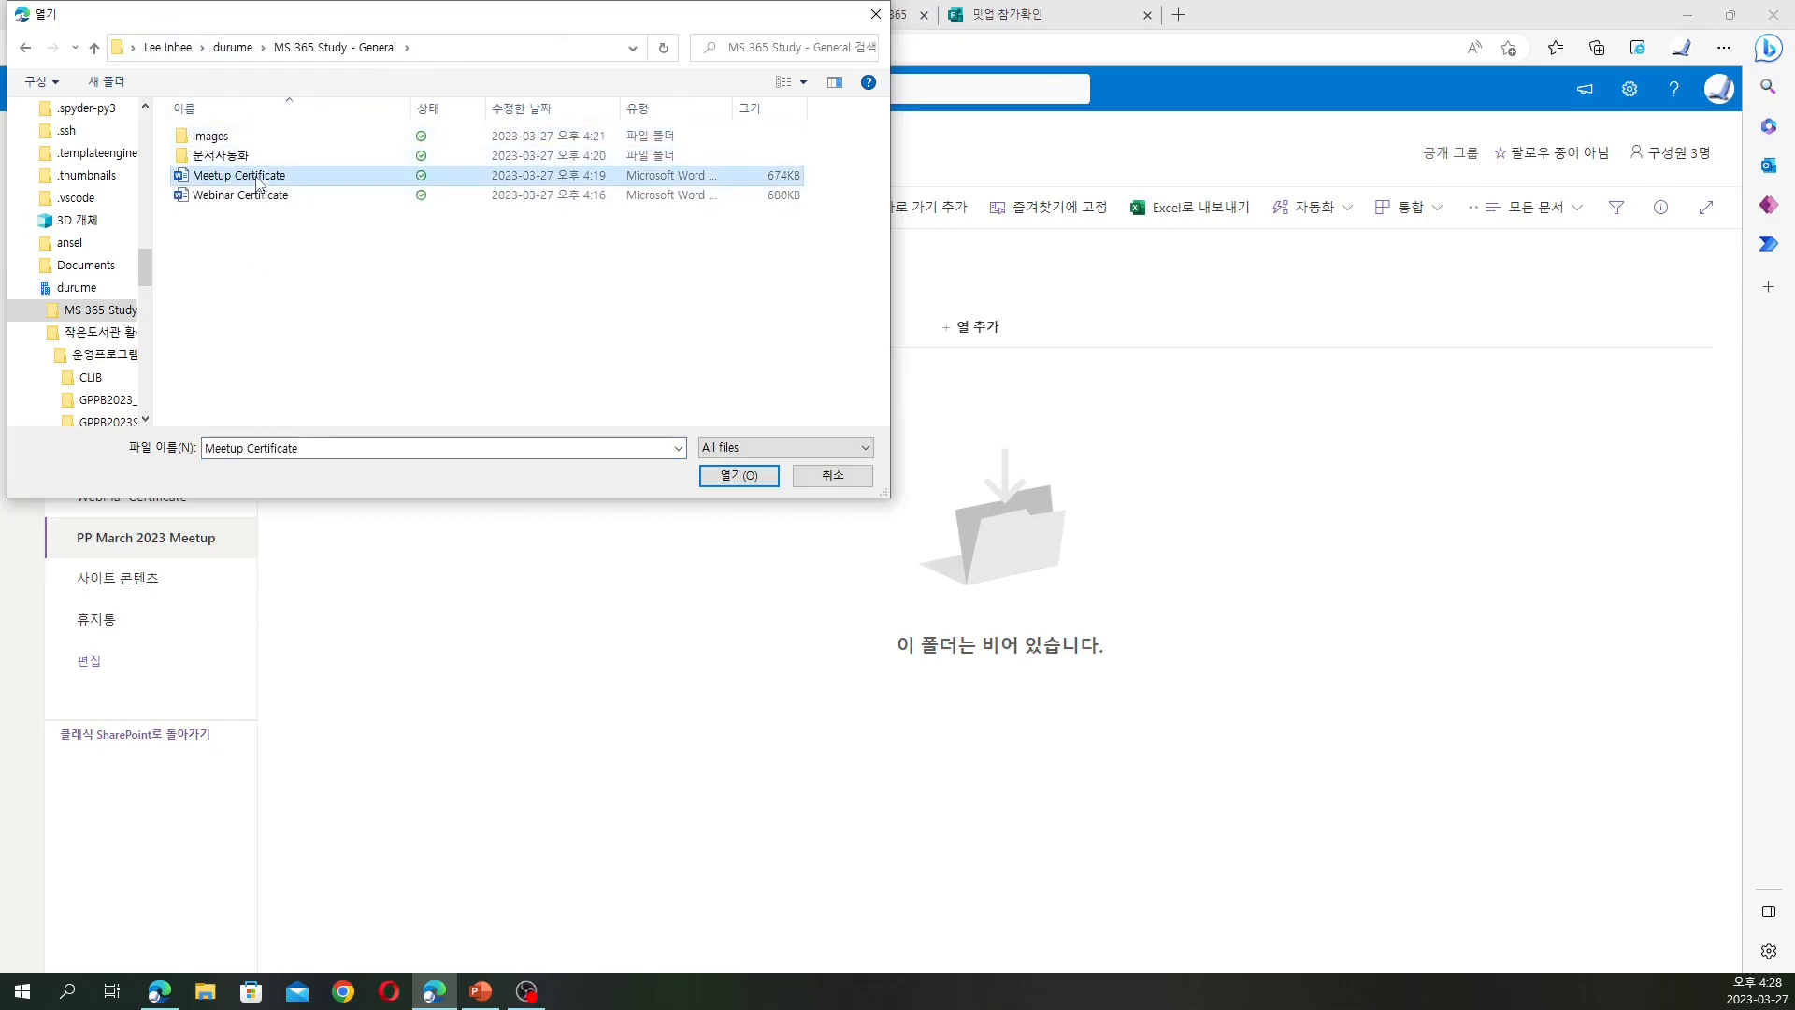
{"action": "left_click", "coordinate": [739, 476]}
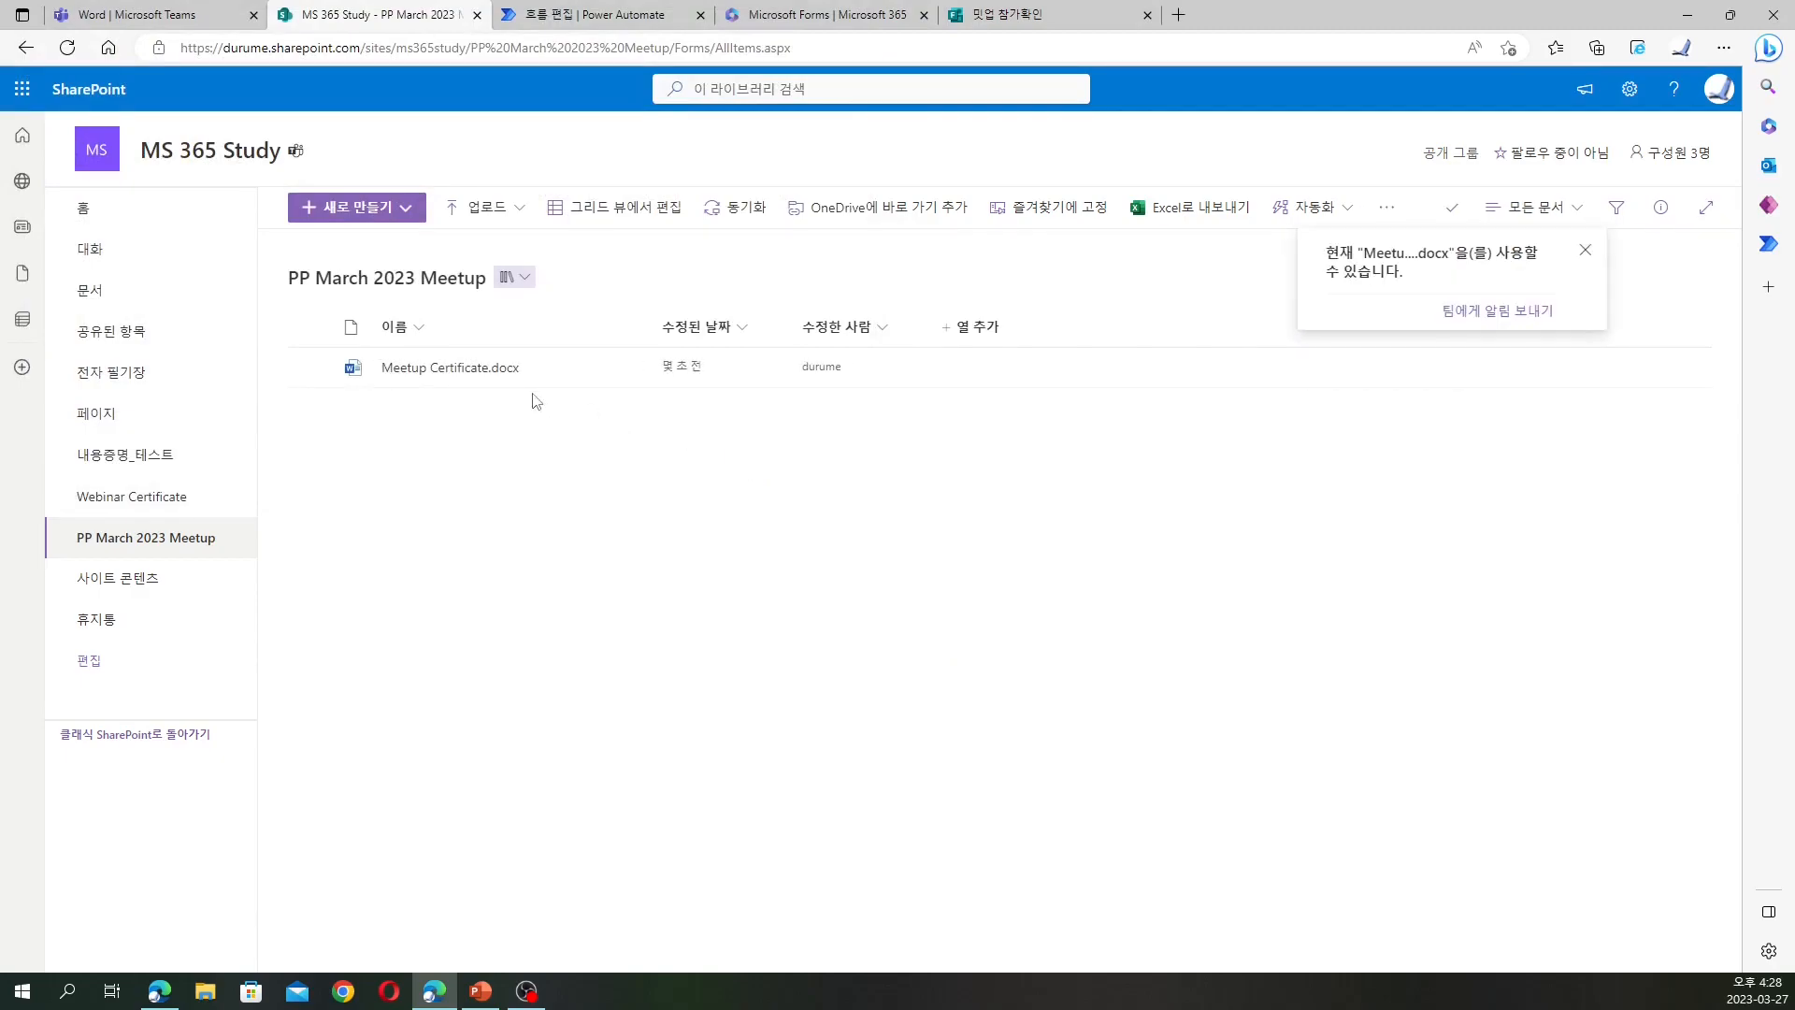
{"action": "left_click", "coordinate": [973, 327]}
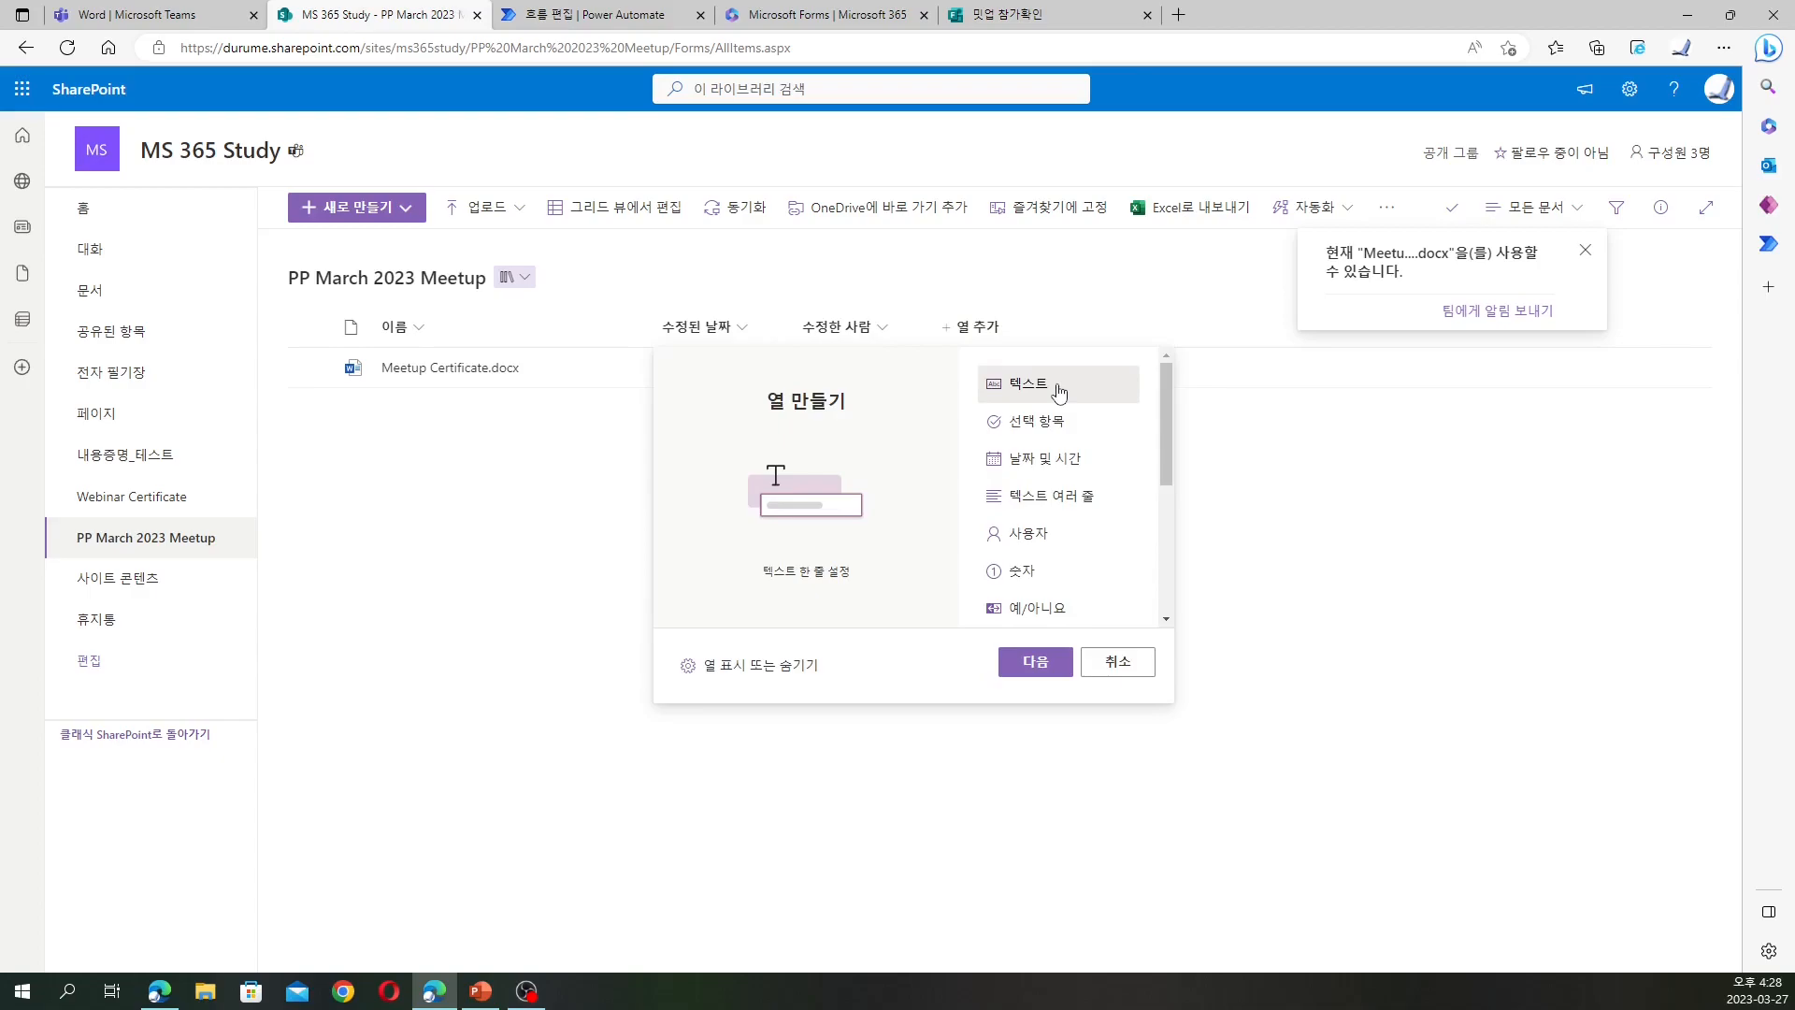
Add a single-line text column named 참가자 이름
{"action": "left_click", "coordinate": [1063, 661]}
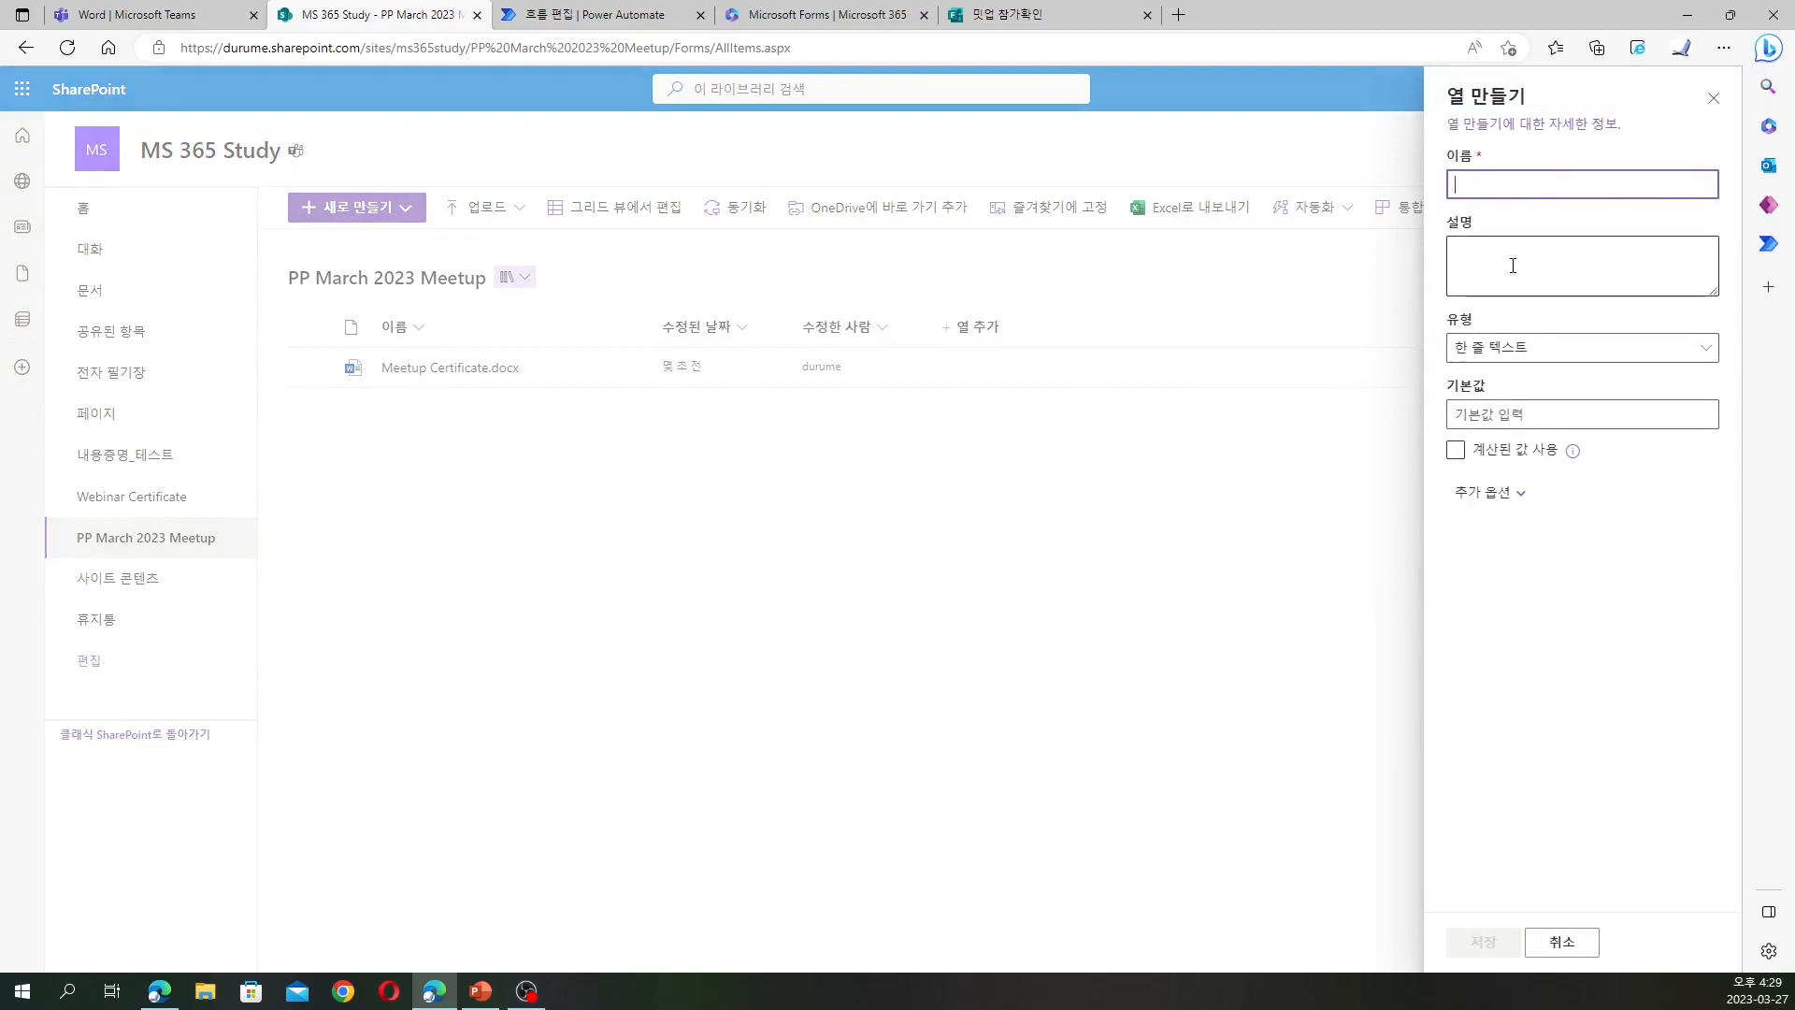
{"action": "type", "text": "ckark"}
{"action": "key", "text": "BackSpace"}
{"action": "key", "text": "BackSpace"}
{"action": "key", "text": "BackSpace"}
{"action": "type", "text": "참가자 이름"}
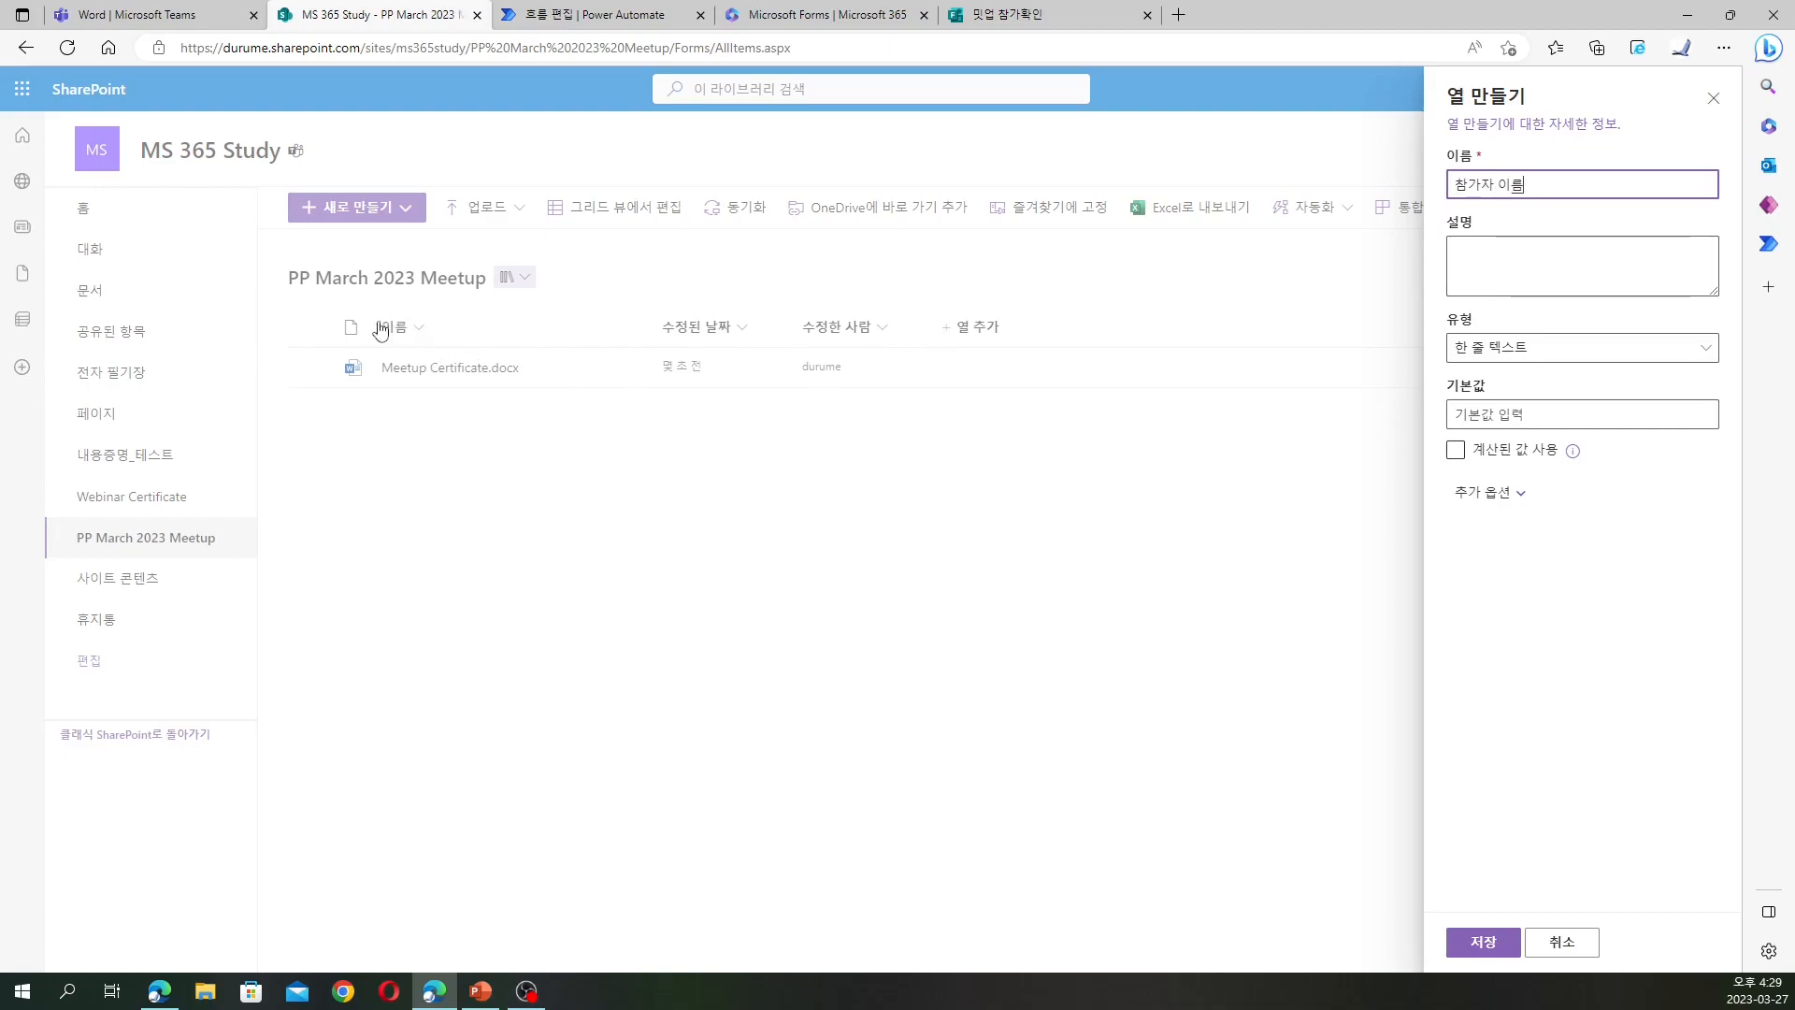
{"action": "left_click", "coordinate": [1482, 939]}
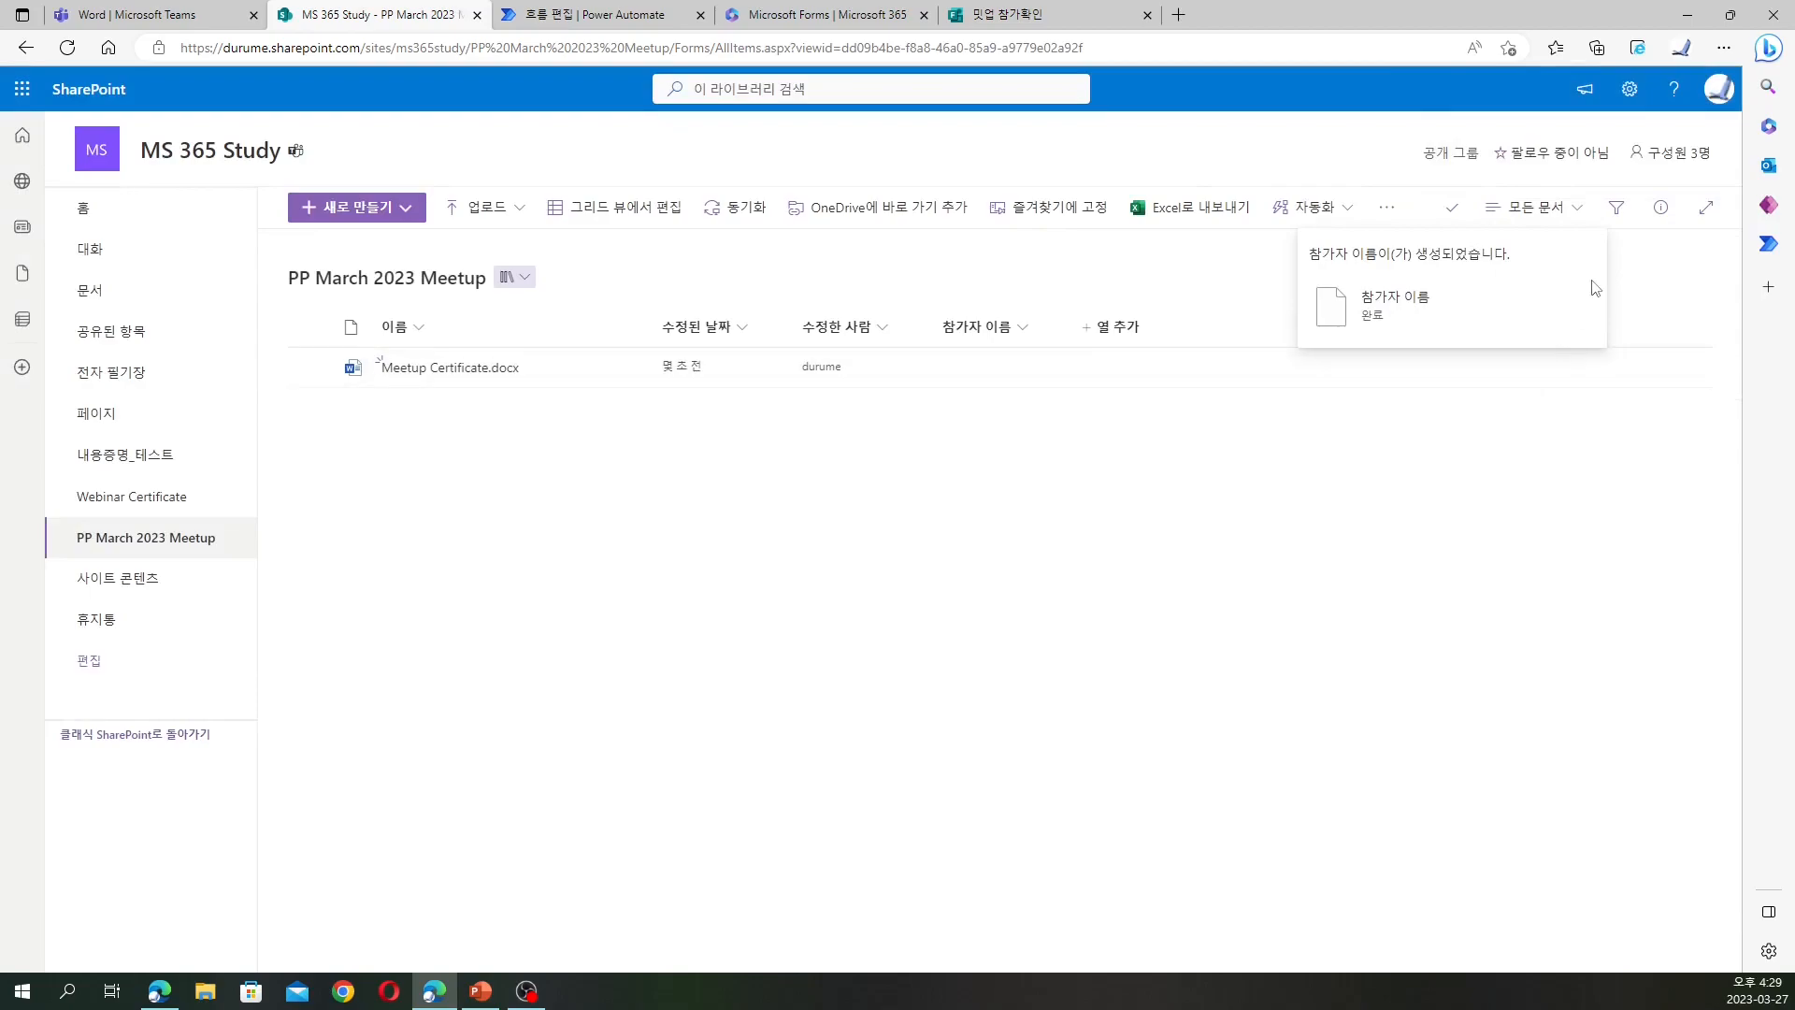
Add a second single-line text column named 참가자 이메일
{"action": "left_click", "coordinate": [1136, 331]}
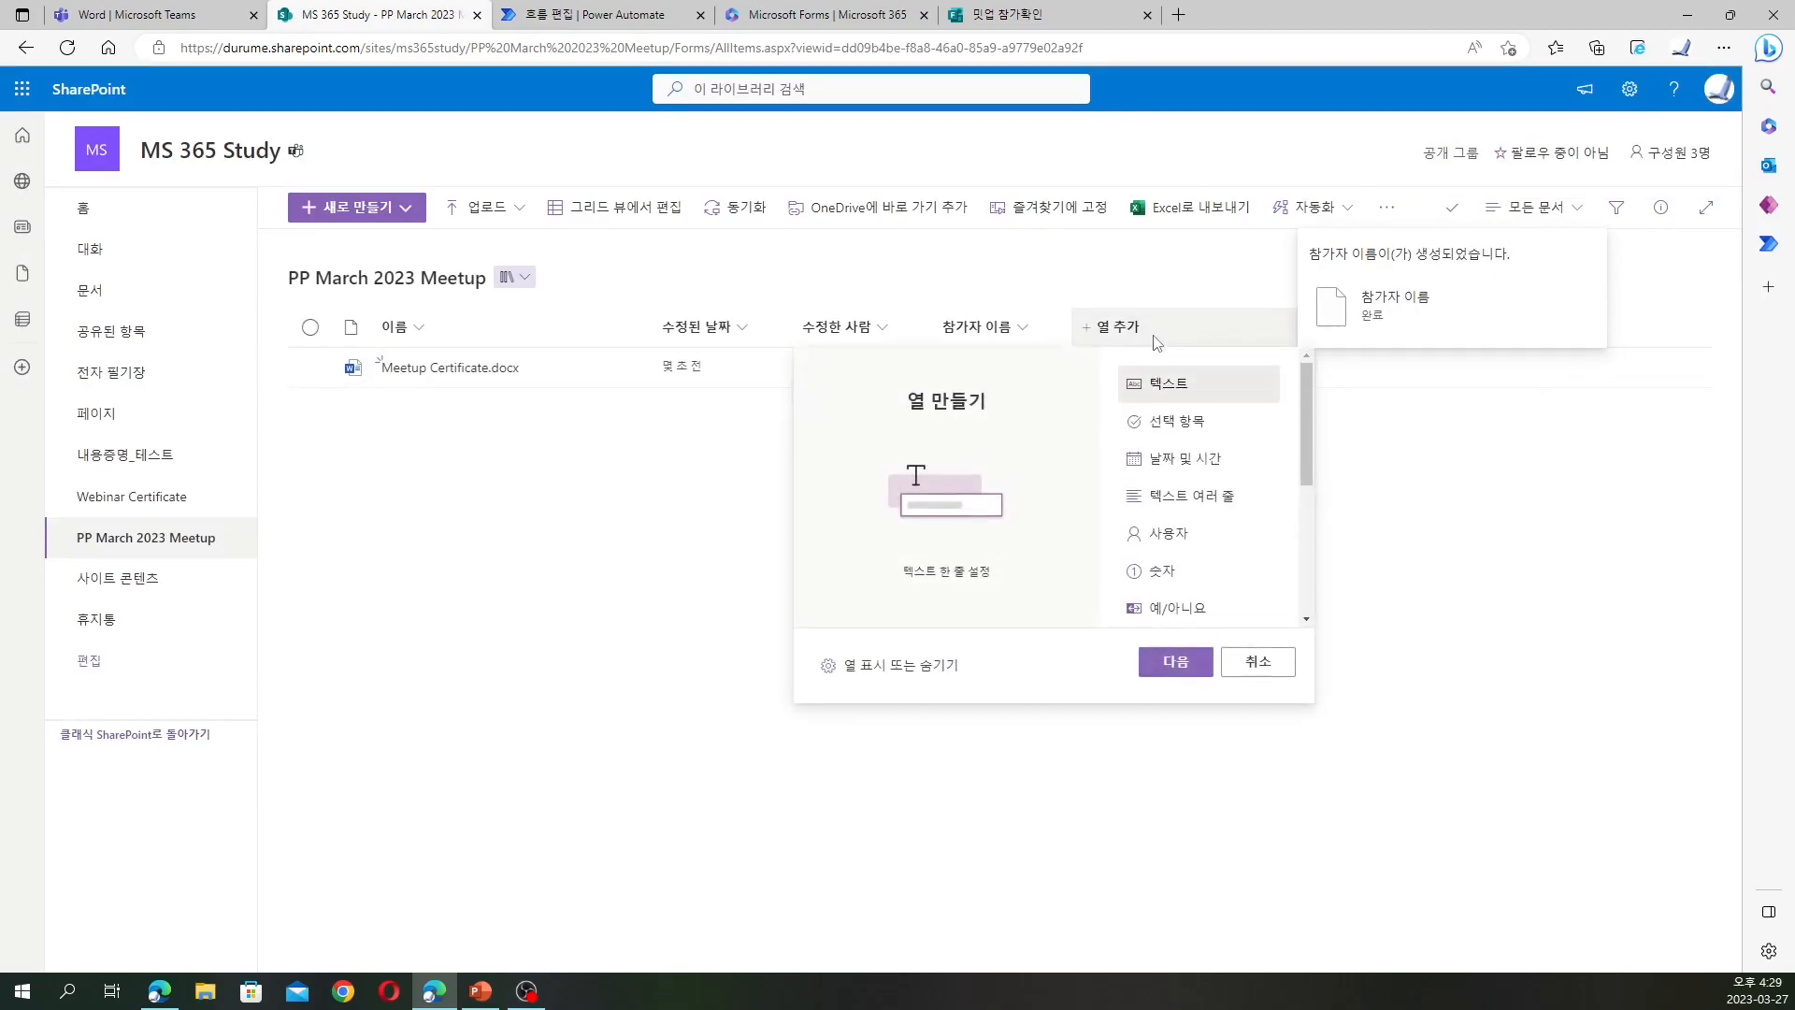
{"action": "scroll", "coordinate": [1211, 411], "scroll_direction": "down", "scroll_amount": 3}
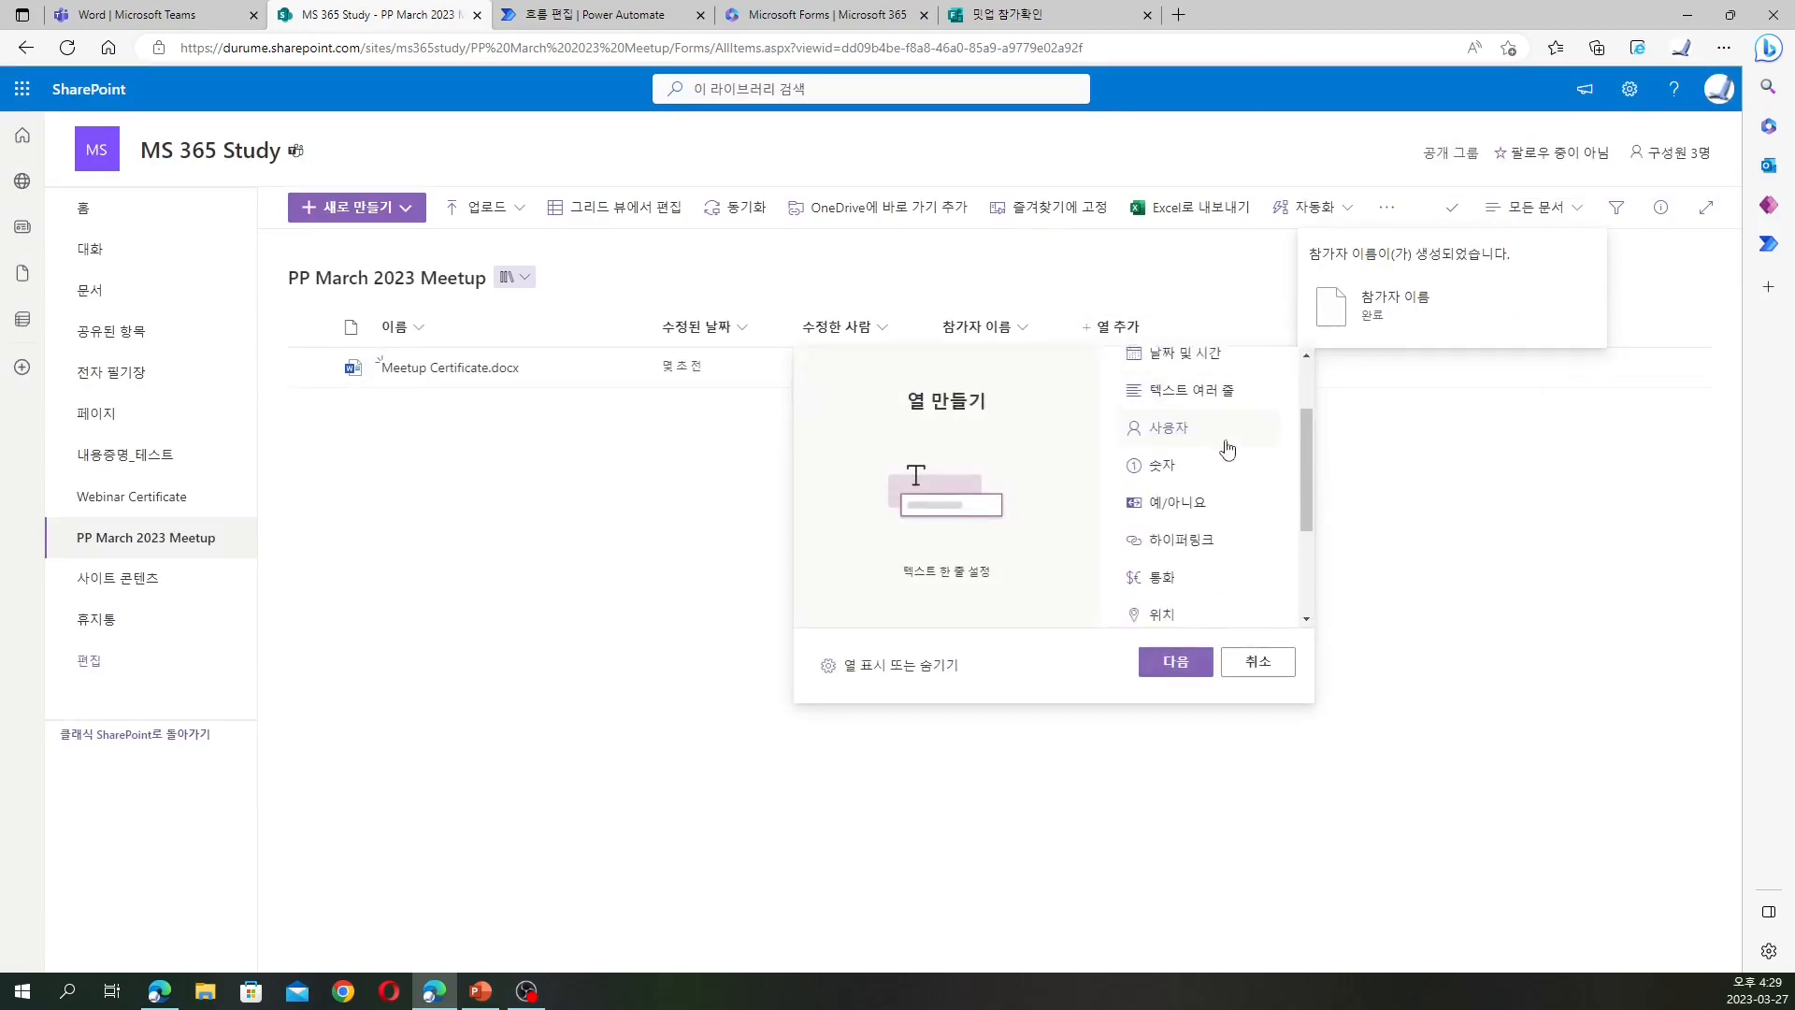
{"action": "scroll", "coordinate": [1234, 542], "scroll_direction": "up", "scroll_amount": 3}
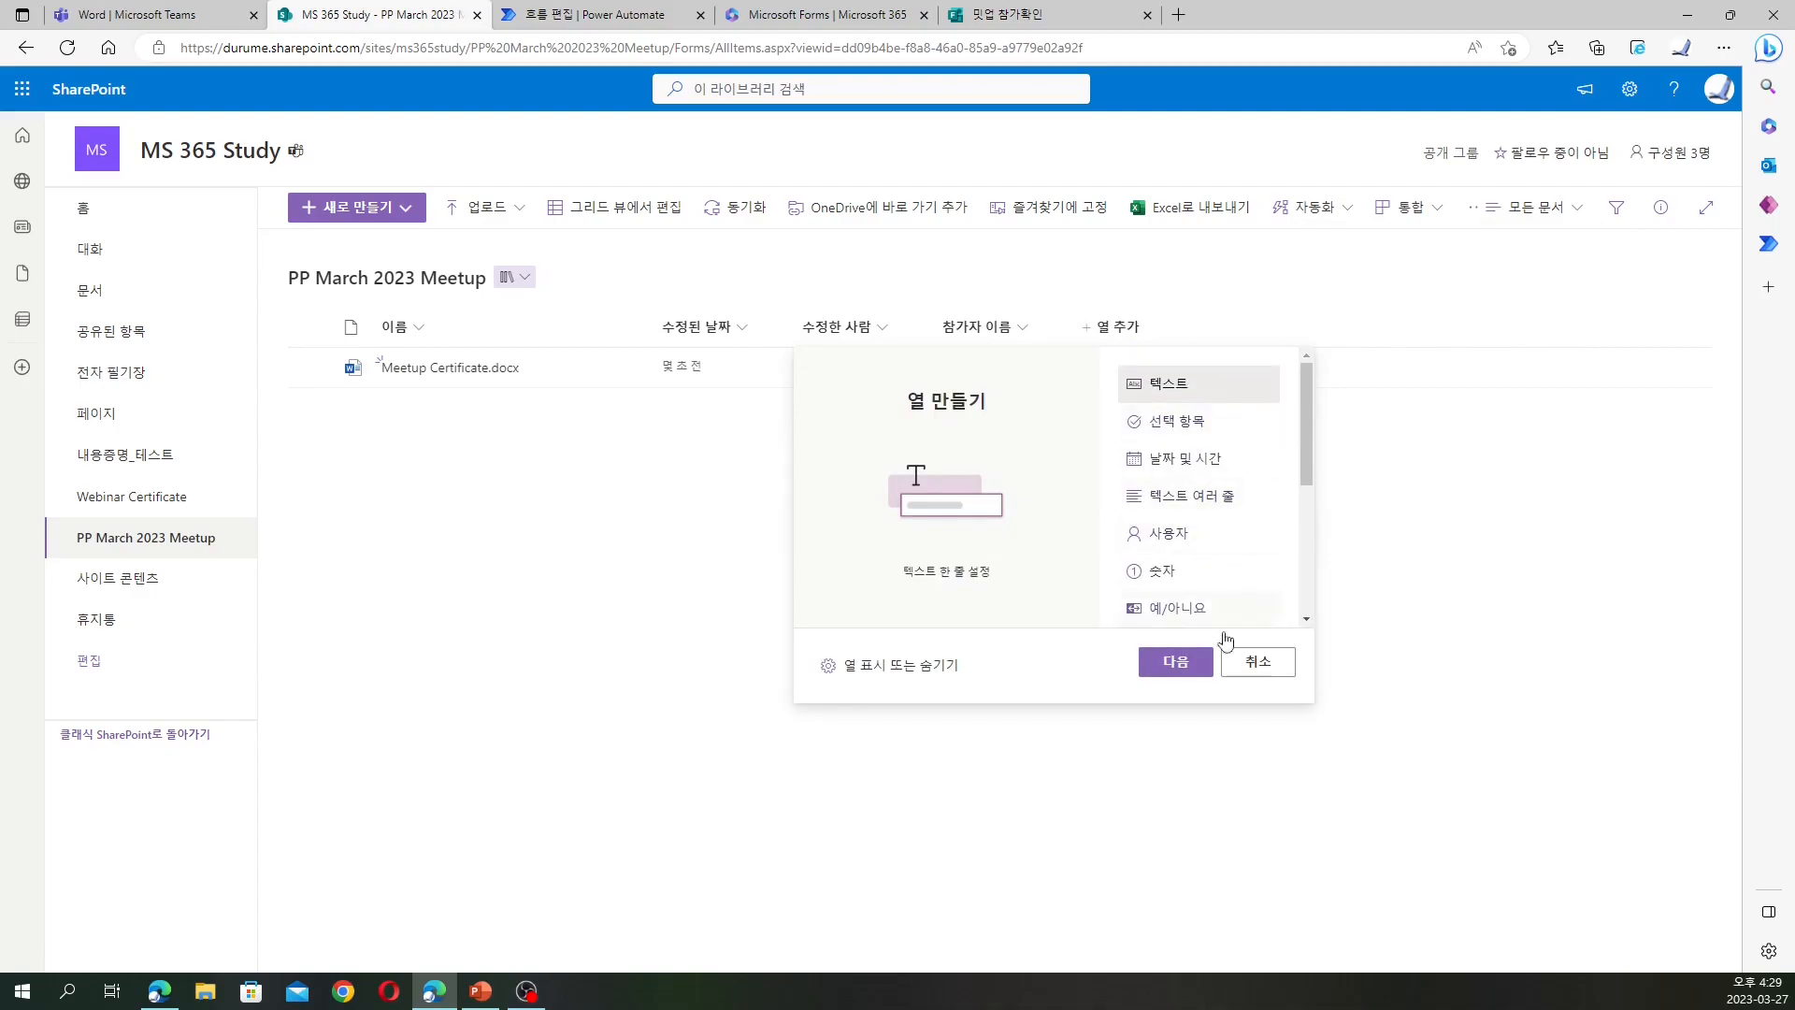
{"action": "left_click", "coordinate": [1173, 663]}
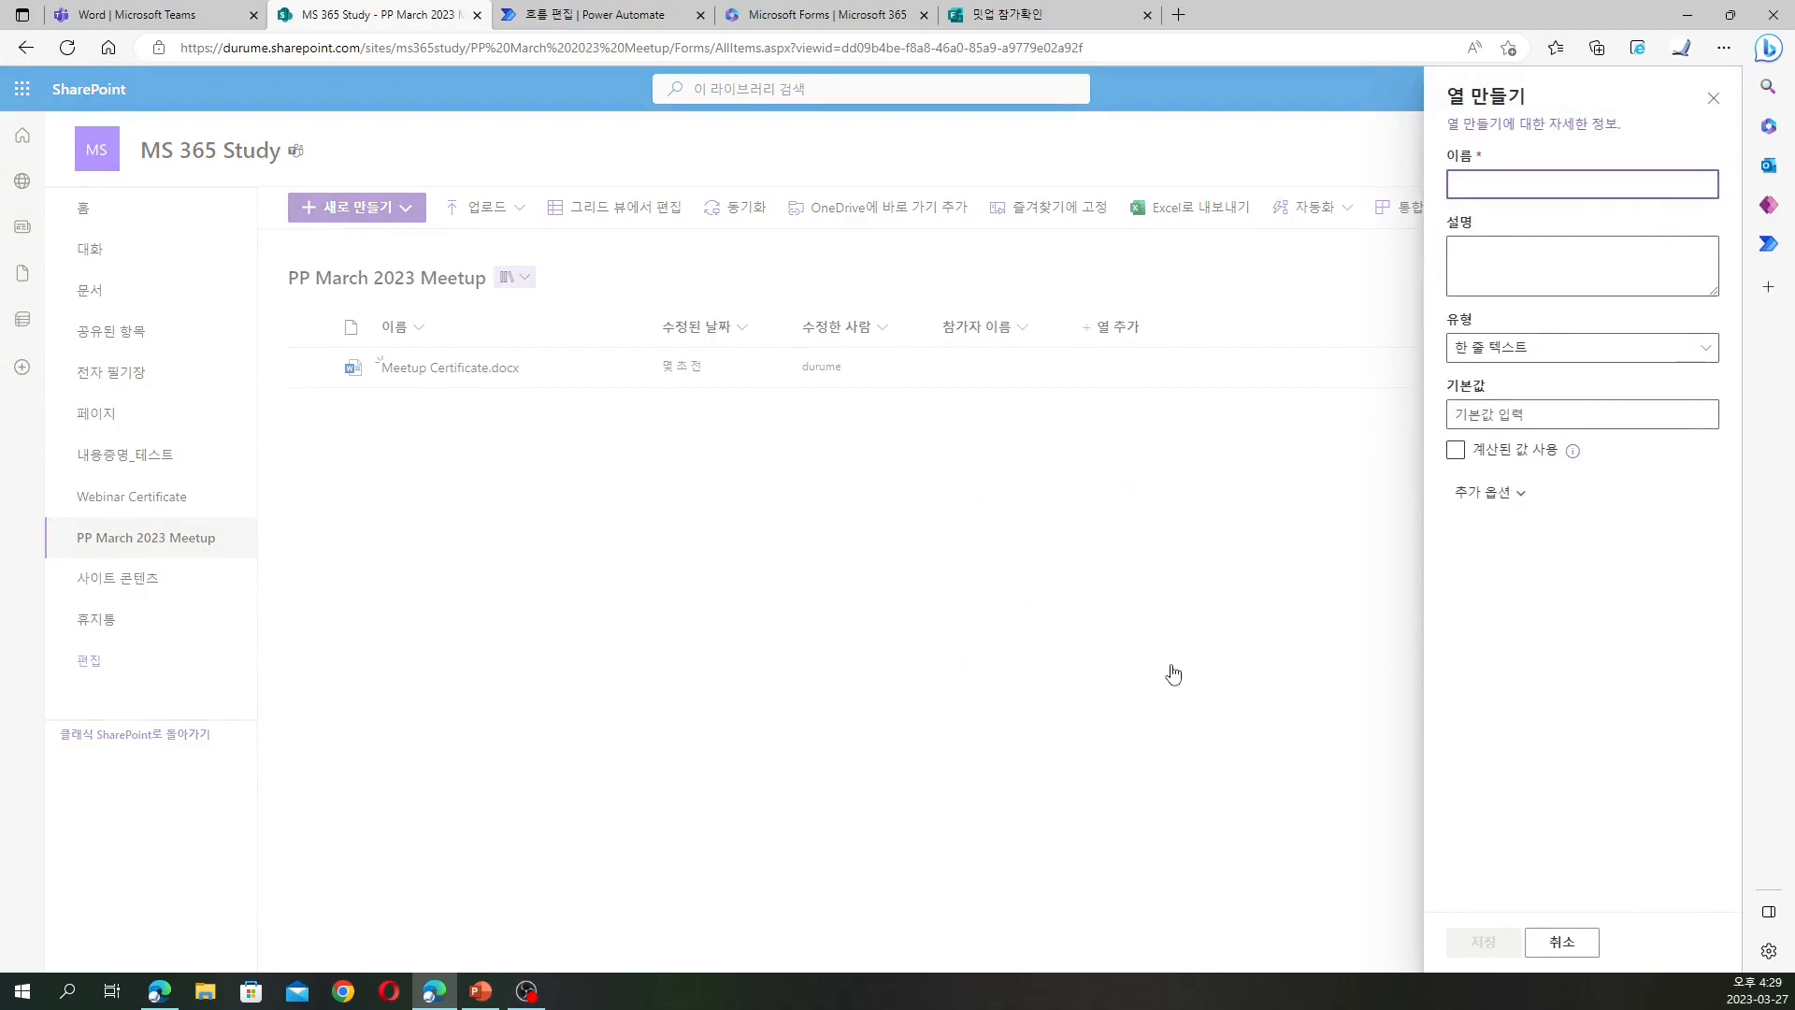
{"action": "type", "text": "참가장"}
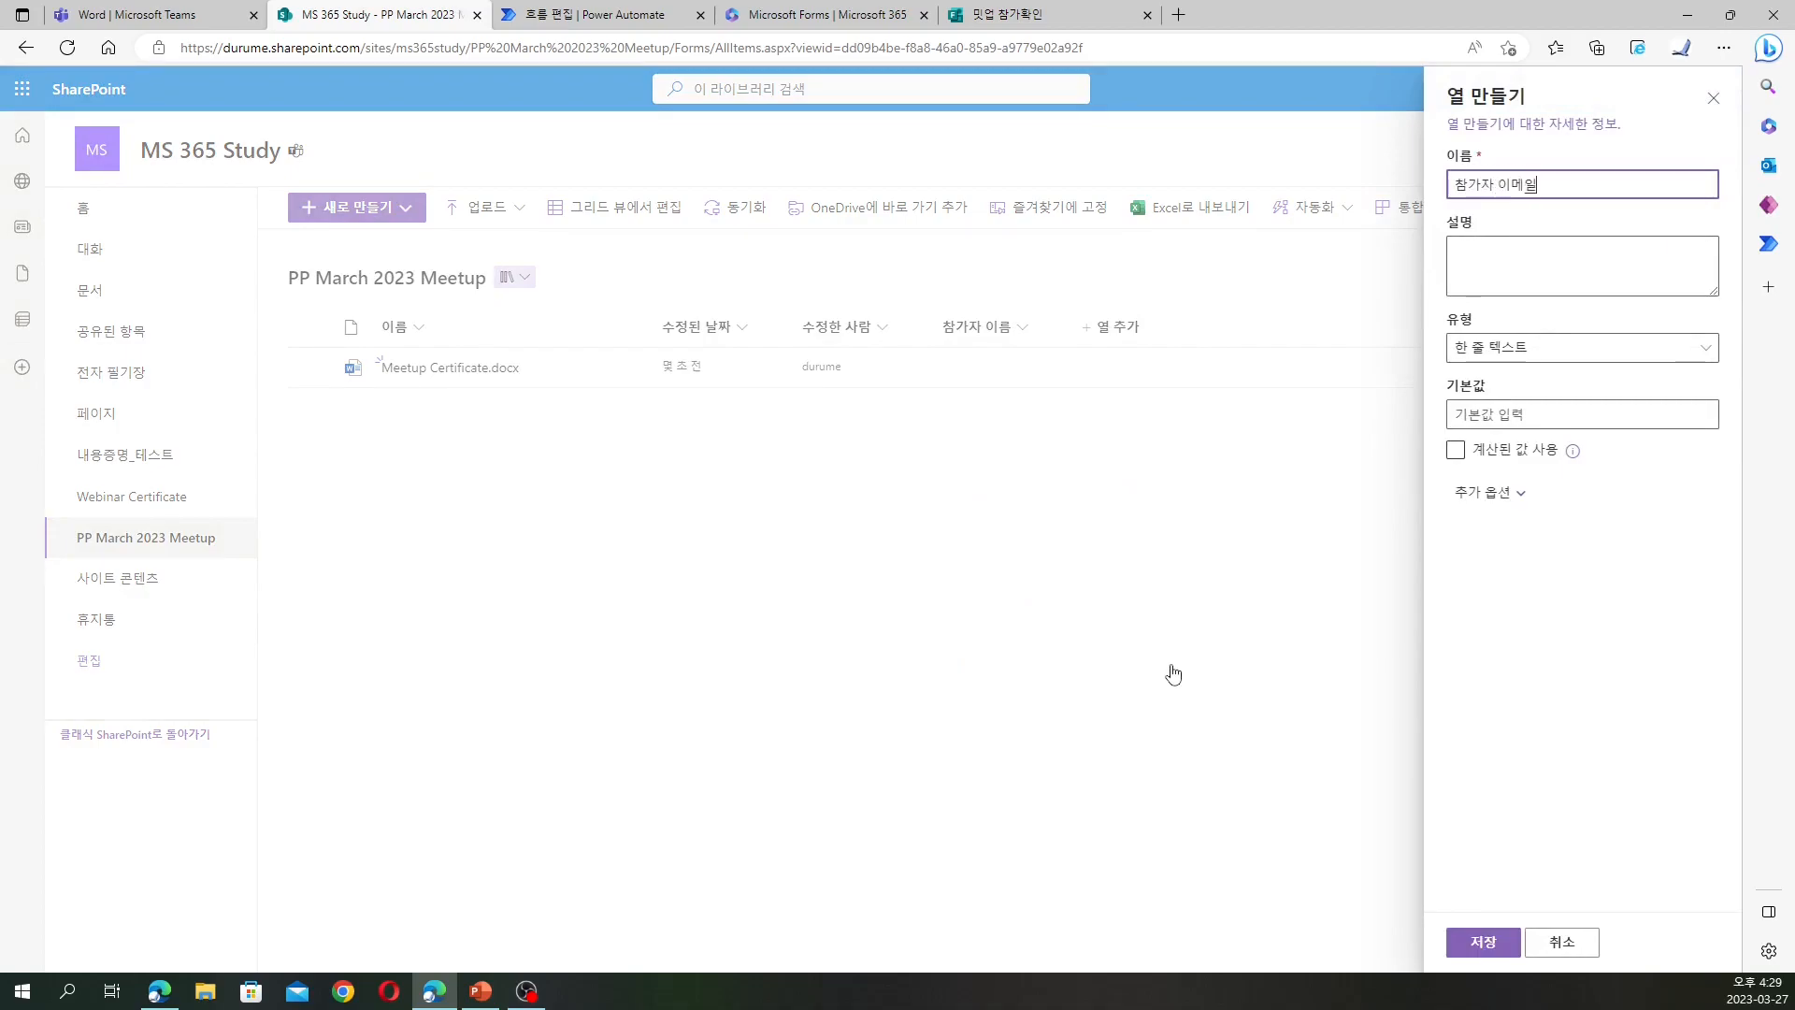
{"action": "left_click", "coordinate": [1486, 942]}
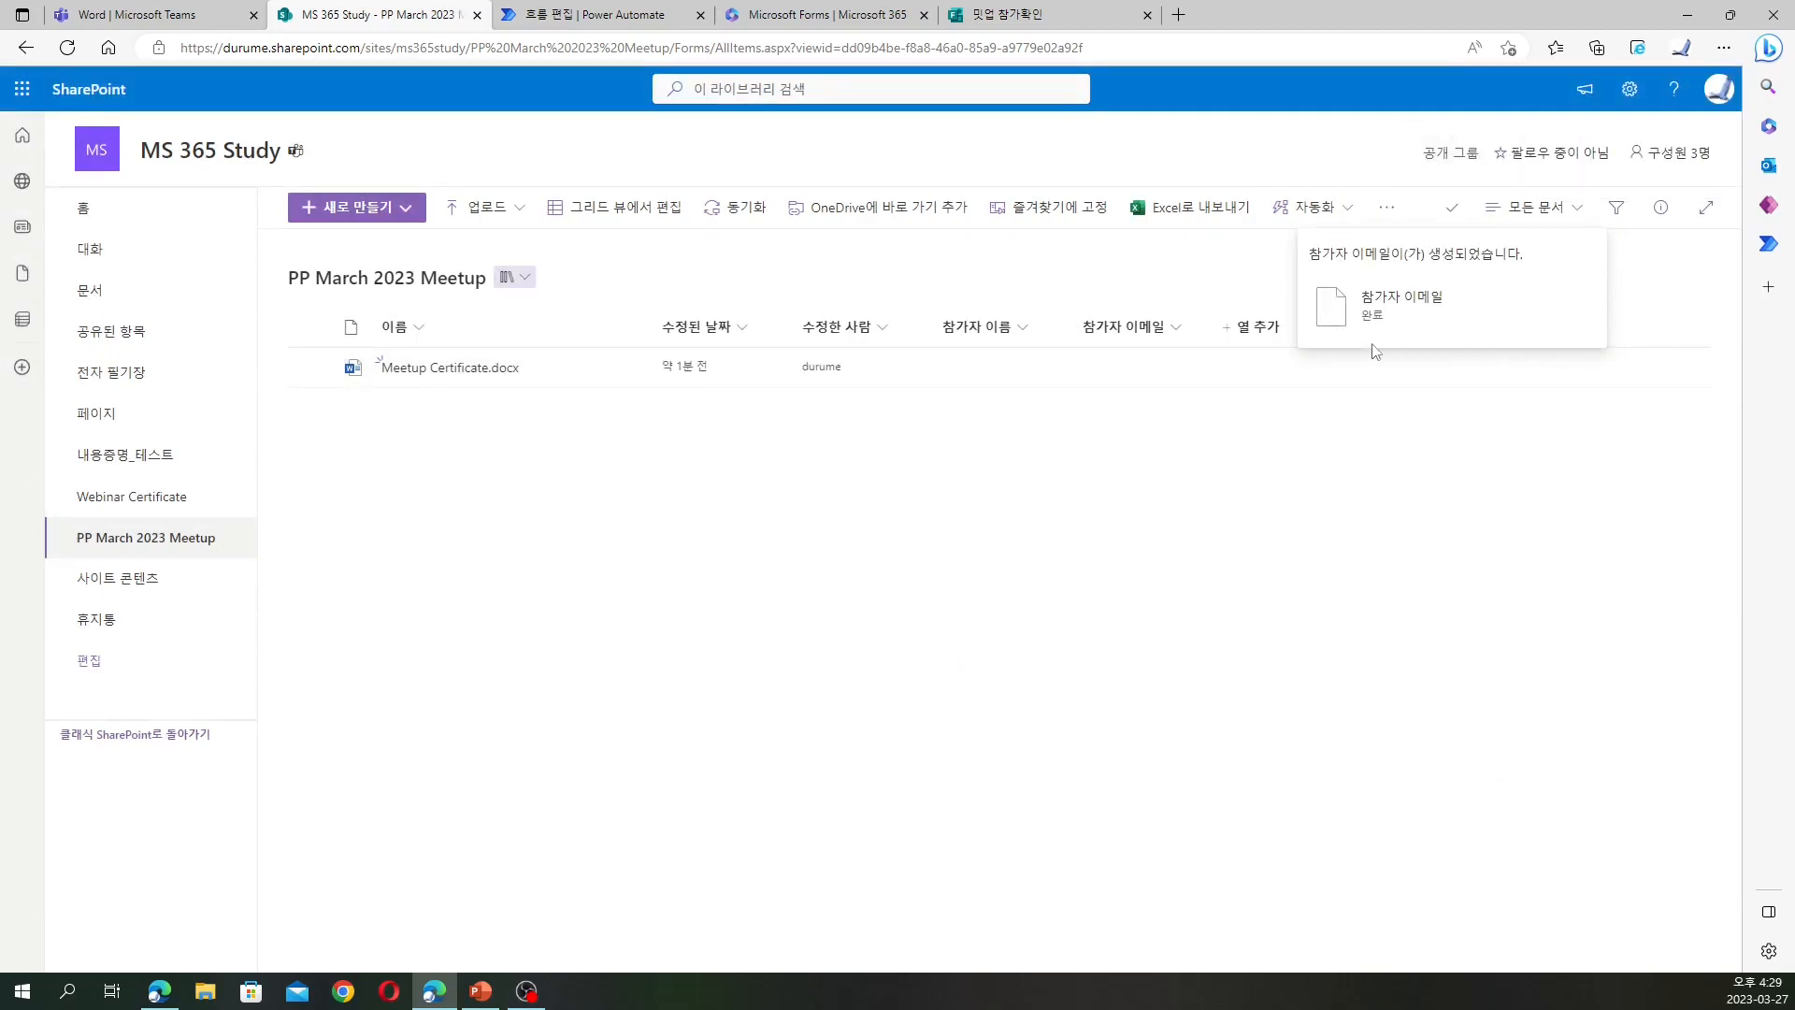
{"action": "left_click", "coordinate": [1261, 342]}
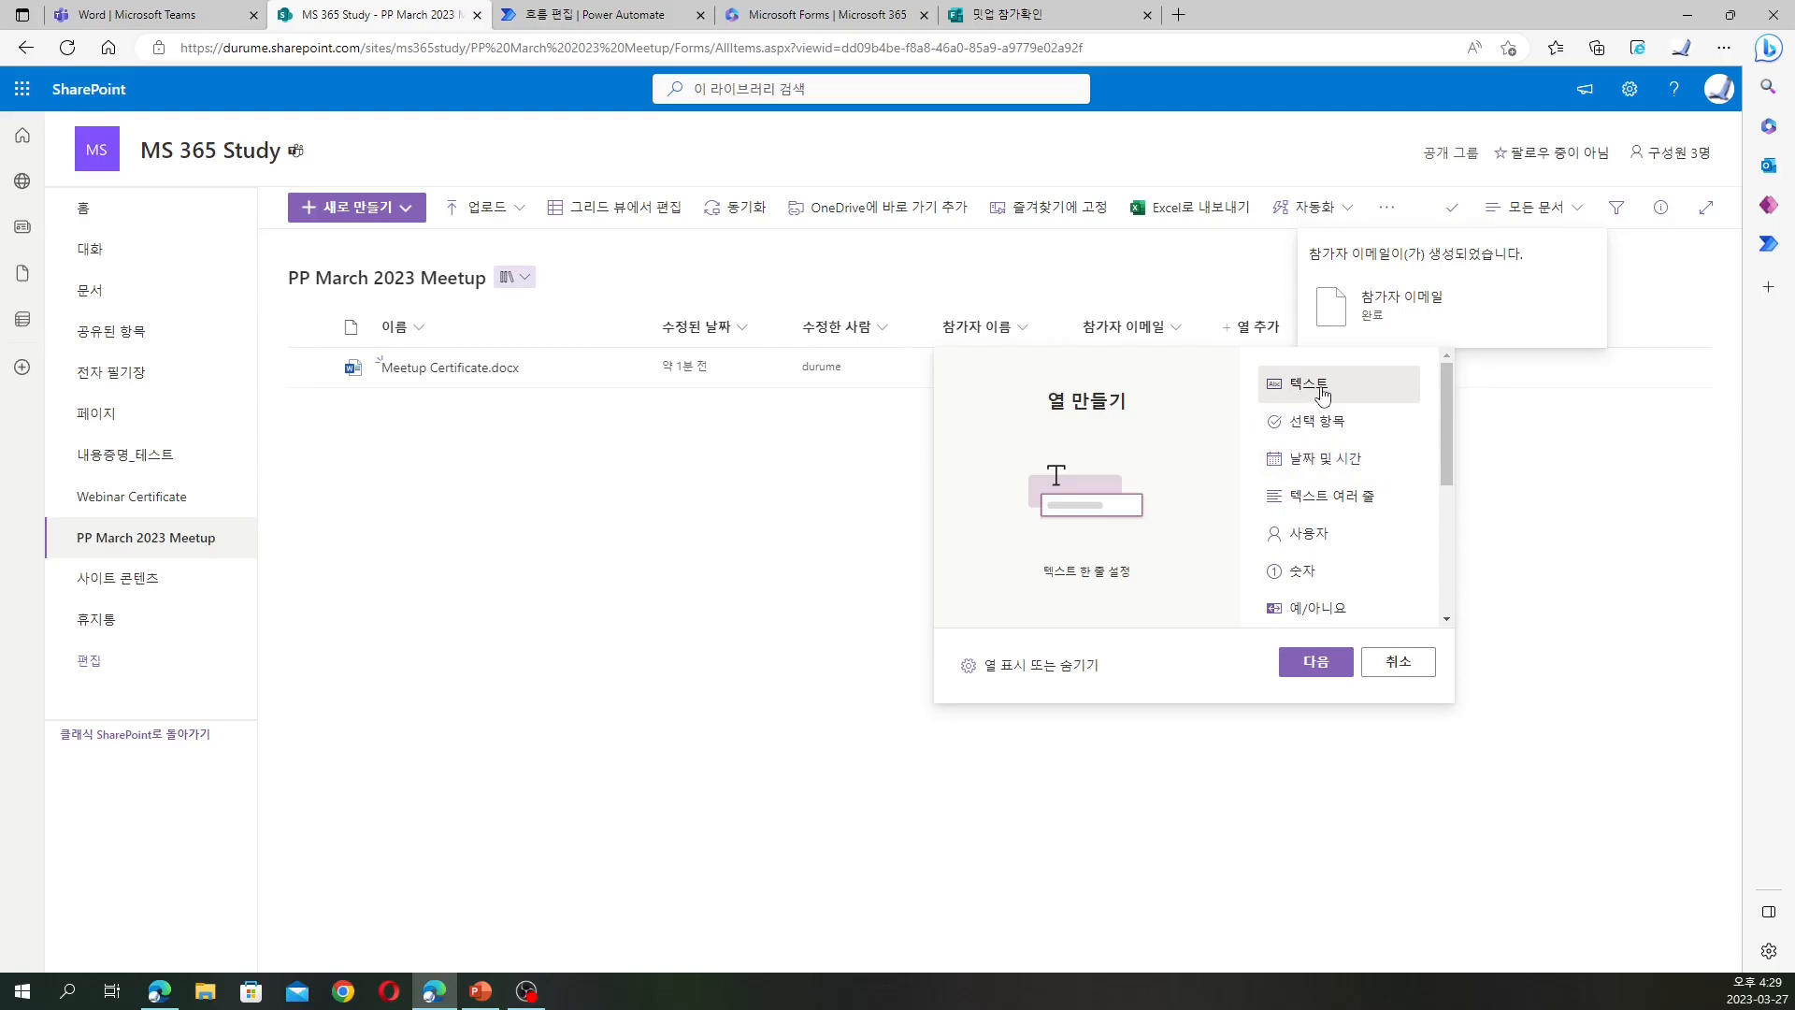
Name the new single-line text column '참가일' and save it
{"action": "left_click", "coordinate": [1316, 662]}
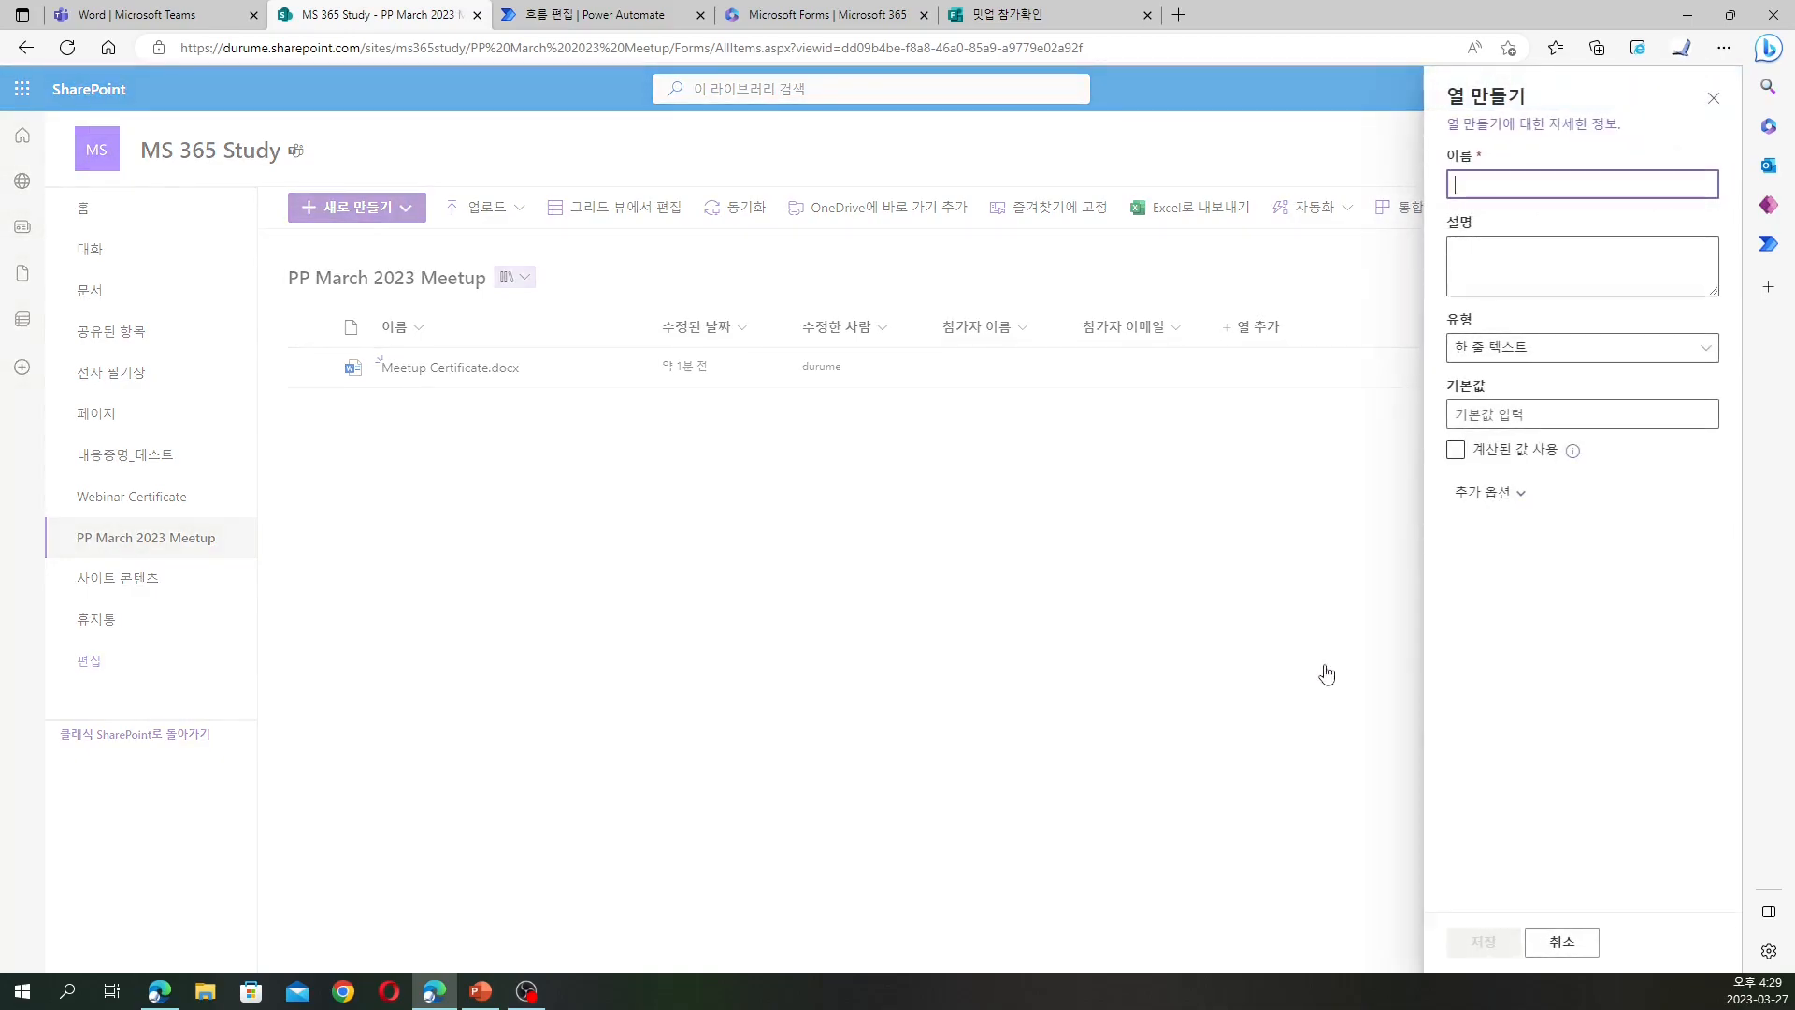
{"action": "type", "text": "테"}
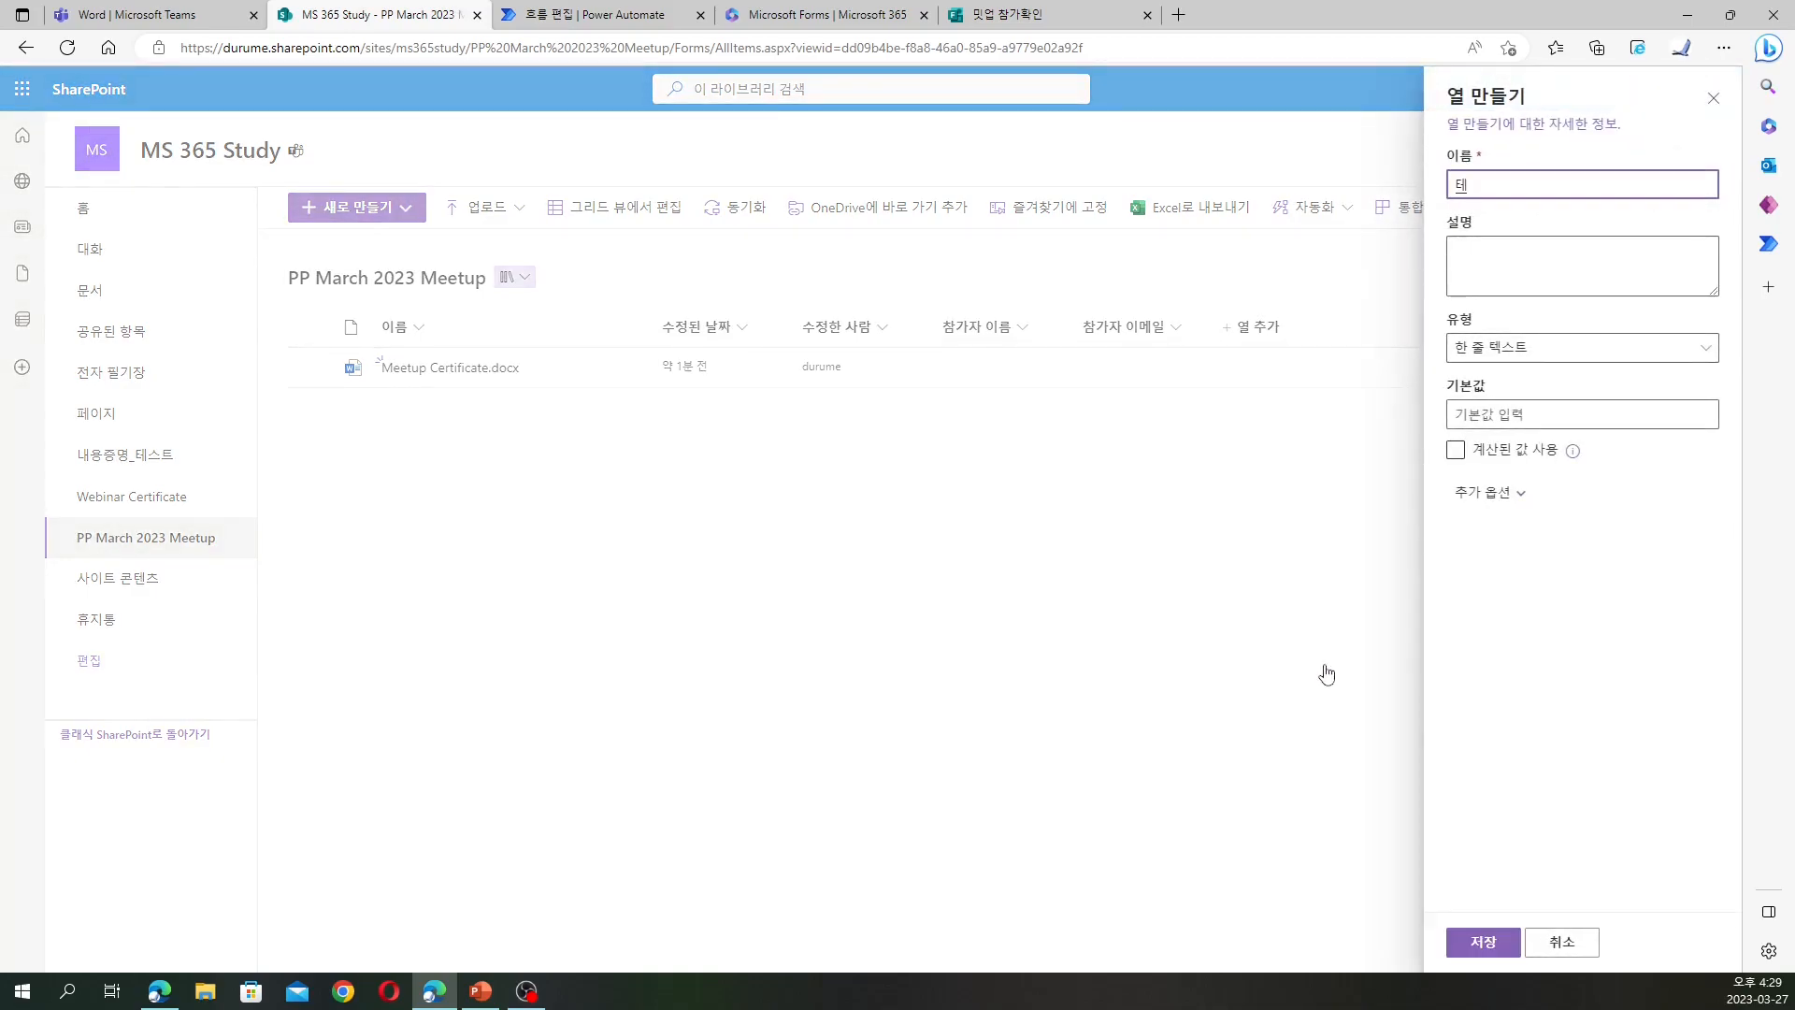
{"action": "key", "text": "BackSpace"}
{"action": "type", "text": "참가일"}
{"action": "left_click", "coordinate": [1488, 944]}
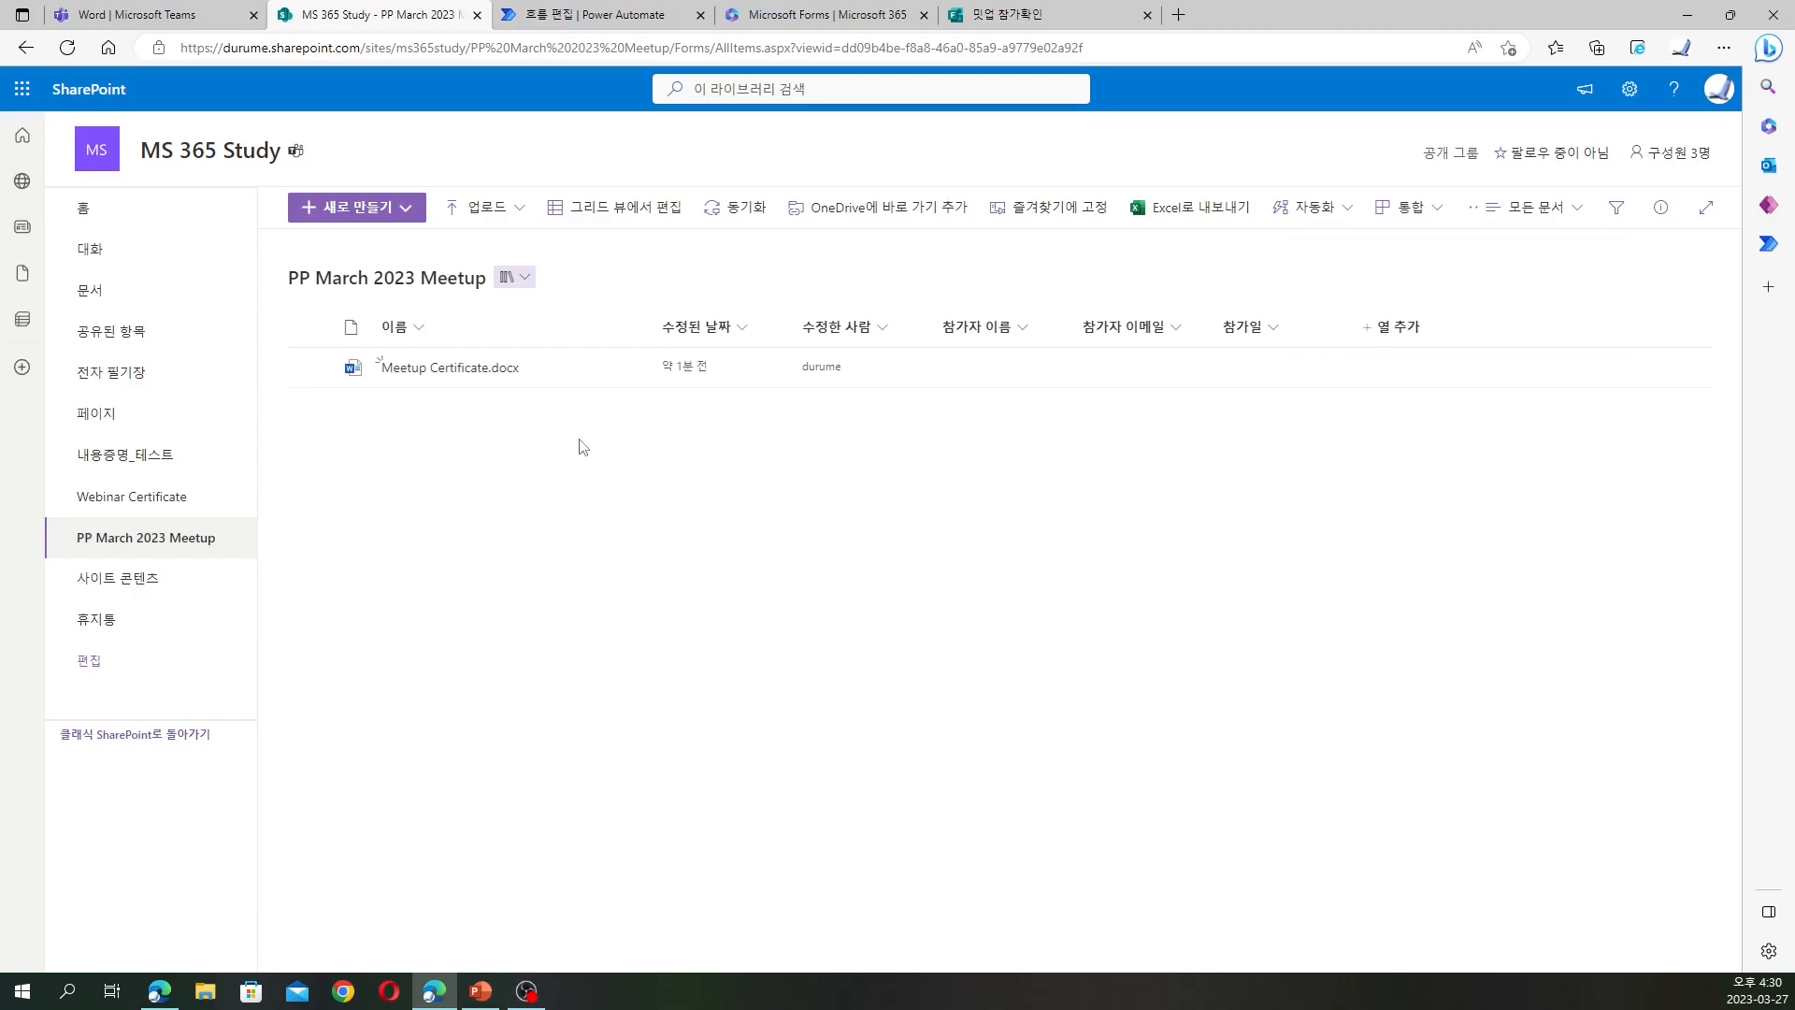
Open Meetup Certificate.docx in the Word desktop app and maximize its window
{"action": "left_click", "coordinate": [513, 371]}
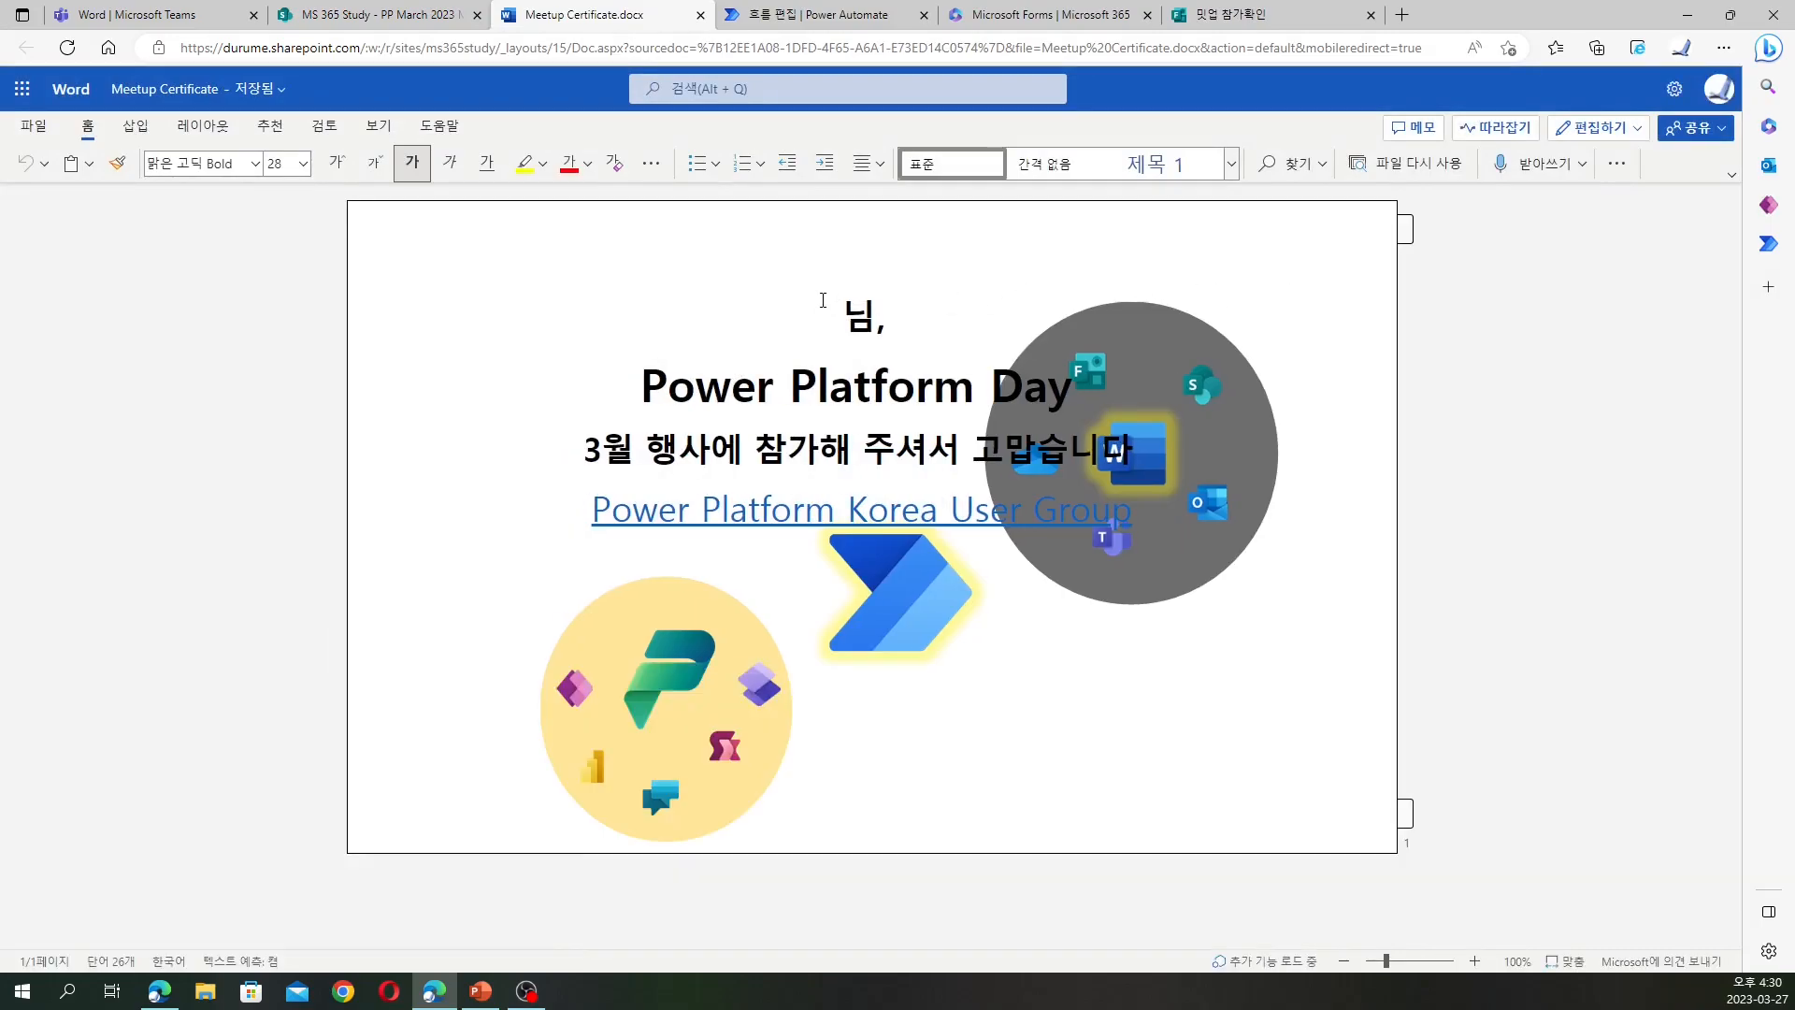
{"action": "left_click", "coordinate": [1597, 127]}
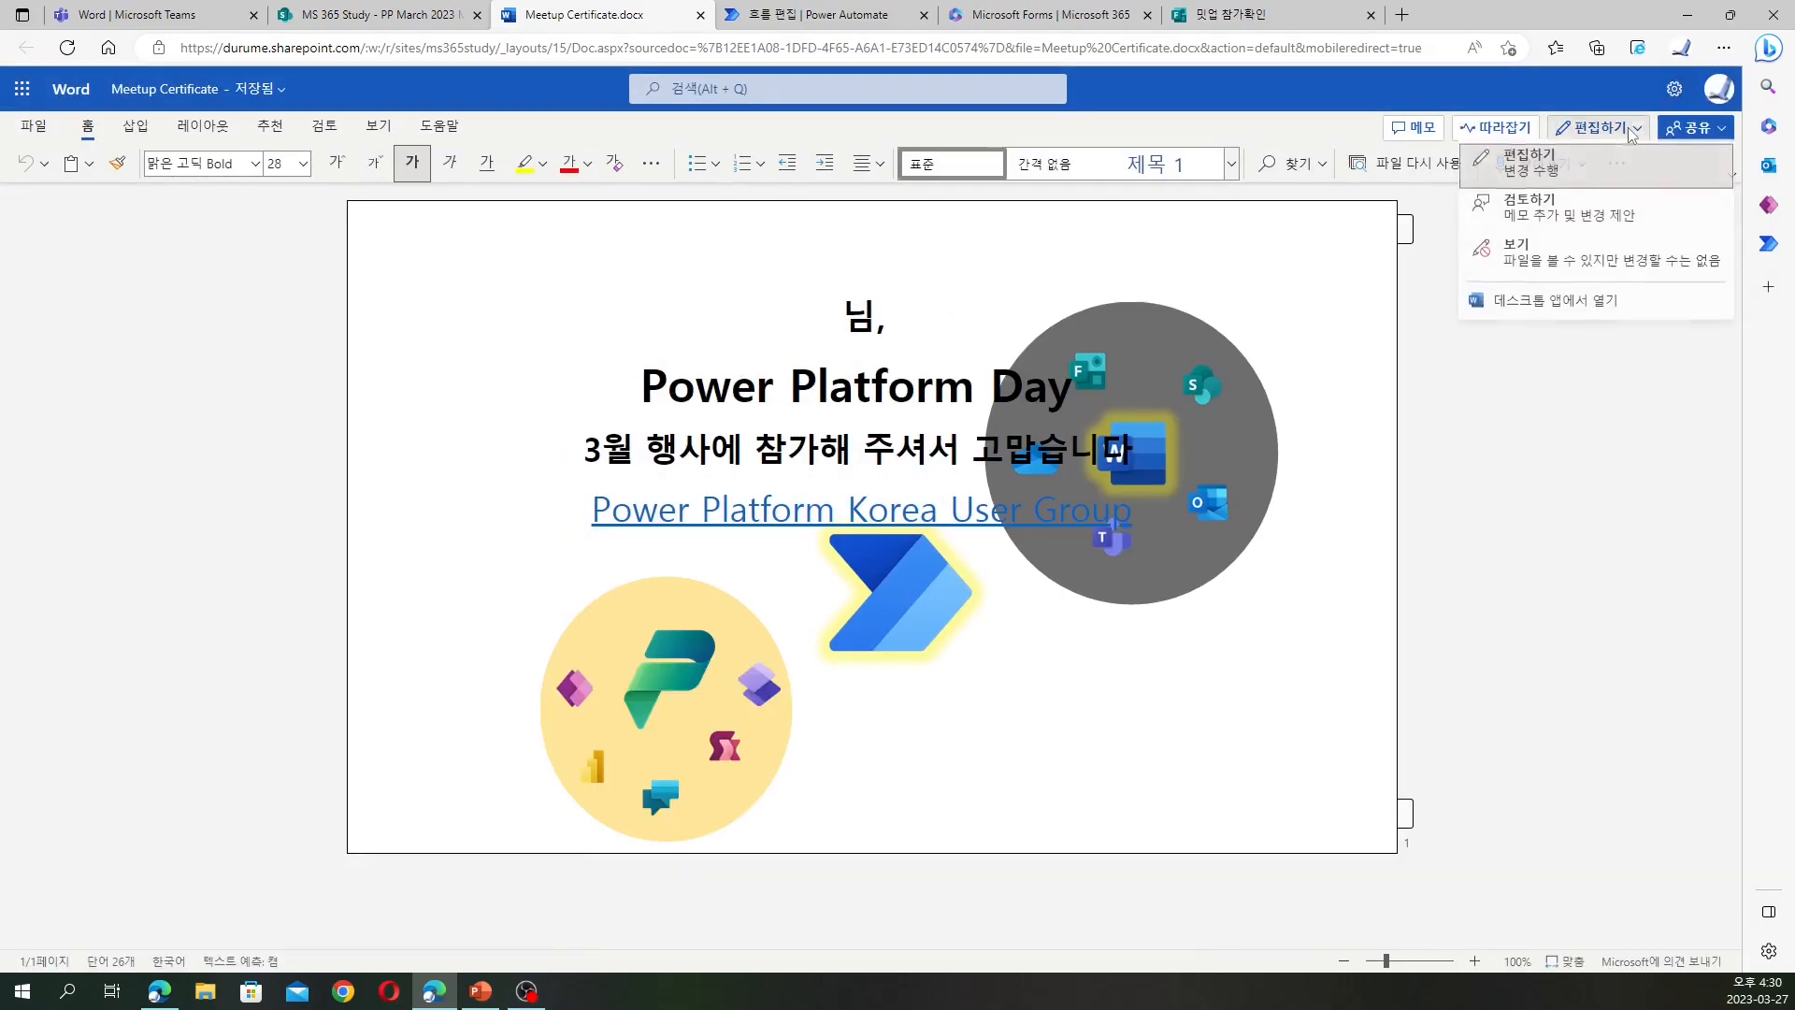
{"action": "left_click", "coordinate": [1555, 302]}
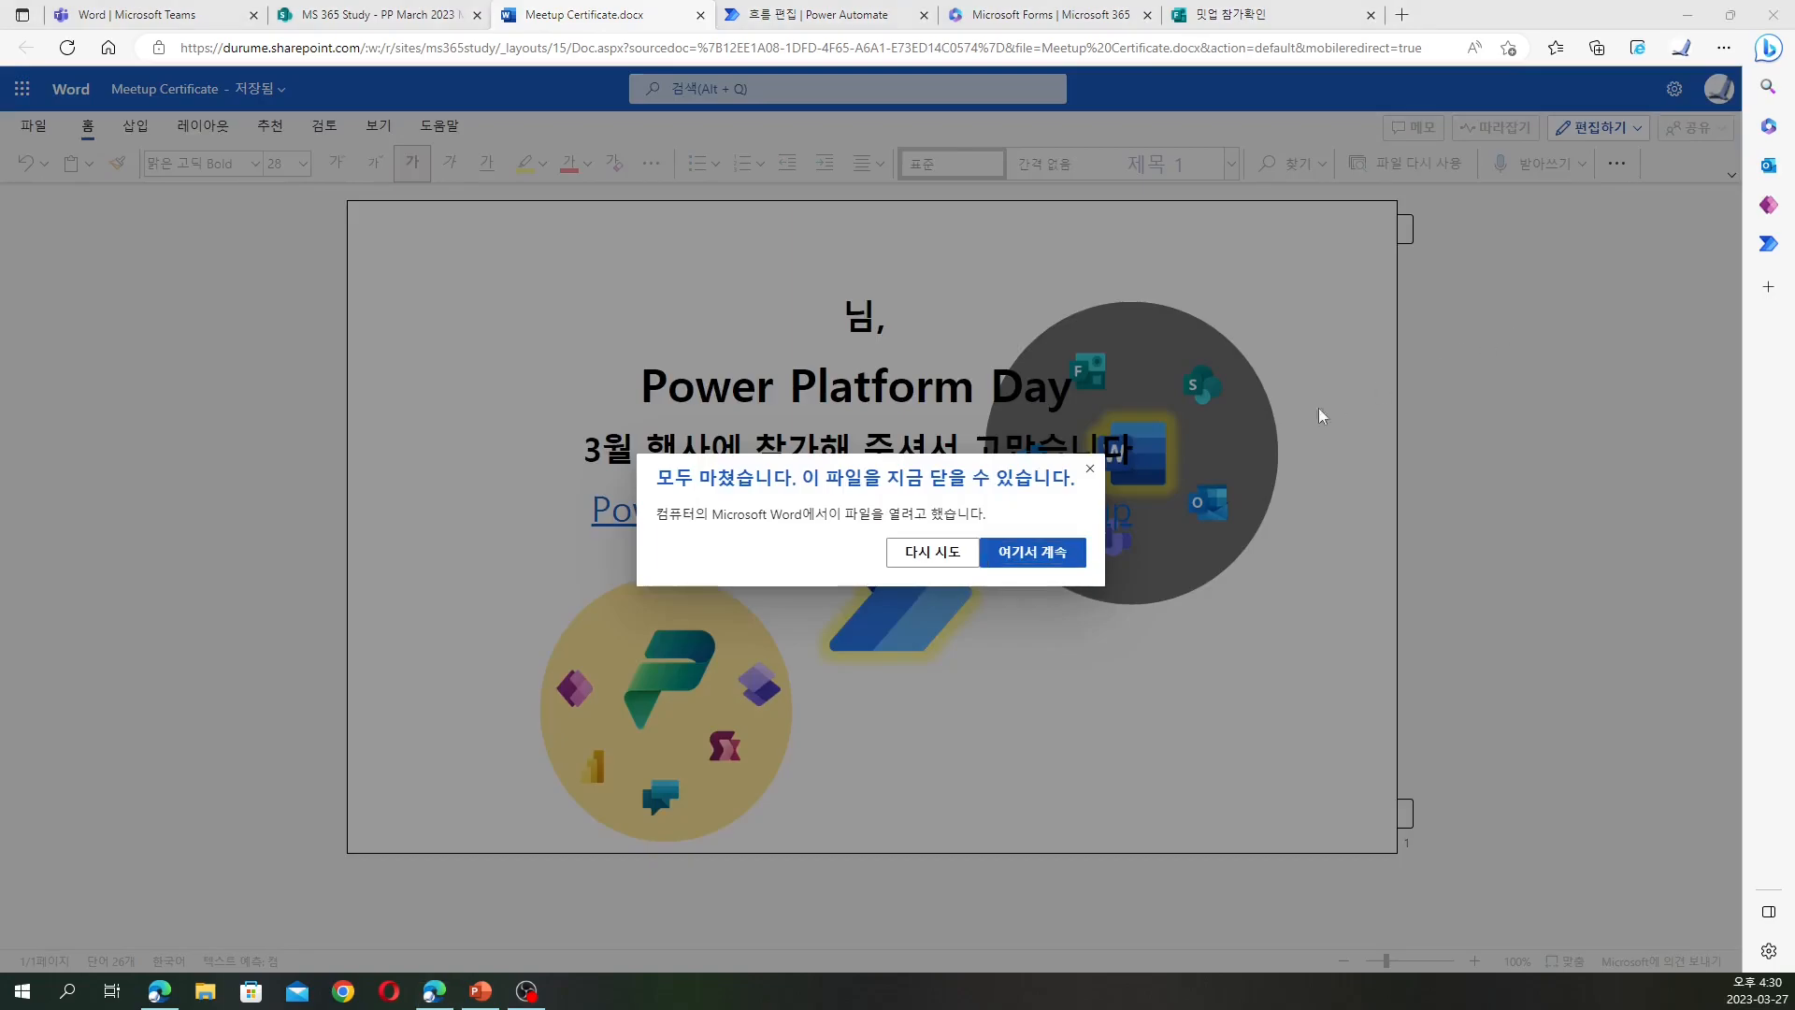
{"action": "left_click", "coordinate": [1090, 469]}
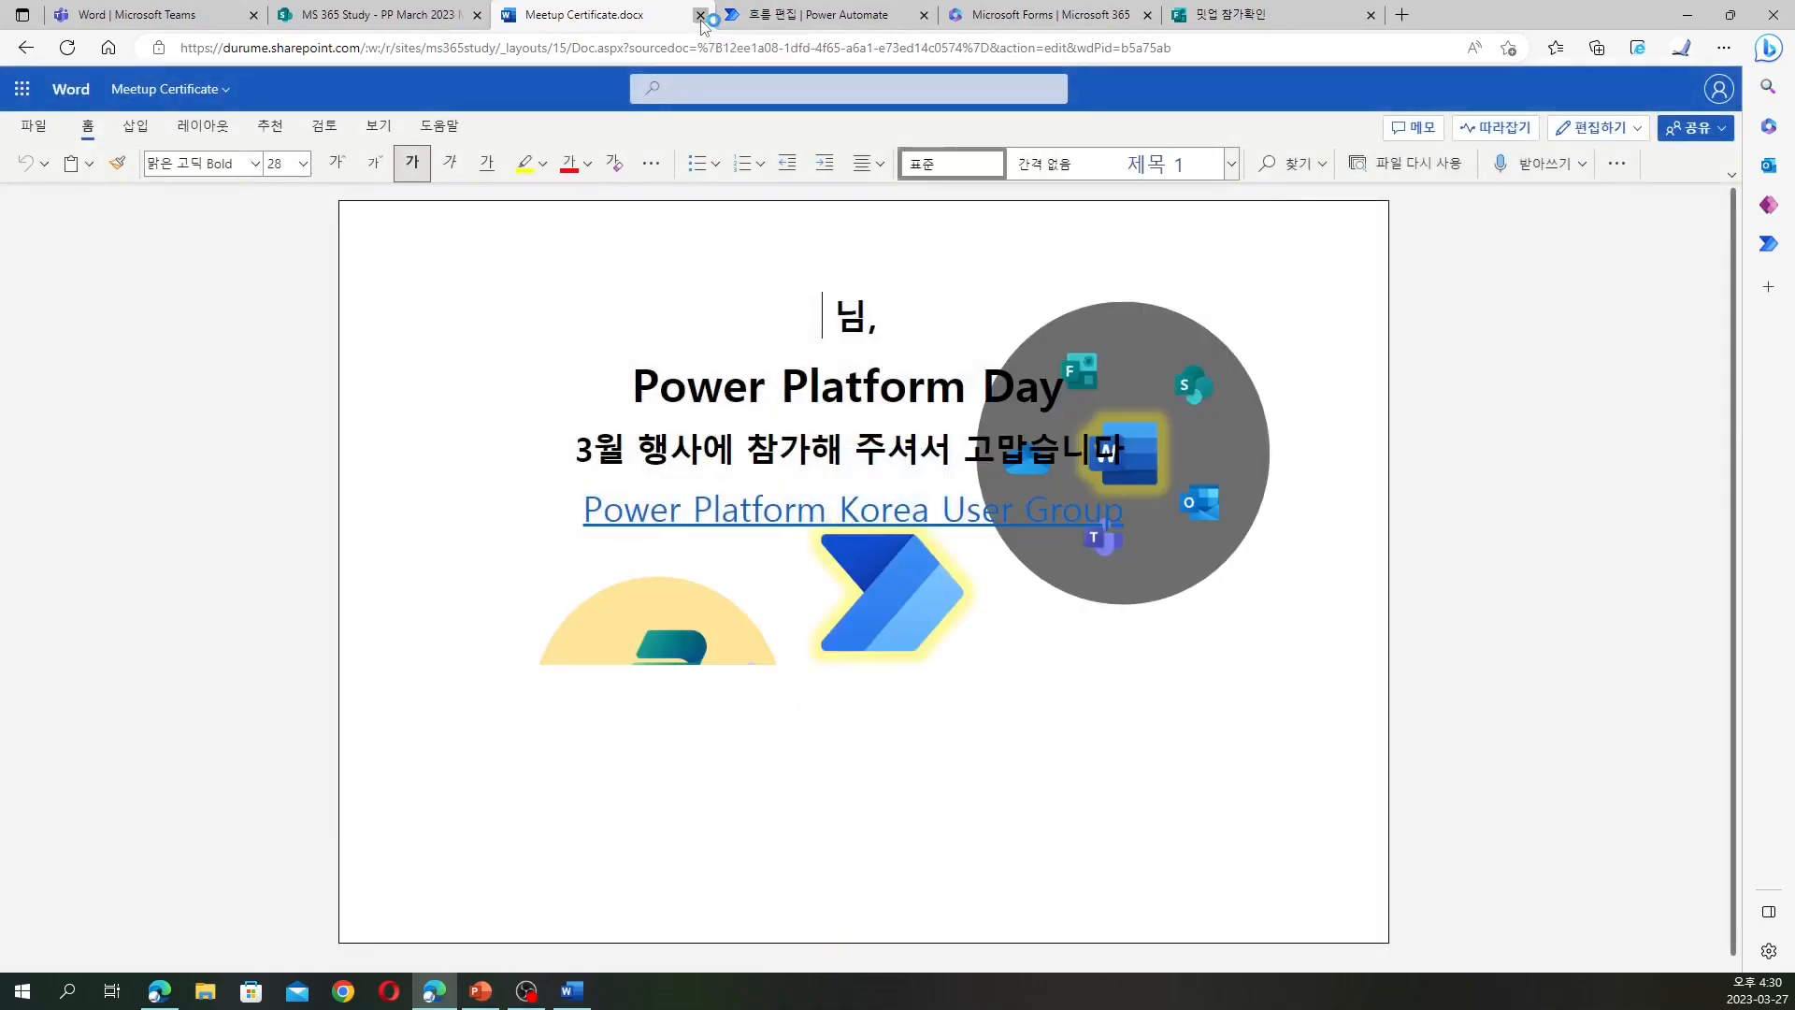
{"action": "left_click", "coordinate": [700, 15]}
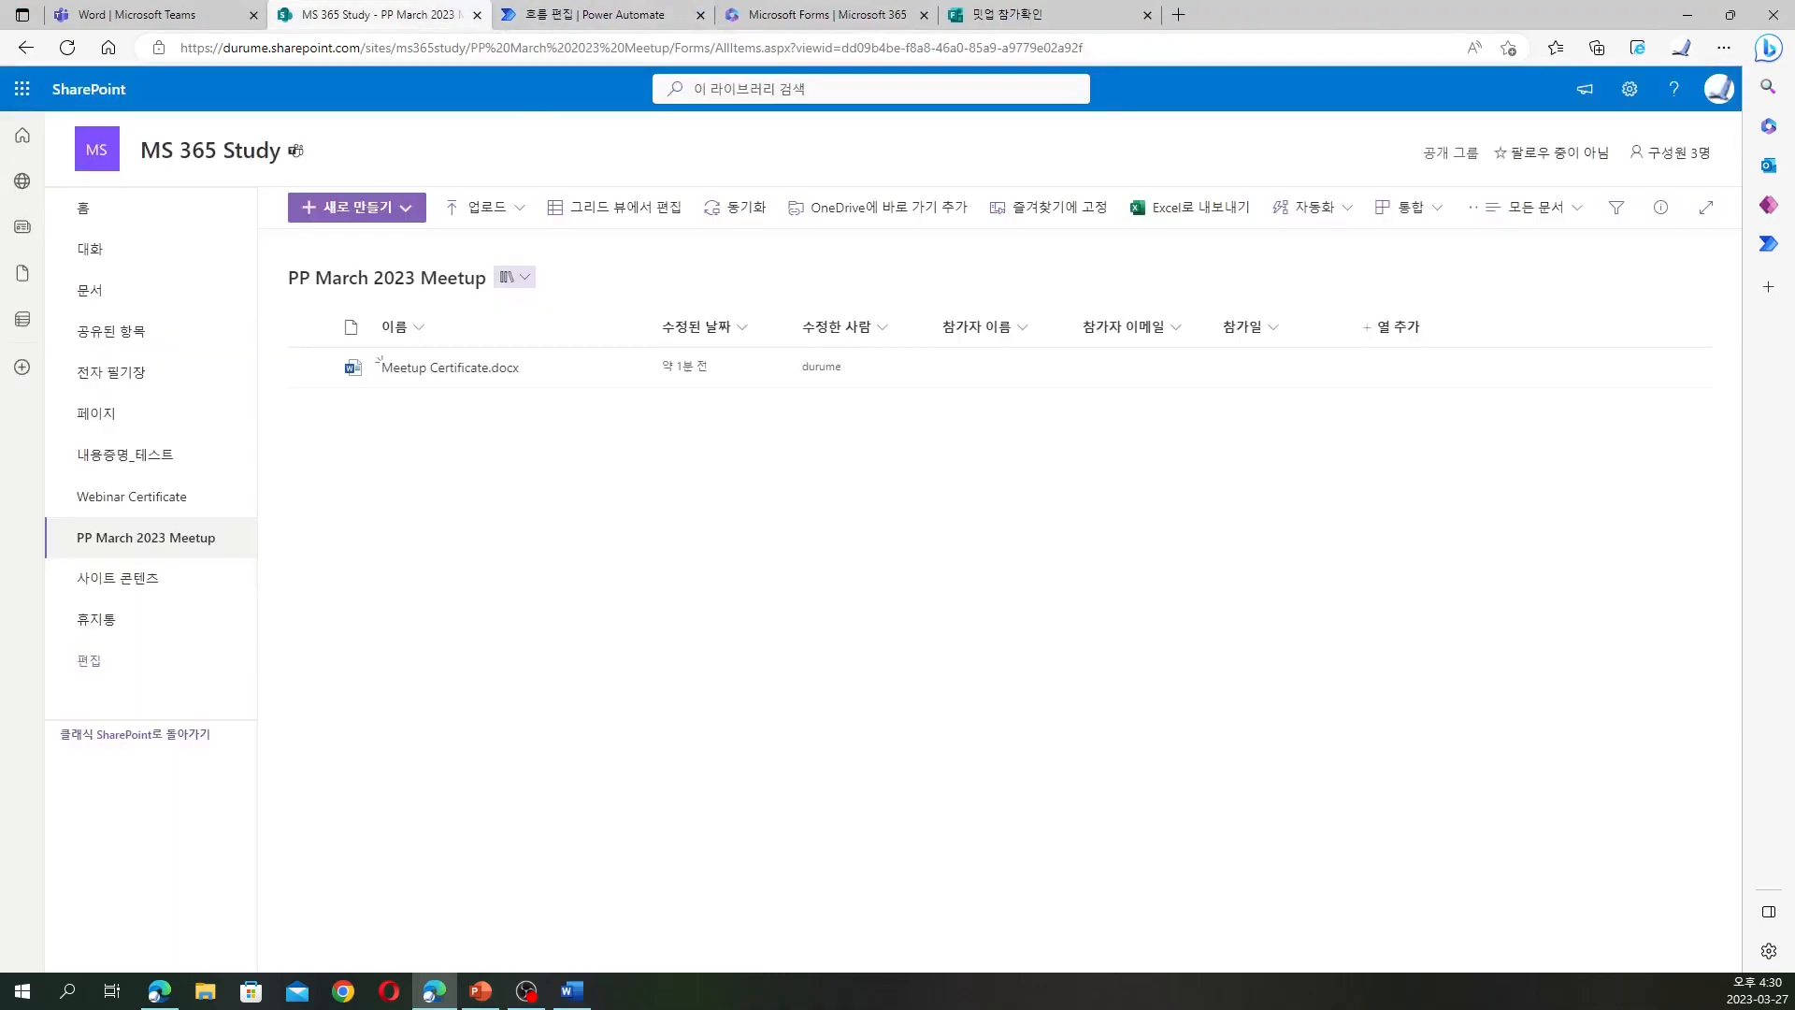
{"action": "left_click_drag", "start_coordinate": [0, 82], "coordinate": [1013, 62]}
{"action": "double_click", "coordinate": [1036, 64]}
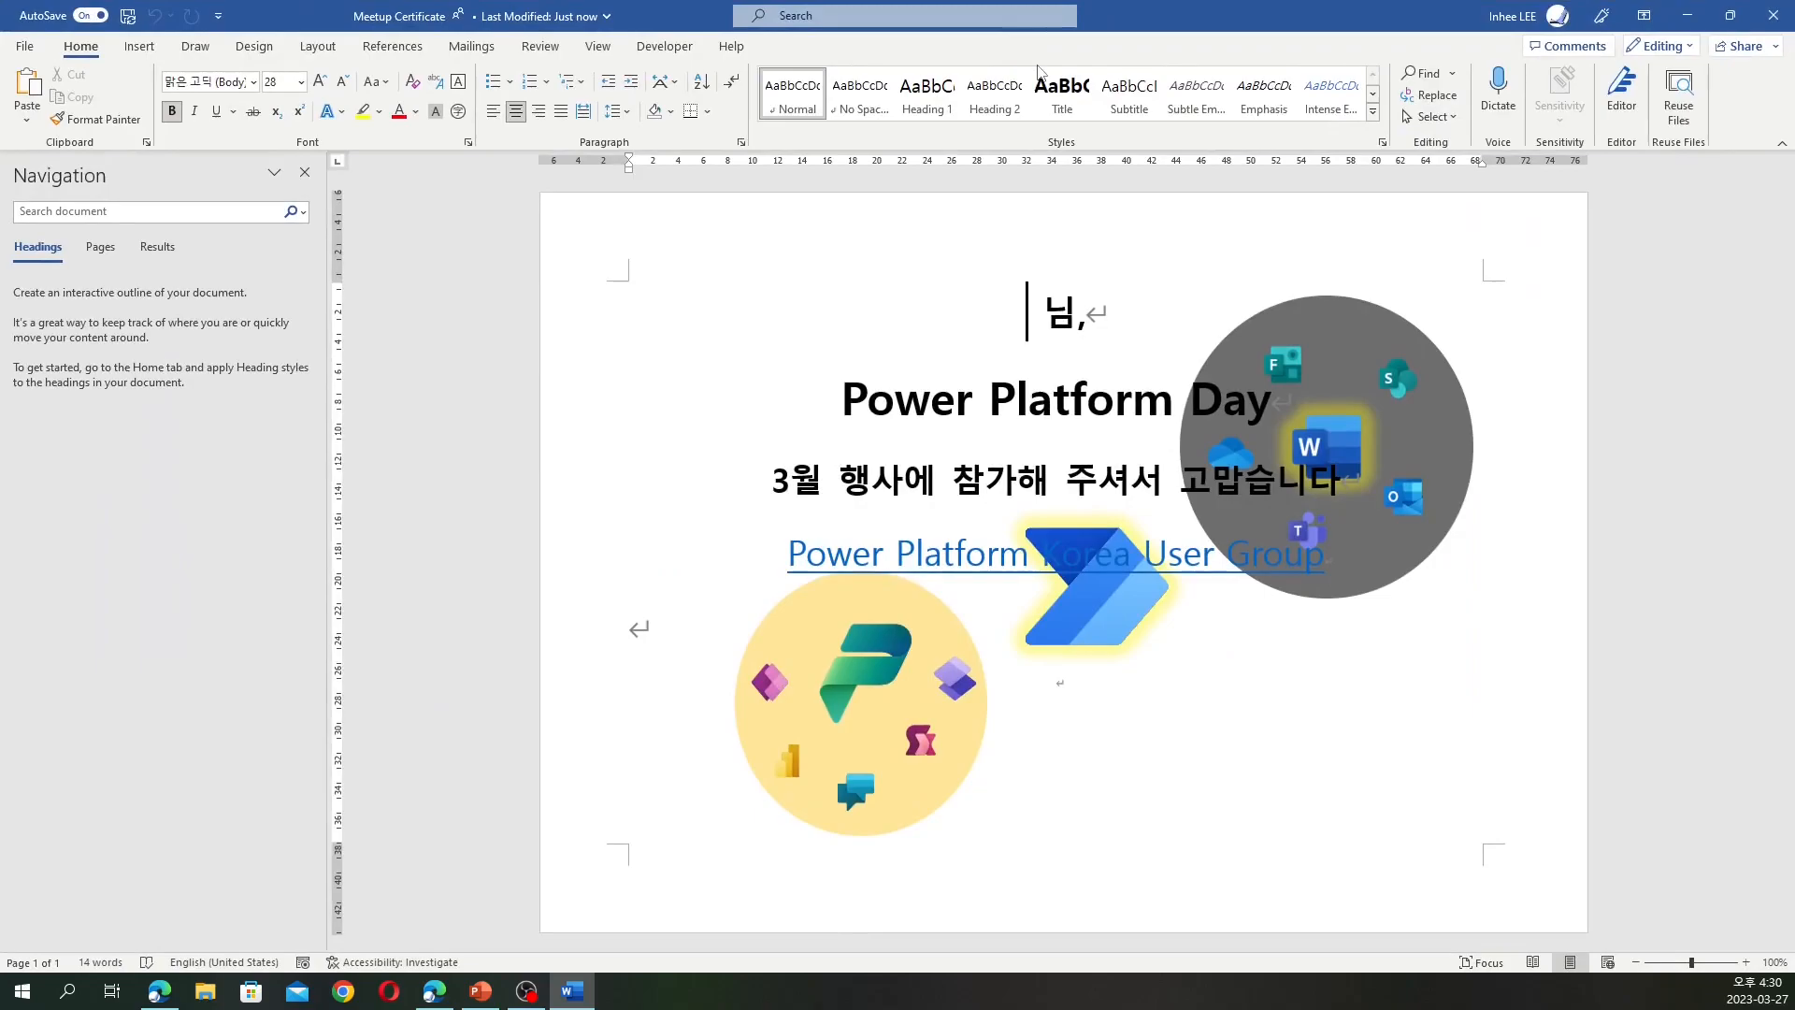
Insert the 참가자 이름 document property via Quick Parts right before '님,'
{"action": "left_click", "coordinate": [141, 48]}
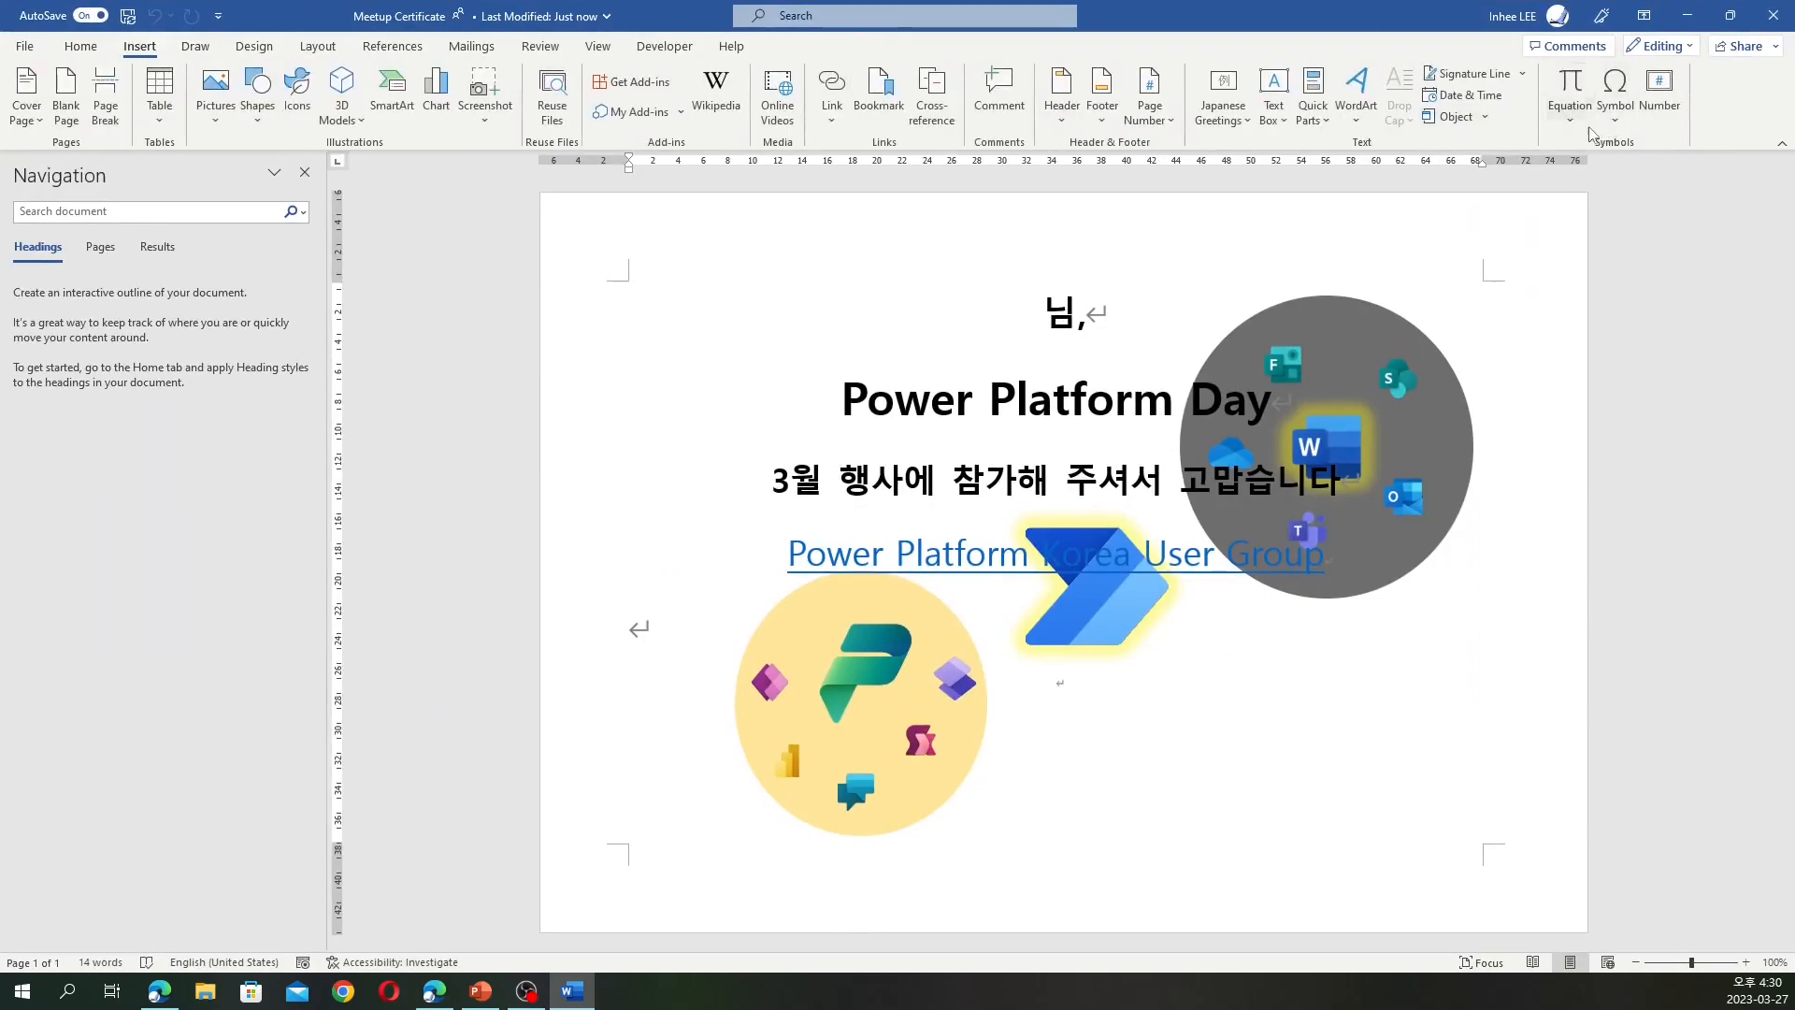
{"action": "left_click", "coordinate": [1315, 123]}
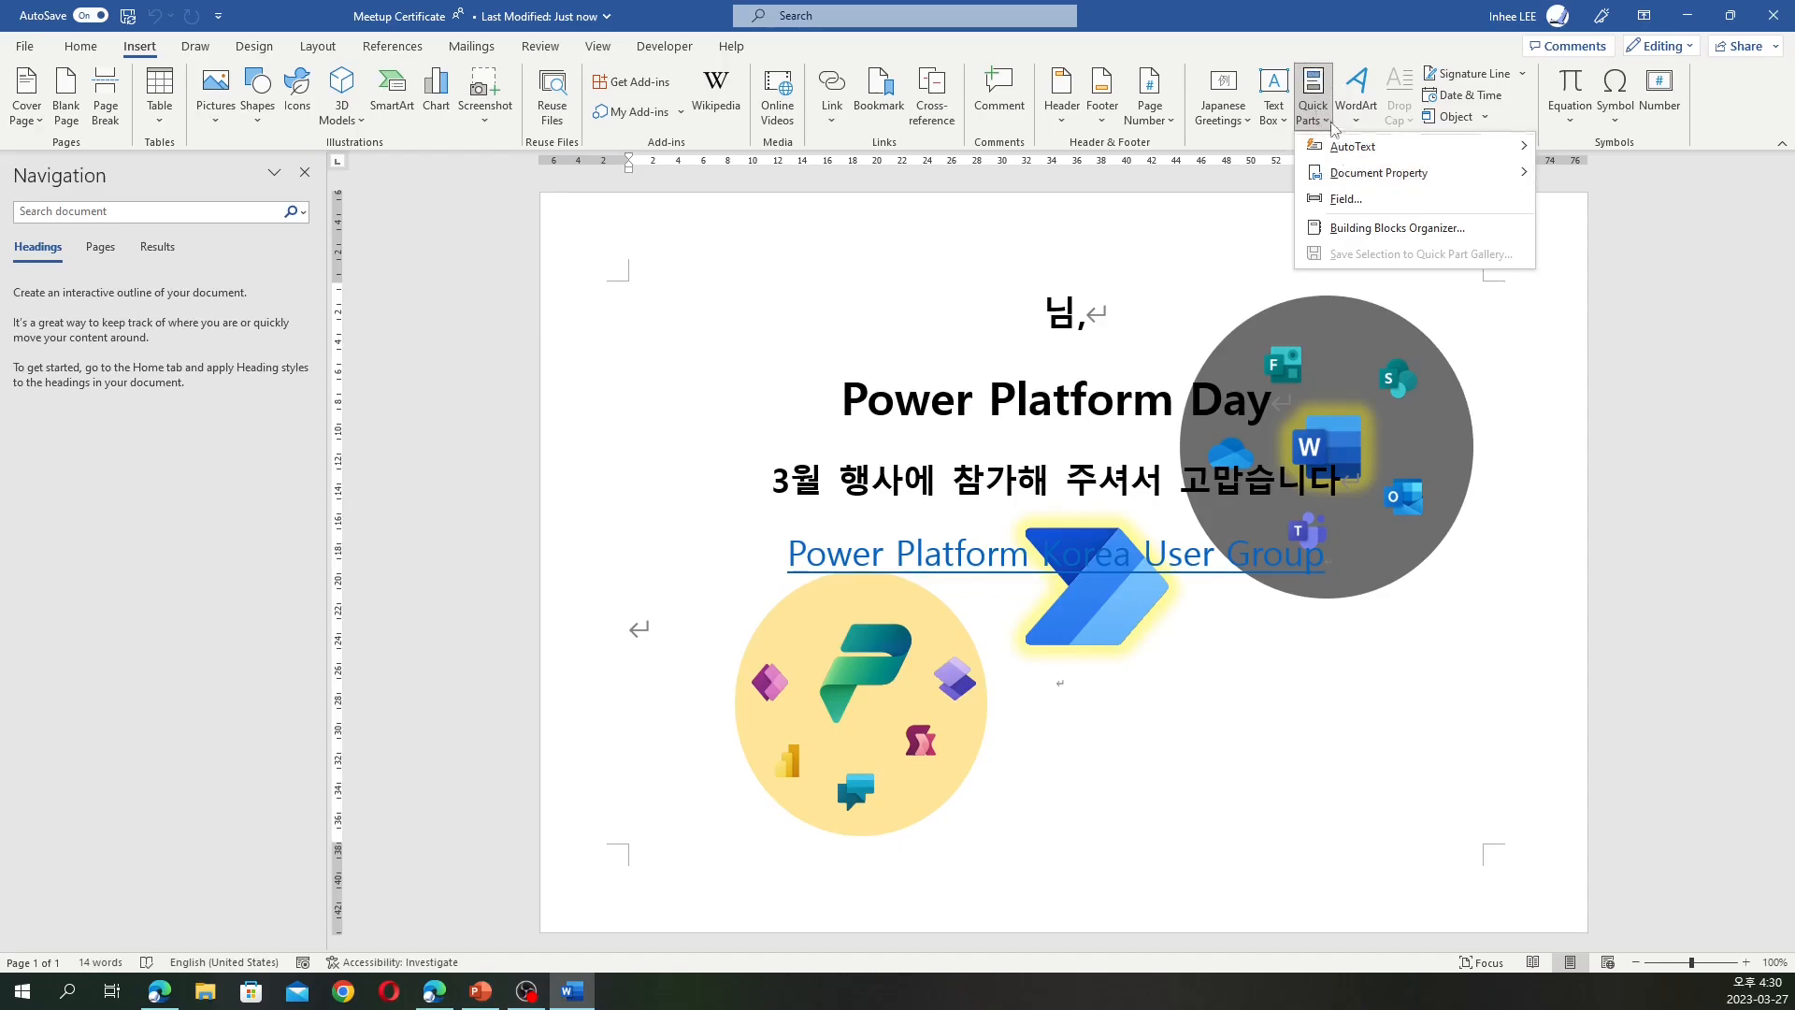
{"action": "mouse_move", "coordinate": [1361, 181]}
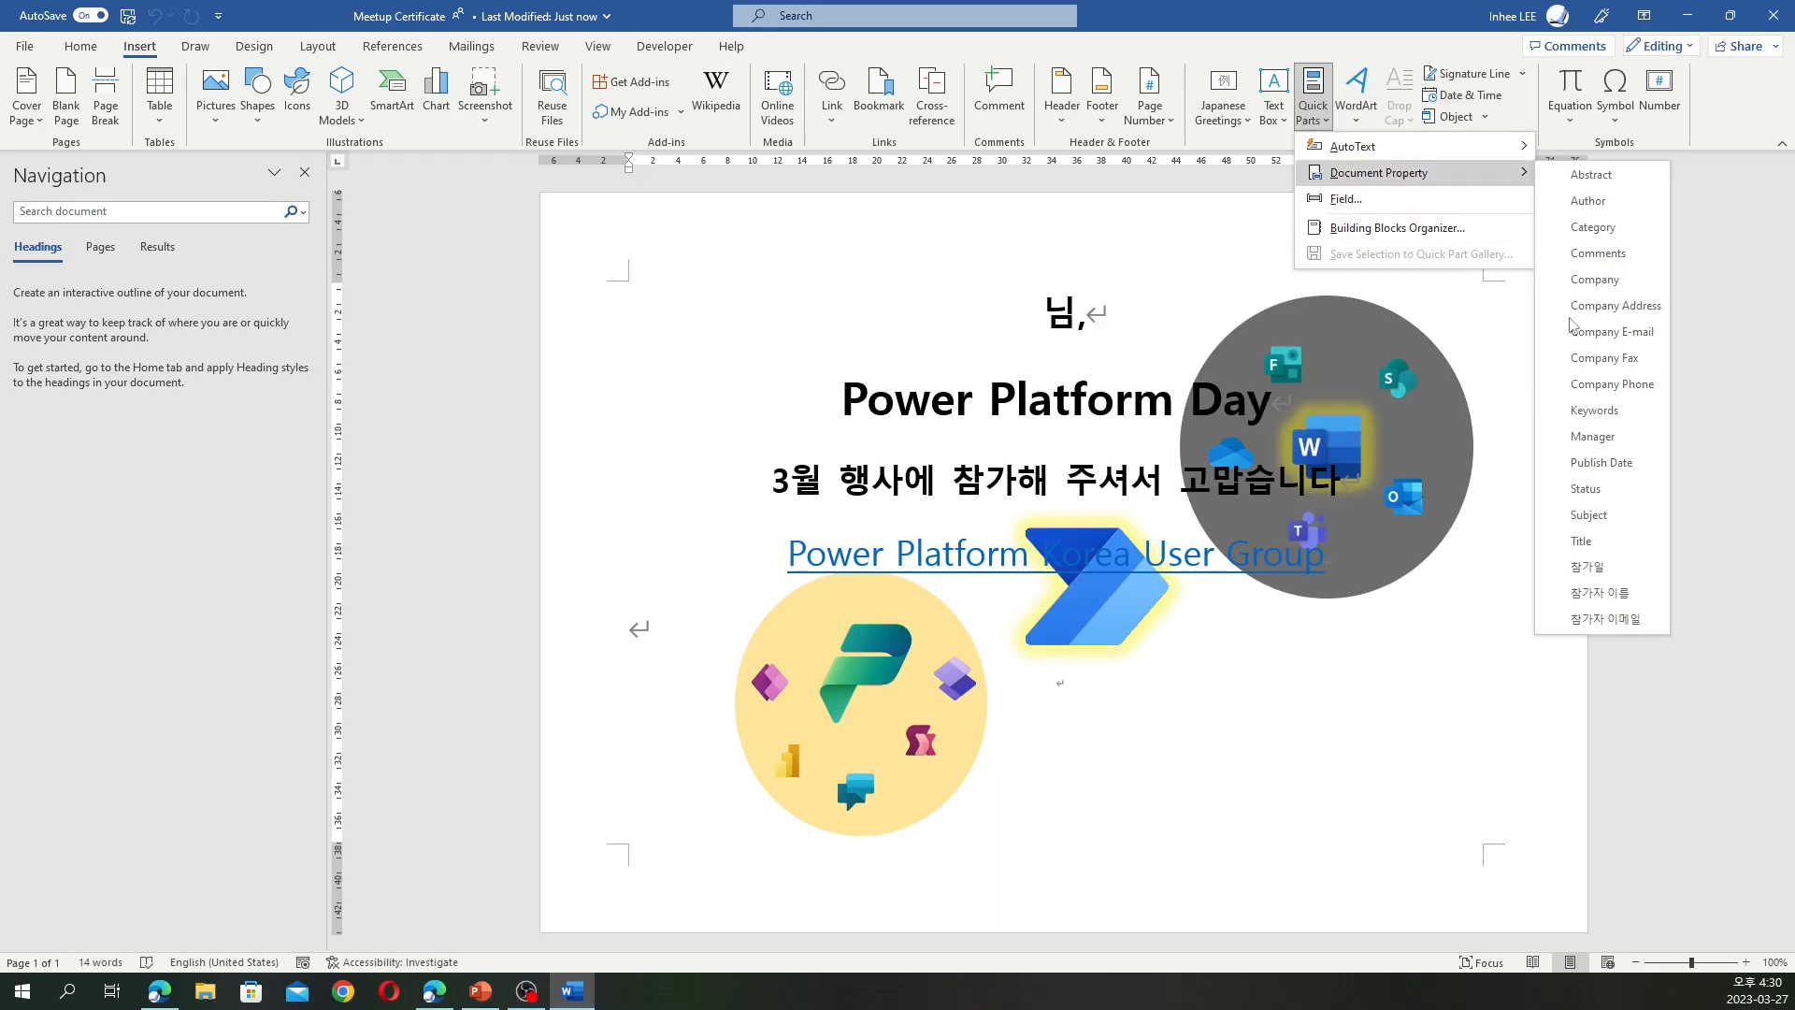
{"action": "left_click", "coordinate": [1041, 326]}
{"action": "left_click", "coordinate": [1313, 93]}
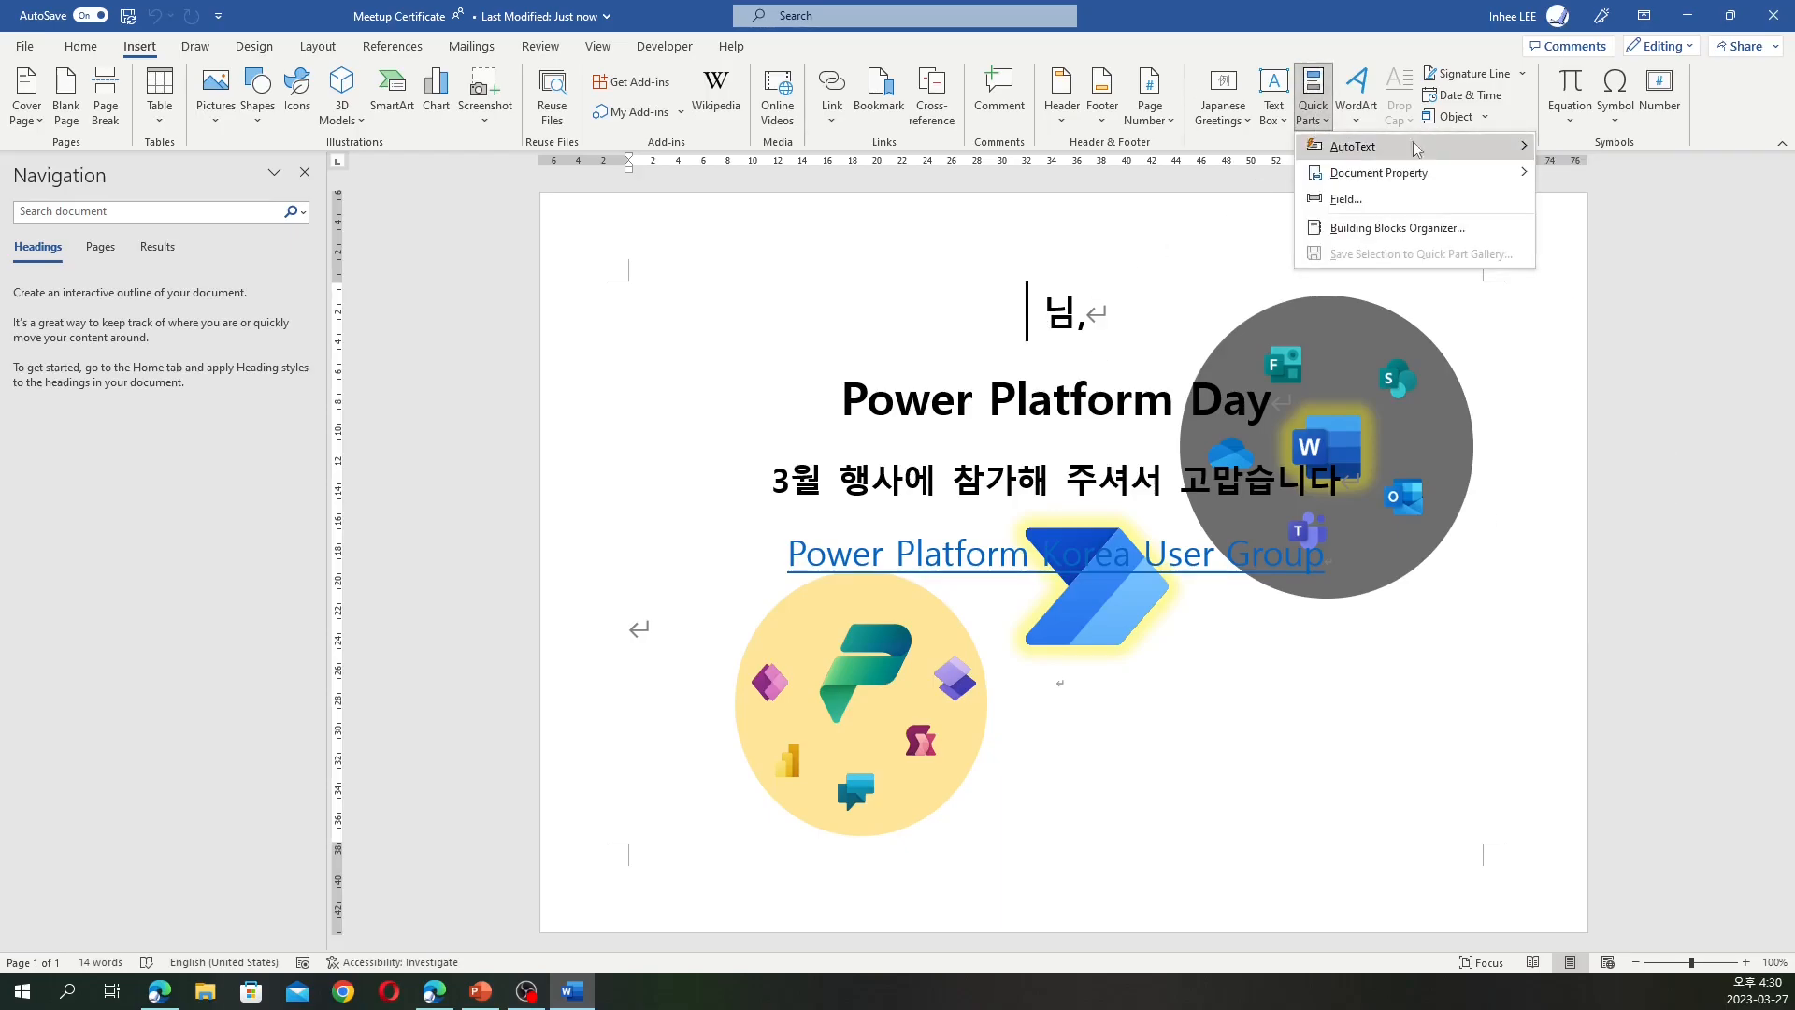
{"action": "mouse_move", "coordinate": [1421, 176]}
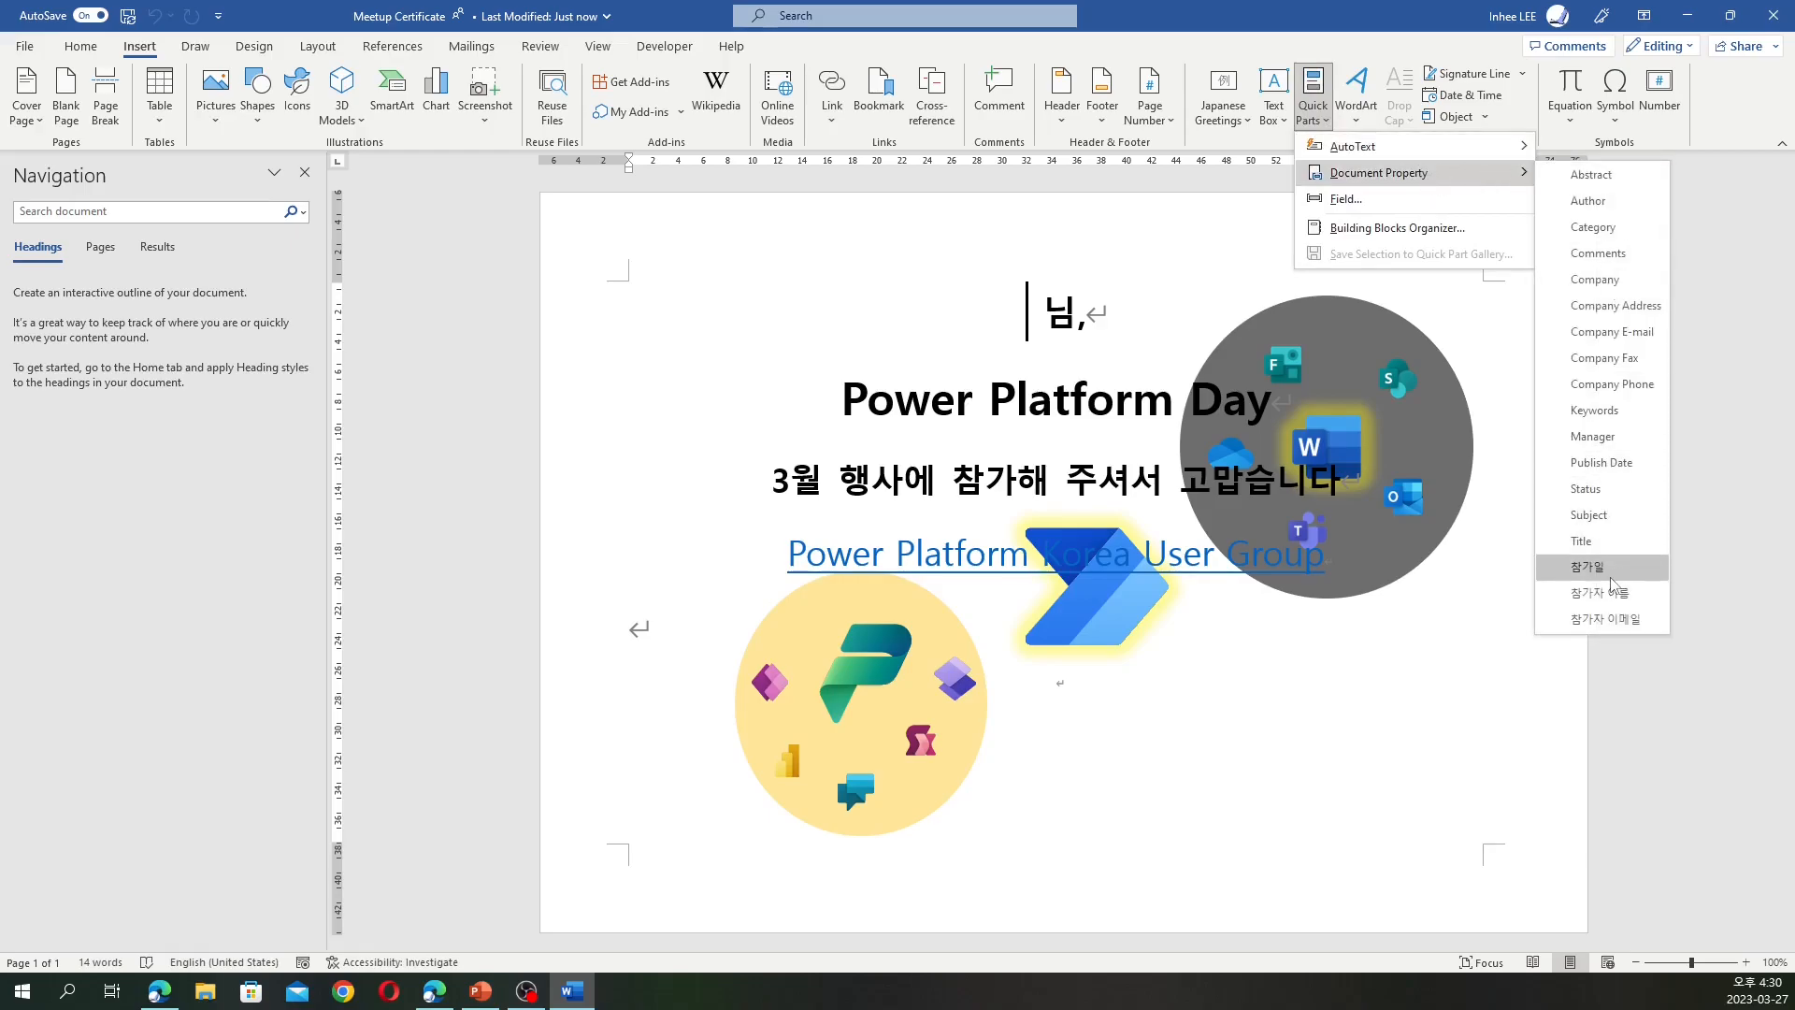
{"action": "left_click", "coordinate": [1601, 593]}
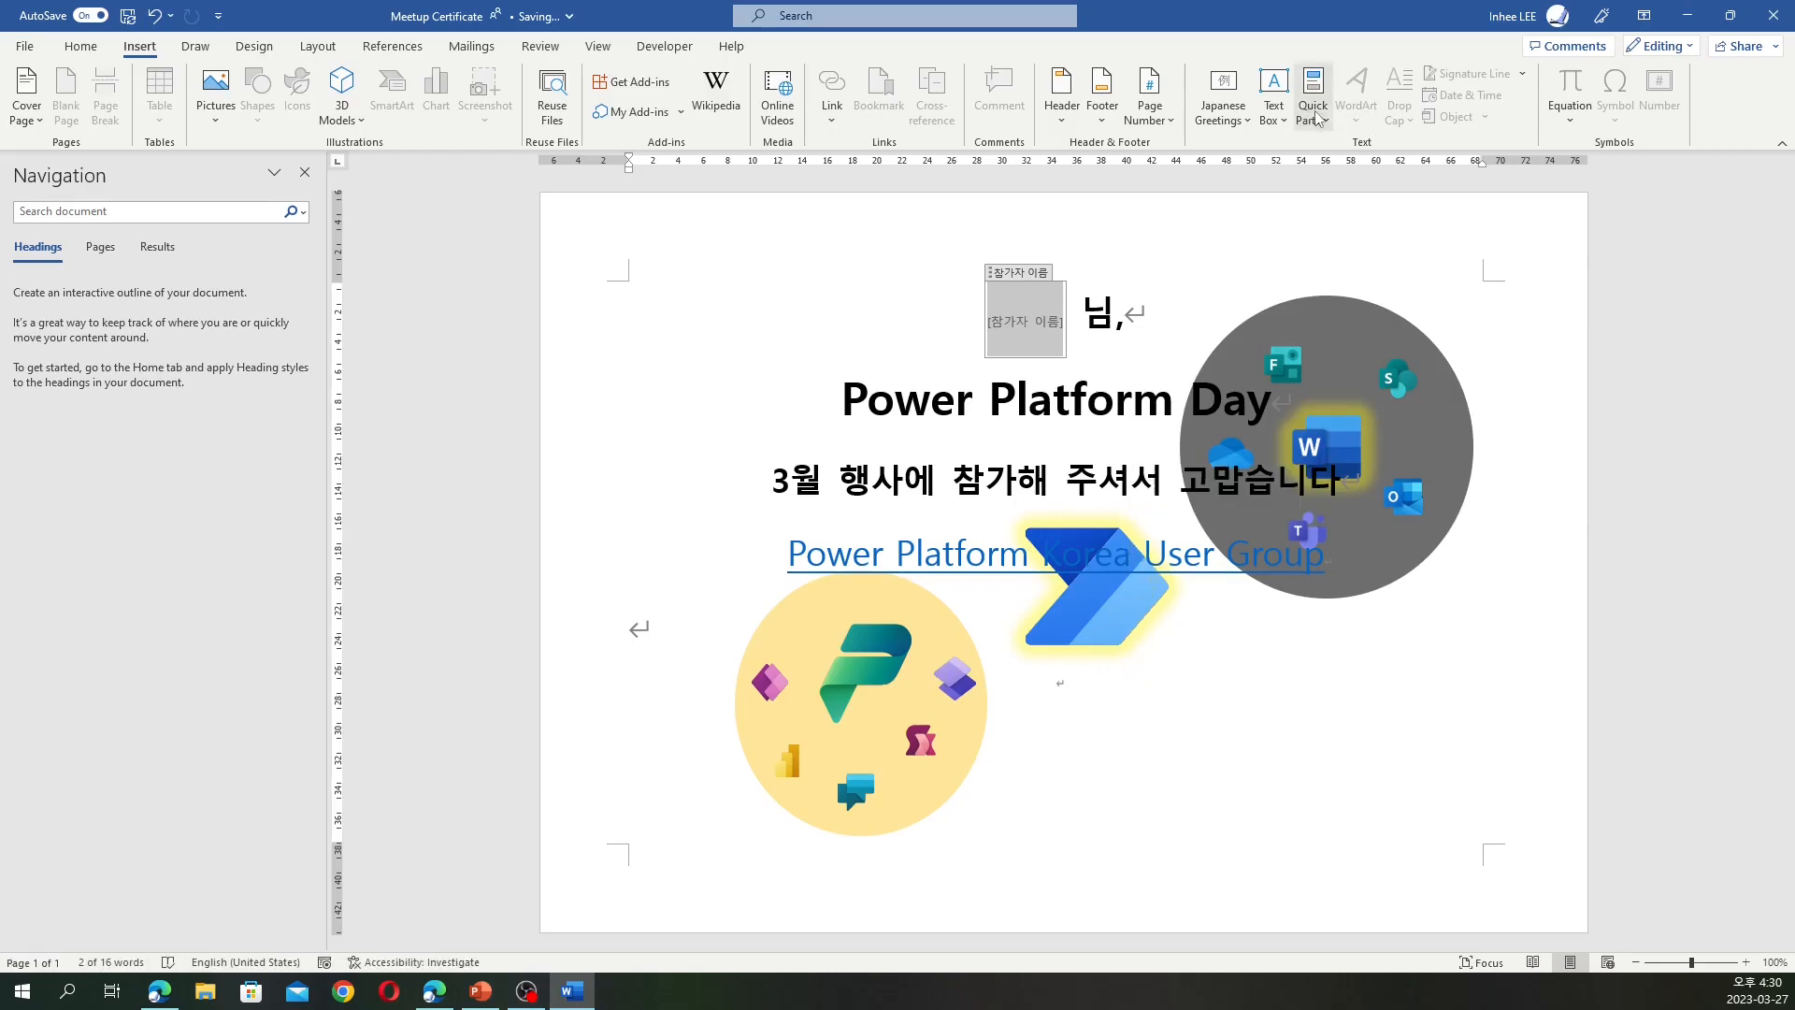
Insert the 참가일 document property field below the Power Automate logo
{"action": "left_click", "coordinate": [1154, 683]}
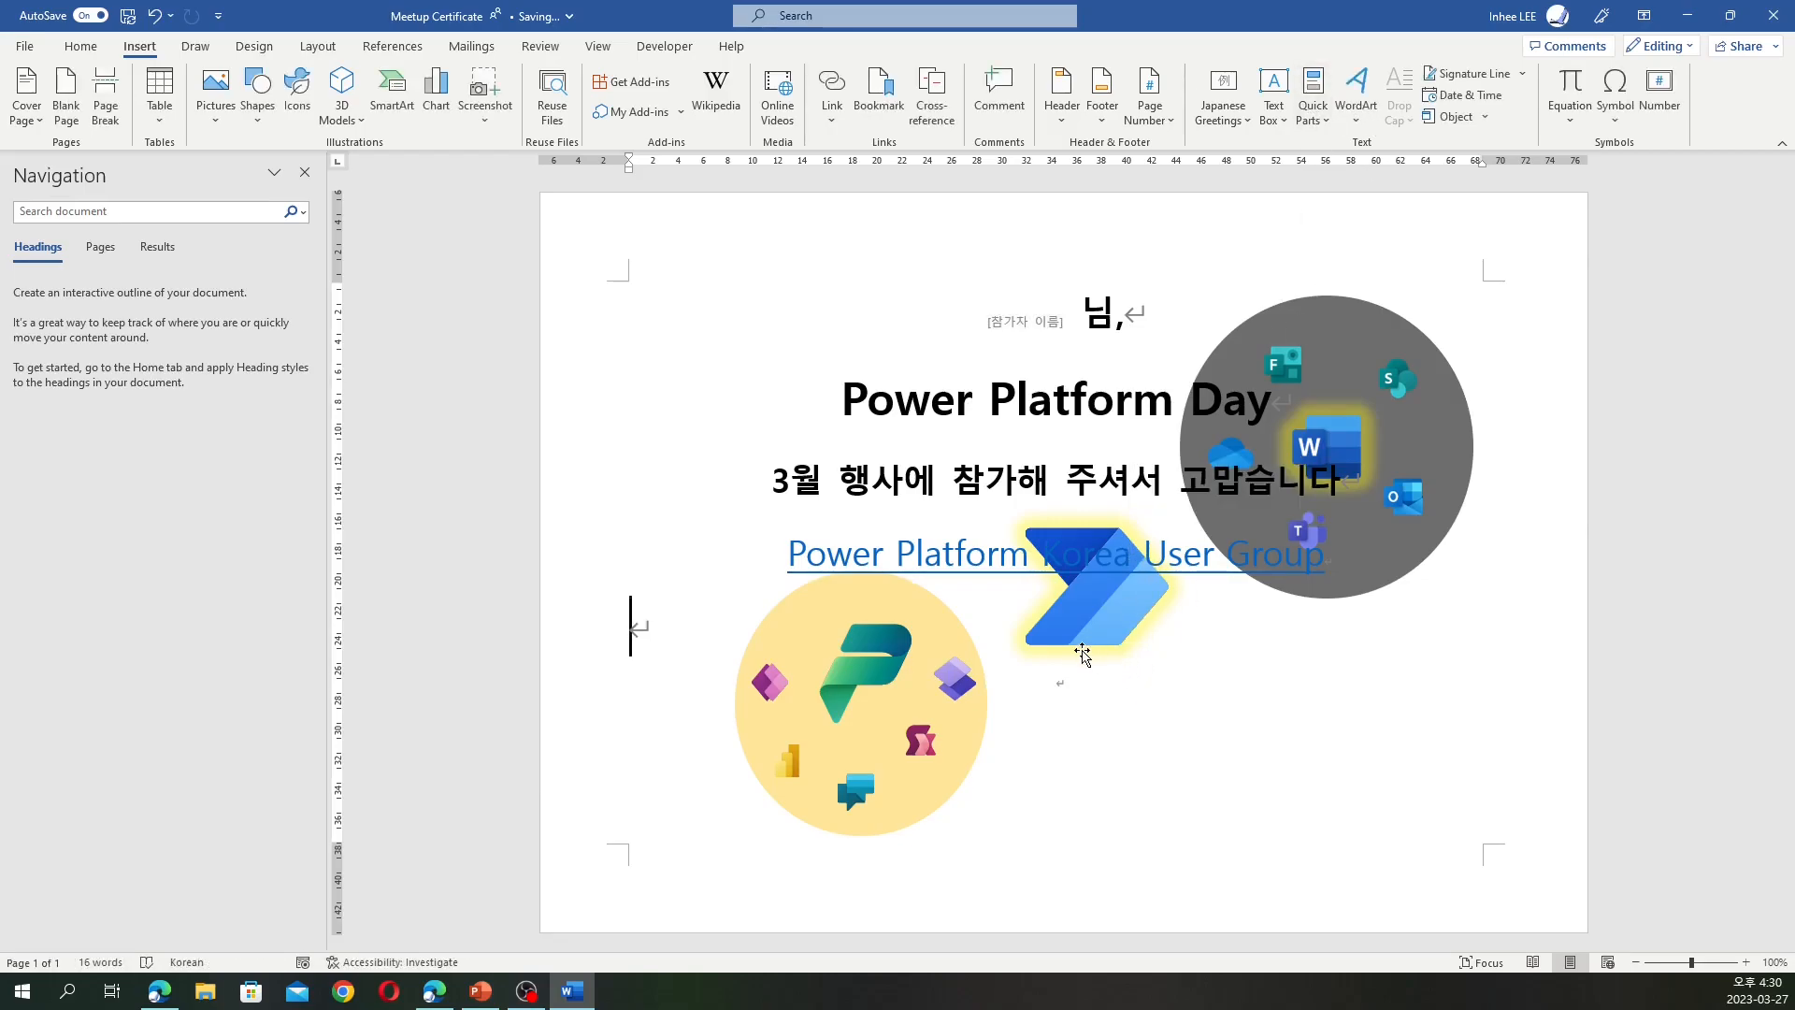
{"action": "left_click", "coordinate": [1075, 654]}
{"action": "left_click", "coordinate": [1065, 679]}
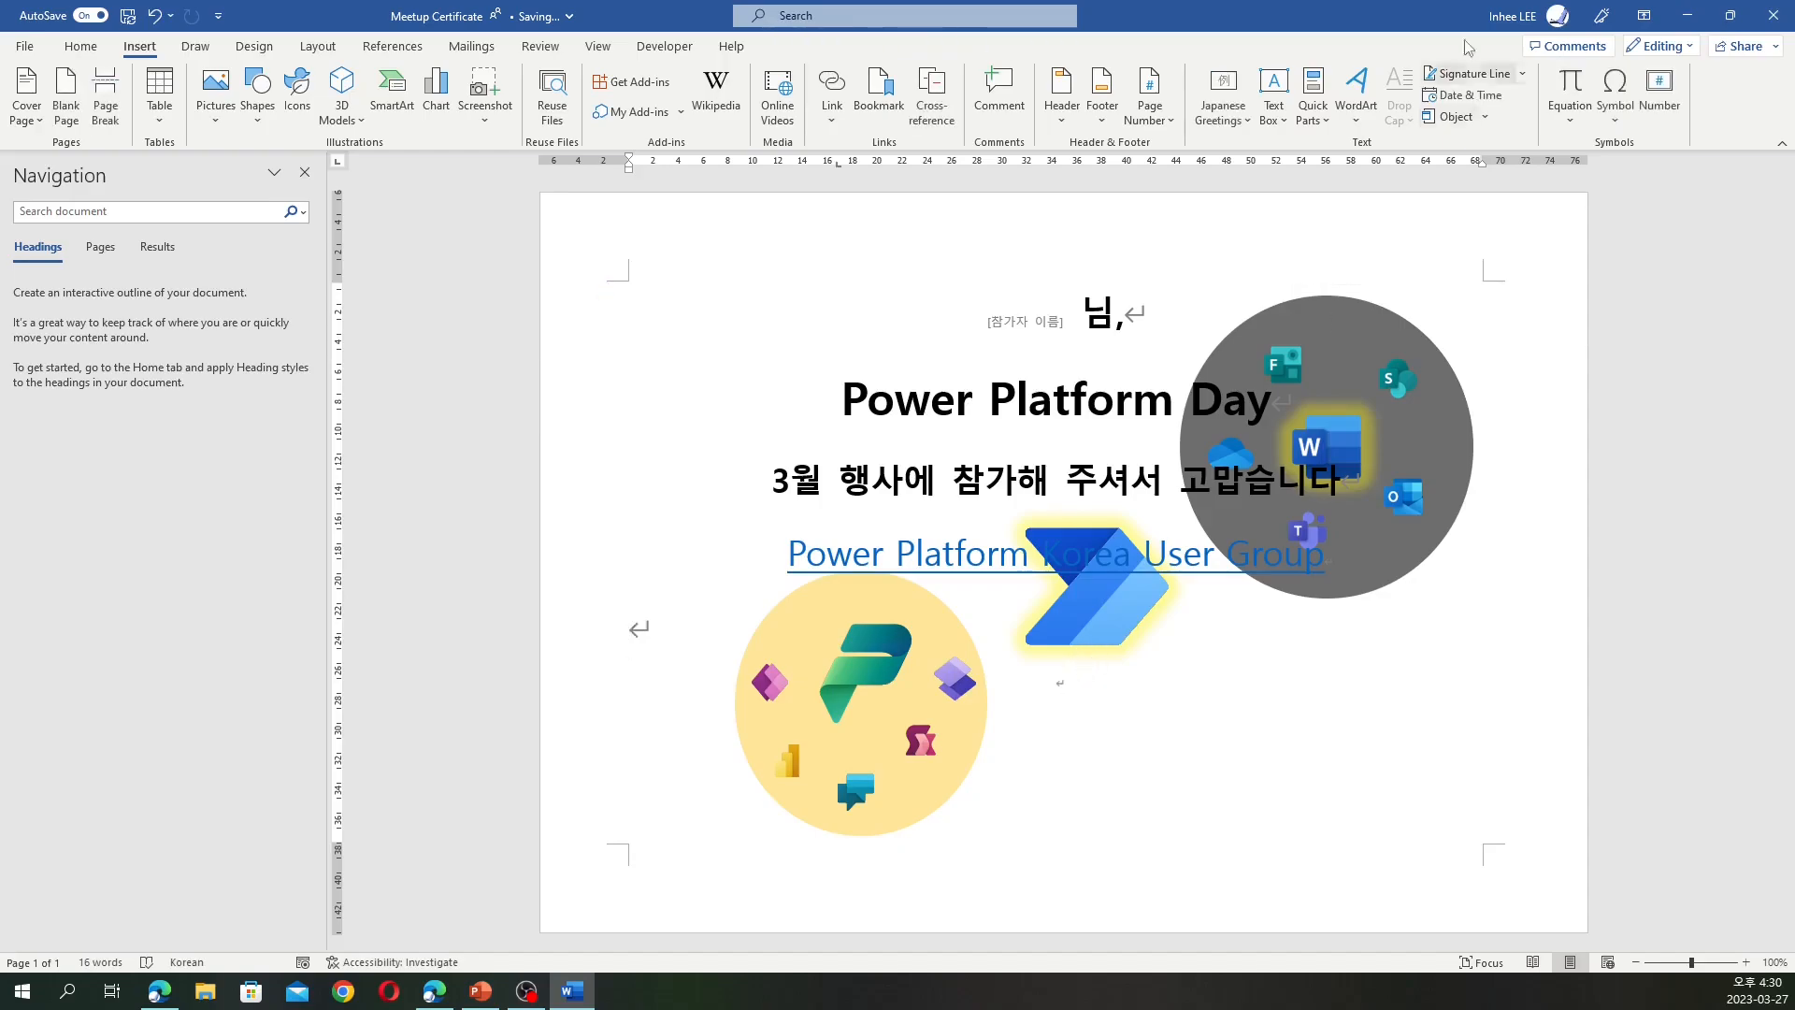
{"action": "left_click", "coordinate": [1324, 120]}
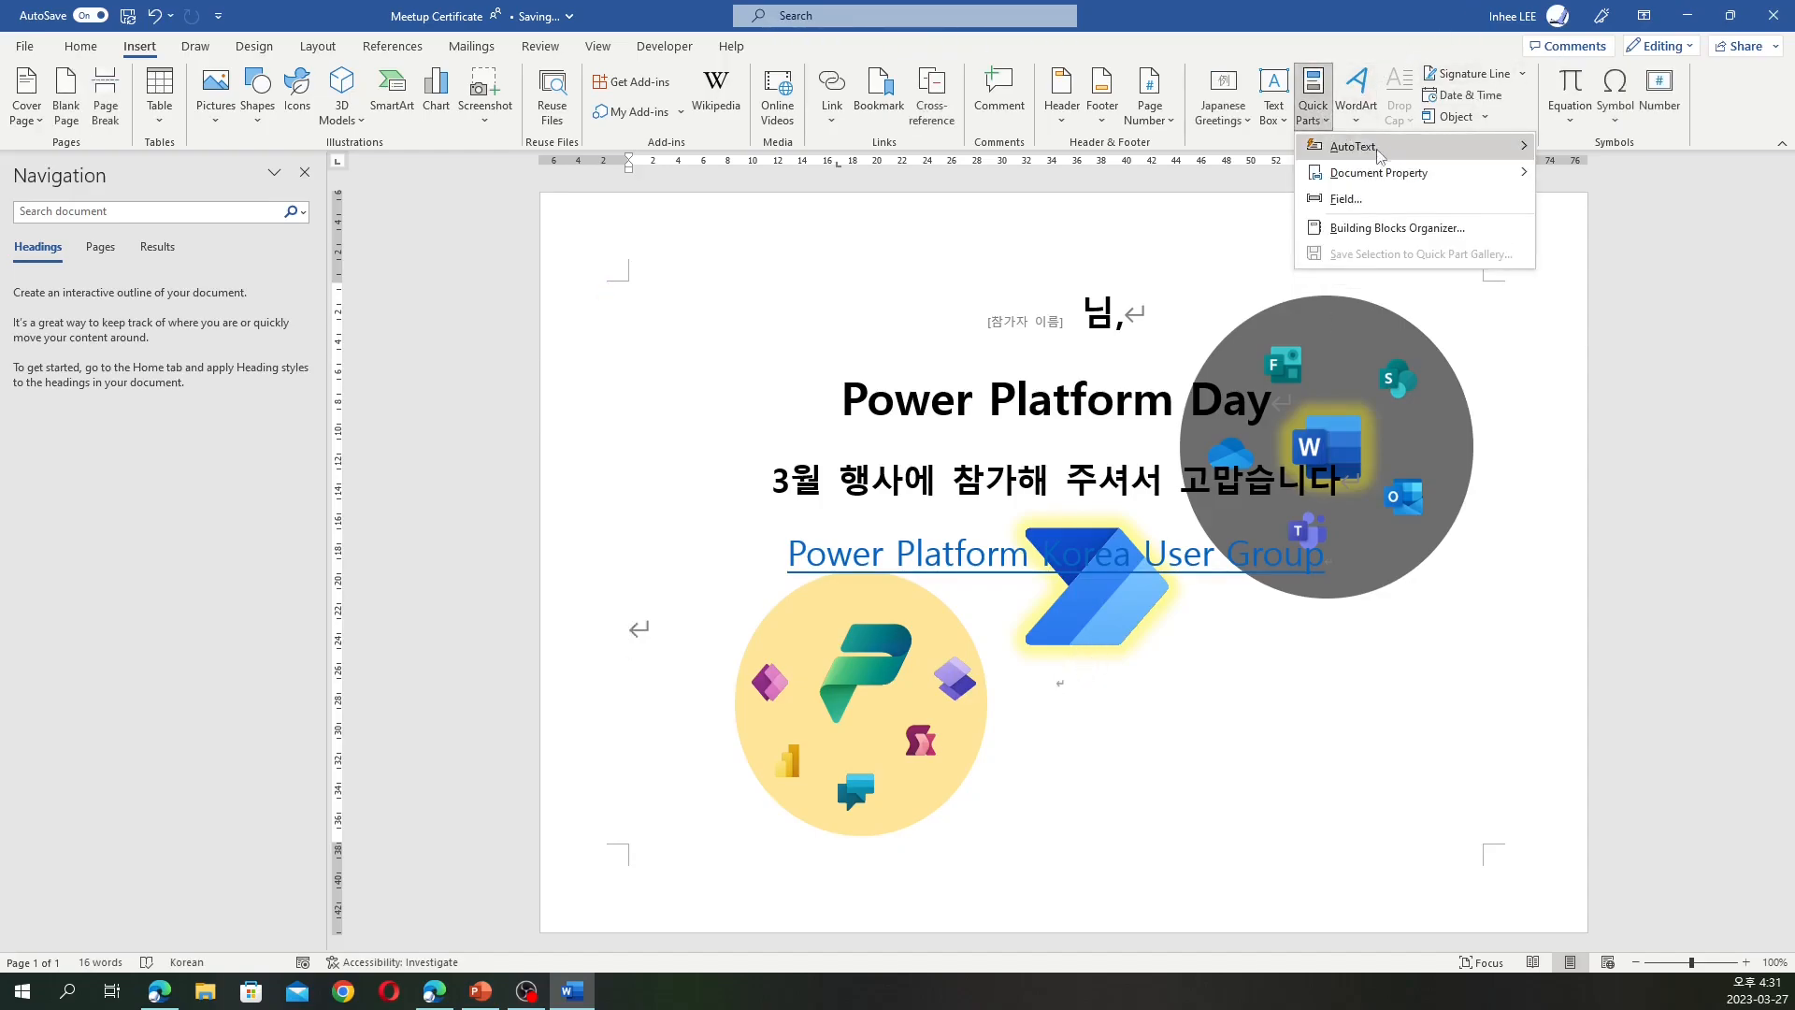
{"action": "mouse_move", "coordinate": [1421, 176]}
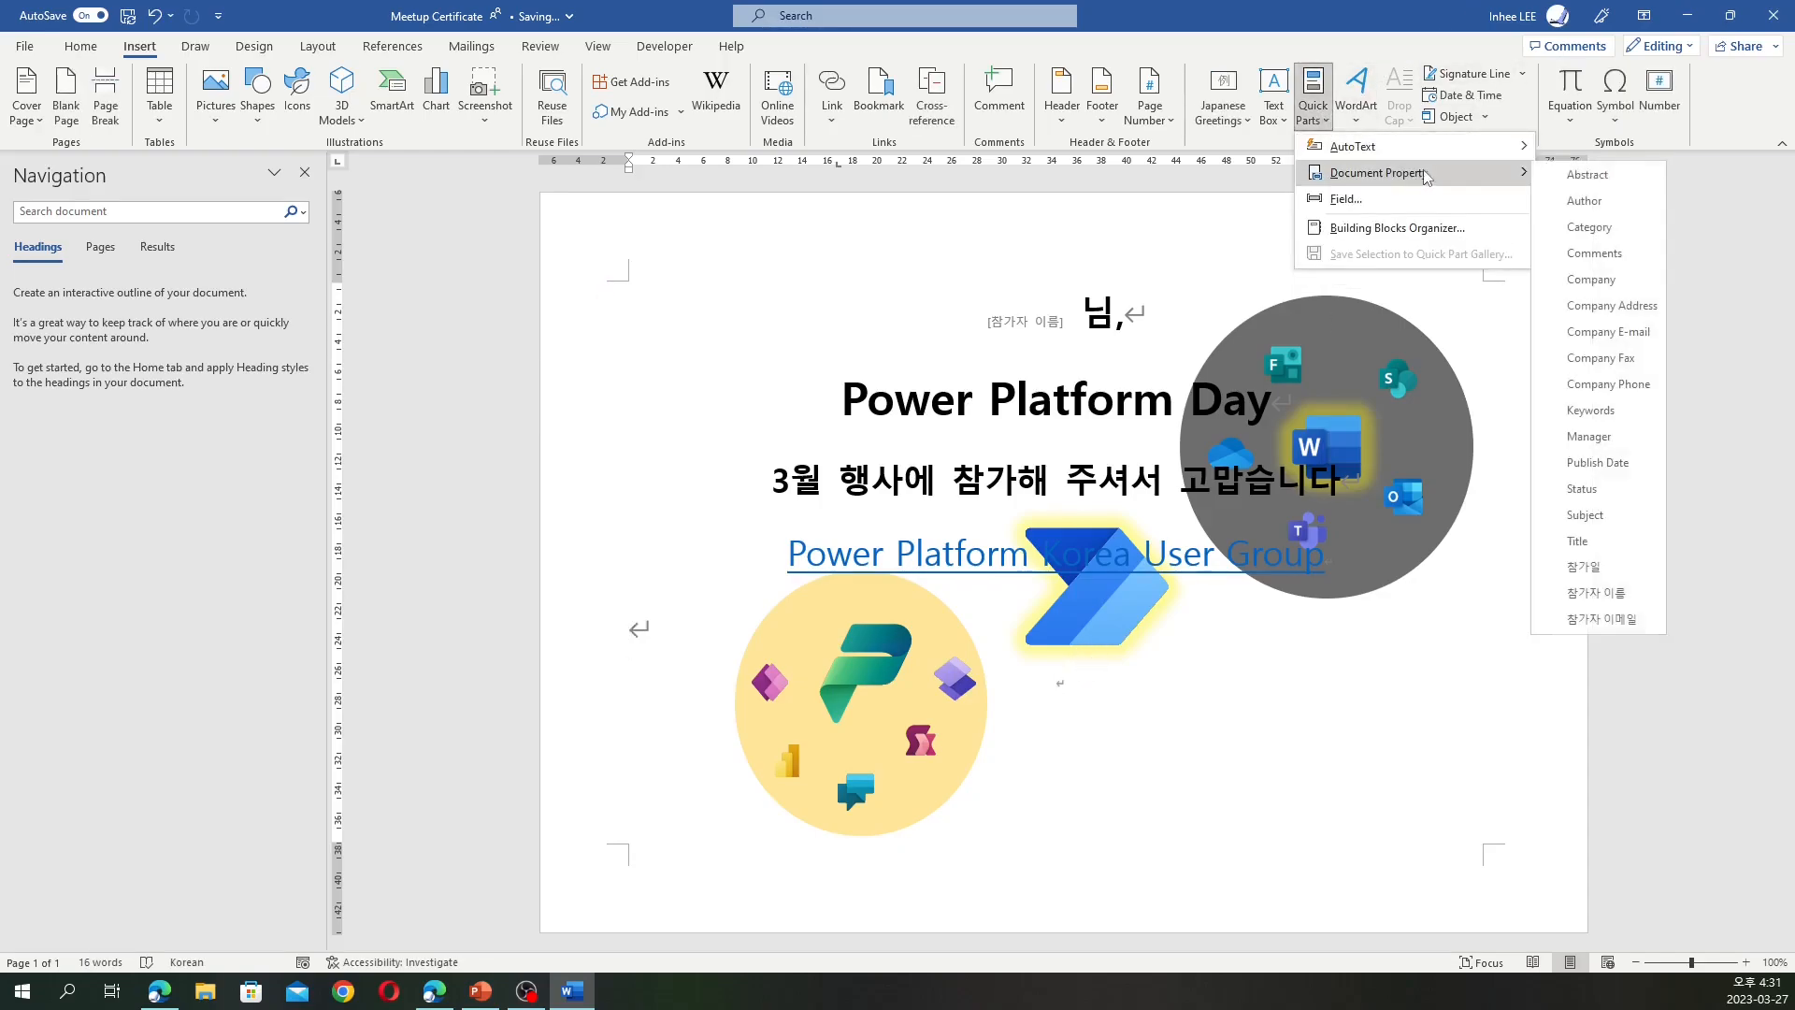
{"action": "left_click", "coordinate": [1633, 570]}
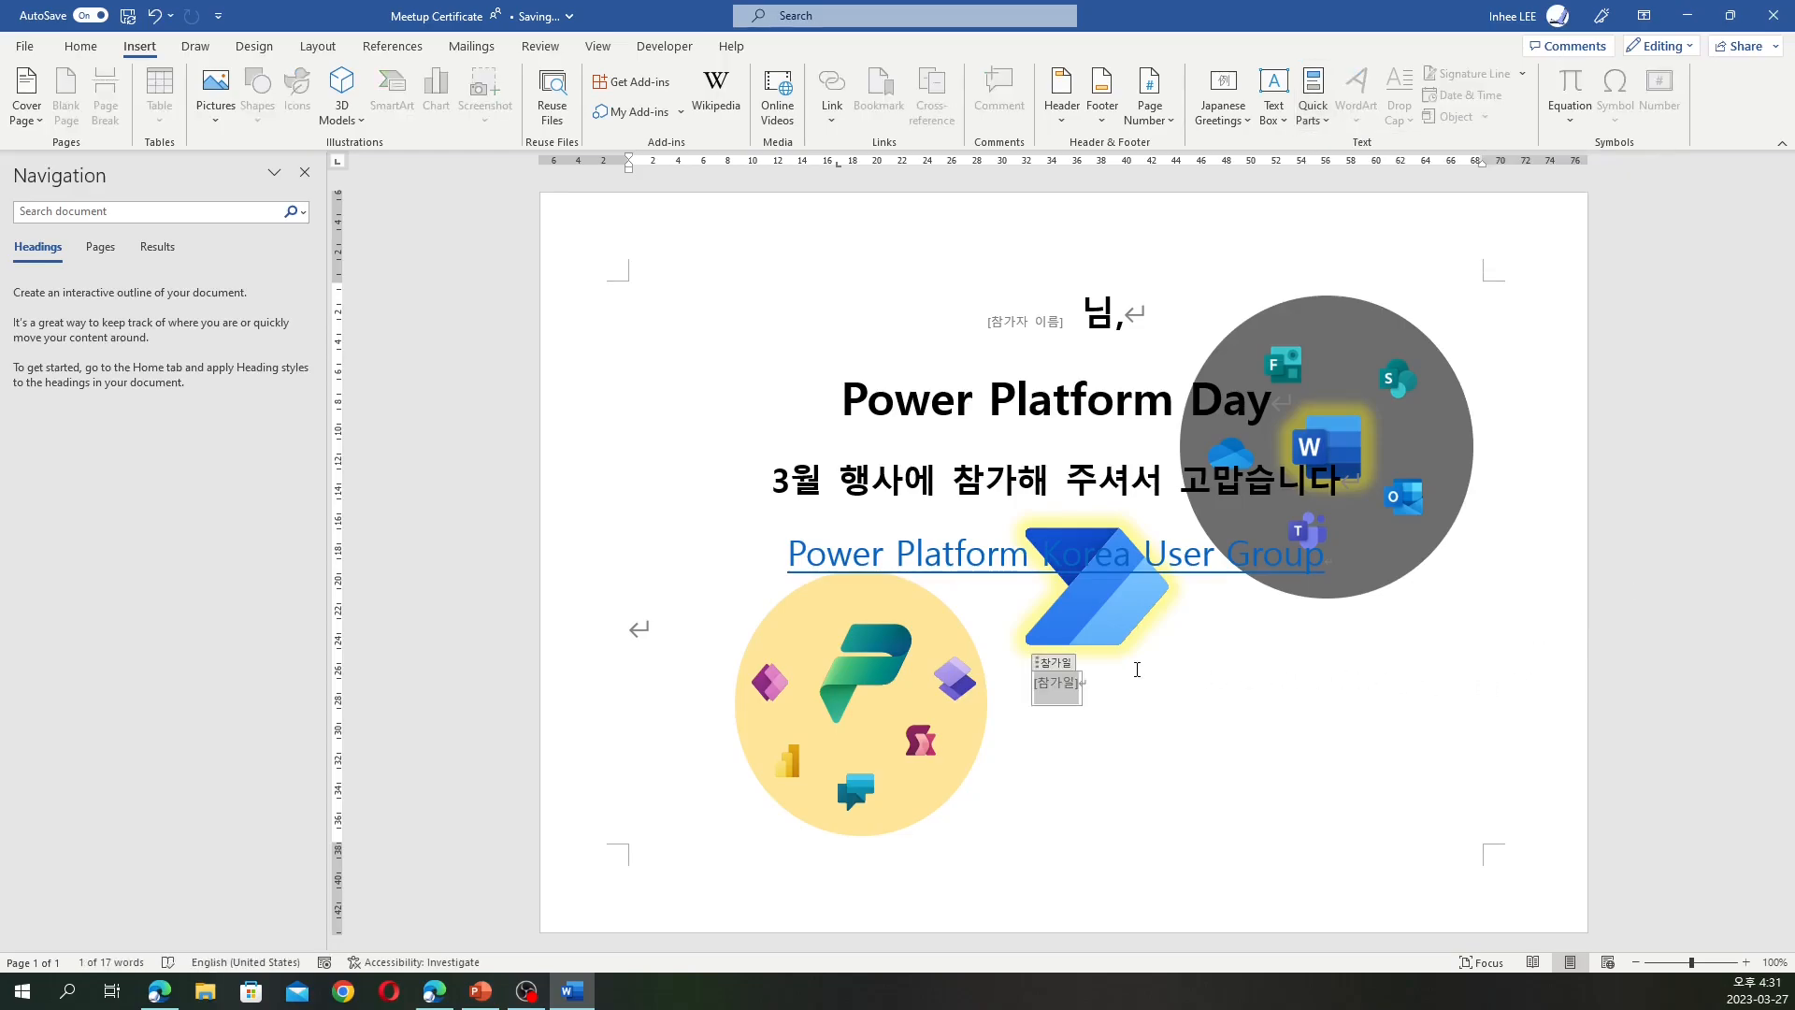
Set the 참가일 field's font size to 28 pt
{"action": "left_click", "coordinate": [92, 50]}
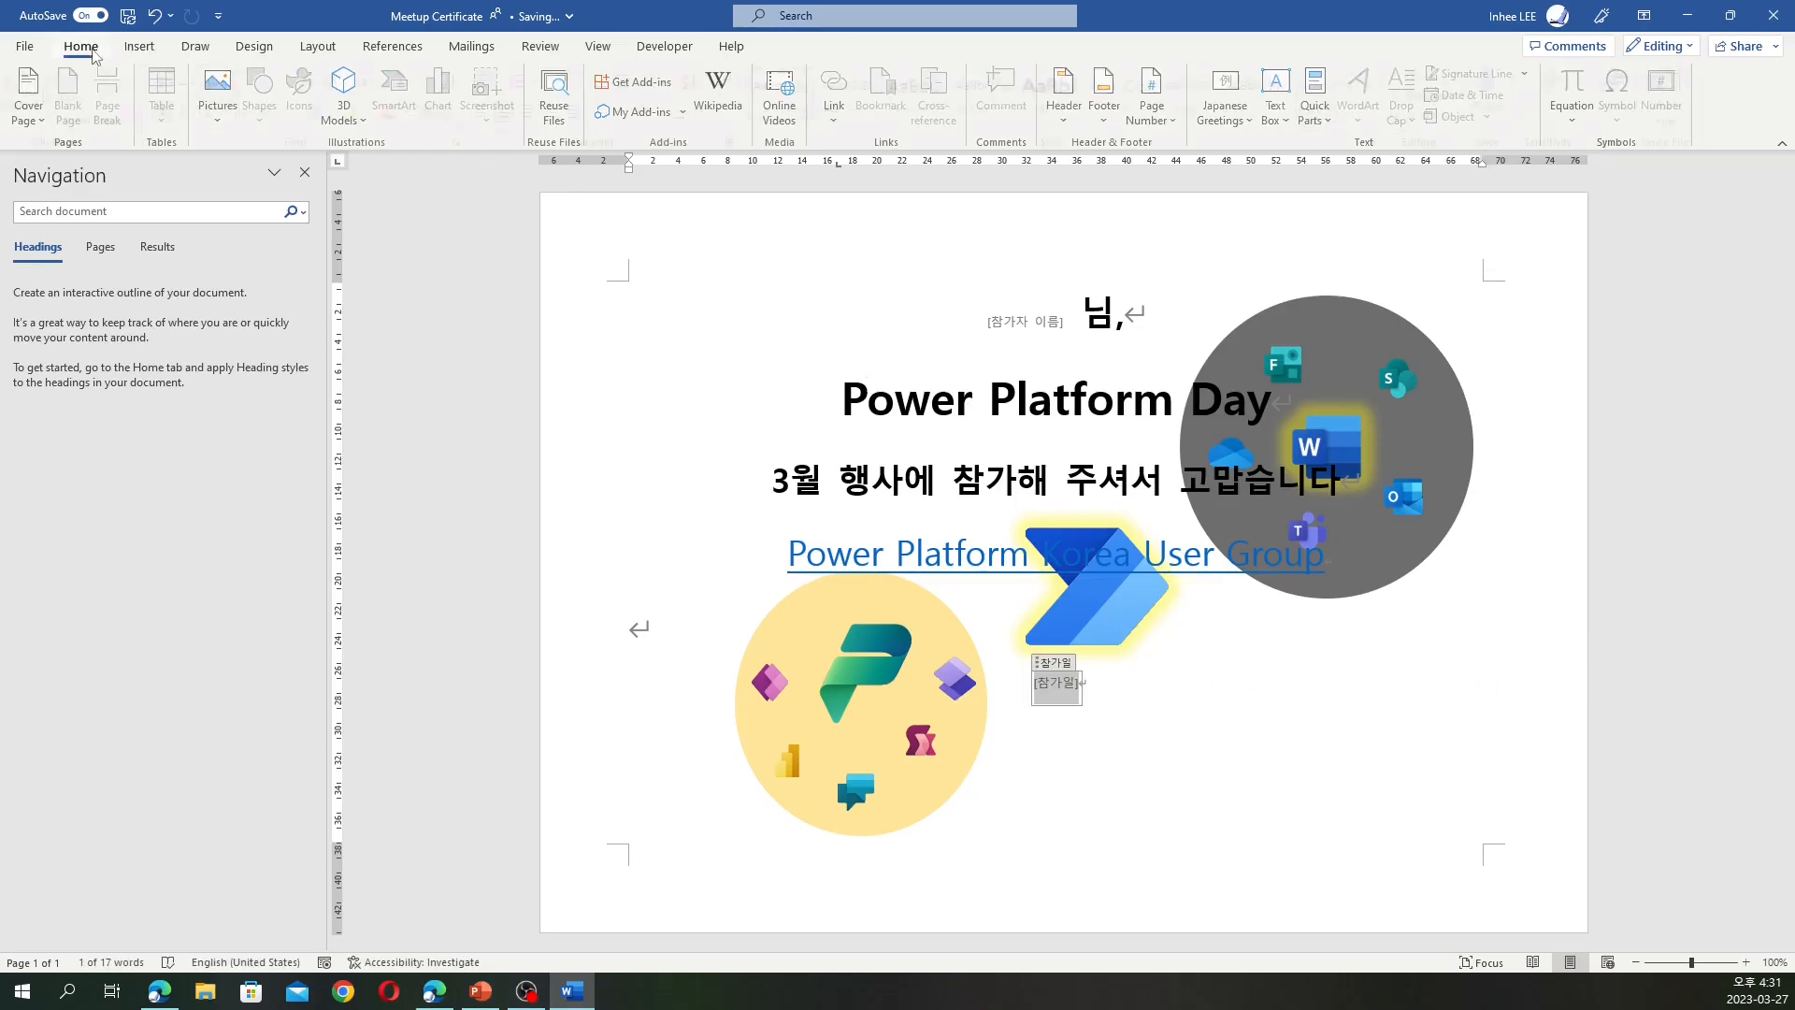
{"action": "left_click", "coordinate": [1372, 736]}
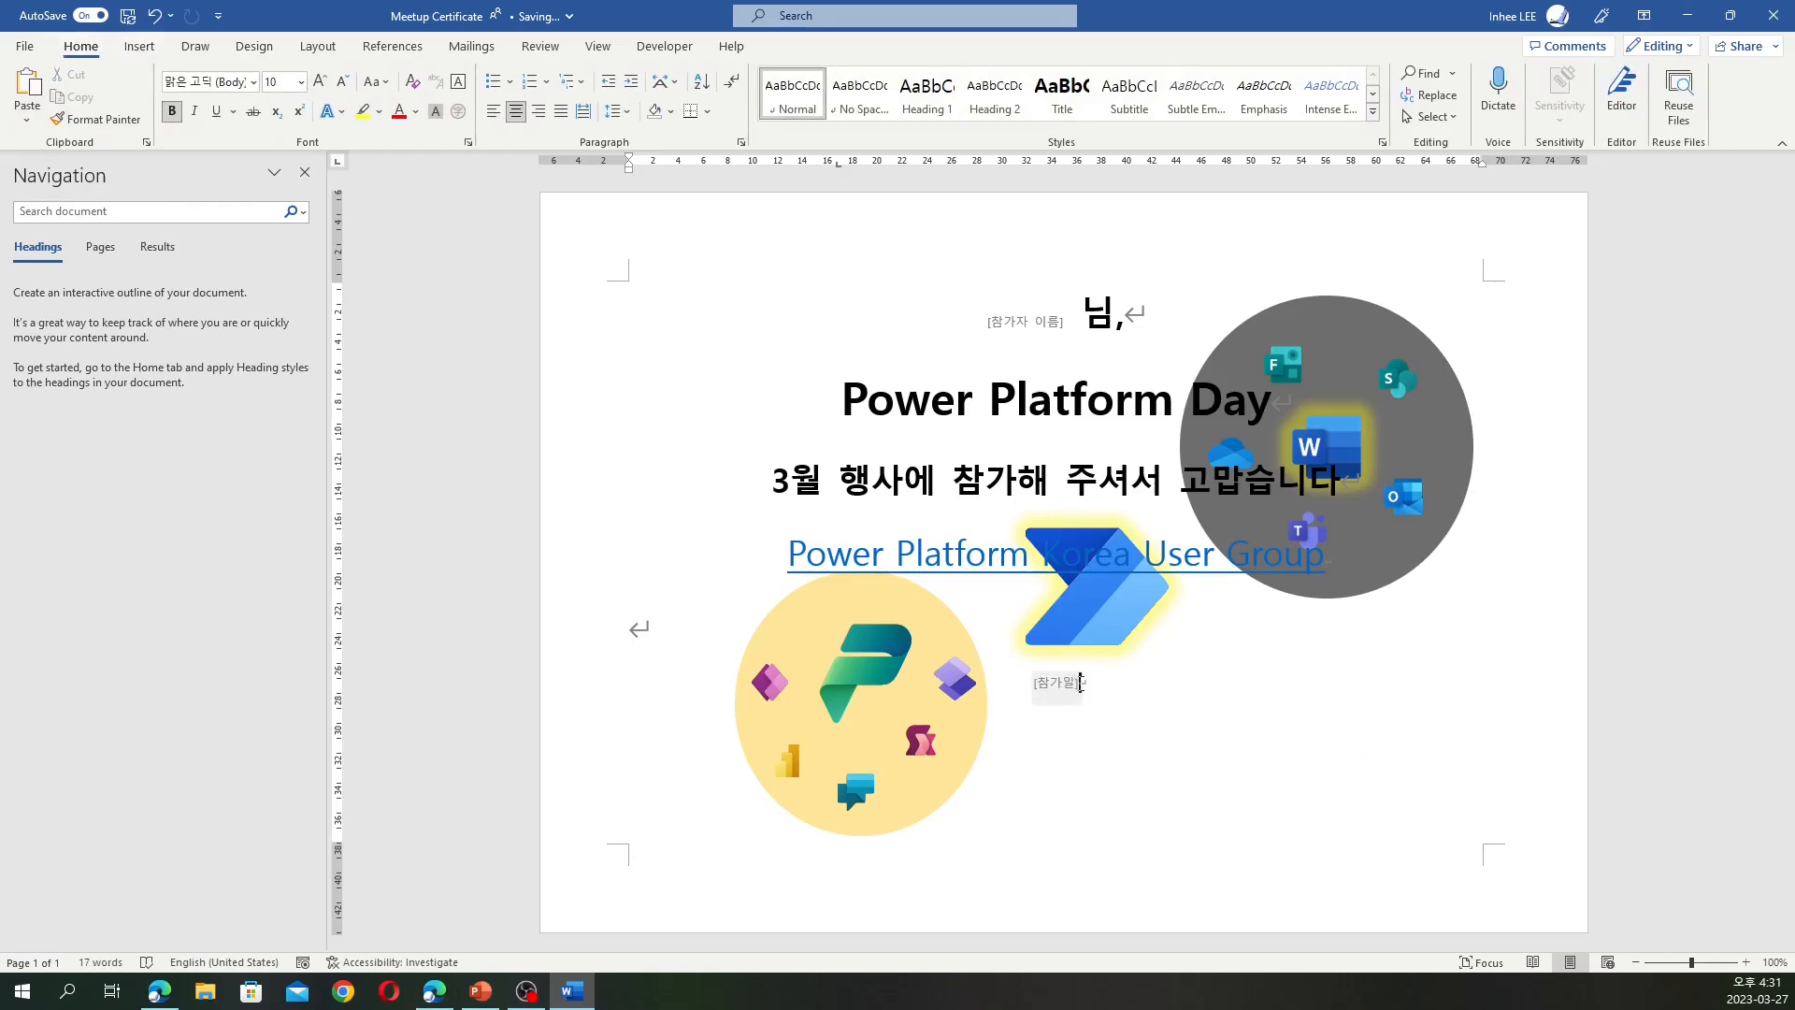
{"action": "left_click", "coordinate": [1081, 683]}
{"action": "left_click", "coordinate": [1096, 683]}
{"action": "left_click", "coordinate": [301, 82]}
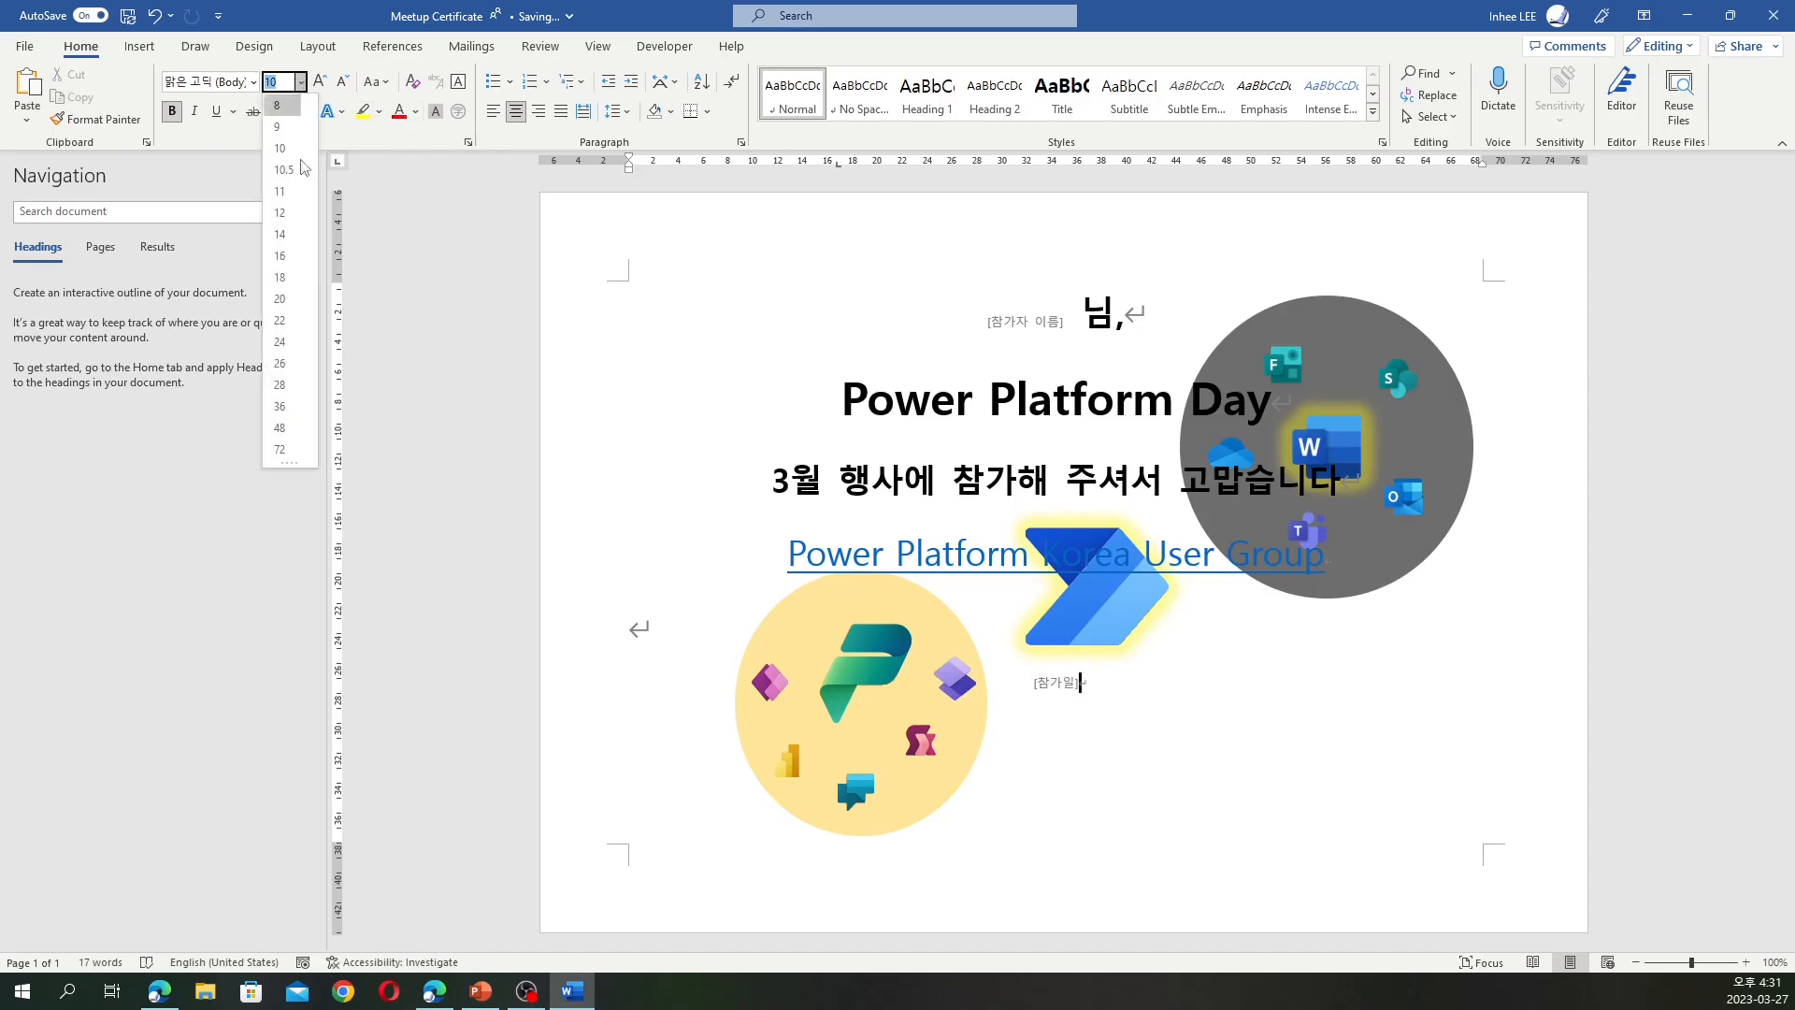
{"action": "left_click", "coordinate": [280, 385]}
{"action": "left_click_drag", "start_coordinate": [1097, 685], "coordinate": [1064, 685]}
{"action": "left_click", "coordinate": [301, 82]}
{"action": "left_click", "coordinate": [286, 369]}
Compare the font sizes of the 참가자 이름 and 참가일 fields
{"action": "left_click", "coordinate": [1055, 333]}
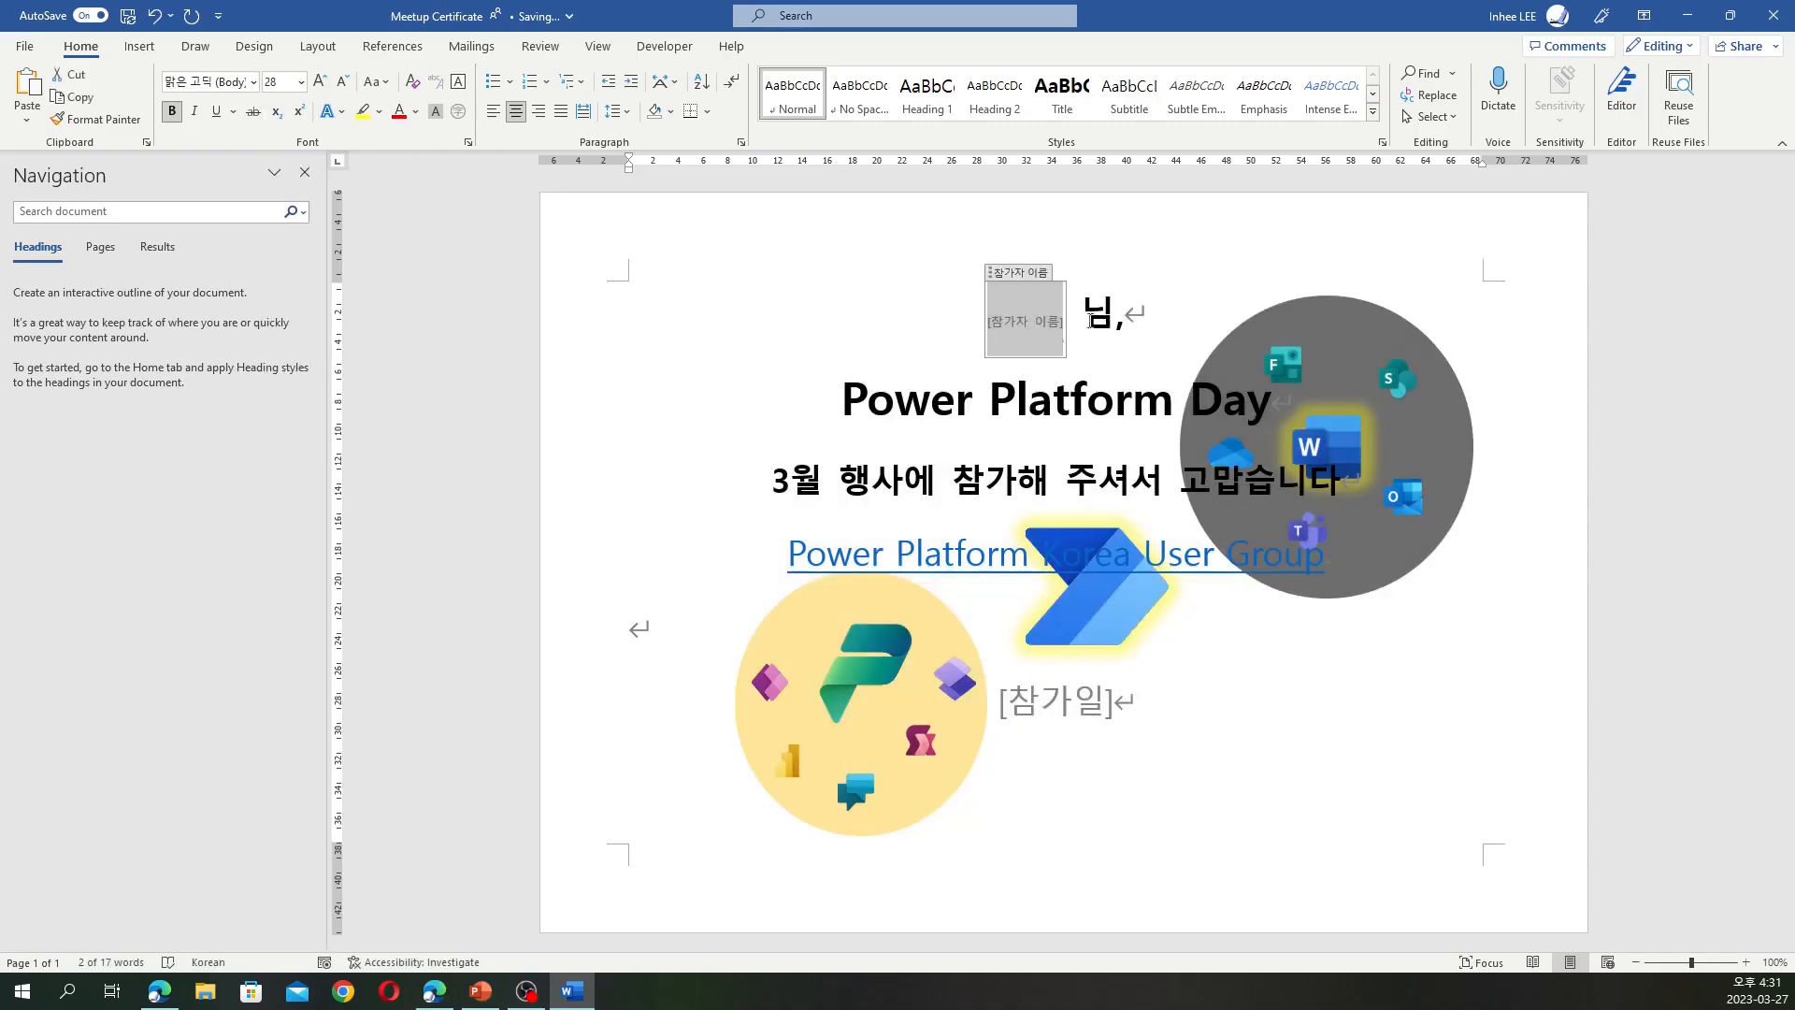
{"action": "left_click", "coordinate": [1082, 316]}
{"action": "left_click", "coordinate": [1129, 317]}
{"action": "left_click", "coordinate": [987, 318]}
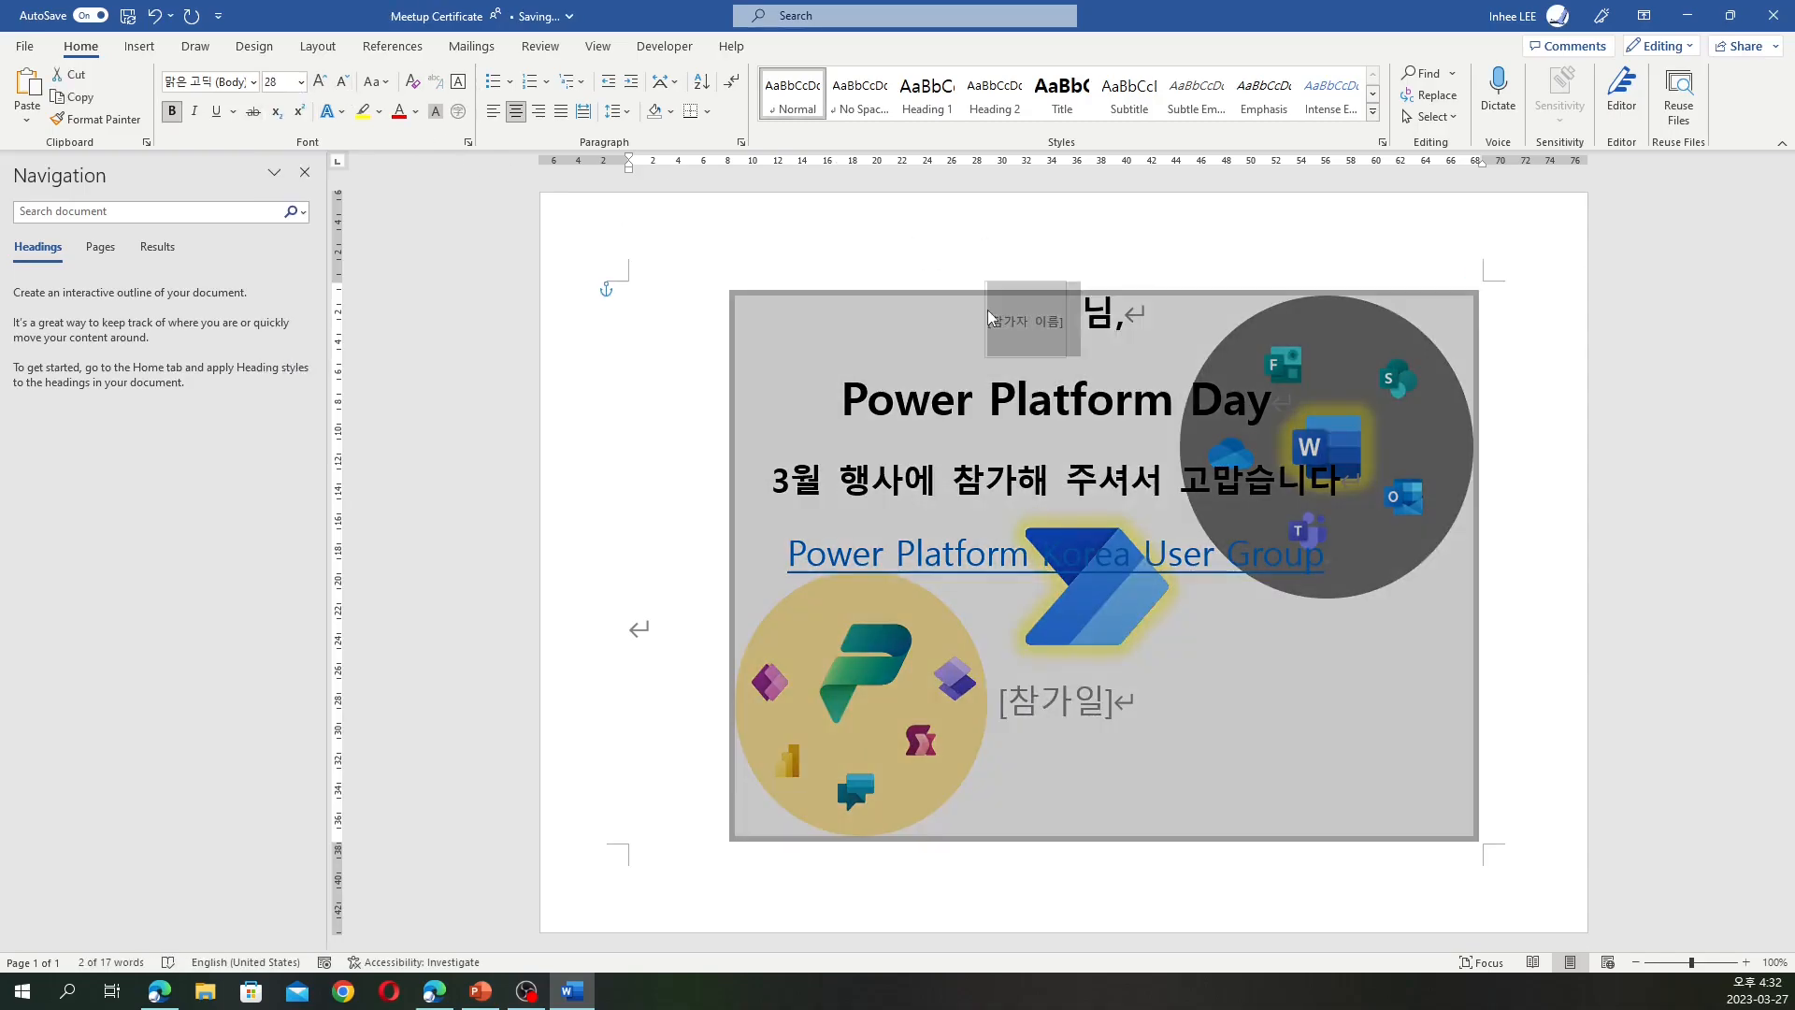
{"action": "left_click", "coordinate": [1066, 701]}
{"action": "left_click", "coordinate": [1036, 309]}
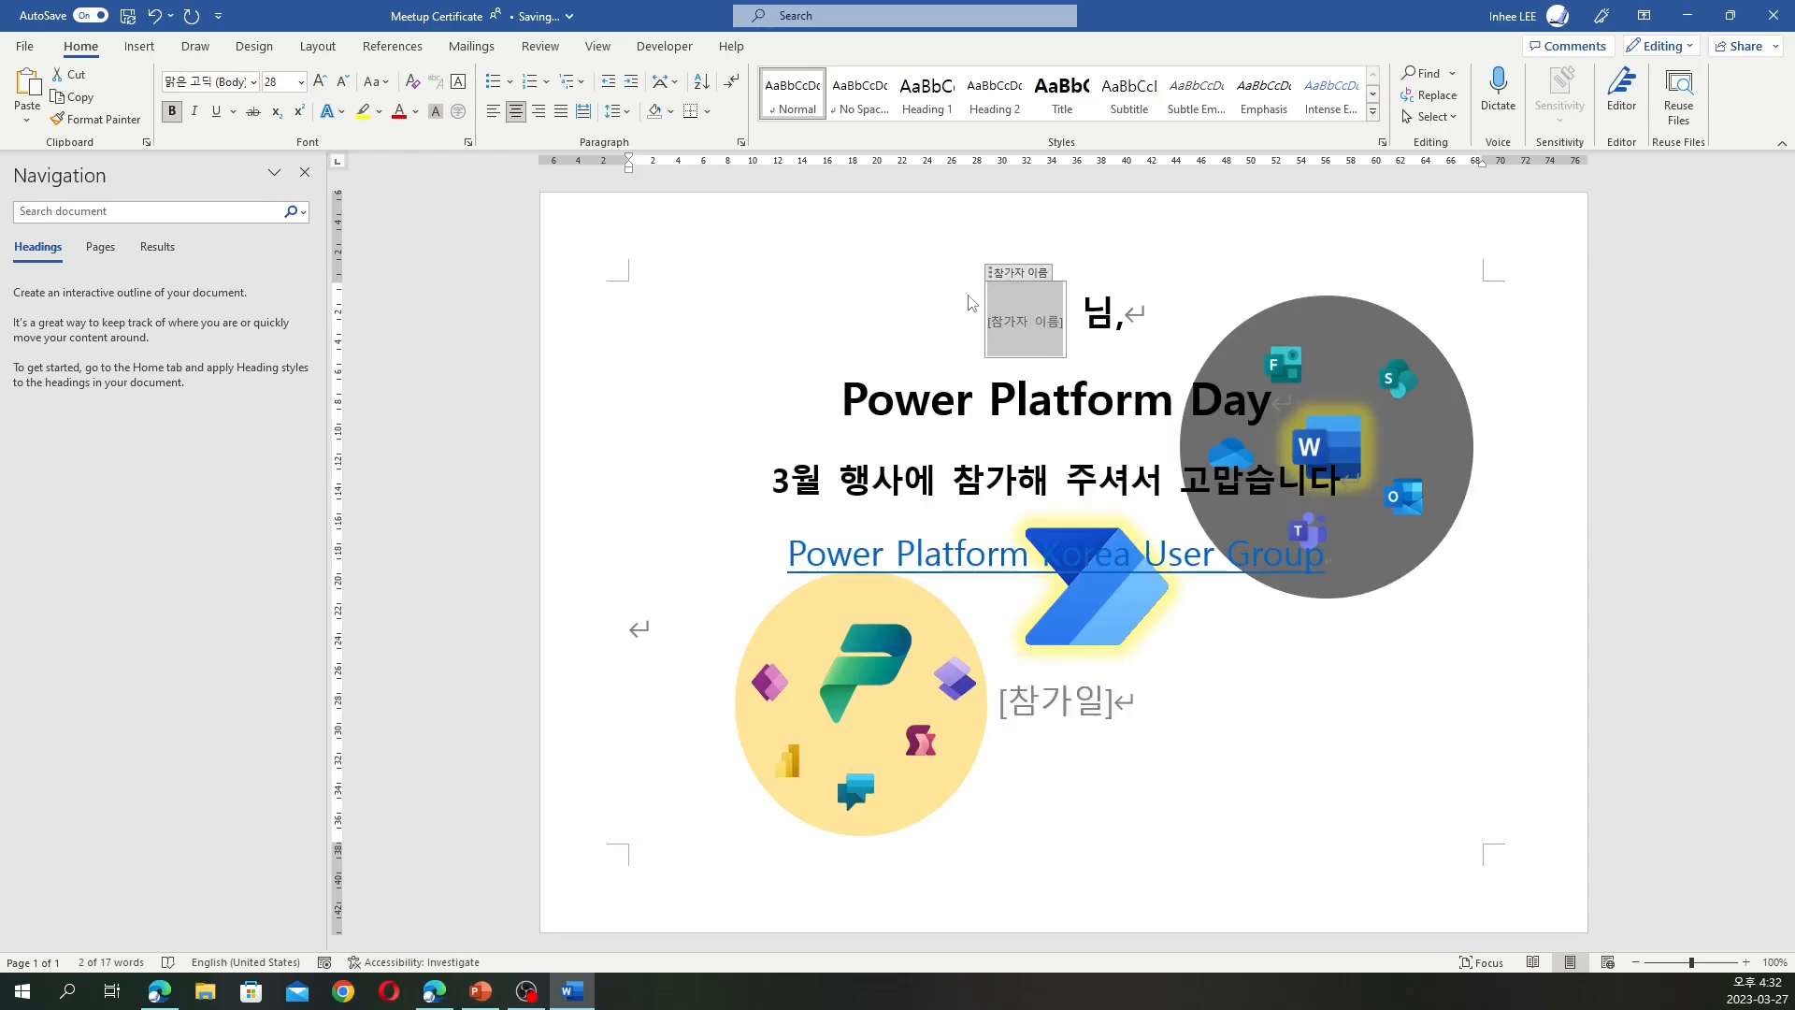
{"action": "left_click", "coordinate": [1160, 336]}
{"action": "left_click", "coordinate": [1250, 752]}
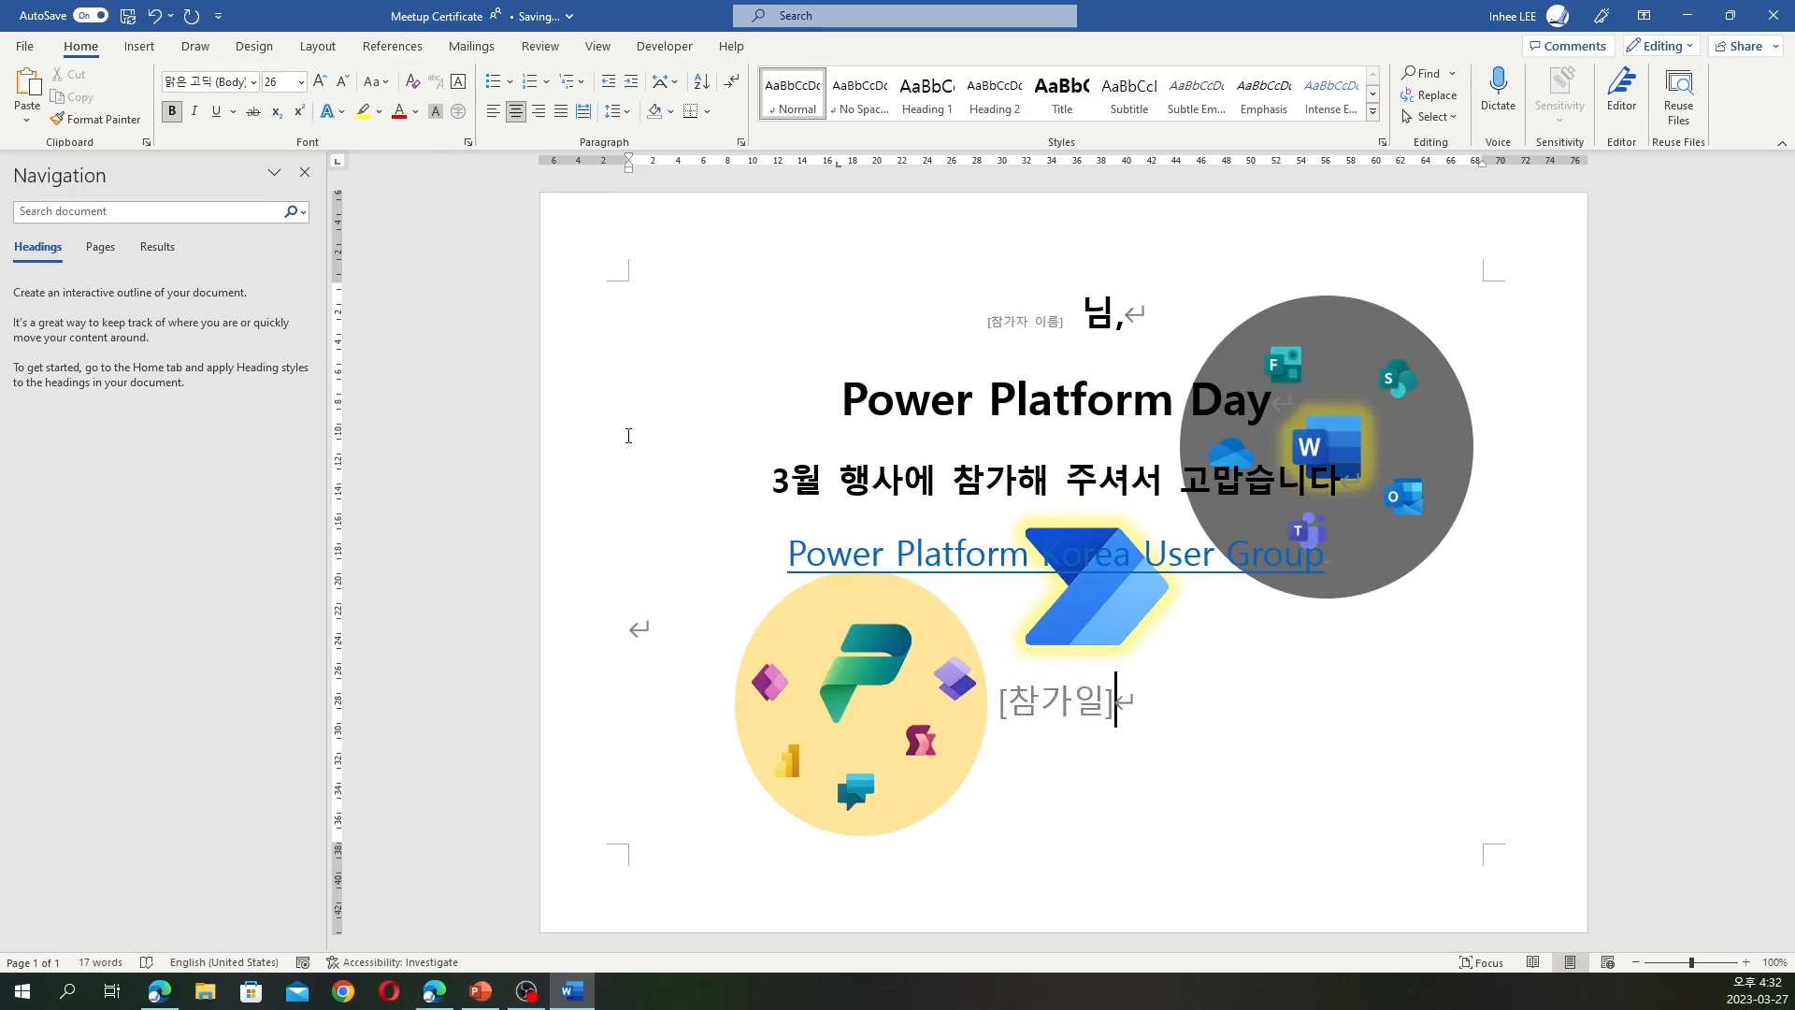
Close Word, check Meetup Certificate.docx opens online, then choose 다음으로 이동 from its menu
{"action": "left_click", "coordinate": [1783, 19]}
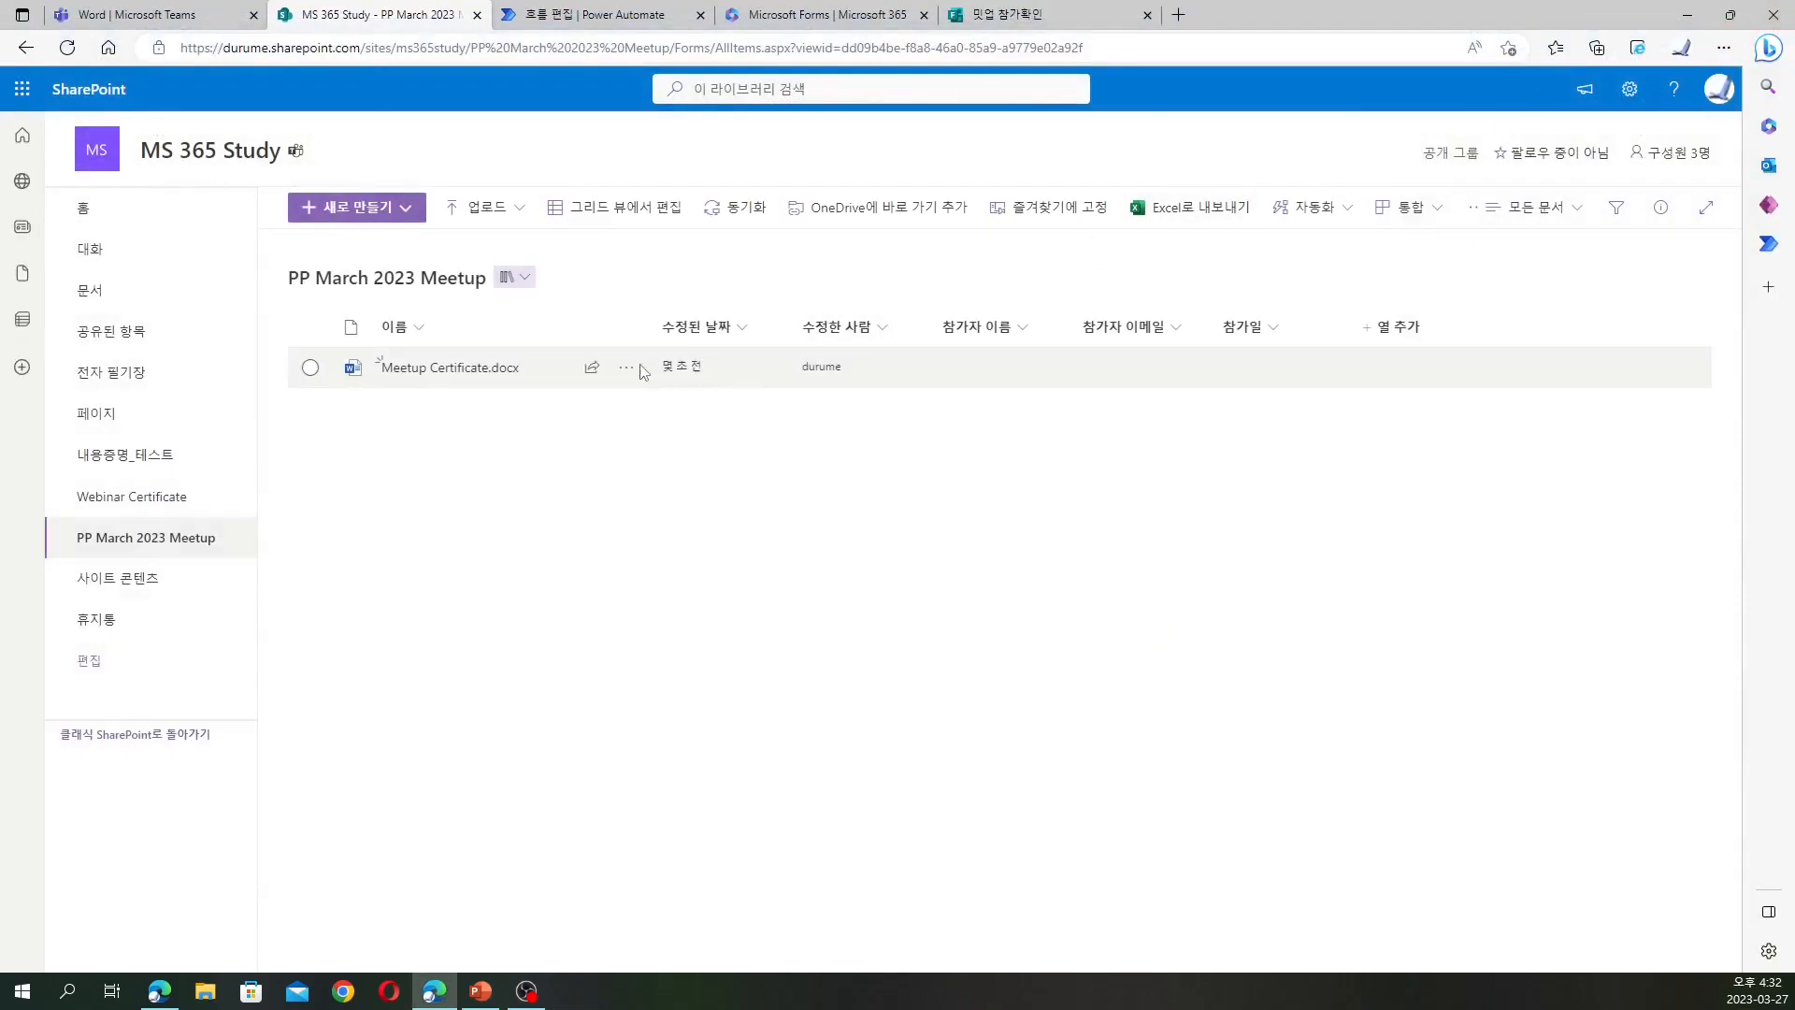
{"action": "left_click", "coordinate": [514, 370]}
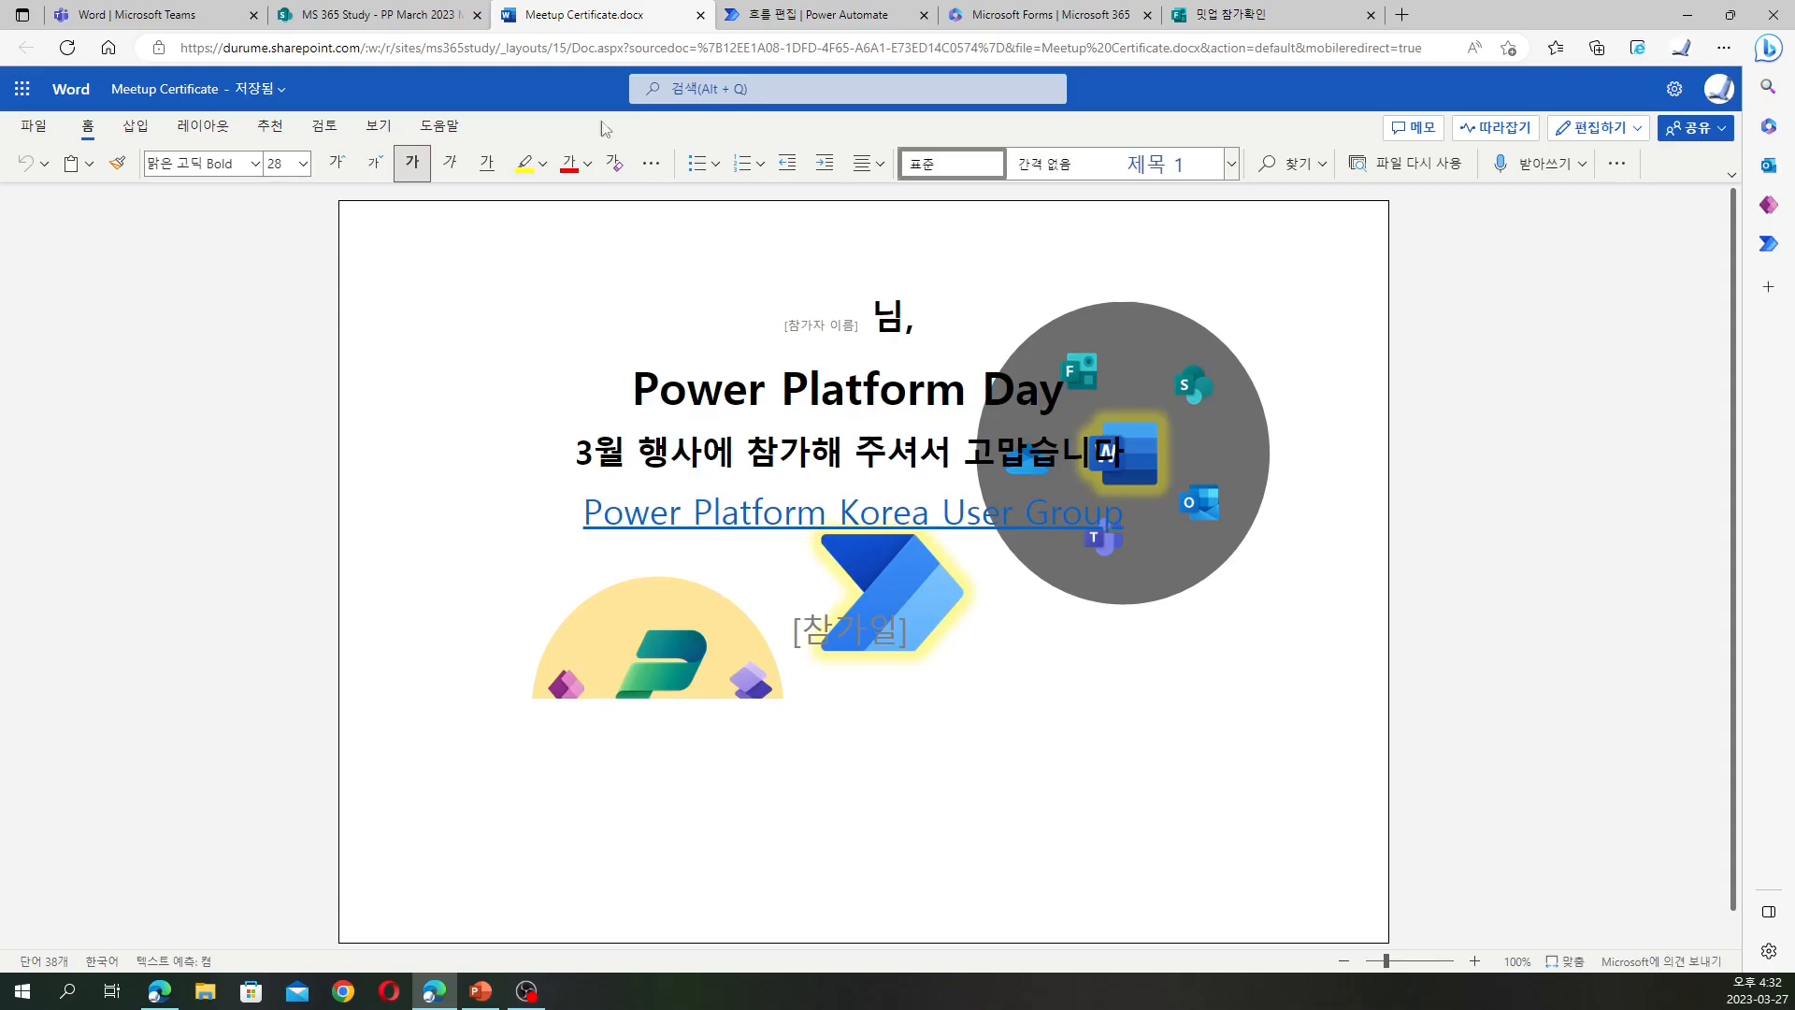
{"action": "left_click", "coordinate": [700, 16]}
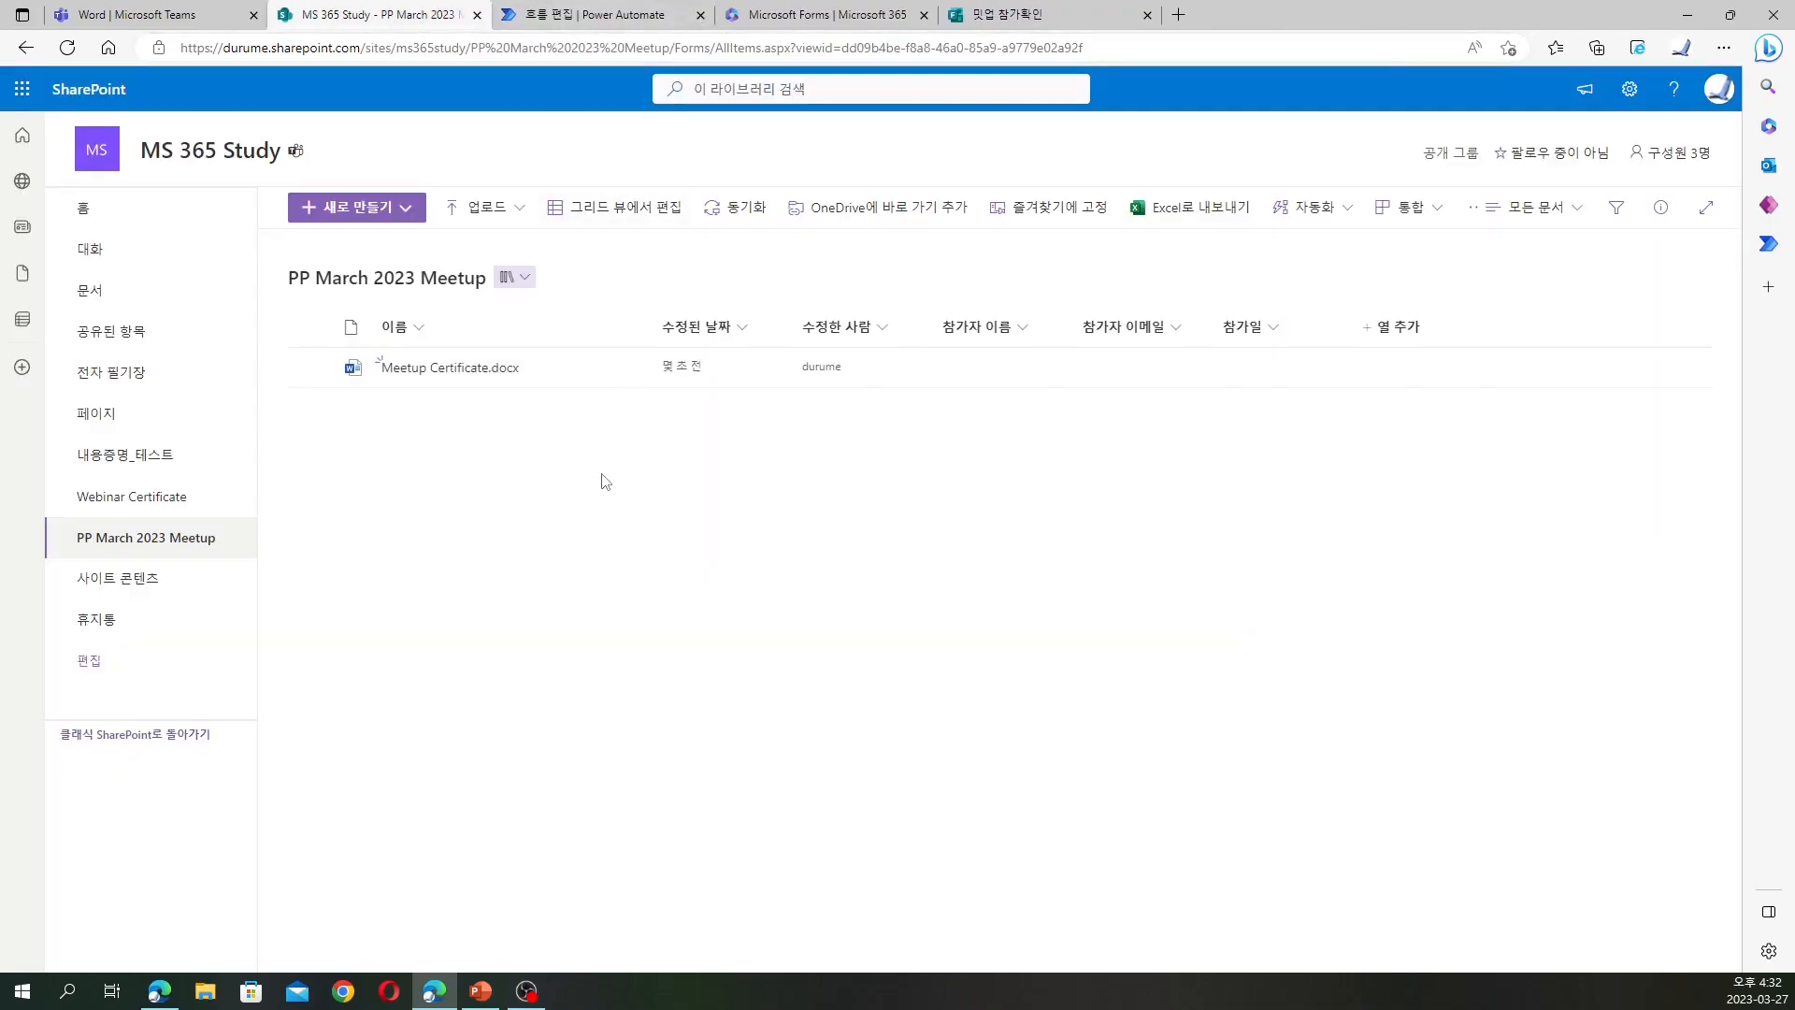
{"action": "left_click", "coordinate": [625, 375]}
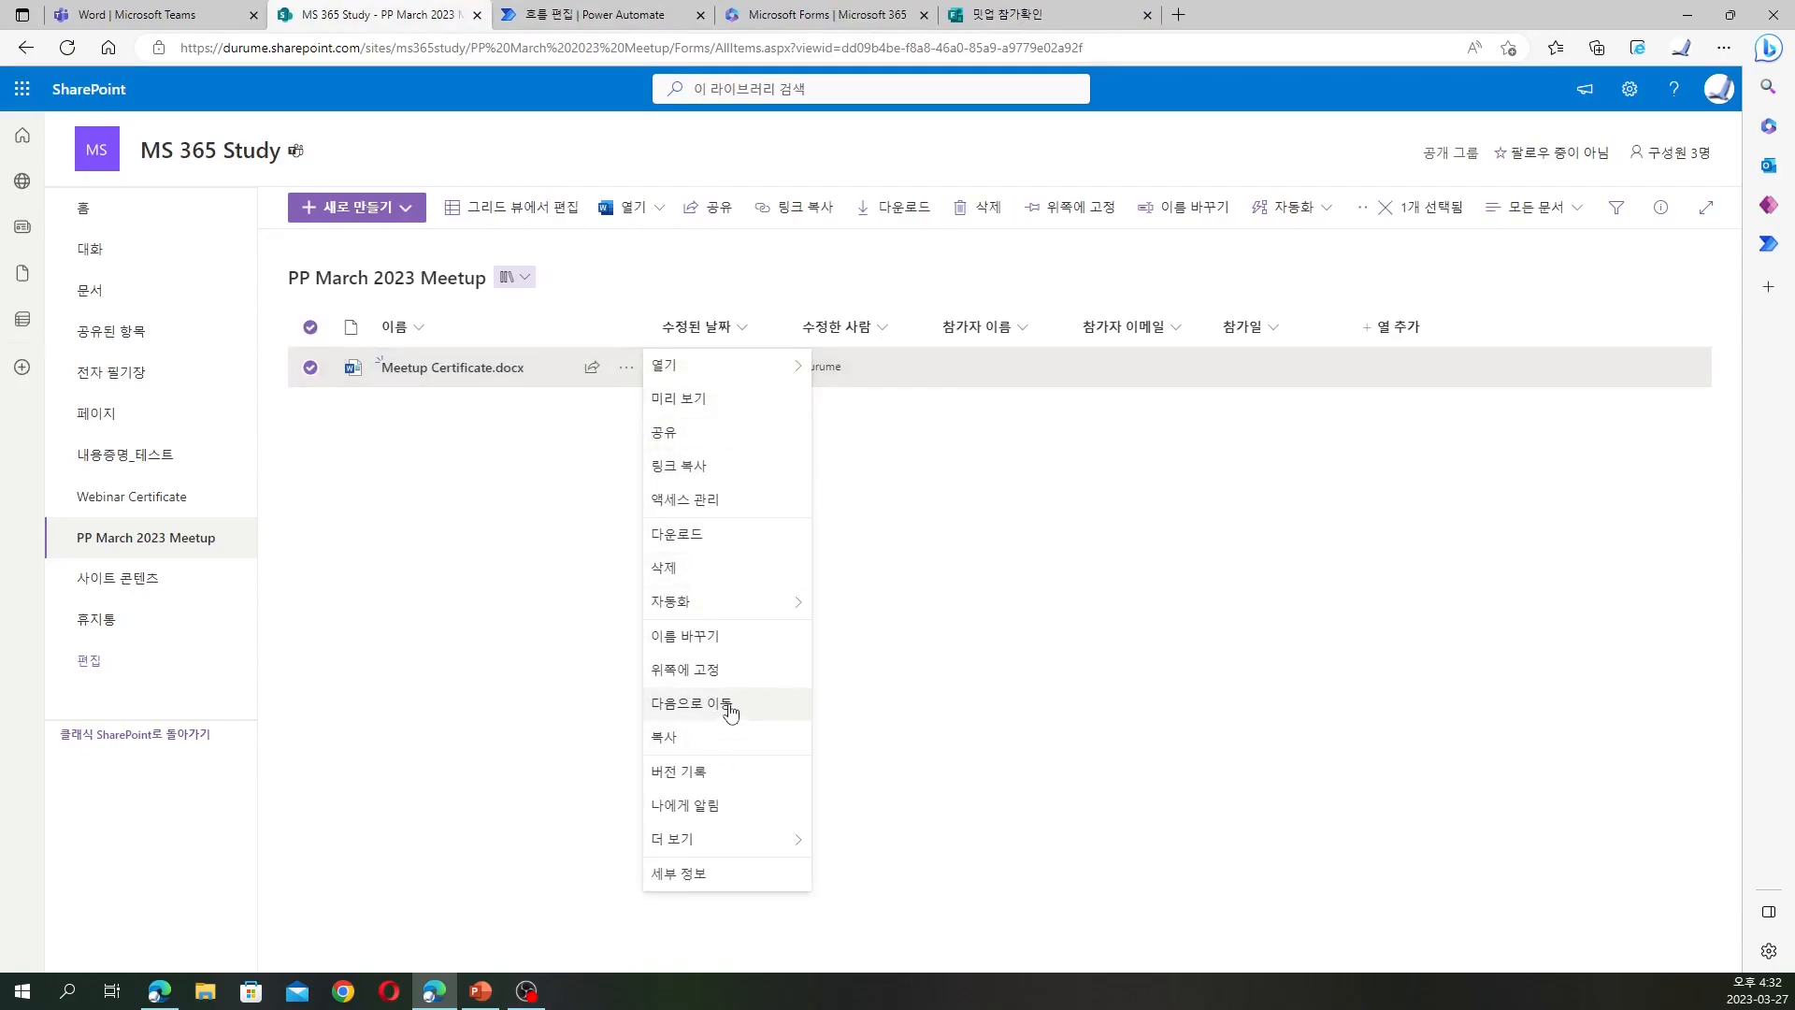
{"action": "left_click", "coordinate": [730, 710]}
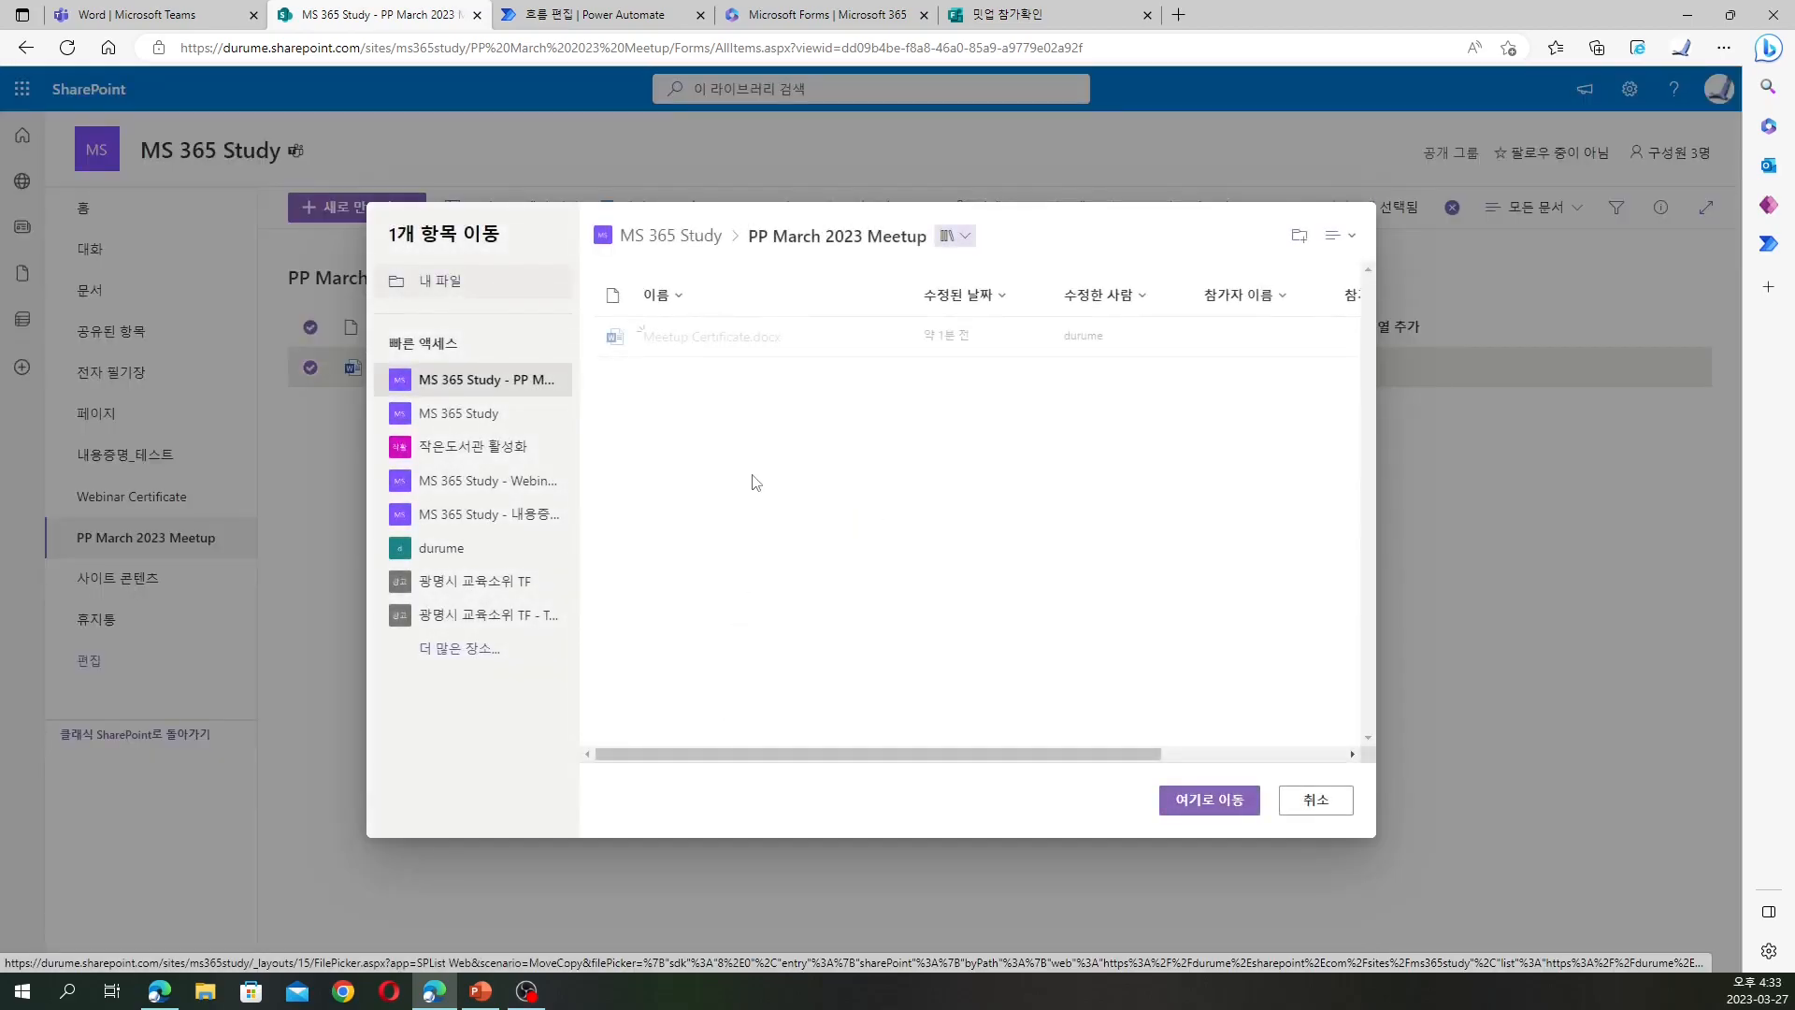
Move the file to MS 365 Study > 문서 > General > 문서자동화 and confirm it arrived
{"action": "left_click", "coordinate": [671, 235]}
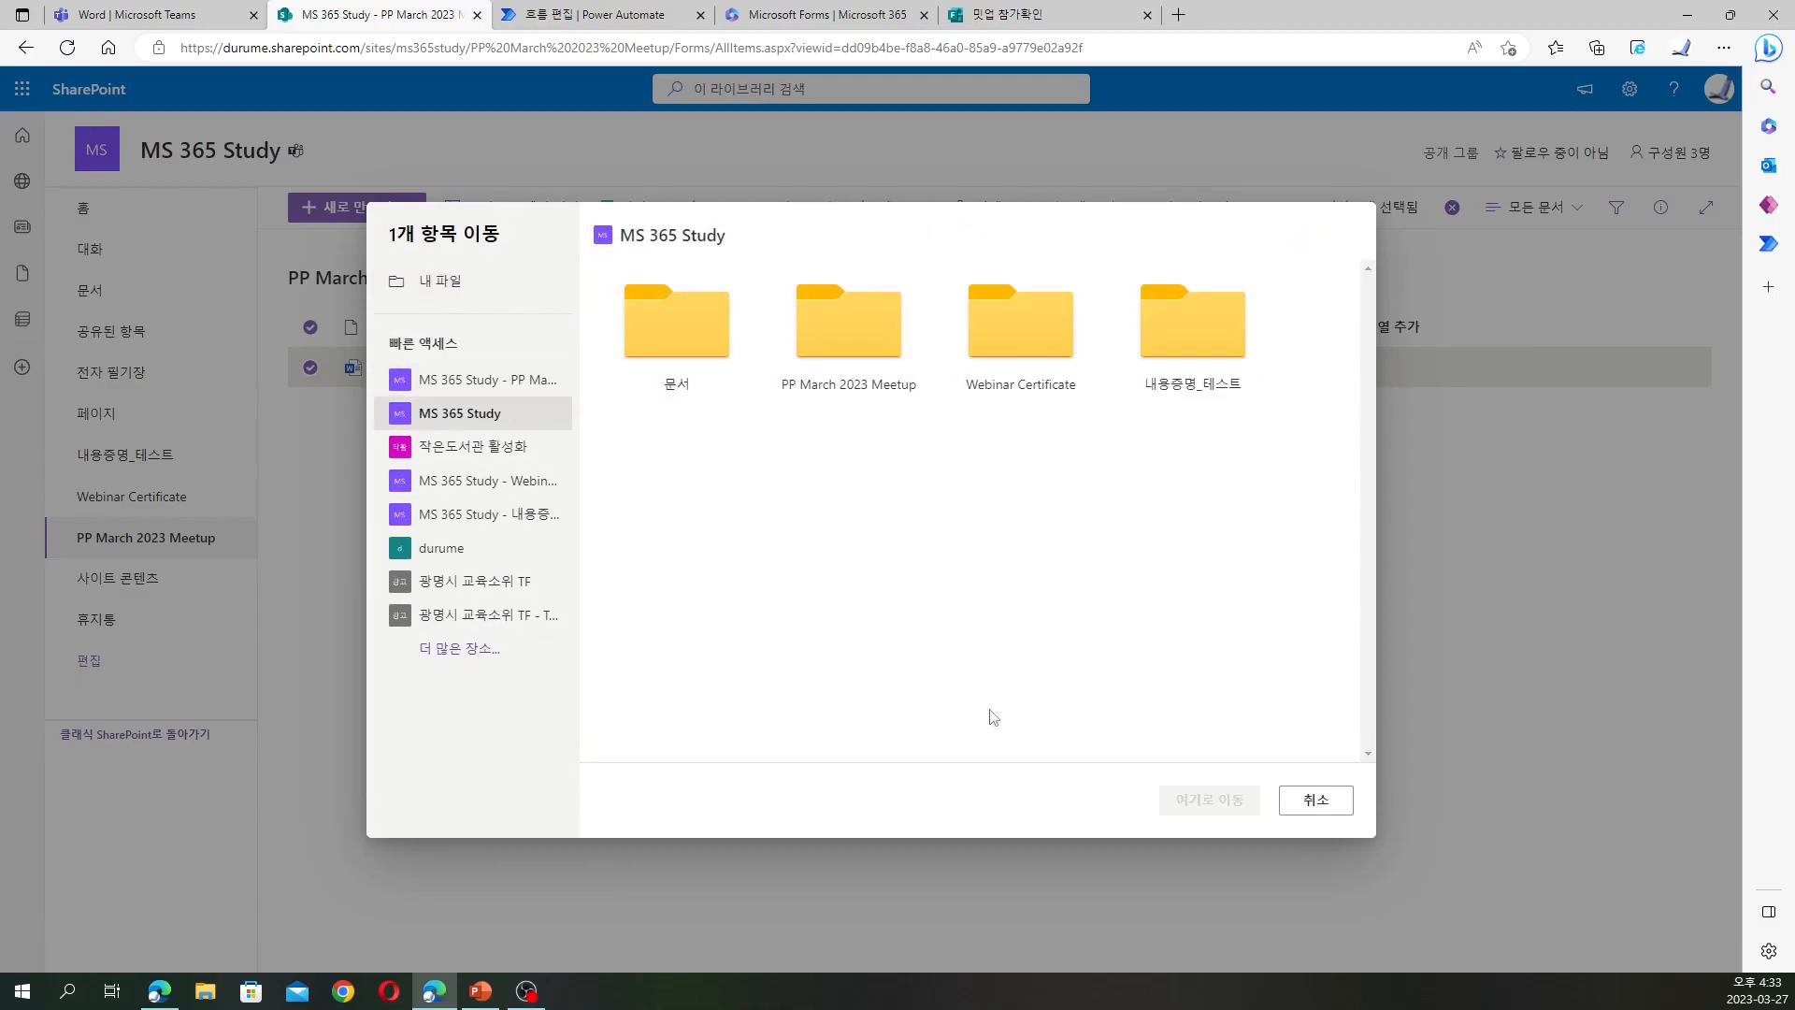
{"action": "left_click", "coordinate": [664, 323]}
{"action": "left_click", "coordinate": [680, 344]}
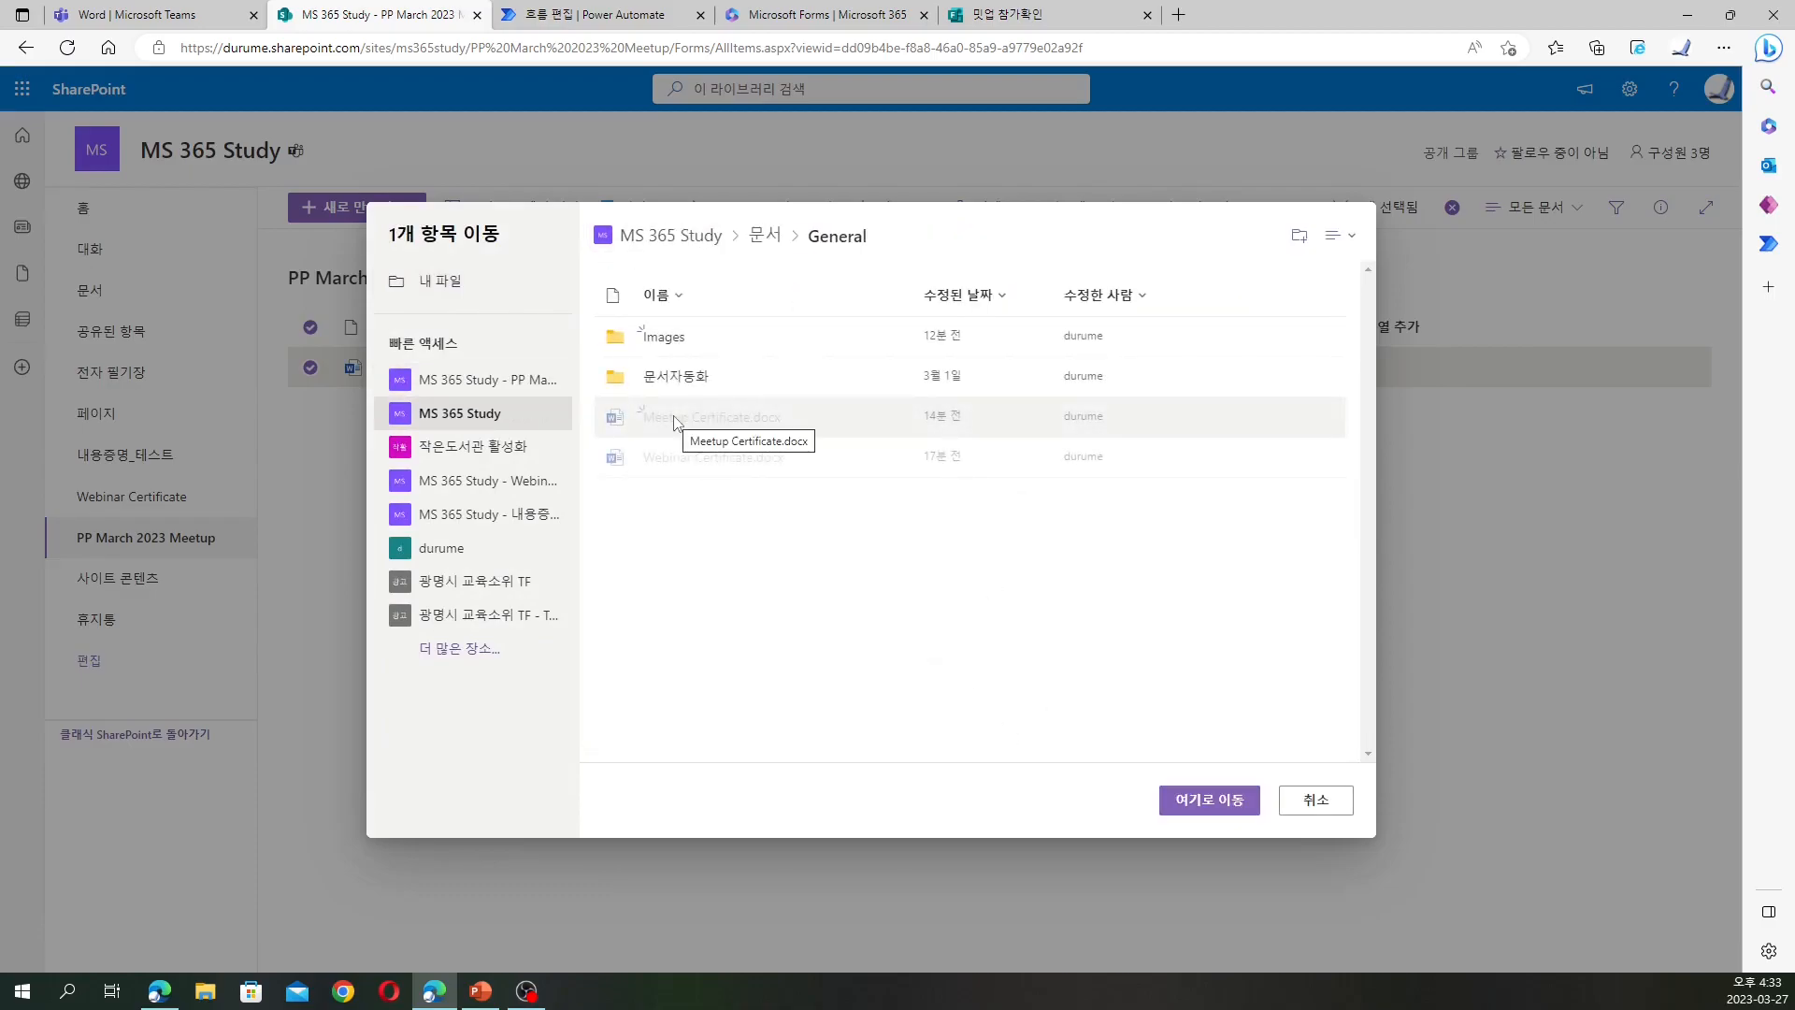
{"action": "left_click", "coordinate": [690, 376]}
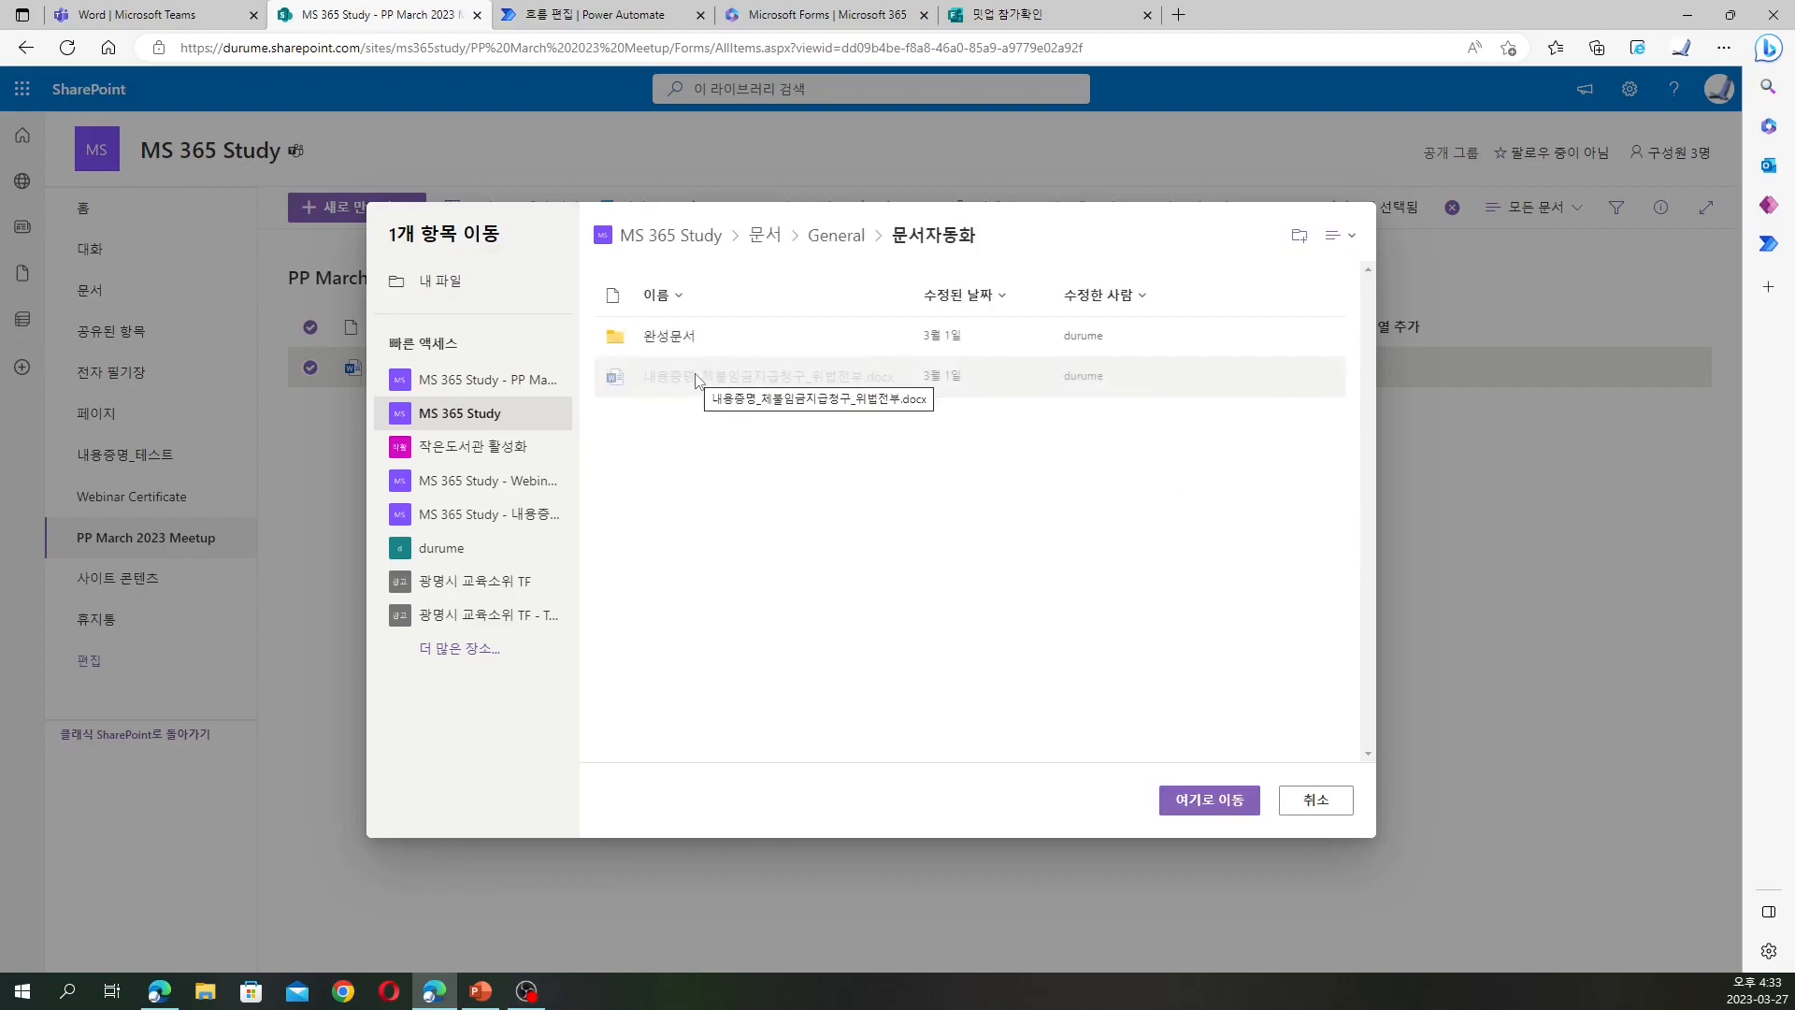
{"action": "left_click", "coordinate": [1209, 801]}
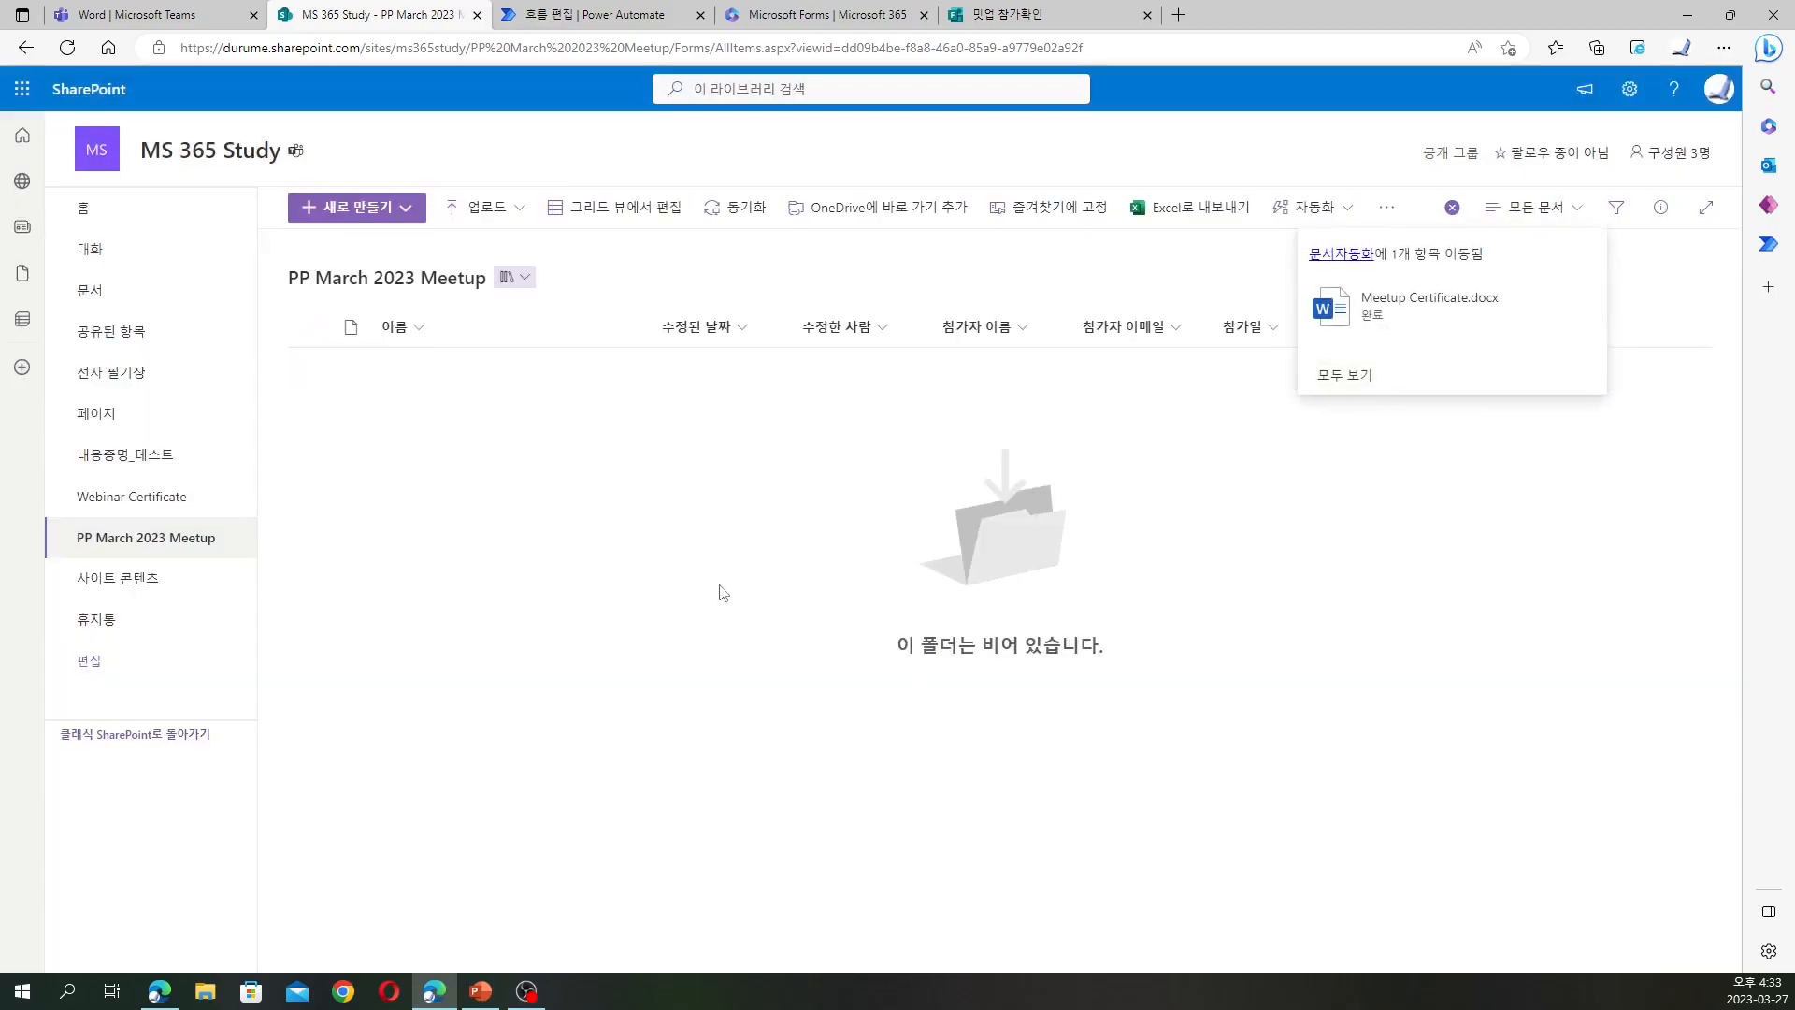
{"action": "left_click", "coordinate": [1360, 256]}
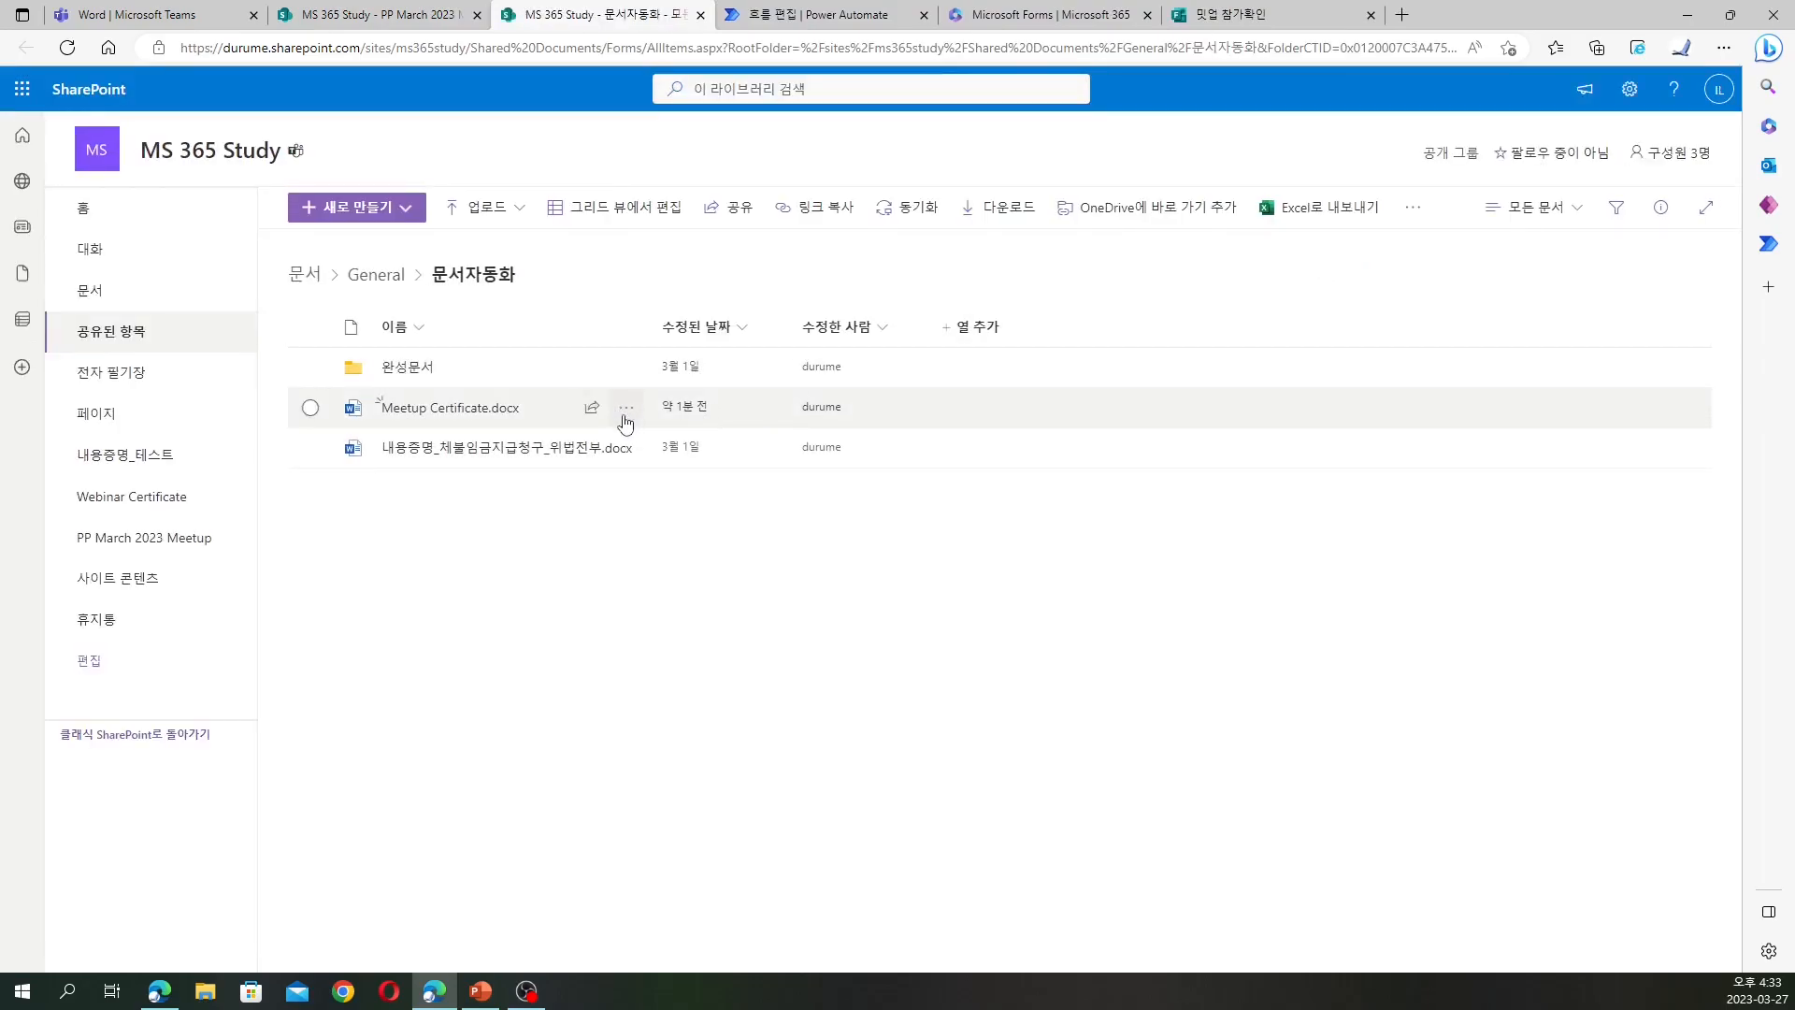
{"action": "mouse_move", "coordinate": [458, 416]}
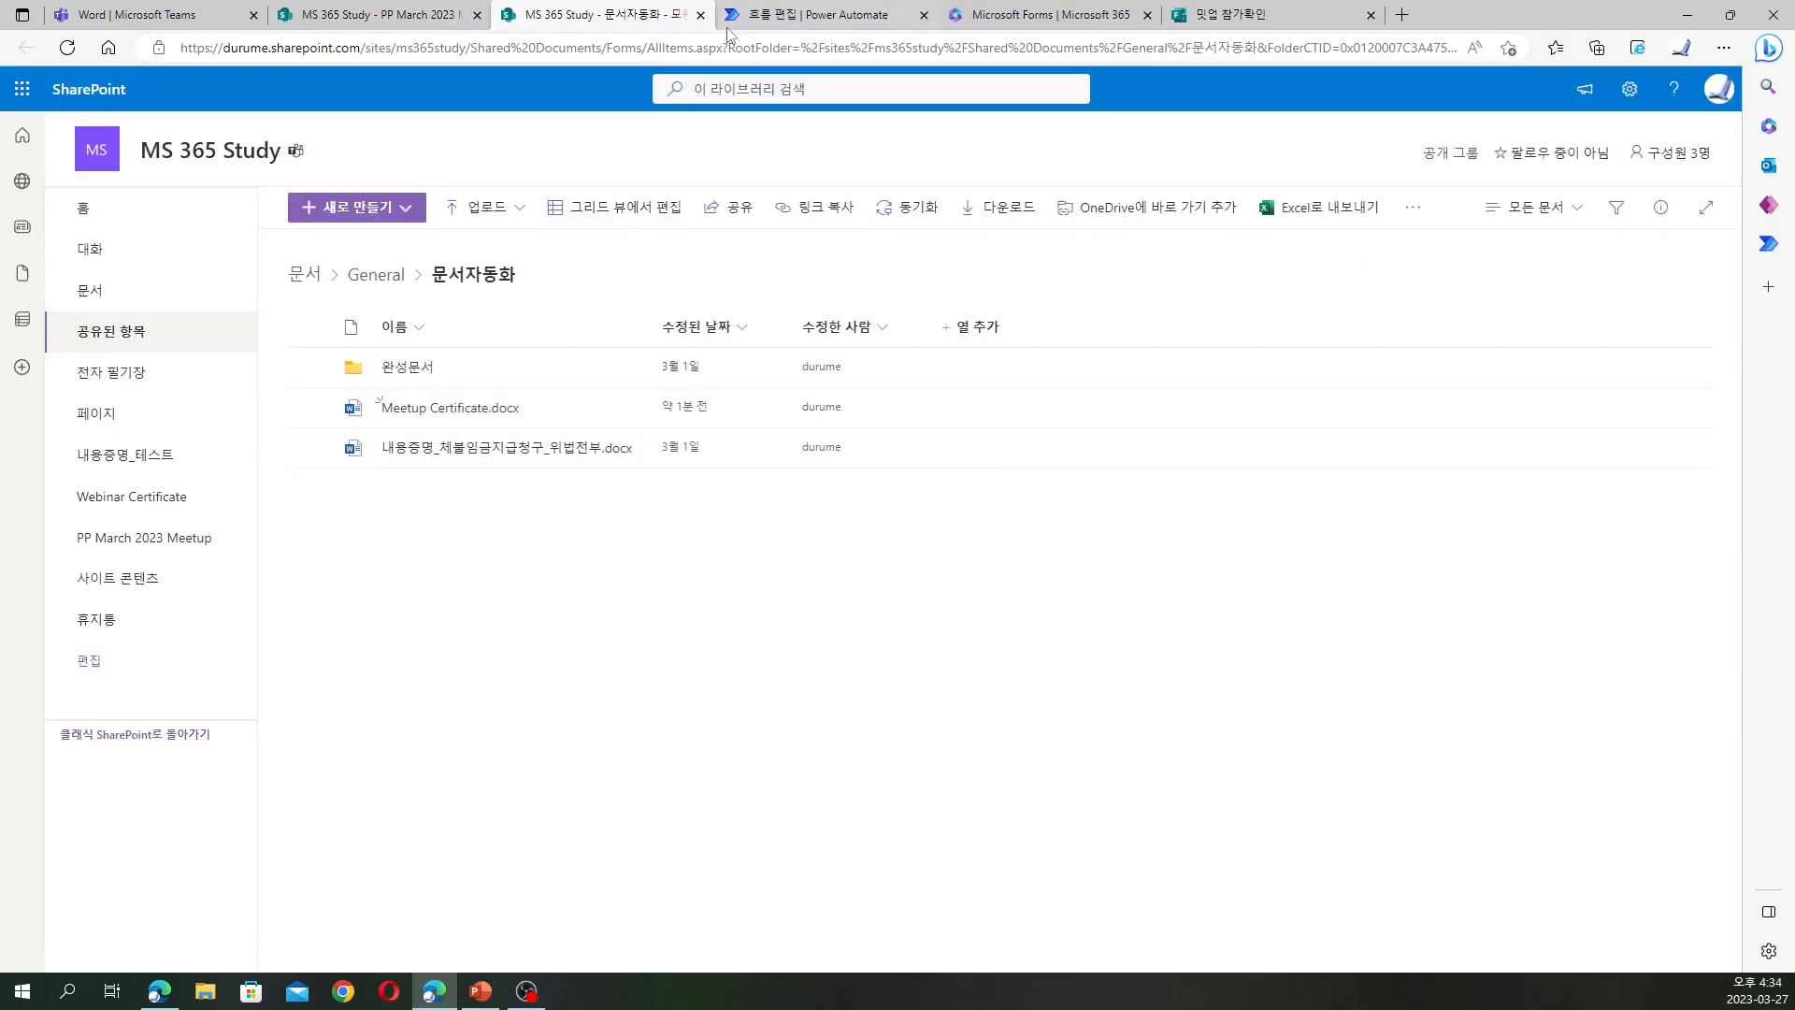
{"action": "left_click", "coordinate": [700, 15]}
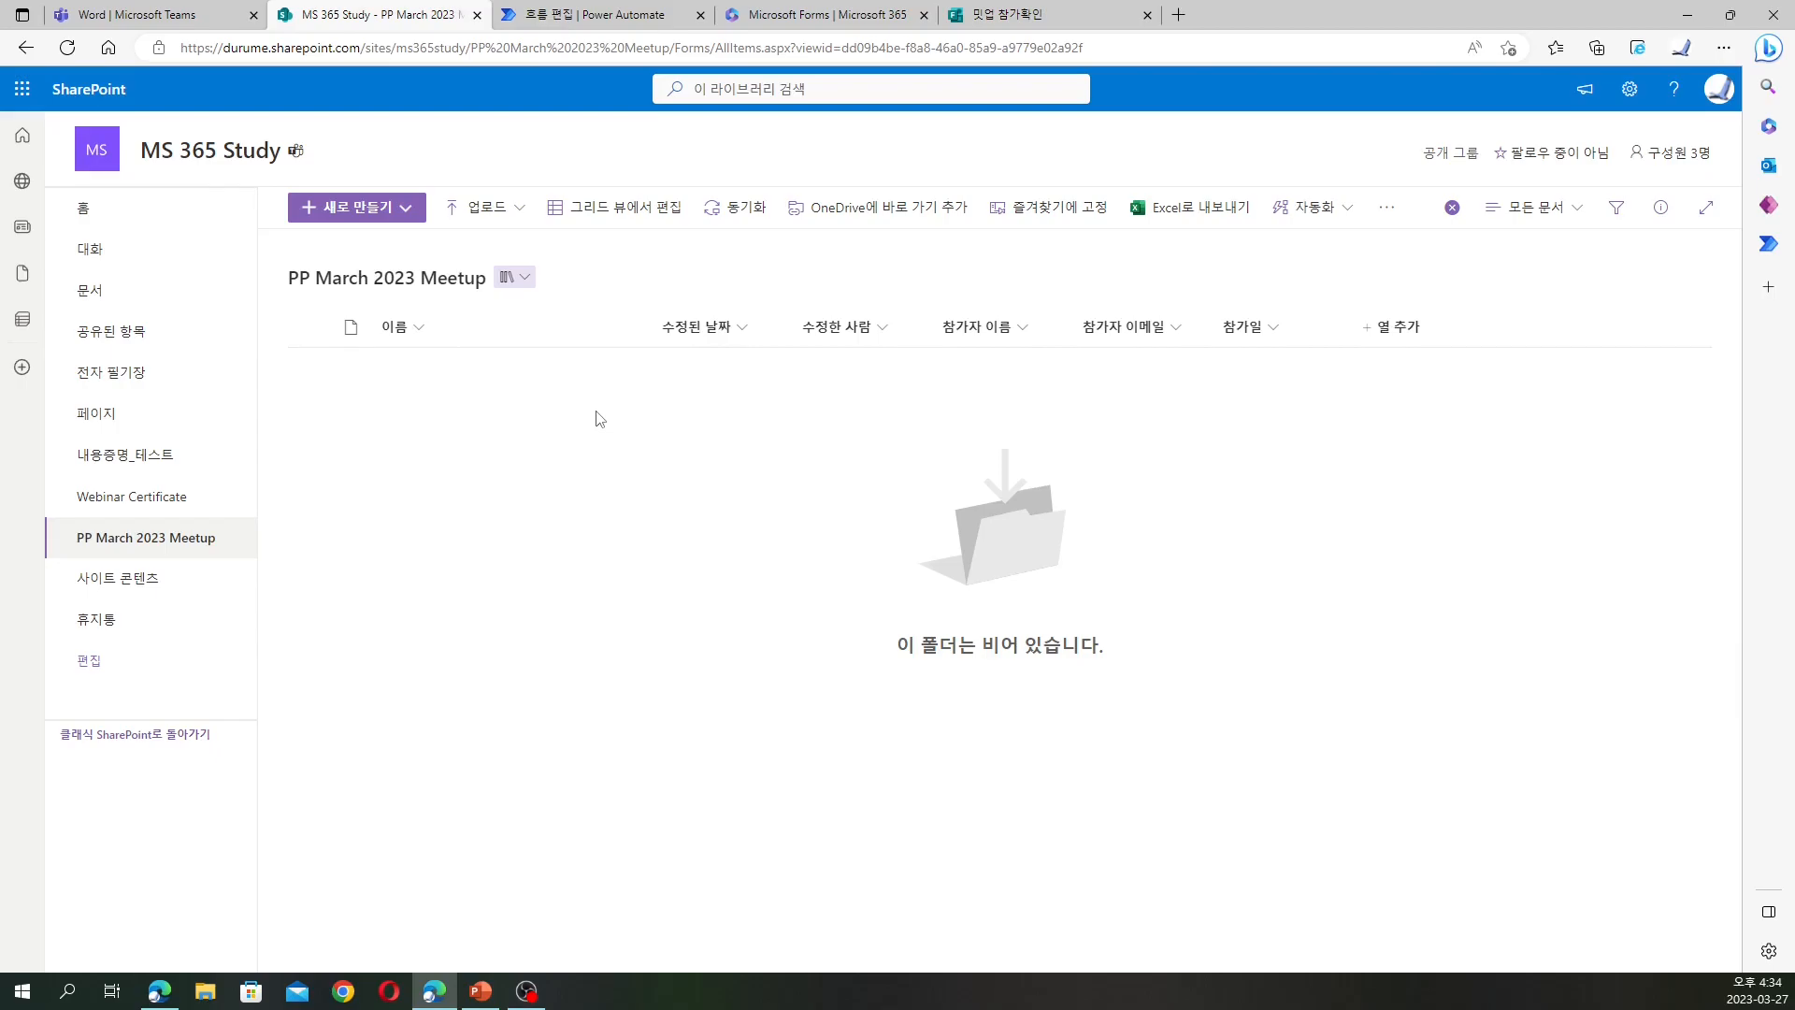
Create an automated cloud flow 'Meetup Certificate Automation Flow' triggered when a new Forms response is submitted
{"action": "left_click", "coordinate": [625, 15]}
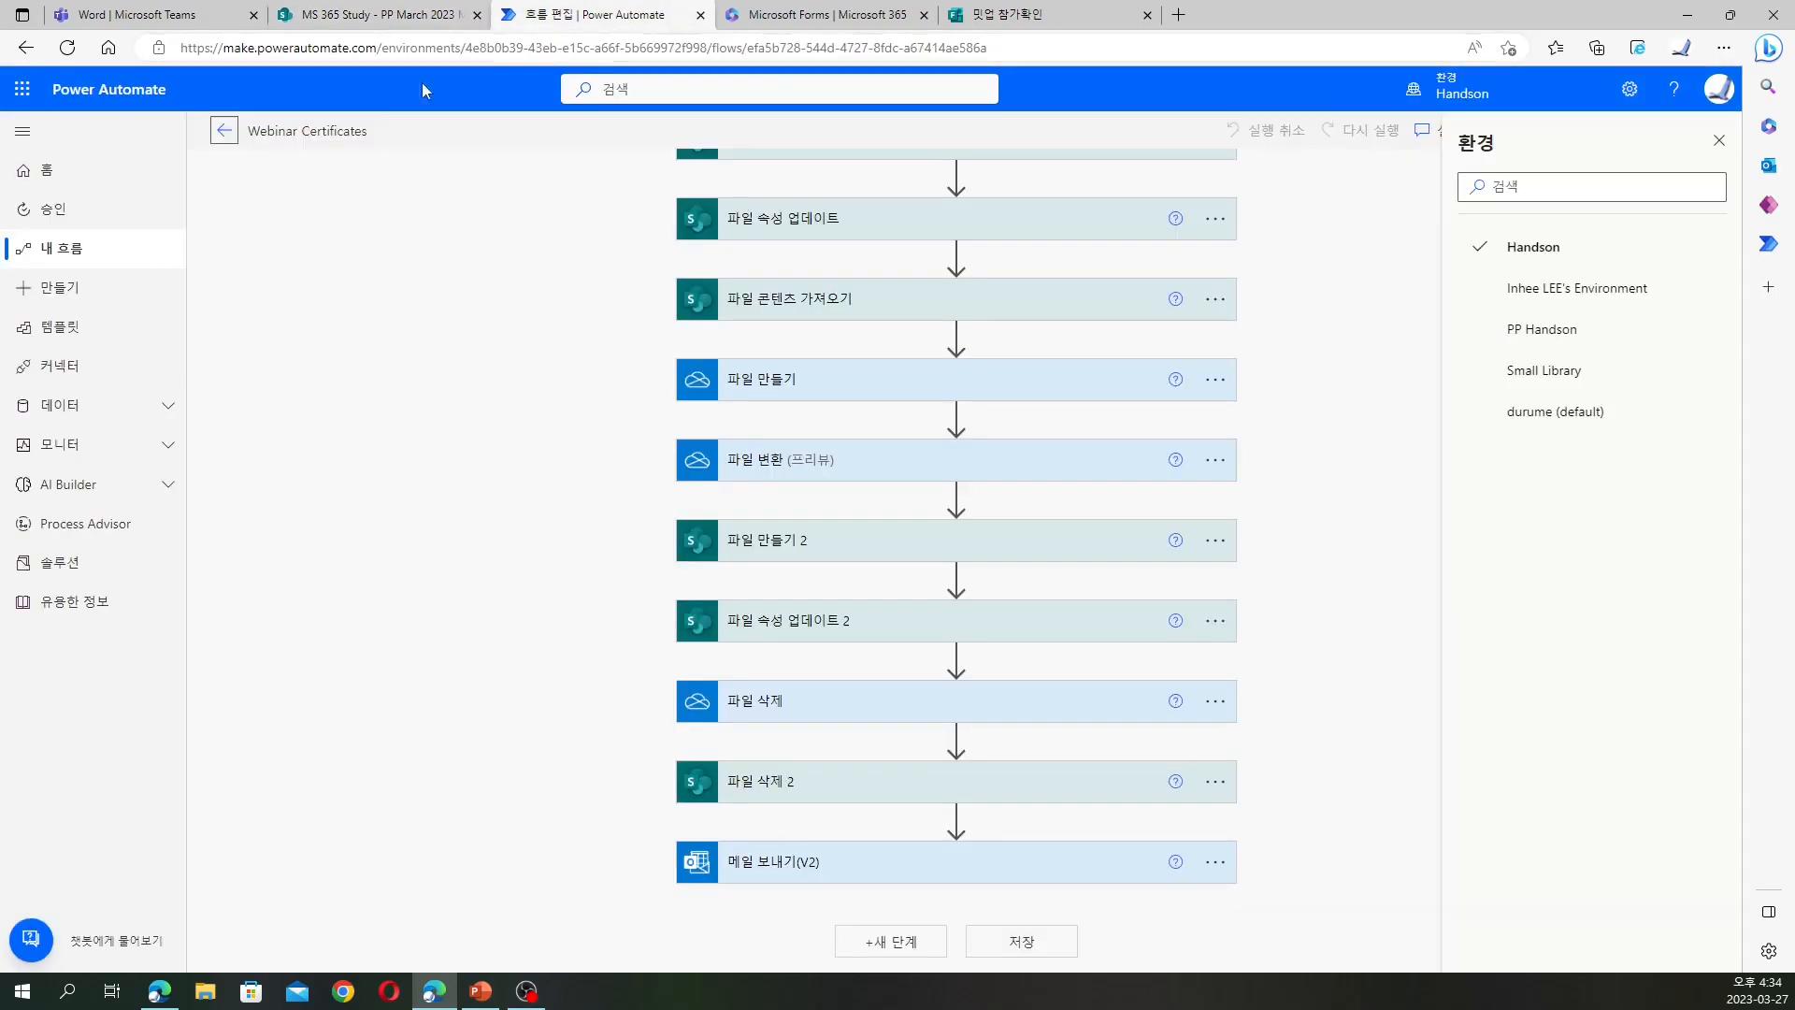
{"action": "left_click", "coordinate": [67, 289]}
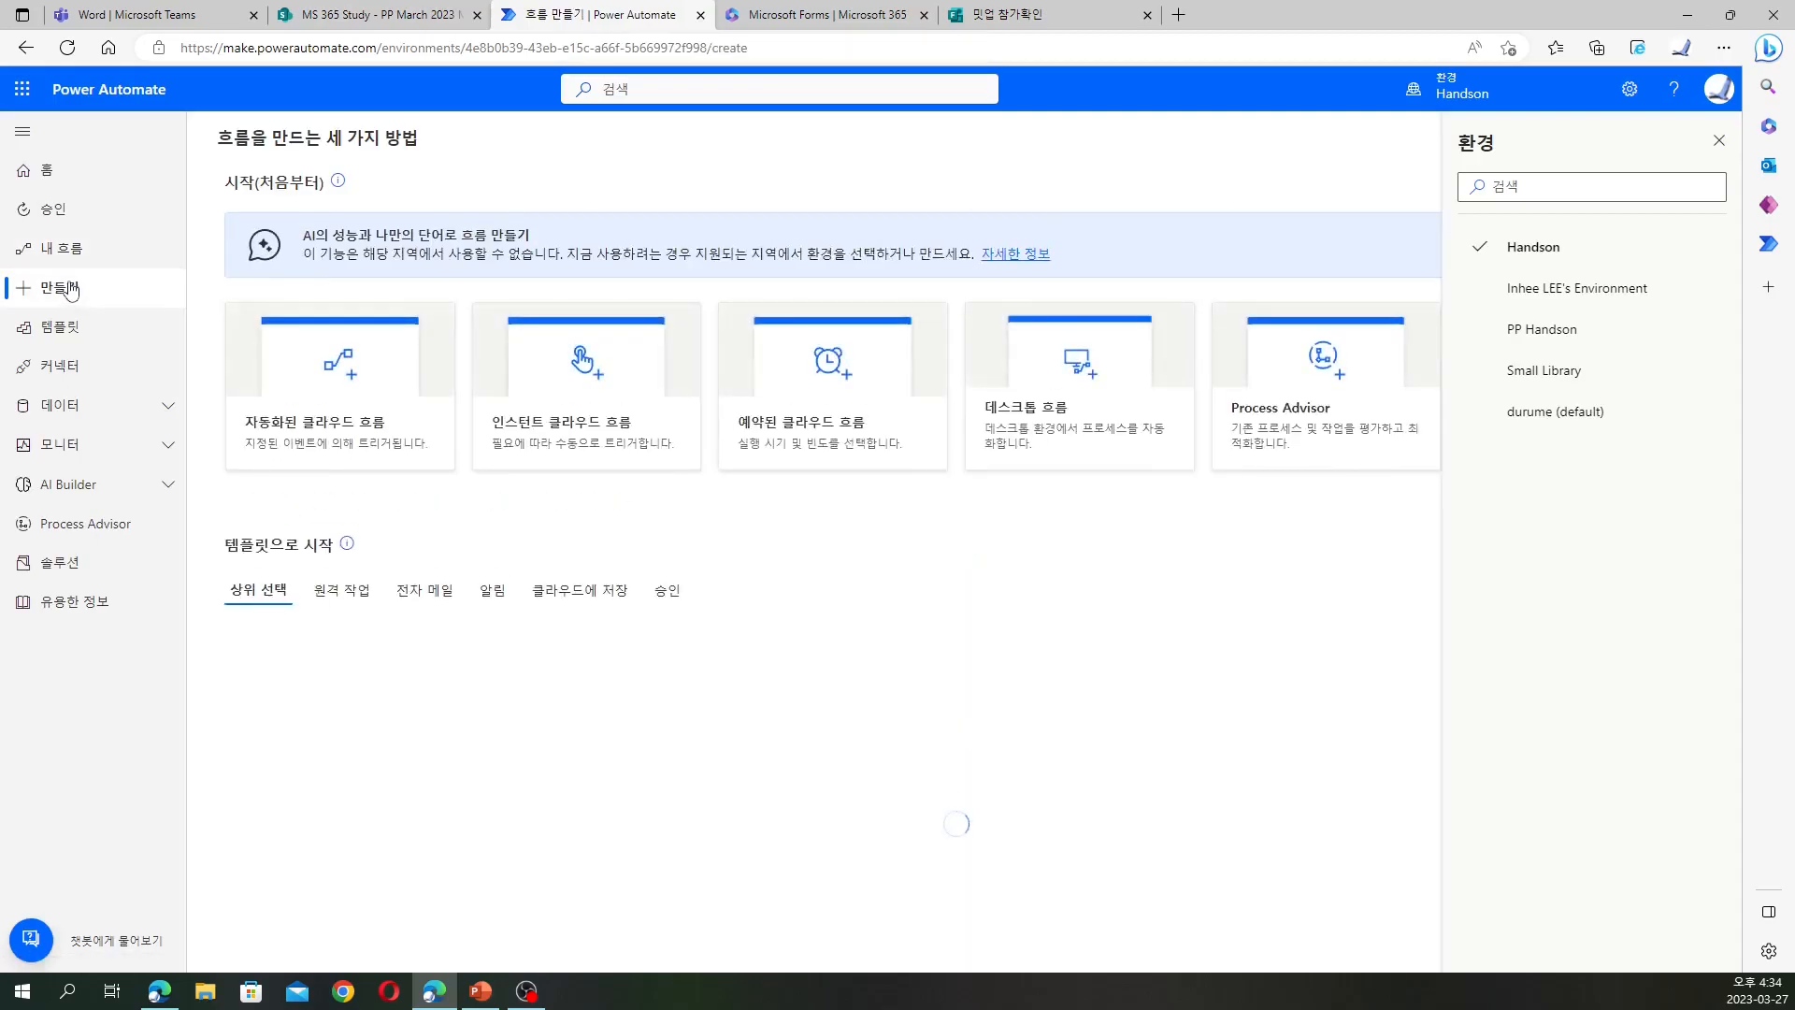
{"action": "left_click", "coordinate": [342, 384]}
{"action": "left_click", "coordinate": [1110, 348]}
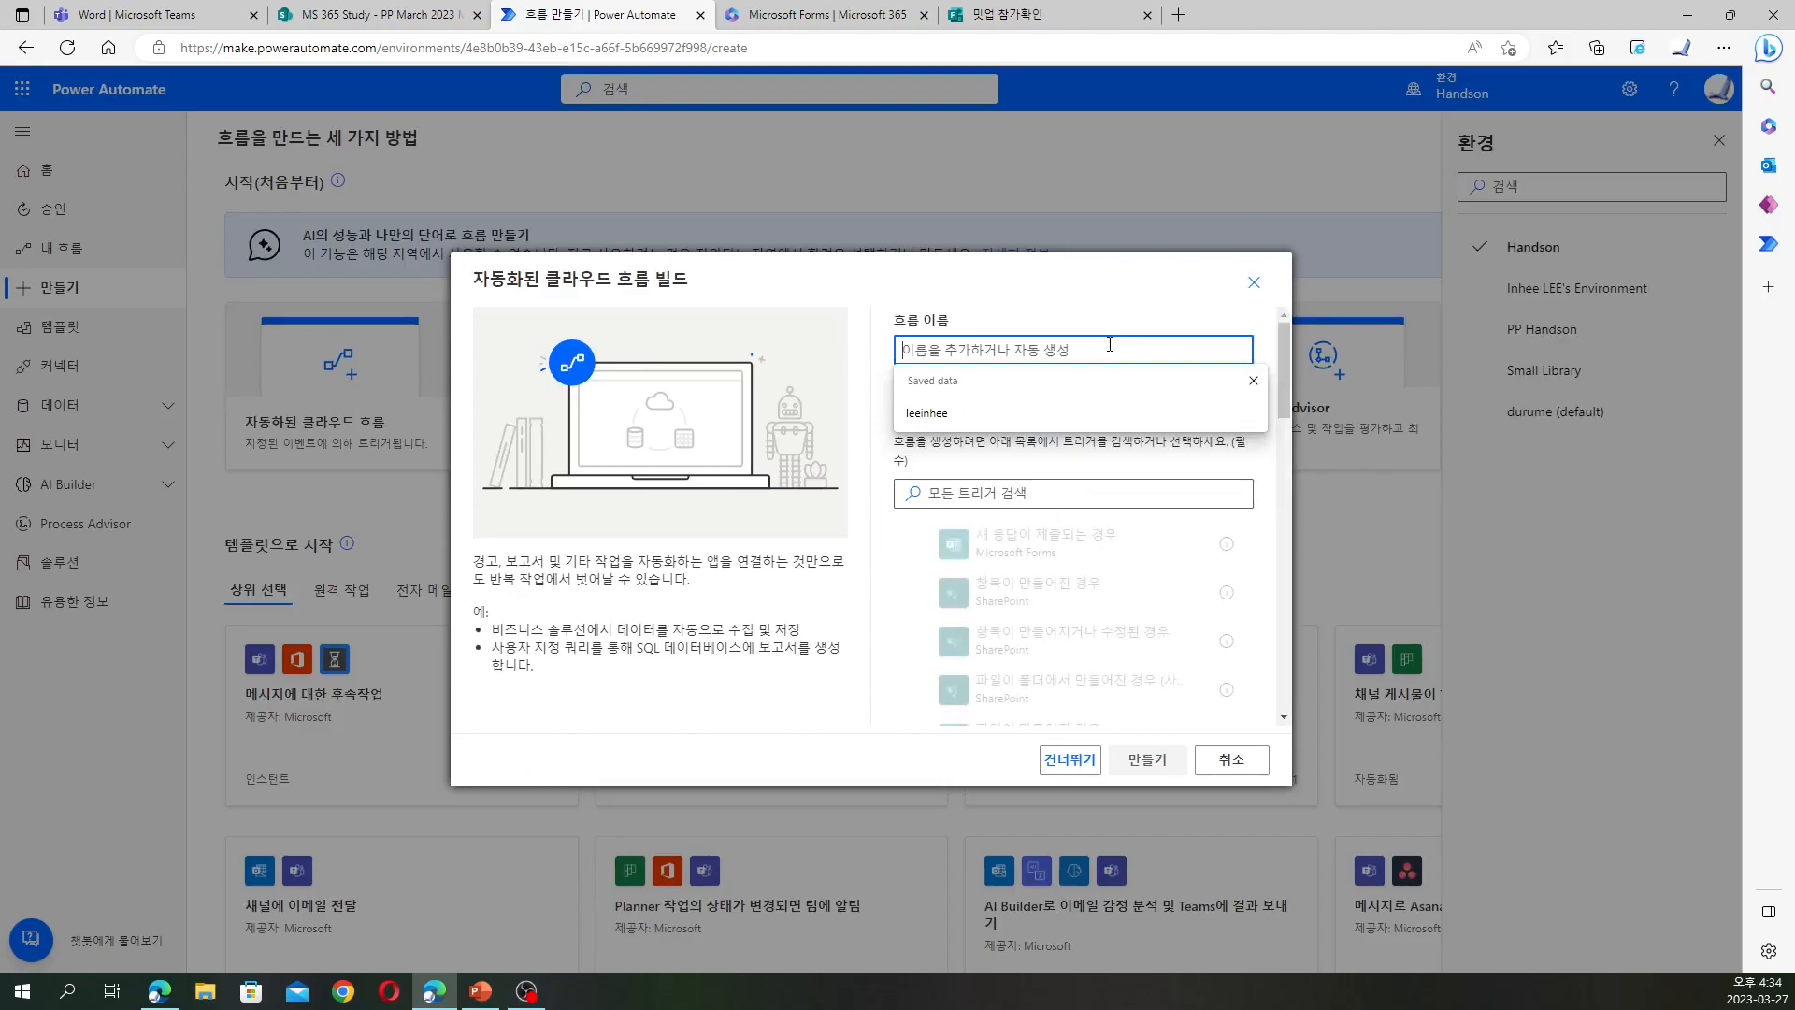
{"action": "type", "text": "Meetup Certificate Auo"}
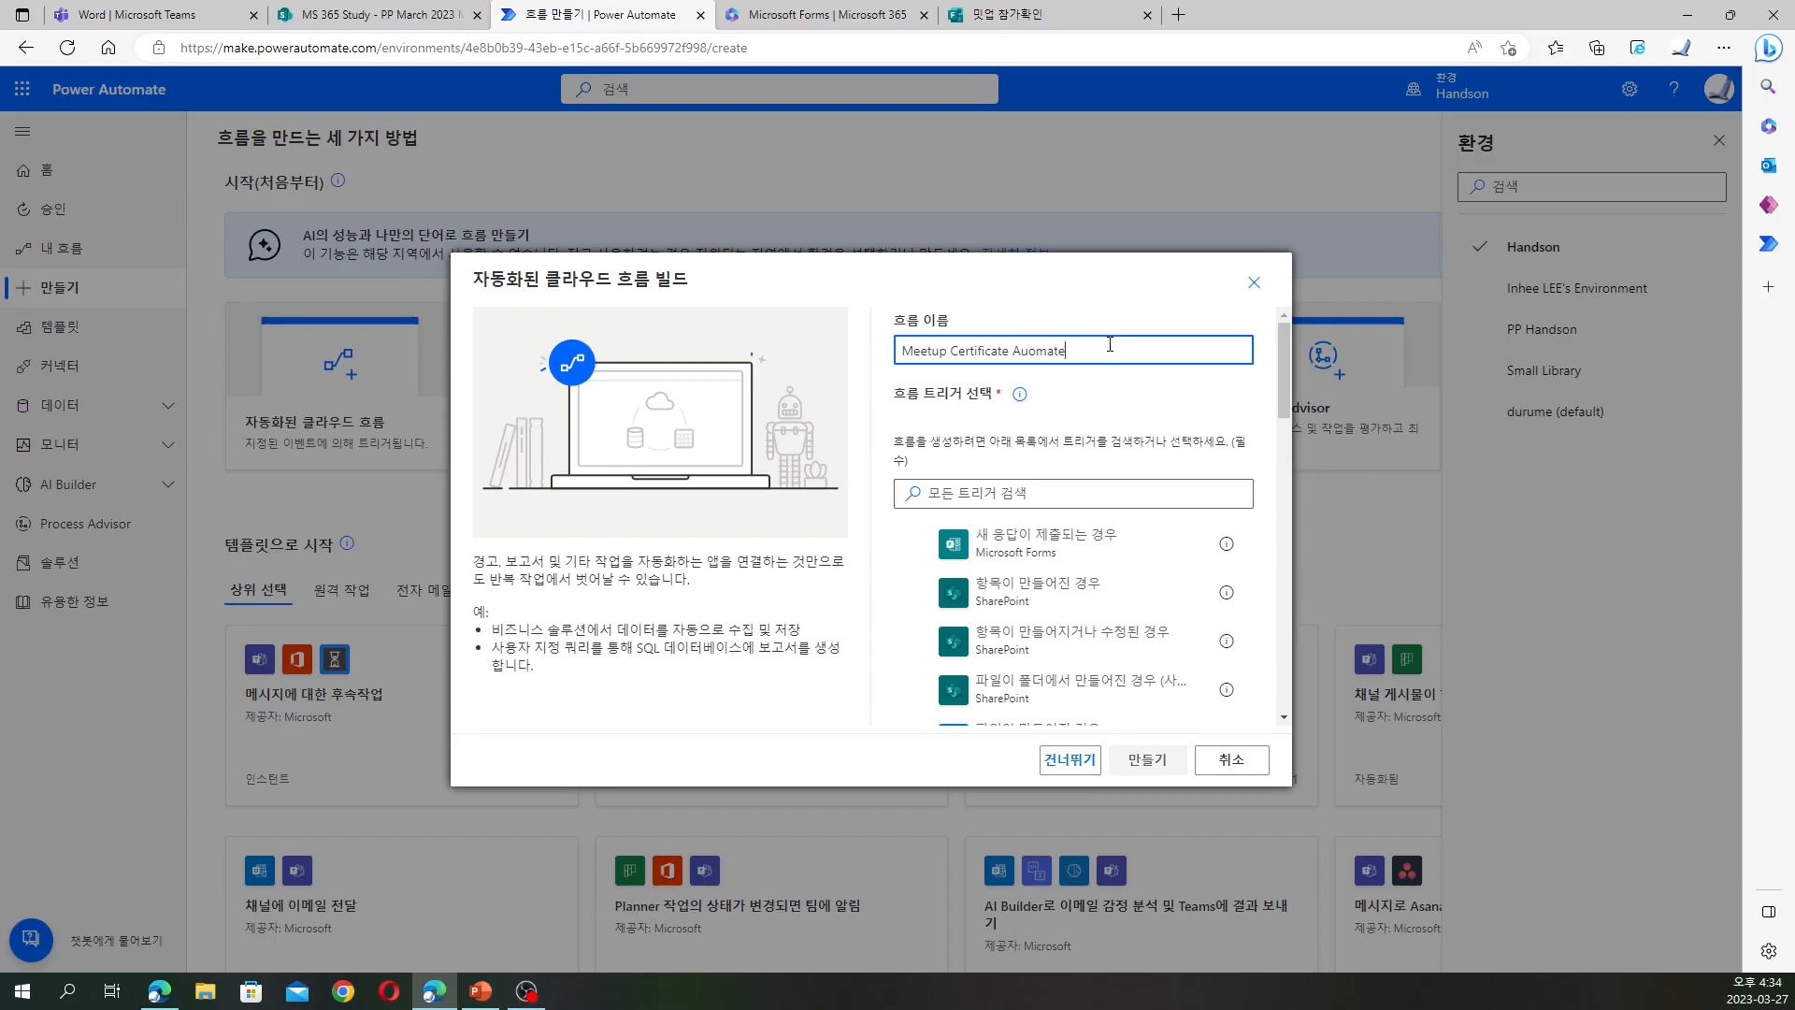
{"action": "type", "text": "mate"}
{"action": "left_click", "coordinate": [1120, 545]}
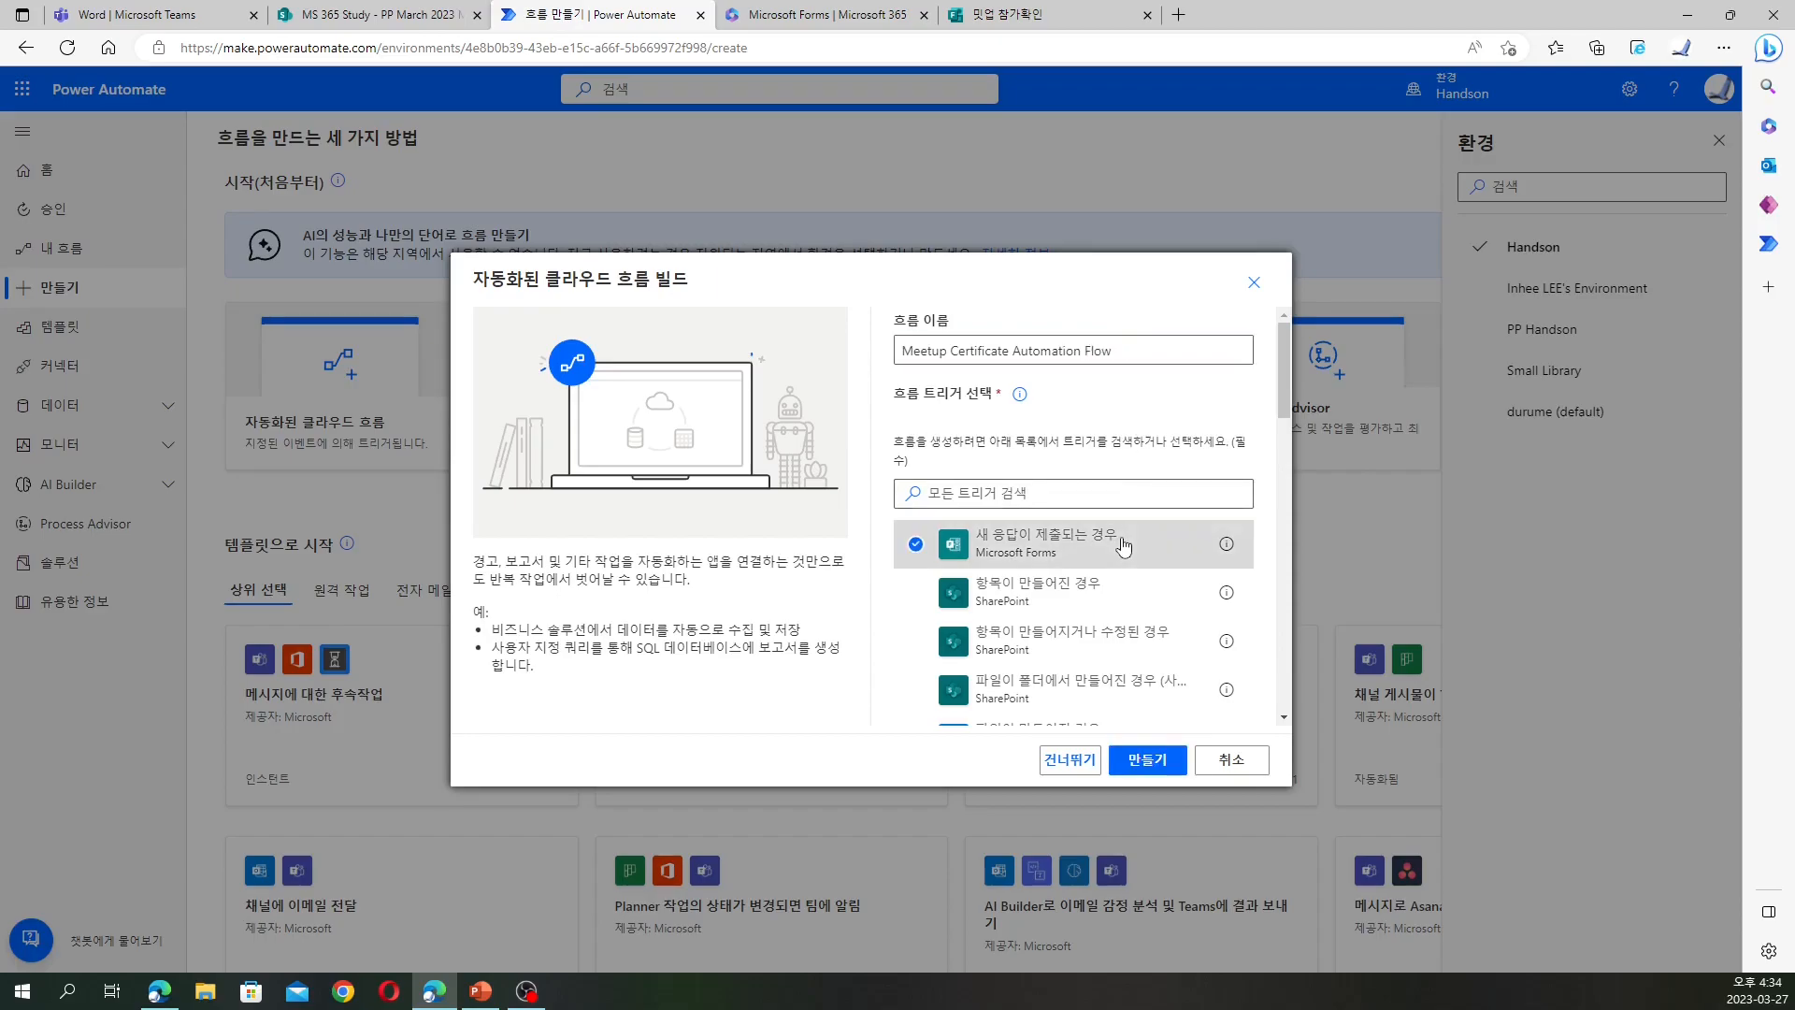
{"action": "left_click", "coordinate": [1163, 768]}
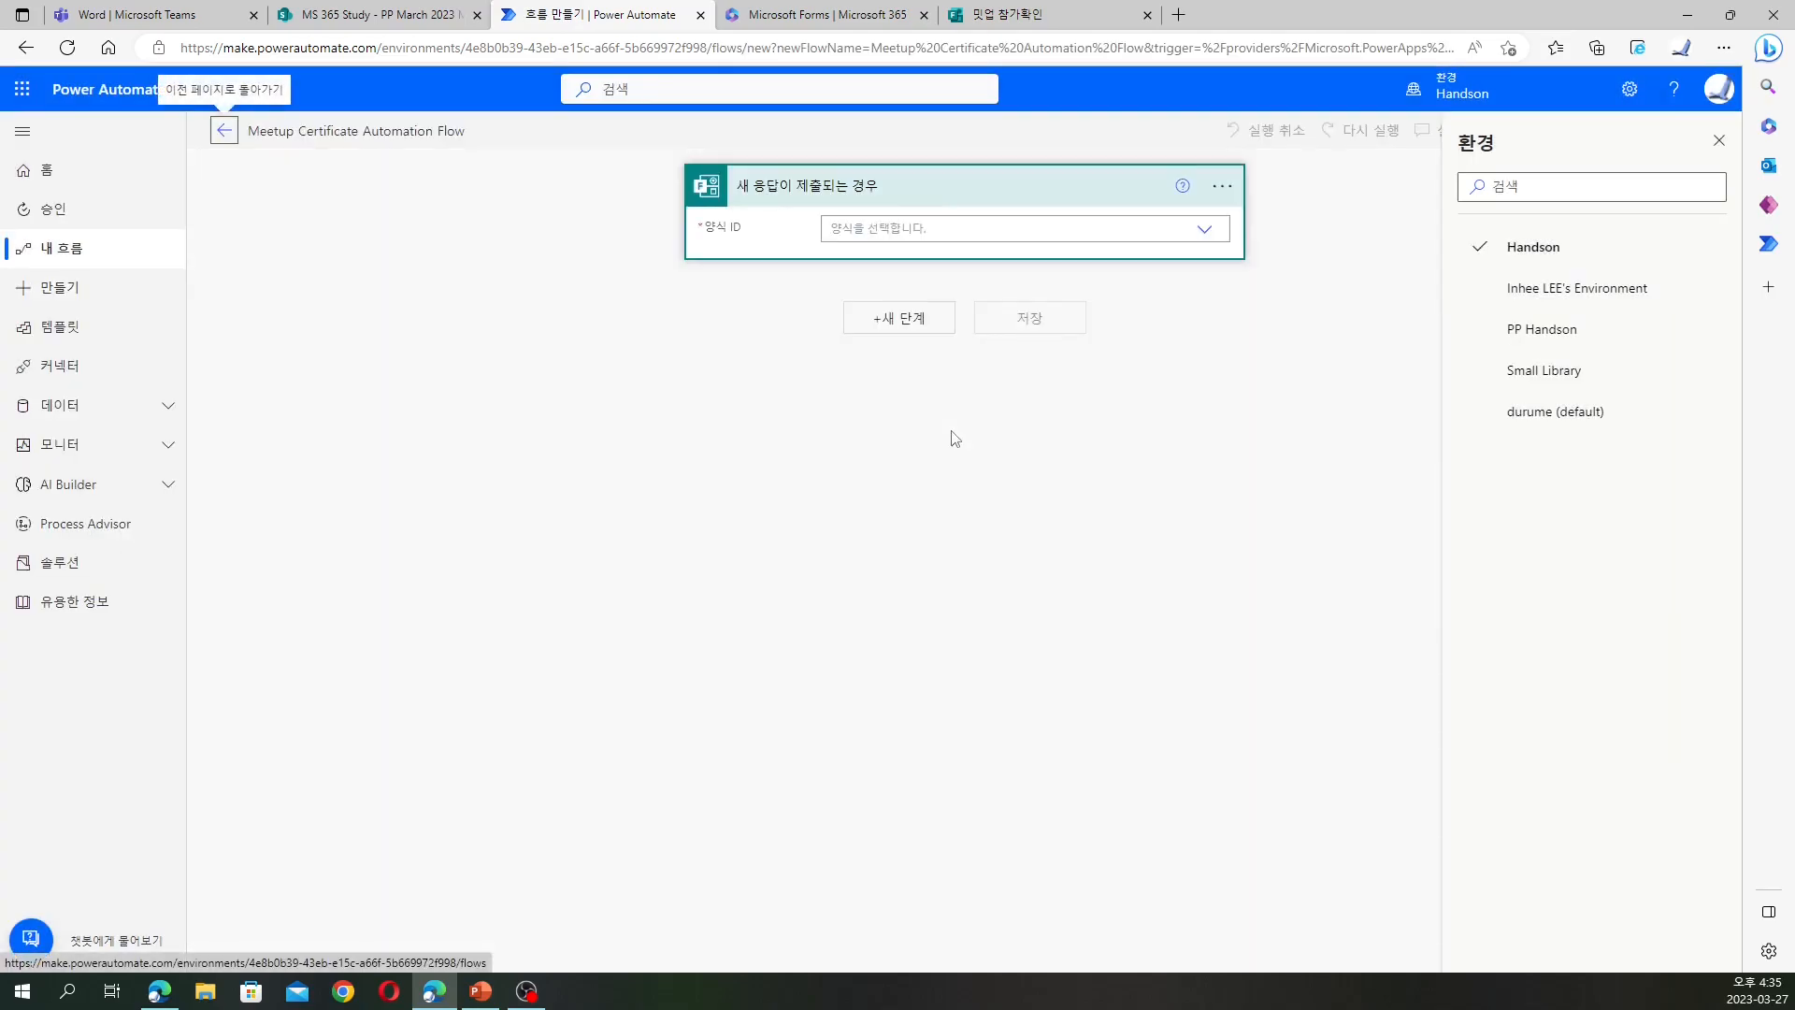
Set the trigger's form to 밋업 참가확인 and open that form
{"action": "left_click", "coordinate": [1052, 225]}
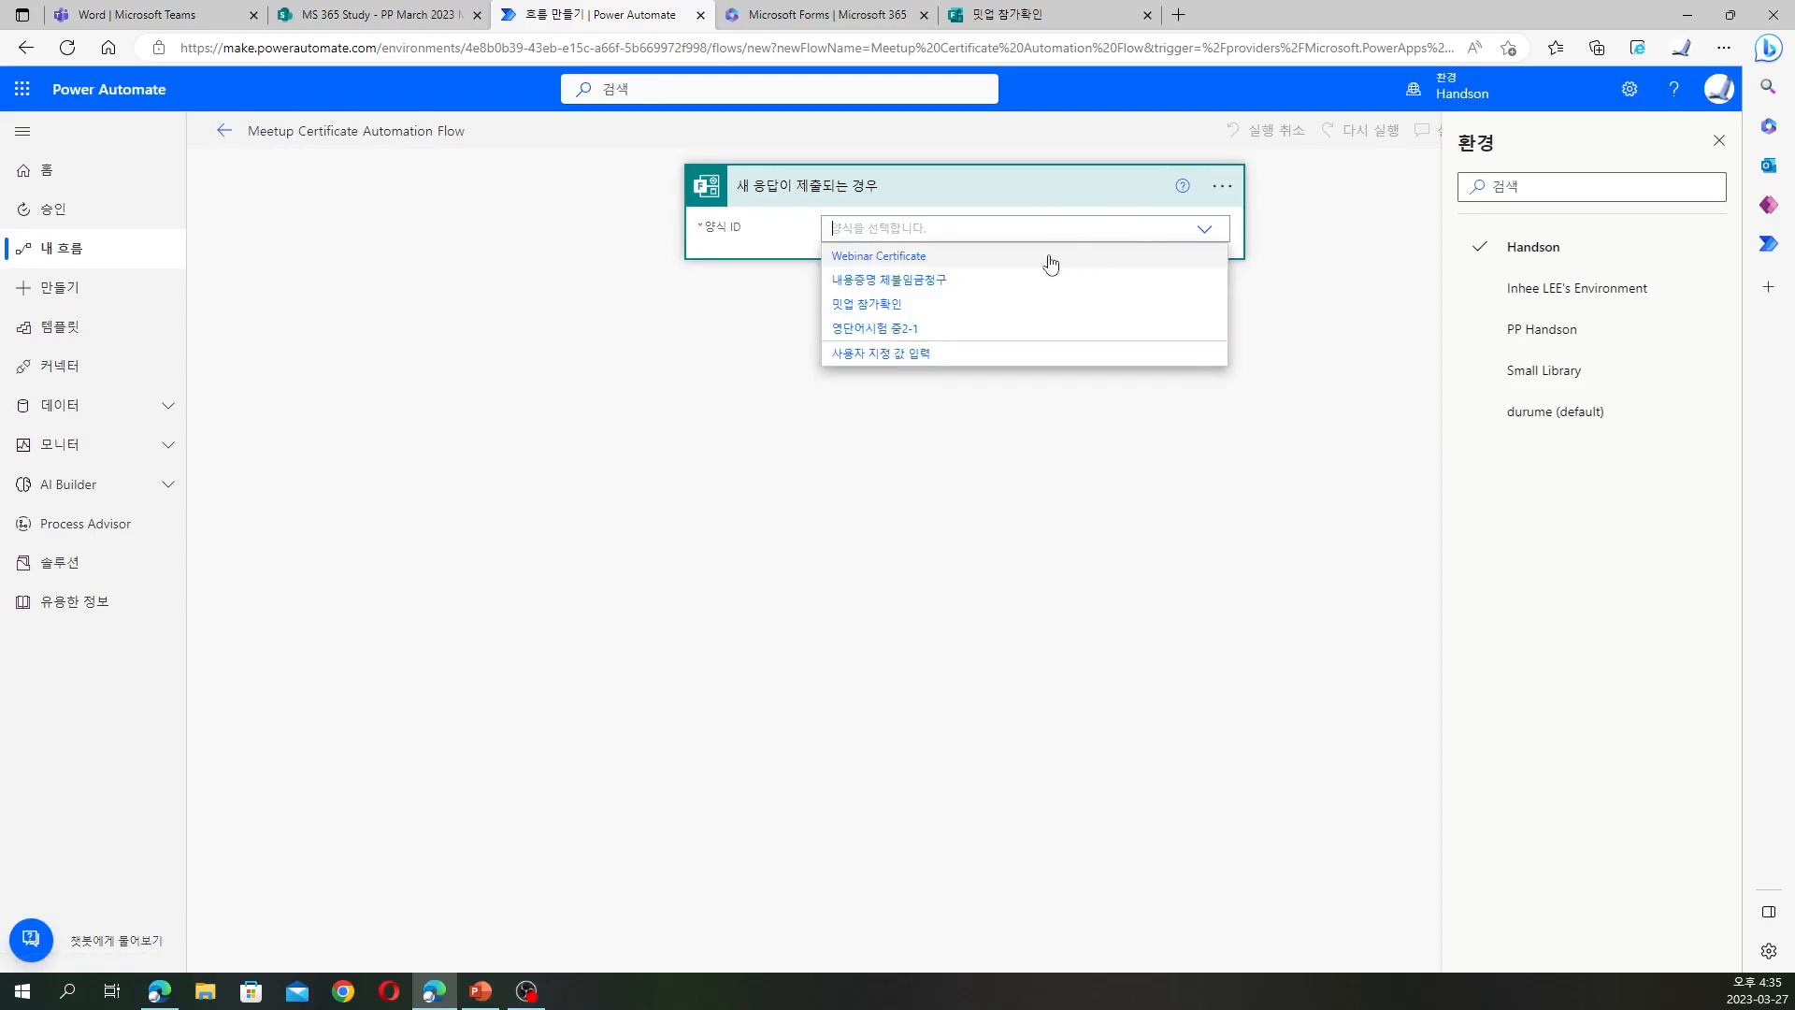
{"action": "left_click", "coordinate": [885, 306]}
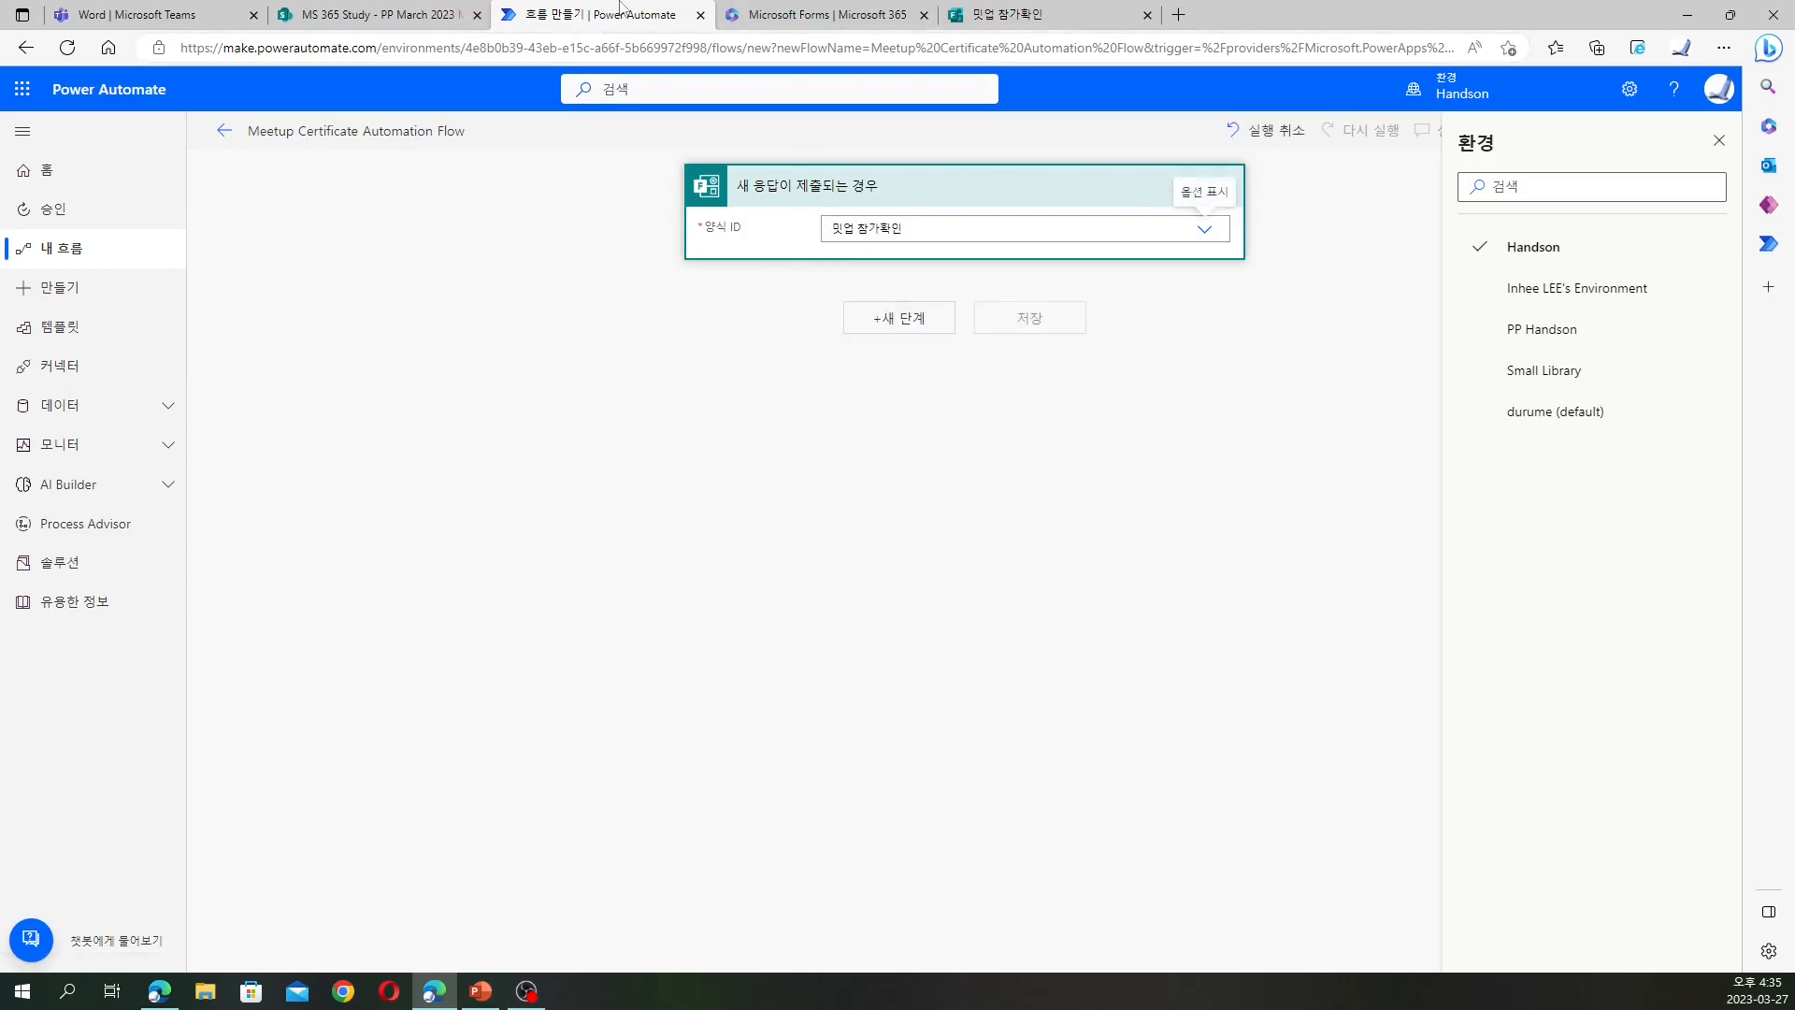
{"action": "left_click", "coordinate": [992, 14]}
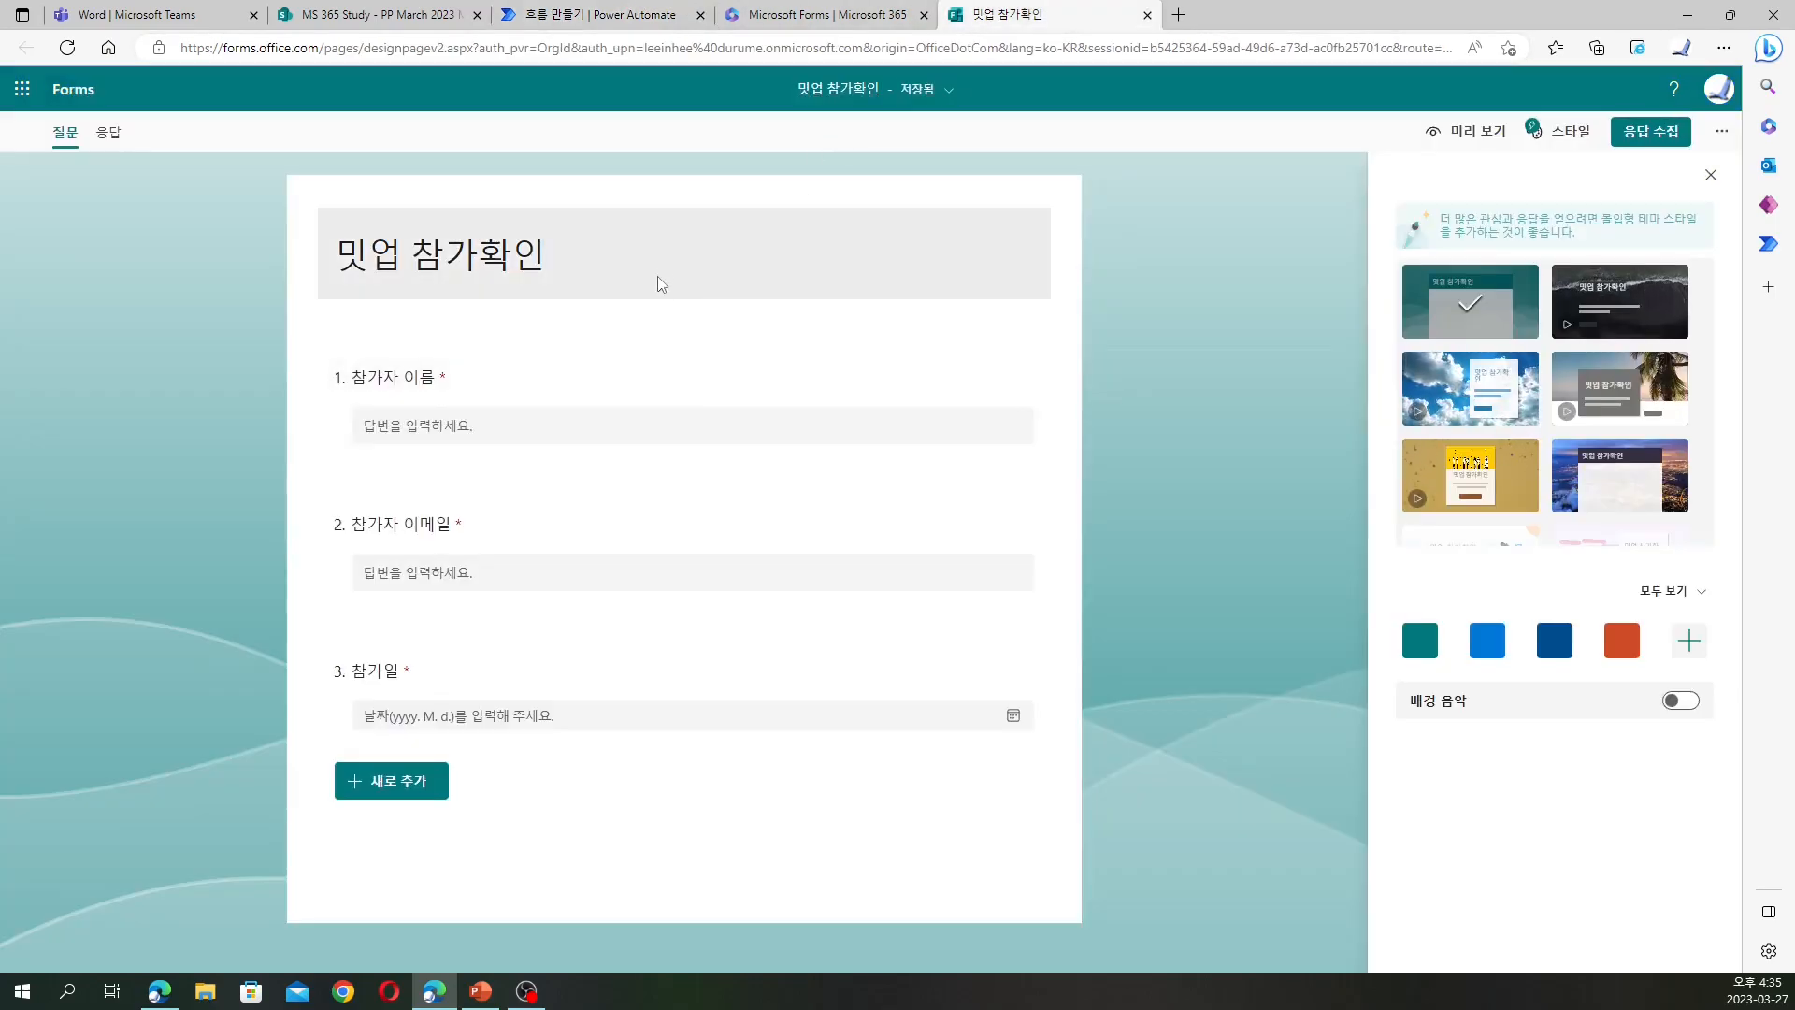
Type a '개인정보처리지침 및 활용동의서' form description, then delete it again
{"action": "left_click", "coordinate": [661, 283]}
{"action": "left_click", "coordinate": [666, 287]}
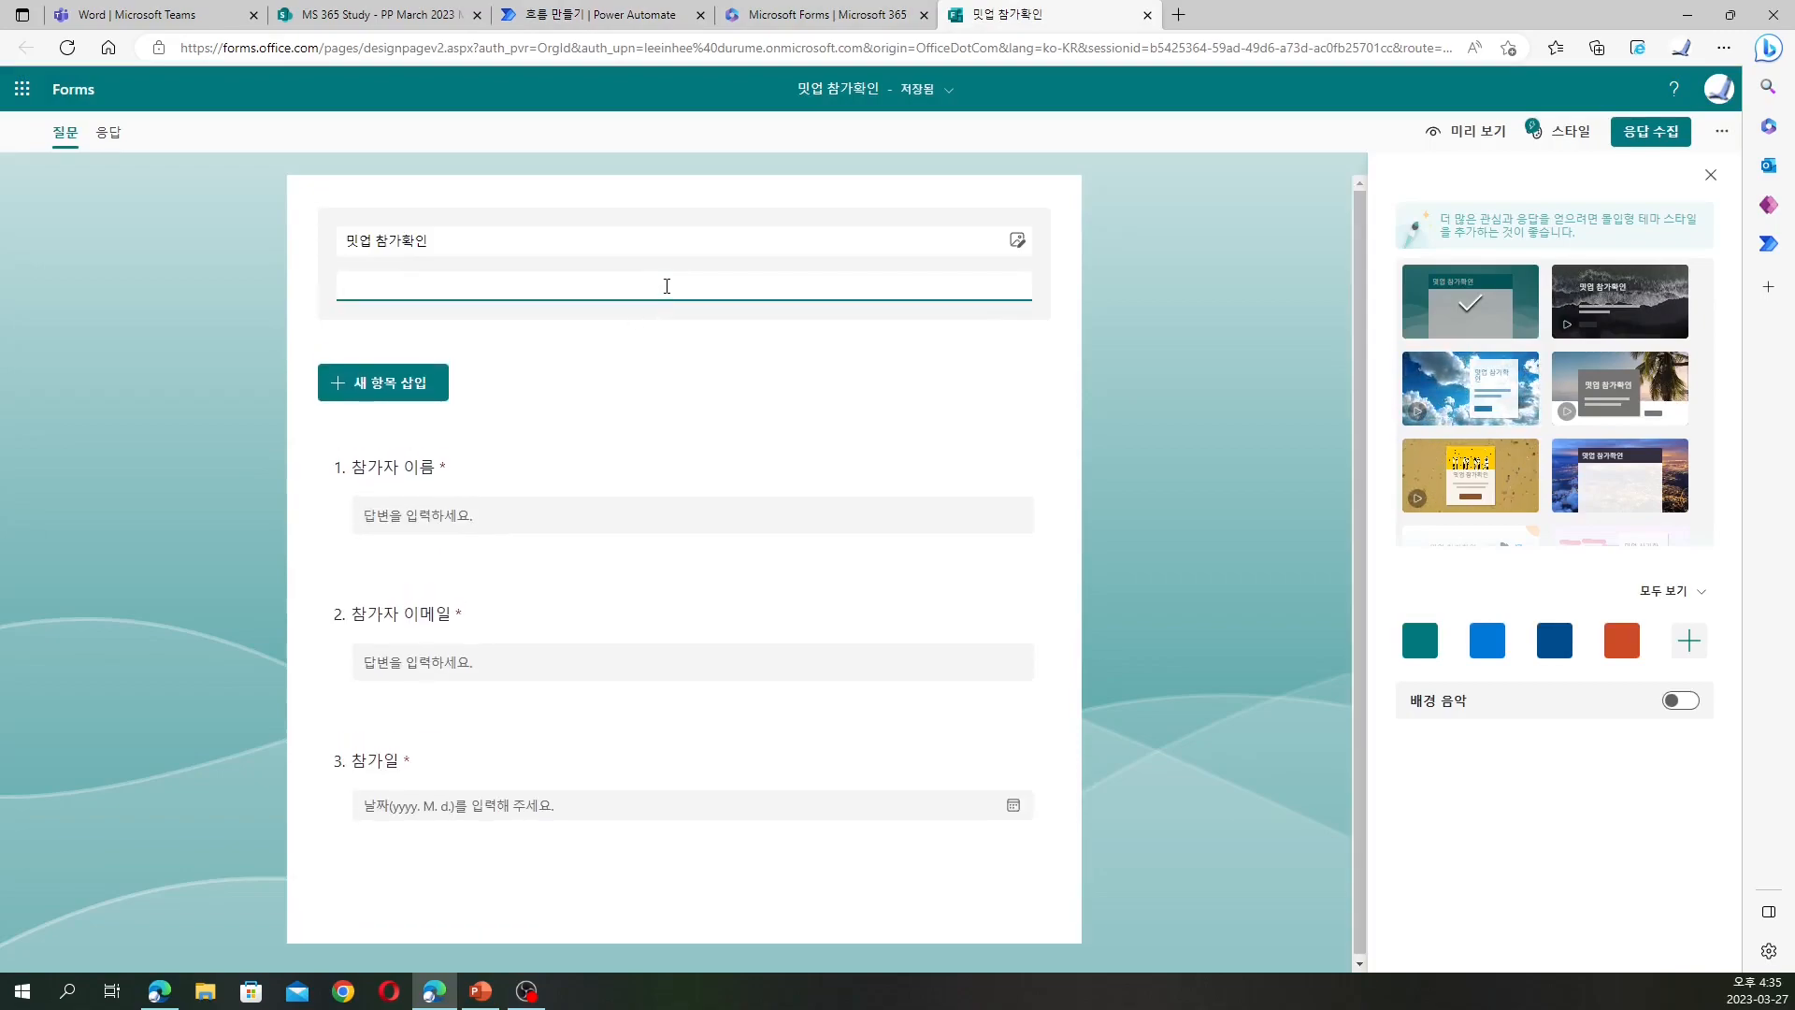
{"action": "key", "text": "BackSpace"}
{"action": "key", "text": "BackSpace"}
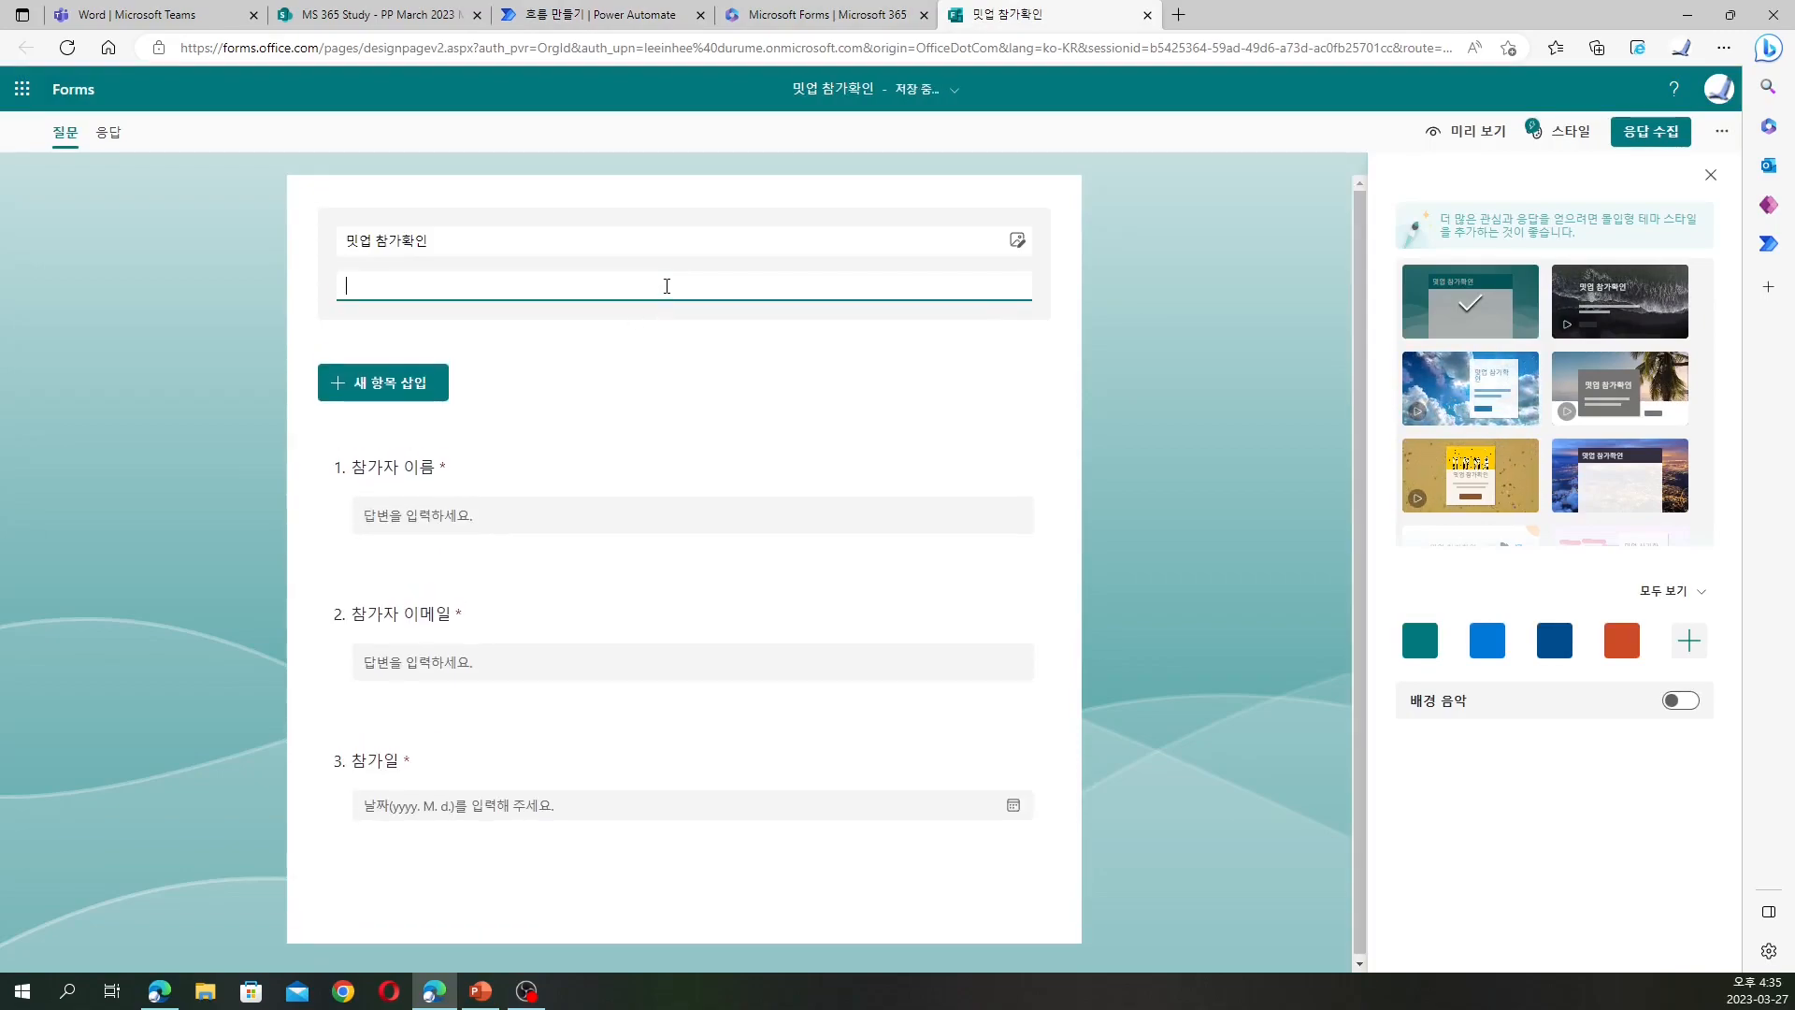
{"action": "type", "text": "개인정봊ㄹ"}
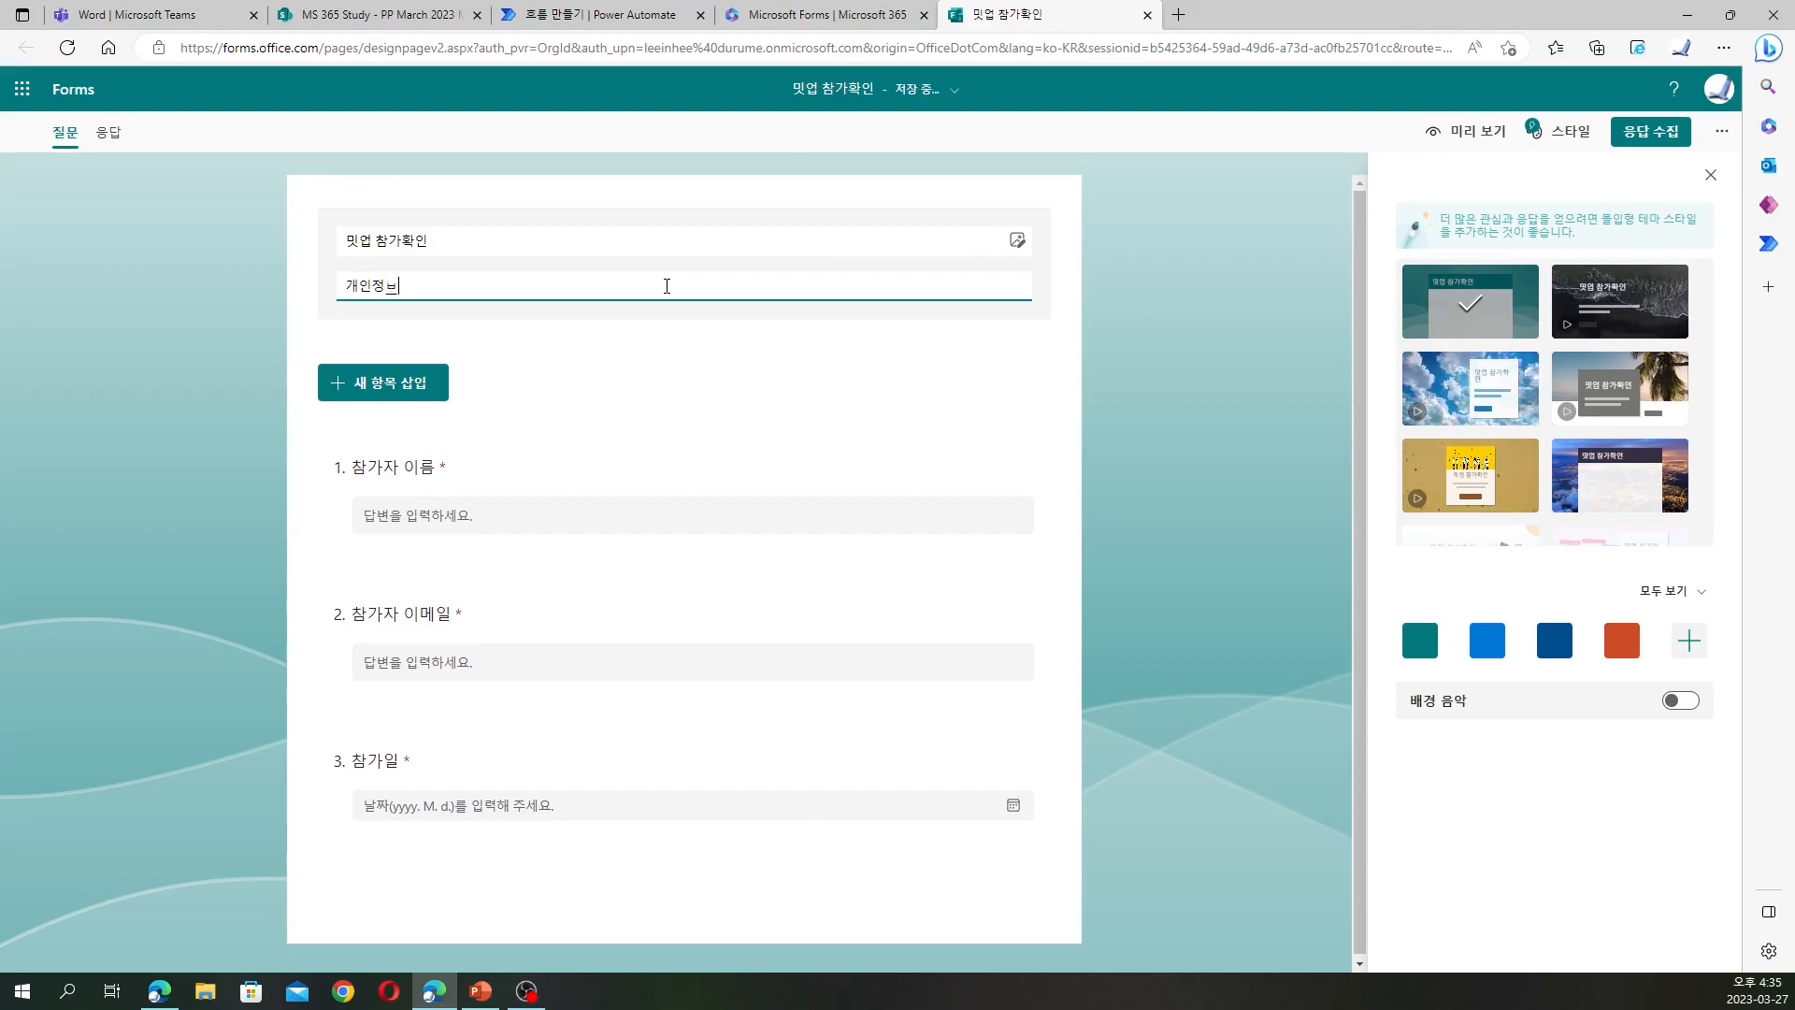
{"action": "type", "text": "처리지침 "}
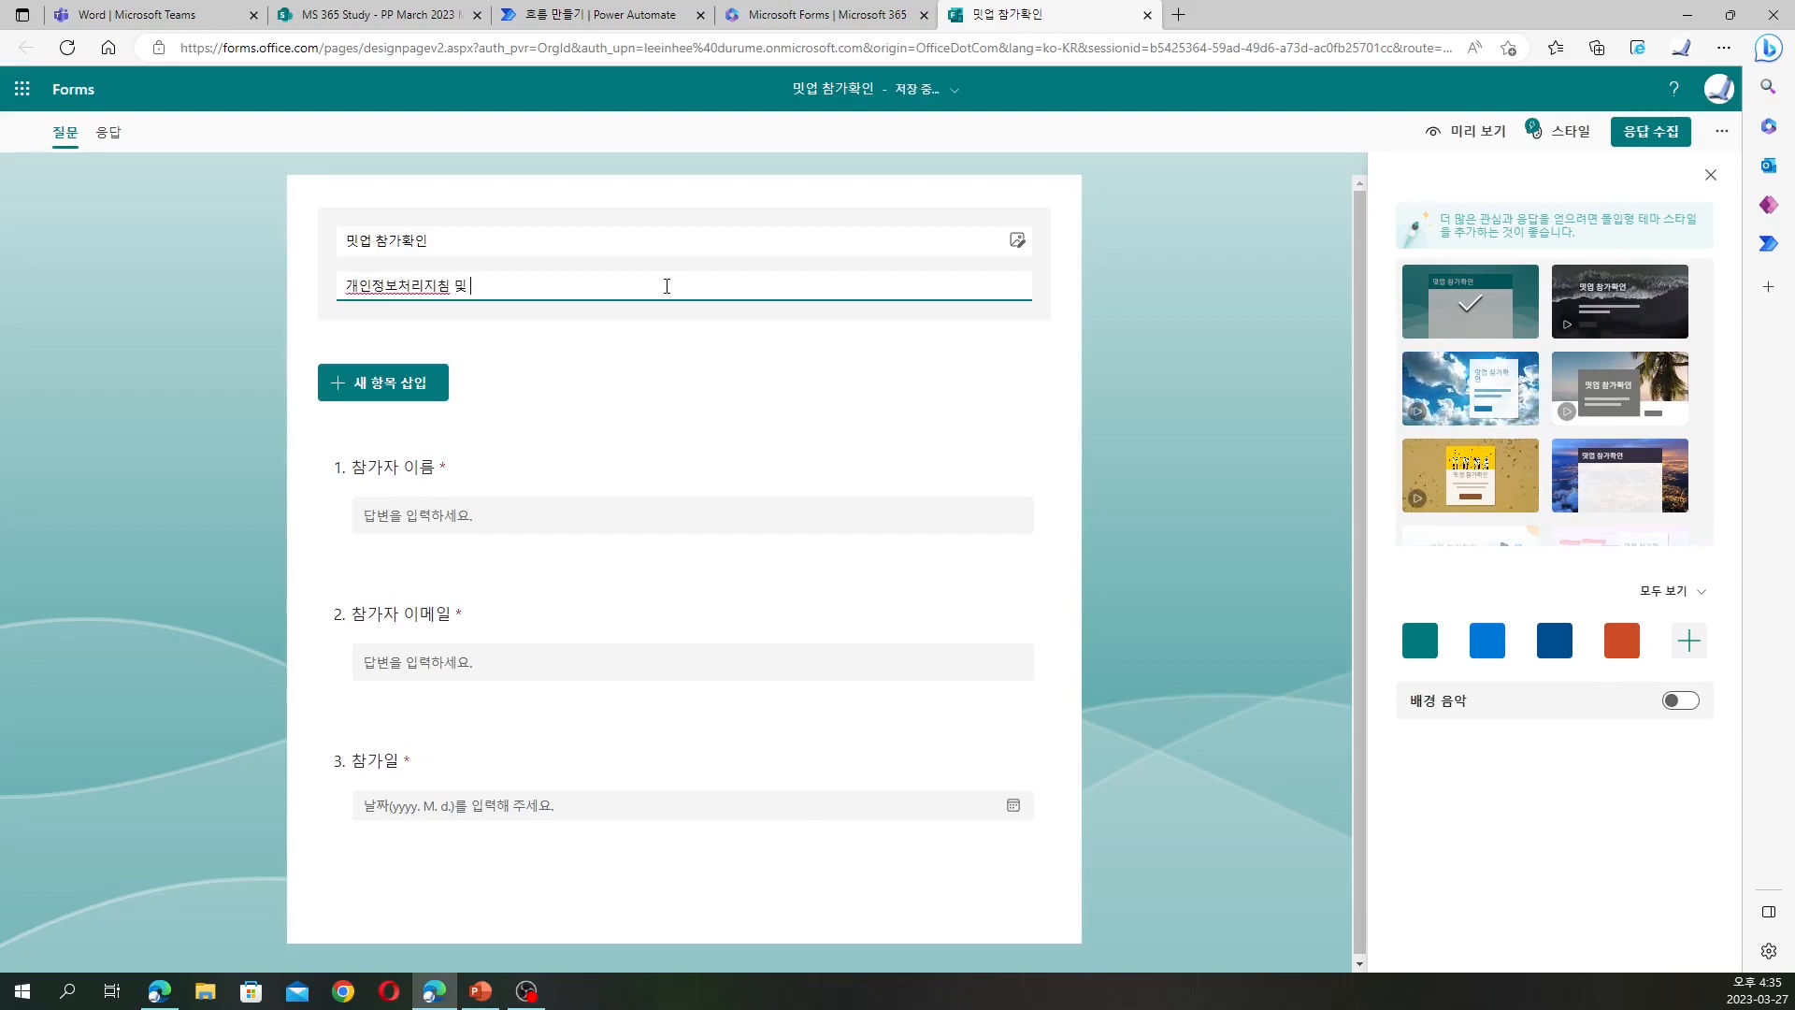
{"action": "type", "text": "및 활ㅇ용동의서"}
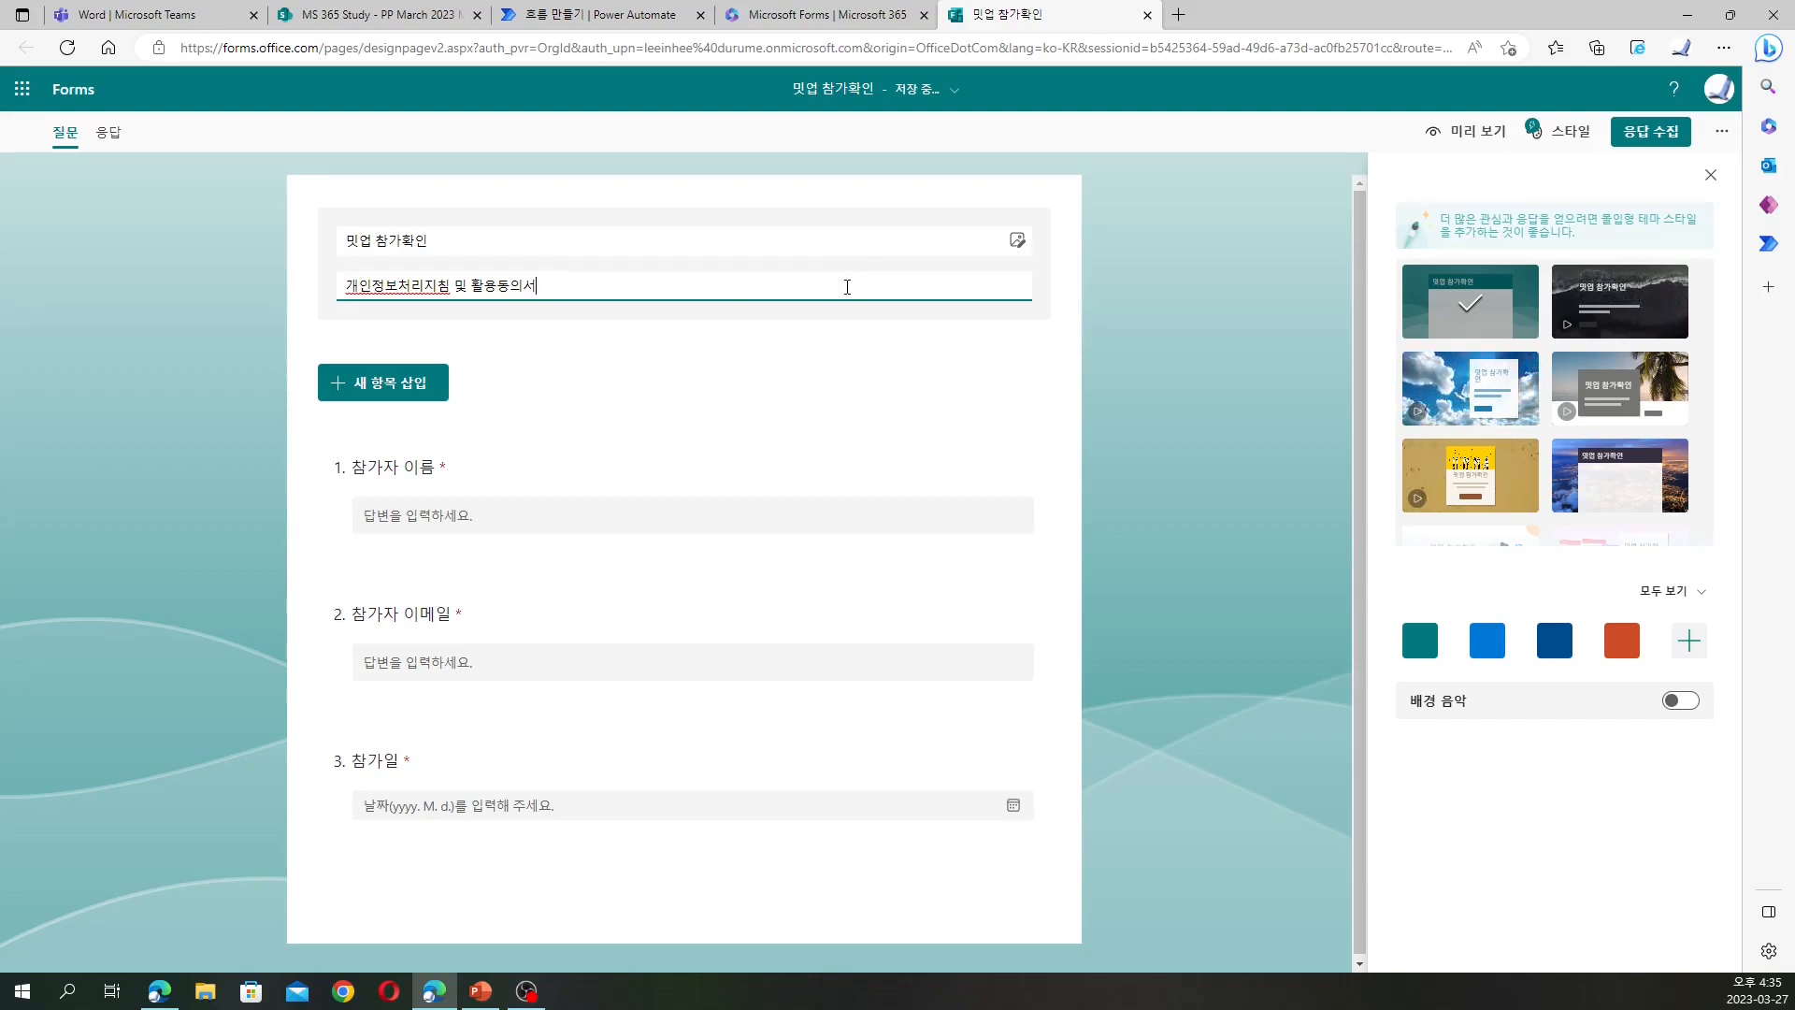
{"action": "left_click_drag", "start_coordinate": [573, 285], "coordinate": [344, 285]}
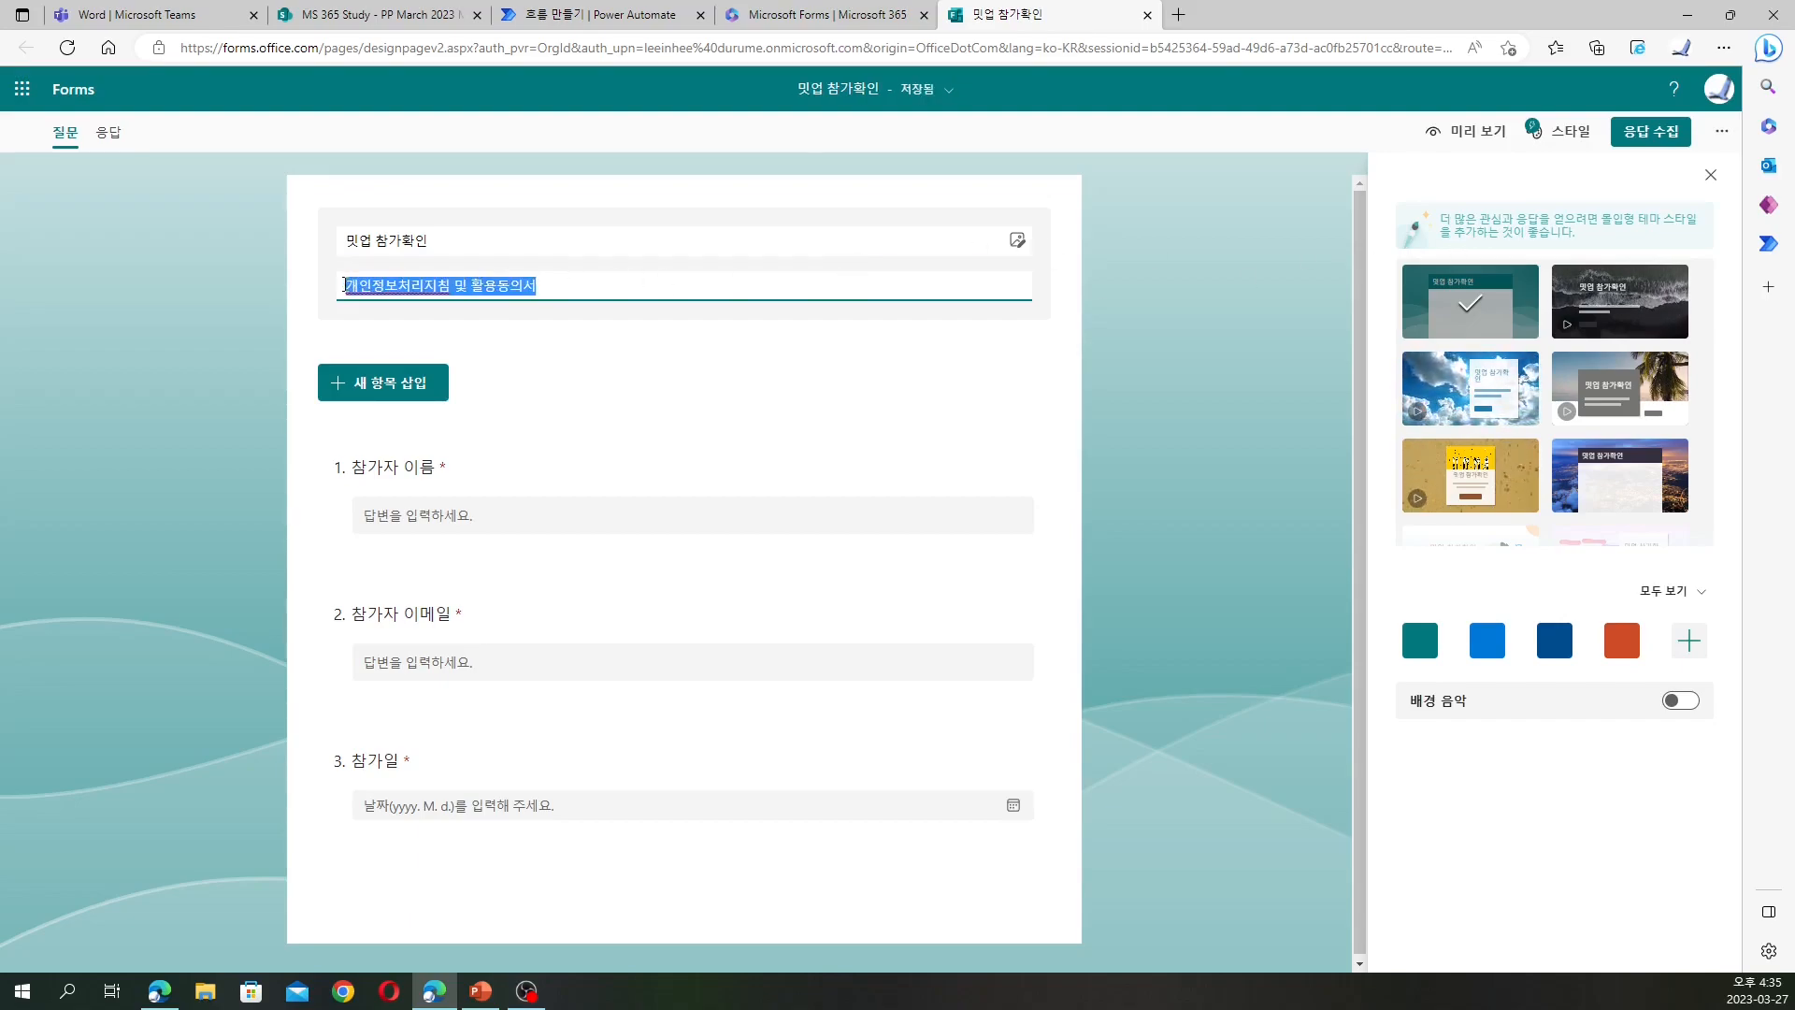
{"action": "key", "text": "BackSpace"}
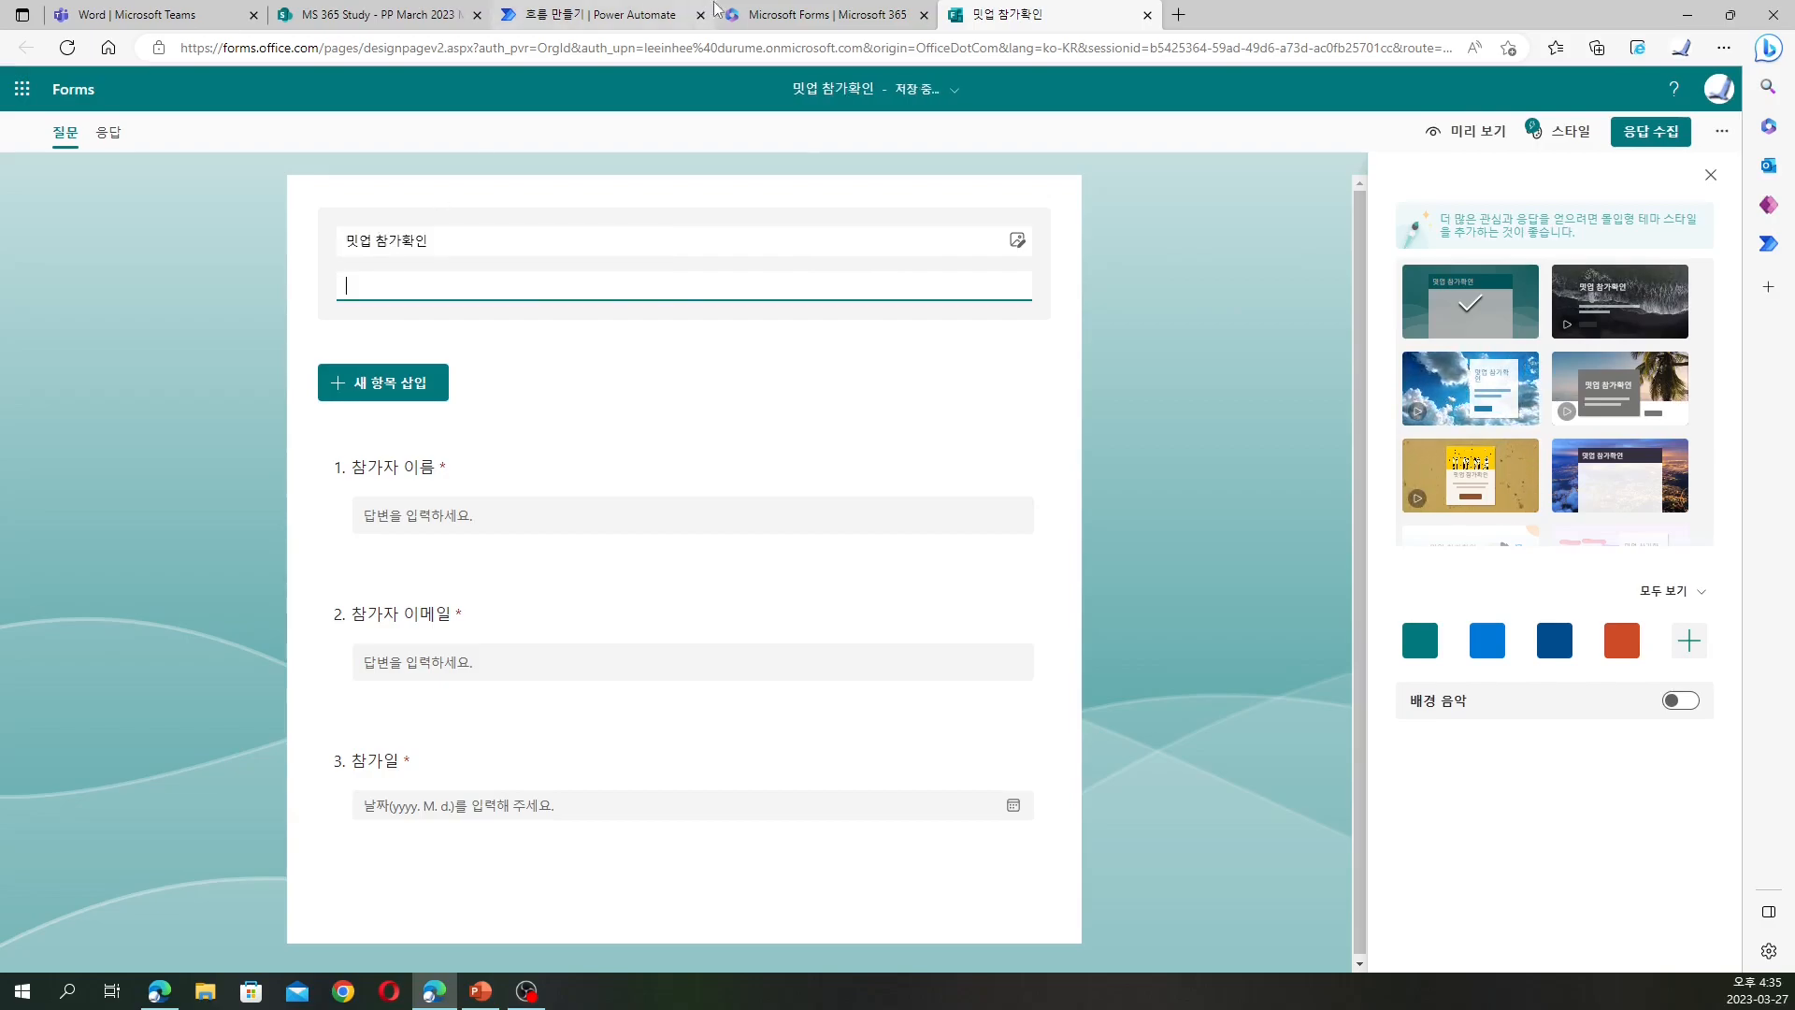
Go back to the flow in Power Automate via the Forms home page
{"action": "left_click", "coordinate": [798, 16]}
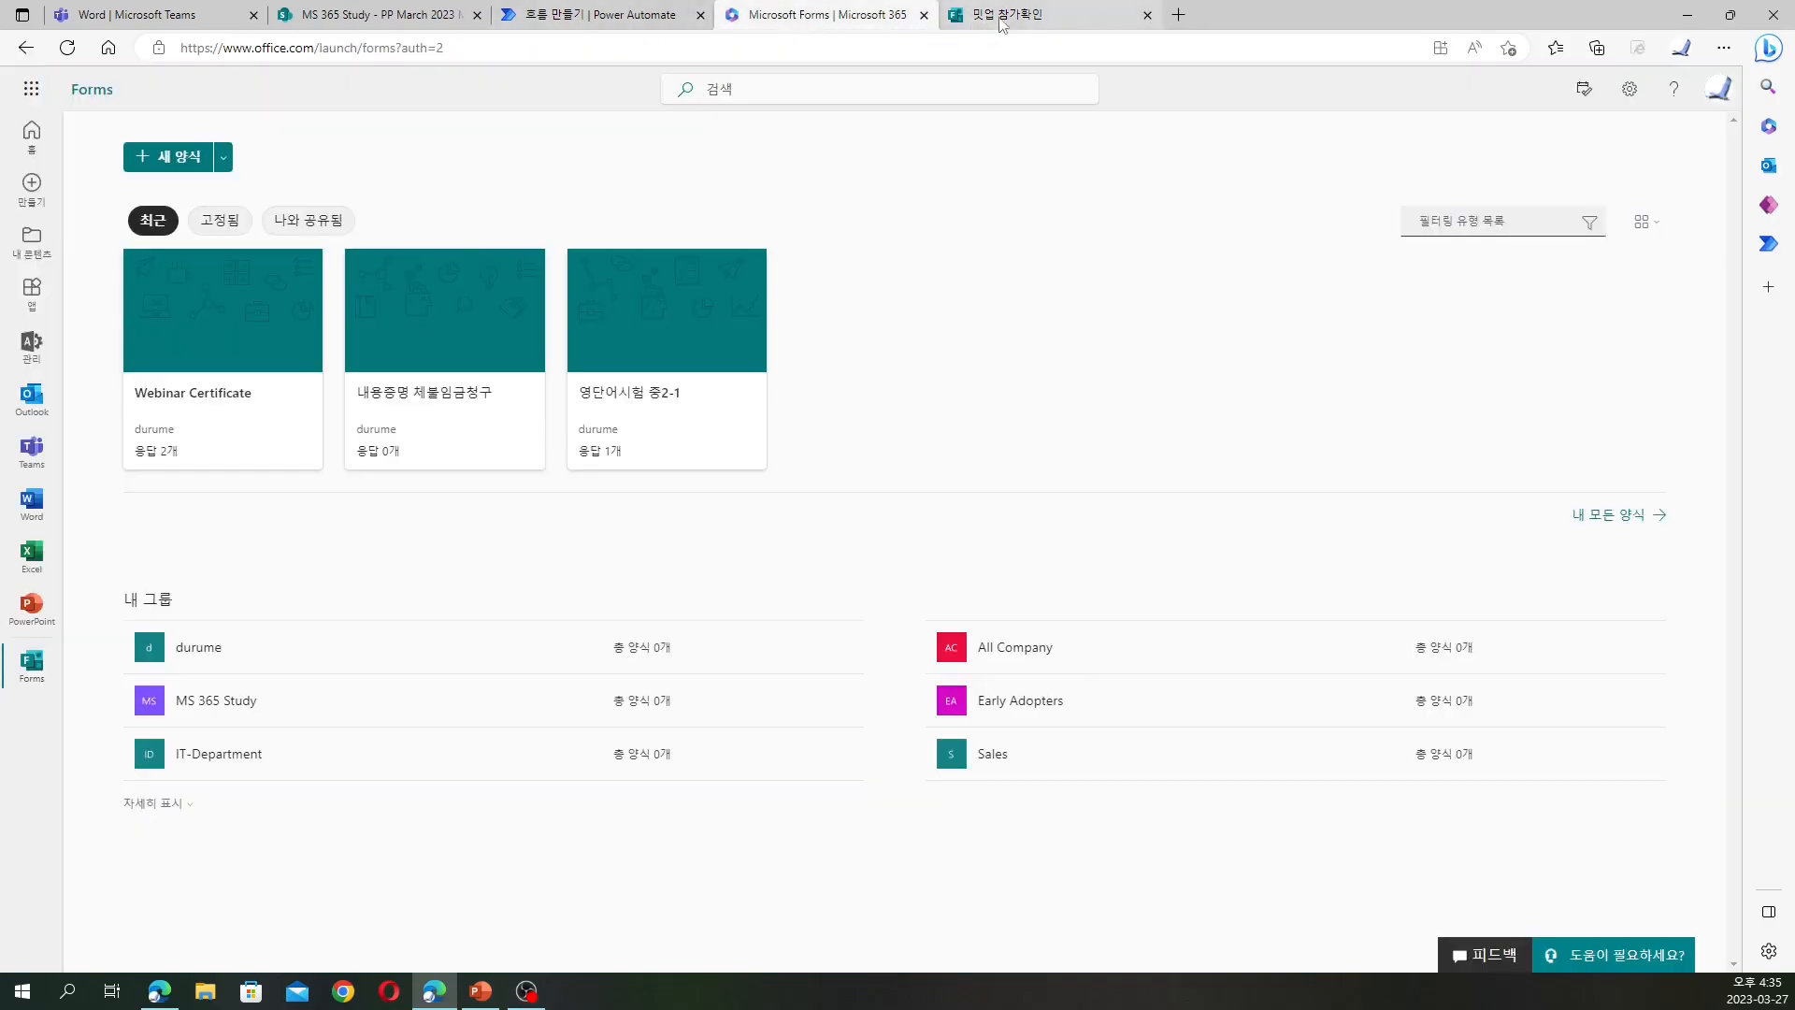
{"action": "left_click", "coordinate": [1028, 16]}
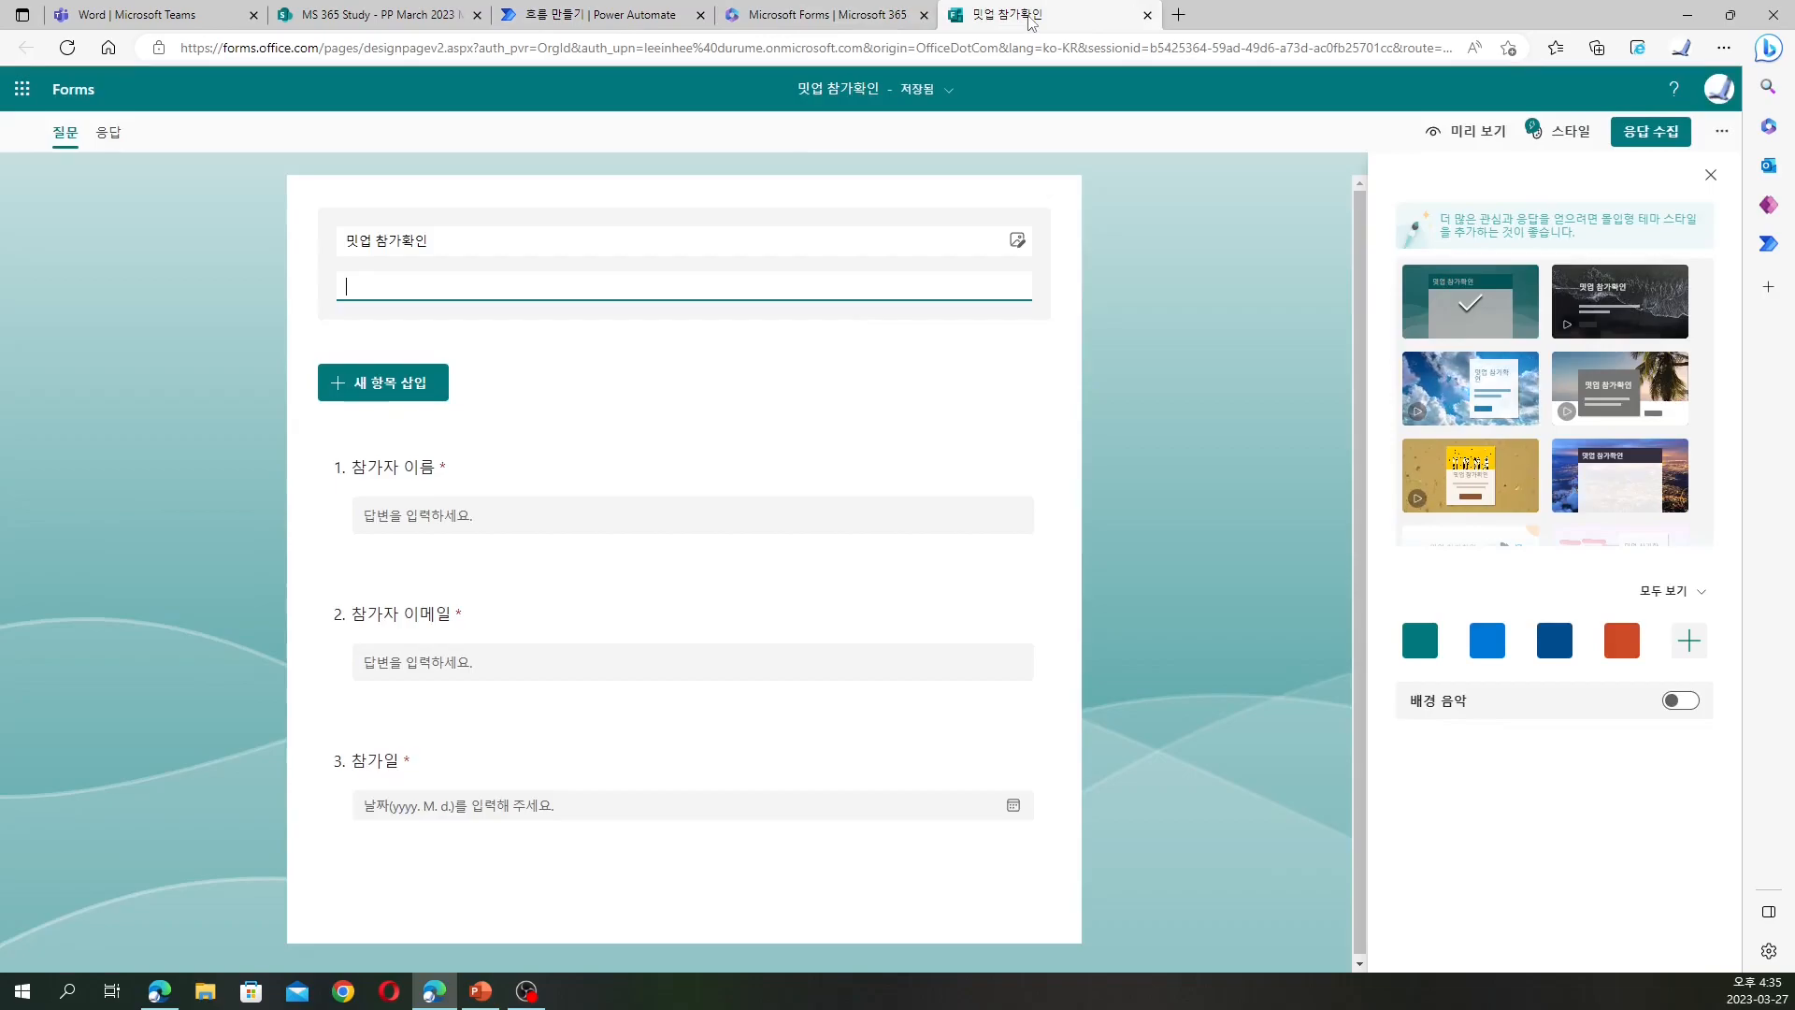
{"action": "left_click", "coordinate": [860, 11]}
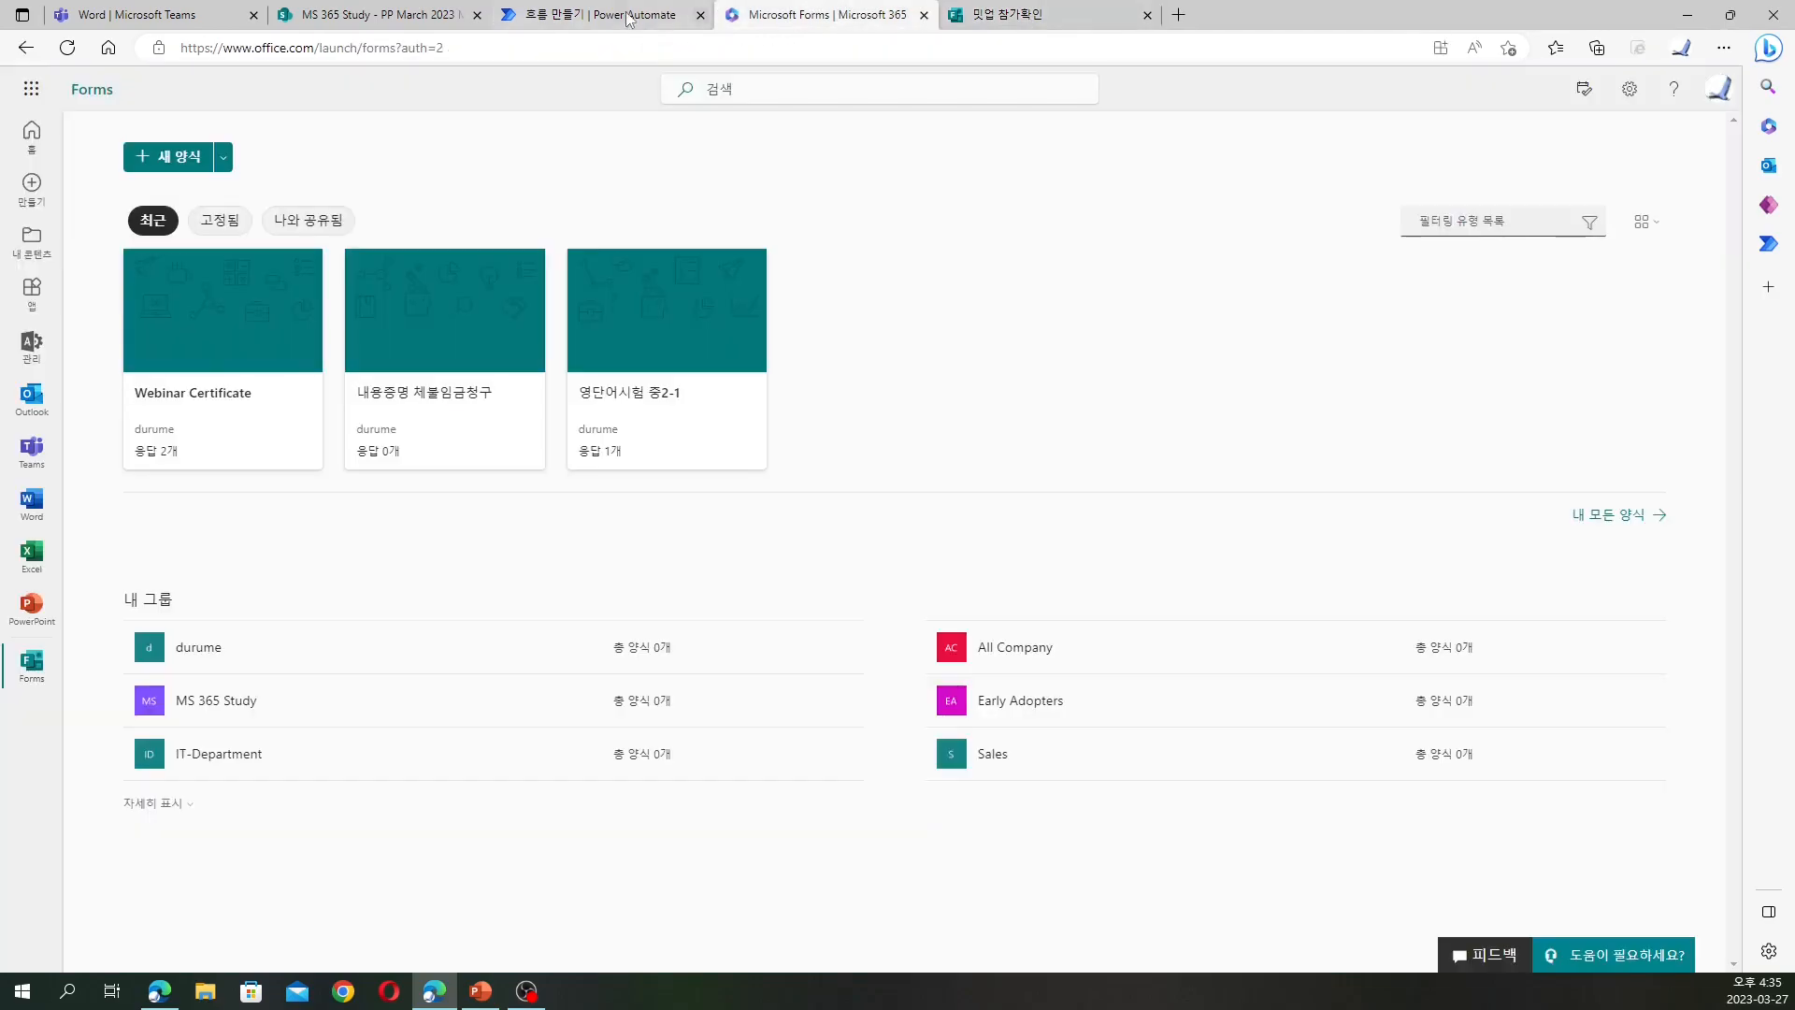
{"action": "left_click", "coordinate": [612, 15]}
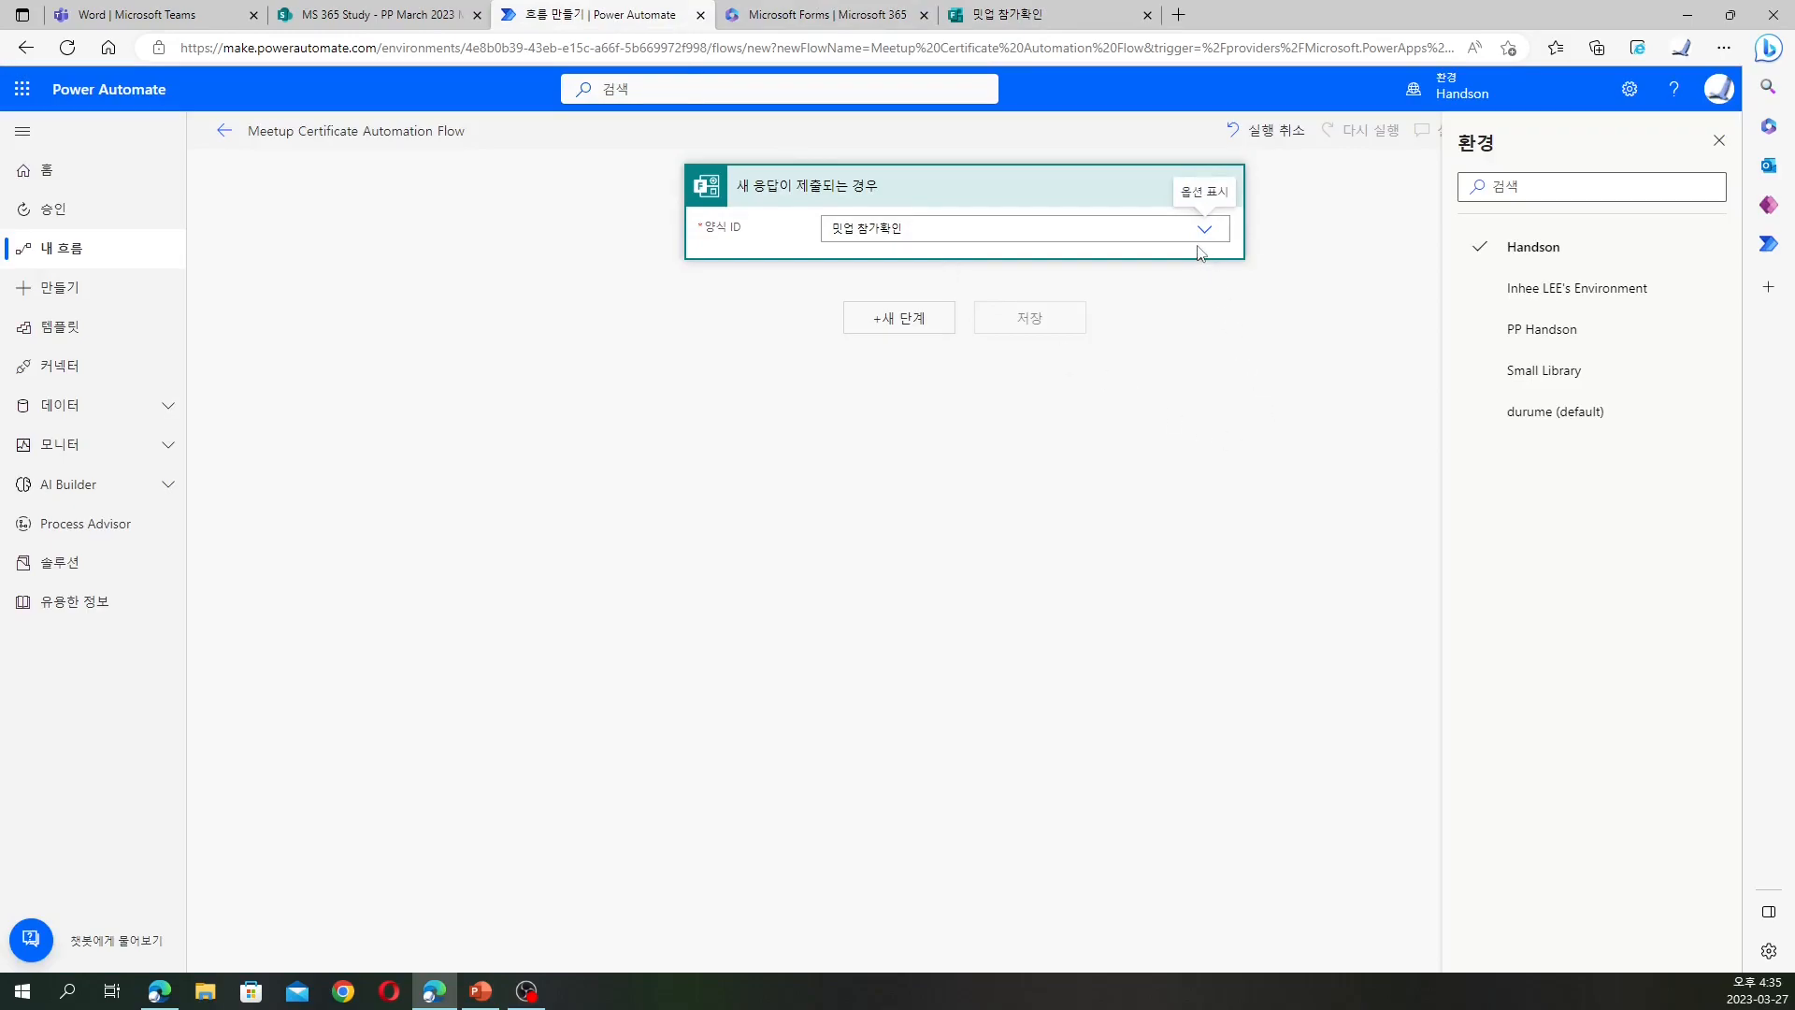
Add a Get response details step for the 밋업 참가확인 form using the trigger's 응답 ID
{"action": "left_click", "coordinate": [896, 318]}
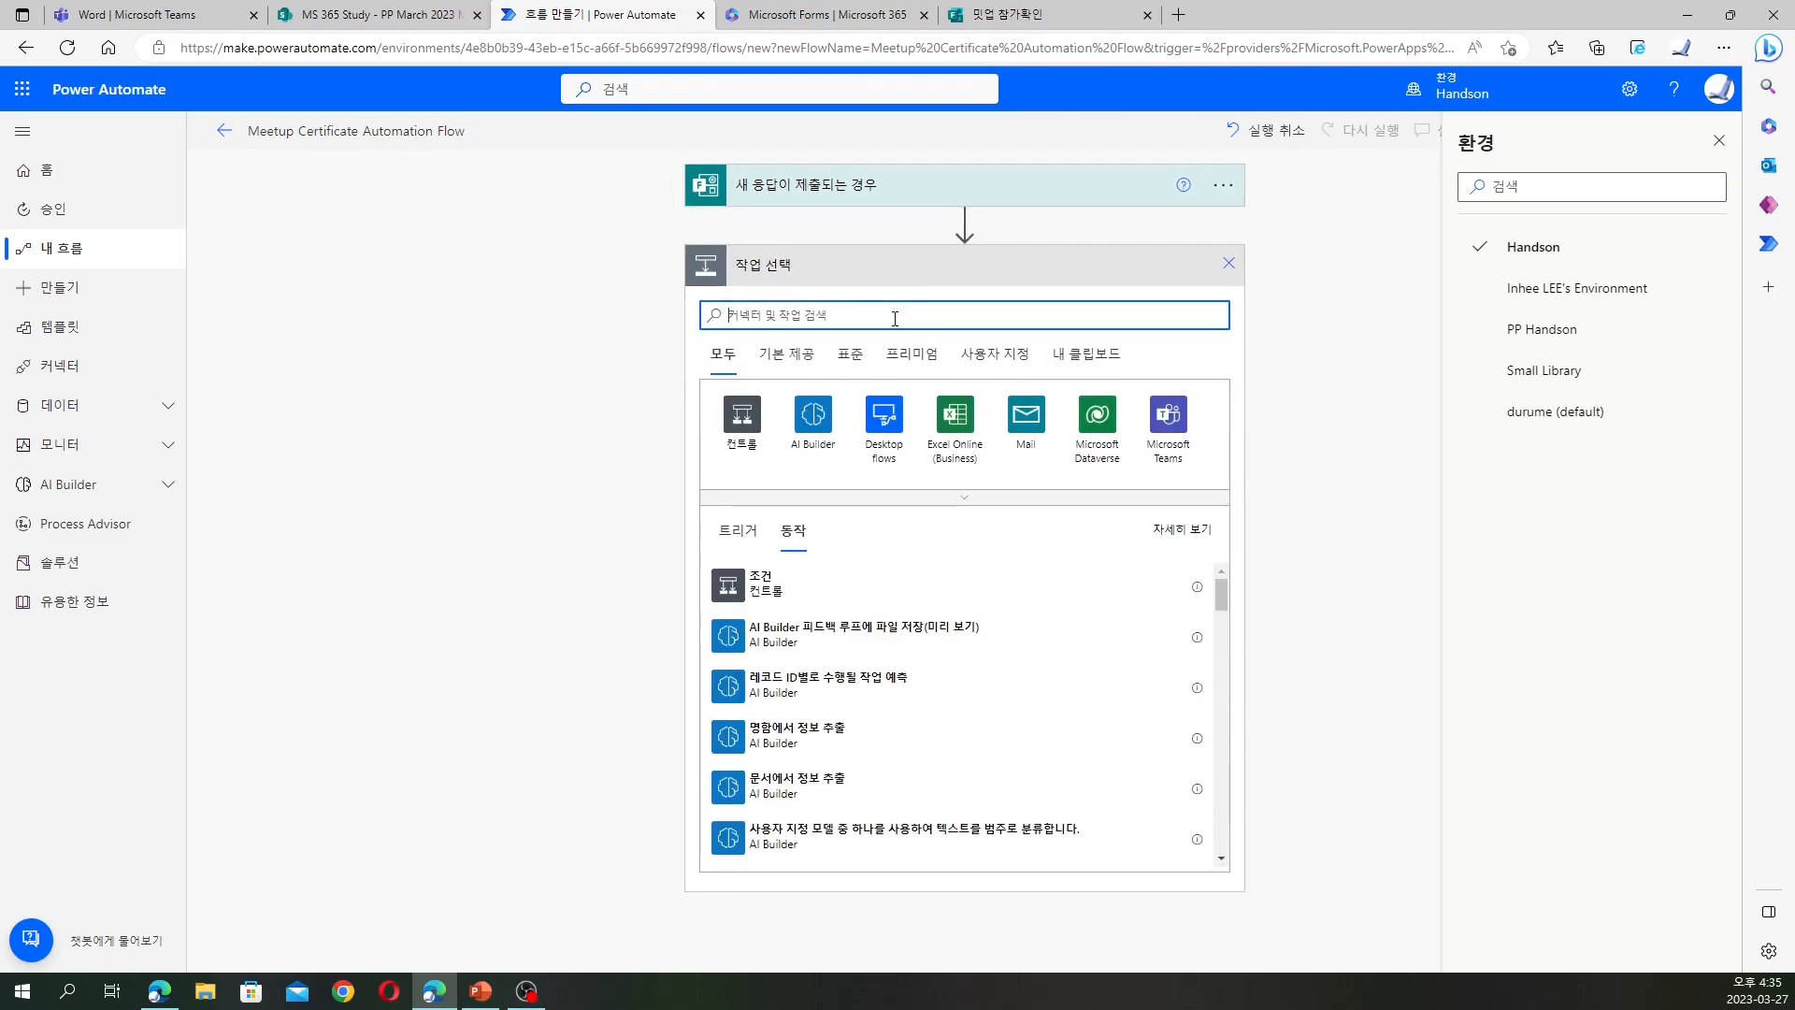
{"action": "type", "text": "응답"}
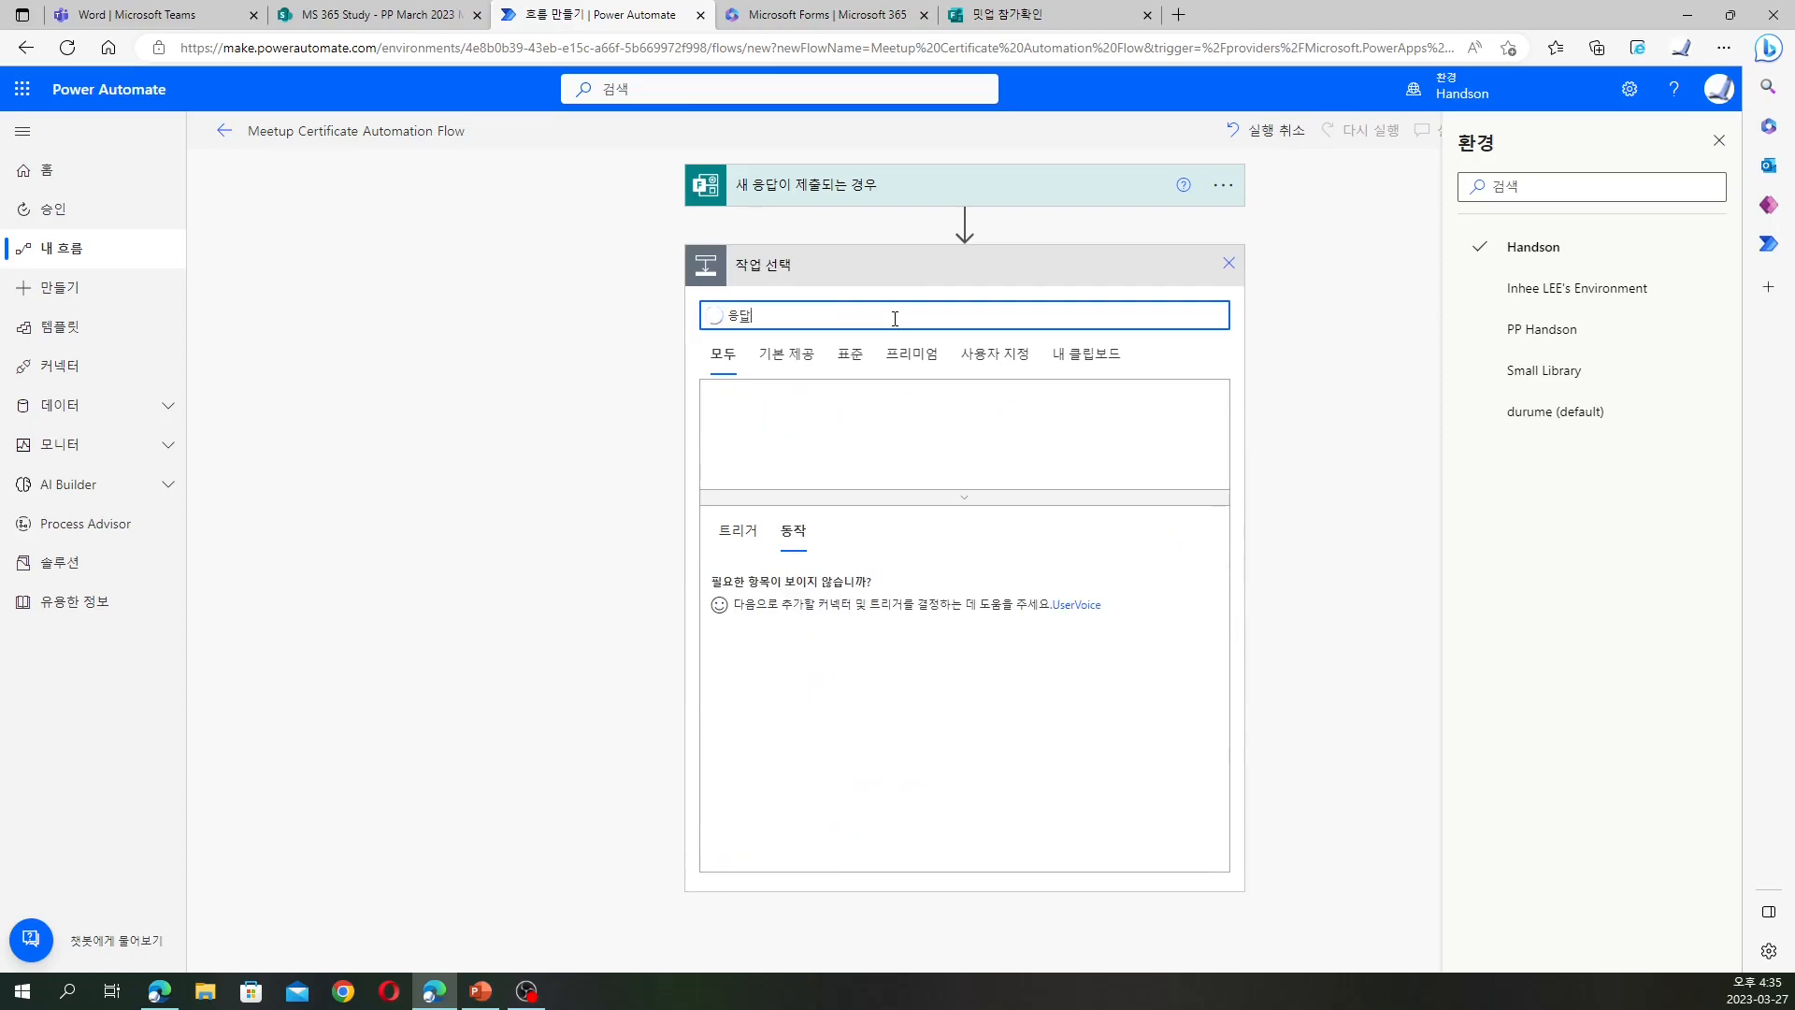
{"action": "left_click", "coordinate": [817, 436]}
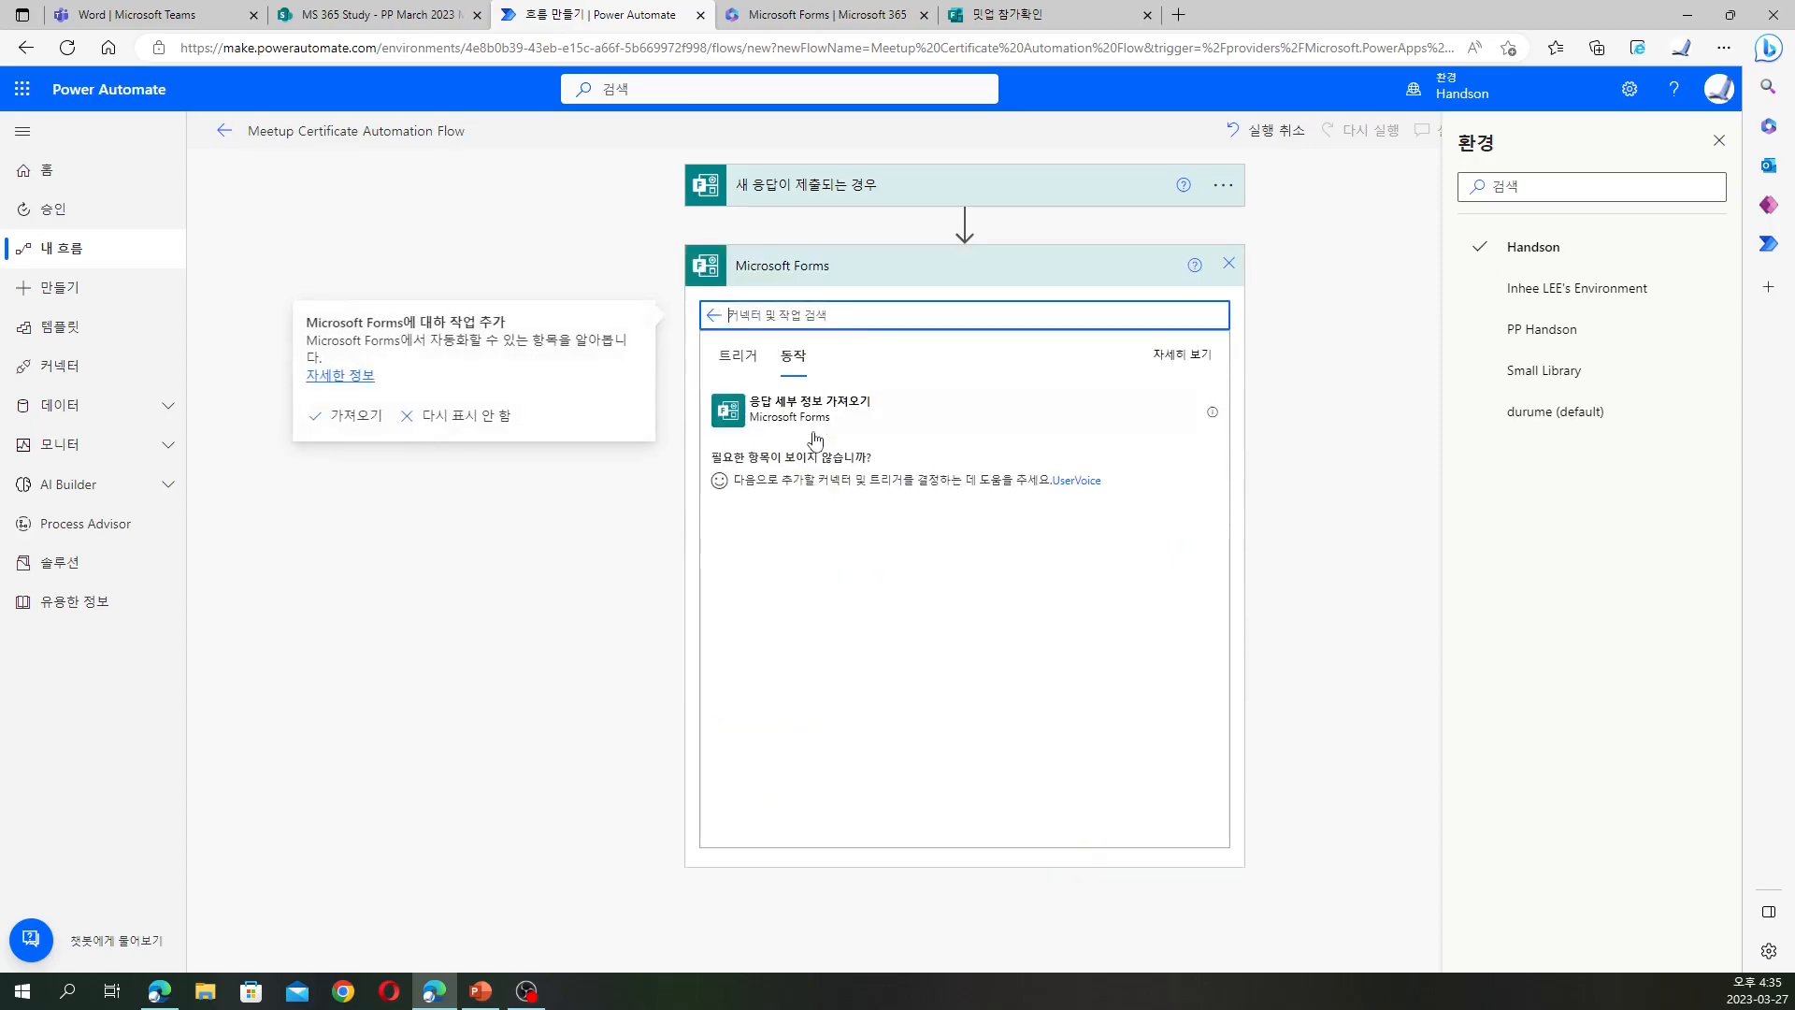
{"action": "left_click", "coordinate": [819, 421]}
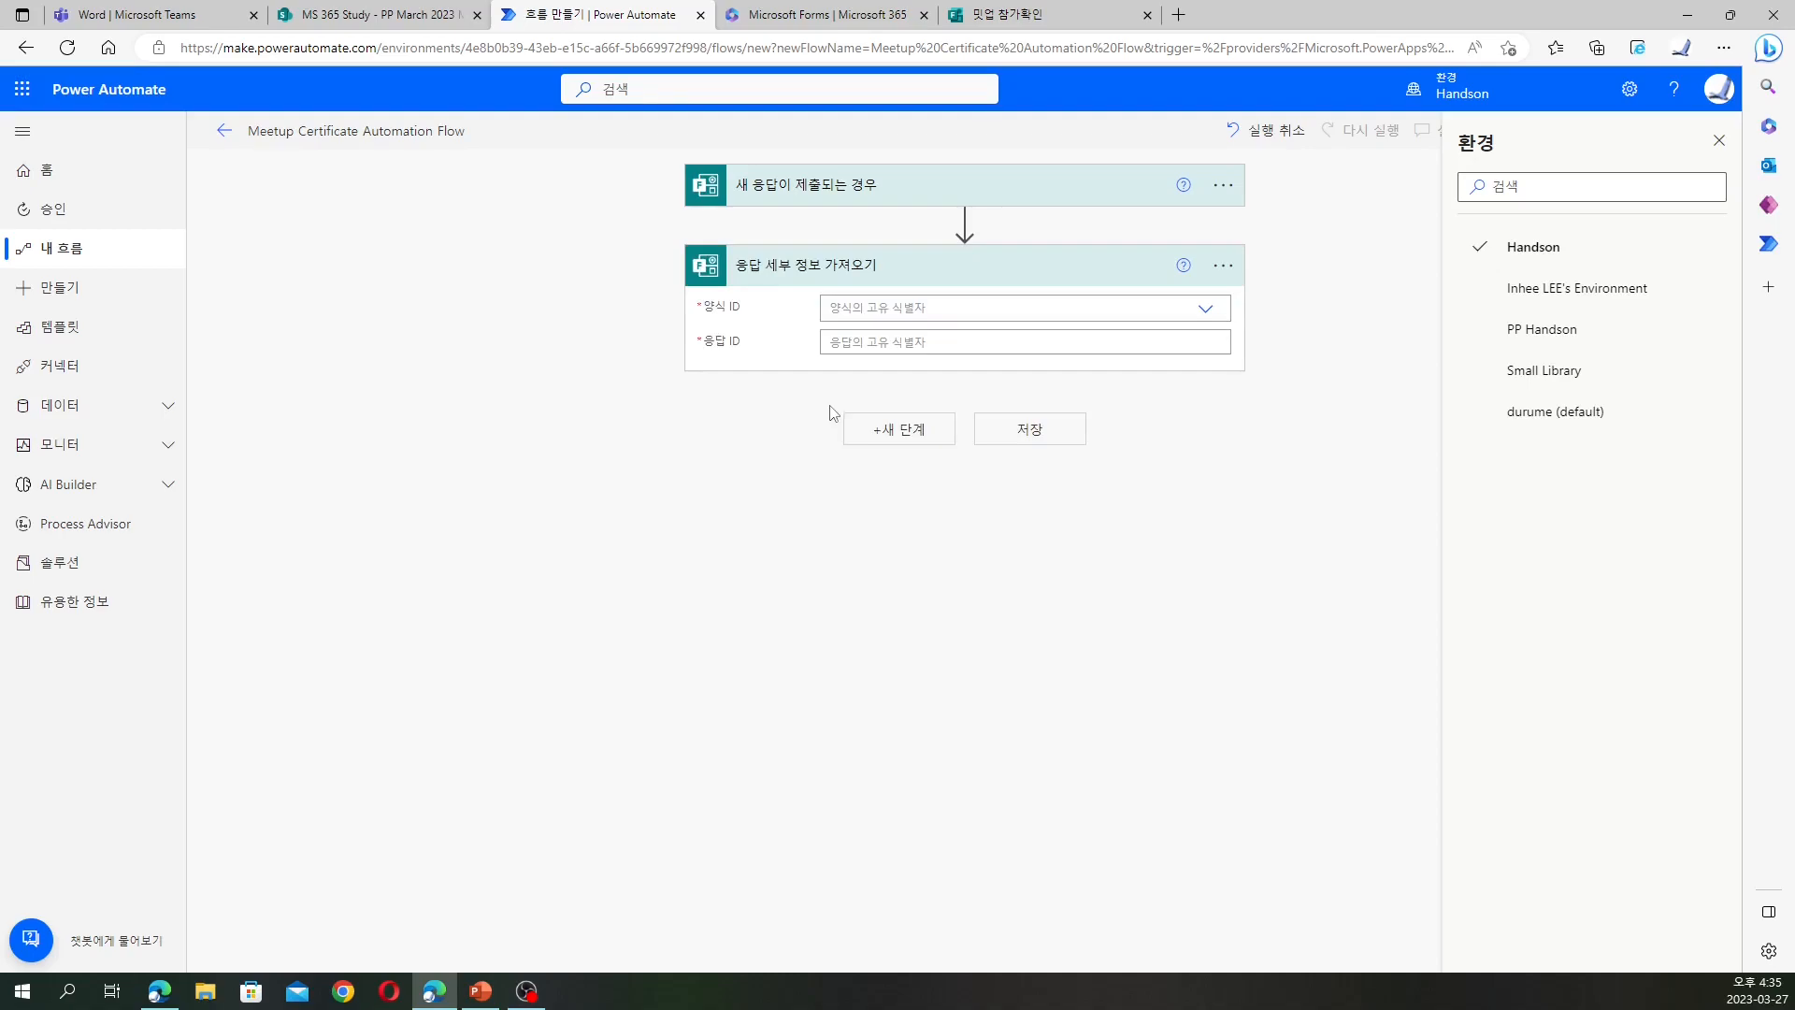
{"action": "left_click", "coordinate": [1205, 313]}
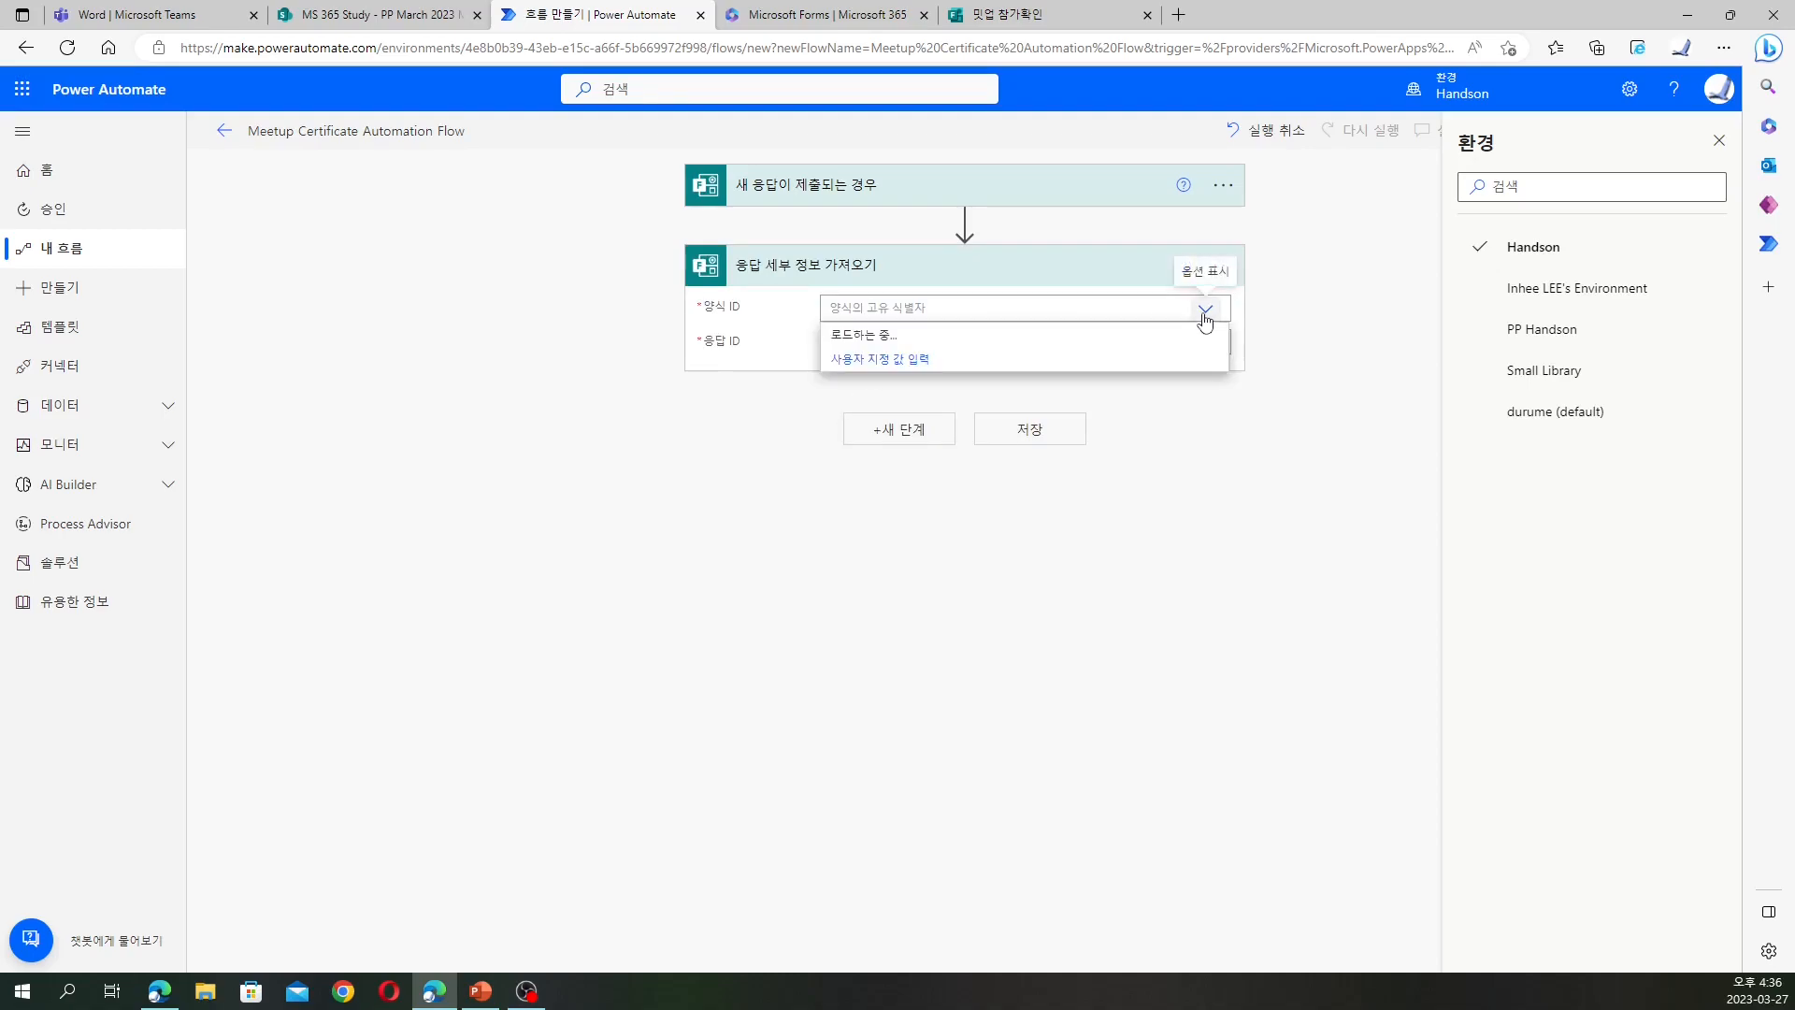
{"action": "left_click", "coordinate": [996, 385]}
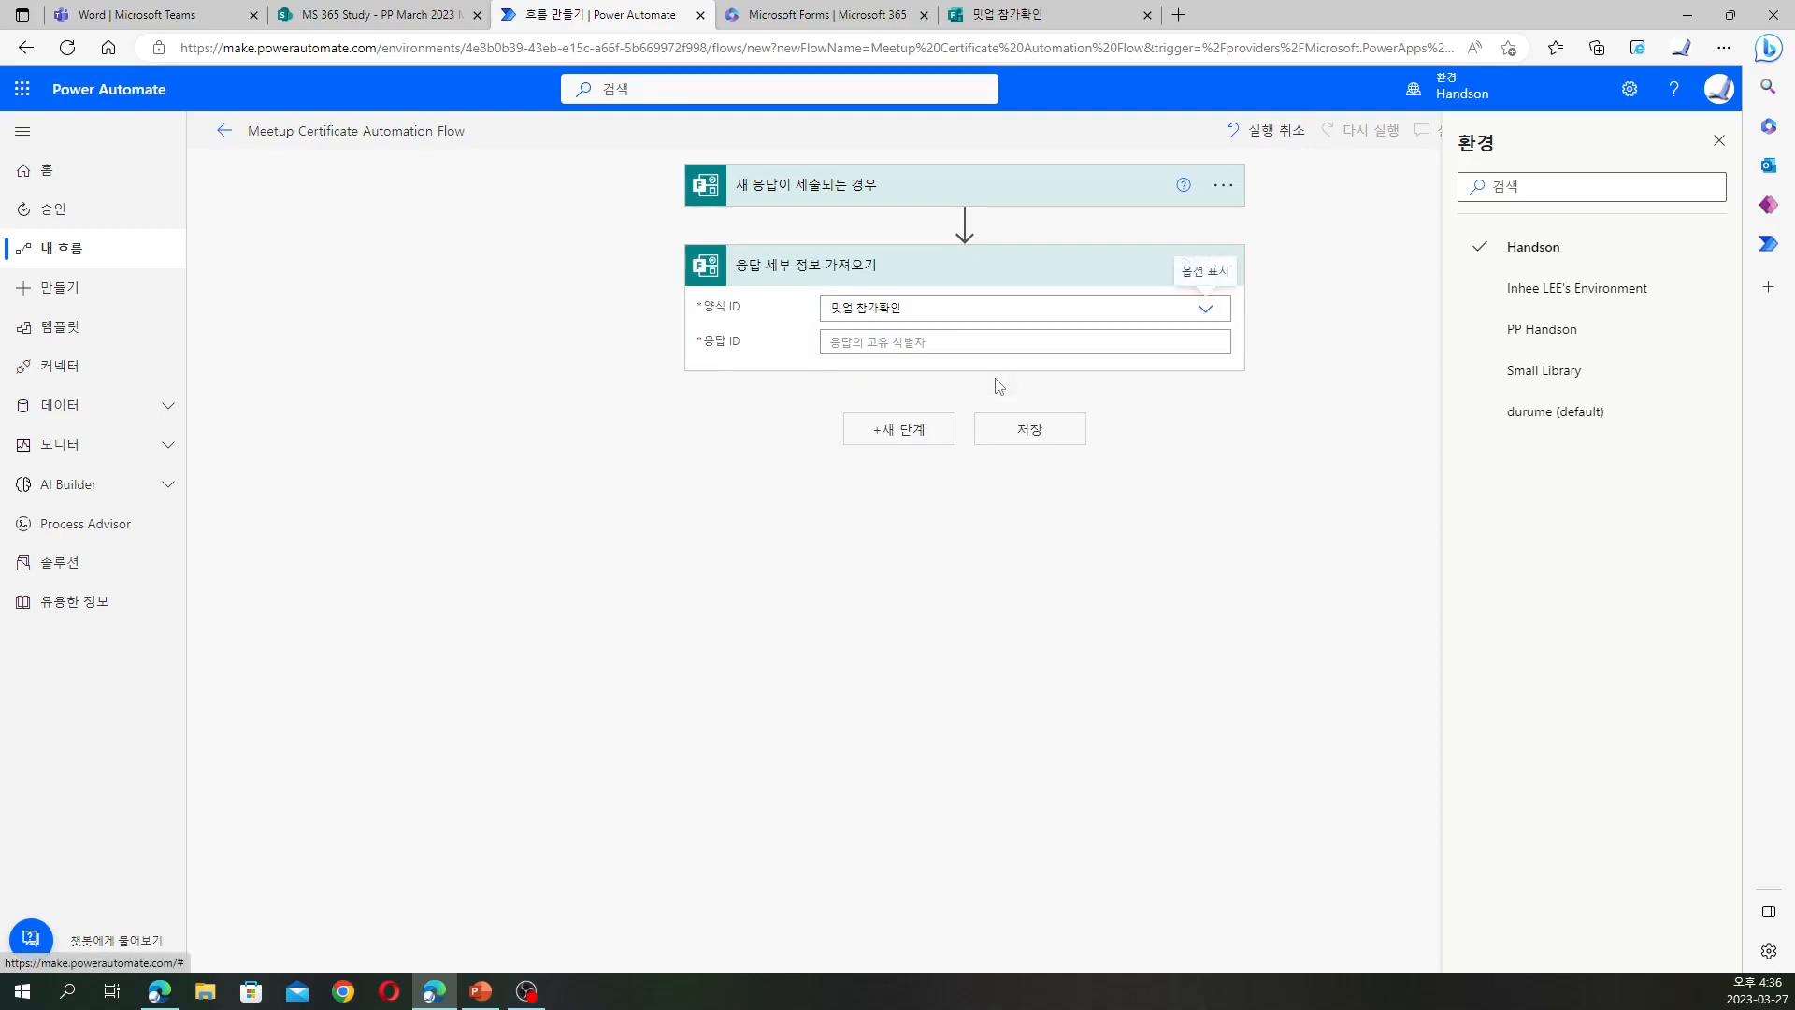
{"action": "left_click", "coordinate": [1010, 342]}
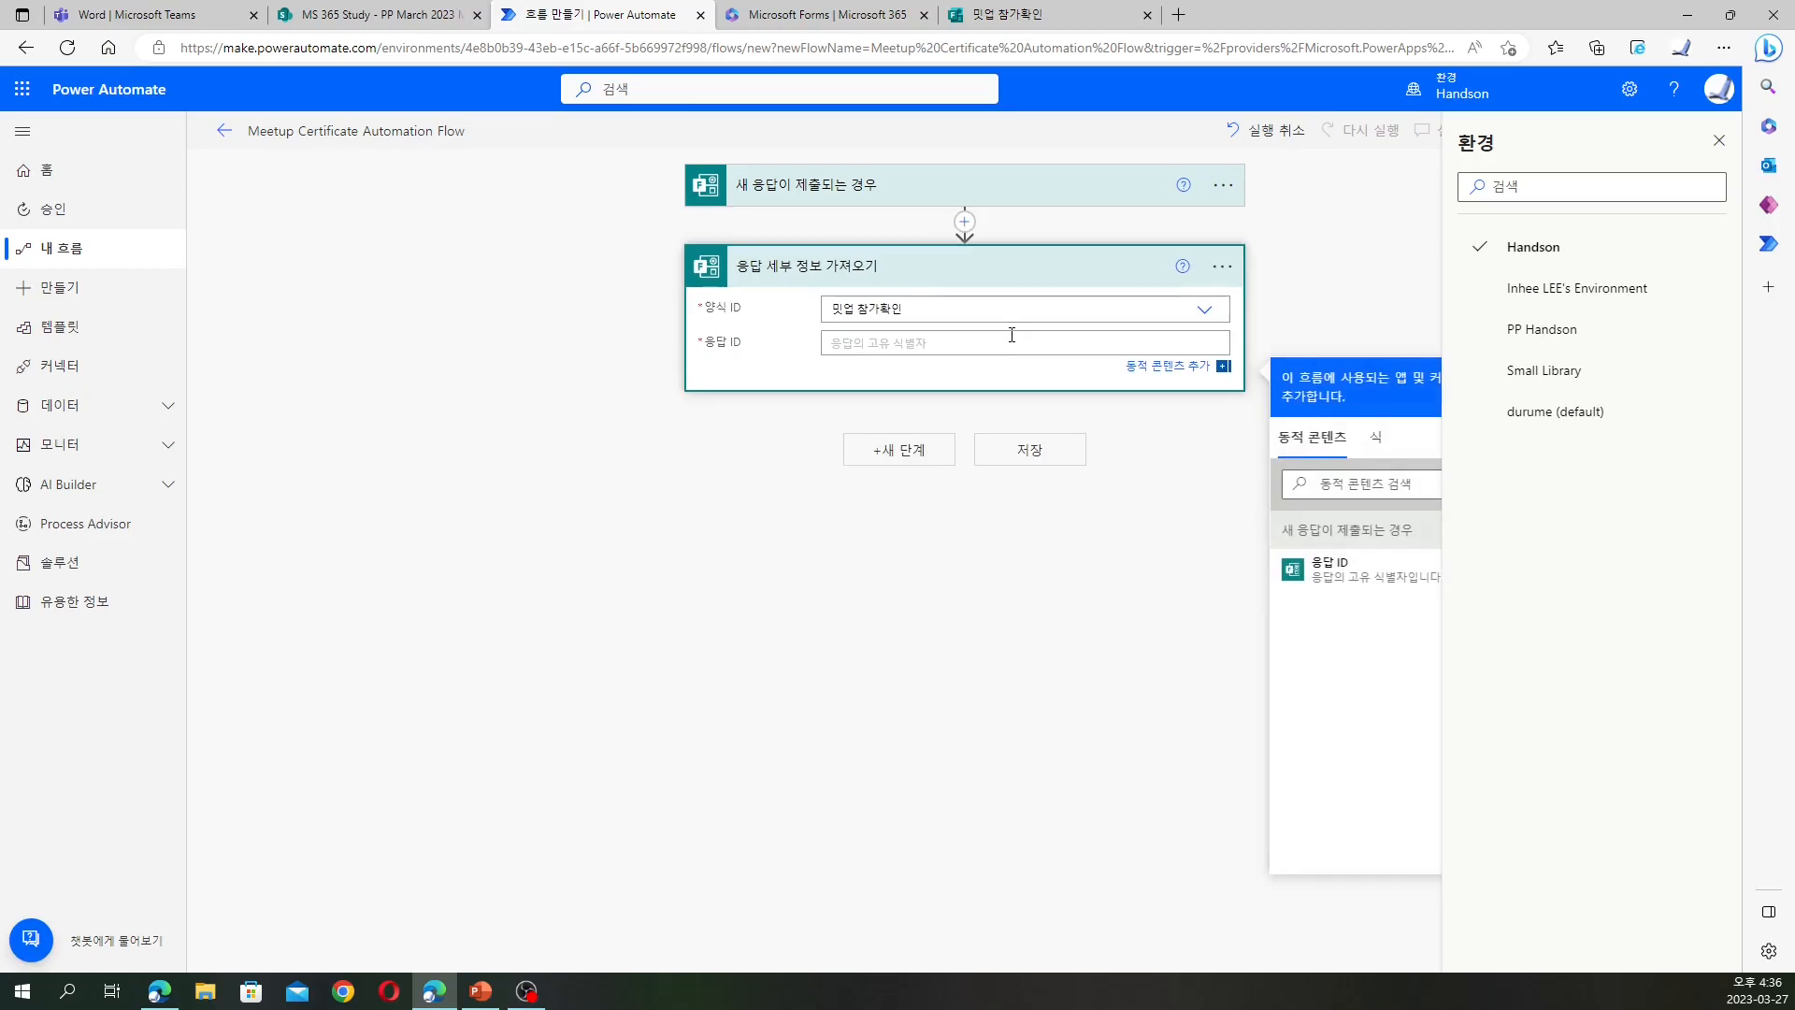
{"action": "left_click", "coordinate": [1335, 576]}
Add a SharePoint 파일 복사 step copying Meetup Certificate.docx from MS 365 Study's General folder
{"action": "left_click", "coordinate": [918, 461]}
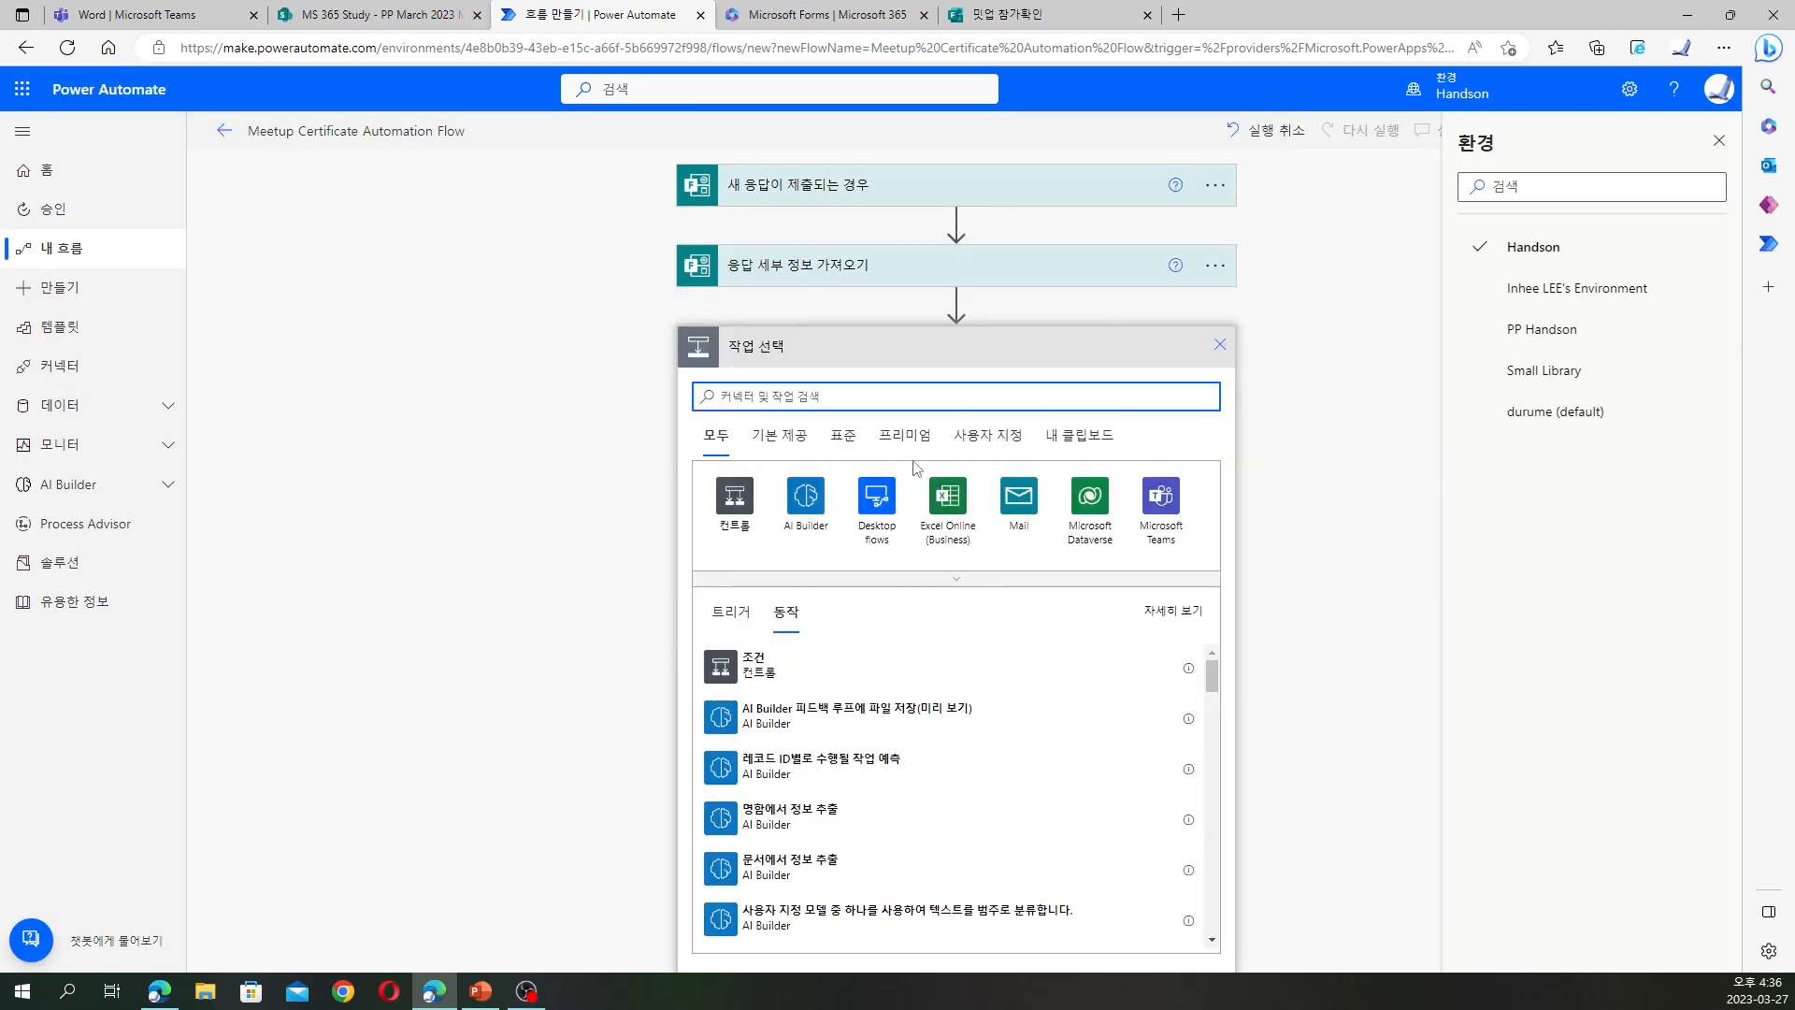
{"action": "left_click", "coordinate": [841, 434]}
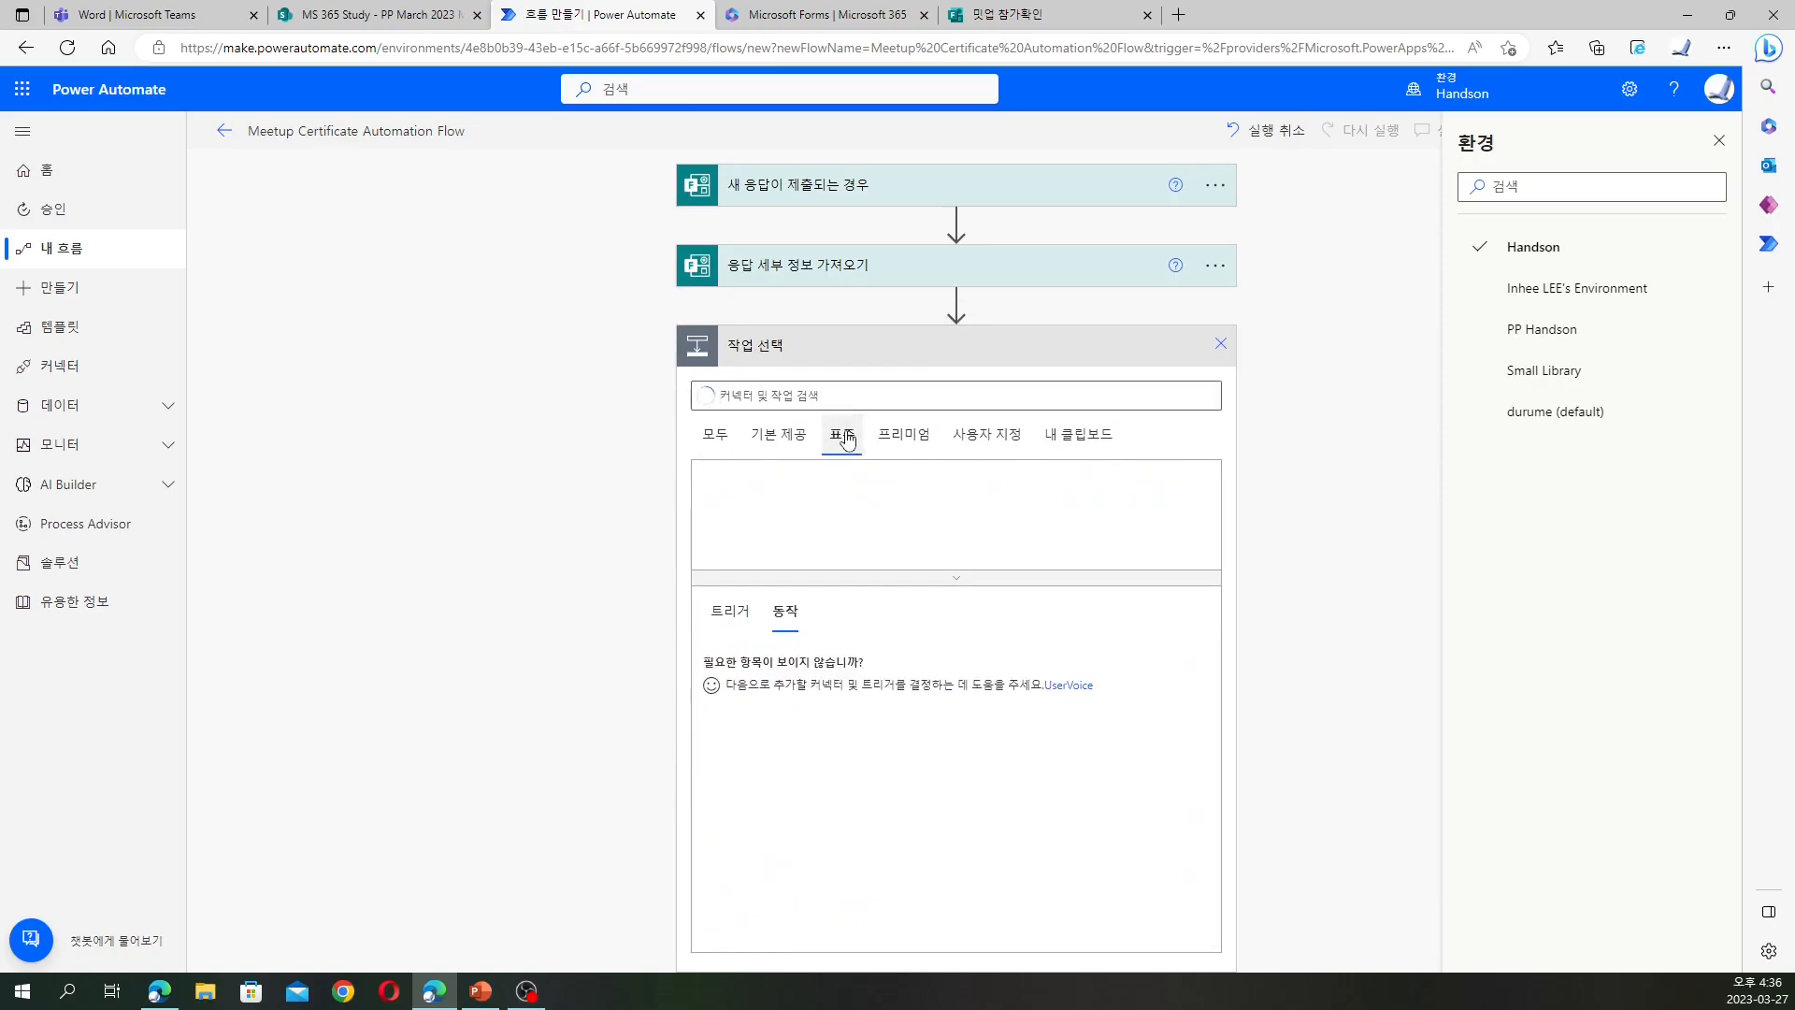
{"action": "left_click", "coordinate": [960, 582]}
{"action": "left_click", "coordinate": [877, 572]}
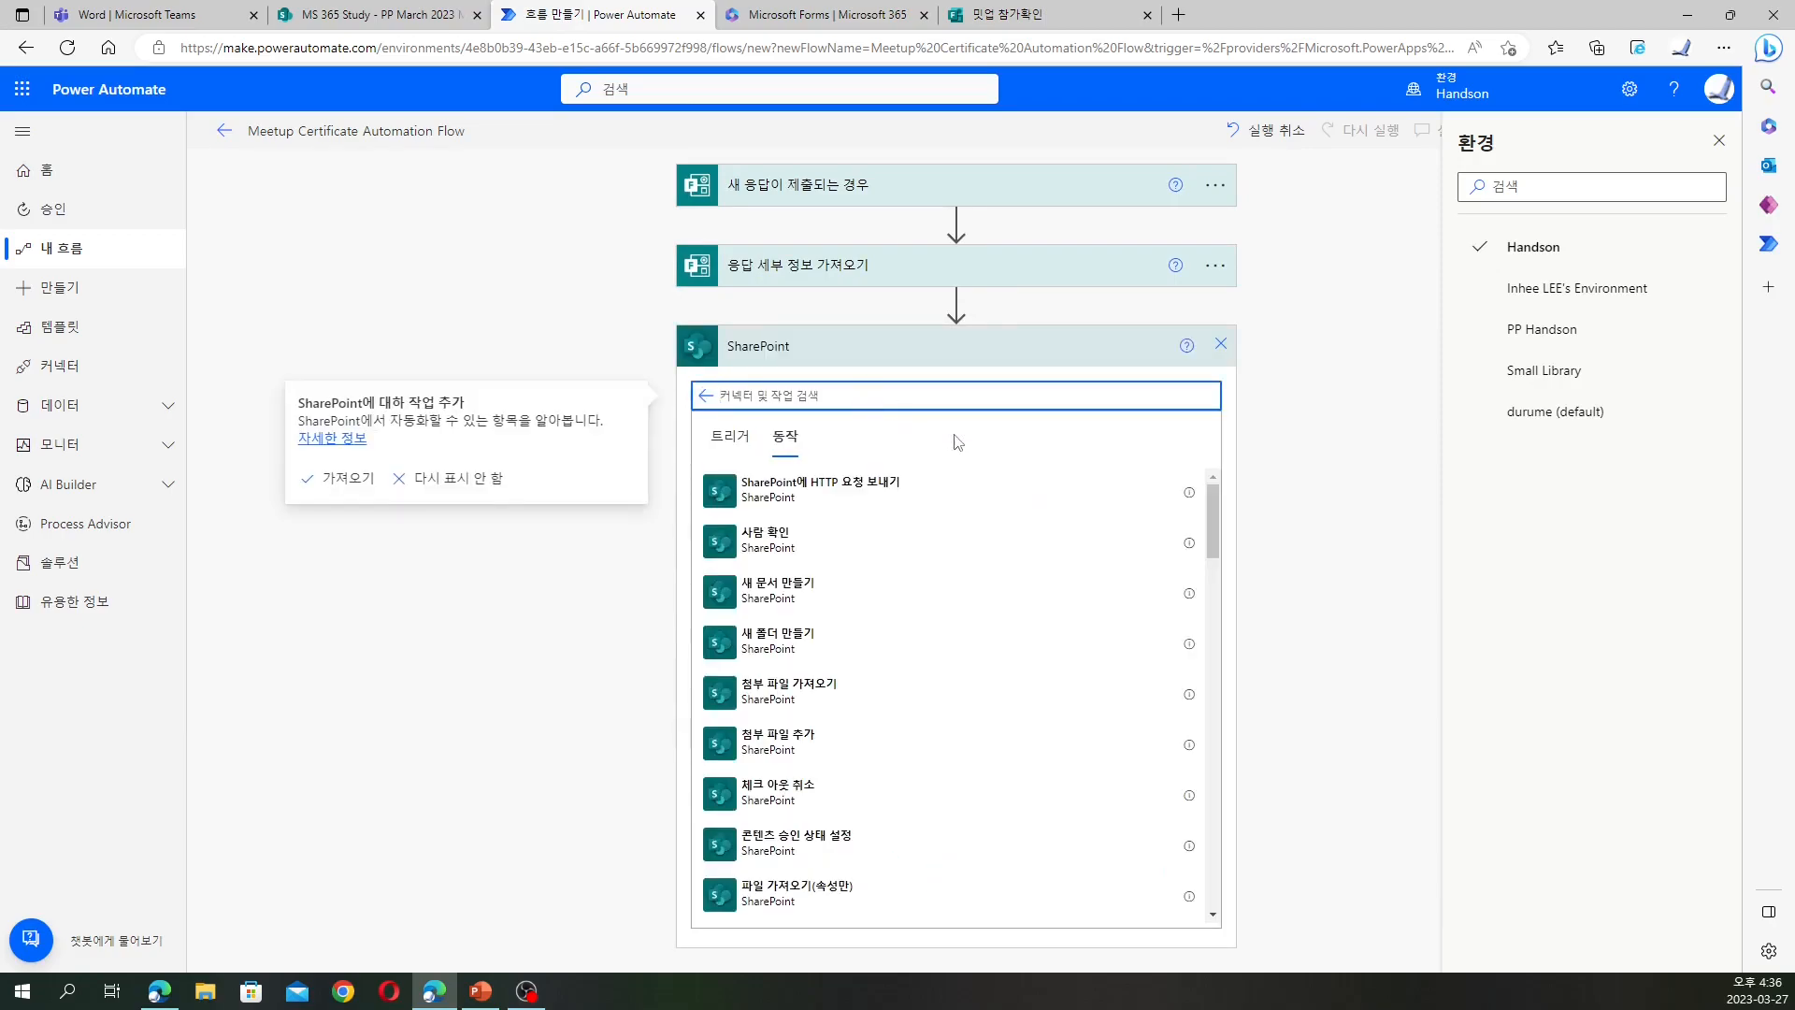
{"action": "scroll", "coordinate": [1010, 544], "scroll_direction": "down", "scroll_amount": 5}
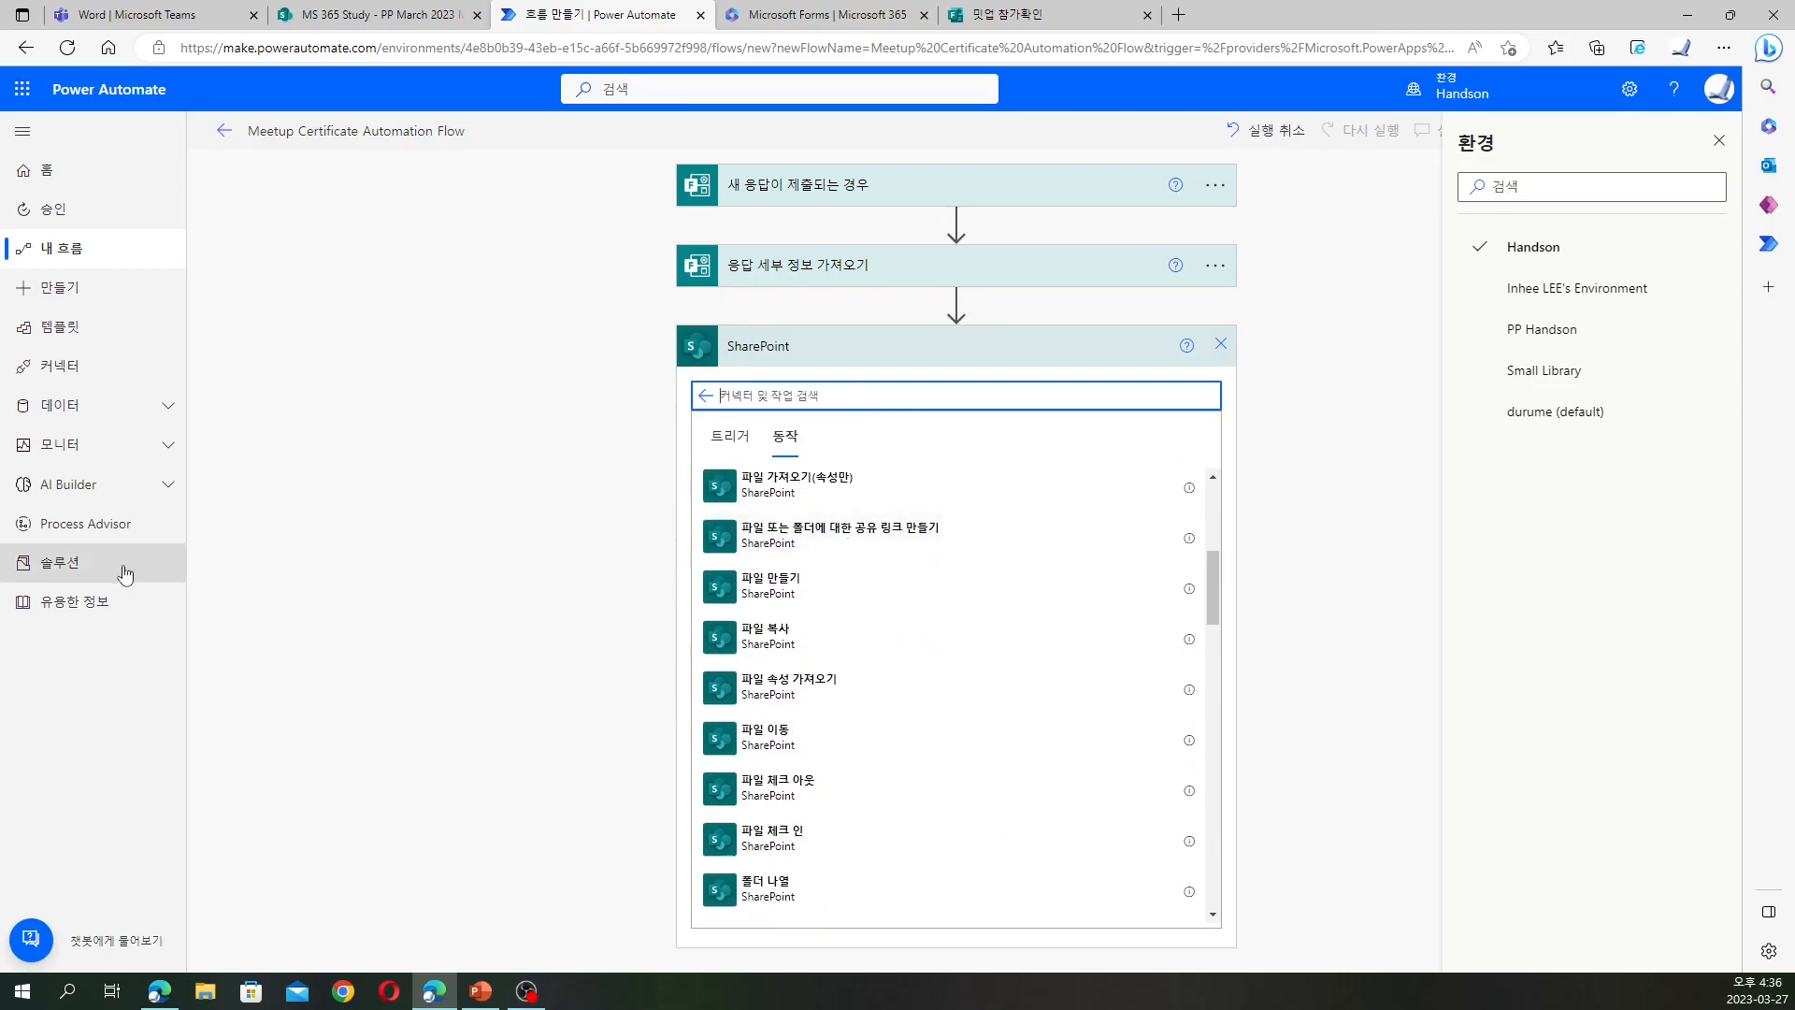
{"action": "left_click", "coordinate": [829, 630]}
{"action": "left_click", "coordinate": [1203, 389]}
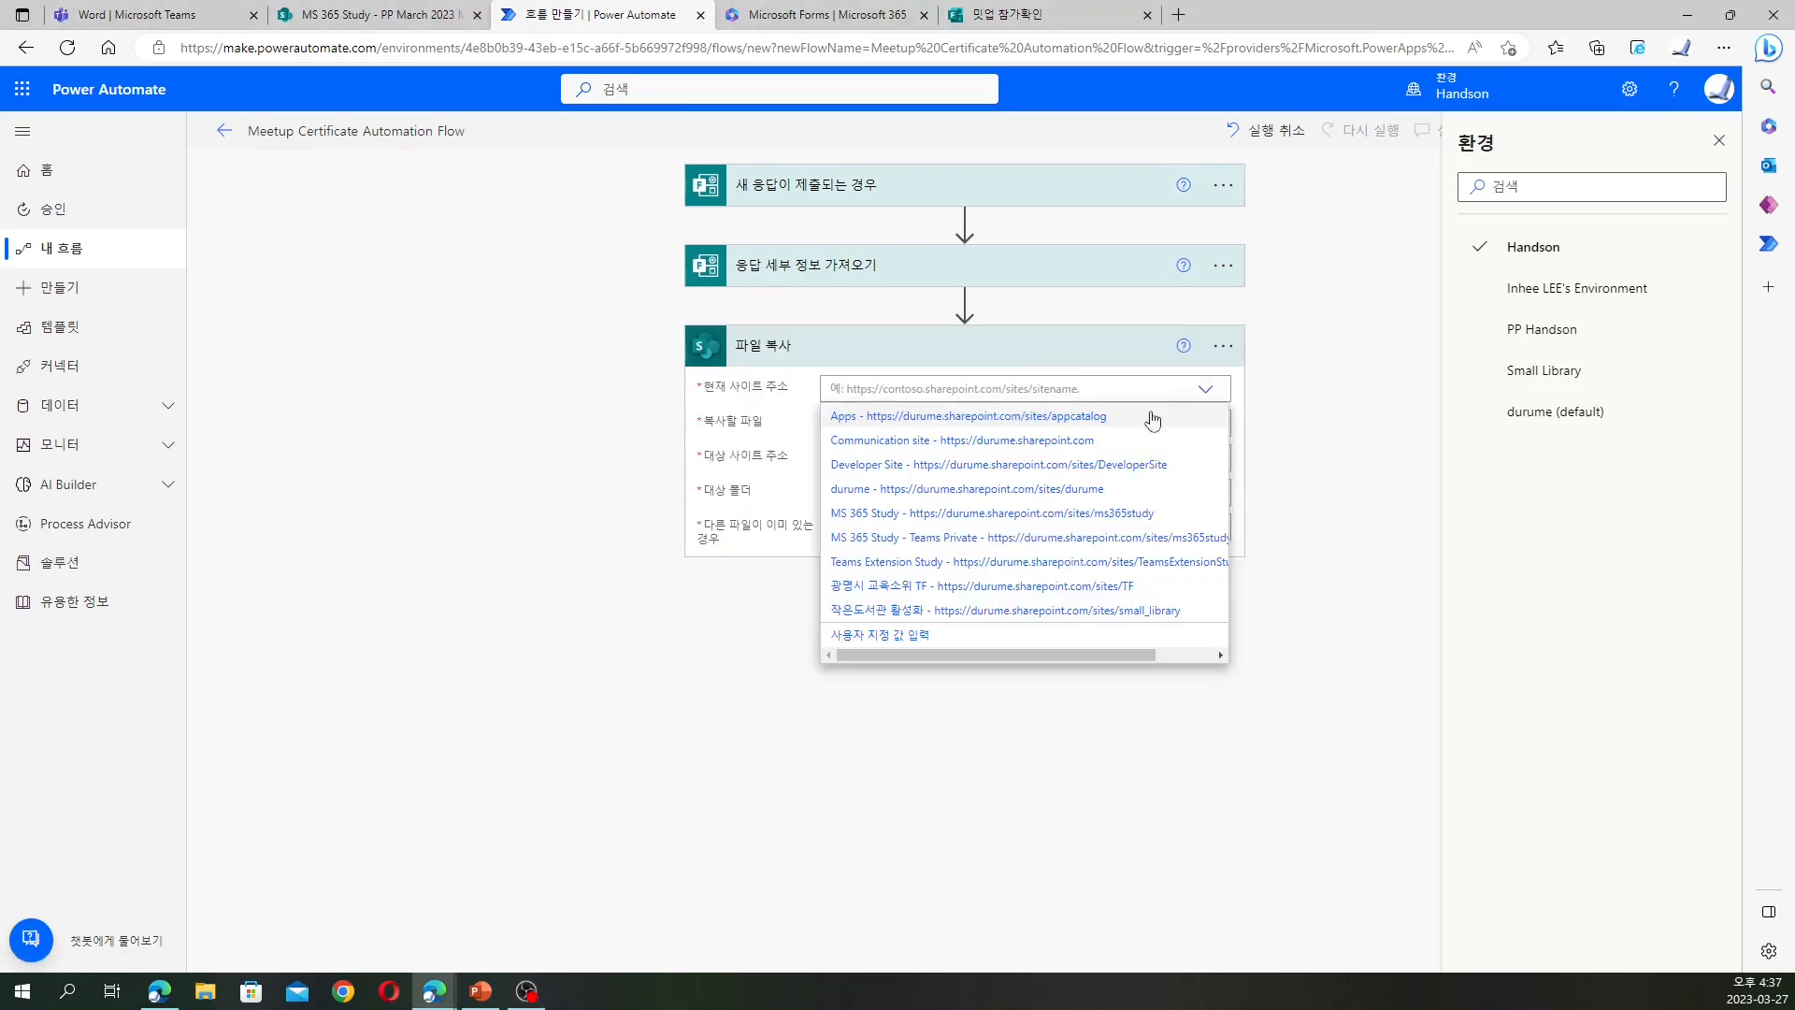
{"action": "left_click", "coordinate": [1082, 513]}
{"action": "left_click", "coordinate": [1215, 431]}
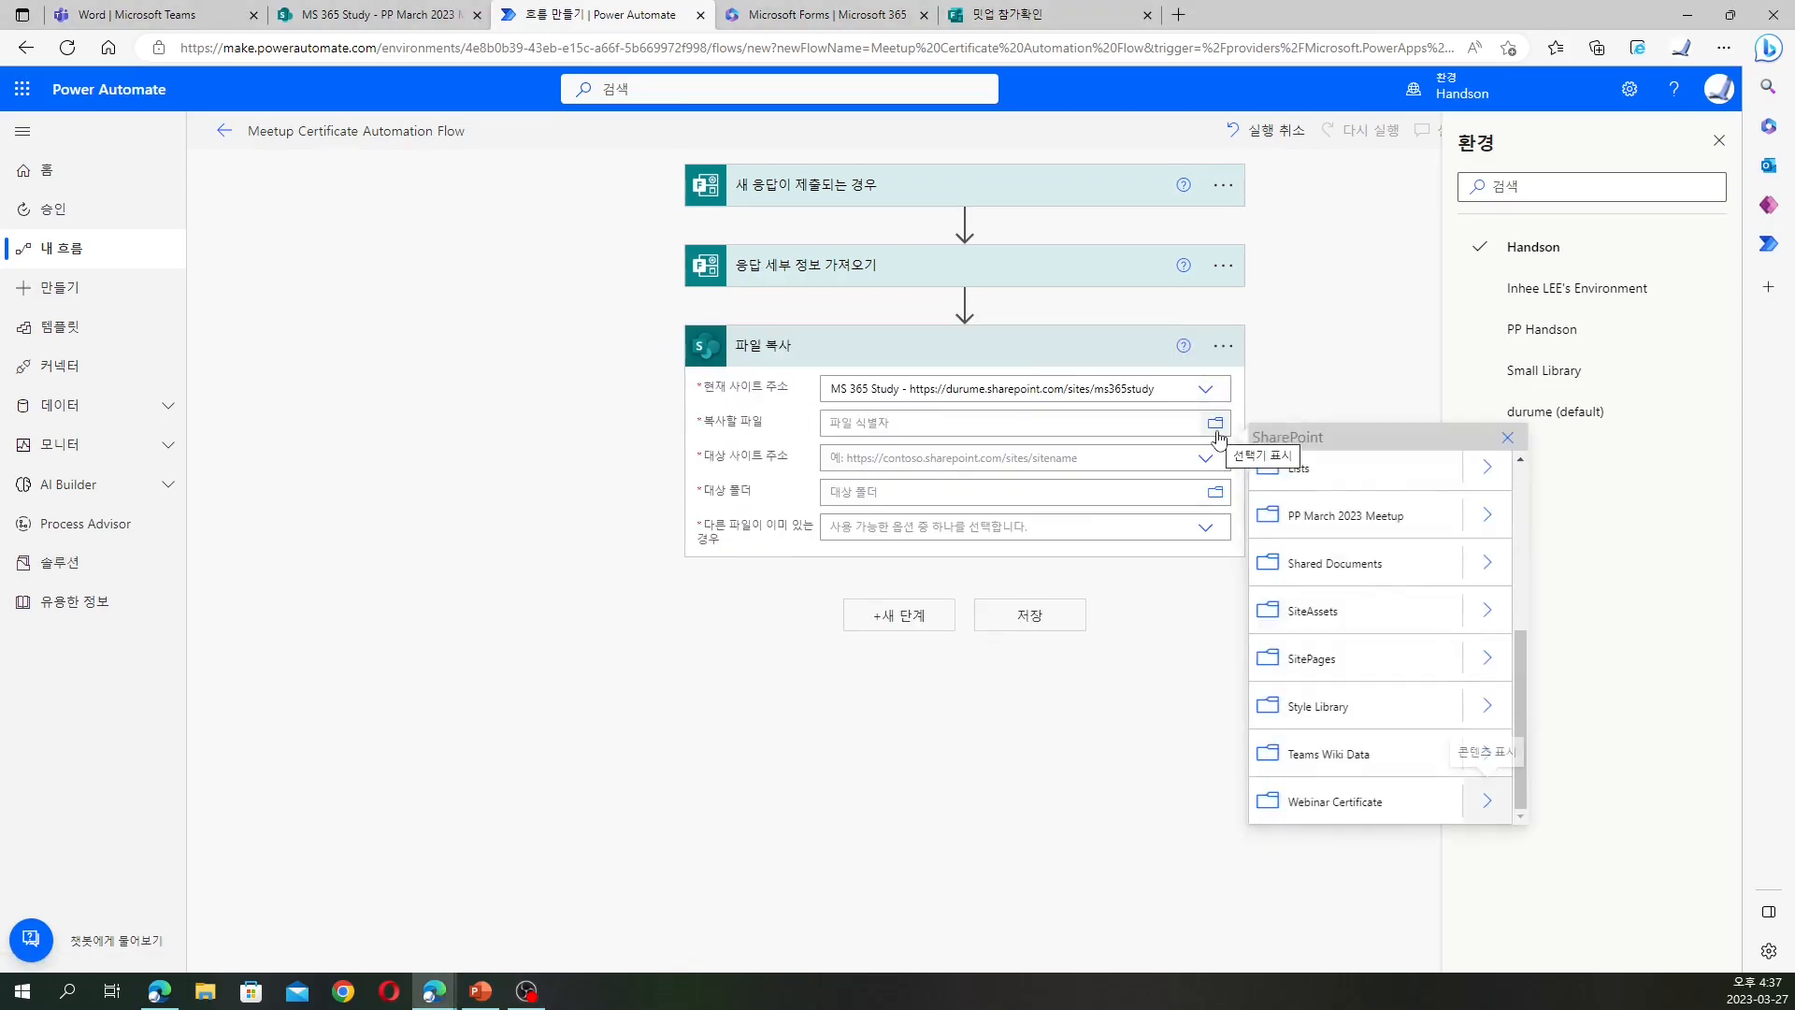
{"action": "left_click", "coordinate": [1487, 562]}
{"action": "left_click", "coordinate": [1504, 524]}
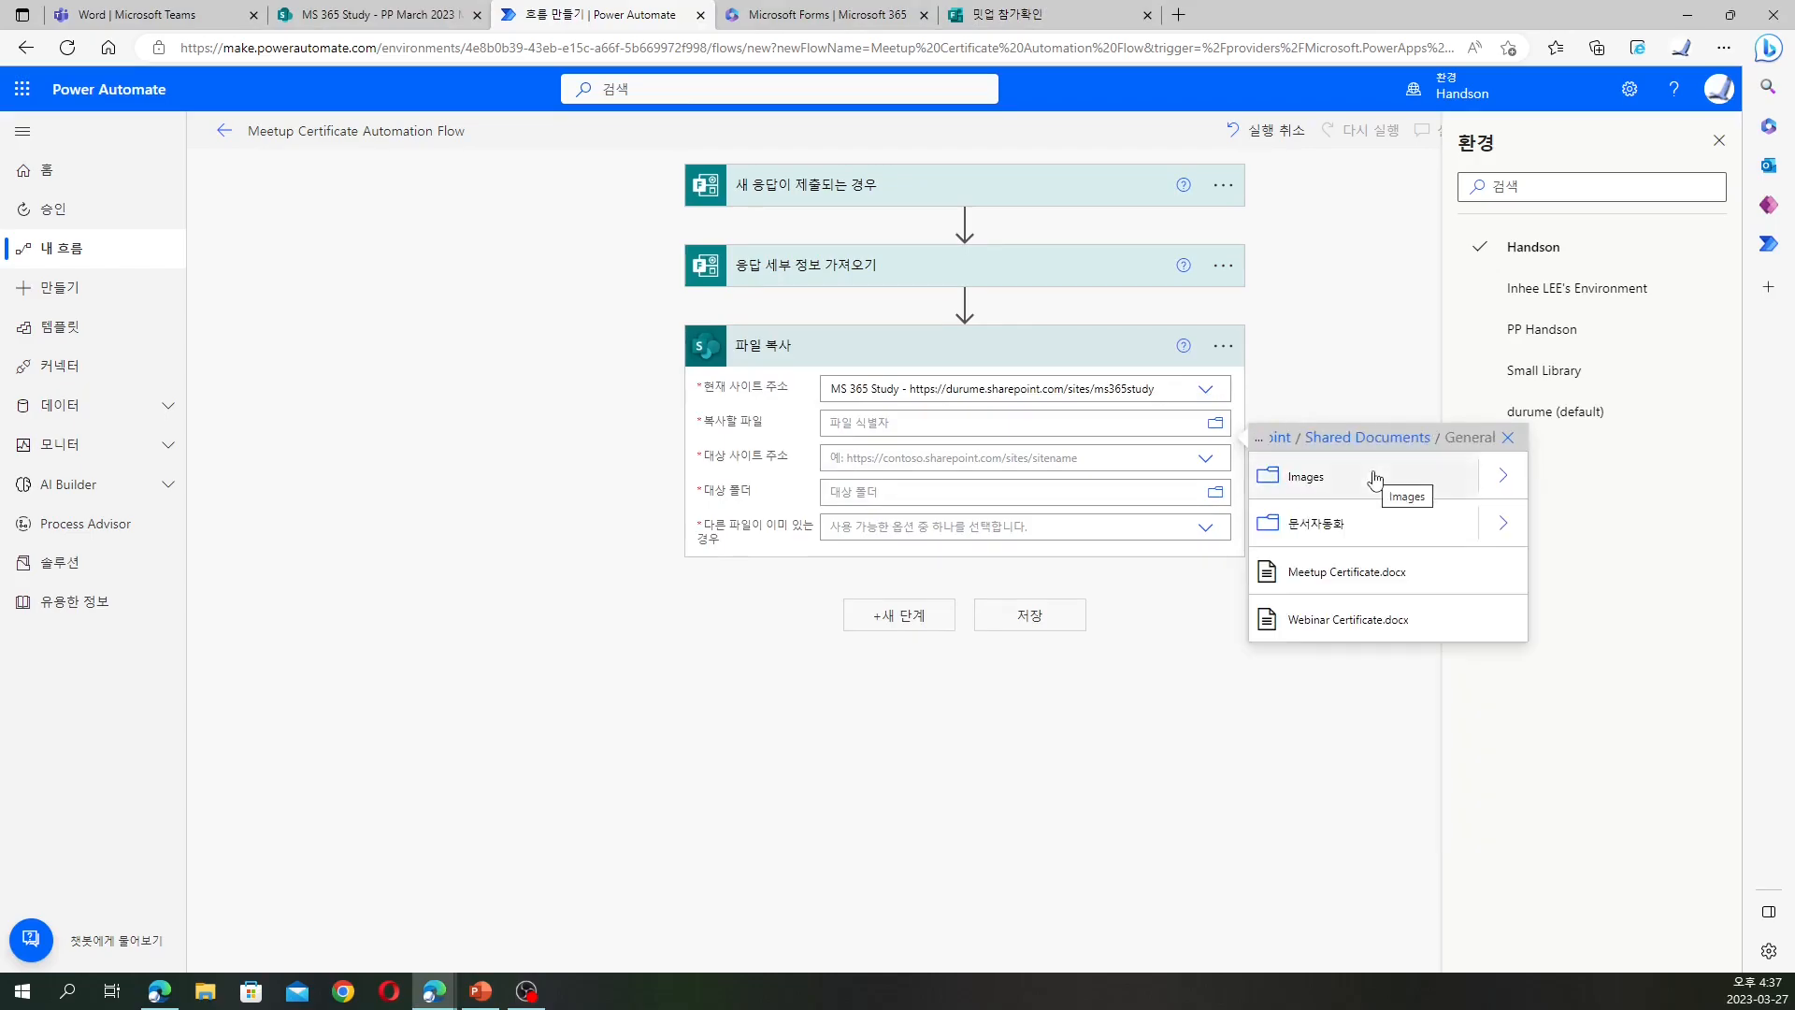
{"action": "left_click", "coordinate": [1362, 522]}
{"action": "left_click", "coordinate": [1366, 525]}
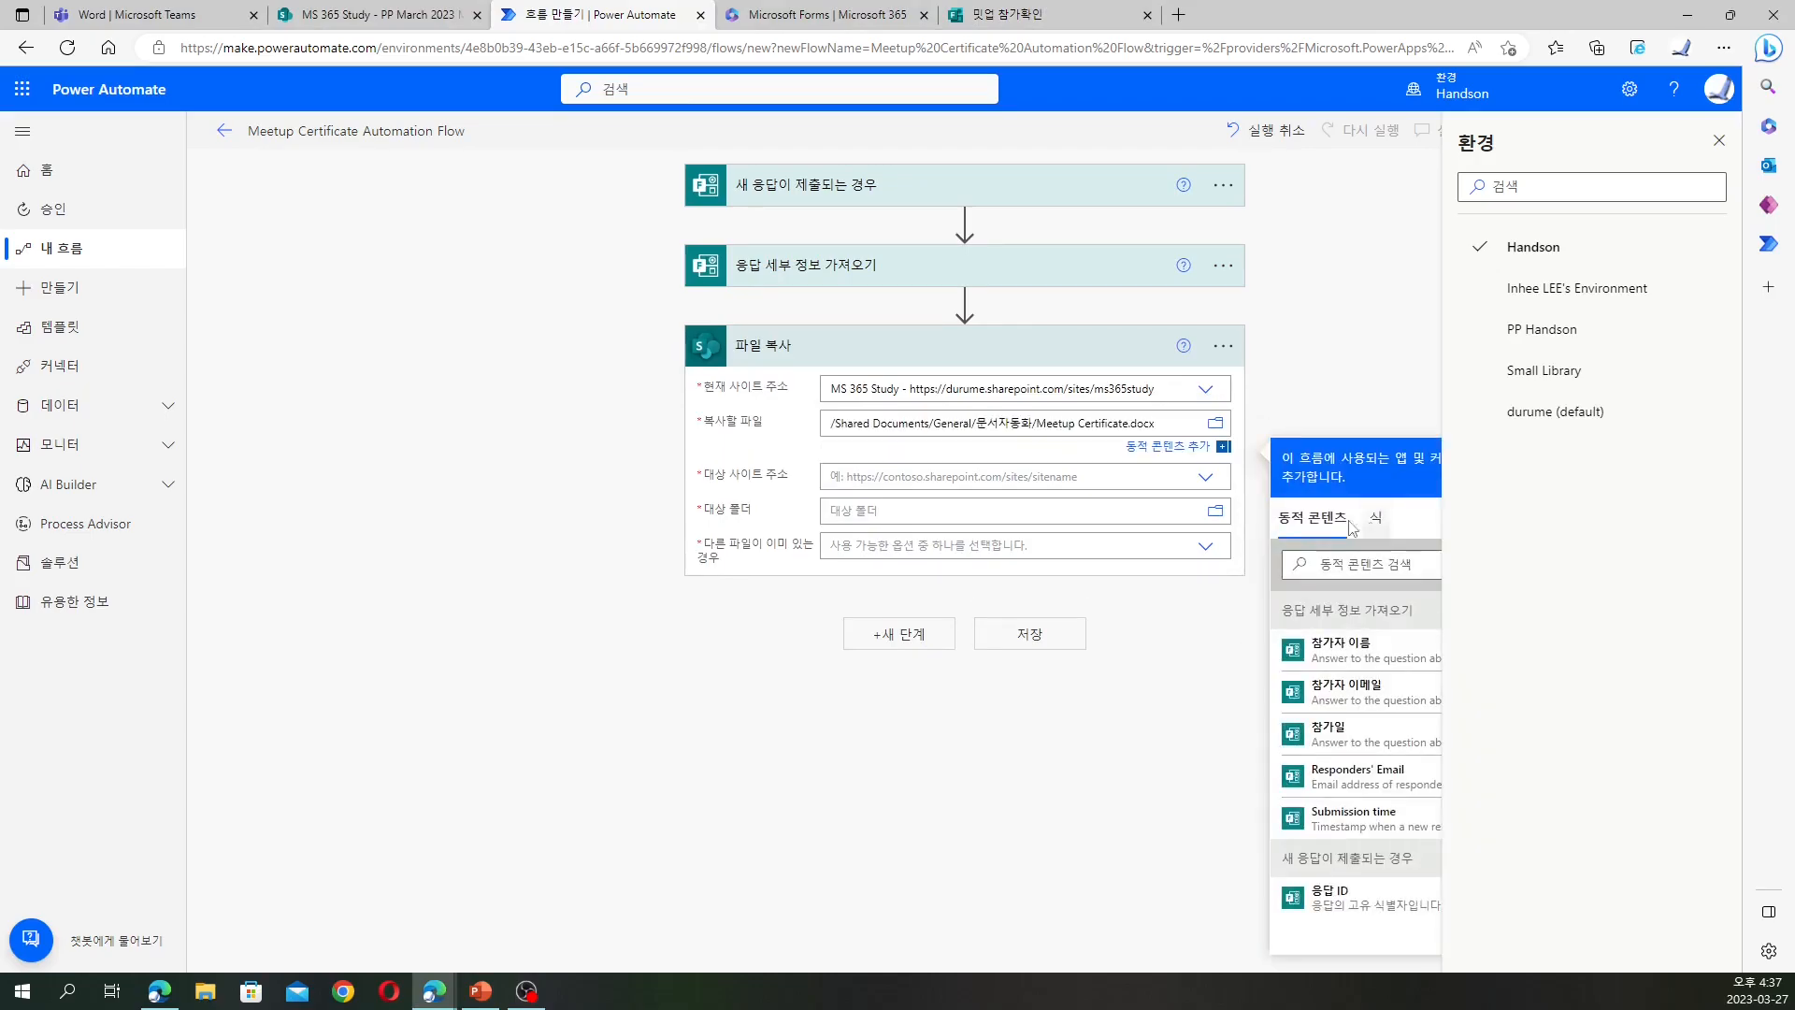
Set the copy destination to MS 365 Study /PP March 2023 Meetup, replacing existing files, and save
{"action": "left_click", "coordinate": [1208, 481]}
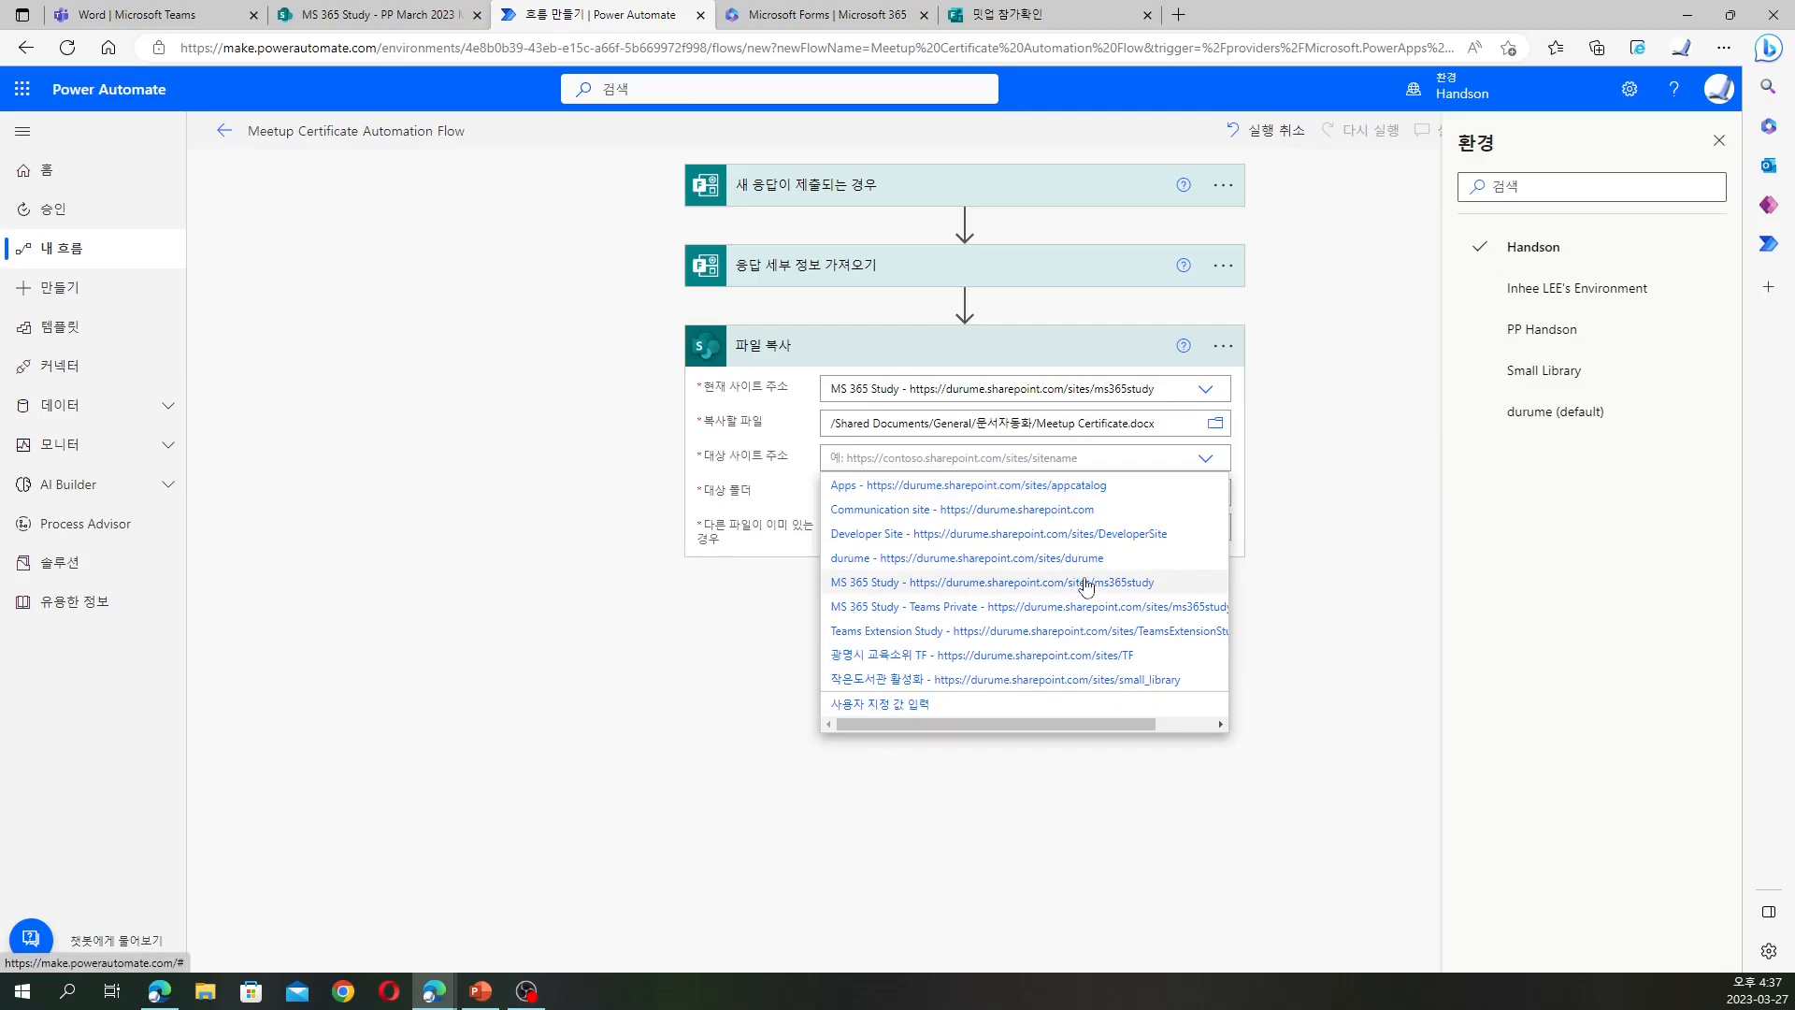
{"action": "left_click", "coordinate": [1085, 582]}
{"action": "left_click", "coordinate": [1215, 492]}
{"action": "left_click", "coordinate": [1500, 585]}
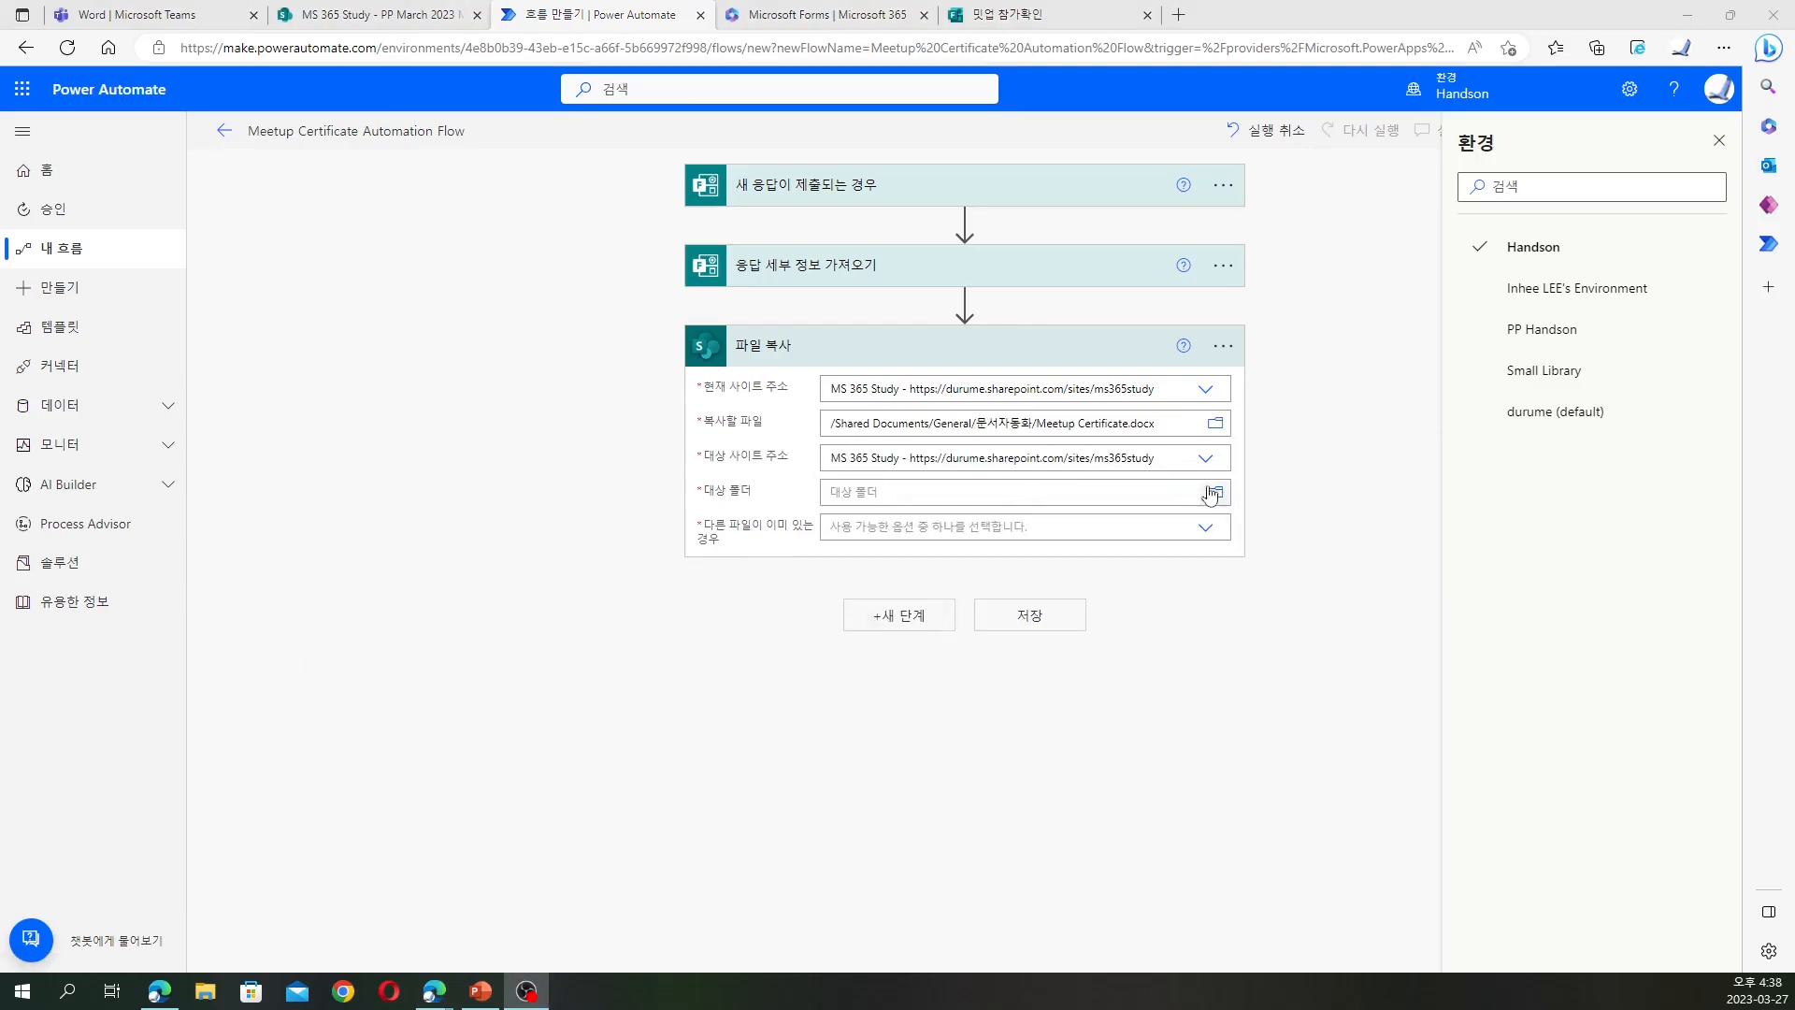
{"action": "left_click", "coordinate": [1216, 491]}
{"action": "scroll", "coordinate": [1428, 647], "scroll_direction": "down", "scroll_amount": 2}
{"action": "left_click", "coordinate": [1346, 758]}
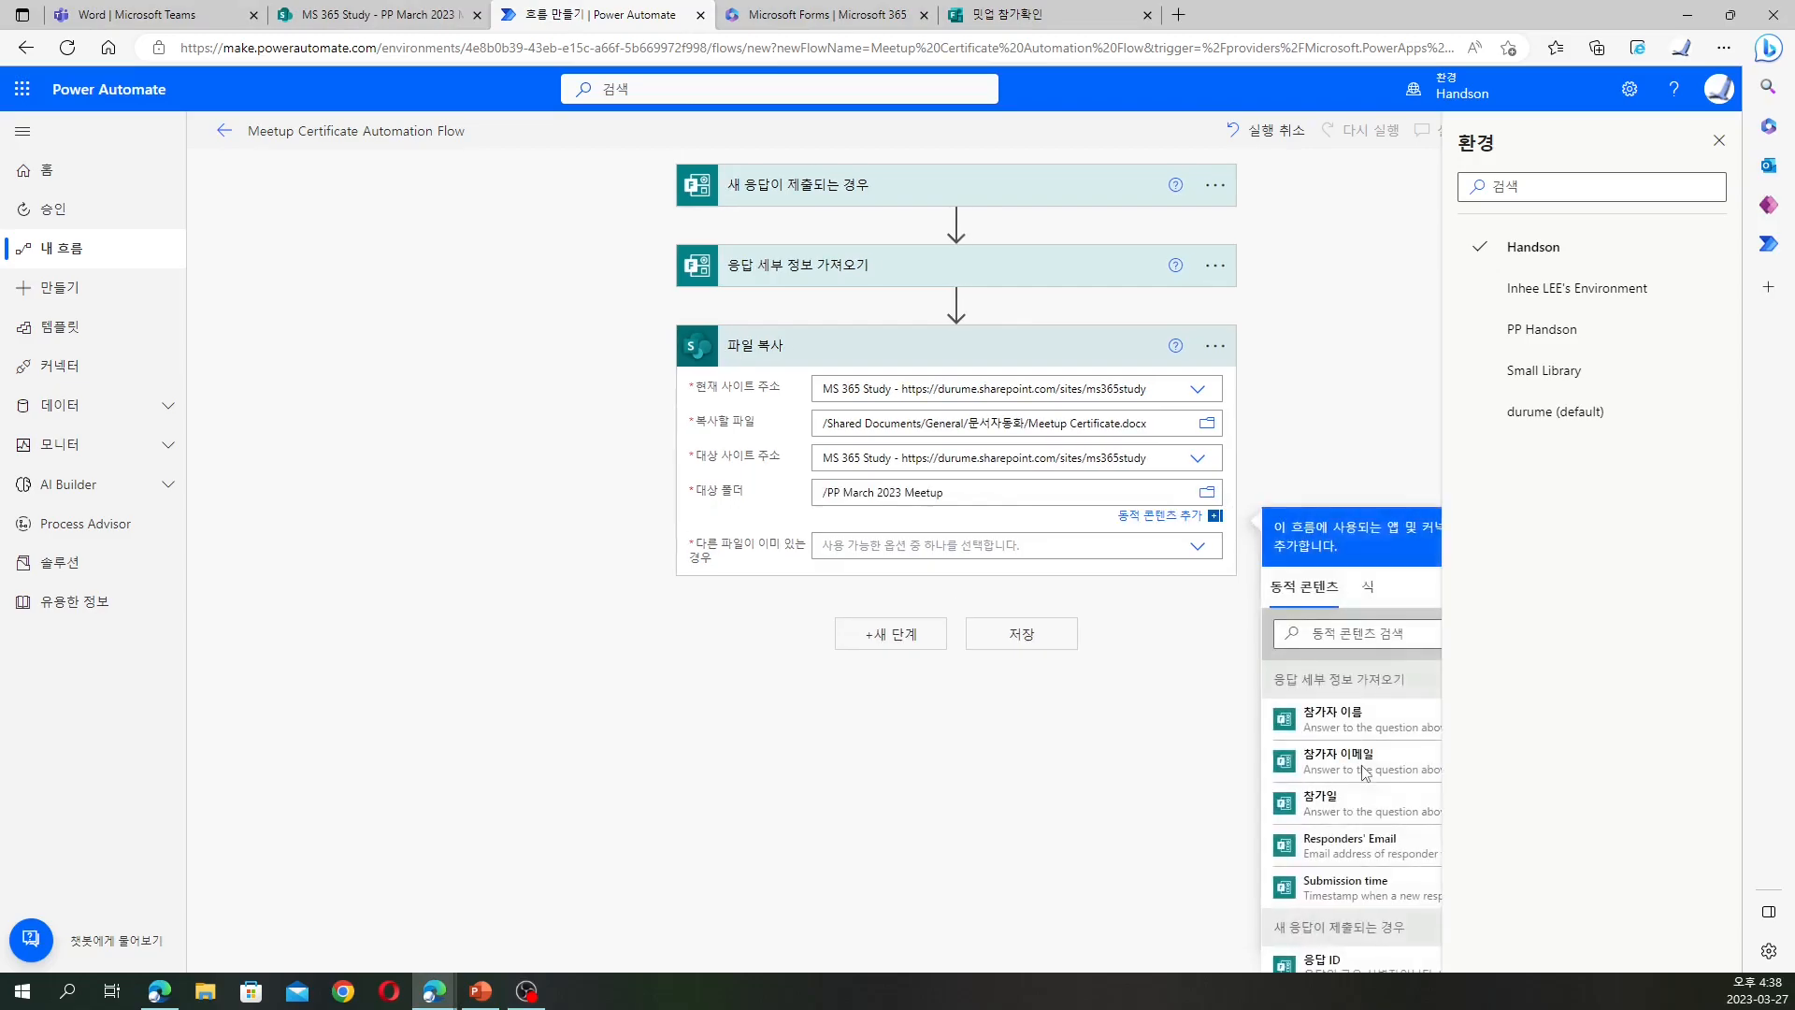
{"action": "left_click", "coordinate": [1207, 531]}
{"action": "left_click", "coordinate": [1207, 529]}
{"action": "left_click", "coordinate": [1207, 530]}
{"action": "left_click", "coordinate": [994, 607]}
{"action": "left_click", "coordinate": [1027, 619]}
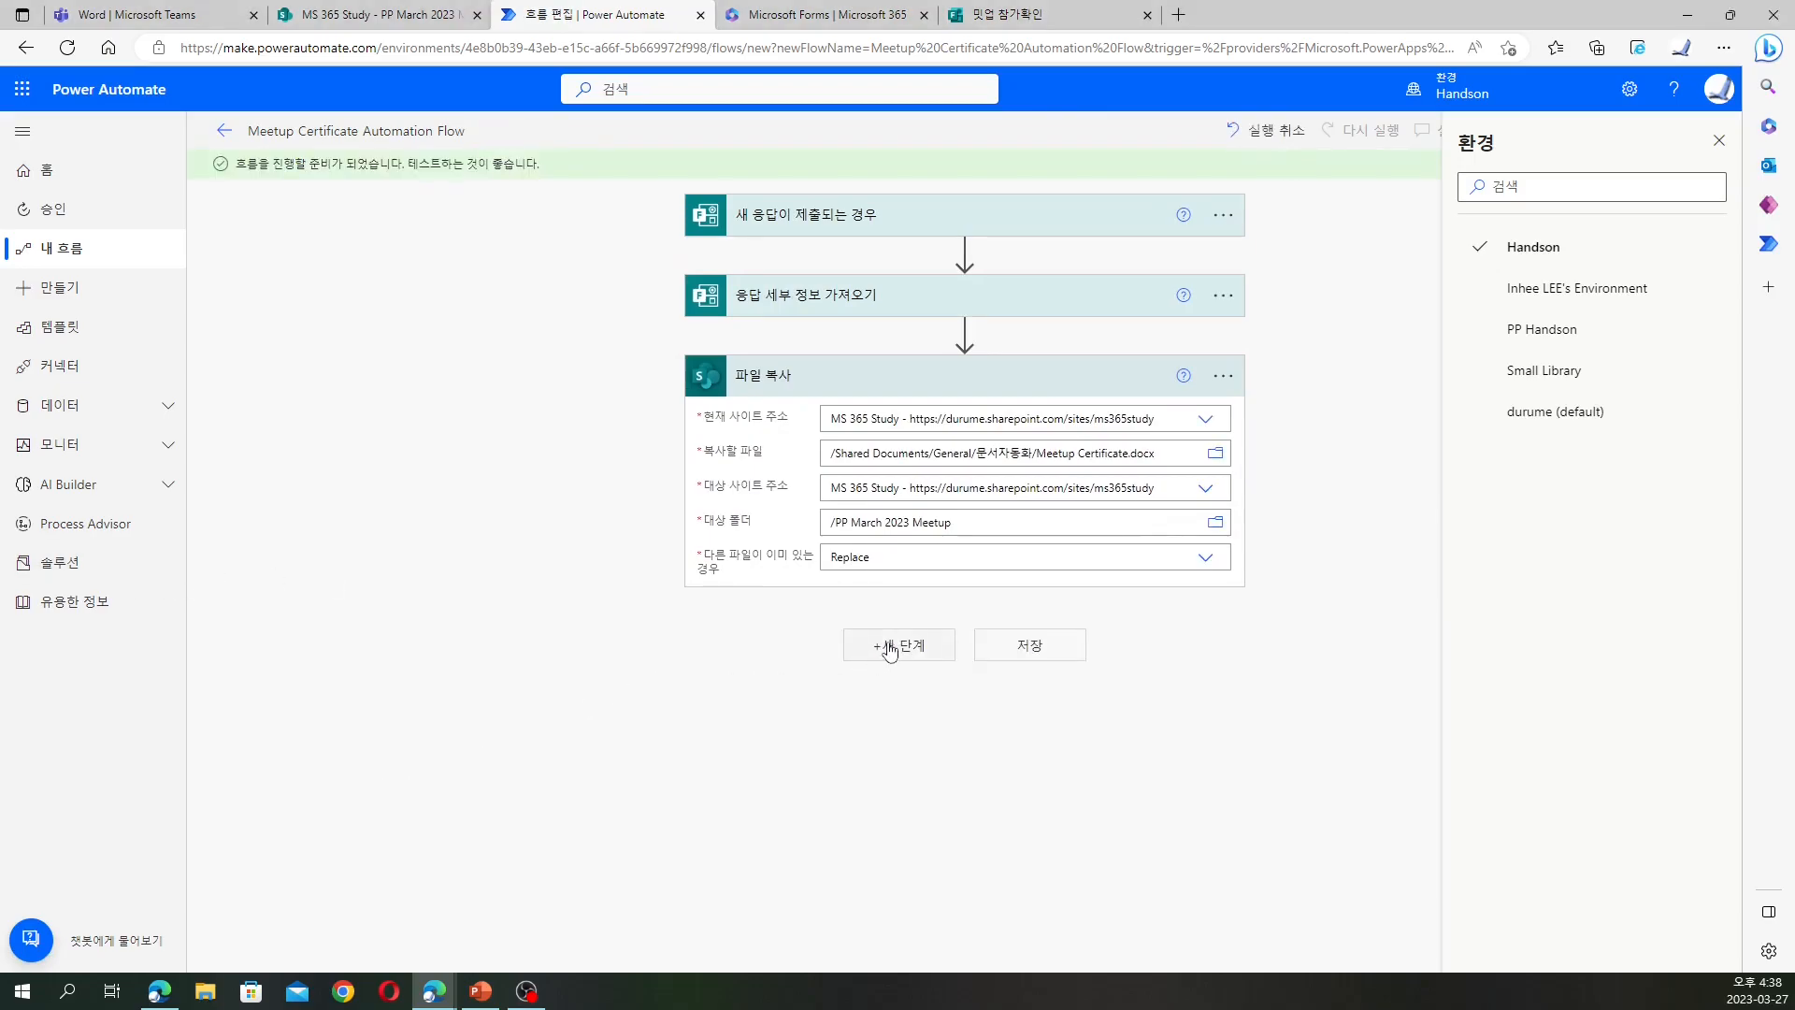
{"action": "left_click", "coordinate": [879, 649]}
Add a SharePoint get file properties step, then delete it
{"action": "left_click", "coordinate": [959, 692]}
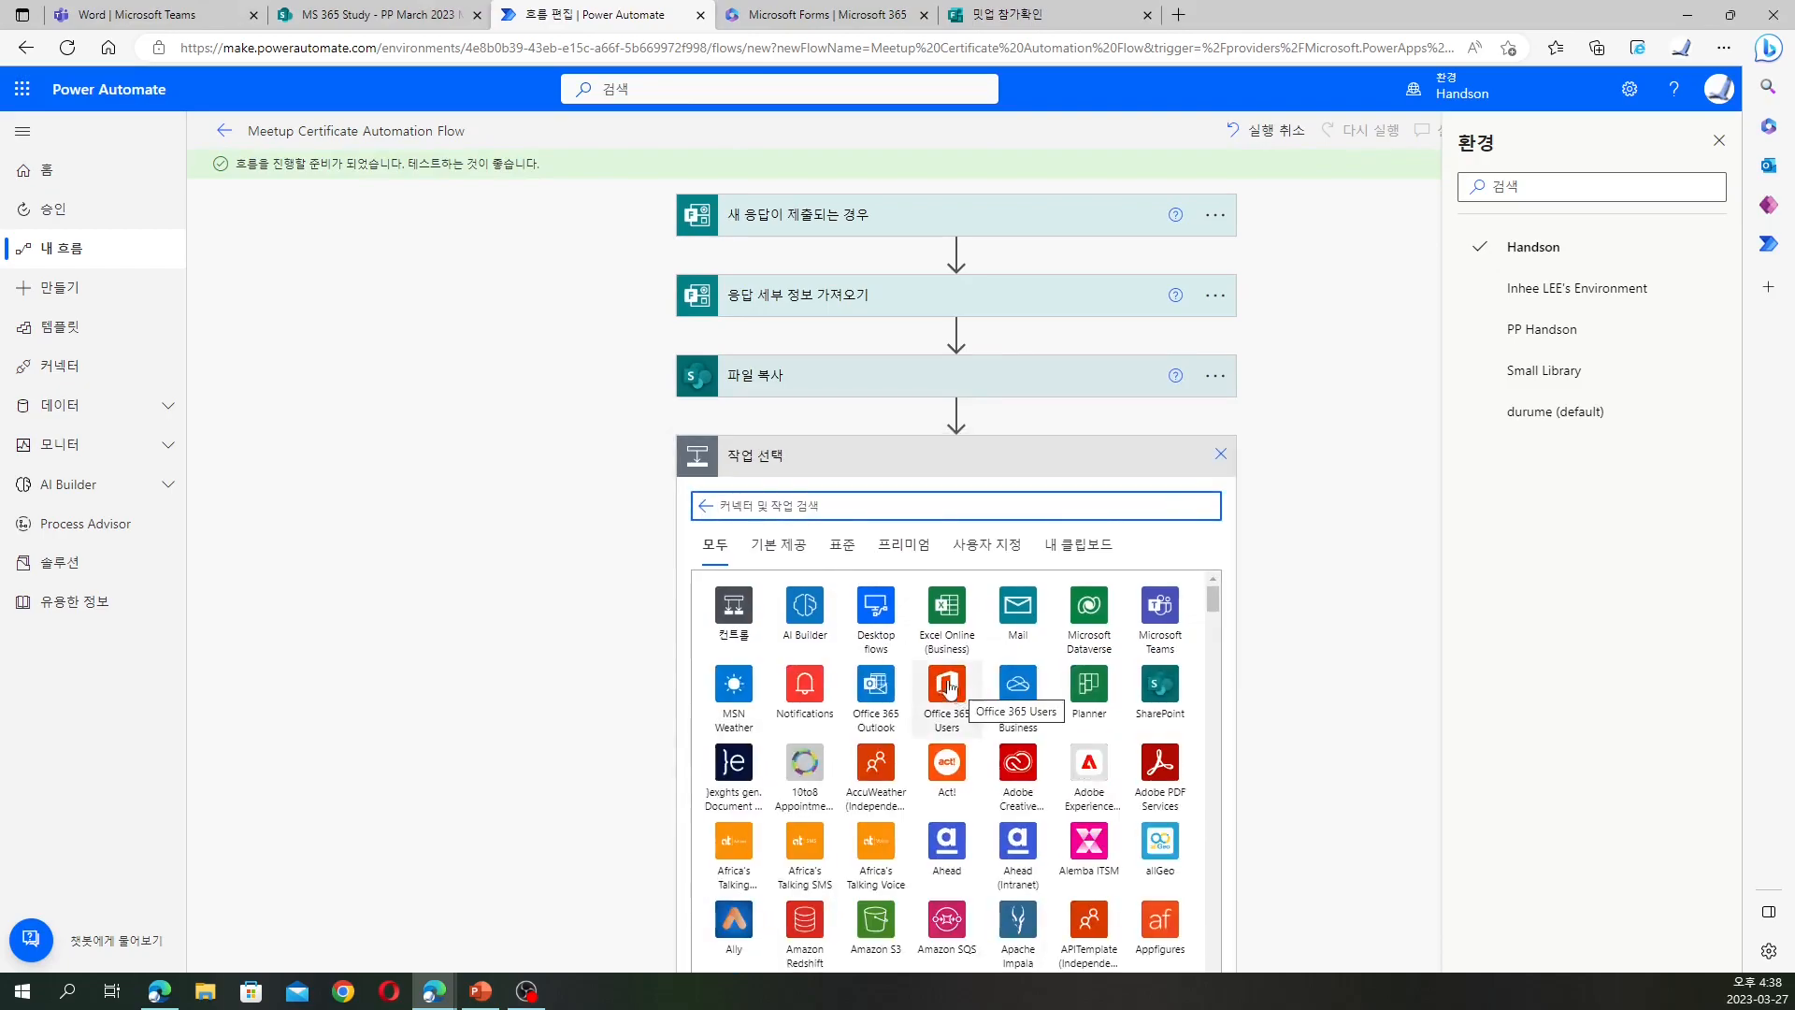
{"action": "scroll", "coordinate": [895, 647], "scroll_direction": "down", "scroll_amount": 1}
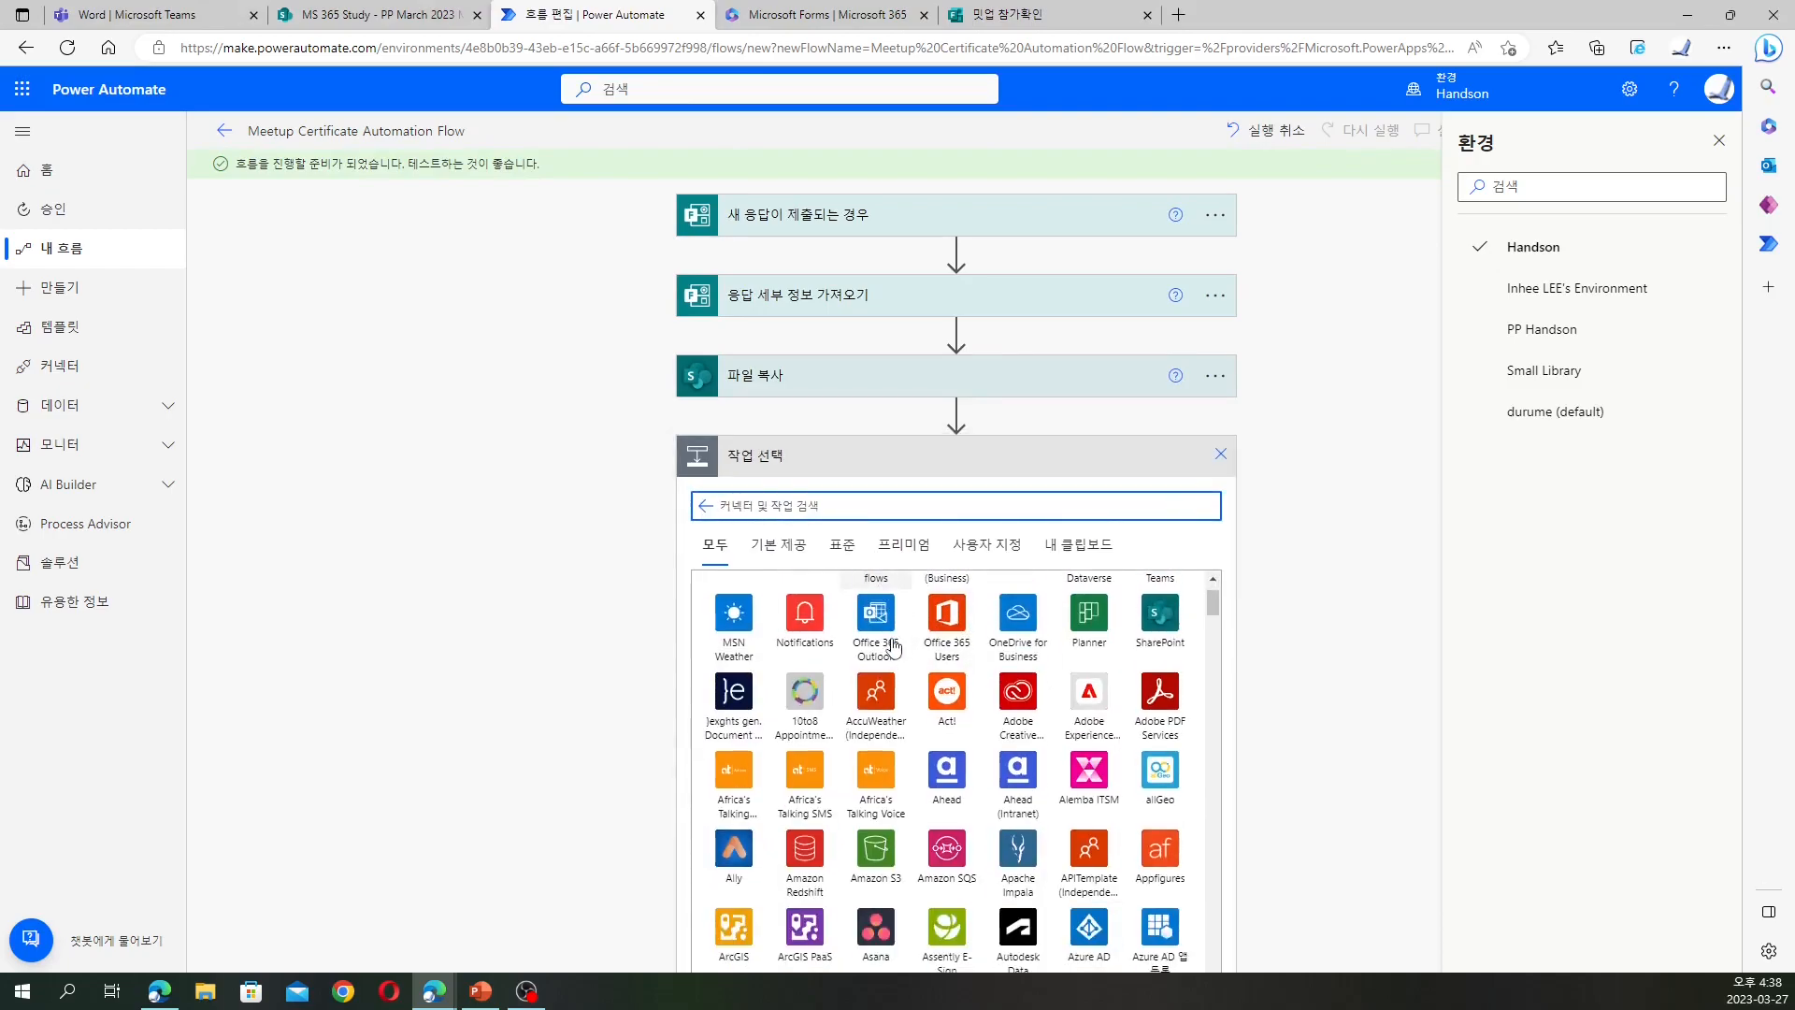
{"action": "left_click", "coordinate": [1162, 623]}
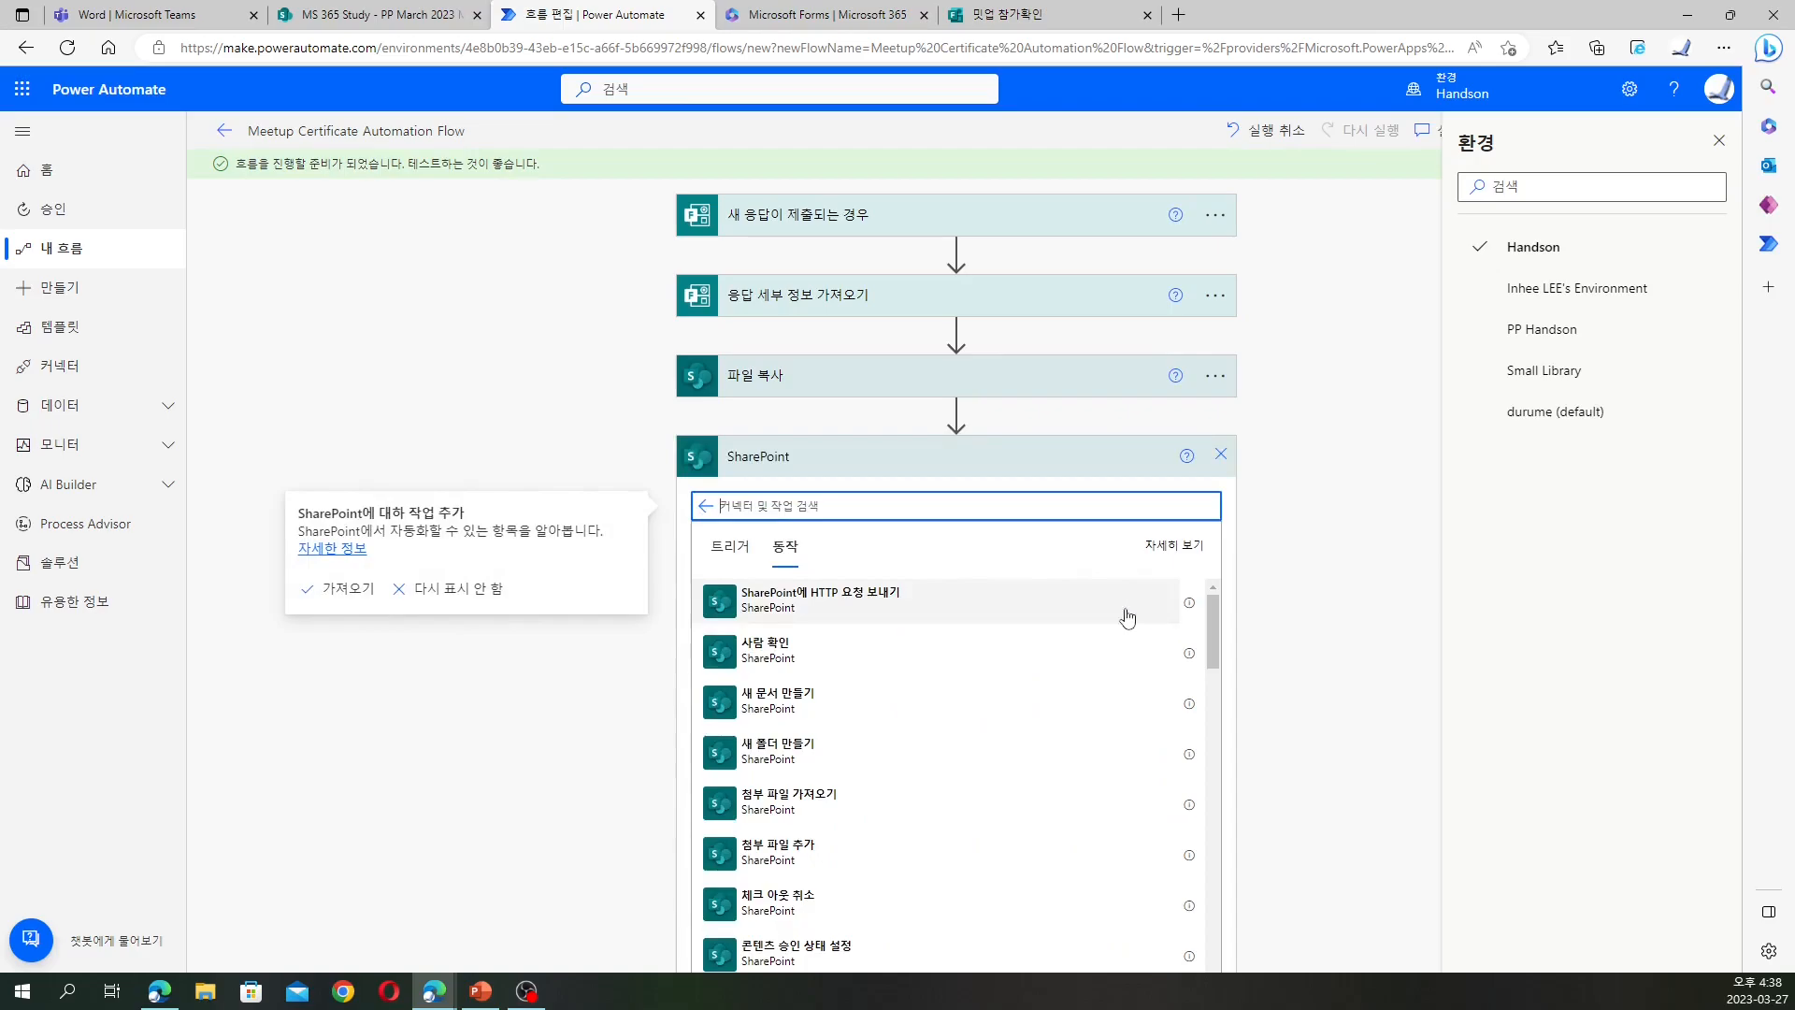
{"action": "scroll", "coordinate": [1001, 600], "scroll_direction": "down", "scroll_amount": 6}
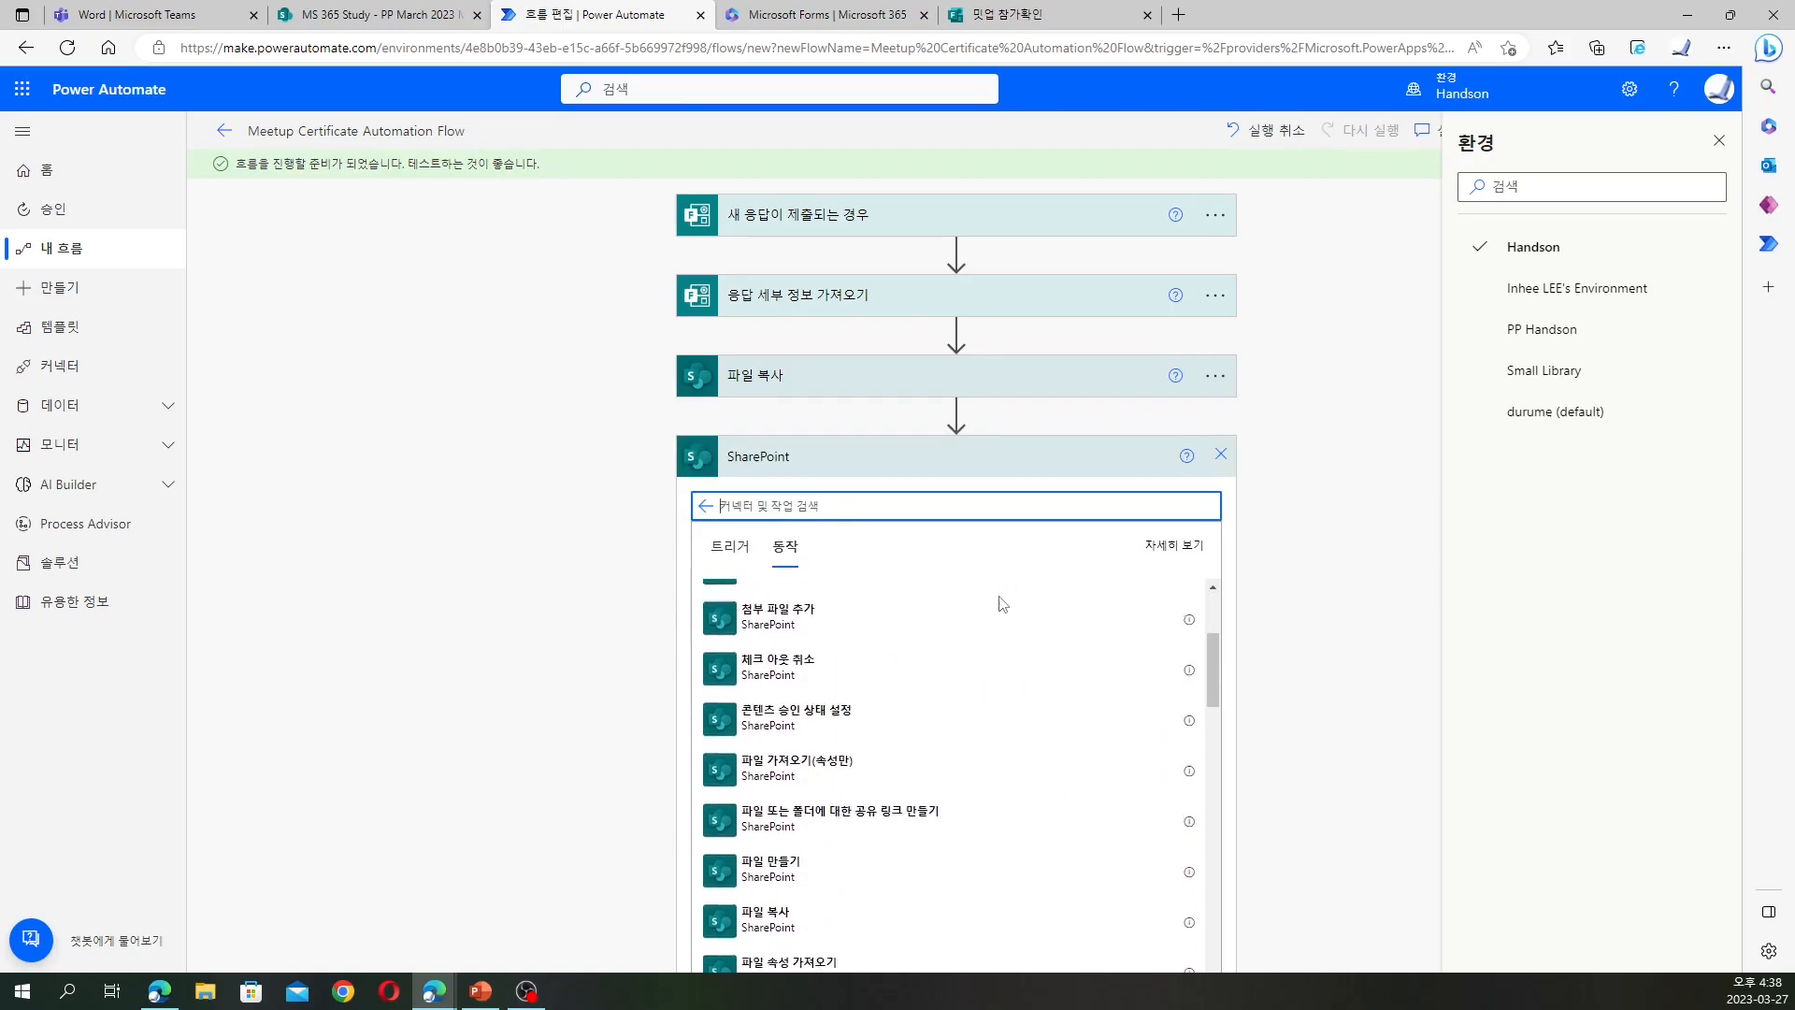
{"action": "left_click", "coordinate": [842, 737]}
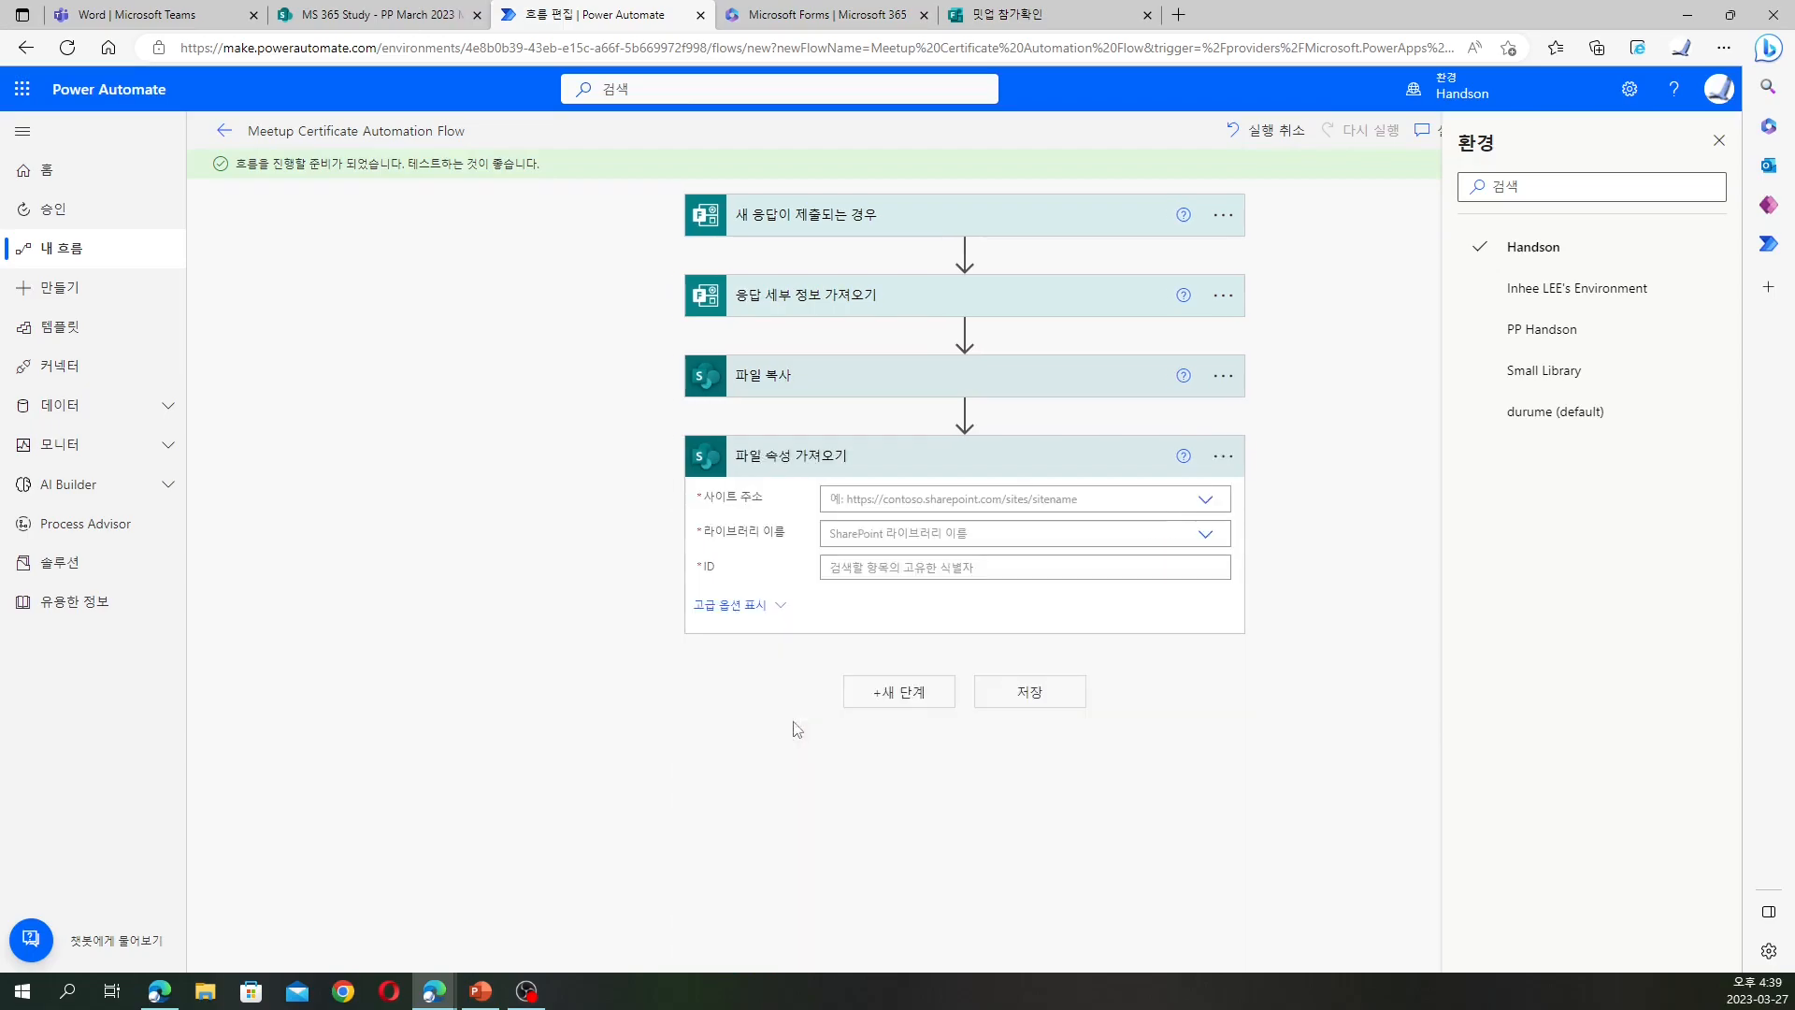
{"action": "left_click", "coordinate": [1038, 460]}
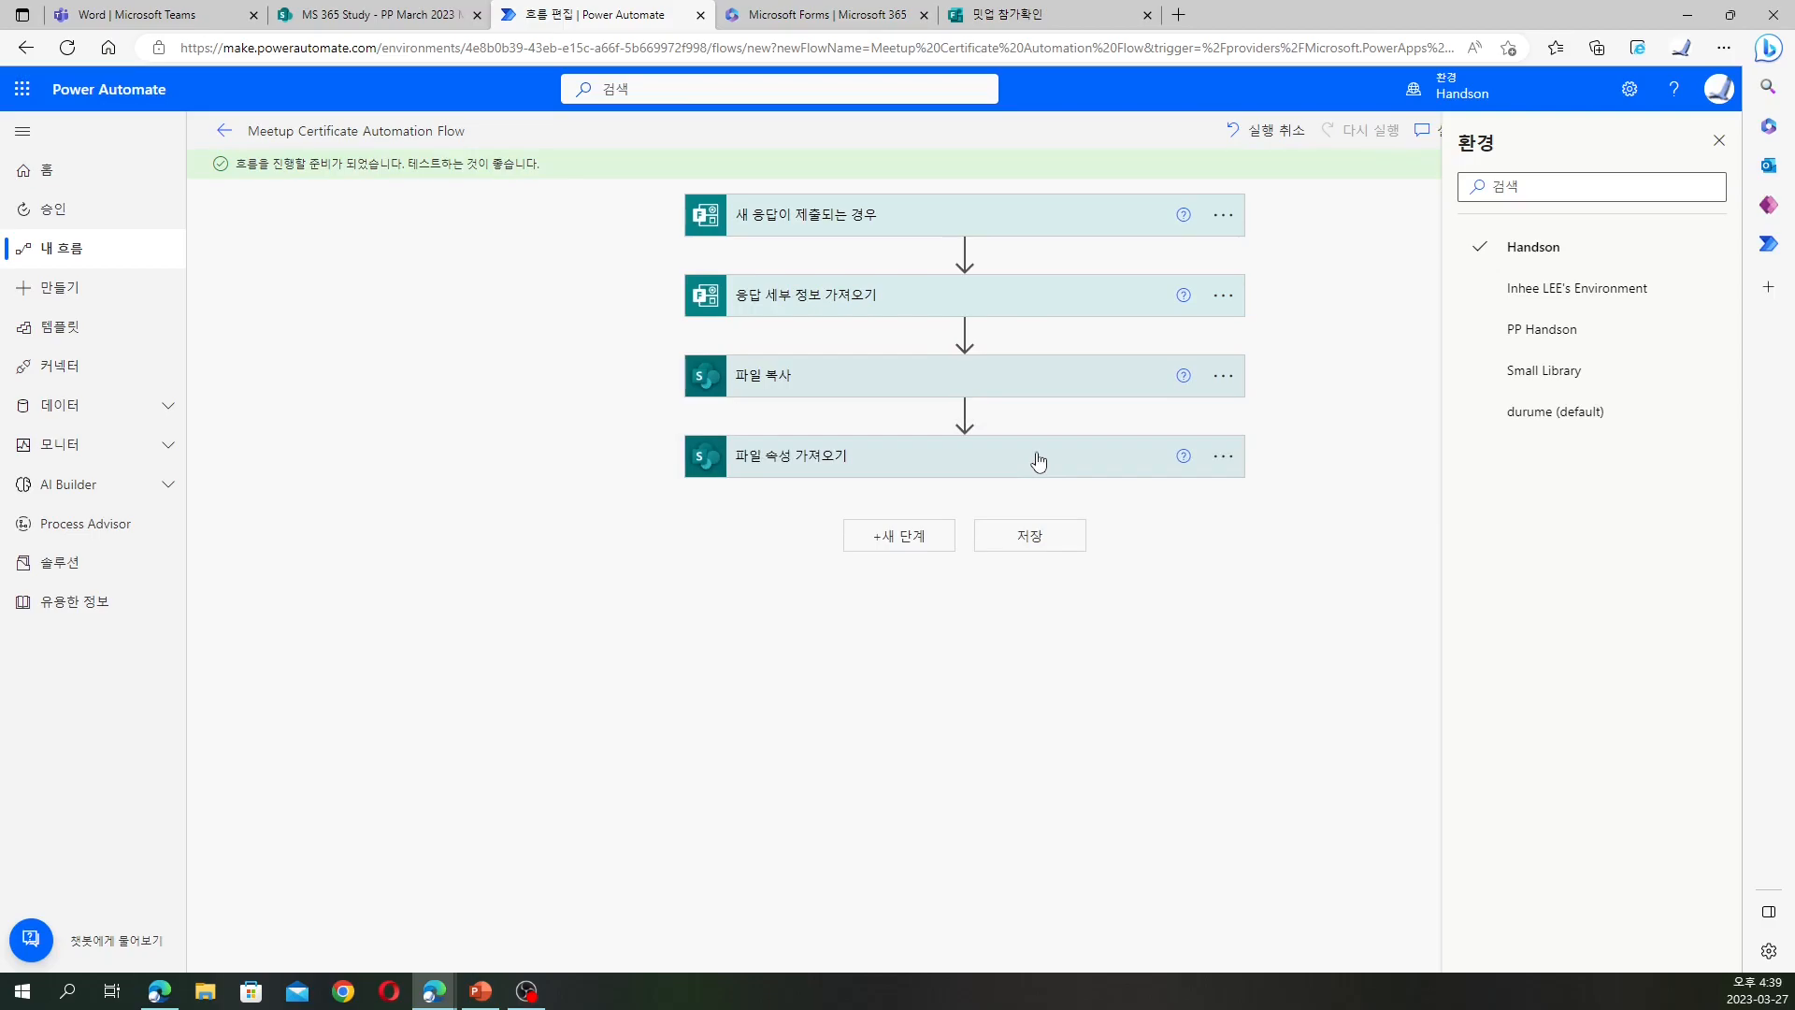
{"action": "left_click", "coordinate": [1038, 460]}
{"action": "left_click", "coordinate": [1222, 456]}
{"action": "left_click", "coordinate": [1293, 722]}
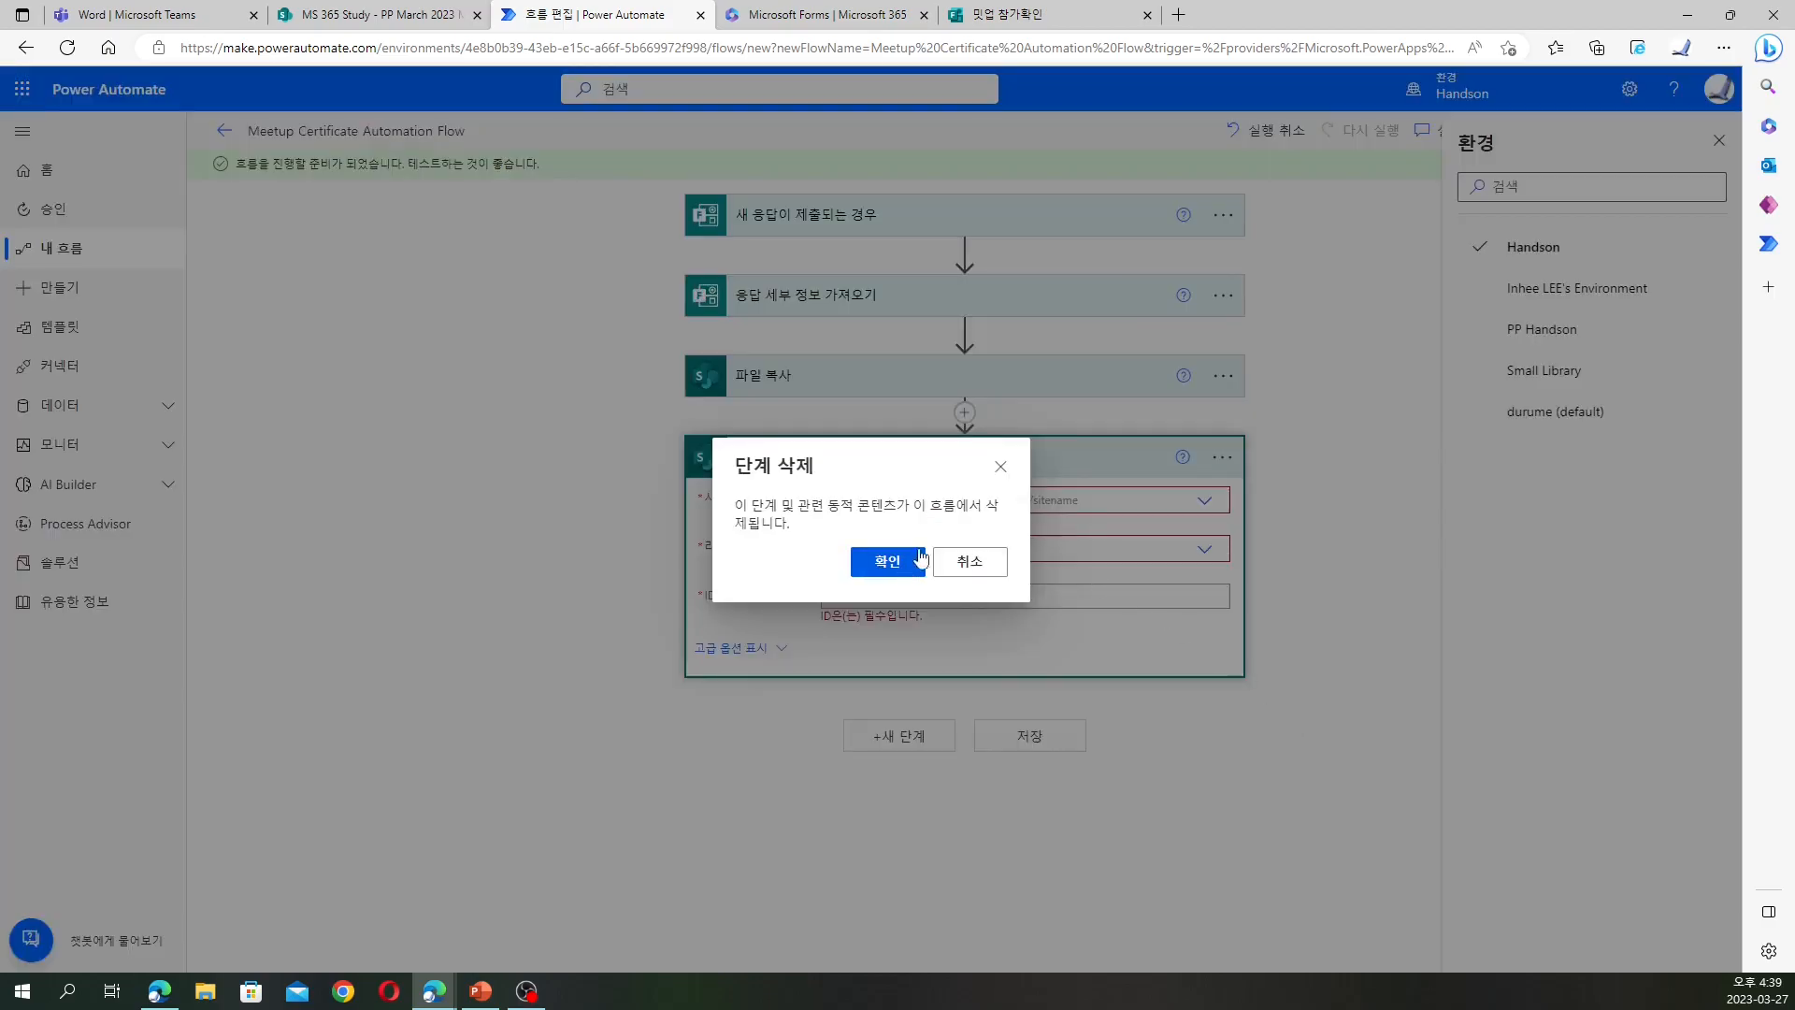
{"action": "left_click", "coordinate": [917, 560]}
Add the SharePoint 파일 속성 업데이트 action after the copy step, searching '업데이'
{"action": "left_click", "coordinate": [909, 455]}
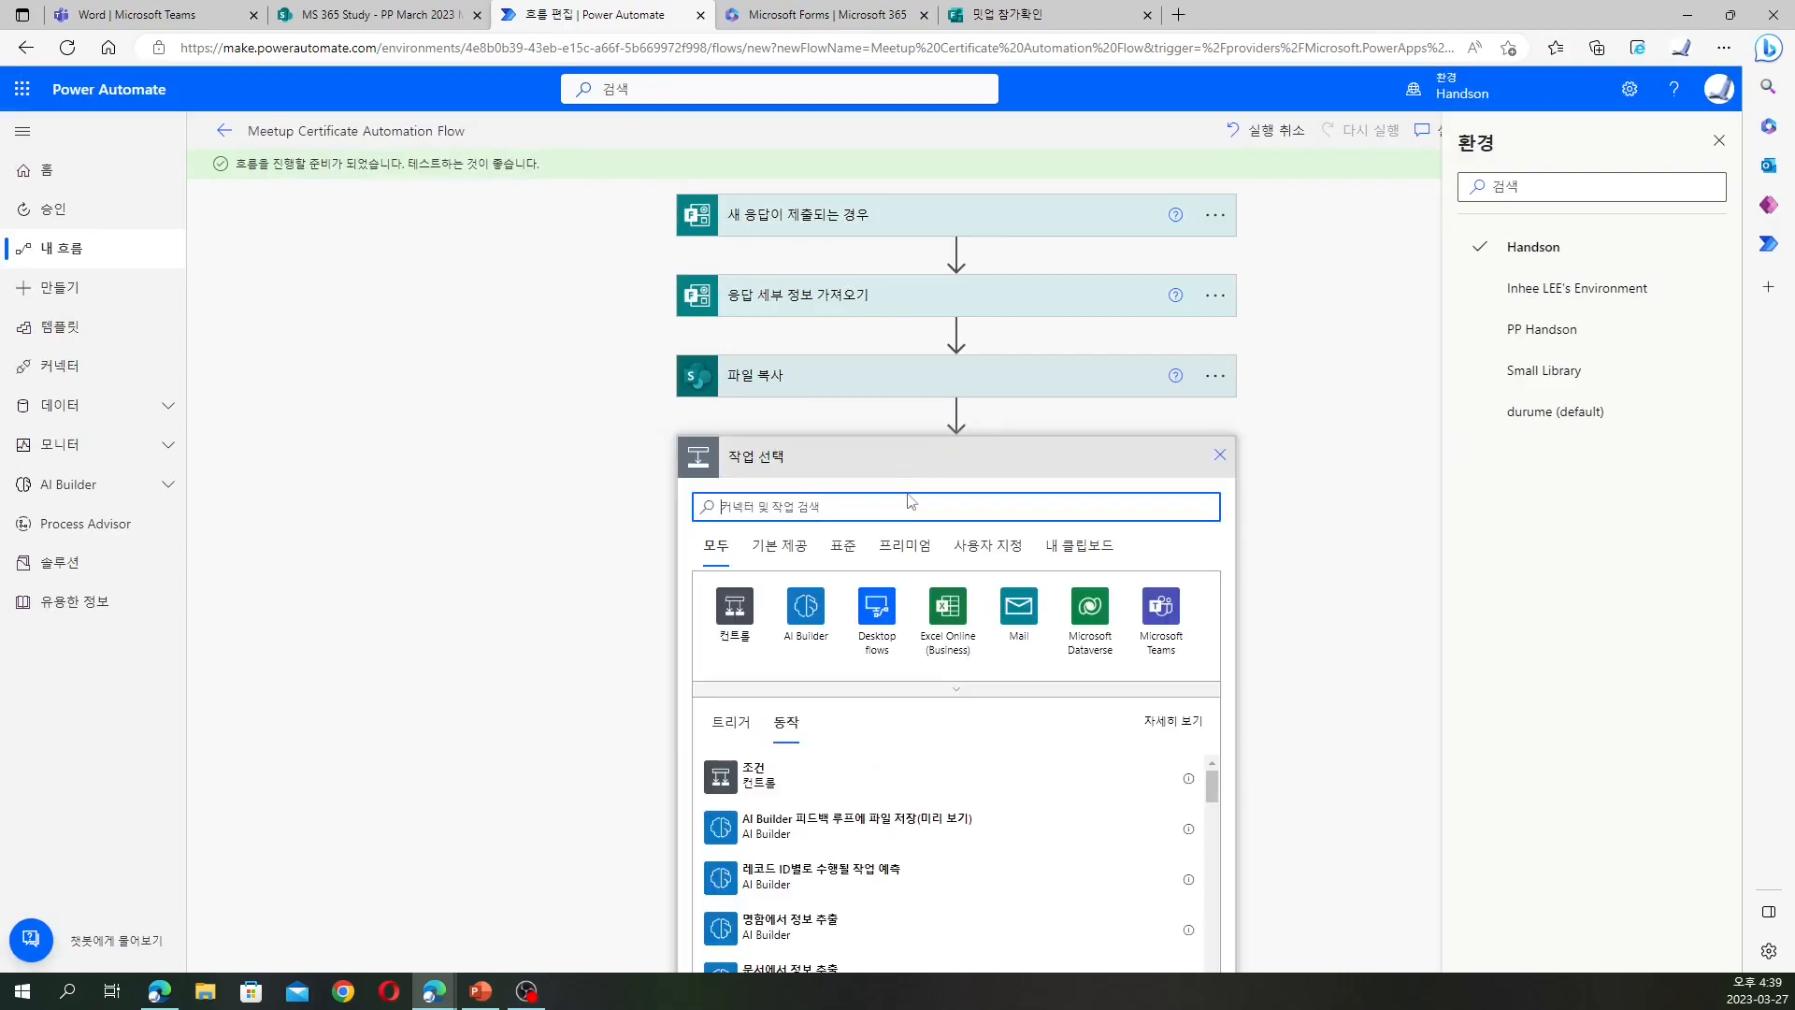
{"action": "left_click", "coordinate": [842, 545]}
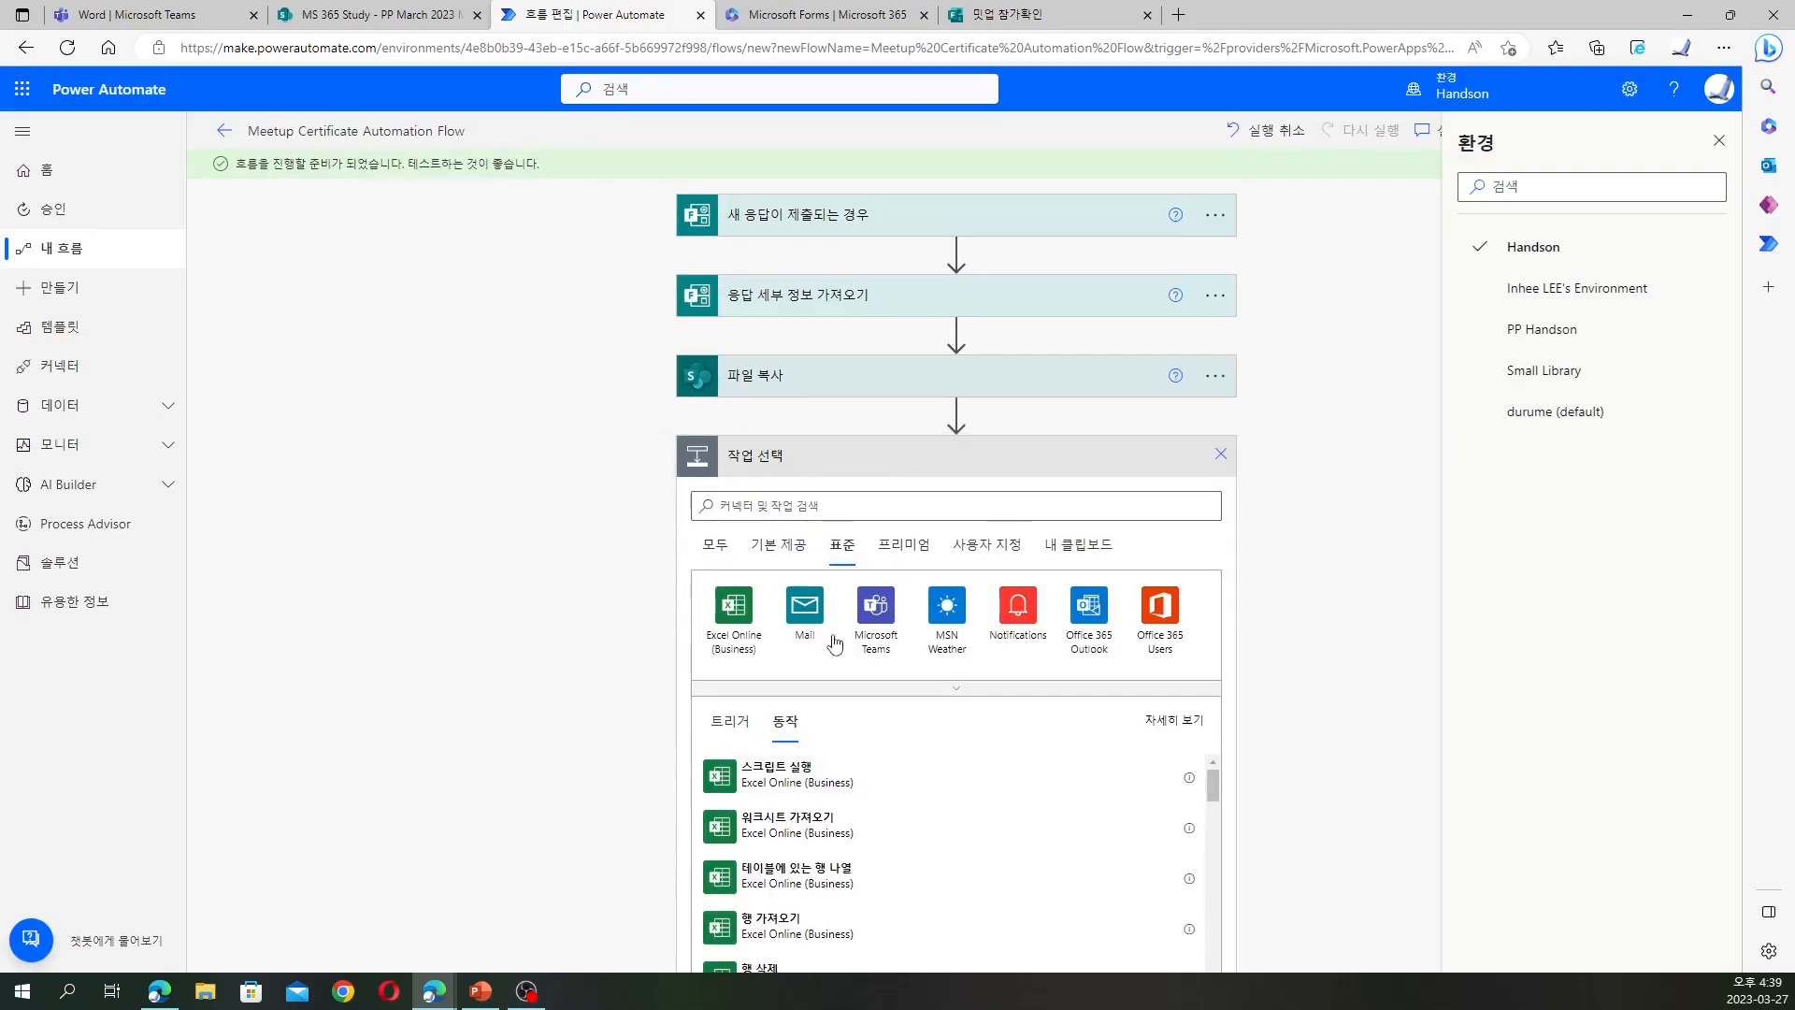
{"action": "left_click", "coordinate": [907, 691]}
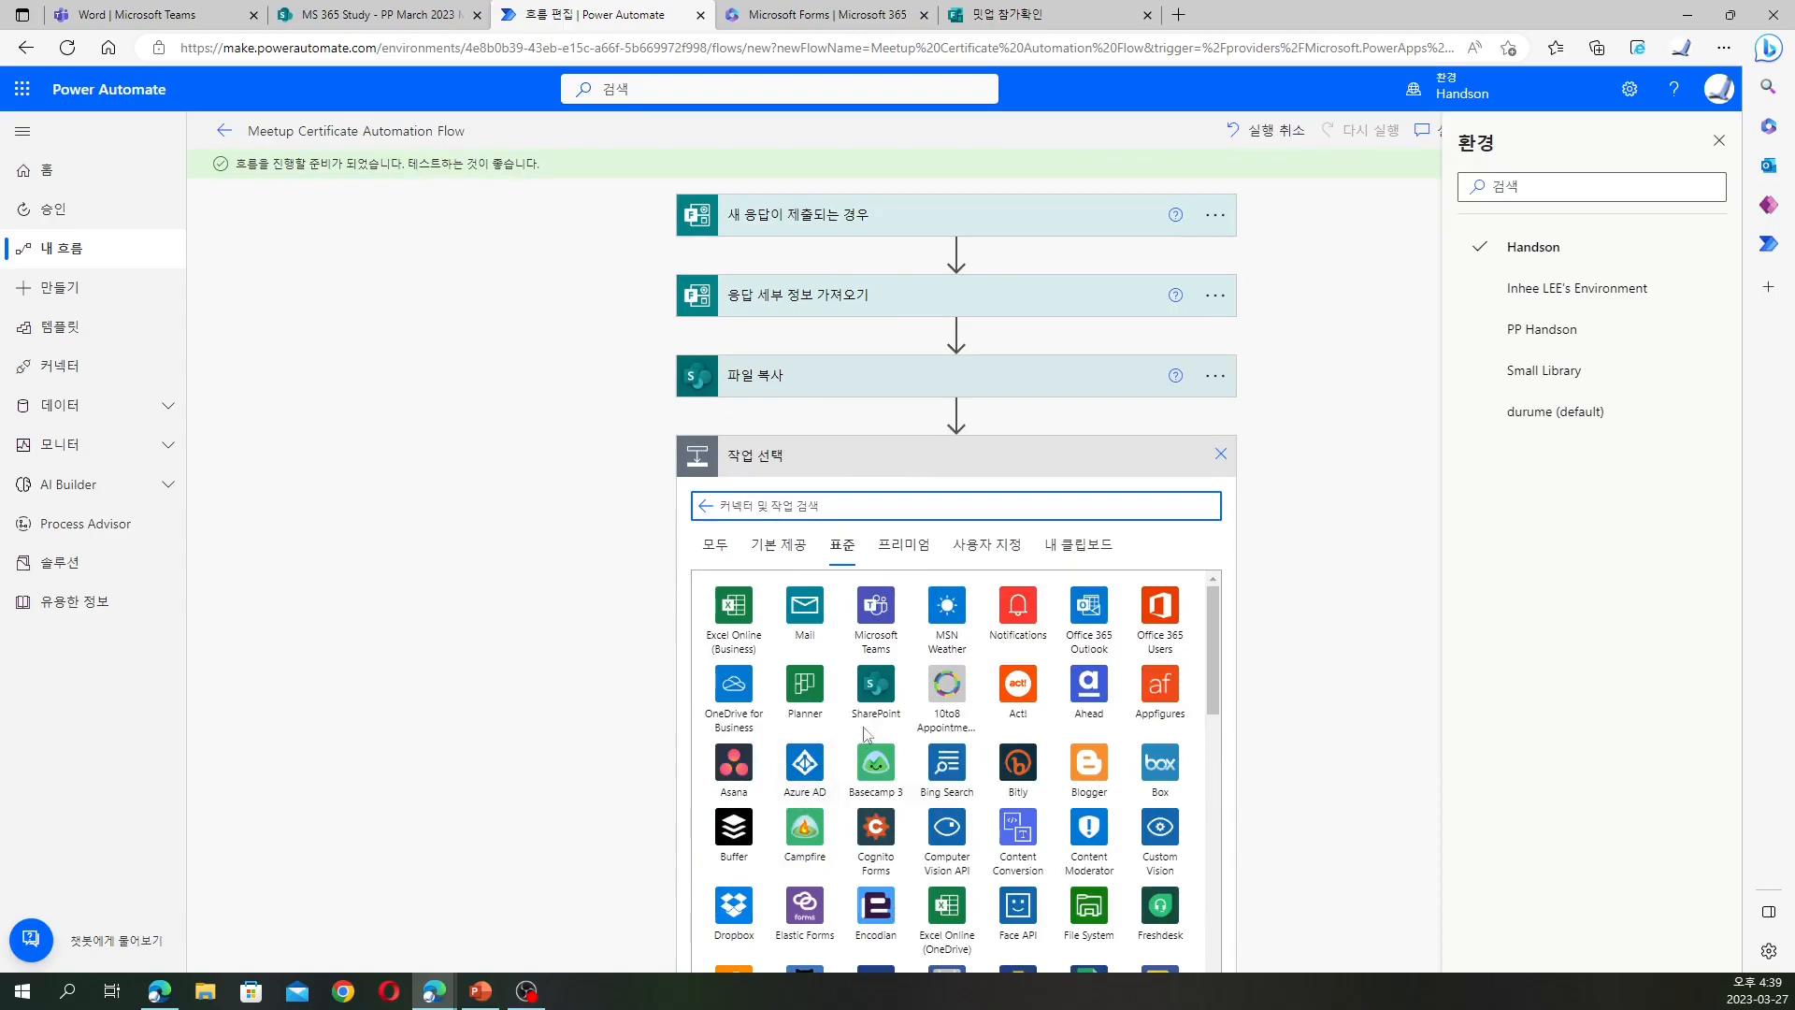
{"action": "left_click", "coordinate": [875, 699]}
{"action": "scroll", "coordinate": [875, 703], "scroll_direction": "down", "scroll_amount": 1}
{"action": "scroll", "coordinate": [875, 701], "scroll_direction": "down", "scroll_amount": 4}
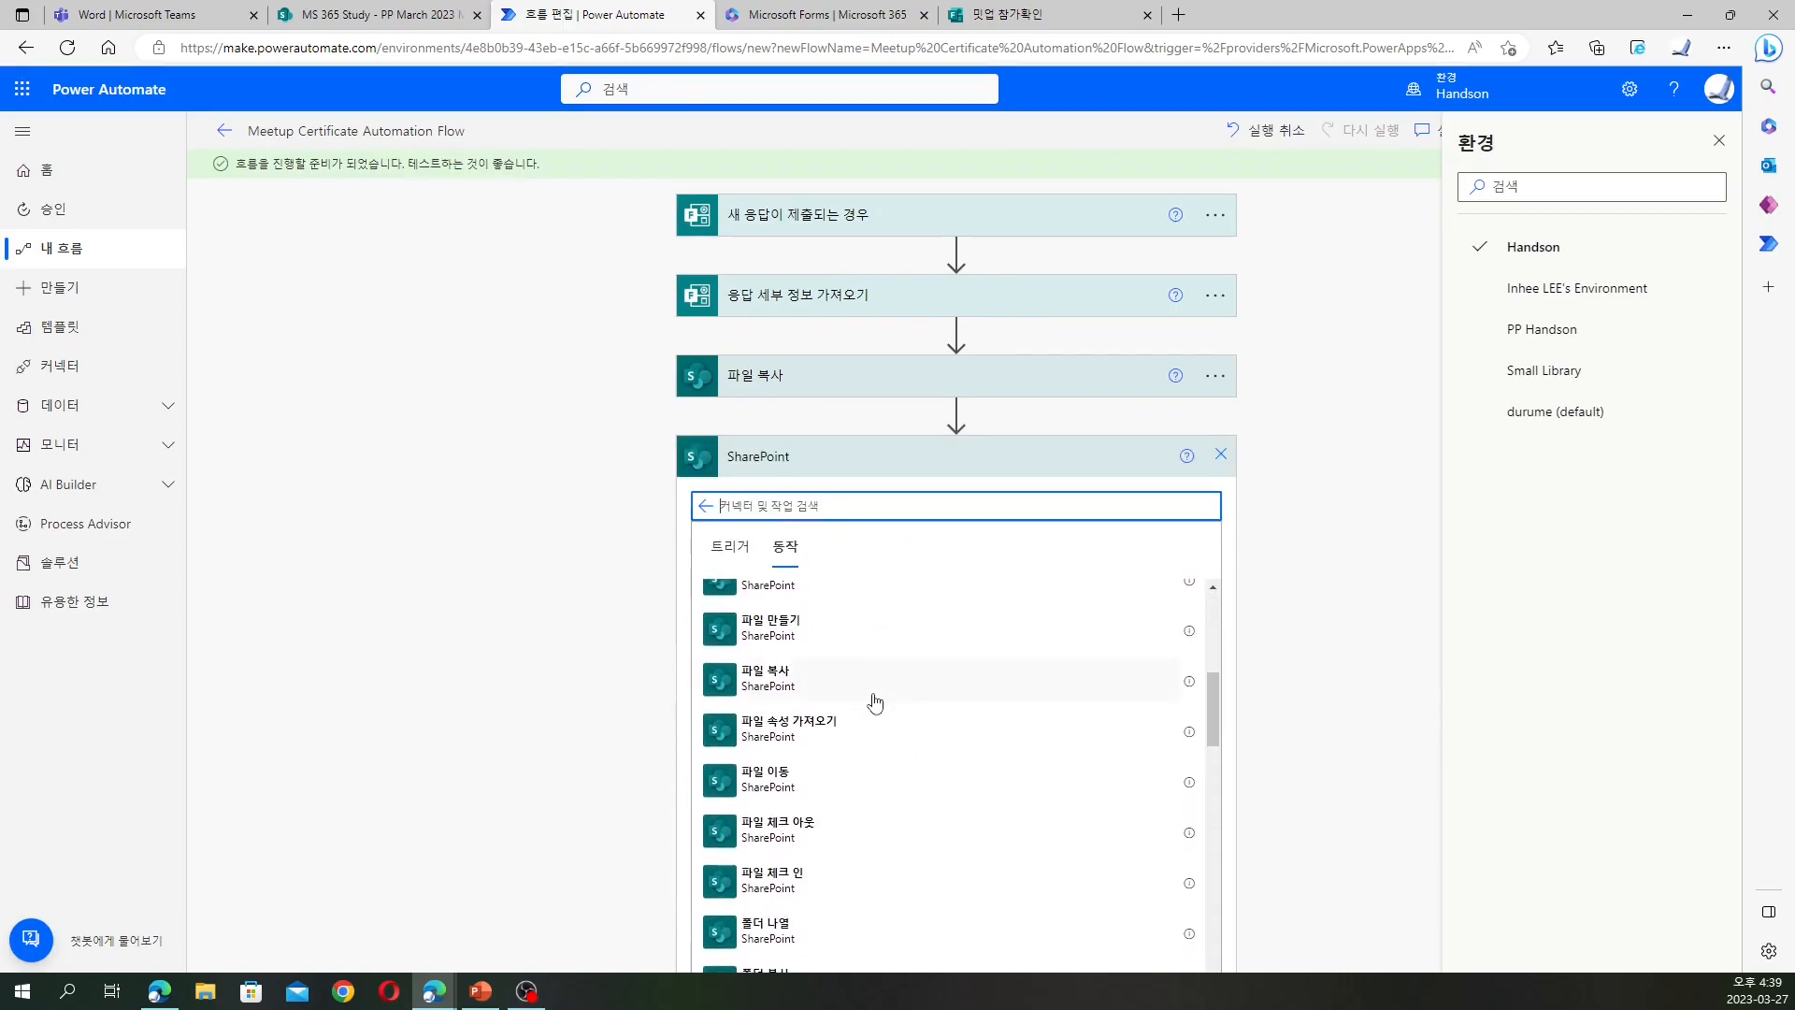
{"action": "scroll", "coordinate": [875, 701], "scroll_direction": "down", "scroll_amount": 5}
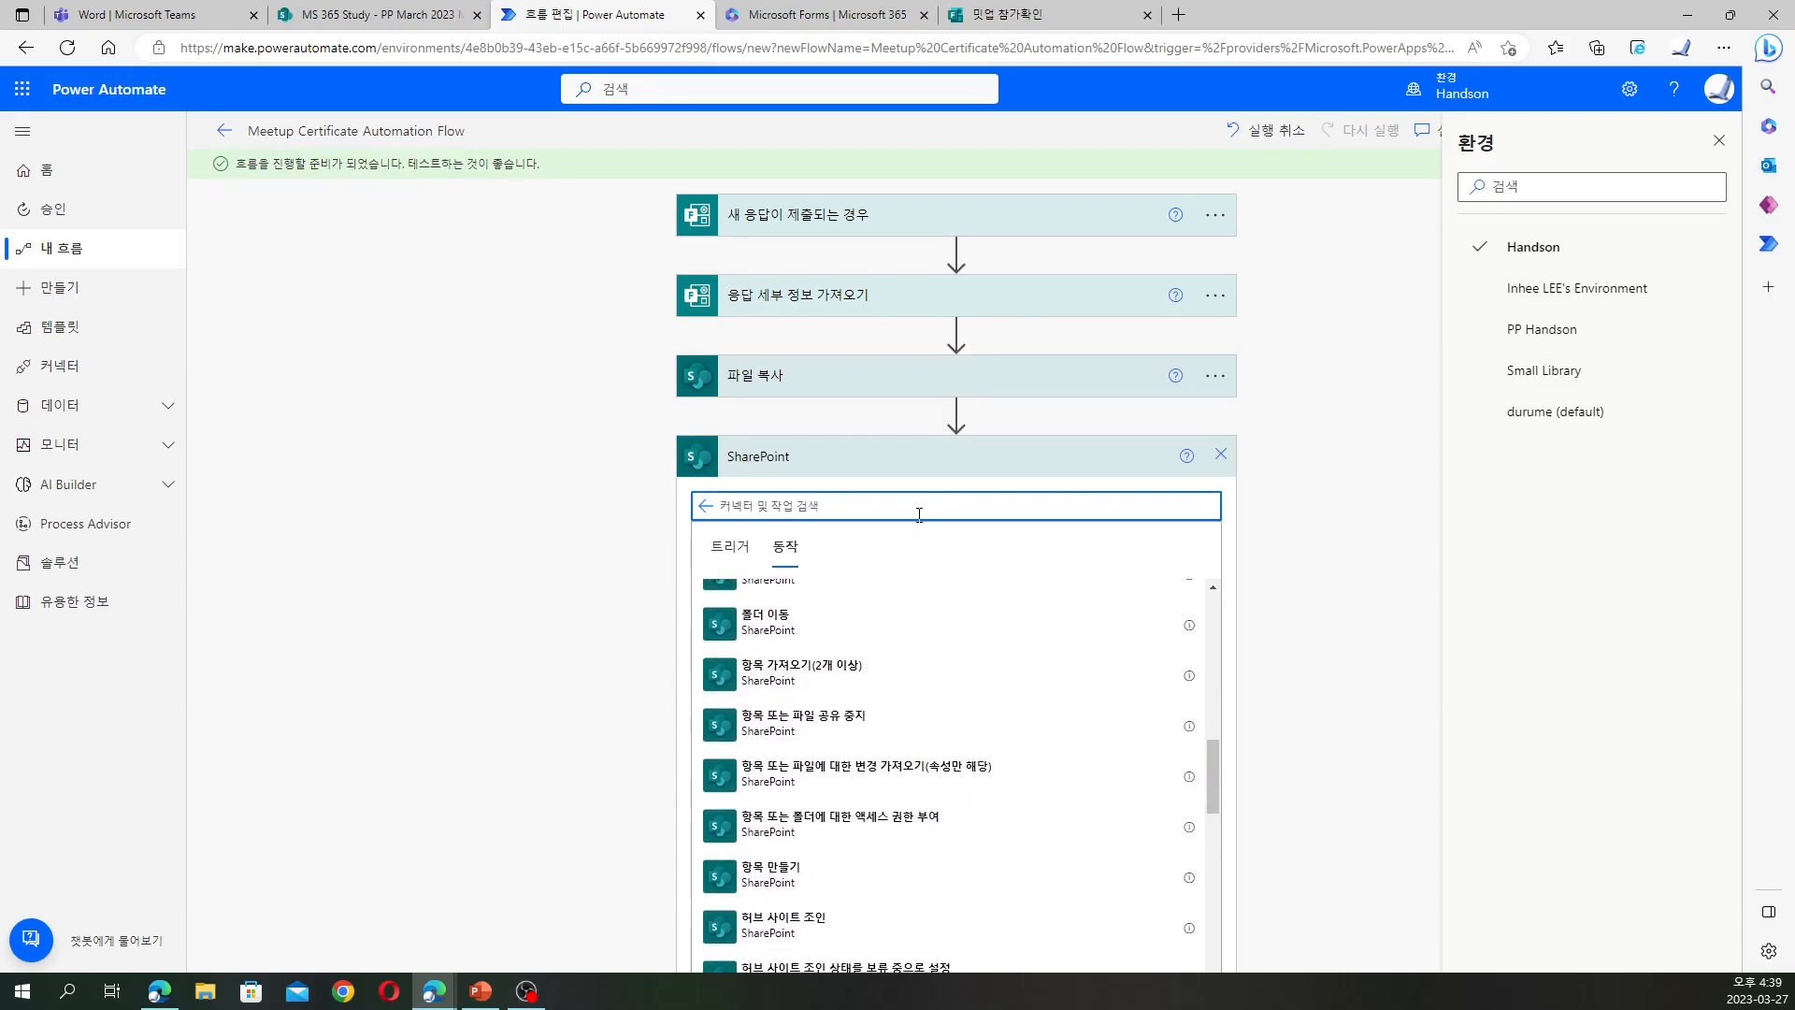
{"action": "type", "text": "업데이트"}
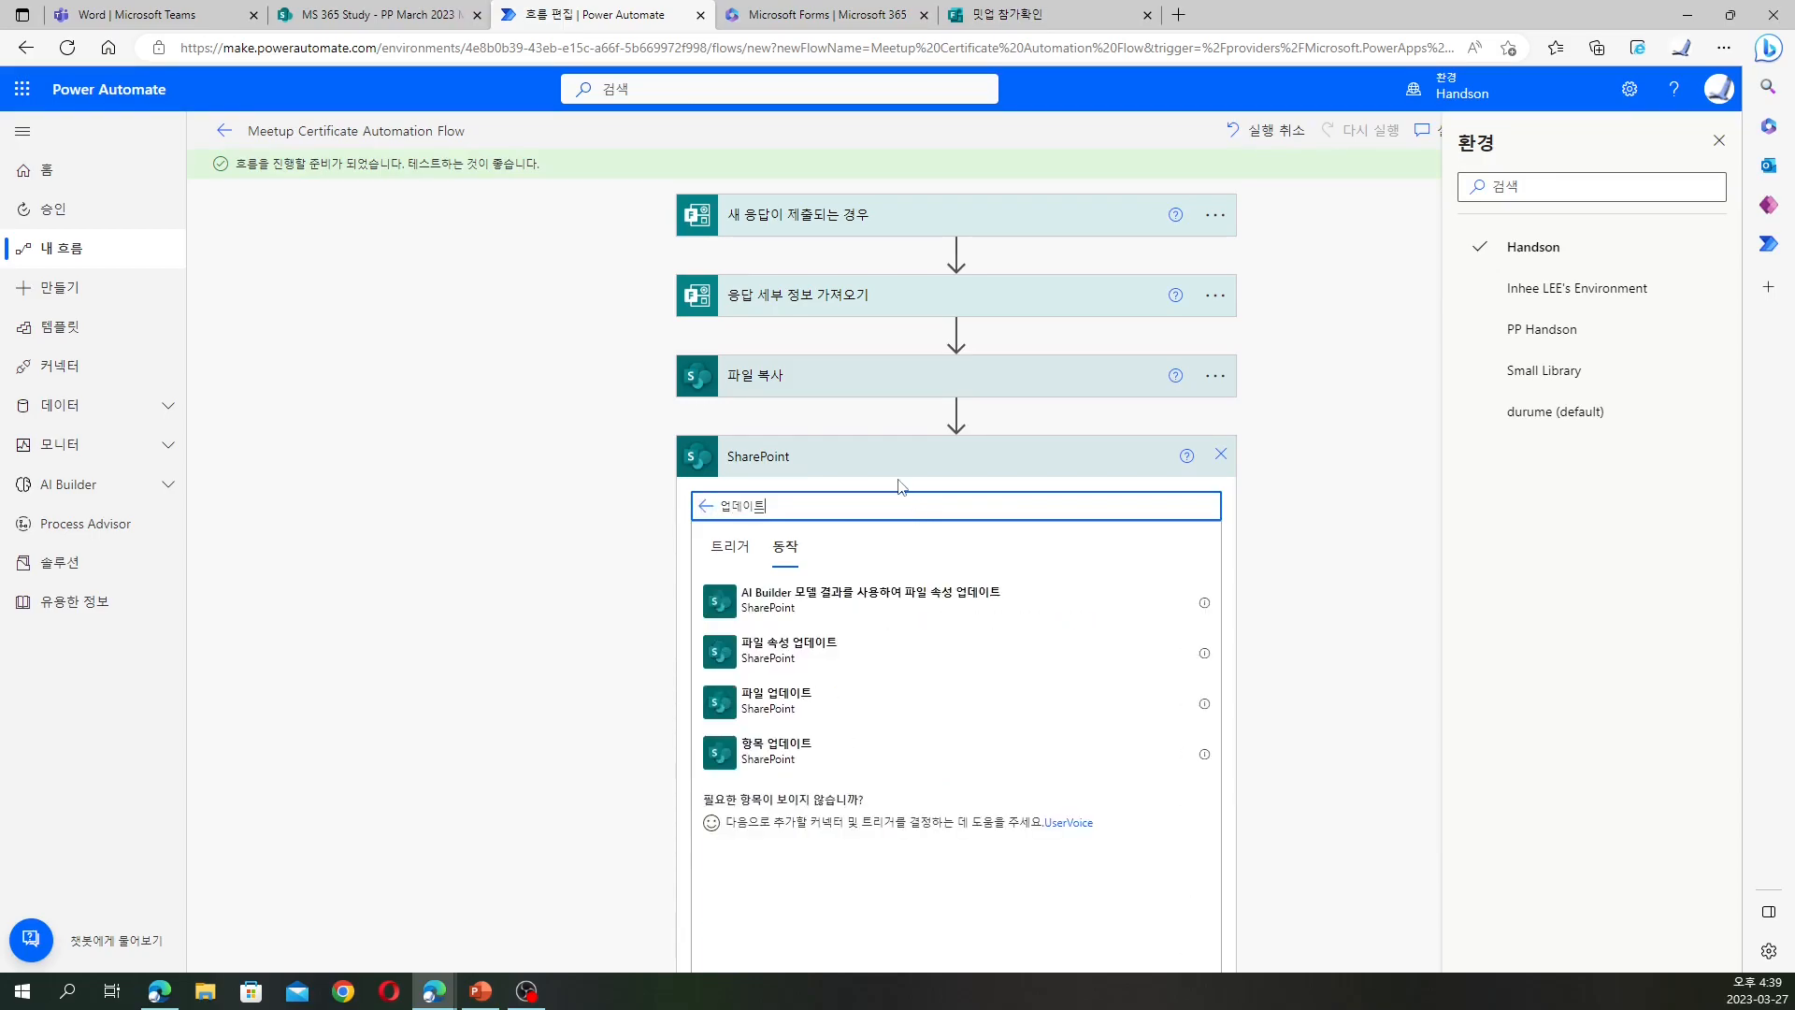
{"action": "left_click", "coordinate": [817, 657]}
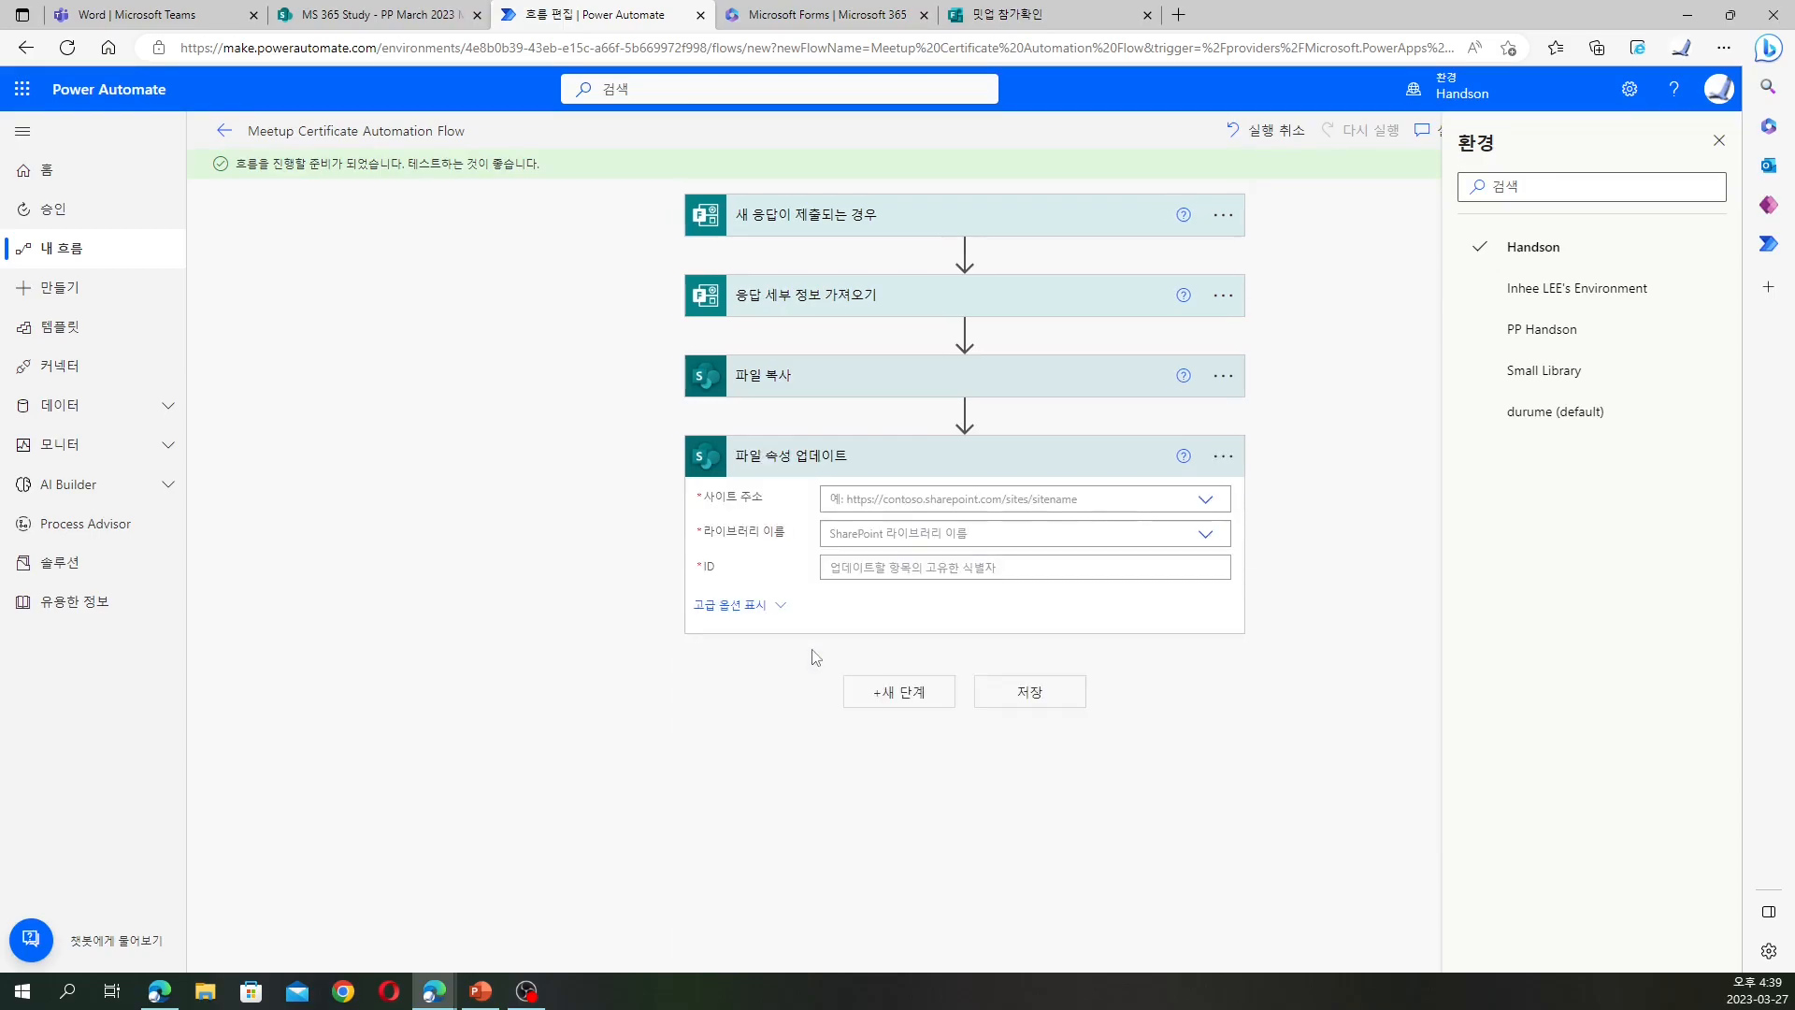
Point the update step at the MS 365 Study site and PP March 2023 Meetup library
{"action": "left_click", "coordinate": [1199, 501]}
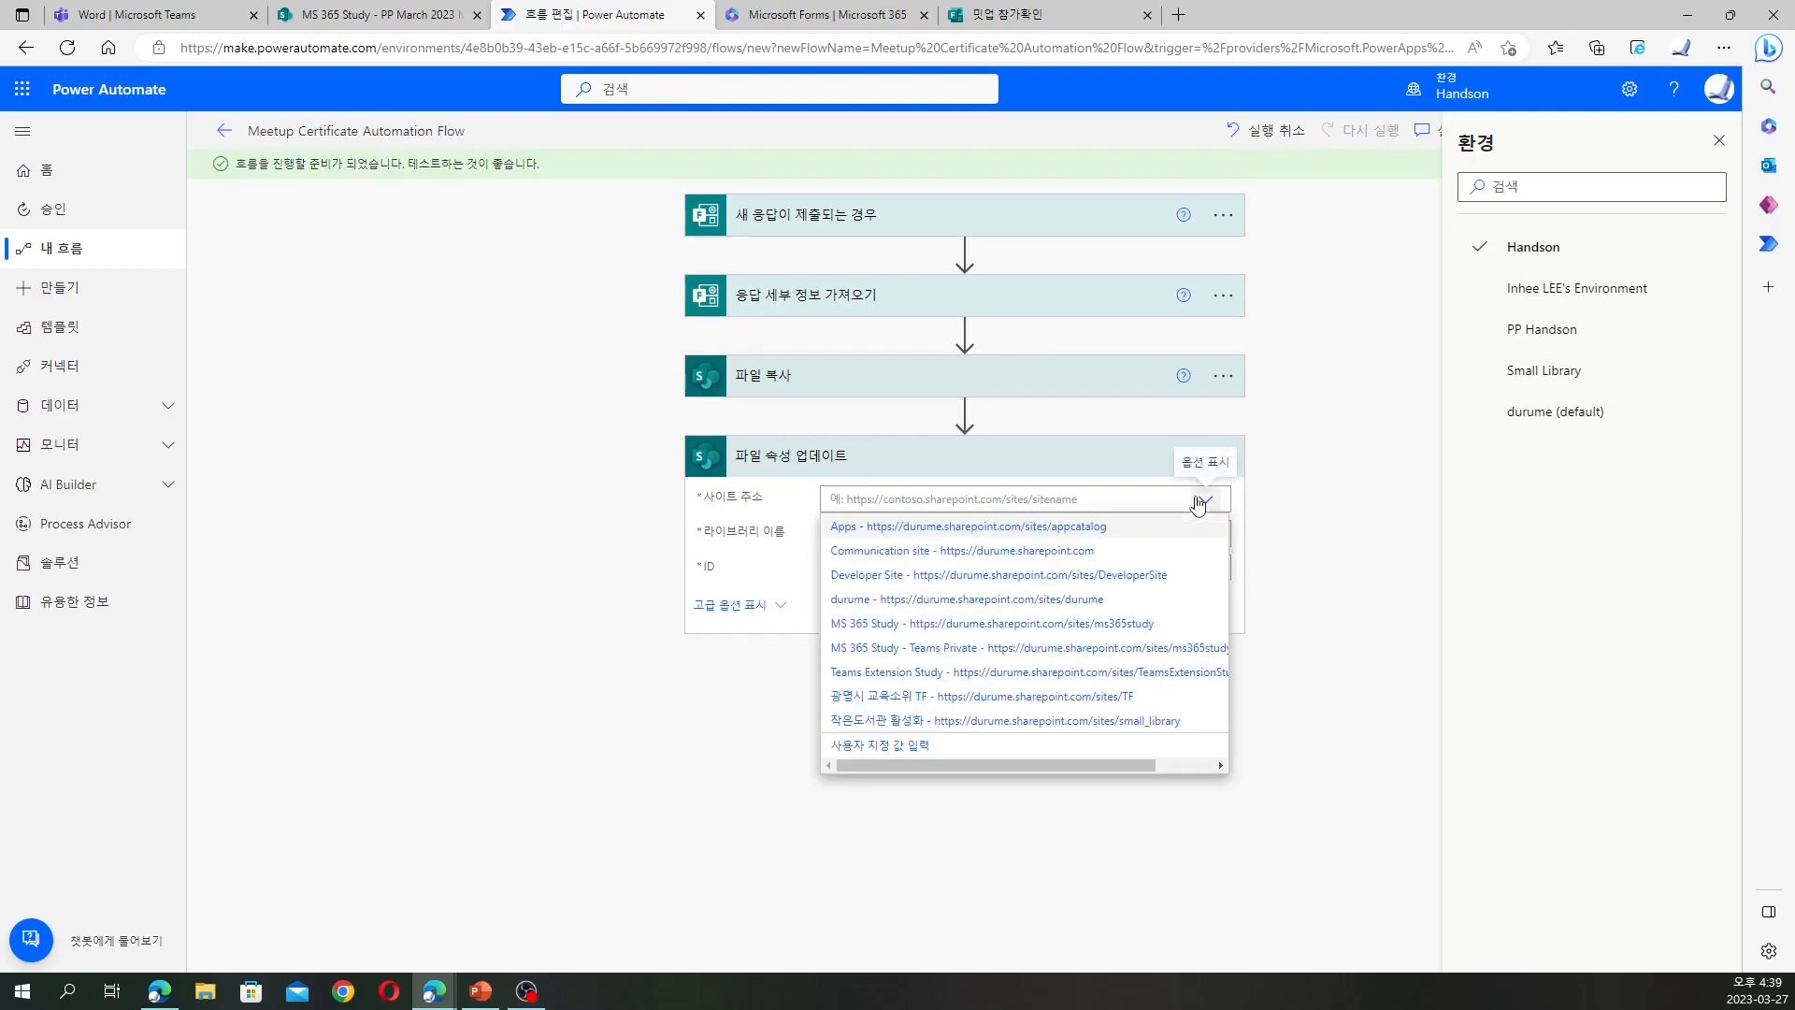
{"action": "left_click", "coordinate": [1089, 624]}
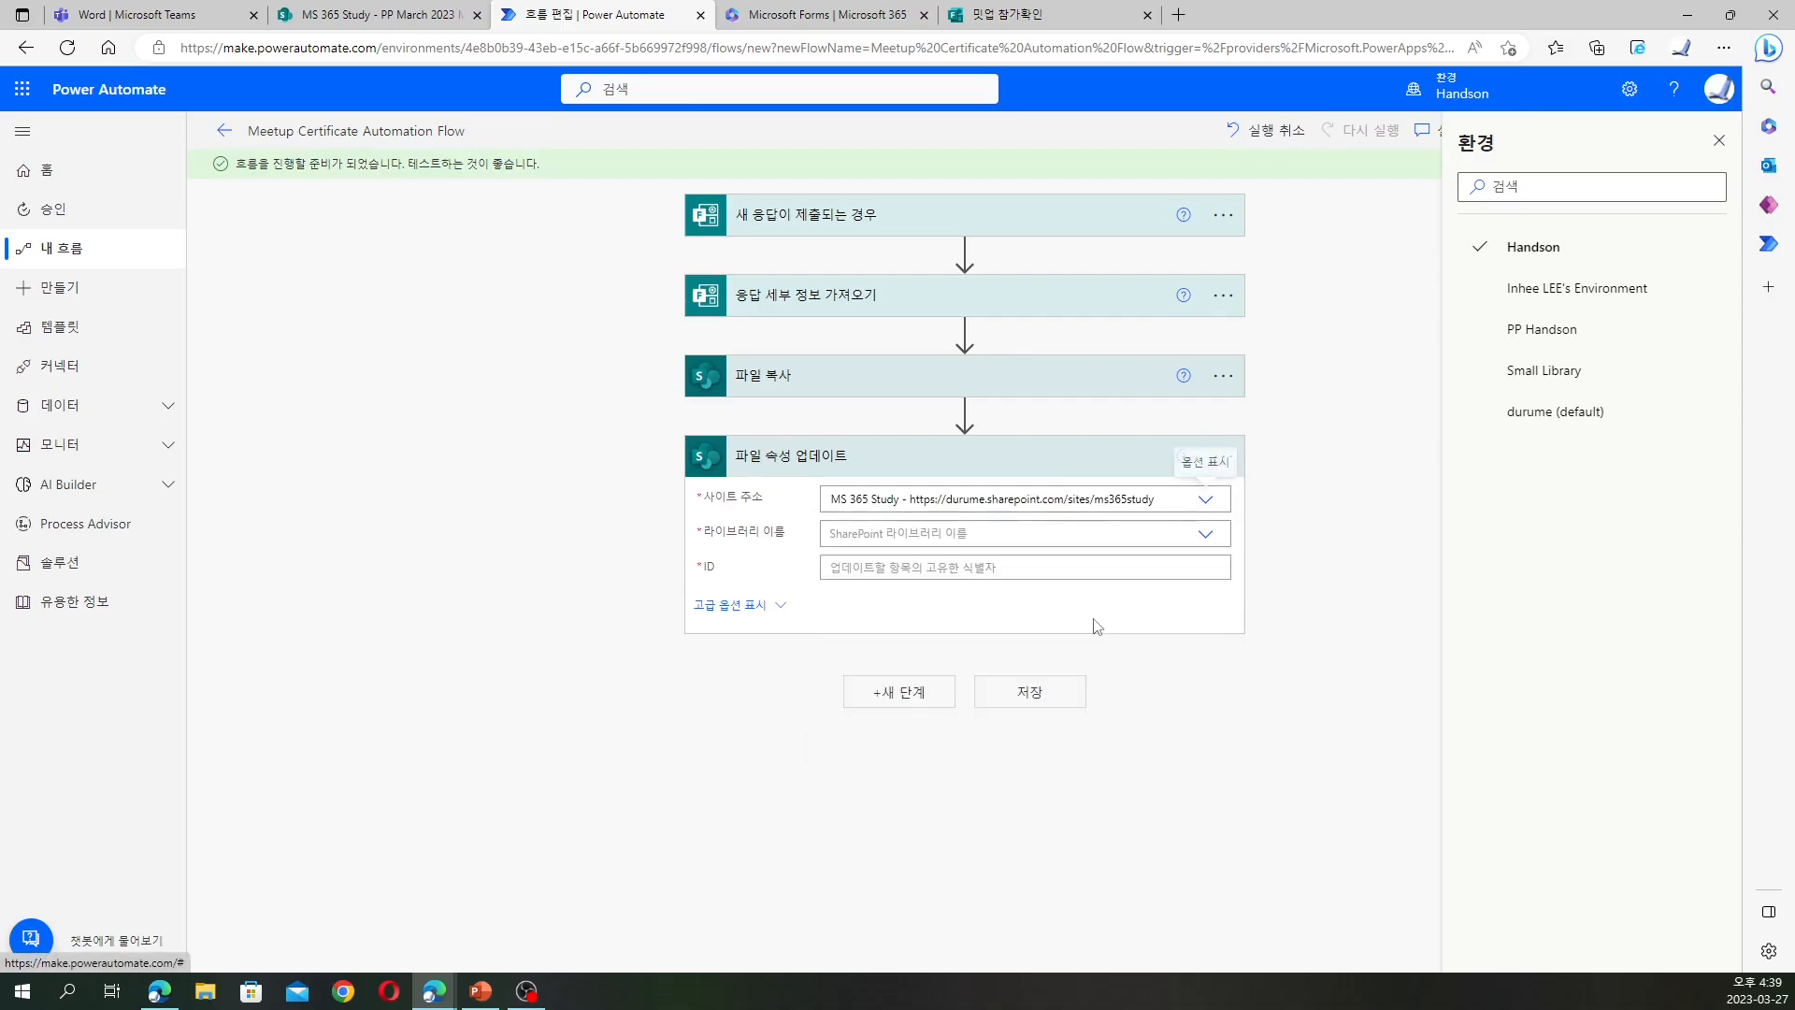
{"action": "left_click", "coordinate": [1206, 536]}
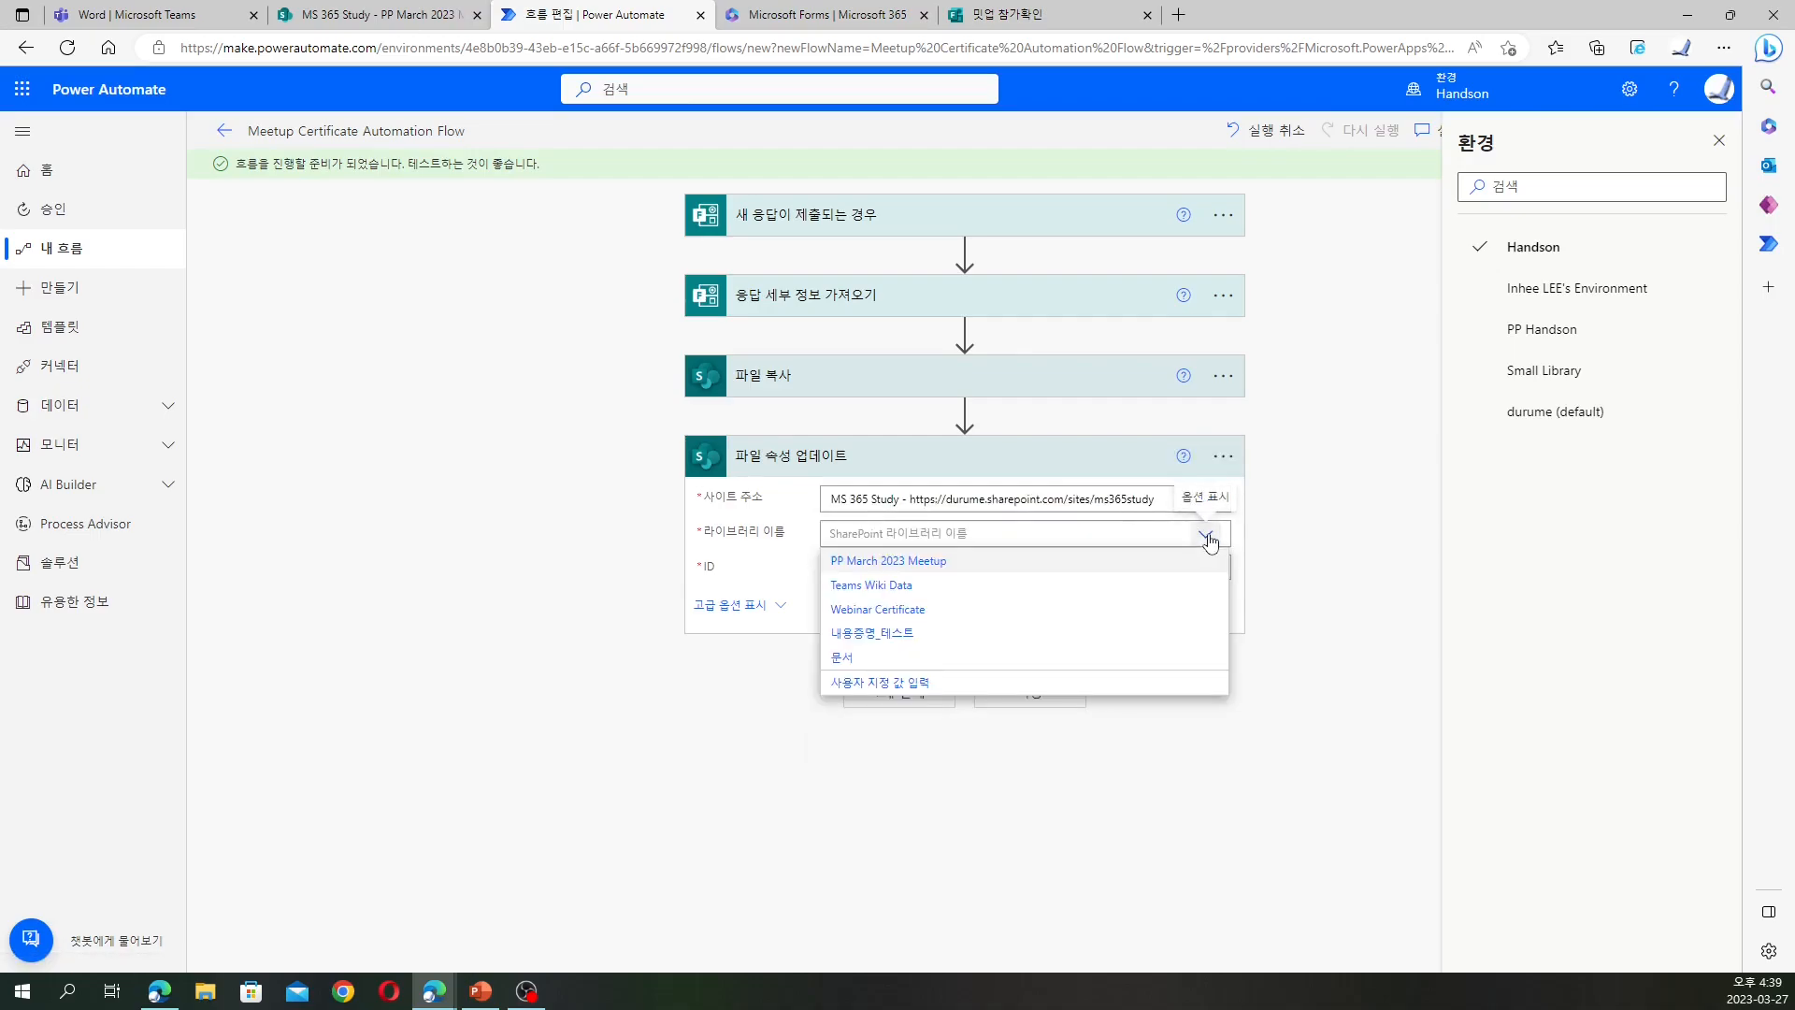
{"action": "left_click", "coordinate": [957, 561]}
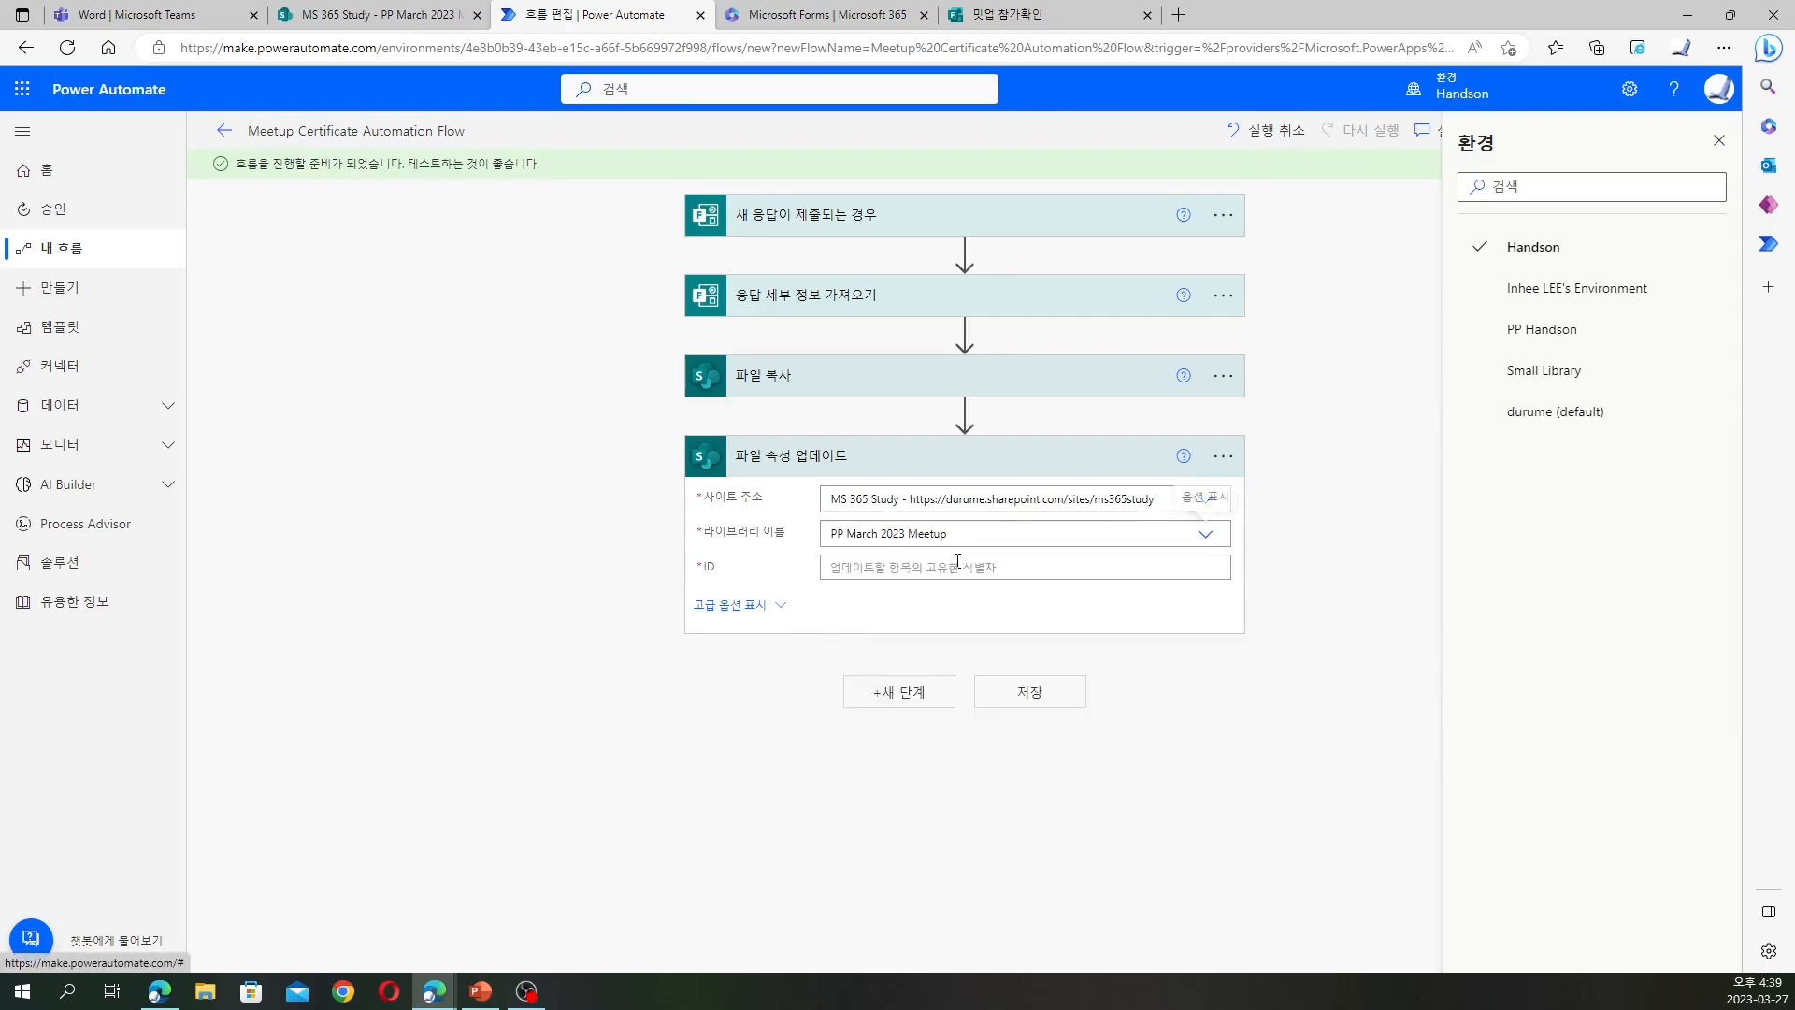
Fill ID with ItemId and map the 참가자 이름 and 참가자 이메일 form answers
{"action": "left_click", "coordinate": [958, 561]}
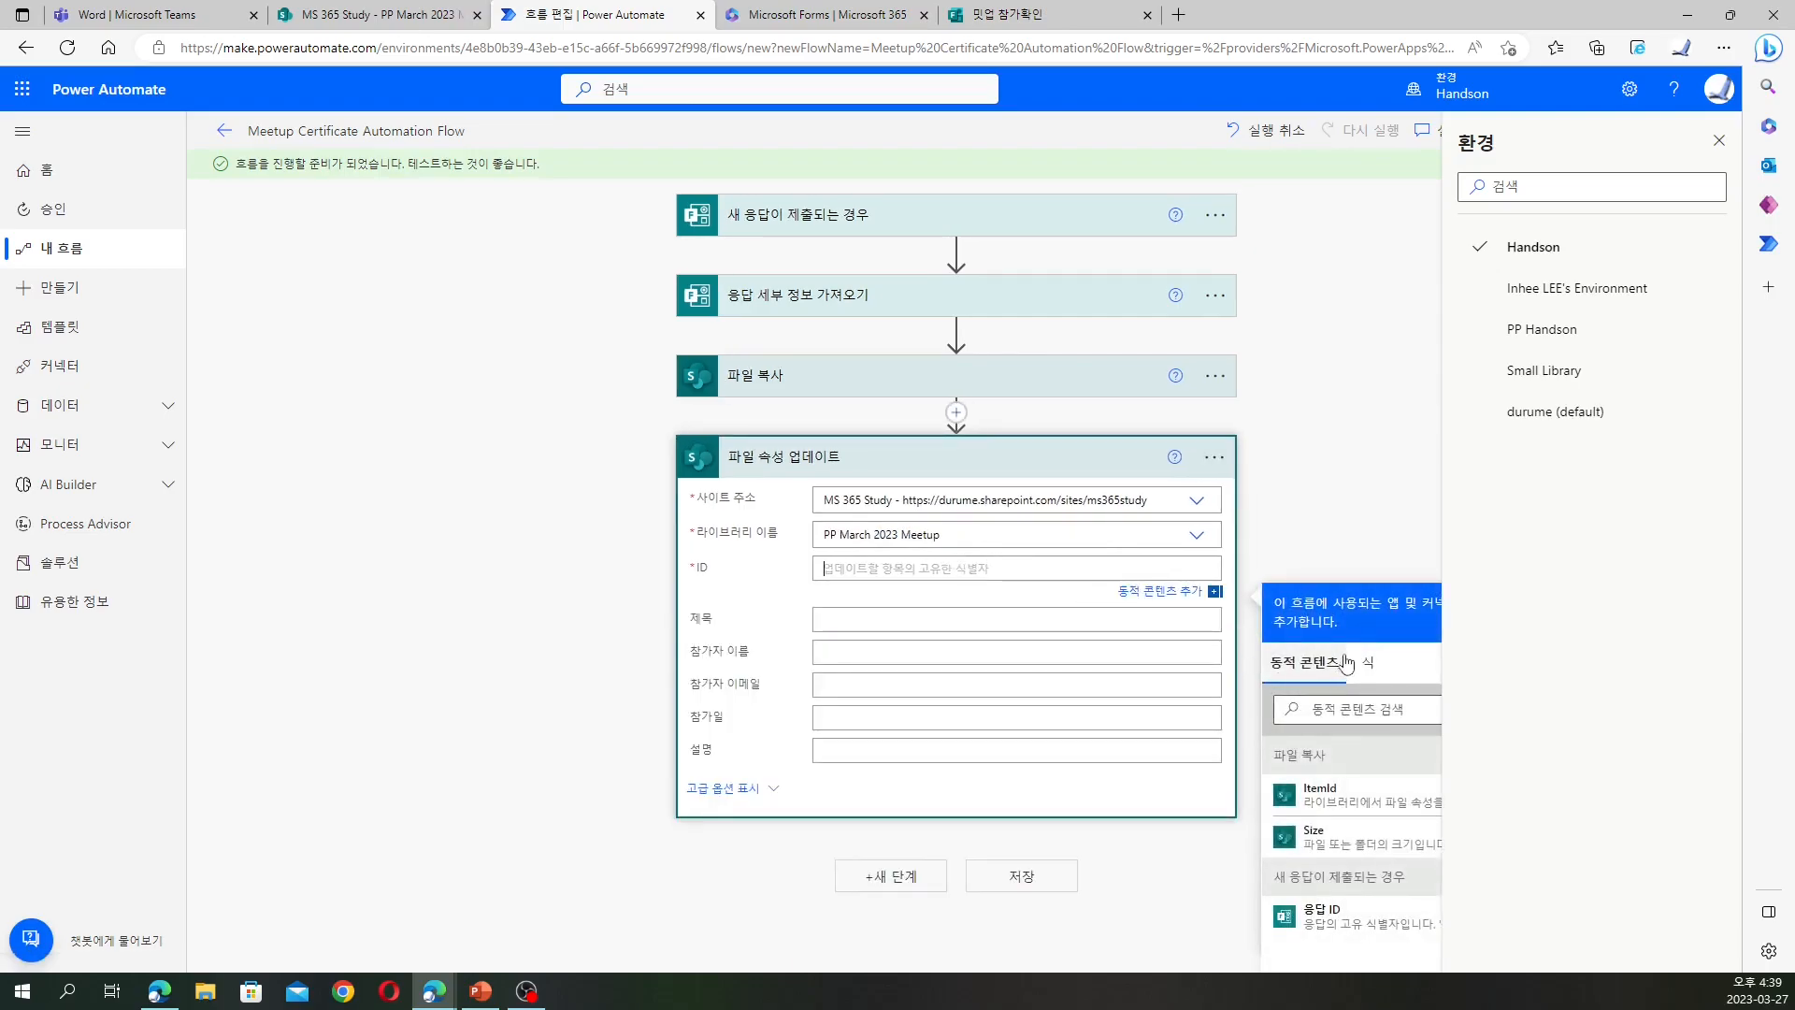
{"action": "scroll", "coordinate": [1378, 553], "scroll_direction": "down", "scroll_amount": 1}
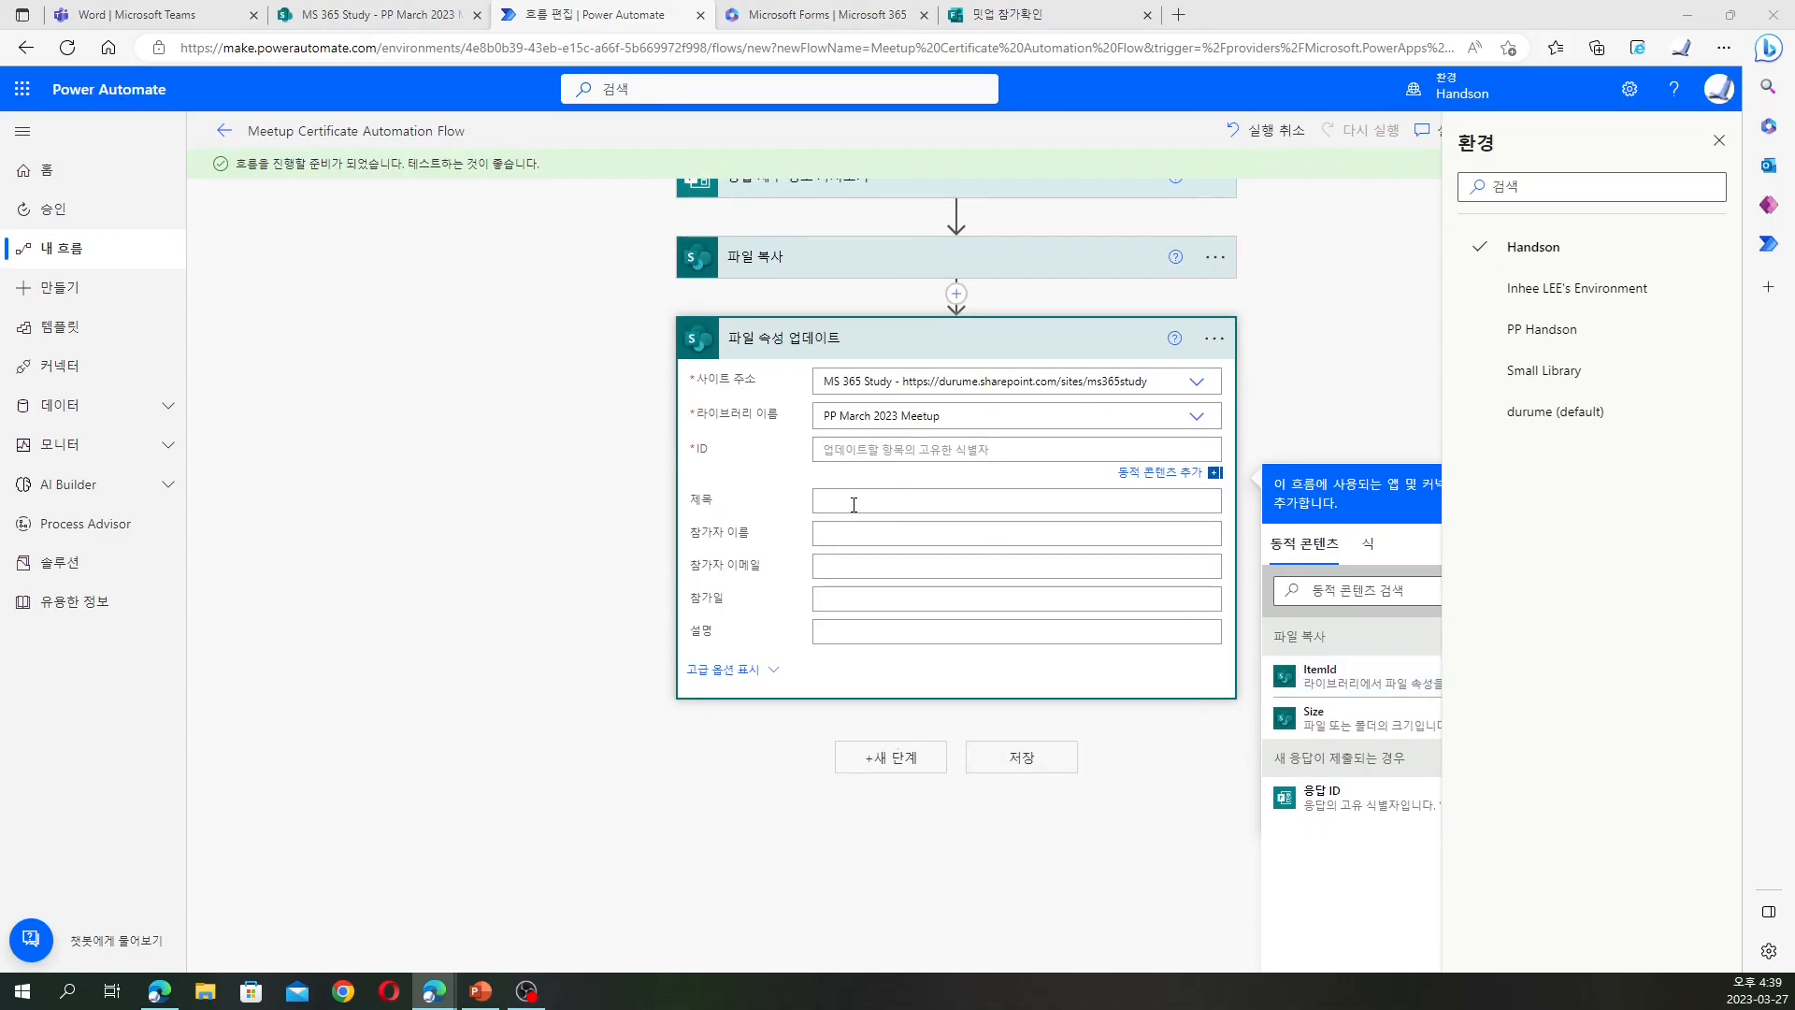
{"action": "left_click", "coordinate": [1318, 673]}
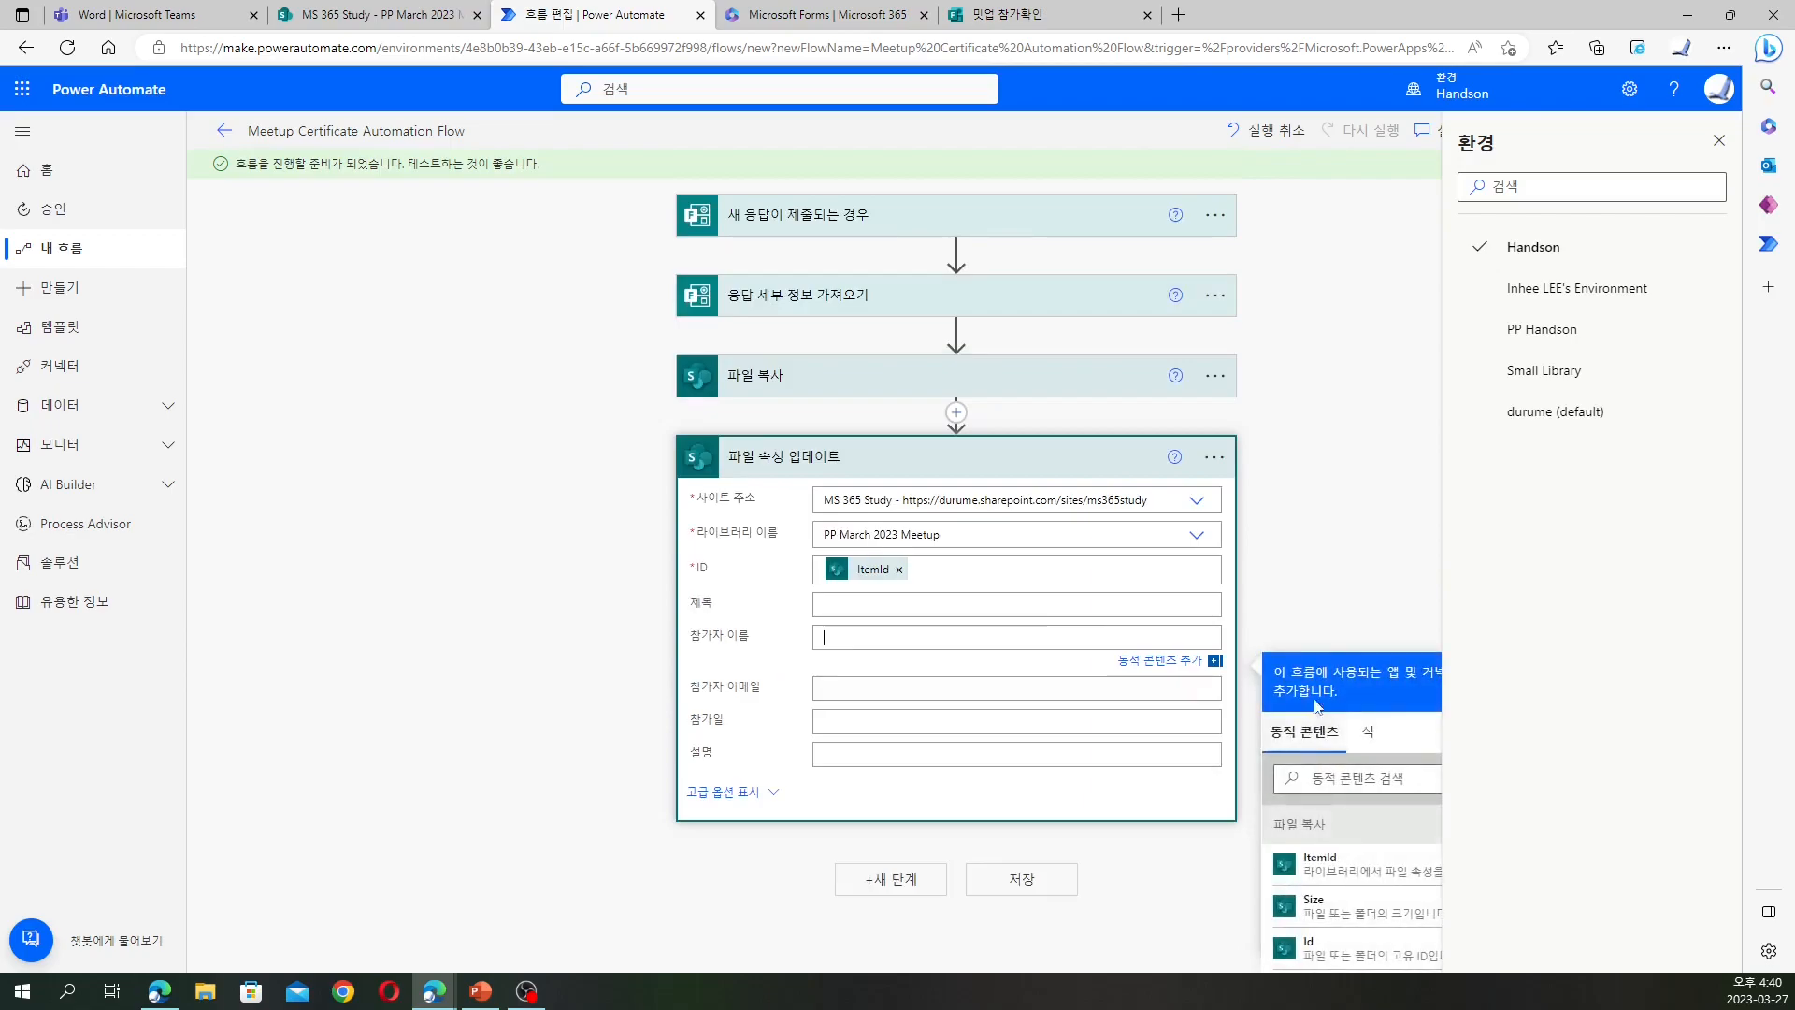
{"action": "scroll", "coordinate": [1361, 576], "scroll_direction": "down", "scroll_amount": 2}
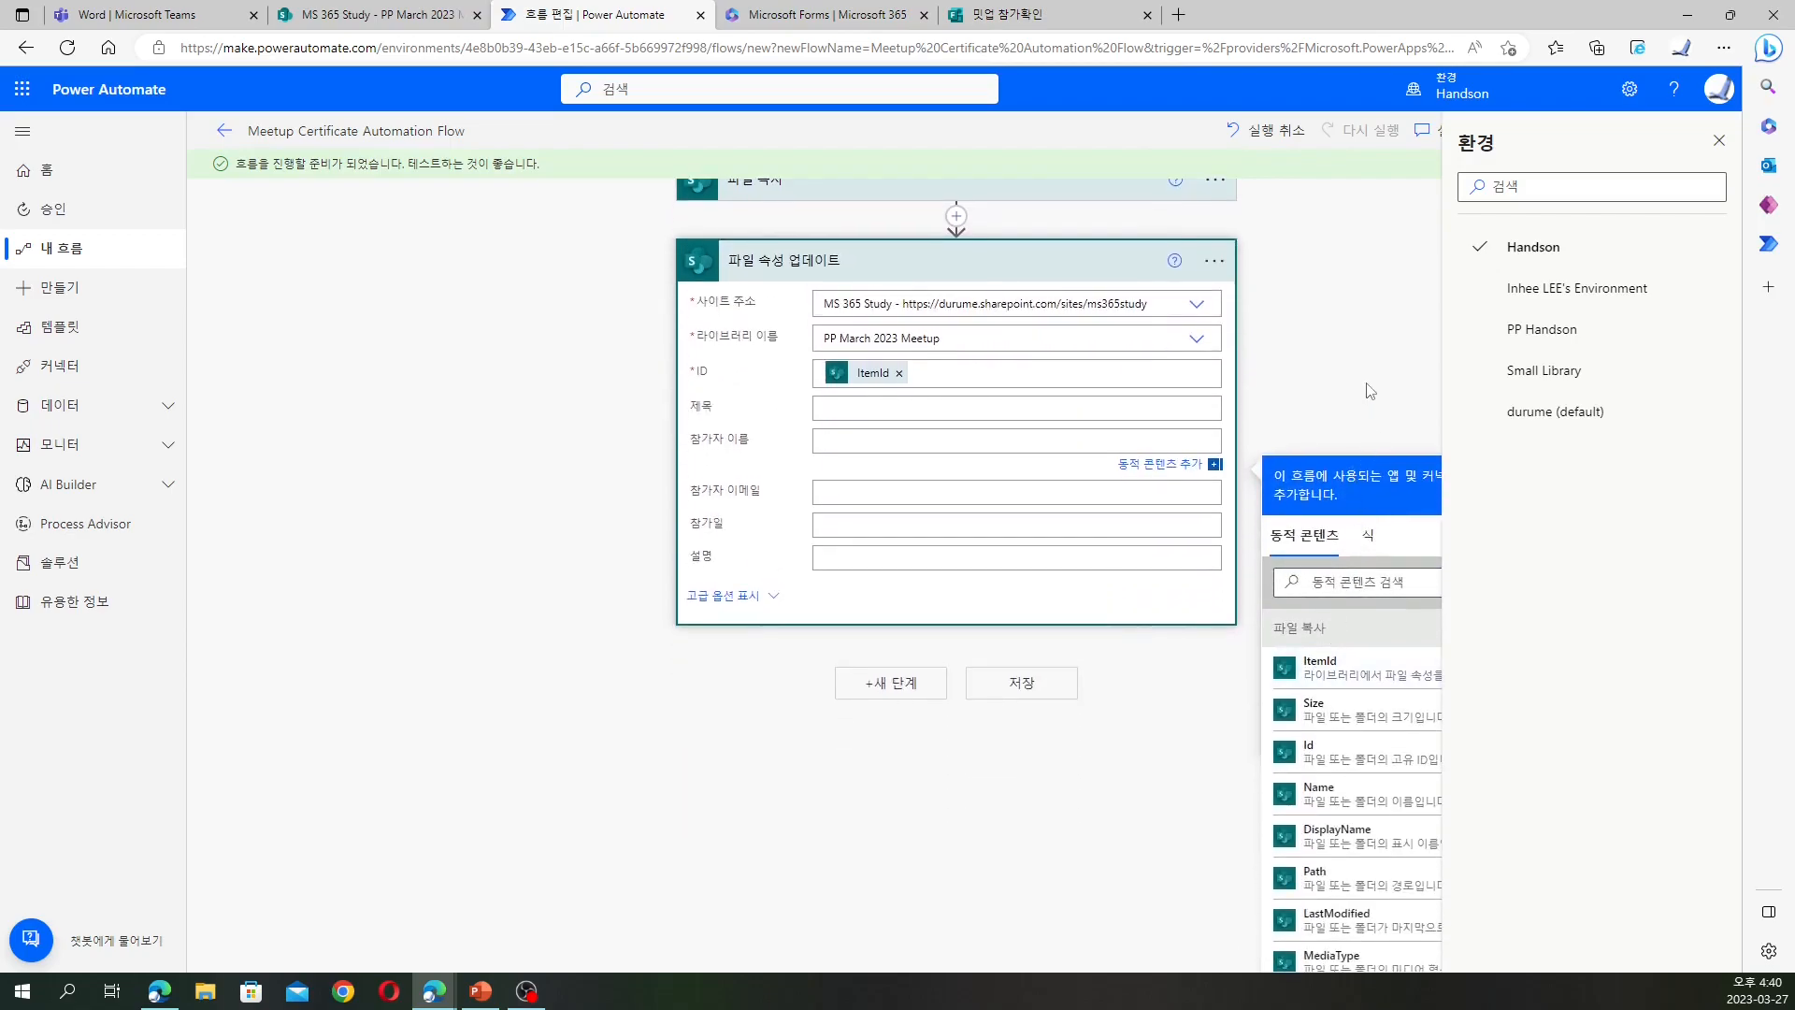
{"action": "scroll", "coordinate": [1279, 731], "scroll_direction": "down", "scroll_amount": 8}
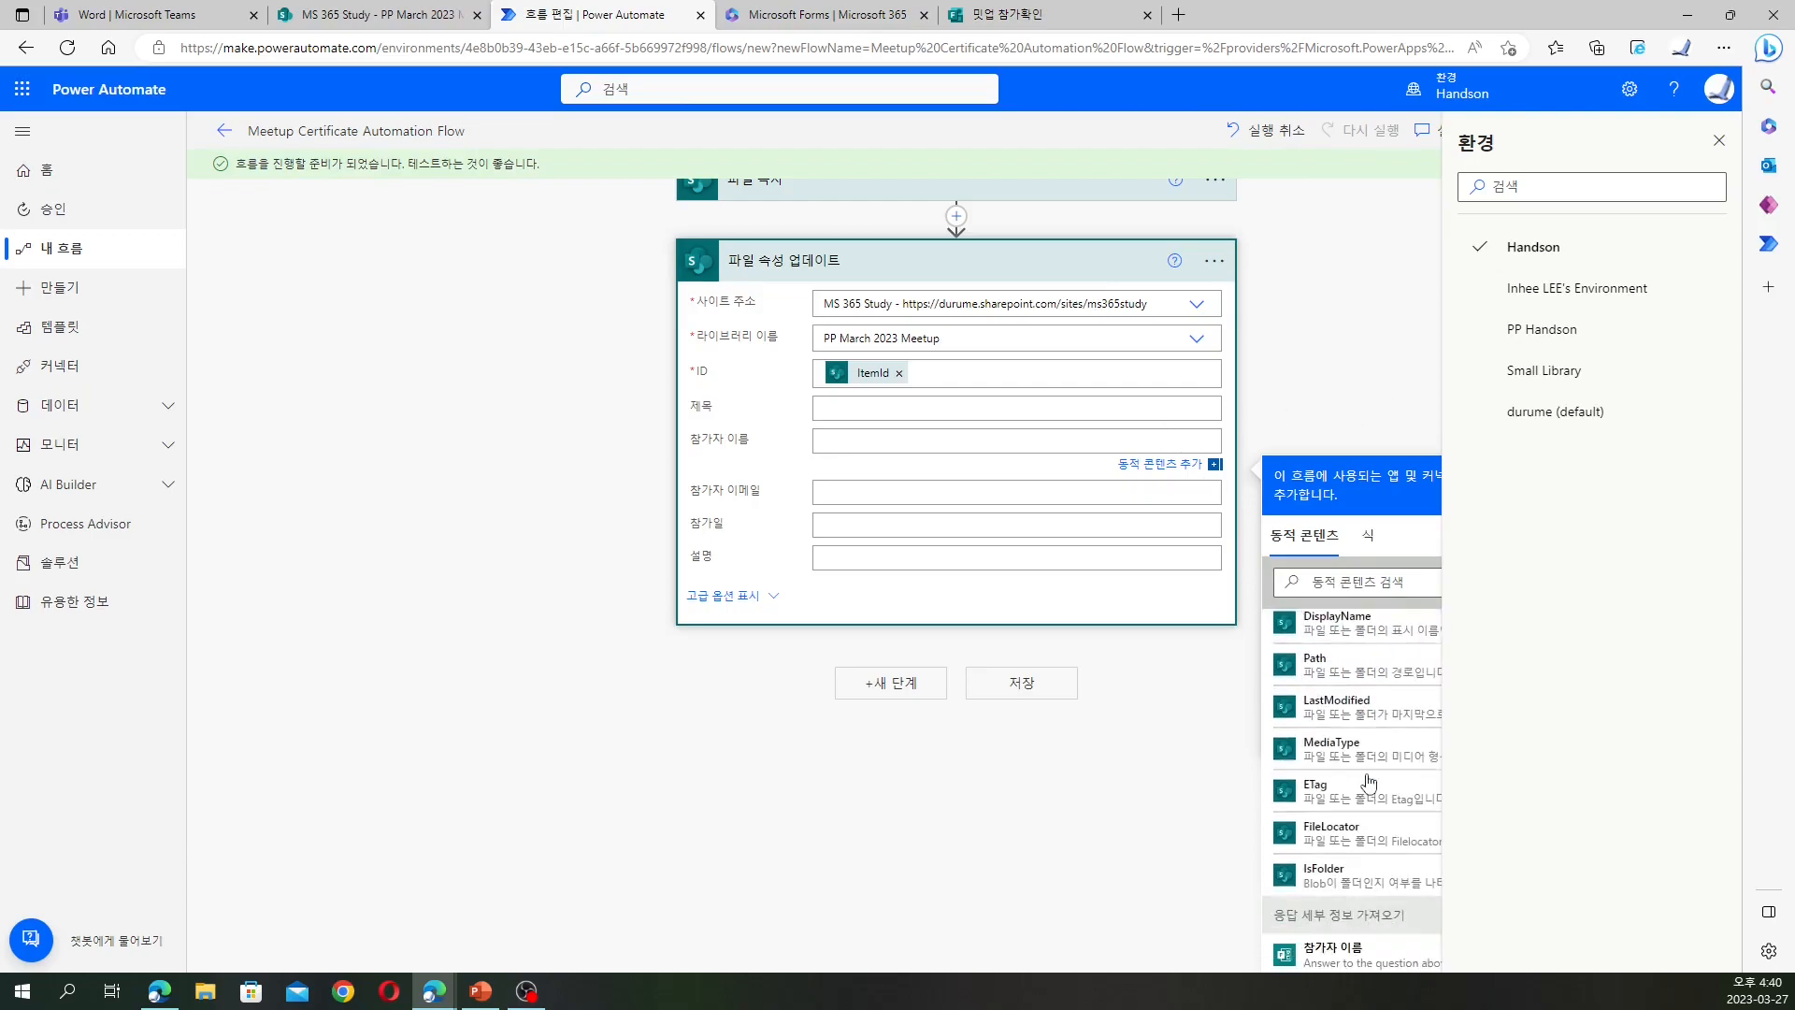
{"action": "left_click", "coordinate": [1353, 703]}
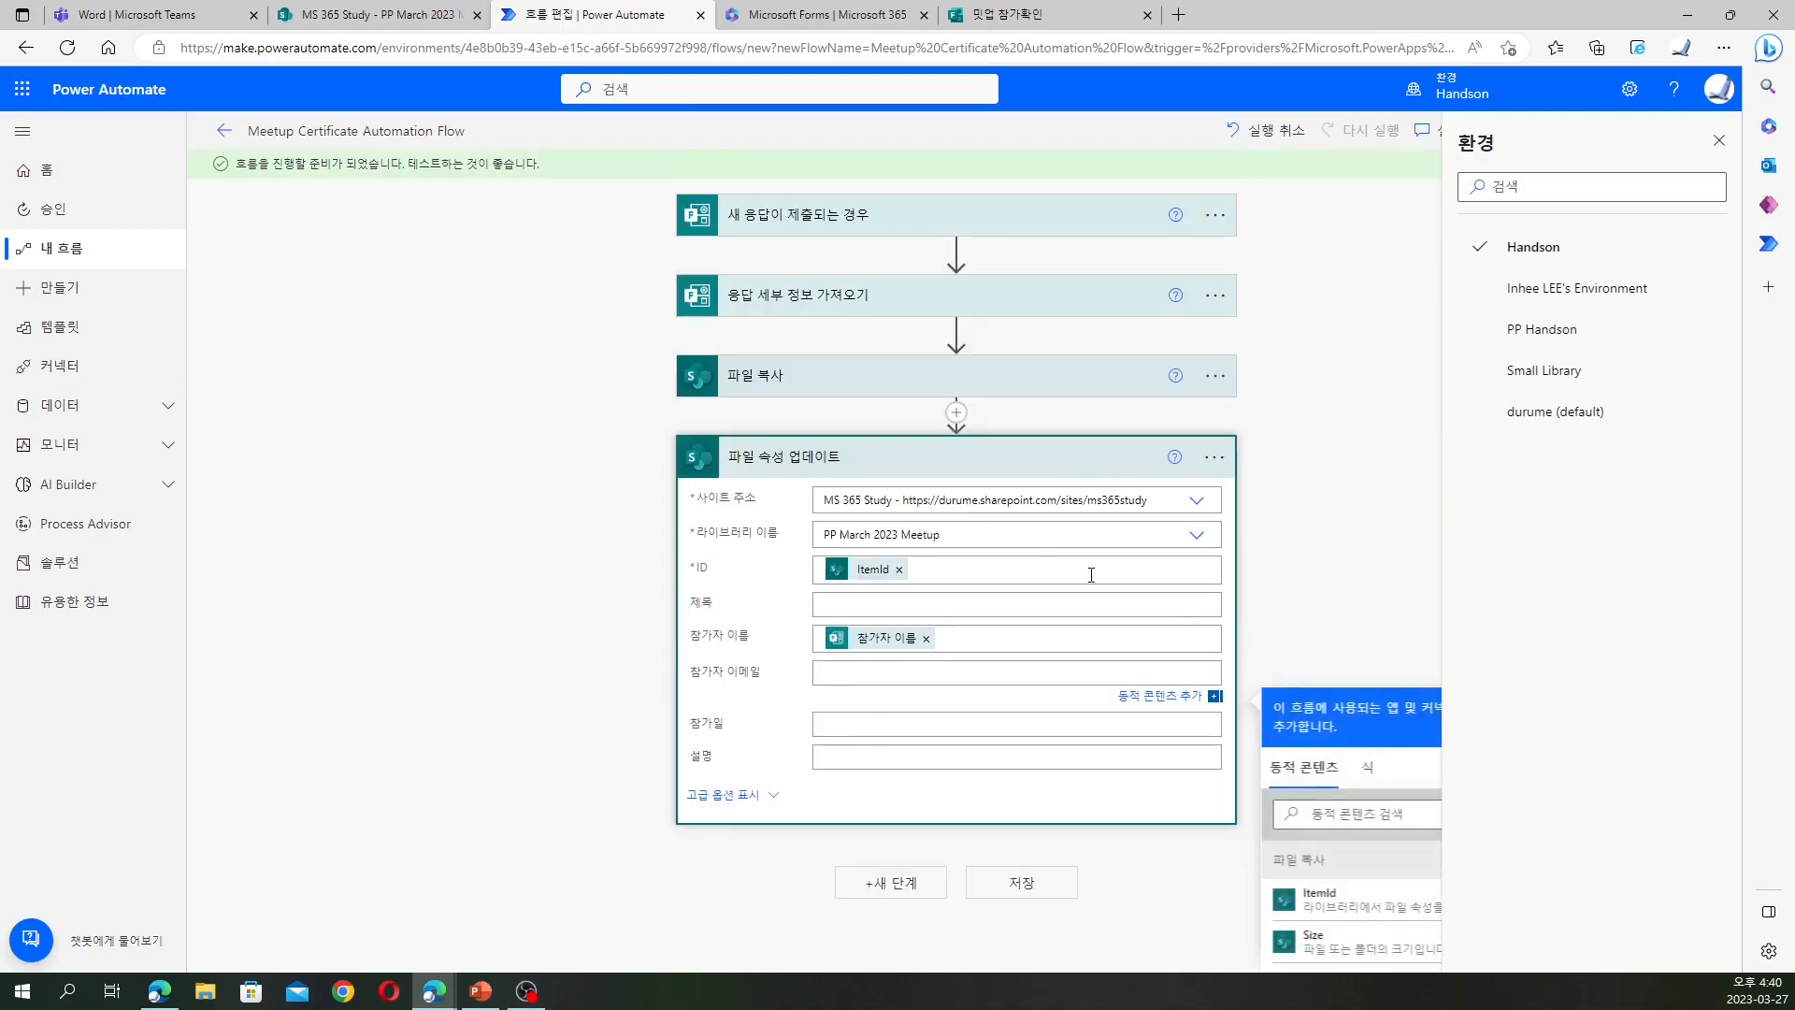
{"action": "scroll", "coordinate": [1364, 801], "scroll_direction": "down", "scroll_amount": 10}
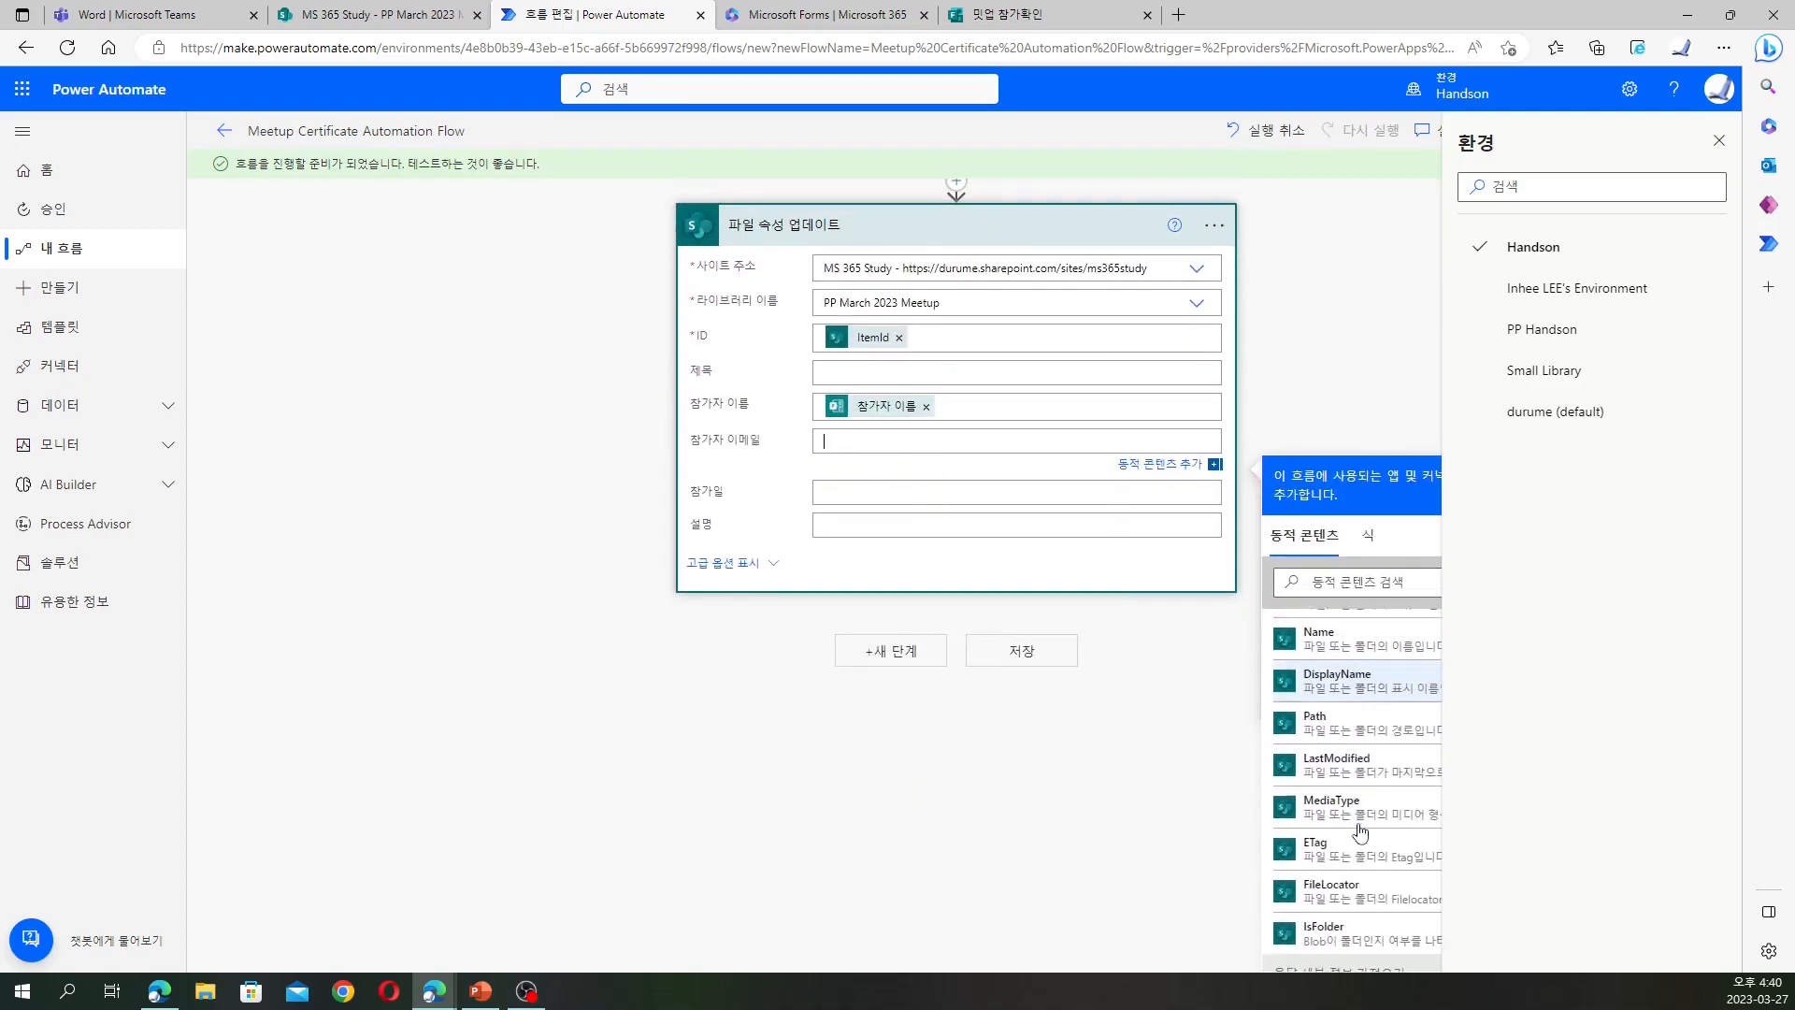
{"action": "left_click", "coordinate": [1365, 774]}
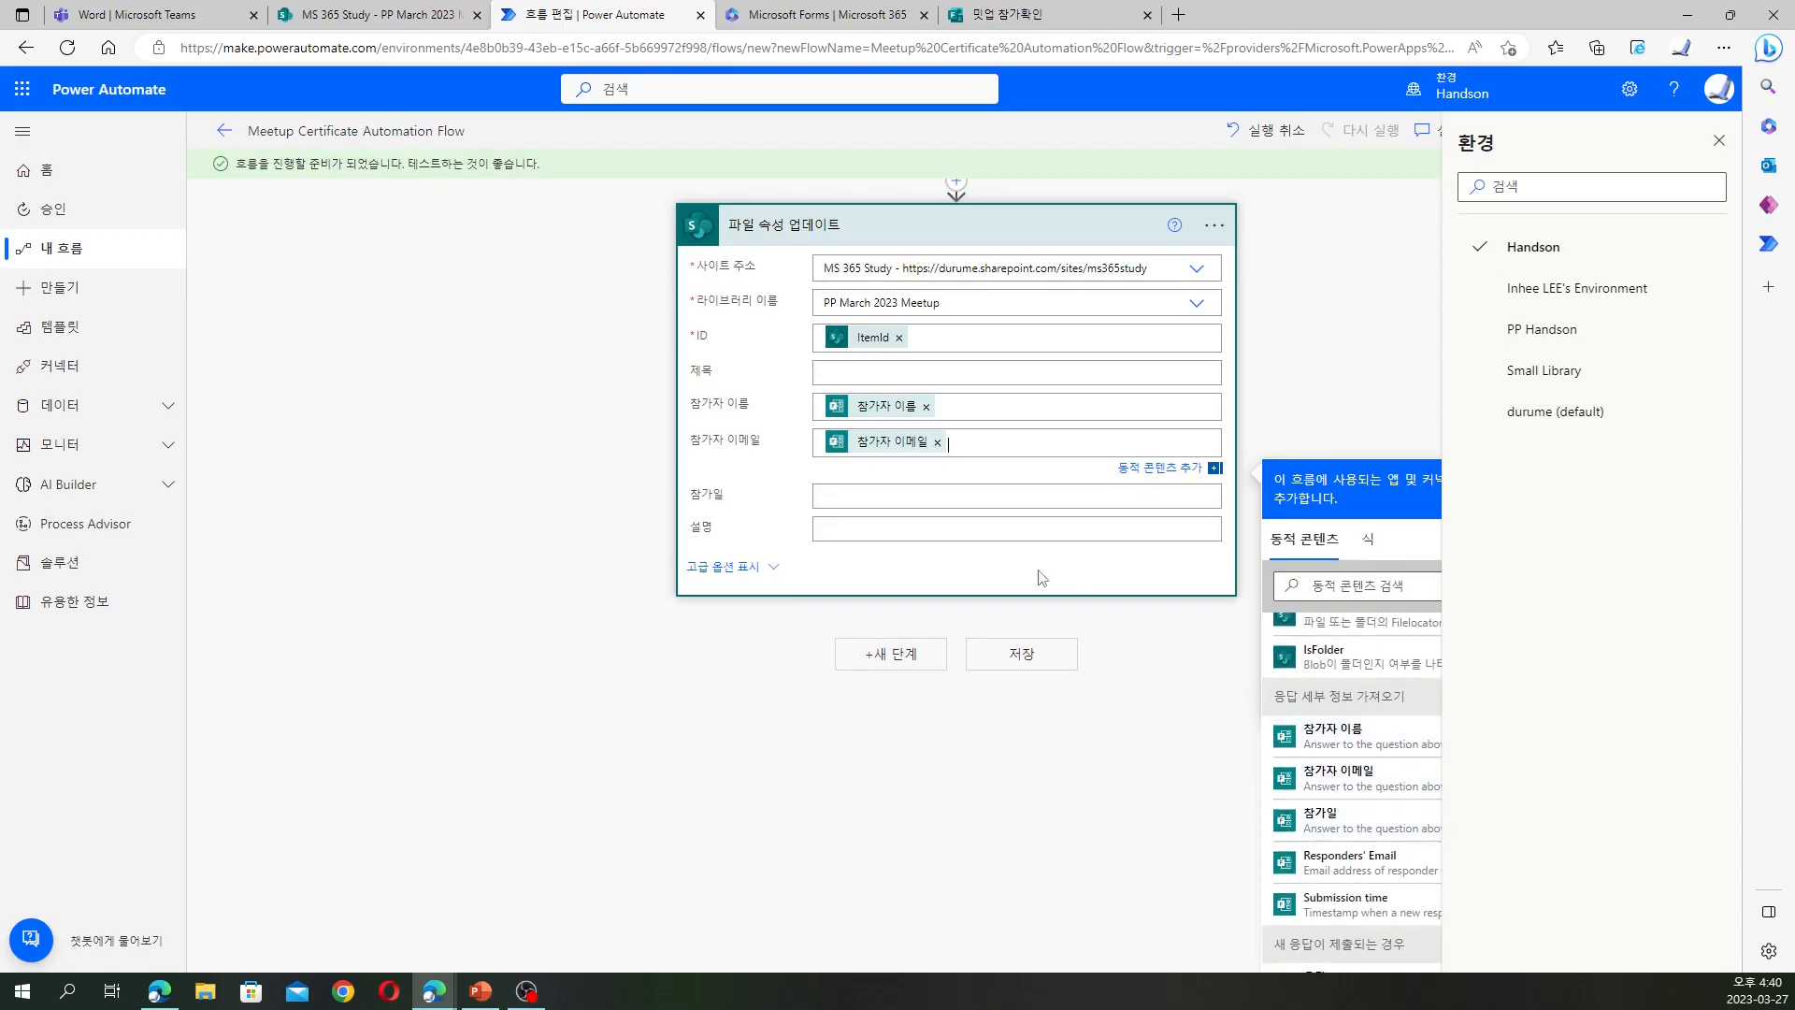
{"action": "left_click", "coordinate": [1025, 498]}
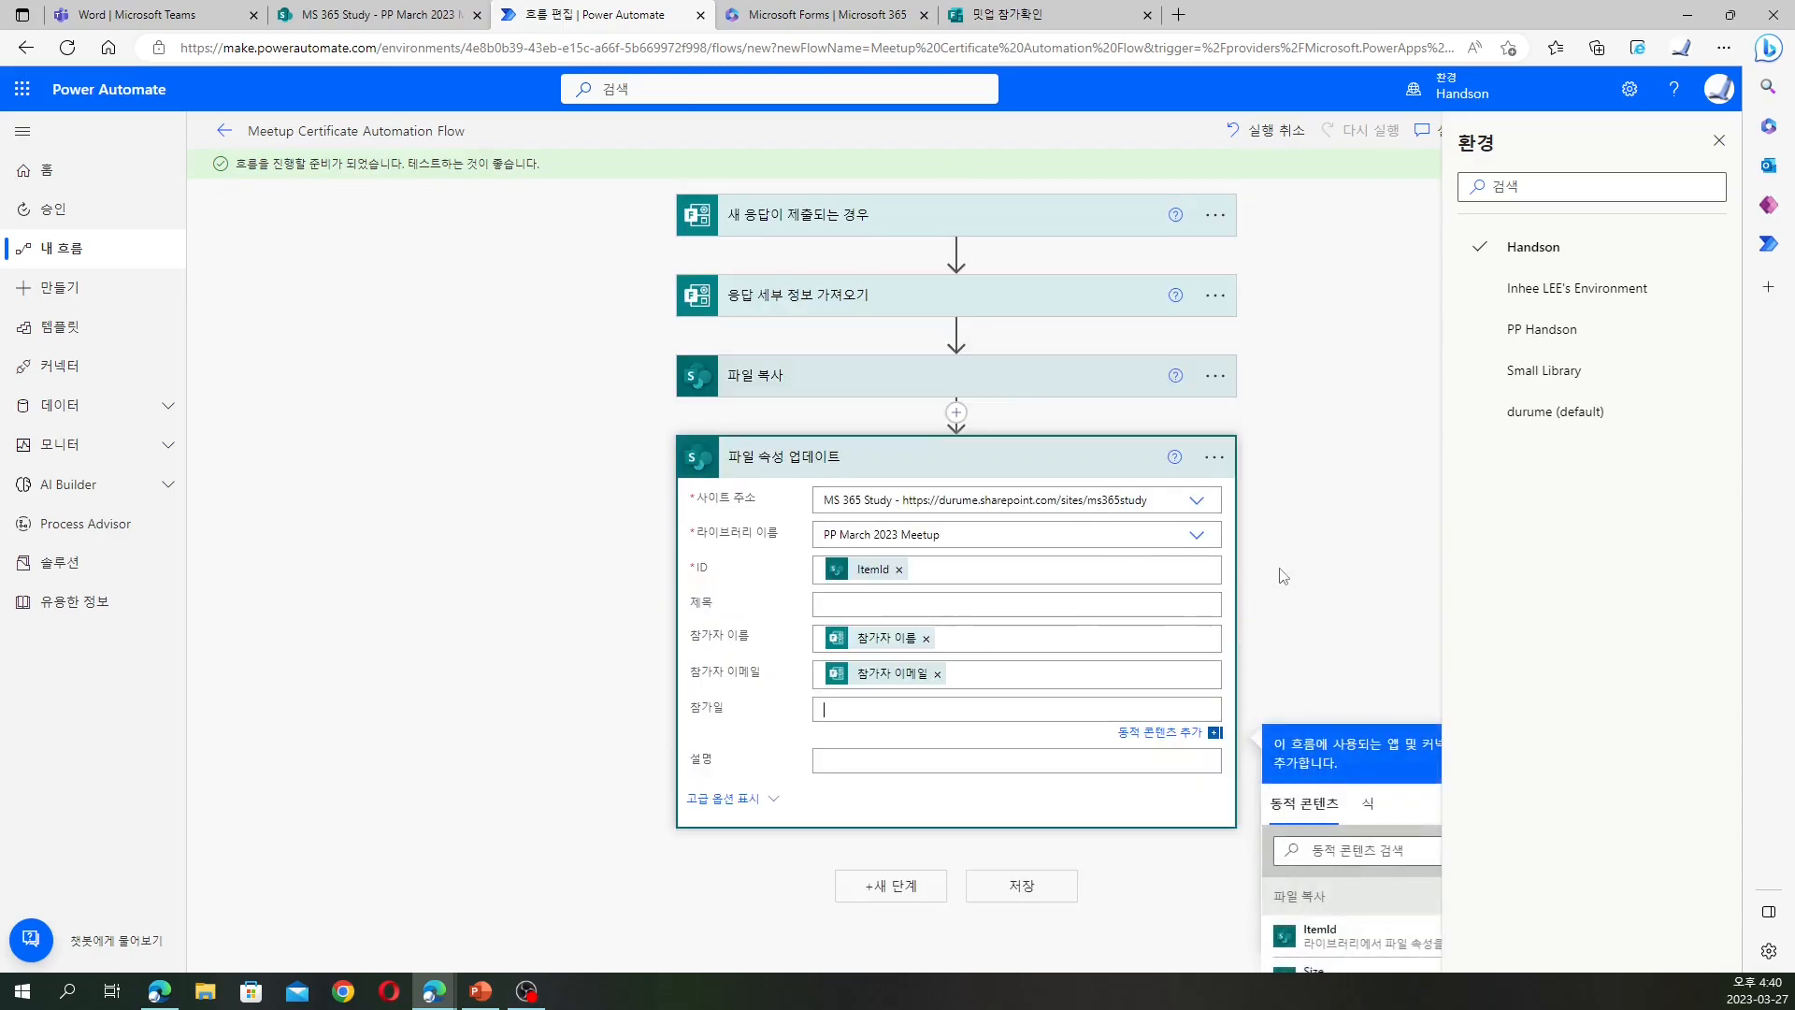
{"action": "scroll", "coordinate": [1284, 576], "scroll_direction": "down", "scroll_amount": 3}
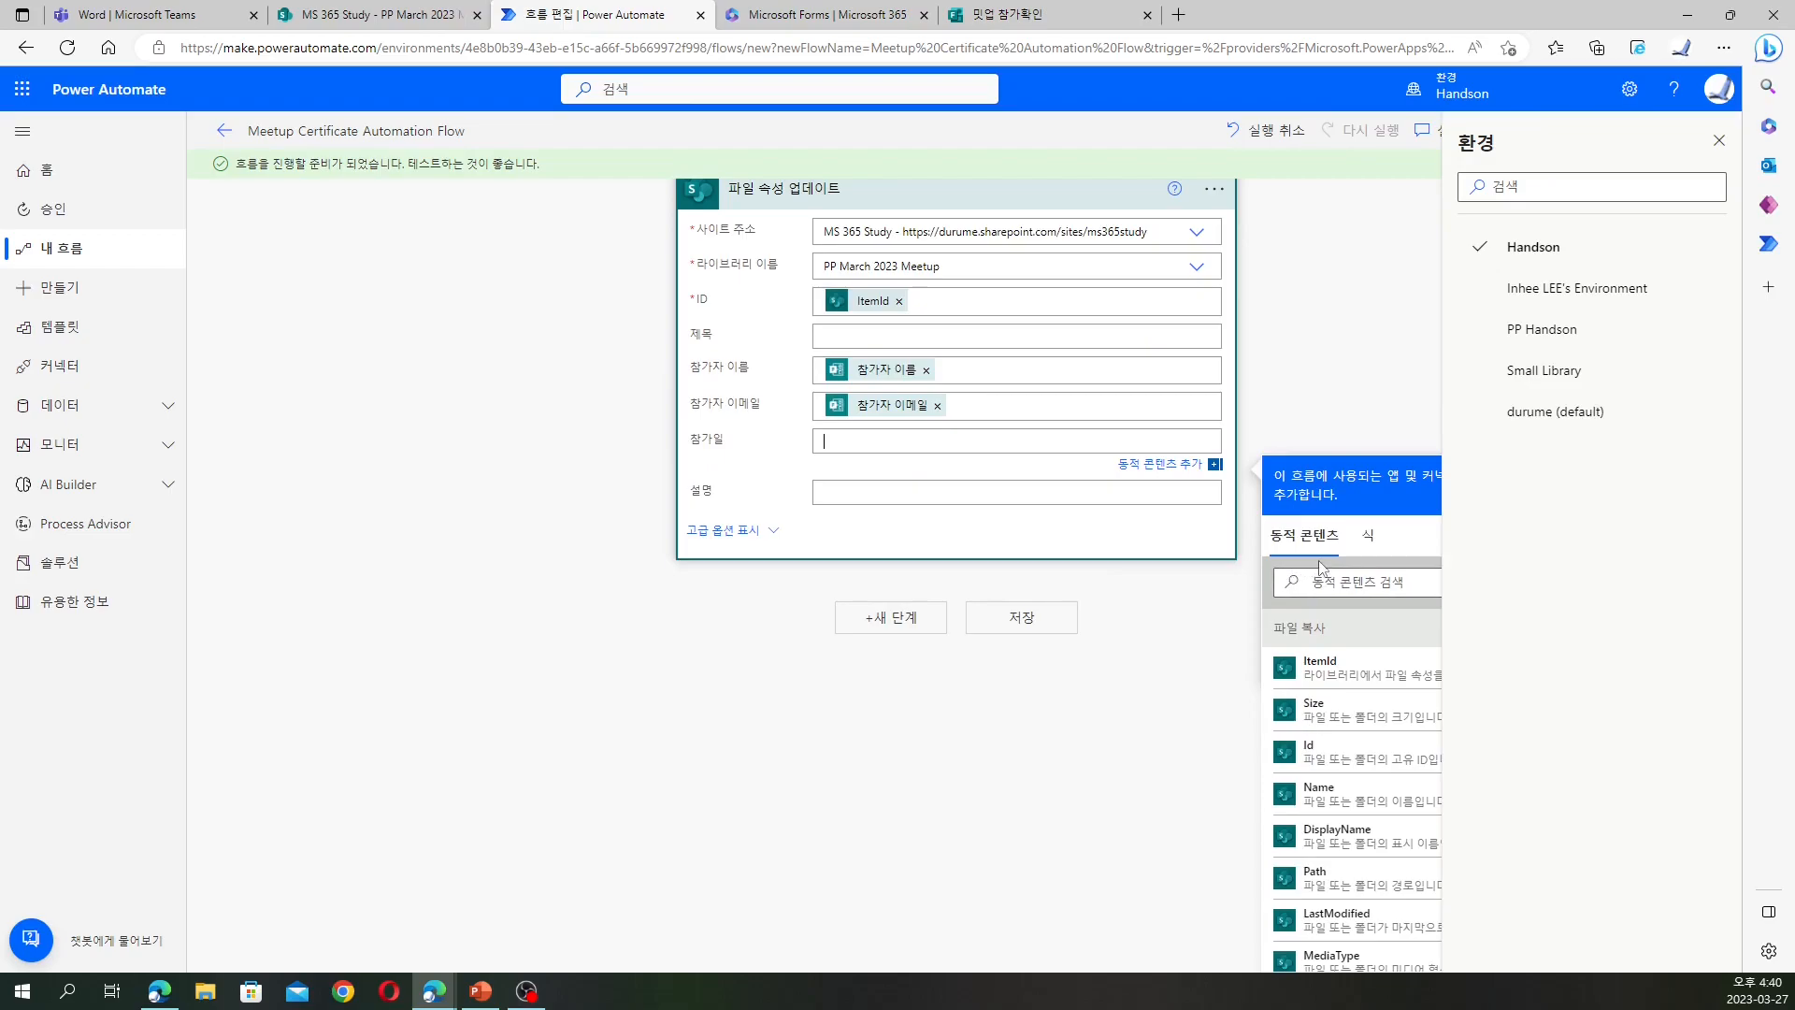
Begin a format-by-example expression for the 참가일 answer, then view the 밋업 참가확인 form's date question
{"action": "left_click", "coordinate": [1369, 536]}
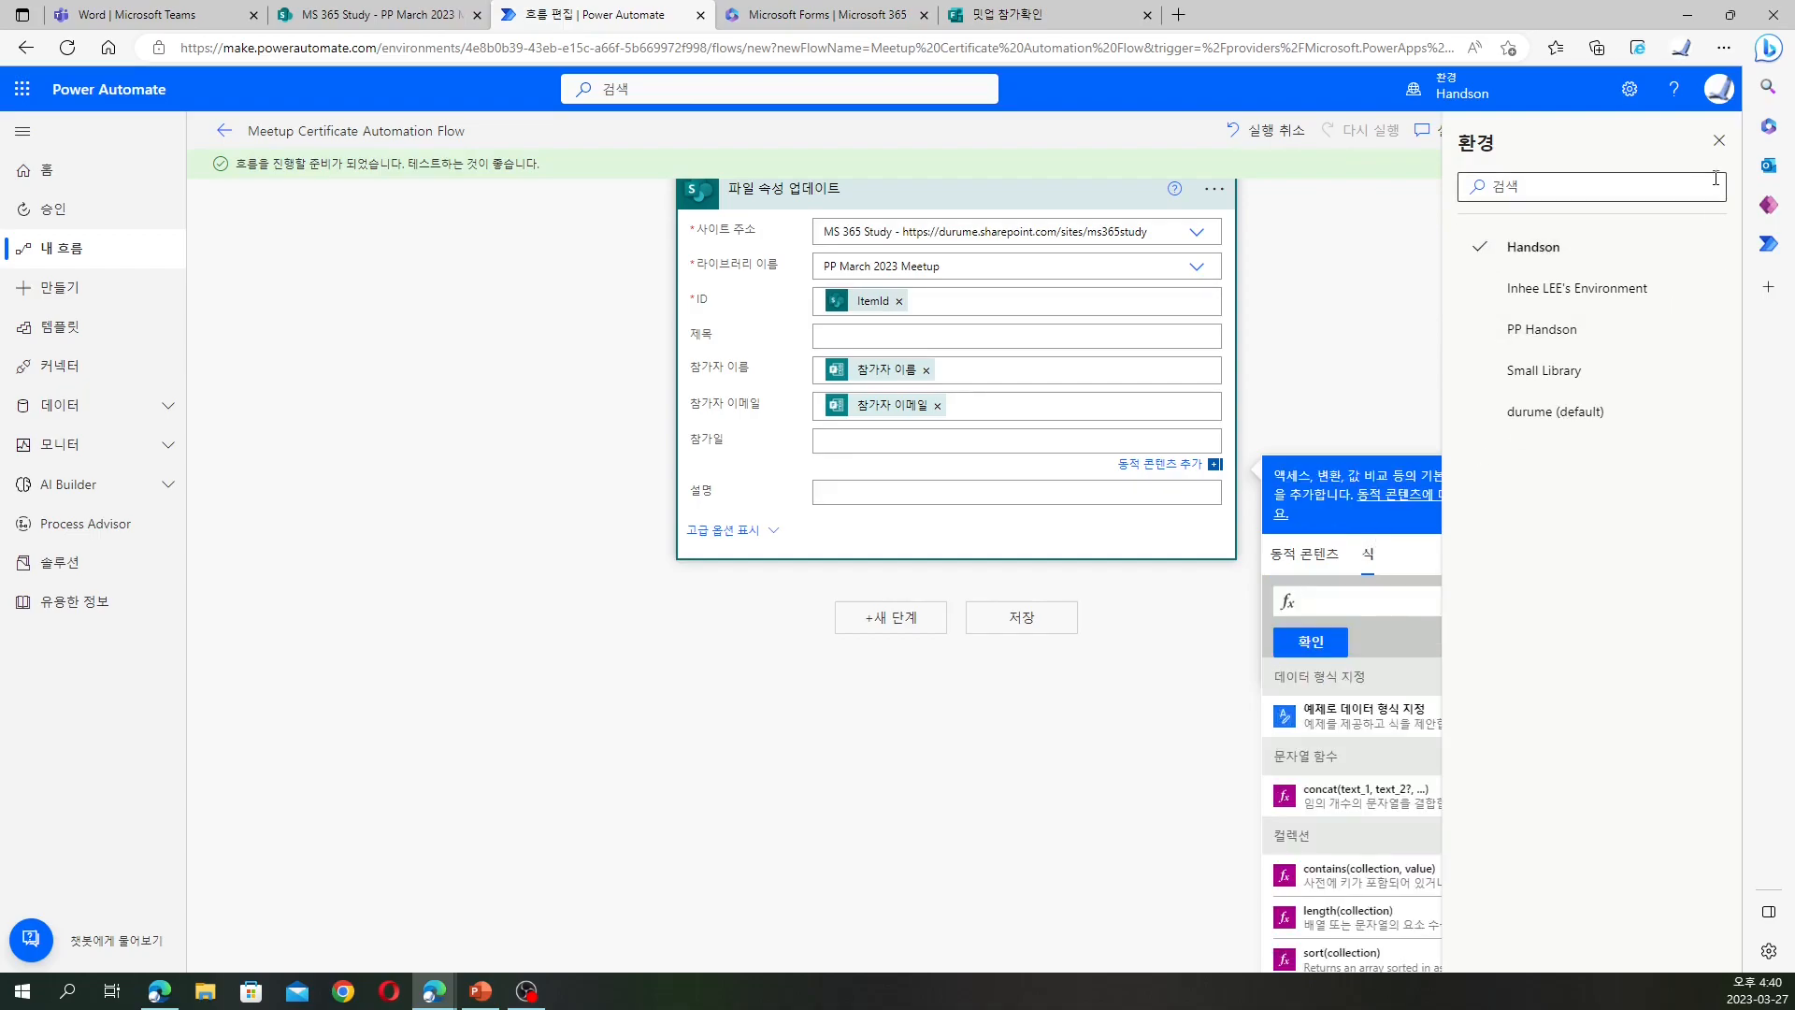
{"action": "left_click", "coordinate": [1719, 140]}
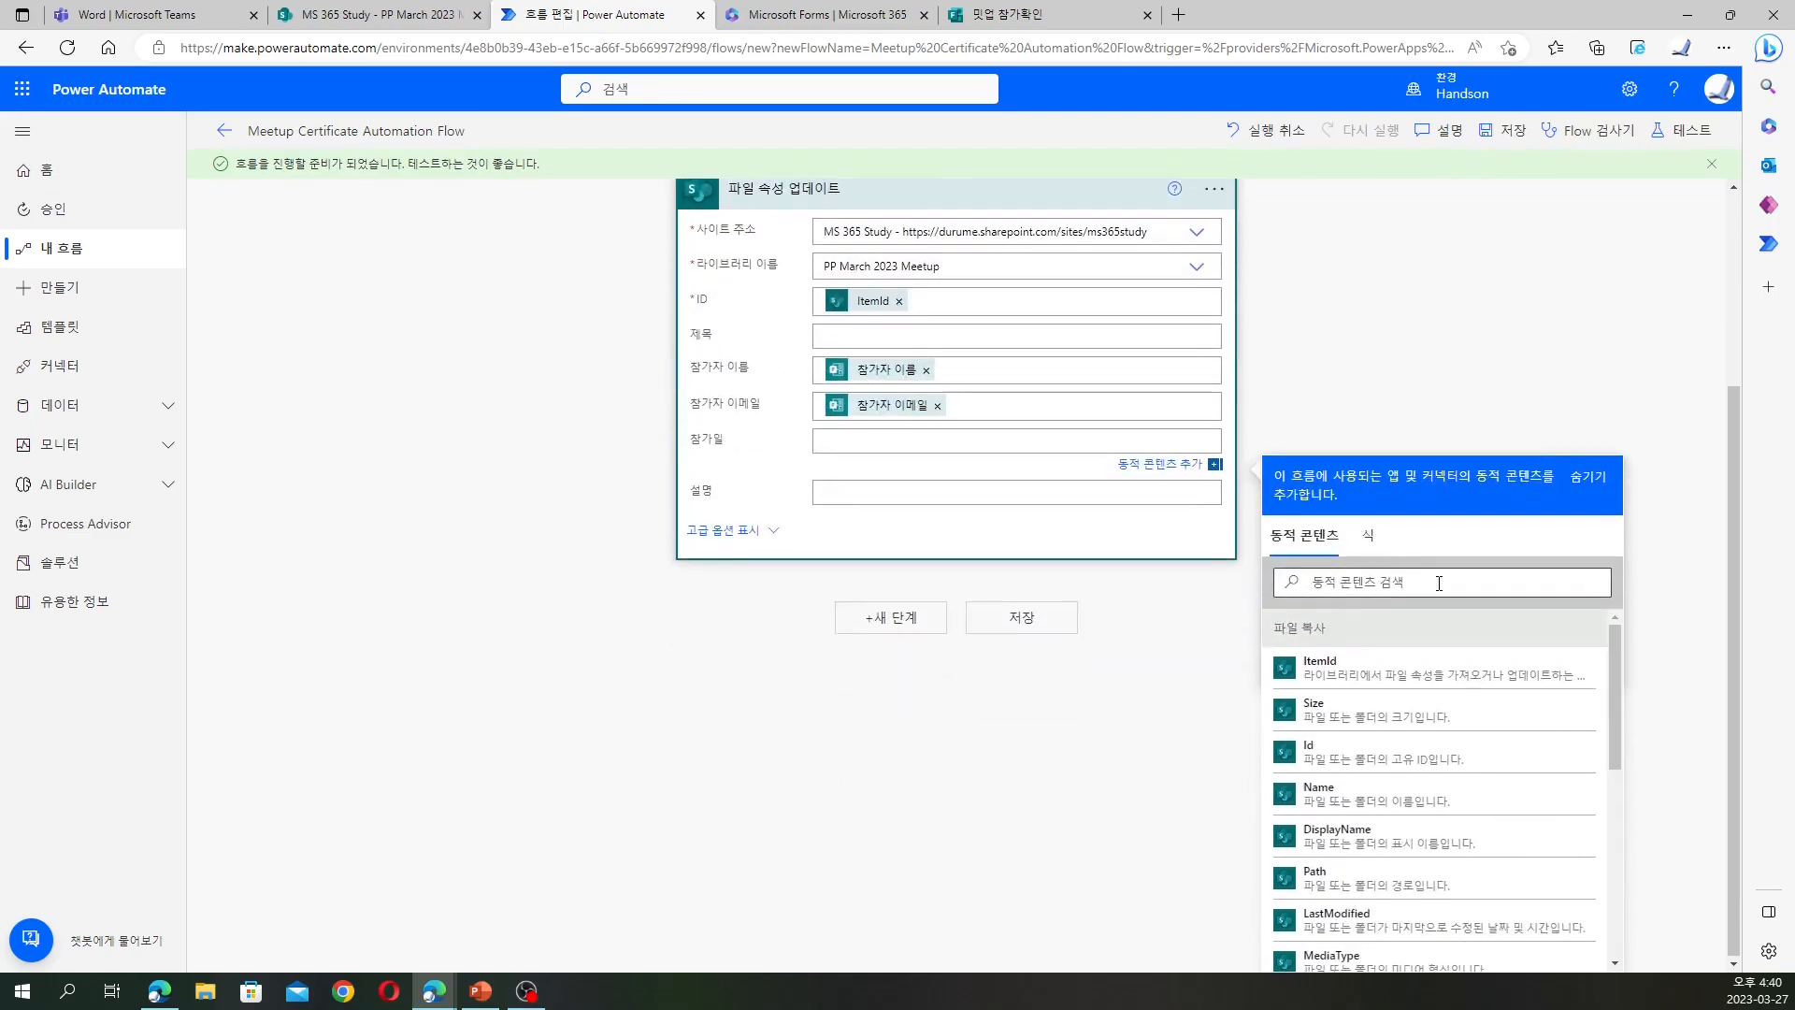
{"action": "left_click", "coordinate": [1370, 540]}
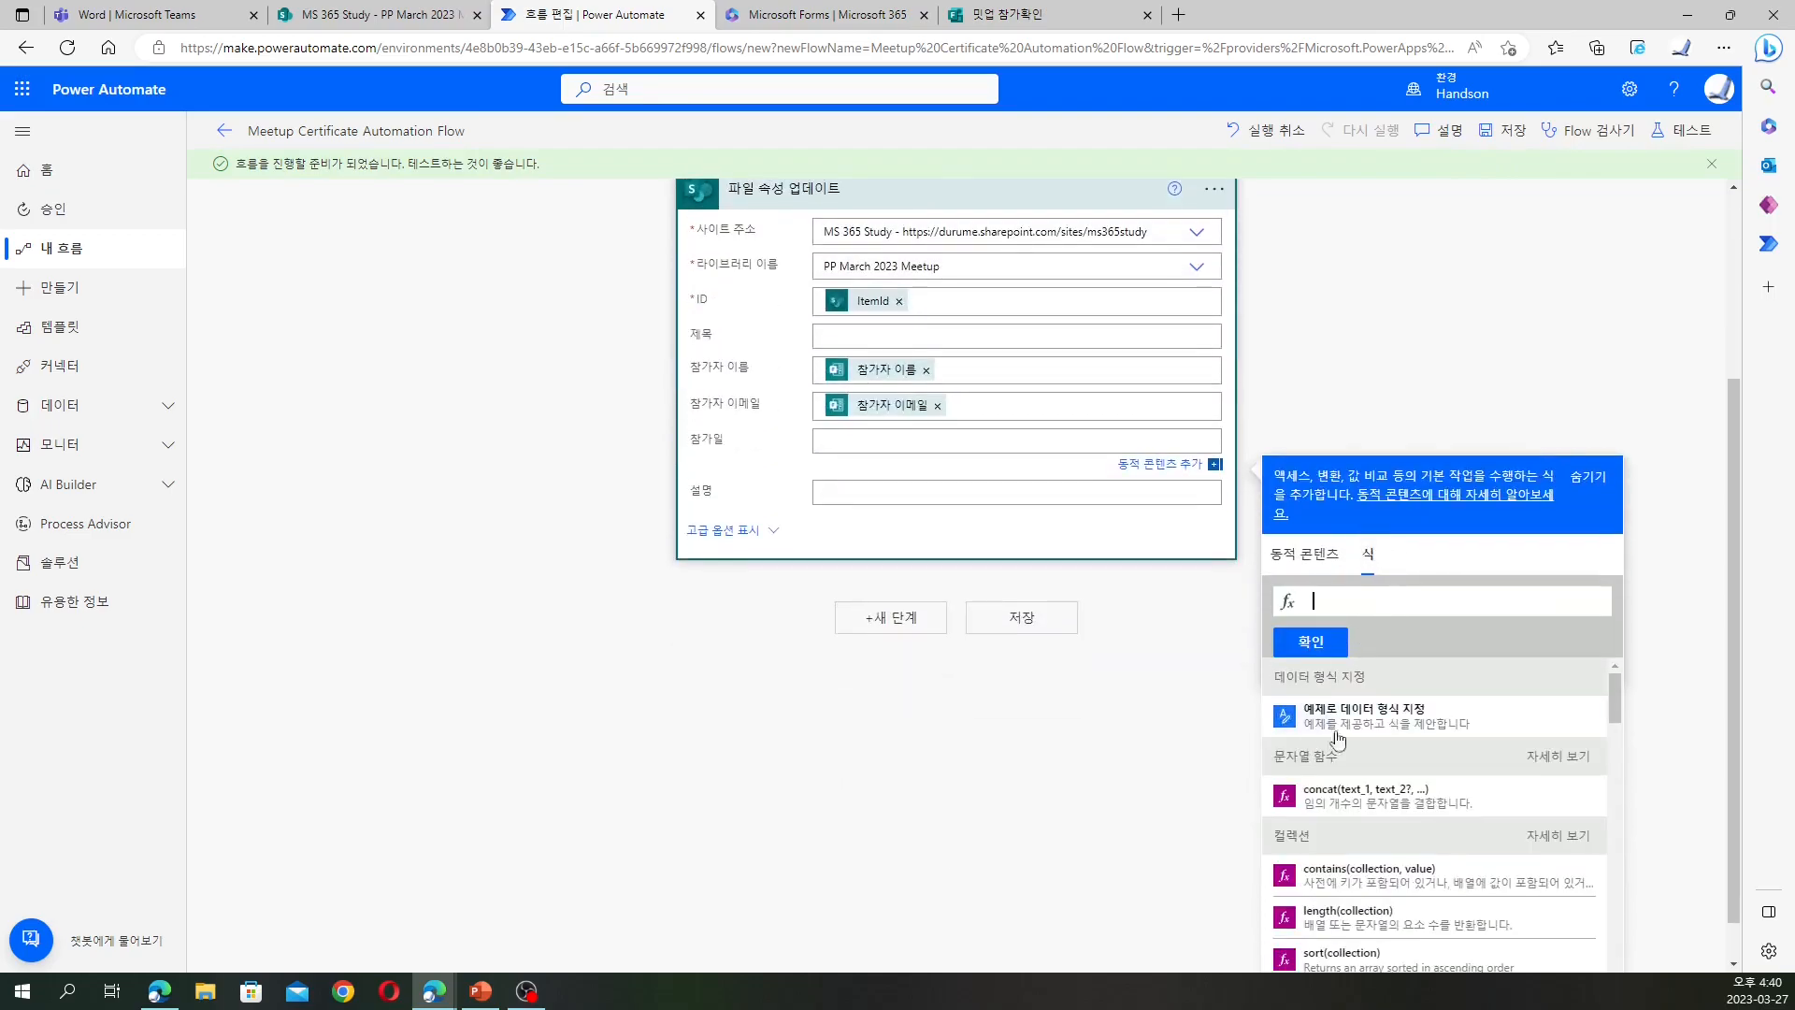
{"action": "left_click", "coordinate": [1382, 716]}
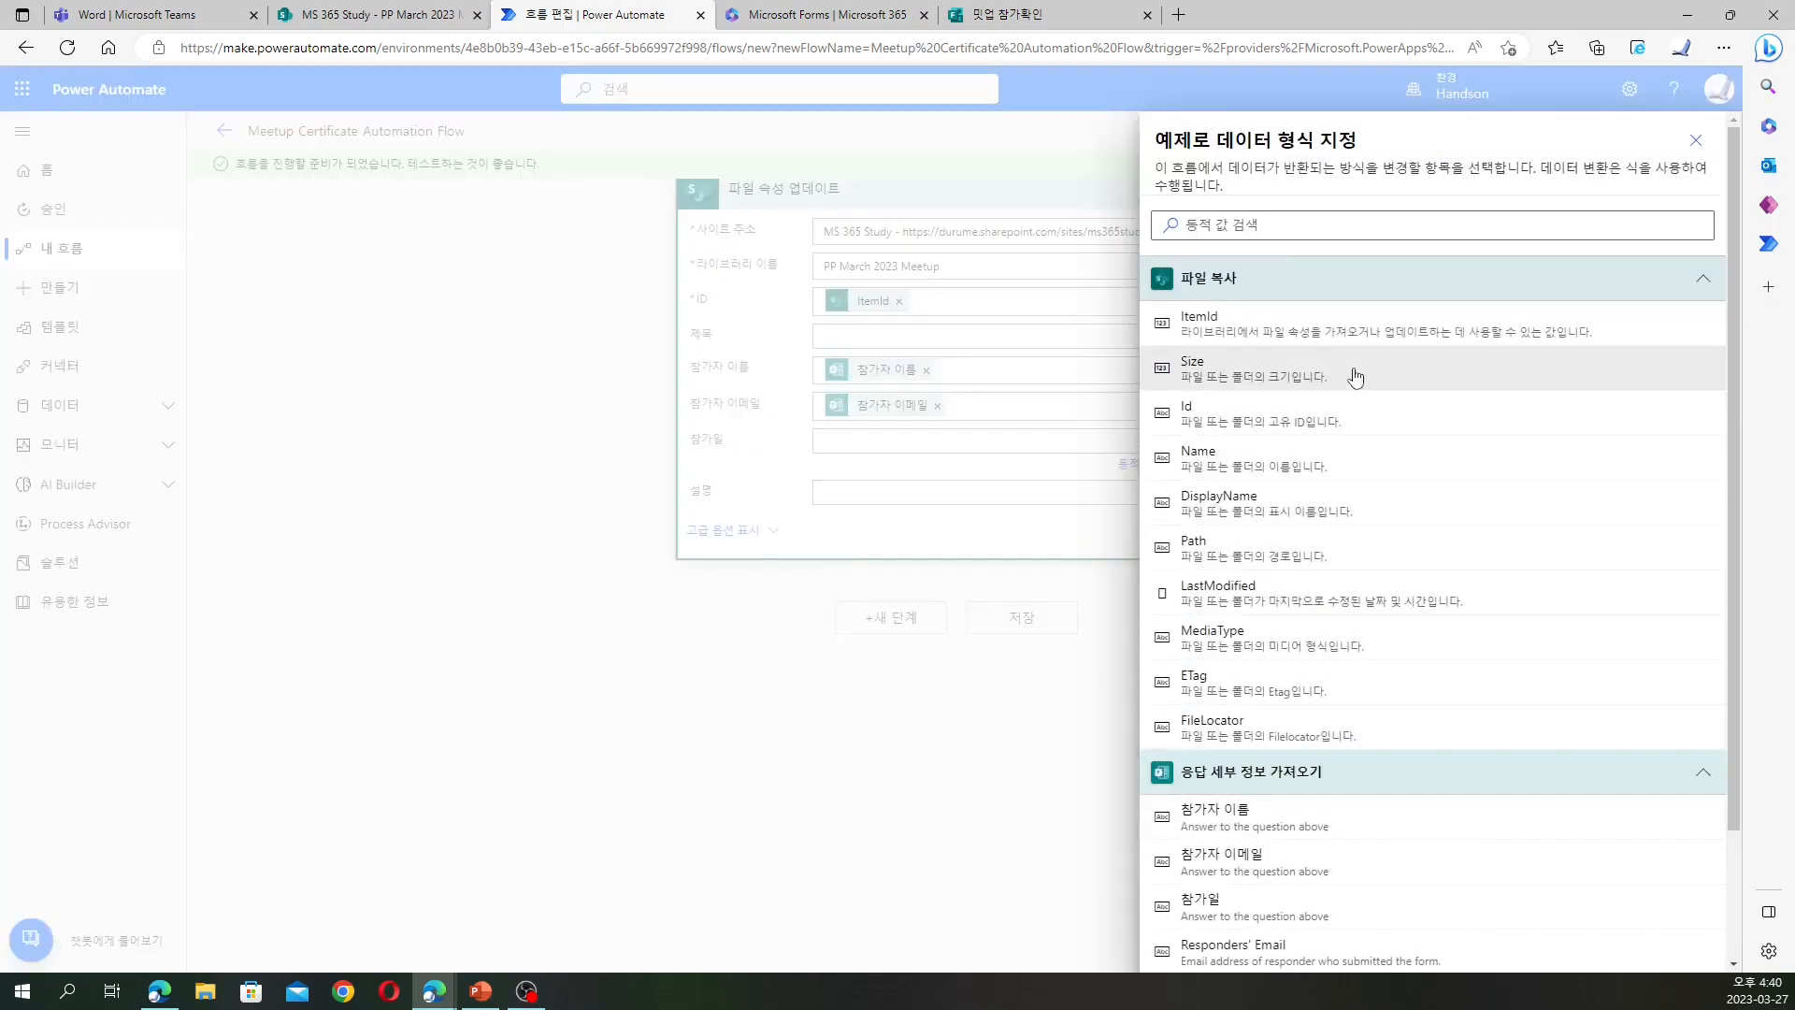
{"action": "scroll", "coordinate": [1363, 363], "scroll_direction": "down", "scroll_amount": 2}
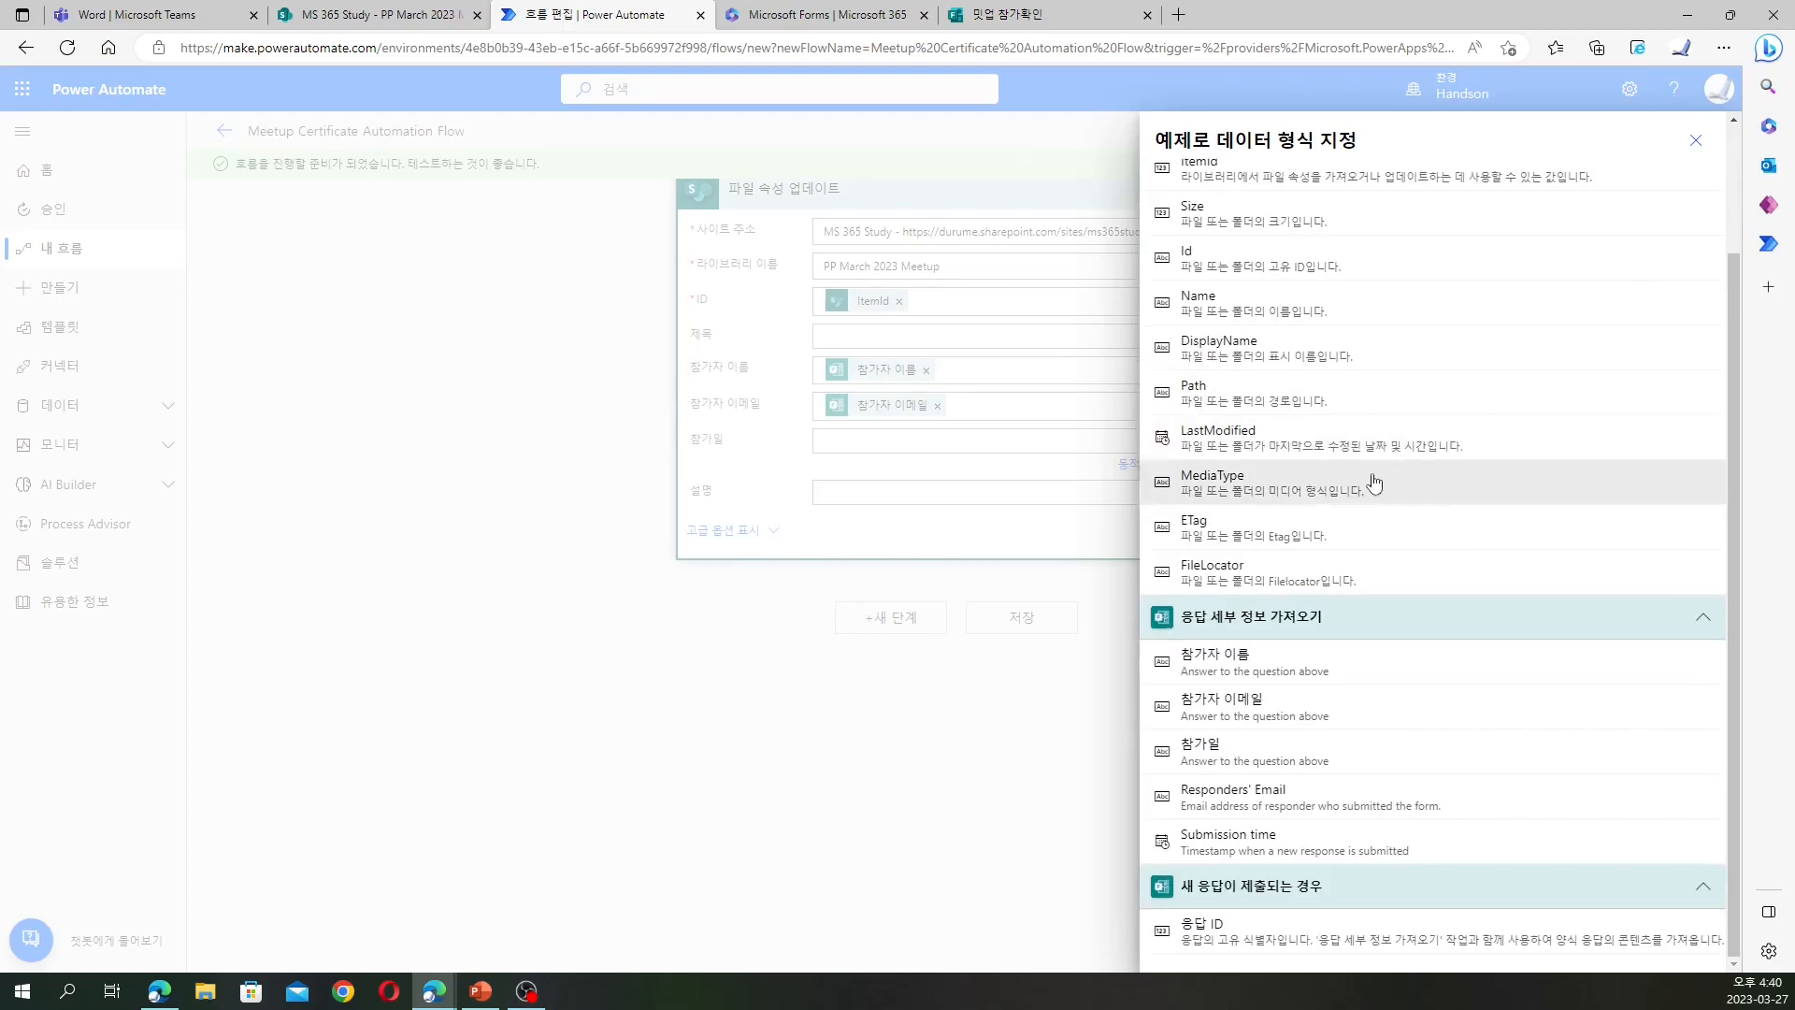
{"action": "left_click", "coordinate": [1277, 743]}
{"action": "left_click", "coordinate": [1333, 400]}
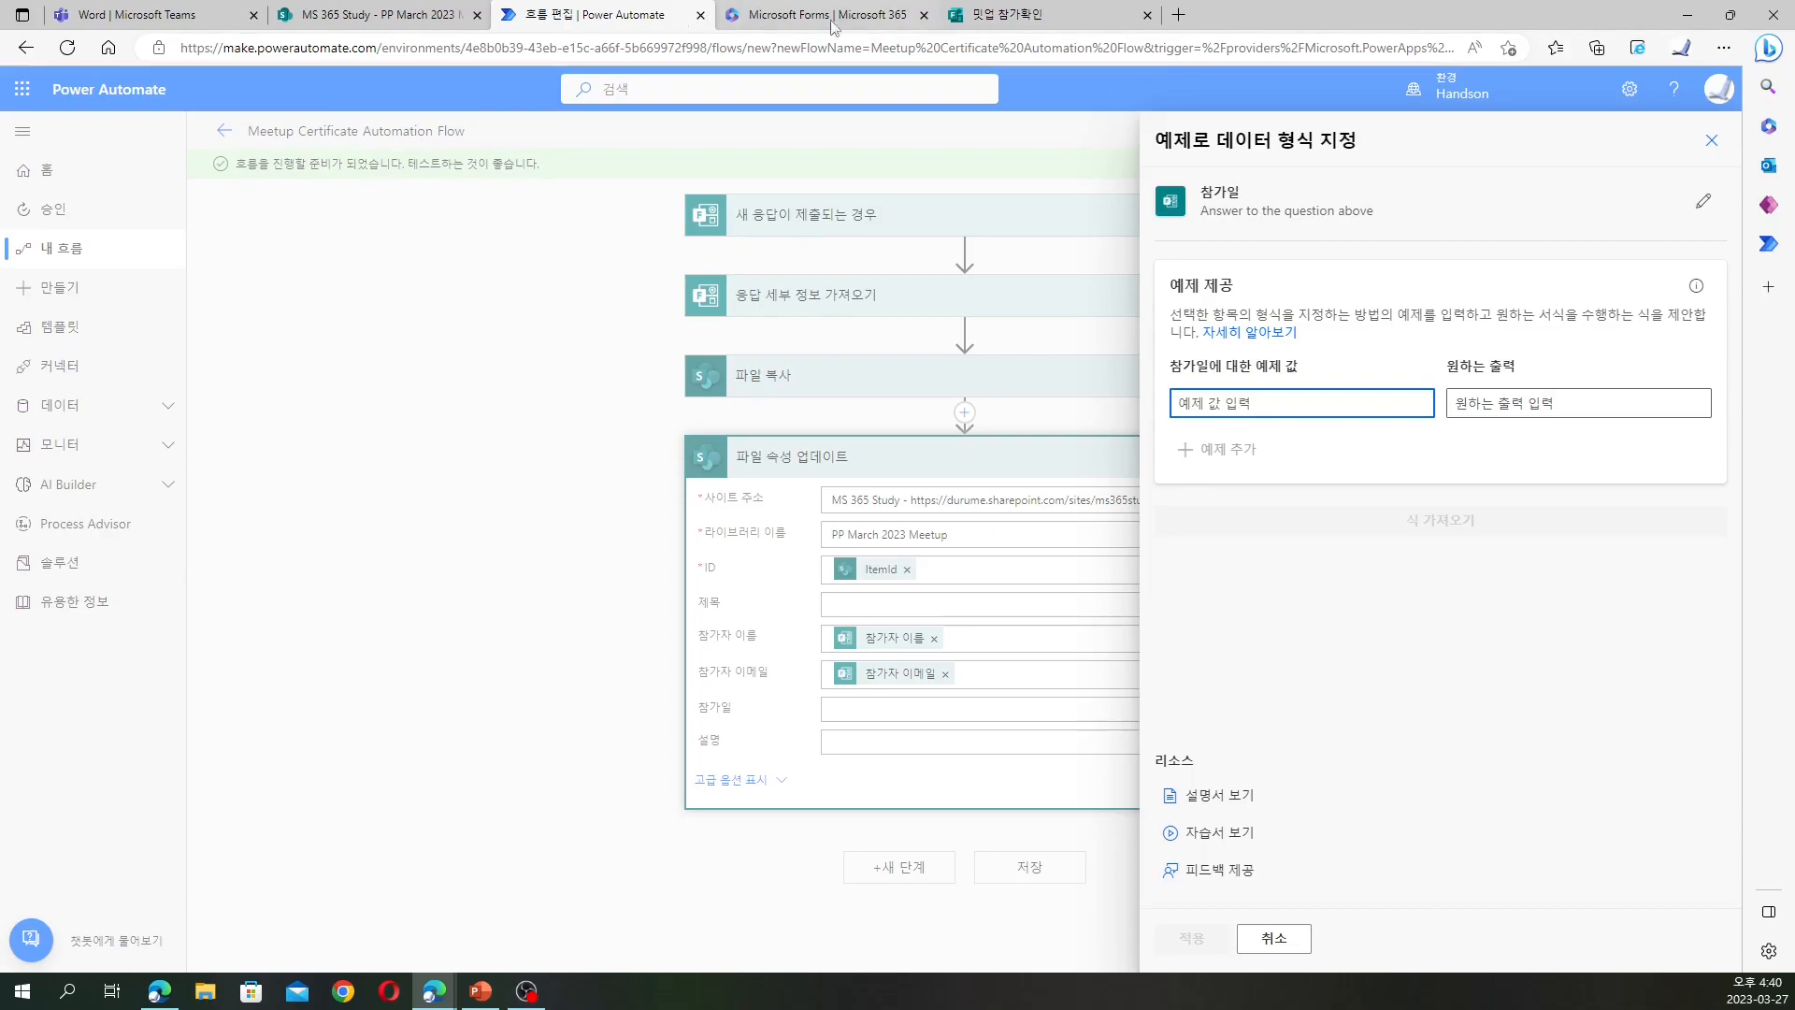
{"action": "left_click", "coordinate": [1006, 14]}
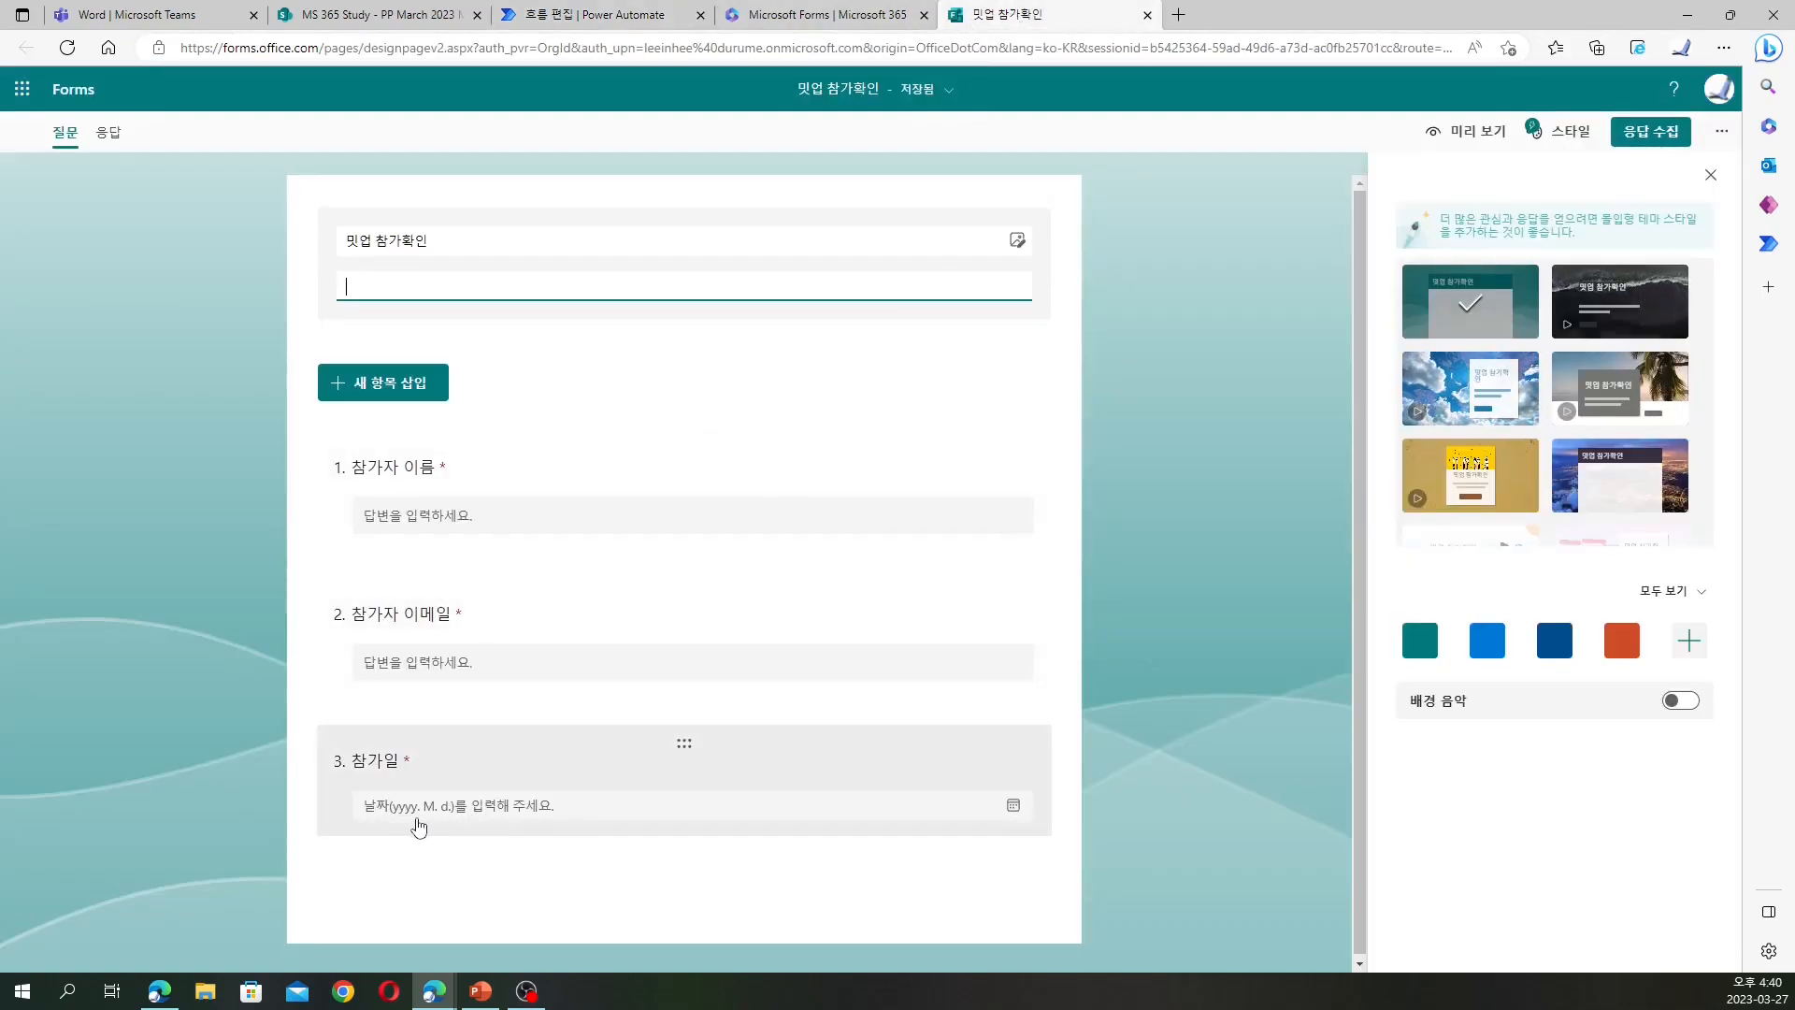
Preview the 밋업 참가확인 form and pick 27 March 2023 as the 참가일 date
{"action": "left_click", "coordinate": [580, 814]}
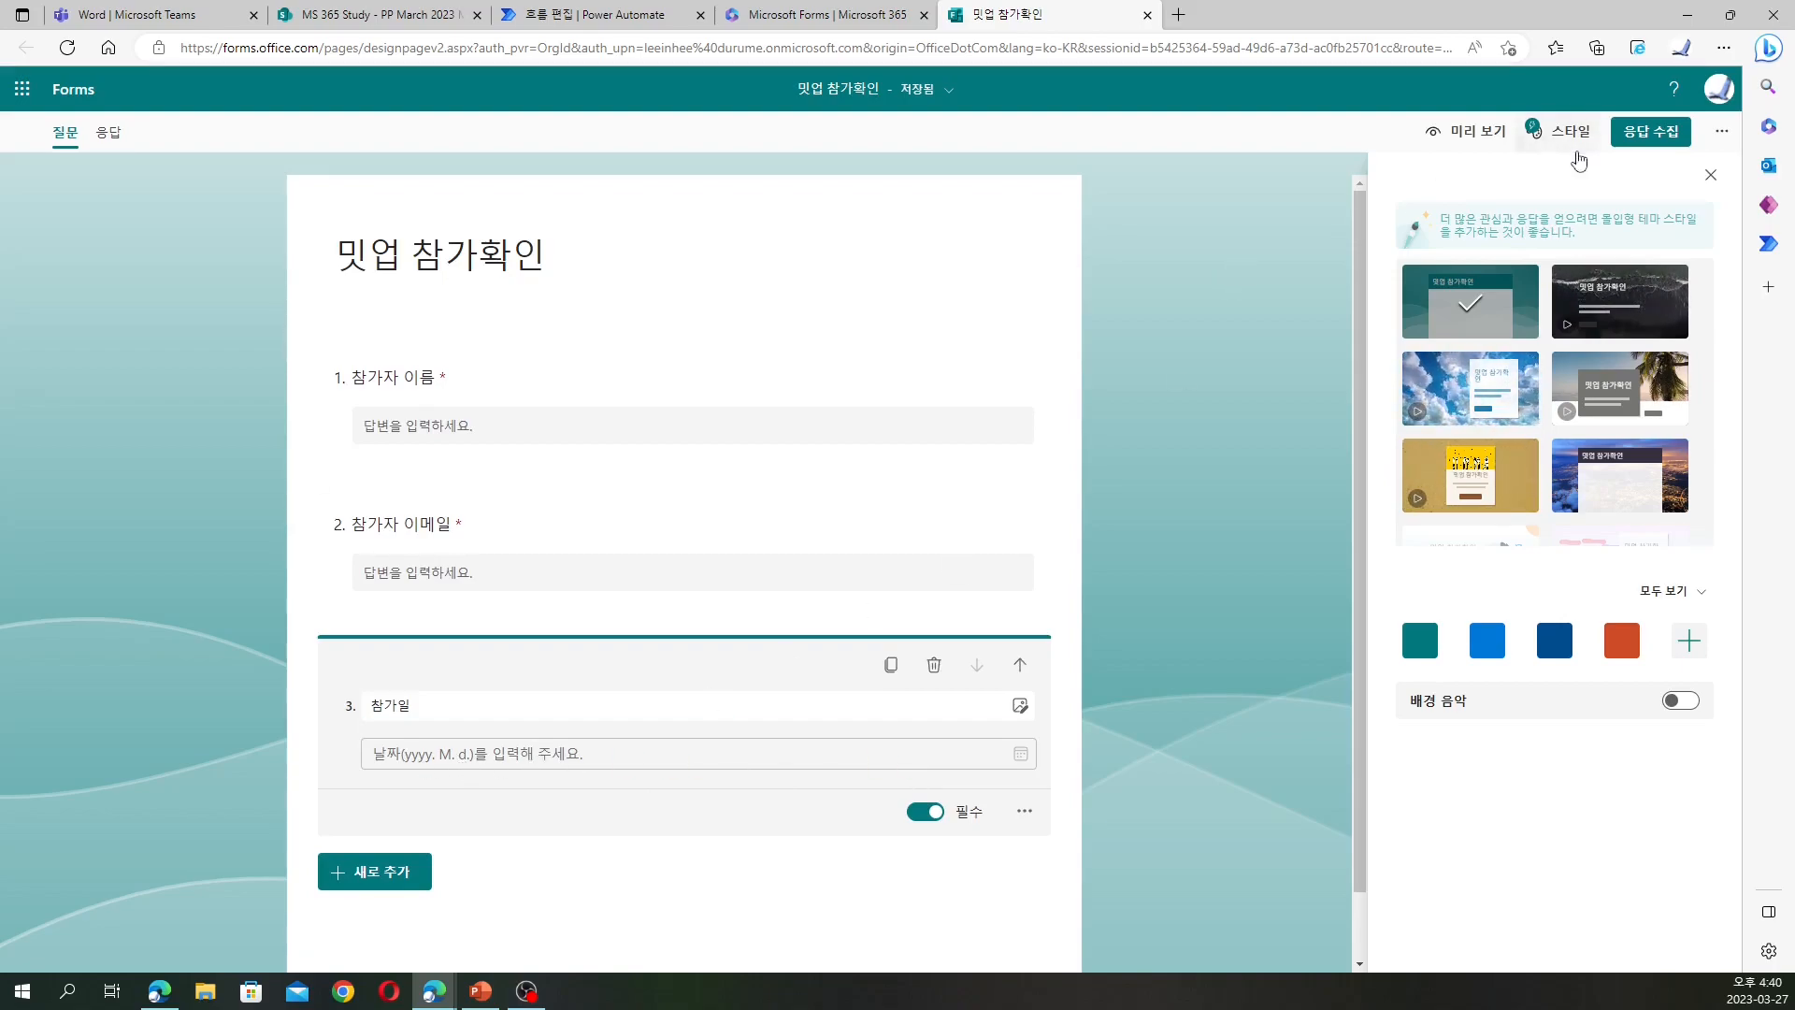
{"action": "left_click", "coordinate": [1496, 132]}
{"action": "left_click", "coordinate": [815, 762]}
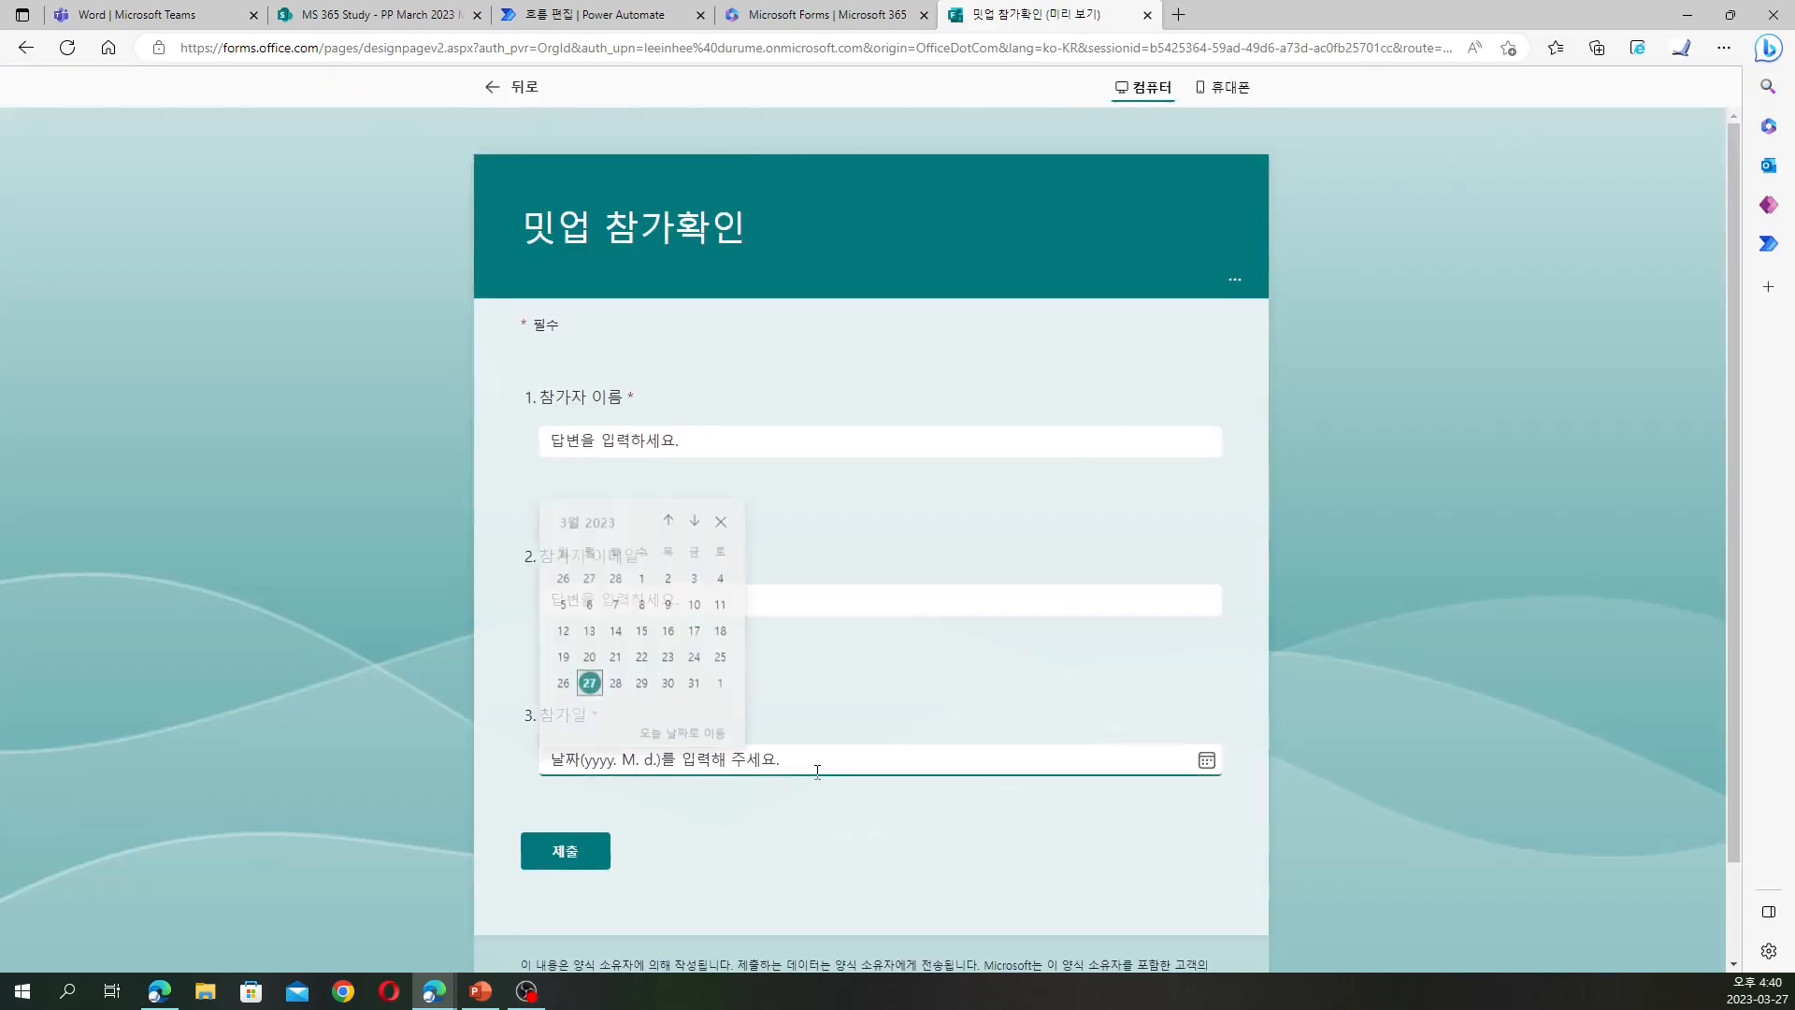
{"action": "left_click", "coordinate": [589, 680]}
Edit the 참가일 date text to read 2023. 3. 27. to check its format
{"action": "mouse_move", "coordinate": [553, 762]}
{"action": "left_mouse_down"}
{"action": "mouse_move", "coordinate": [609, 762]}
{"action": "mouse_move", "coordinate": [558, 761]}
{"action": "left_mouse_up"}
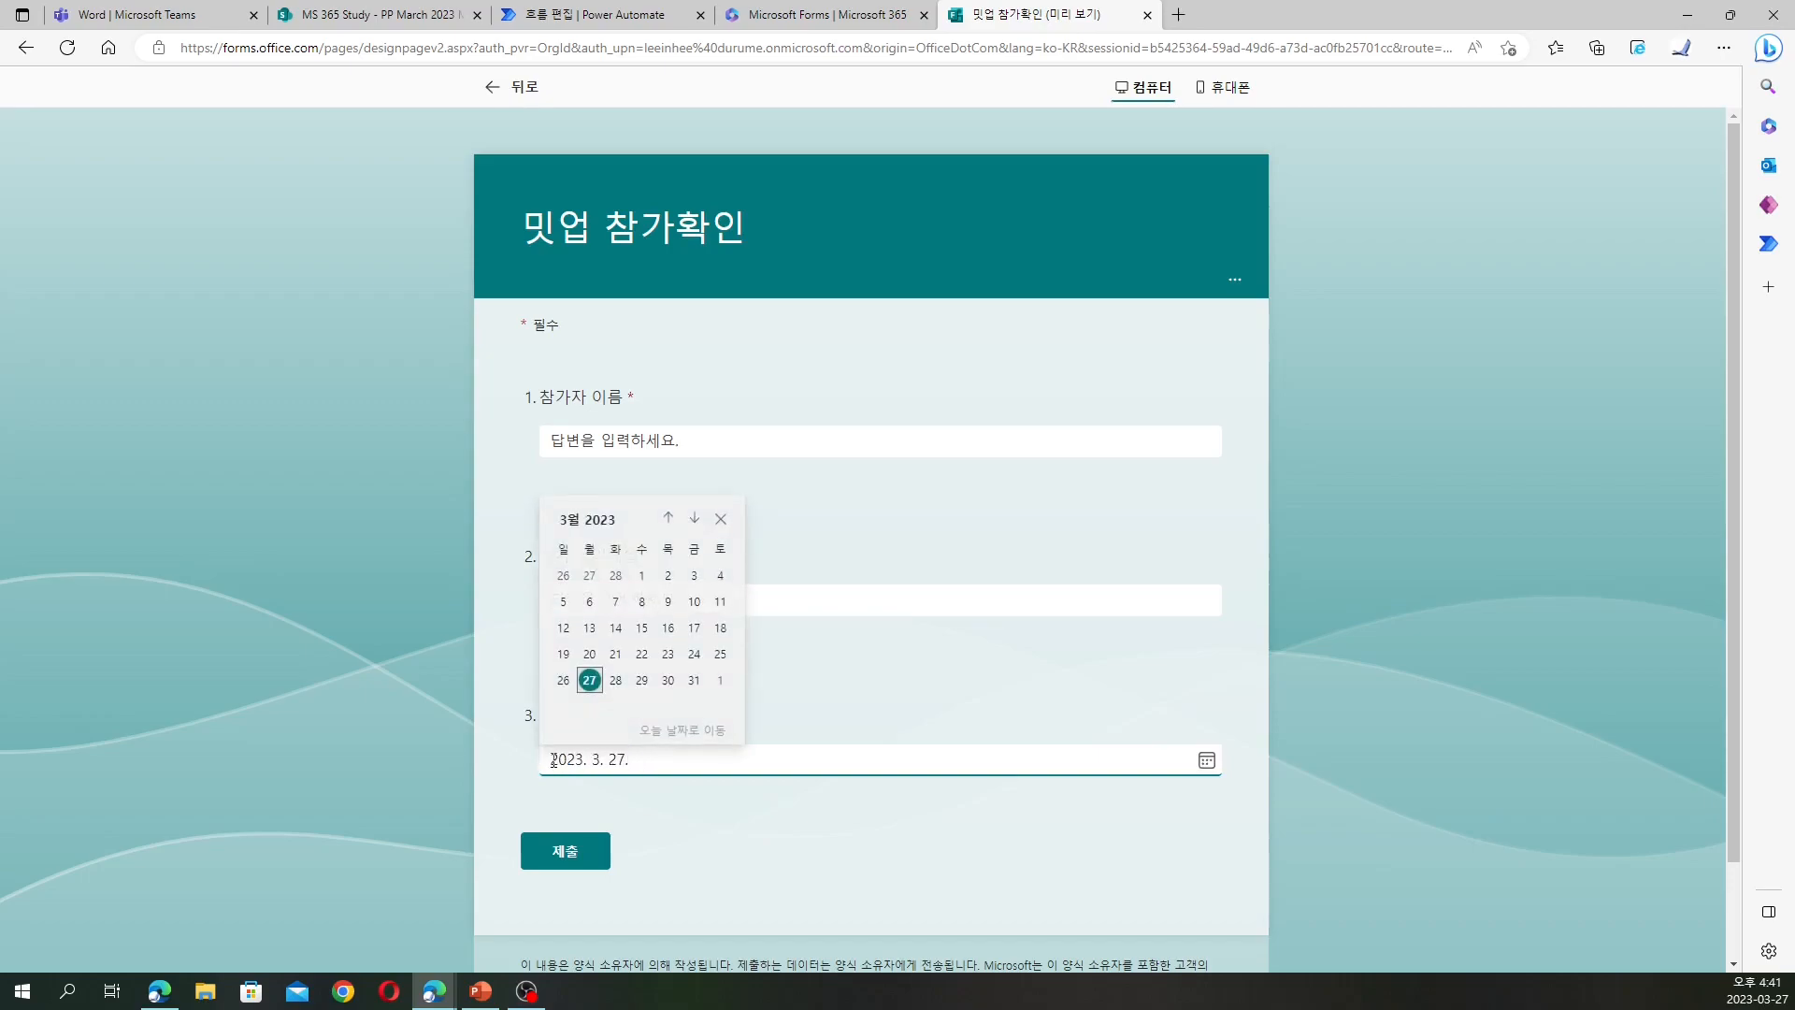
{"action": "left_click", "coordinate": [554, 761]}
{"action": "left_click", "coordinate": [634, 759]}
{"action": "triple_click", "coordinate": [633, 760]}
{"action": "left_click", "coordinate": [633, 760]}
{"action": "left_click", "coordinate": [633, 759]}
{"action": "left_click", "coordinate": [633, 759]}
{"action": "left_click", "coordinate": [633, 760]}
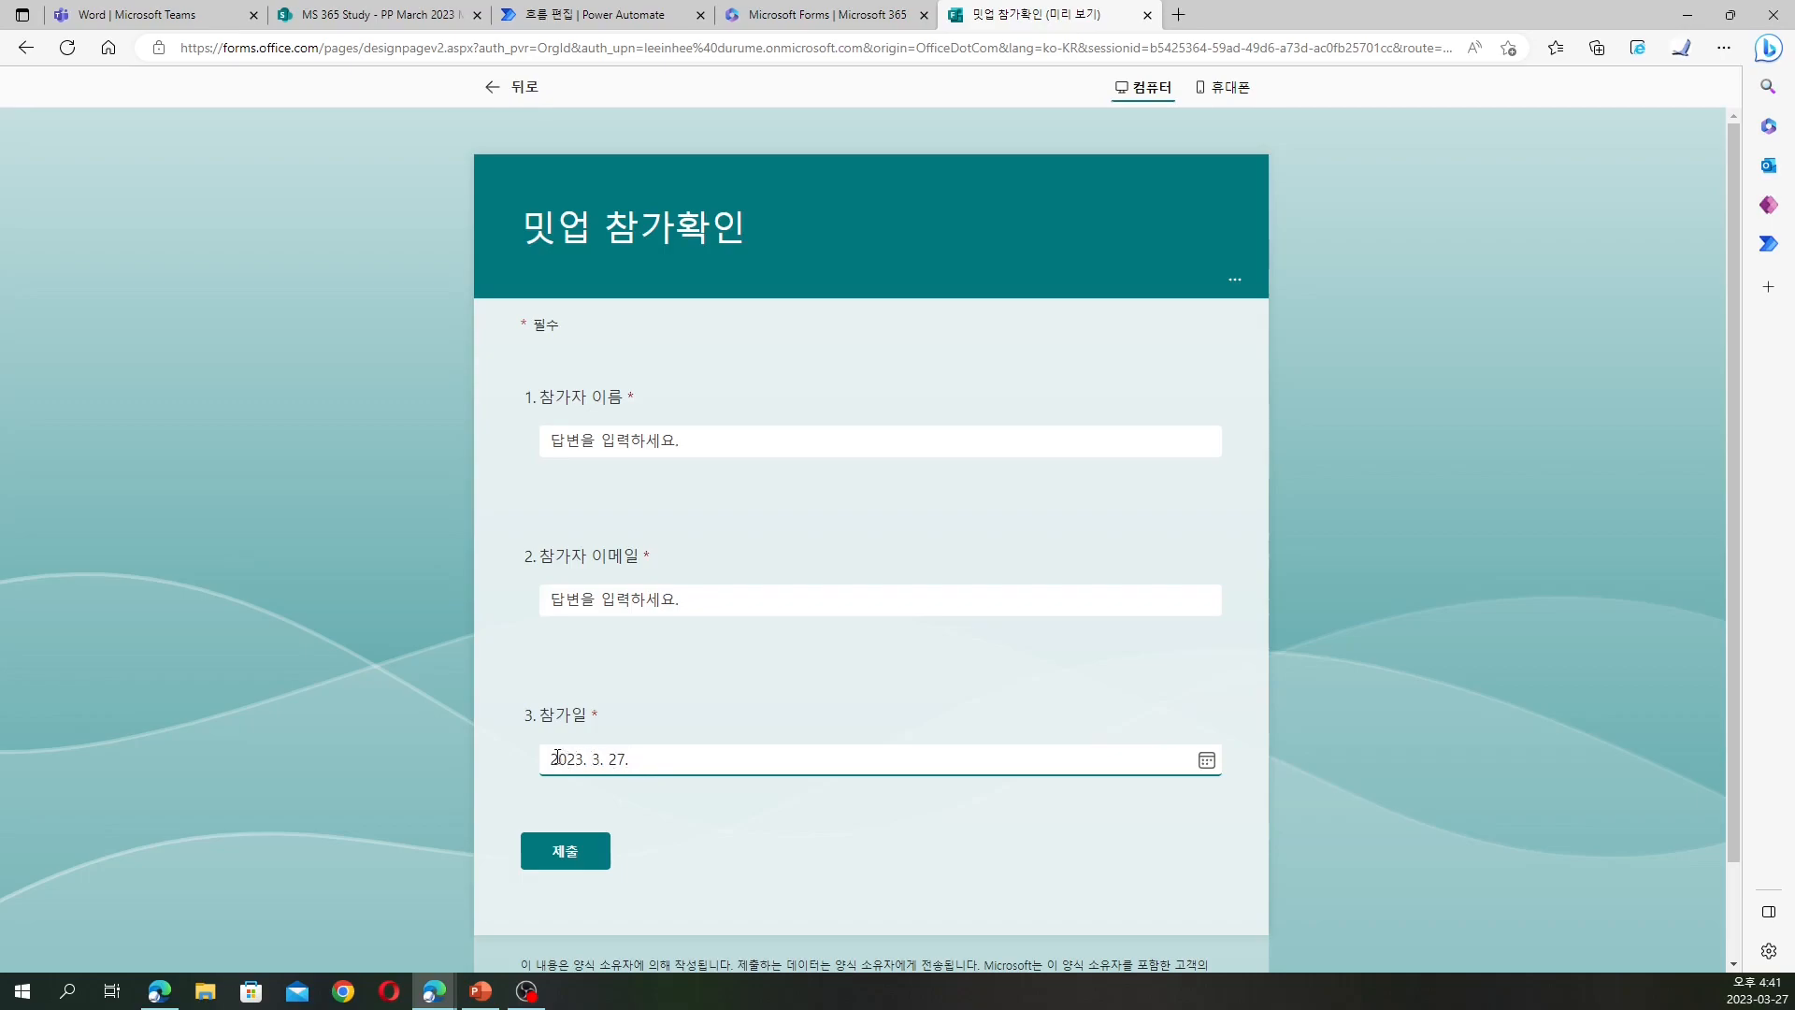
{"action": "left_click_drag", "start_coordinate": [549, 758], "coordinate": [629, 757]}
{"action": "left_click", "coordinate": [633, 759]}
{"action": "left_click_drag", "start_coordinate": [552, 762], "coordinate": [624, 761]}
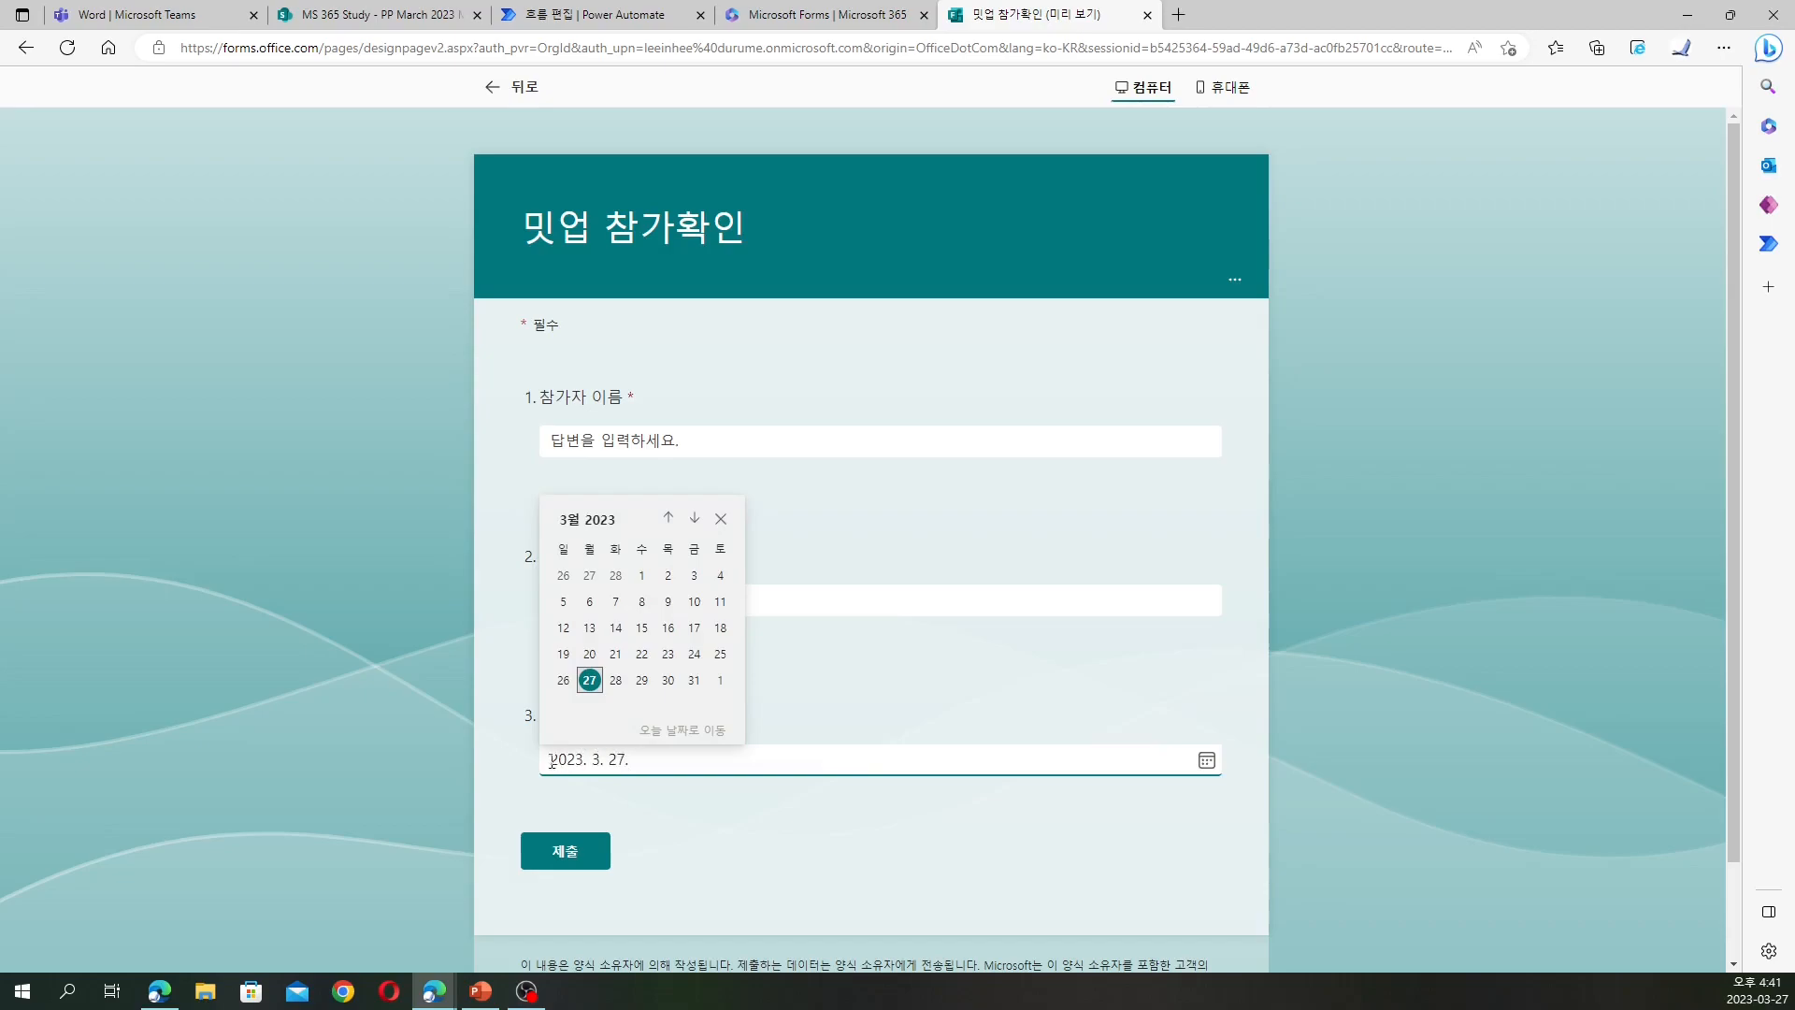
{"action": "left_click", "coordinate": [626, 759]}
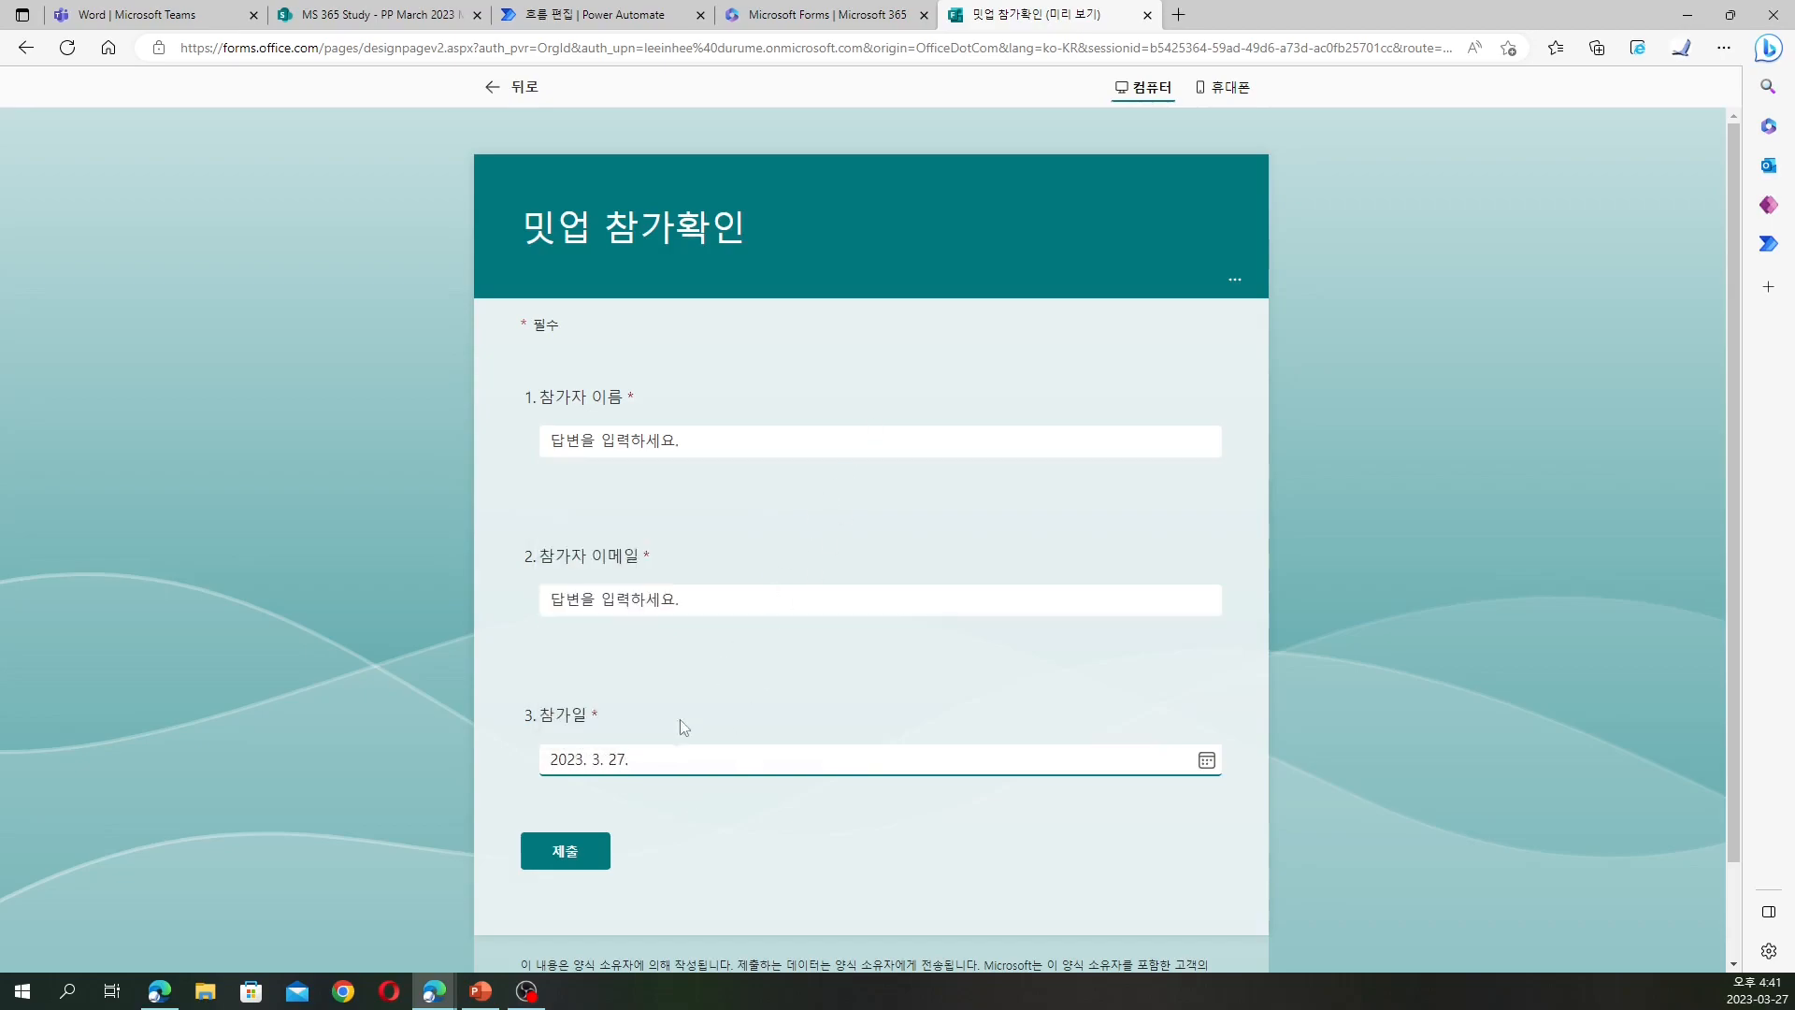
{"action": "type", "text": "."}
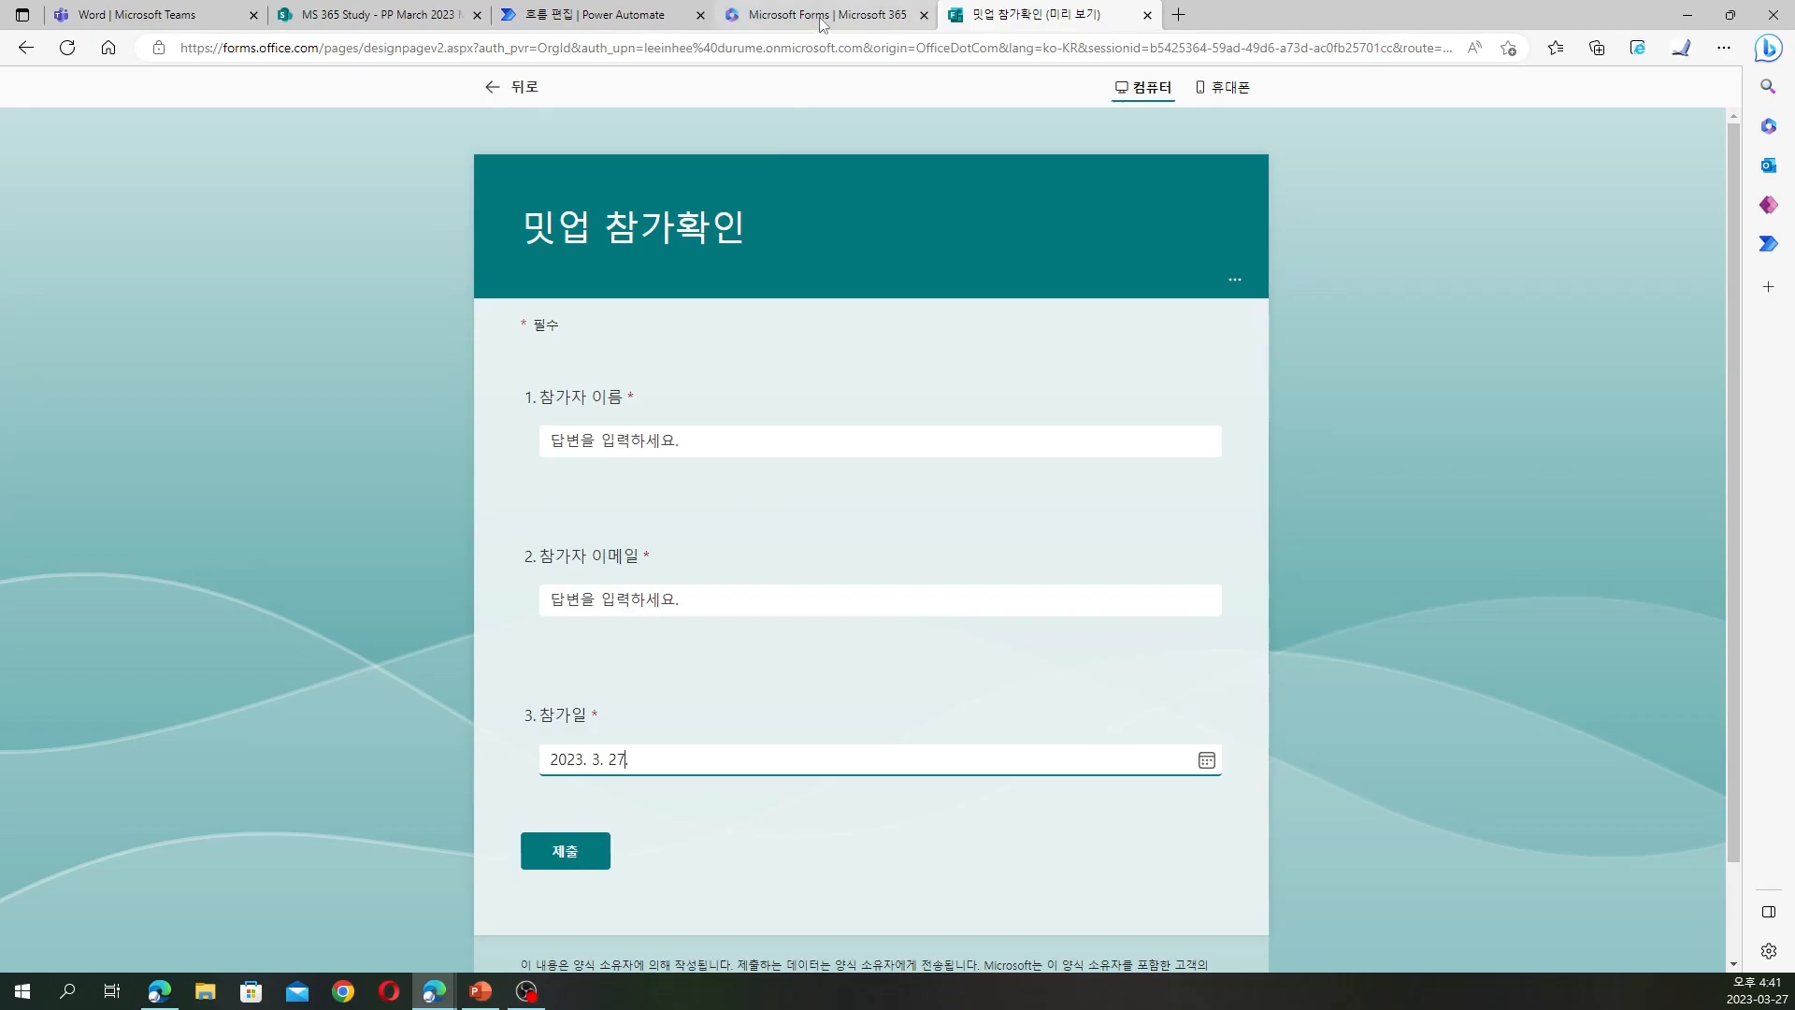
{"action": "left_click", "coordinate": [598, 15]}
Enter example pairs: 2023. 3. 27.→2023년 3월 27일, 2021. 4. 7.→2021년 4월 7일, 2022.10.27→2022년 10월 27일
{"action": "key", "text": "Tab"}
{"action": "type", "text": "2023년 3월 27일"}
{"action": "left_click", "coordinate": [1253, 403]}
{"action": "type", "text": "."}
{"action": "left_click", "coordinate": [1229, 449]}
{"action": "type", "text": "2021. 4. 7."}
{"action": "left_click", "coordinate": [1471, 436]}
{"action": "type", "text": "2021년 4월 7일"}
{"action": "left_click", "coordinate": [1234, 484]}
{"action": "type", "text": "2022.10.27"}
{"action": "left_click", "coordinate": [1496, 474]}
{"action": "type", "text": "2022년 10월 27일"}
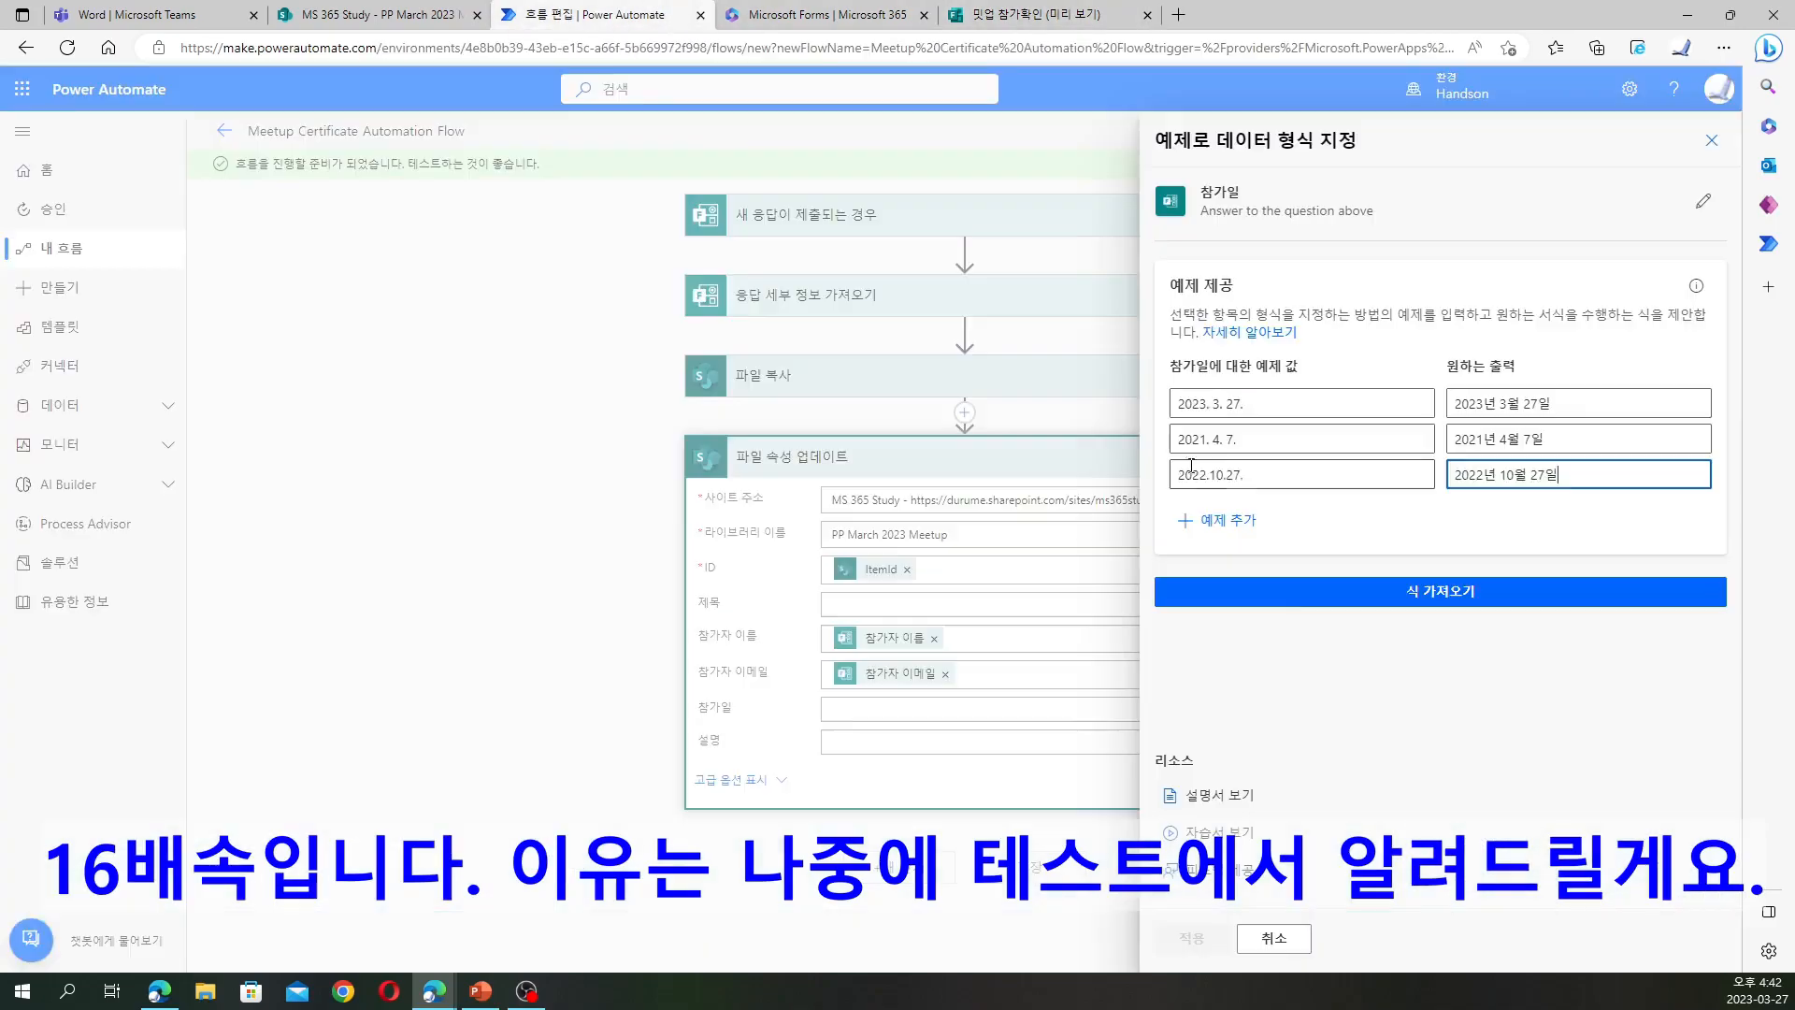
Generate the date expression, test it on 2023.3.26, and apply it to 참가일
{"action": "left_click", "coordinate": [1440, 590]}
{"action": "left_click", "coordinate": [1322, 625]}
{"action": "type", "text": "2023.3.26"}
{"action": "left_click", "coordinate": [1241, 672]}
{"action": "left_click", "coordinate": [1190, 937]}
{"action": "left_click", "coordinate": [909, 874]}
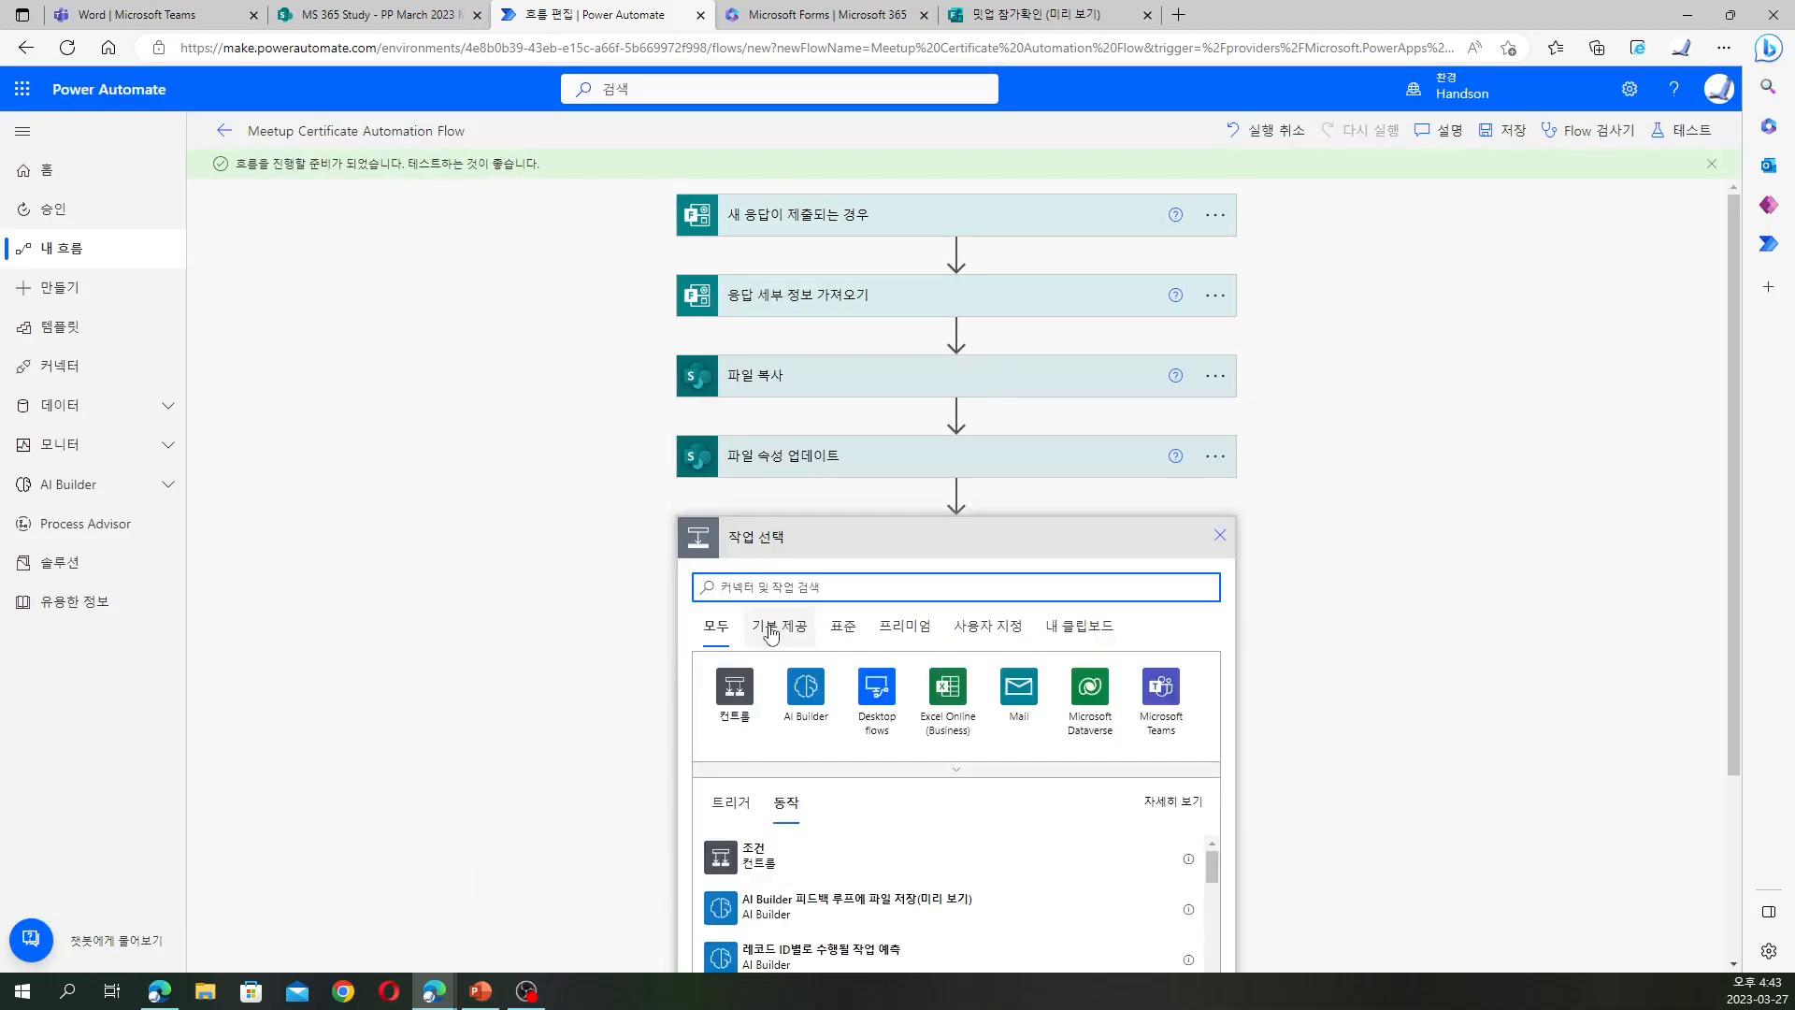
Search the SharePoint connector for 콘텐 가져오 and add the 파일 콘텐츠 가져오기 action
{"action": "left_click", "coordinate": [847, 630]}
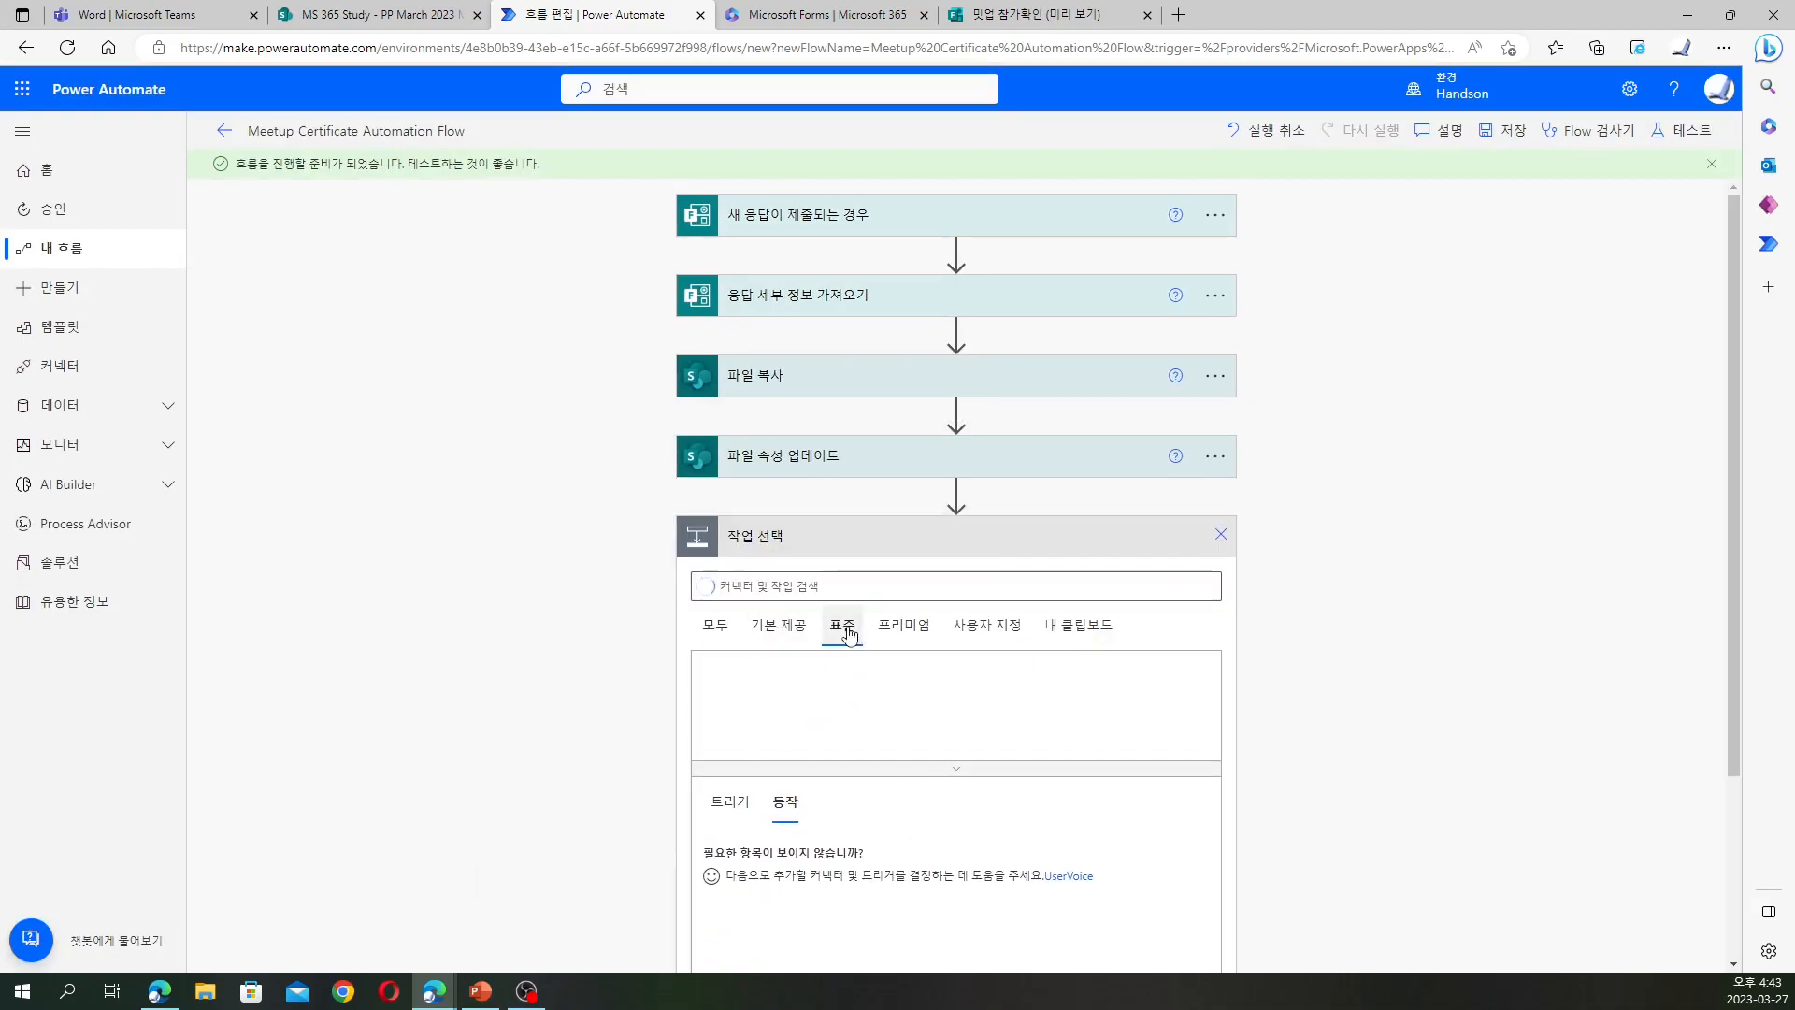
{"action": "left_click", "coordinate": [866, 778]}
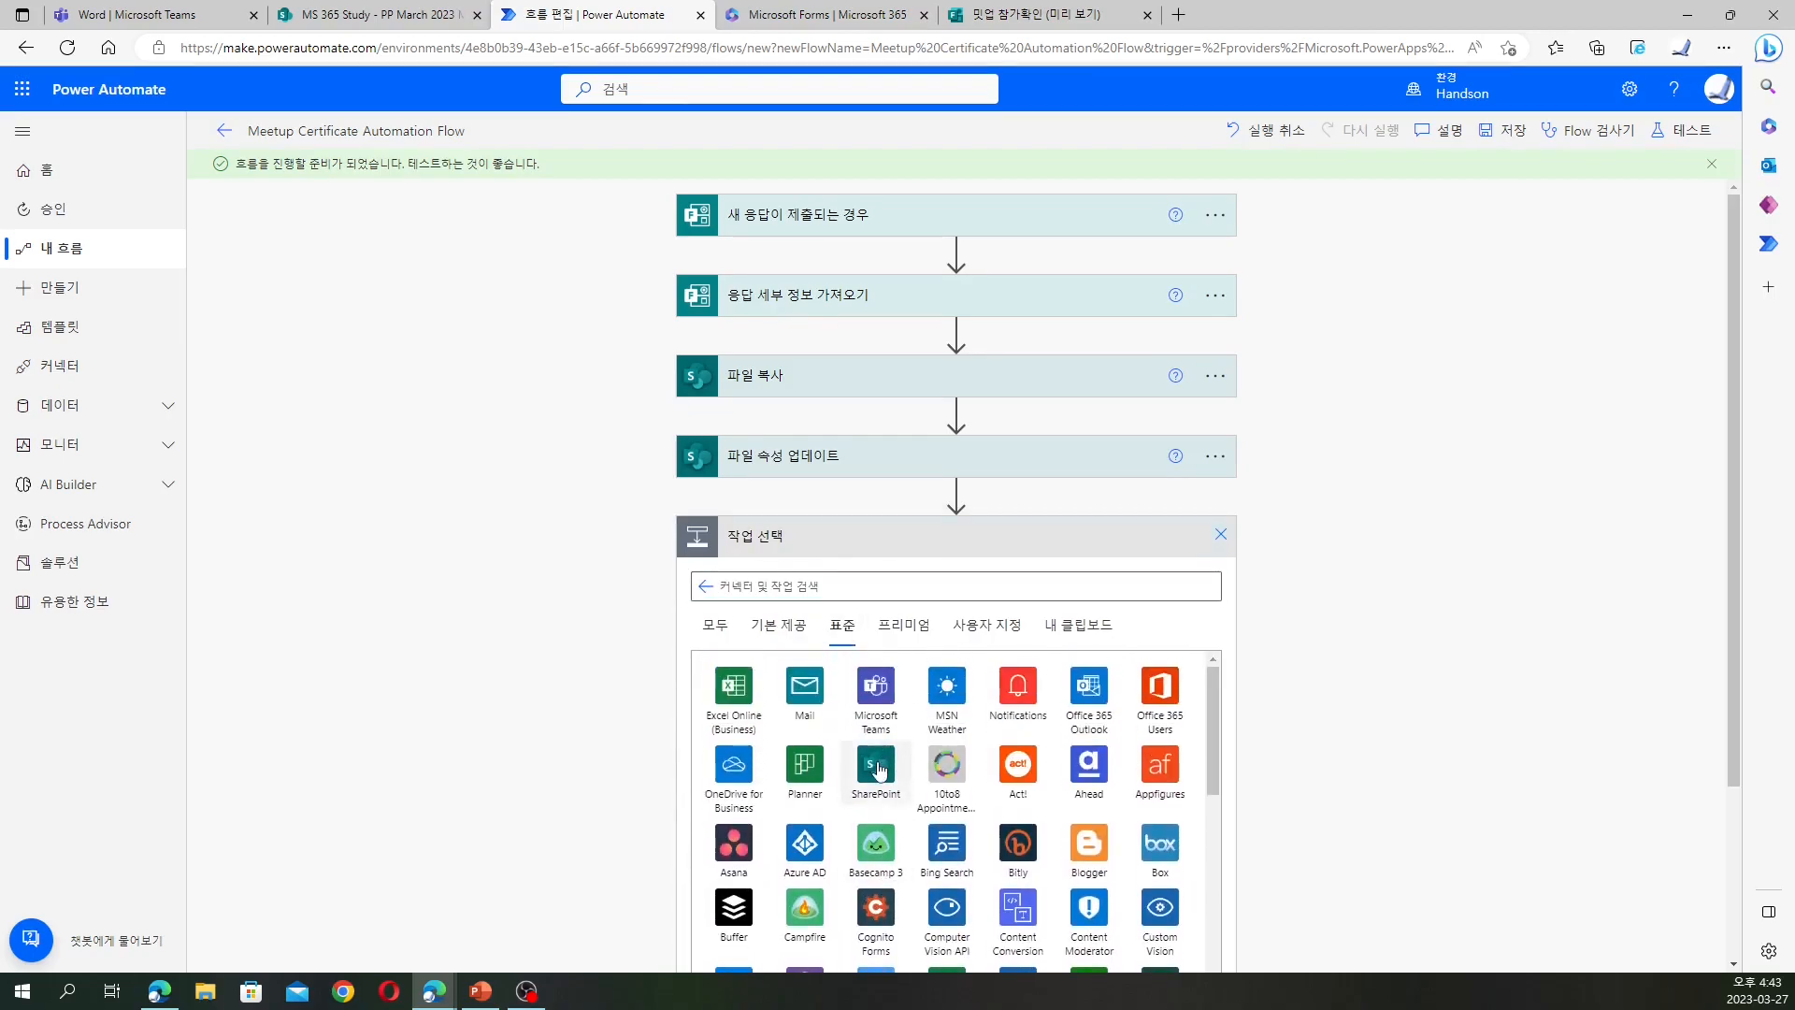
{"action": "left_click", "coordinate": [876, 766]}
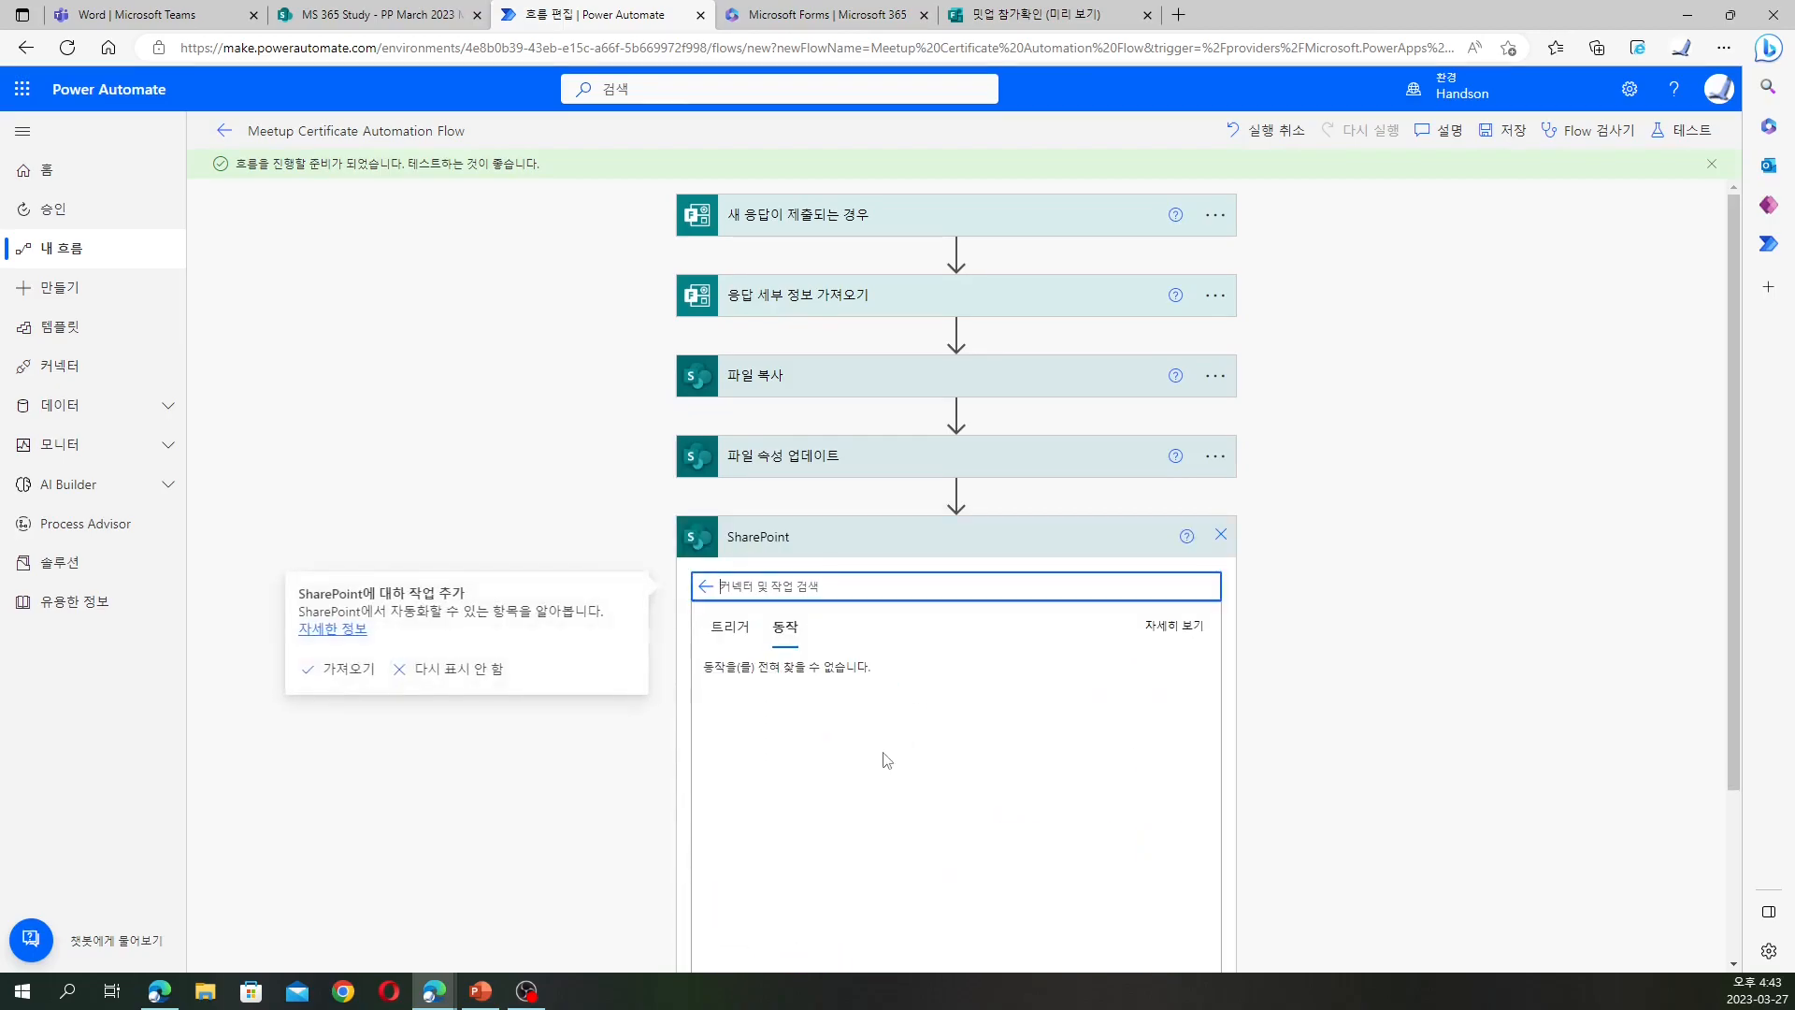
{"action": "left_click", "coordinate": [843, 582]}
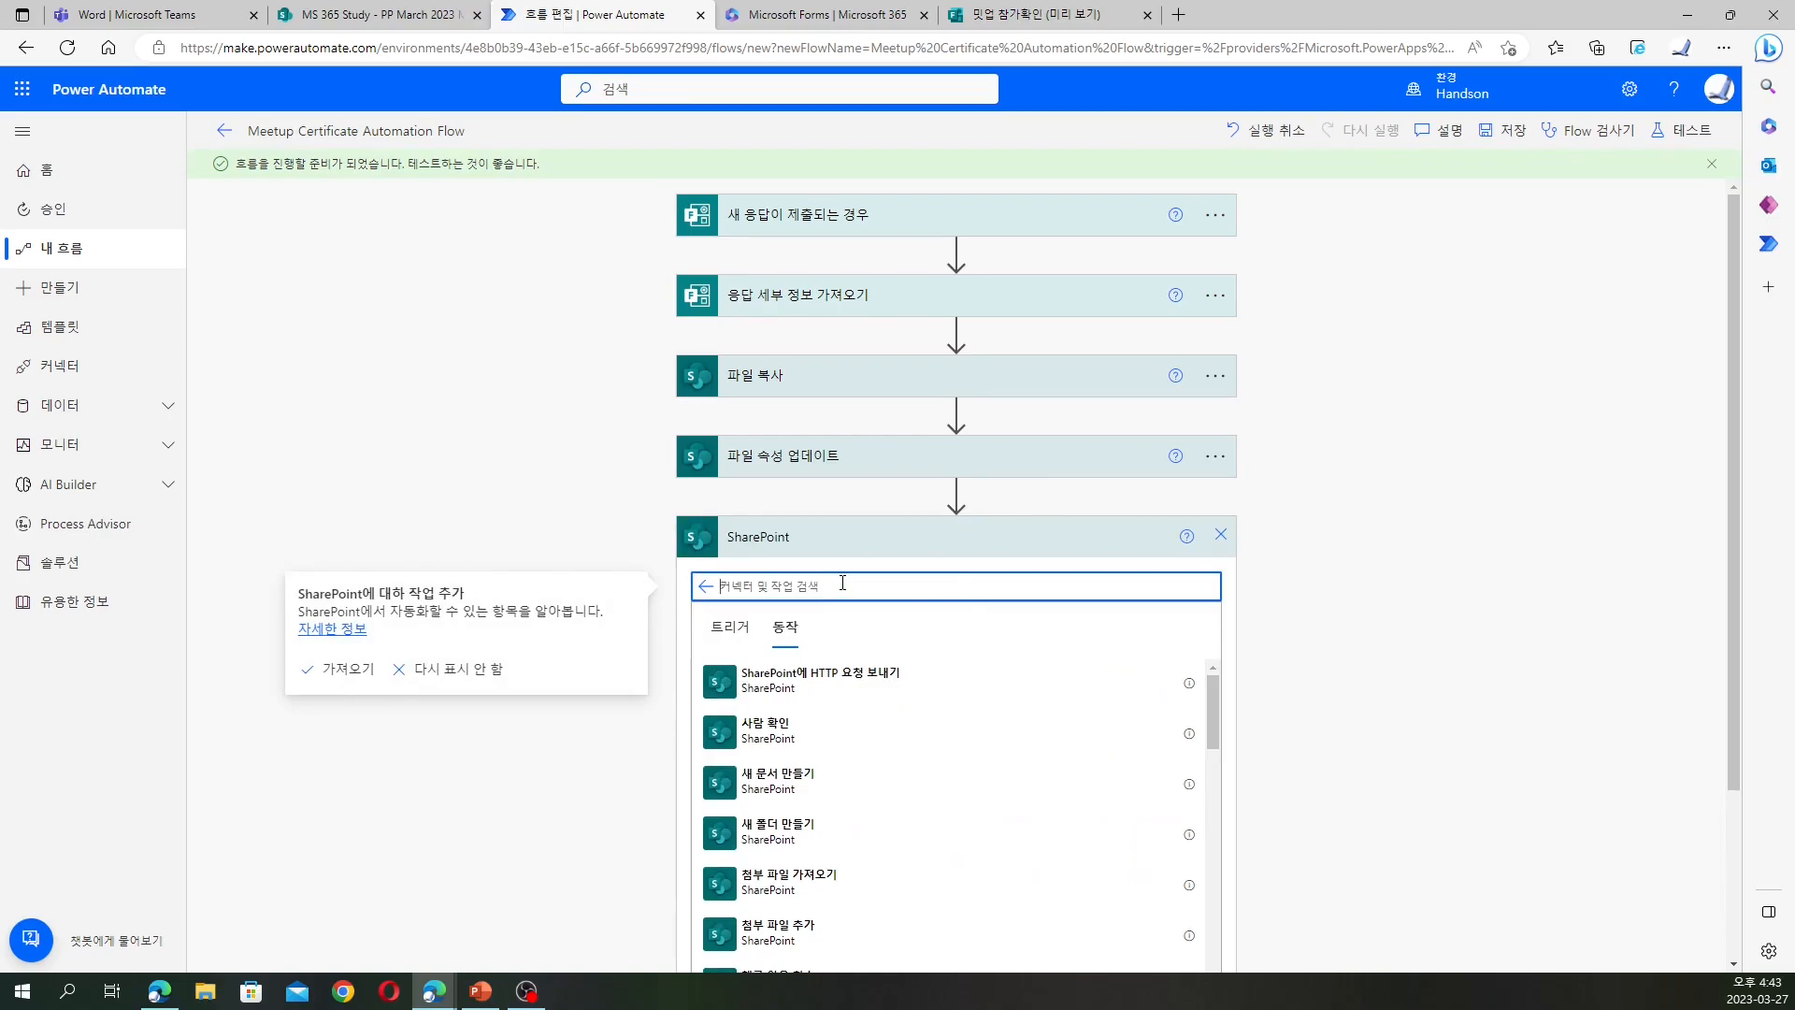
{"action": "type", "text": "콘텐츠"}
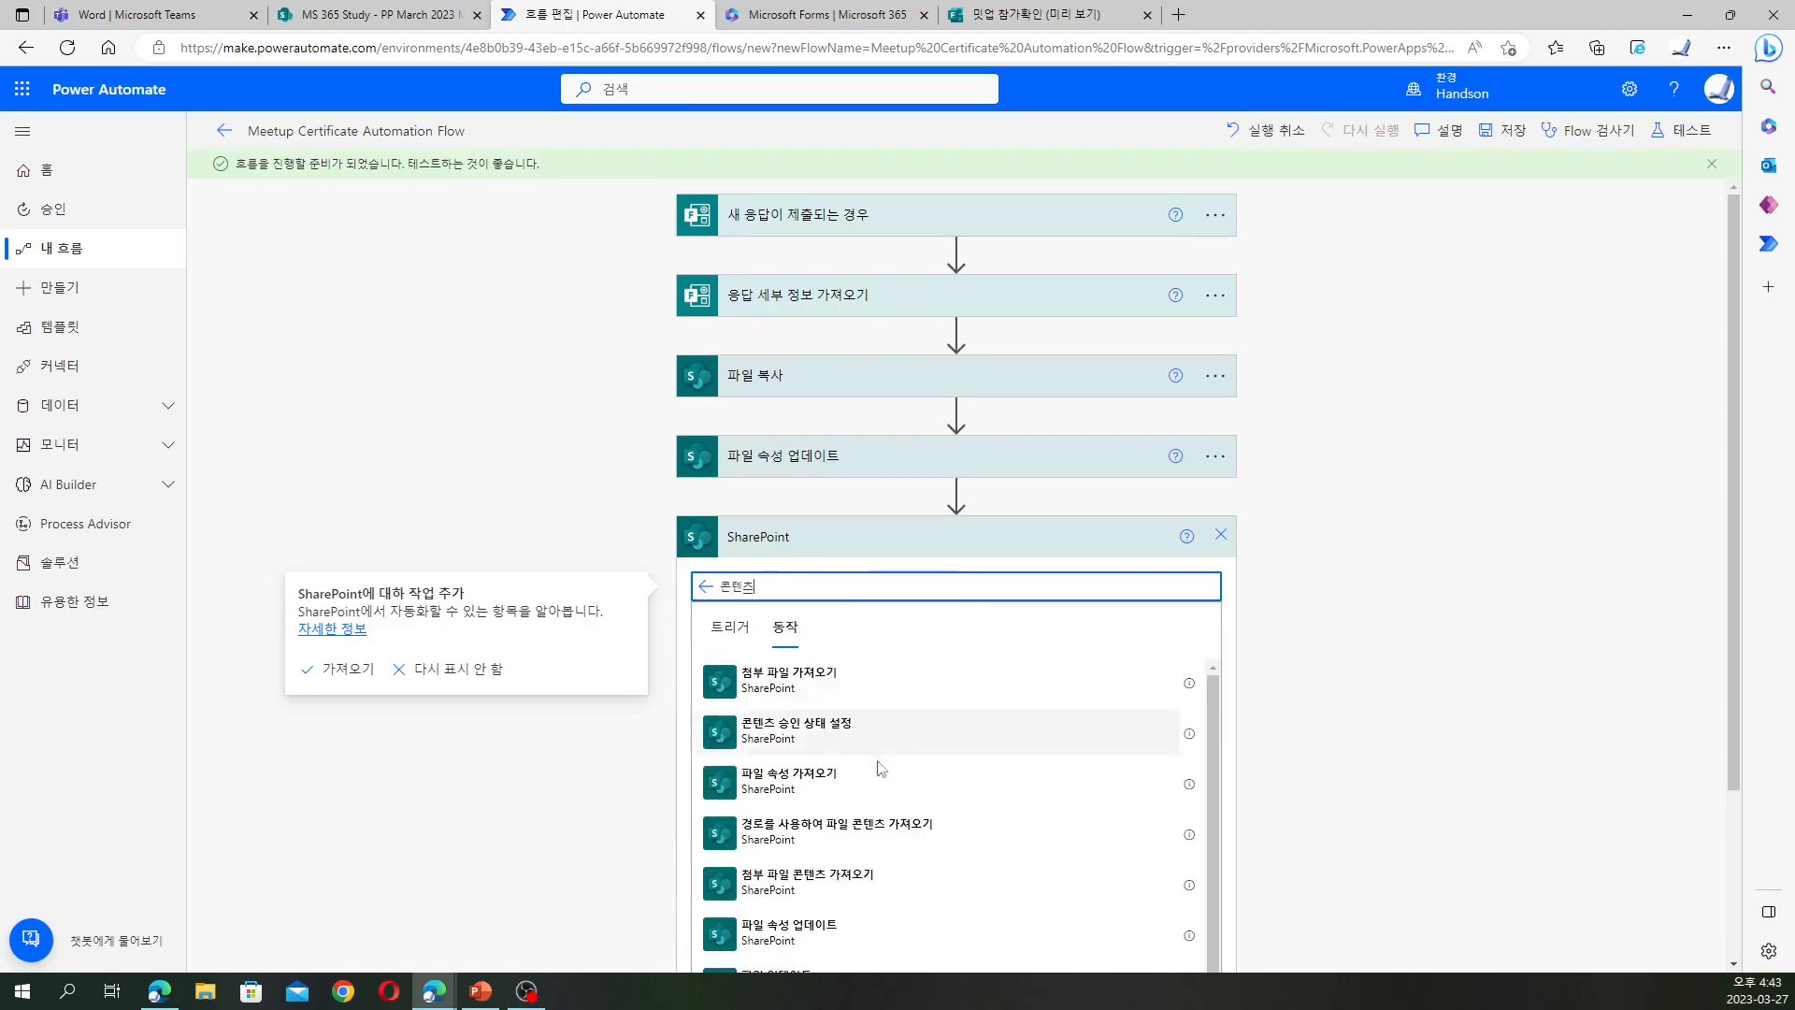
{"action": "type", "text": "가져오기"}
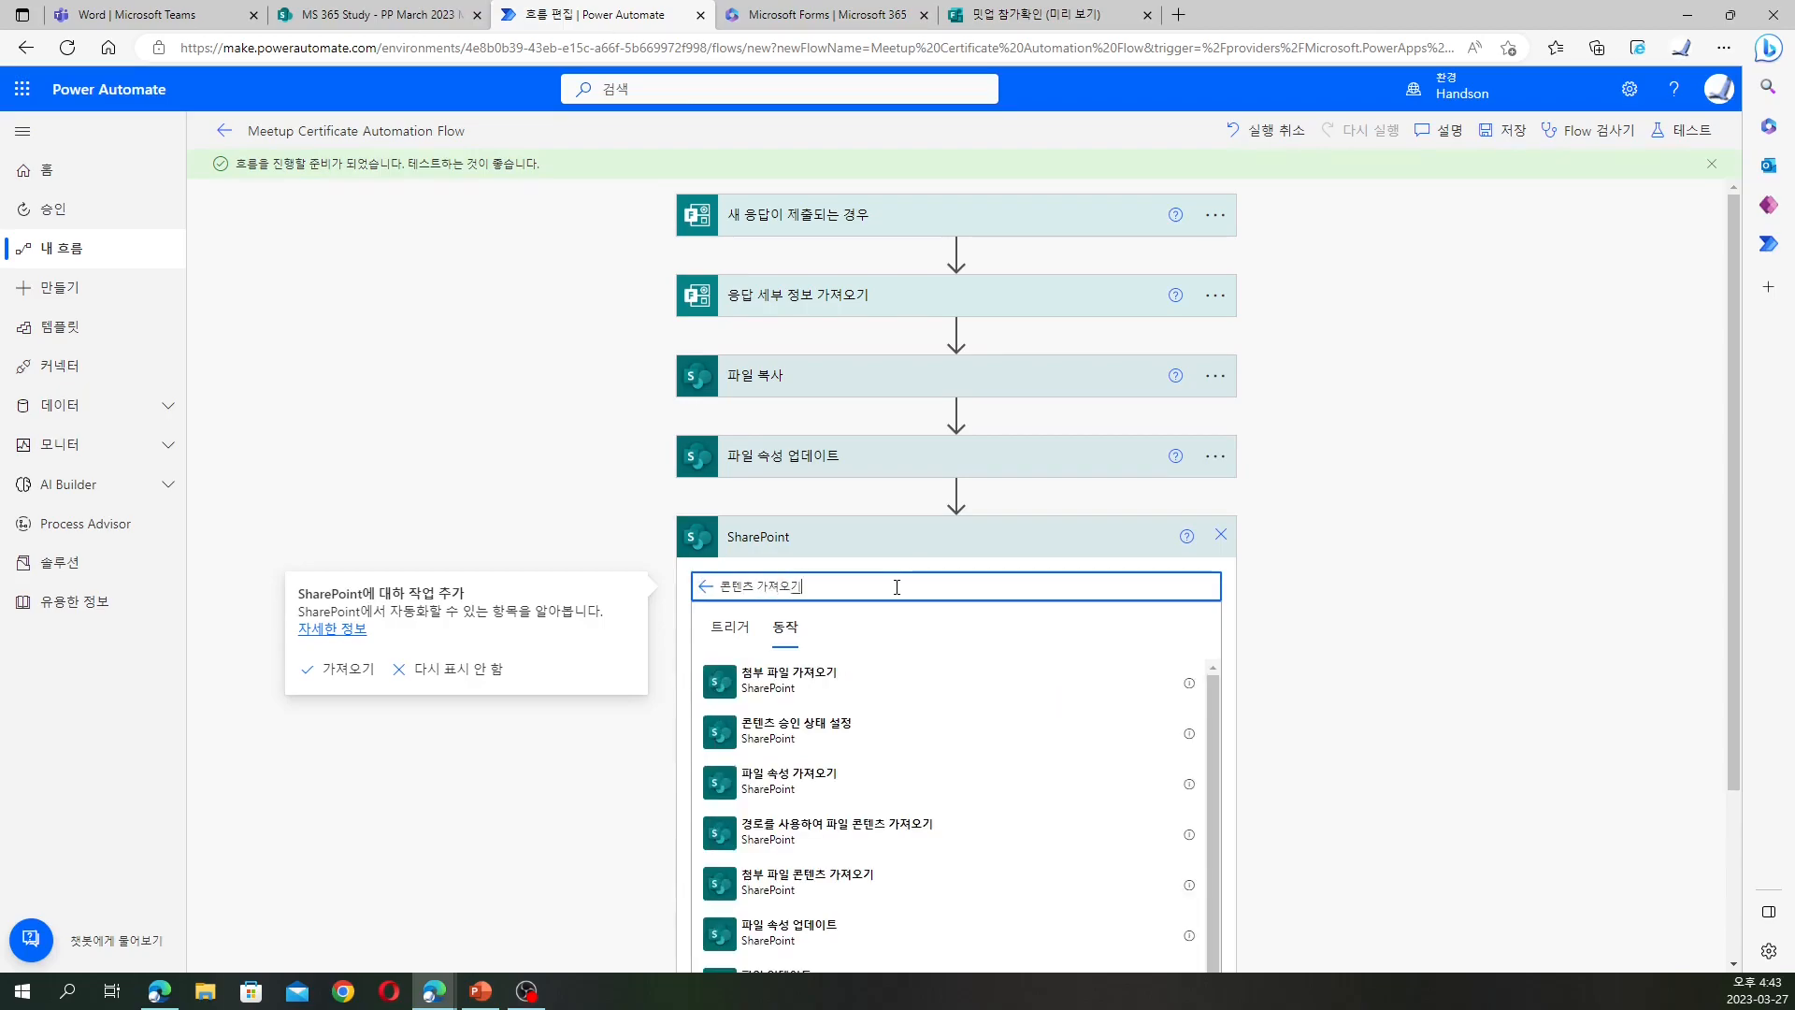
{"action": "scroll", "coordinate": [917, 761], "scroll_direction": "down", "scroll_amount": 3}
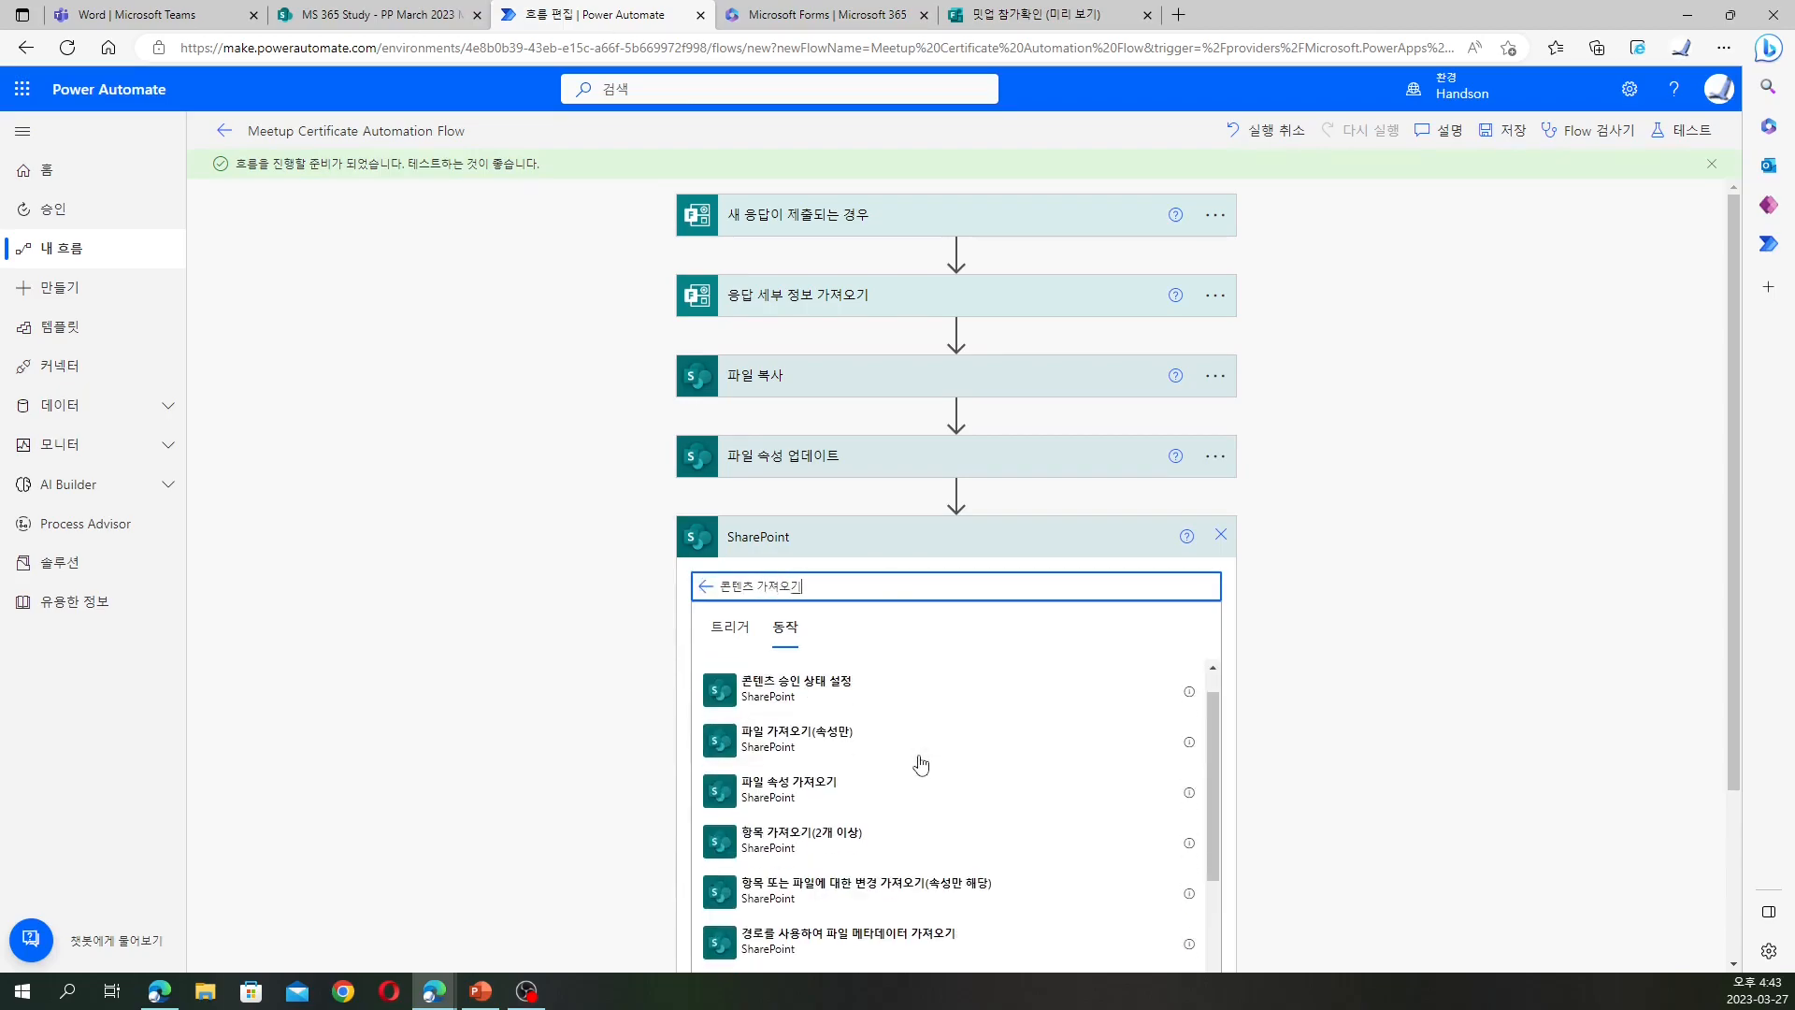
{"action": "scroll", "coordinate": [920, 763], "scroll_direction": "up", "scroll_amount": 3}
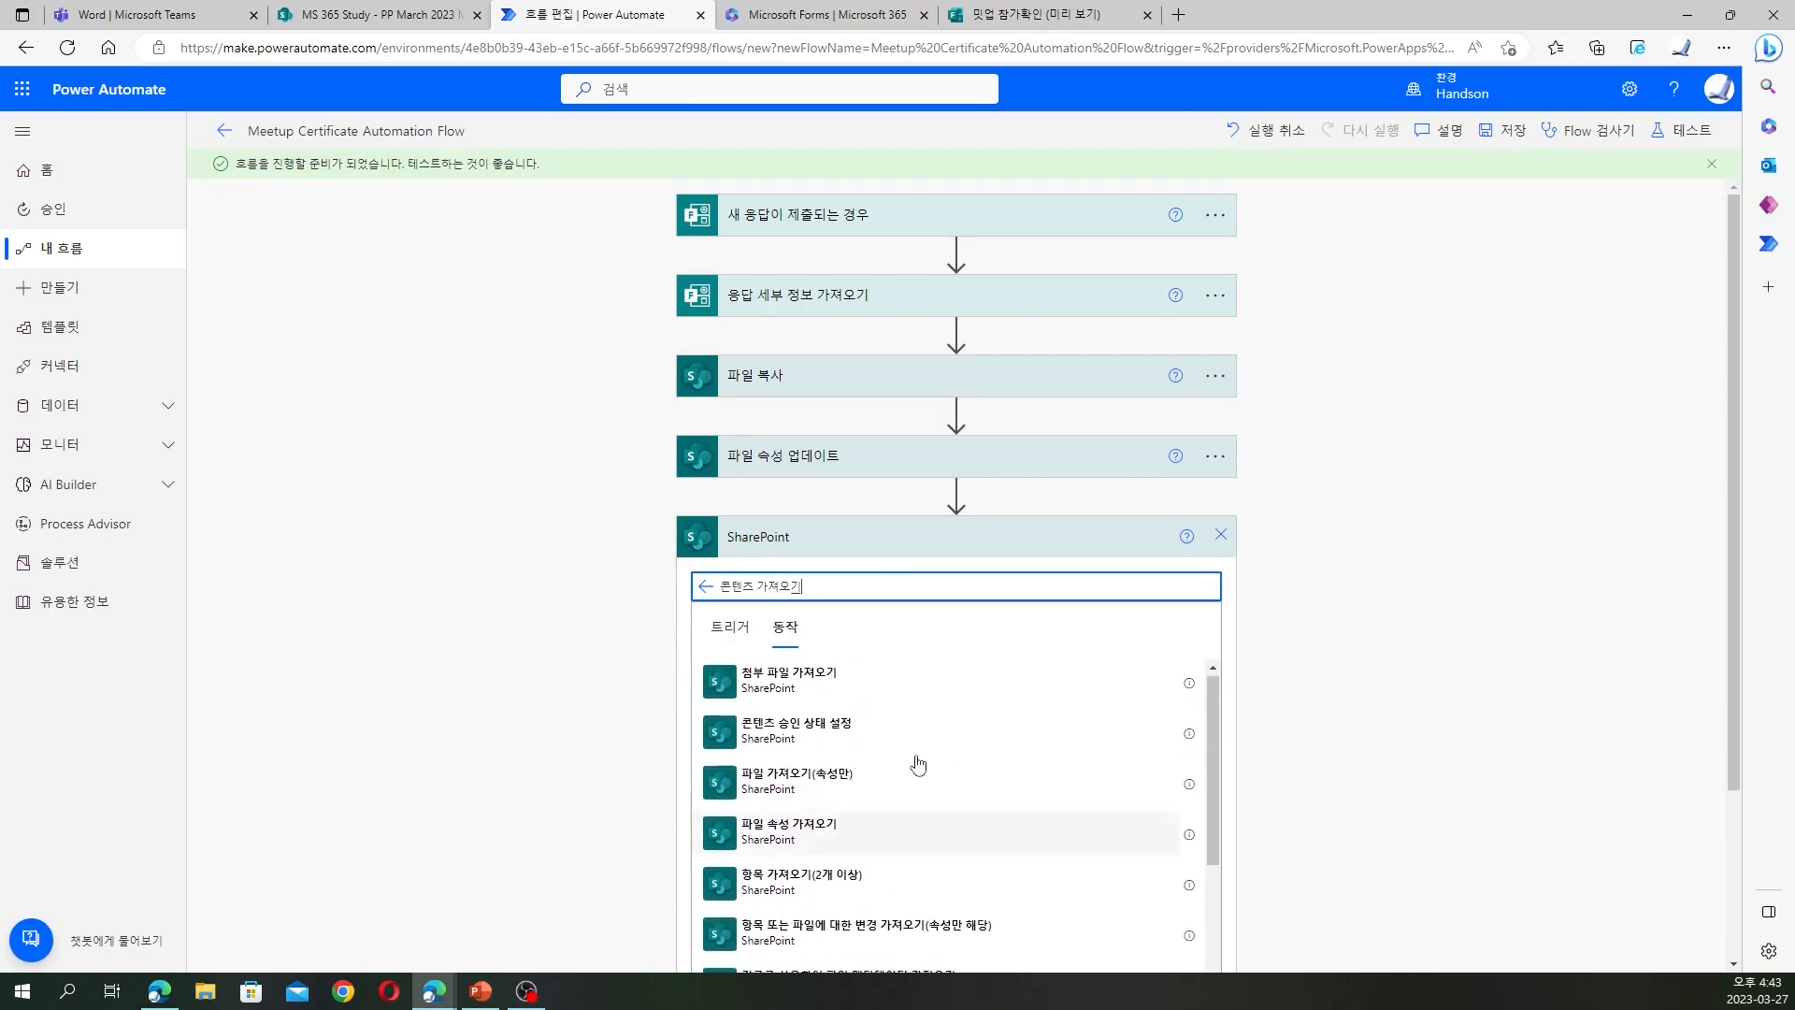
{"action": "scroll", "coordinate": [920, 761], "scroll_direction": "down", "scroll_amount": 10}
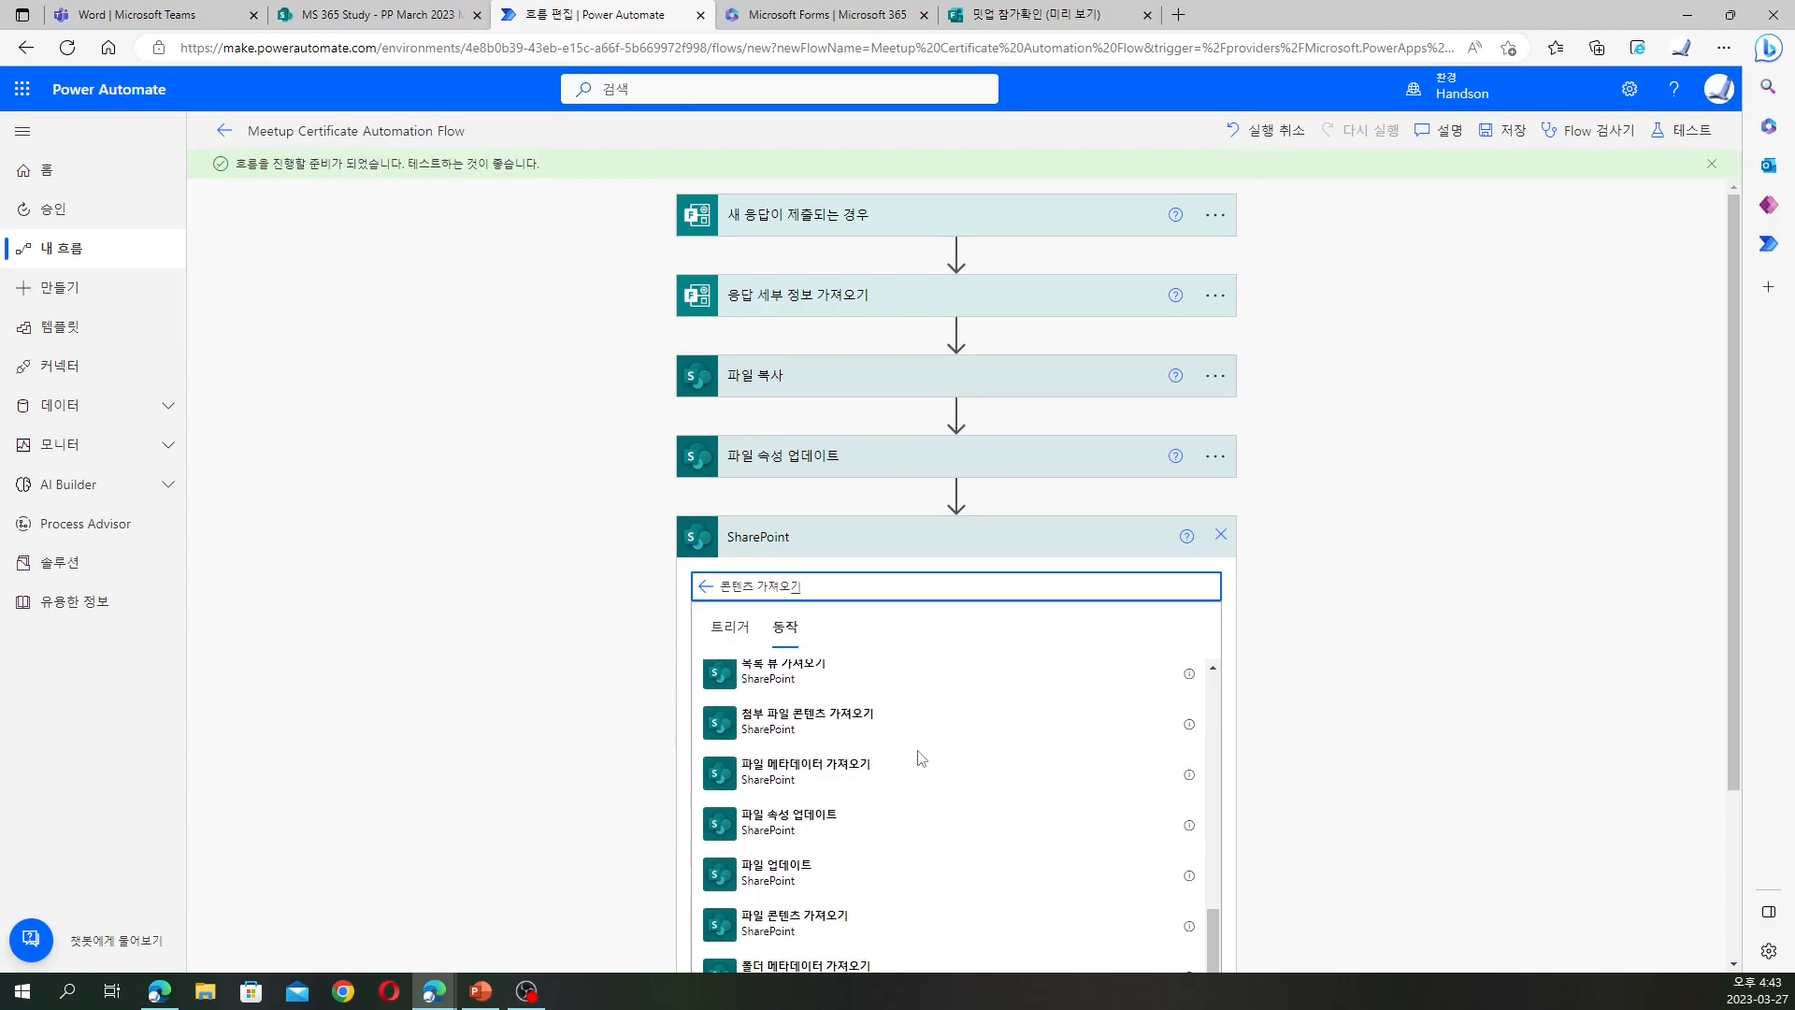
{"action": "scroll", "coordinate": [921, 759], "scroll_direction": "down", "scroll_amount": 2}
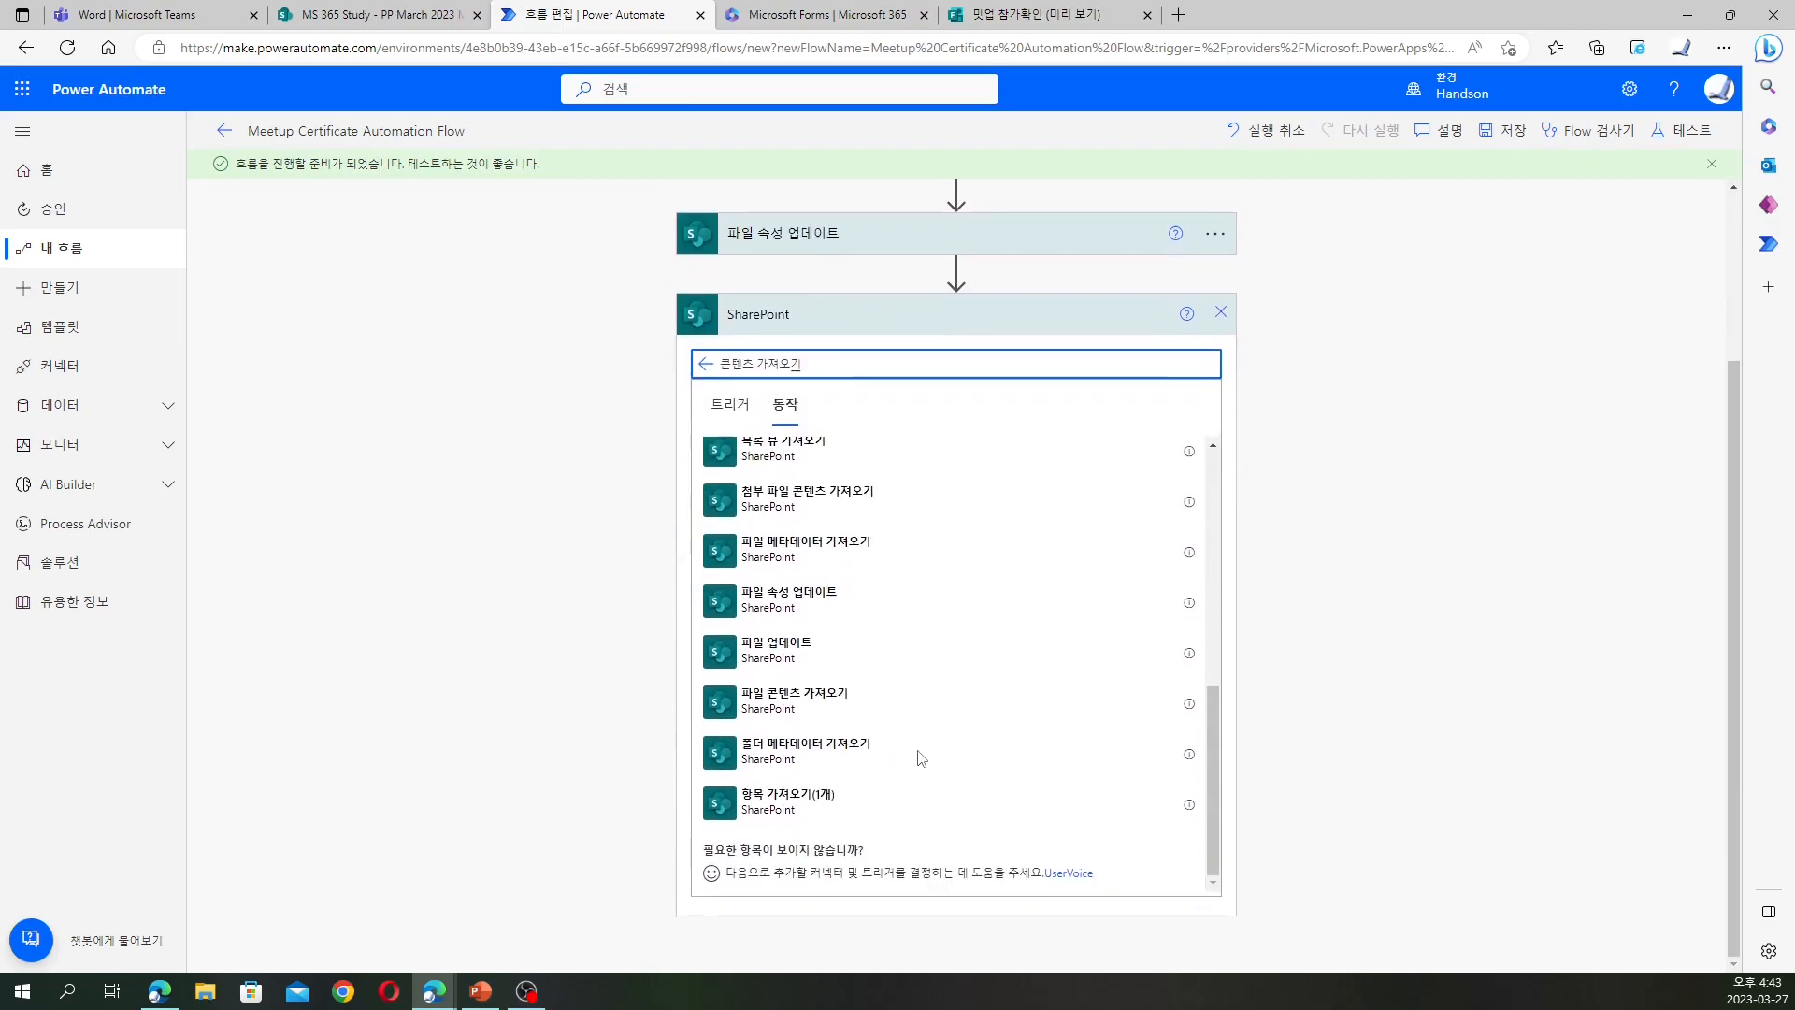
{"action": "left_click", "coordinate": [870, 716]}
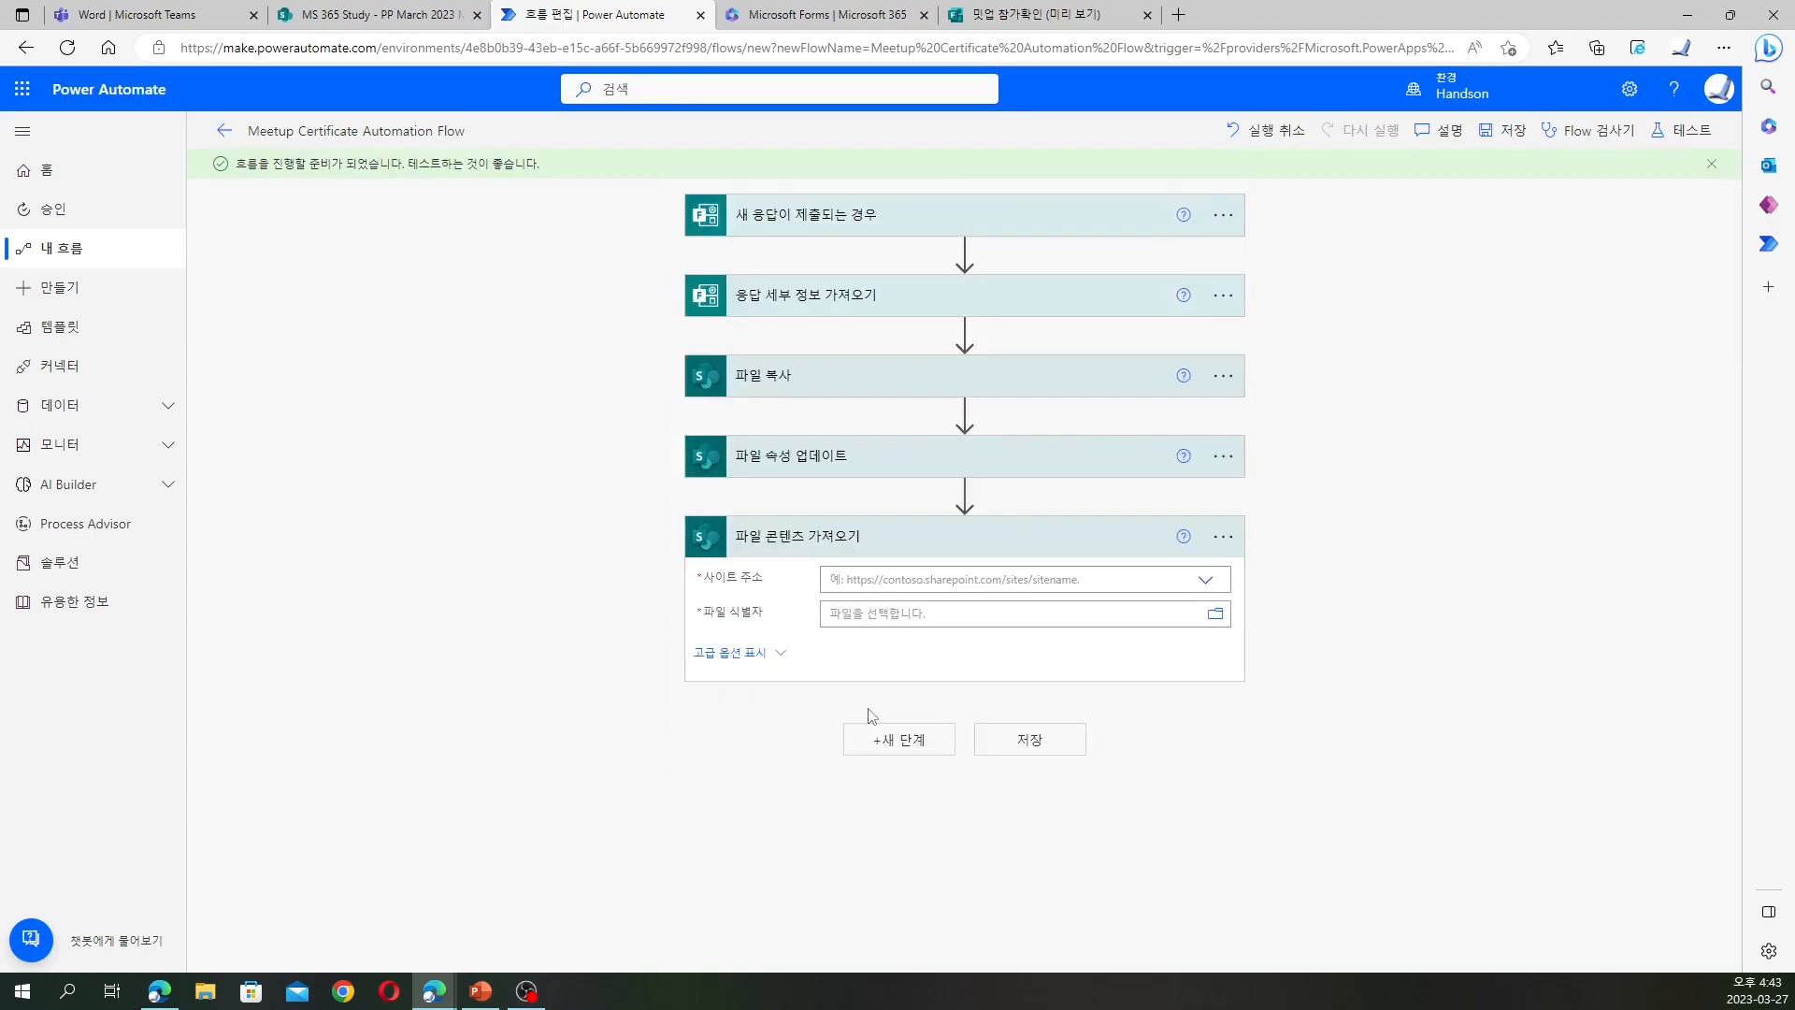
Set the site address to MS 365 Study and try the ID value as file identifier
{"action": "left_click", "coordinate": [867, 575]}
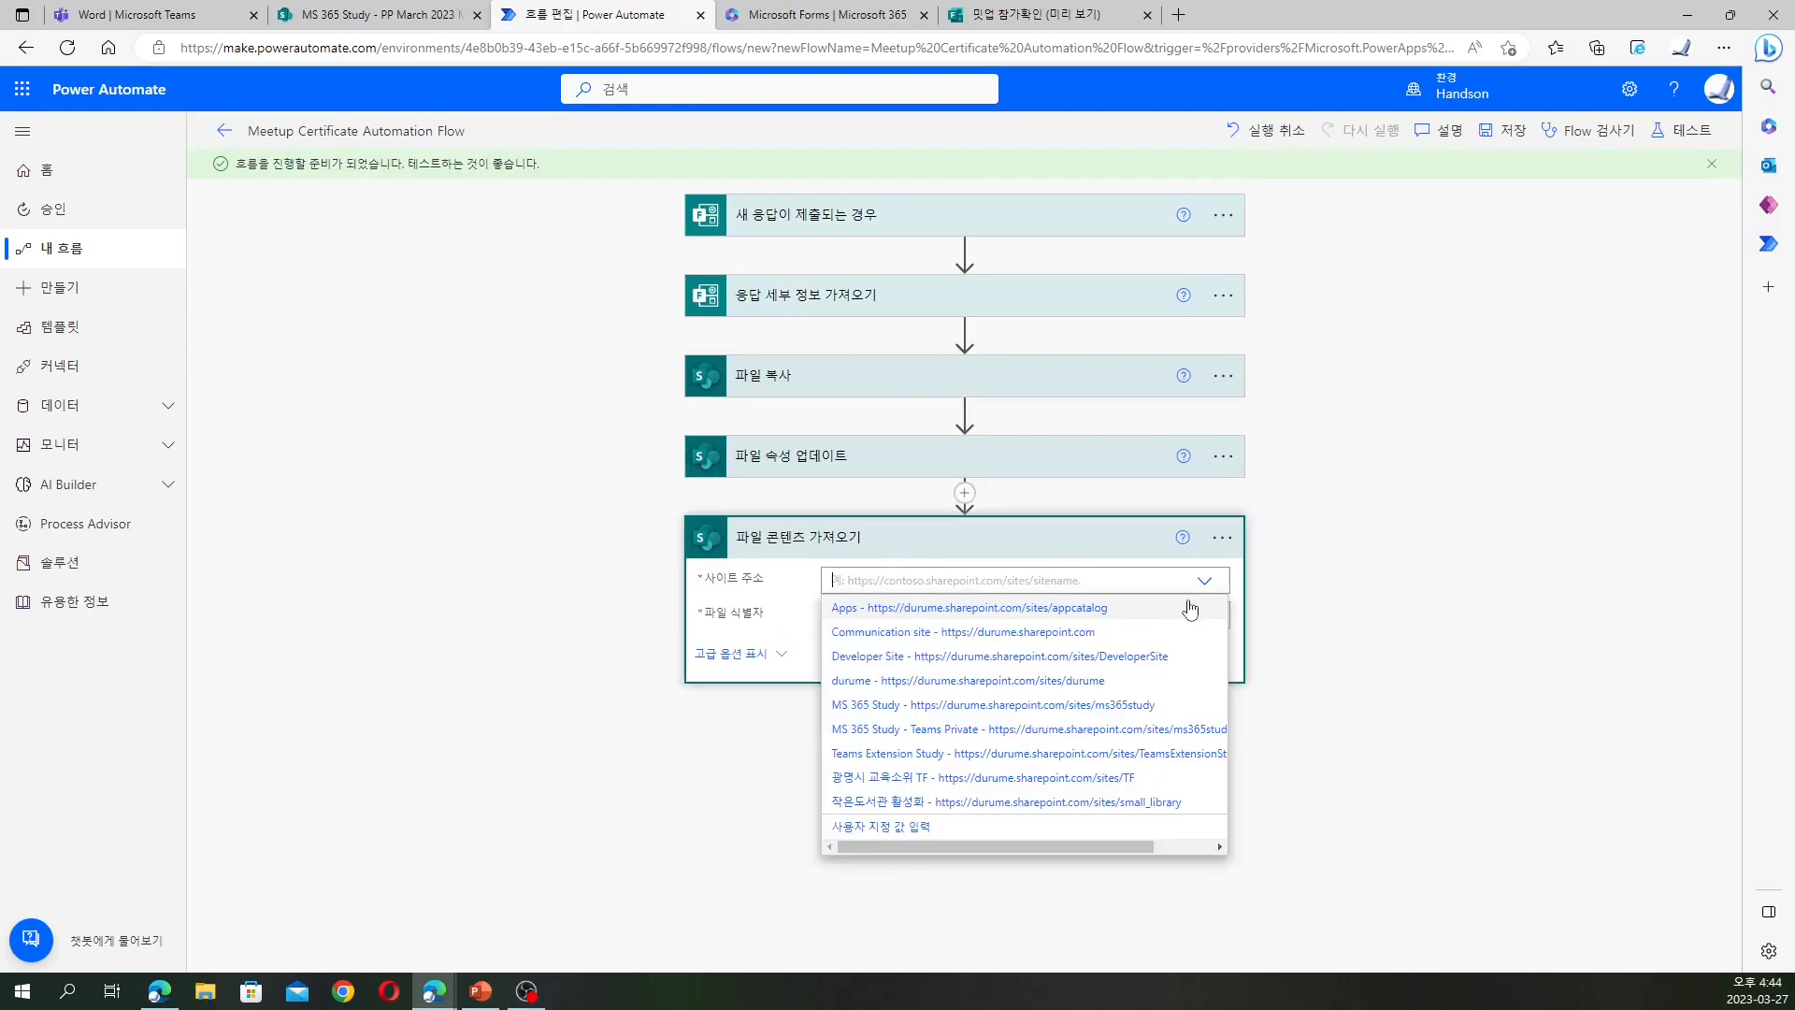
{"action": "left_click", "coordinate": [1114, 705]}
{"action": "left_click", "coordinate": [963, 612]}
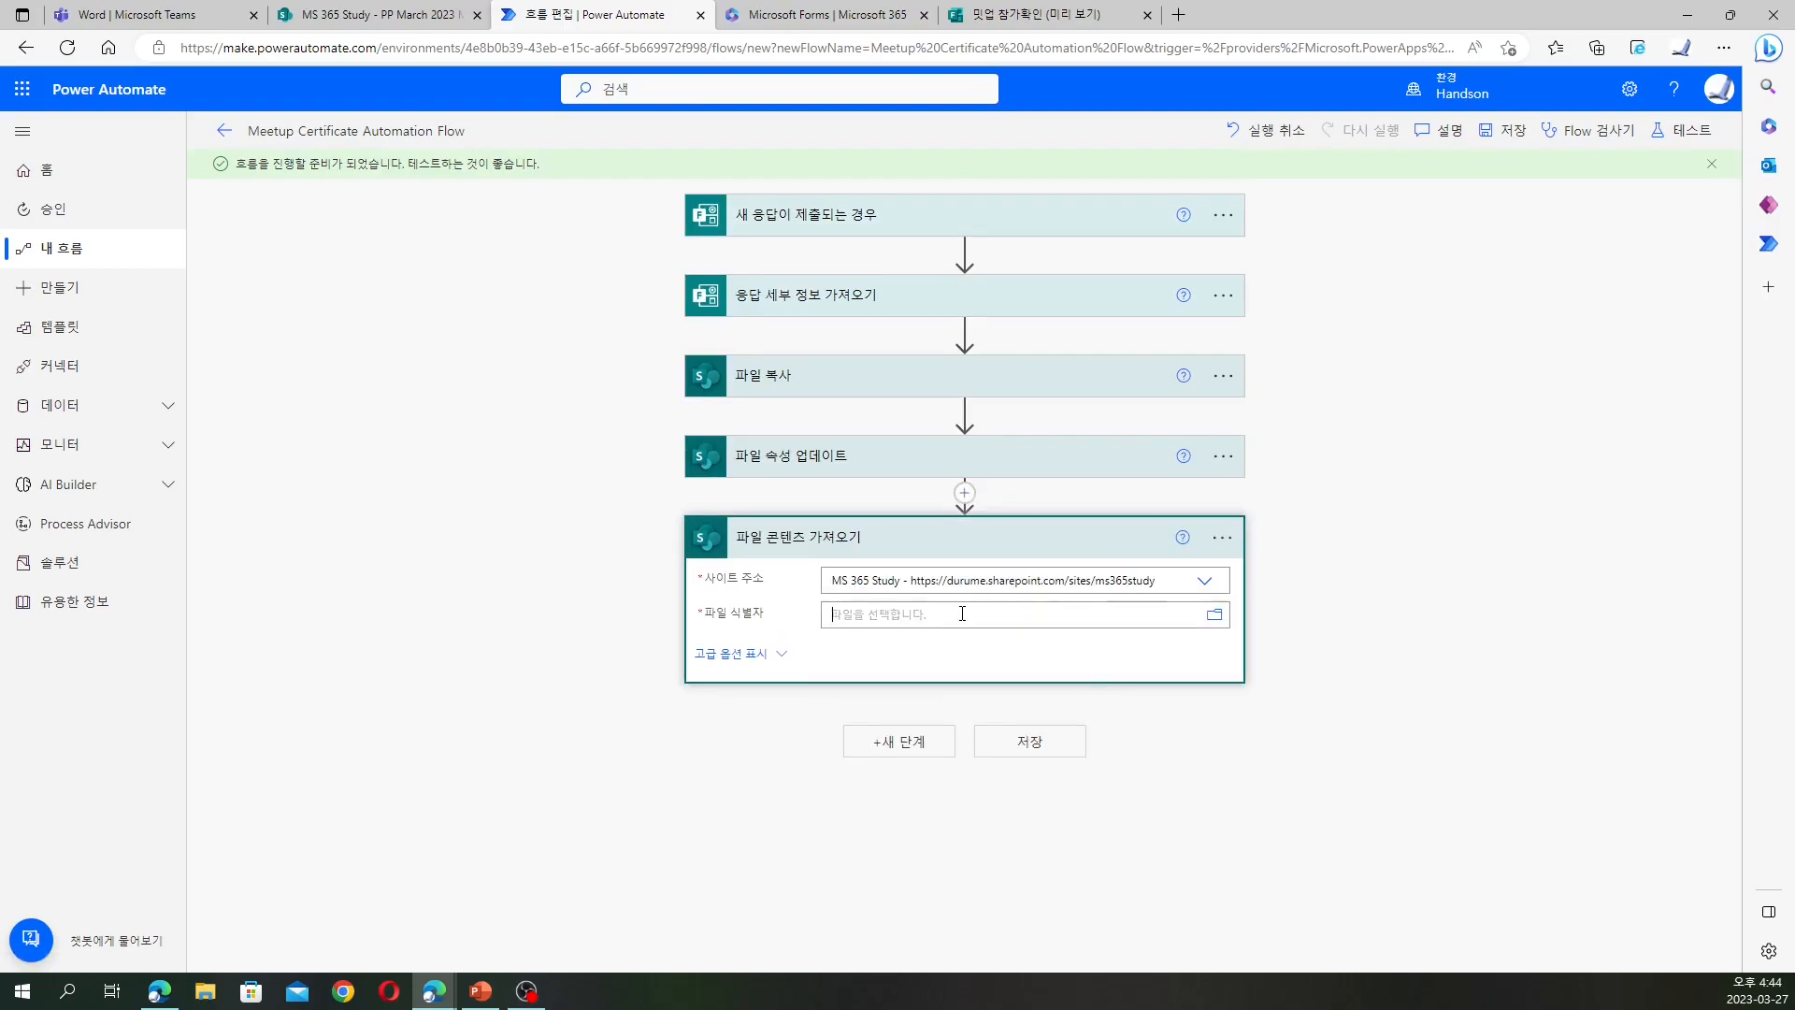
{"action": "scroll", "coordinate": [1530, 621], "scroll_direction": "down", "scroll_amount": 1}
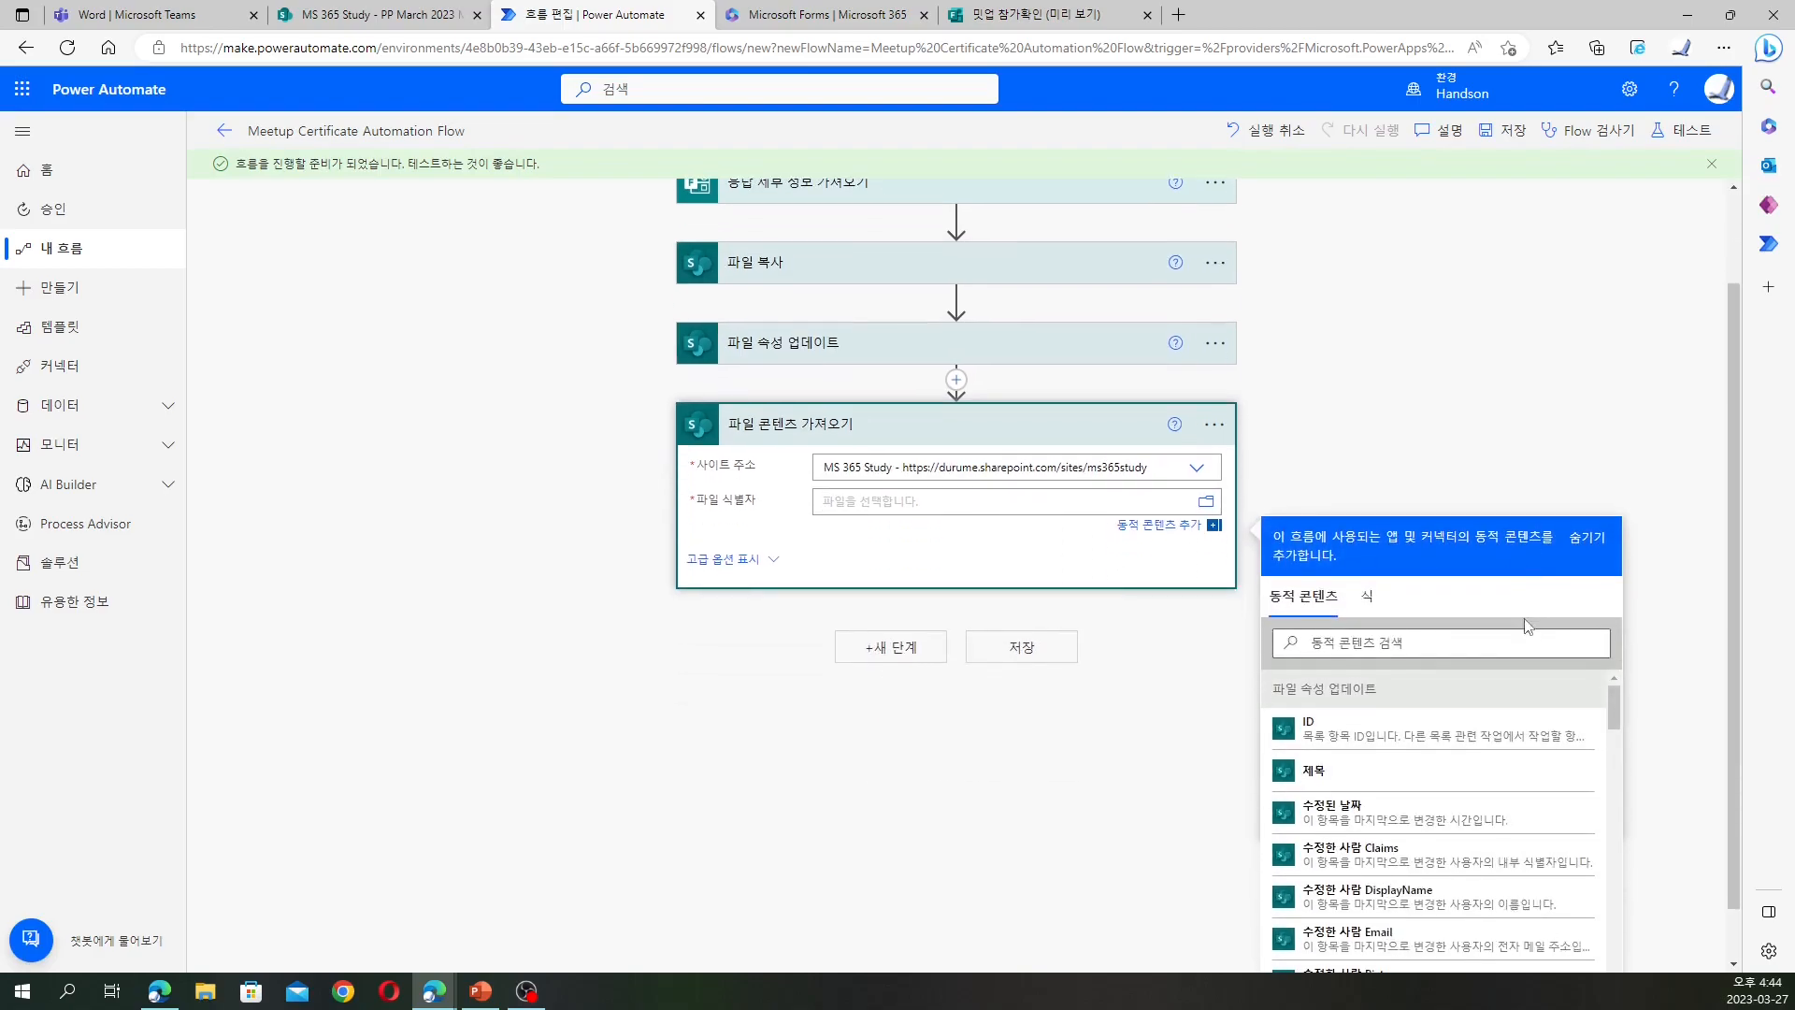
{"action": "left_click", "coordinate": [1383, 733]}
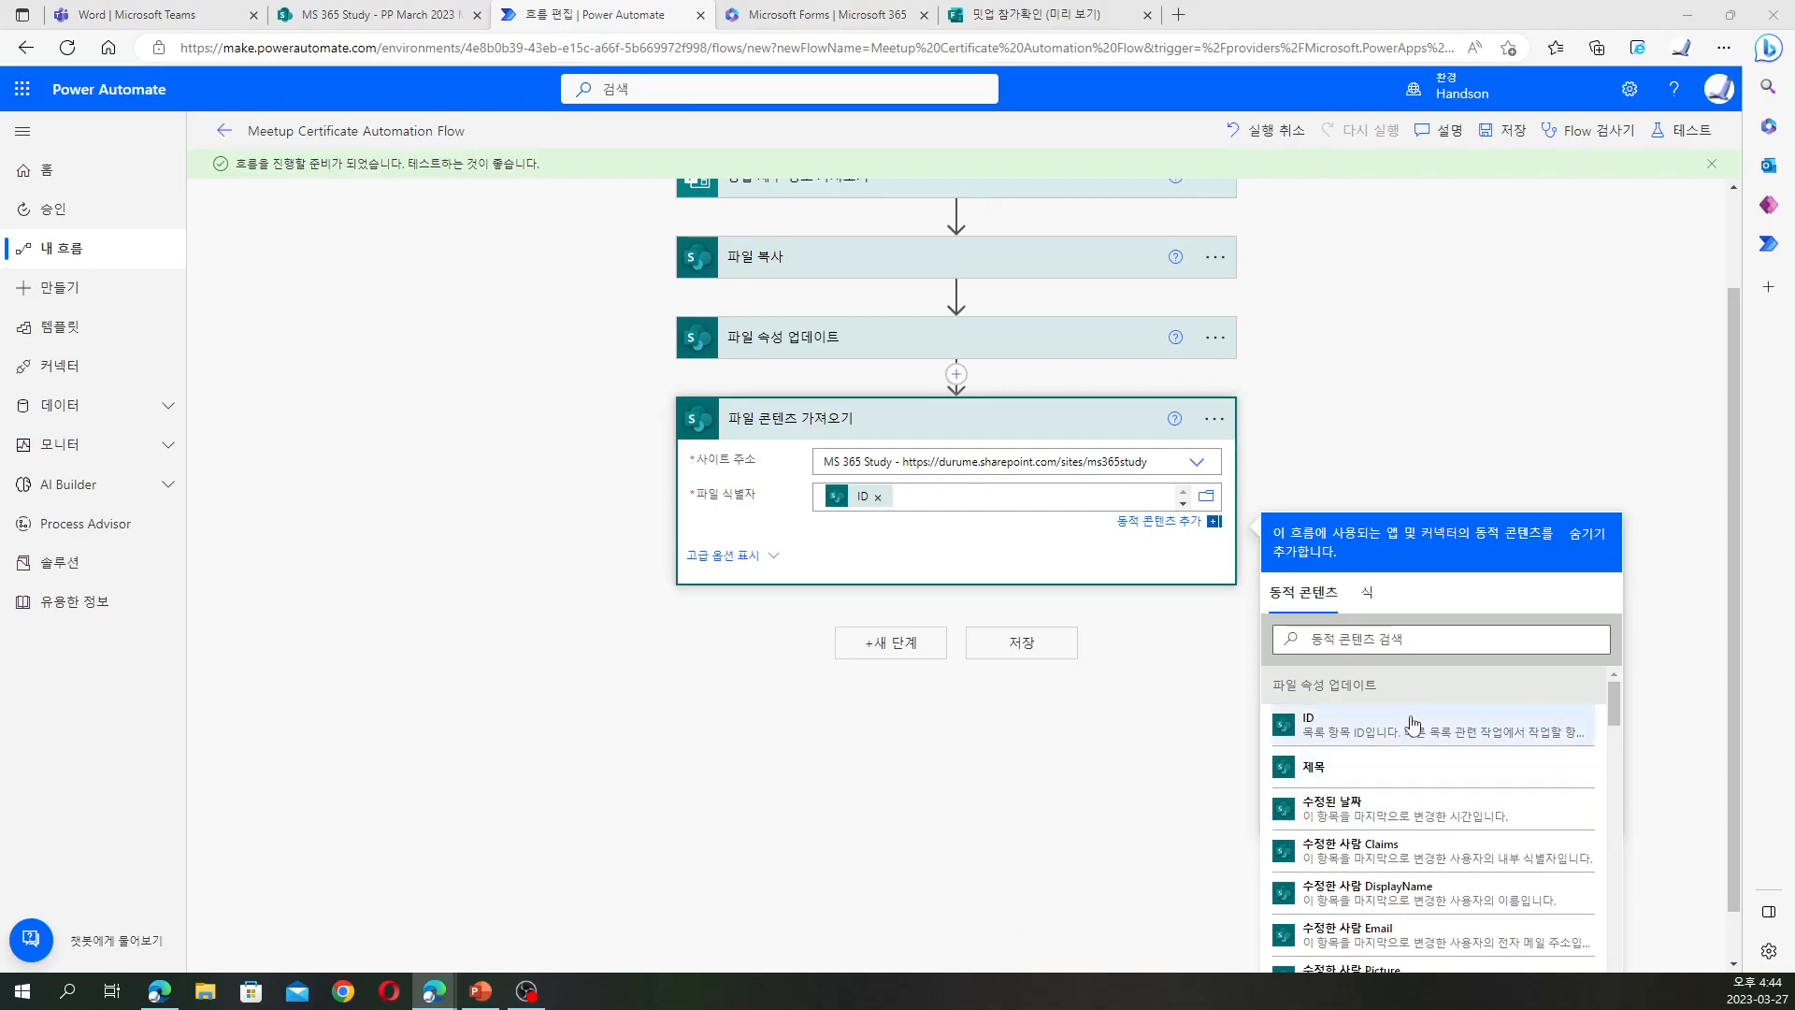
Replace the file identifier with the Id output of the copied file
{"action": "left_click", "coordinate": [878, 497]}
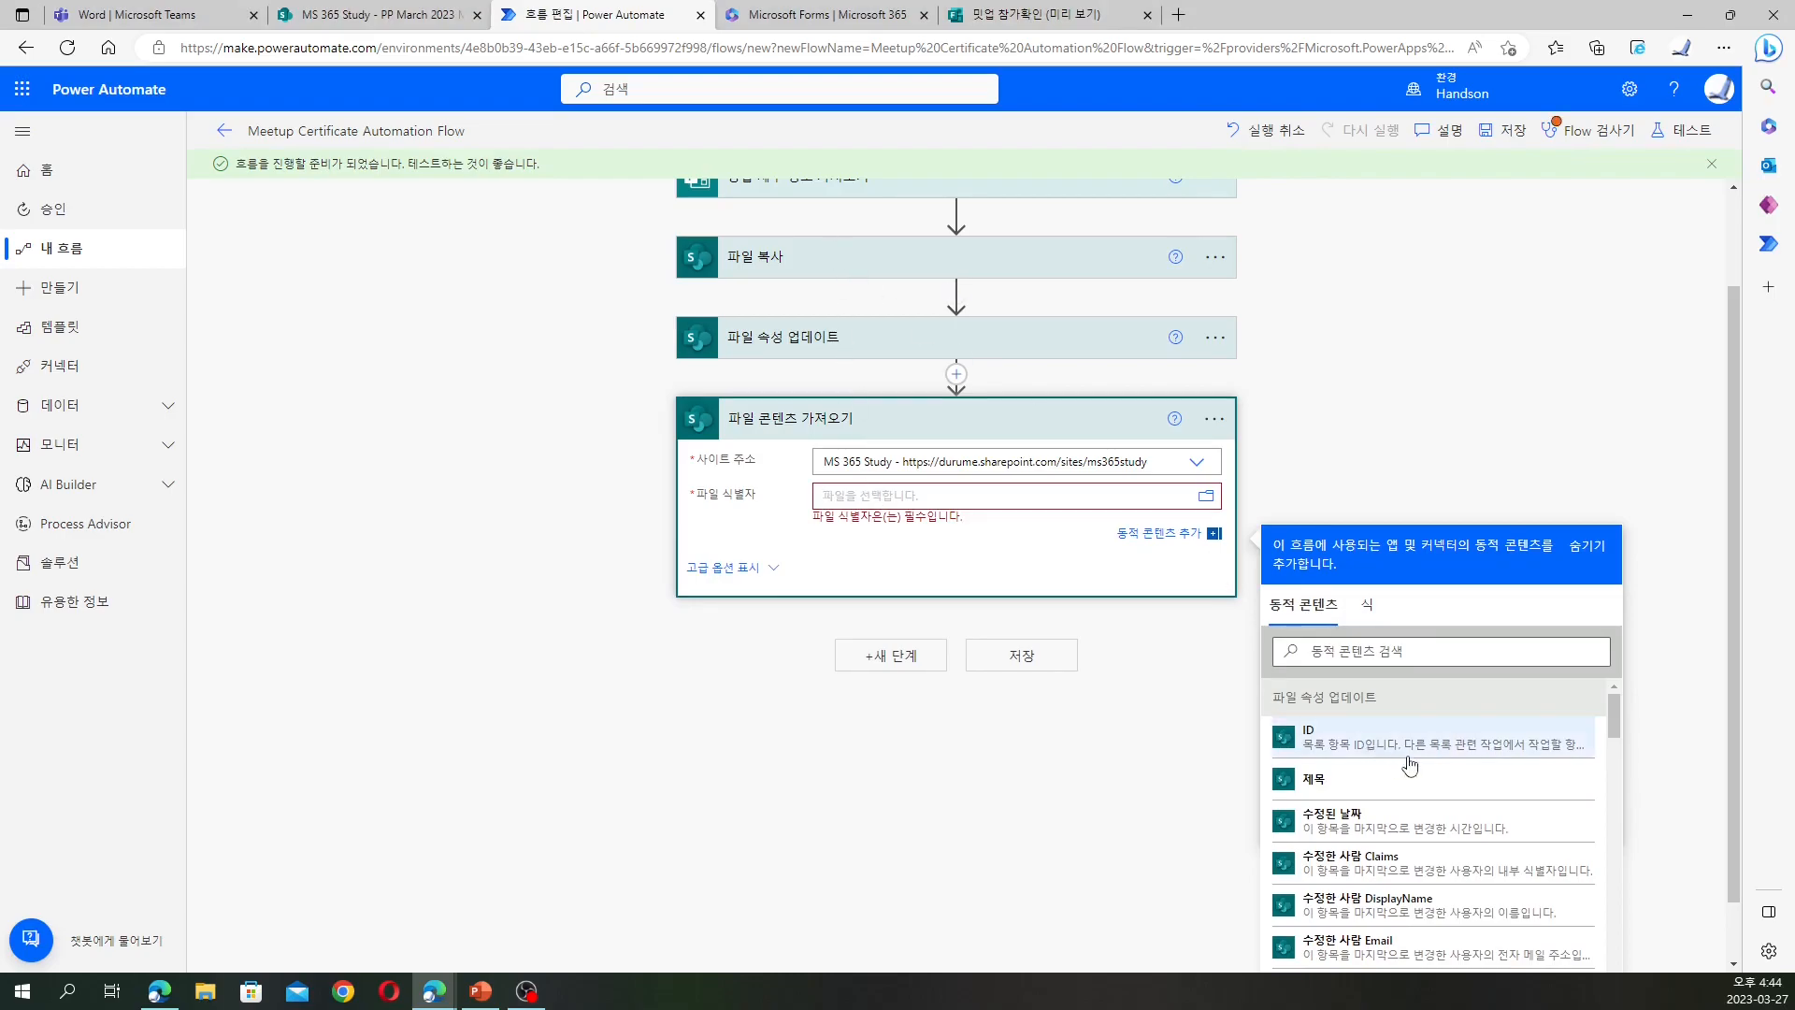
{"action": "scroll", "coordinate": [1407, 764], "scroll_direction": "down", "scroll_amount": 5}
{"action": "scroll", "coordinate": [1420, 762], "scroll_direction": "down", "scroll_amount": 5}
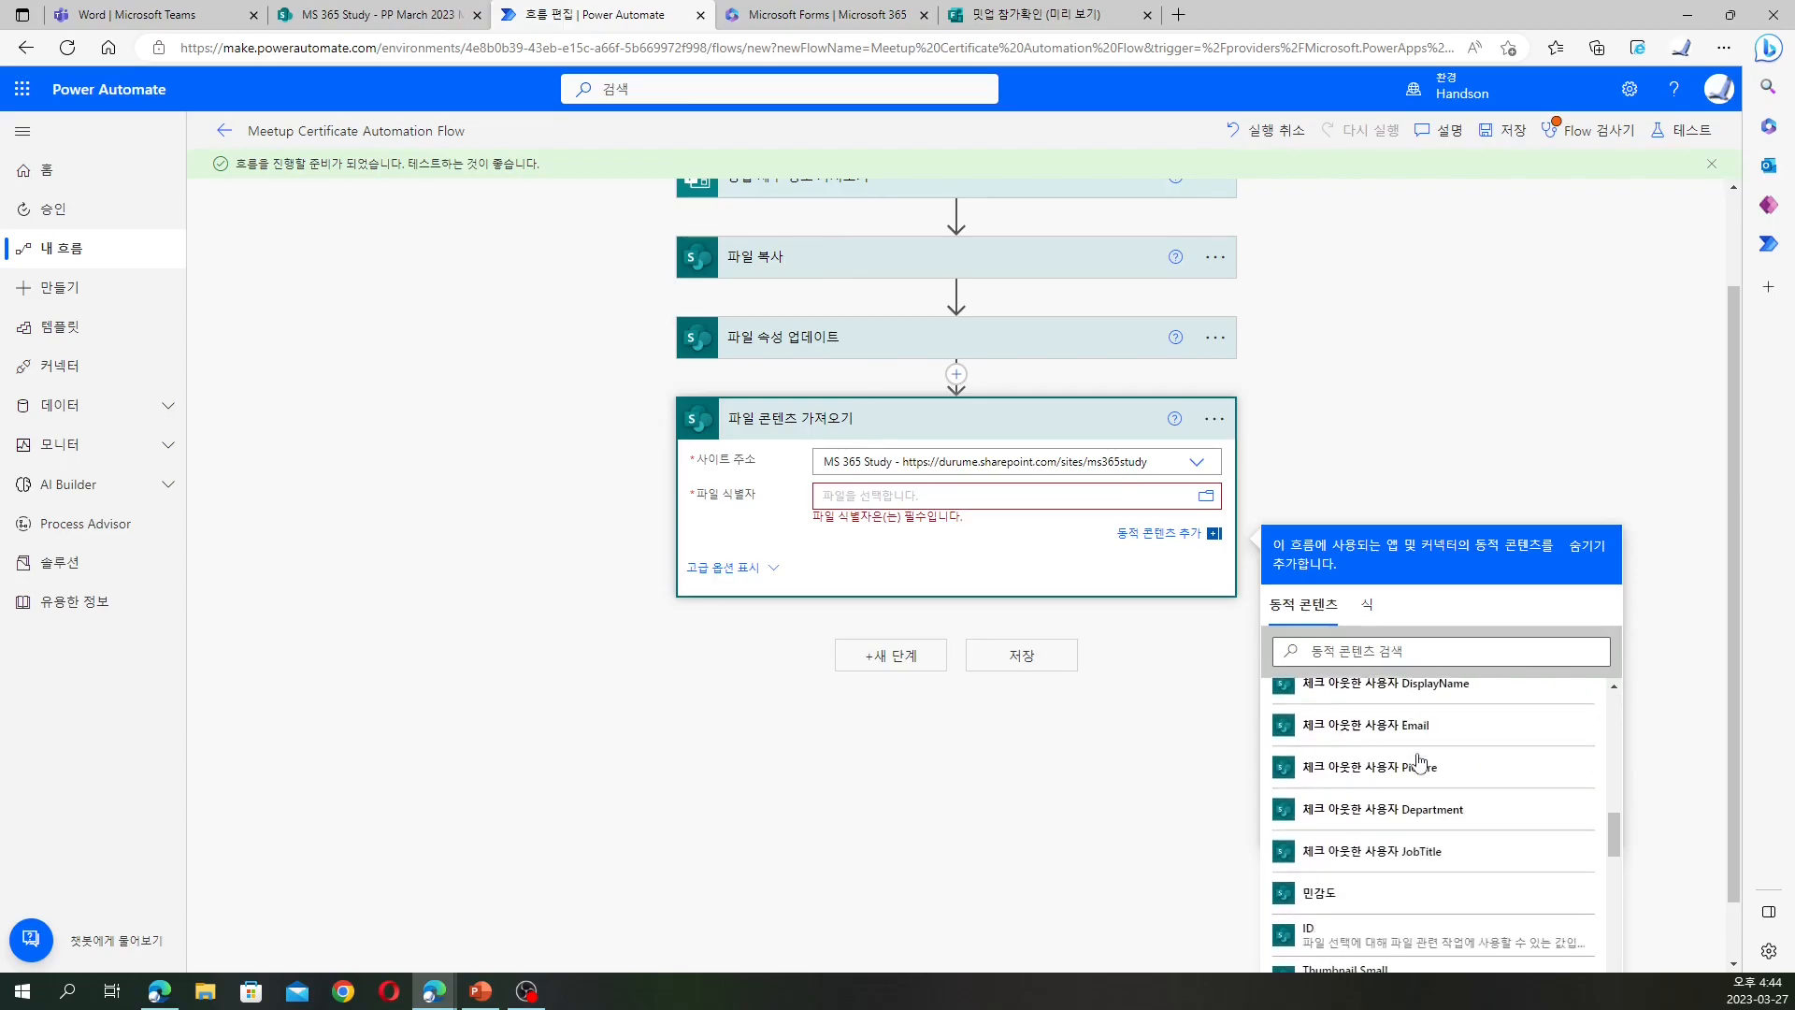
{"action": "scroll", "coordinate": [1420, 763], "scroll_direction": "down", "scroll_amount": 4}
{"action": "scroll", "coordinate": [1419, 762], "scroll_direction": "down", "scroll_amount": 5}
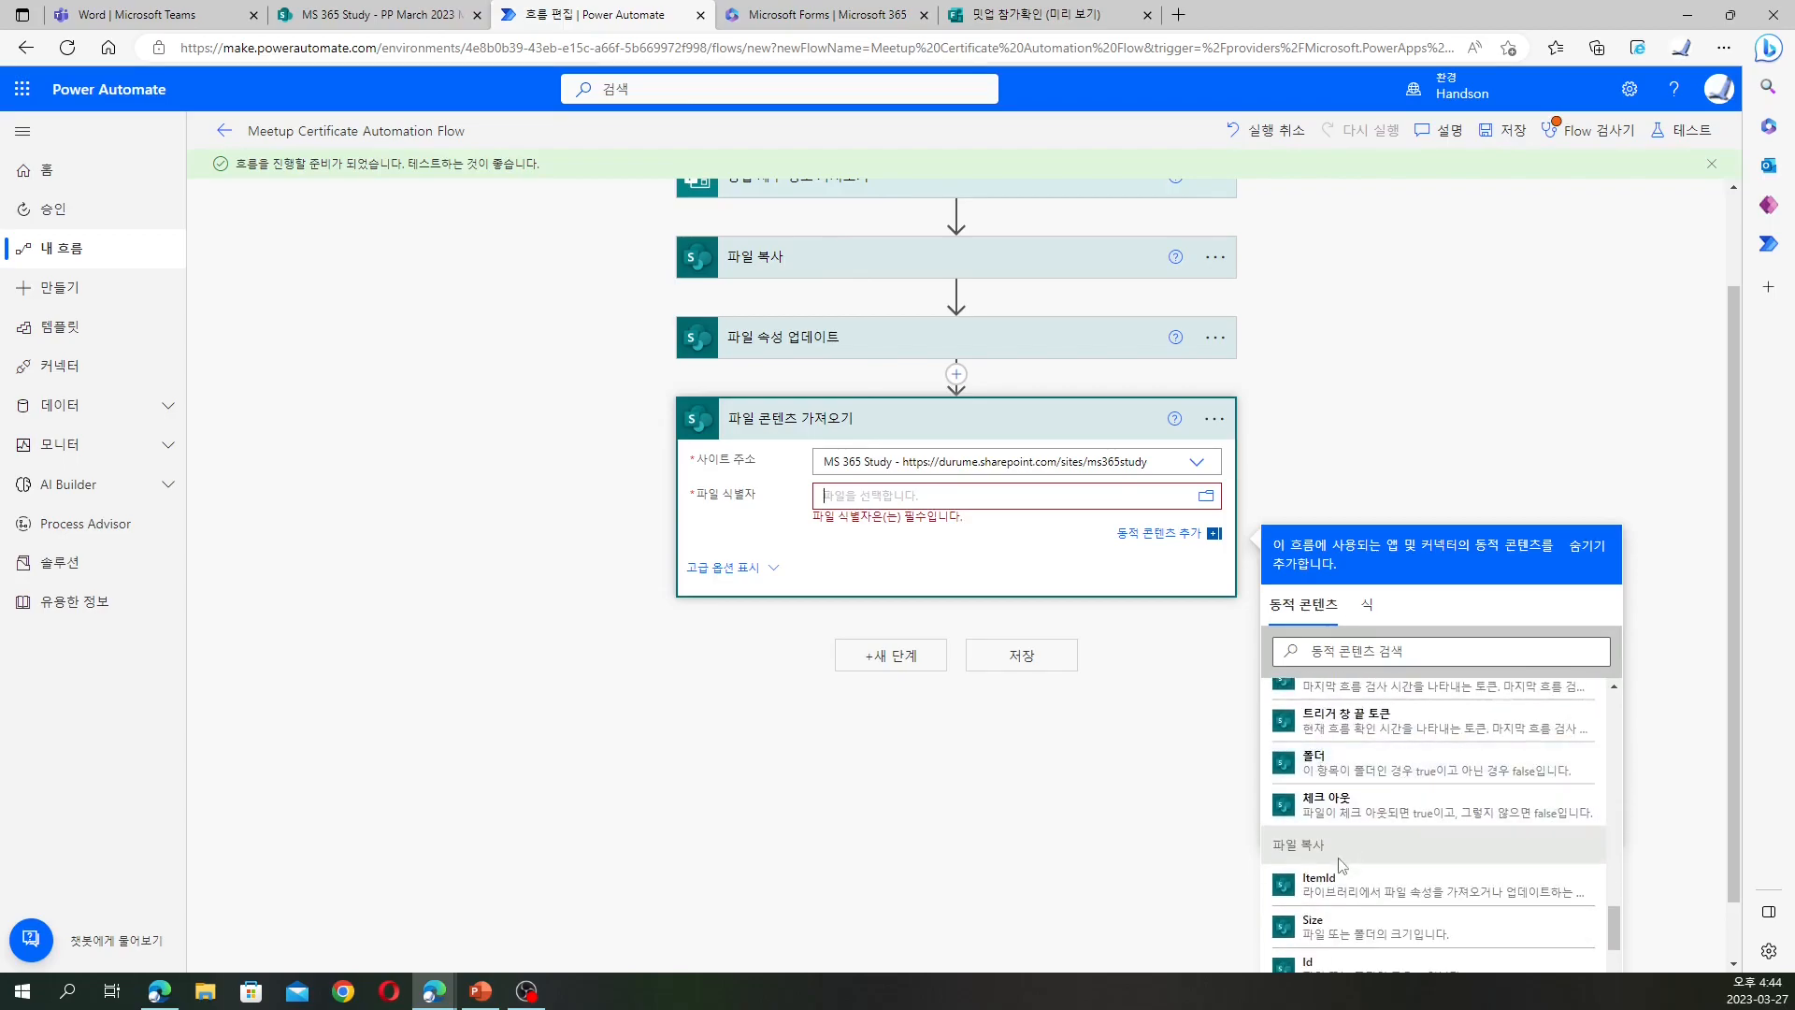
{"action": "scroll", "coordinate": [1343, 865], "scroll_direction": "down", "scroll_amount": 1}
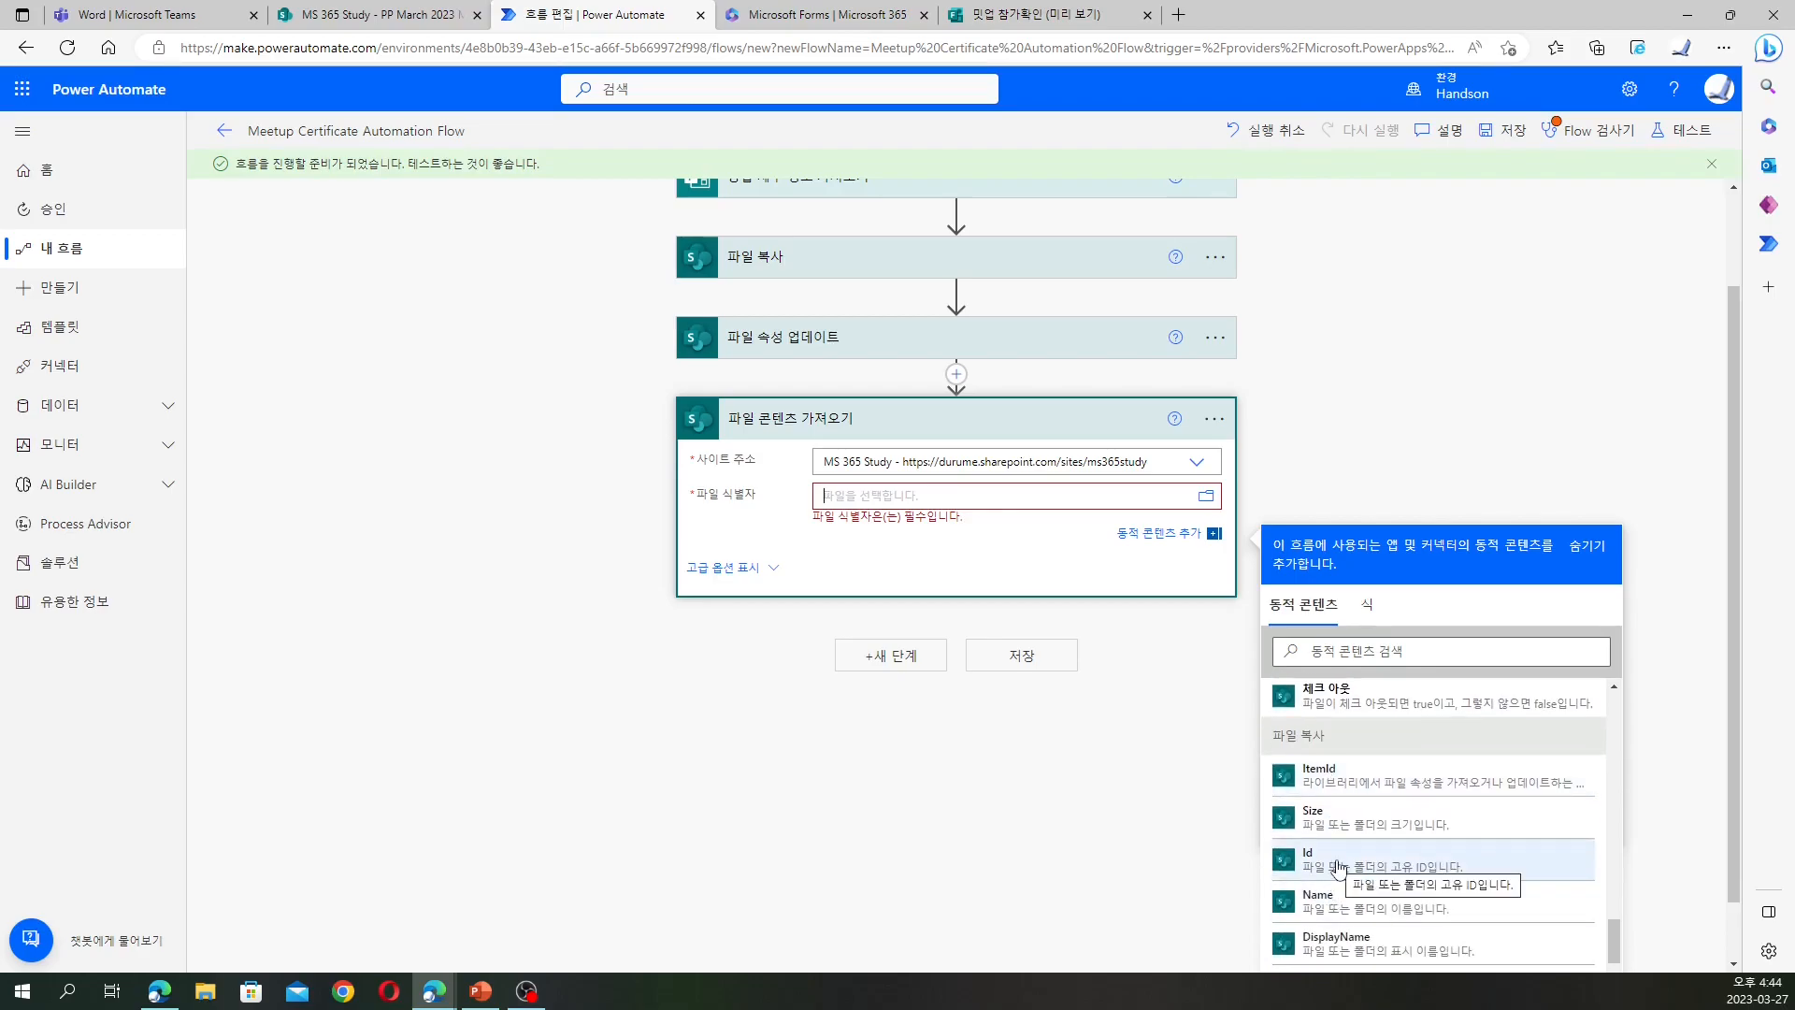
{"action": "left_click", "coordinate": [1339, 865]}
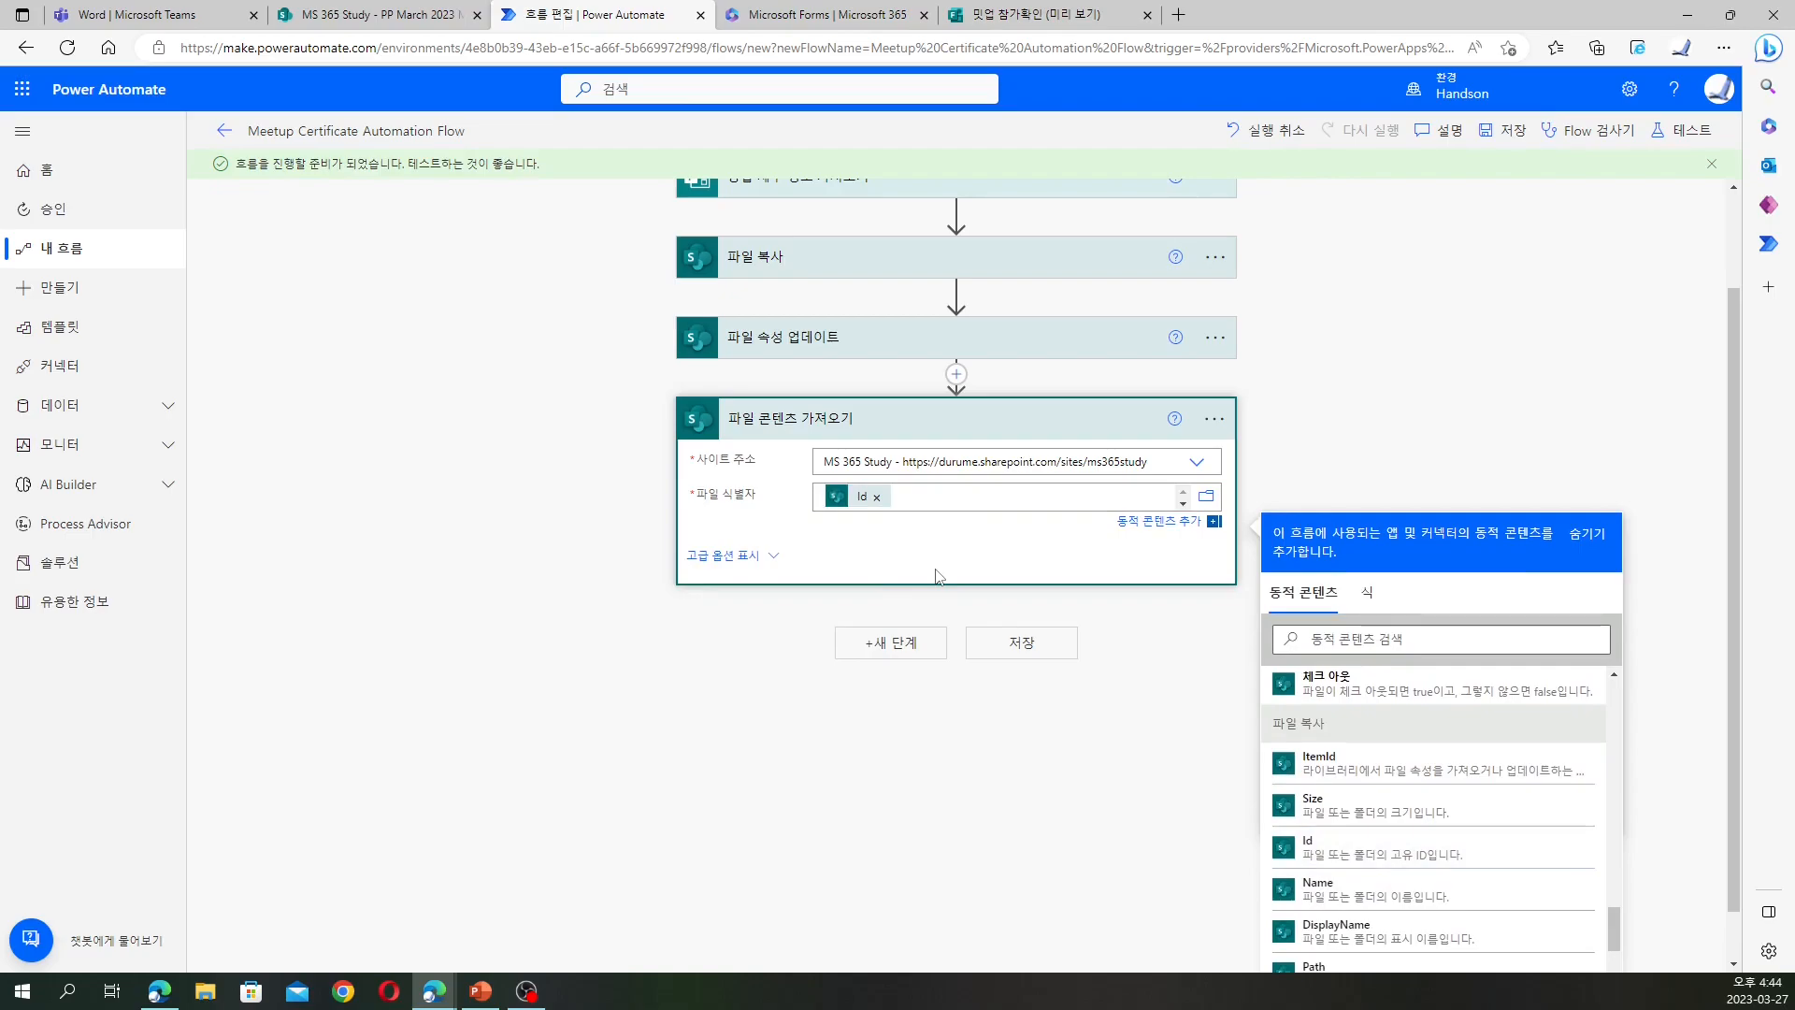
{"action": "left_click", "coordinate": [892, 644]}
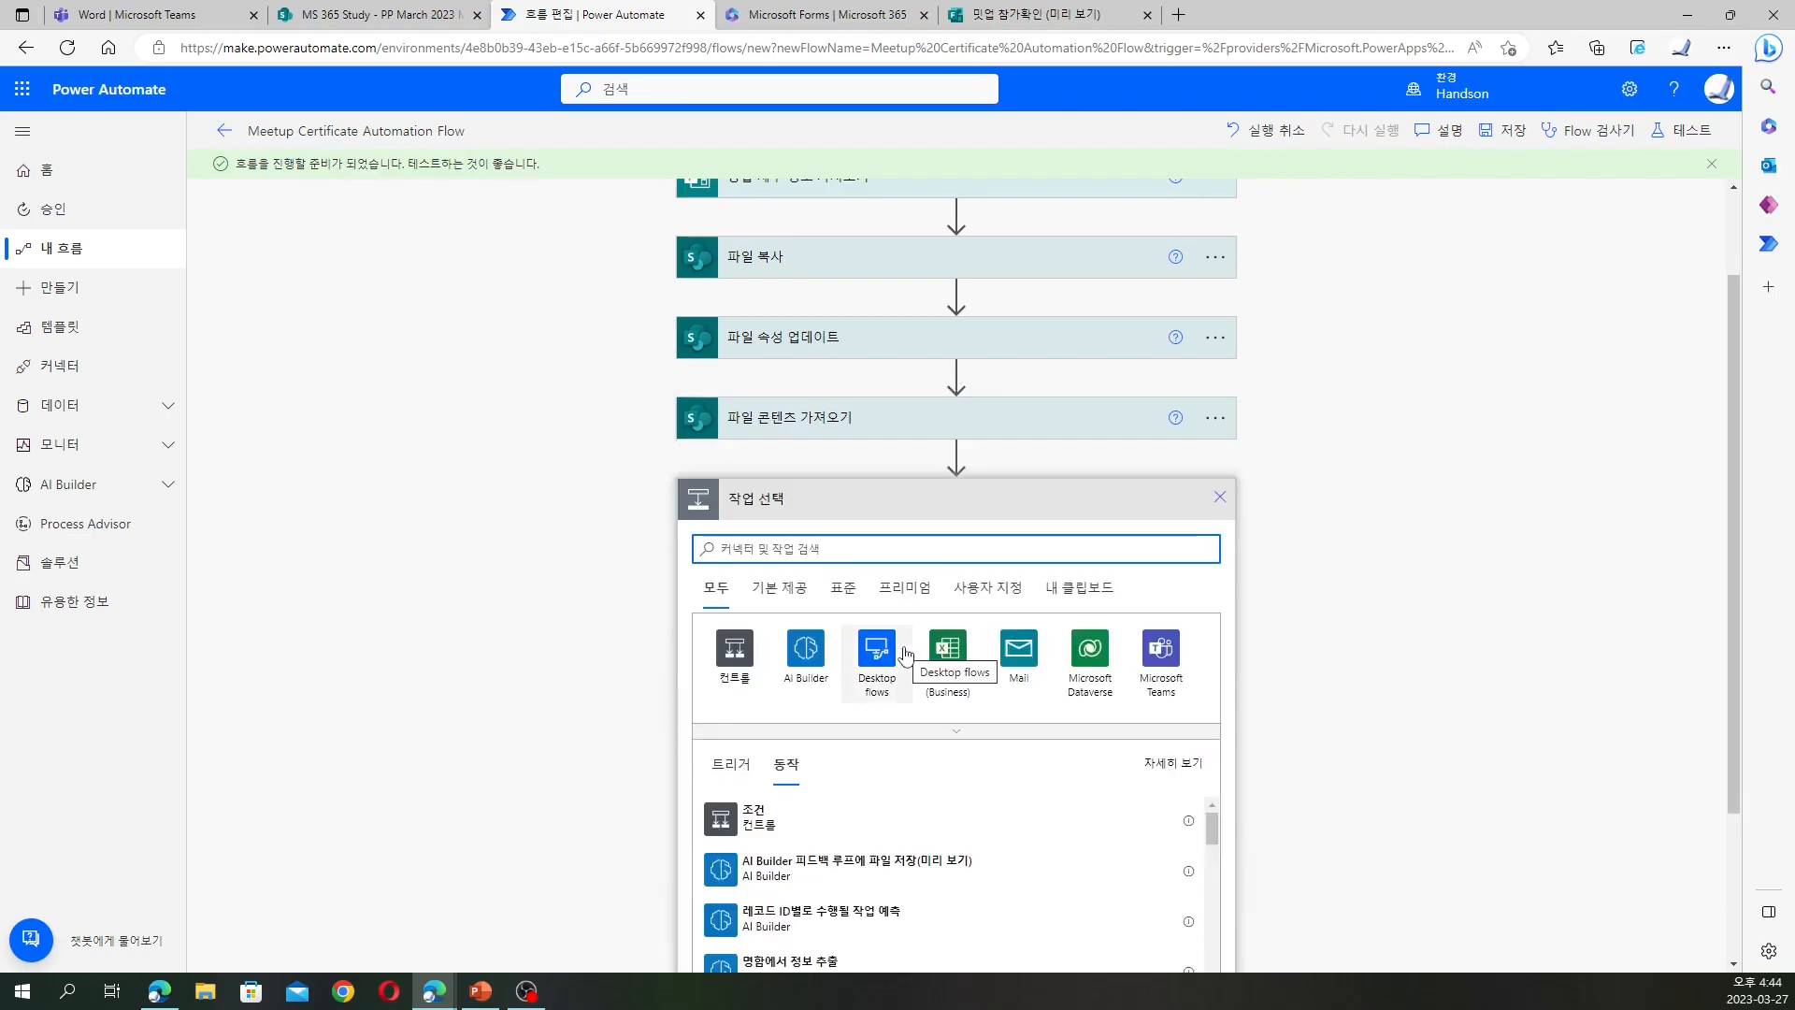
Add the OneDrive for Business 파일 만들기 action from the Standard connectors
{"action": "left_click", "coordinate": [842, 587]}
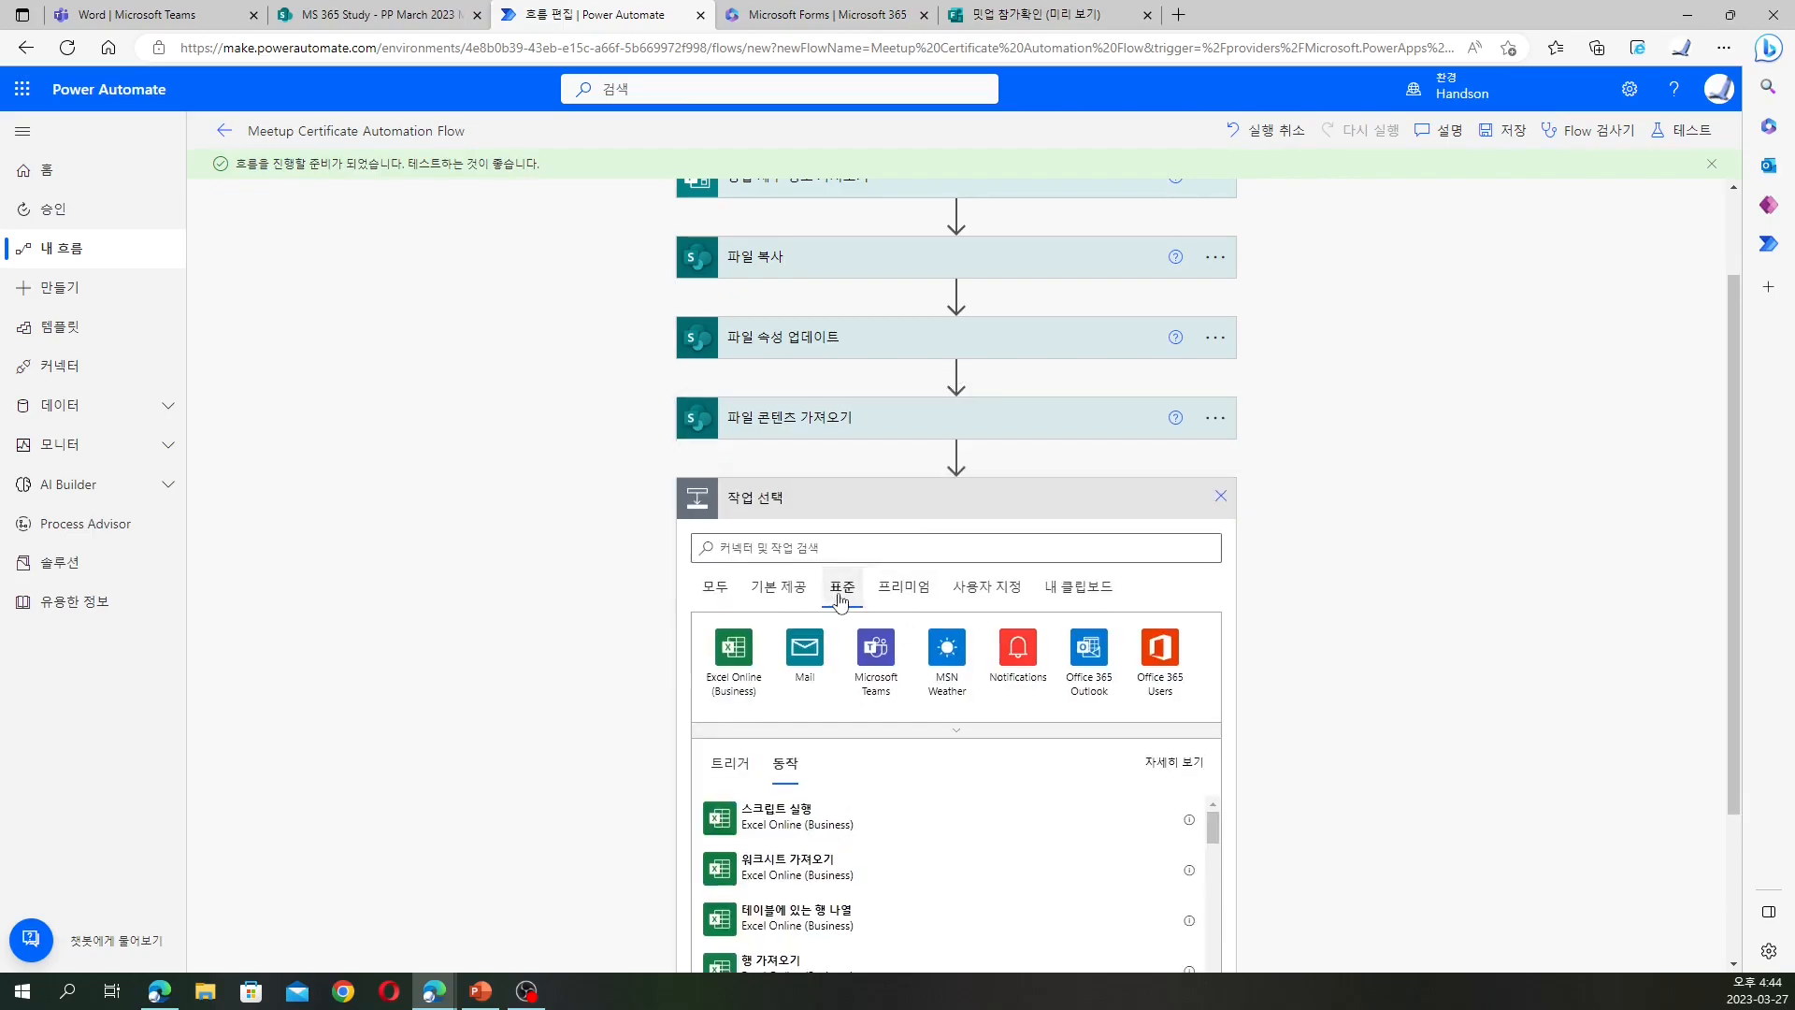
{"action": "left_click", "coordinate": [922, 731]}
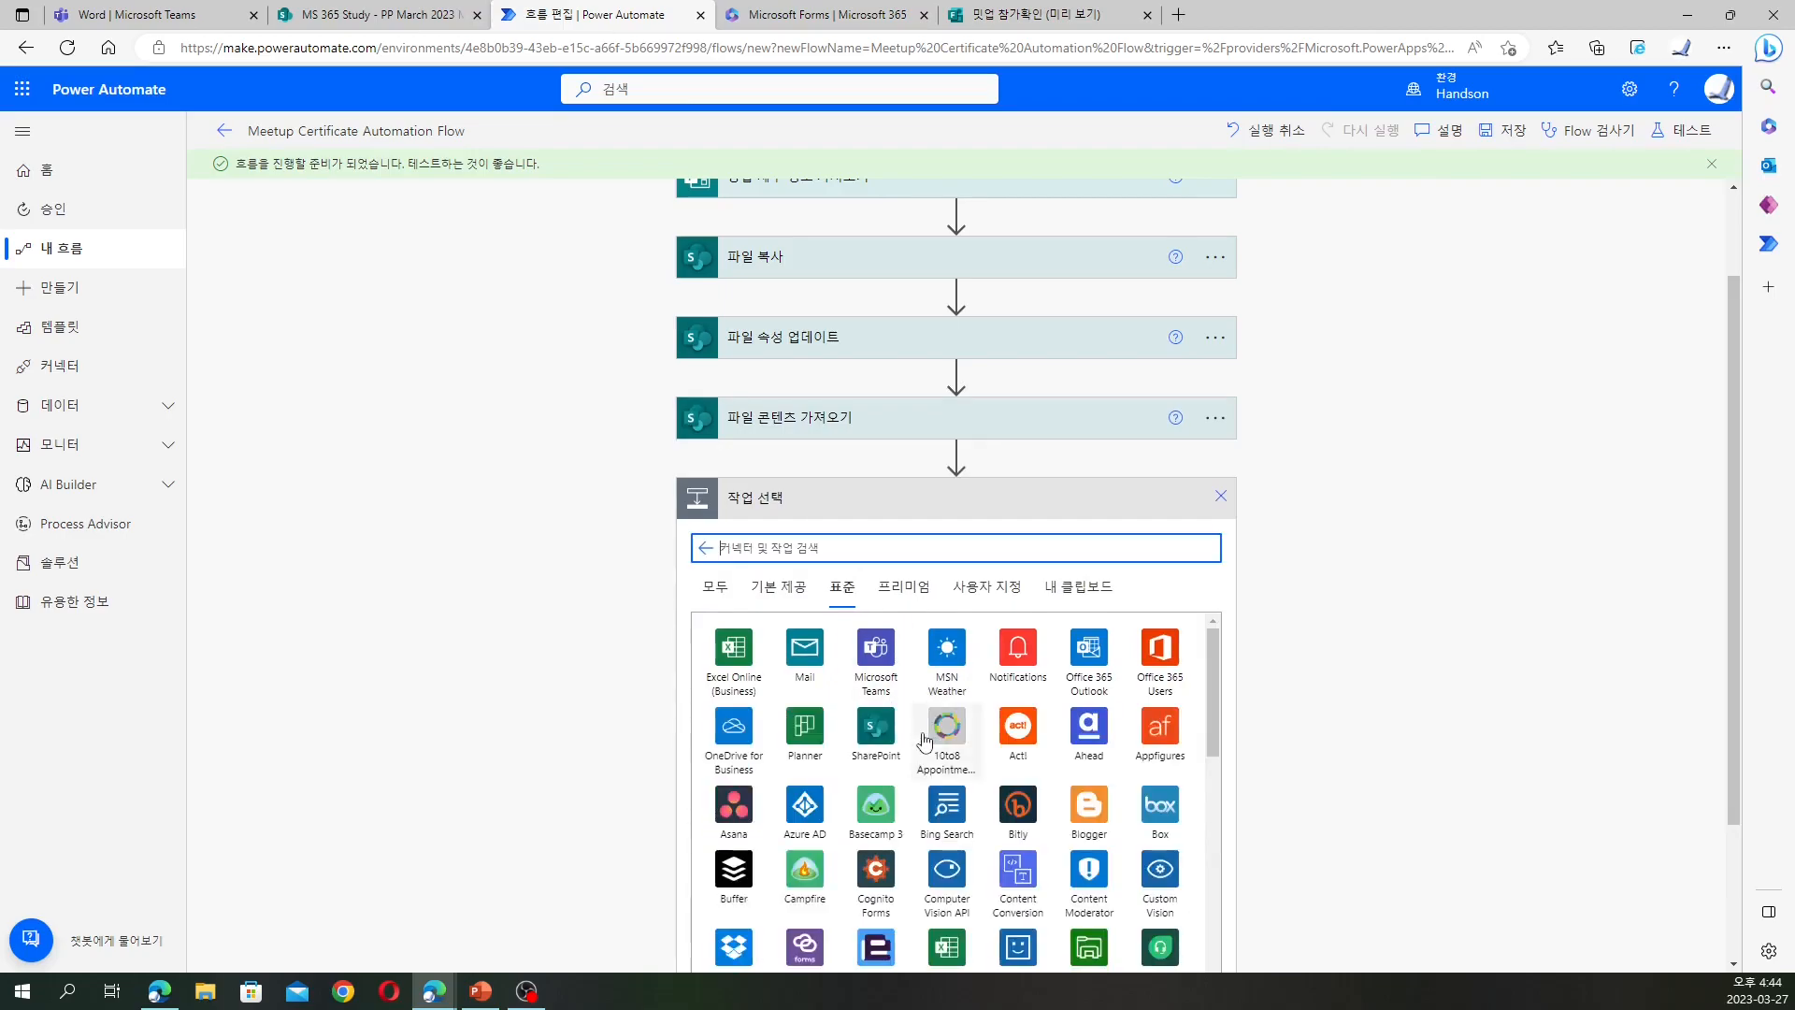
{"action": "left_click", "coordinate": [737, 734]}
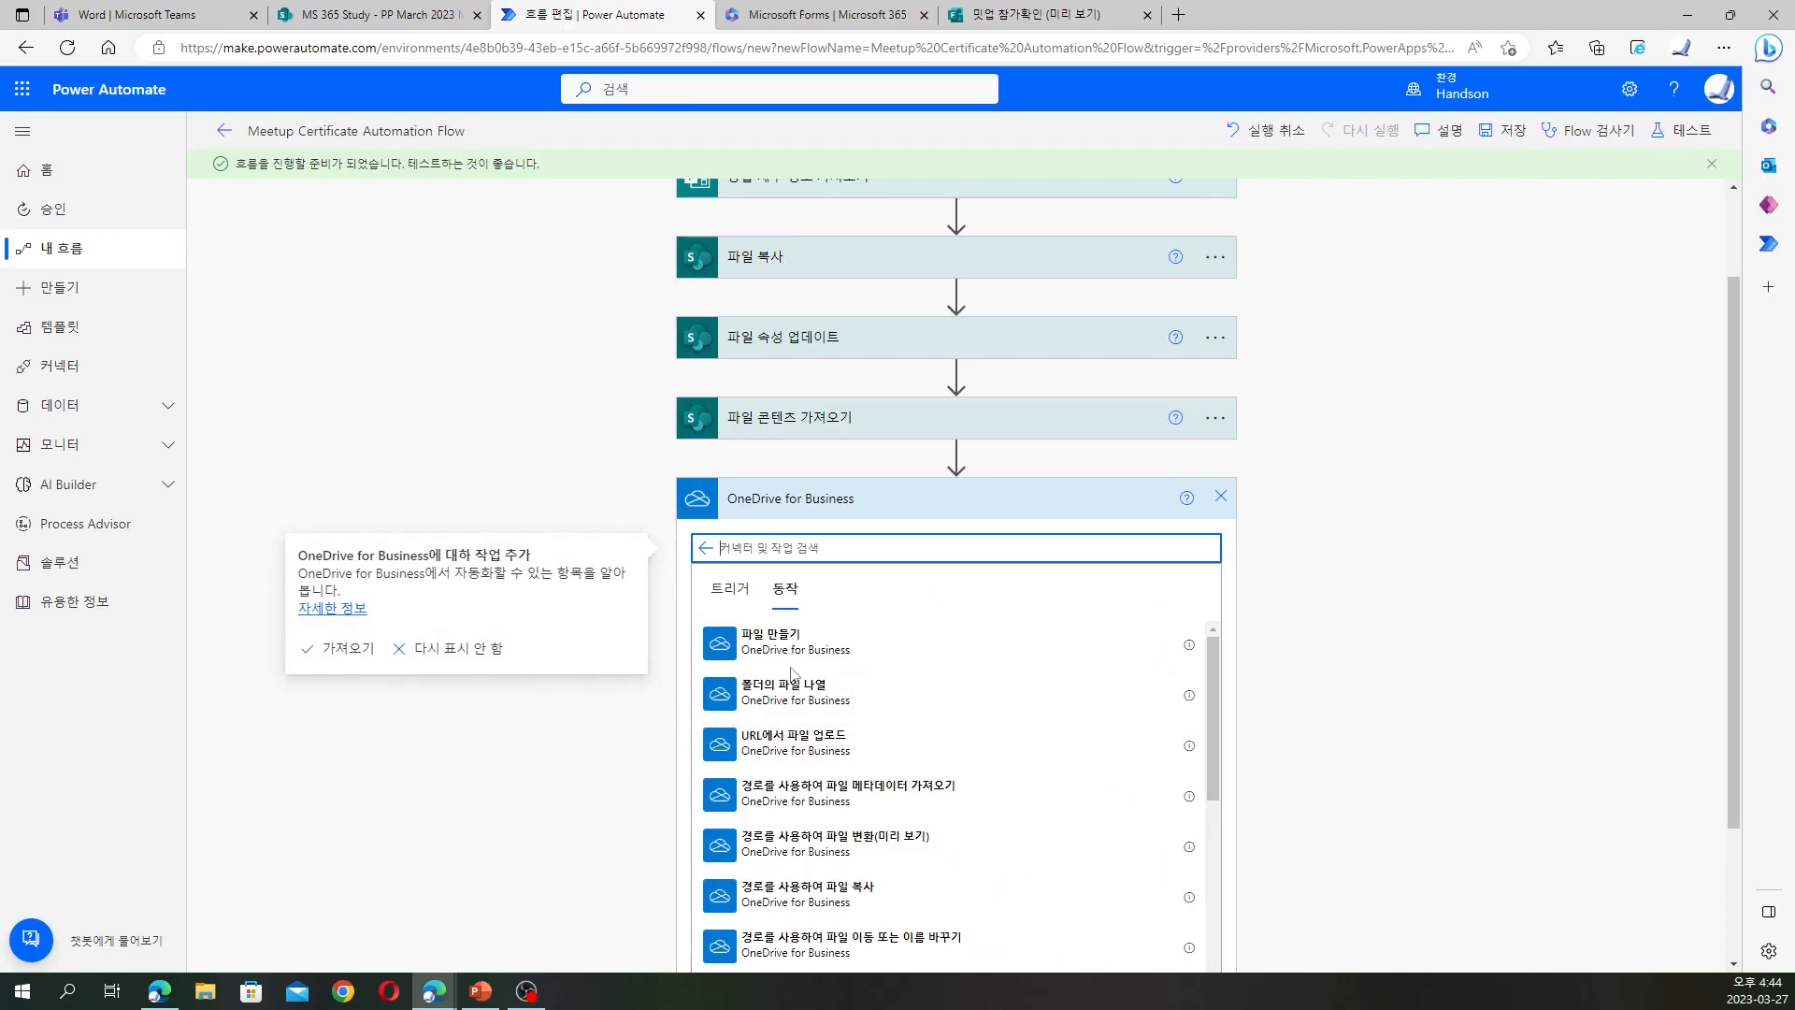
{"action": "left_click", "coordinate": [748, 639]}
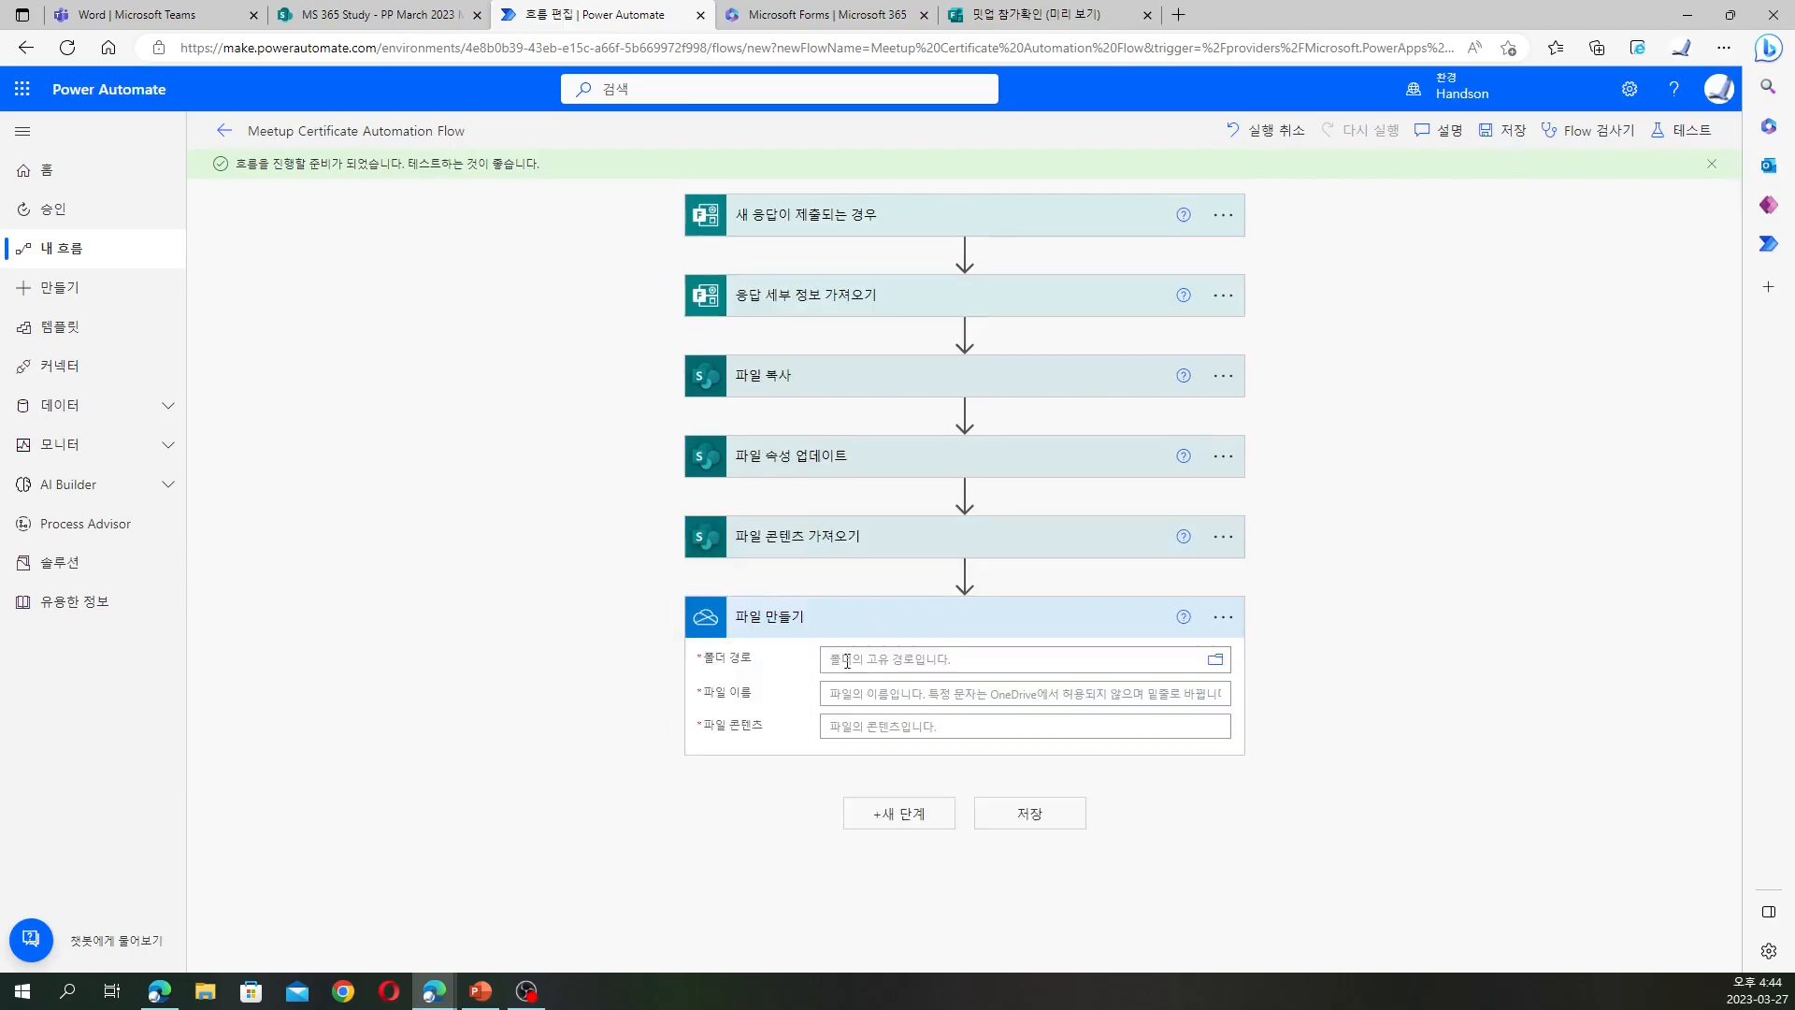
Set the new file's folder path to the OneDrive root '/'
{"action": "left_click", "coordinate": [888, 659]}
{"action": "scroll", "coordinate": [1422, 677], "scroll_direction": "down", "scroll_amount": 2}
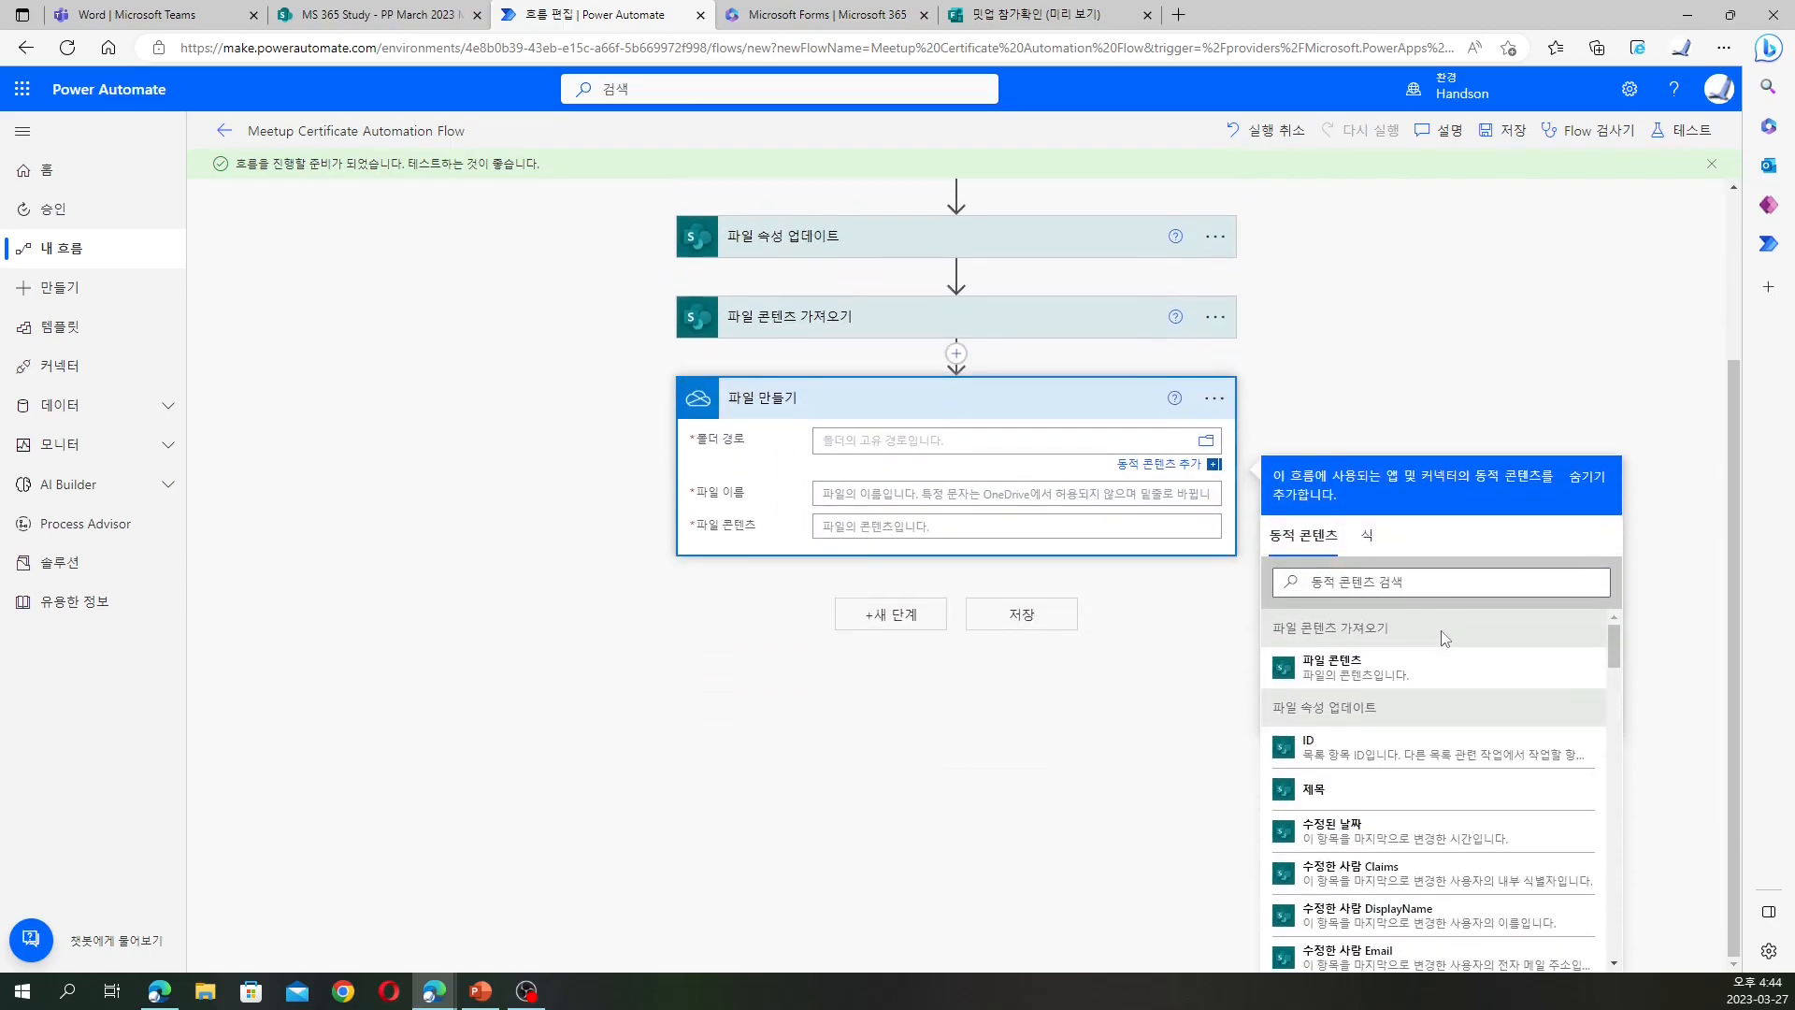
{"action": "scroll", "coordinate": [1396, 661], "scroll_direction": "down", "scroll_amount": 1}
{"action": "scroll", "coordinate": [1395, 661], "scroll_direction": "down", "scroll_amount": 1}
{"action": "scroll", "coordinate": [1393, 662], "scroll_direction": "up", "scroll_amount": 2}
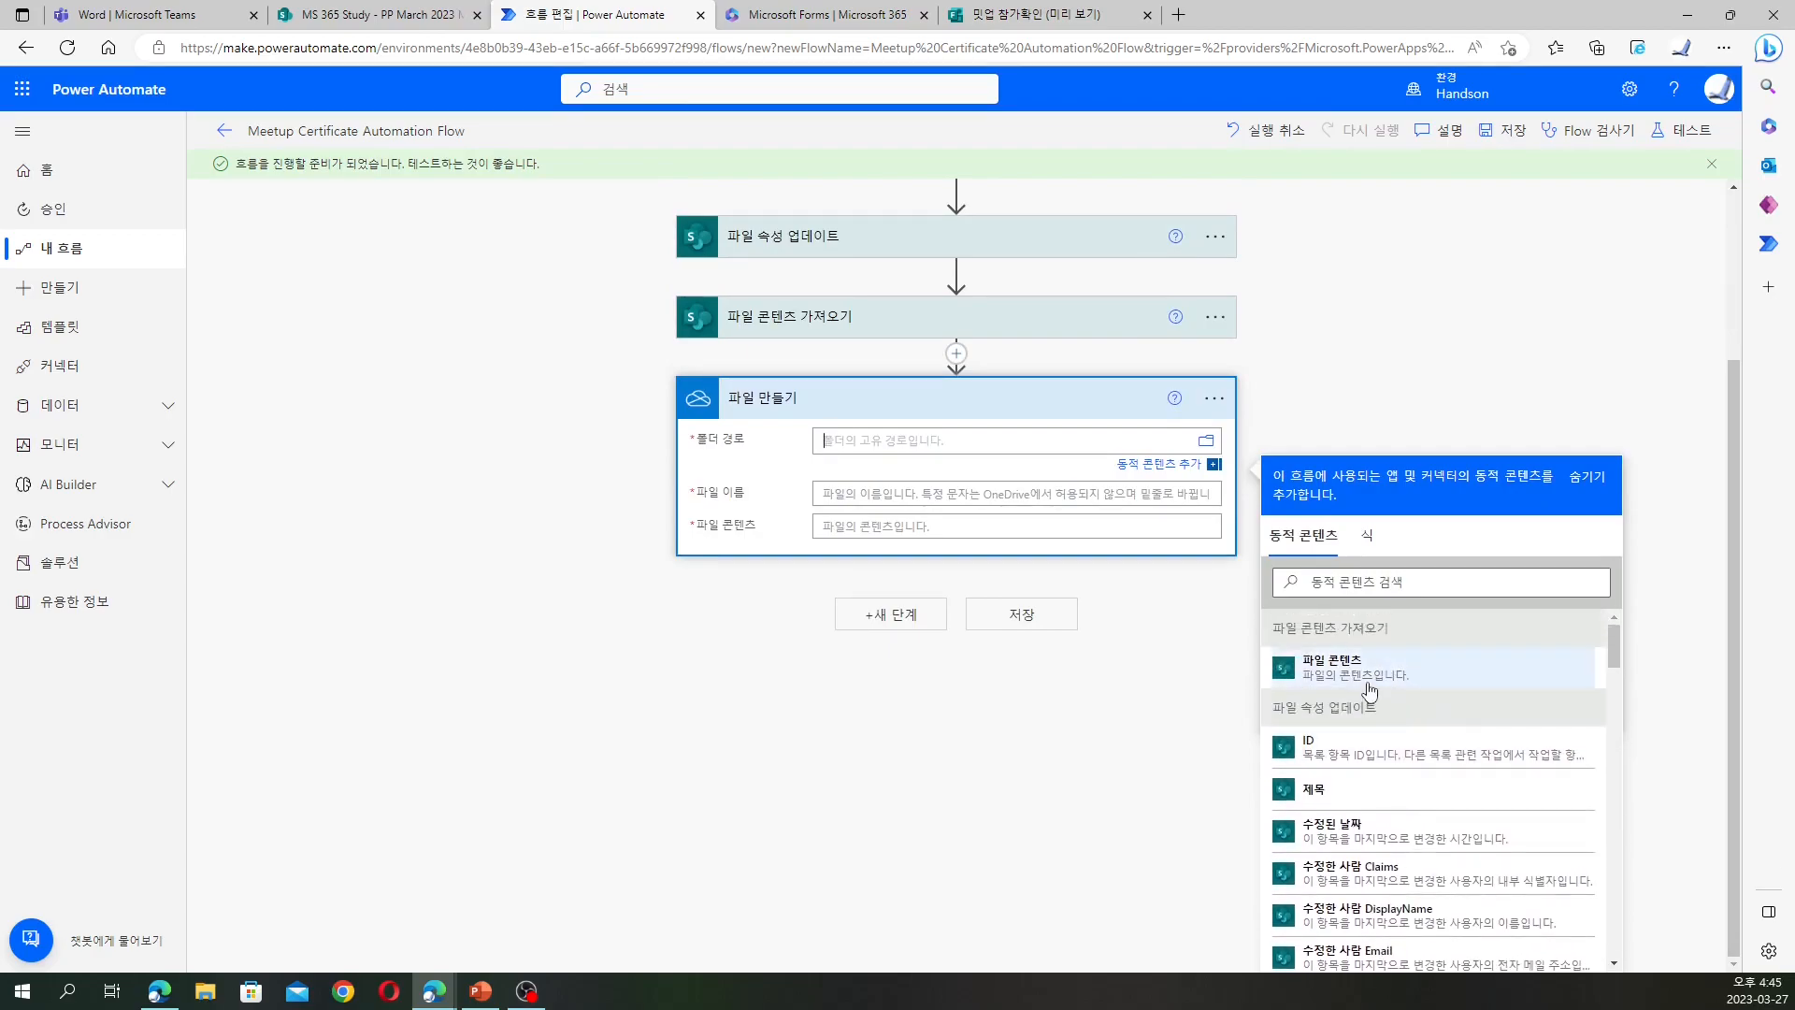
{"action": "left_click", "coordinate": [1207, 442]}
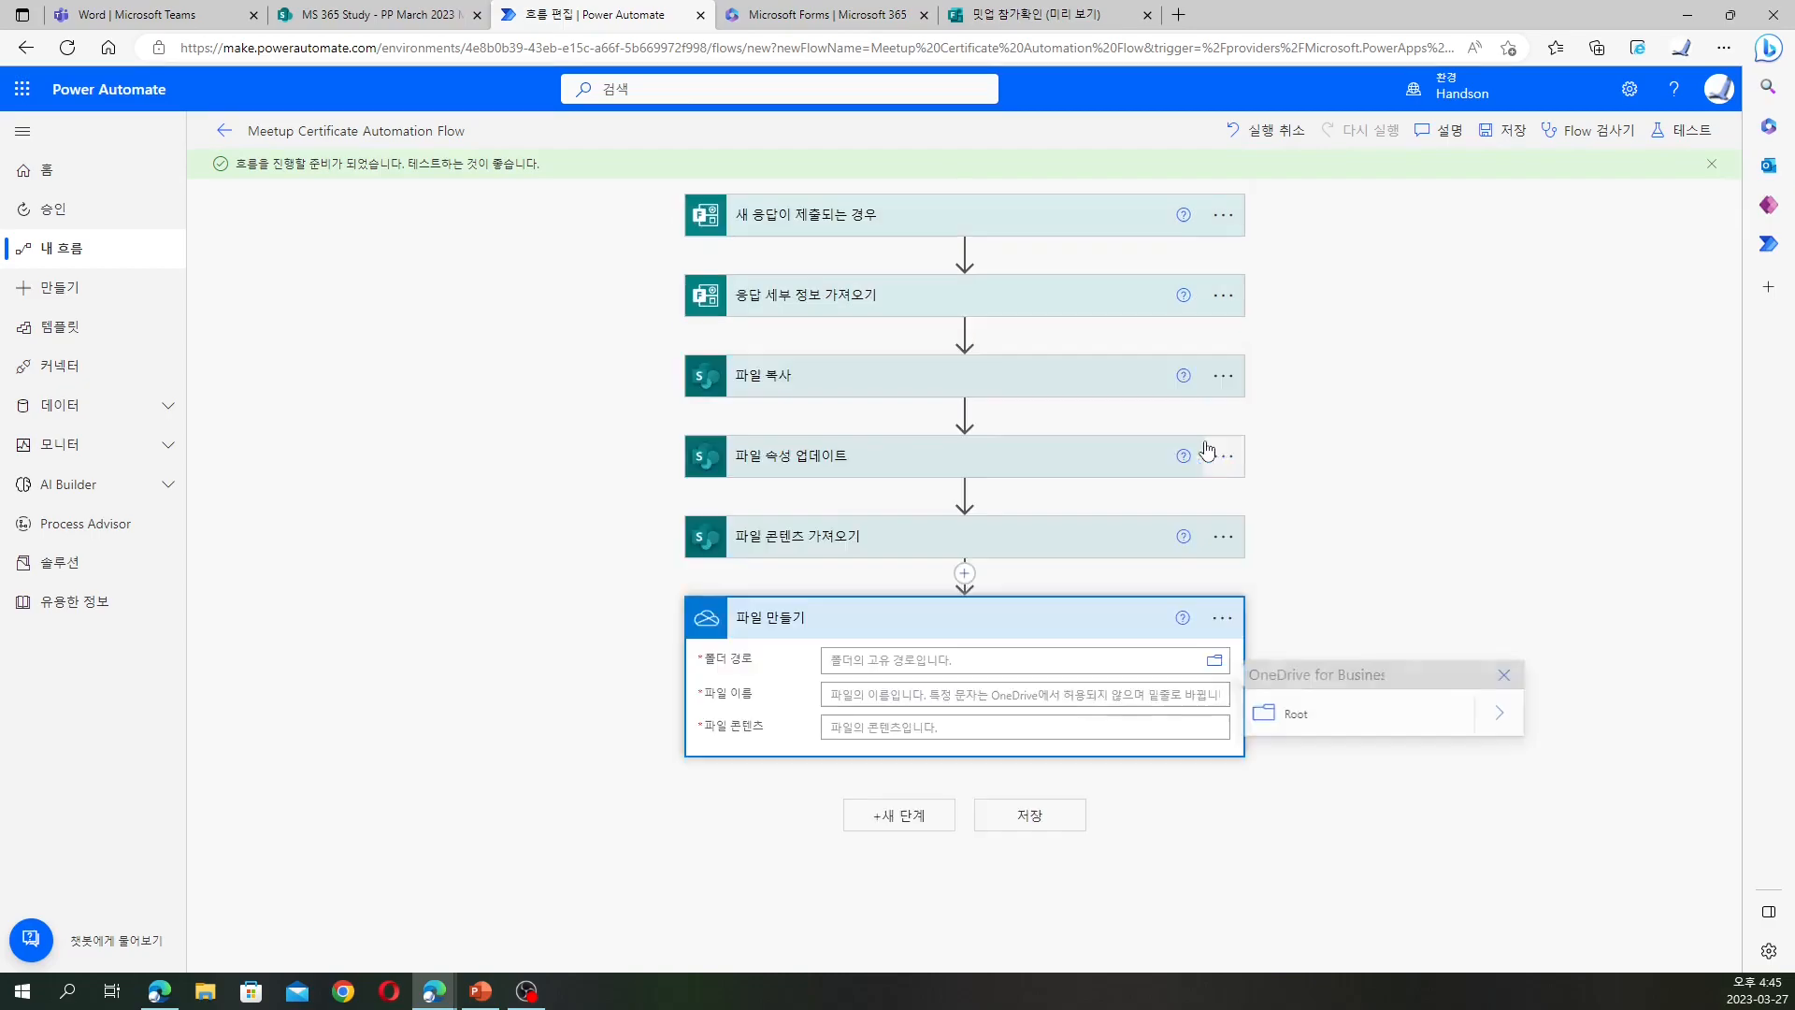
{"action": "left_click", "coordinate": [1296, 714]}
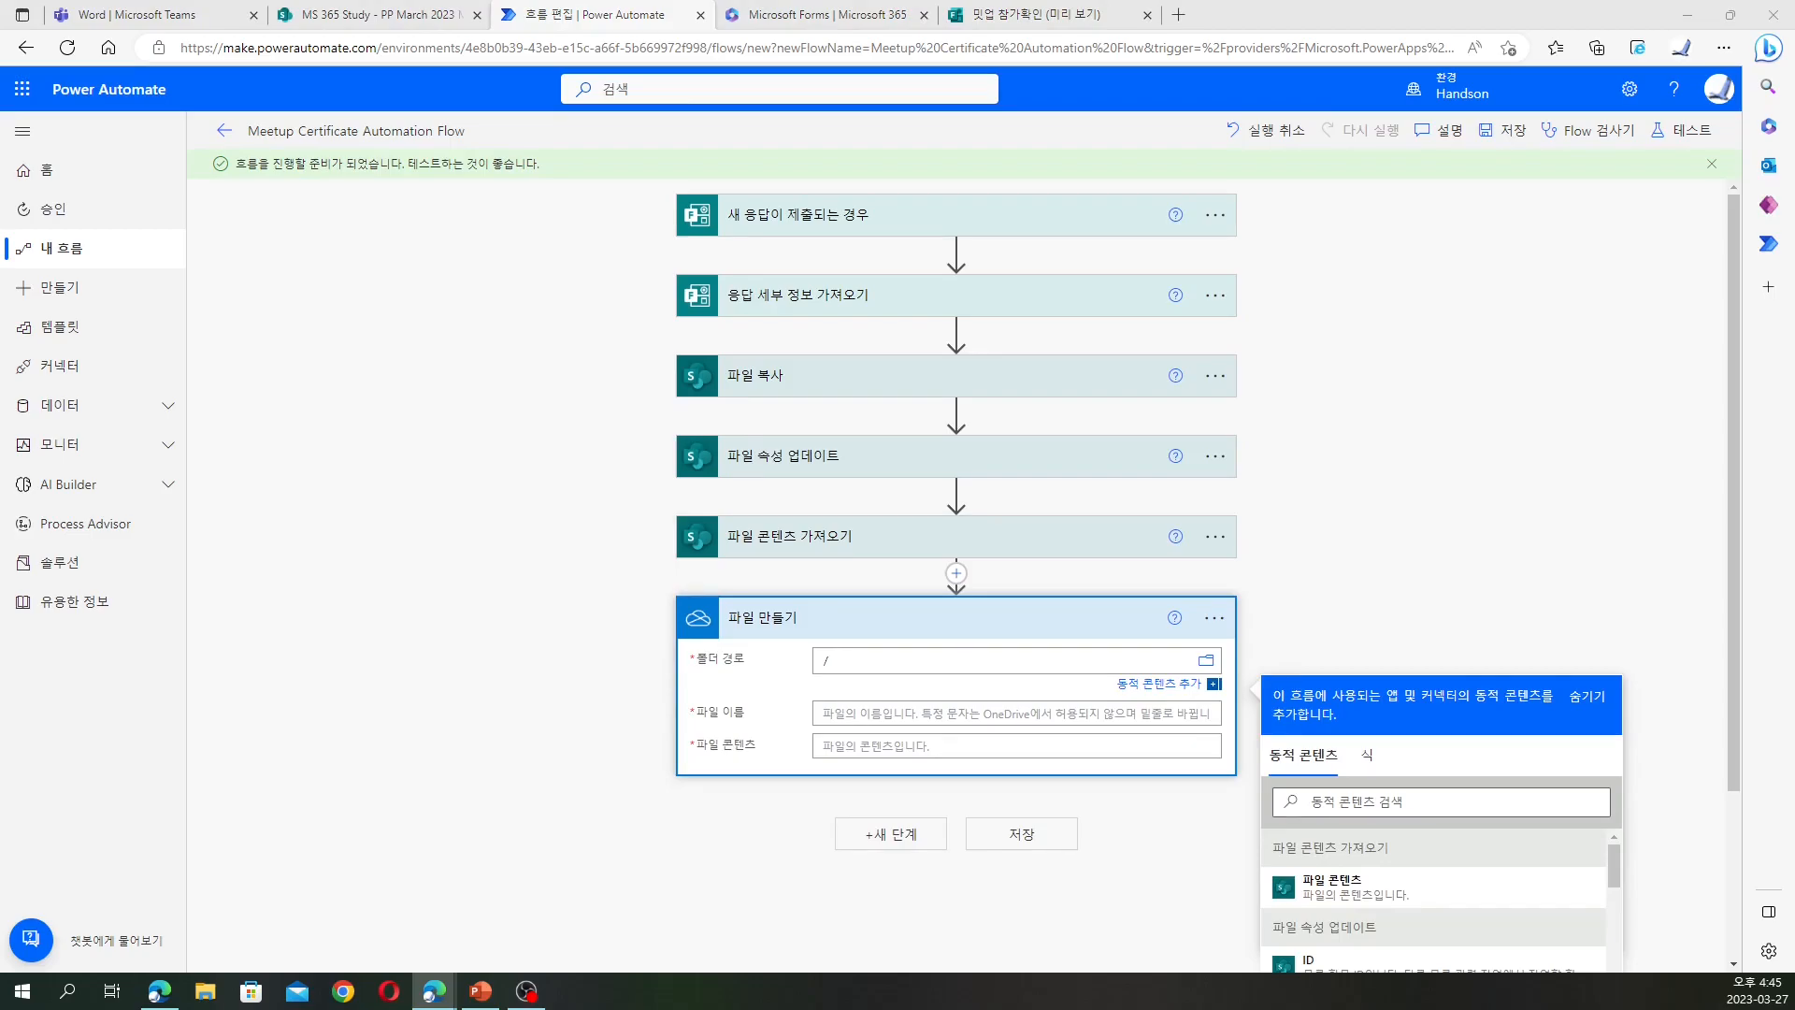
Start the file name with the 참가자 이름 dynamic content followed by _밋업참가증_
{"action": "left_click", "coordinate": [847, 715]}
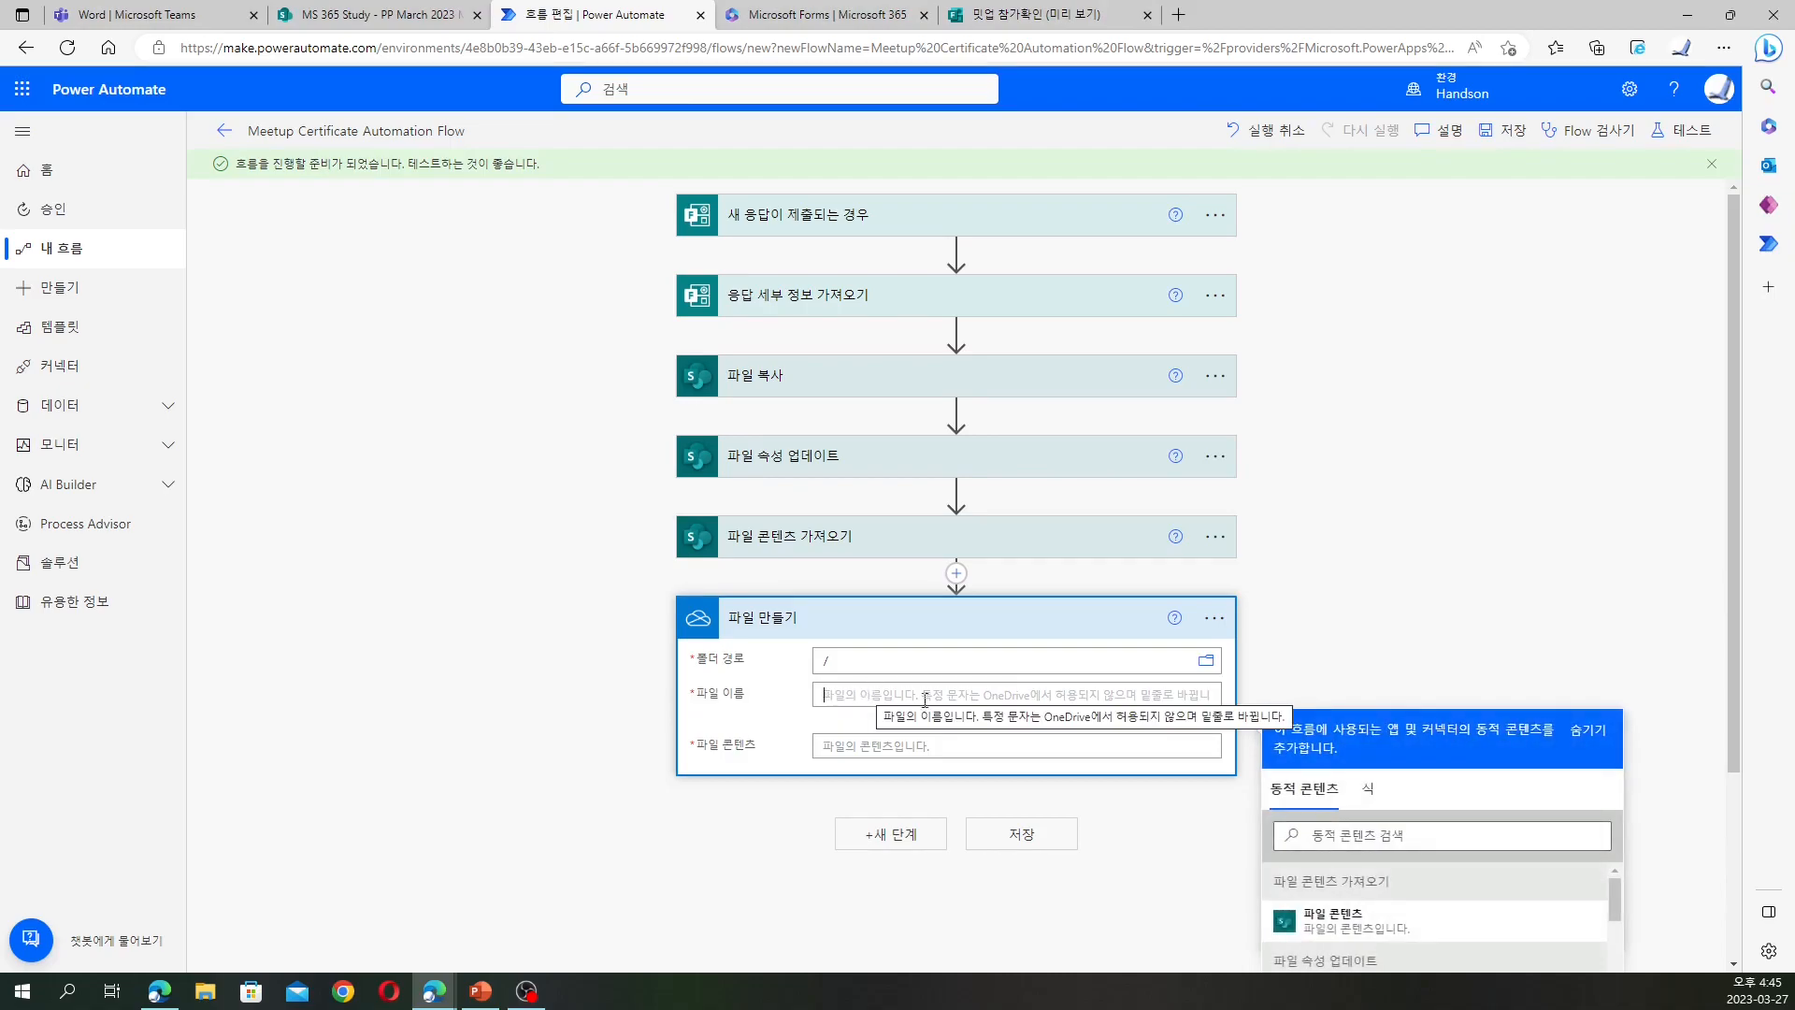
{"action": "scroll", "coordinate": [1075, 701], "scroll_direction": "down", "scroll_amount": 3}
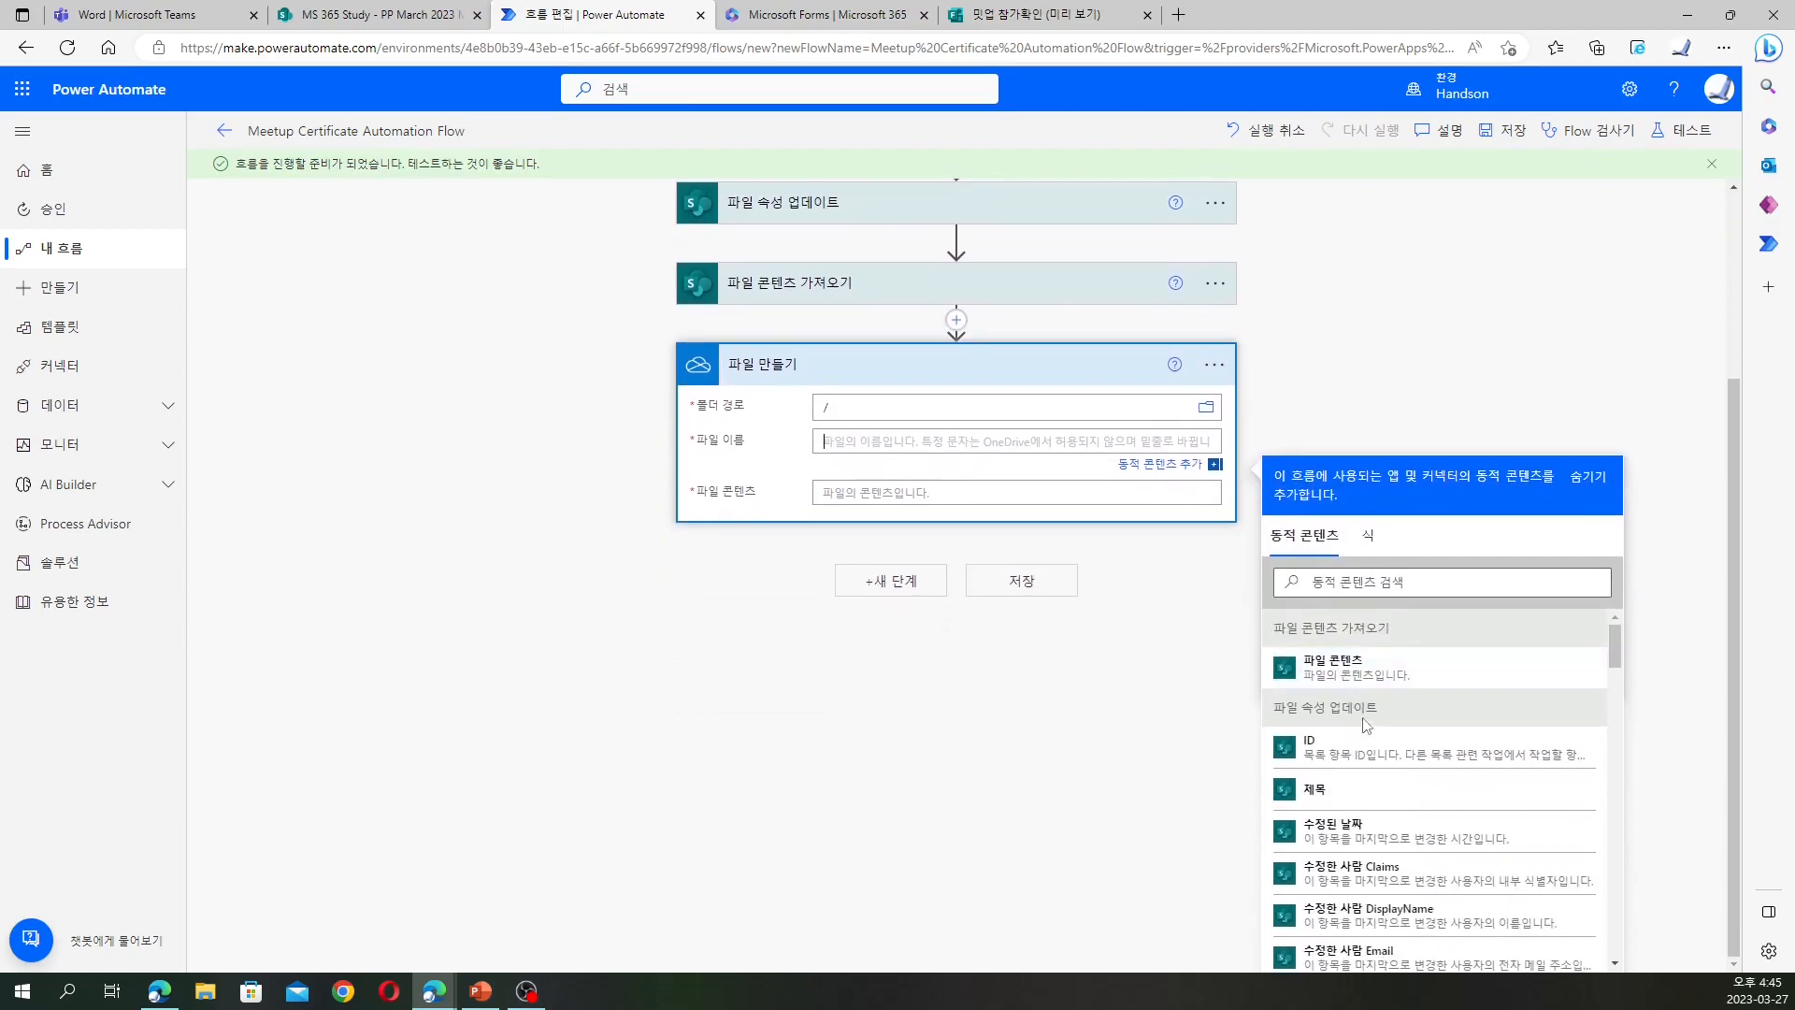
{"action": "scroll", "coordinate": [1425, 717], "scroll_direction": "down", "scroll_amount": 2}
{"action": "scroll", "coordinate": [1426, 717], "scroll_direction": "down", "scroll_amount": 5}
{"action": "scroll", "coordinate": [1426, 717], "scroll_direction": "down", "scroll_amount": 8}
{"action": "scroll", "coordinate": [1426, 720], "scroll_direction": "down", "scroll_amount": 6}
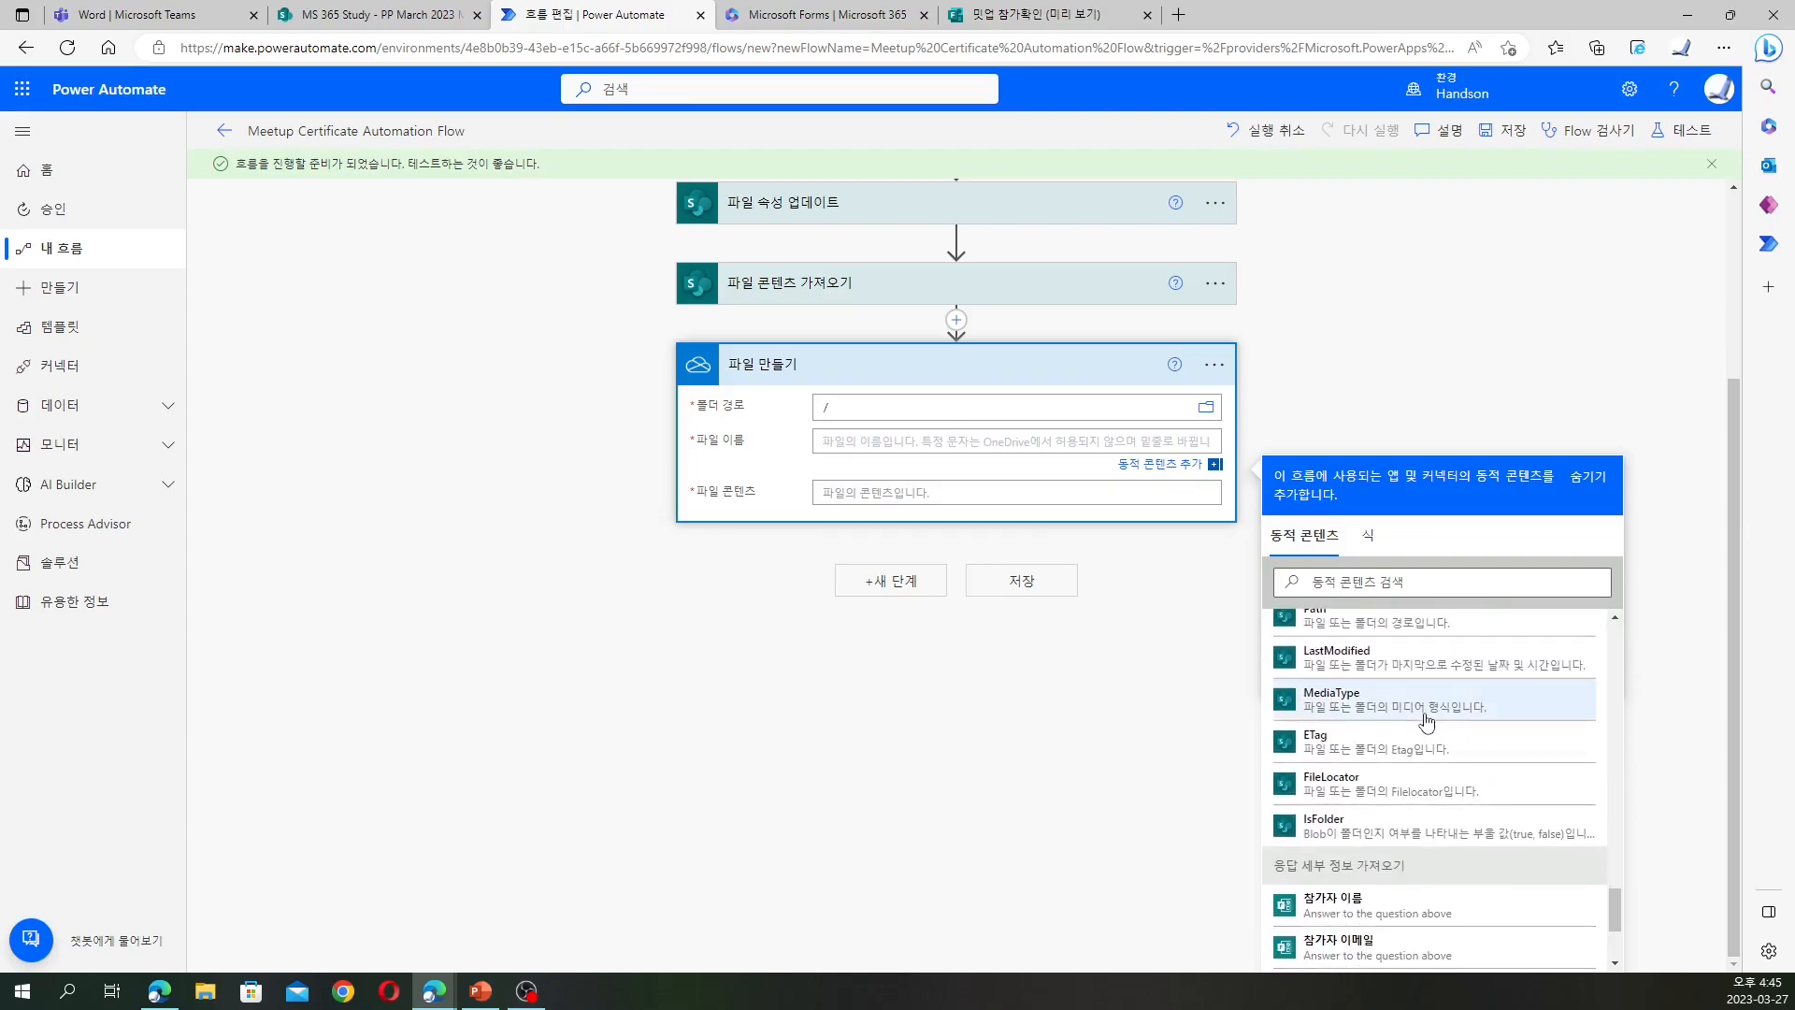
{"action": "scroll", "coordinate": [1425, 720], "scroll_direction": "down", "scroll_amount": 2}
{"action": "left_click", "coordinate": [1401, 738]}
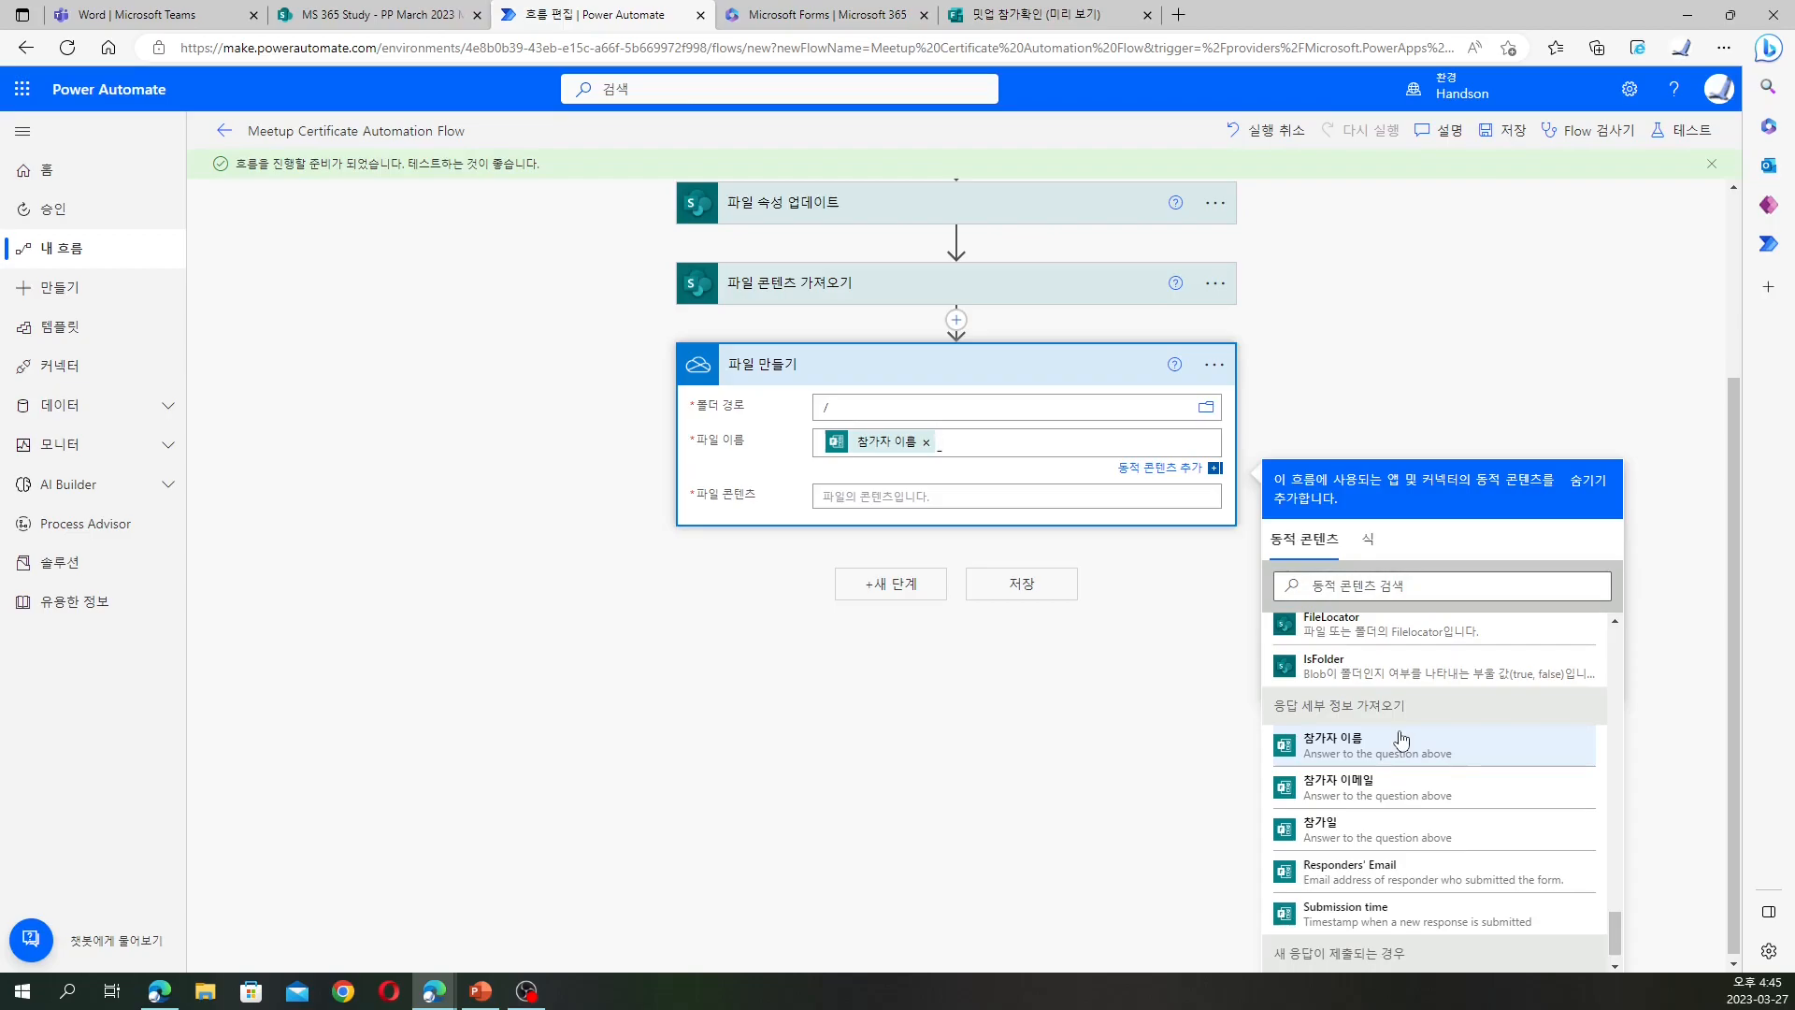
{"action": "type", "text": "밋업채"}
{"action": "type", "text": "가증_"}
Append a utcNow() expression and the .docx extension to the file name
{"action": "left_click", "coordinate": [1368, 540]}
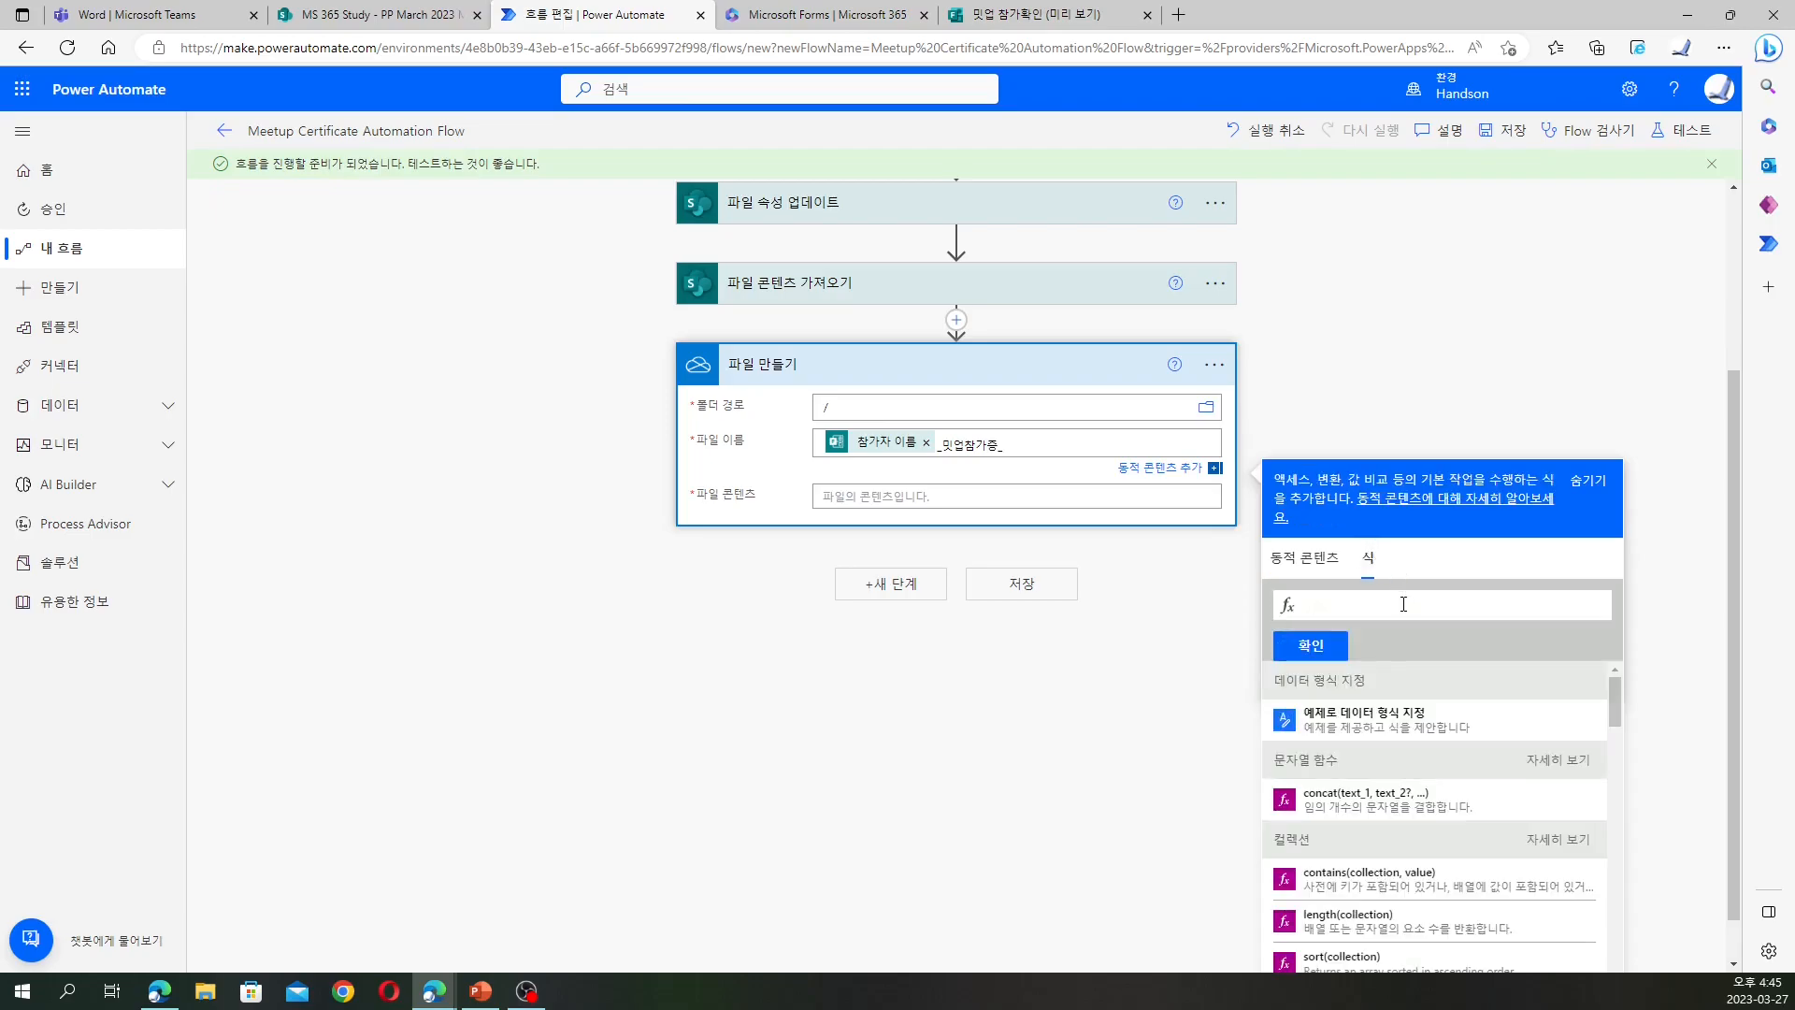
{"action": "type", "text": "utc"}
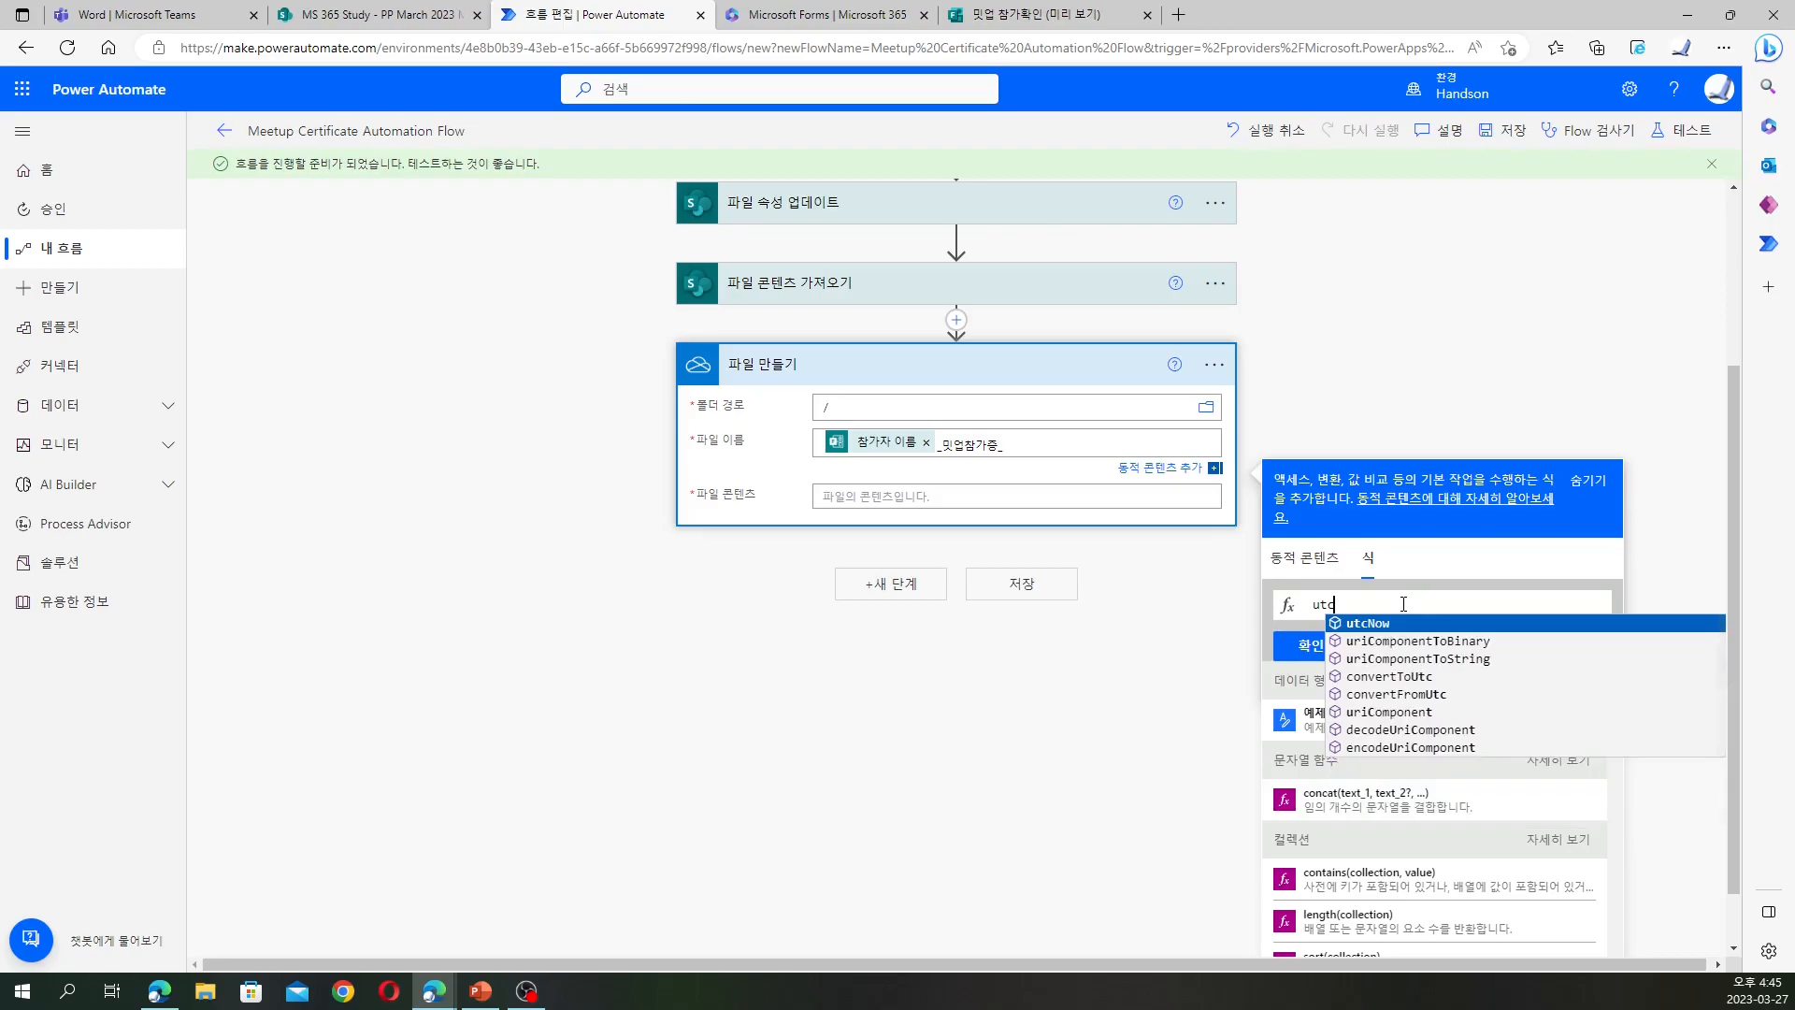
{"action": "key", "text": "Tab"}
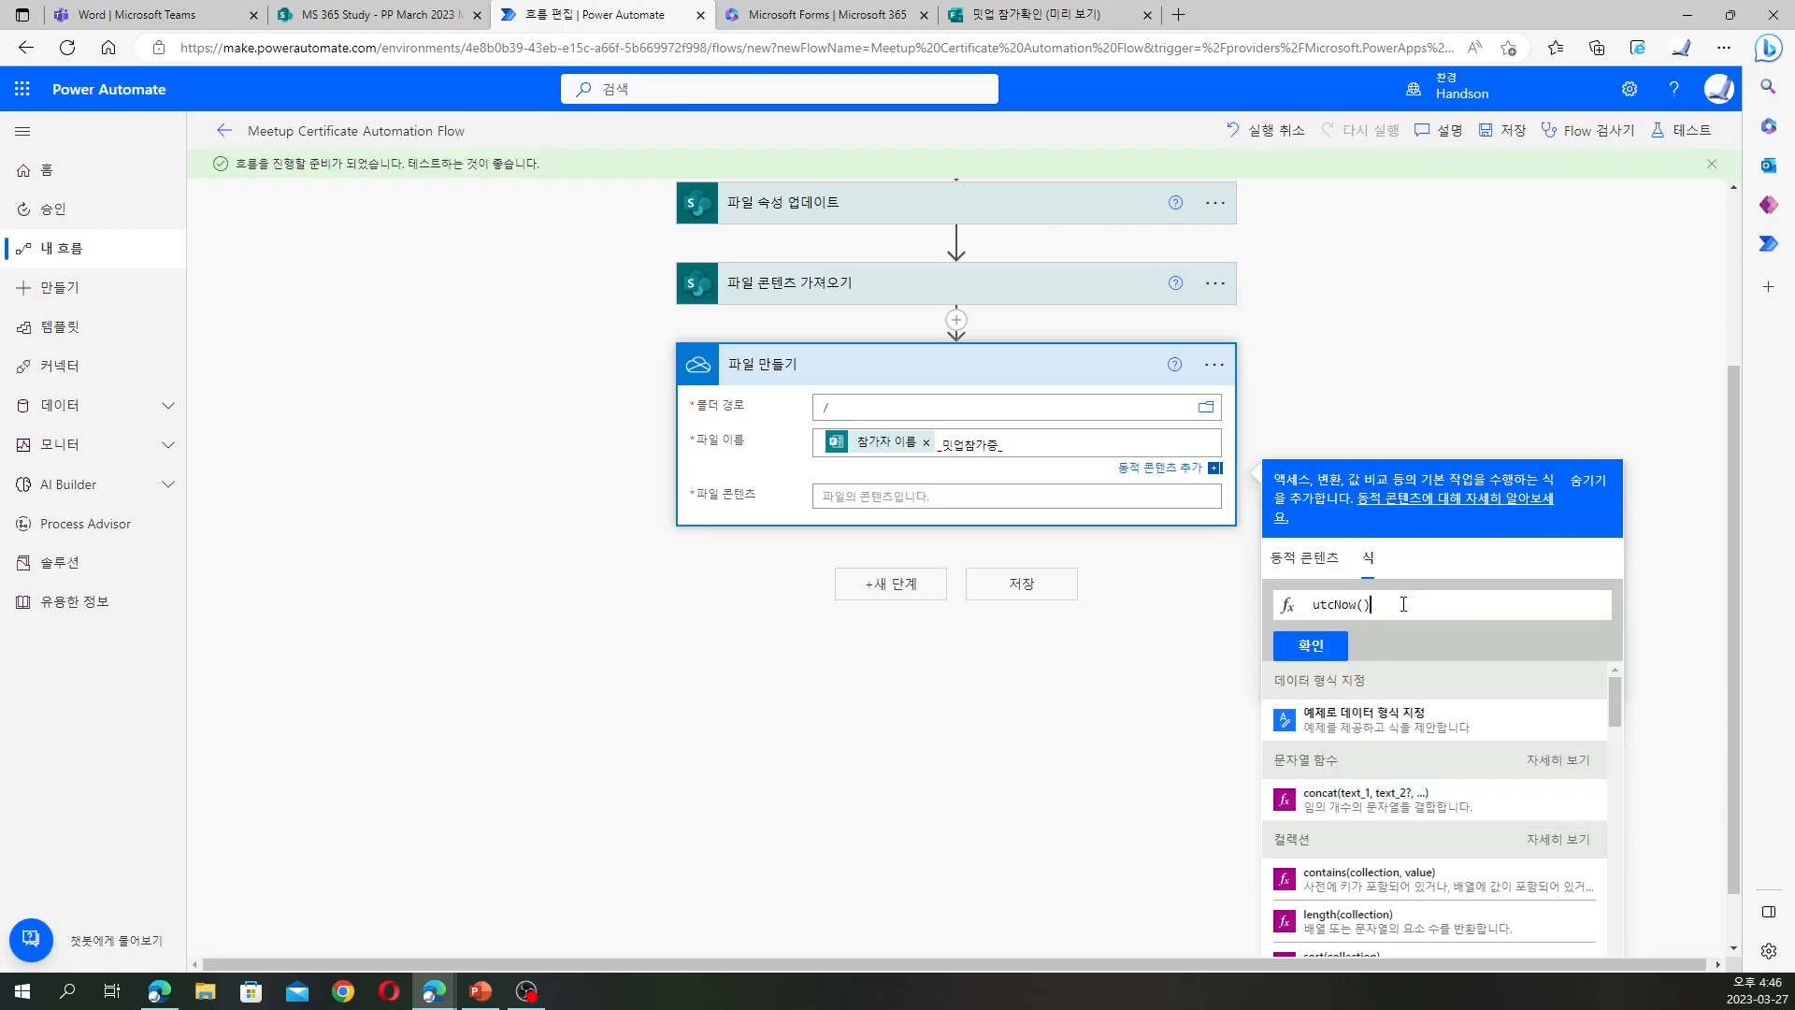
{"action": "left_click", "coordinate": [1311, 645]}
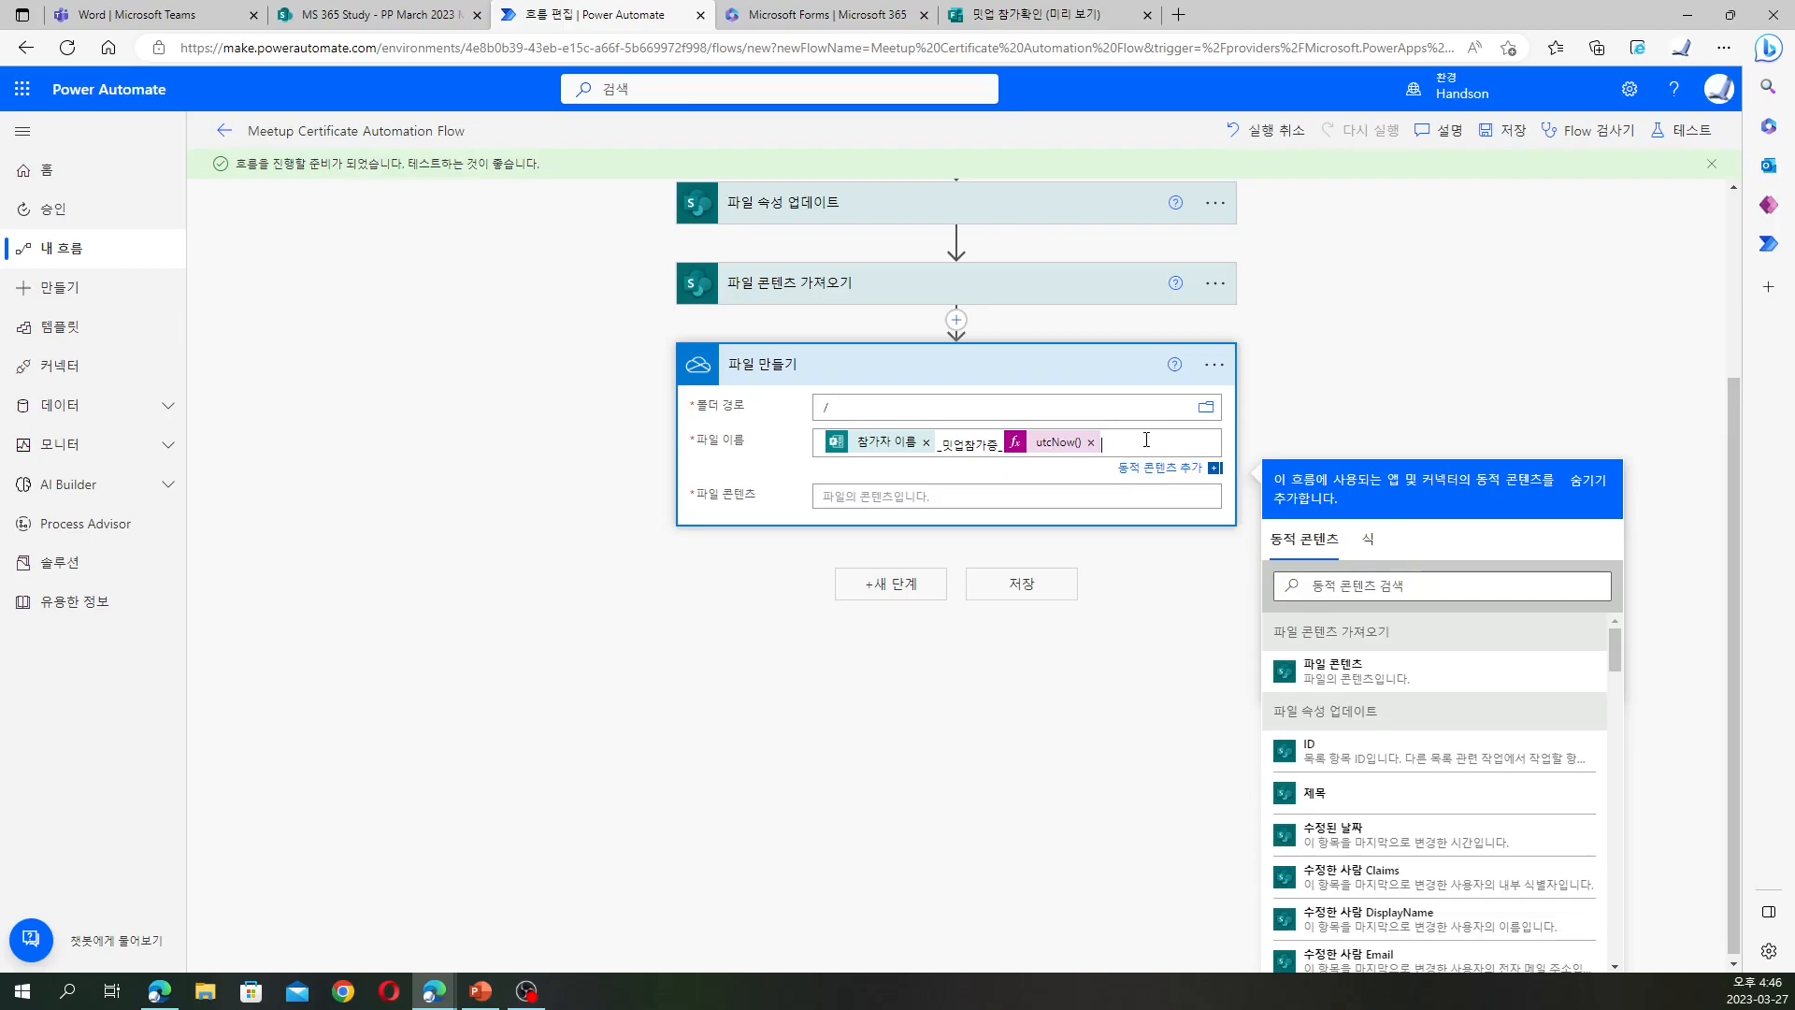
{"action": "type", "text": ".docx"}
Change the expression to utcNow('d') so the file name carries a short date
{"action": "left_click", "coordinate": [1058, 445]}
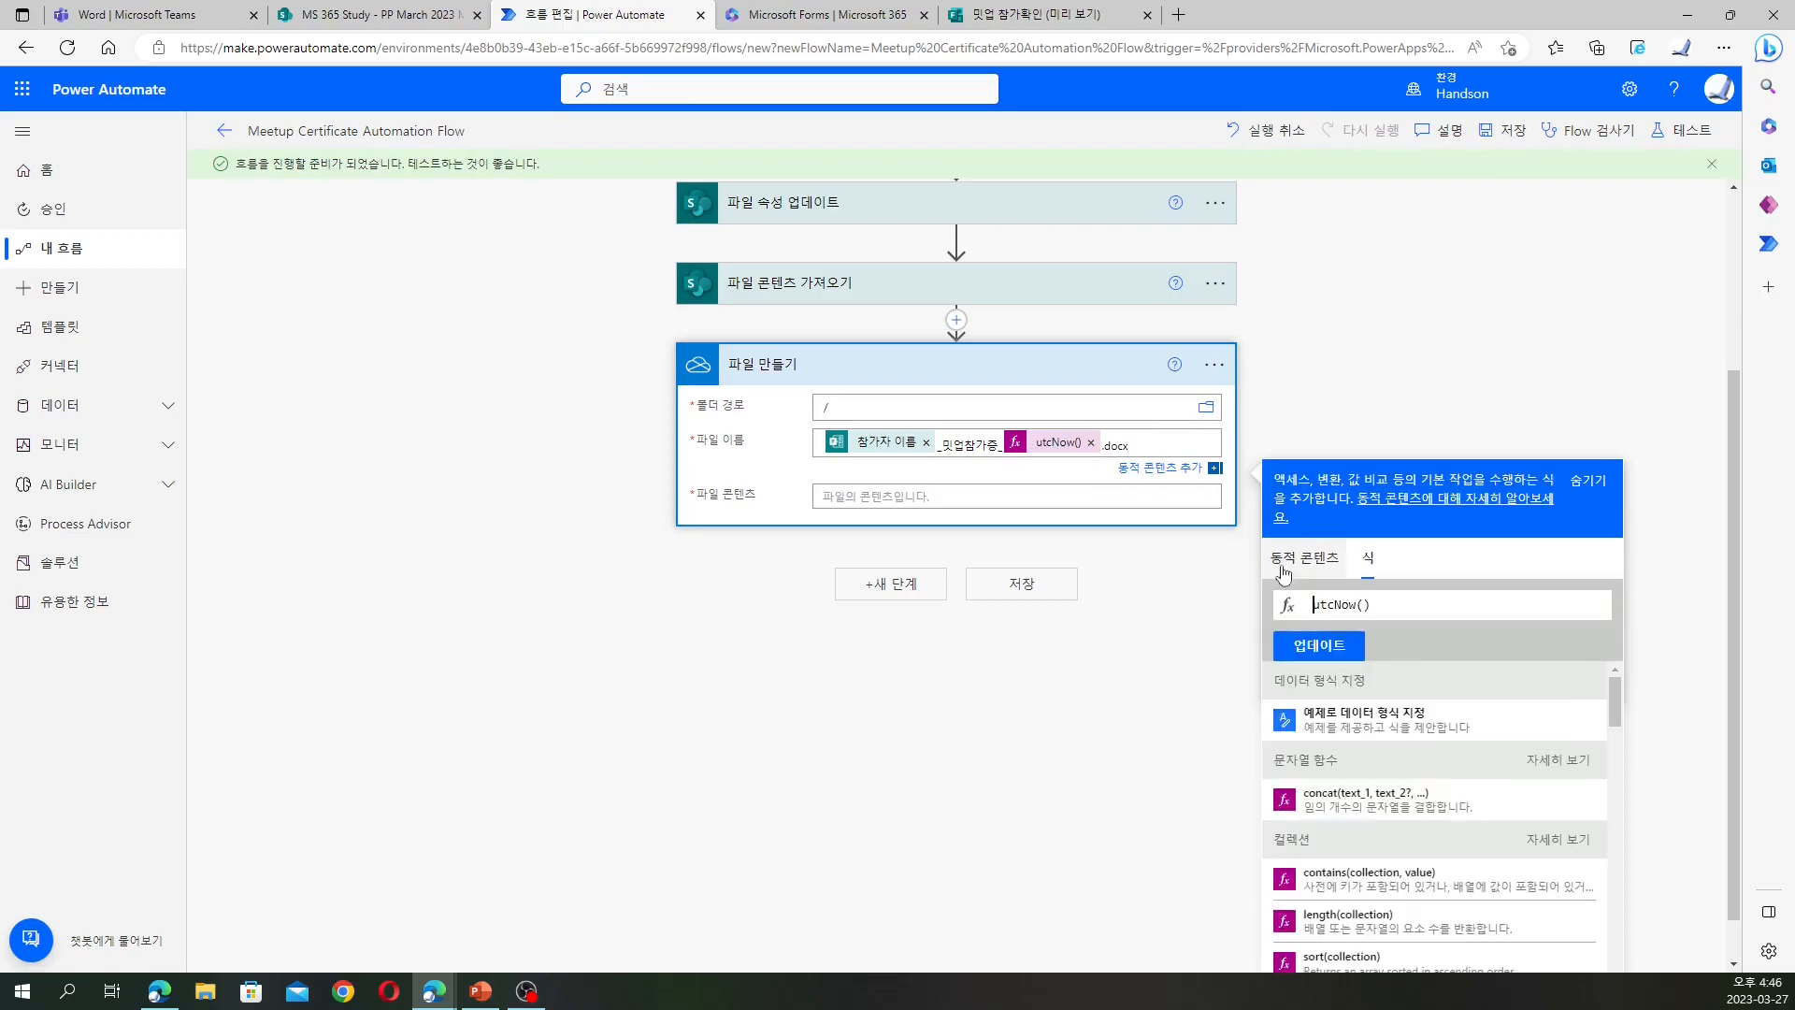
{"action": "left_click", "coordinate": [1365, 607]}
{"action": "type", "text": "d"}
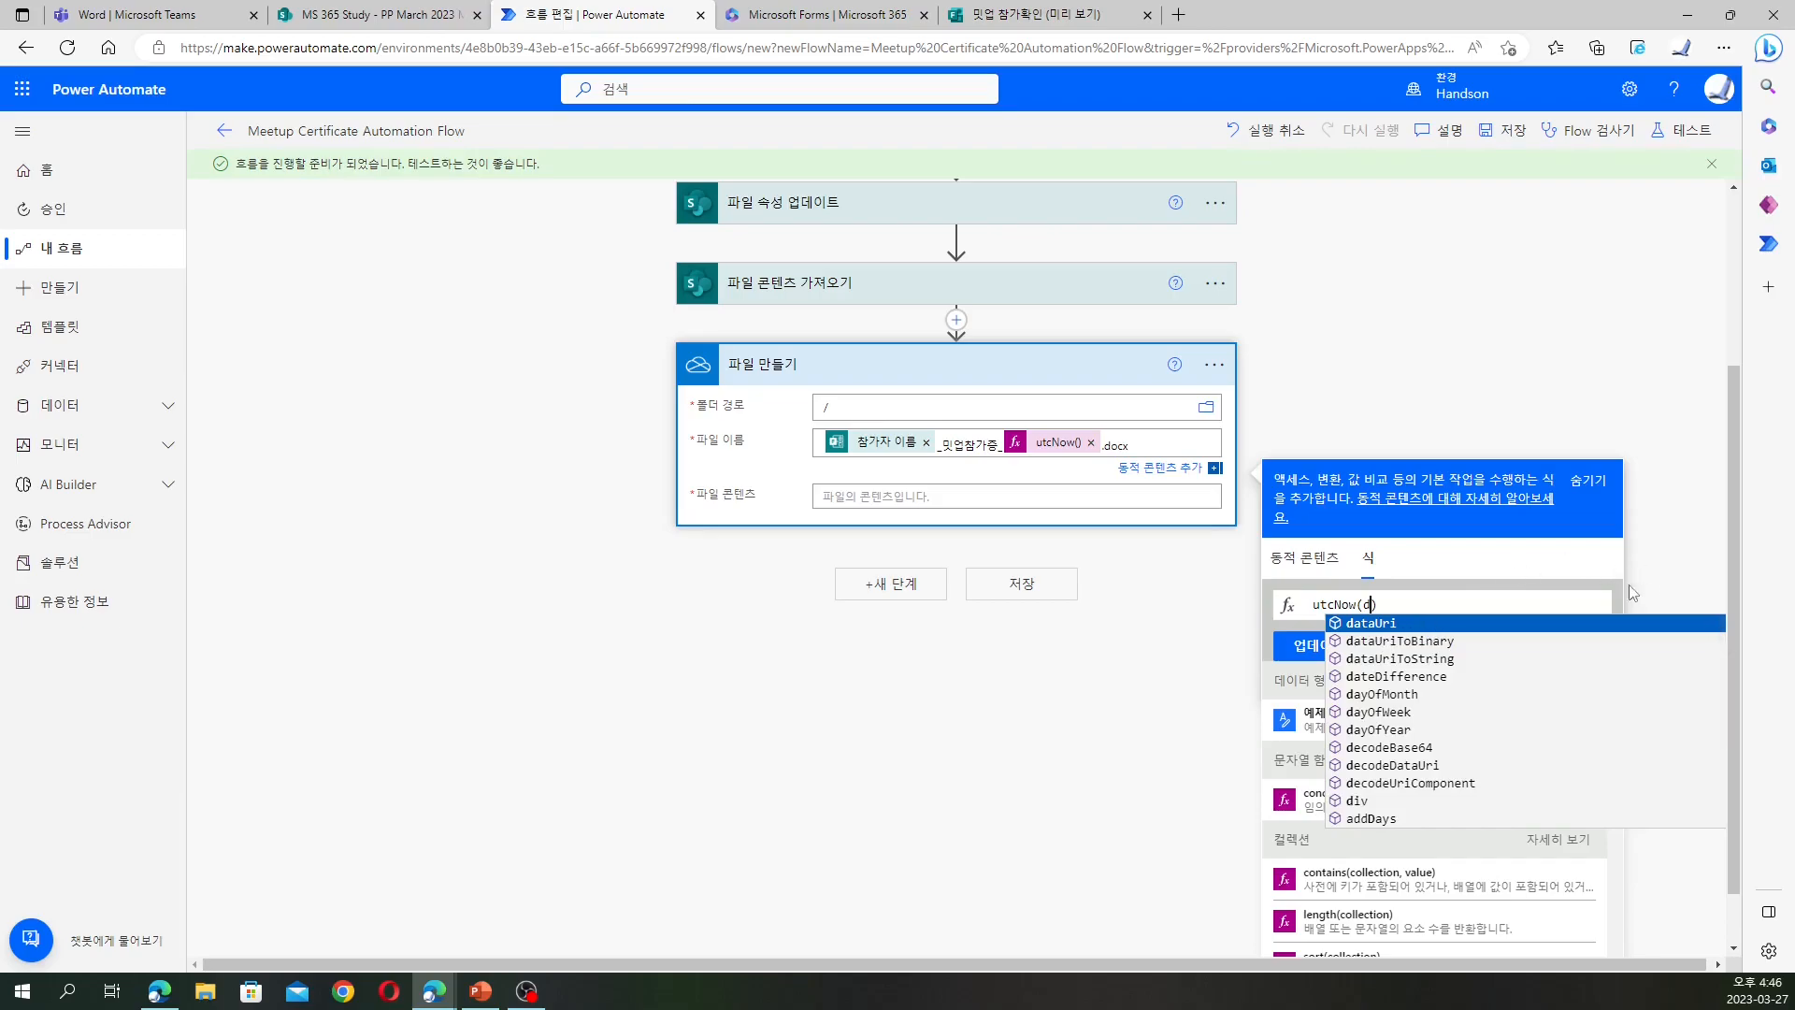
{"action": "key", "text": "Left"}
{"action": "type", "text": "'"}
{"action": "key", "text": "BackSpace"}
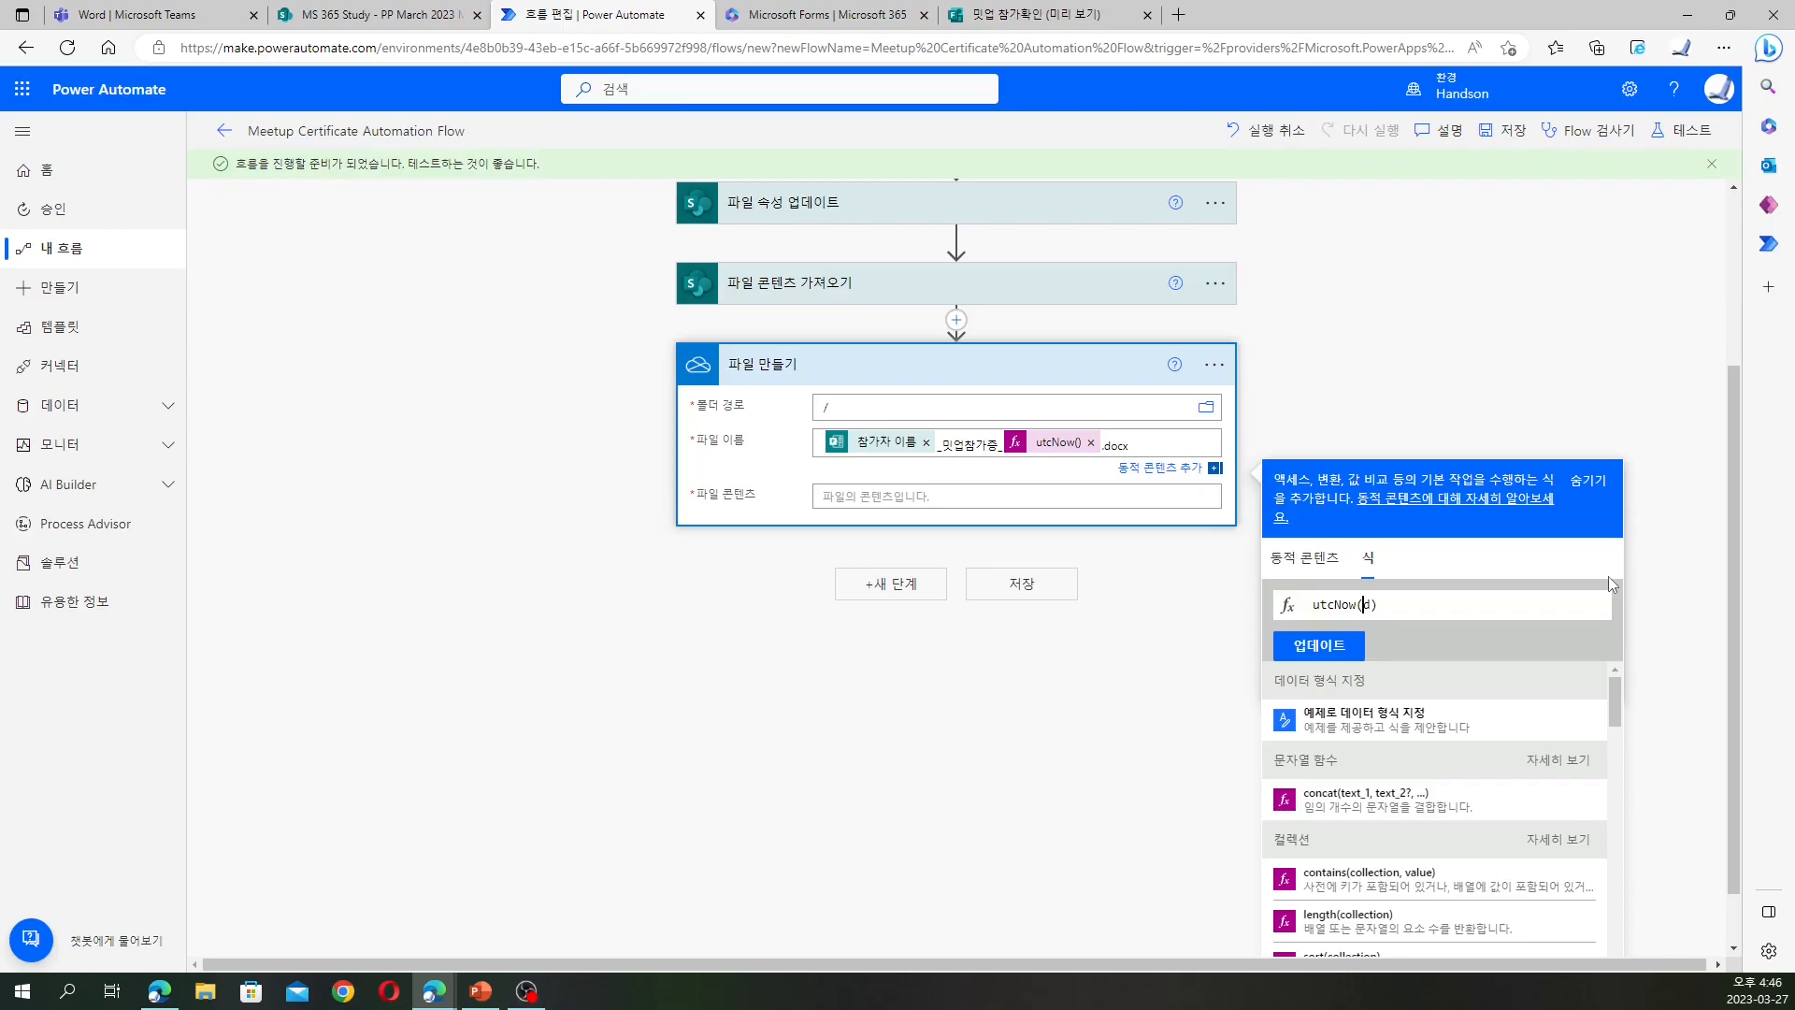
{"action": "type", "text": "'"}
{"action": "key", "text": "Right"}
{"action": "type", "text": "'"}
{"action": "left_click", "coordinate": [1315, 645]}
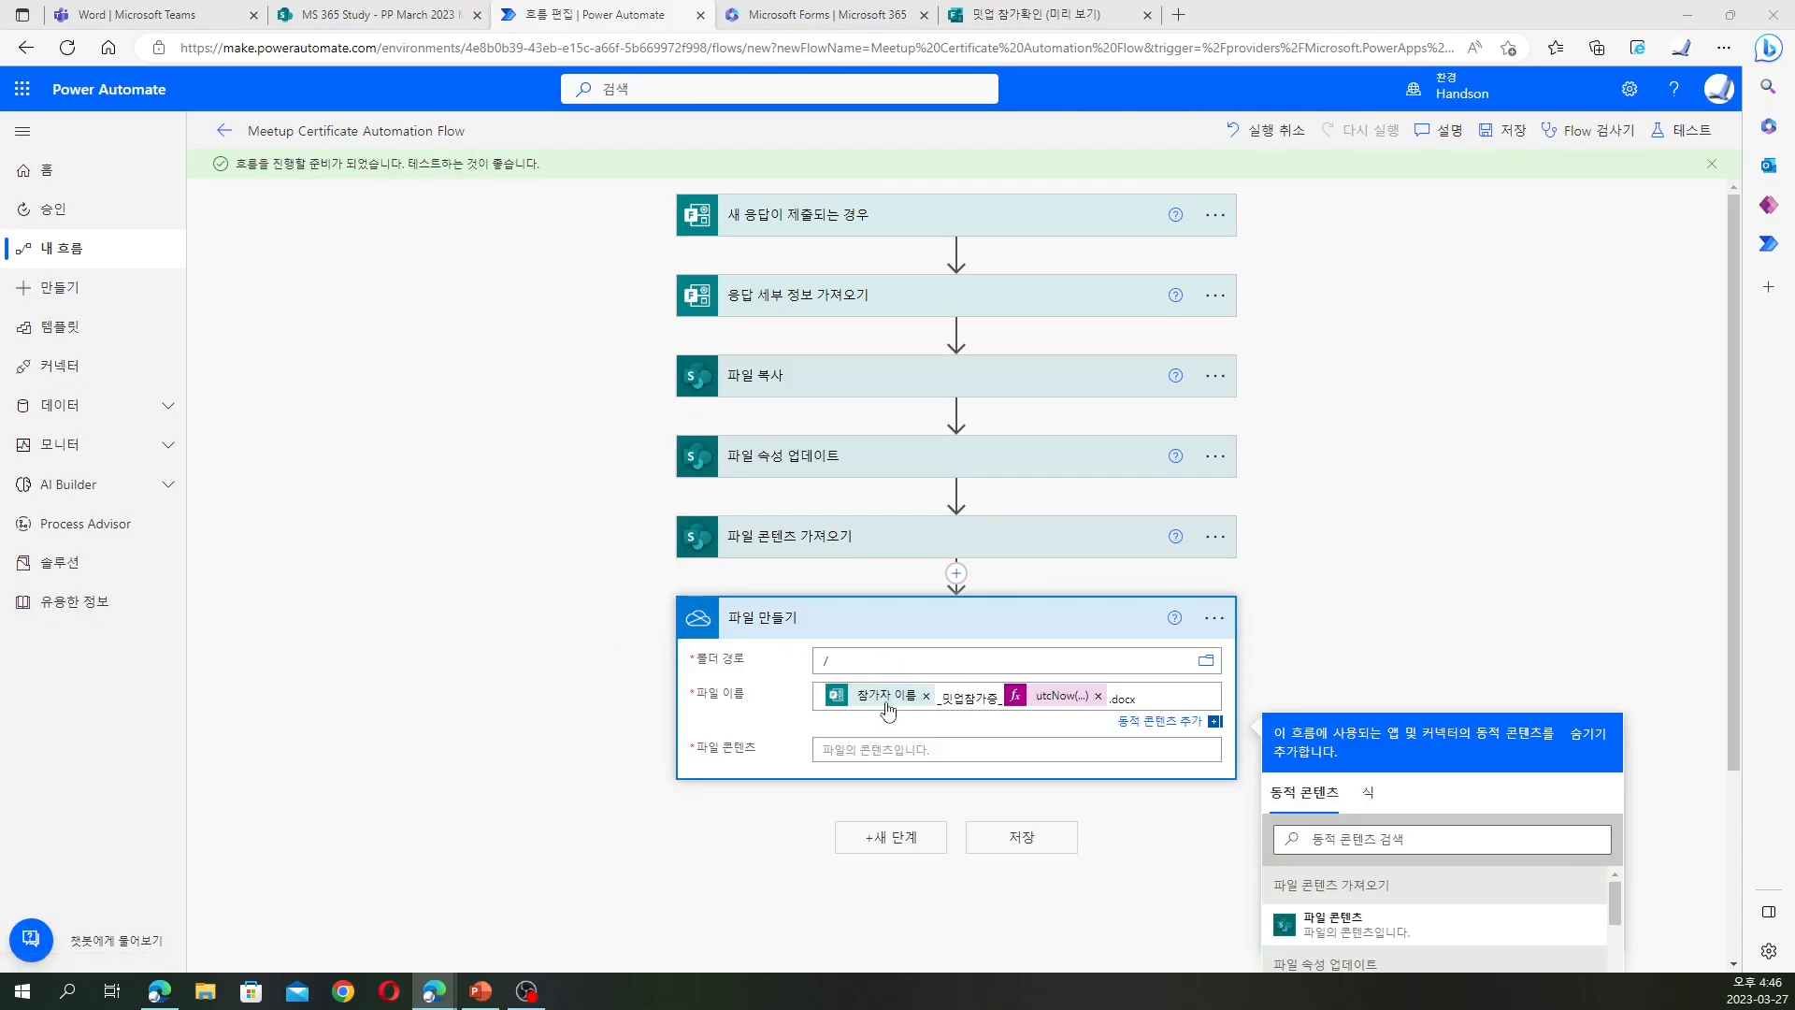
Set 파일 만들기's file content to the 파일 콘텐츠 output of 파일 콘텐츠 가져오기
{"action": "left_click", "coordinate": [940, 749]}
{"action": "scroll", "coordinate": [1426, 559], "scroll_direction": "down", "scroll_amount": 4}
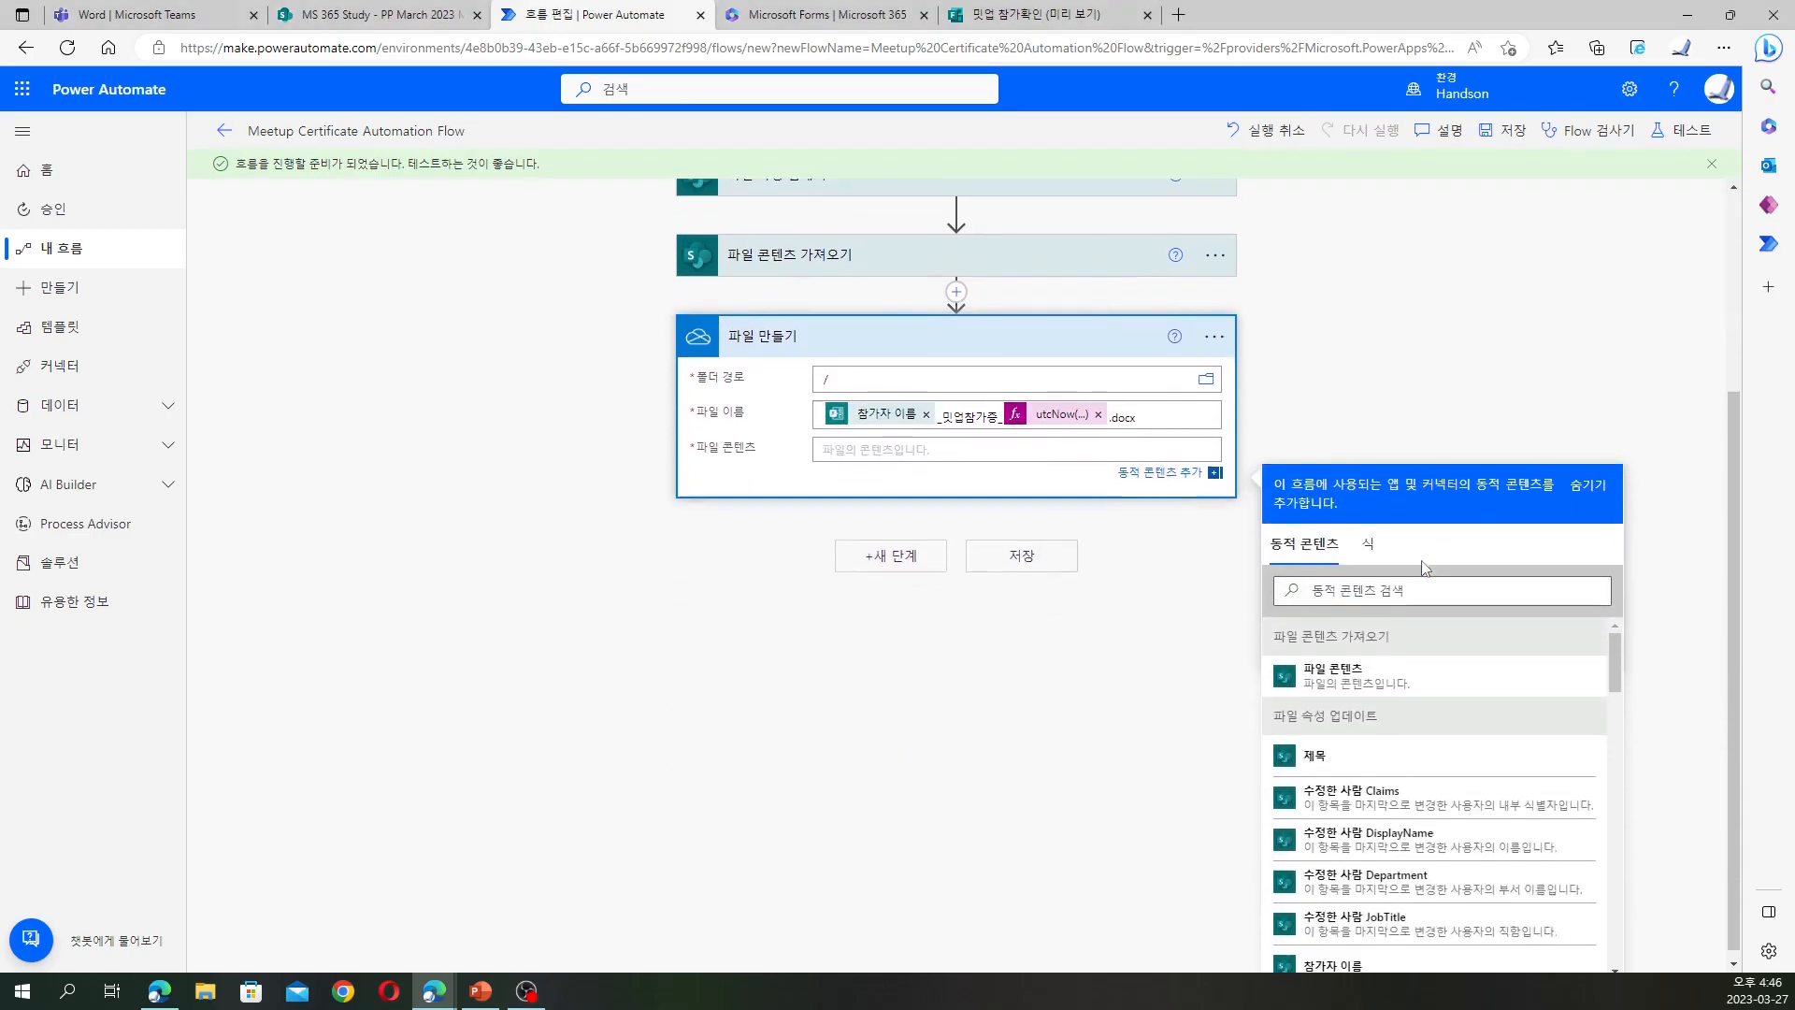
{"action": "left_click", "coordinate": [1358, 683]}
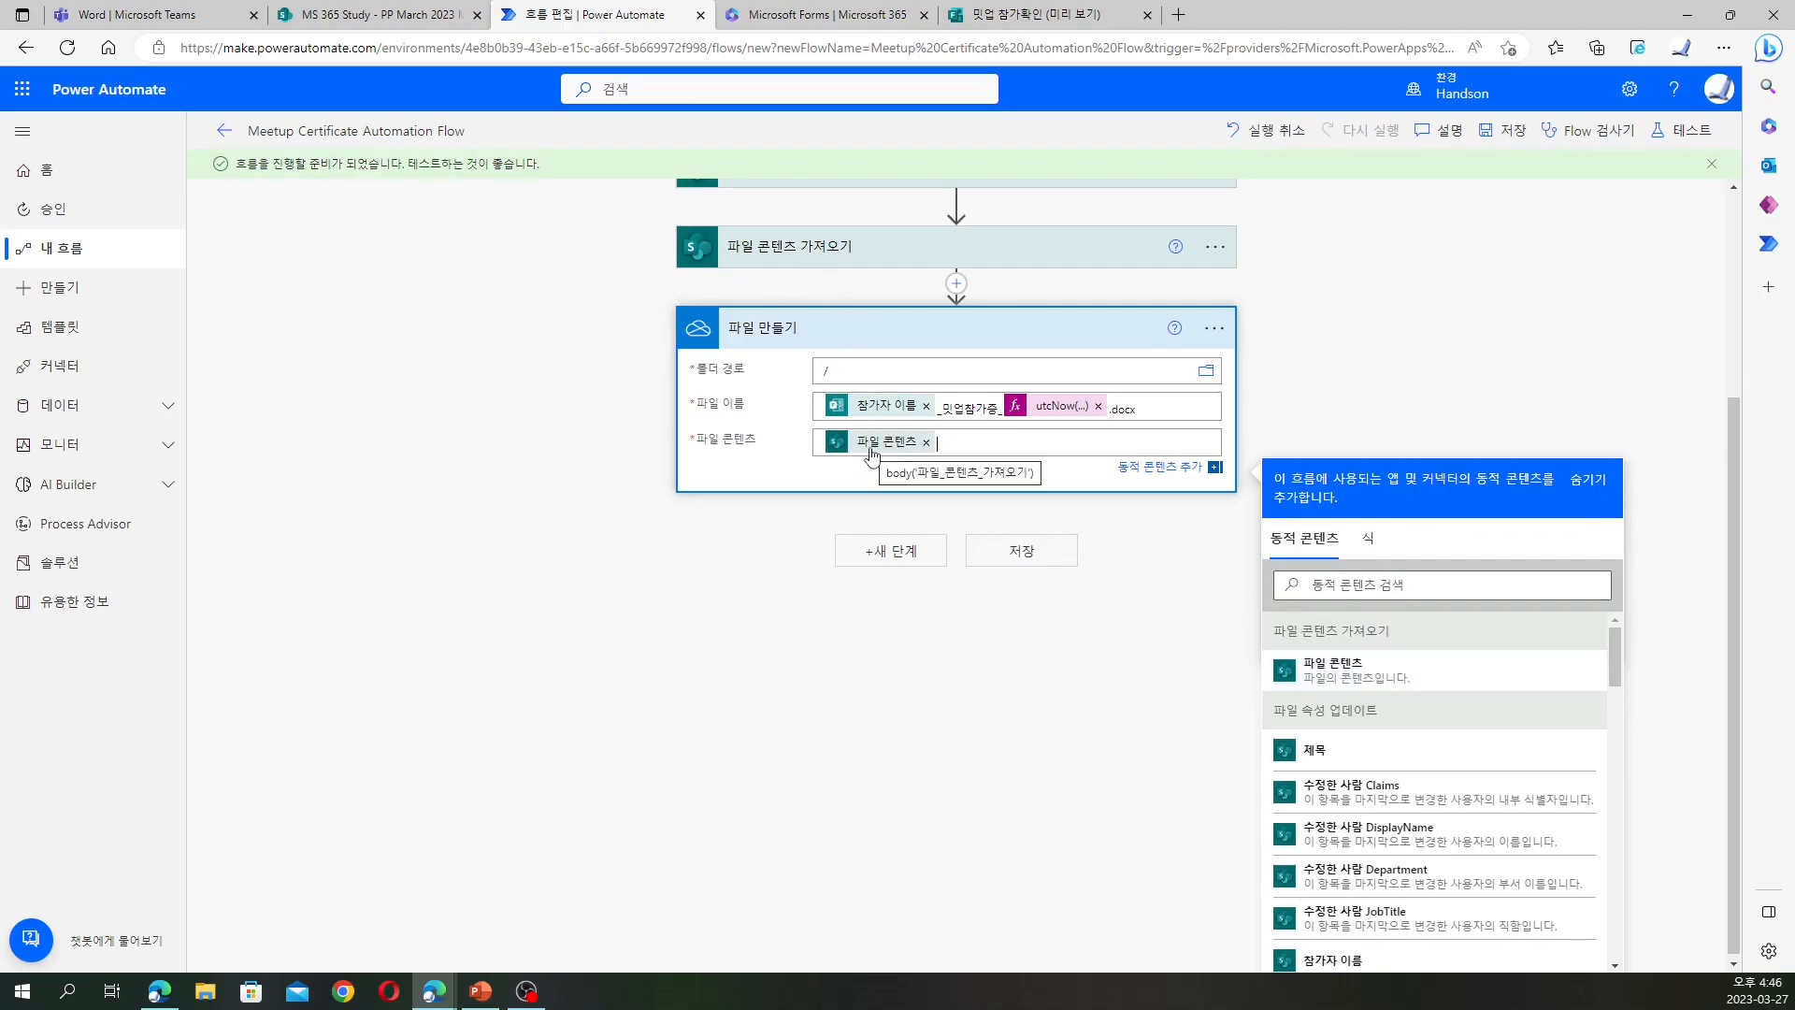
{"action": "left_click", "coordinate": [729, 568]}
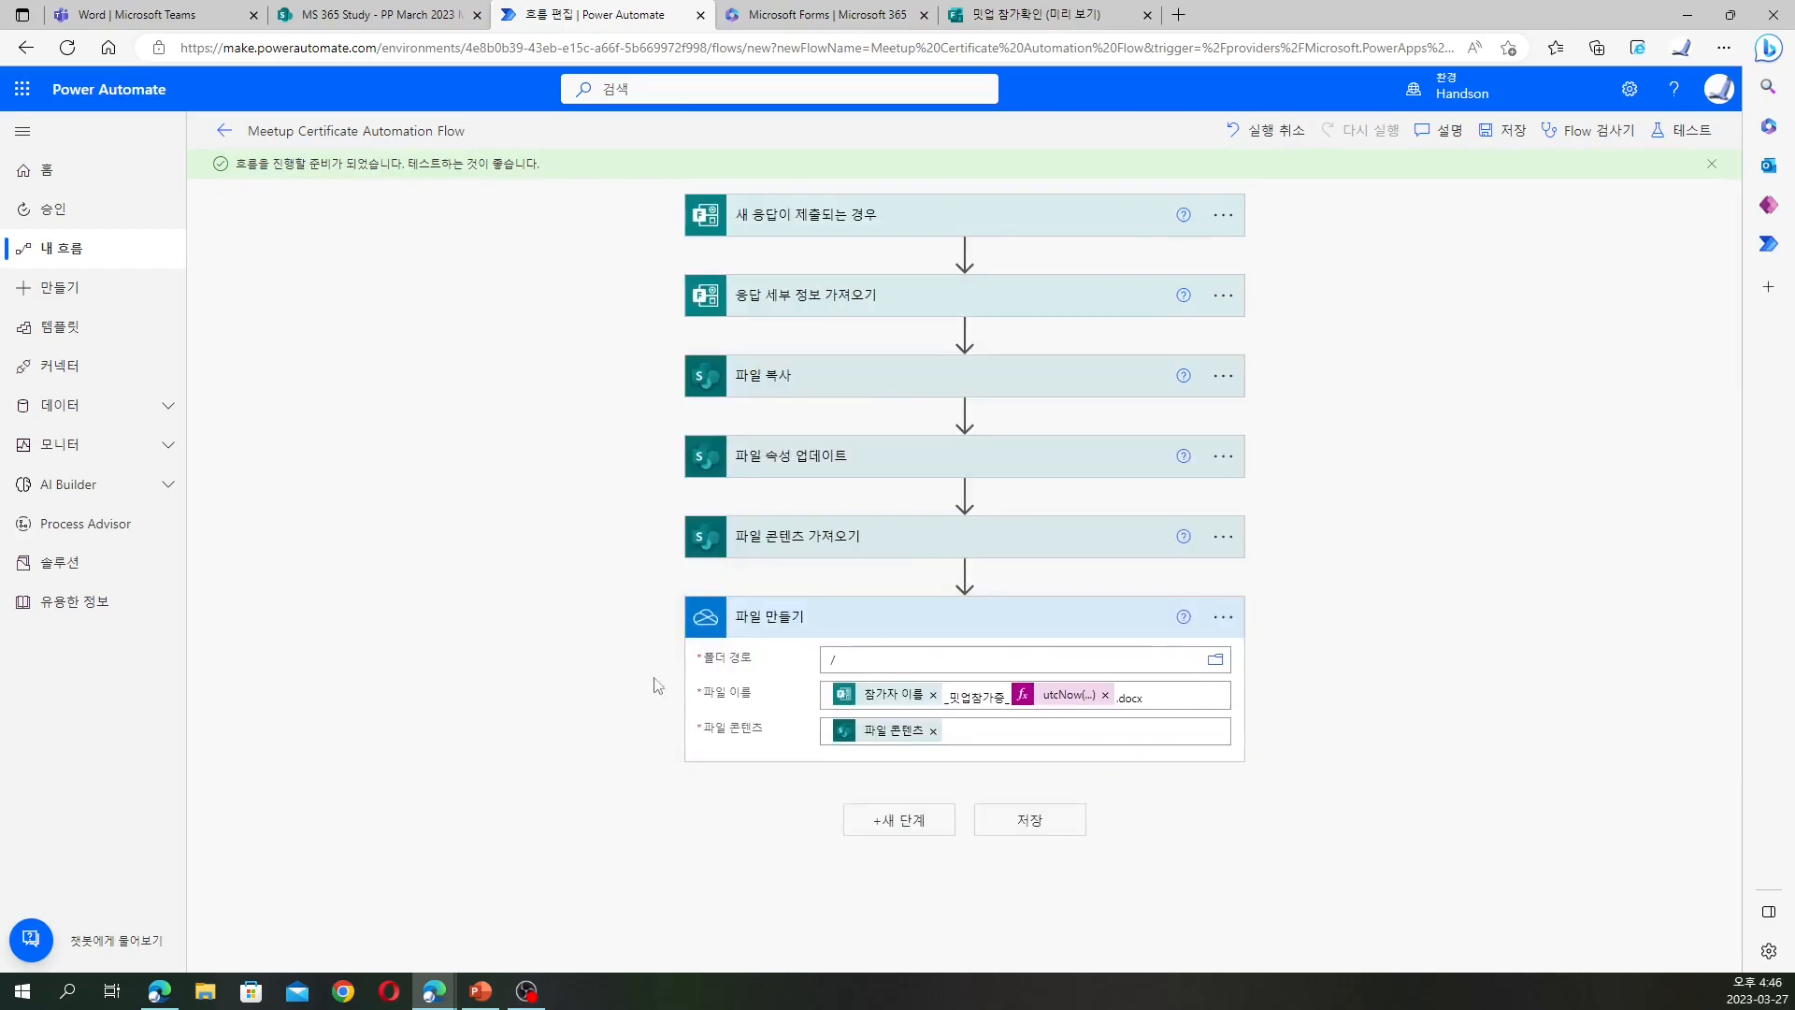
Add the OneDrive for Business 파일 변환 action found by searching 변환
{"action": "left_click", "coordinate": [912, 822]}
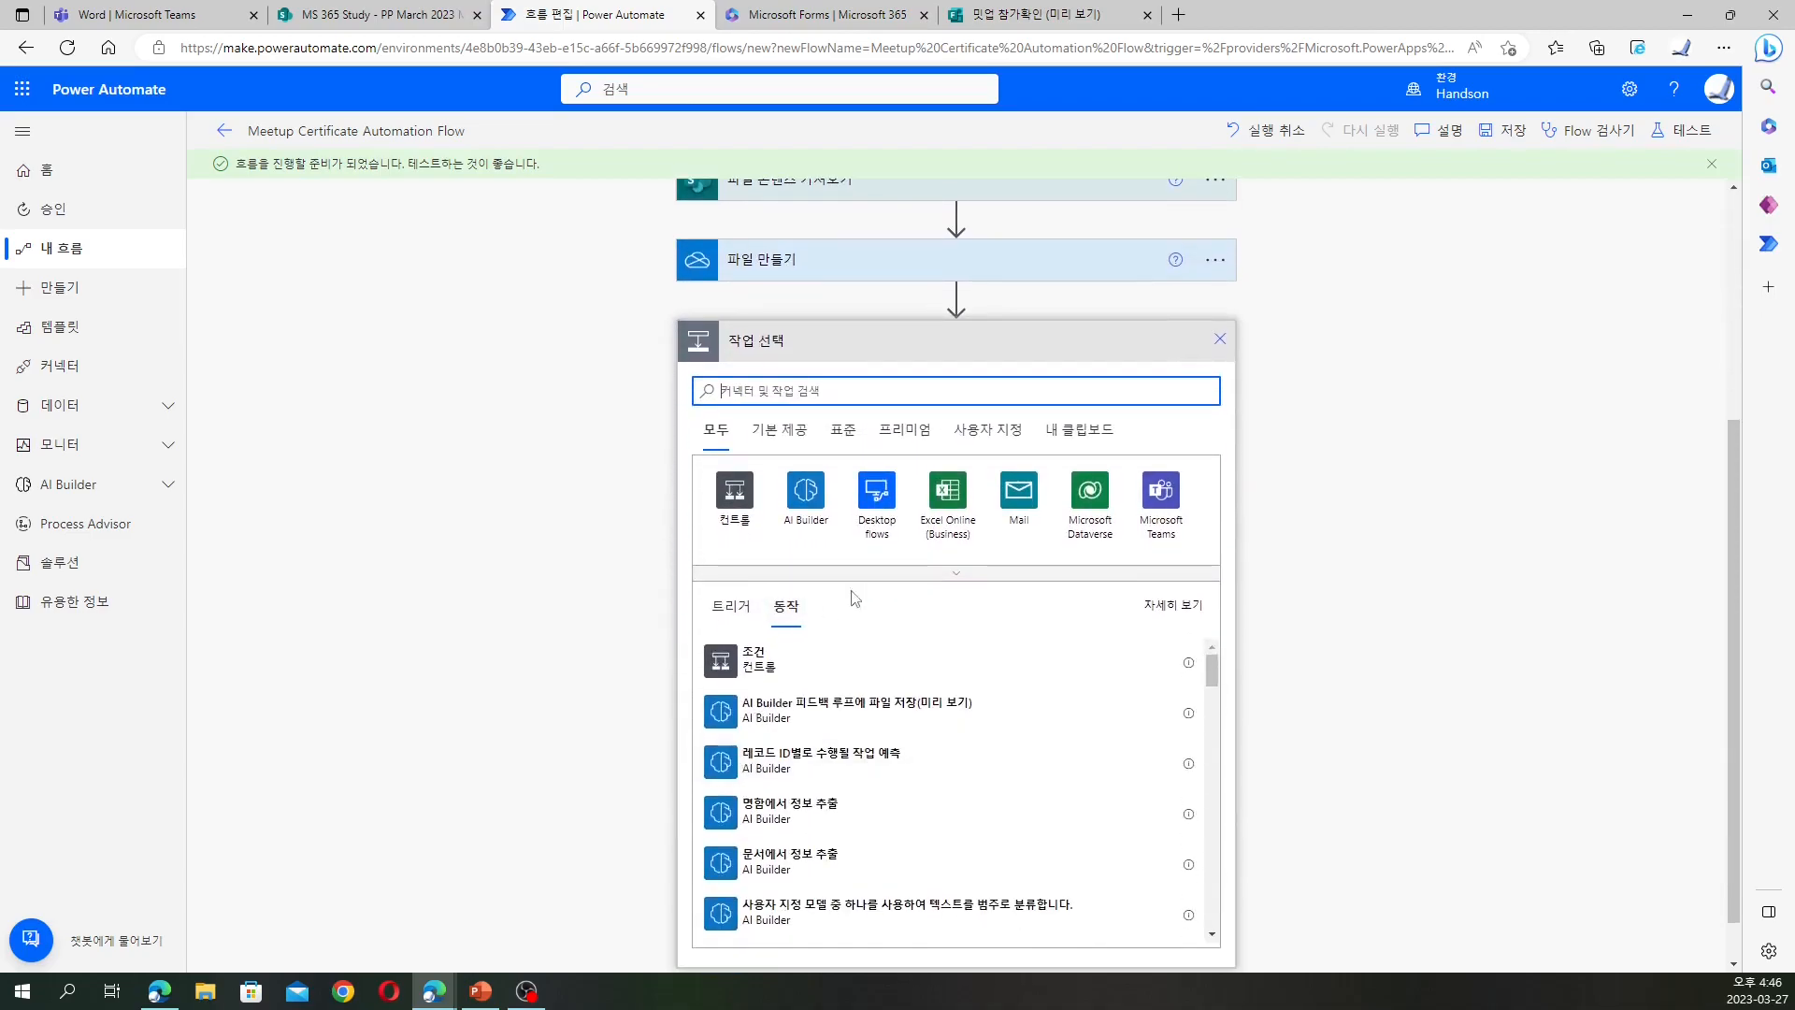
{"action": "left_click", "coordinate": [955, 572]}
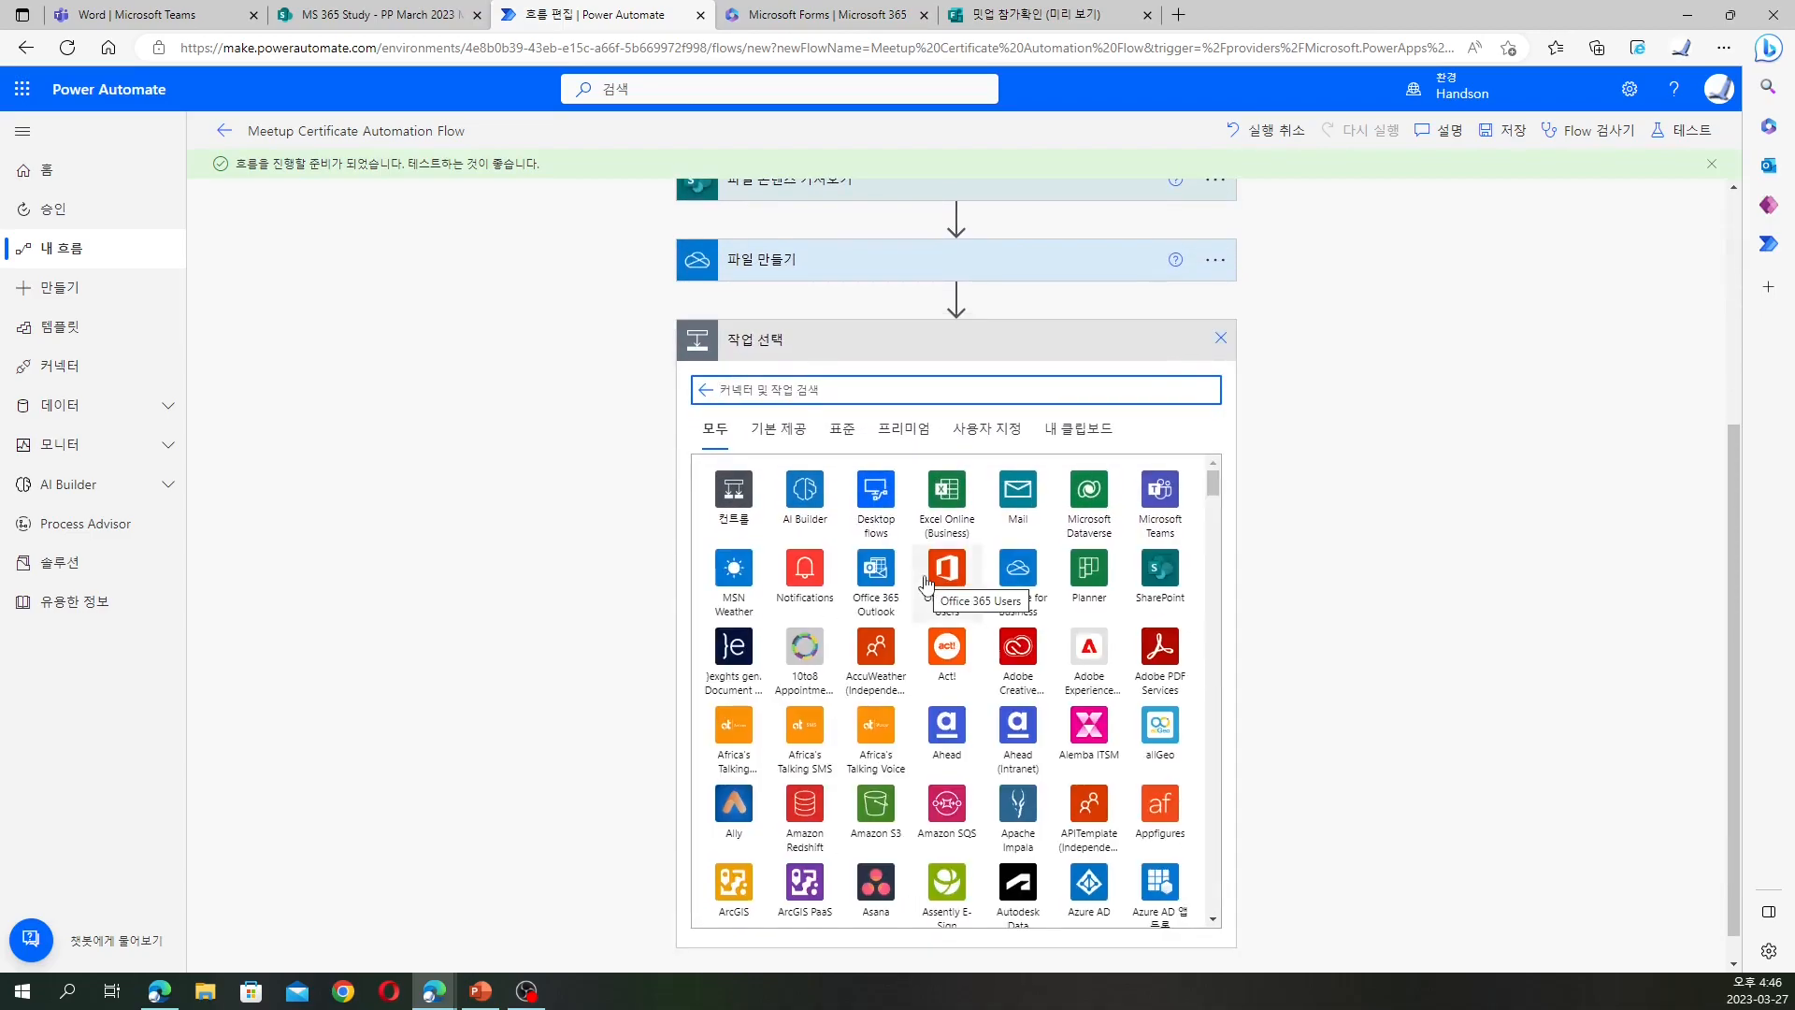
{"action": "left_click", "coordinate": [1028, 587]}
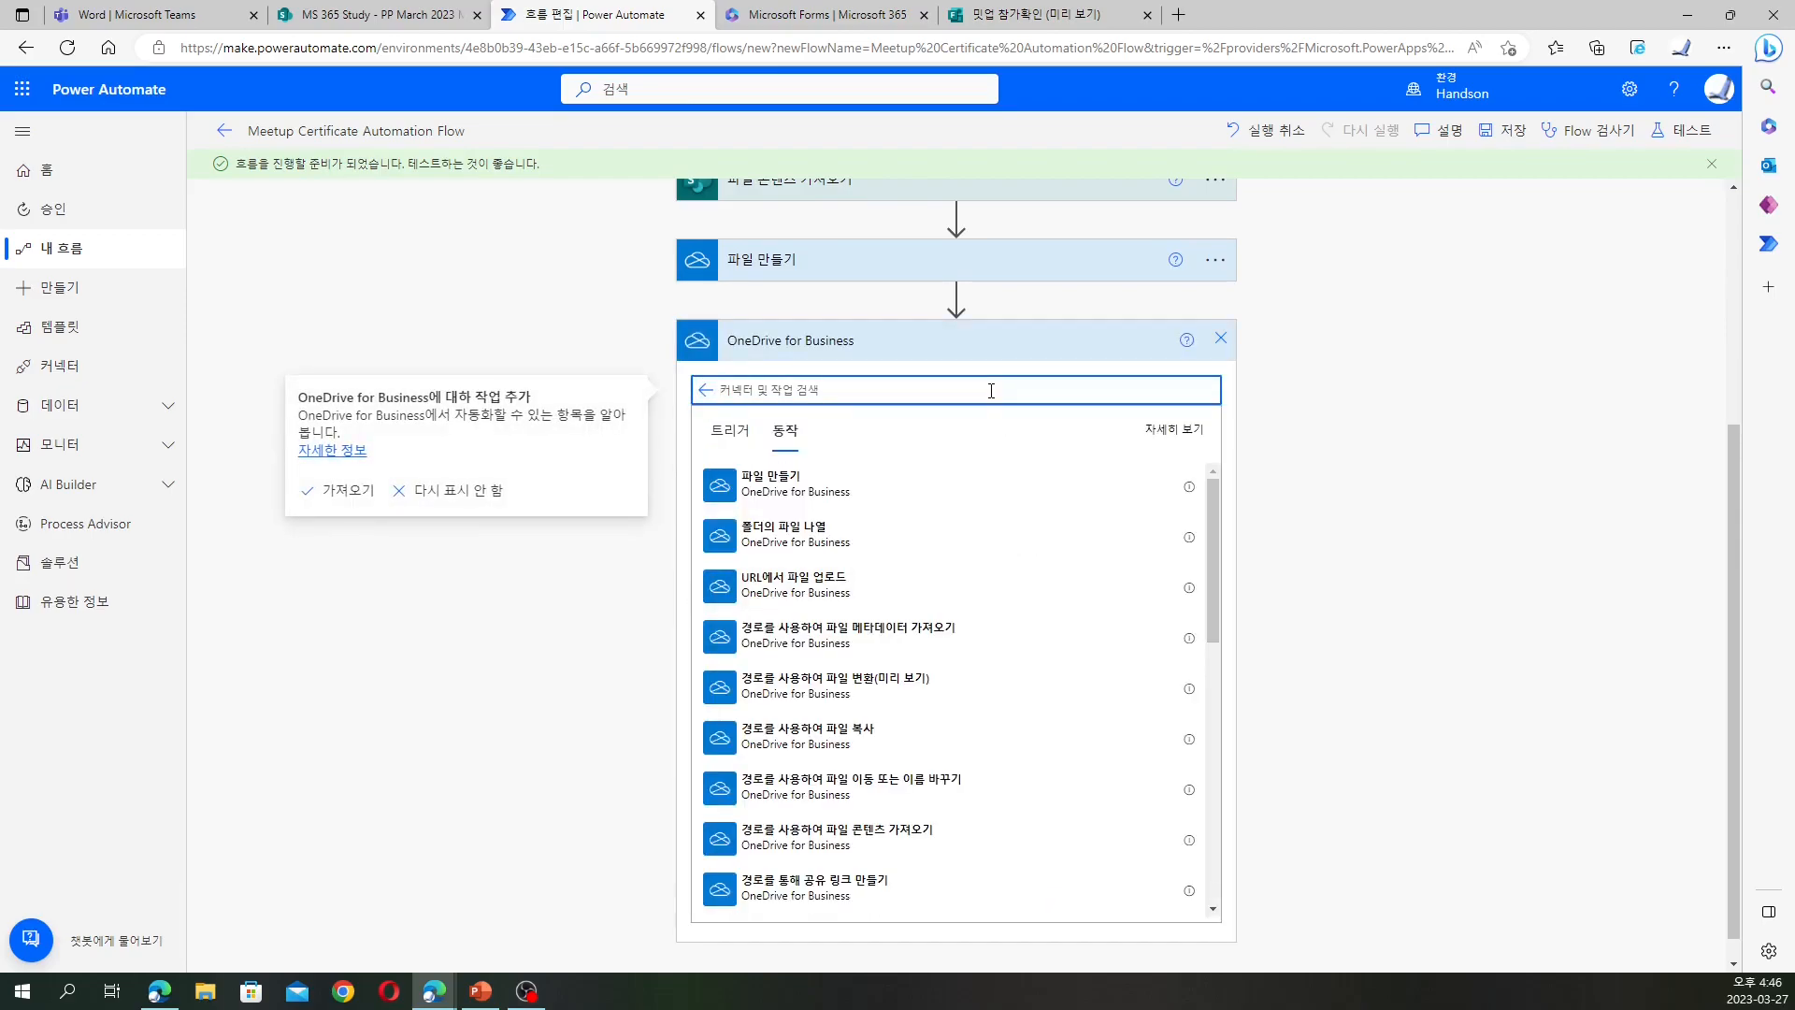
{"action": "type", "text": "전화ㄴ"}
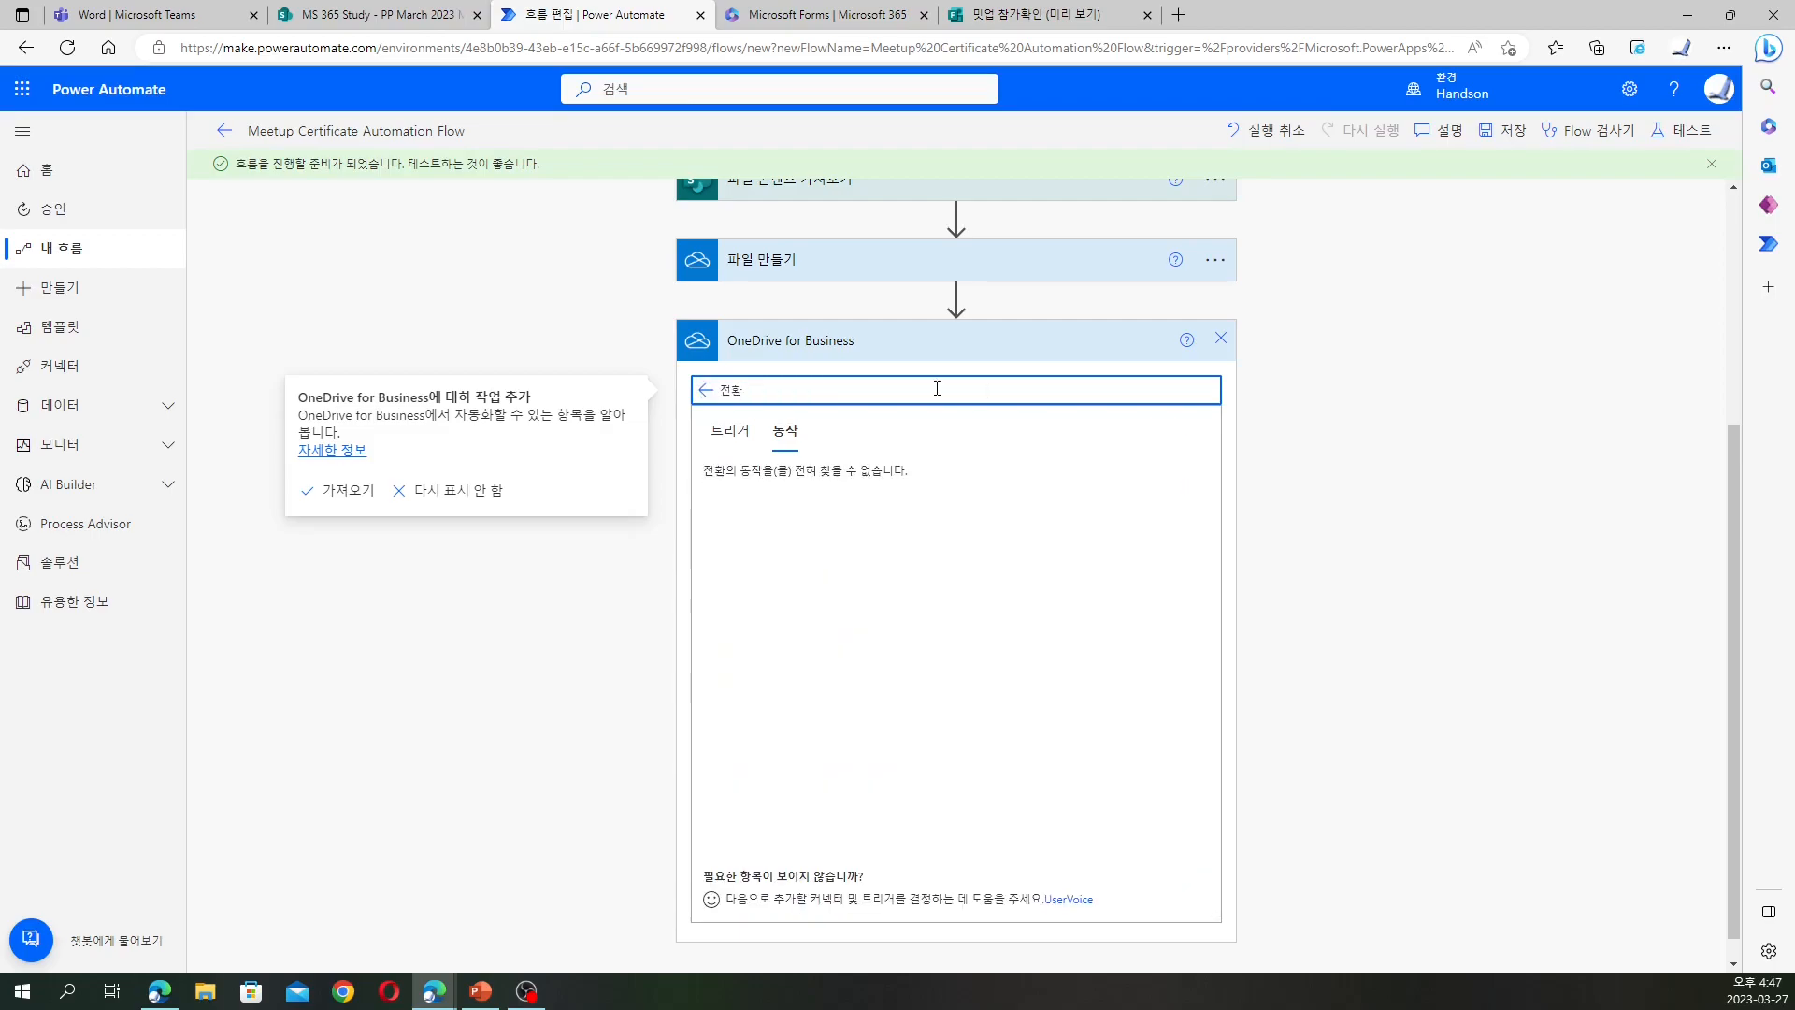
{"action": "key", "text": "ctrl+a"}
{"action": "type", "text": "변환"}
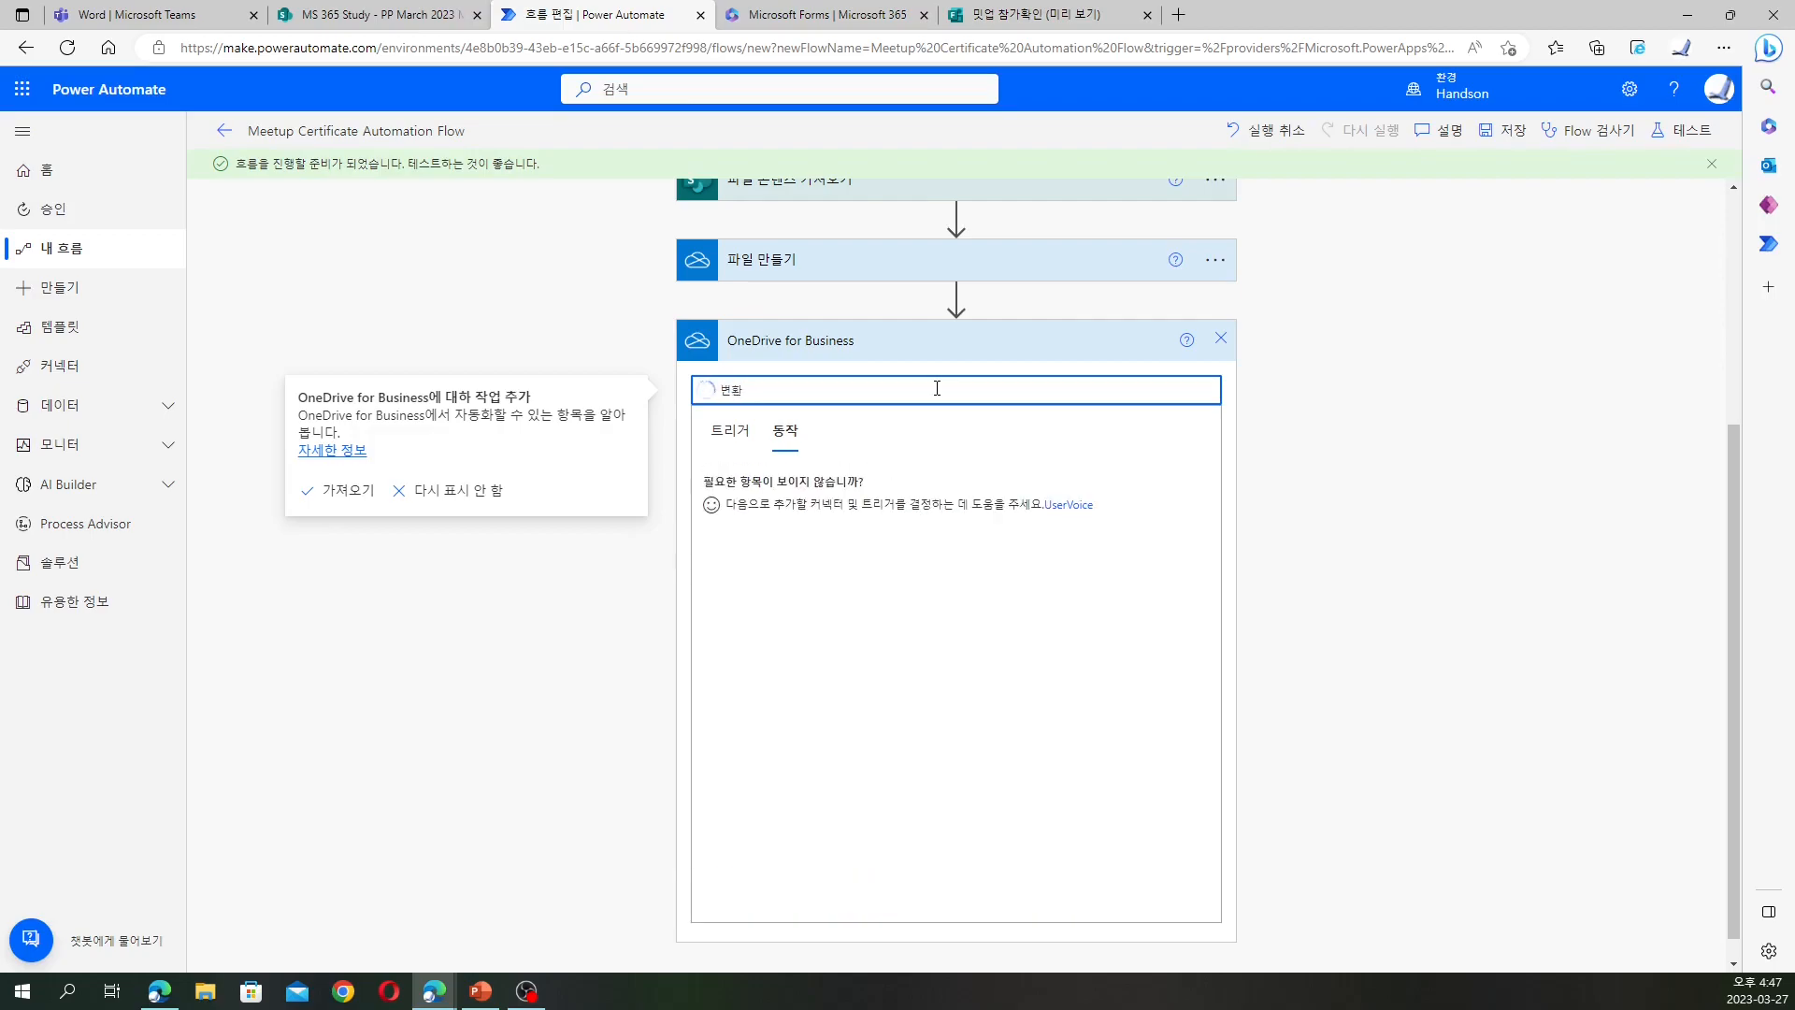
{"action": "left_click", "coordinate": [822, 535]}
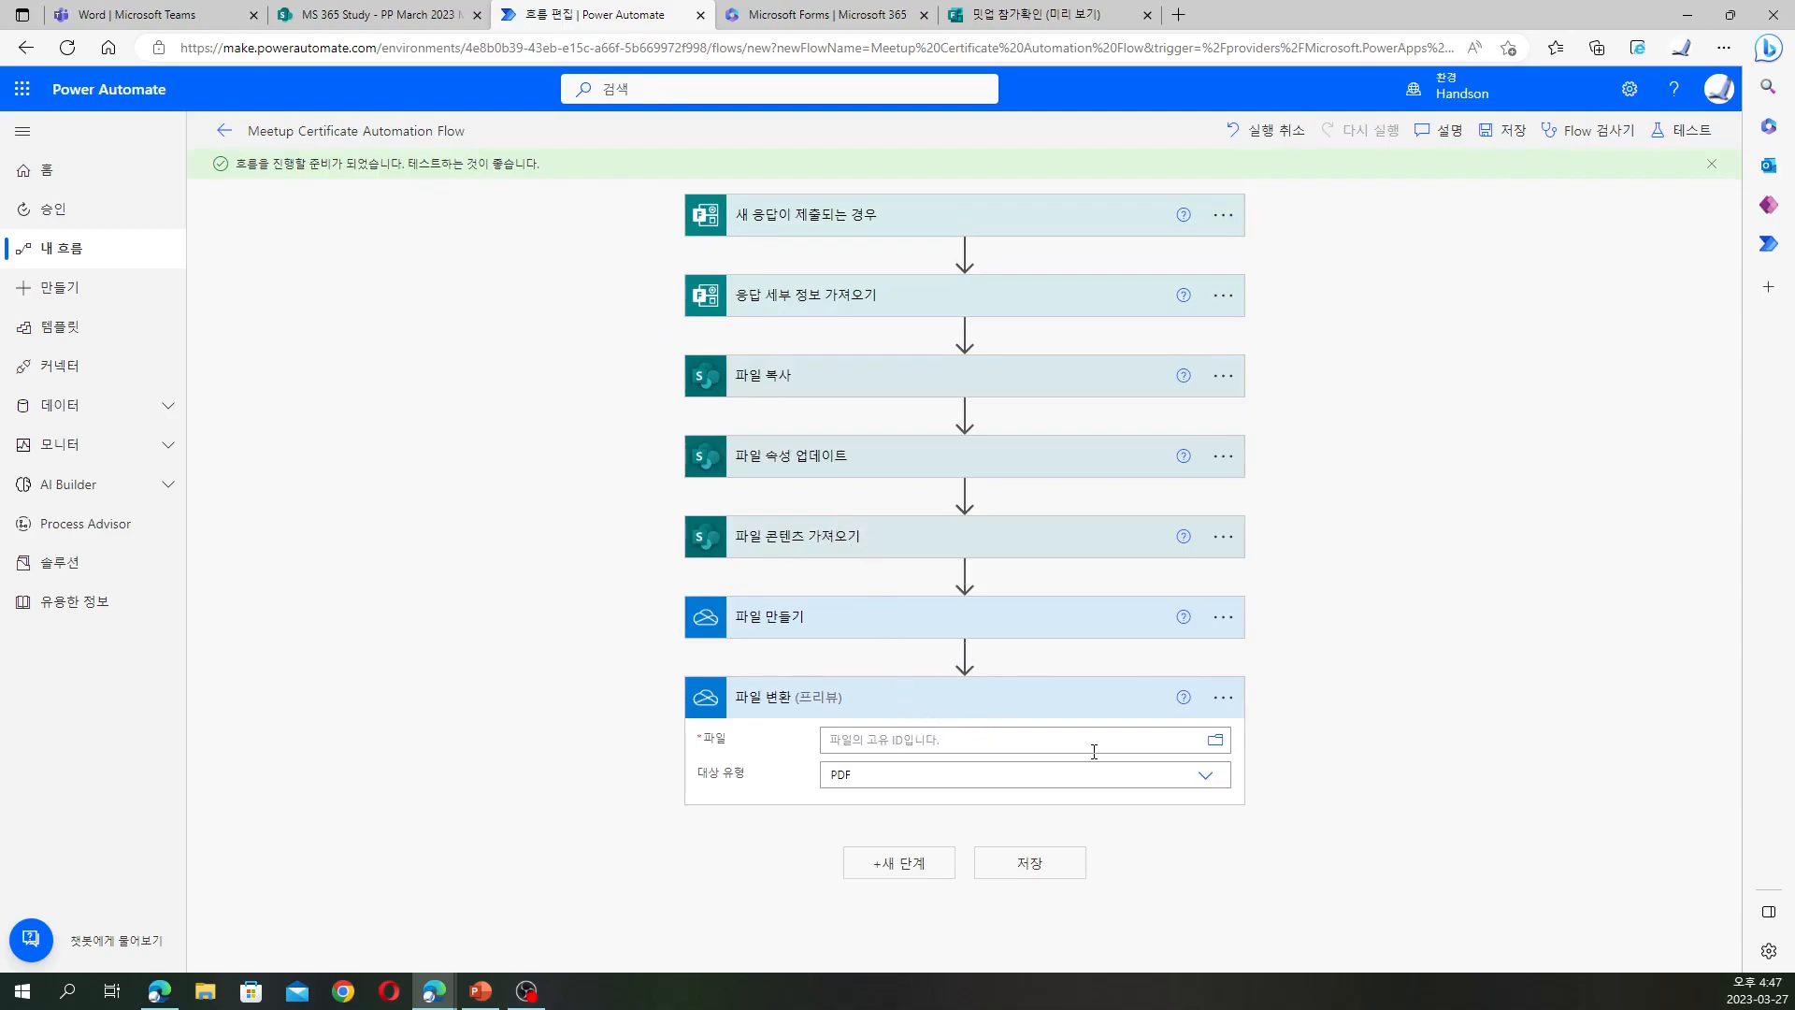
Convert the created file's ID to PDF in the 파일 변환 step
{"action": "left_click", "coordinate": [986, 743]}
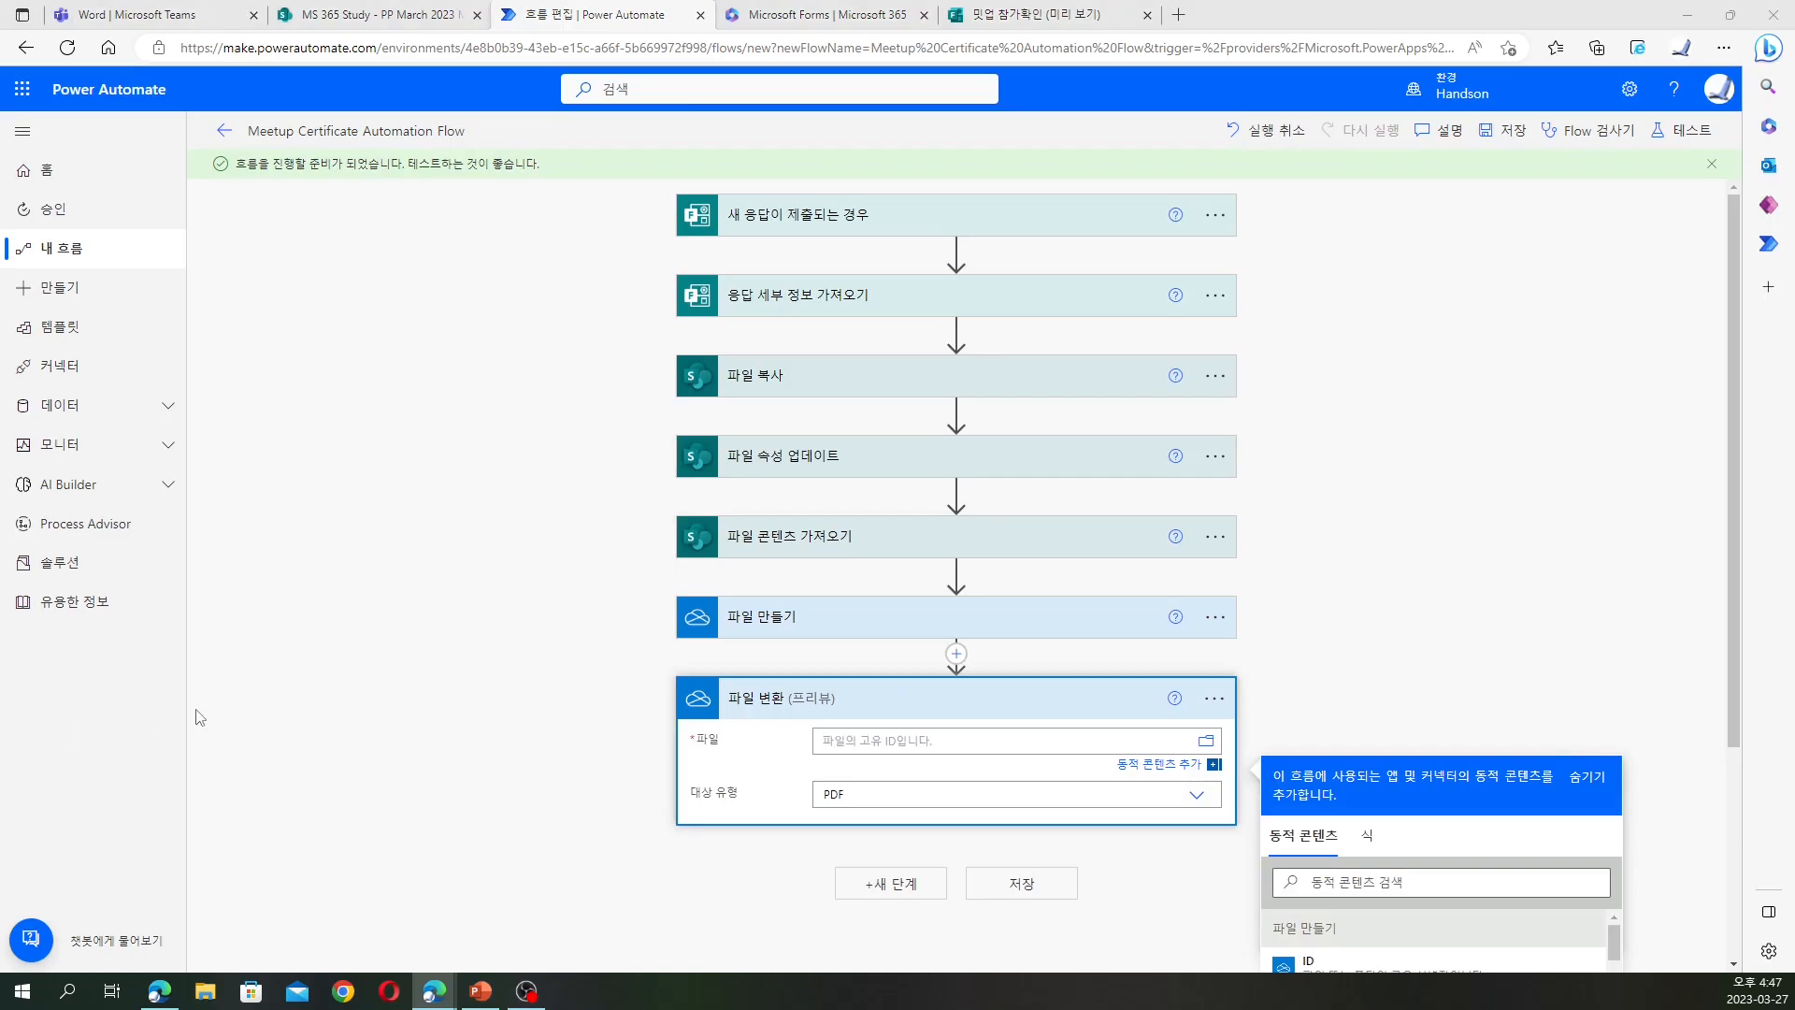
{"action": "scroll", "coordinate": [1272, 677], "scroll_direction": "down", "scroll_amount": 3}
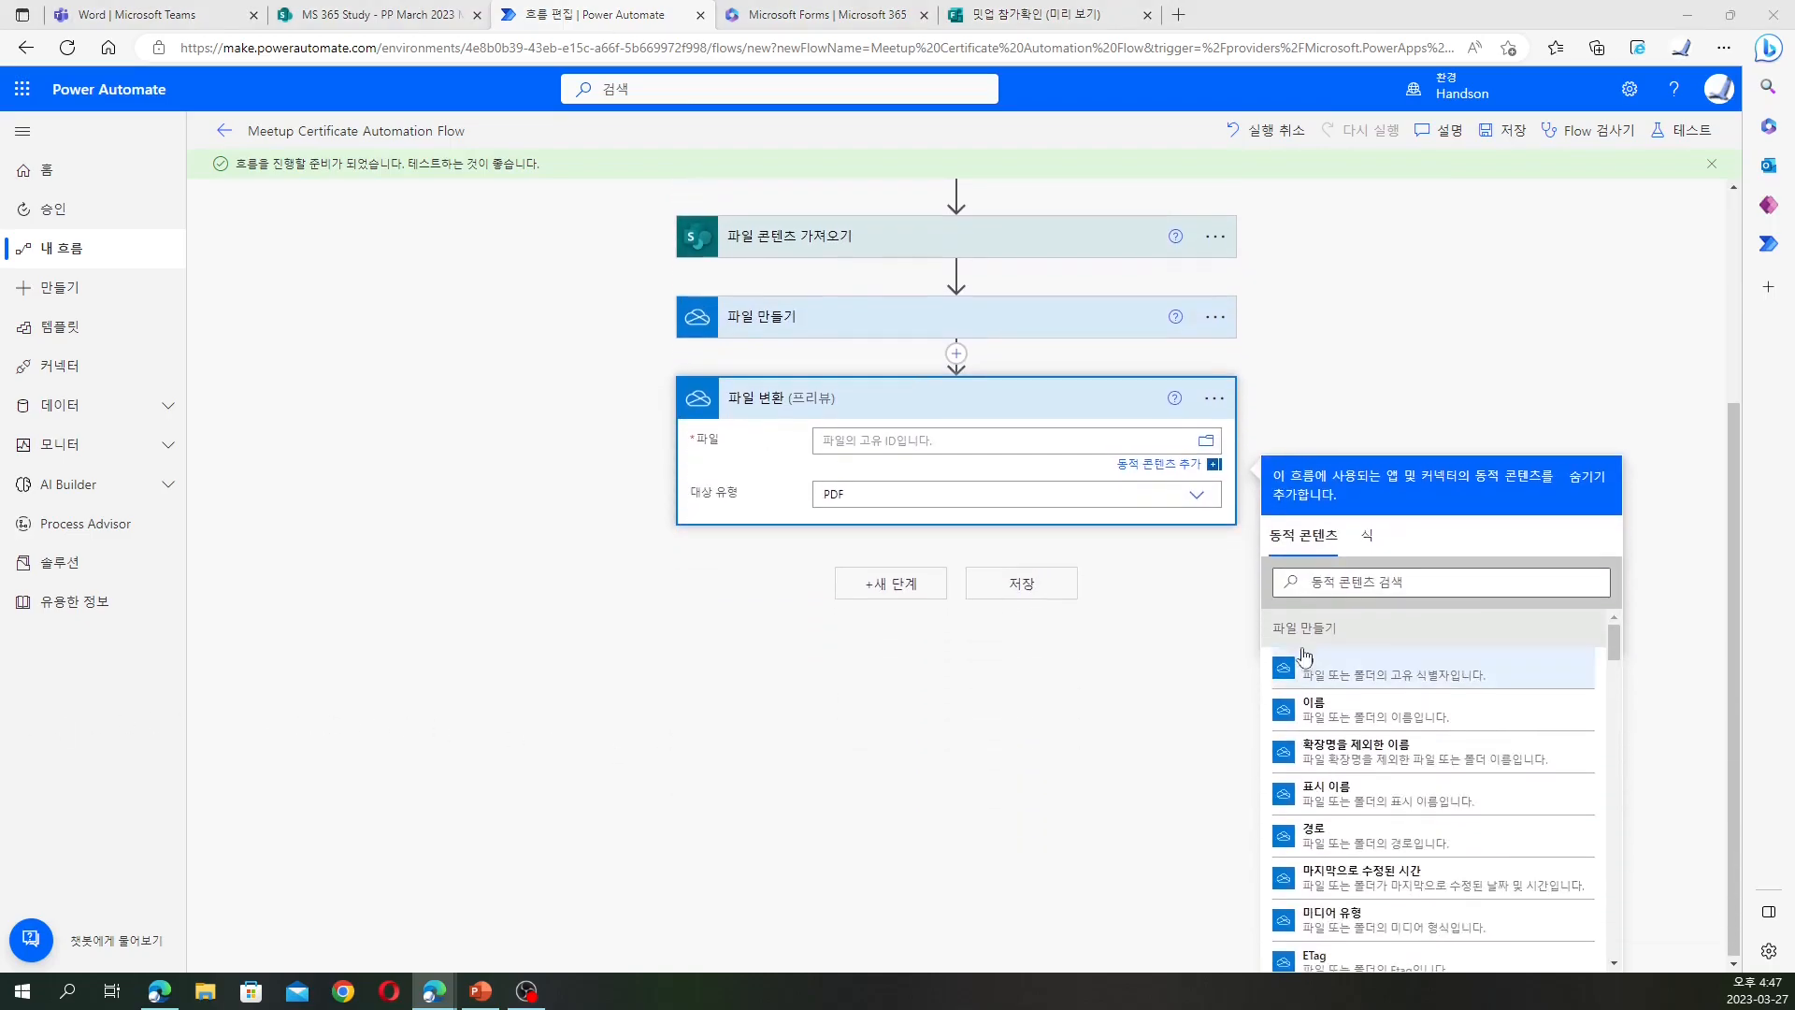
{"action": "left_click", "coordinate": [937, 478]}
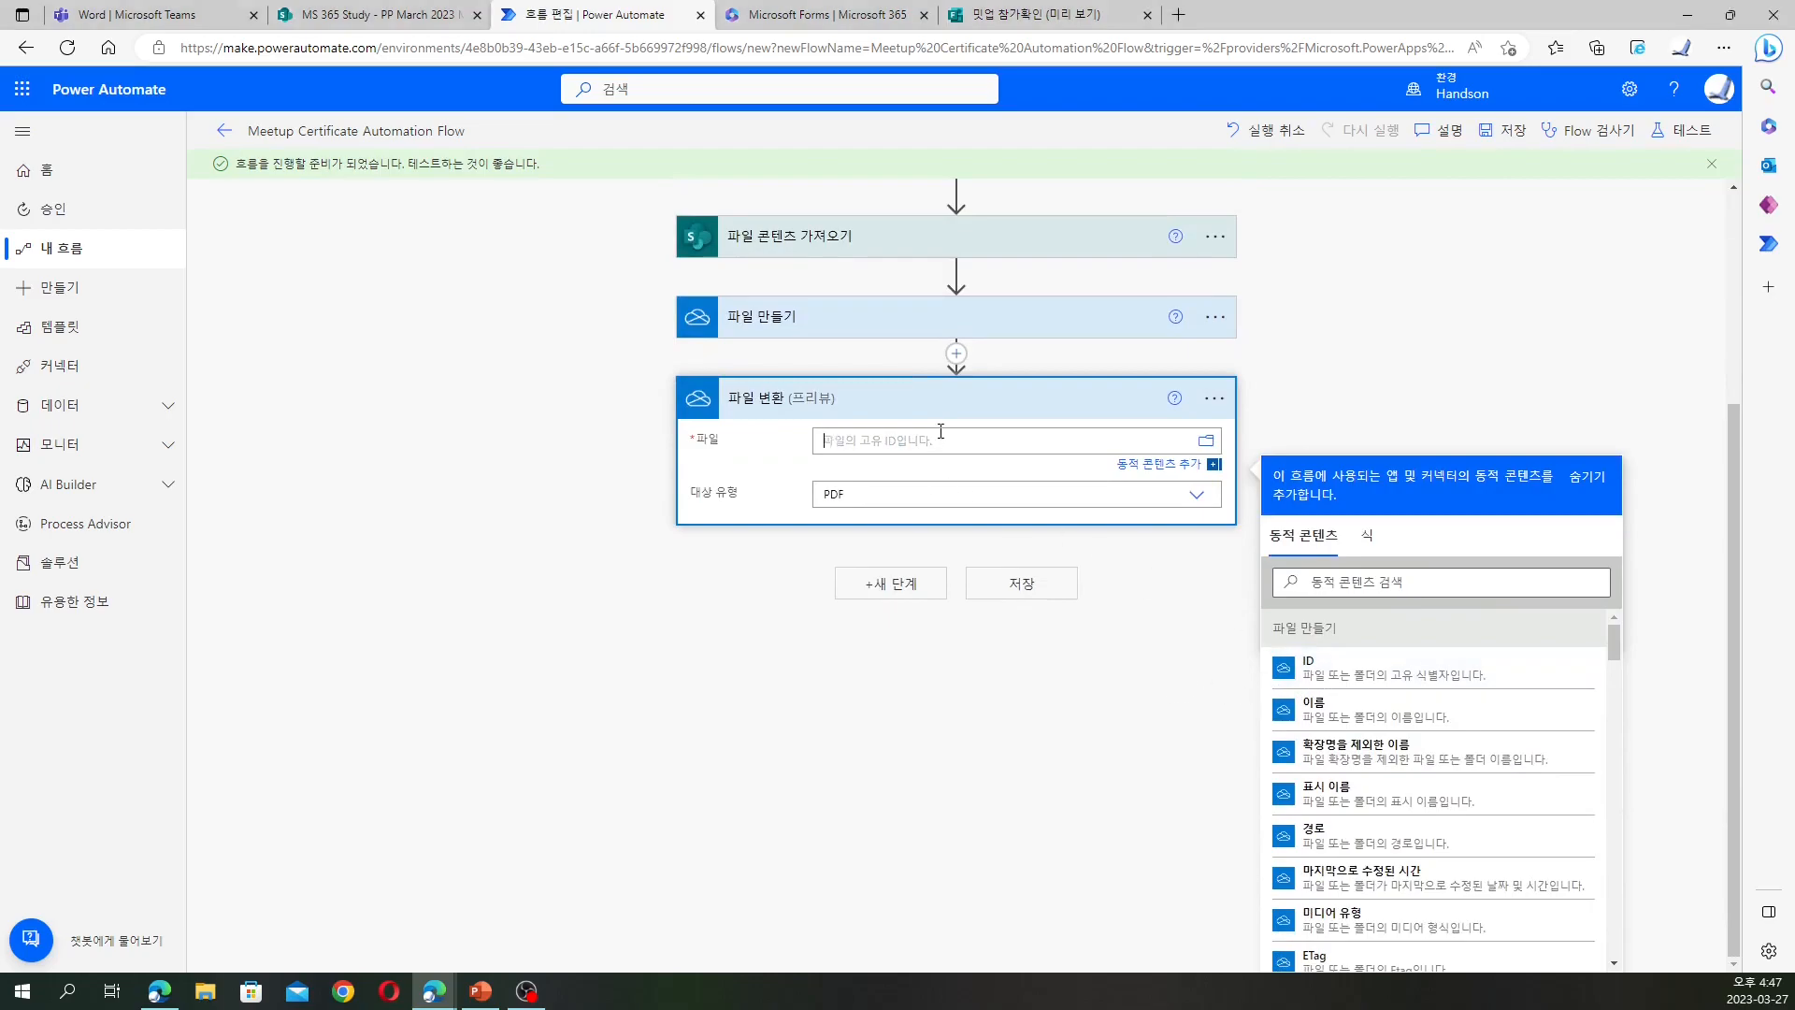
{"action": "left_click", "coordinate": [1397, 671]}
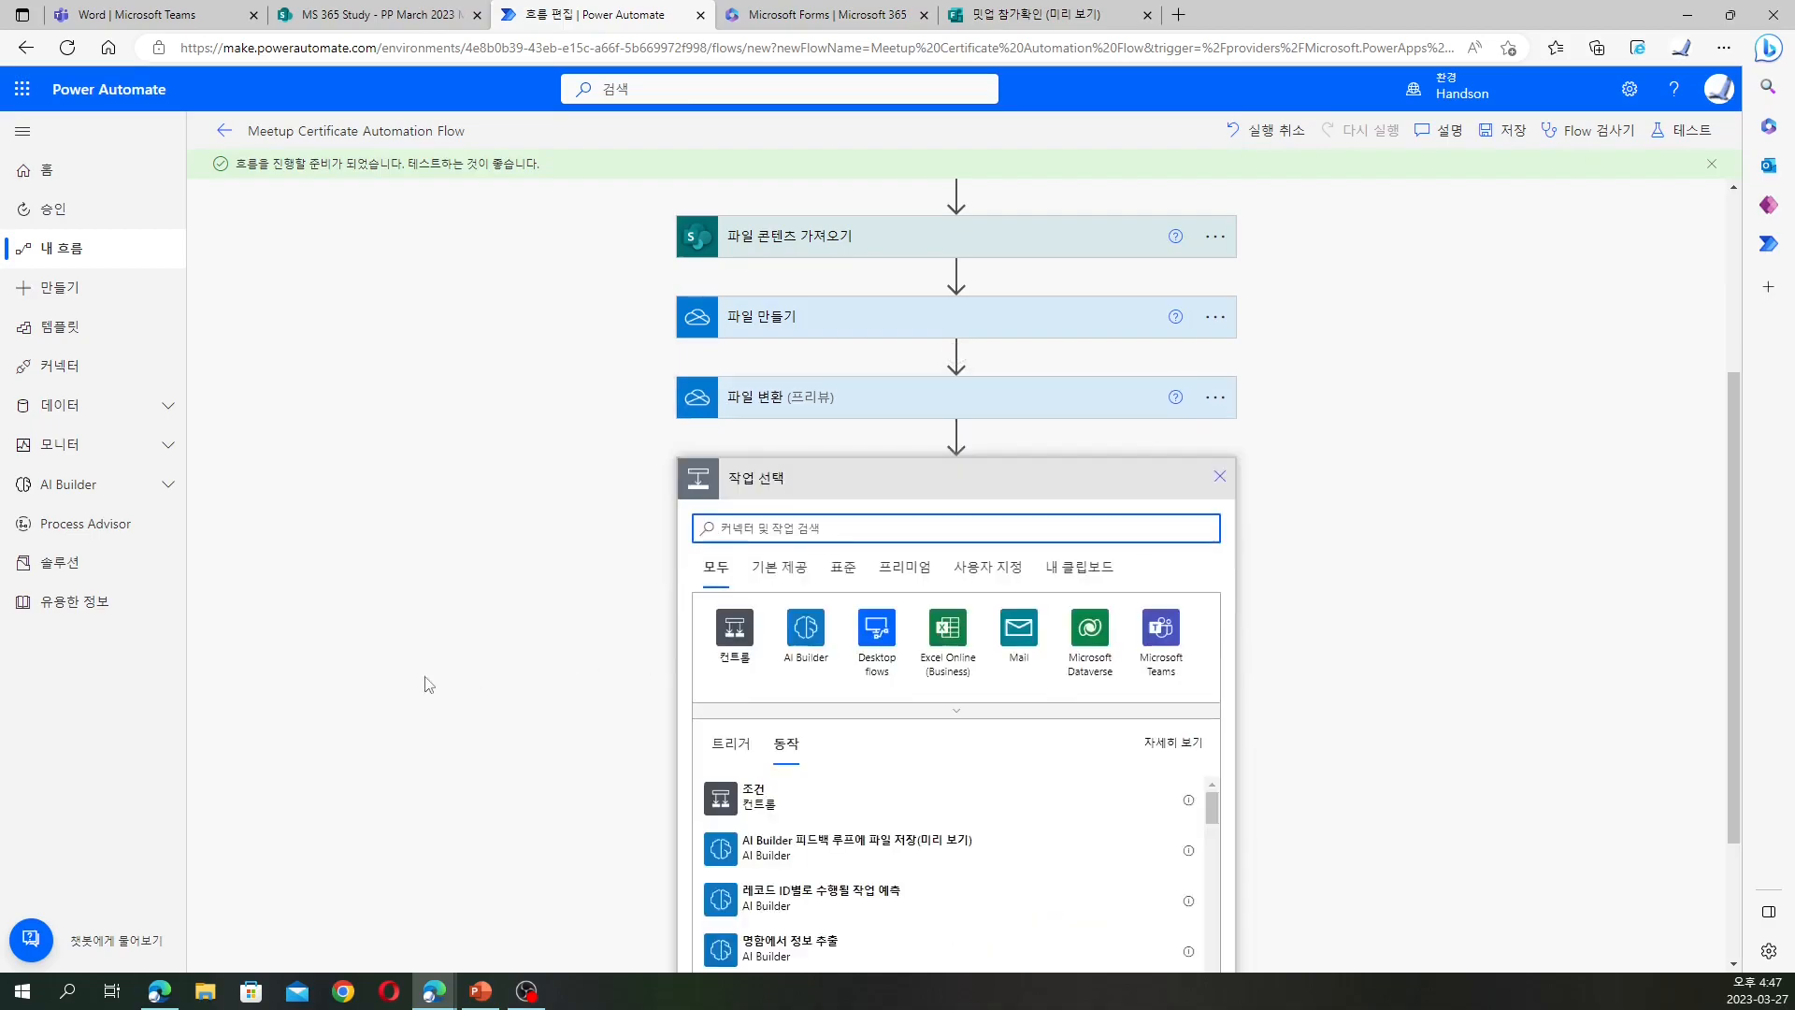
Search the SharePoint connector for '파일 만들기' and add its Create file action
{"action": "scroll", "coordinate": [847, 692], "scroll_direction": "down", "scroll_amount": 2}
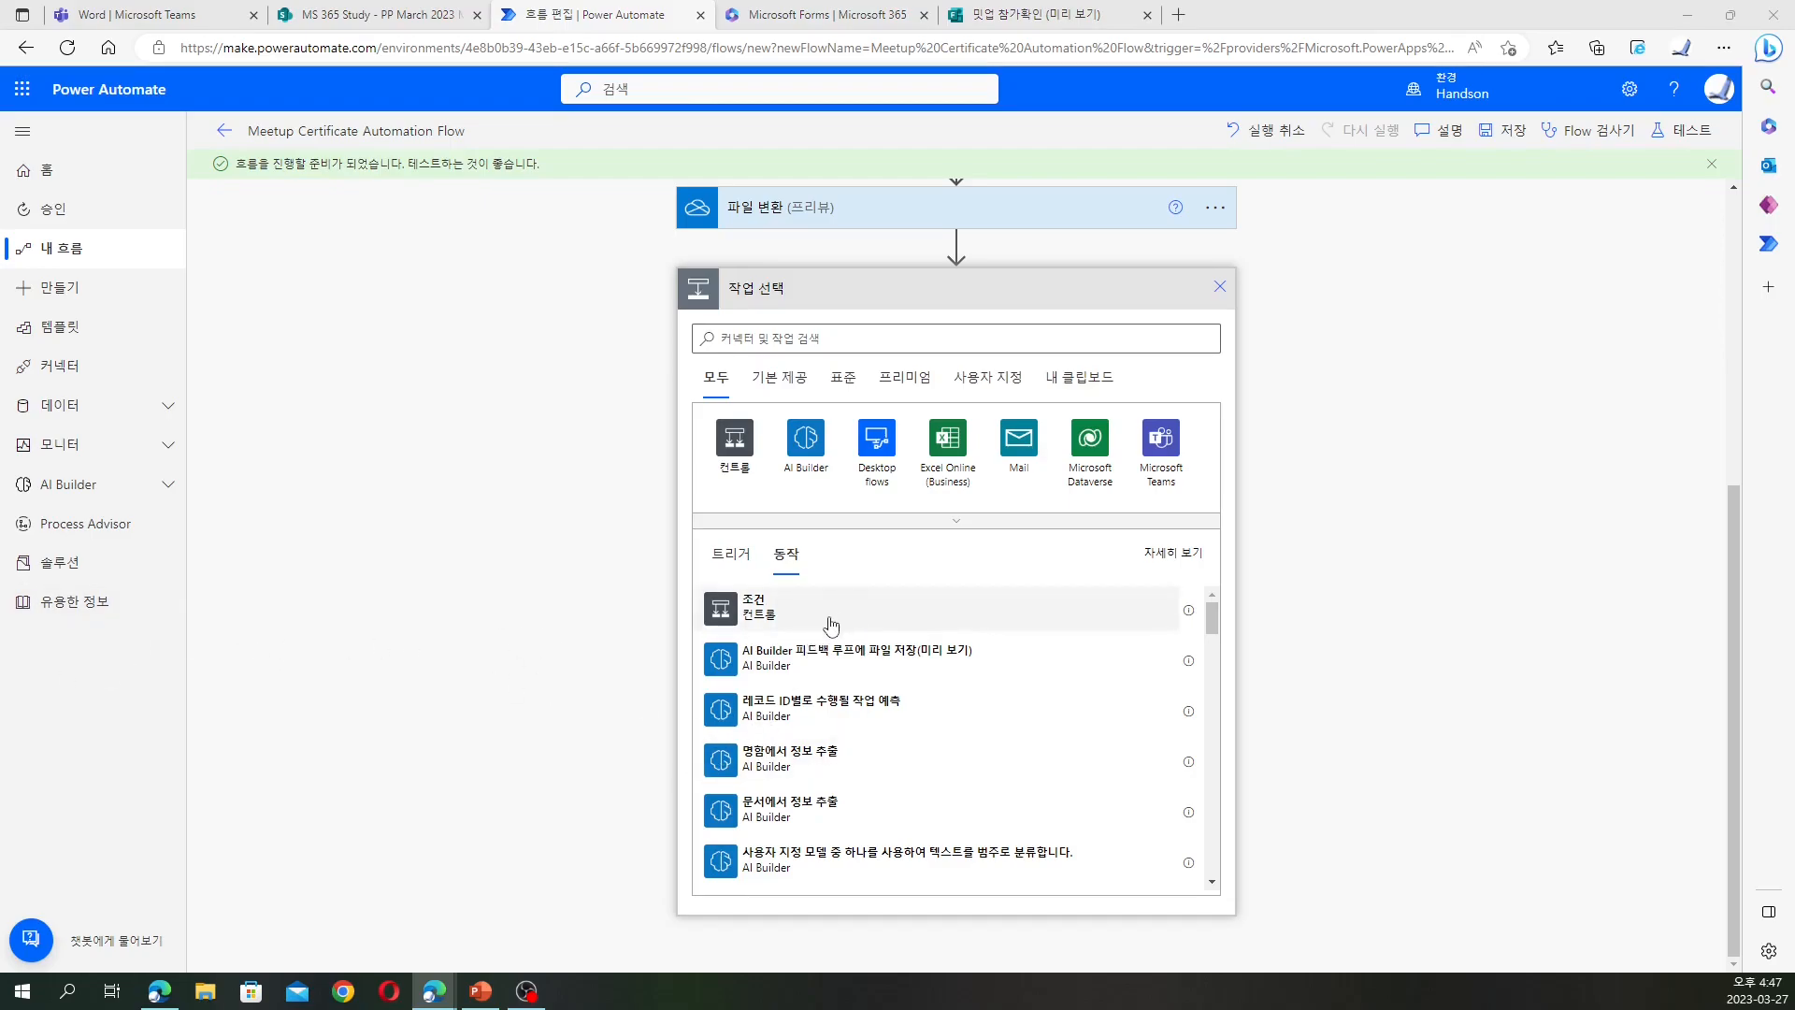
{"action": "left_click", "coordinate": [842, 376]}
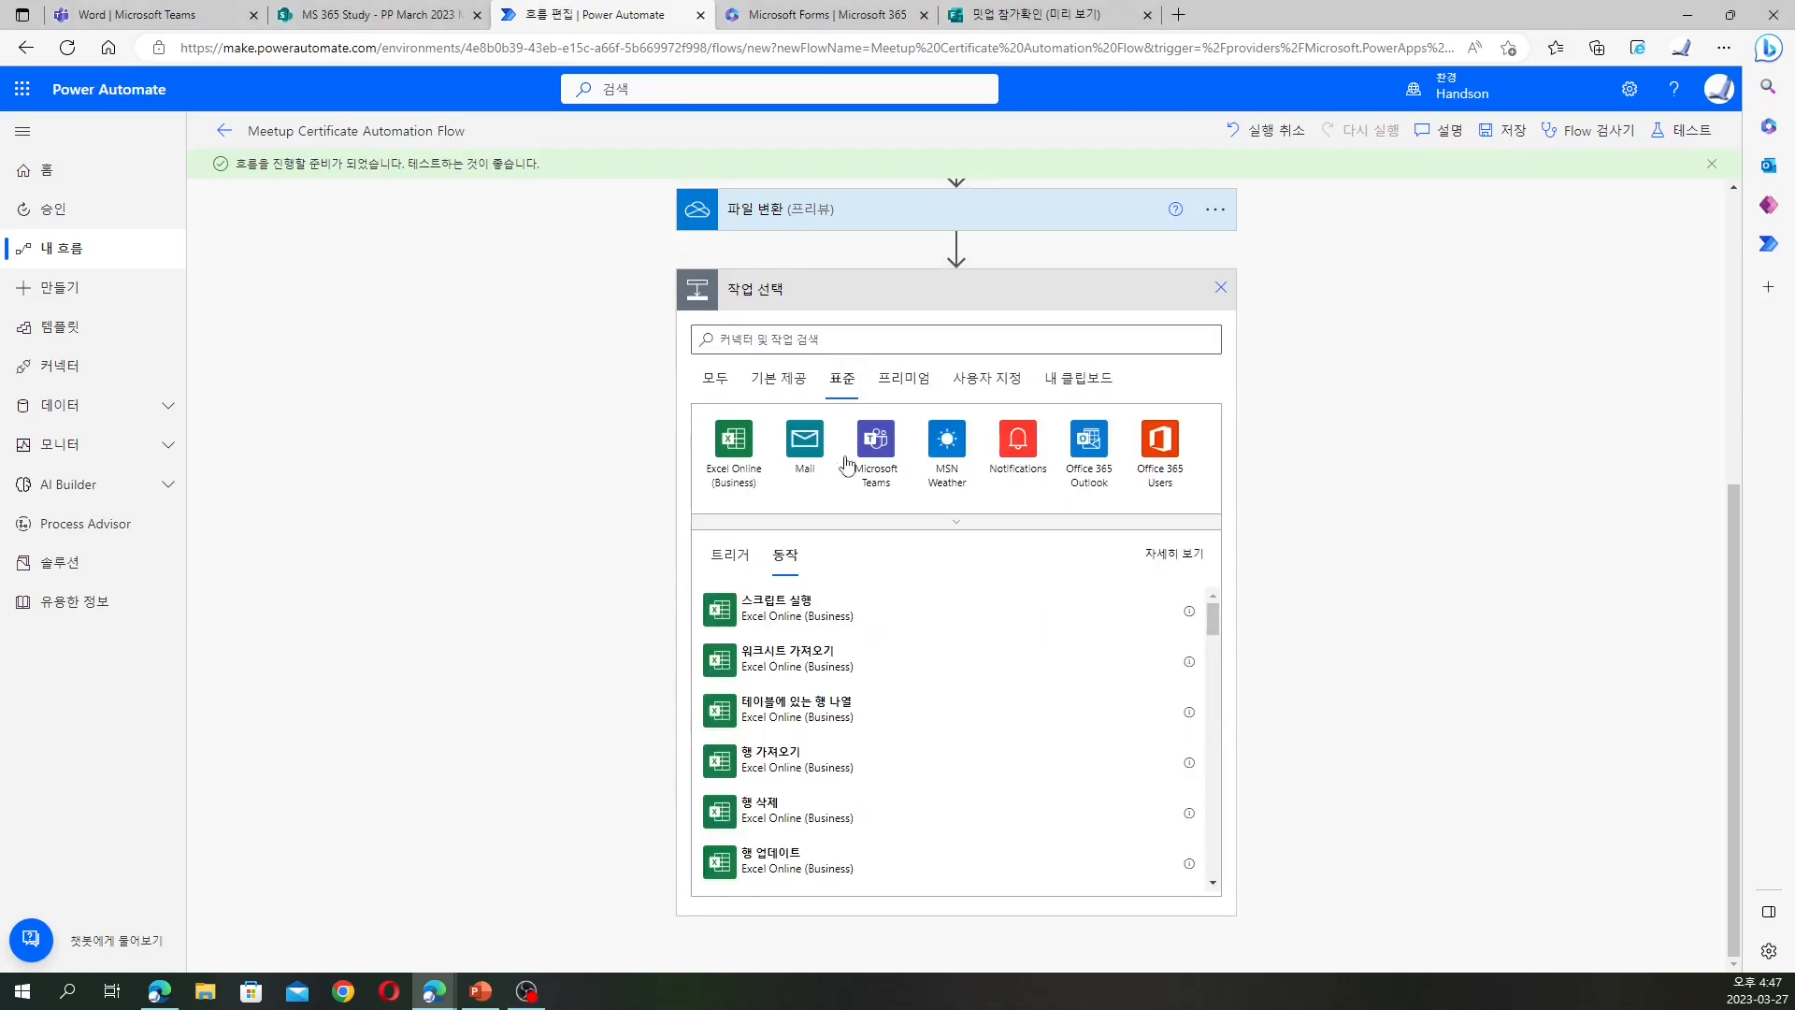
{"action": "left_click", "coordinate": [940, 526]}
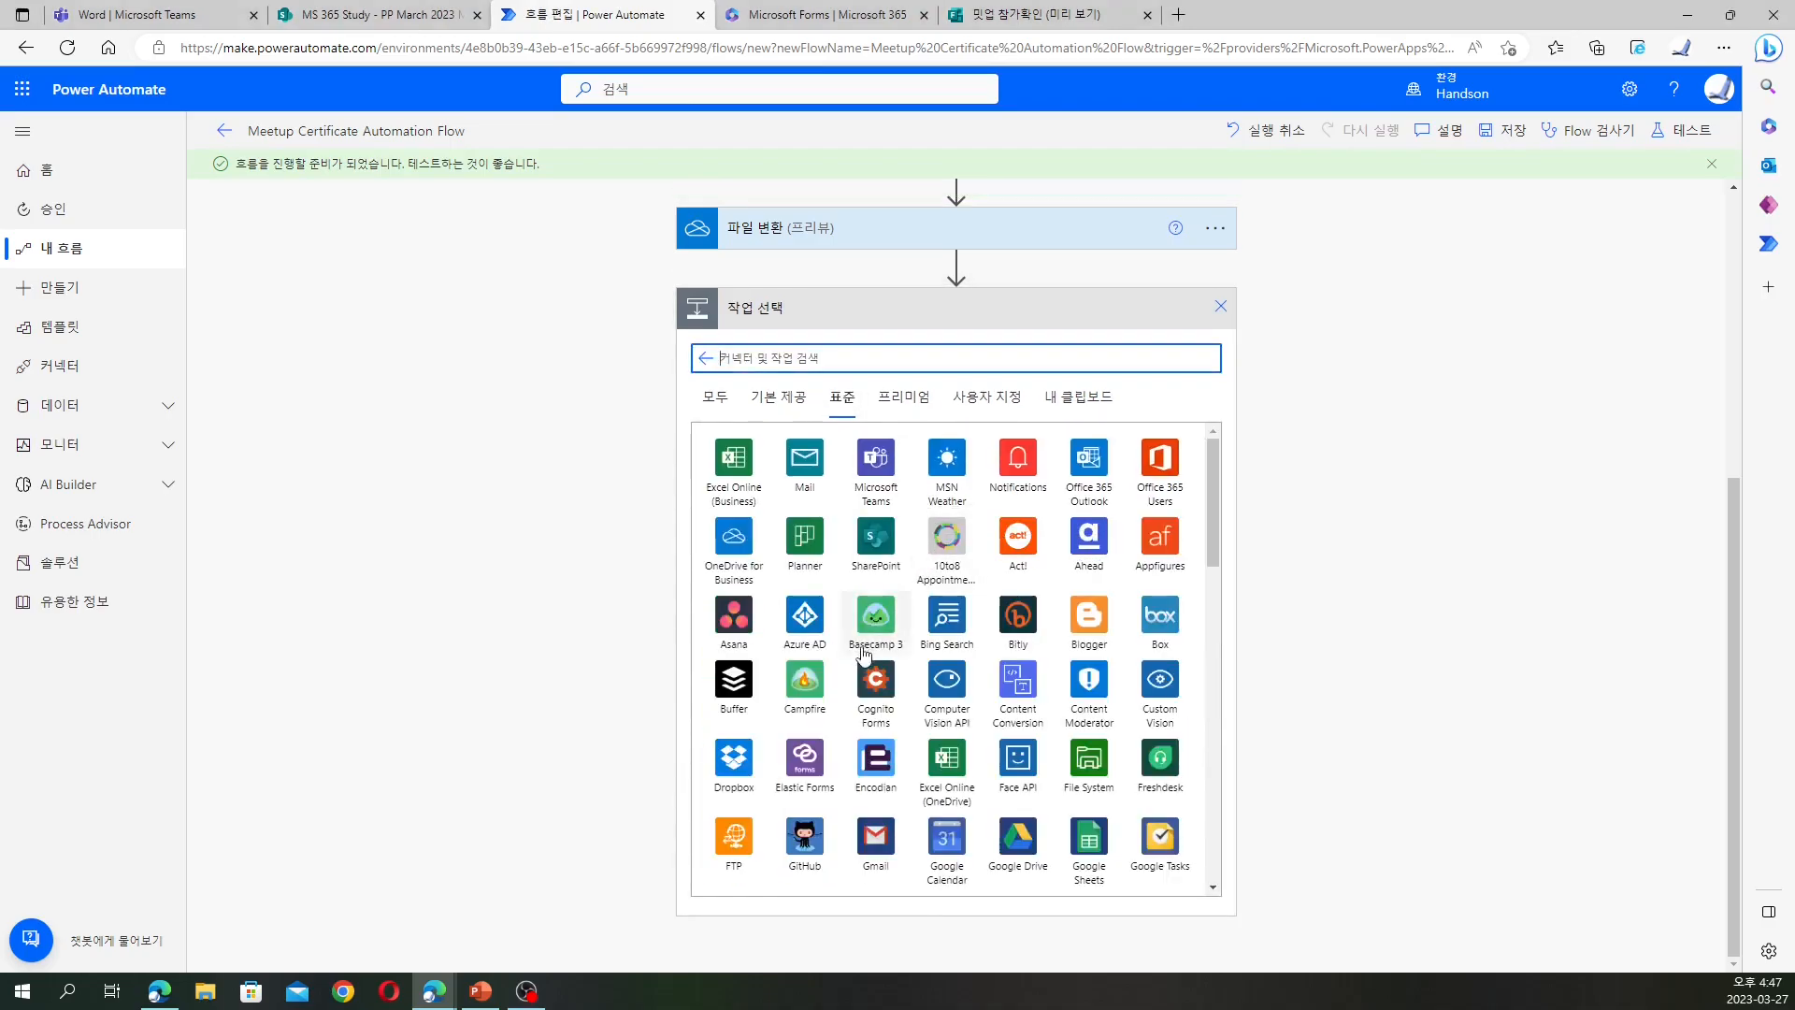
{"action": "left_click", "coordinate": [875, 541]}
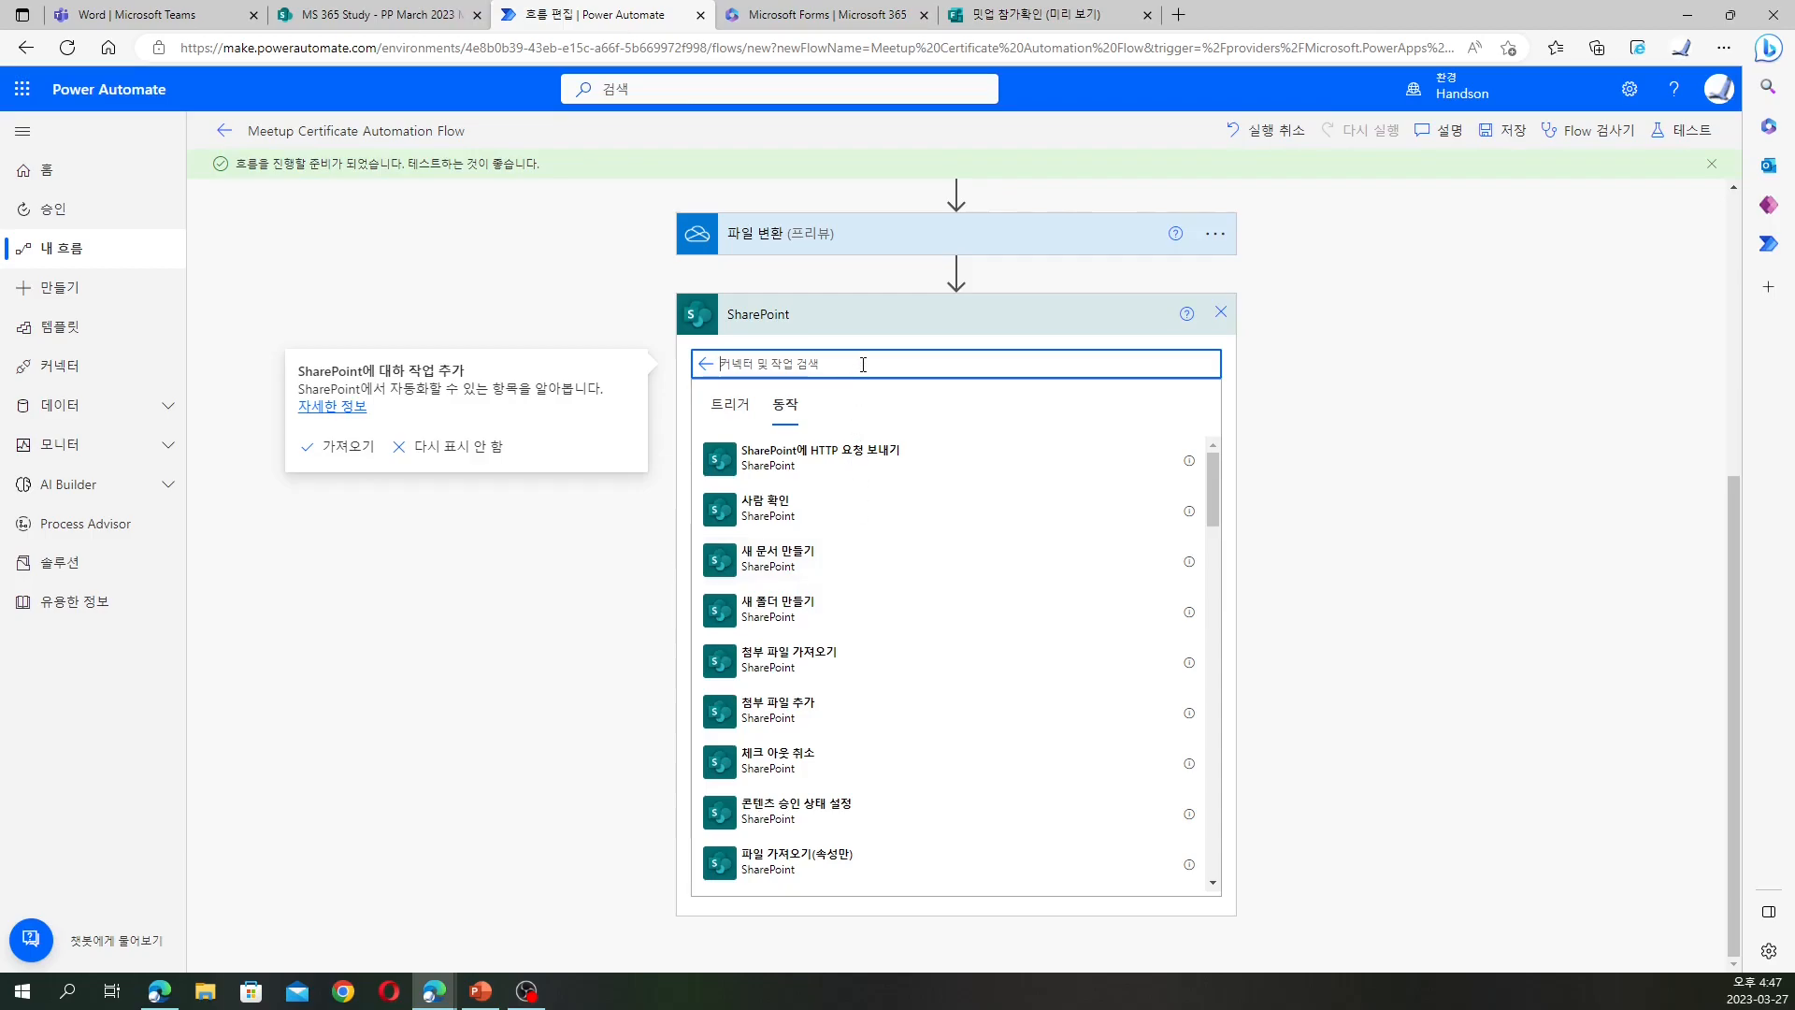
{"action": "type", "text": "파일 만들기"}
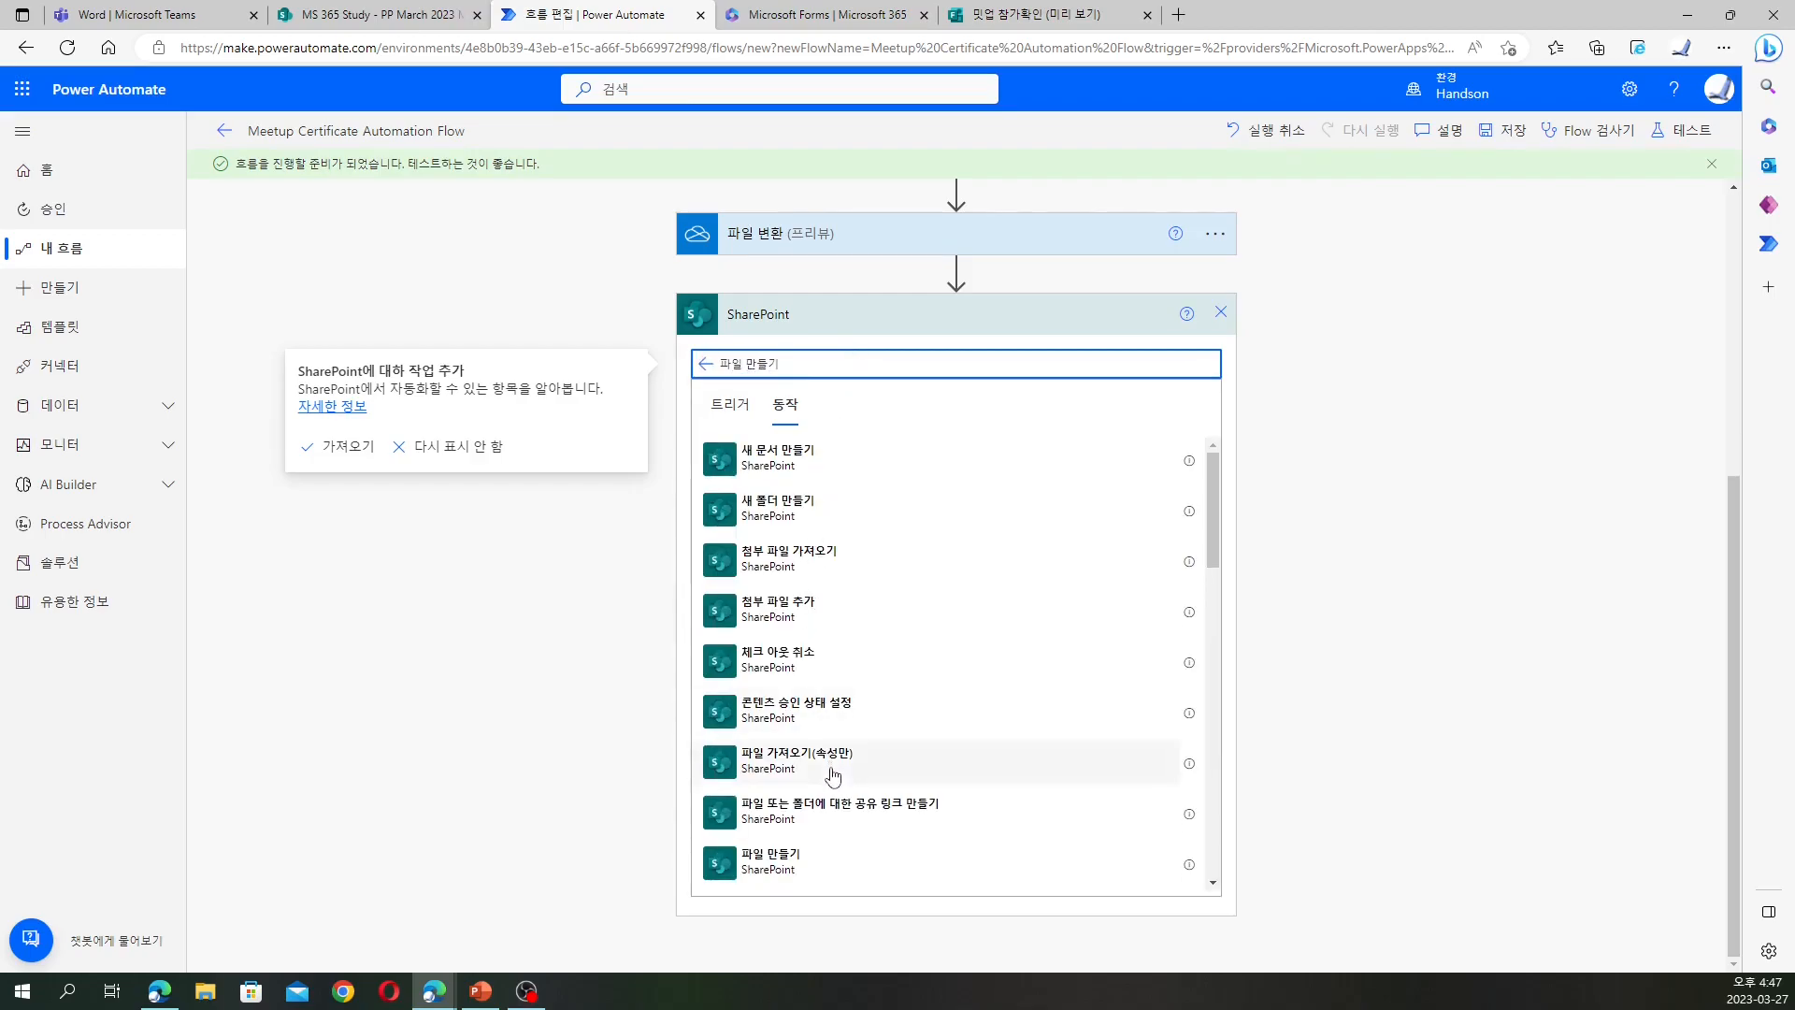
{"action": "scroll", "coordinate": [813, 806], "scroll_direction": "down", "scroll_amount": 1}
{"action": "left_click", "coordinate": [810, 804]}
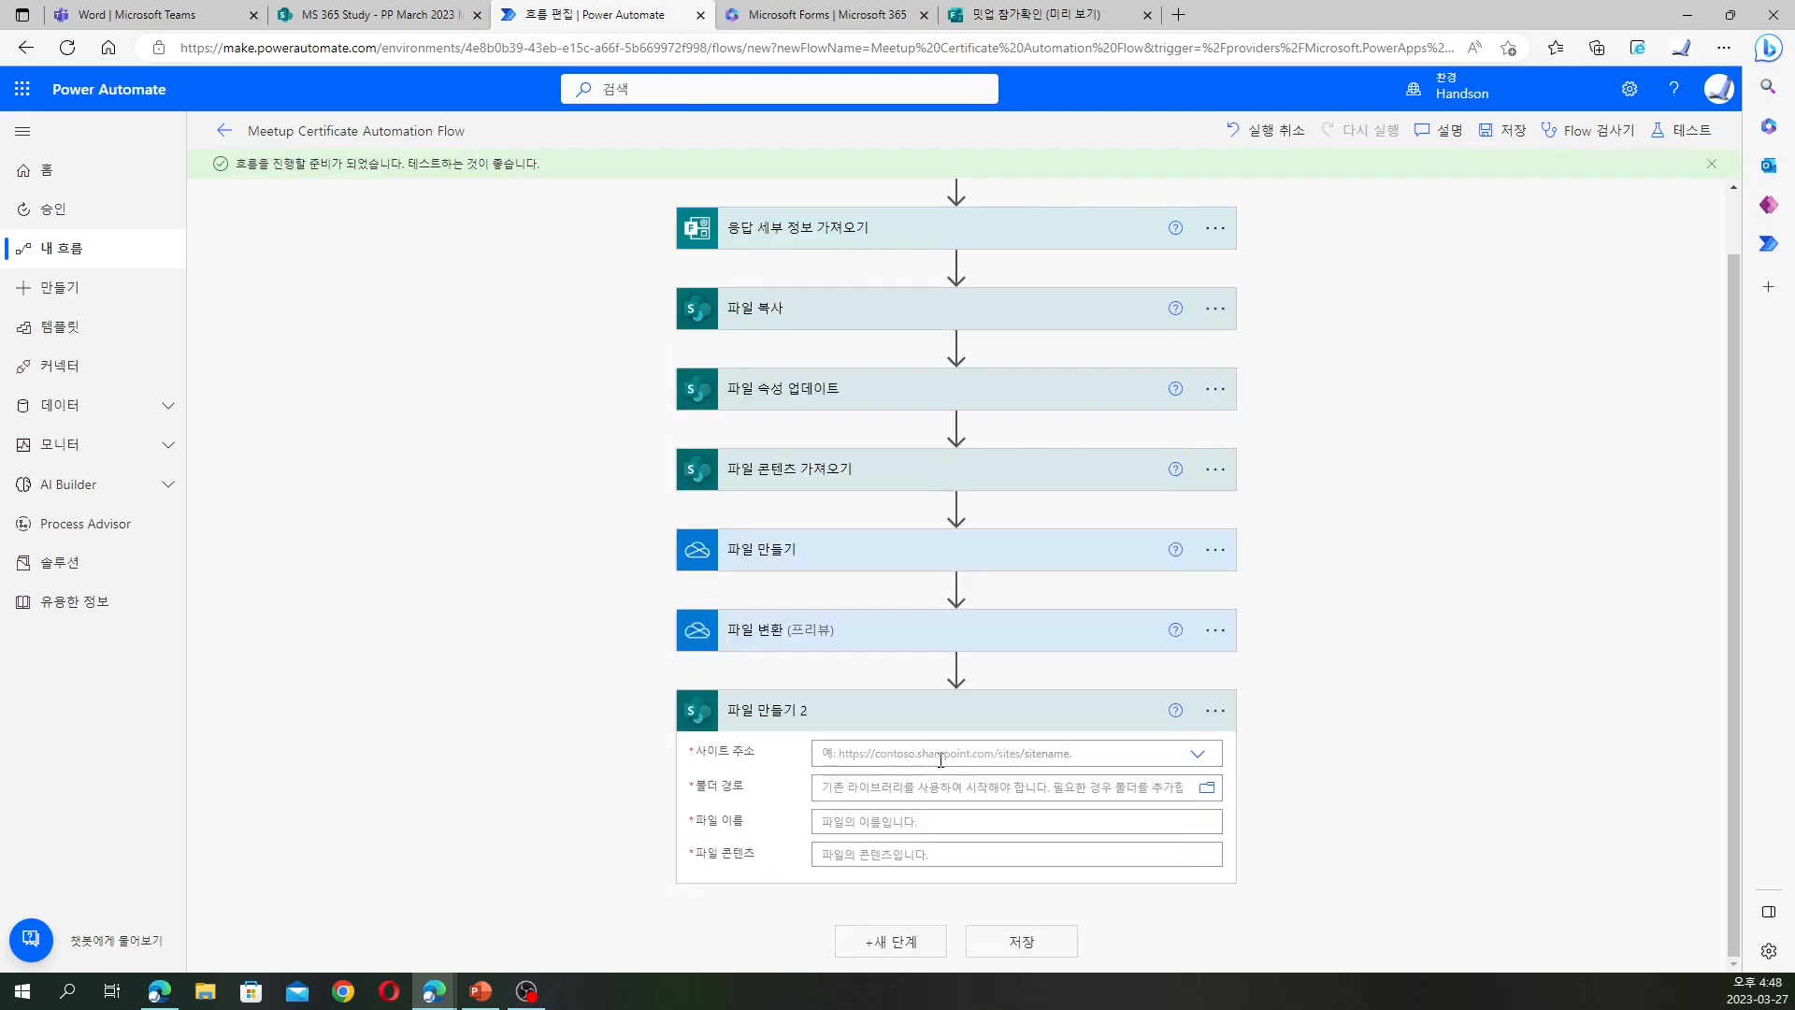
Point 파일 만들기 2 at the MS 365 Study site and its /PP March 2023 Meetup folder
{"action": "left_click", "coordinate": [939, 756]}
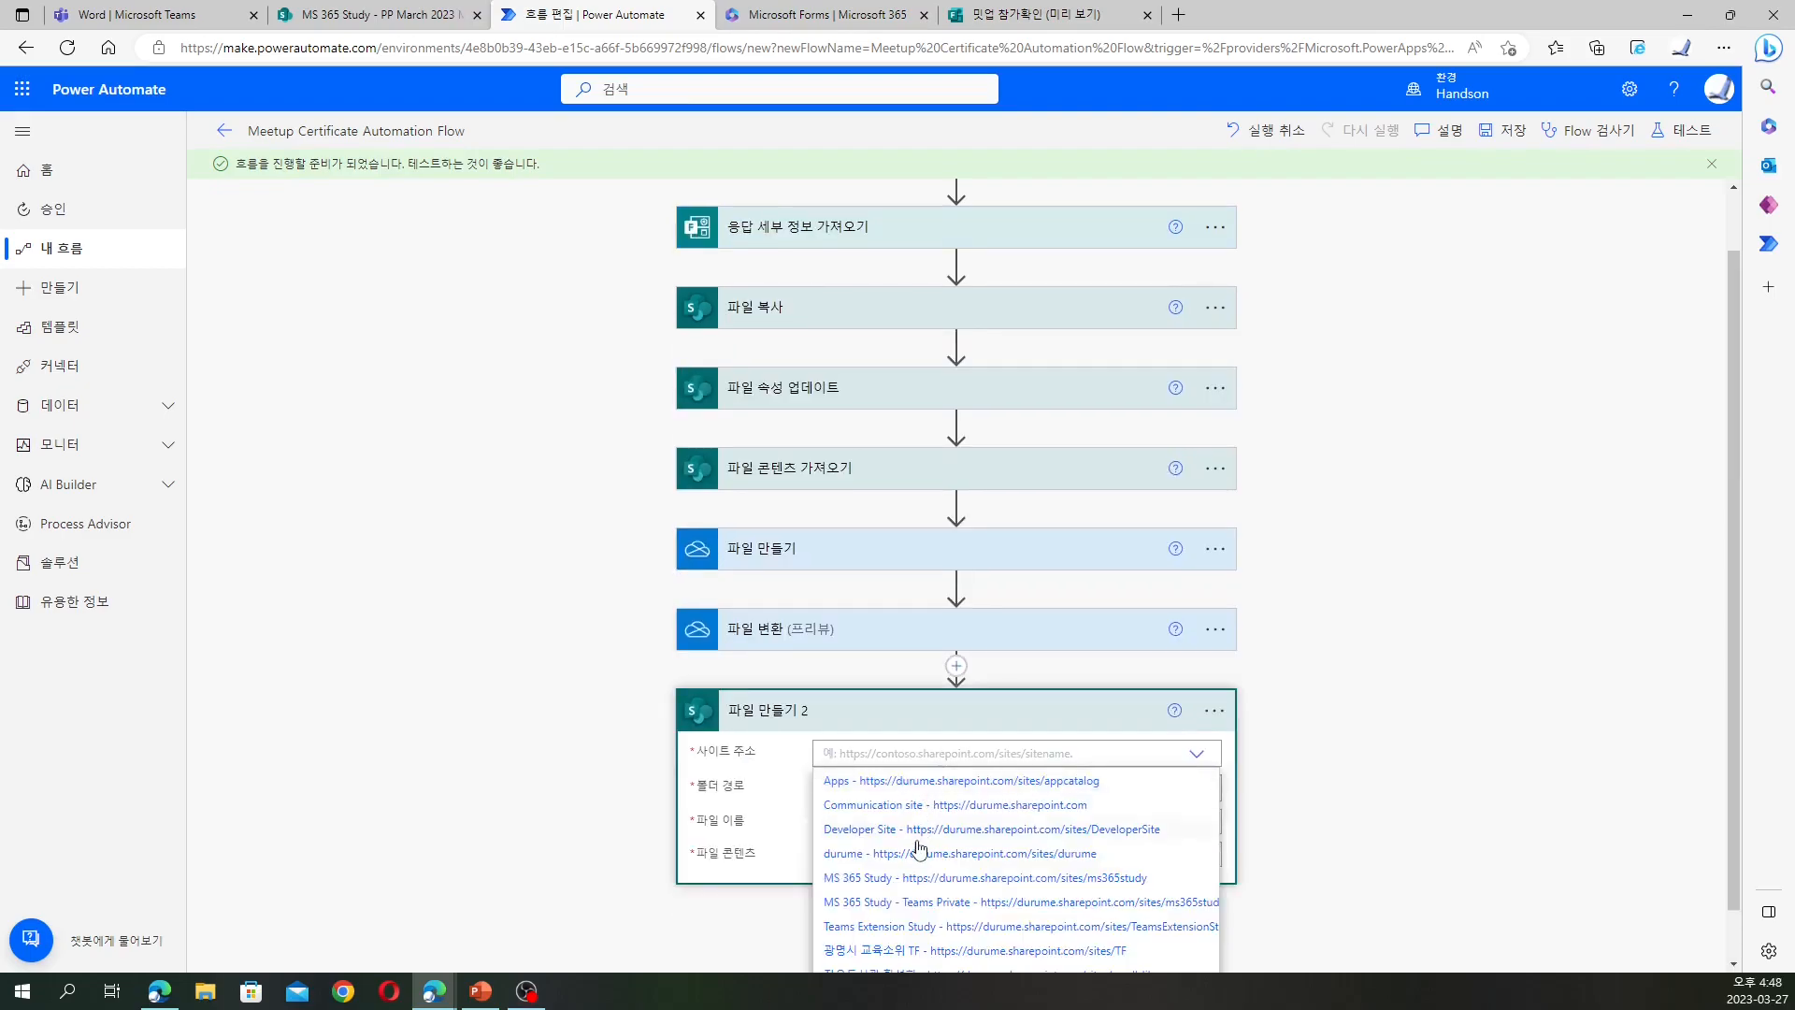
{"action": "left_click", "coordinate": [912, 876]}
{"action": "left_click", "coordinate": [912, 788]}
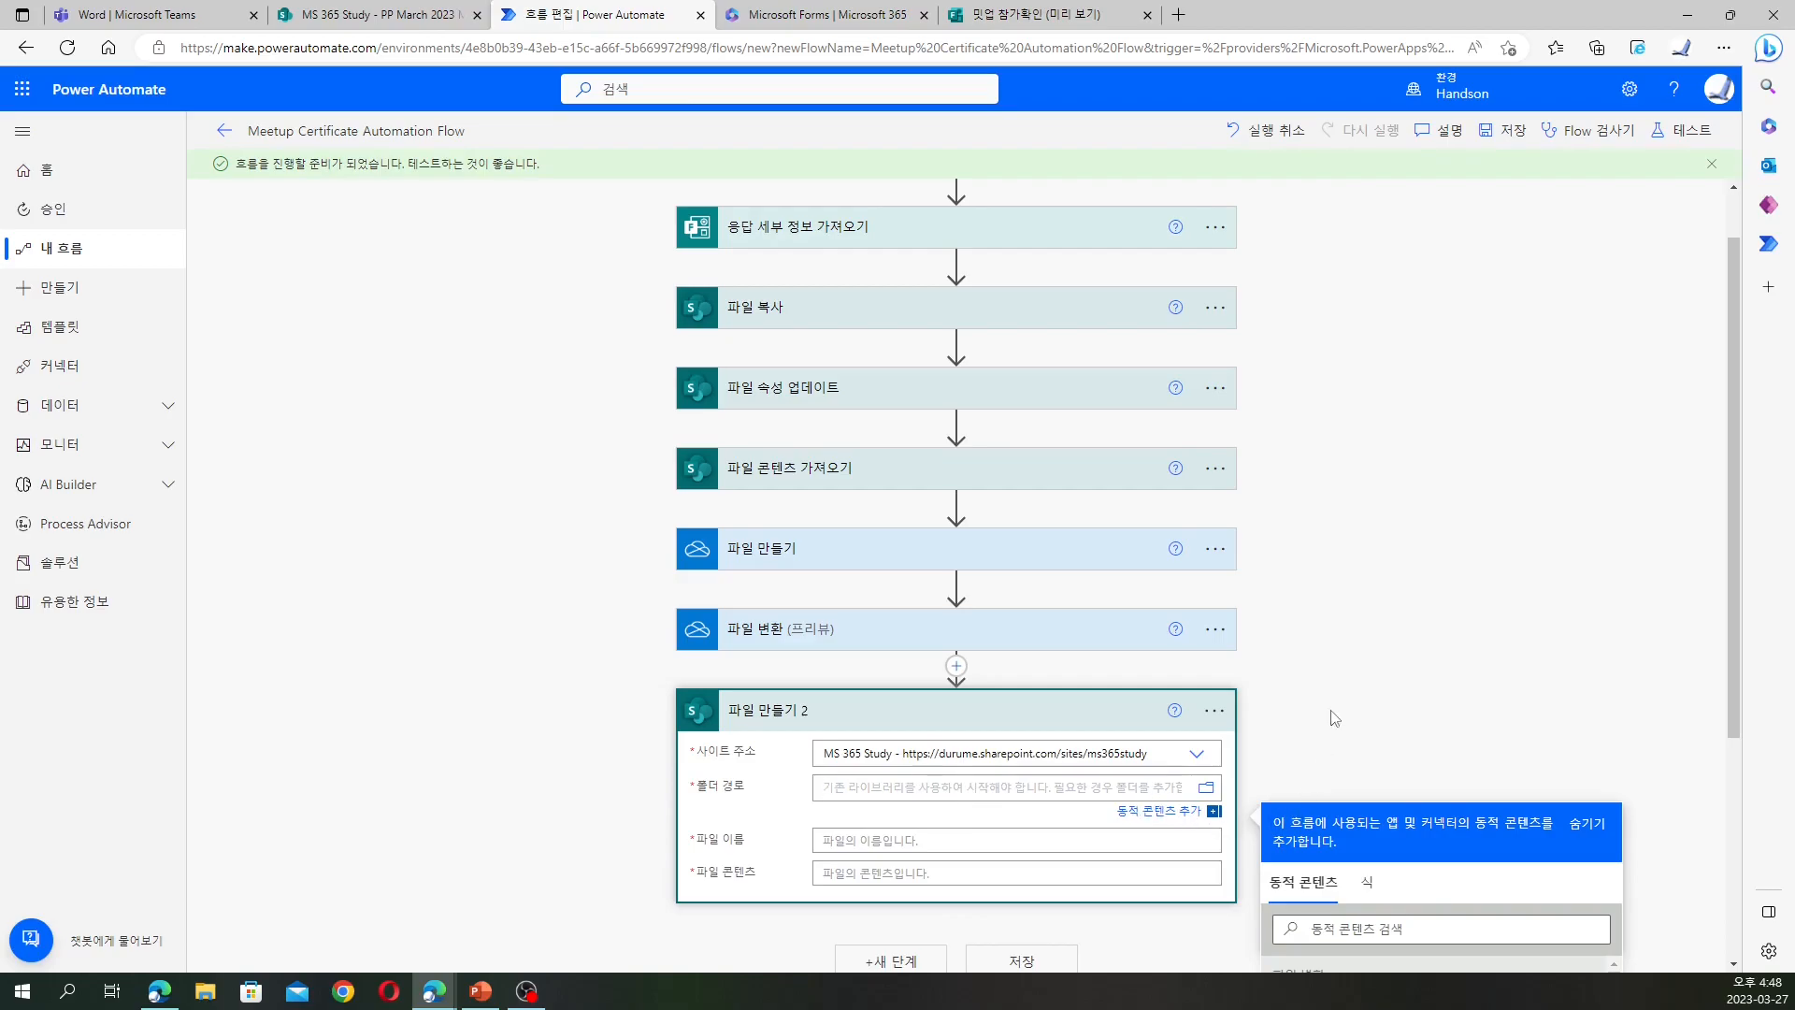
{"action": "scroll", "coordinate": [1337, 720], "scroll_direction": "down", "scroll_amount": 4}
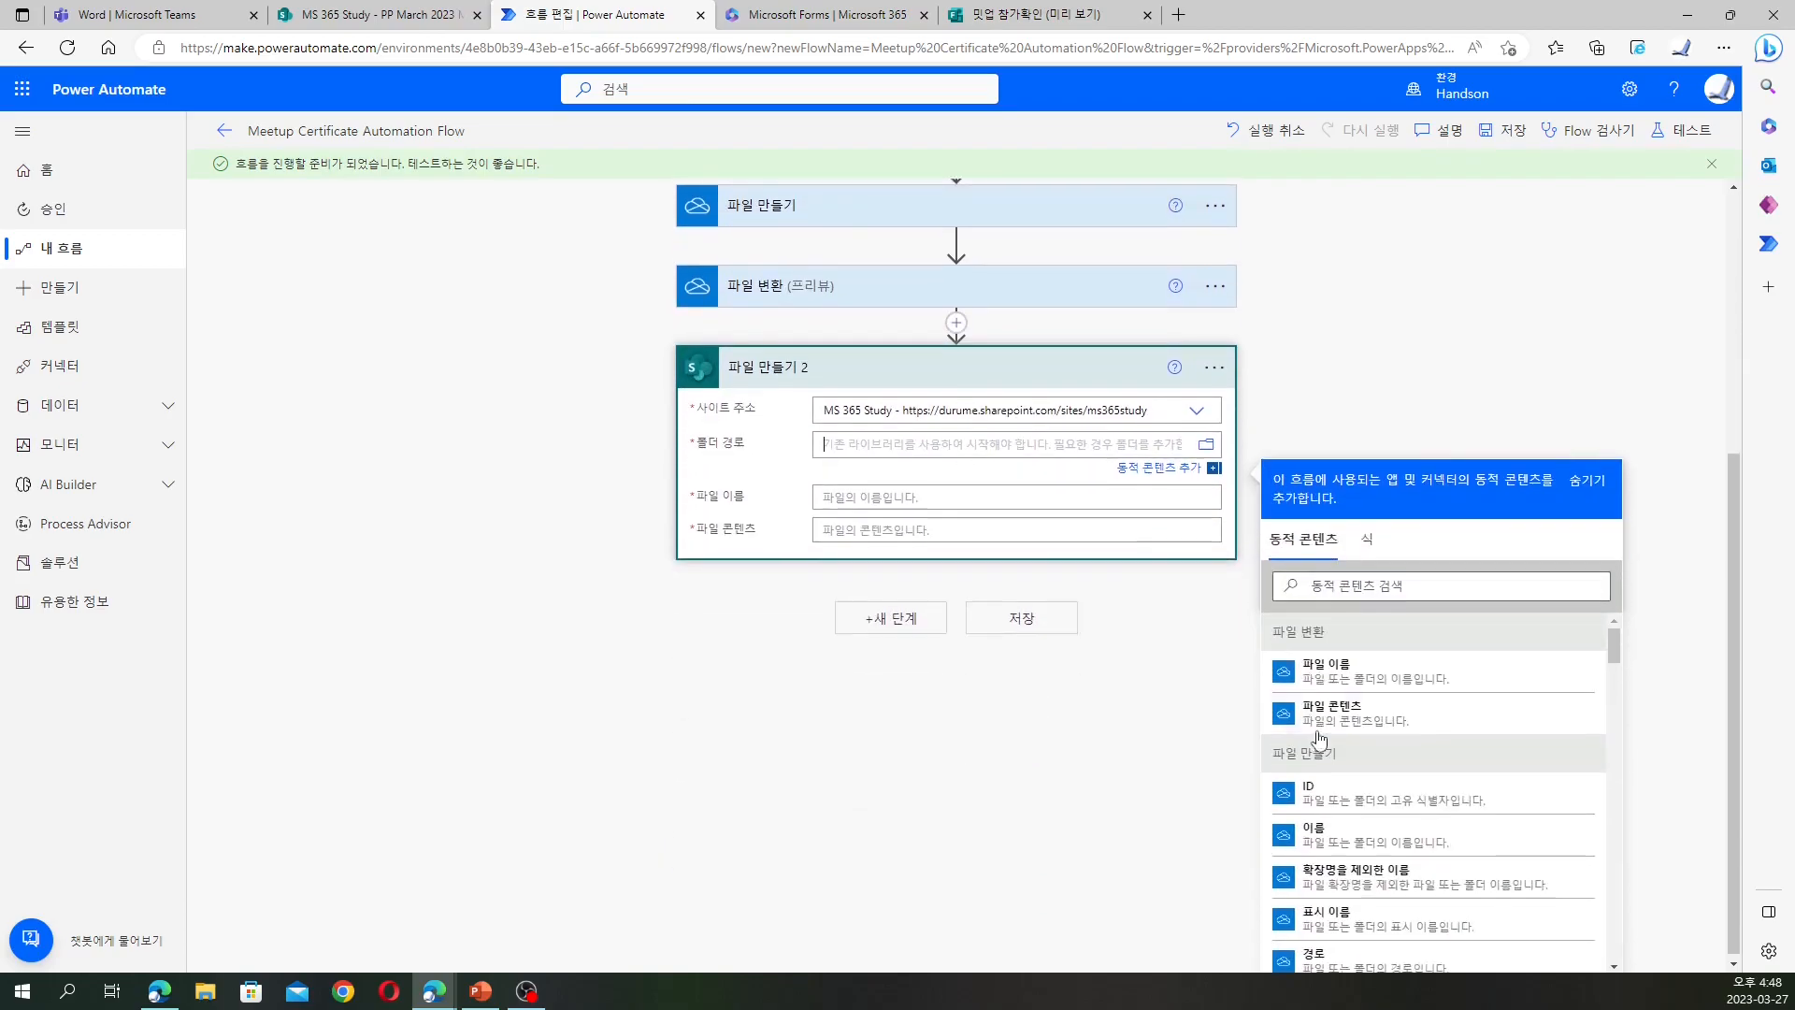
{"action": "left_click", "coordinate": [1208, 442]}
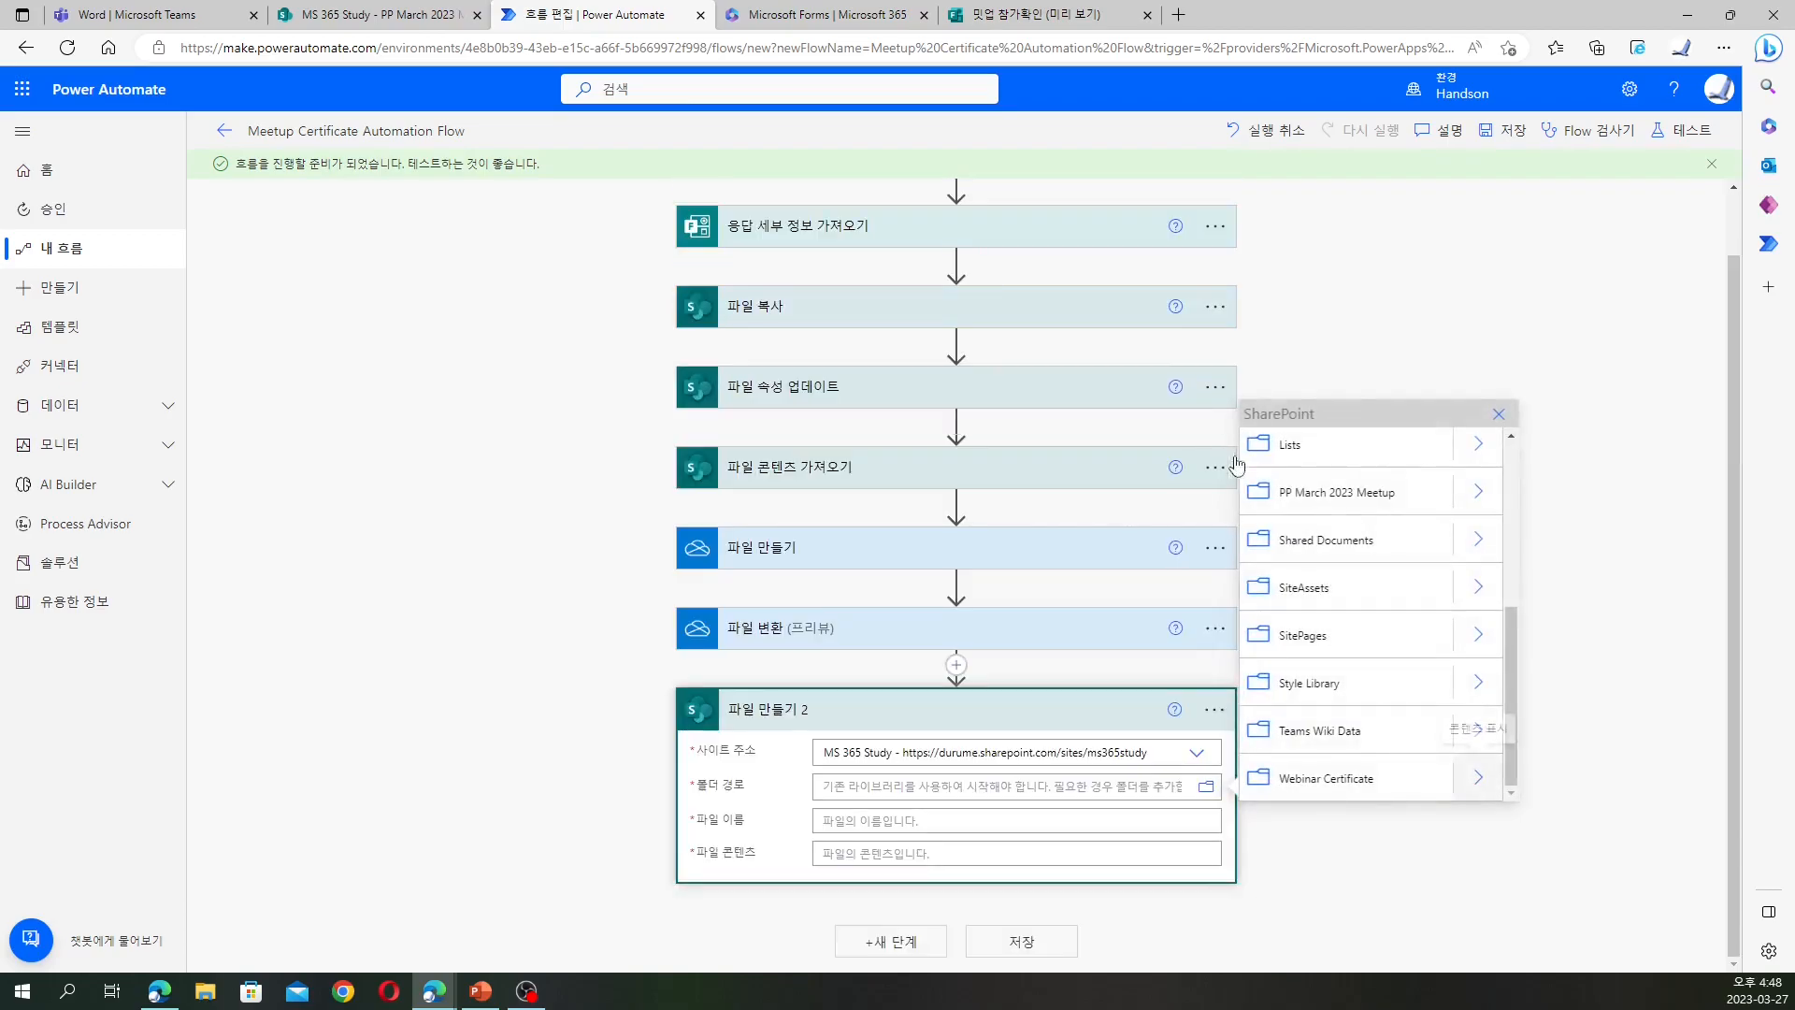
{"action": "left_click", "coordinate": [1364, 494]}
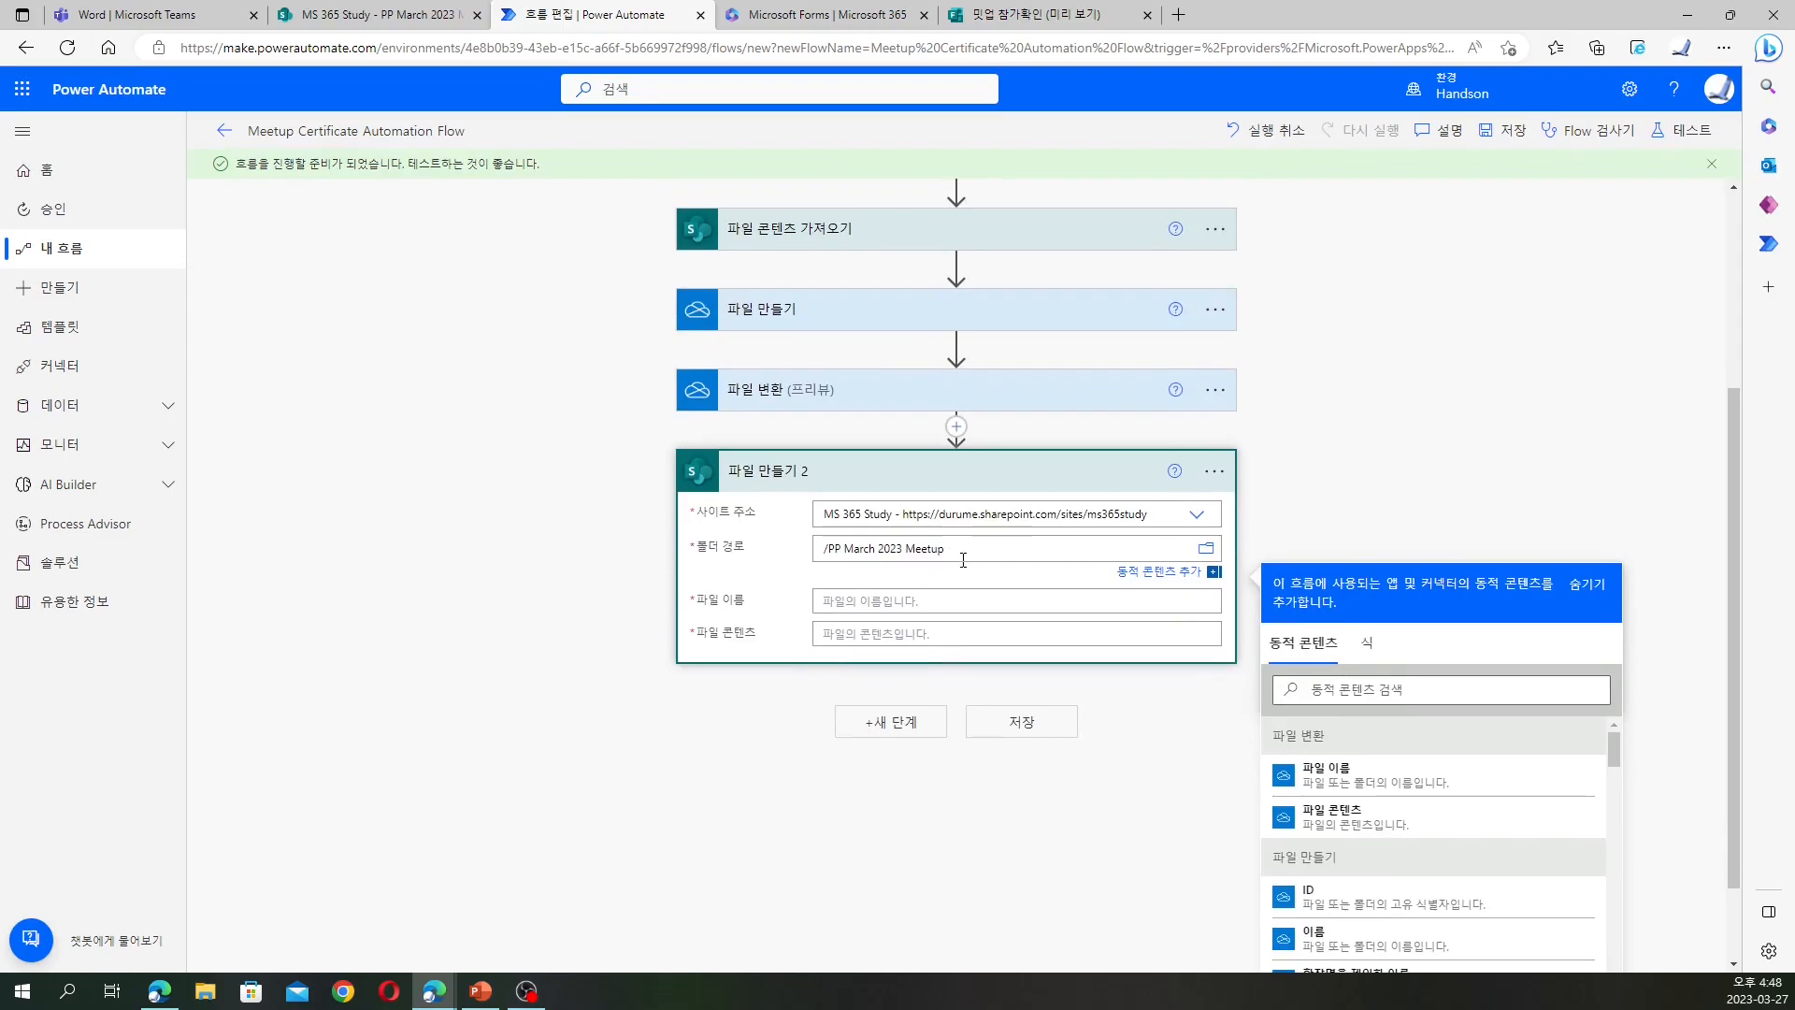
{"action": "scroll", "coordinate": [964, 572], "scroll_direction": "up", "scroll_amount": 3}
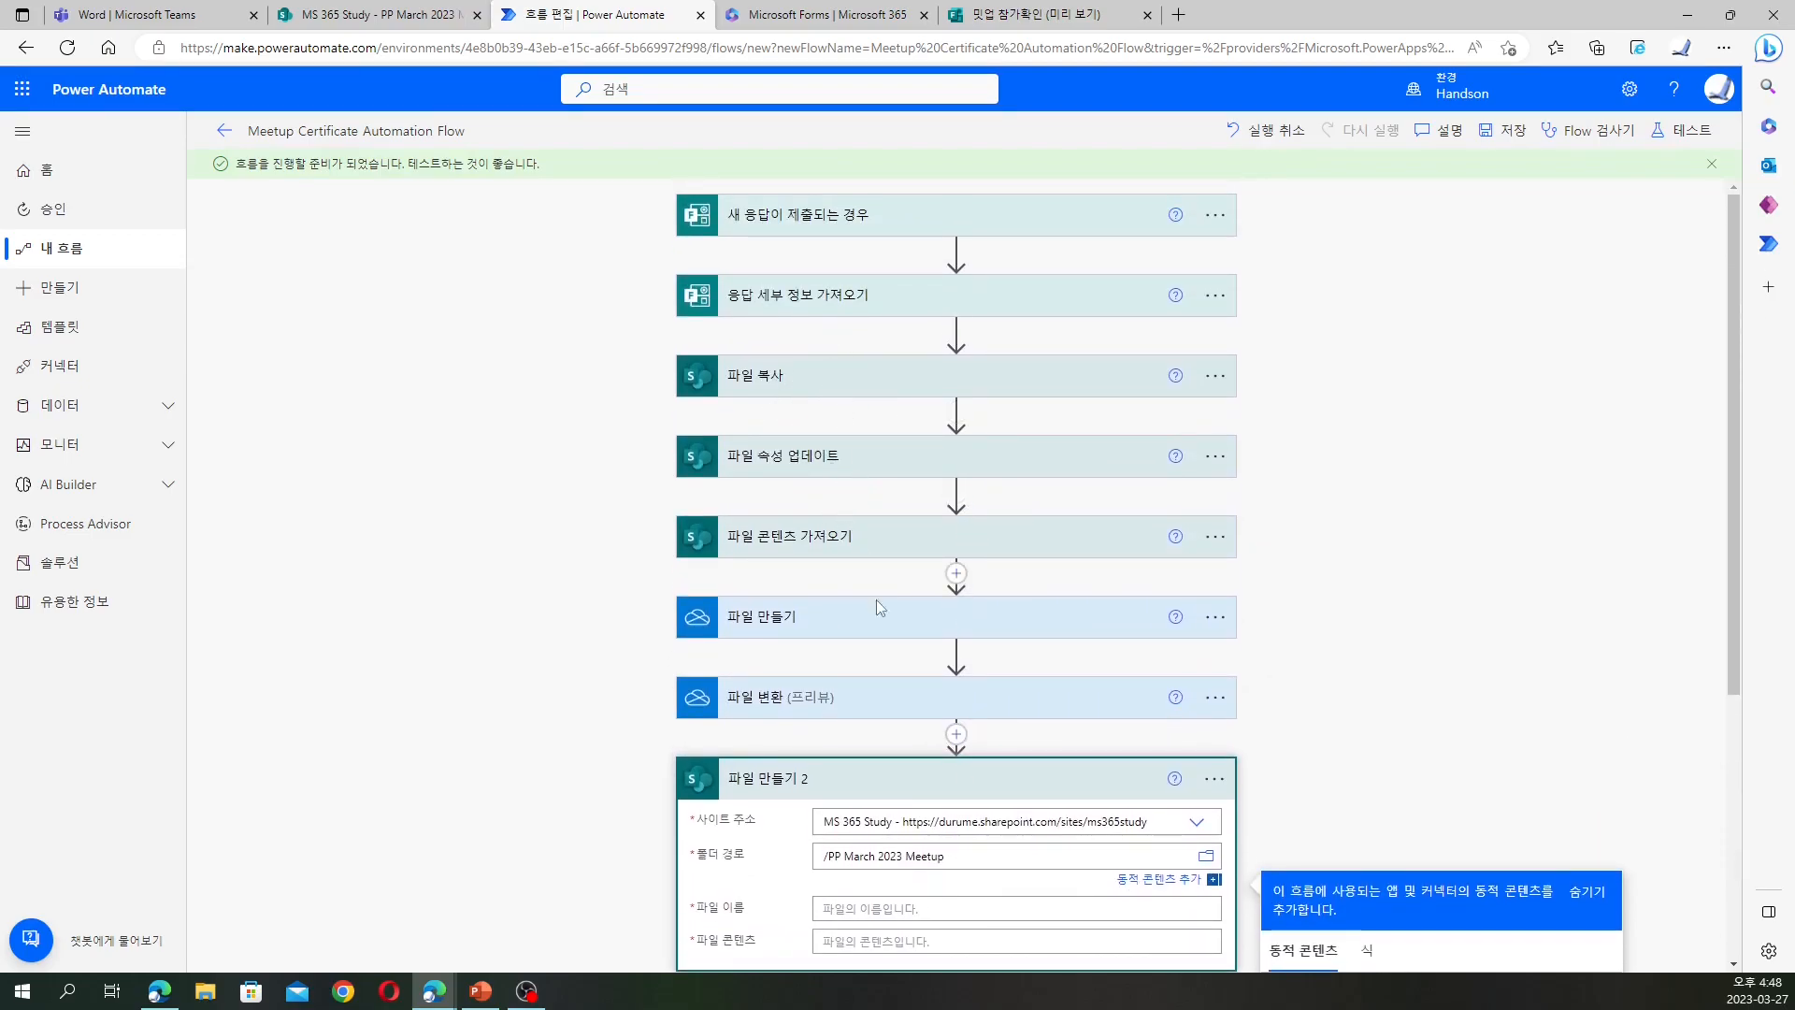
{"action": "scroll", "coordinate": [754, 708], "scroll_direction": "down", "scroll_amount": 3}
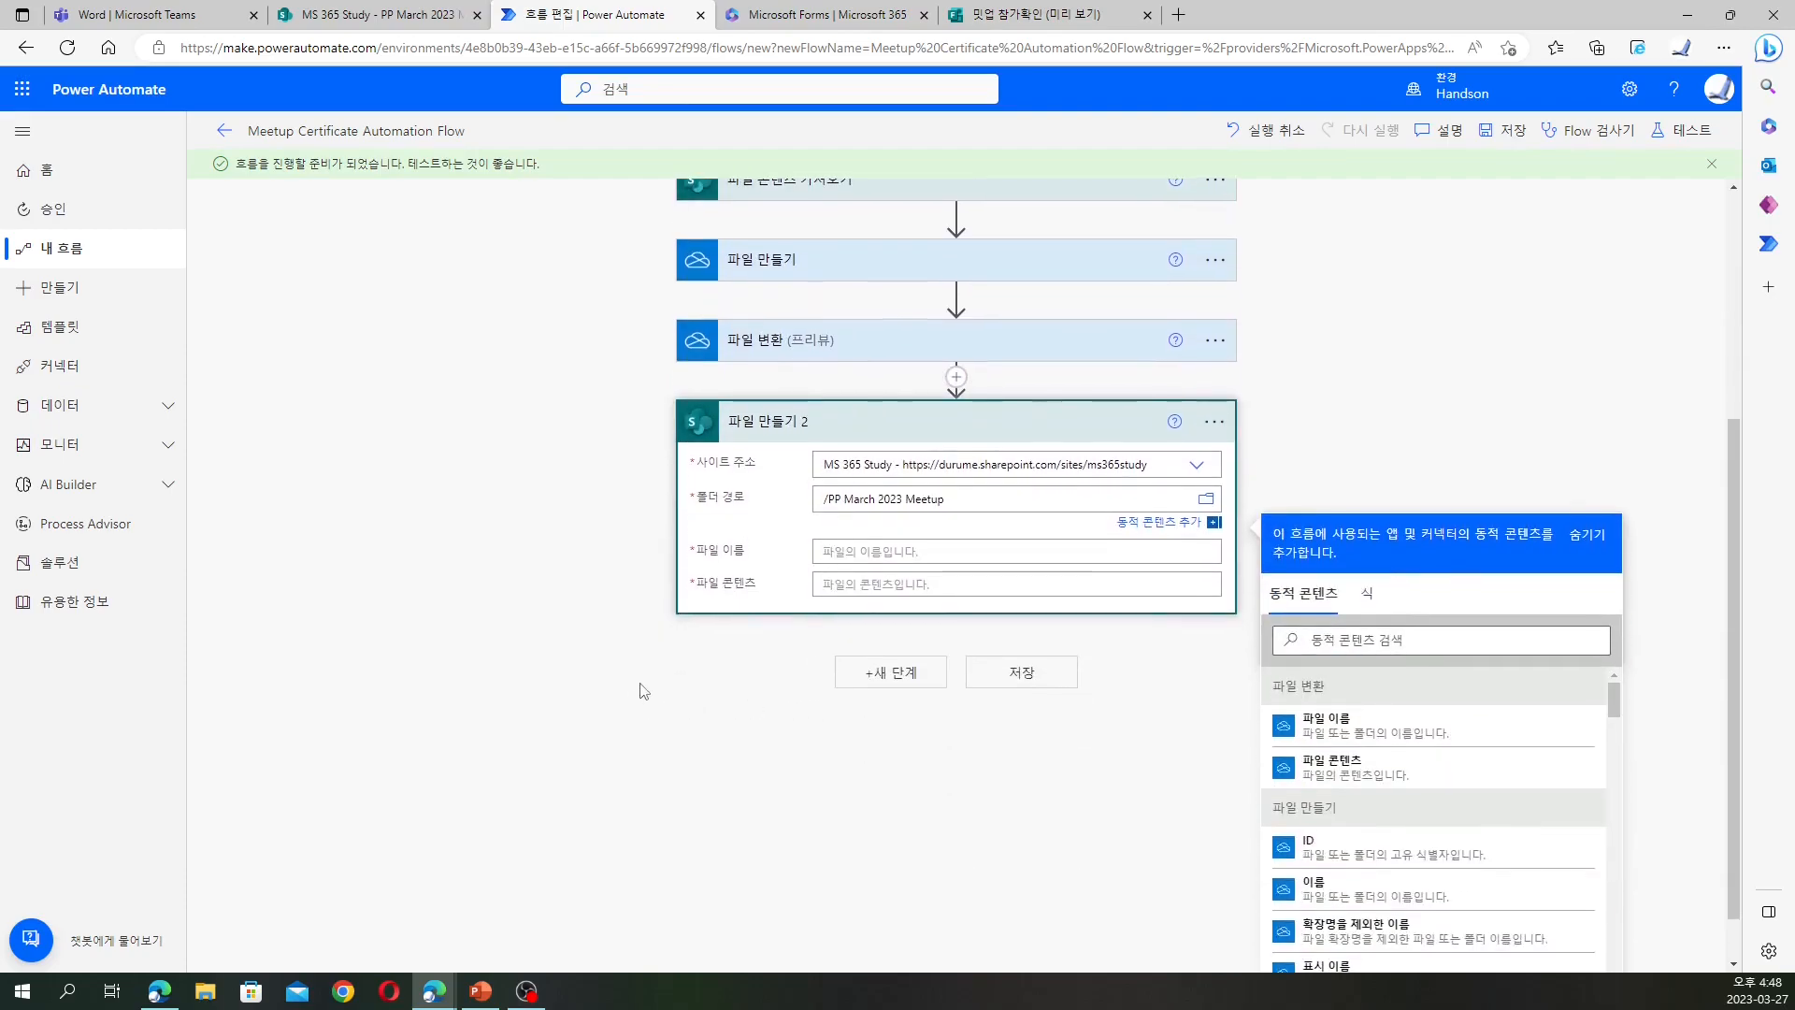
{"action": "left_click", "coordinate": [350, 19]}
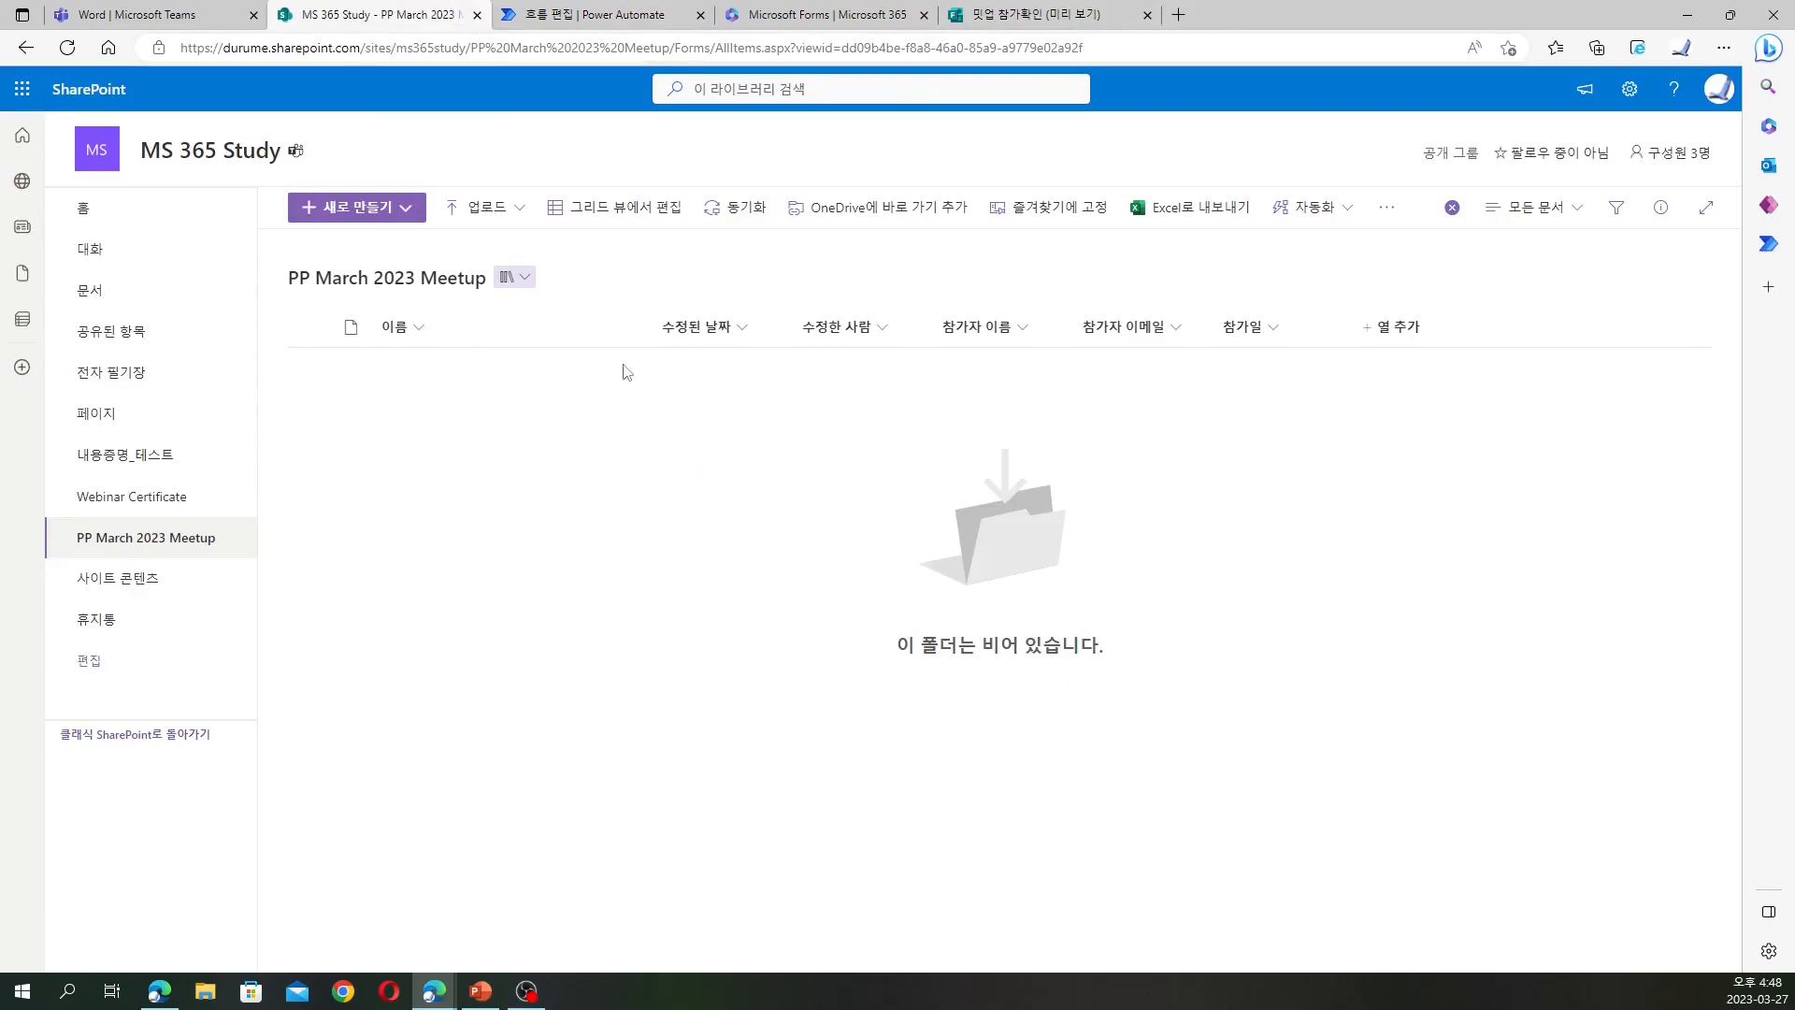
{"action": "left_click", "coordinate": [1019, 15]}
{"action": "left_click", "coordinate": [636, 17]}
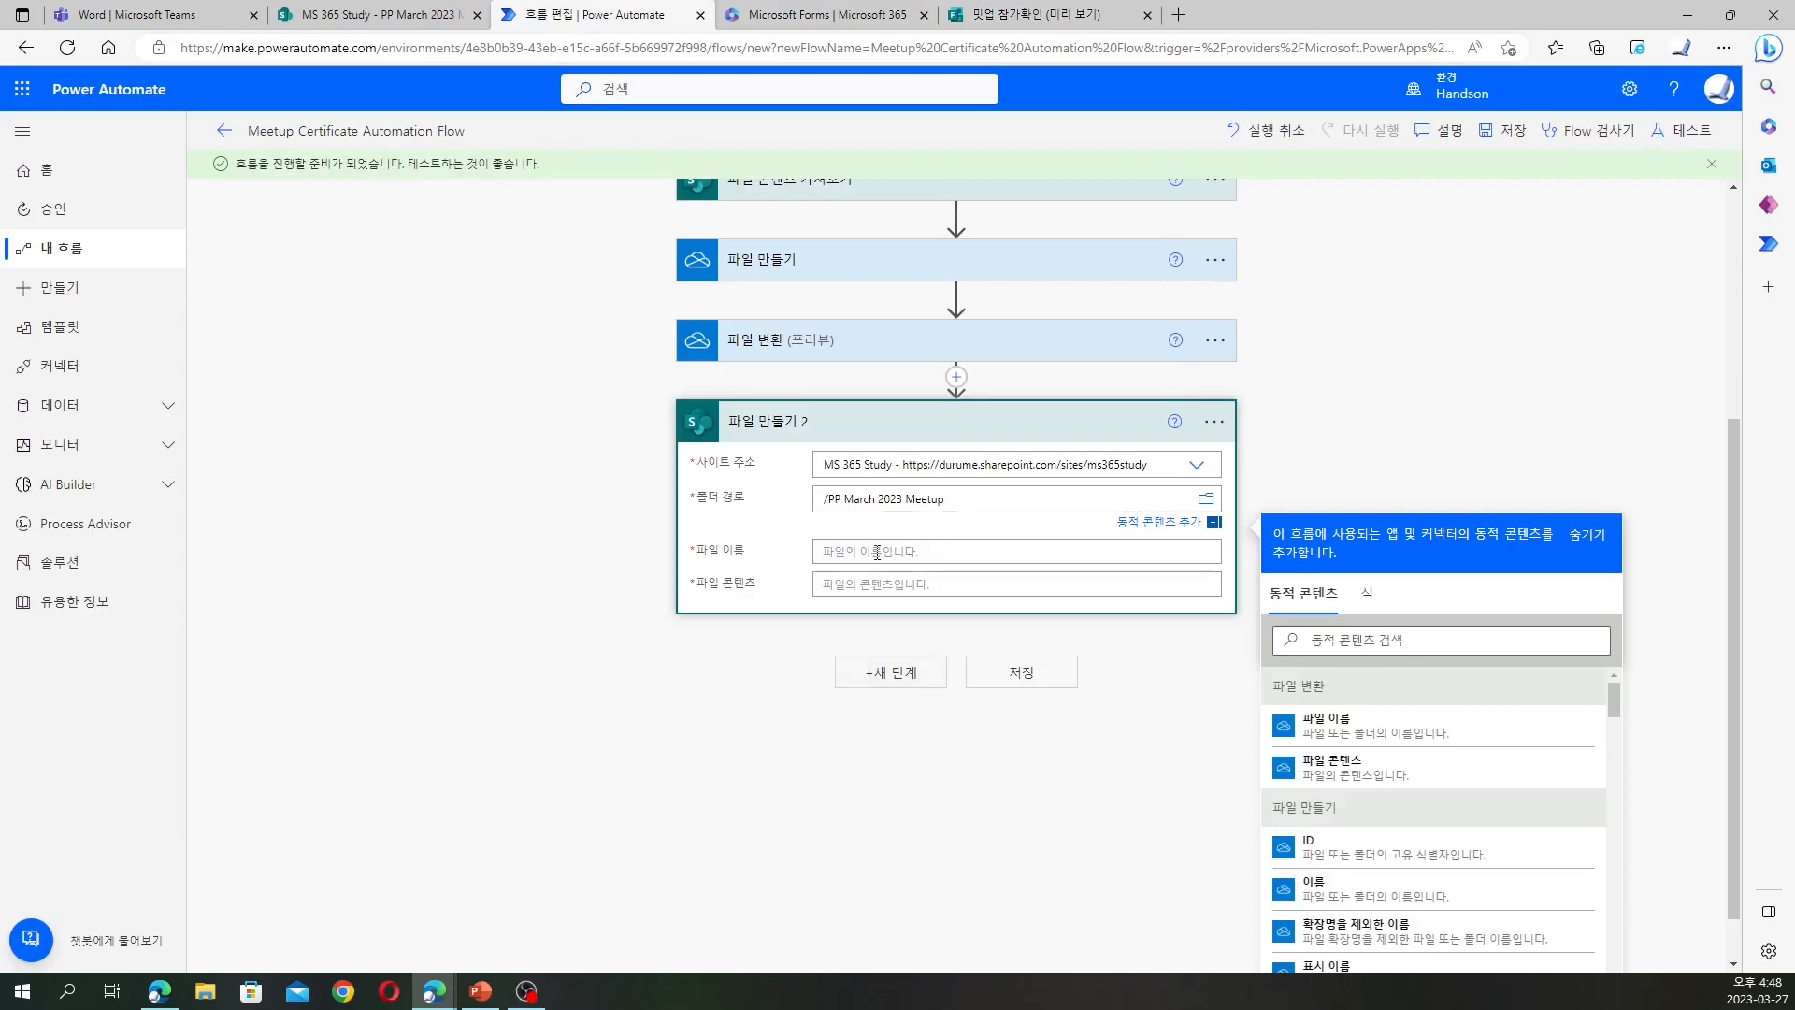
Fill File Name and File Content with the 파일 변환 outputs 파일 이름 and 파일 콘텐츠
{"action": "left_click", "coordinate": [877, 551]}
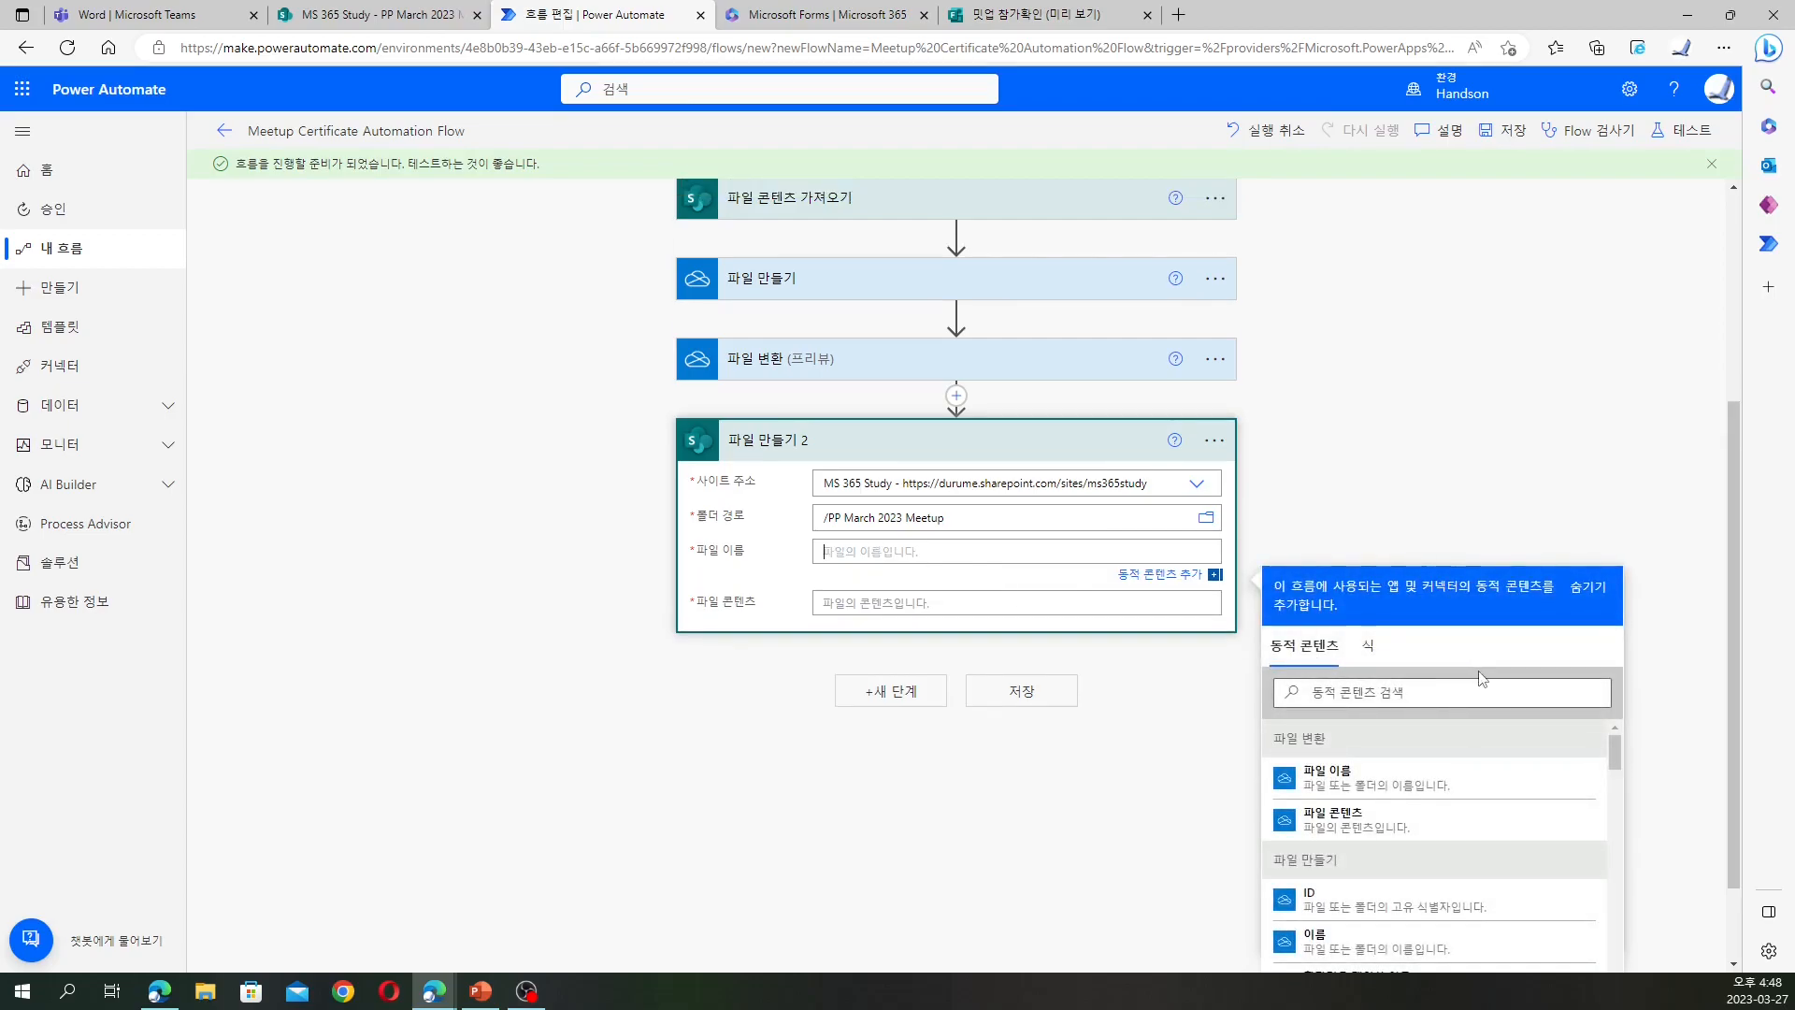
{"action": "scroll", "coordinate": [1481, 685], "scroll_direction": "down", "scroll_amount": 1}
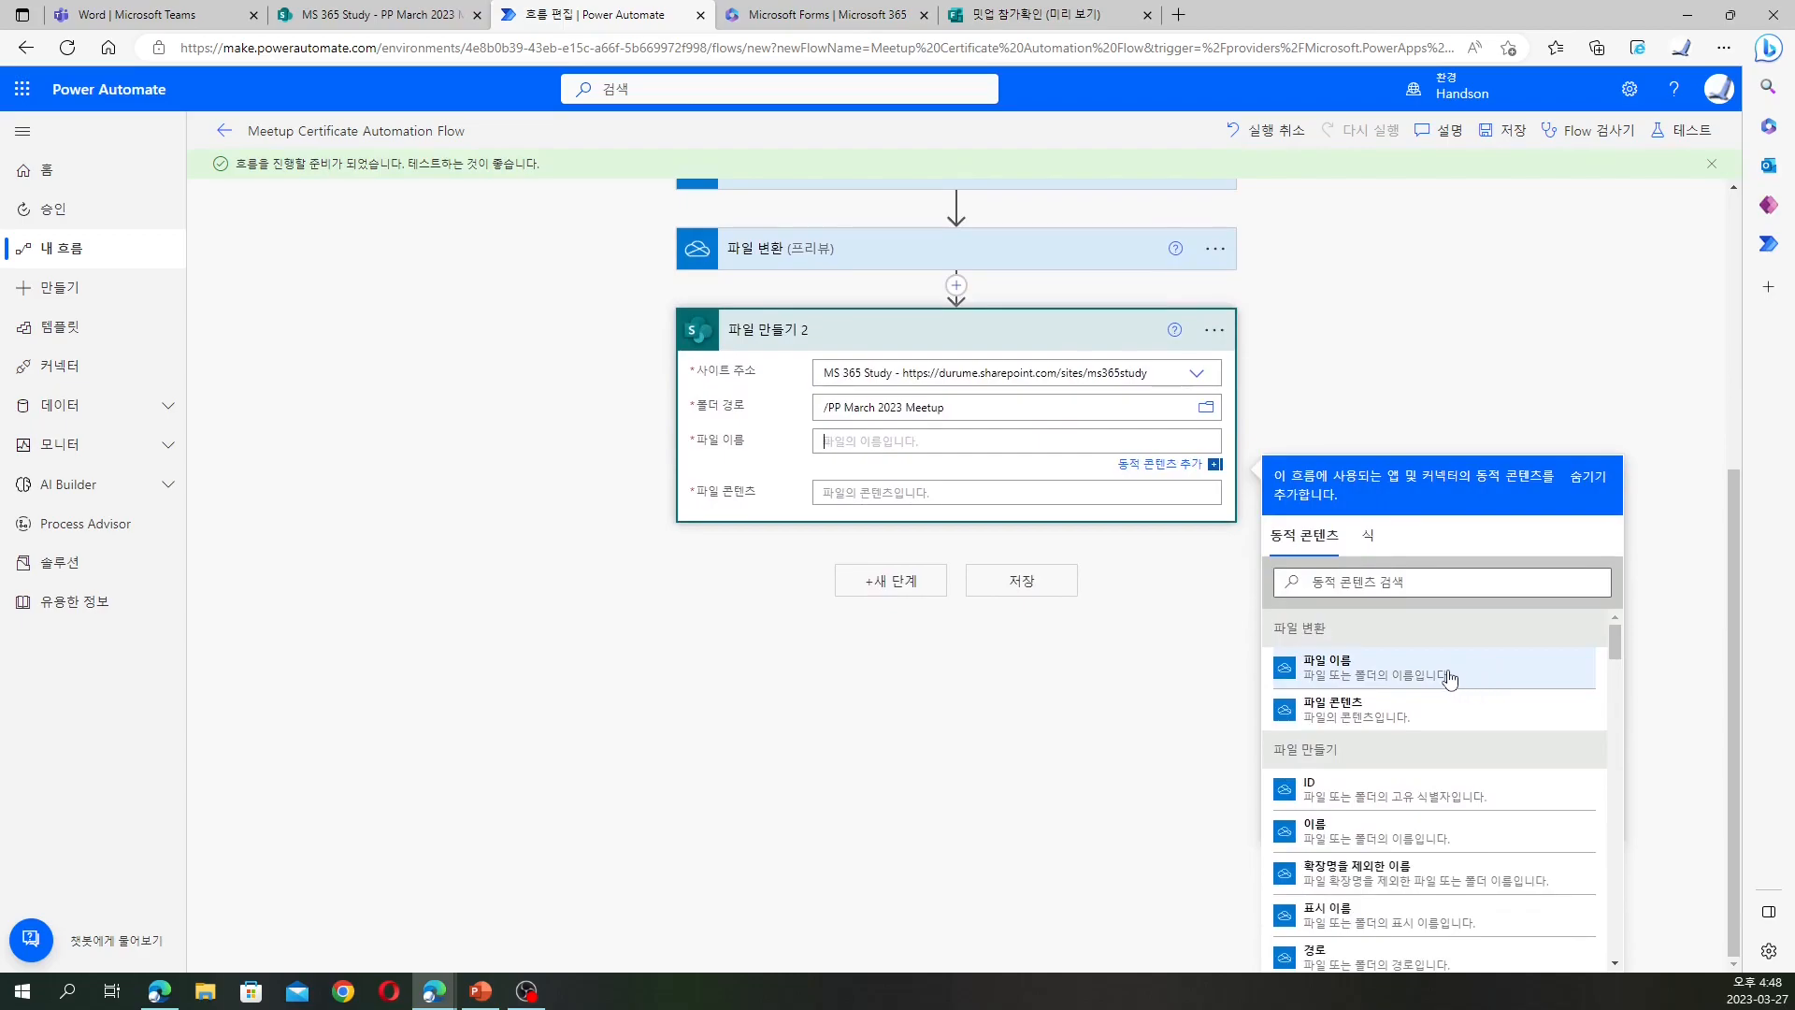
{"action": "left_click", "coordinate": [1449, 675]}
{"action": "left_click", "coordinate": [916, 496]}
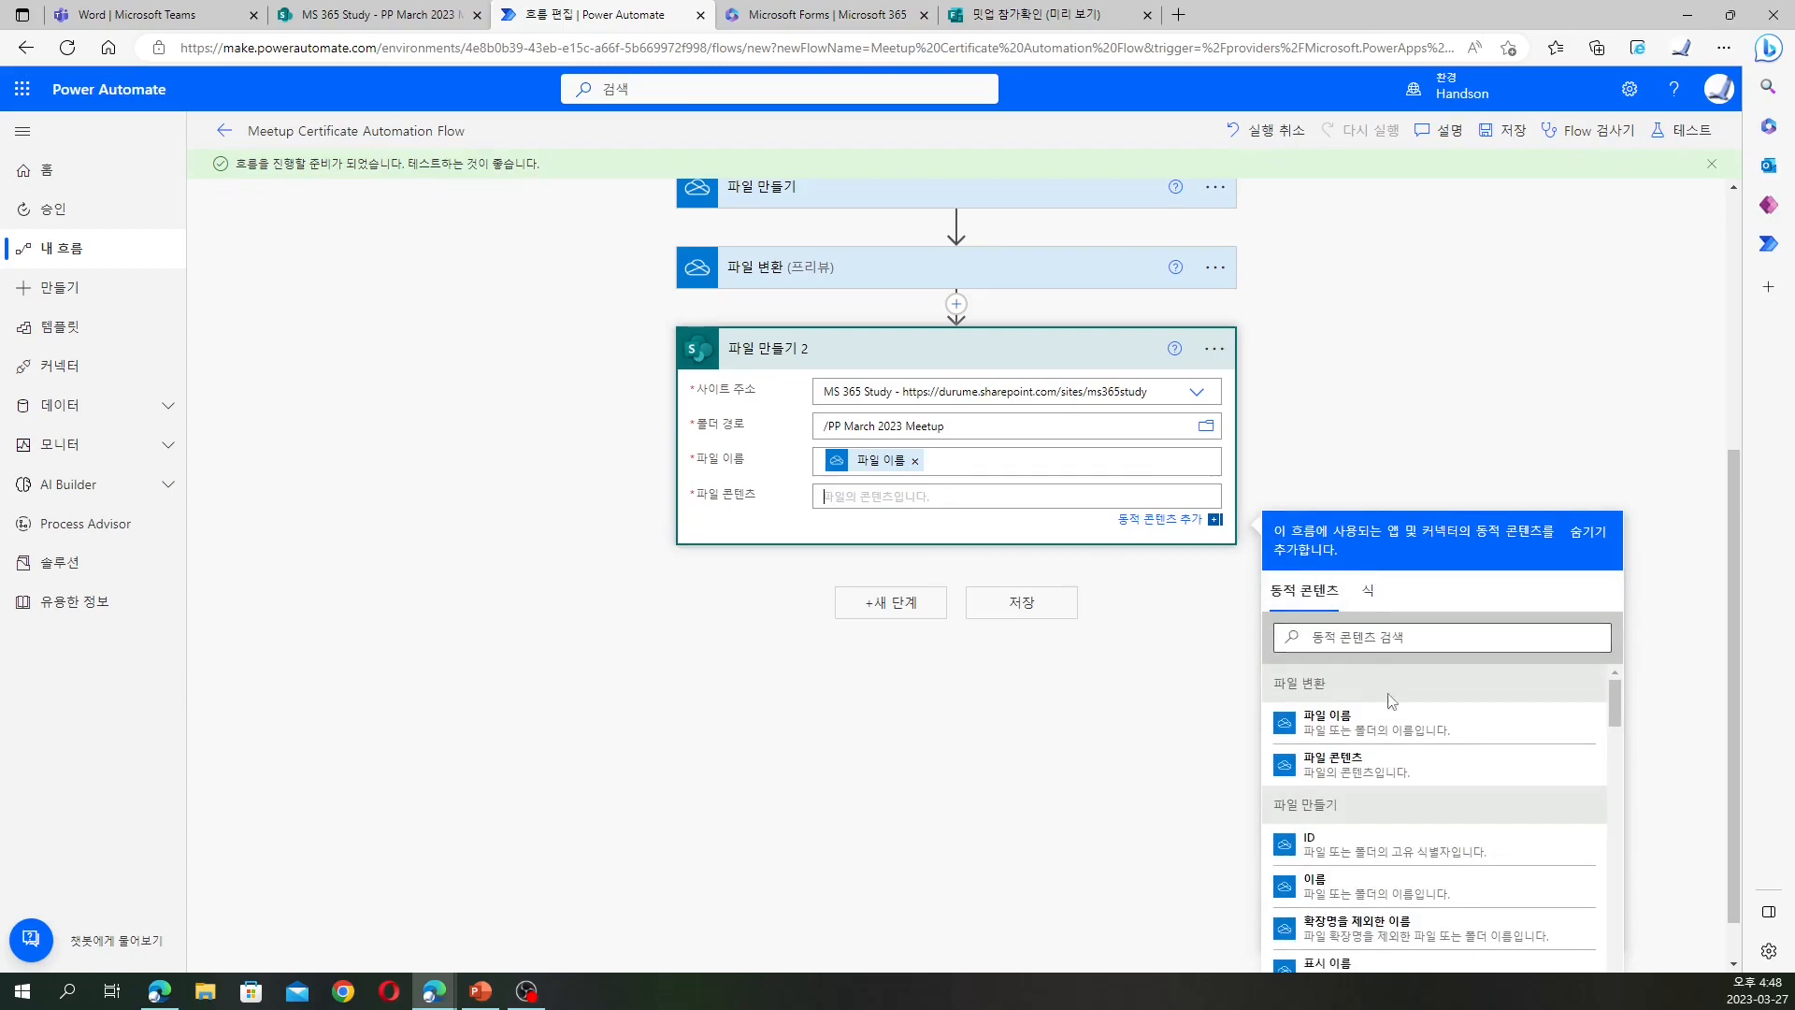
{"action": "left_click", "coordinate": [1403, 767]}
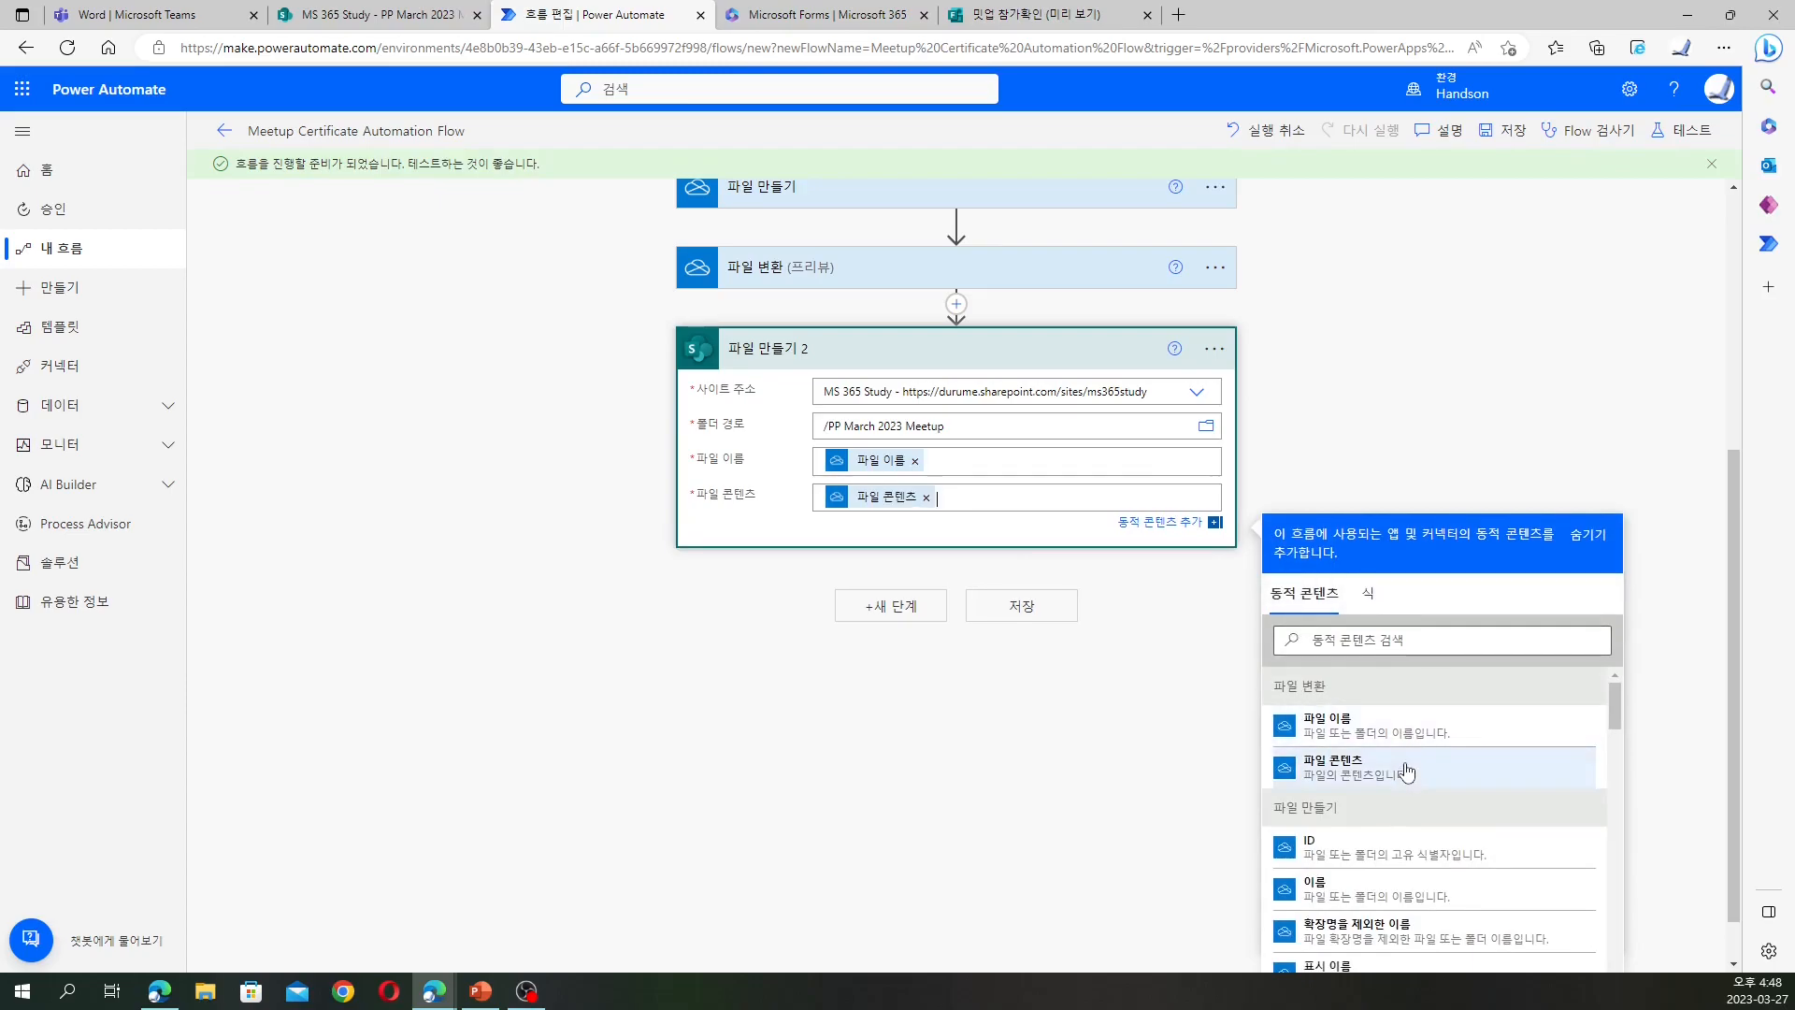
{"action": "left_click", "coordinate": [880, 615]}
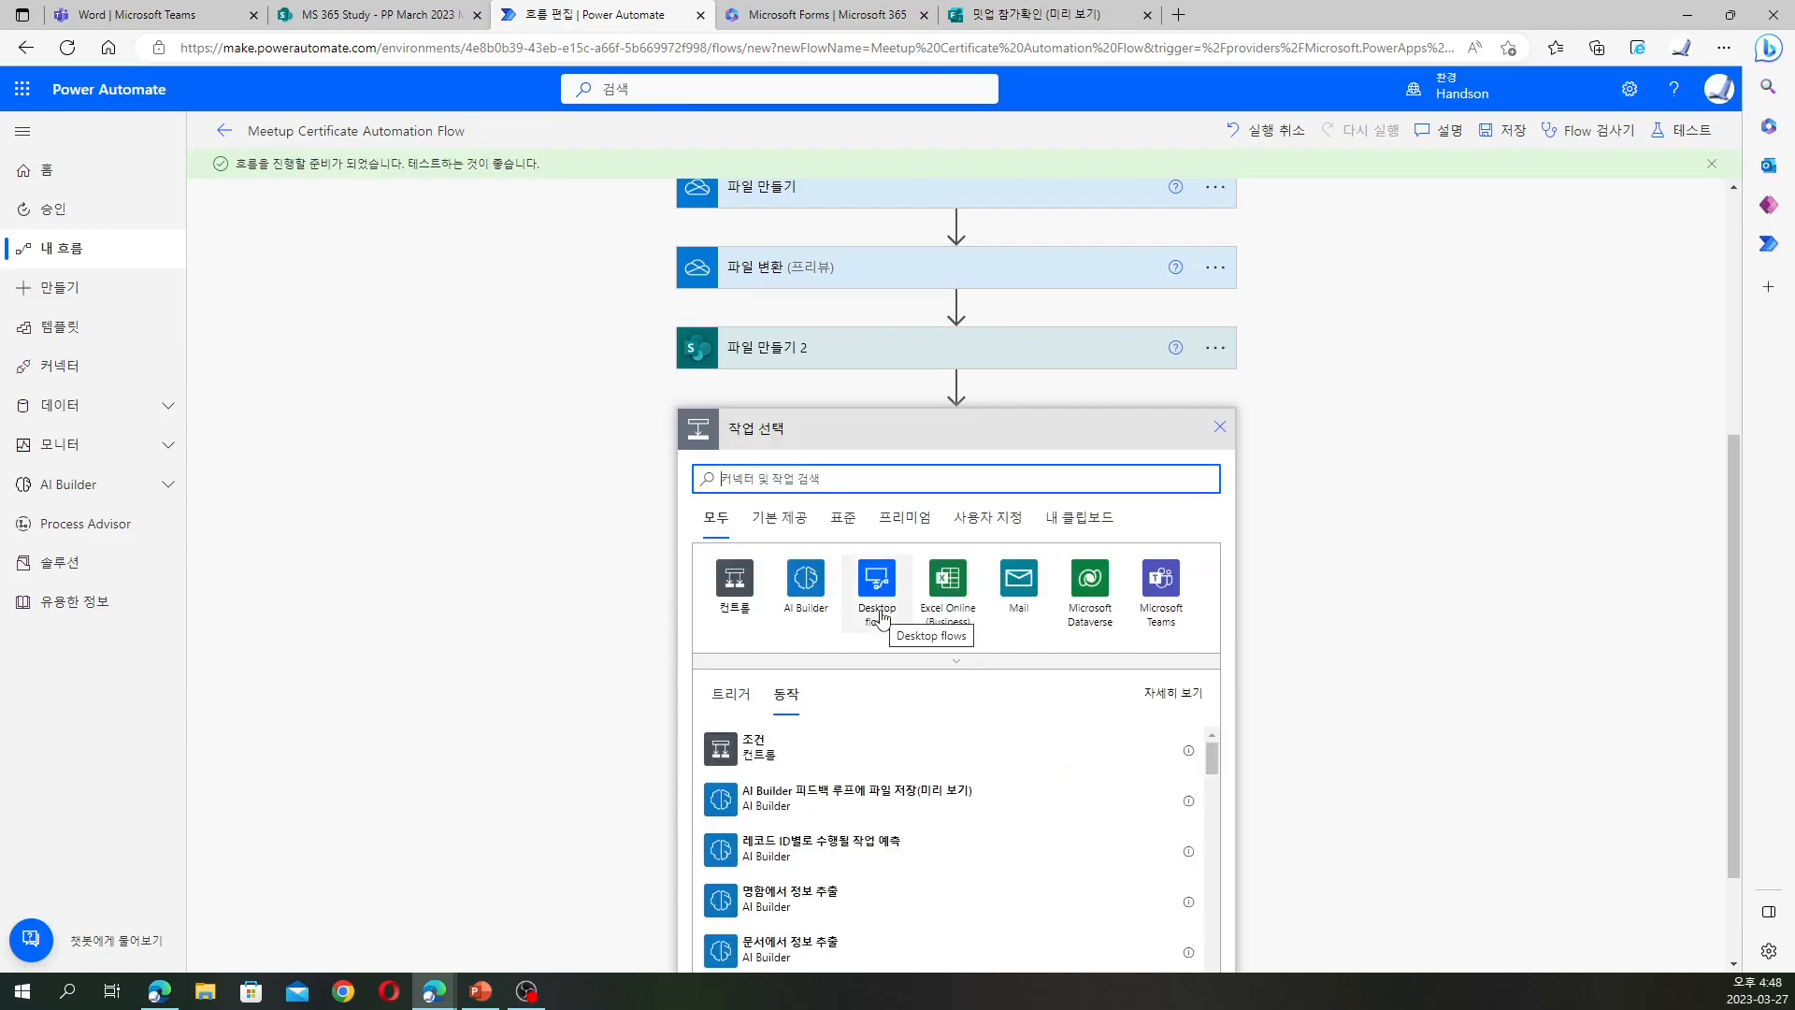
Add SharePoint's 파일 속성 업데이트 (Update file properties) action, found by searching '업데이트'
{"action": "left_click", "coordinate": [934, 666]}
{"action": "scroll", "coordinate": [933, 666], "scroll_direction": "down", "scroll_amount": 2}
{"action": "scroll", "coordinate": [933, 666], "scroll_direction": "up", "scroll_amount": 3}
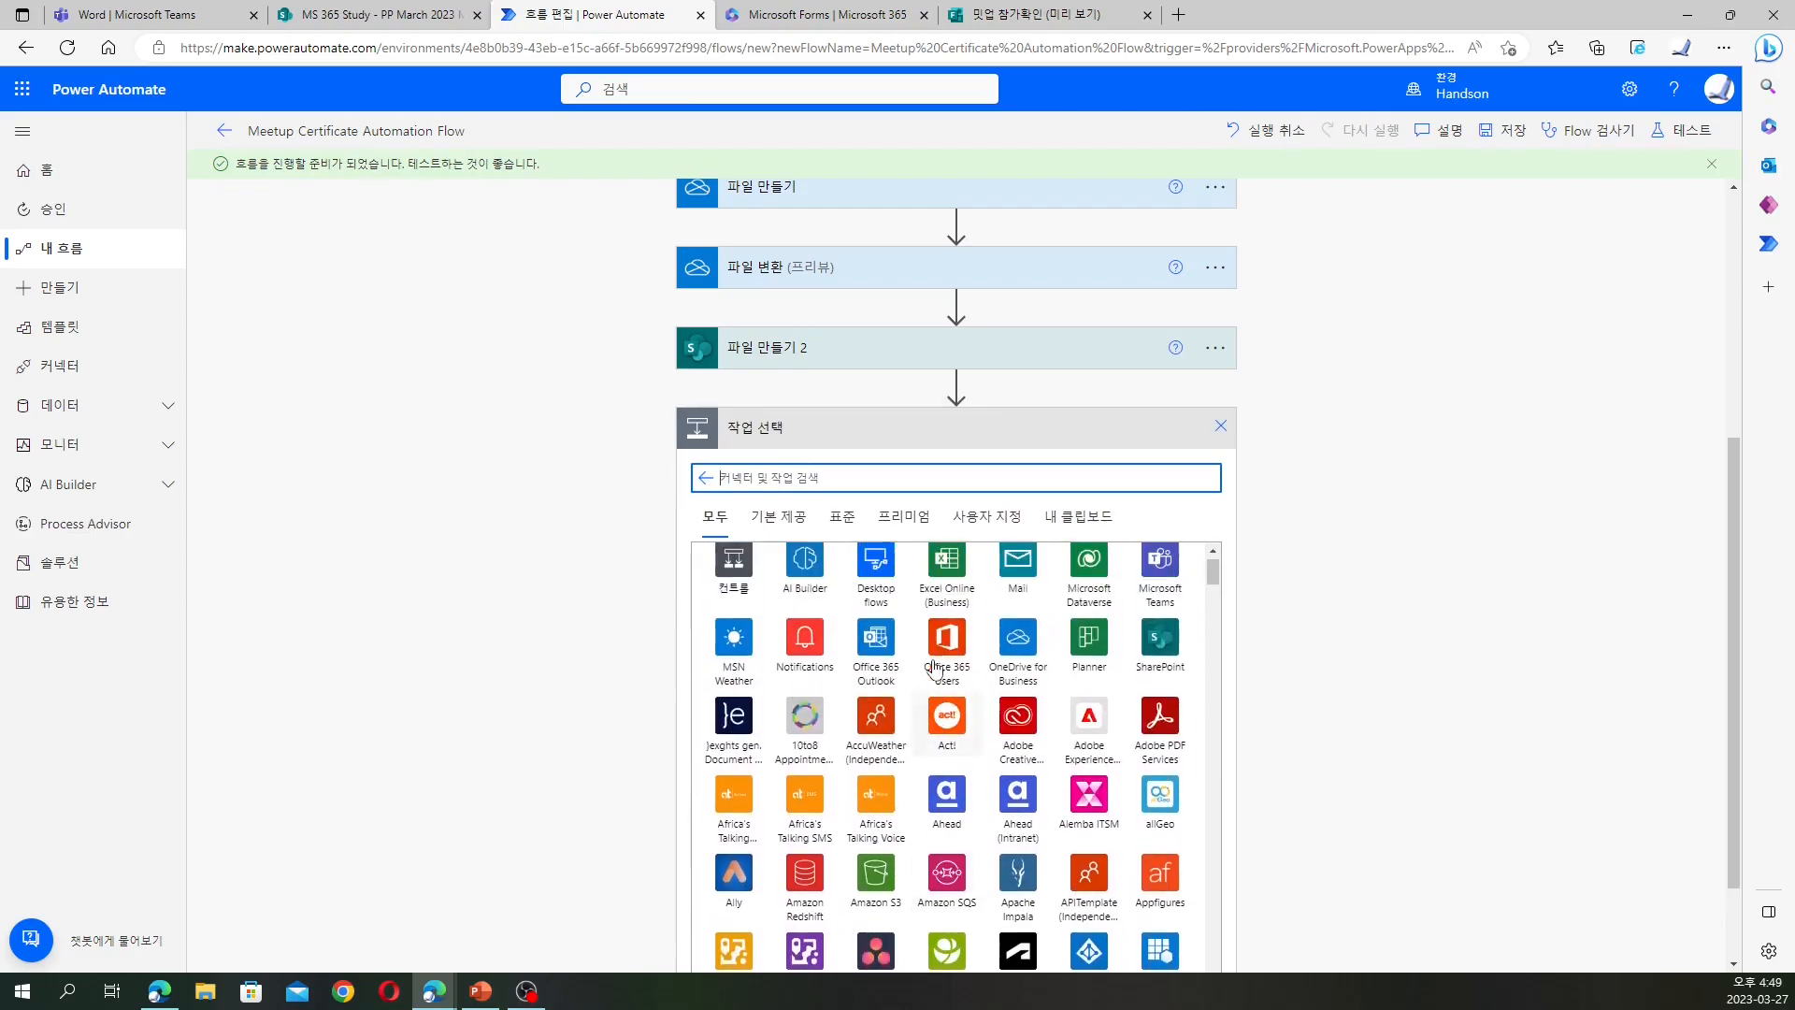
{"action": "left_click", "coordinate": [1167, 662]}
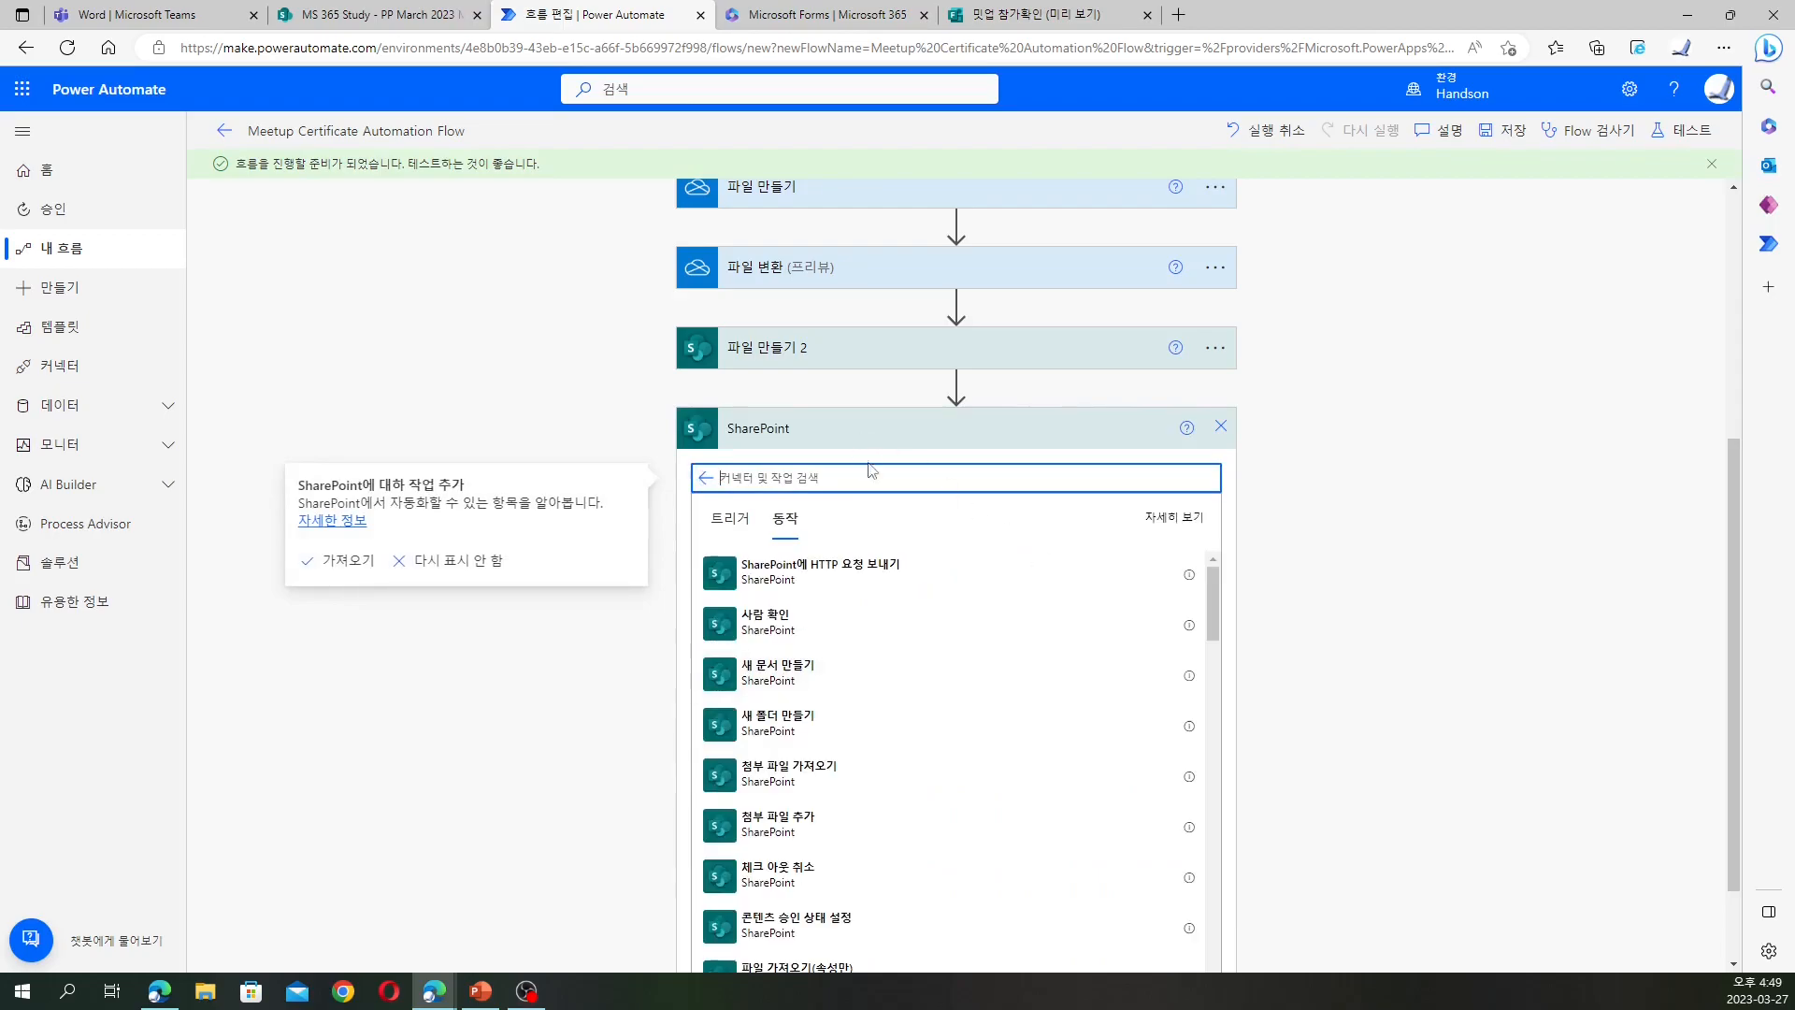
{"action": "type", "text": "파일 속성 업데이트"}
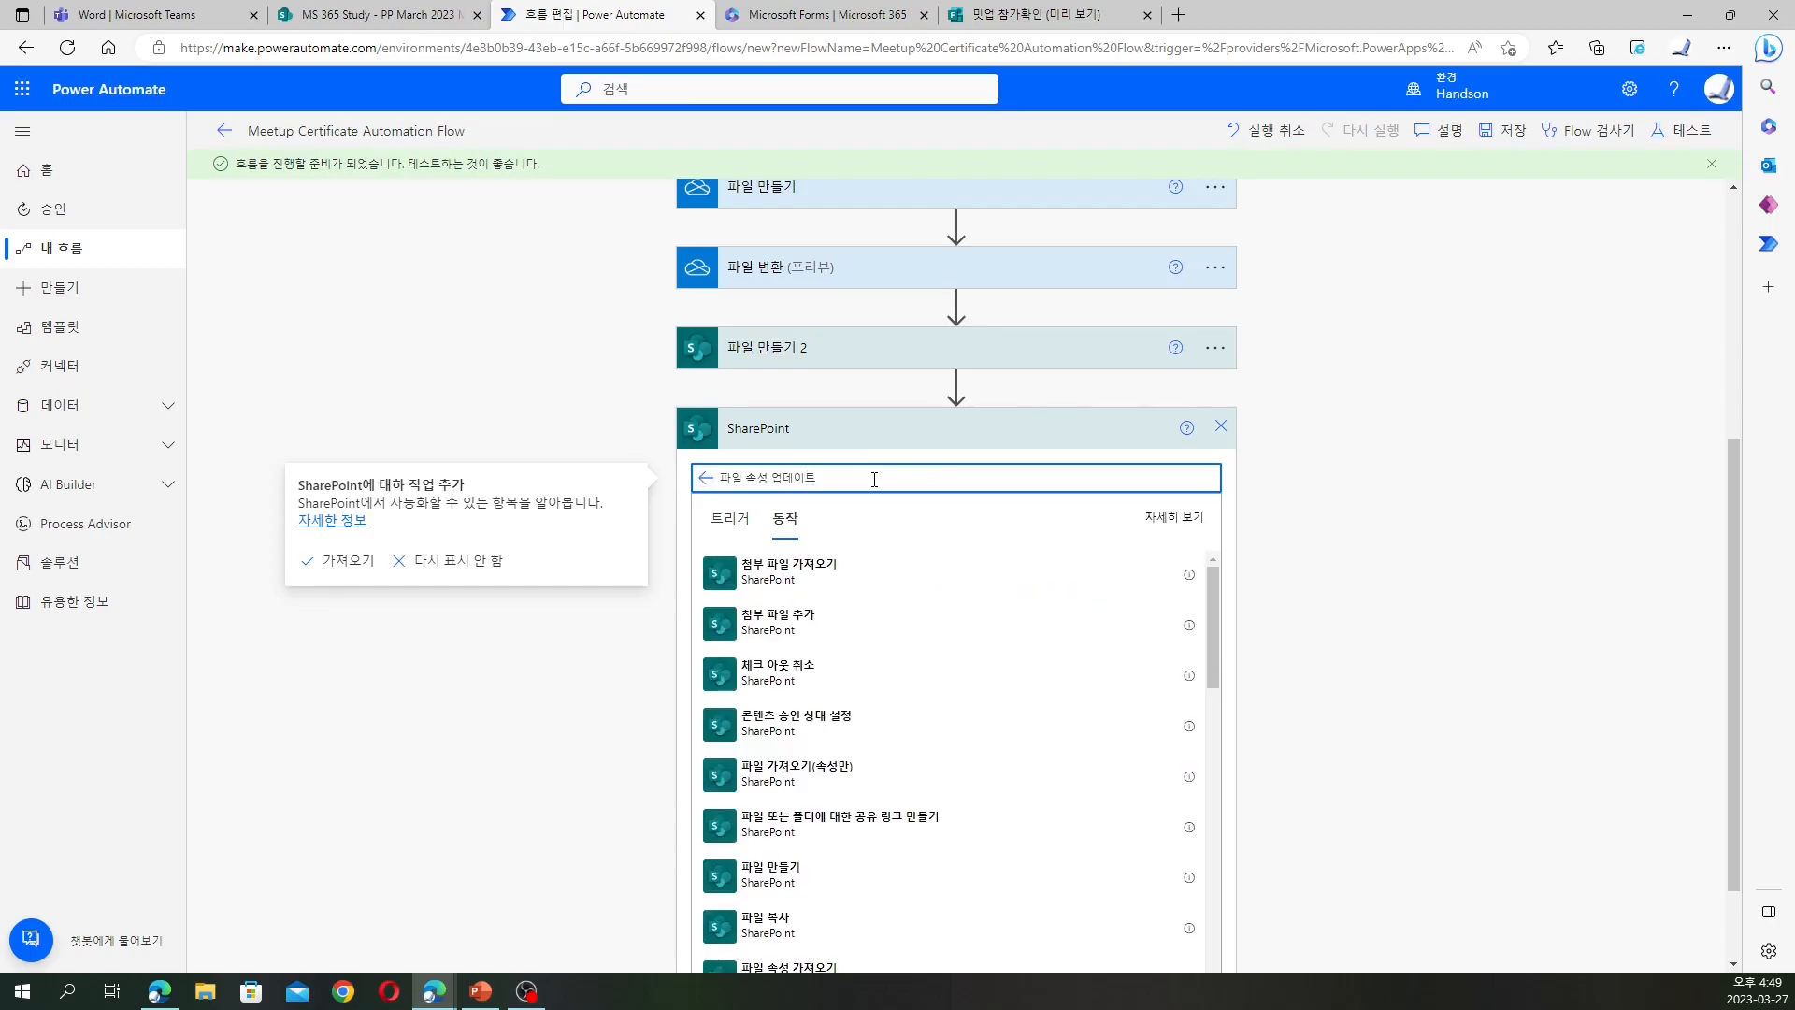
{"action": "scroll", "coordinate": [905, 748], "scroll_direction": "down", "scroll_amount": 2}
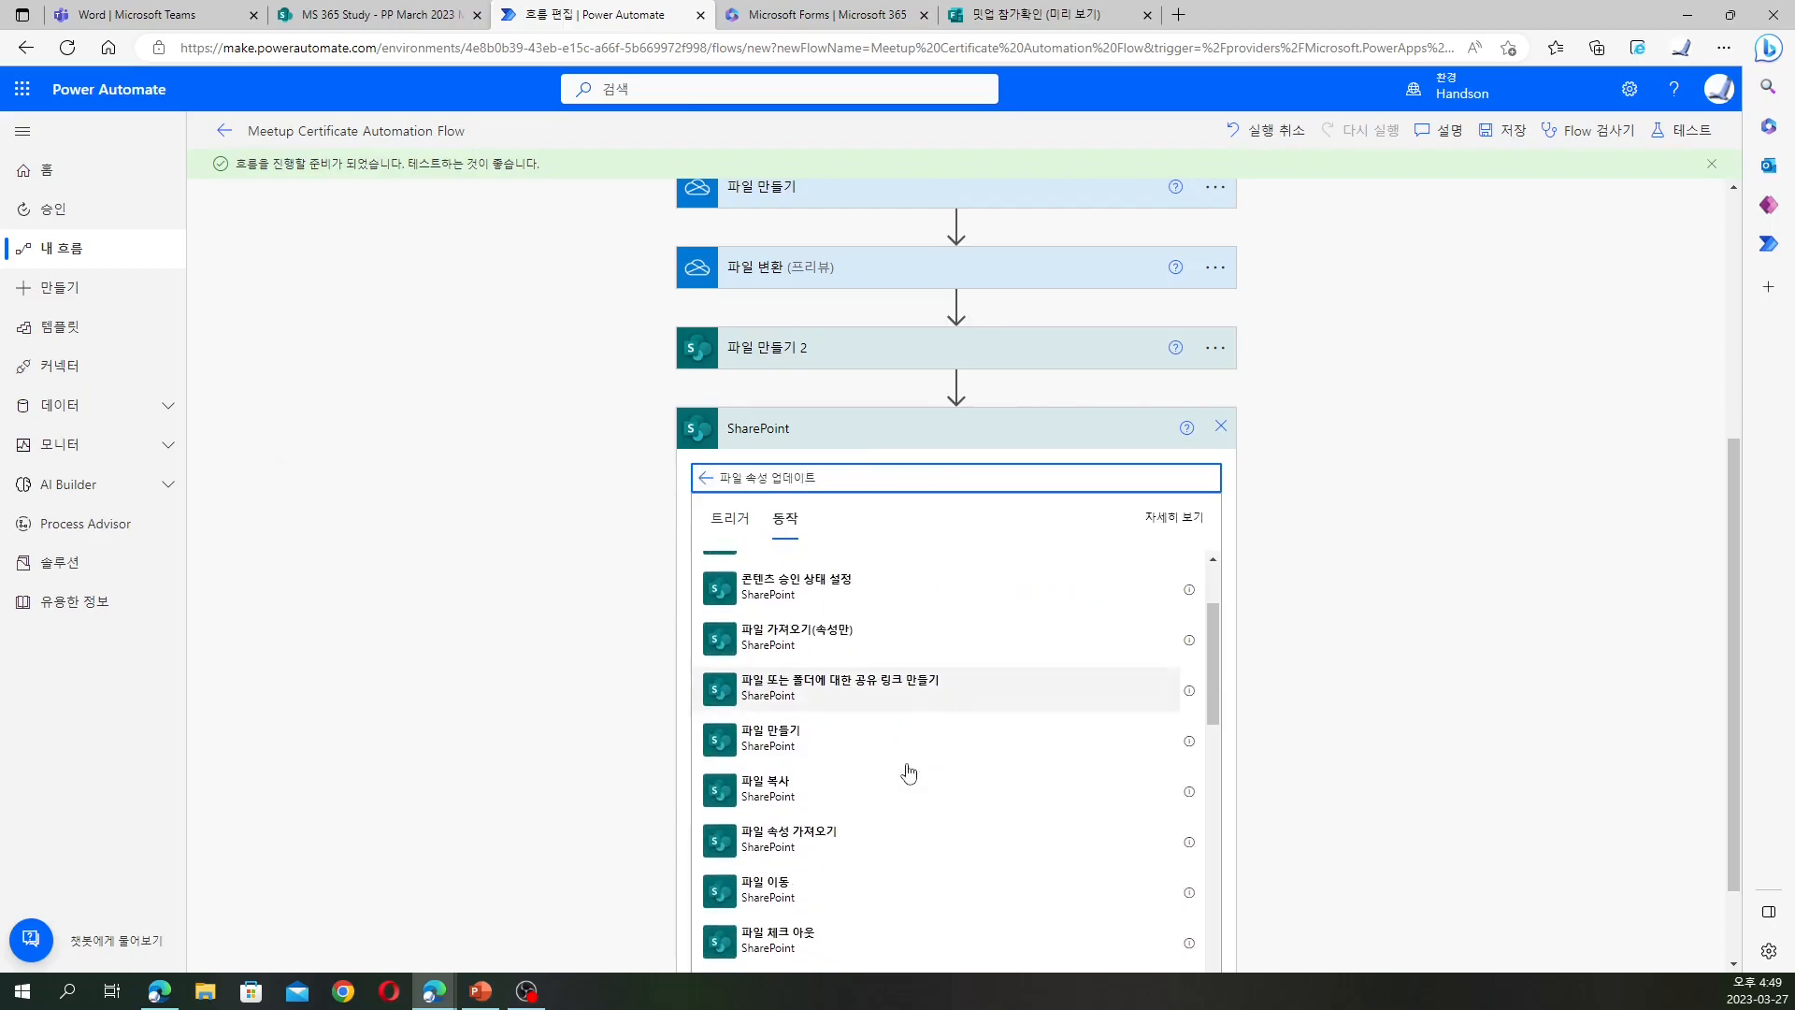
{"action": "scroll", "coordinate": [908, 772], "scroll_direction": "down", "scroll_amount": 5}
{"action": "scroll", "coordinate": [908, 772], "scroll_direction": "down", "scroll_amount": 1}
{"action": "left_click_drag", "start_coordinate": [768, 481], "coordinate": [673, 492]}
{"action": "key", "text": "BackSpace"}
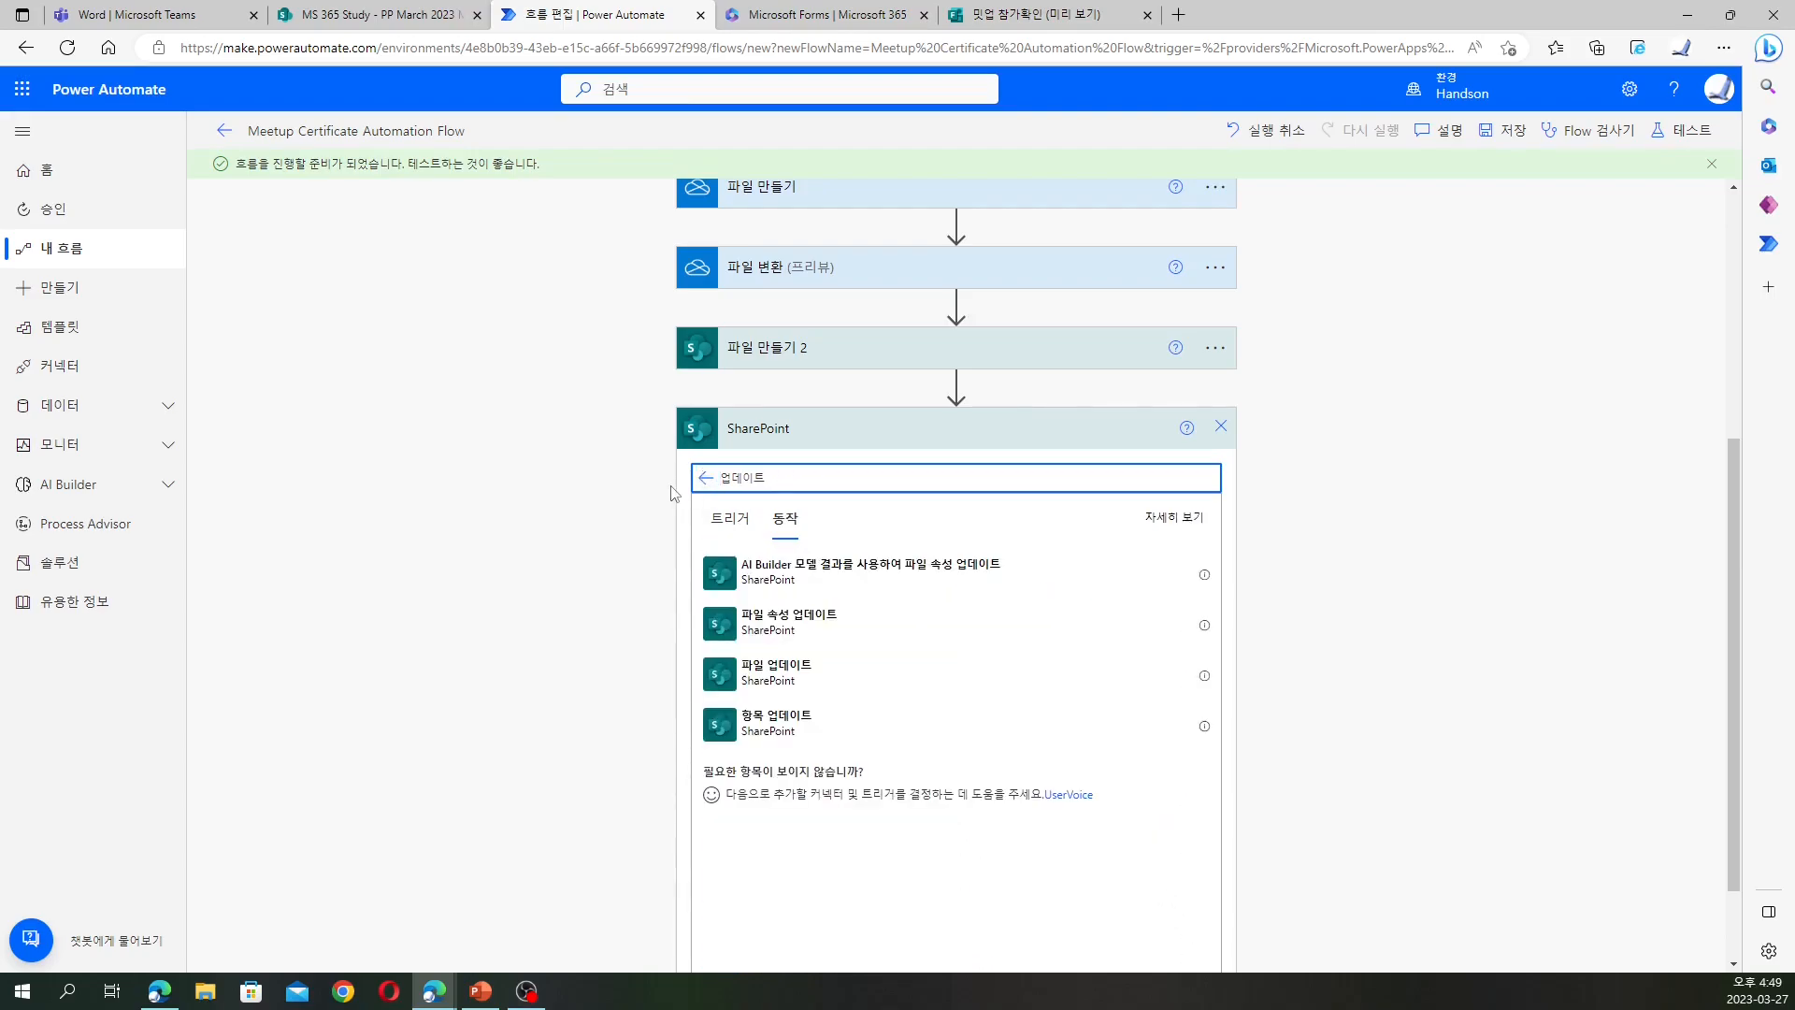
{"action": "left_click", "coordinate": [853, 634]}
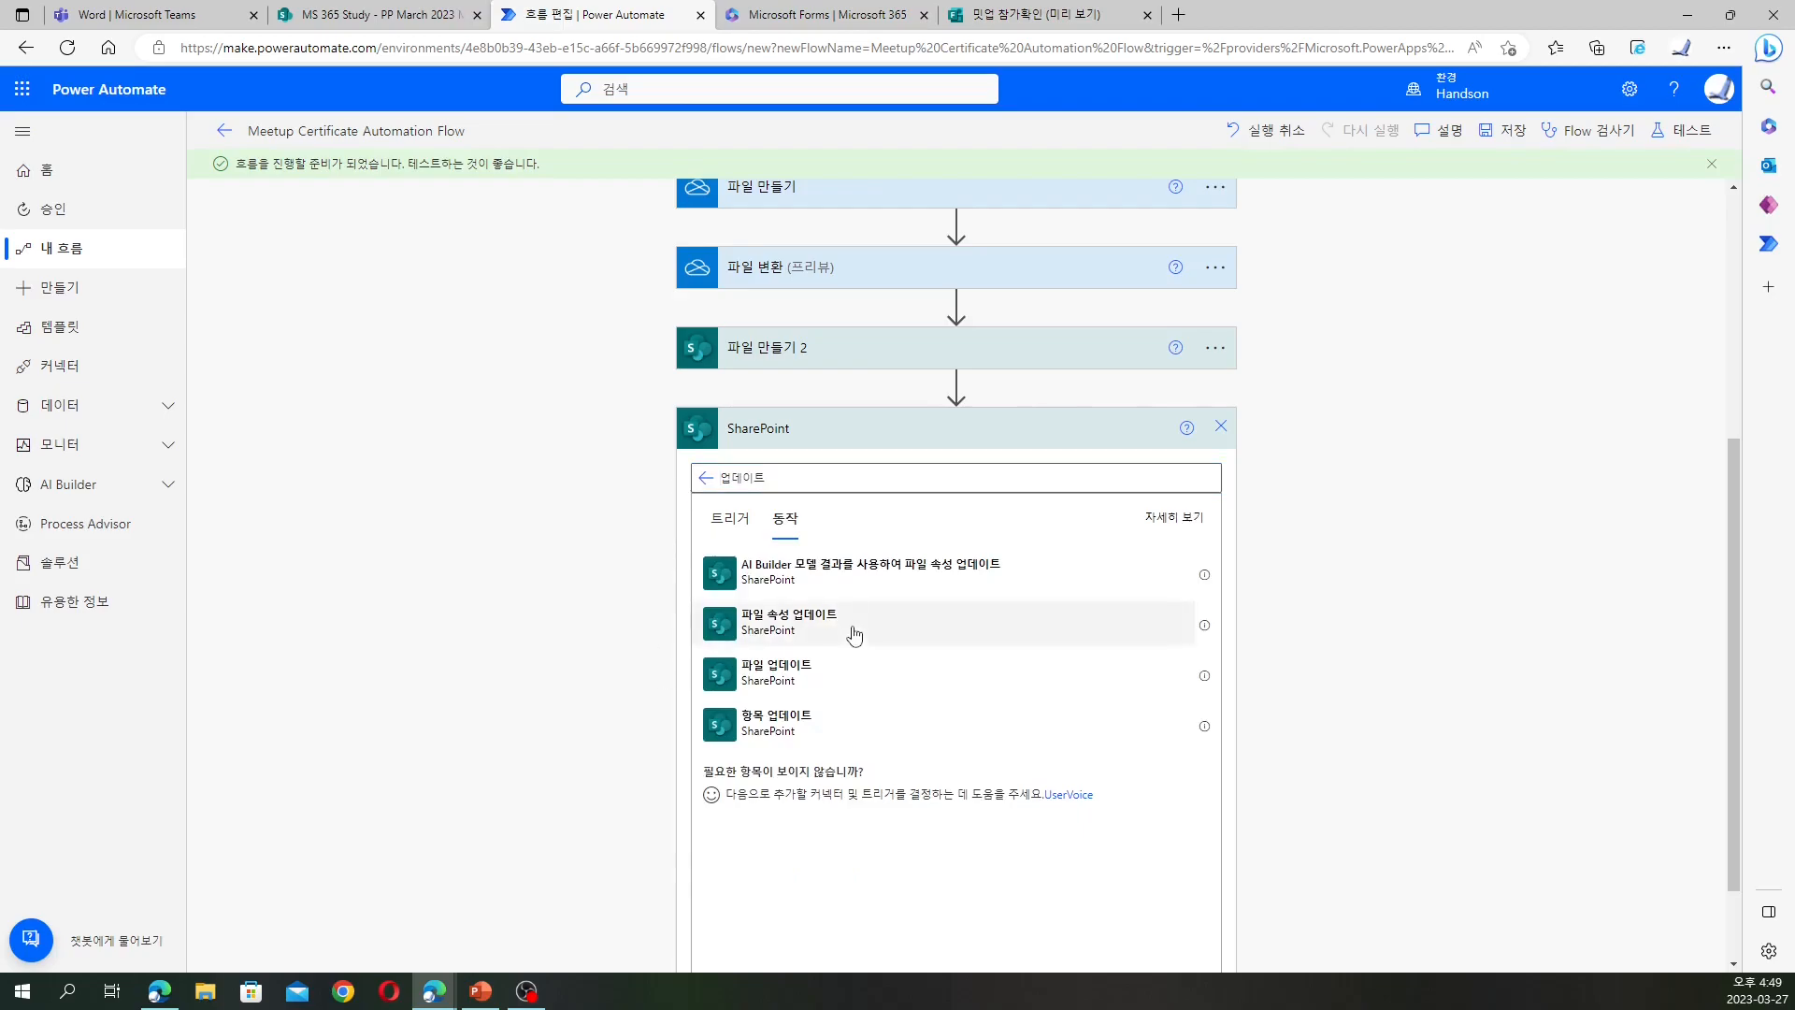
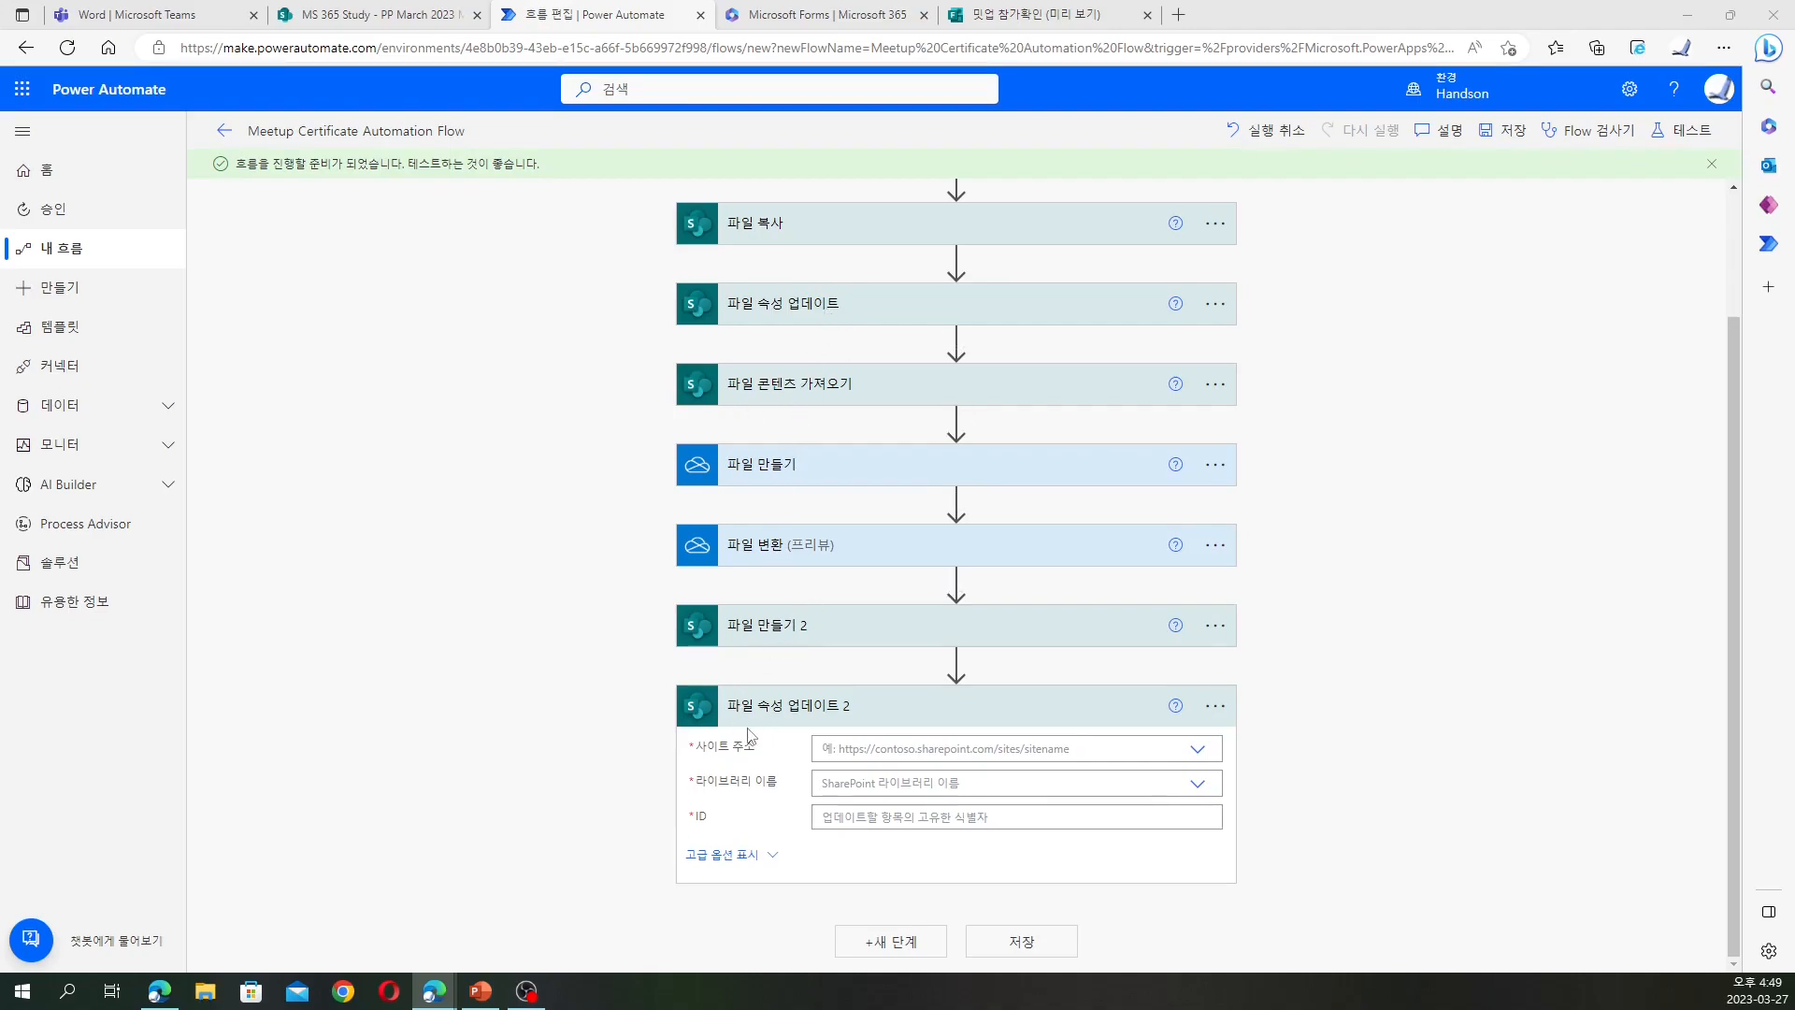
Point 파일 속성 업데이트 2 at the MS 365 Study site and the PP March 2023 Meetup library
{"action": "left_click", "coordinate": [869, 749]}
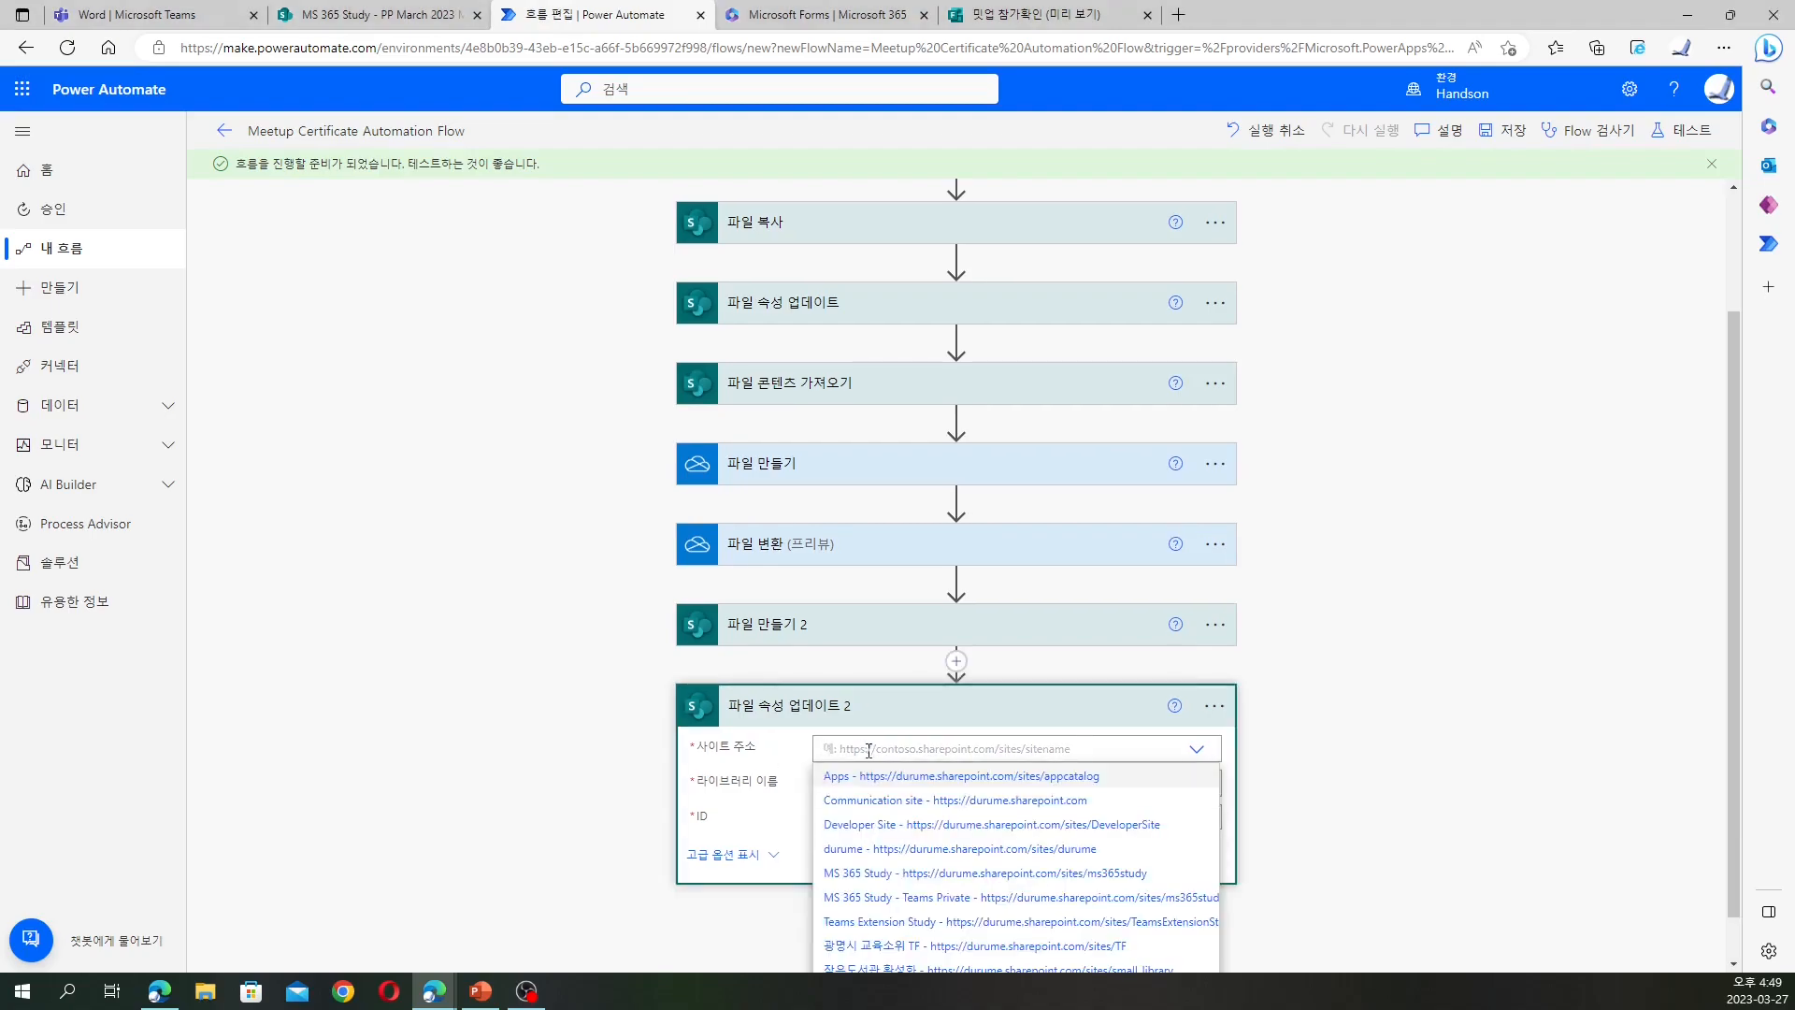
{"action": "left_click", "coordinate": [917, 872]}
{"action": "left_click", "coordinate": [962, 782]}
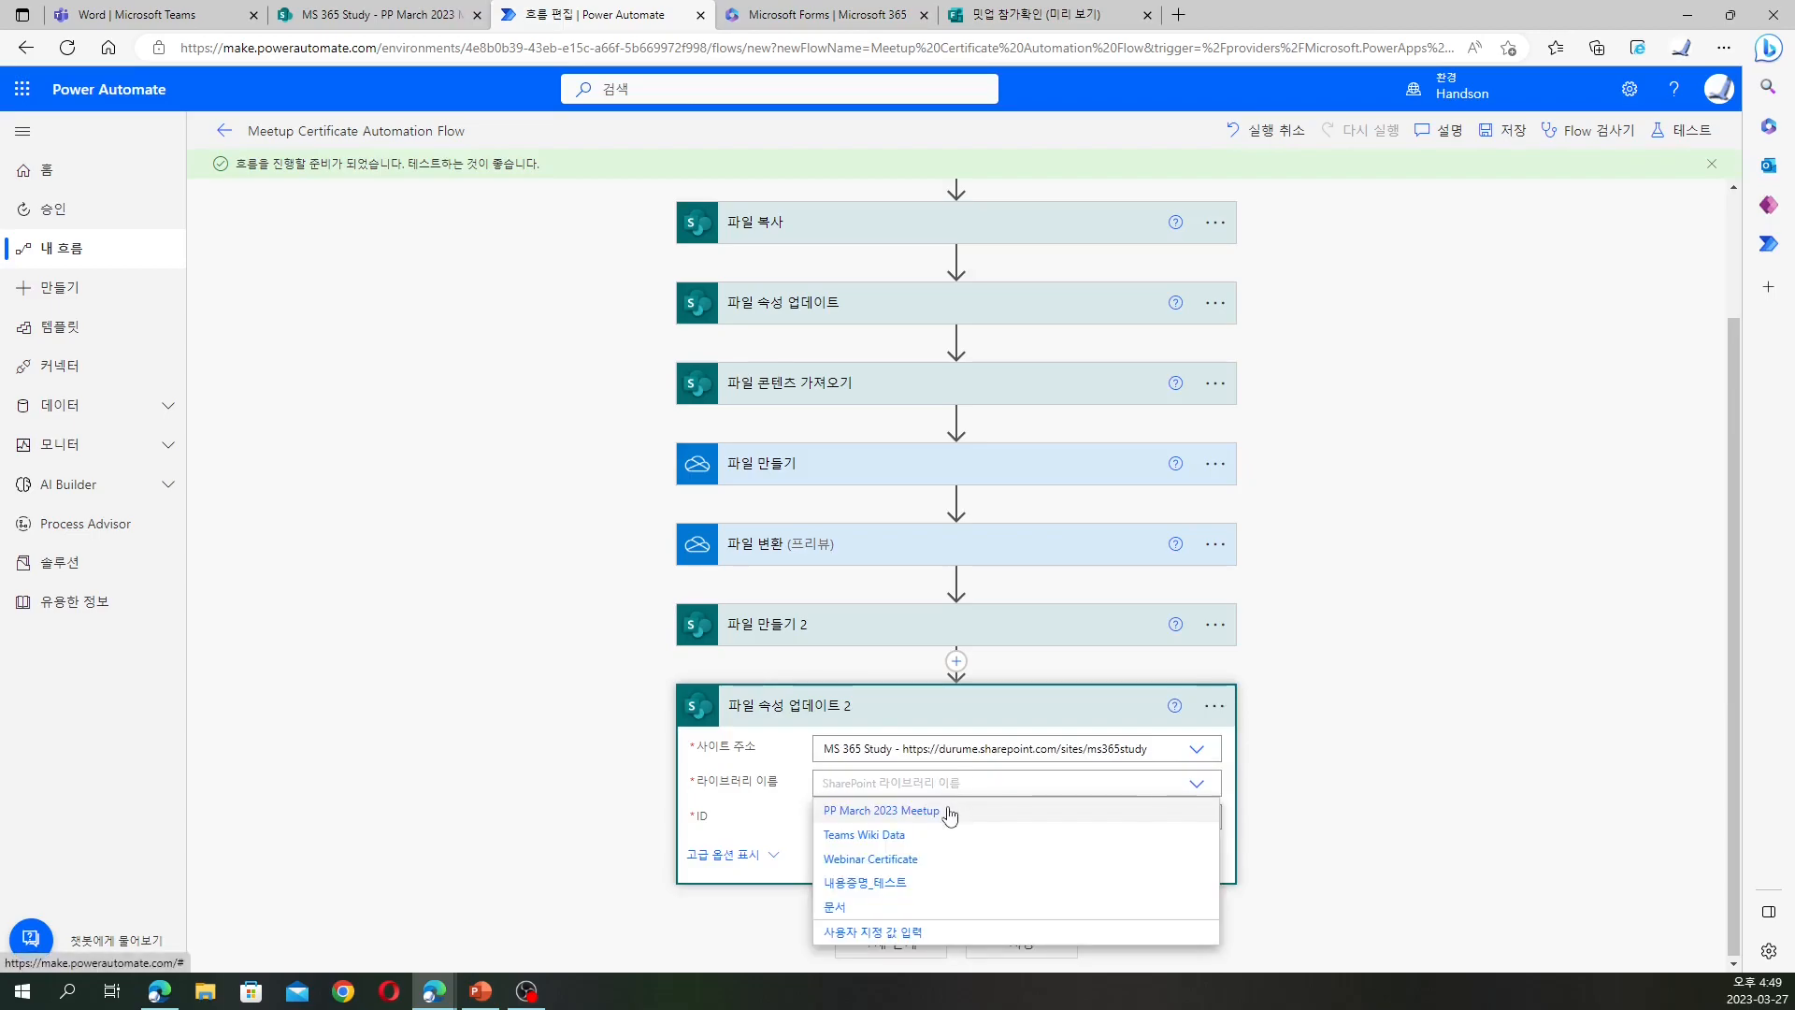
{"action": "left_click", "coordinate": [949, 812]}
Set the ID field to the created file's ItemId
{"action": "left_click", "coordinate": [1028, 821]}
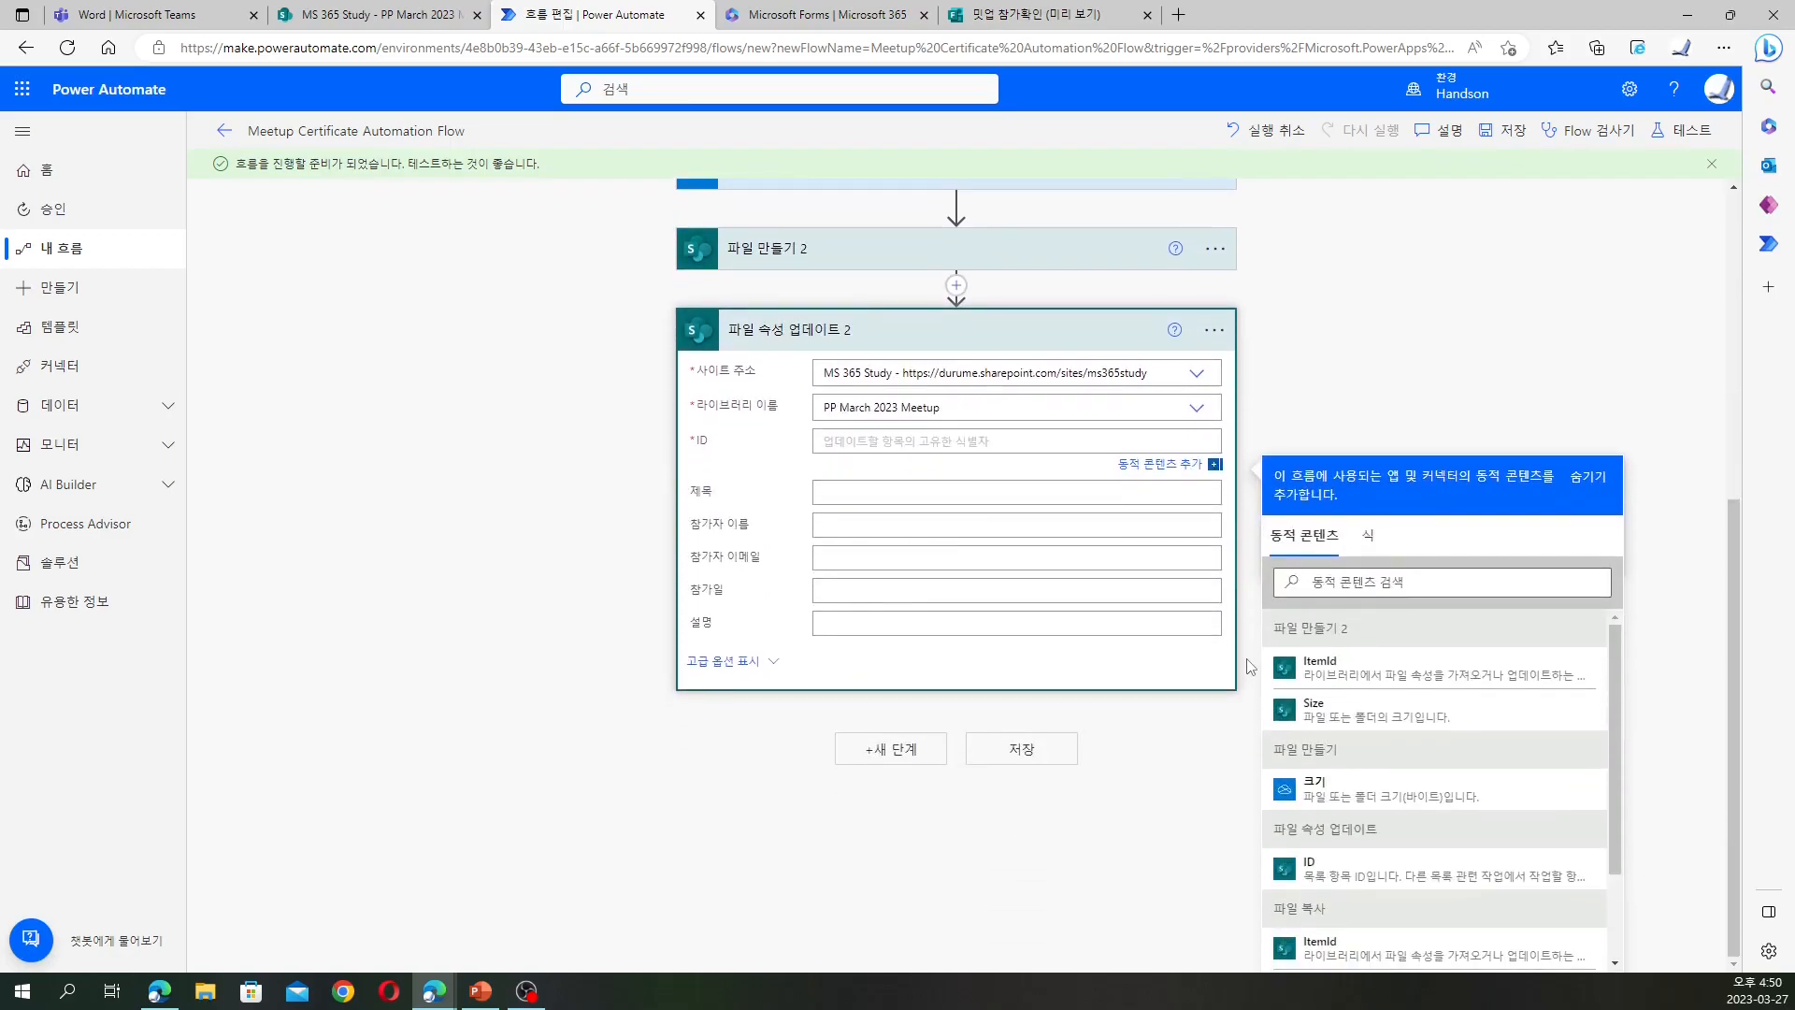
{"action": "left_click", "coordinate": [1328, 671]}
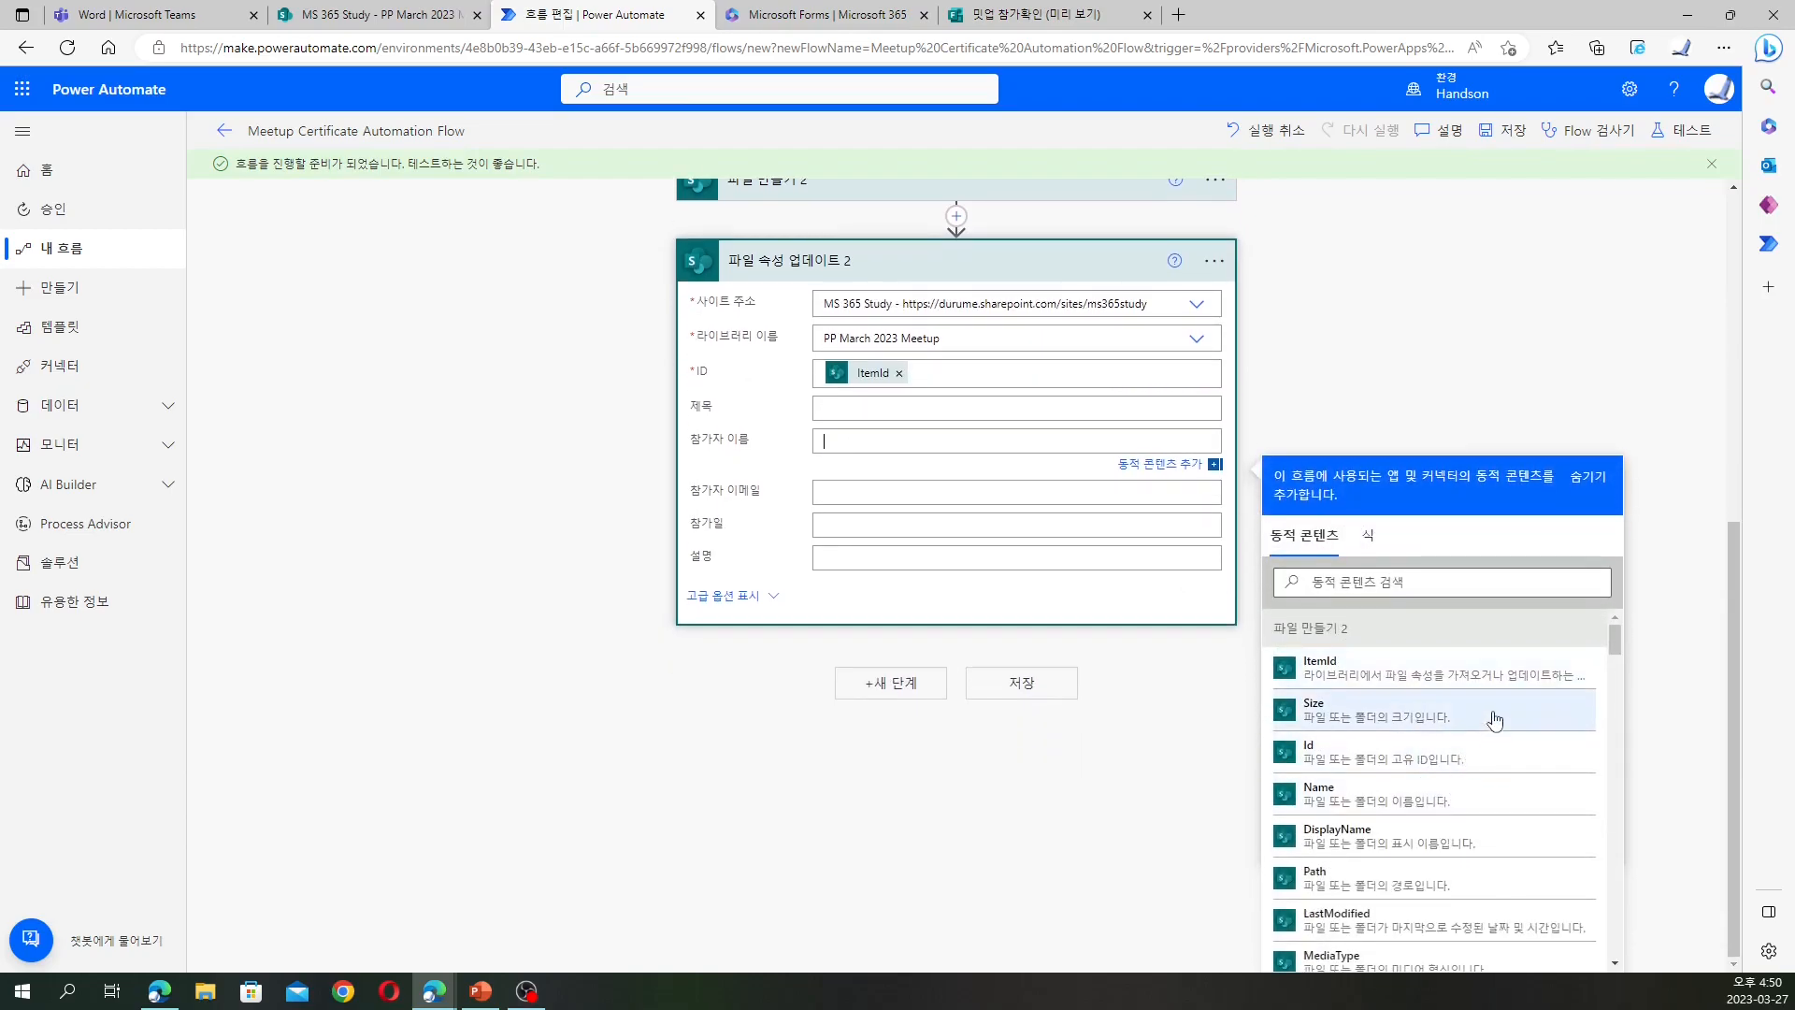
{"action": "scroll", "coordinate": [1494, 725], "scroll_direction": "down", "scroll_amount": 3}
{"action": "scroll", "coordinate": [1503, 690], "scroll_direction": "down", "scroll_amount": 3}
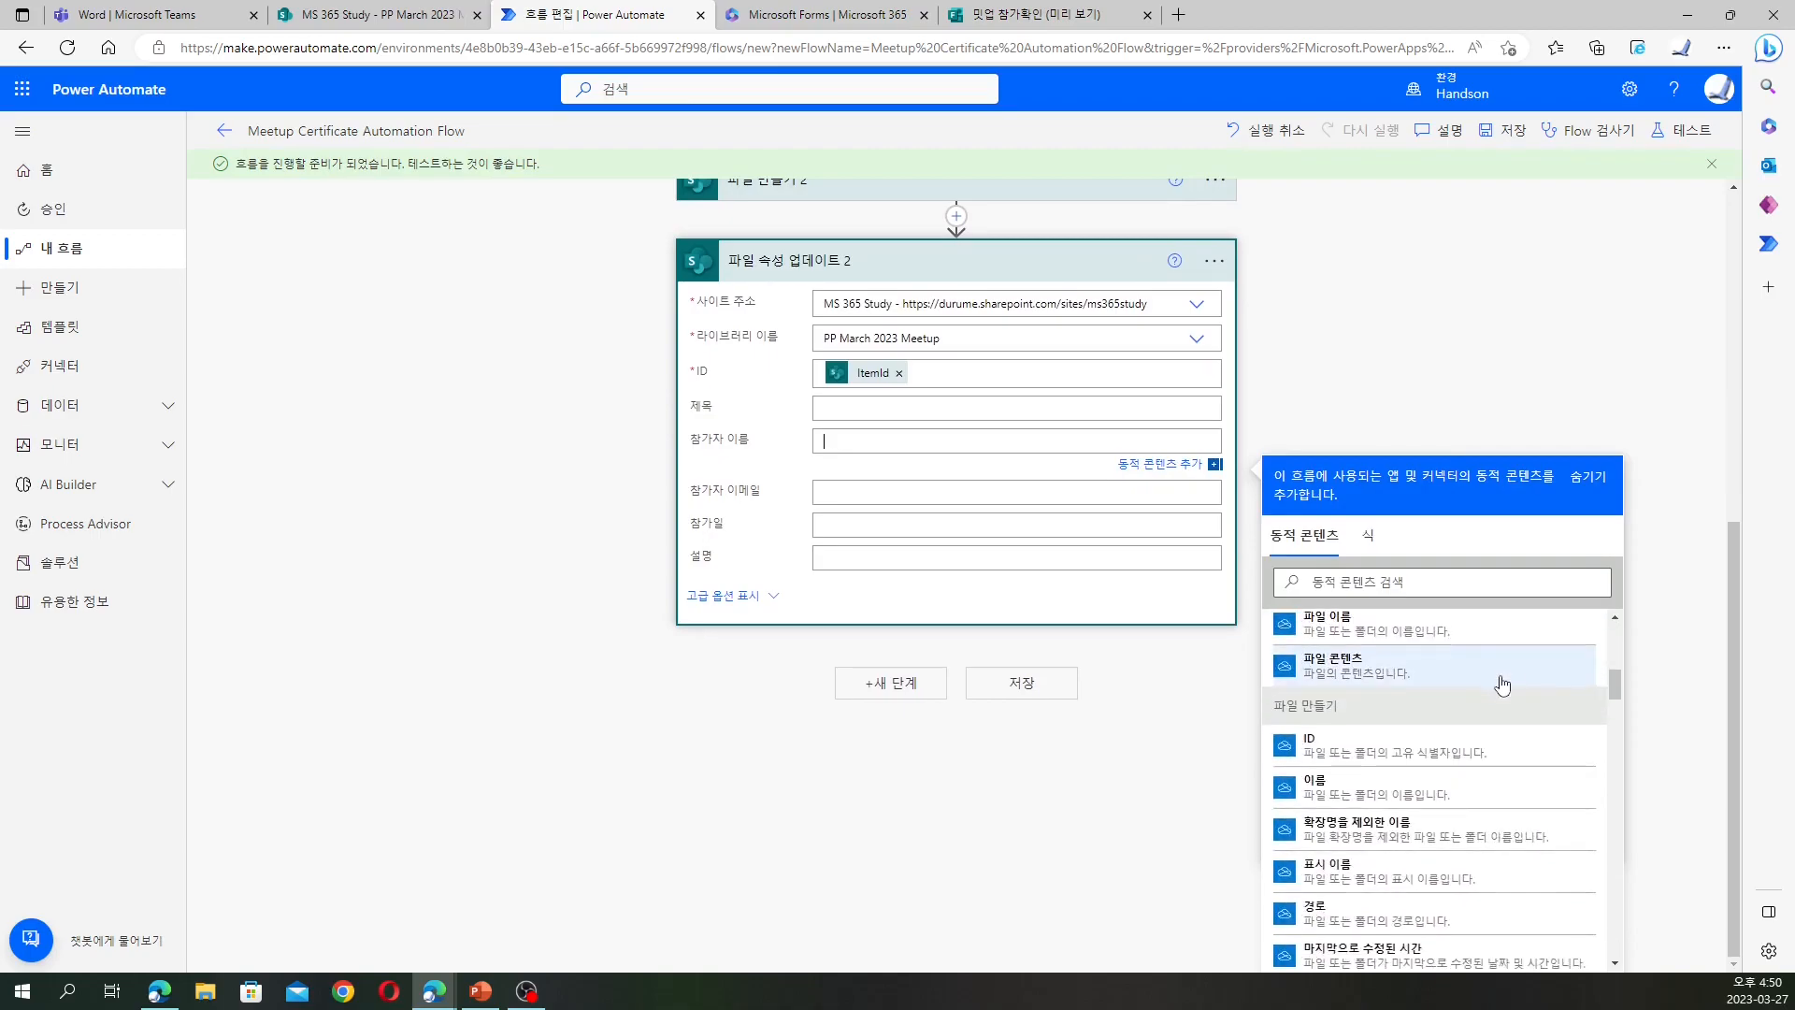
{"action": "scroll", "coordinate": [1500, 682], "scroll_direction": "down", "scroll_amount": 6}
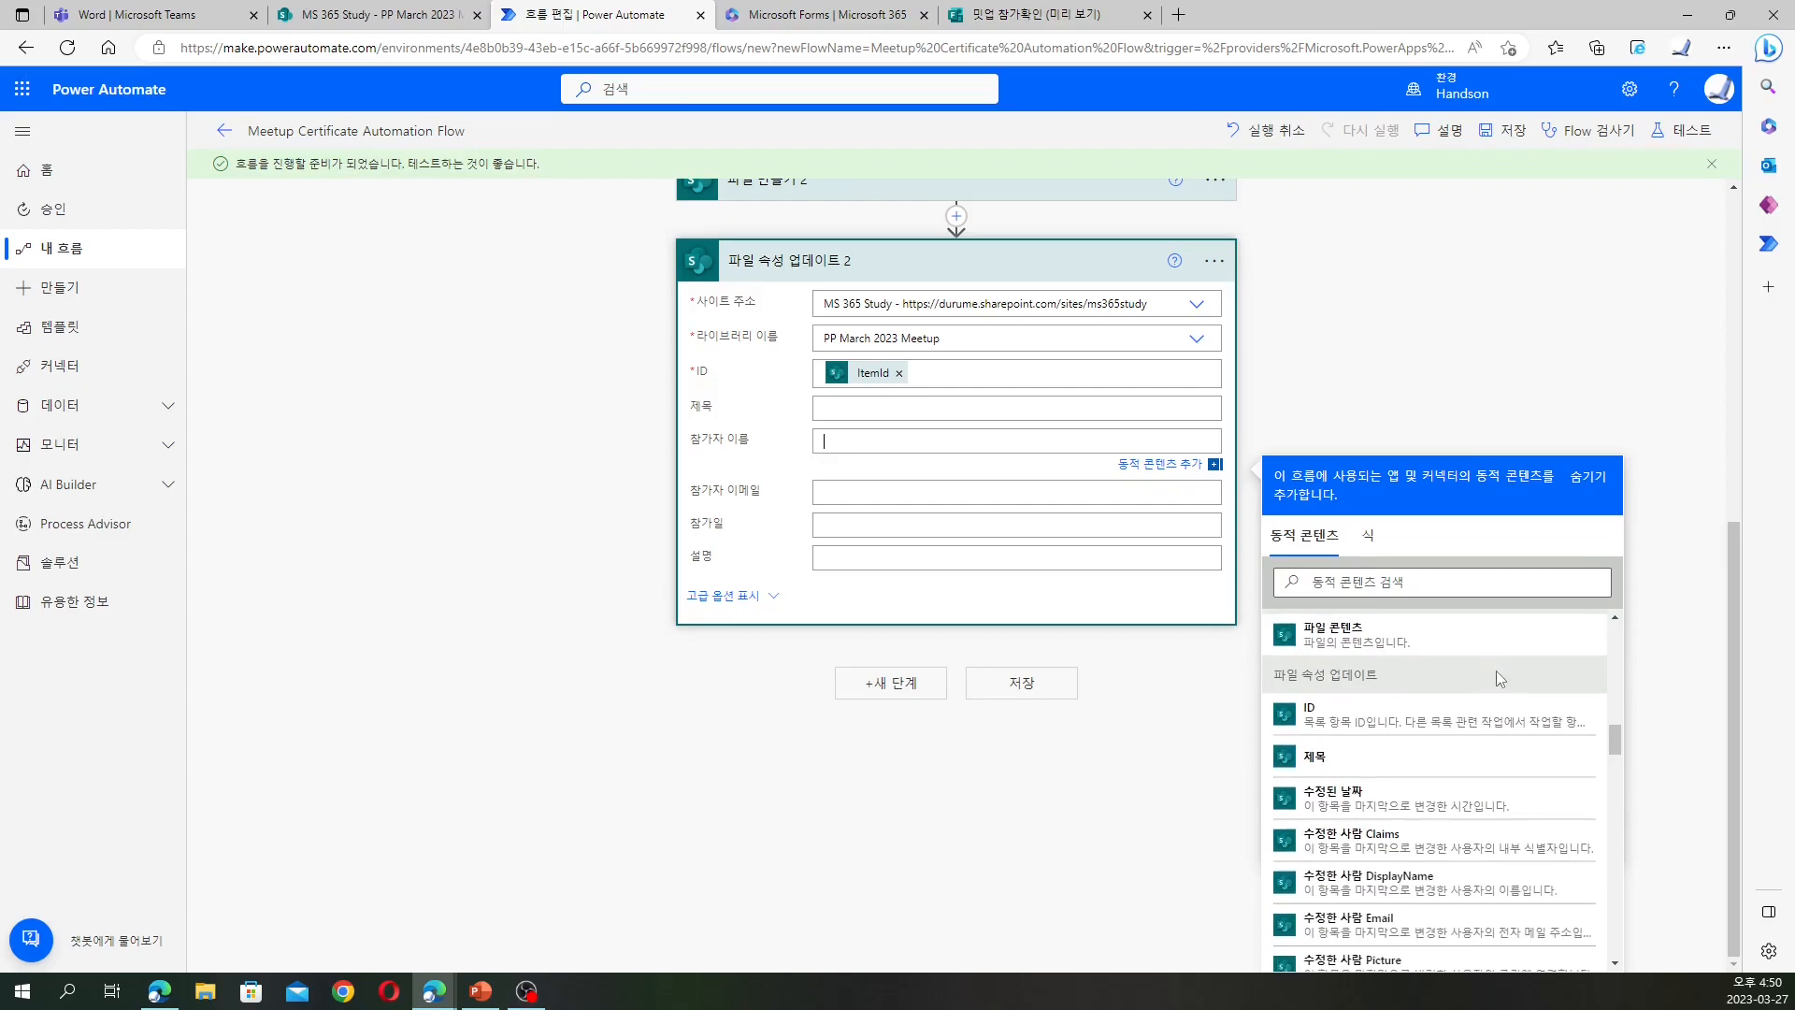
{"action": "scroll", "coordinate": [1498, 681], "scroll_direction": "down", "scroll_amount": 3}
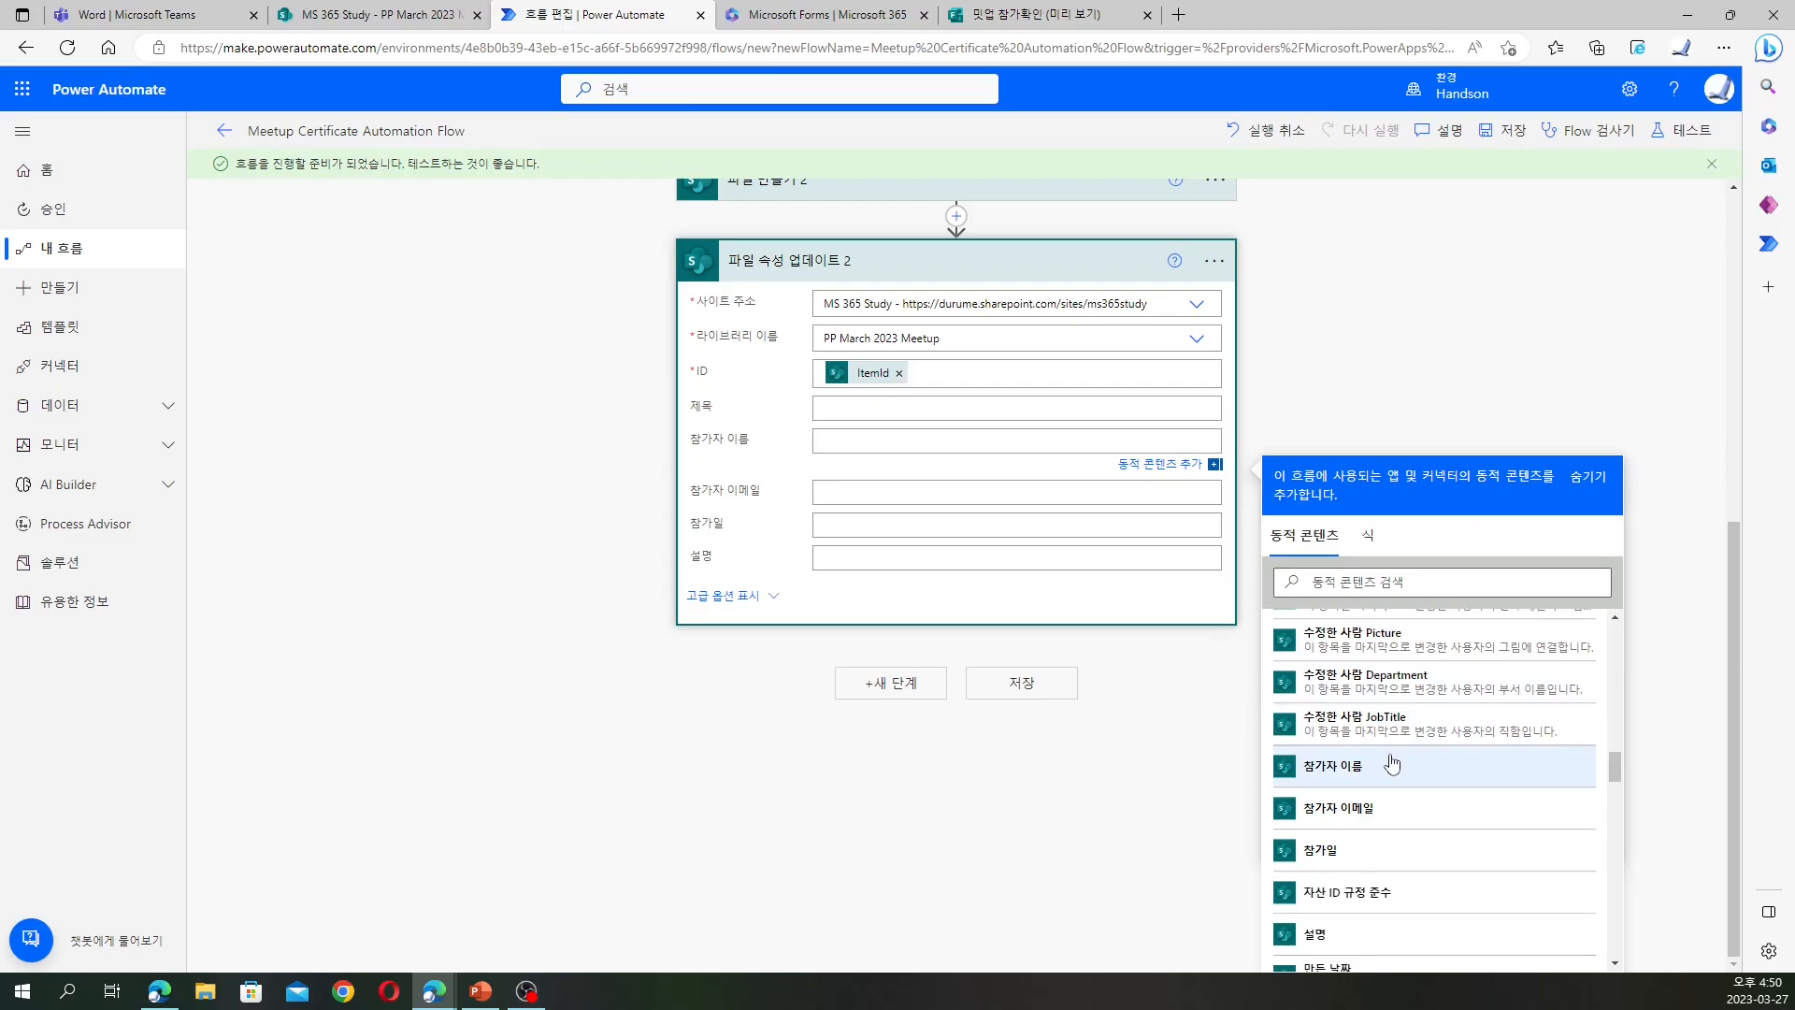
Map 참가자 이름, 참가자 이메일 and 참가일 to the matching form-response values
{"action": "left_click", "coordinate": [1394, 764]}
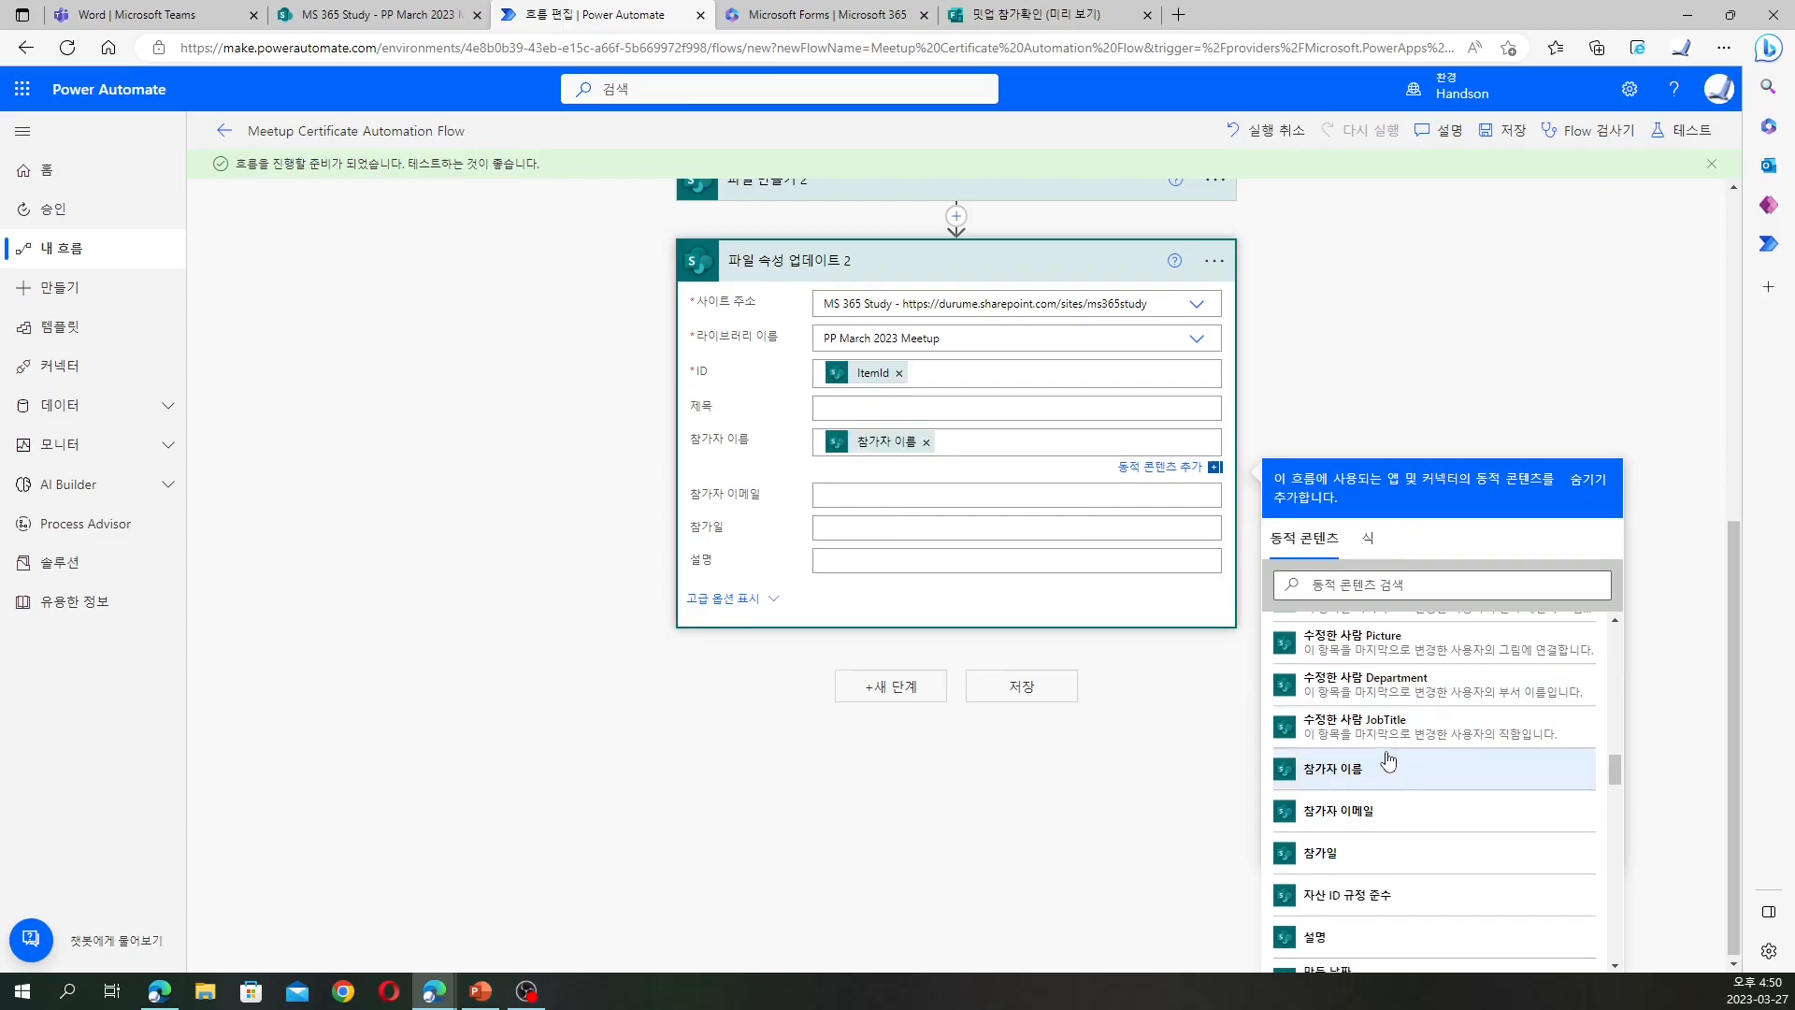
{"action": "left_click", "coordinate": [1113, 502]}
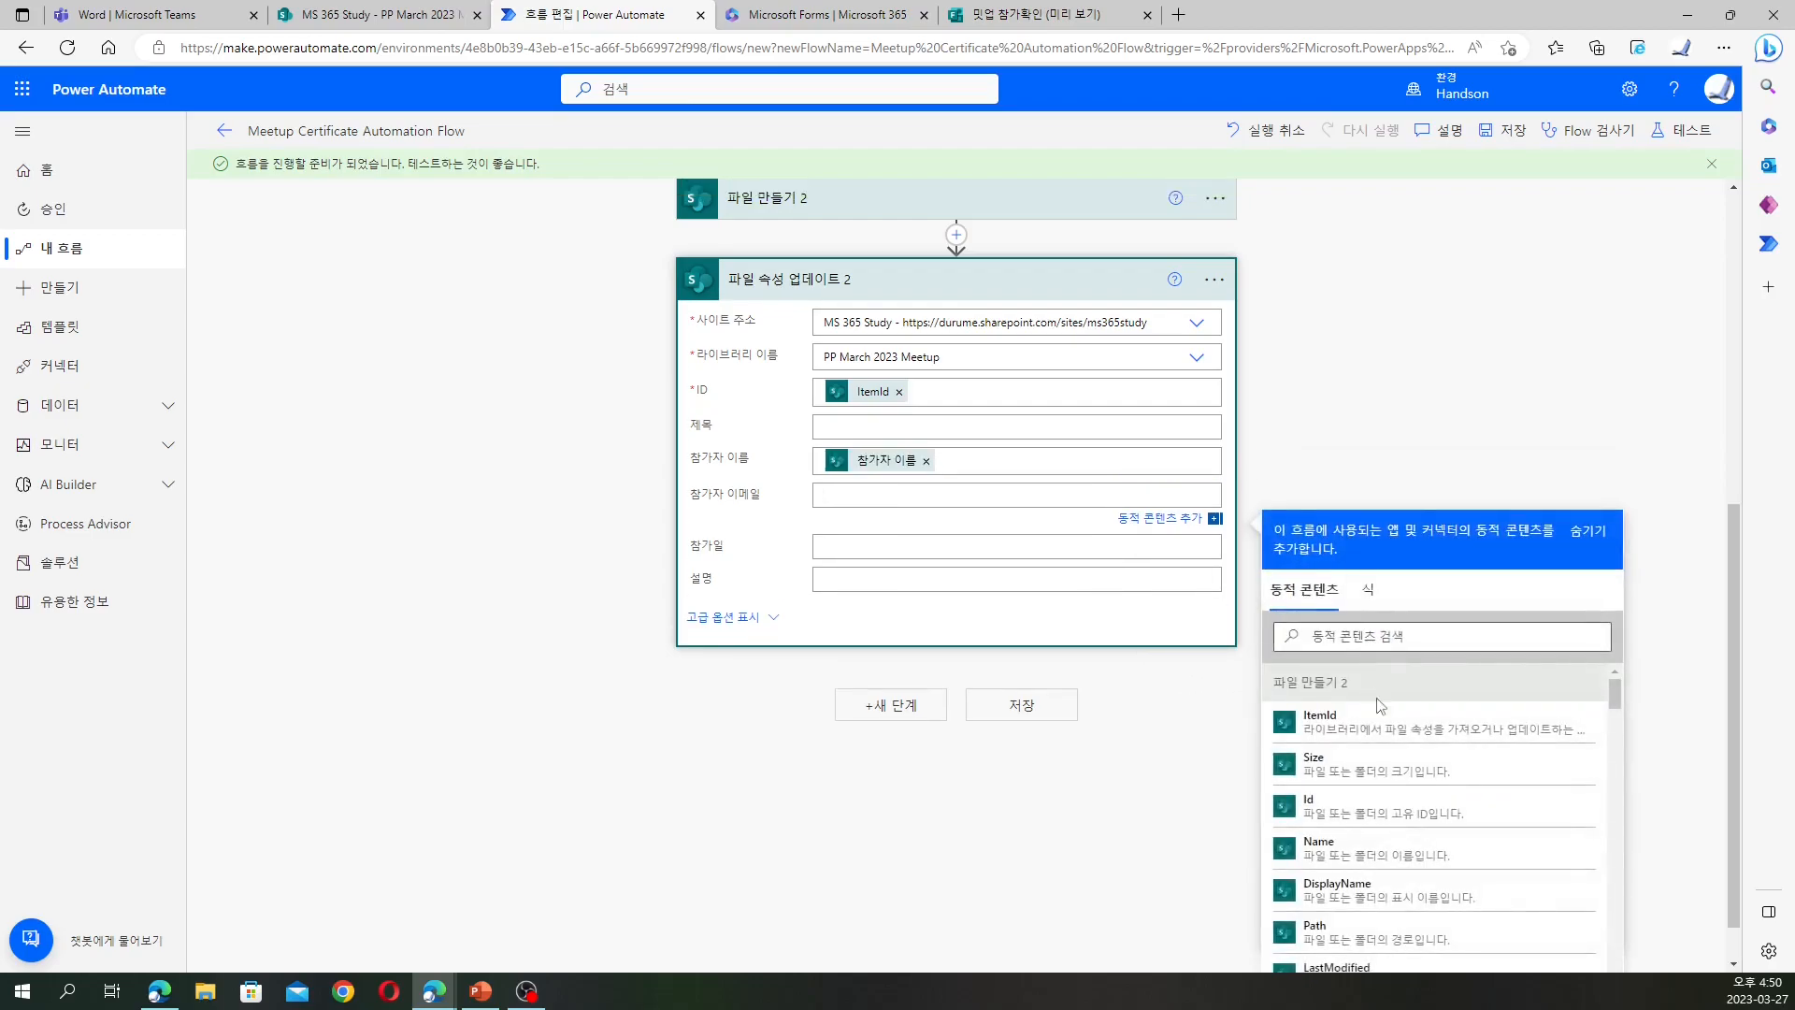
{"action": "scroll", "coordinate": [1407, 818], "scroll_direction": "down", "scroll_amount": 3}
{"action": "scroll", "coordinate": [1407, 818], "scroll_direction": "down", "scroll_amount": 5}
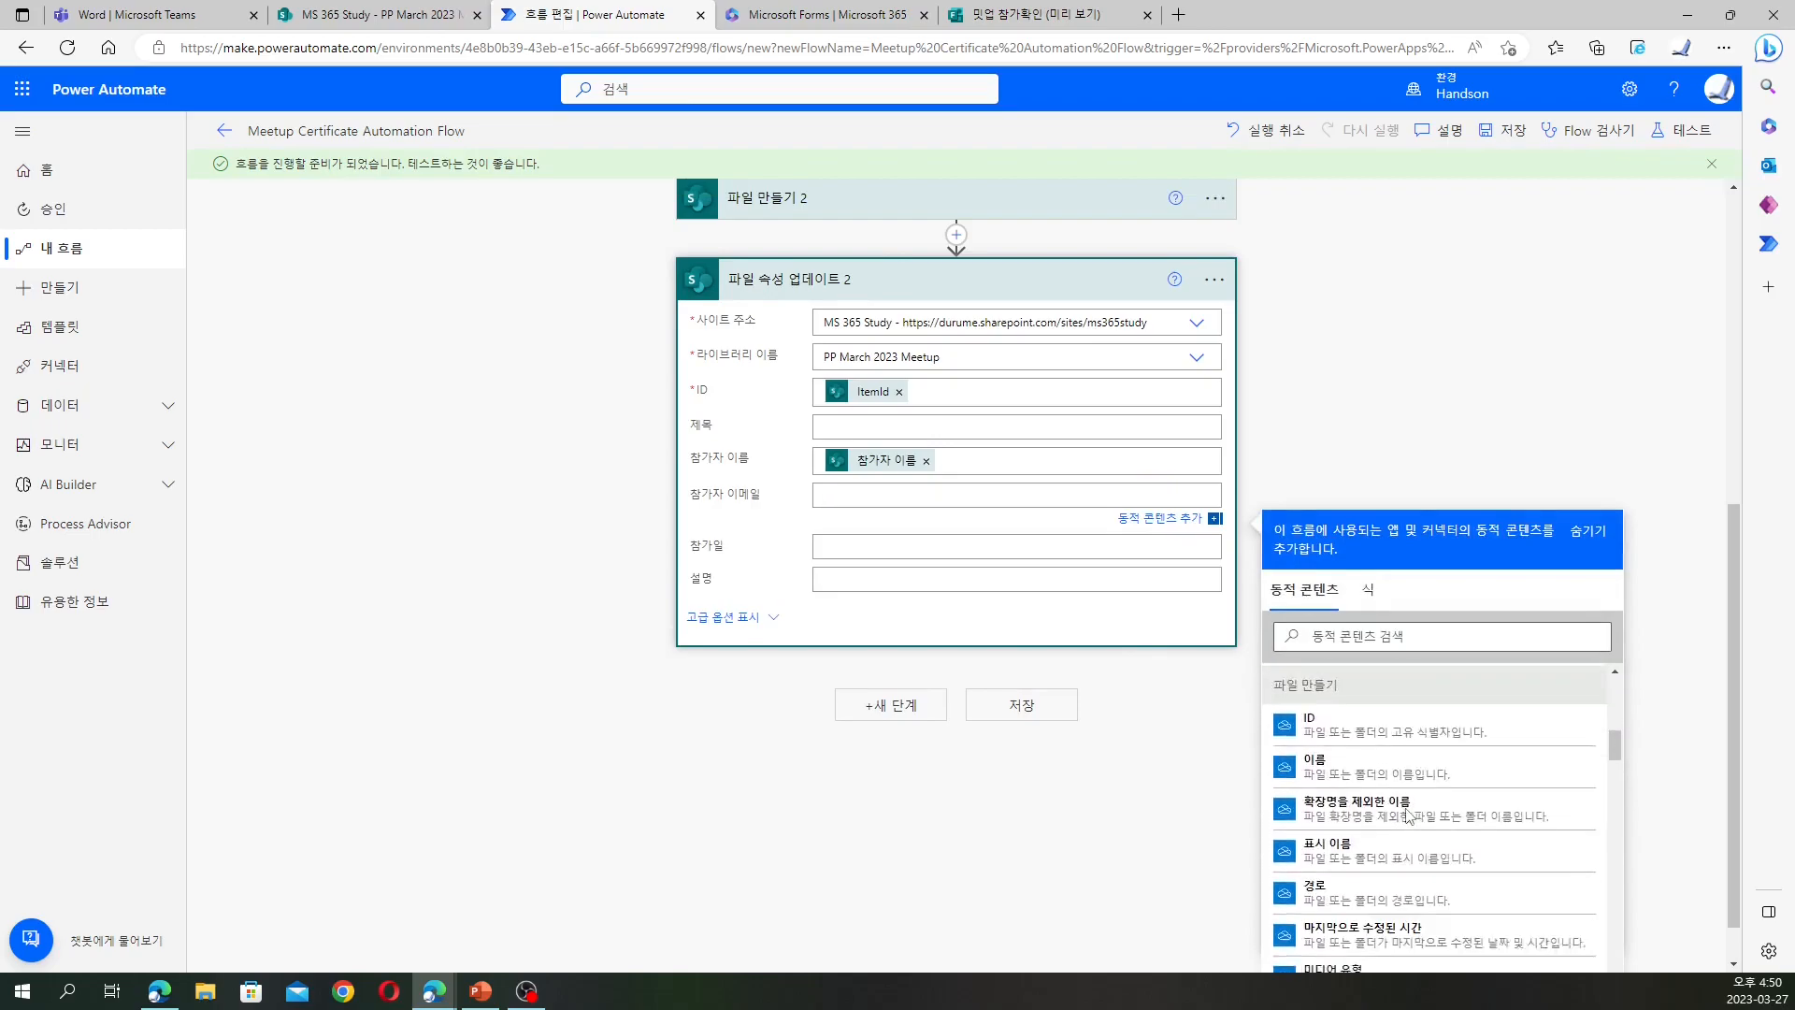
{"action": "scroll", "coordinate": [1409, 814], "scroll_direction": "down", "scroll_amount": 5}
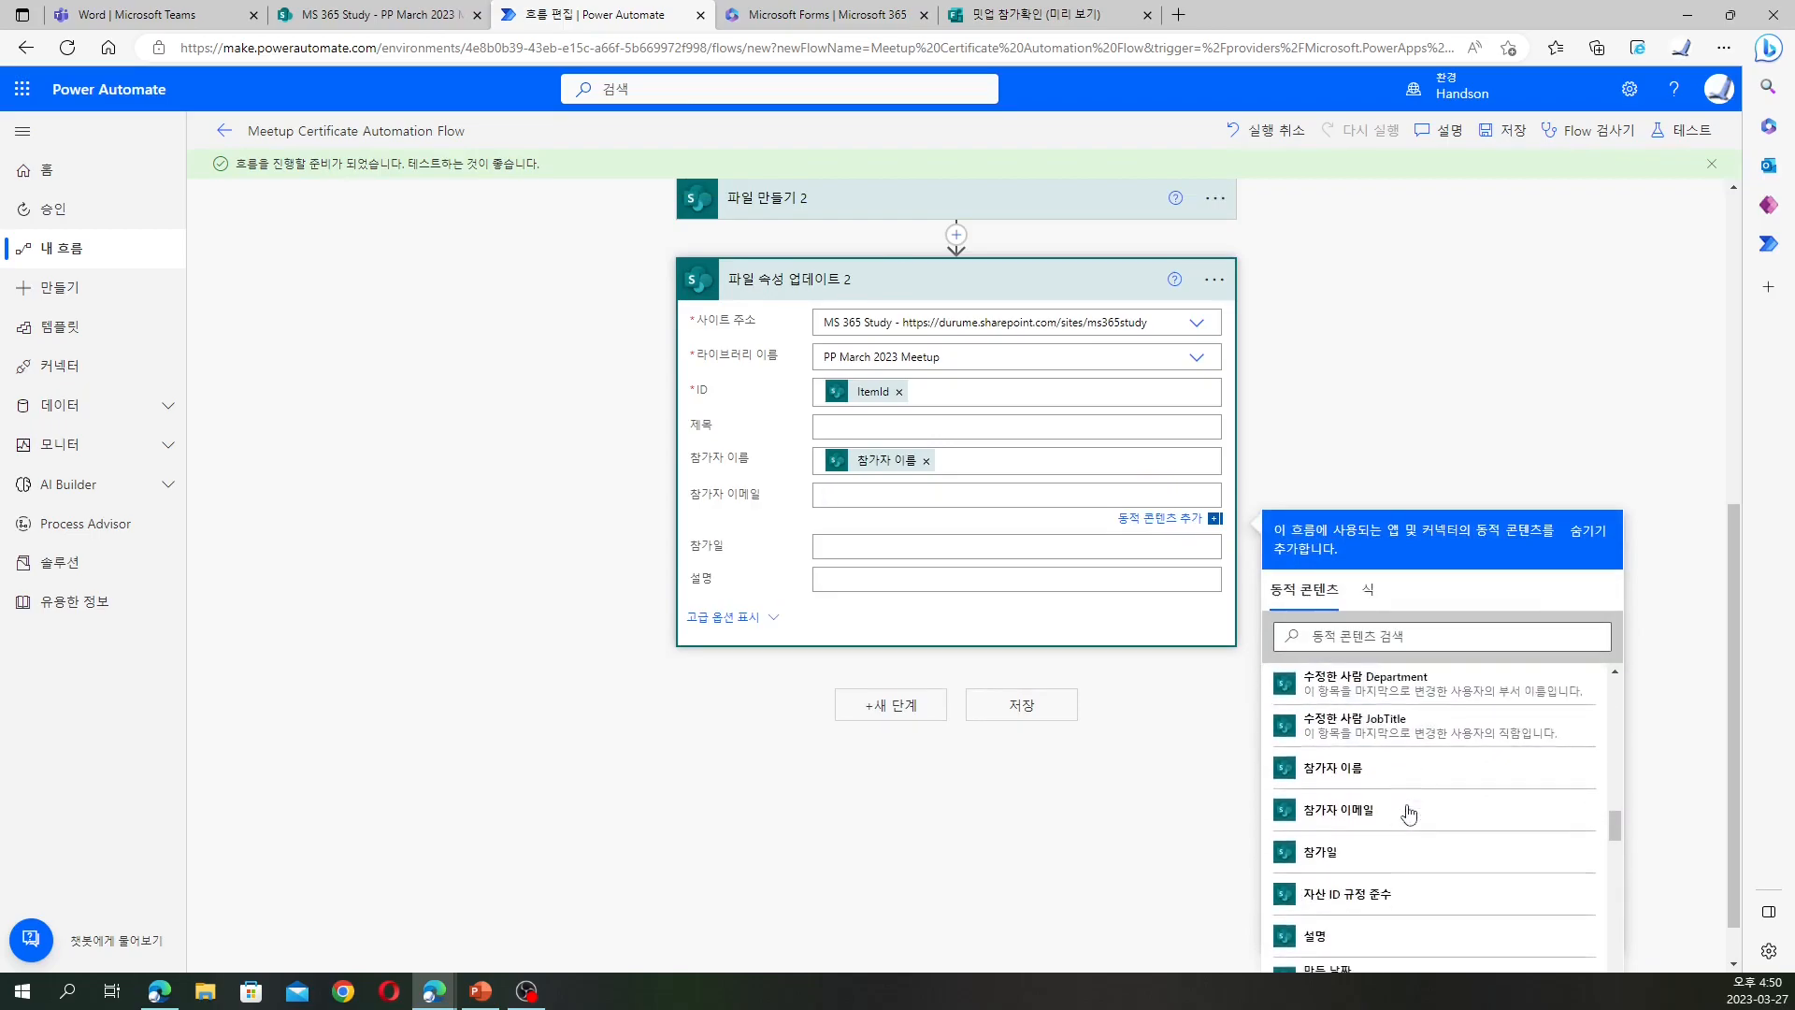
{"action": "left_click", "coordinate": [1408, 813]}
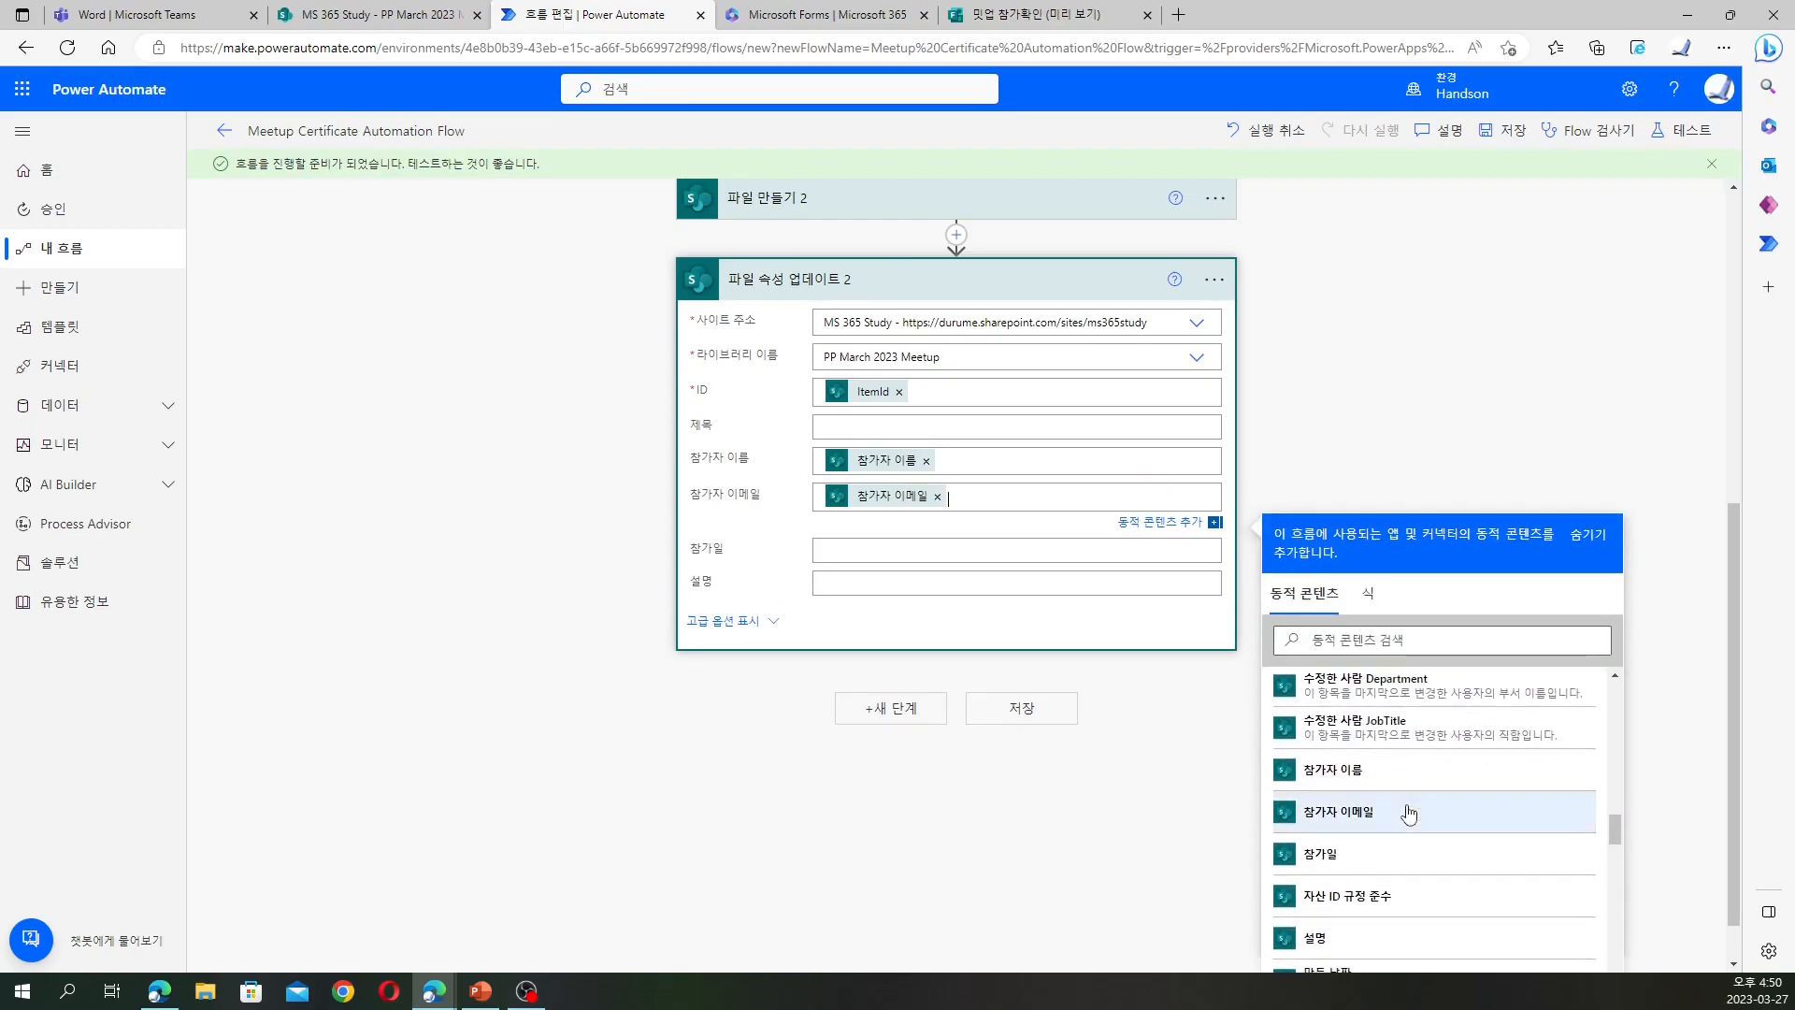
{"action": "left_click", "coordinate": [998, 556]}
{"action": "scroll", "coordinate": [1528, 820], "scroll_direction": "down", "scroll_amount": 3}
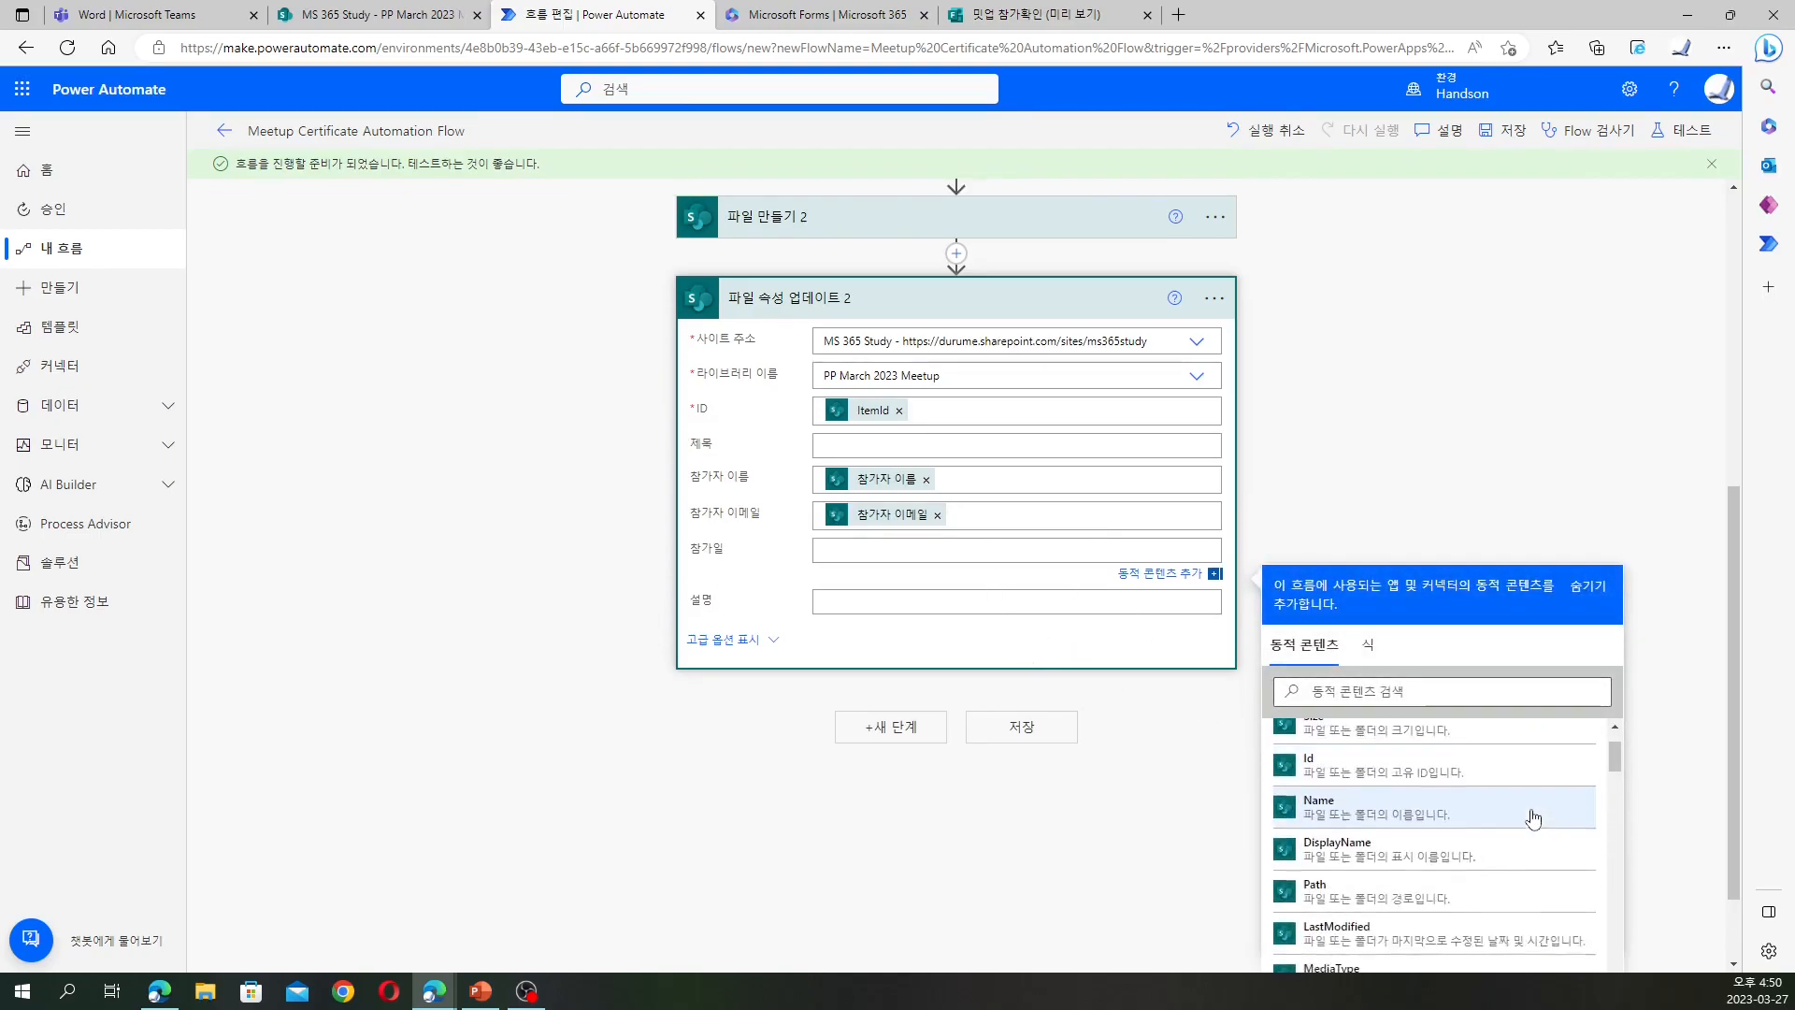
{"action": "scroll", "coordinate": [1524, 814], "scroll_direction": "down", "scroll_amount": 8}
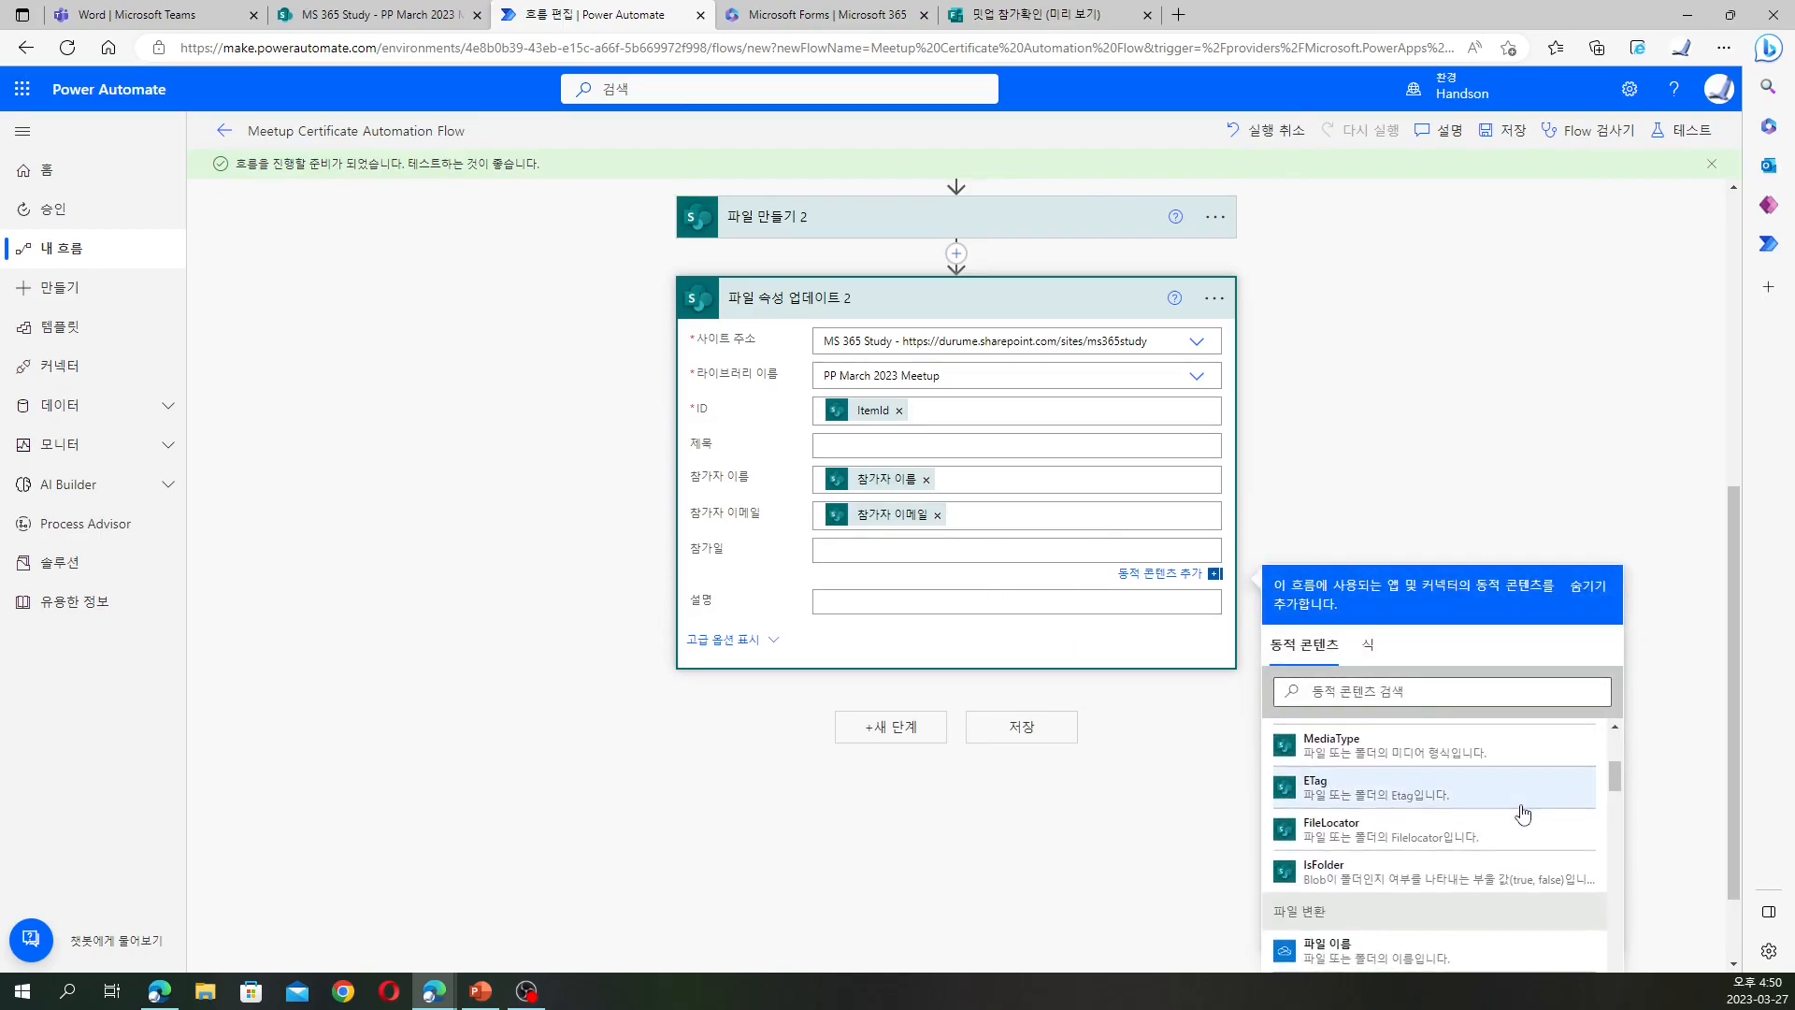
{"action": "scroll", "coordinate": [1524, 810], "scroll_direction": "up", "scroll_amount": 10}
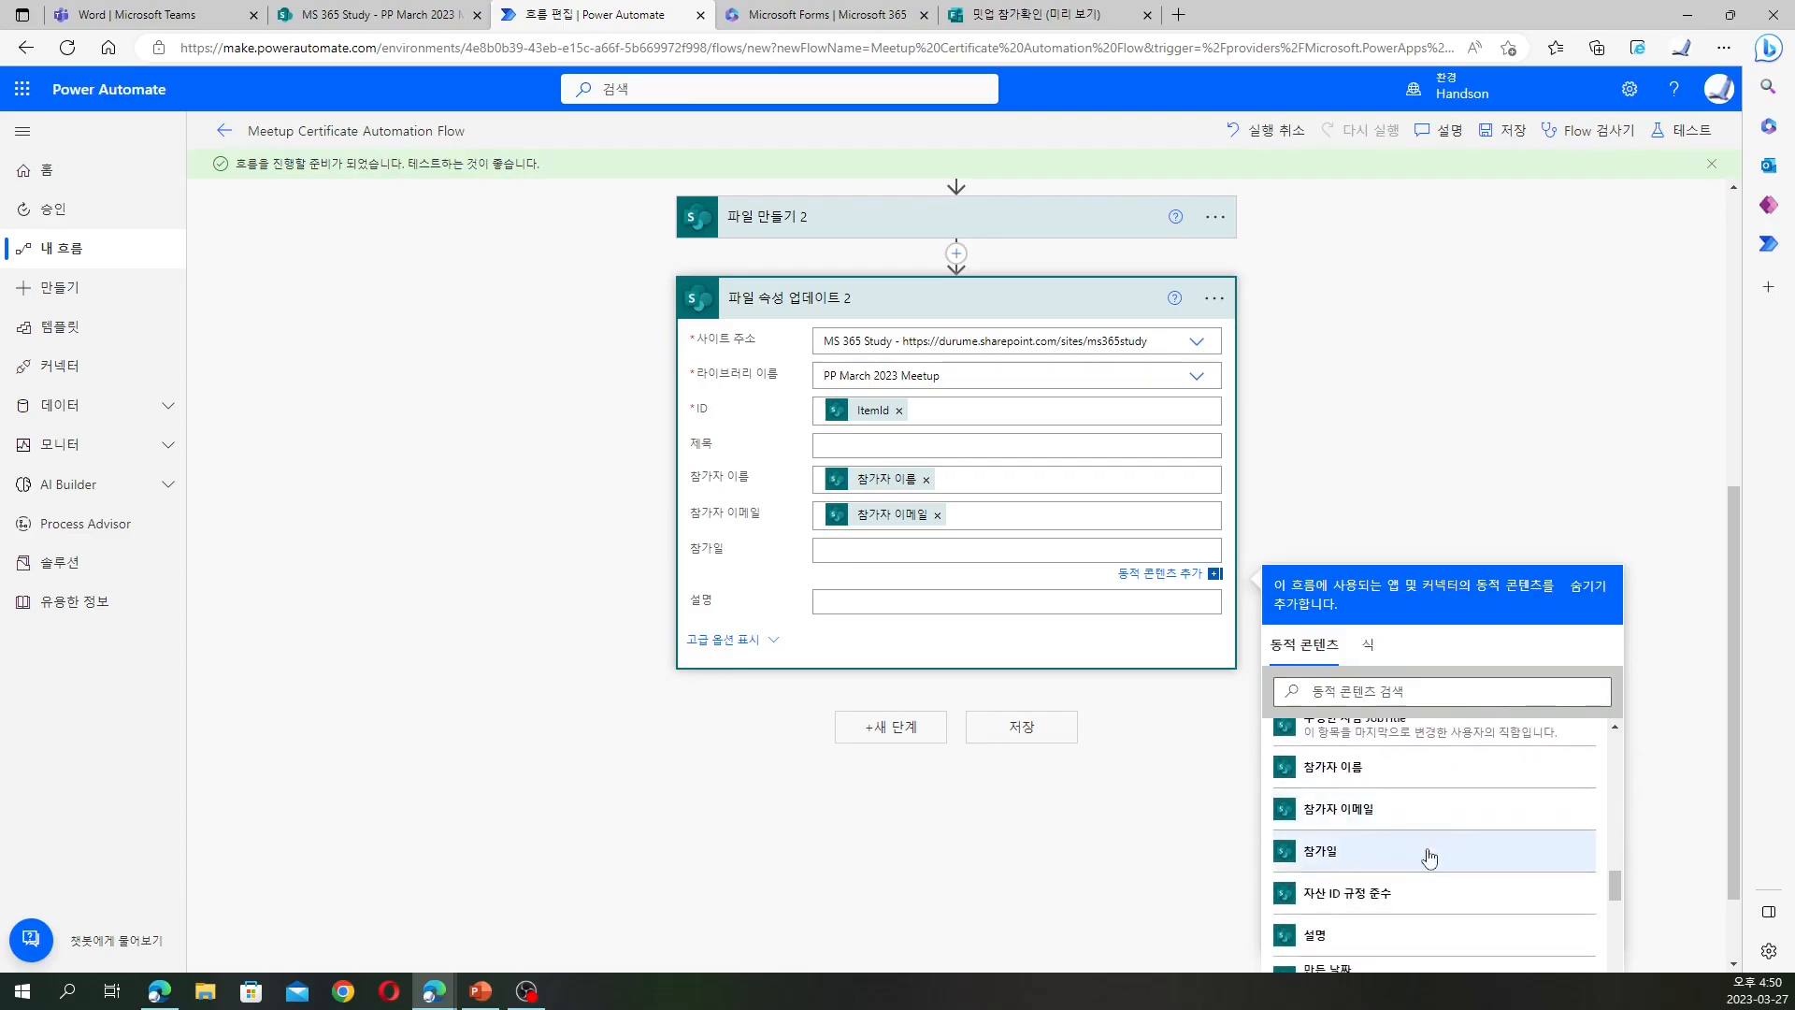
{"action": "left_click", "coordinate": [1427, 856]}
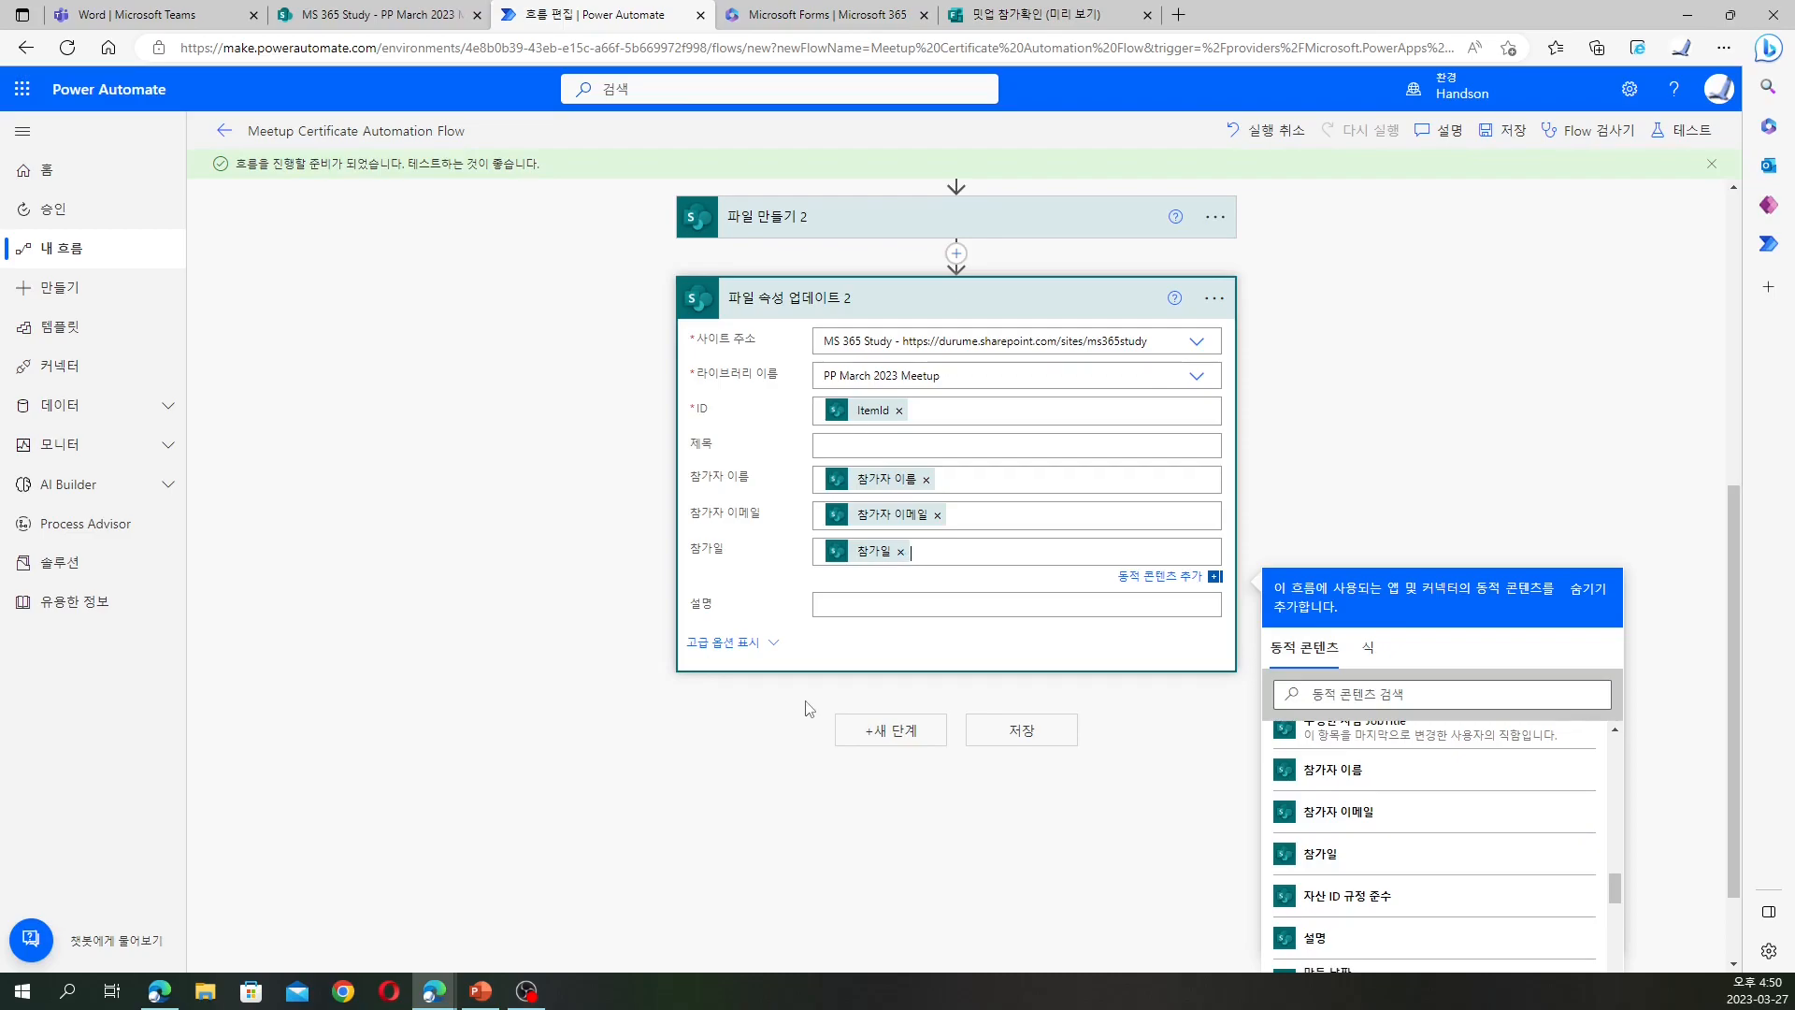
Check the meetup library's columns in SharePoint, then dismiss the action picker without adding a step
{"action": "left_click", "coordinate": [879, 737]}
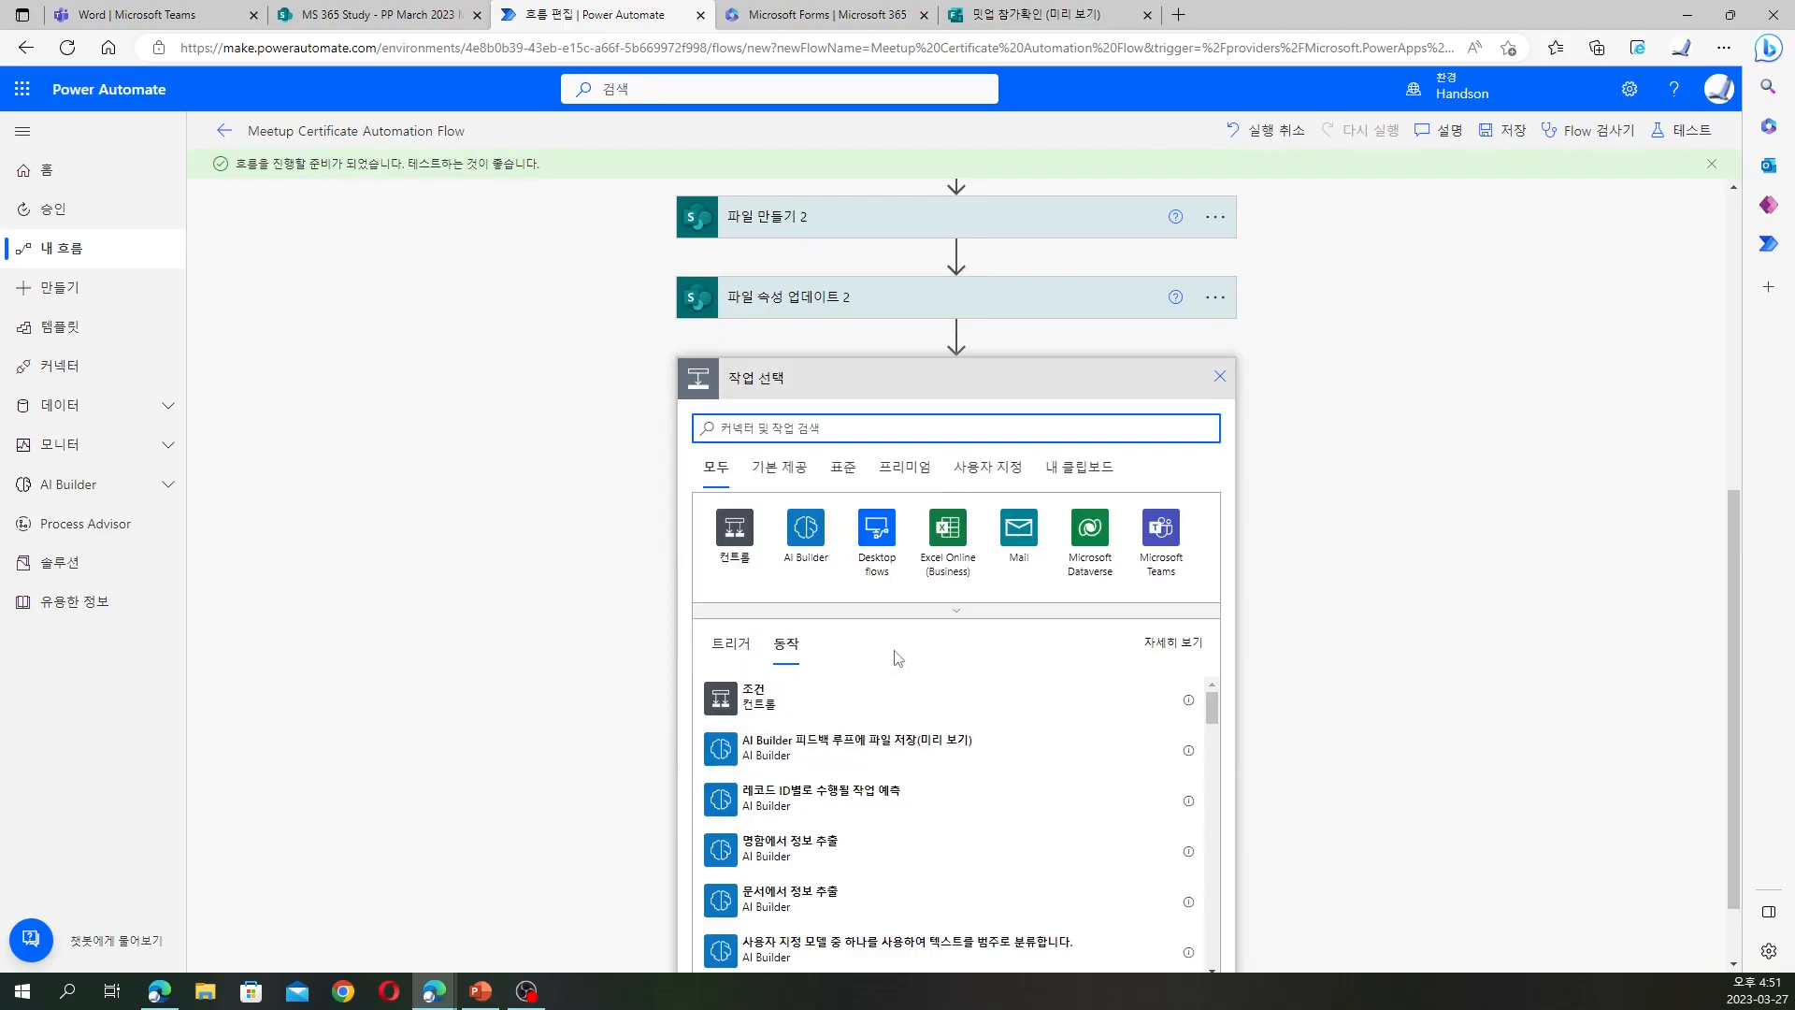
{"action": "left_click", "coordinate": [969, 614]}
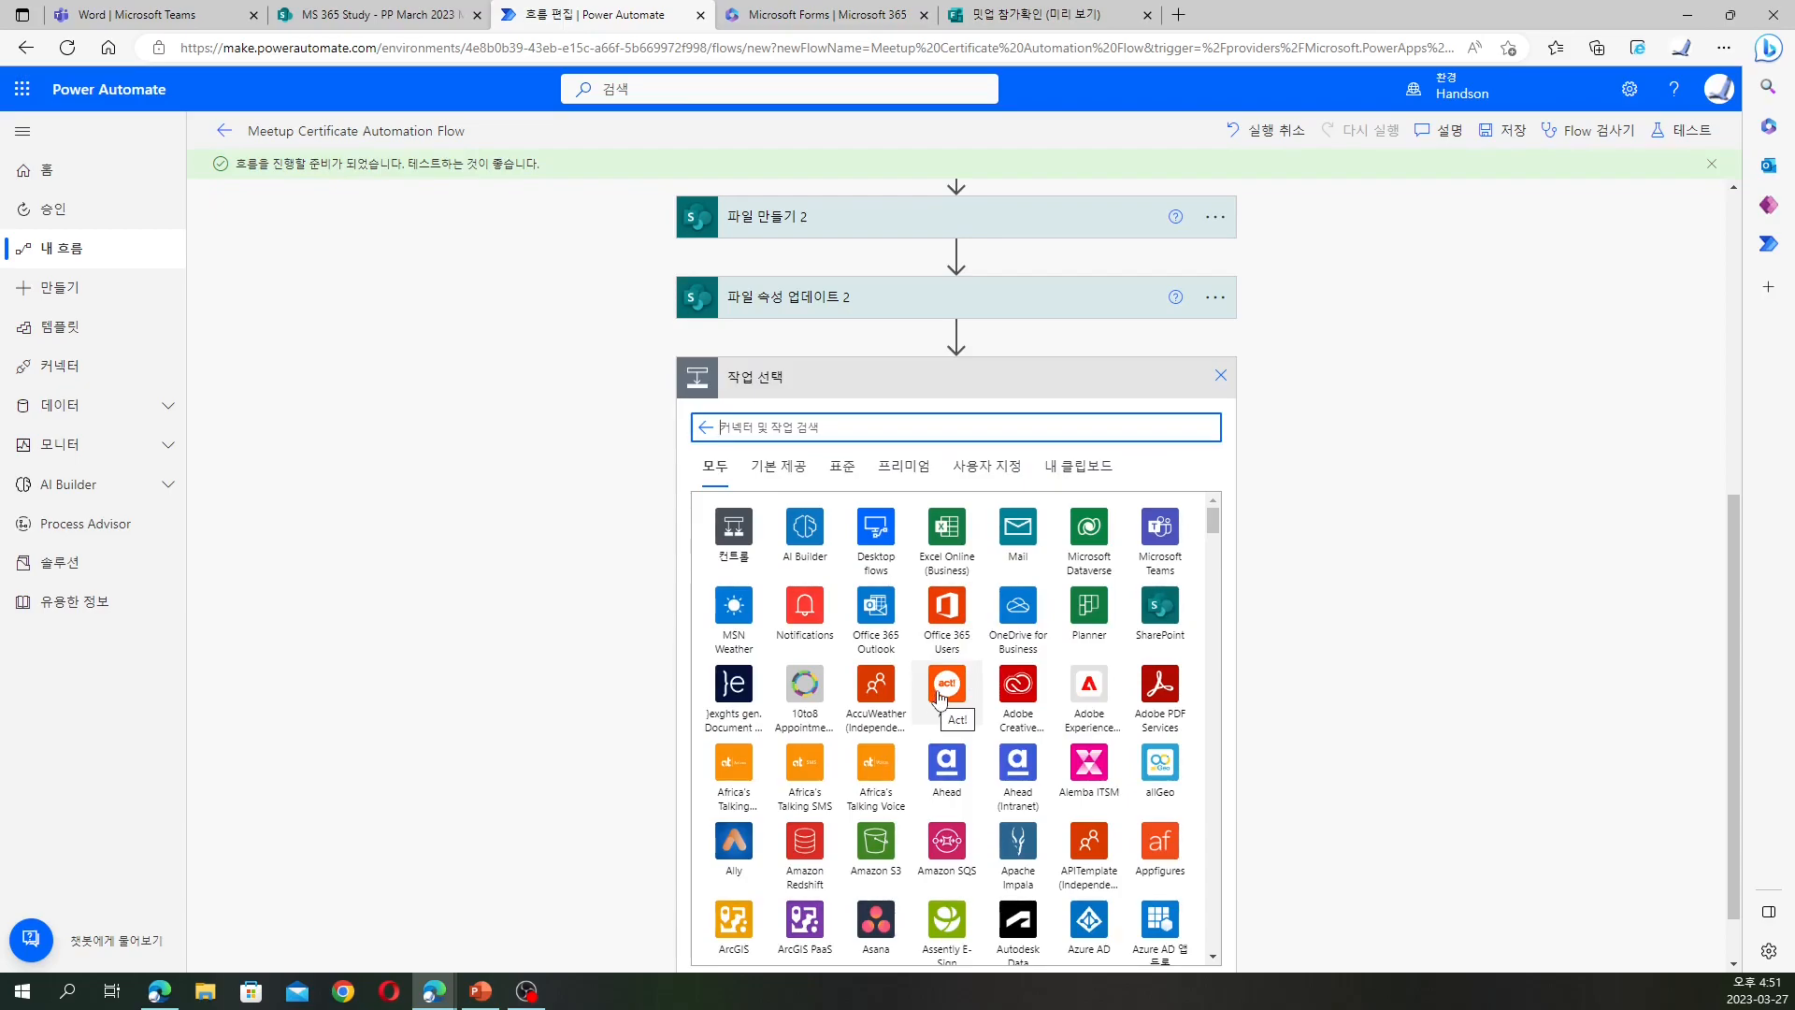
{"action": "left_click", "coordinate": [362, 18]}
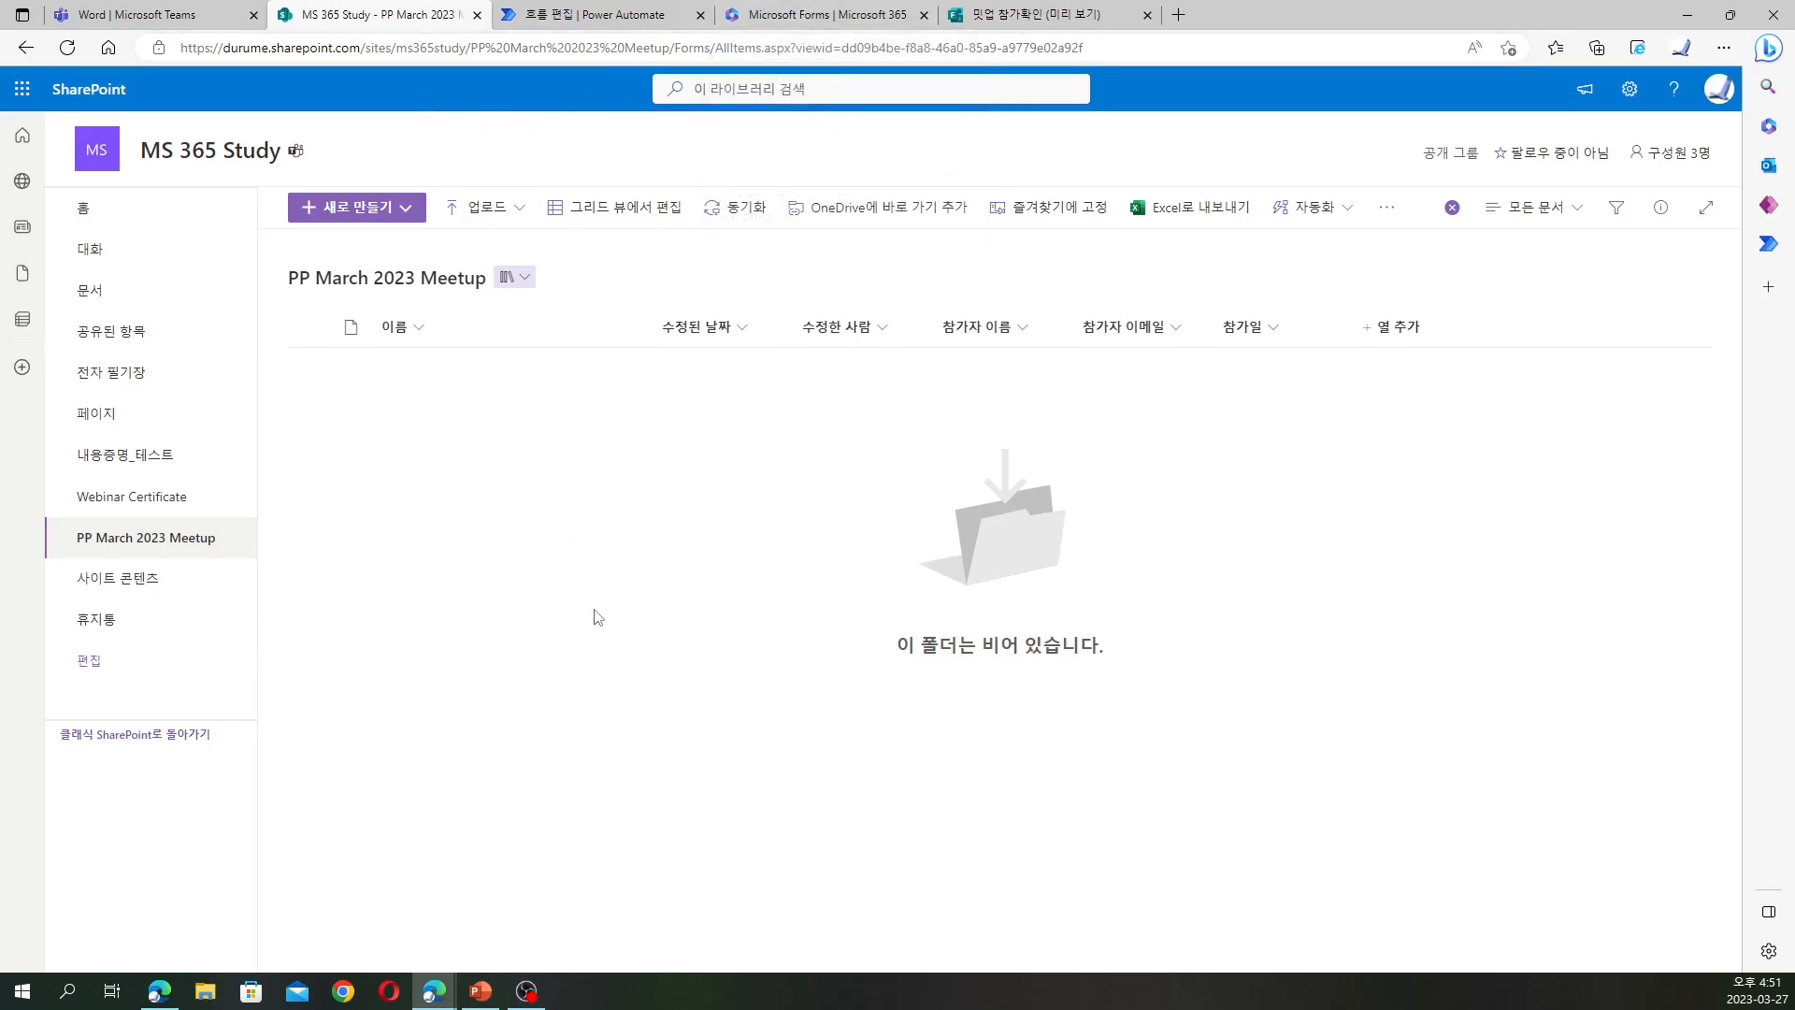
{"action": "left_click", "coordinate": [588, 23]}
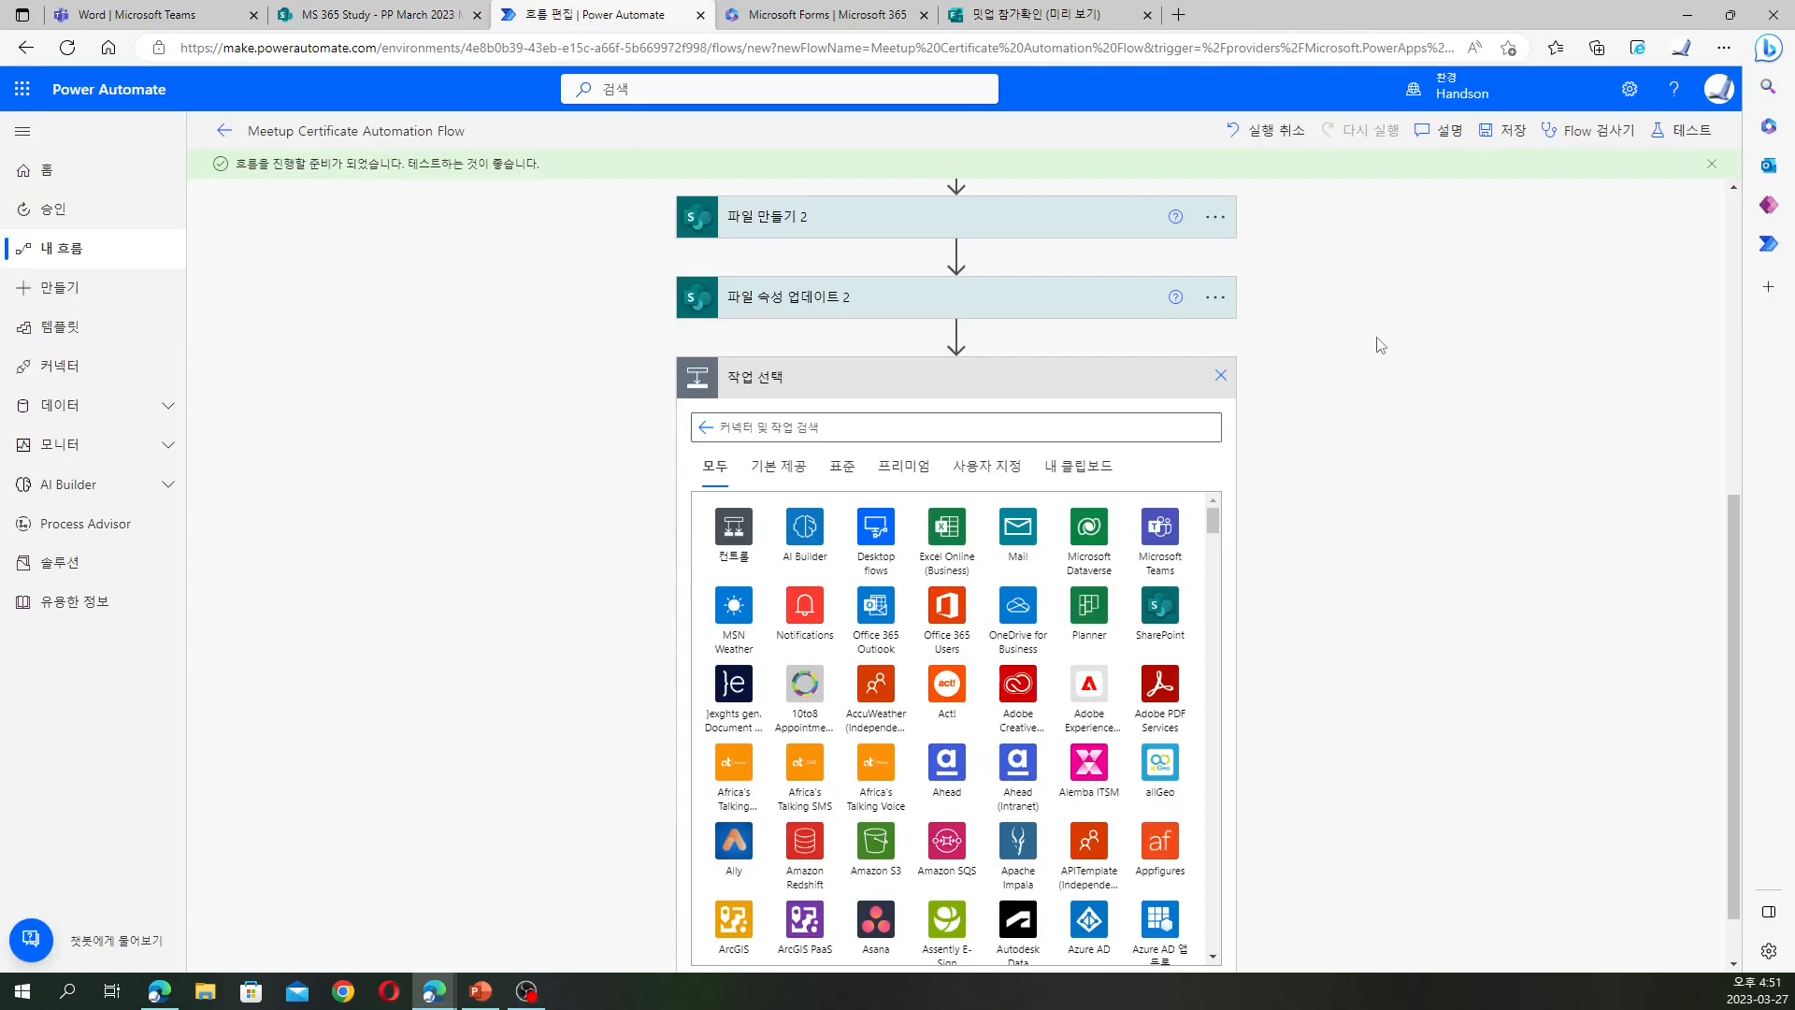
{"action": "left_click", "coordinate": [1220, 375]}
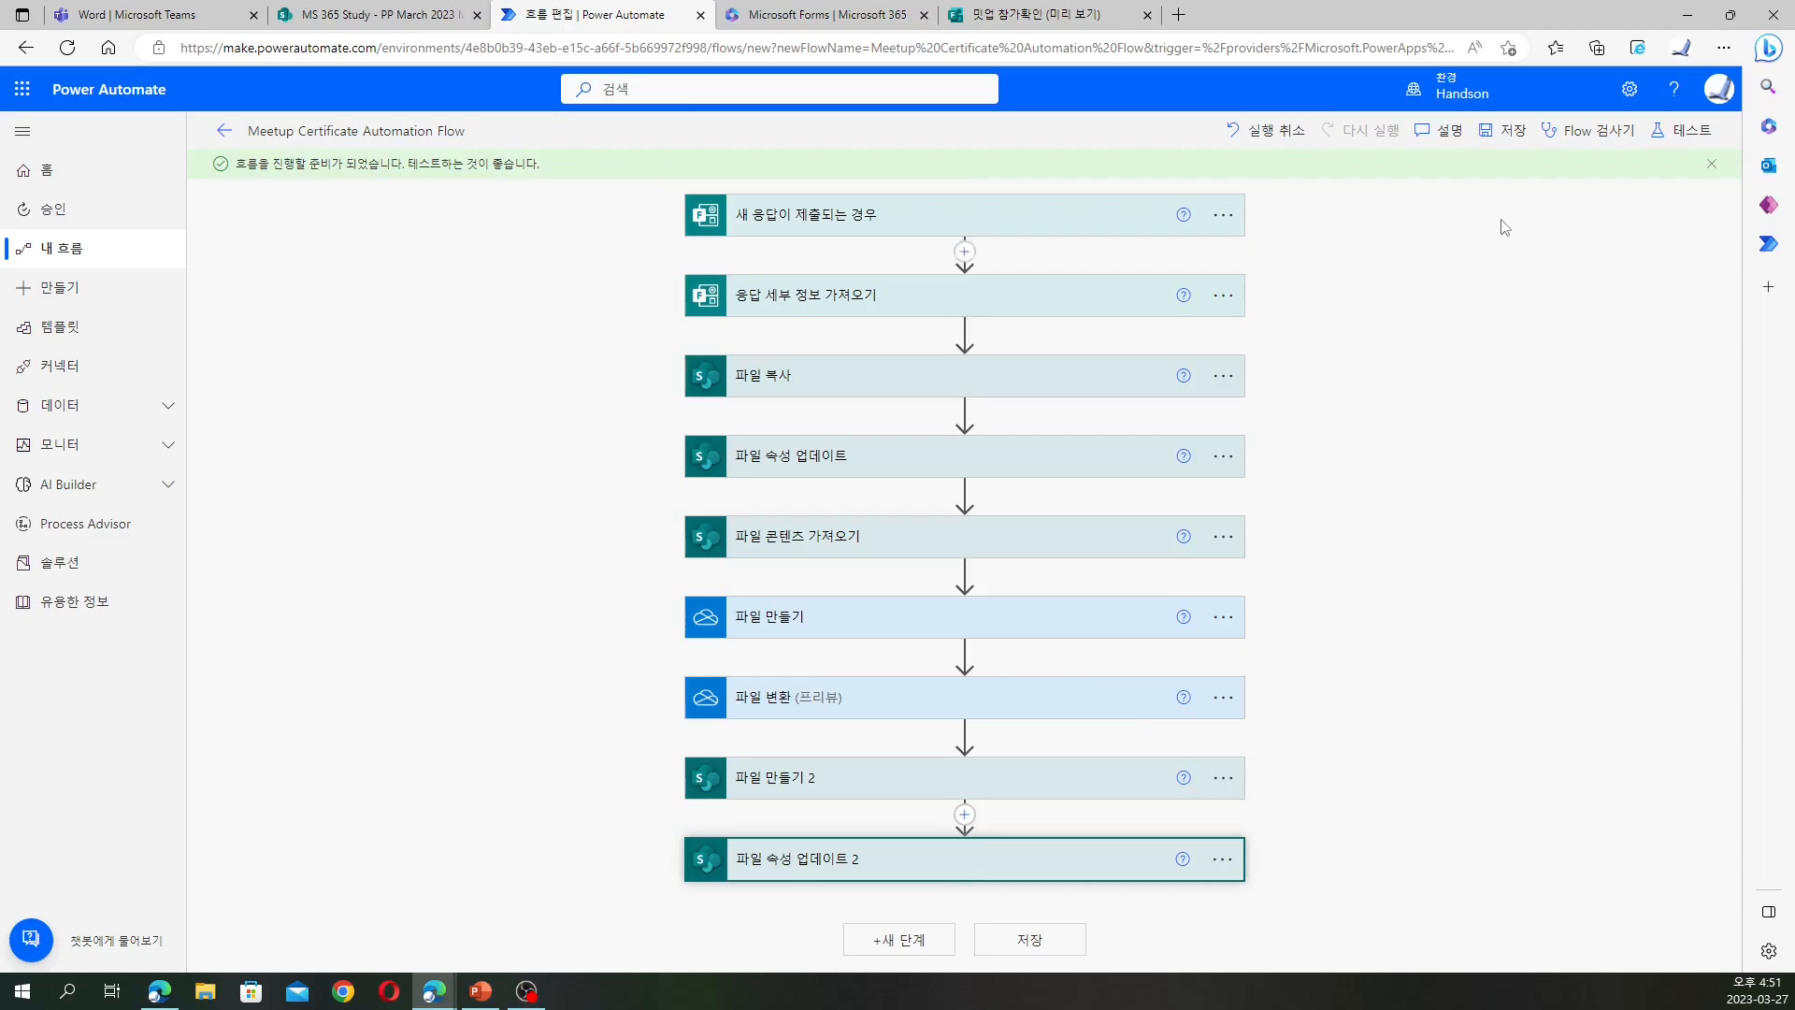
Save the certificate flow and start a manual test run
{"action": "left_click", "coordinate": [1499, 135]}
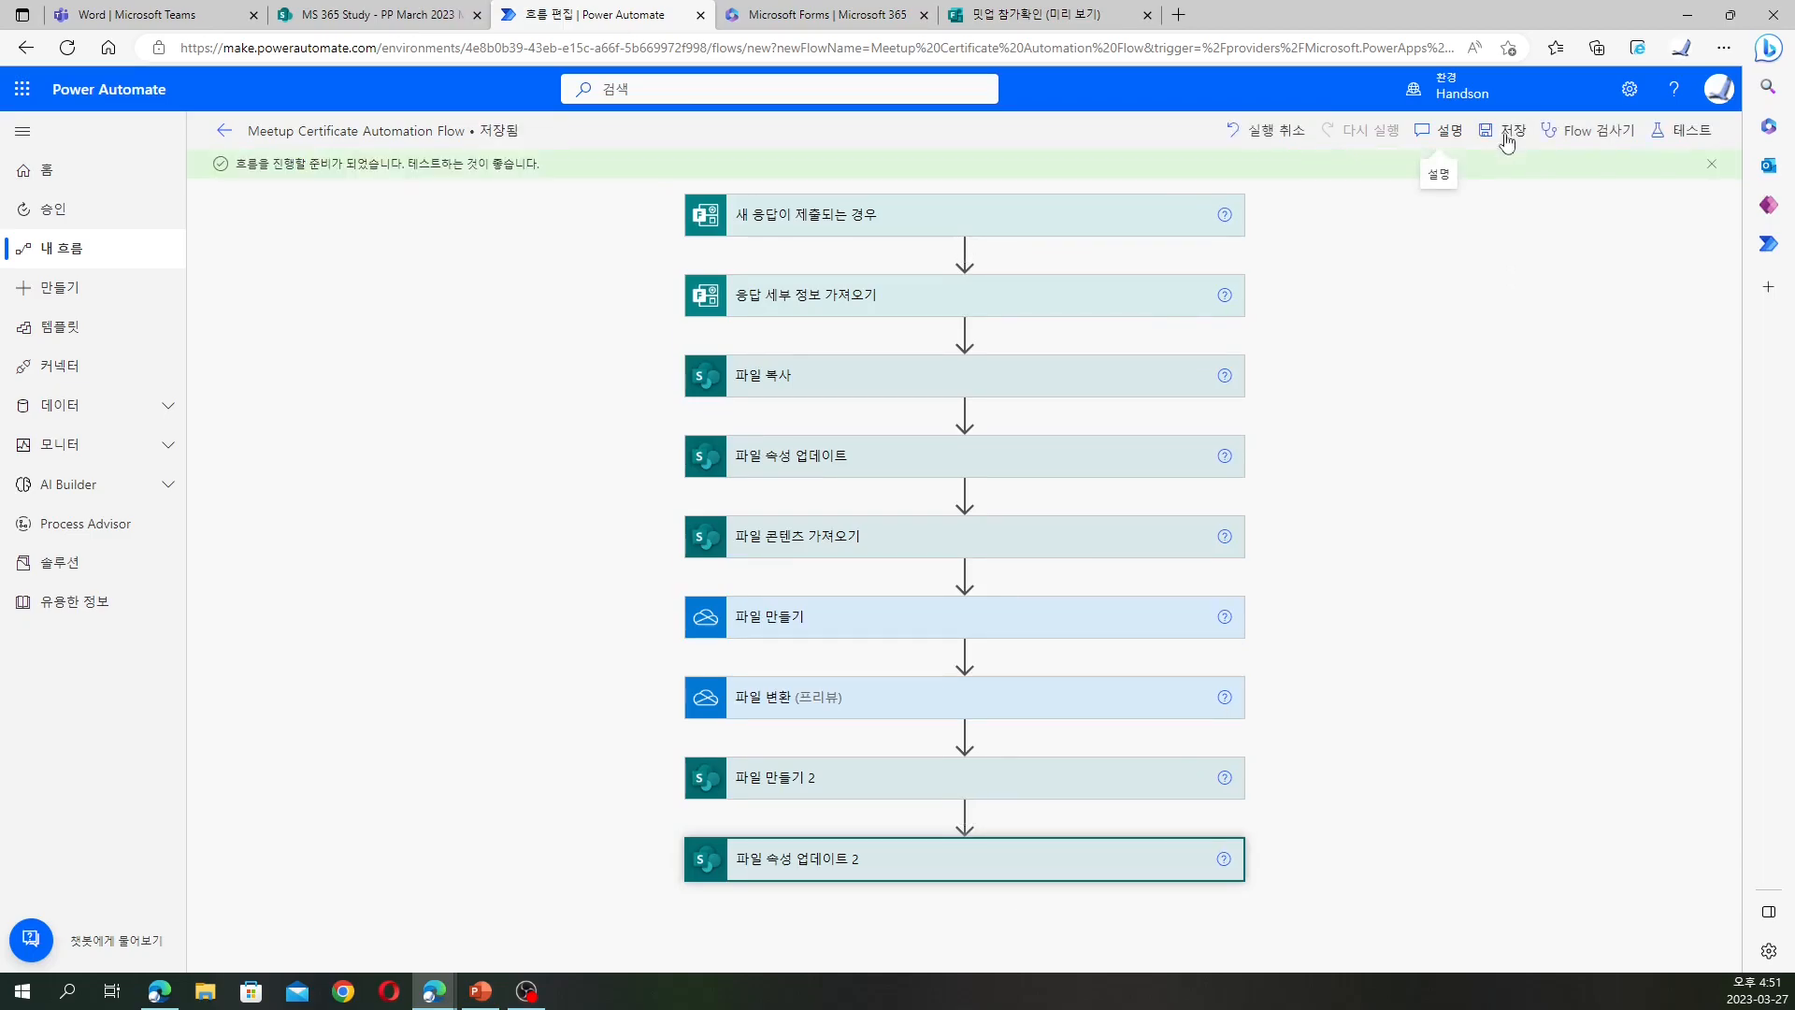
{"action": "left_click", "coordinate": [1681, 133]}
{"action": "left_click", "coordinate": [1476, 177]}
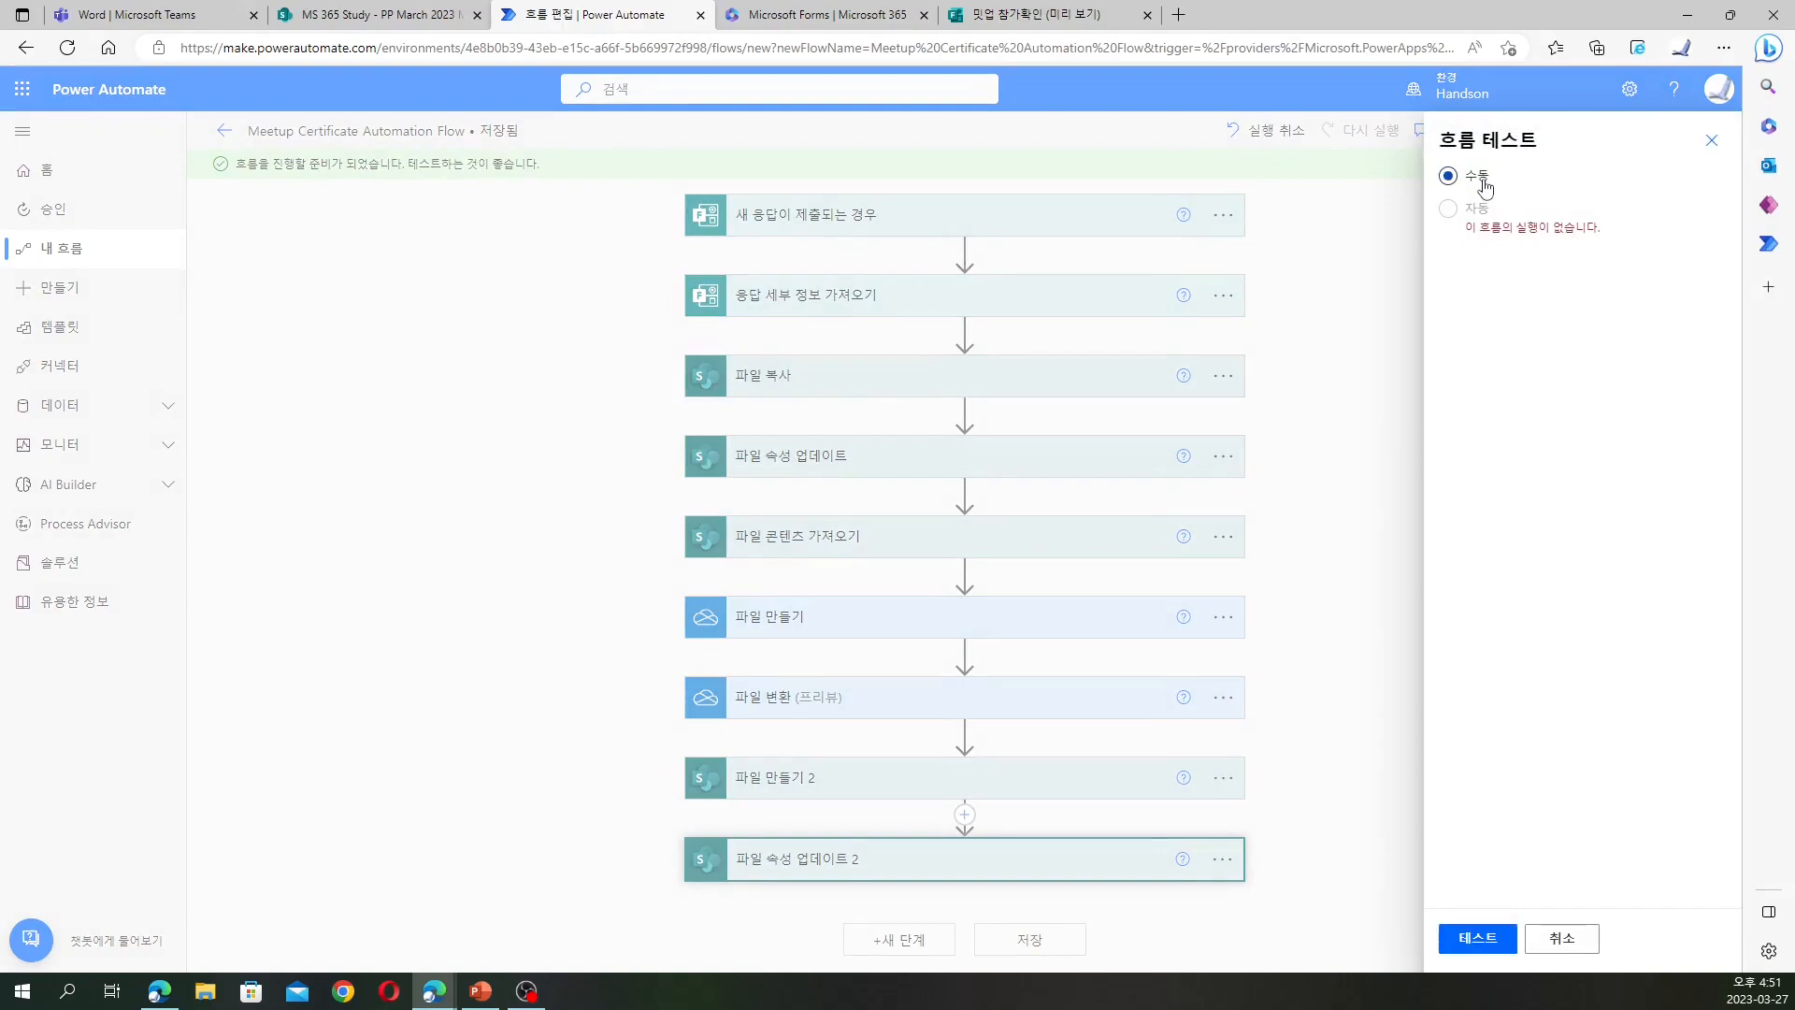
{"action": "left_click", "coordinate": [1479, 940]}
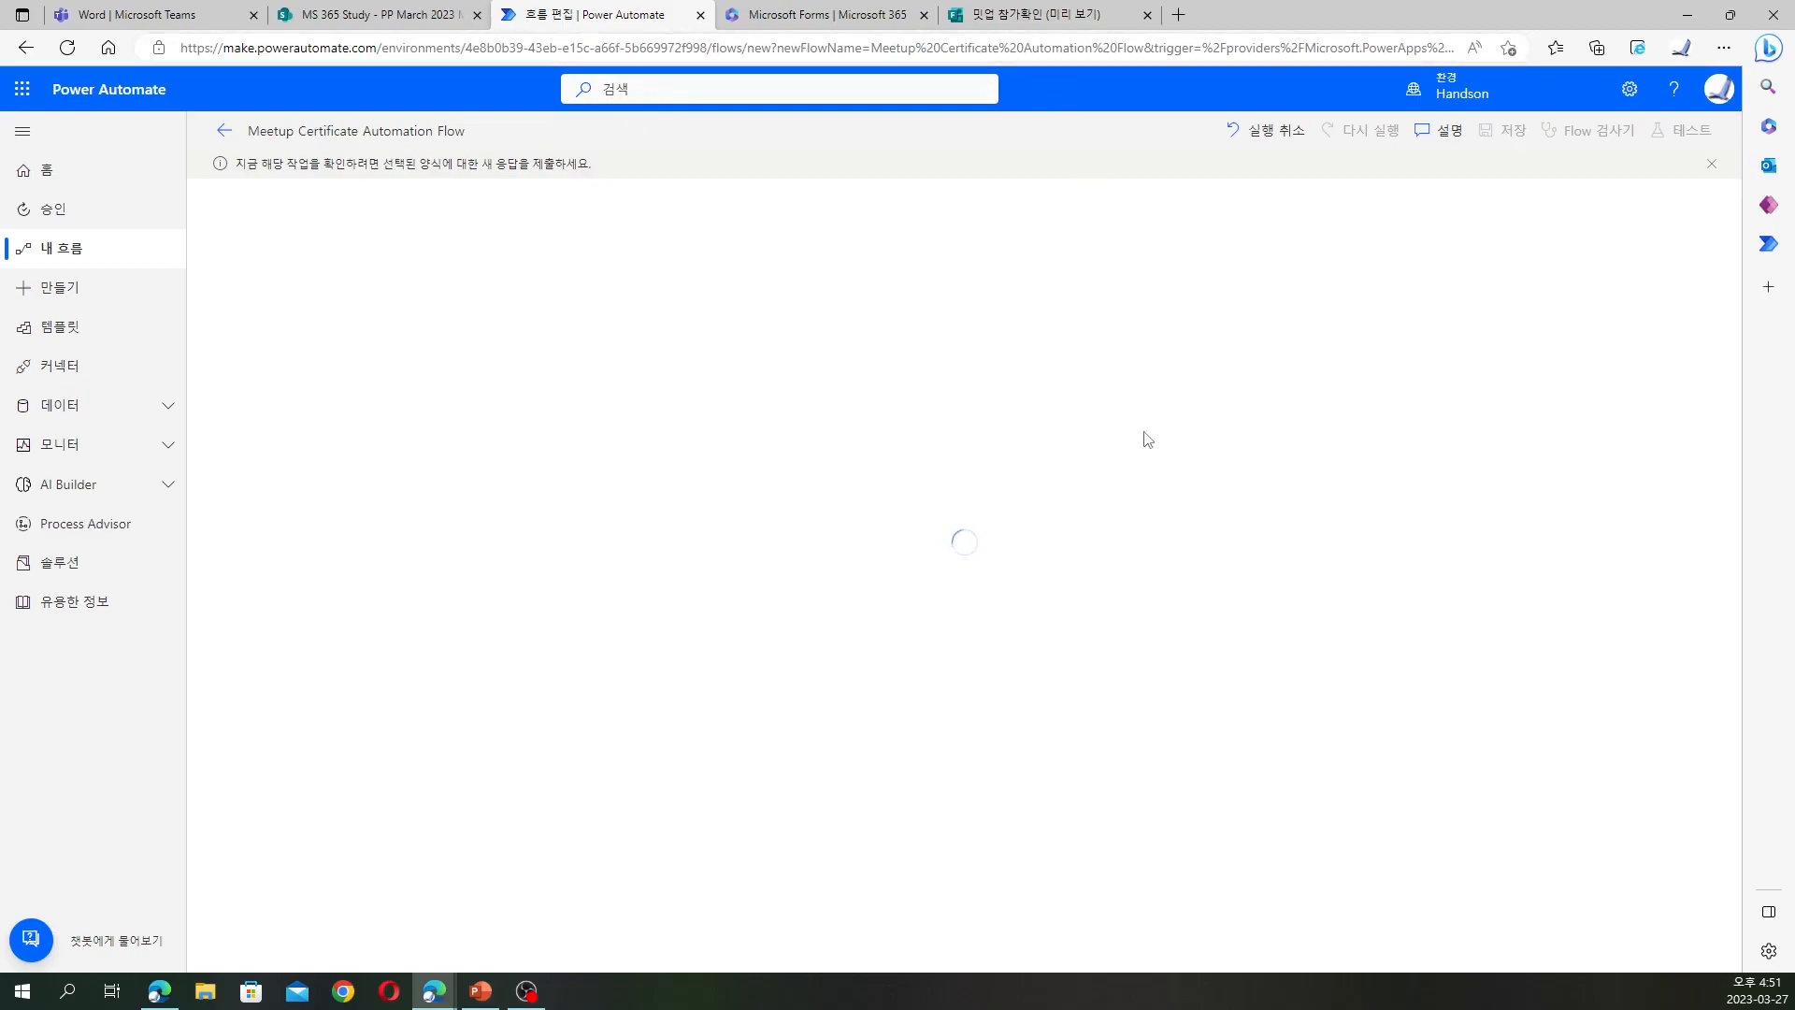
Submit a 밋업 참가확인 form response with a participant name and e-mail, then return to the flow run
{"action": "left_click", "coordinate": [963, 19]}
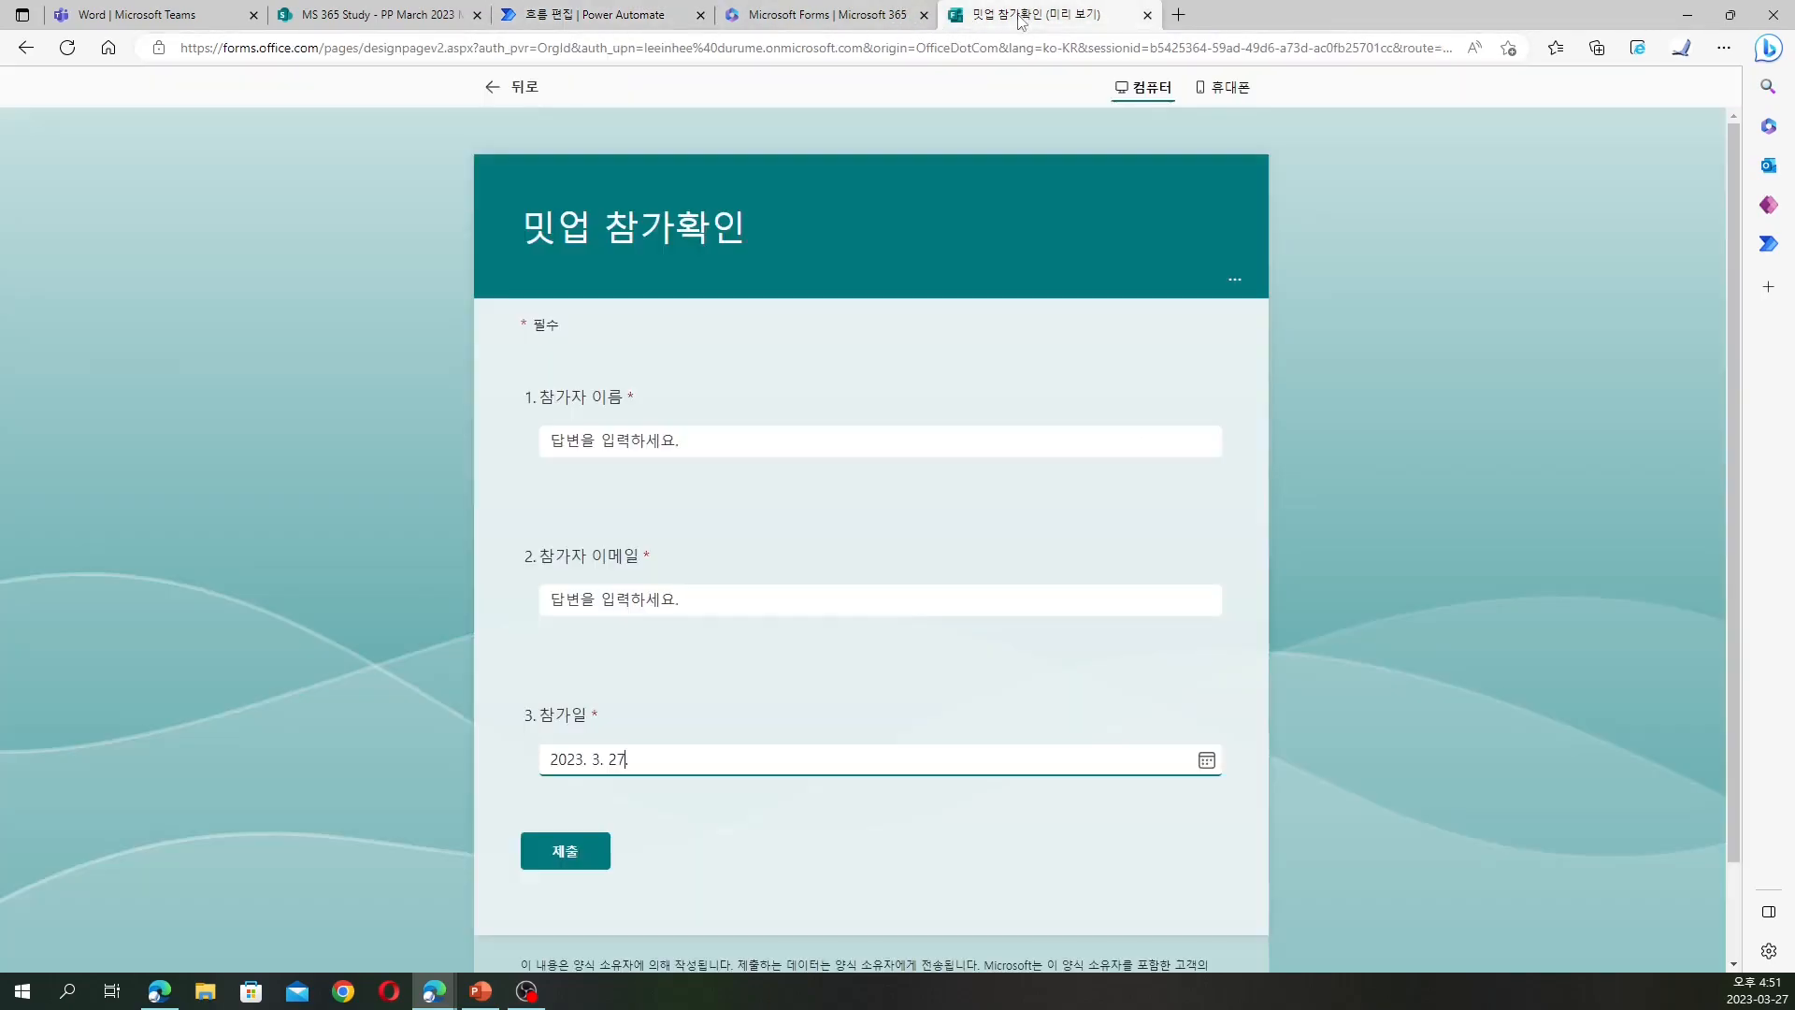
{"action": "left_click", "coordinate": [860, 447]}
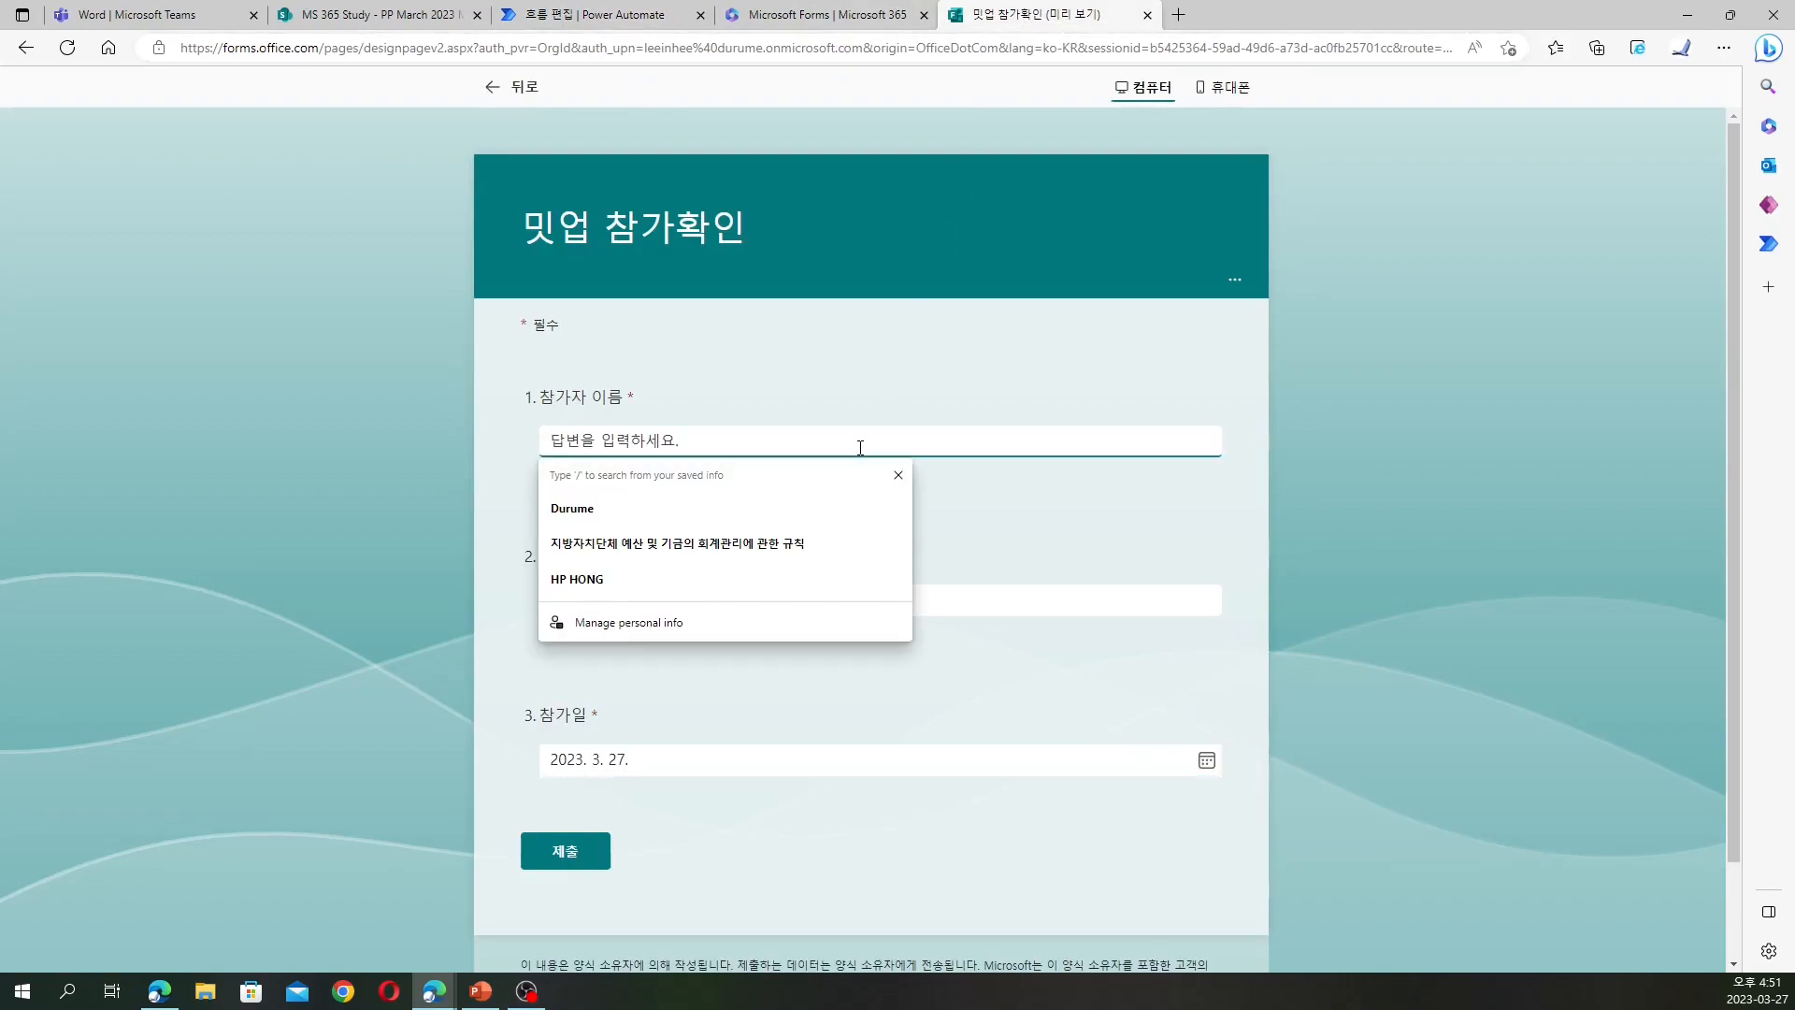
{"action": "type", "text": "홍길동"}
{"action": "key", "text": "Tab"}
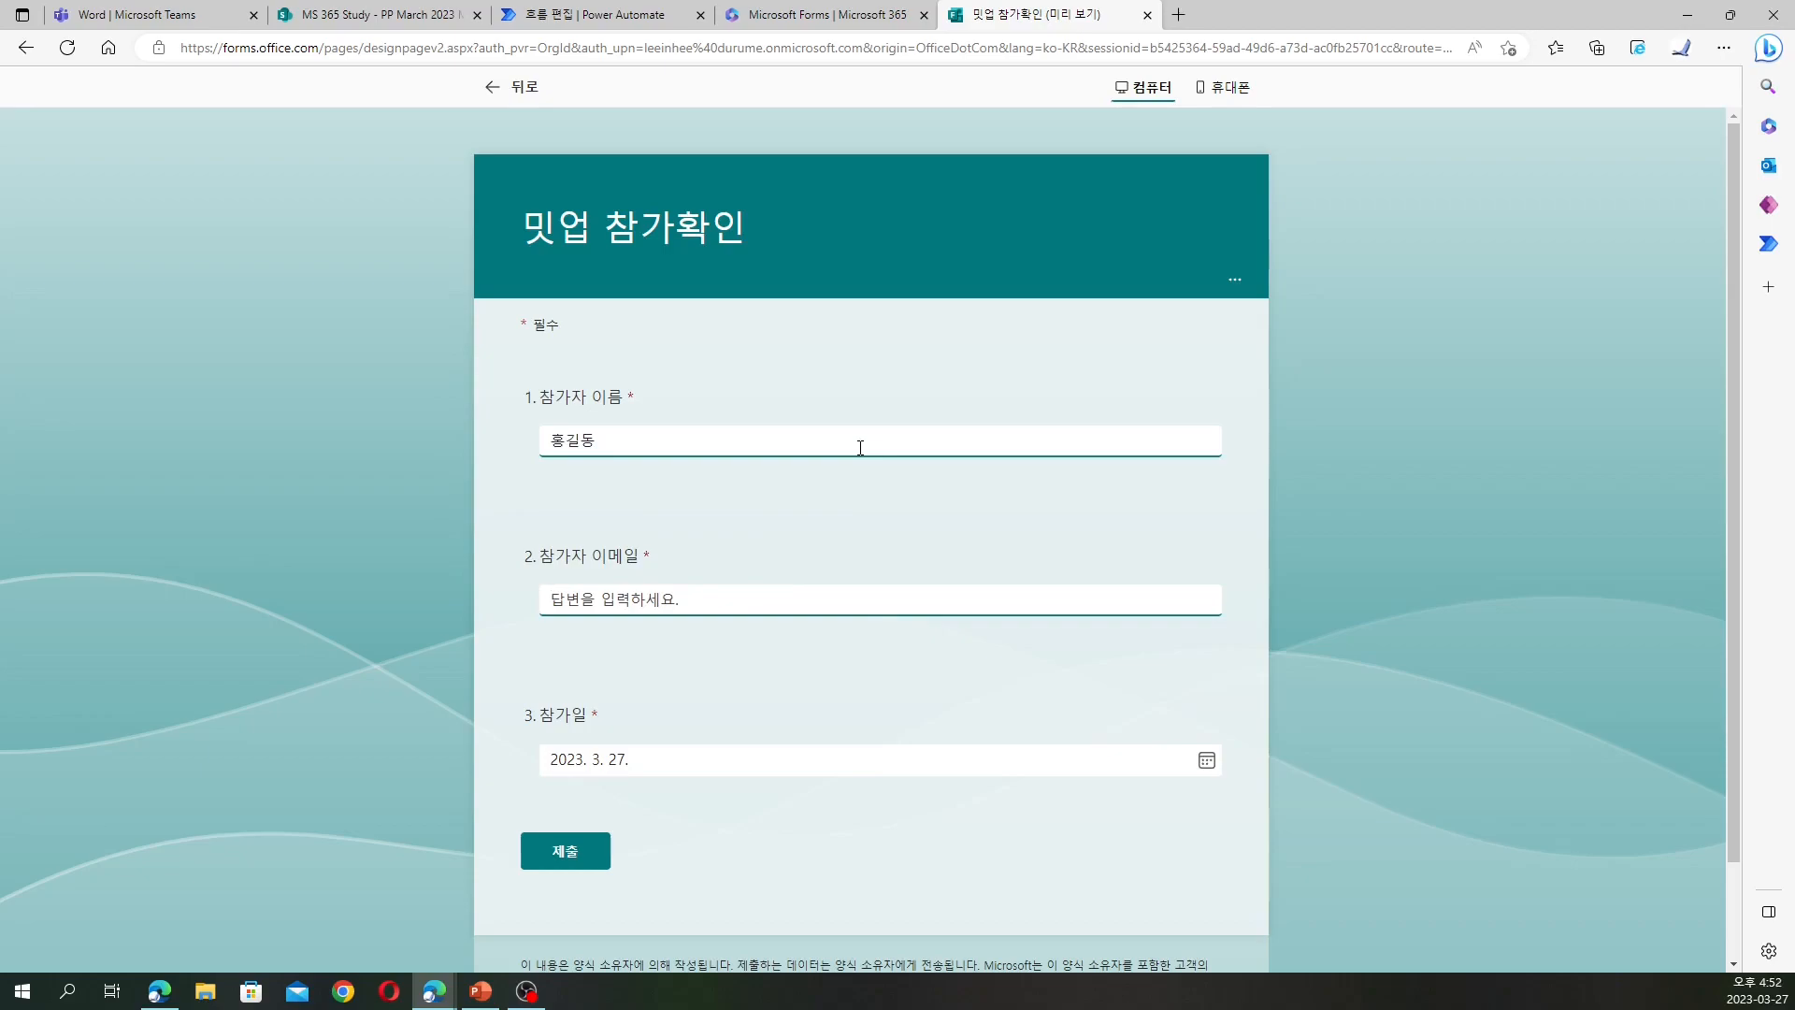
{"action": "type", "text": "ㅣ"}
{"action": "key", "text": "BackSpace"}
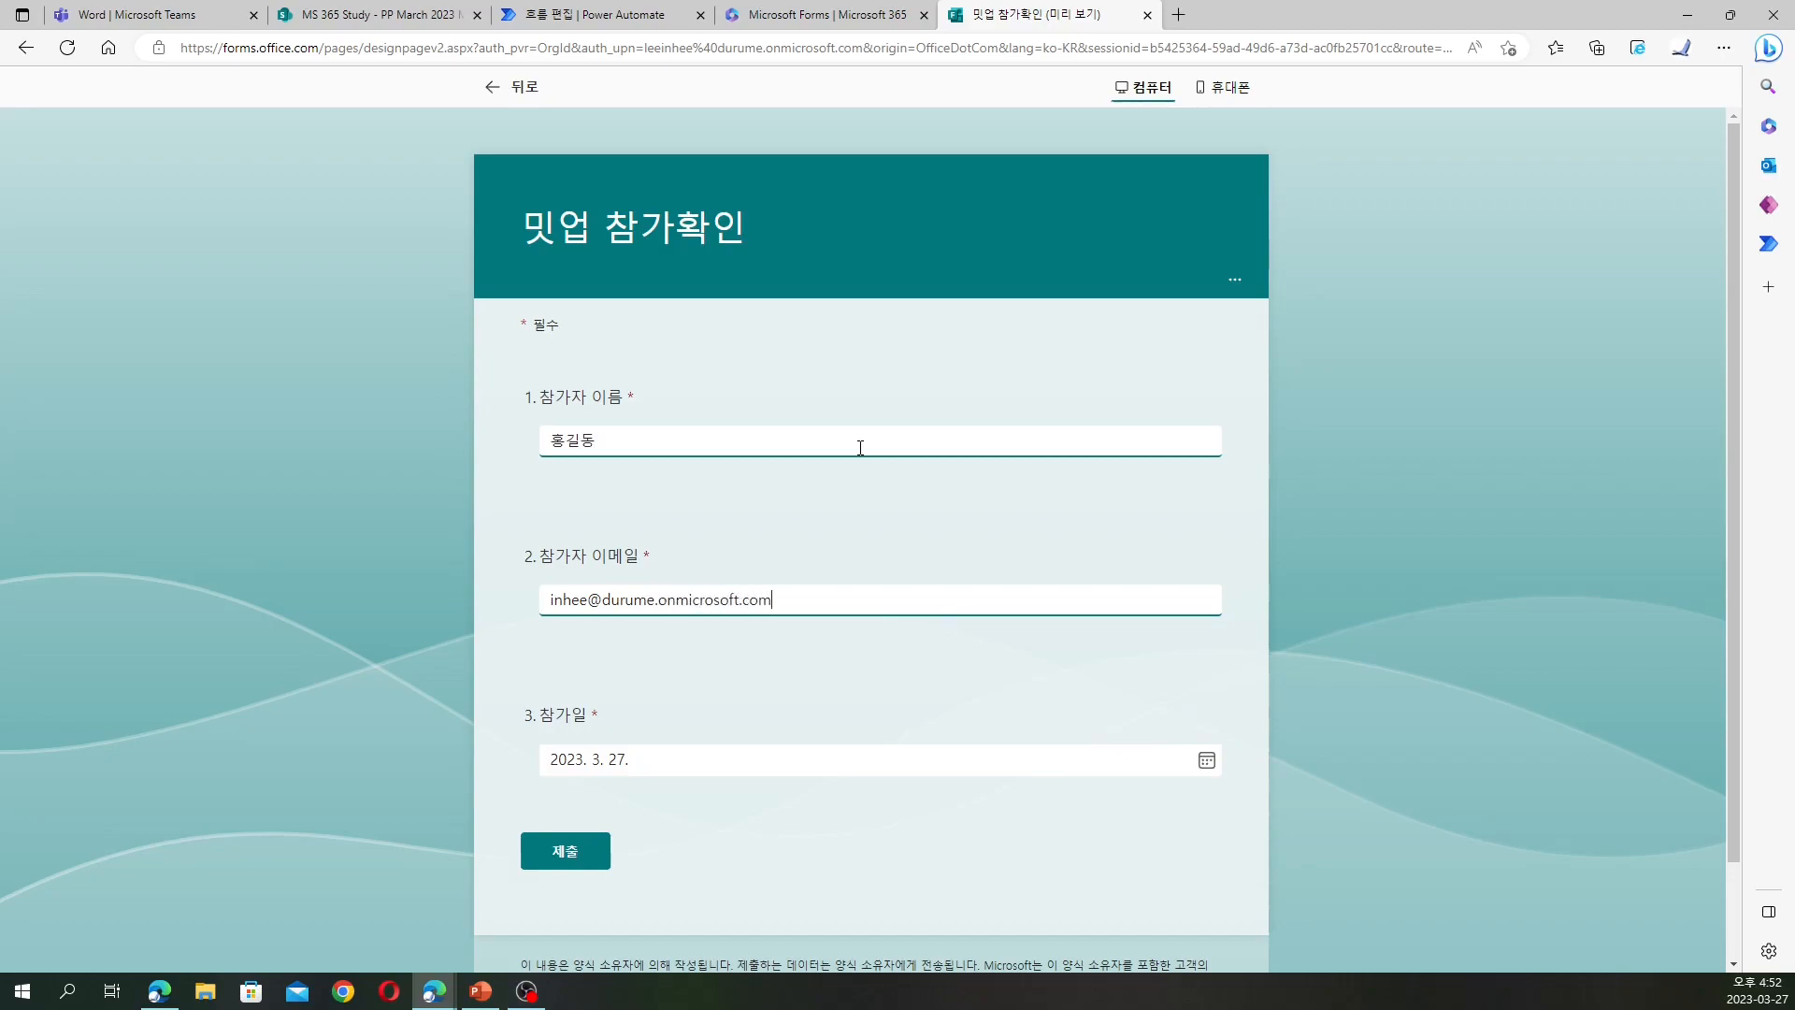
{"action": "key", "text": "Tab"}
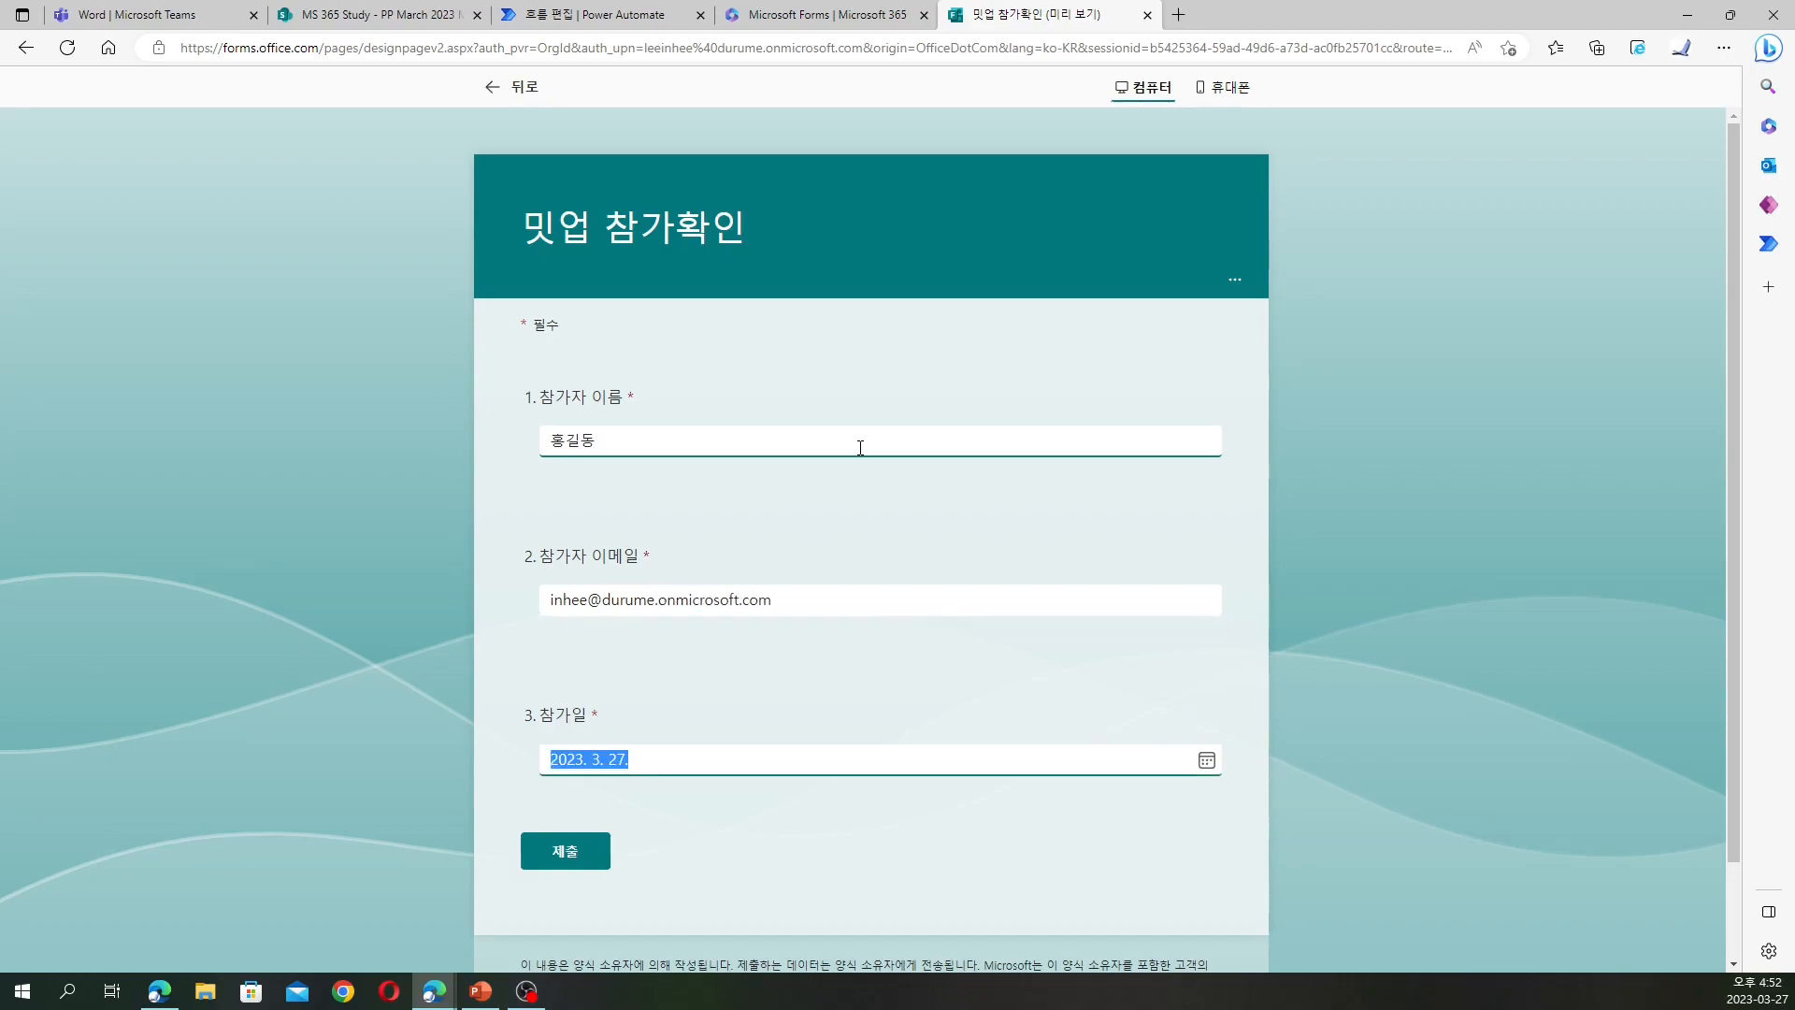
{"action": "left_click", "coordinate": [550, 852]}
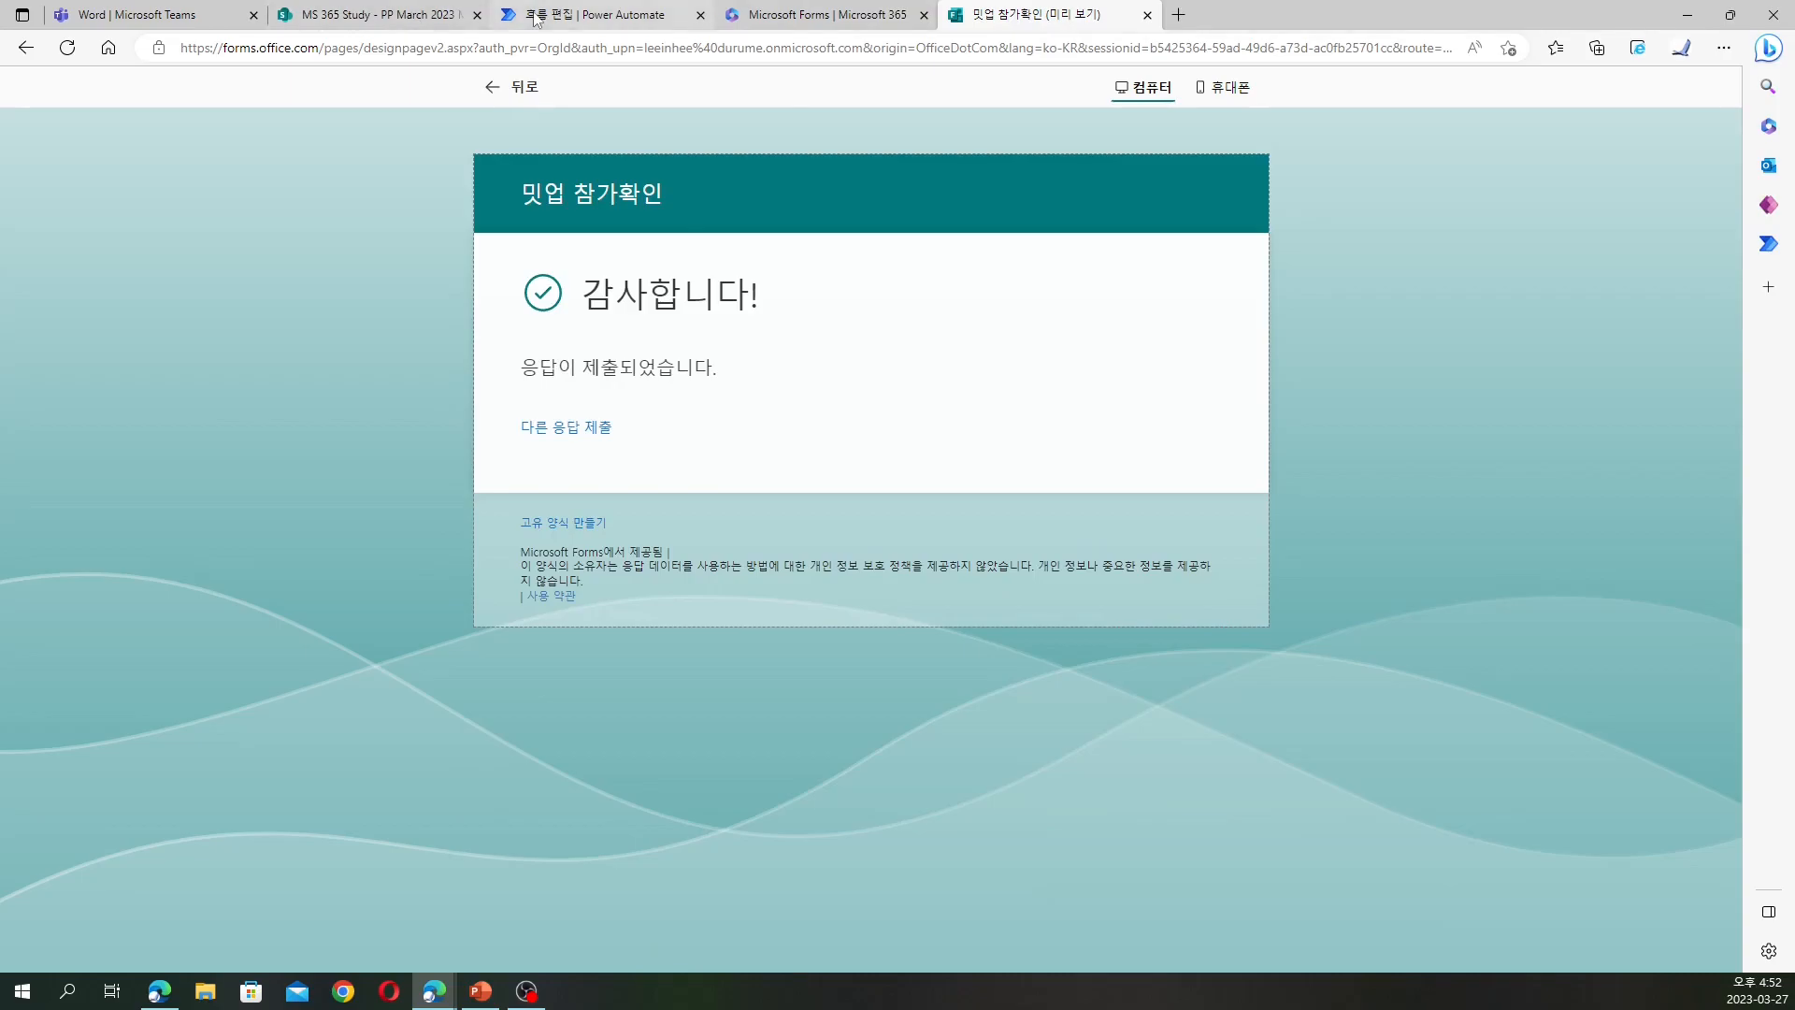
{"action": "left_click", "coordinate": [598, 15]}
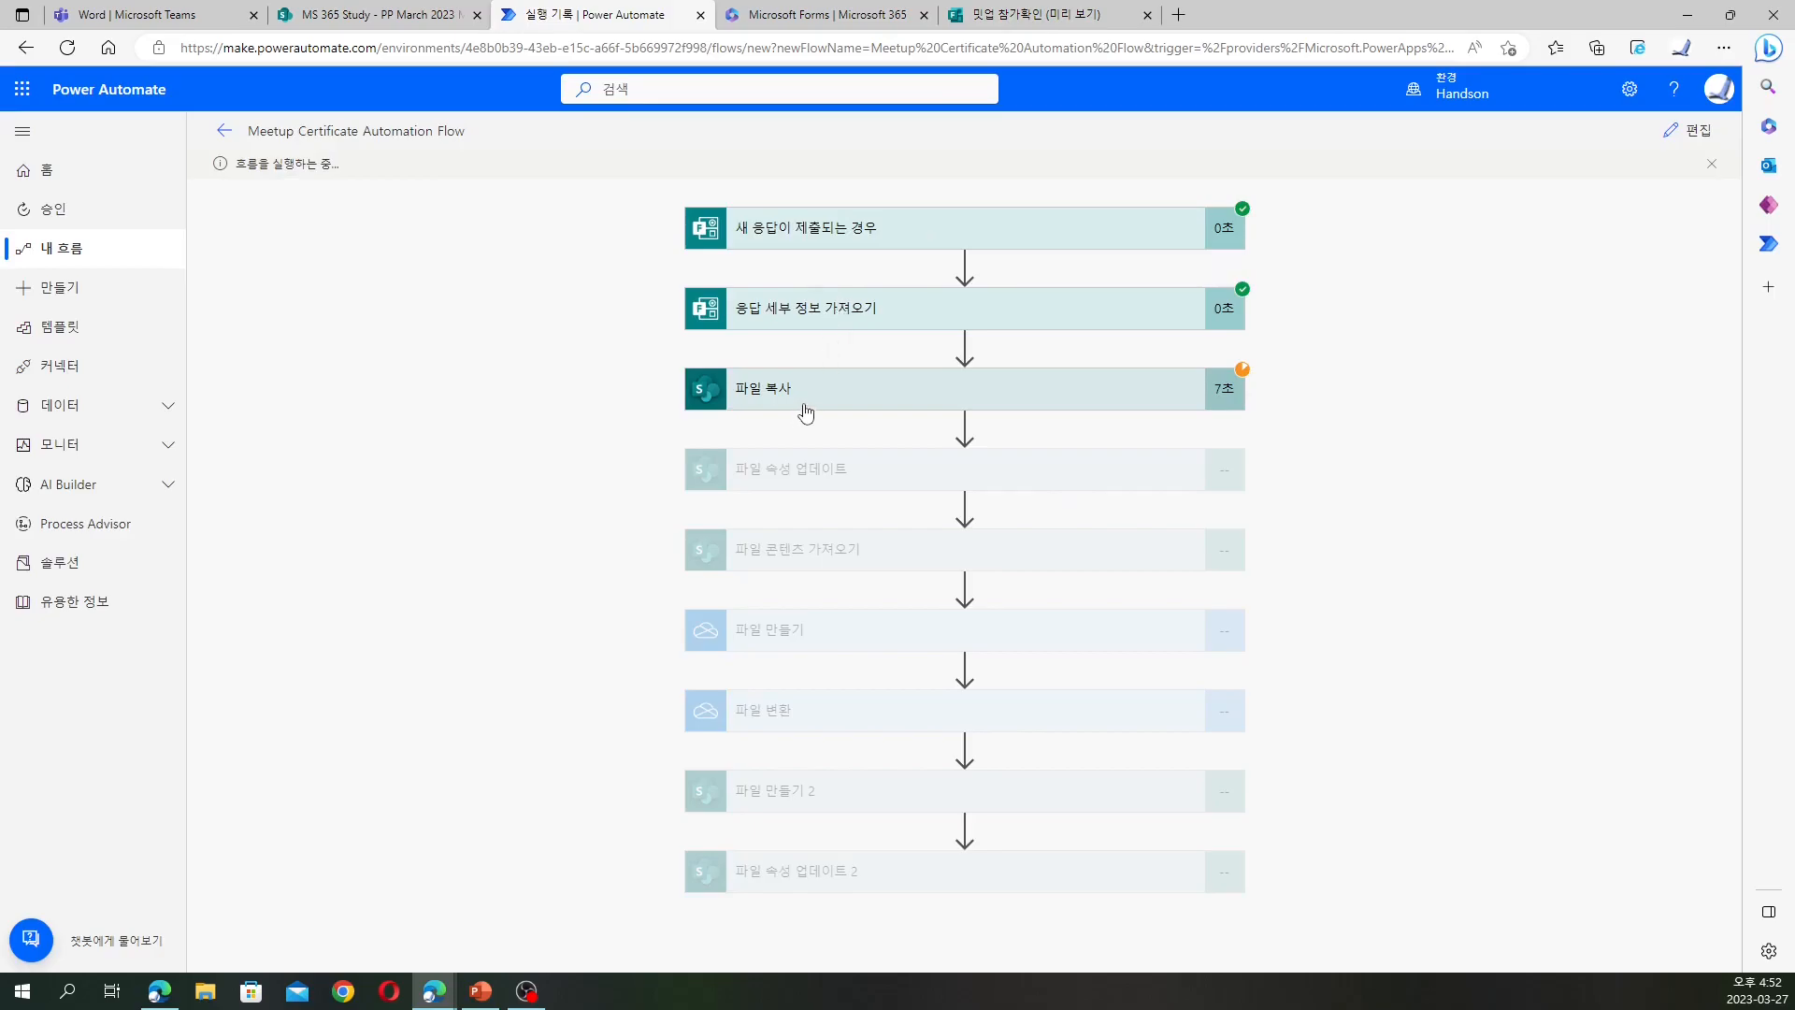
Confirm the meetup library has no certificate, read the 파일 속성 업데이트 error, and open the form's responses
{"action": "left_click", "coordinate": [374, 14]}
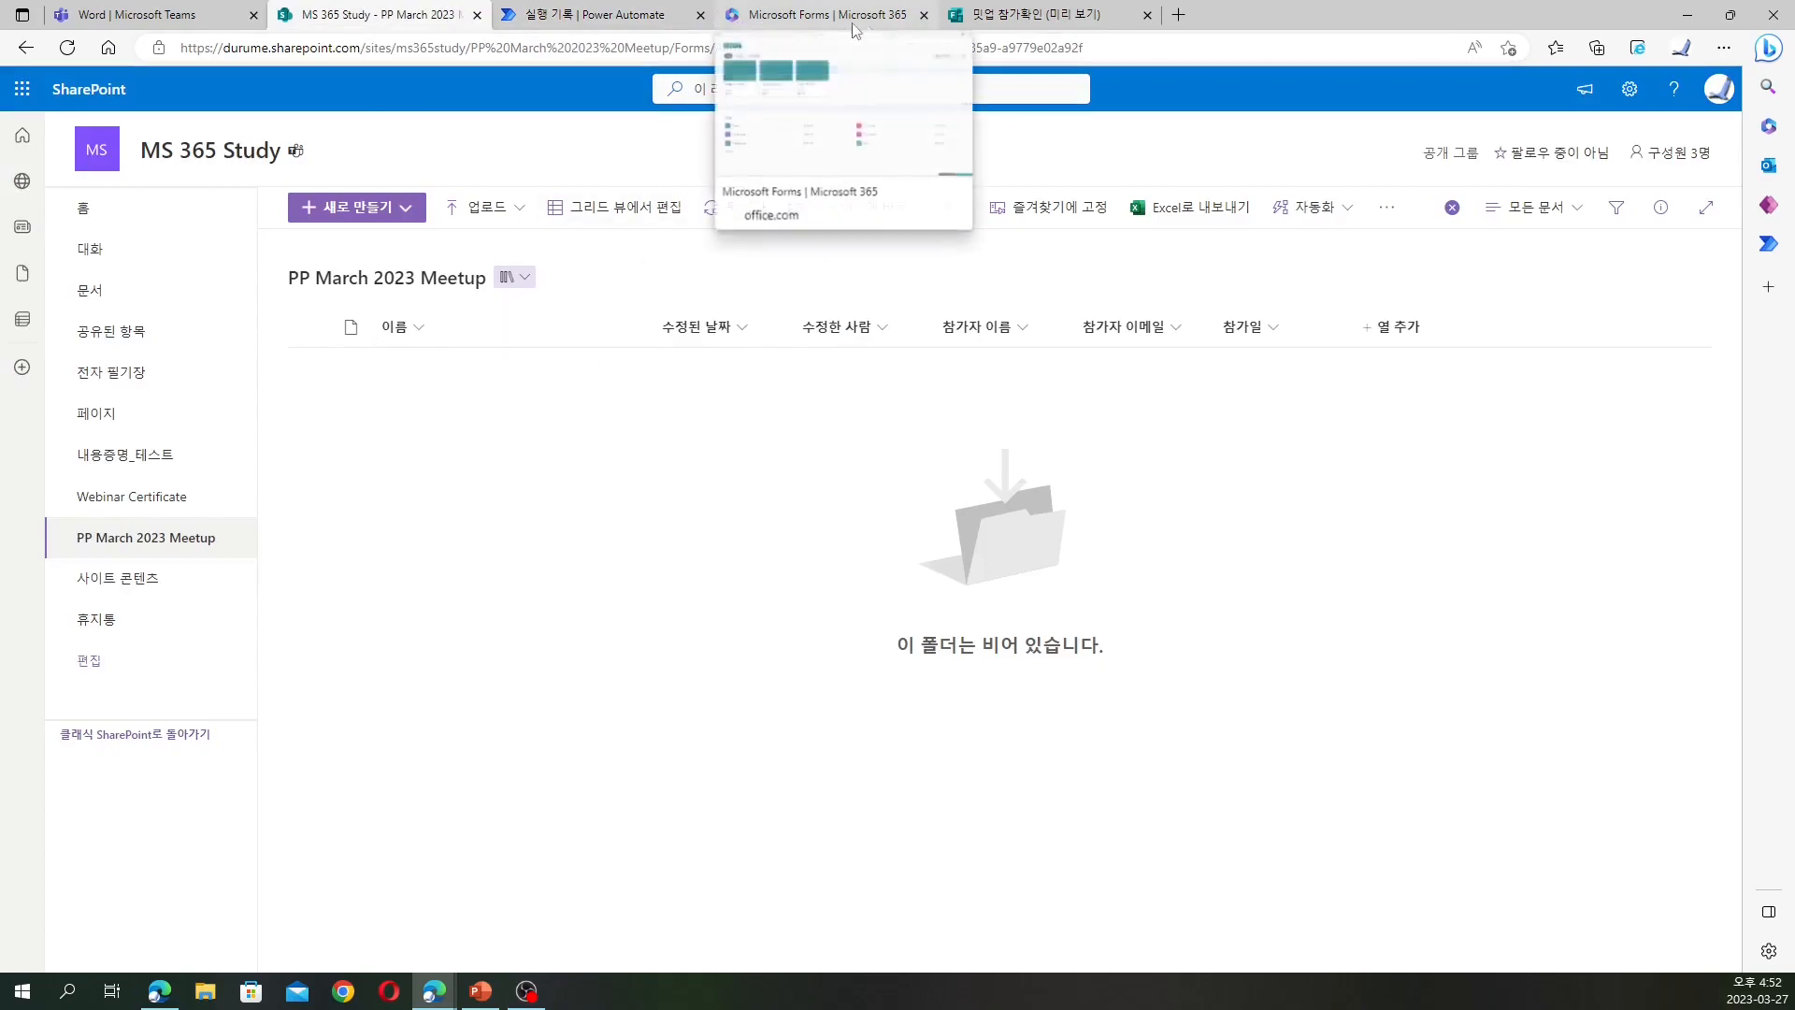
{"action": "left_click", "coordinate": [619, 17]}
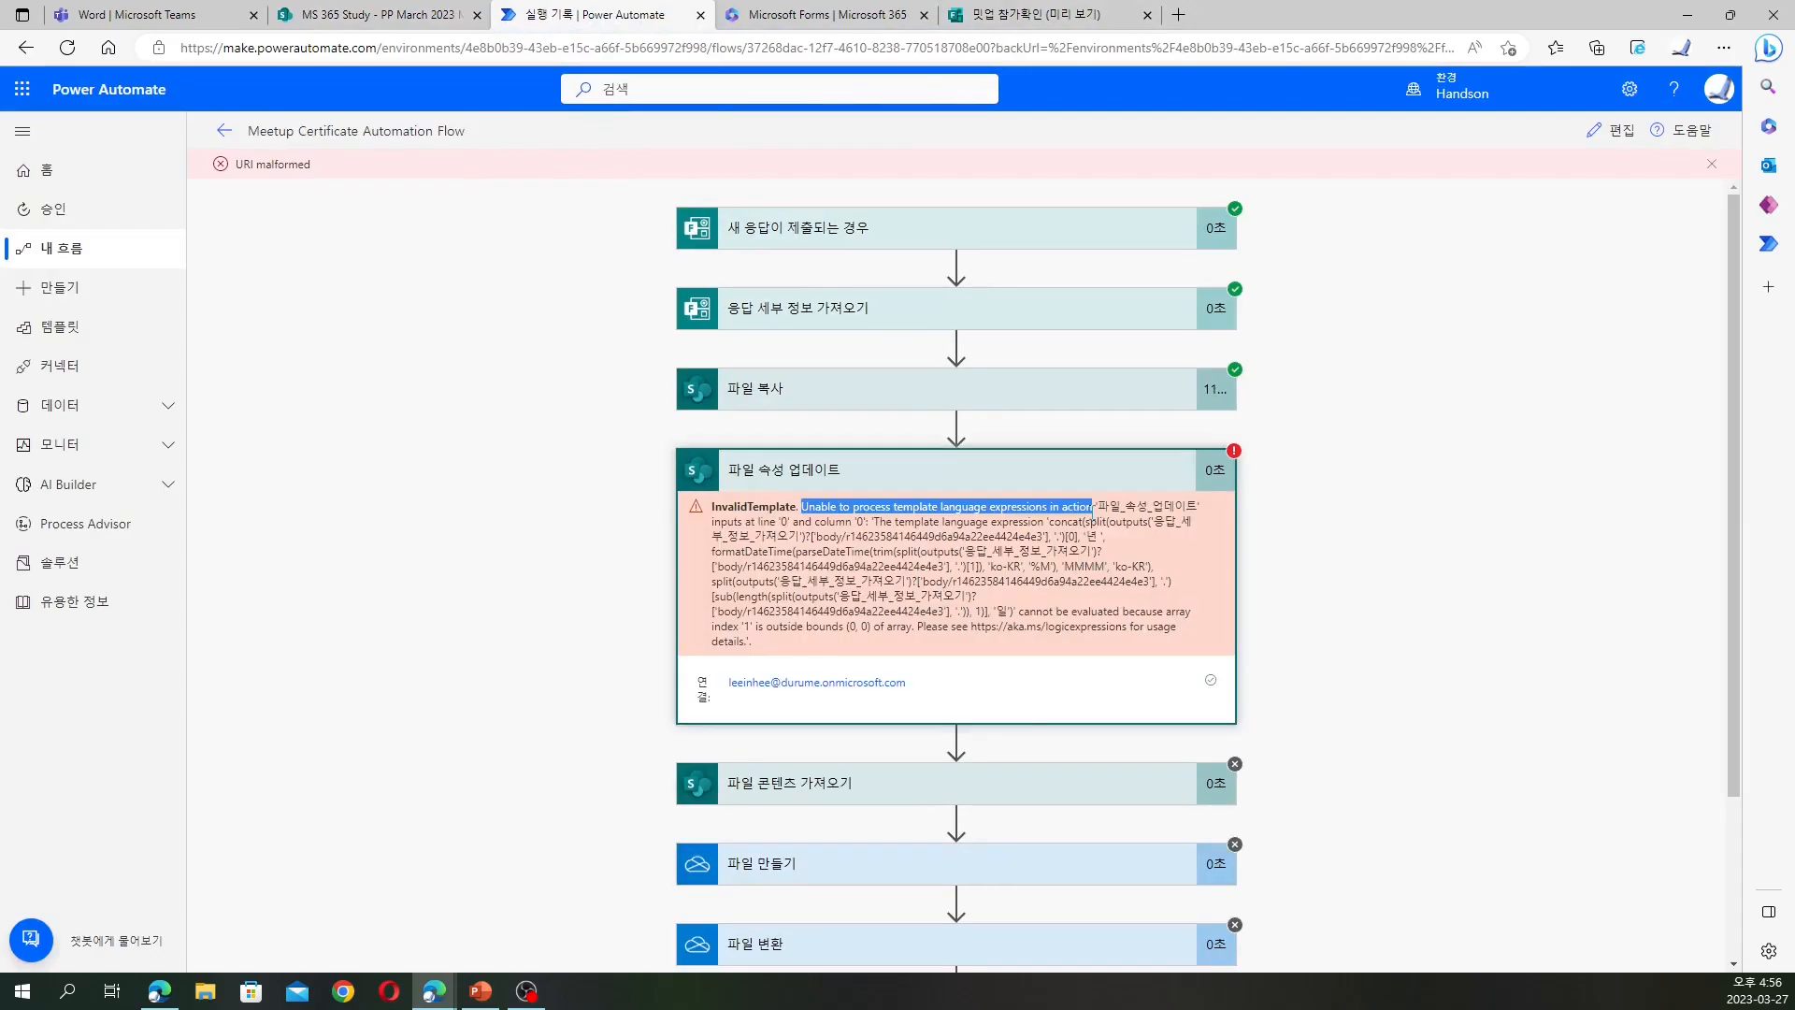
{"action": "left_click", "coordinate": [978, 527]}
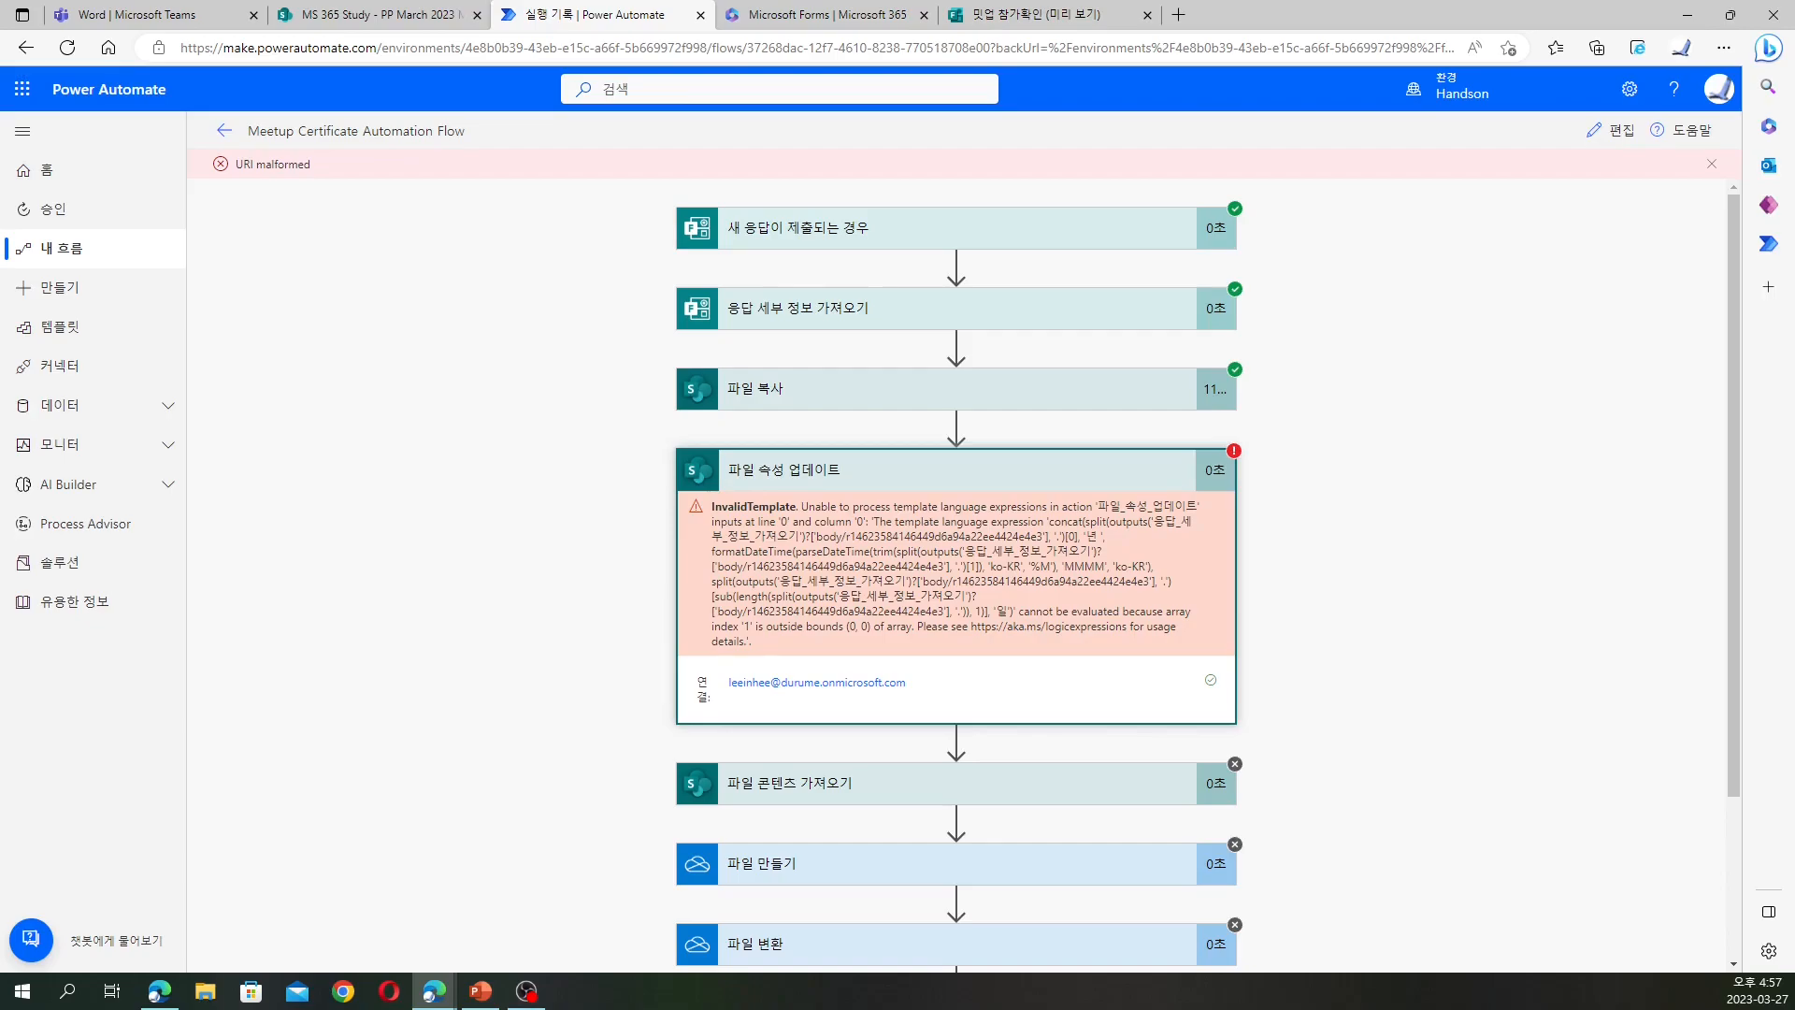
{"action": "key", "text": "alt+Tab"}
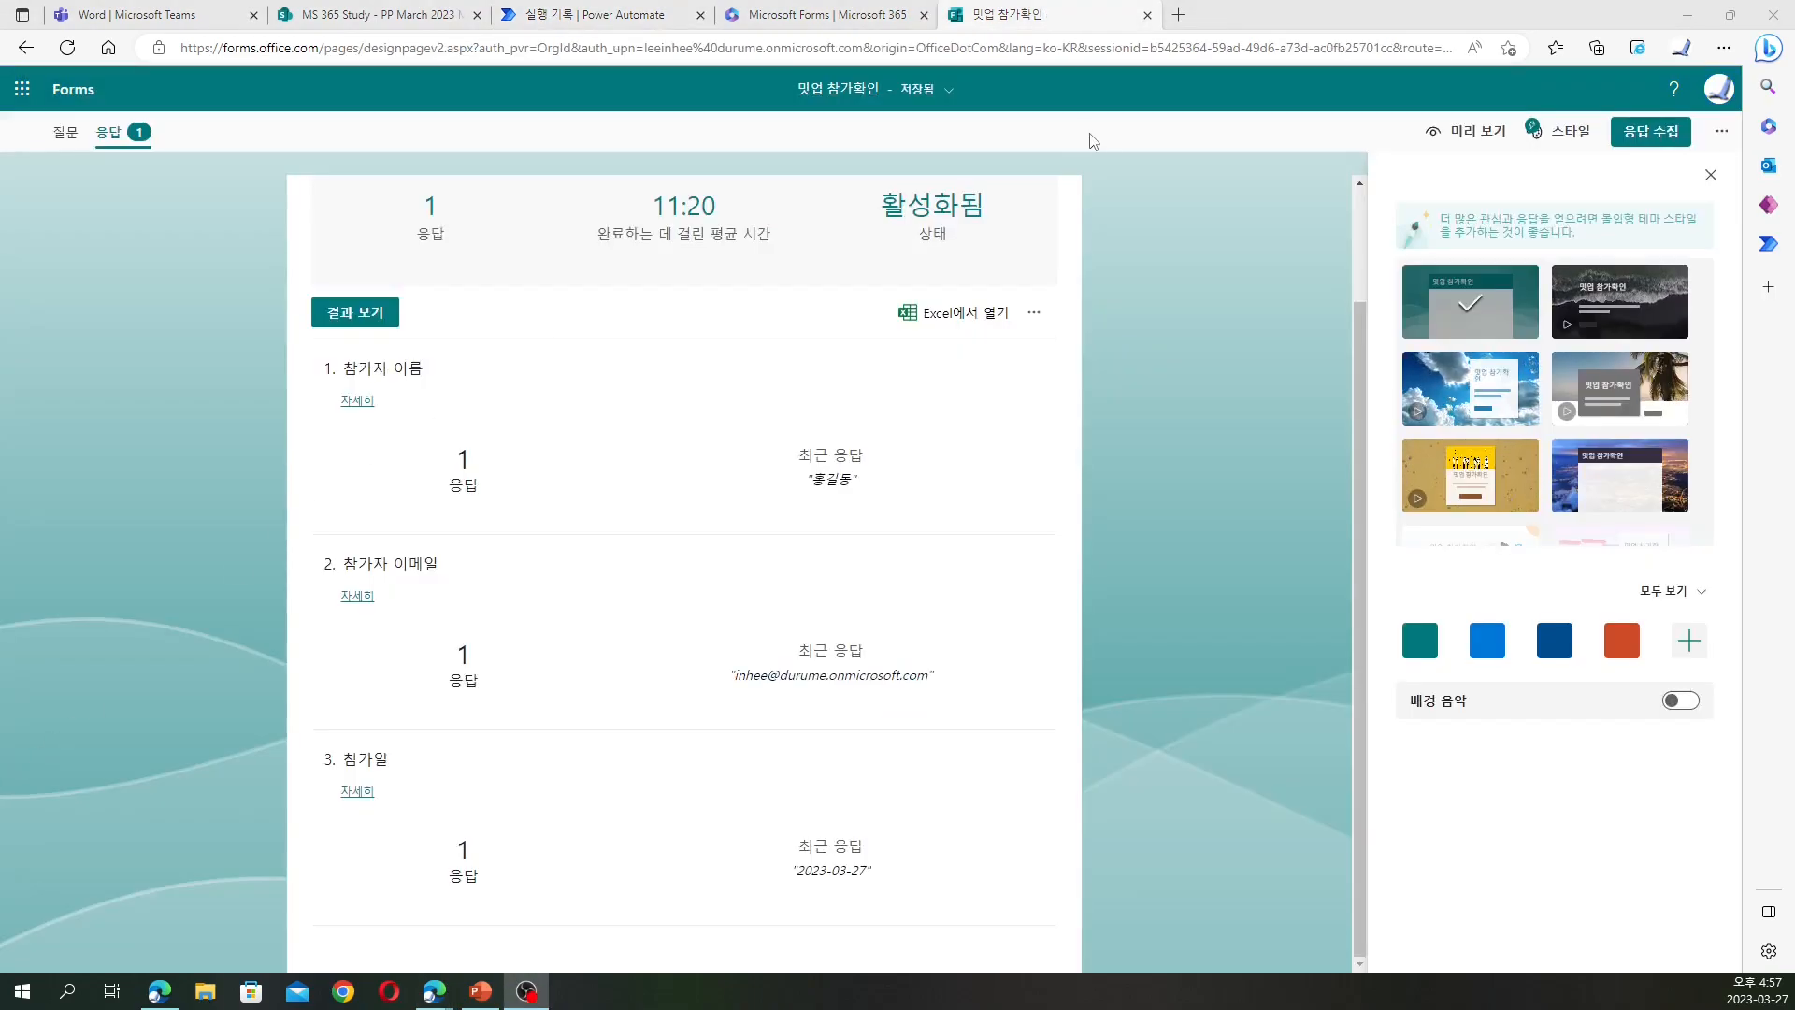
{"action": "left_click", "coordinate": [1090, 138]}
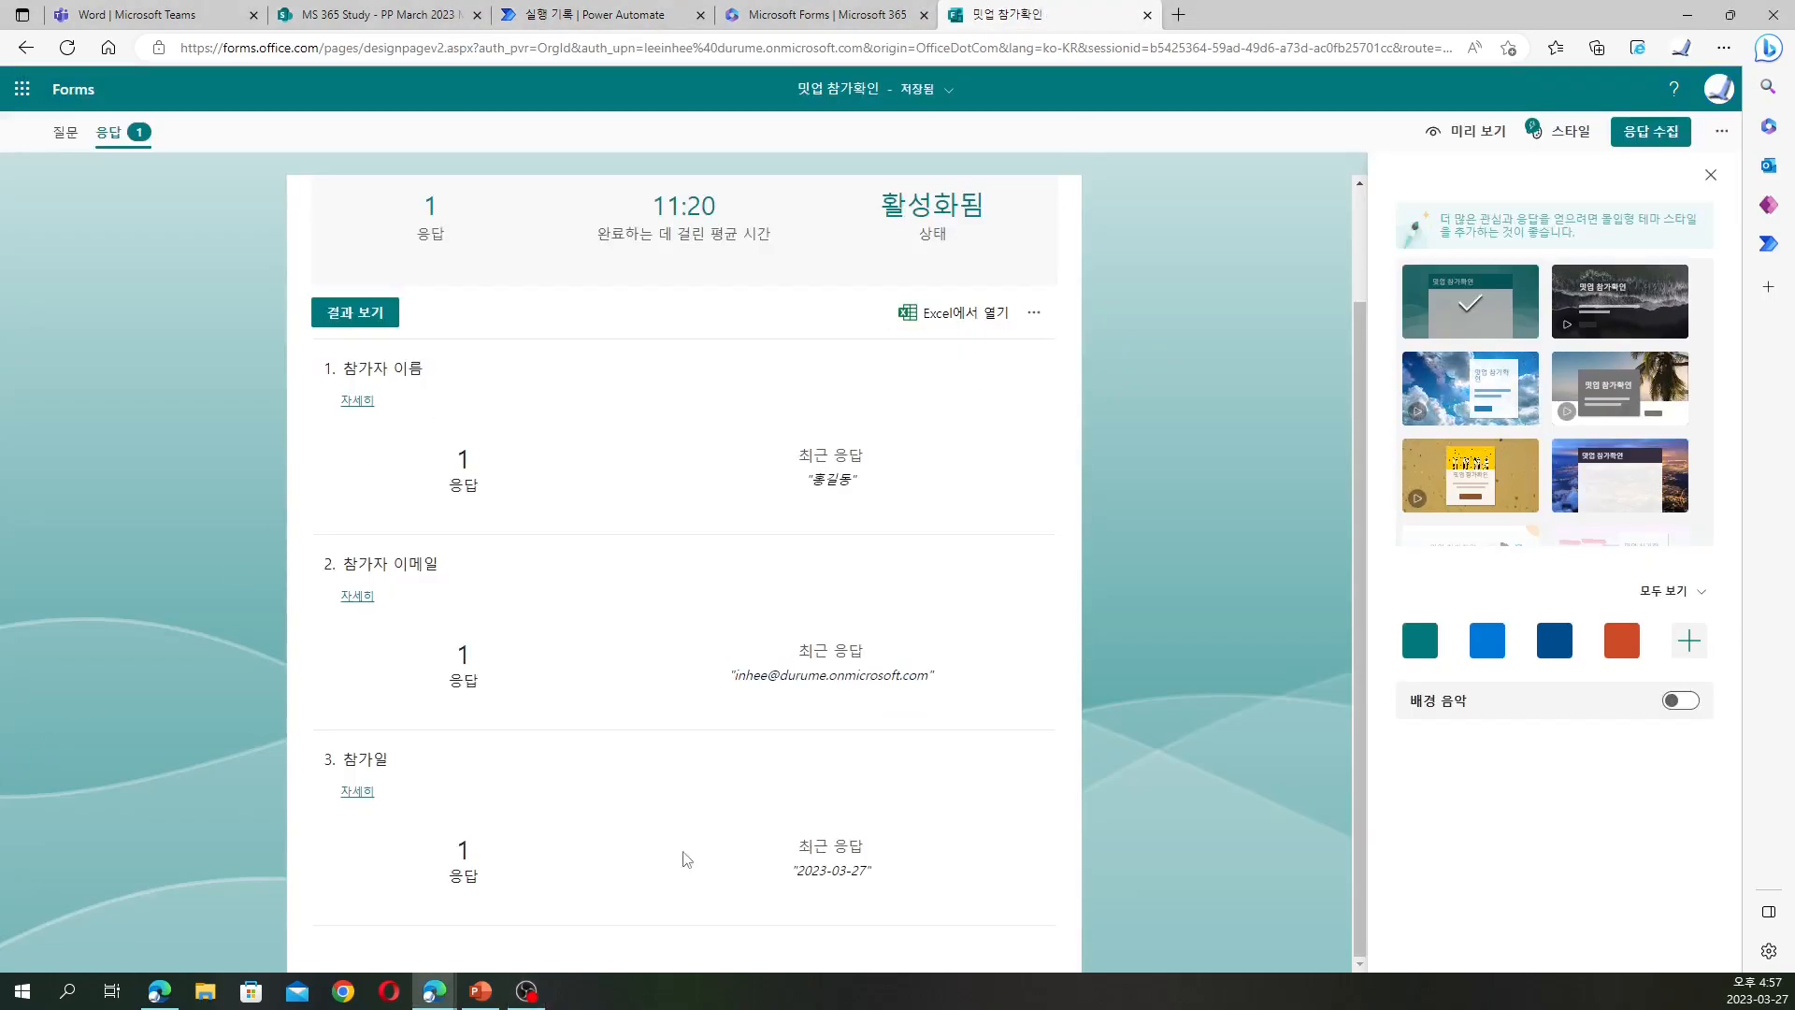
Inspect the 참가일 answer's 2023-03-27 format and the form's date picker, then return to the failed run
{"action": "left_click_drag", "start_coordinate": [804, 870], "coordinate": [866, 869]}
{"action": "left_click", "coordinate": [866, 870]}
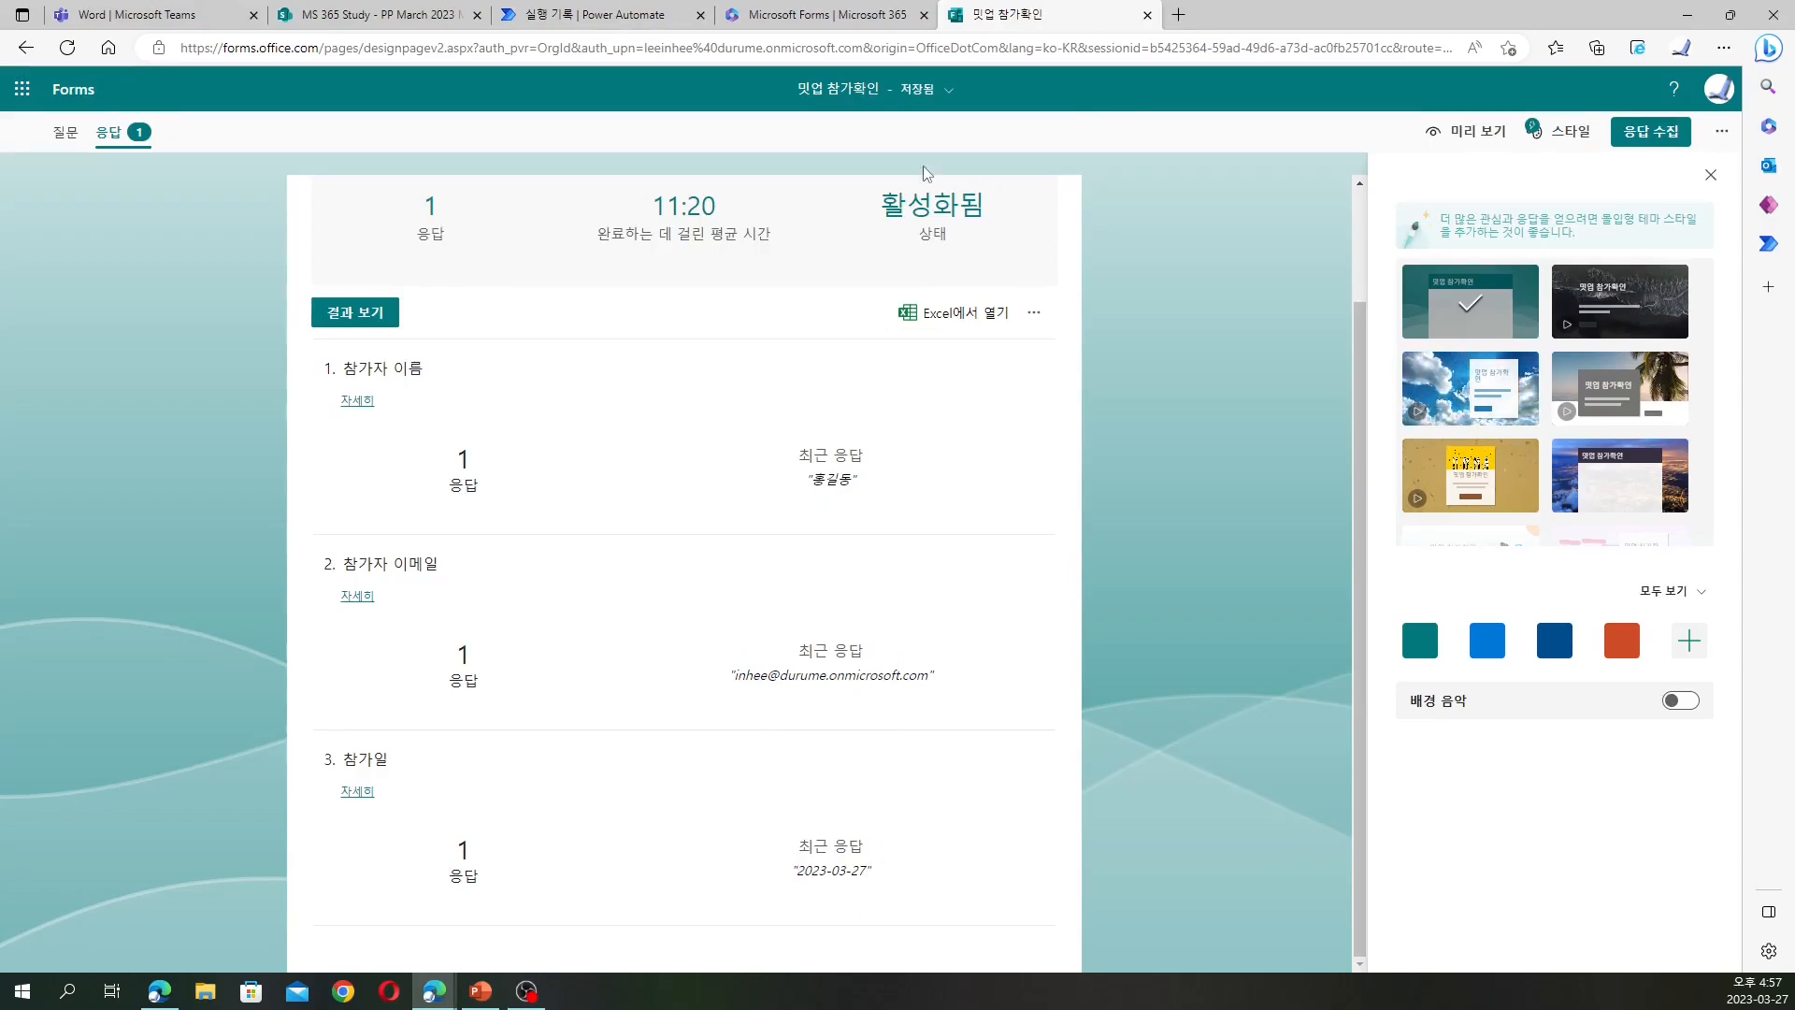
{"action": "left_click", "coordinate": [1473, 132]}
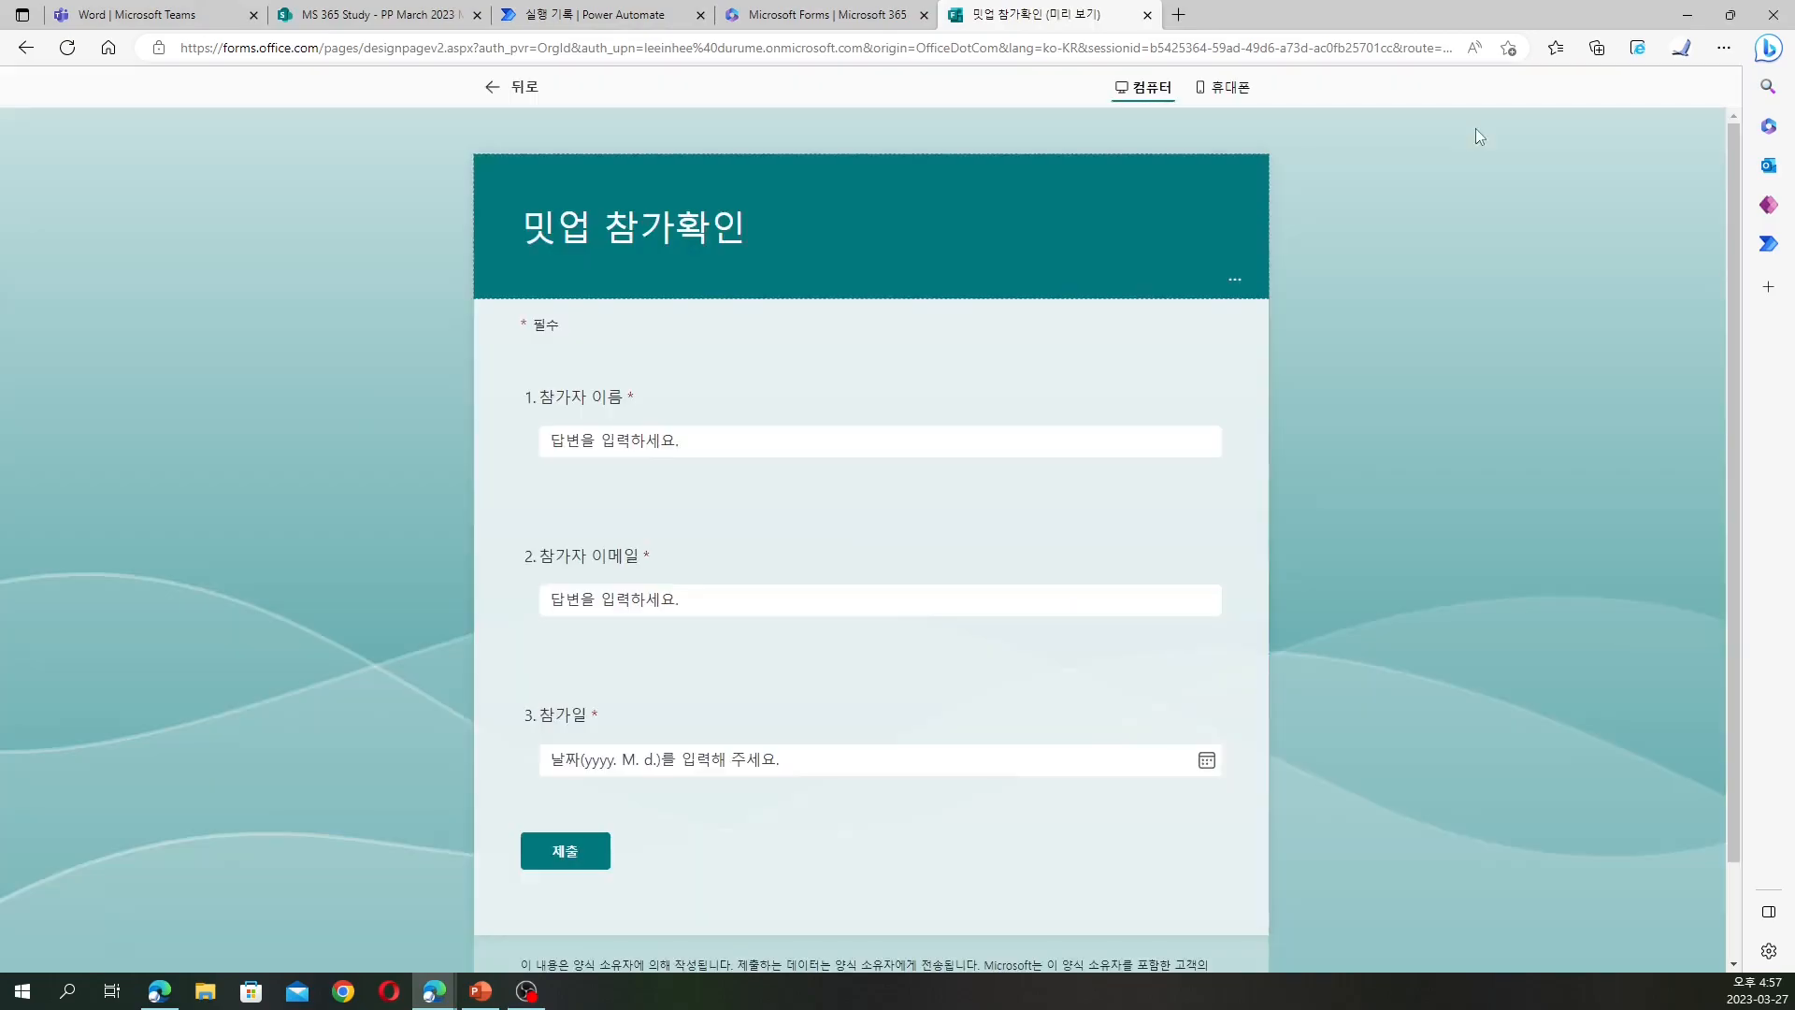
{"action": "left_click", "coordinate": [950, 760]}
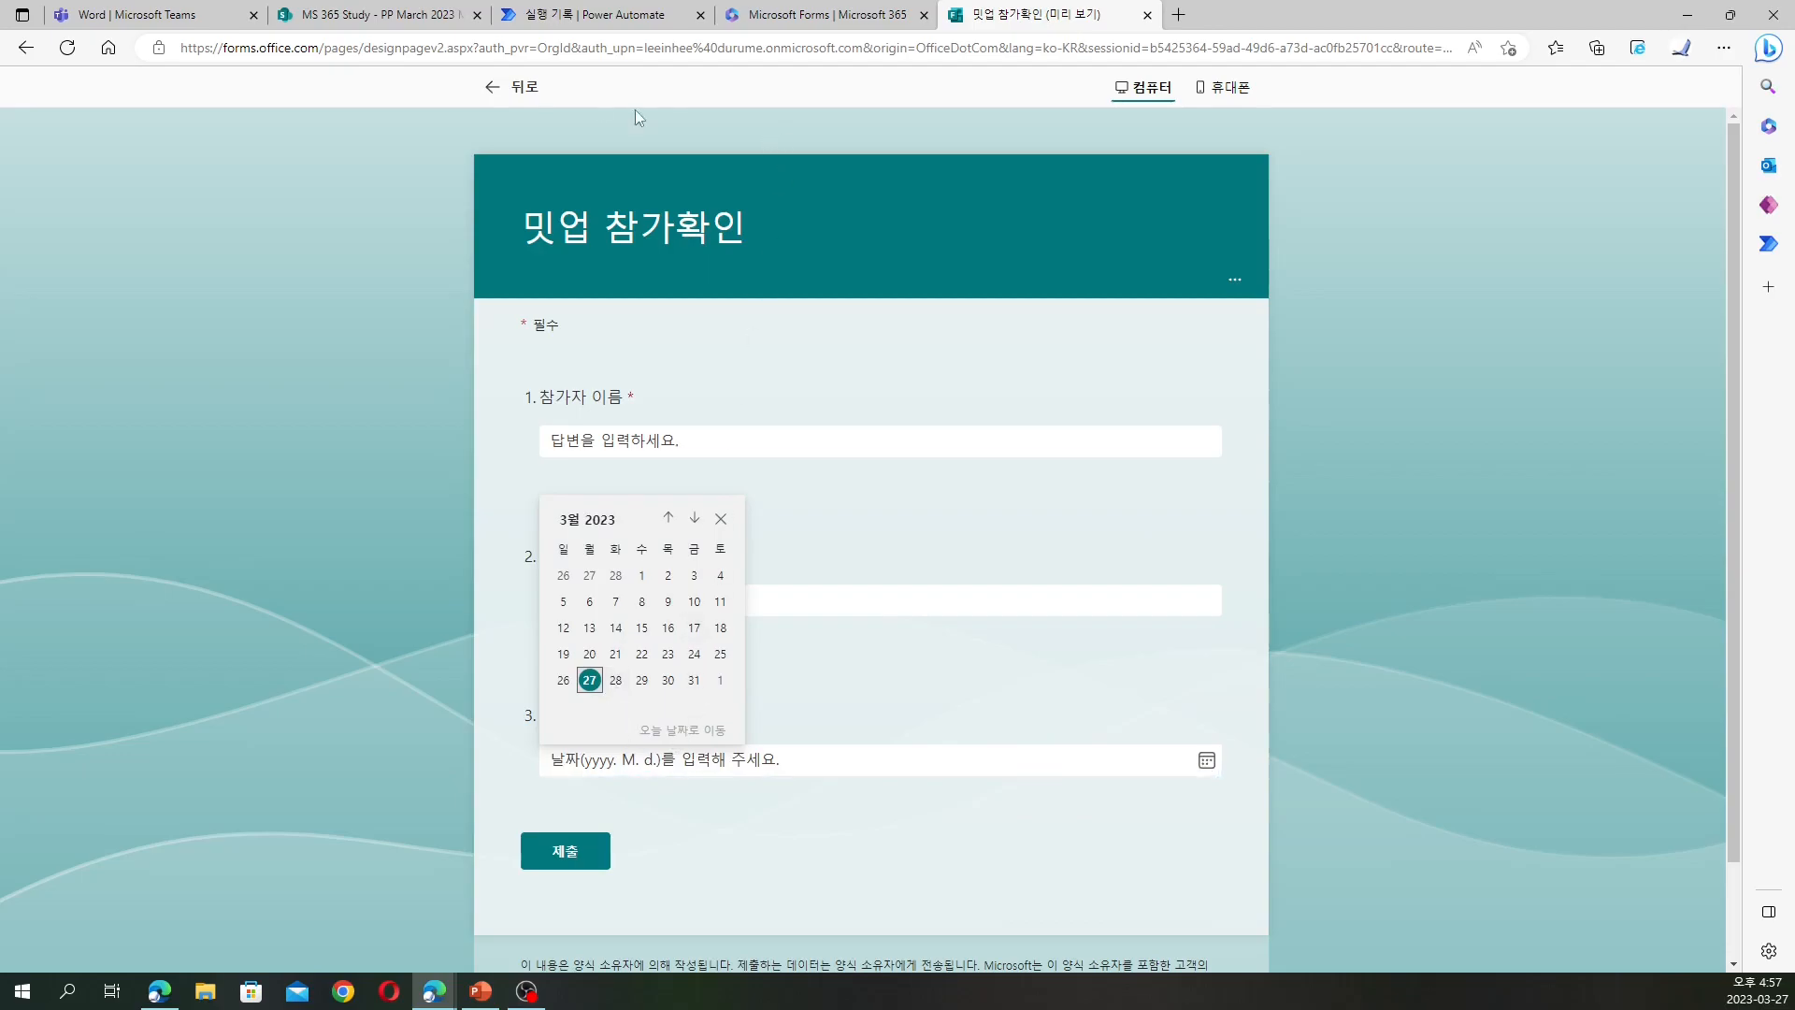
{"action": "left_click", "coordinate": [498, 86]}
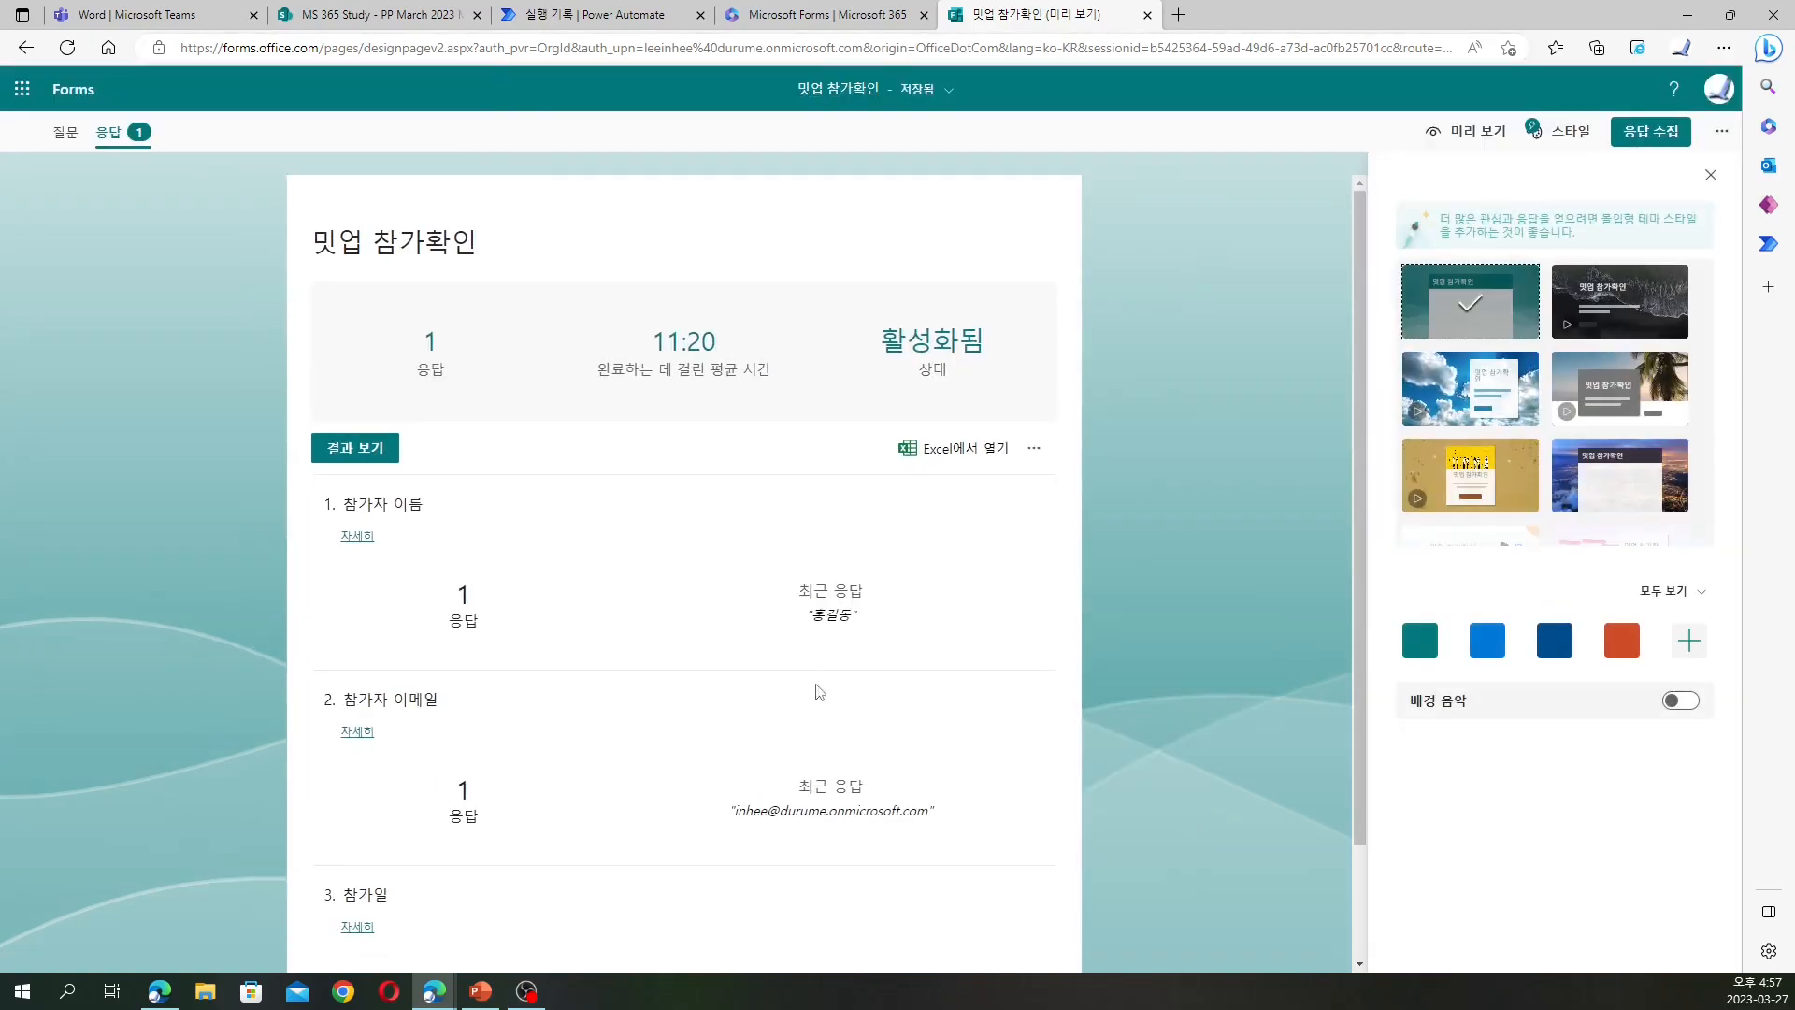
{"action": "scroll", "coordinate": [734, 816], "scroll_direction": "down", "scroll_amount": 2}
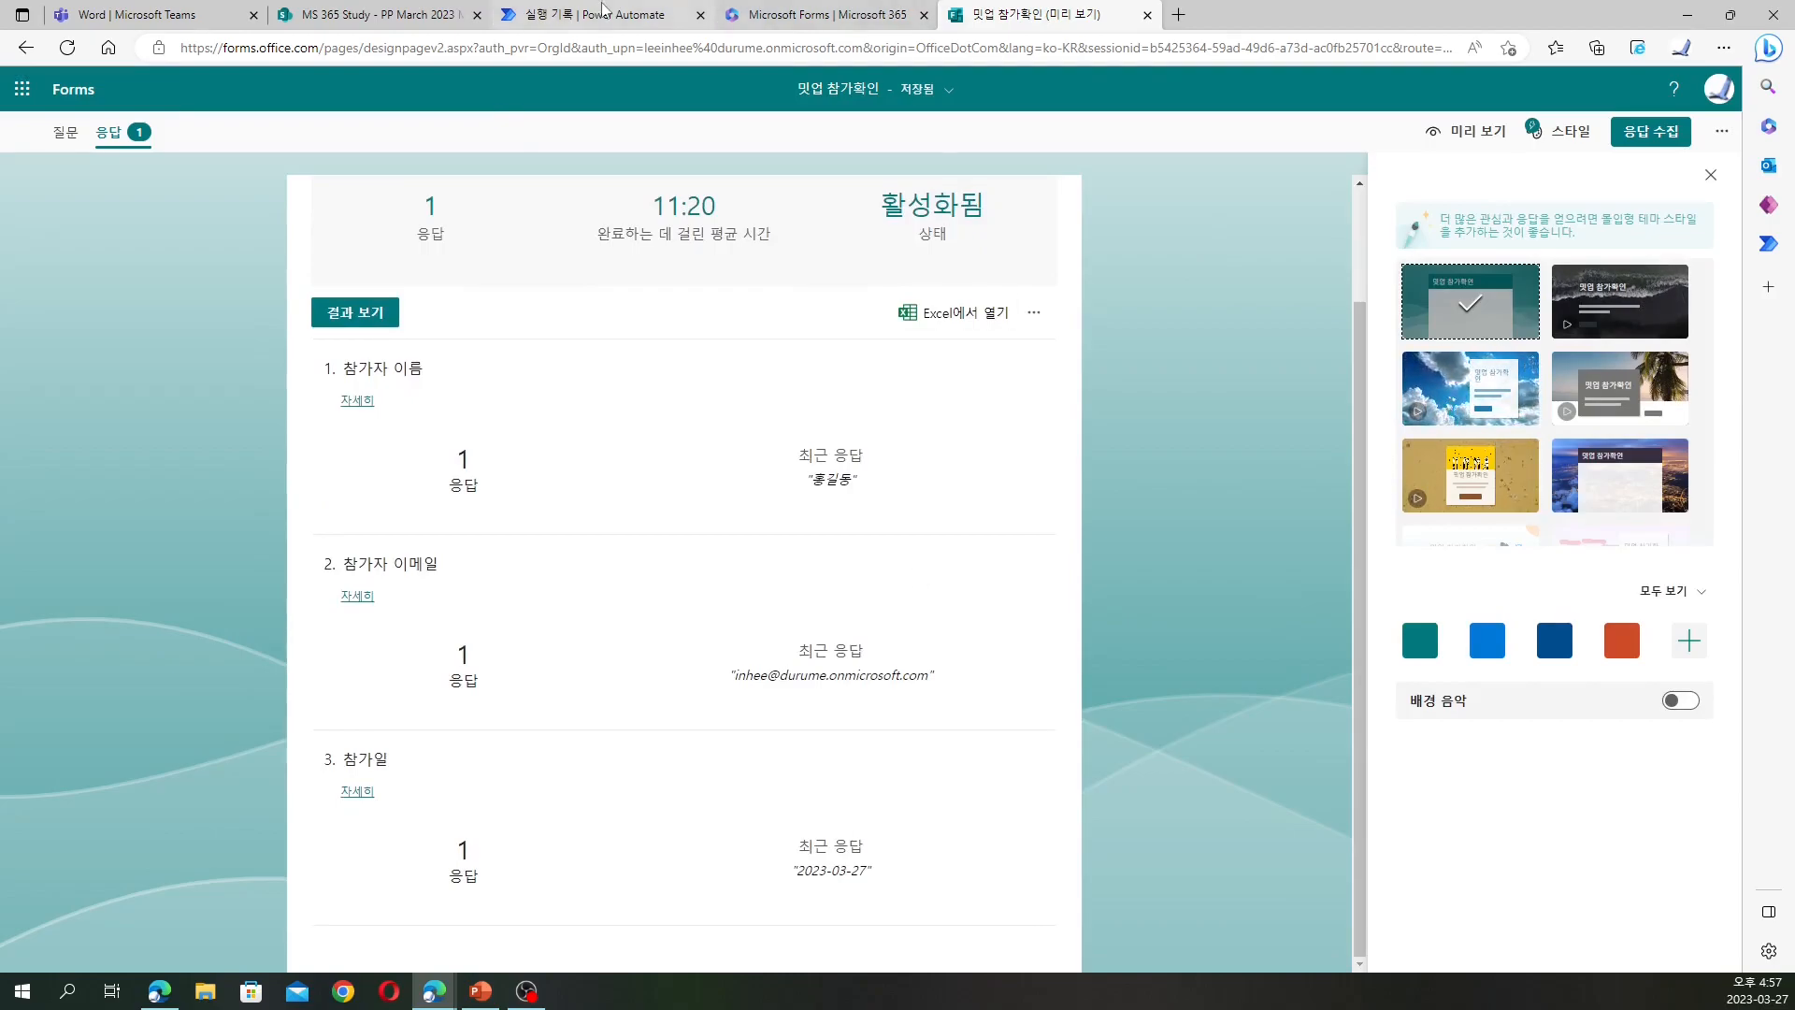
{"action": "left_click", "coordinate": [598, 15]}
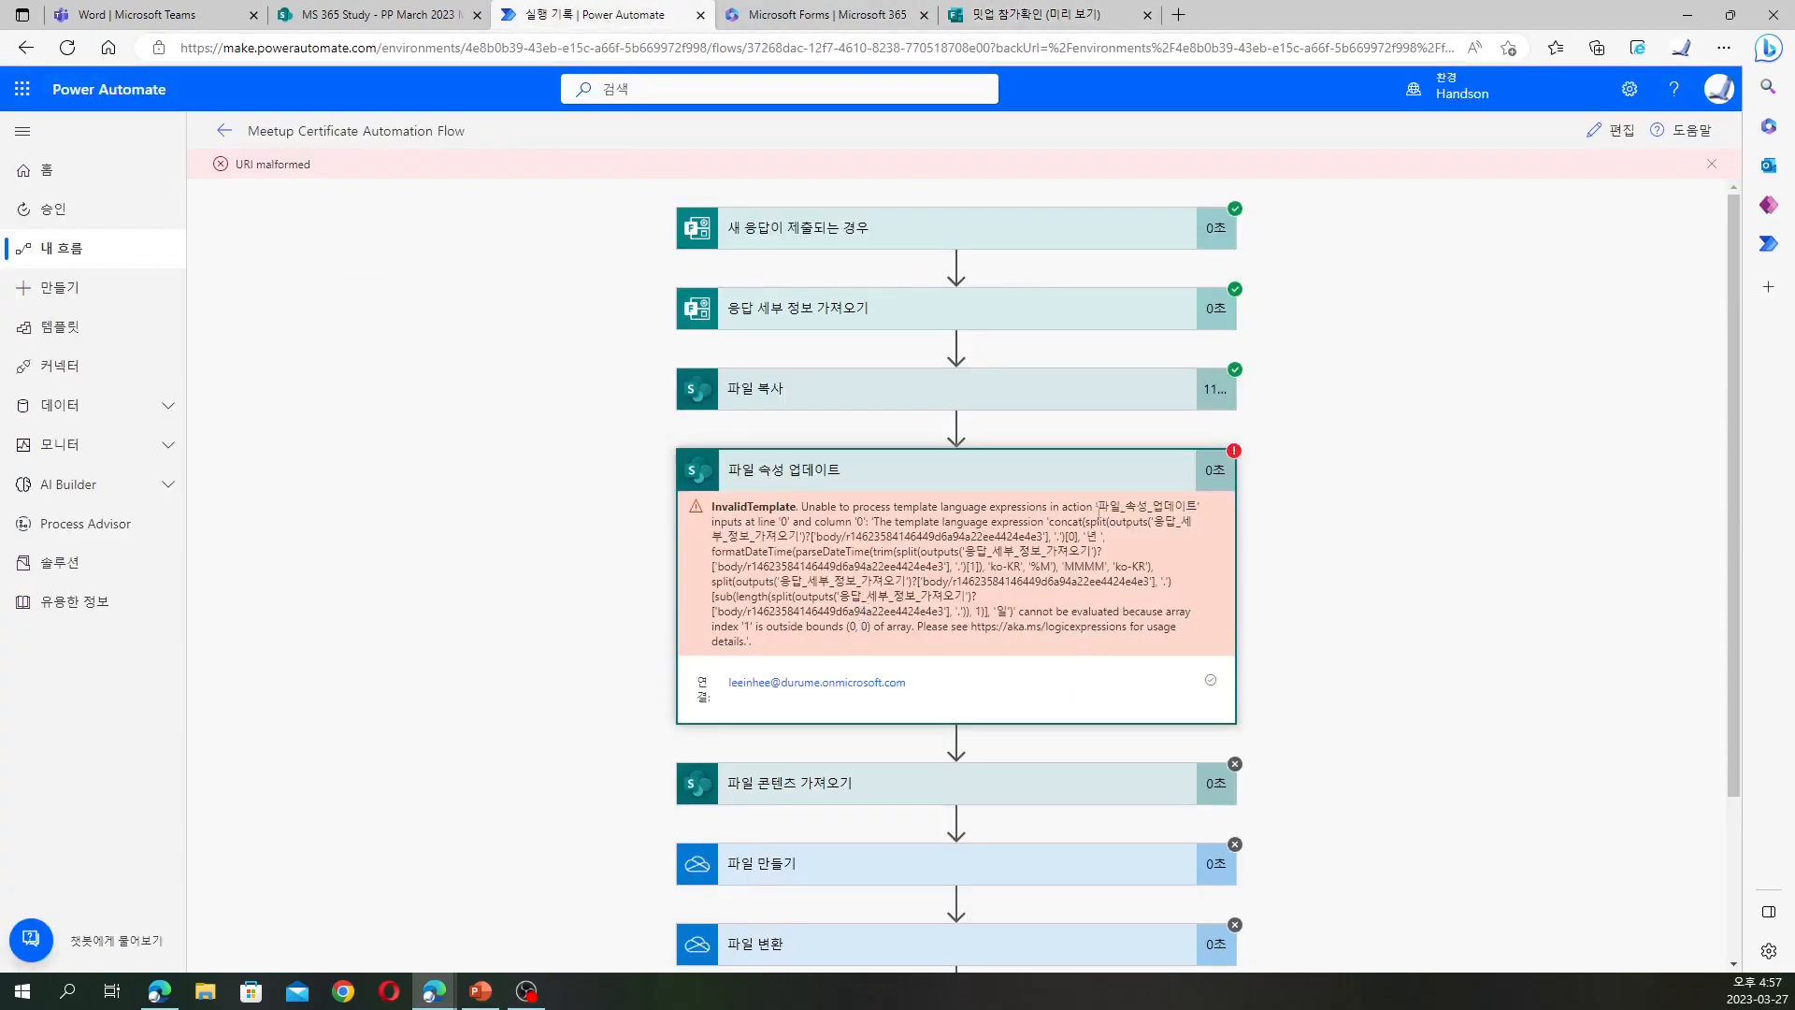
Edit the flow and launch format data by examples from the 참가일 field's expression tab
{"action": "left_click_drag", "start_coordinate": [309, 141], "coordinate": [1397, 178]}
{"action": "left_click", "coordinate": [1613, 131]}
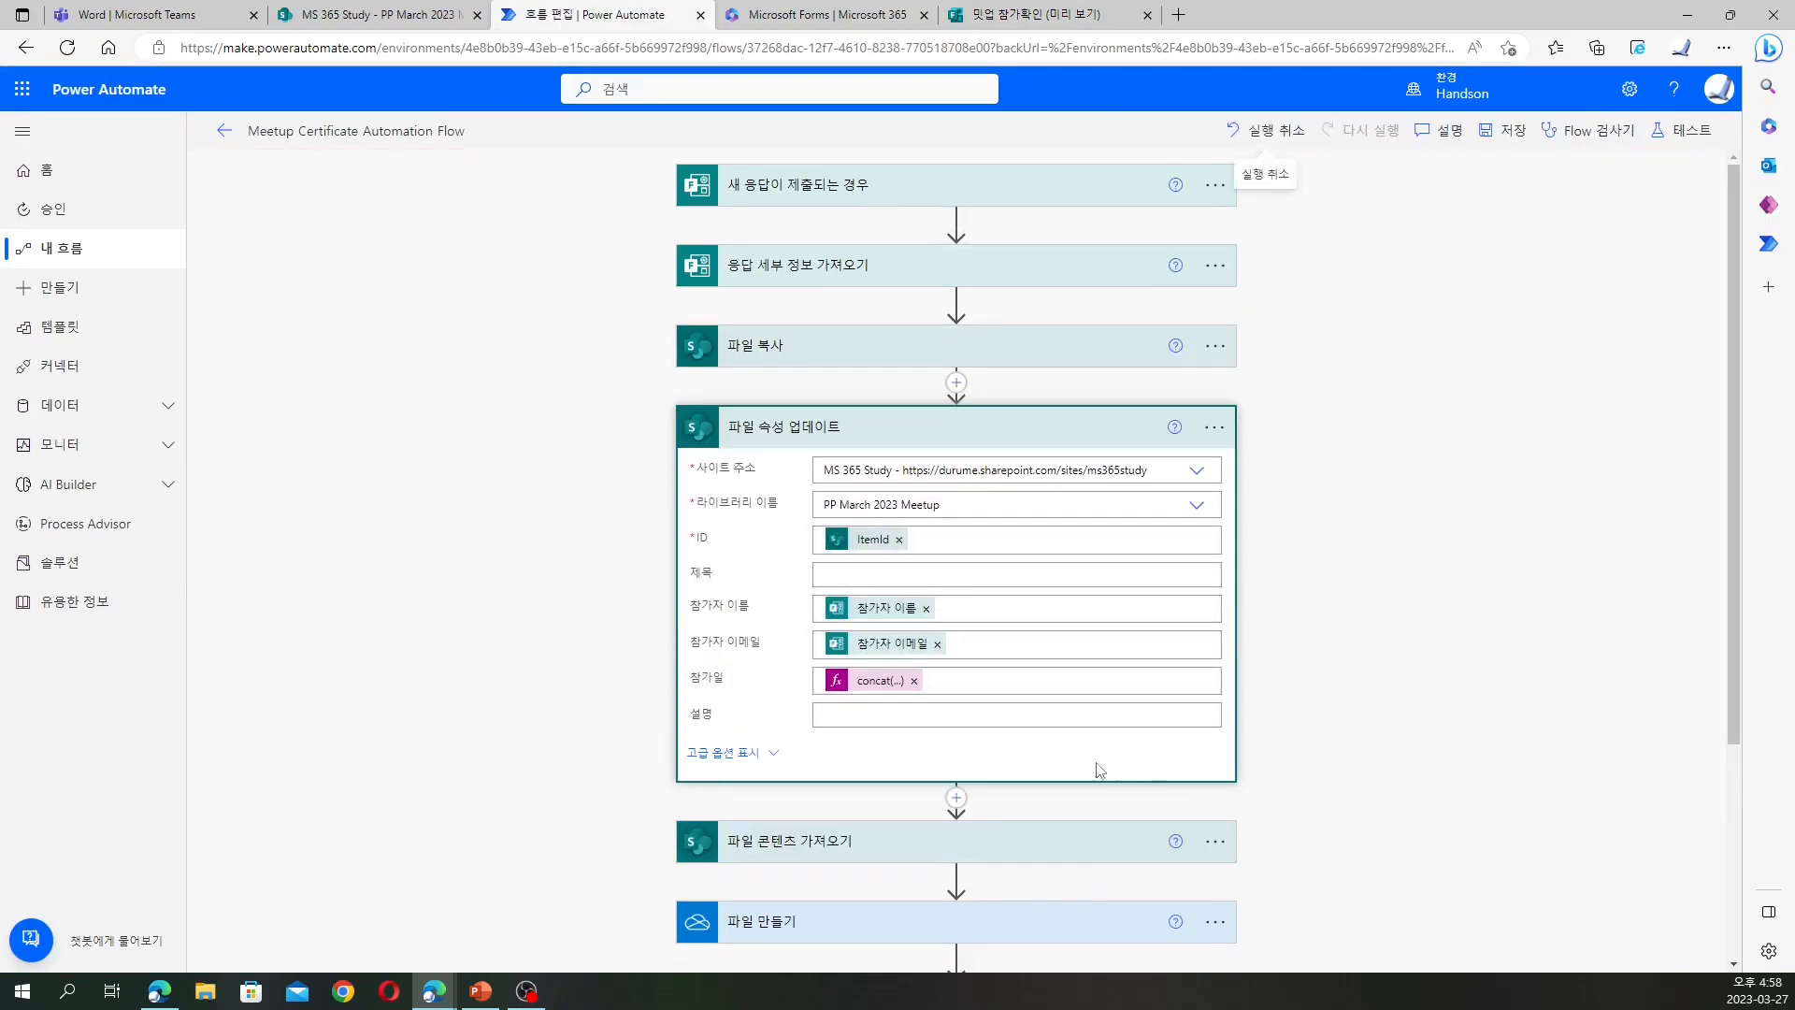
{"action": "left_click", "coordinate": [879, 679]}
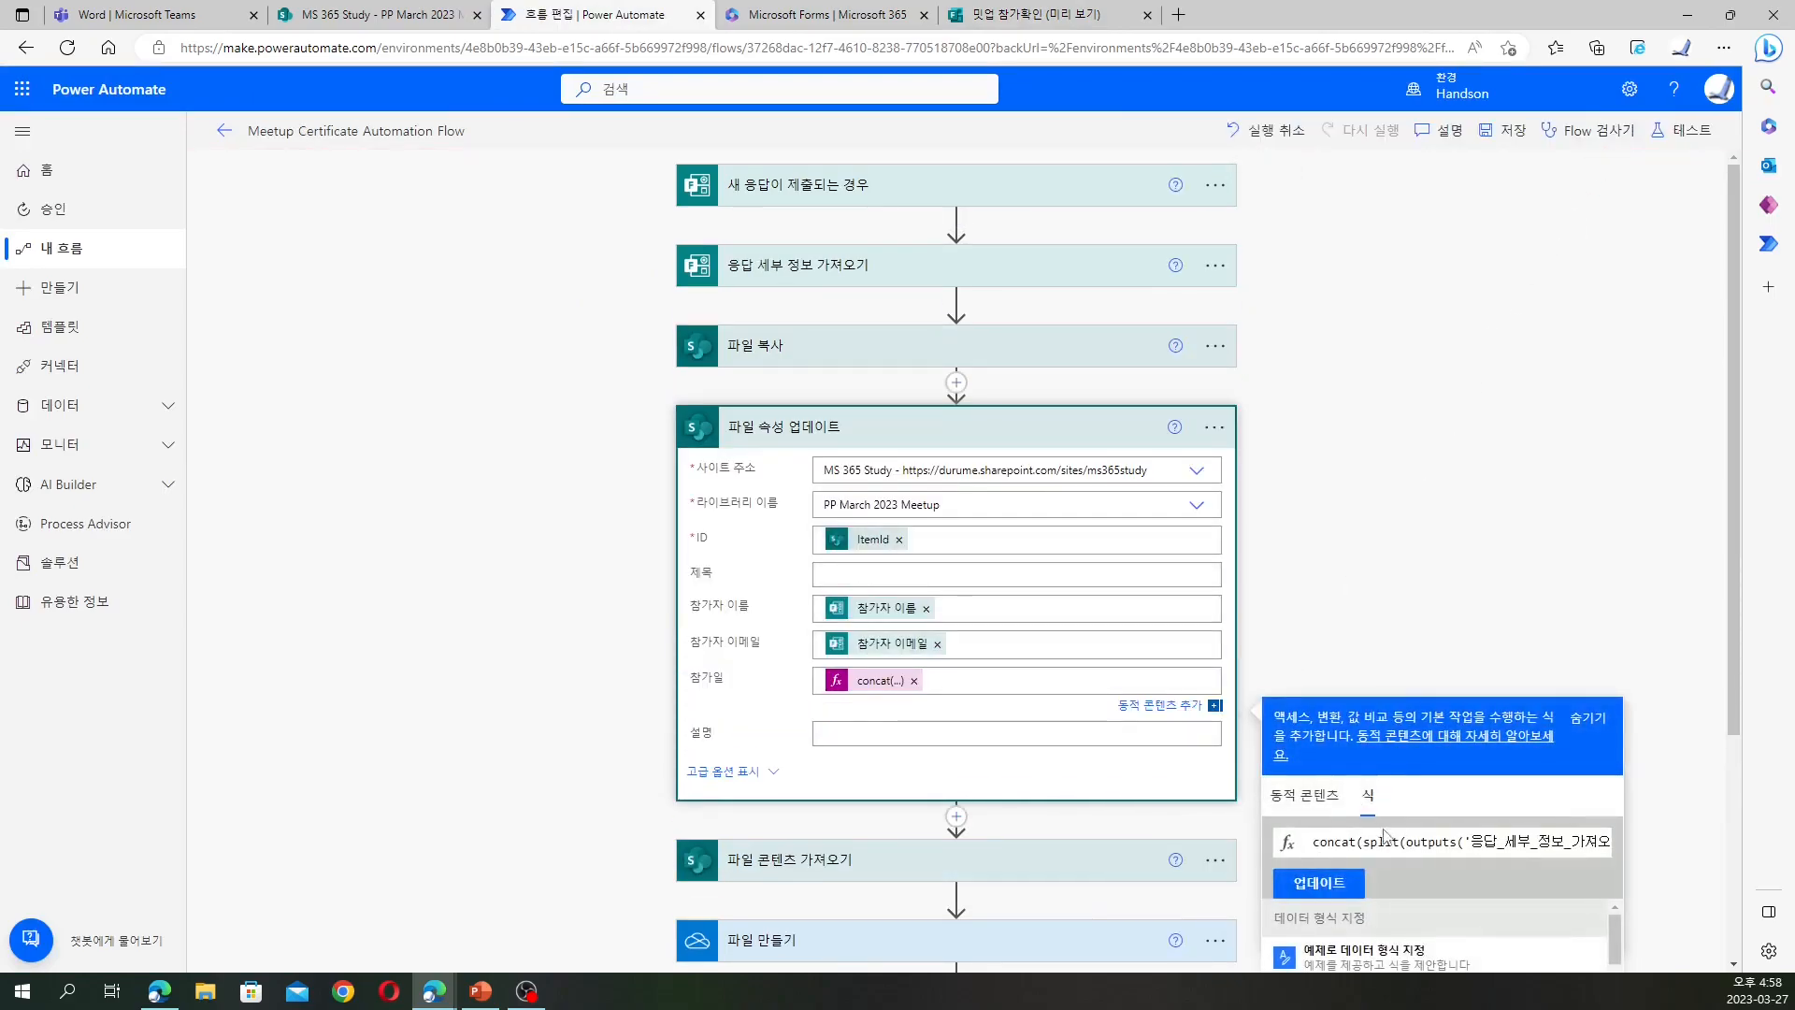
{"action": "left_click", "coordinate": [1346, 883]}
{"action": "left_click", "coordinate": [1215, 705]}
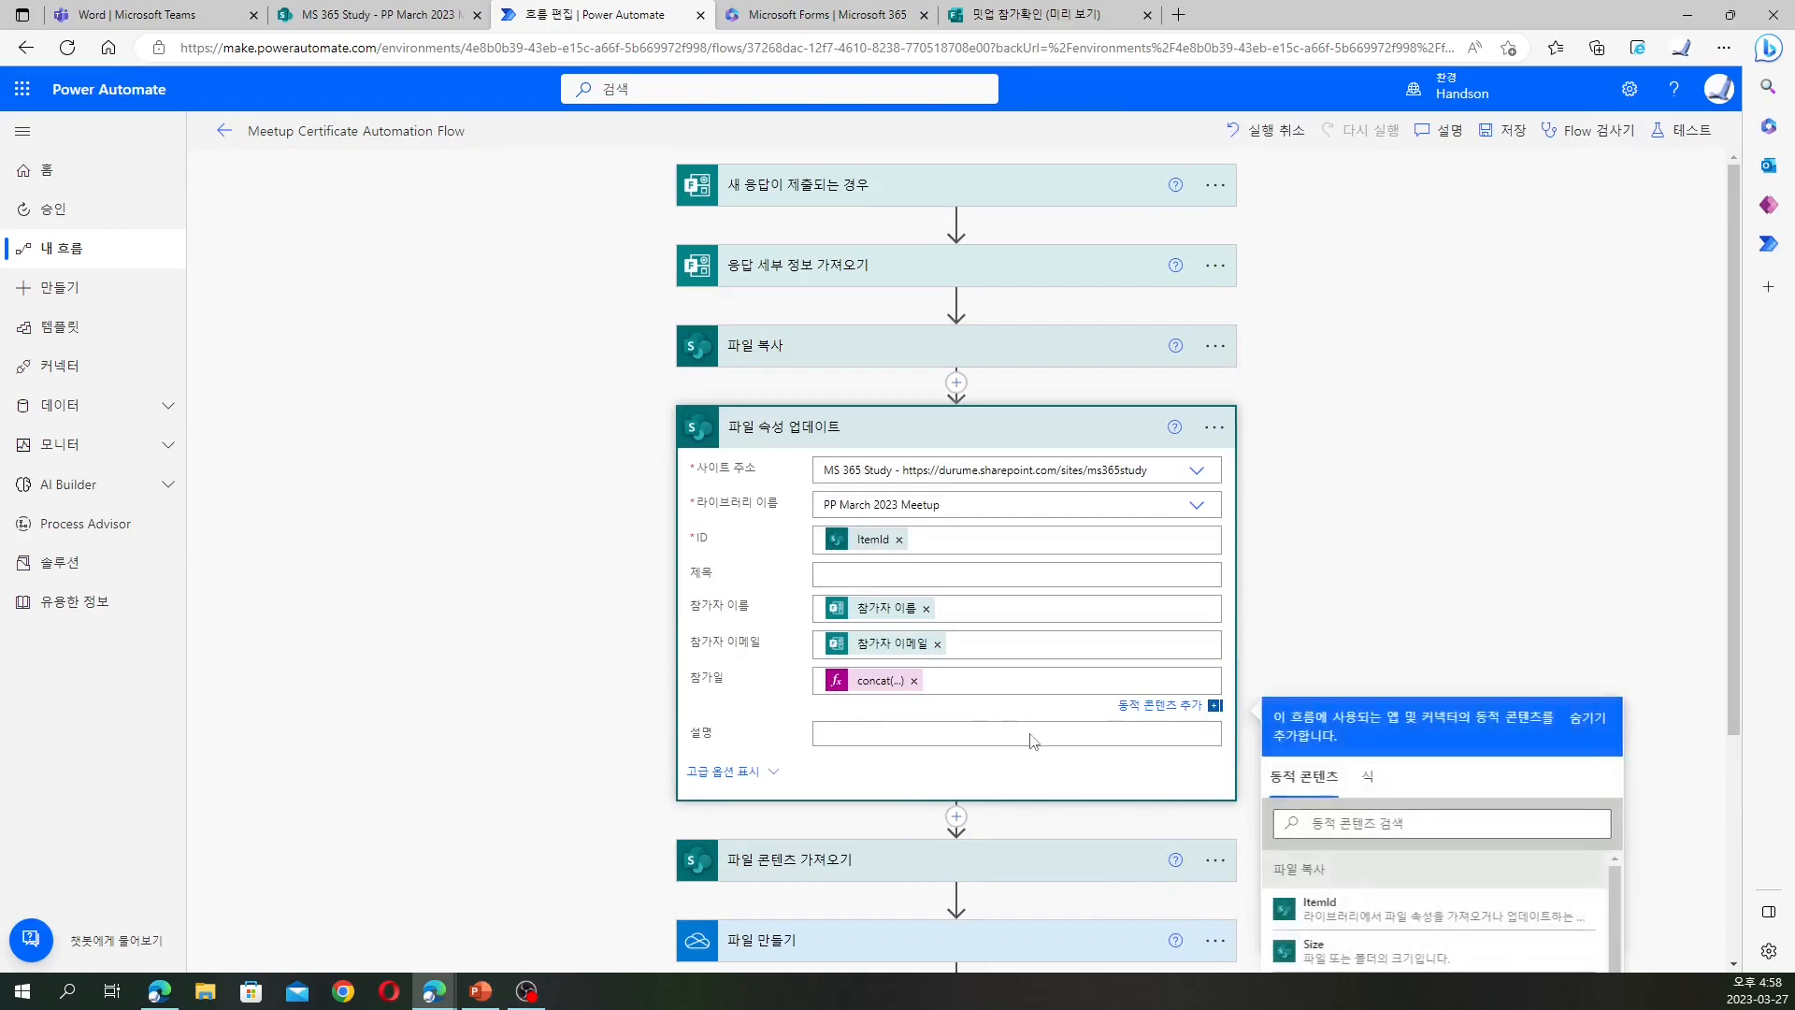
{"action": "left_click", "coordinate": [1367, 783]}
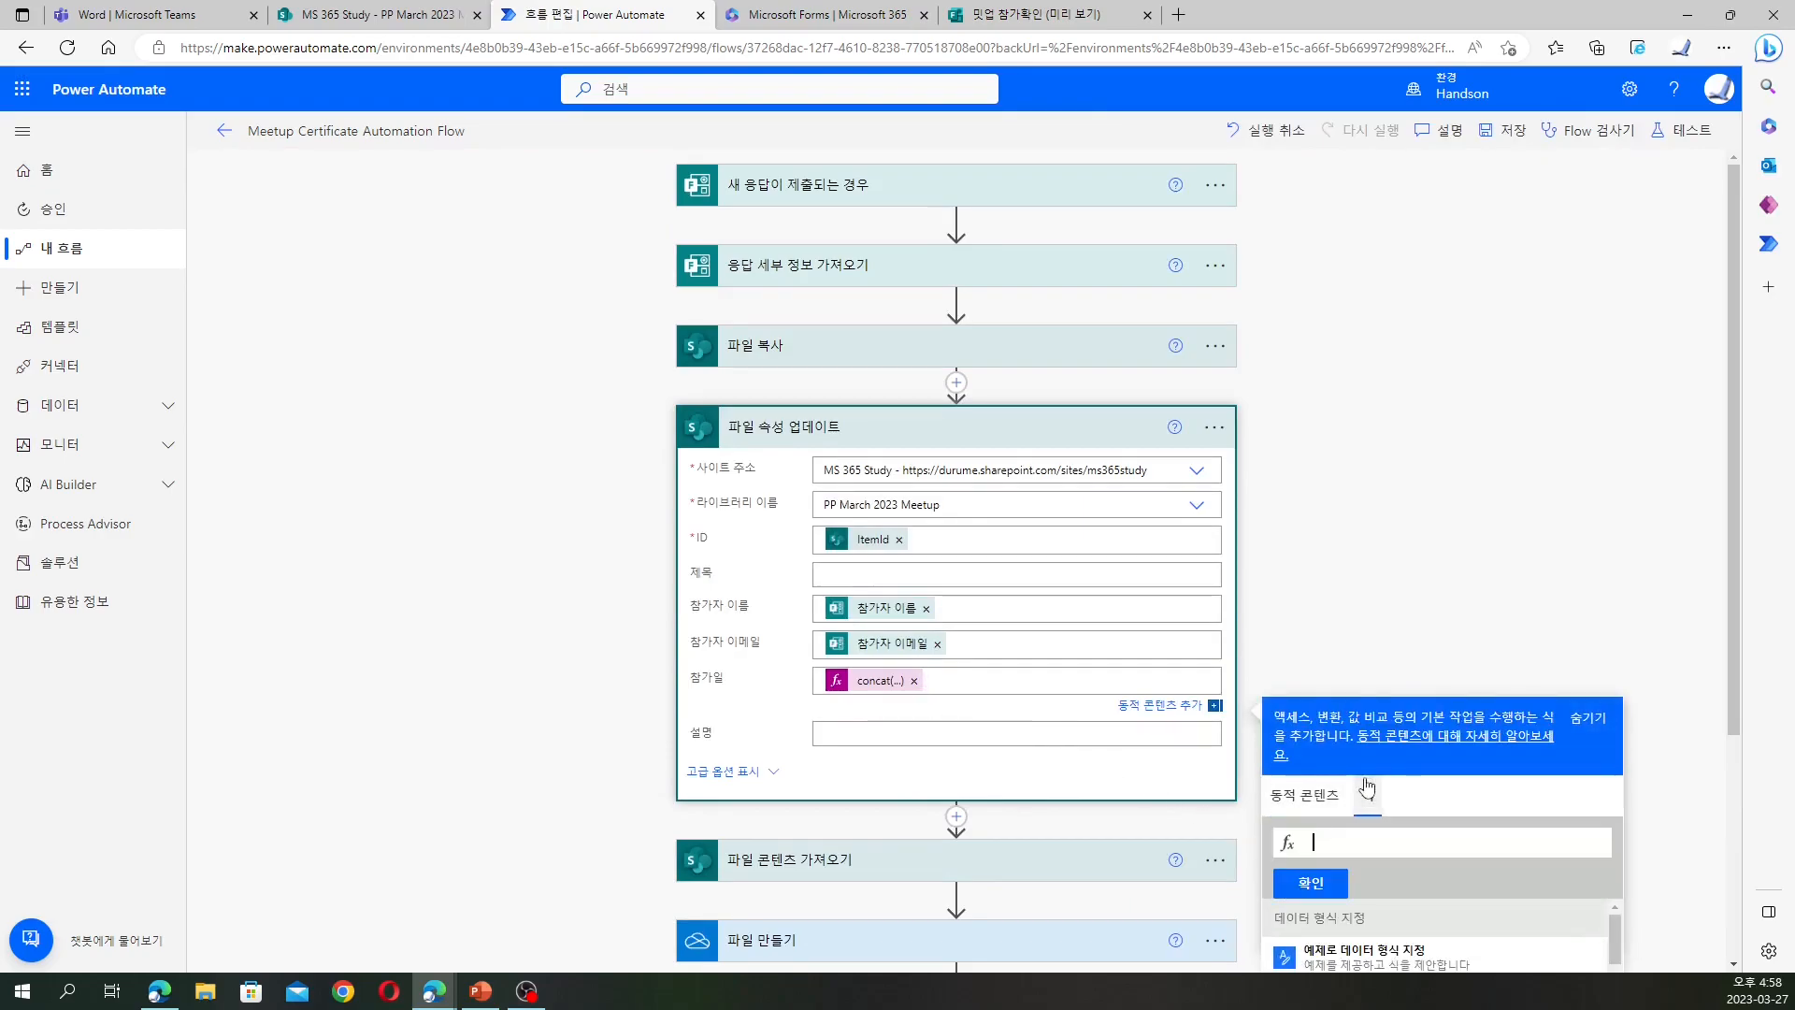
{"action": "left_click", "coordinate": [1351, 607]}
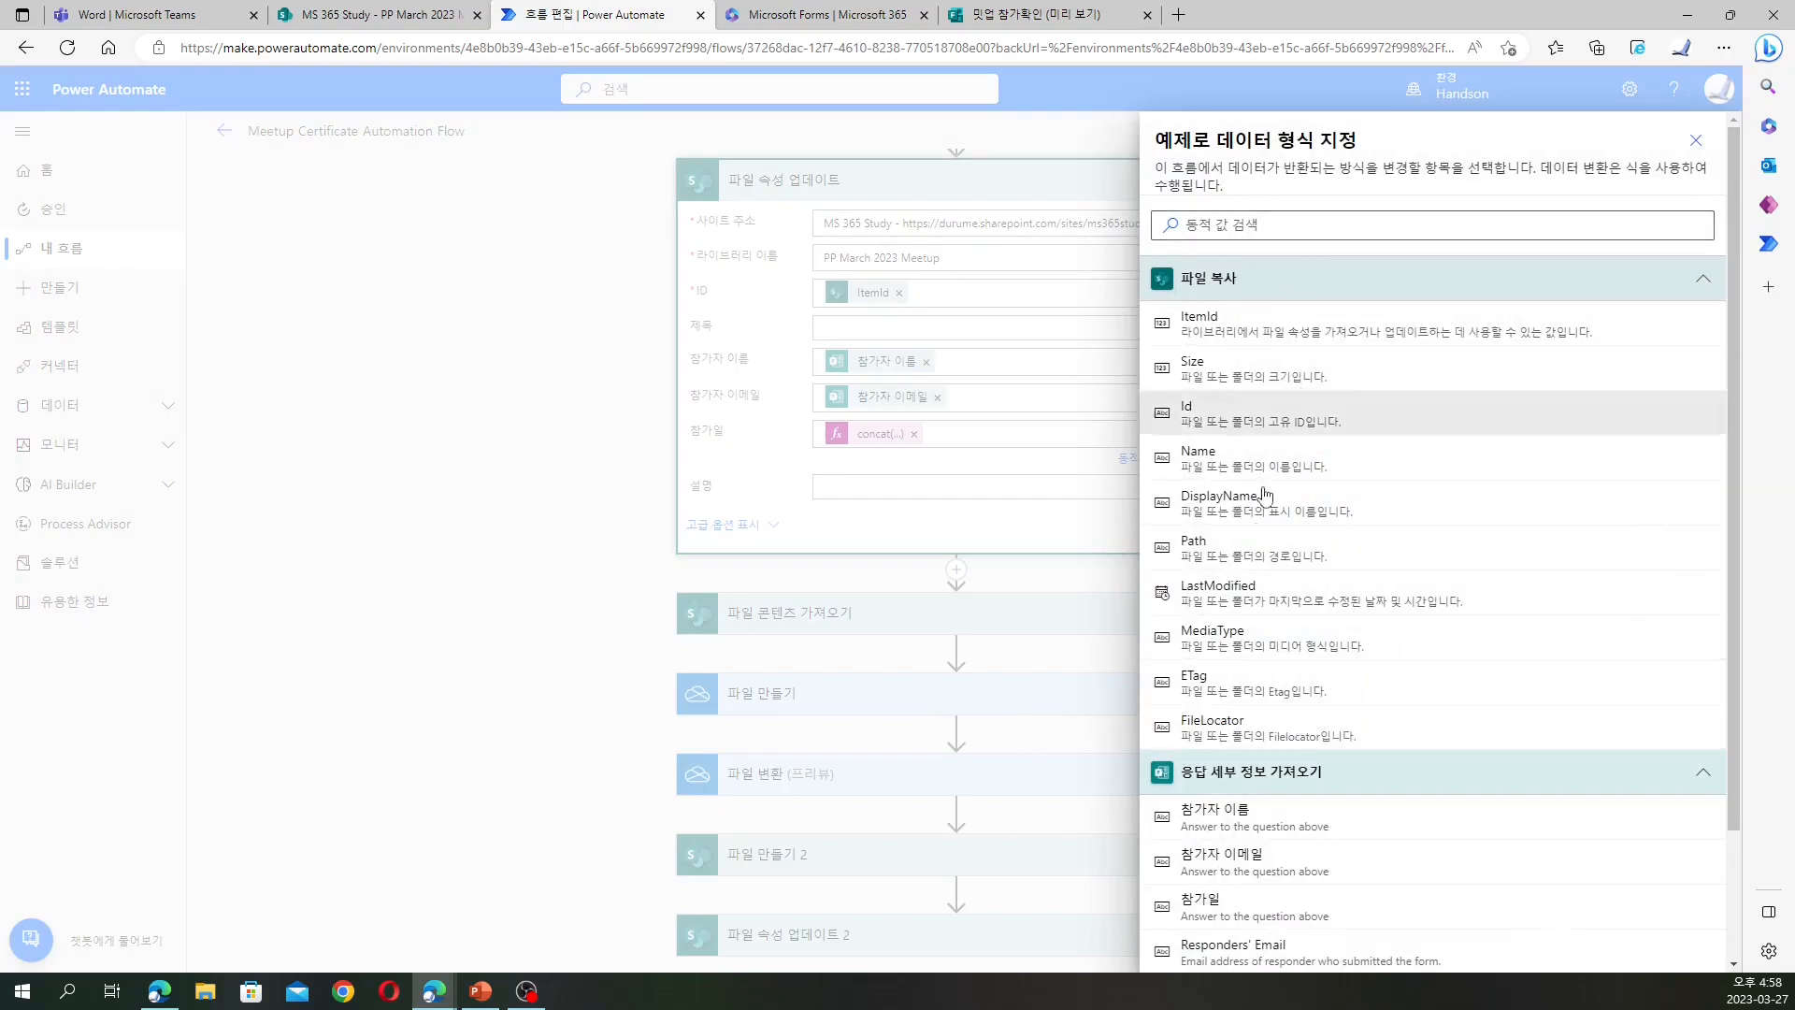
{"action": "scroll", "coordinate": [1275, 608], "scroll_direction": "down", "scroll_amount": 2}
Add examples mapping 2023-03-27 to 2023년 3월 27일 and 2023-10-01 to 2023년 10월 1일
{"action": "left_click", "coordinate": [1272, 754]}
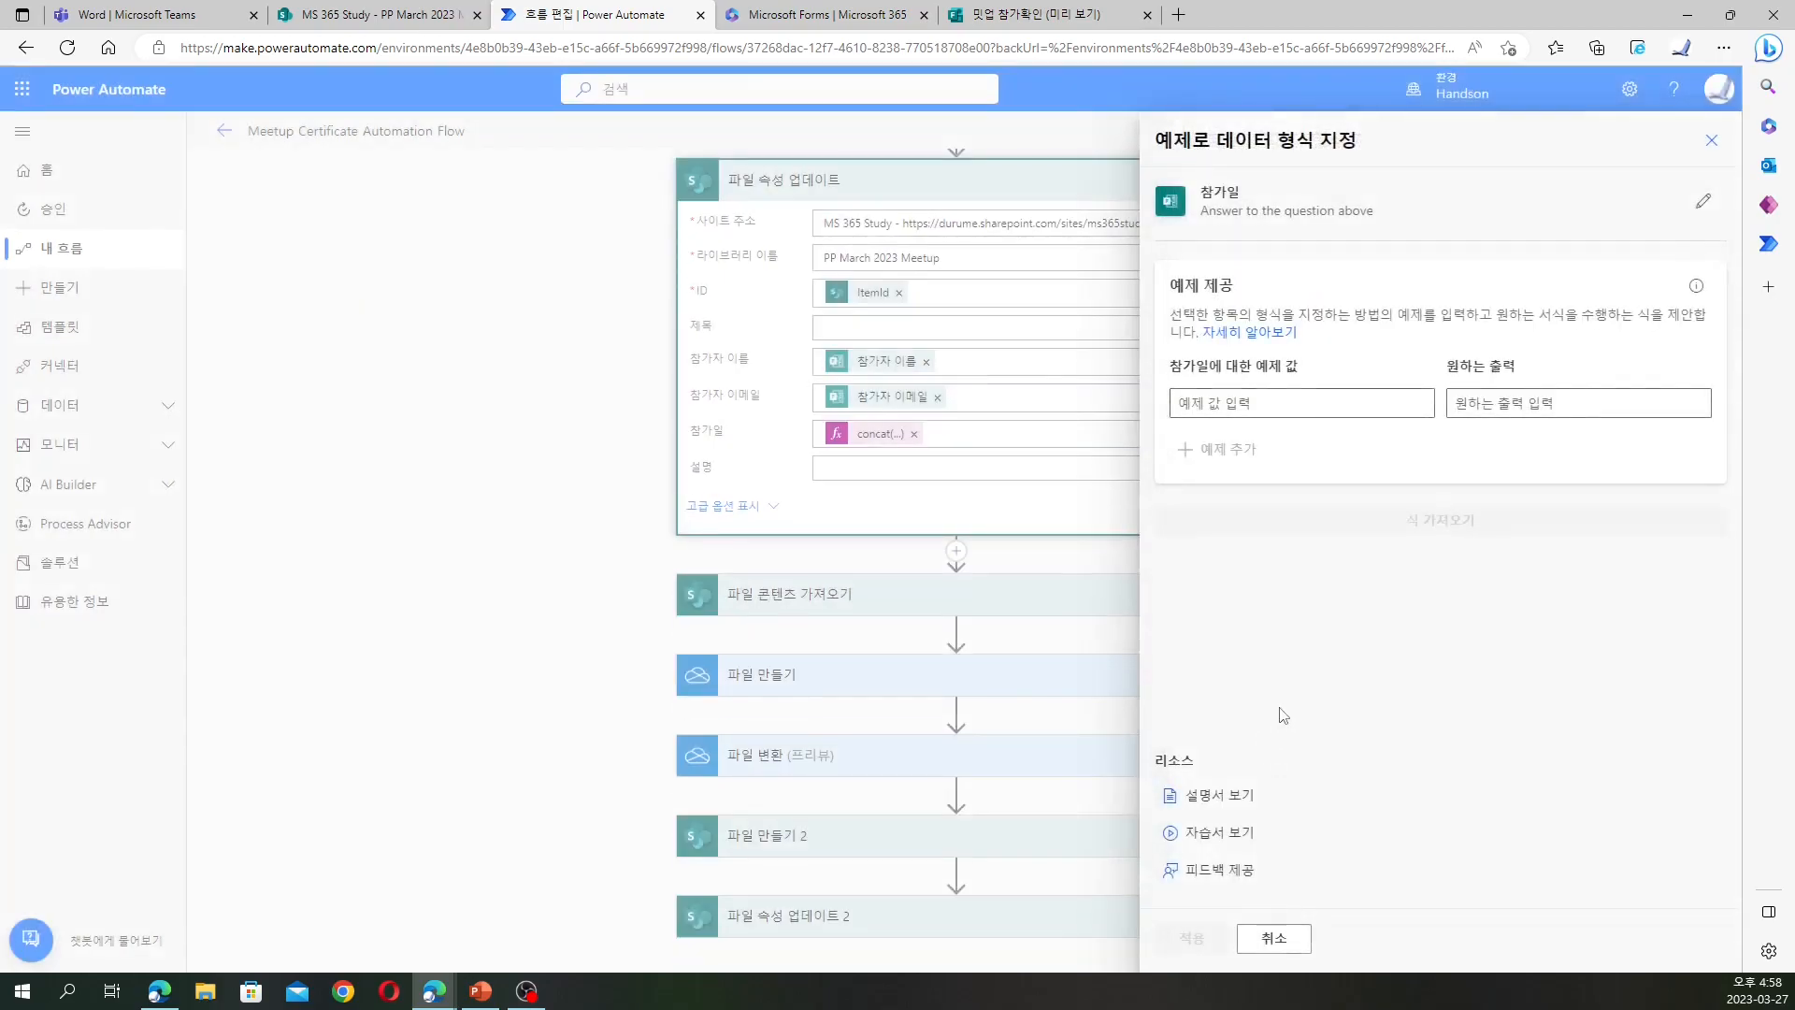
{"action": "left_click", "coordinate": [1280, 405]}
{"action": "type", "text": "2023-03-27"}
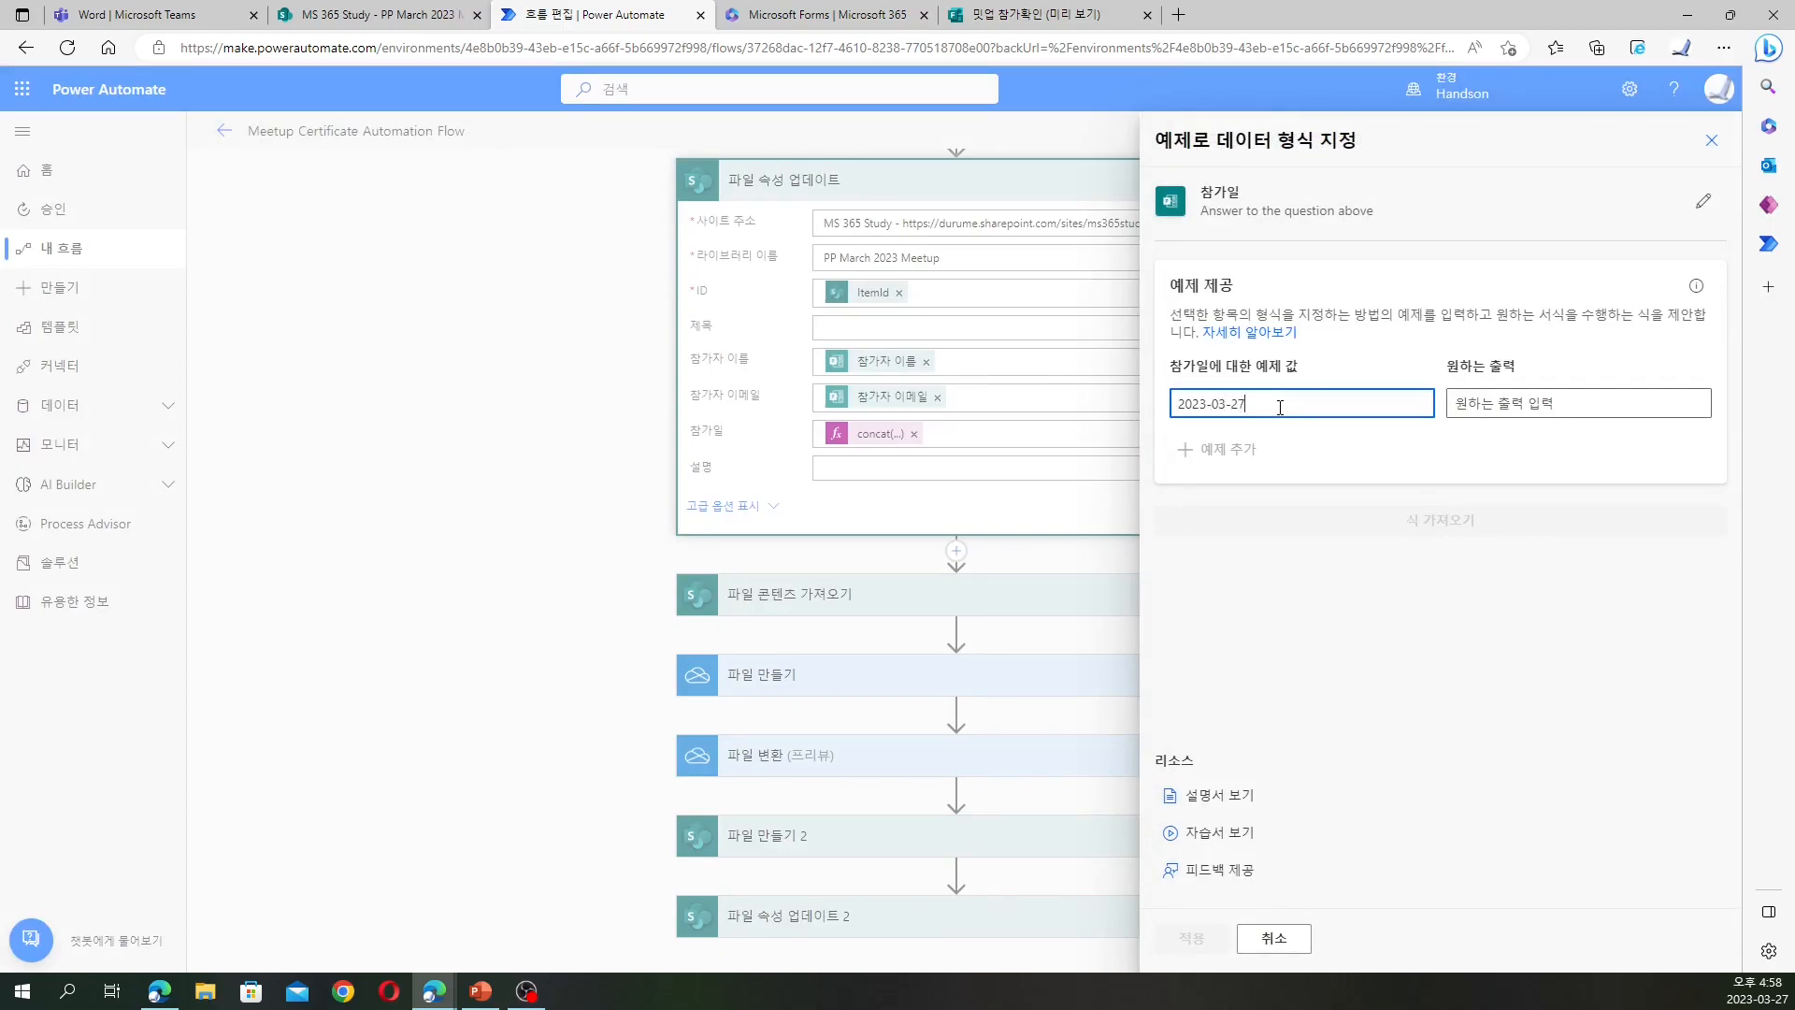
{"action": "key", "text": "Tab"}
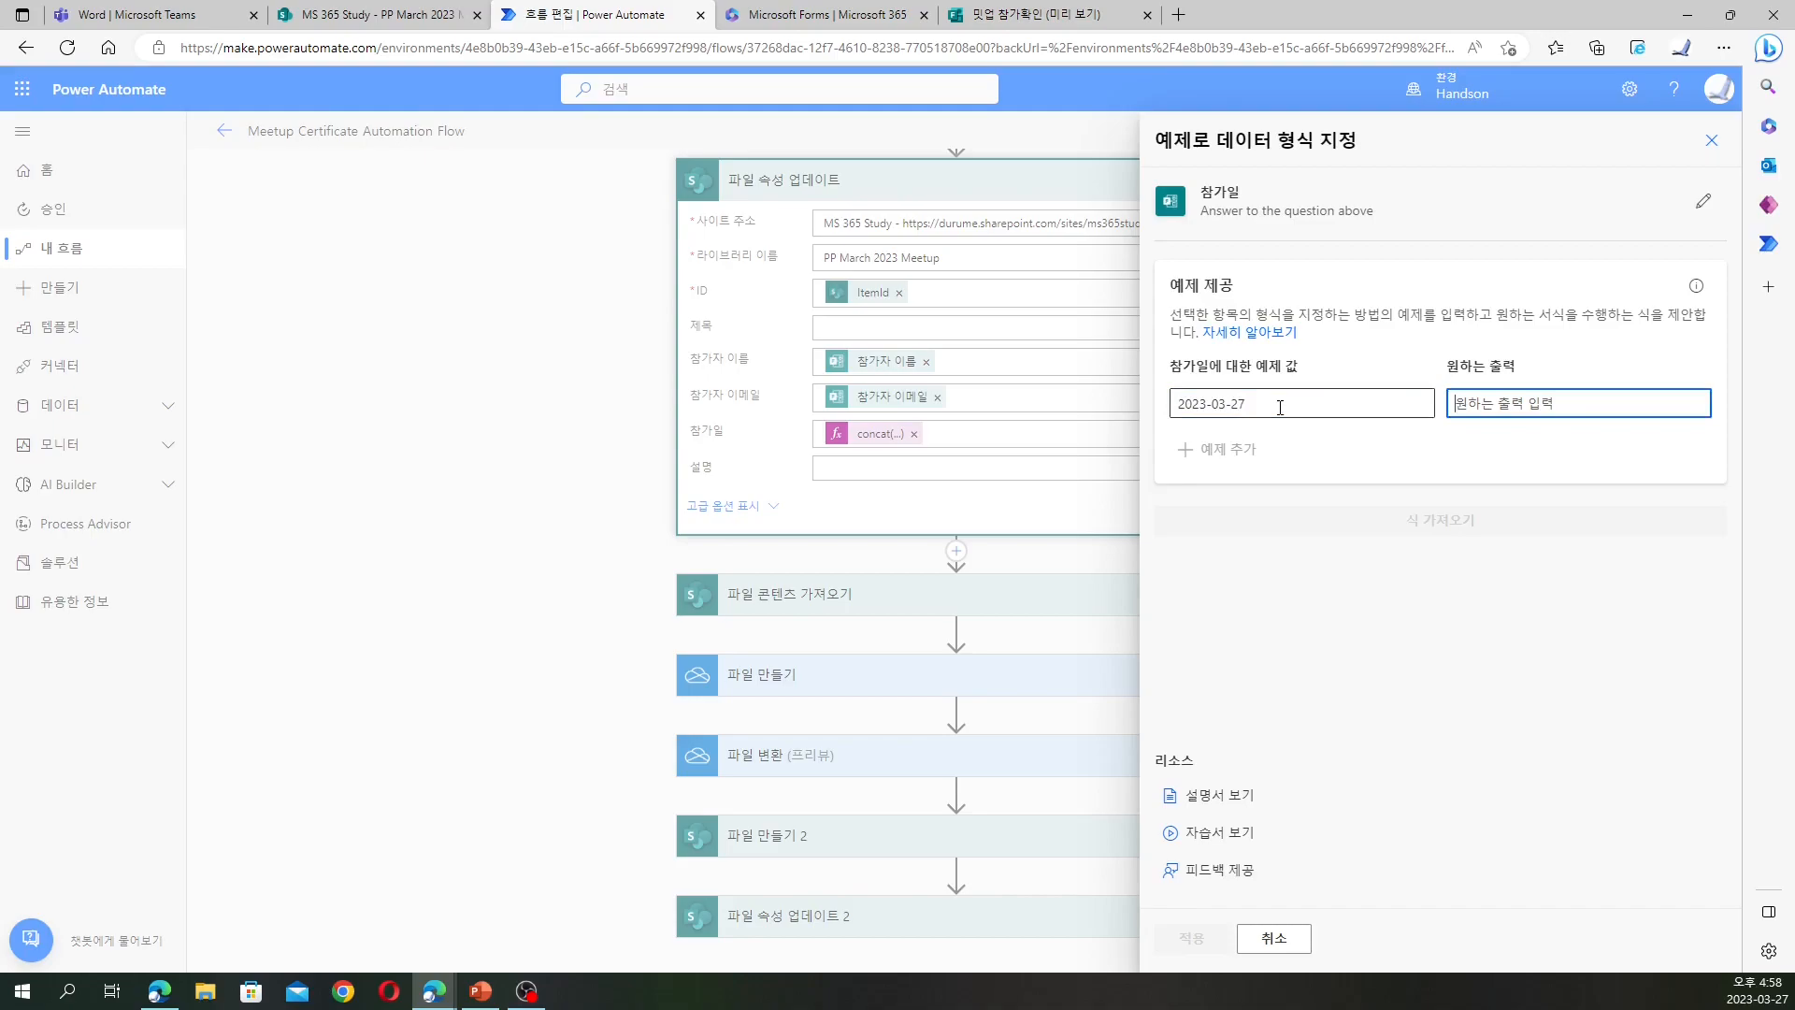
{"action": "type", "text": "2023"}
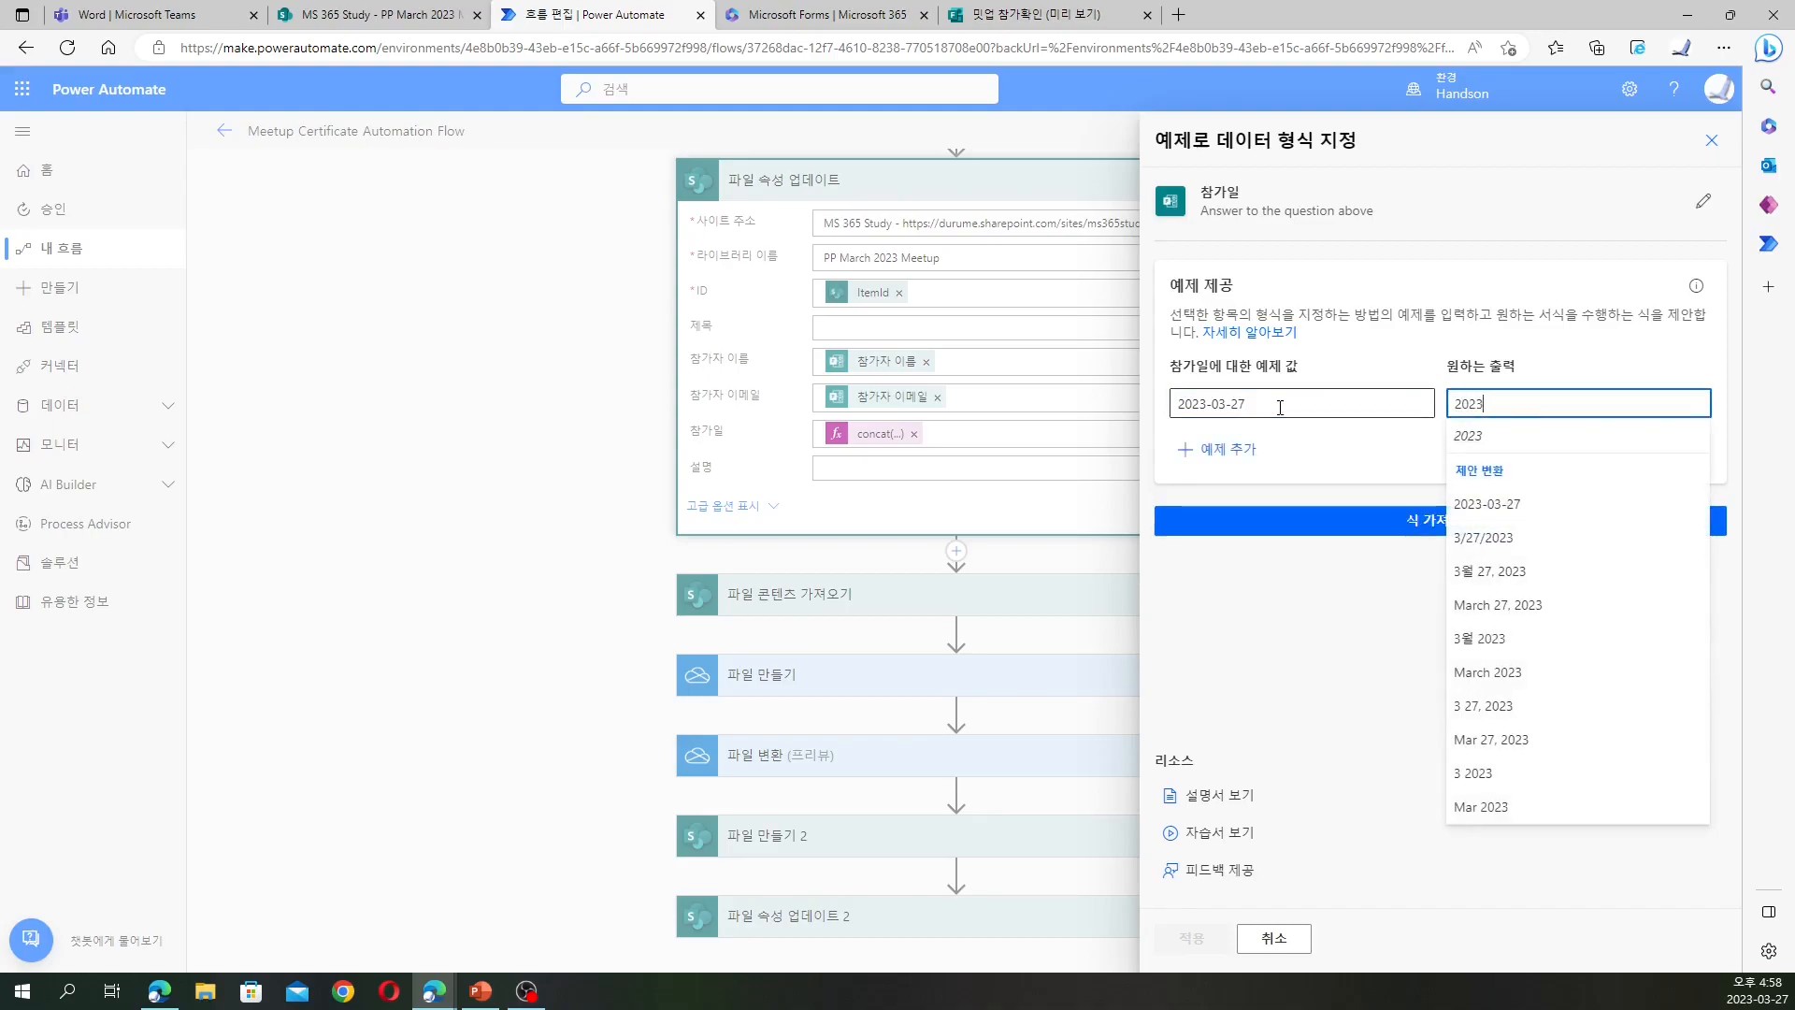
{"action": "type", "text": "sus 3월 "}
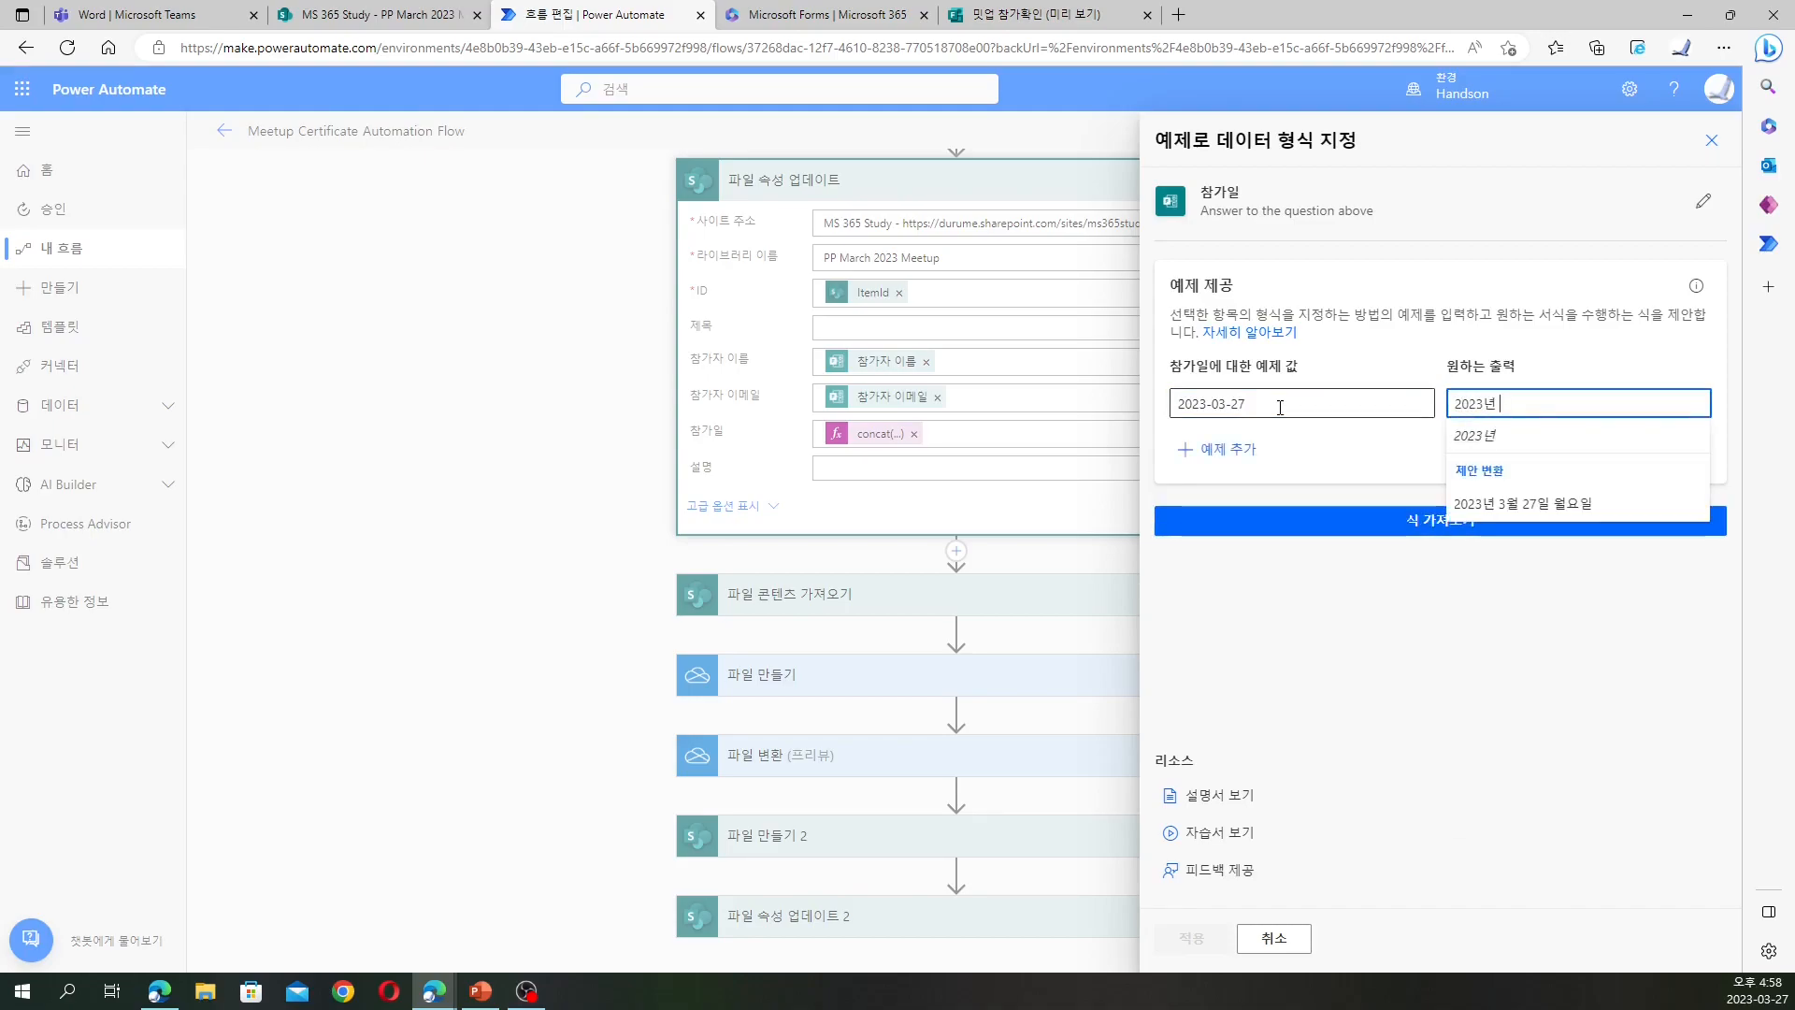
{"action": "type", "text": "27일"}
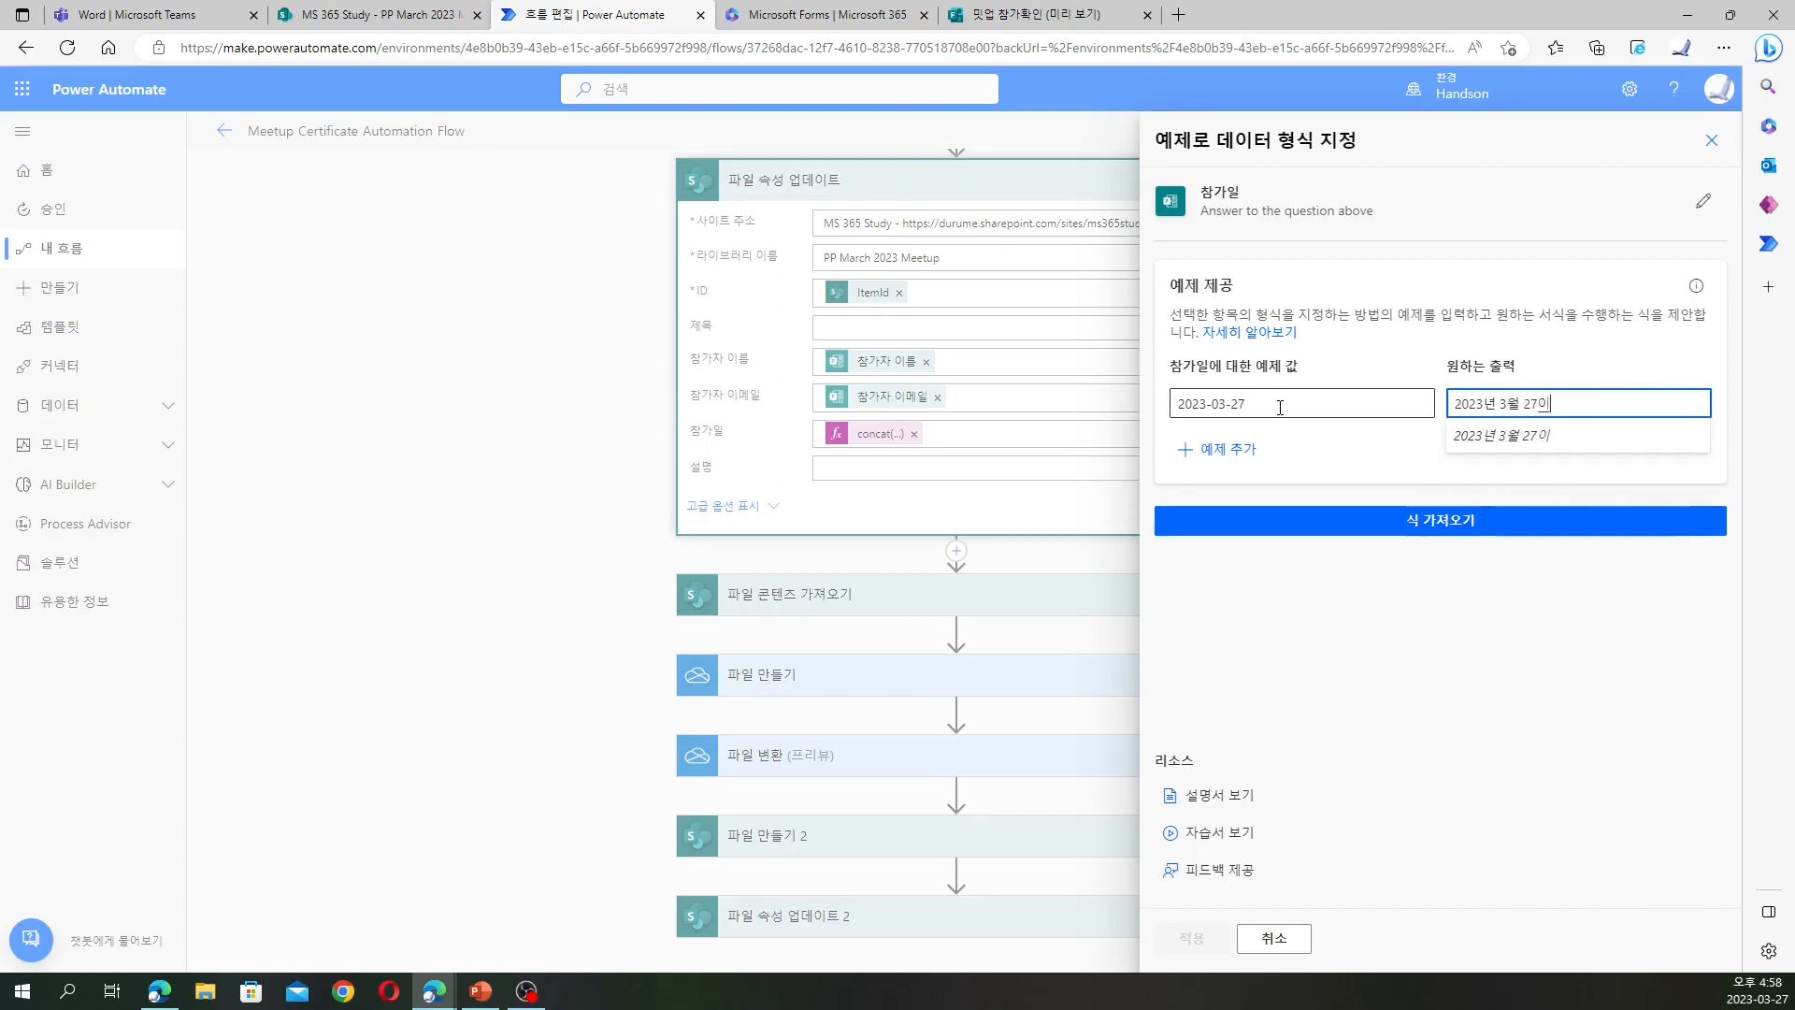
{"action": "left_click", "coordinate": [1207, 453]}
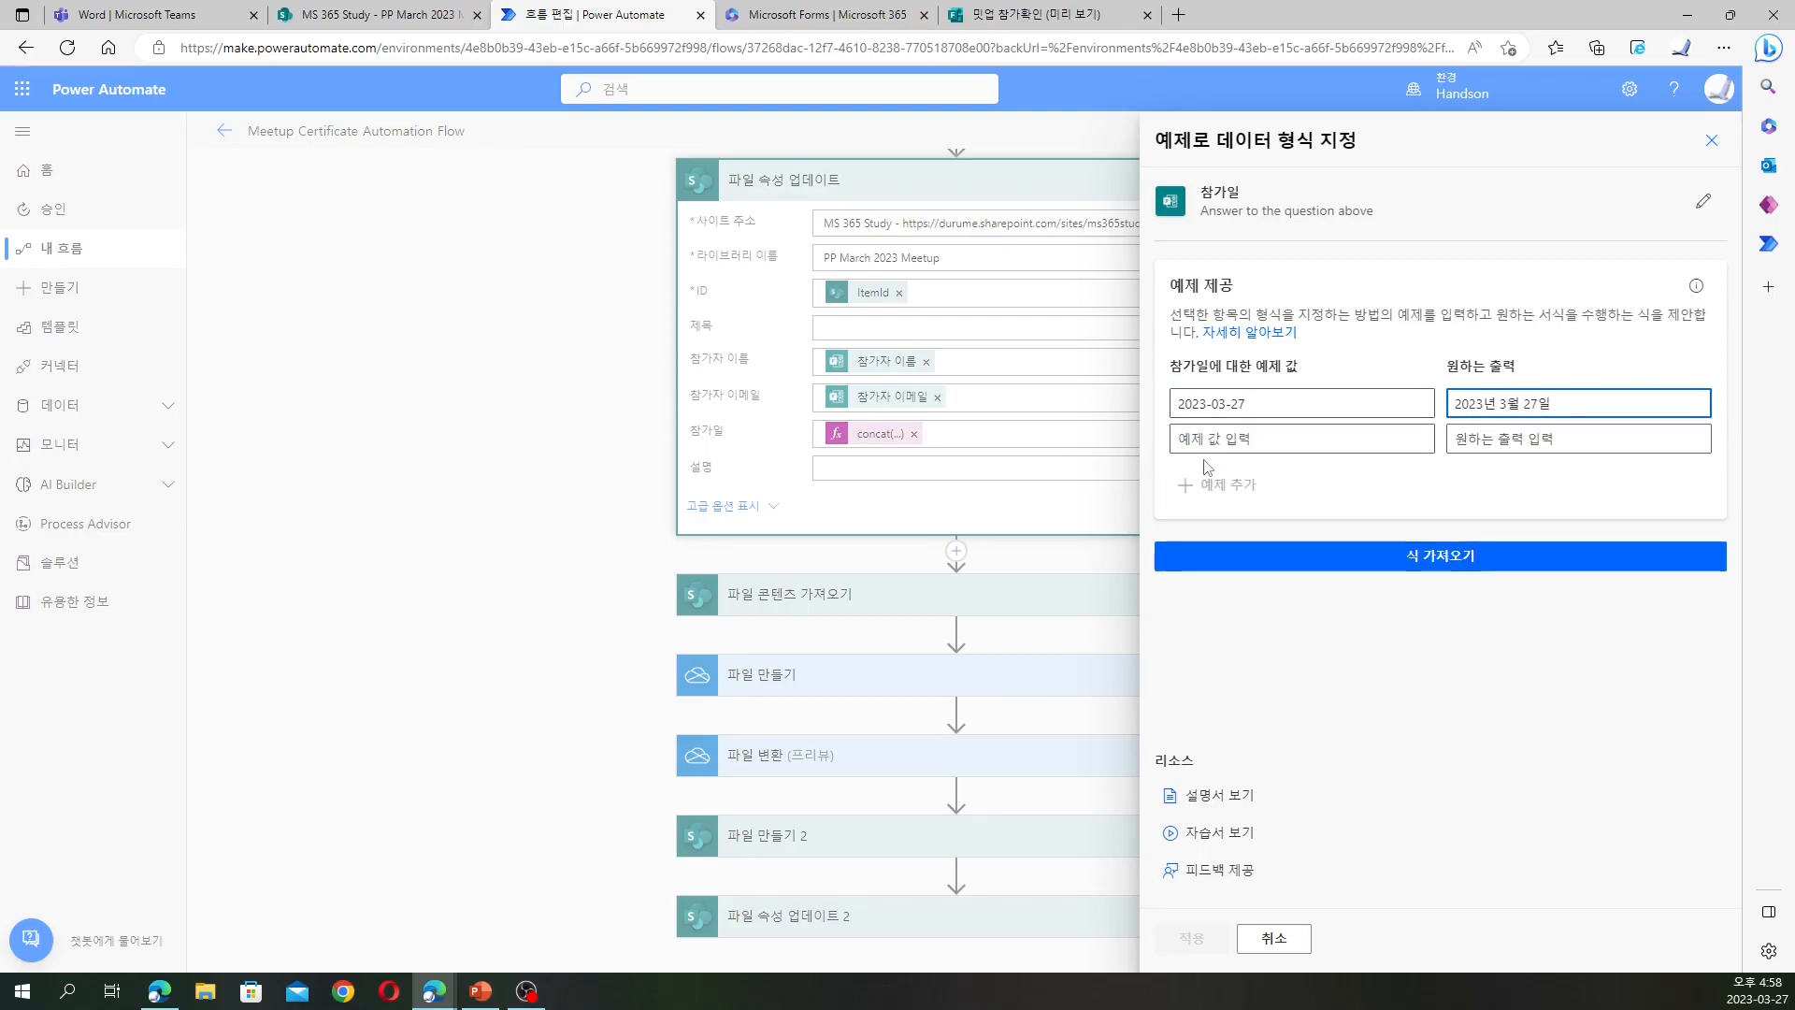
{"action": "left_click", "coordinate": [1230, 440]}
{"action": "type", "text": "20"}
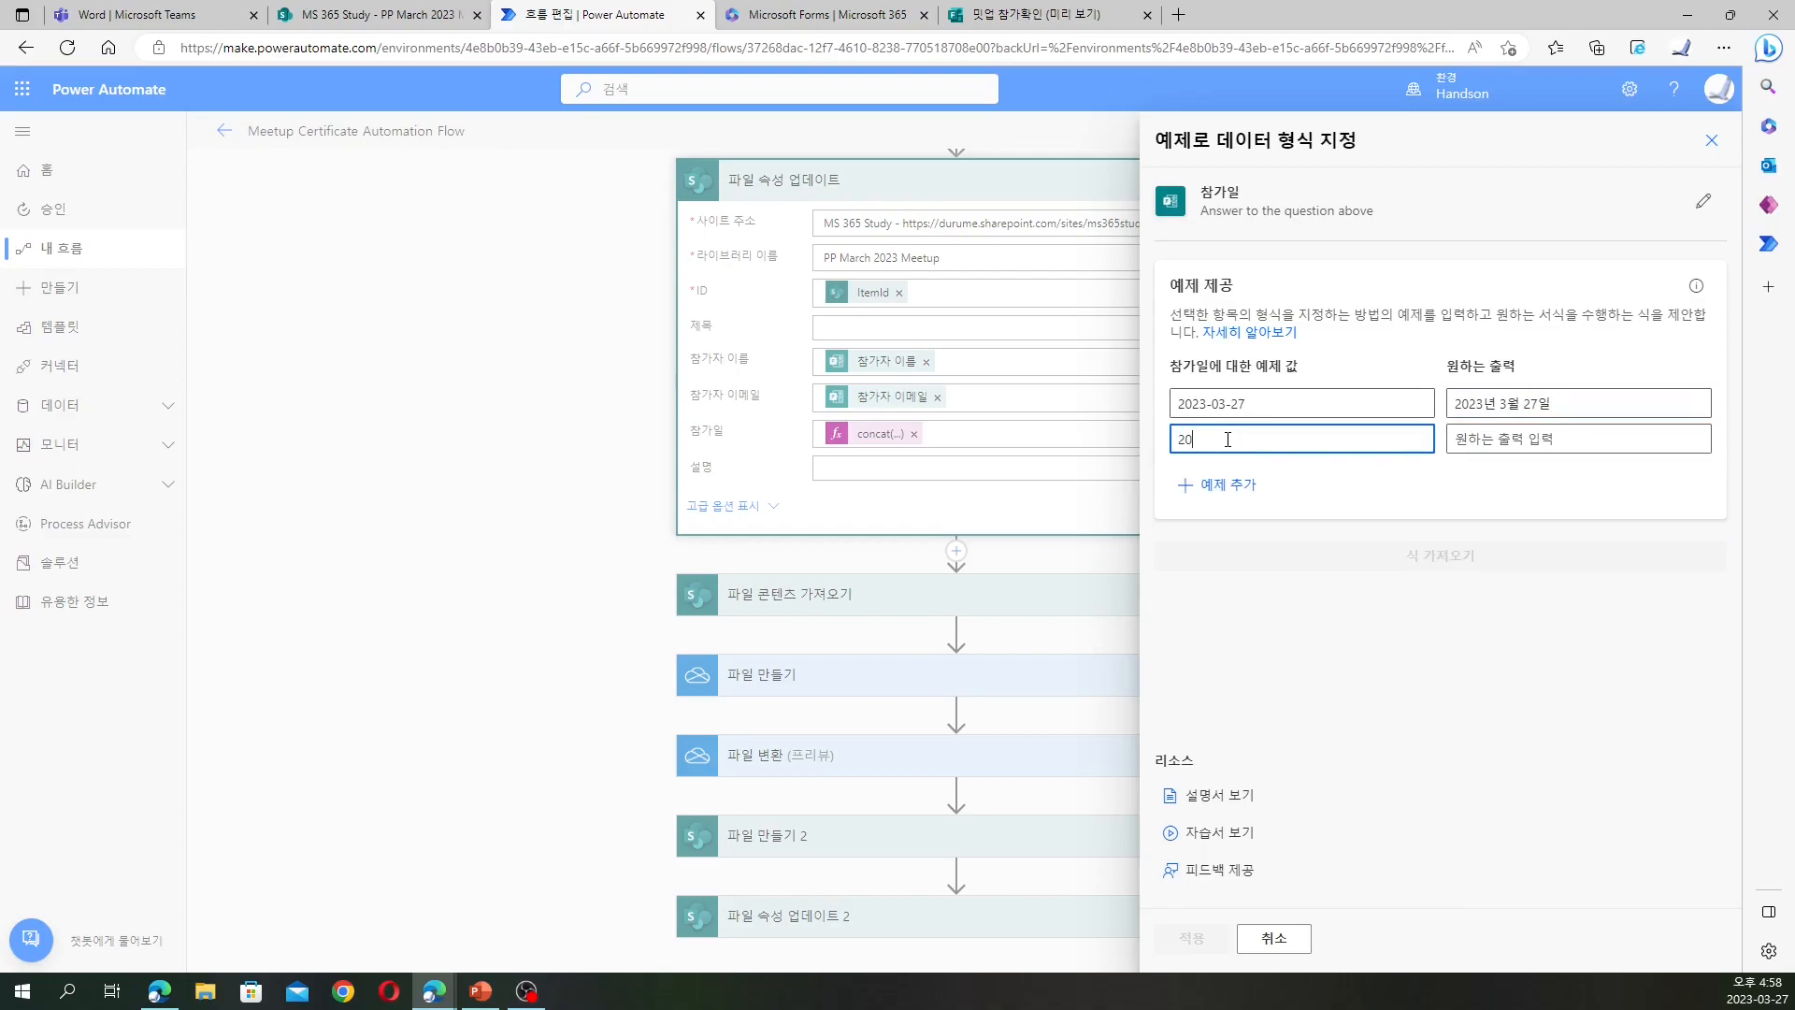
{"action": "type", "text": "23-10-01"}
{"action": "key", "text": "Tab"}
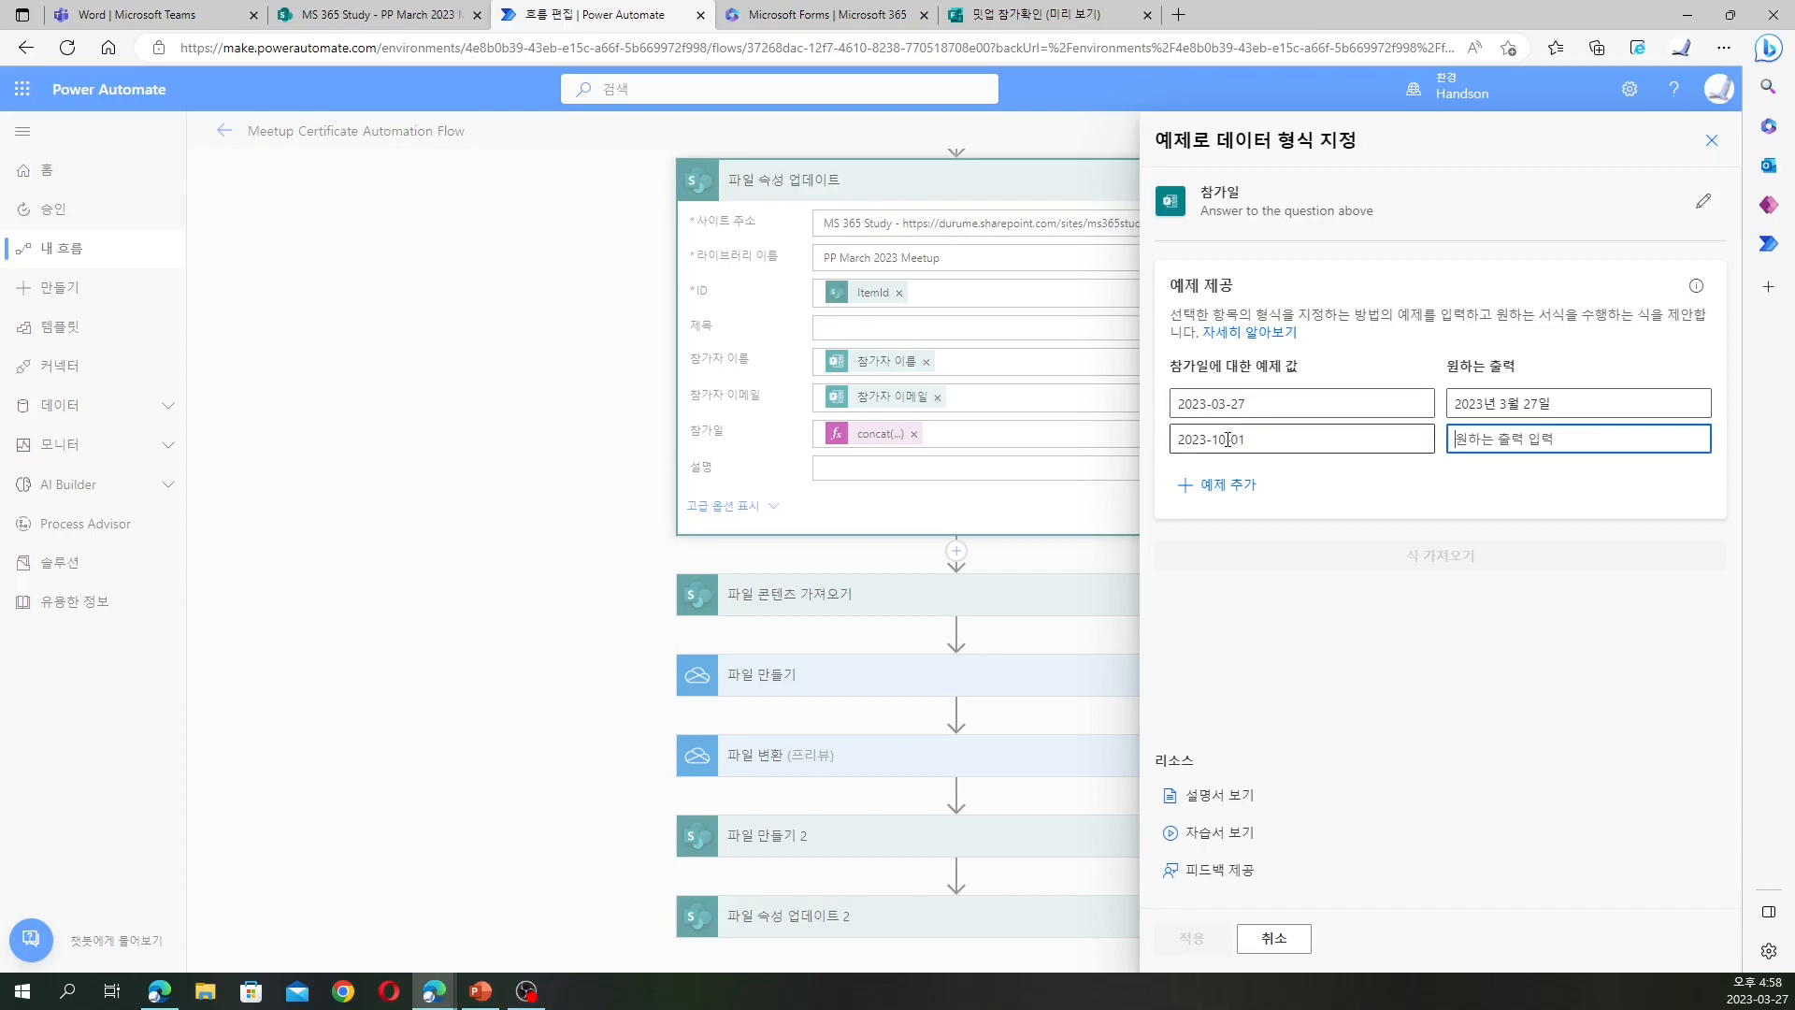
{"action": "type", "text": "2023년 10월 1일"}
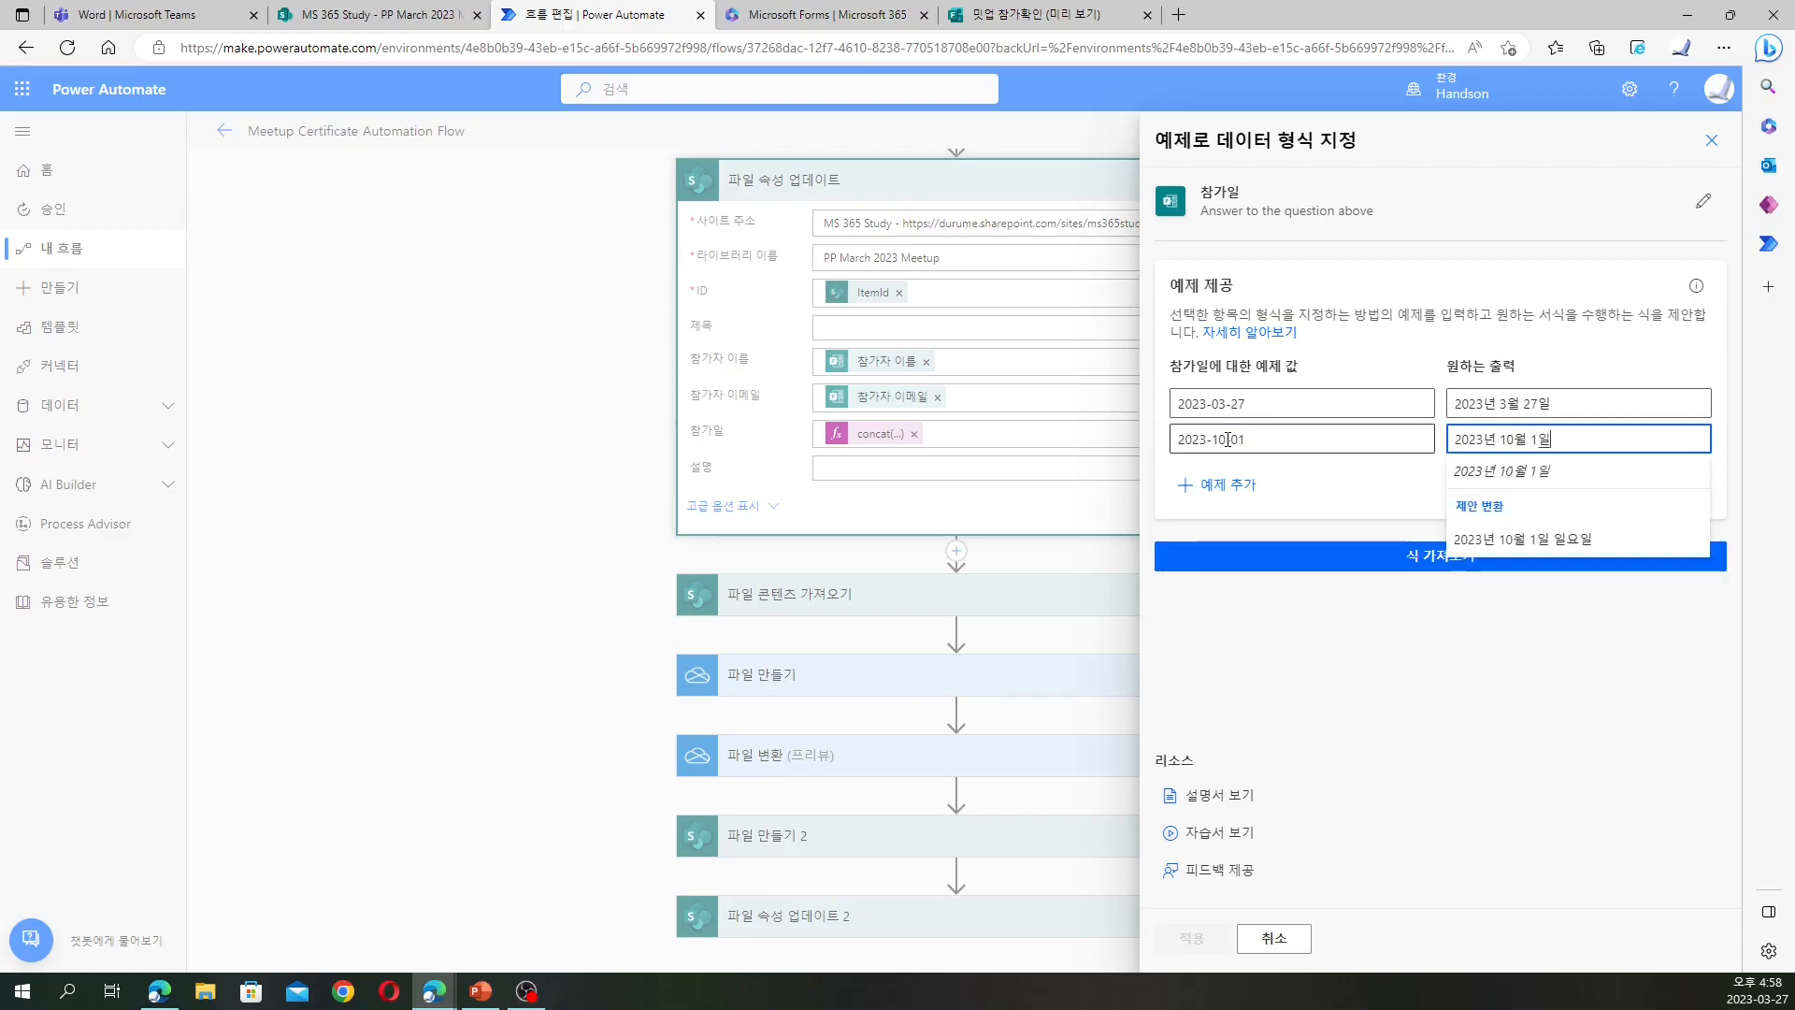
Start a third example with 2023-01-01 and output 2021년 1월 1일
{"action": "left_click", "coordinate": [1226, 484]}
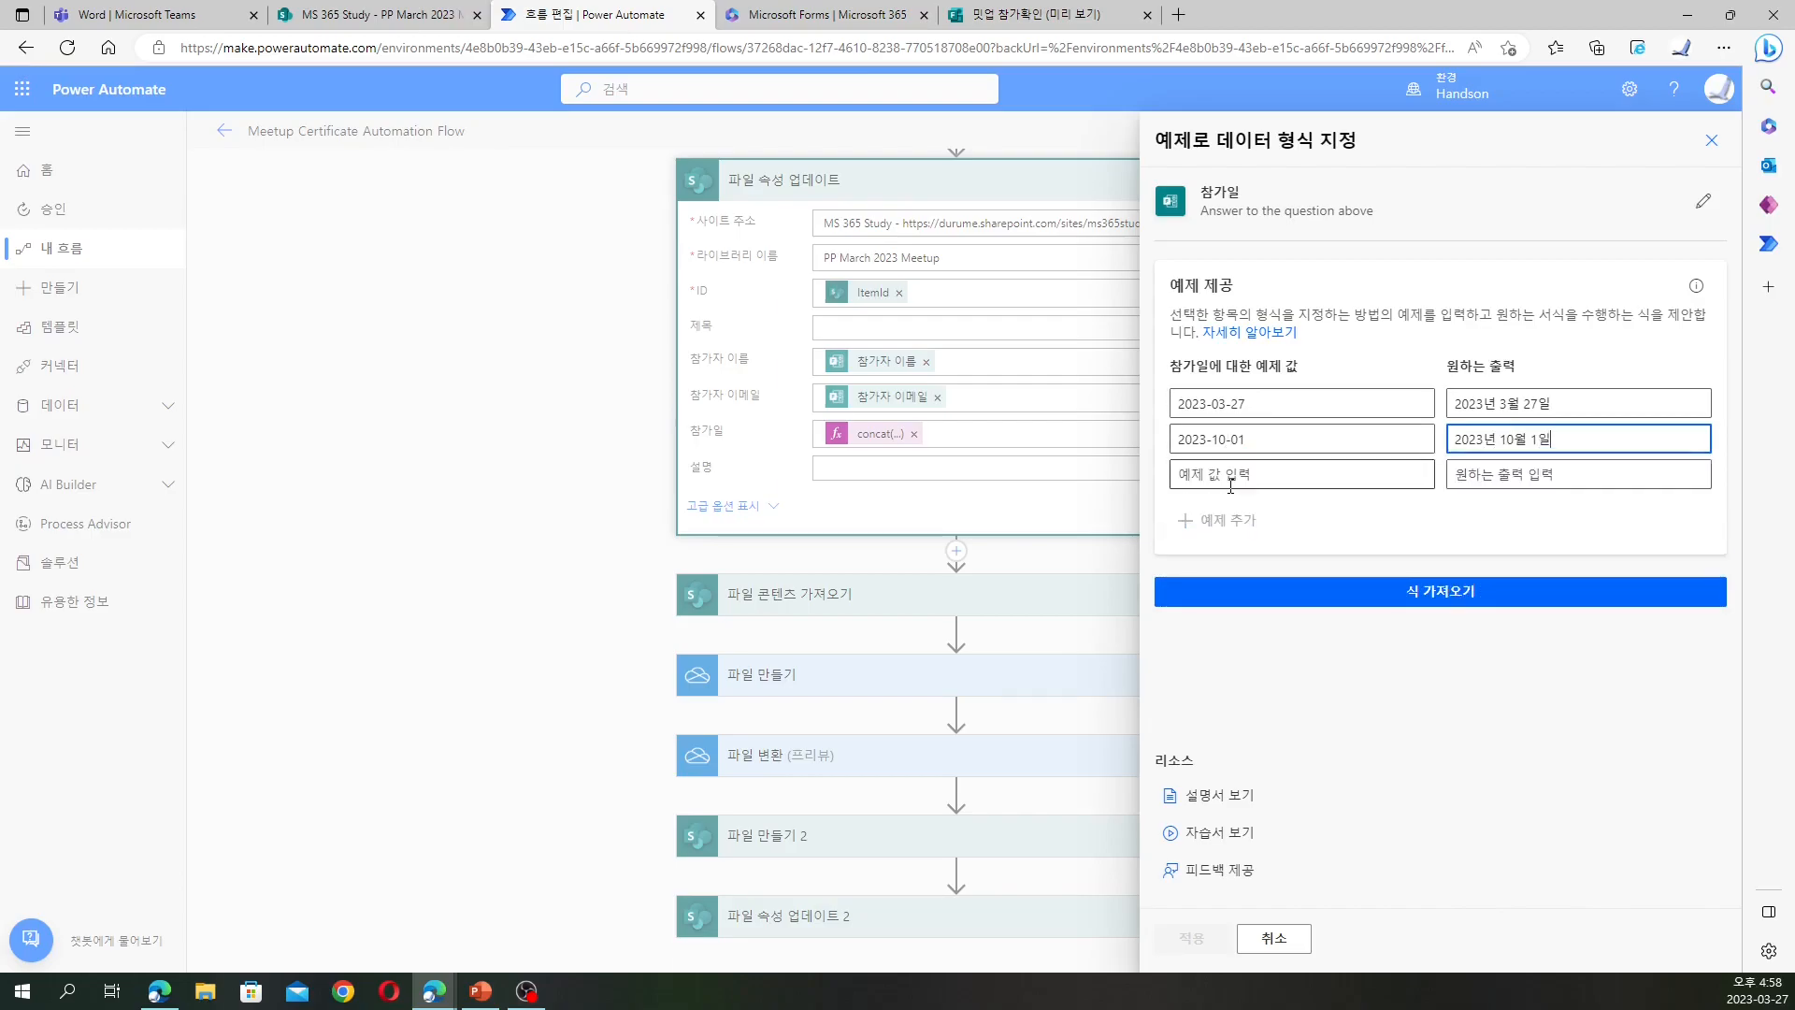
{"action": "left_click", "coordinate": [1231, 485]}
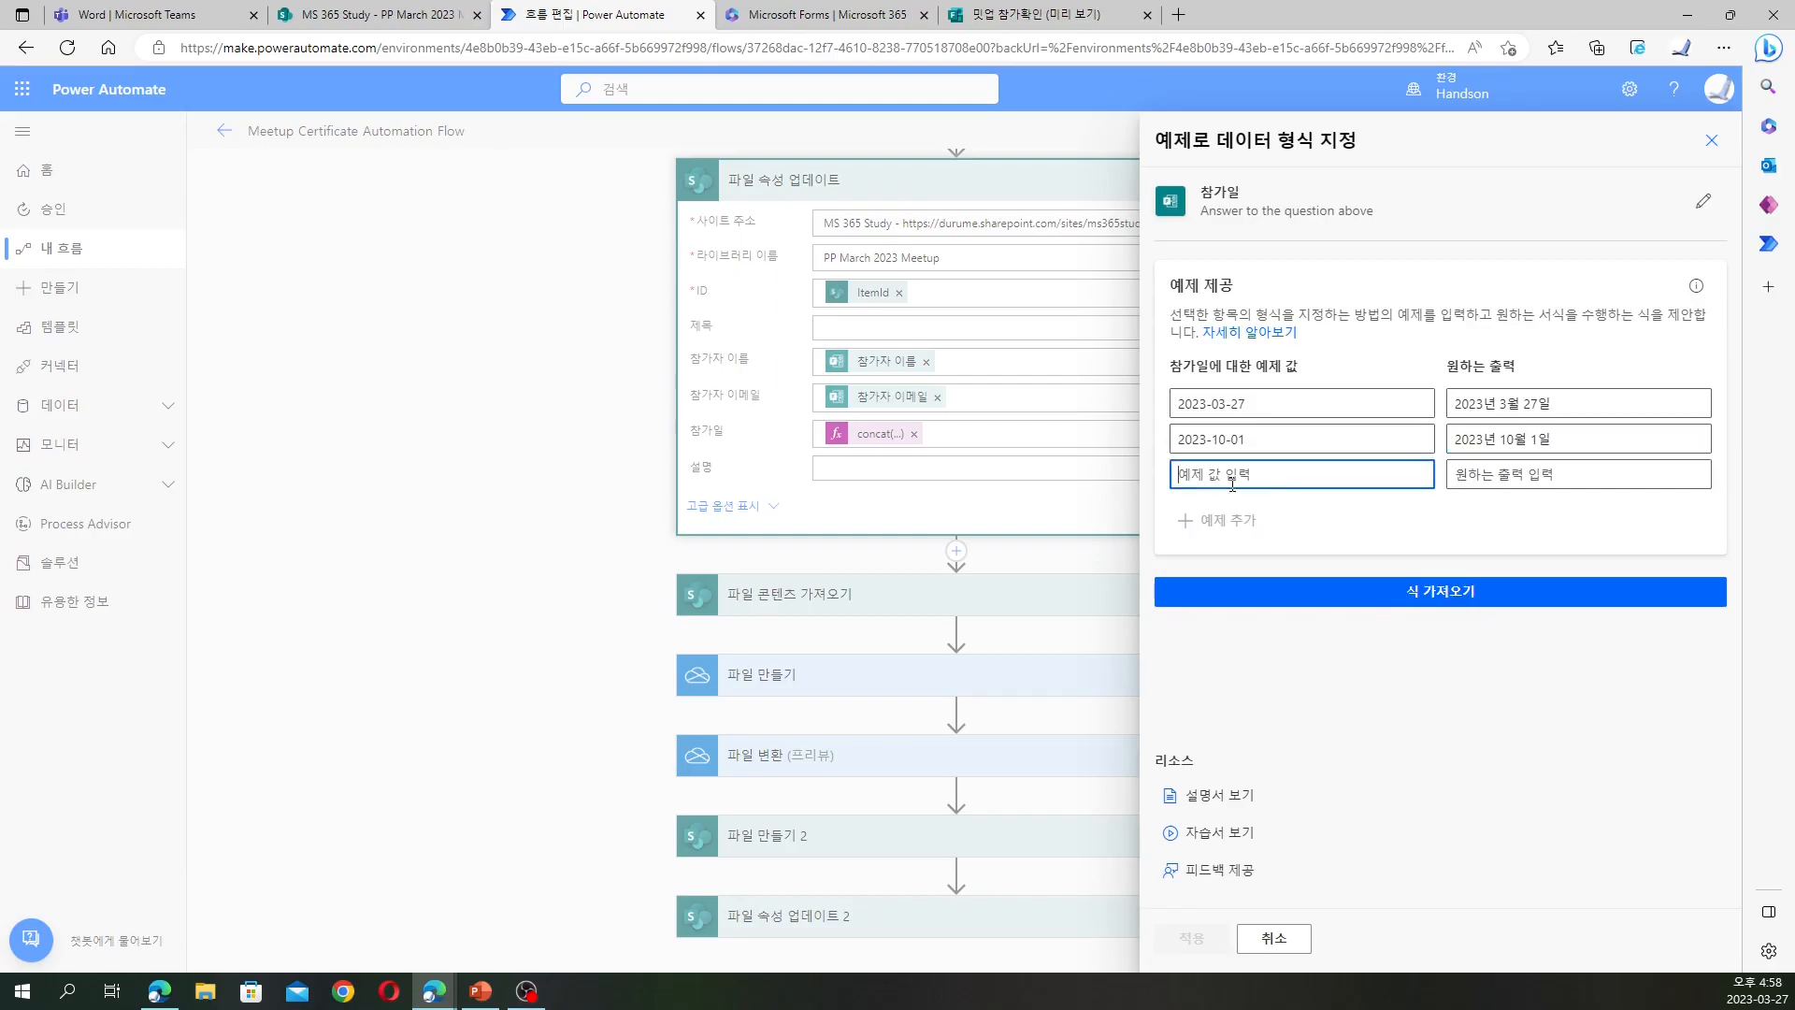
{"action": "type", "text": "2023-01-01"}
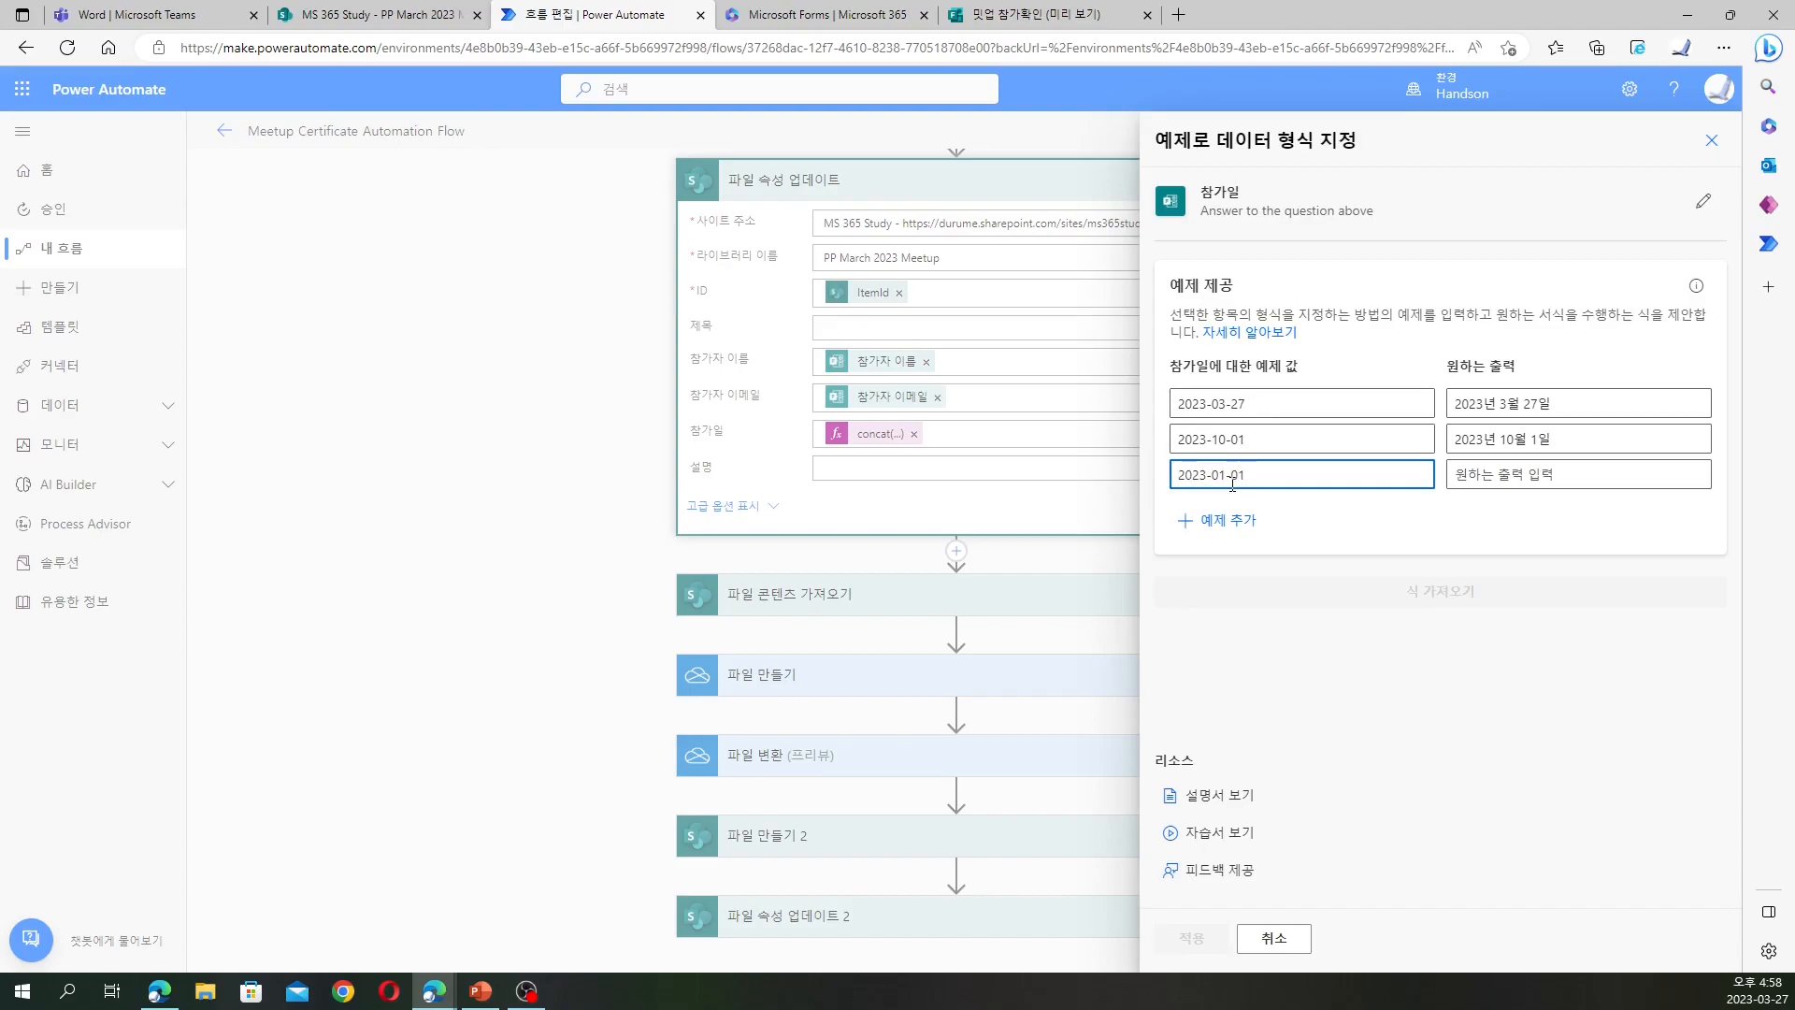
{"action": "left_click", "coordinate": [1535, 476]}
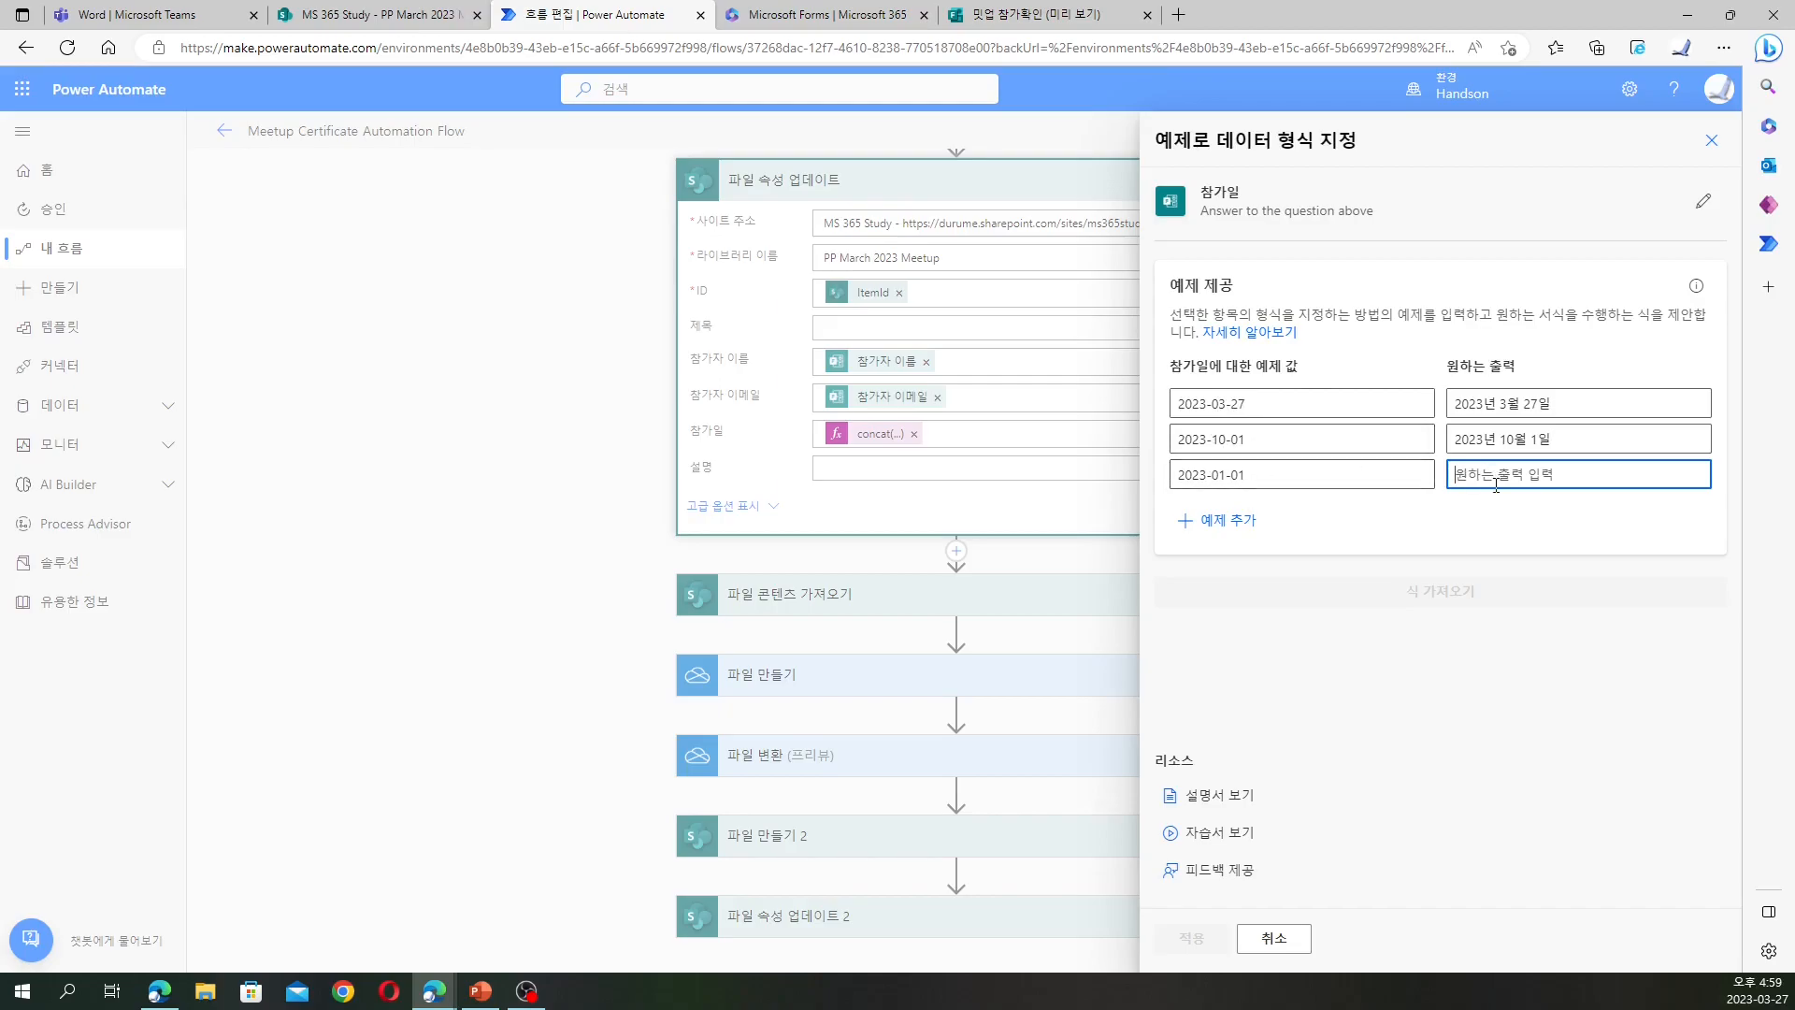
{"action": "type", "text": "2021"}
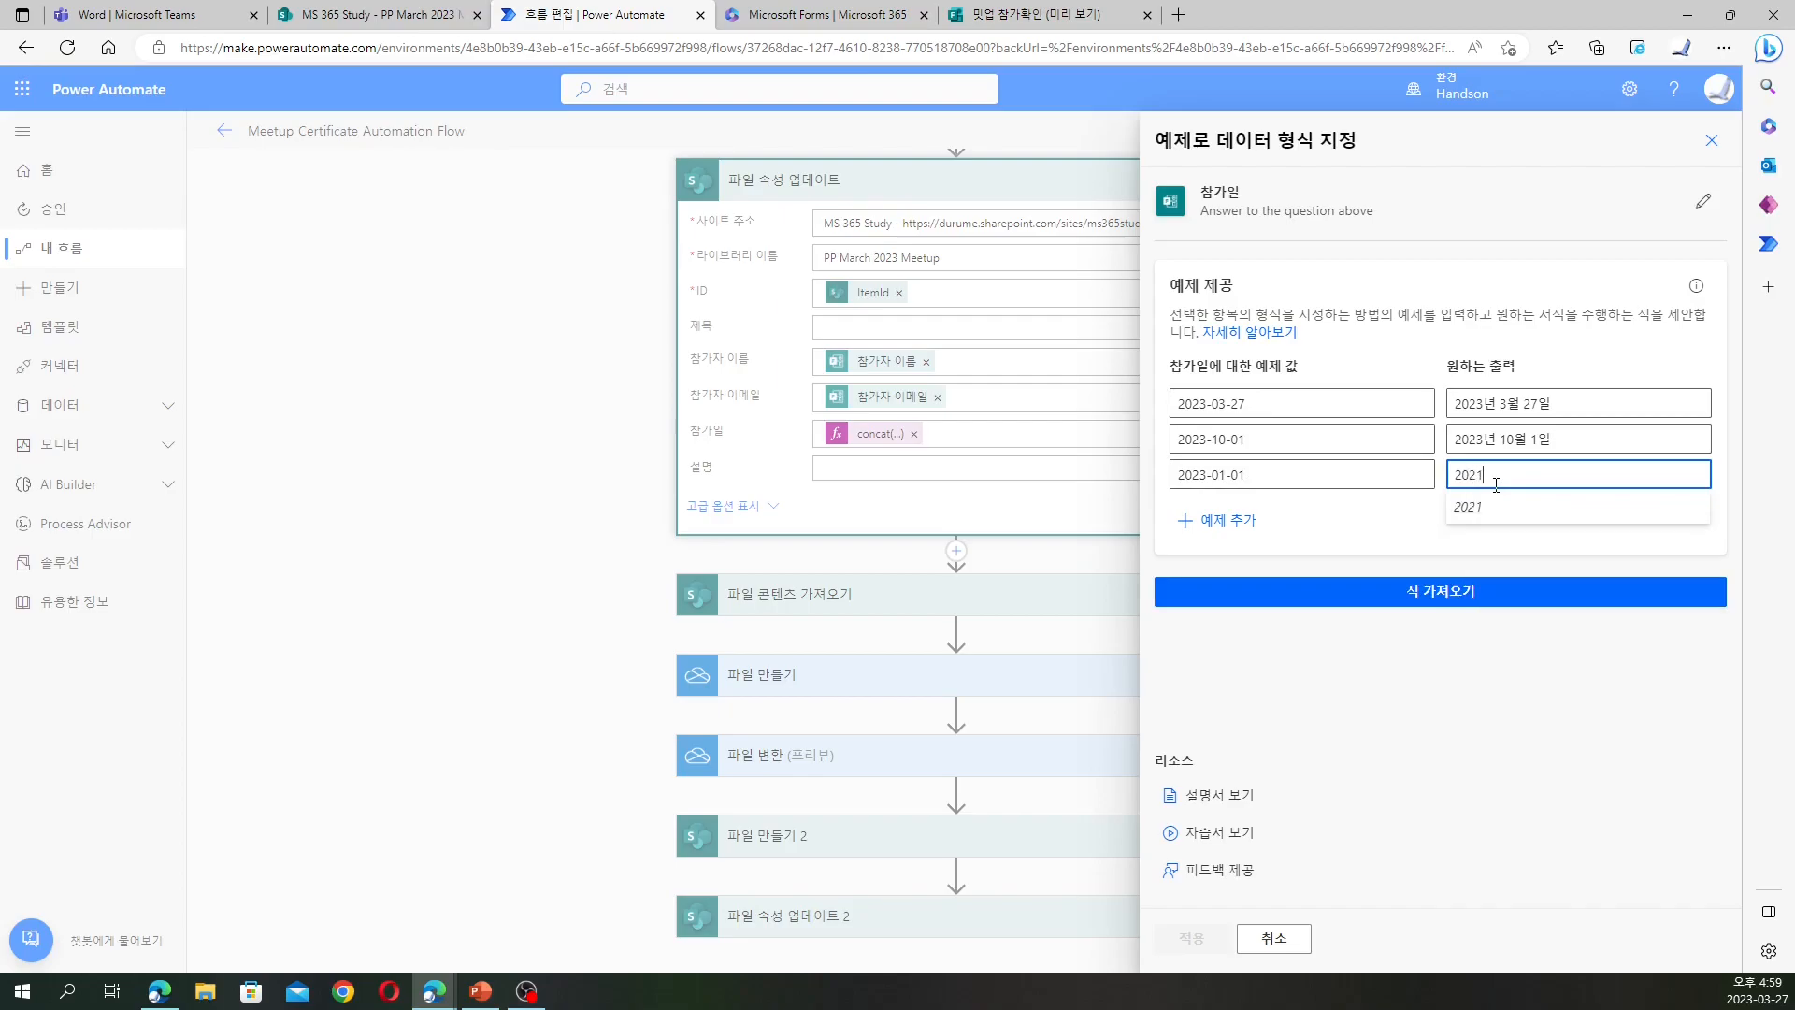
{"action": "type", "text": "sus"}
{"action": "type", "text": "년 1월 1일"}
Correct the third example's input date to 2021-01-01
{"action": "left_click", "coordinate": [1203, 472]}
{"action": "key", "text": "BackSpace"}
{"action": "left_click", "coordinate": [1204, 474]}
{"action": "left_click", "coordinate": [1268, 473]}
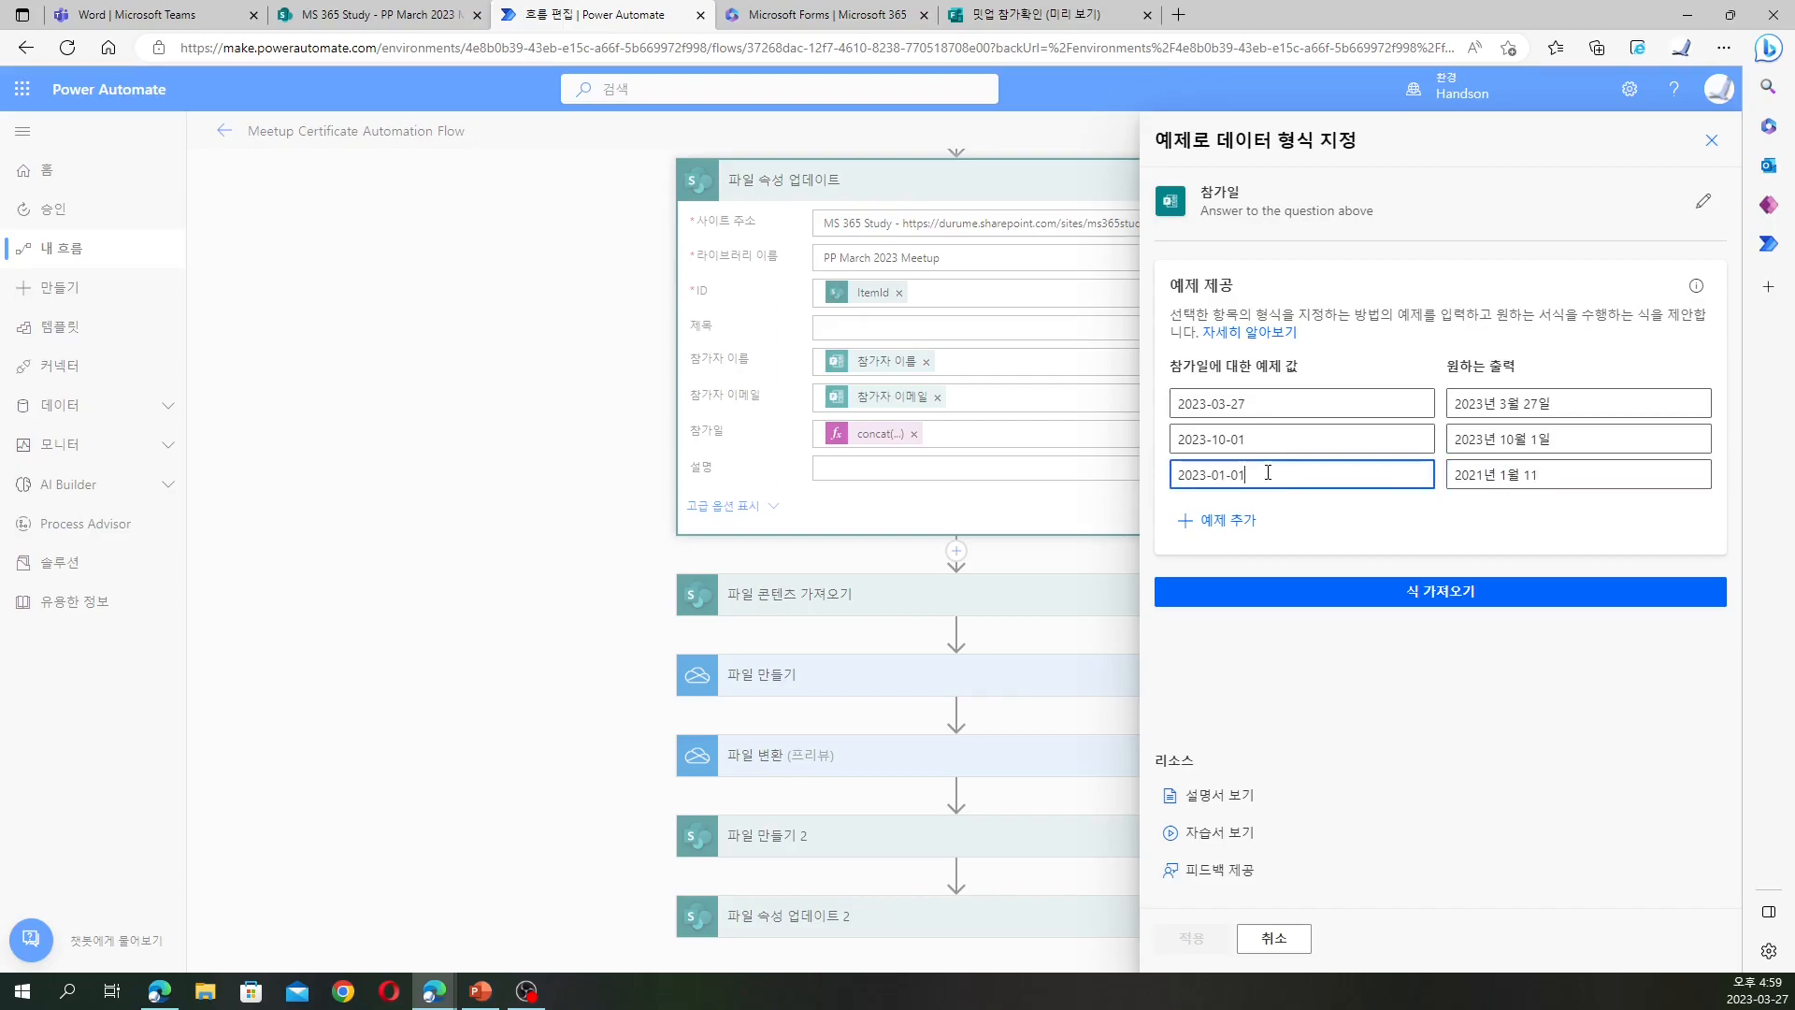
{"action": "left_click", "coordinate": [1201, 475]}
{"action": "key", "text": "BackSpace"}
{"action": "type", "text": "1"}
Add a fourth example mapping 2002-10-24 to 2002년 10월 24일
{"action": "left_click", "coordinate": [1221, 520]}
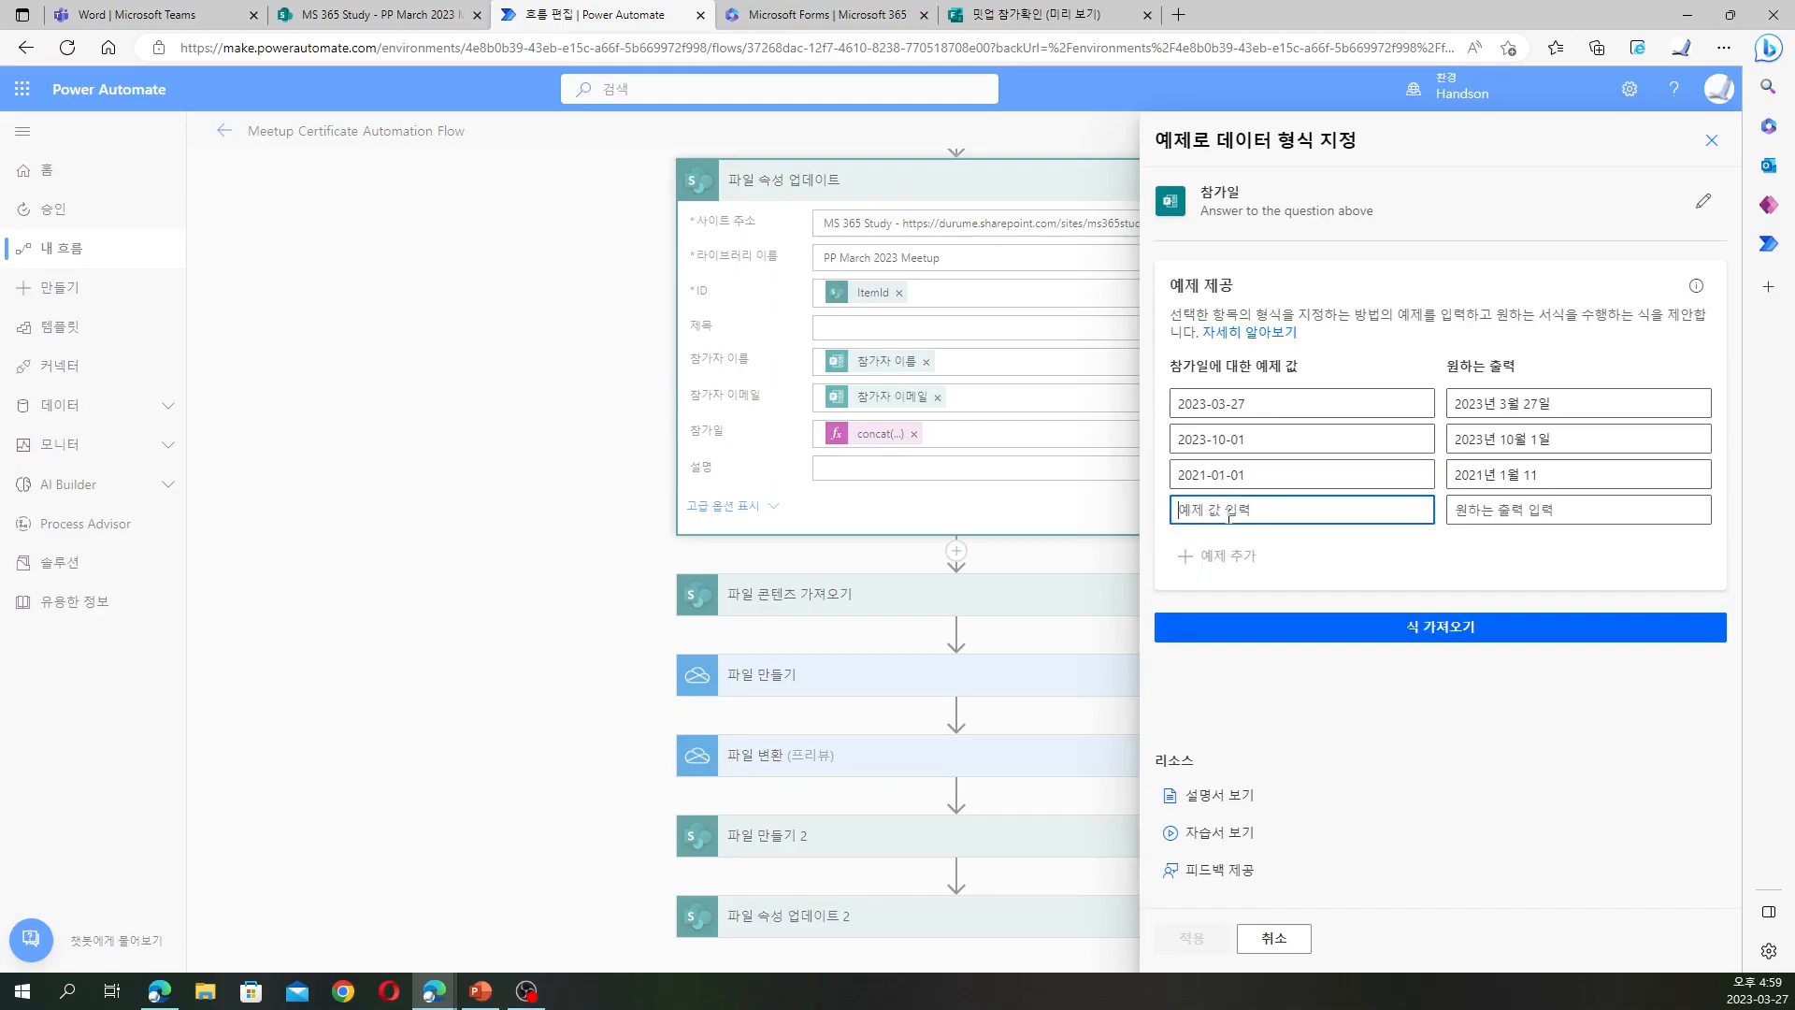
{"action": "type", "text": "2002-10-24"}
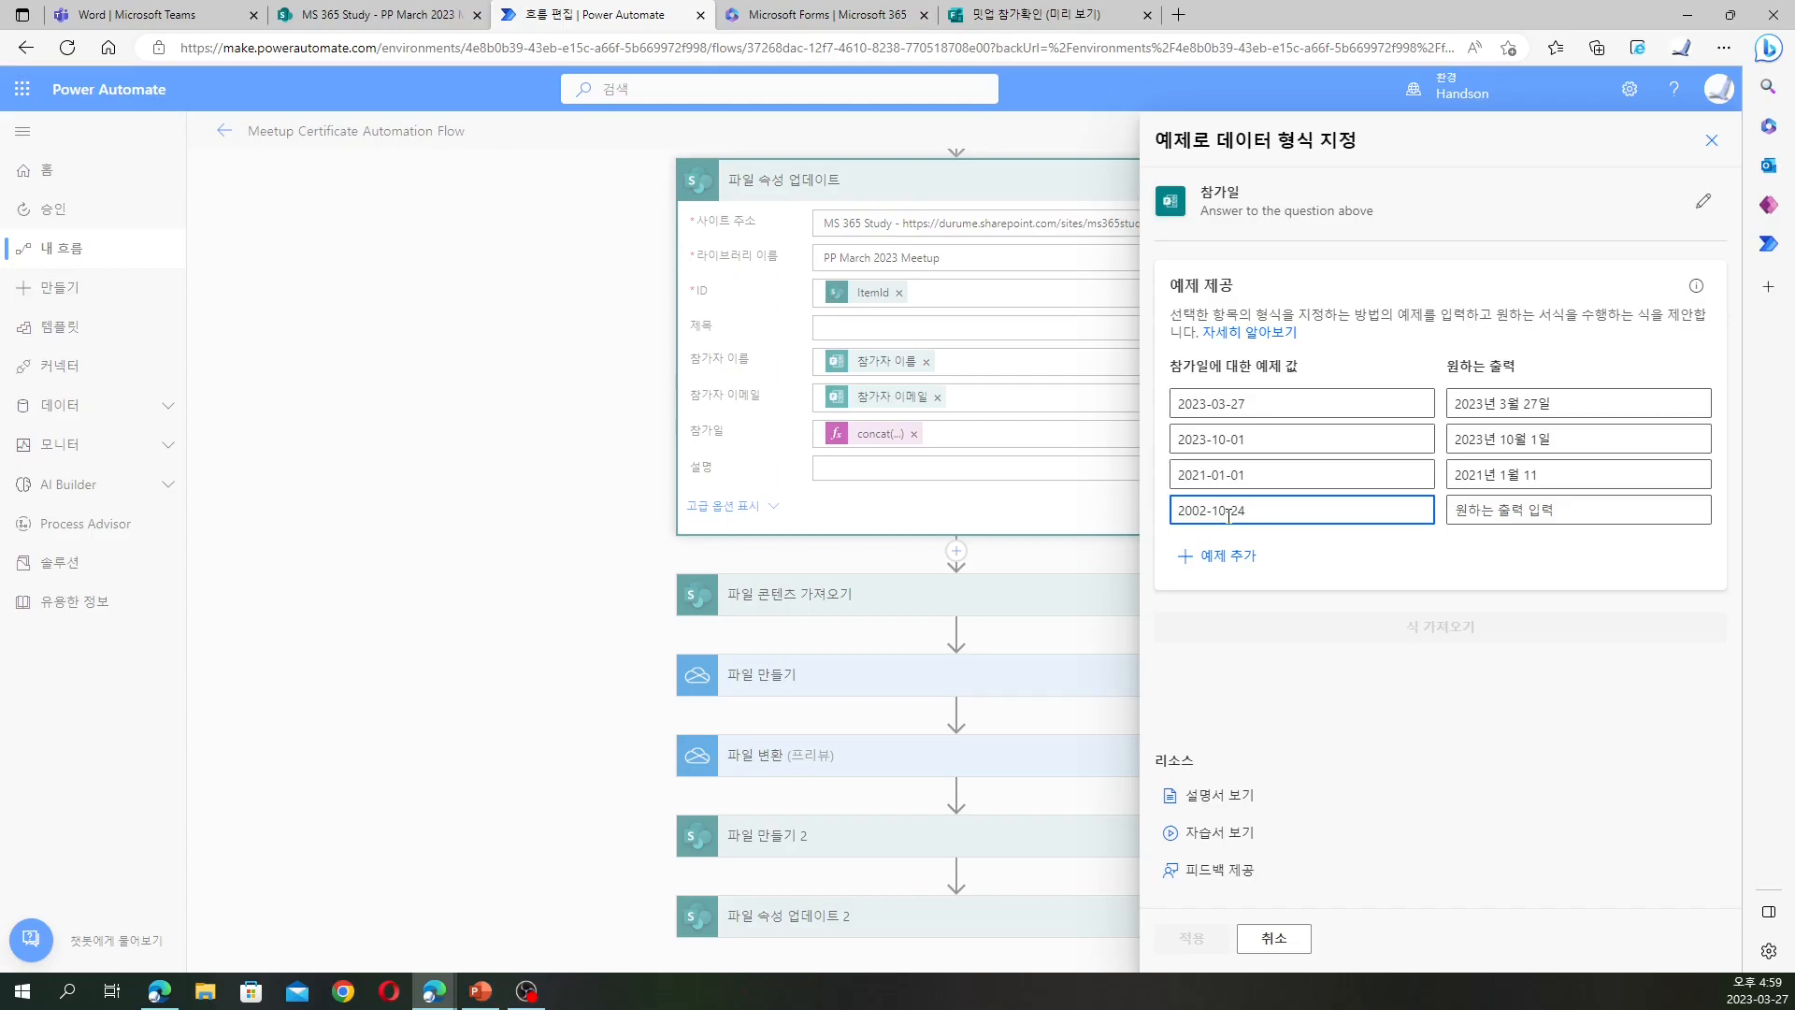
{"action": "key", "text": "Tab"}
{"action": "type", "text": "22"}
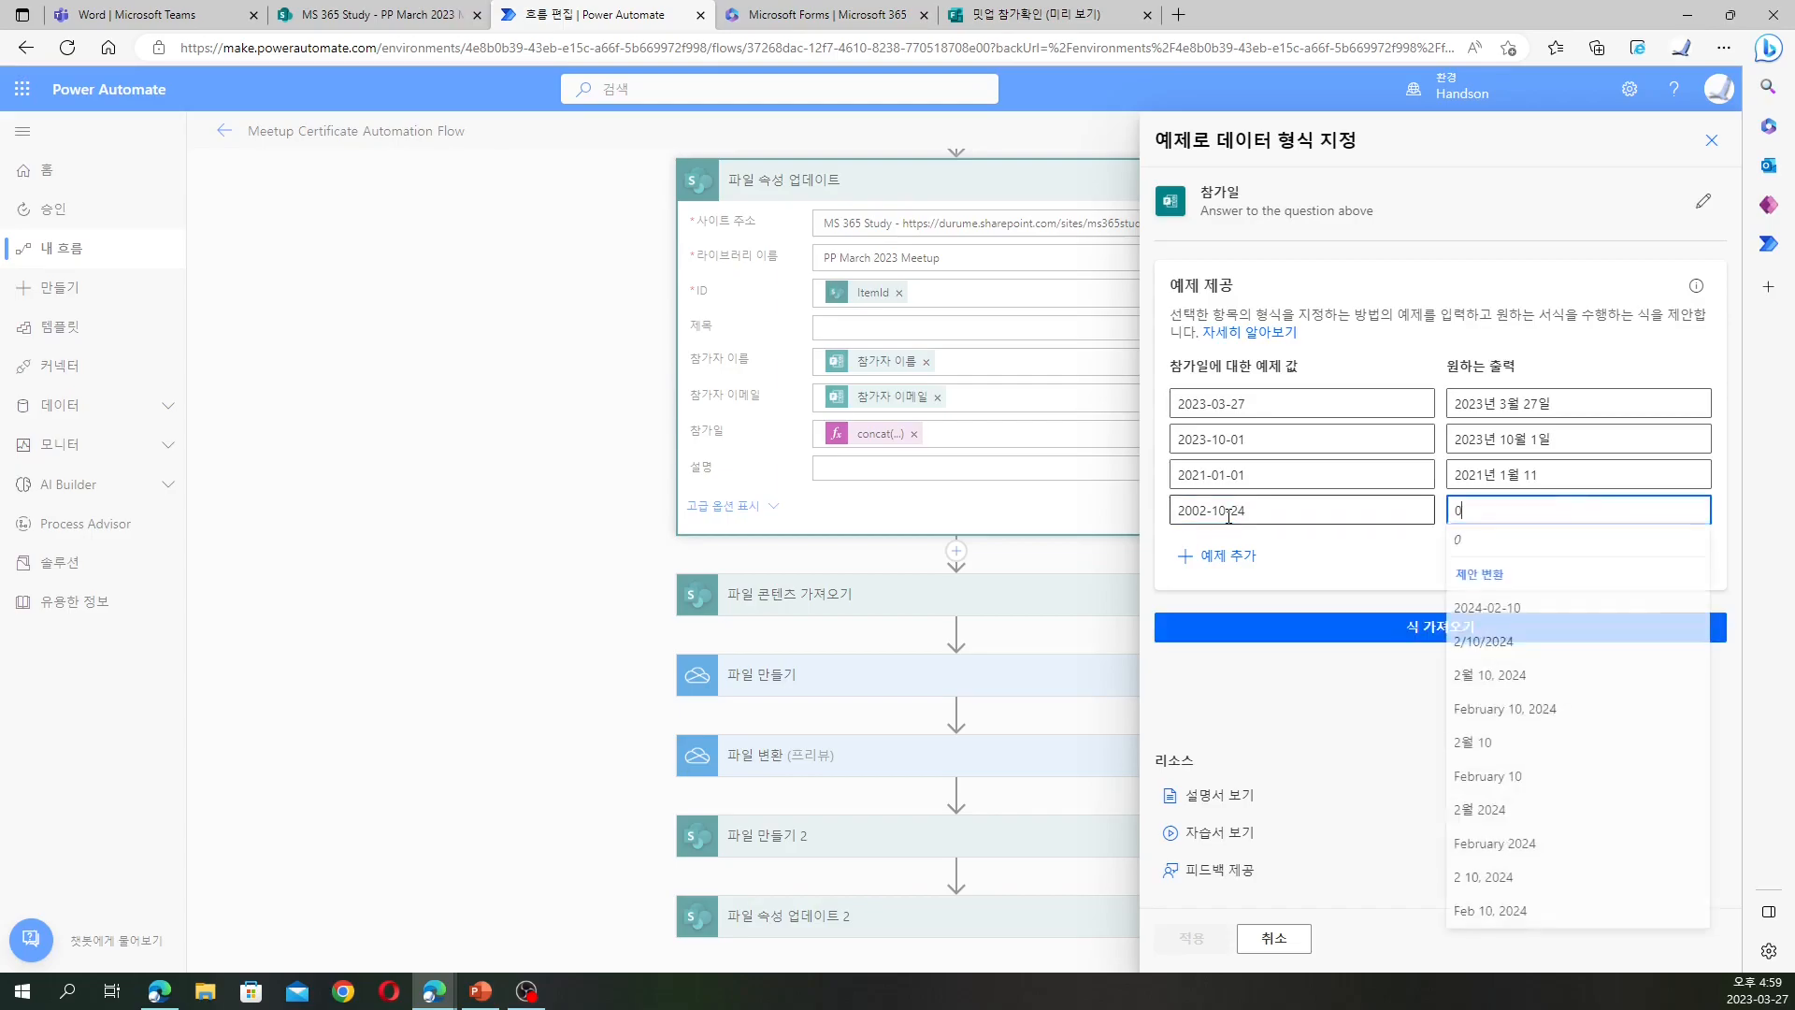
{"action": "key", "text": "BackSpace"}
{"action": "type", "text": "002년"}
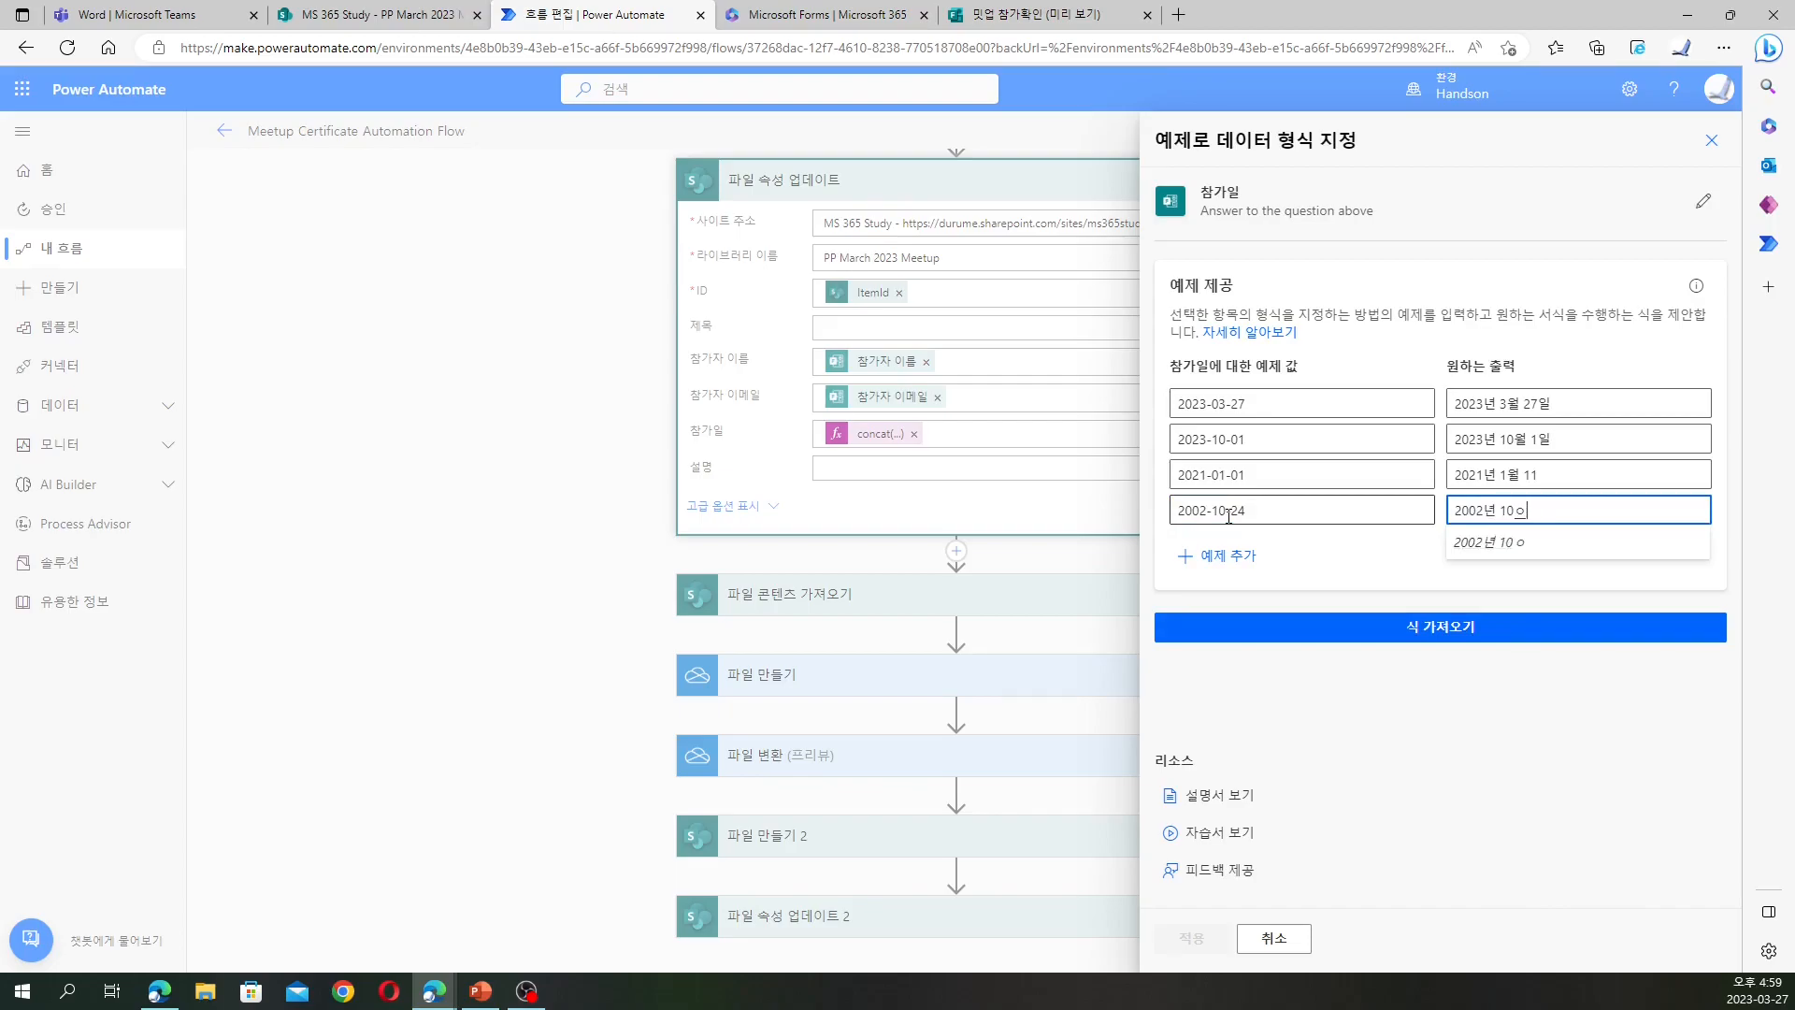
{"action": "type", "text": " 10월 24이"}
{"action": "left_click", "coordinate": [1568, 481]}
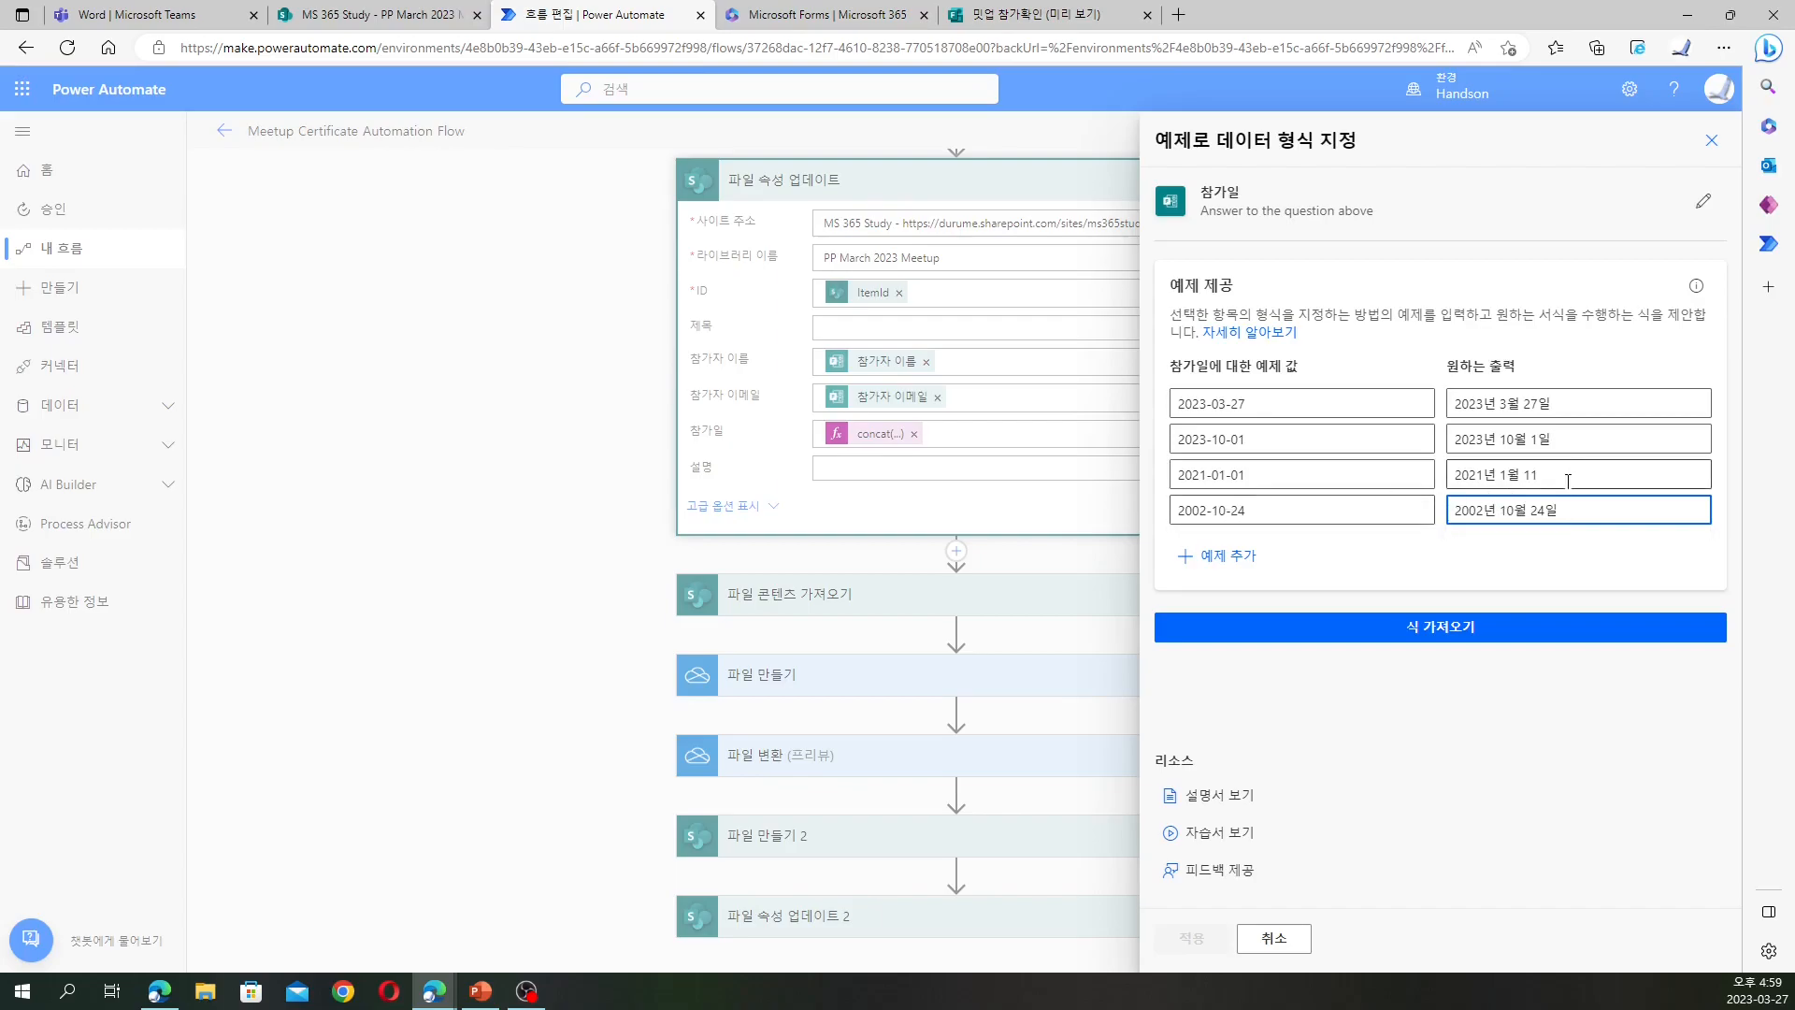
Fix the third example's output to read 2021년 1월 1일
{"action": "left_click", "coordinate": [1567, 481]}
{"action": "type", "text": "일"}
{"action": "left_click", "coordinate": [1449, 635]}
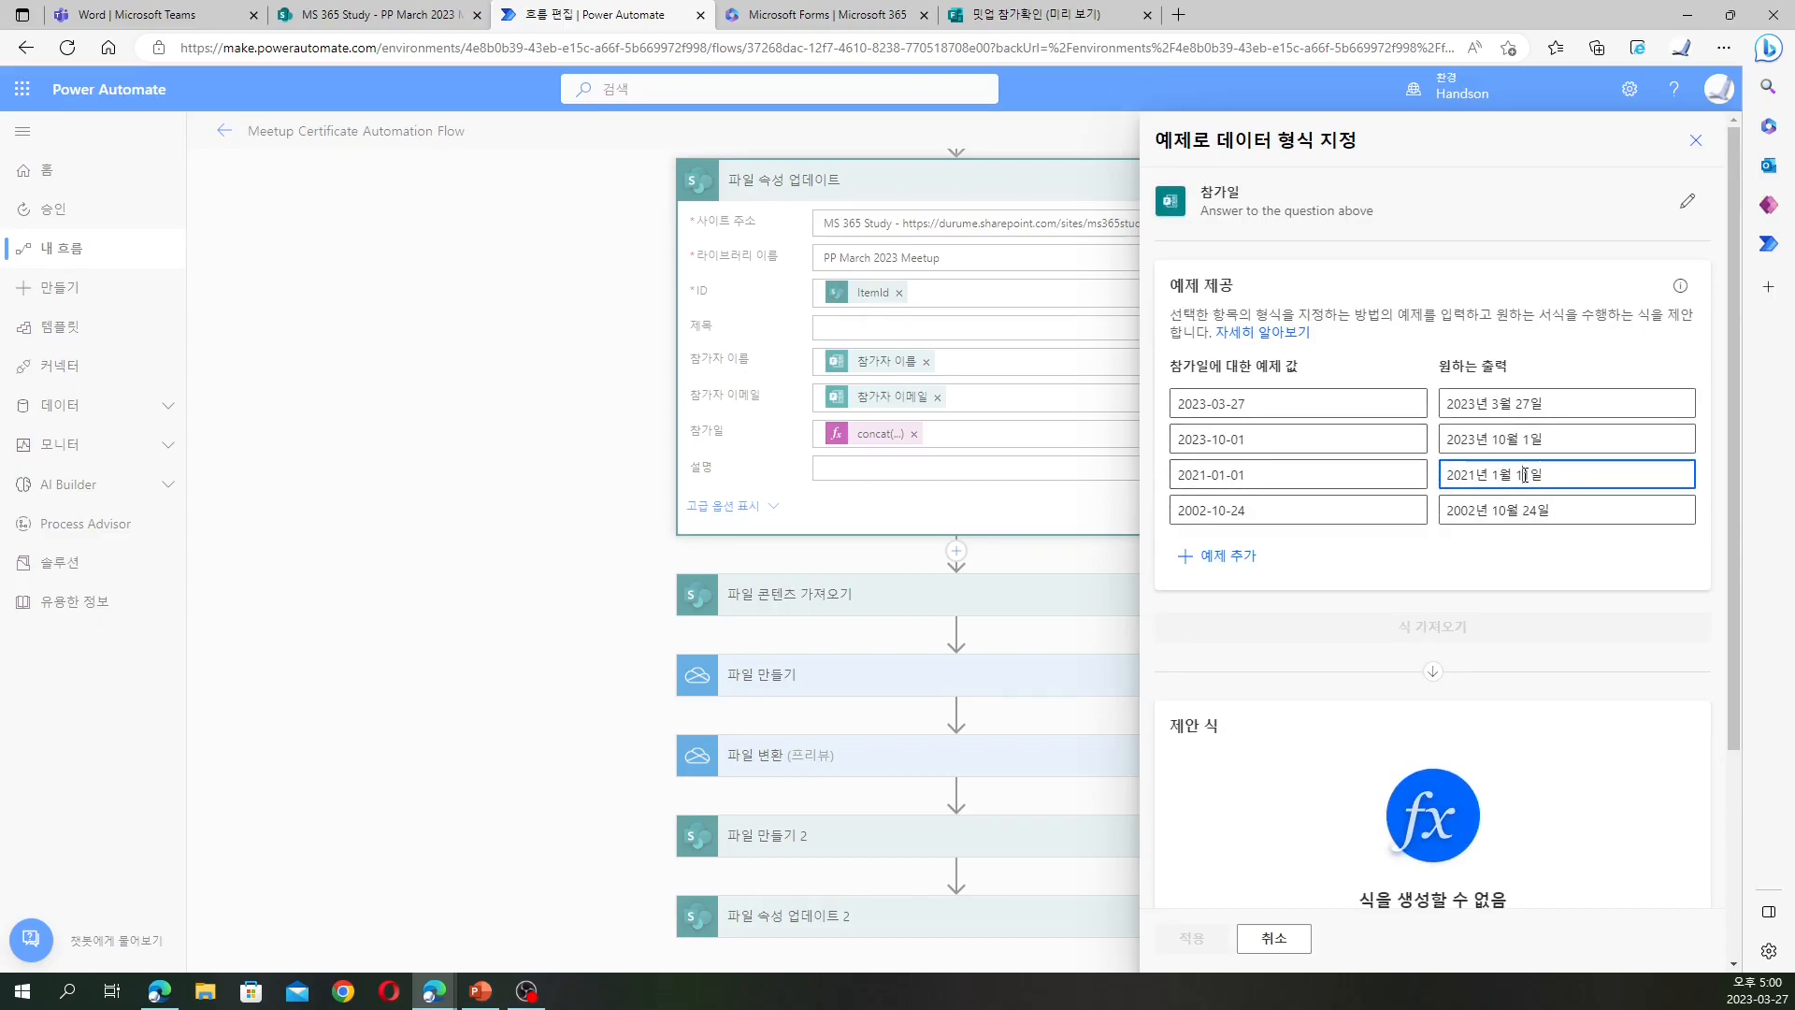
{"action": "key", "text": "BackSpace"}
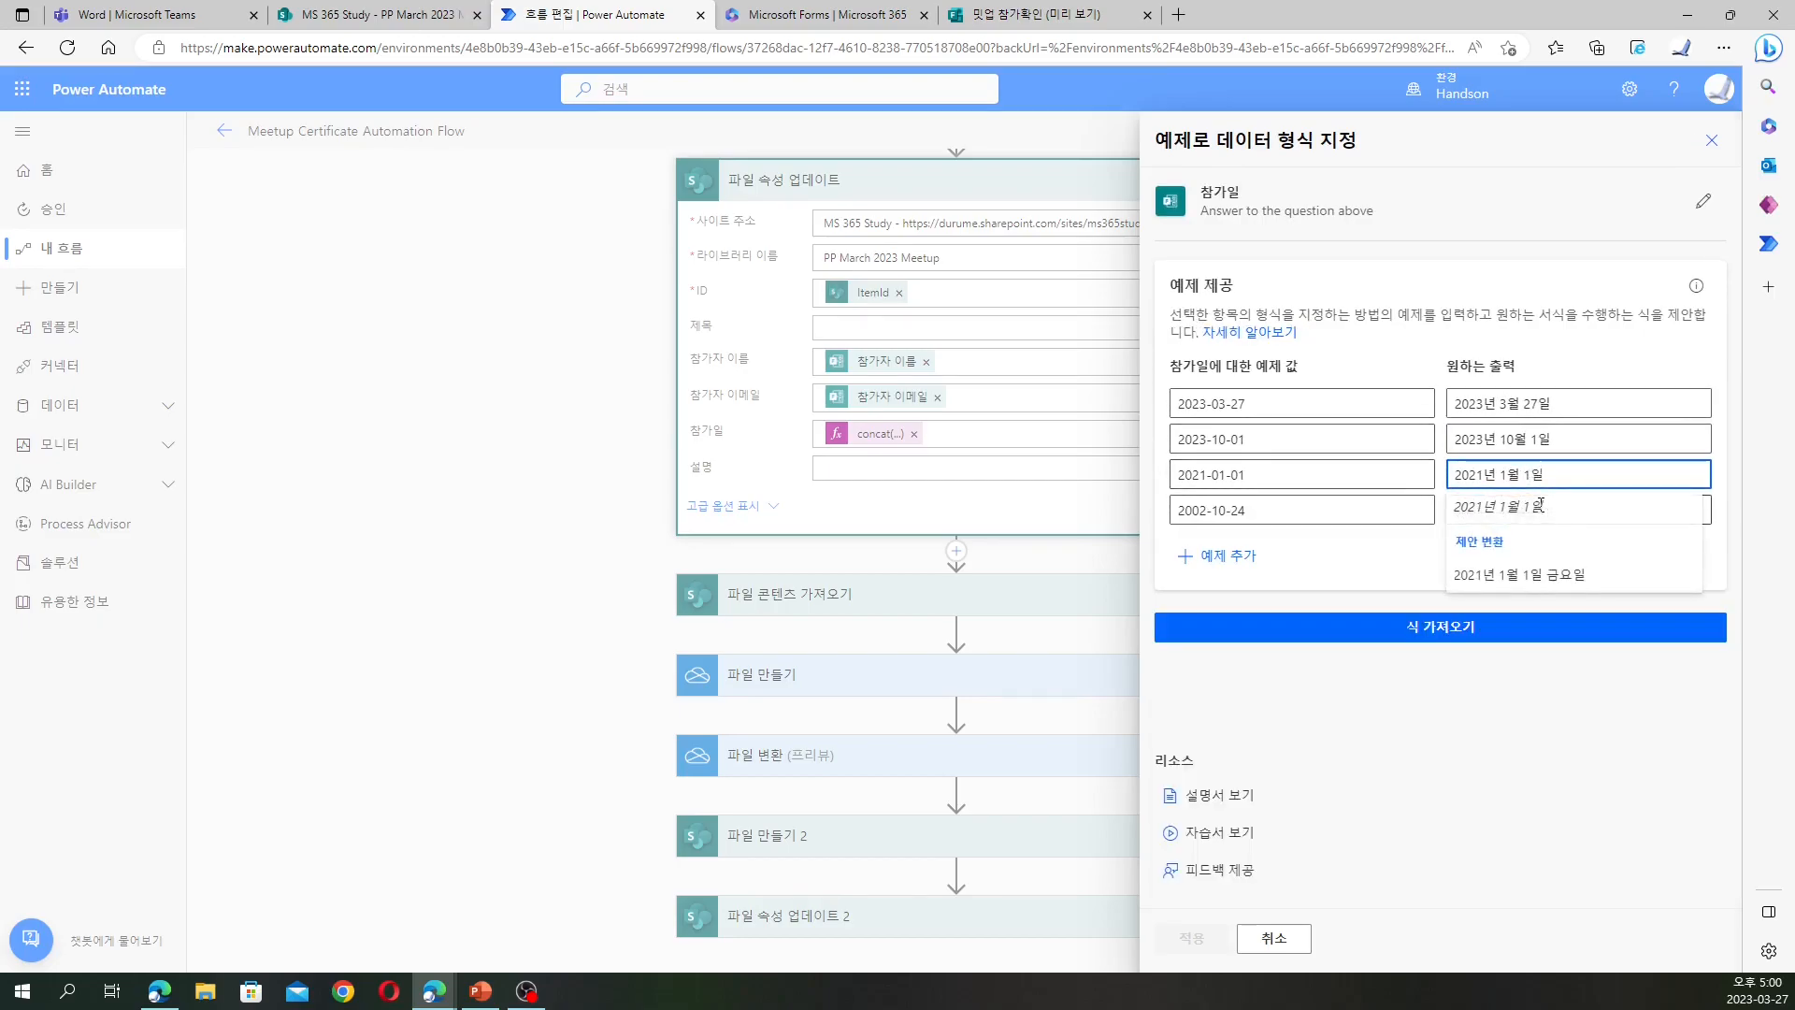
Generate the date expression, verify 2023-03-28 becomes 2023년 3월 28일, and apply it to 참가일
{"action": "left_click", "coordinate": [1410, 625]}
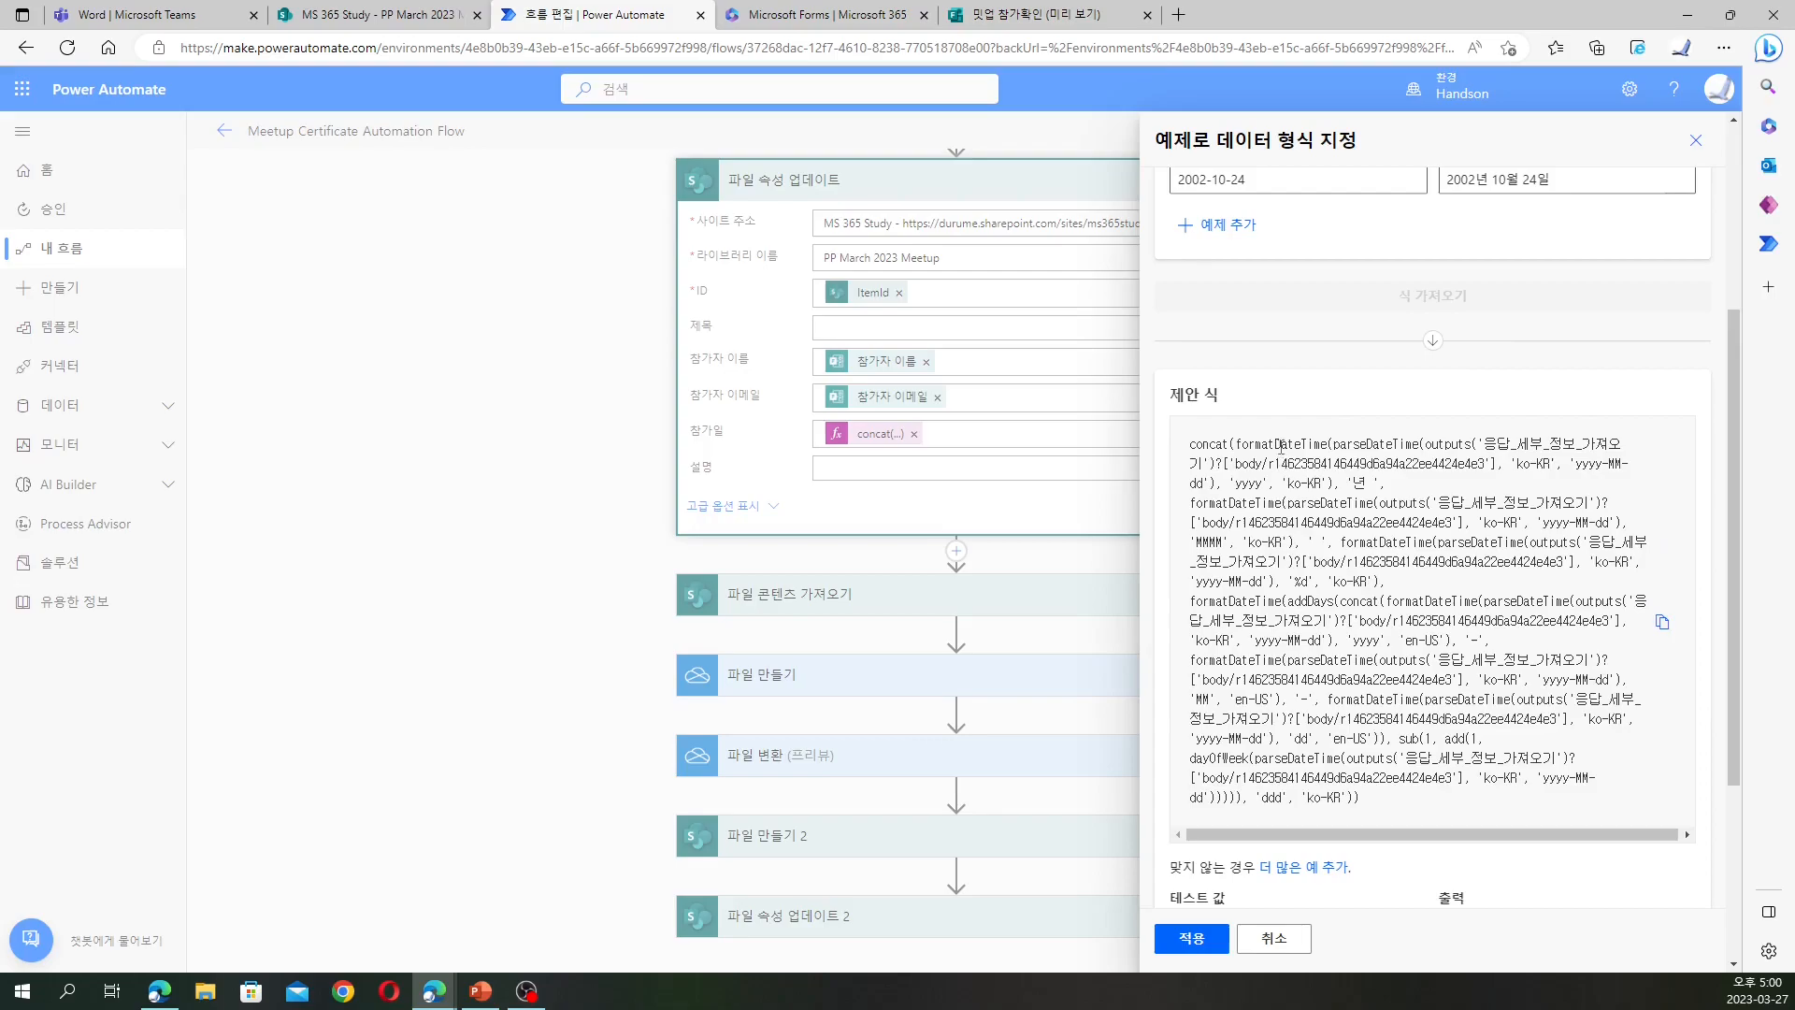
{"action": "scroll", "coordinate": [1312, 755], "scroll_direction": "down", "scroll_amount": 3}
{"action": "left_click", "coordinate": [1315, 627]}
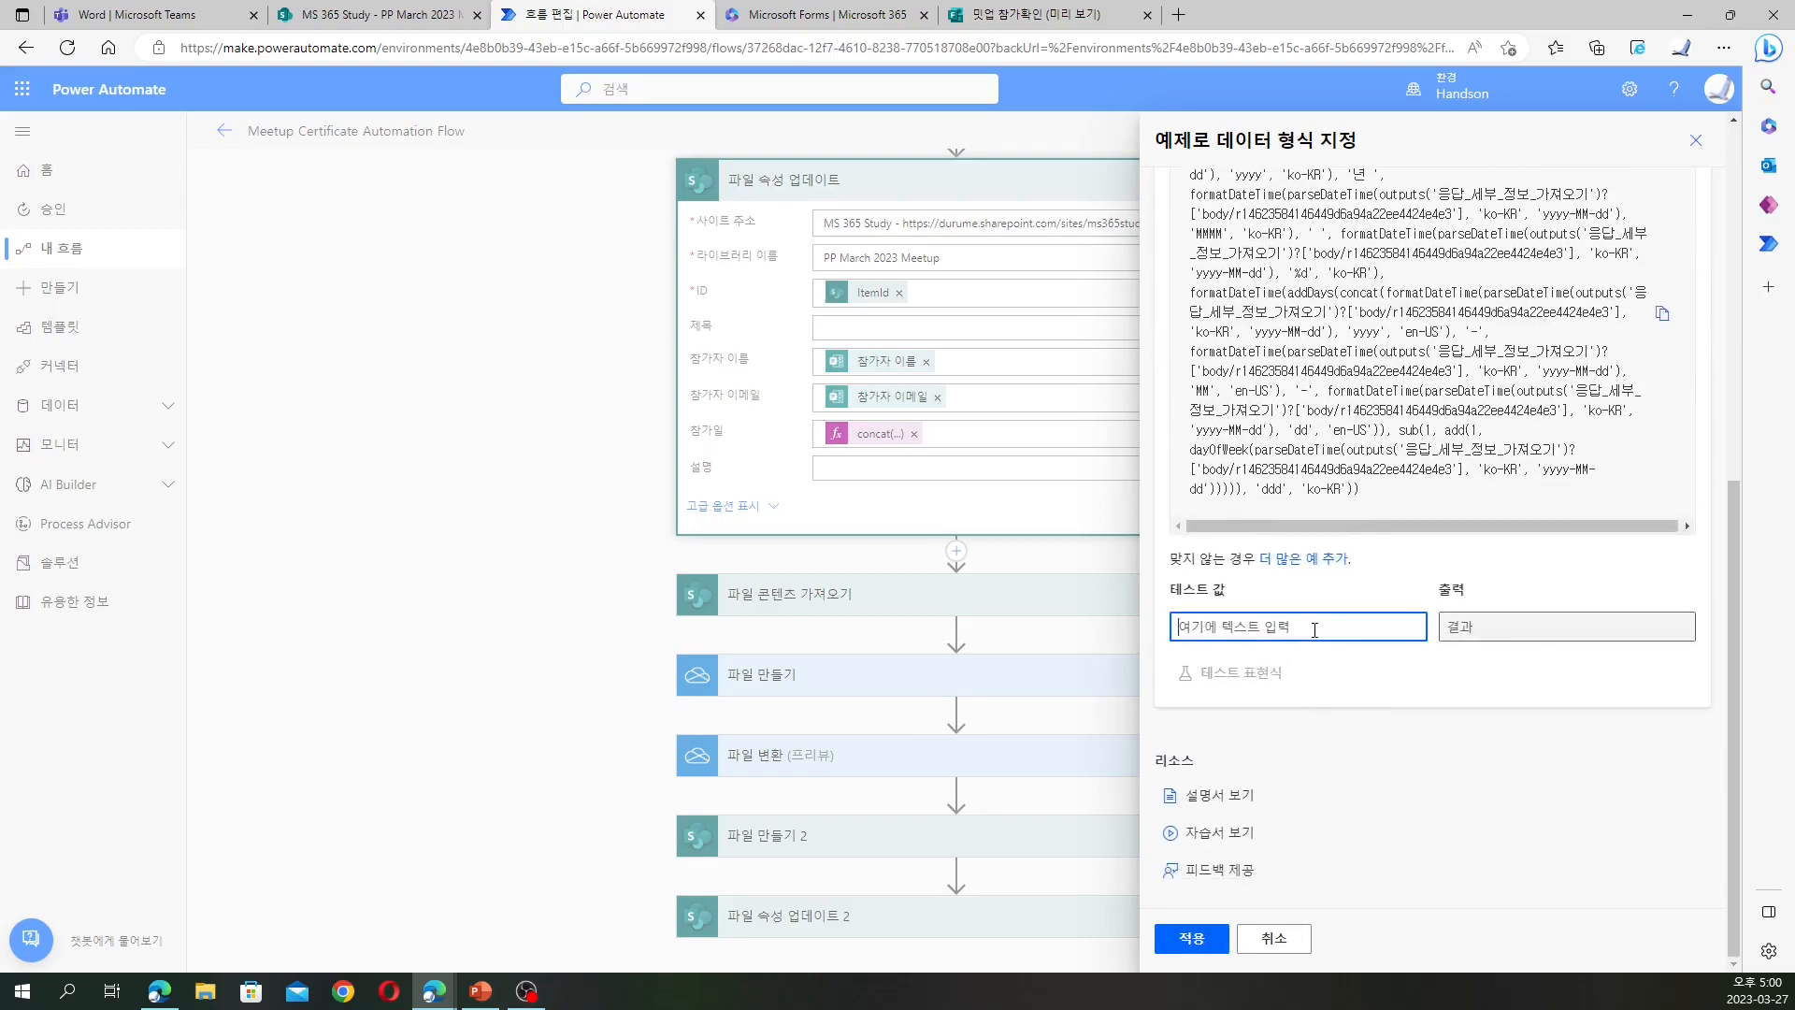
{"action": "type", "text": "2023-03-28"}
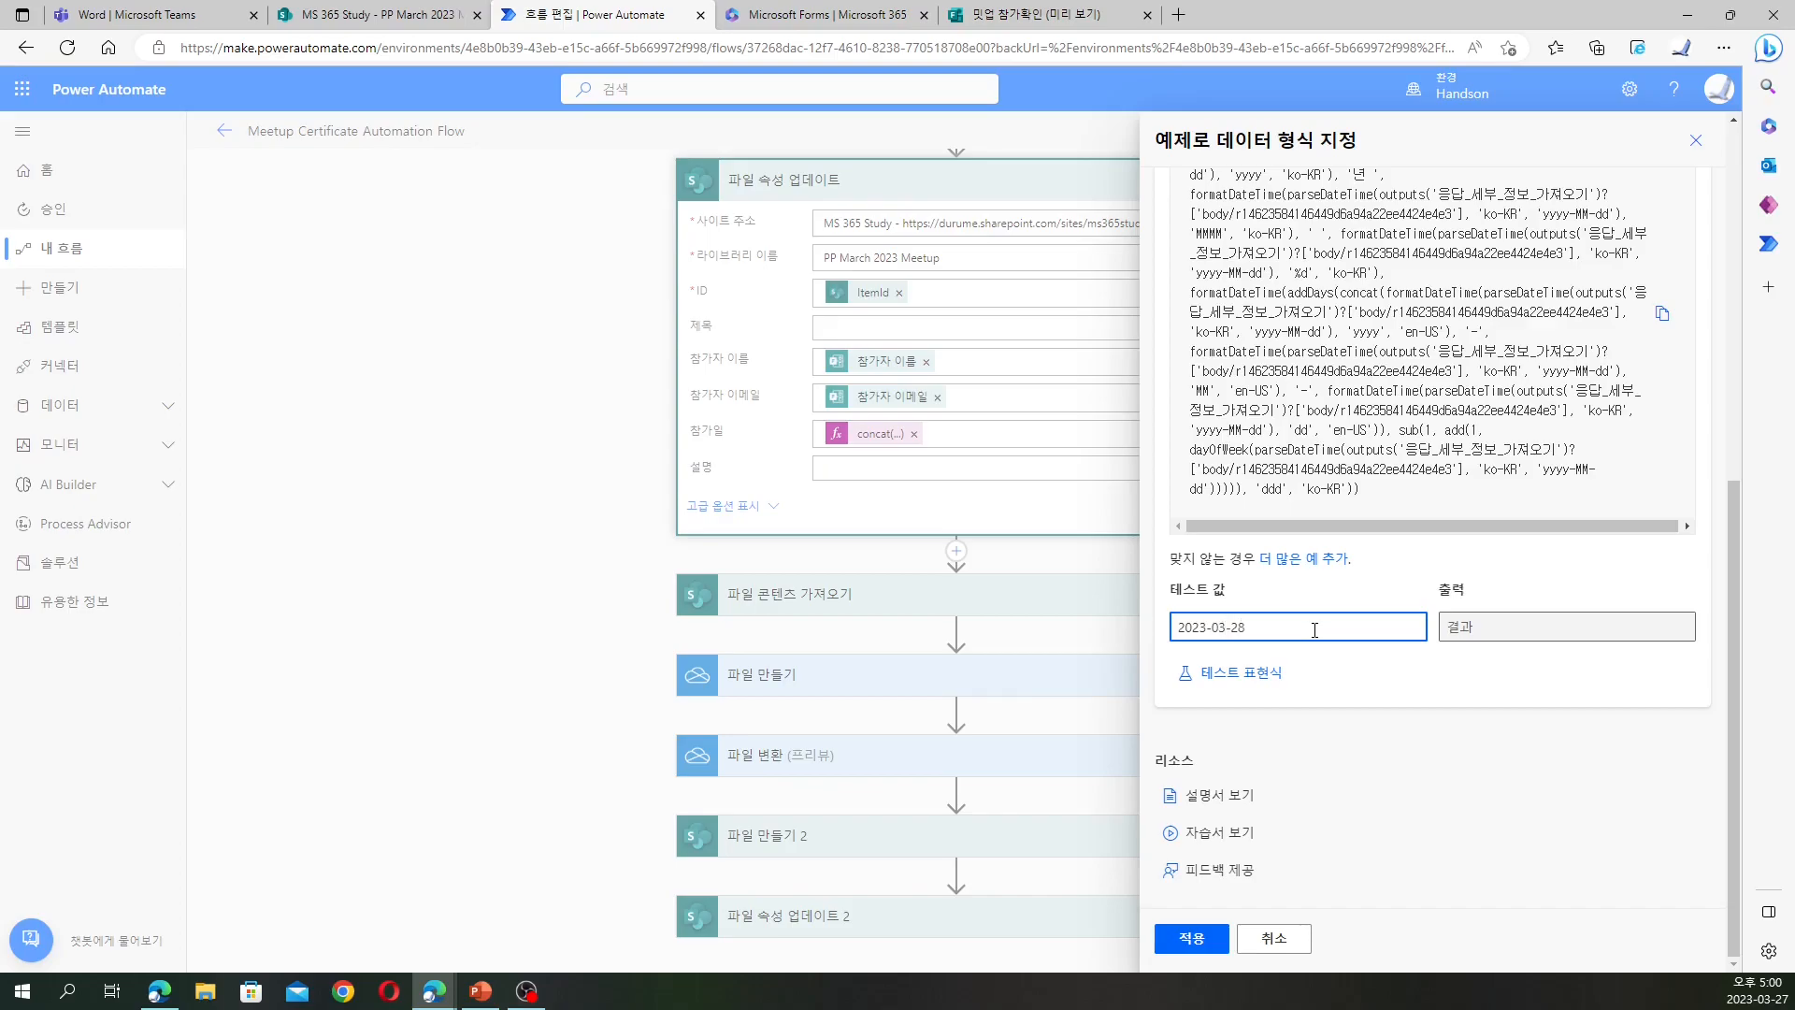
{"action": "left_click", "coordinate": [1279, 677]}
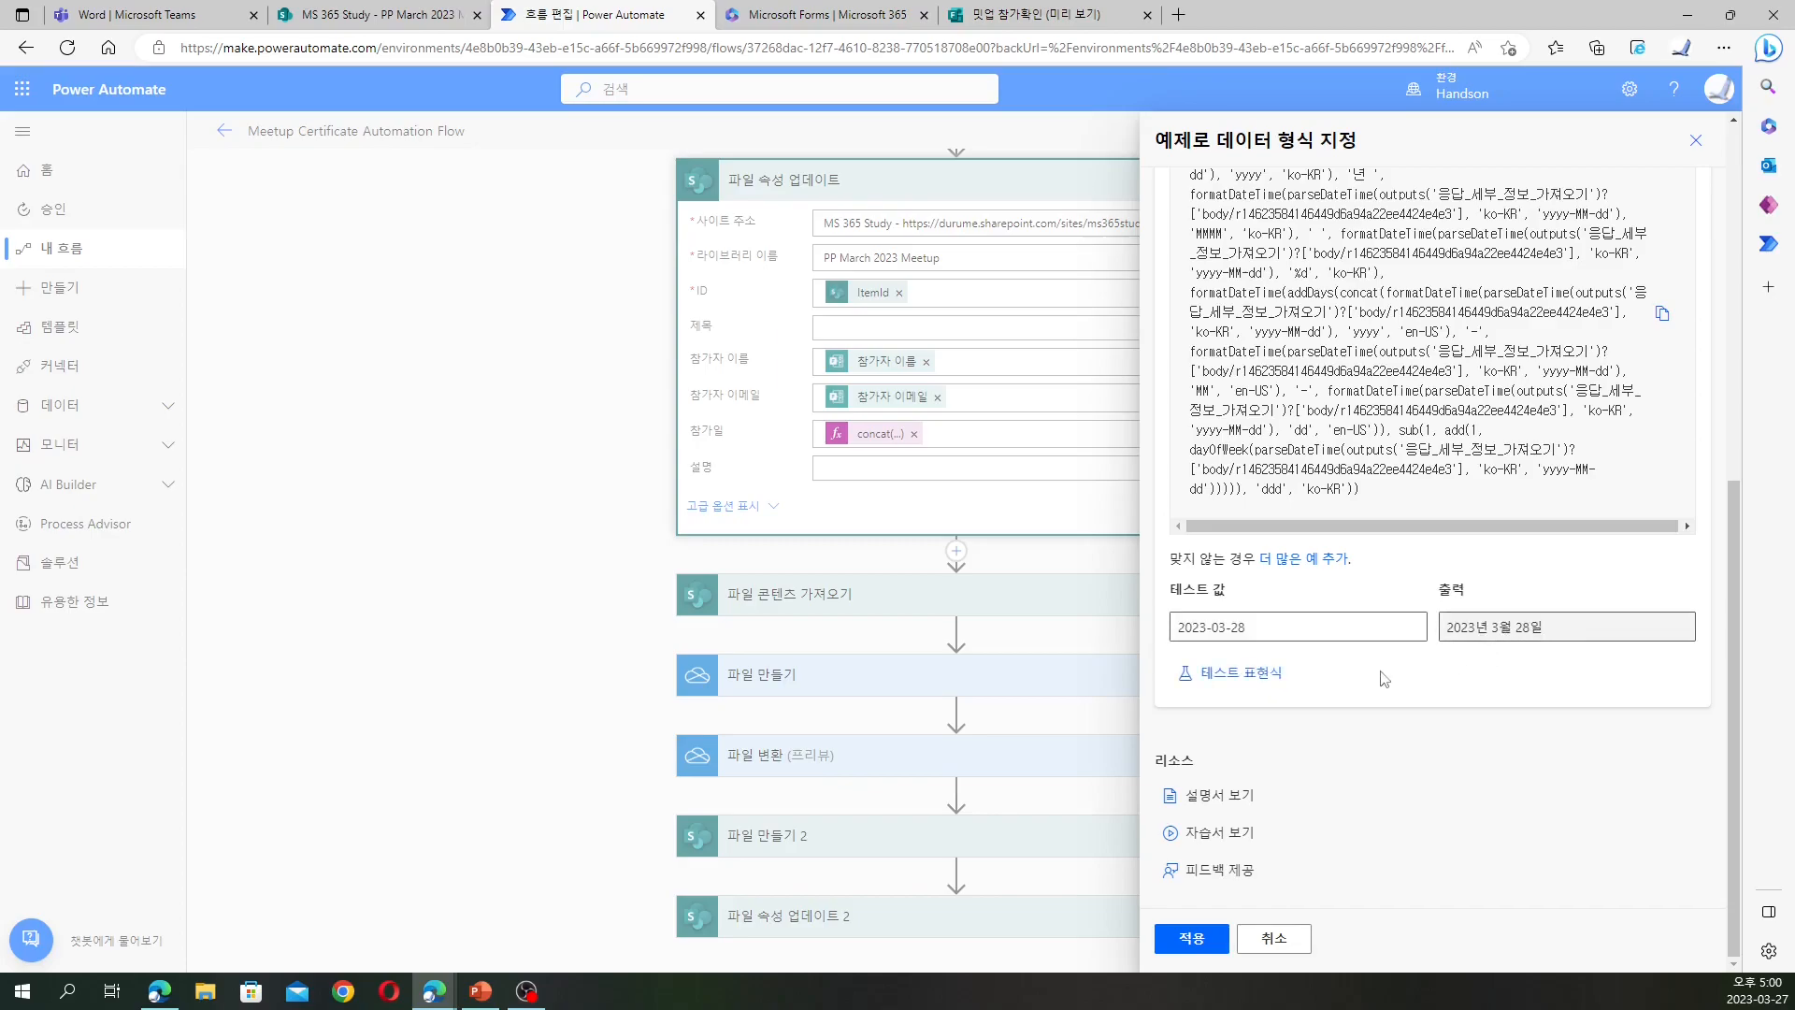
{"action": "left_click", "coordinate": [1192, 937]}
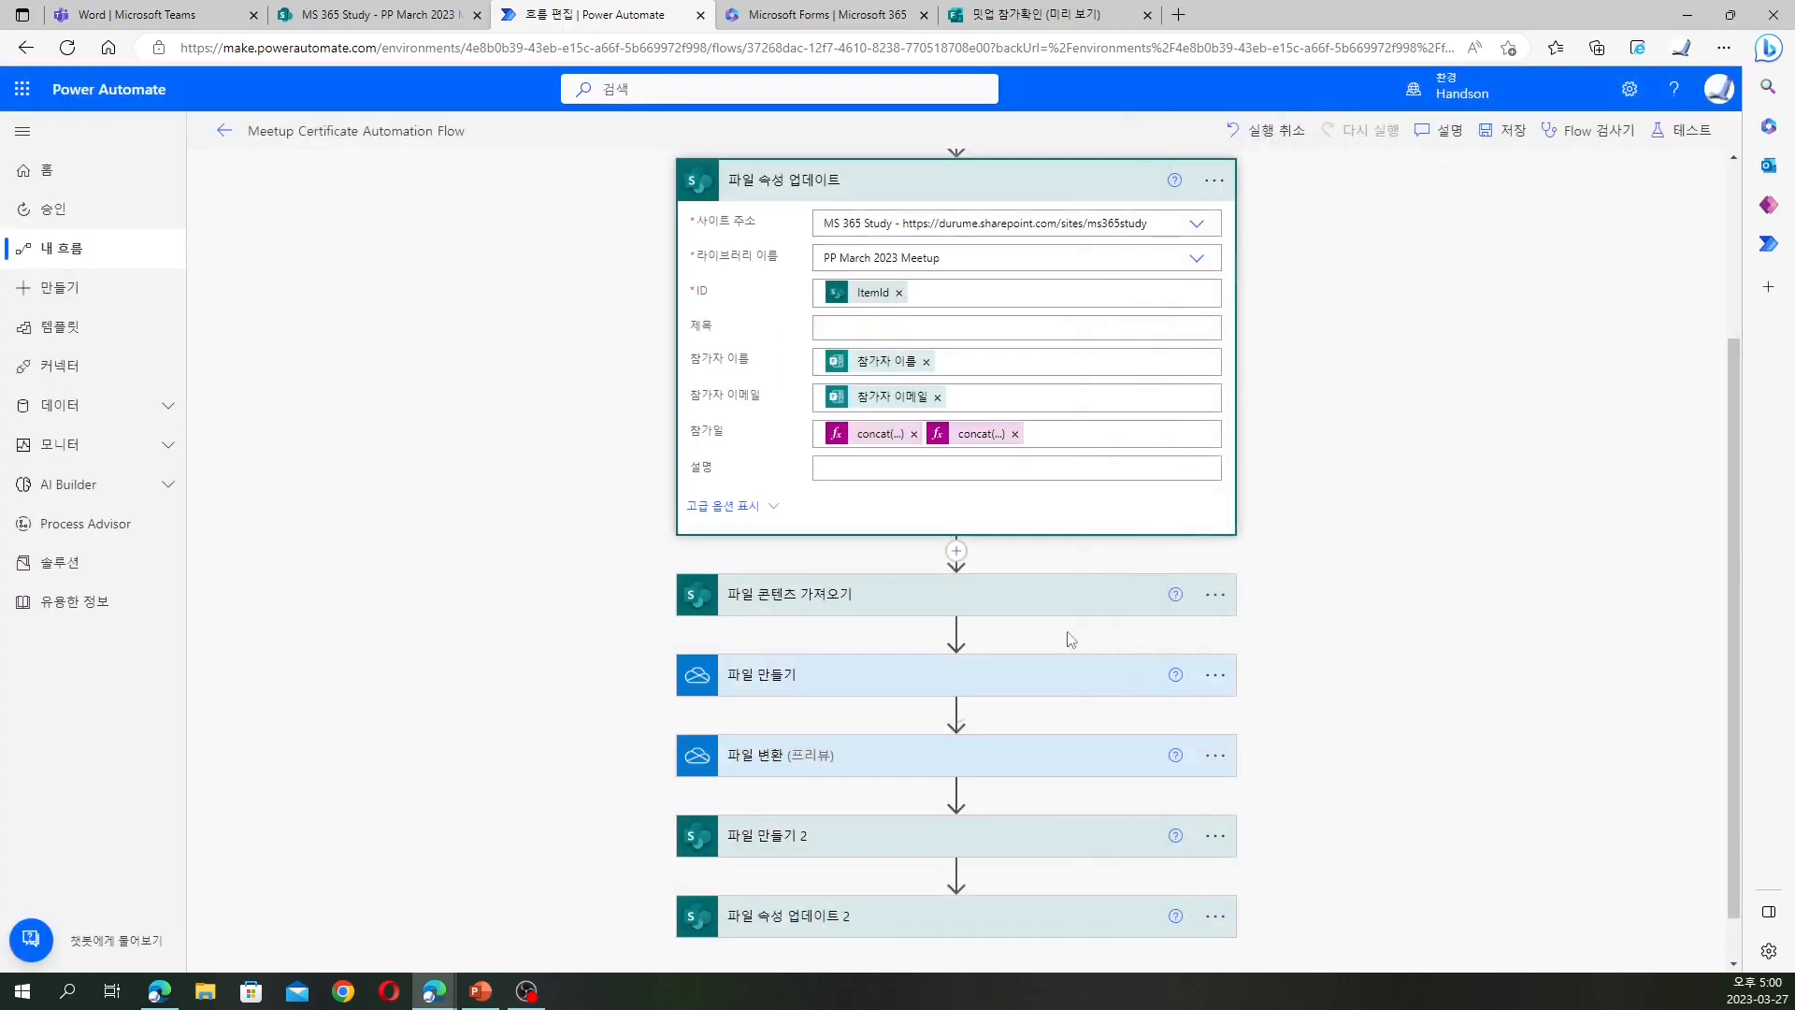
Remove the duplicate concat token so 참가일 keeps a single date expression
{"action": "left_click", "coordinate": [915, 434]}
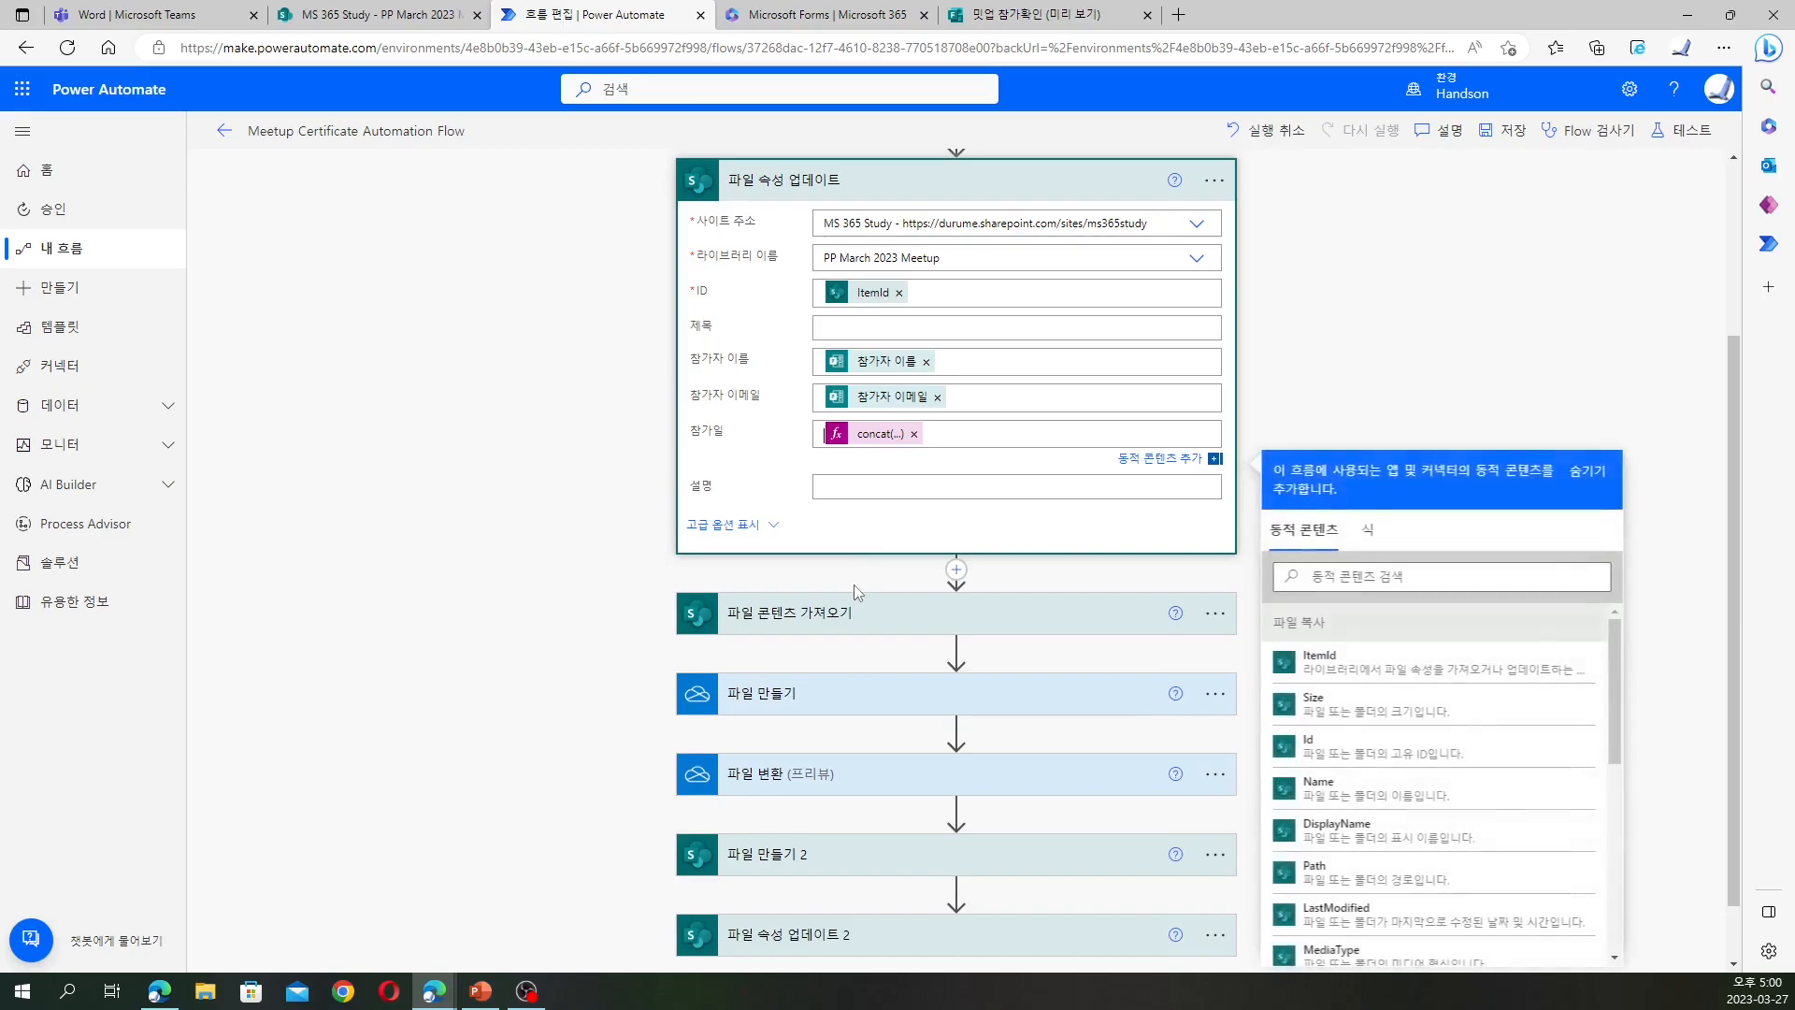
{"action": "left_click", "coordinate": [888, 436]}
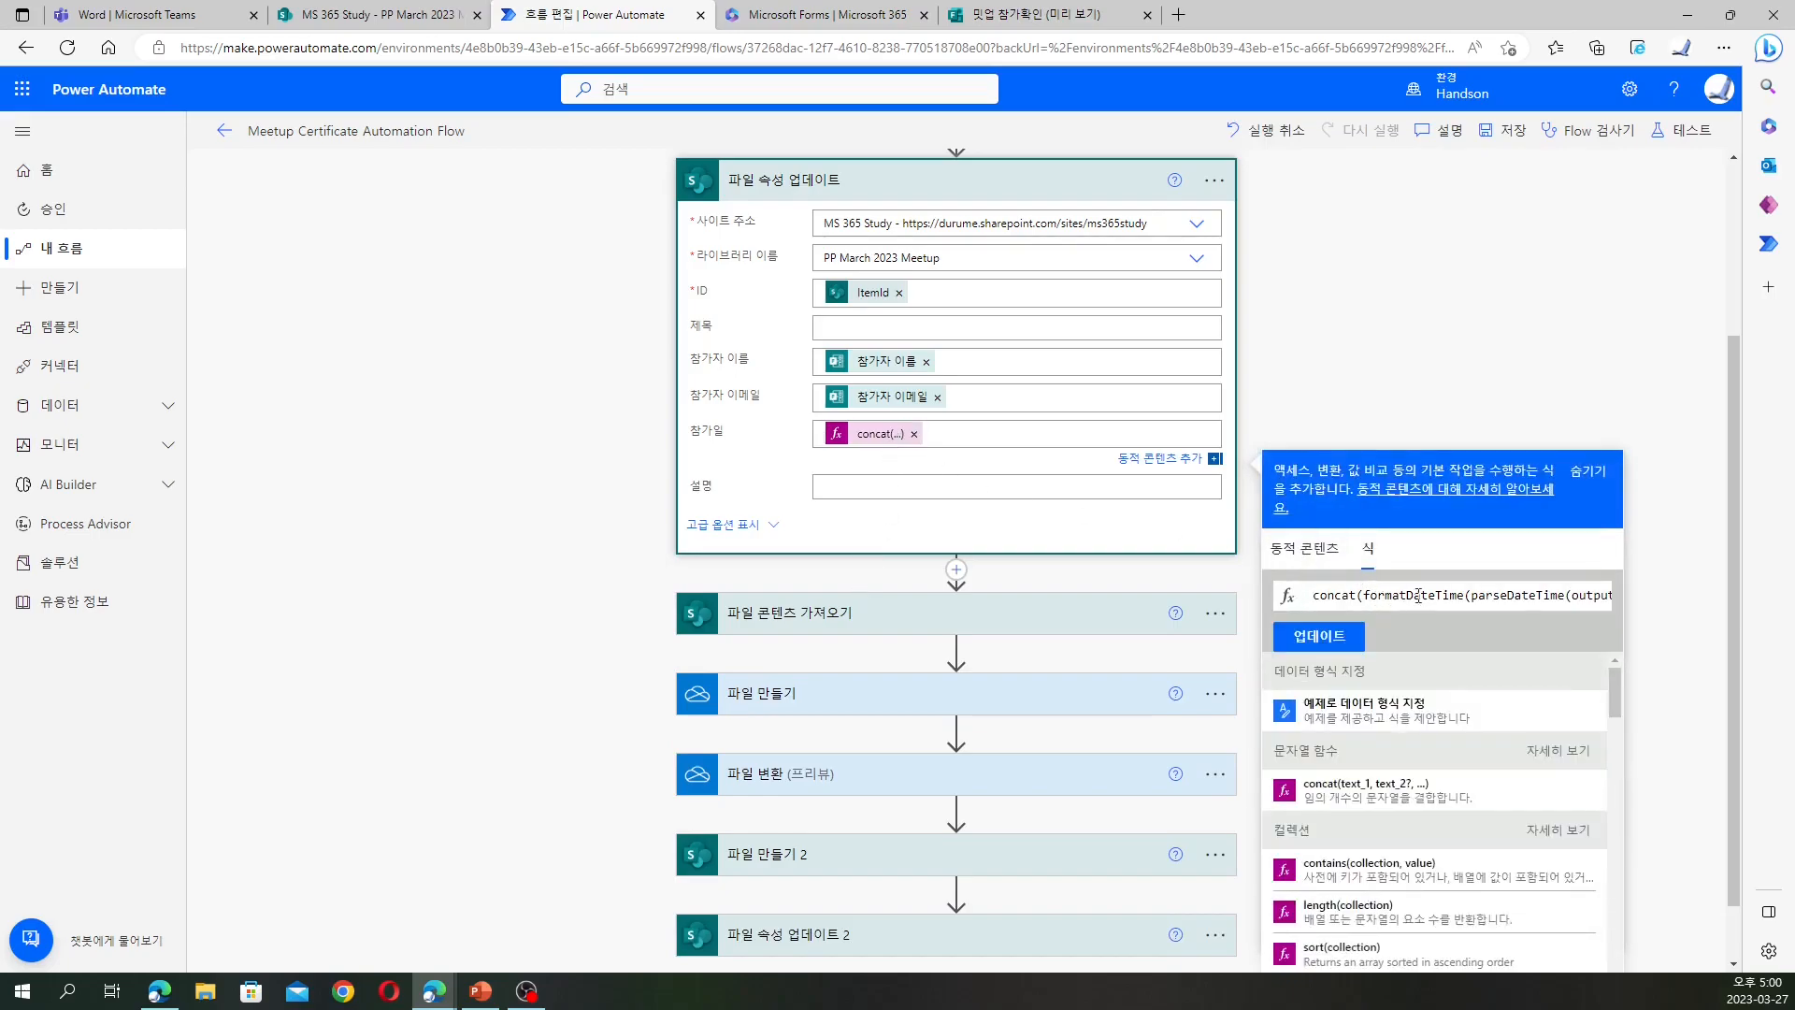
{"action": "left_click", "coordinate": [1343, 639]}
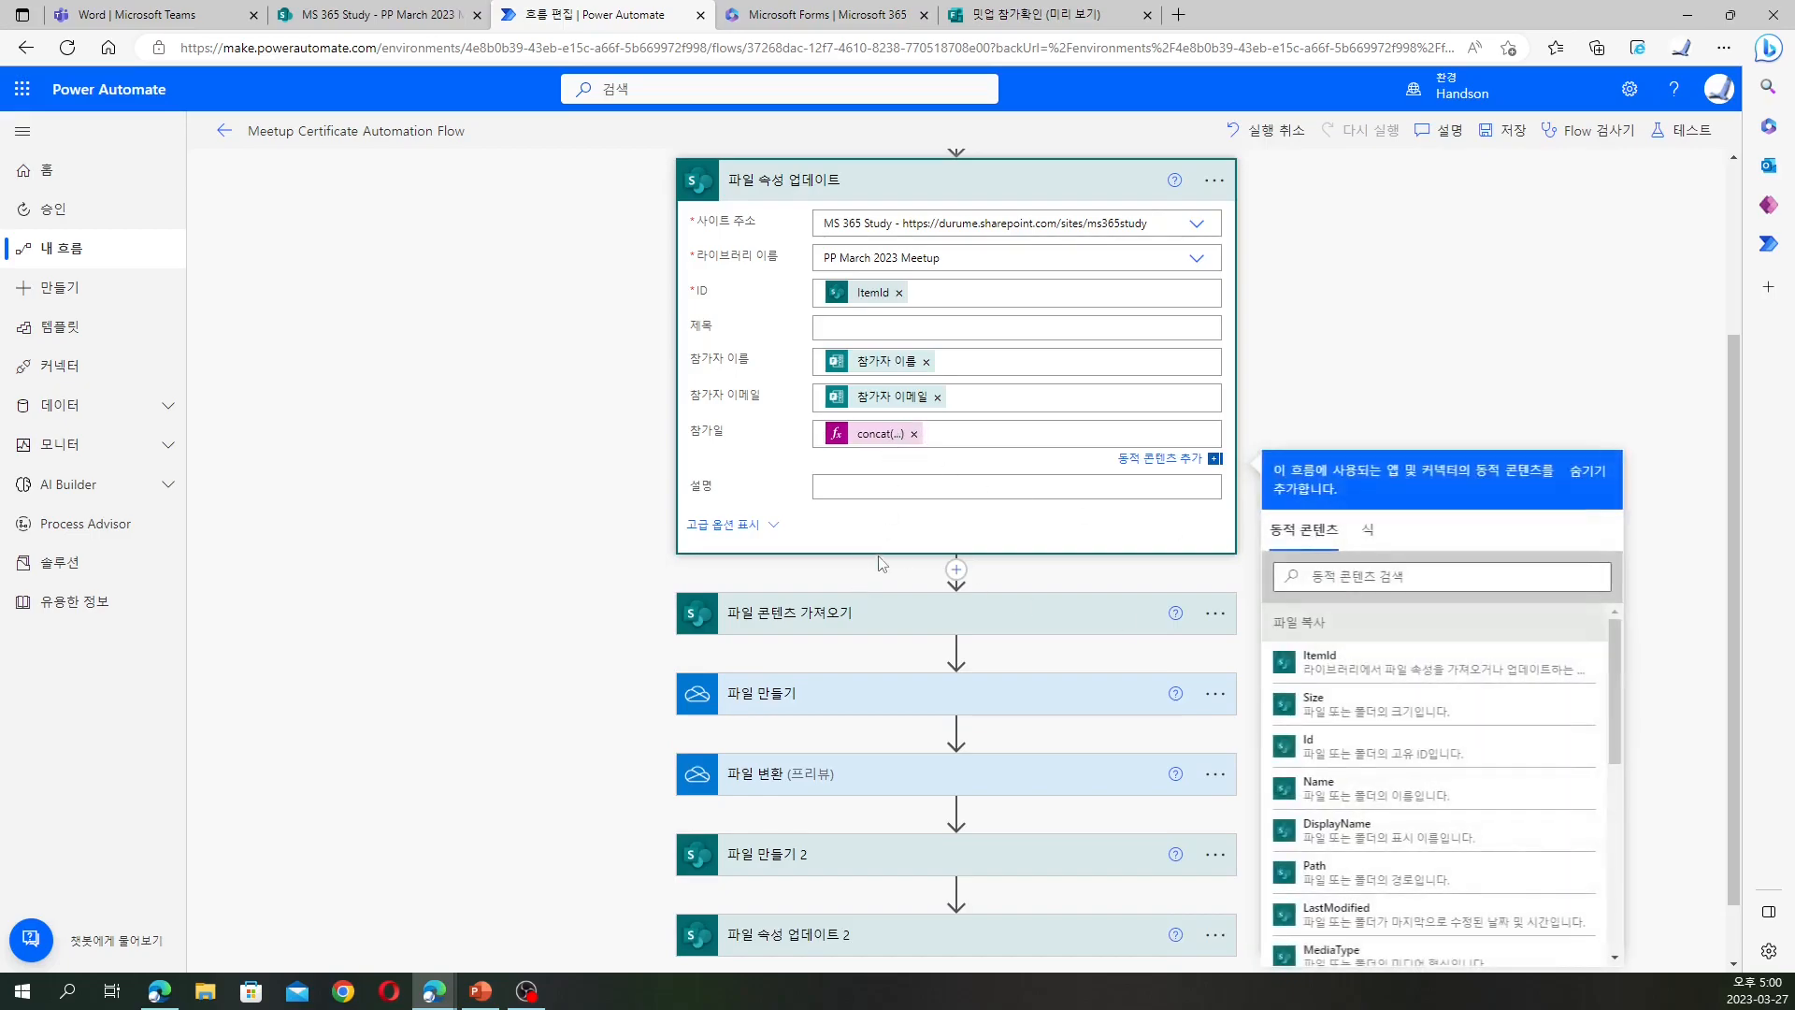
Save the flow and test it automatically using the run from four minutes ago
{"action": "left_click", "coordinate": [1689, 136]}
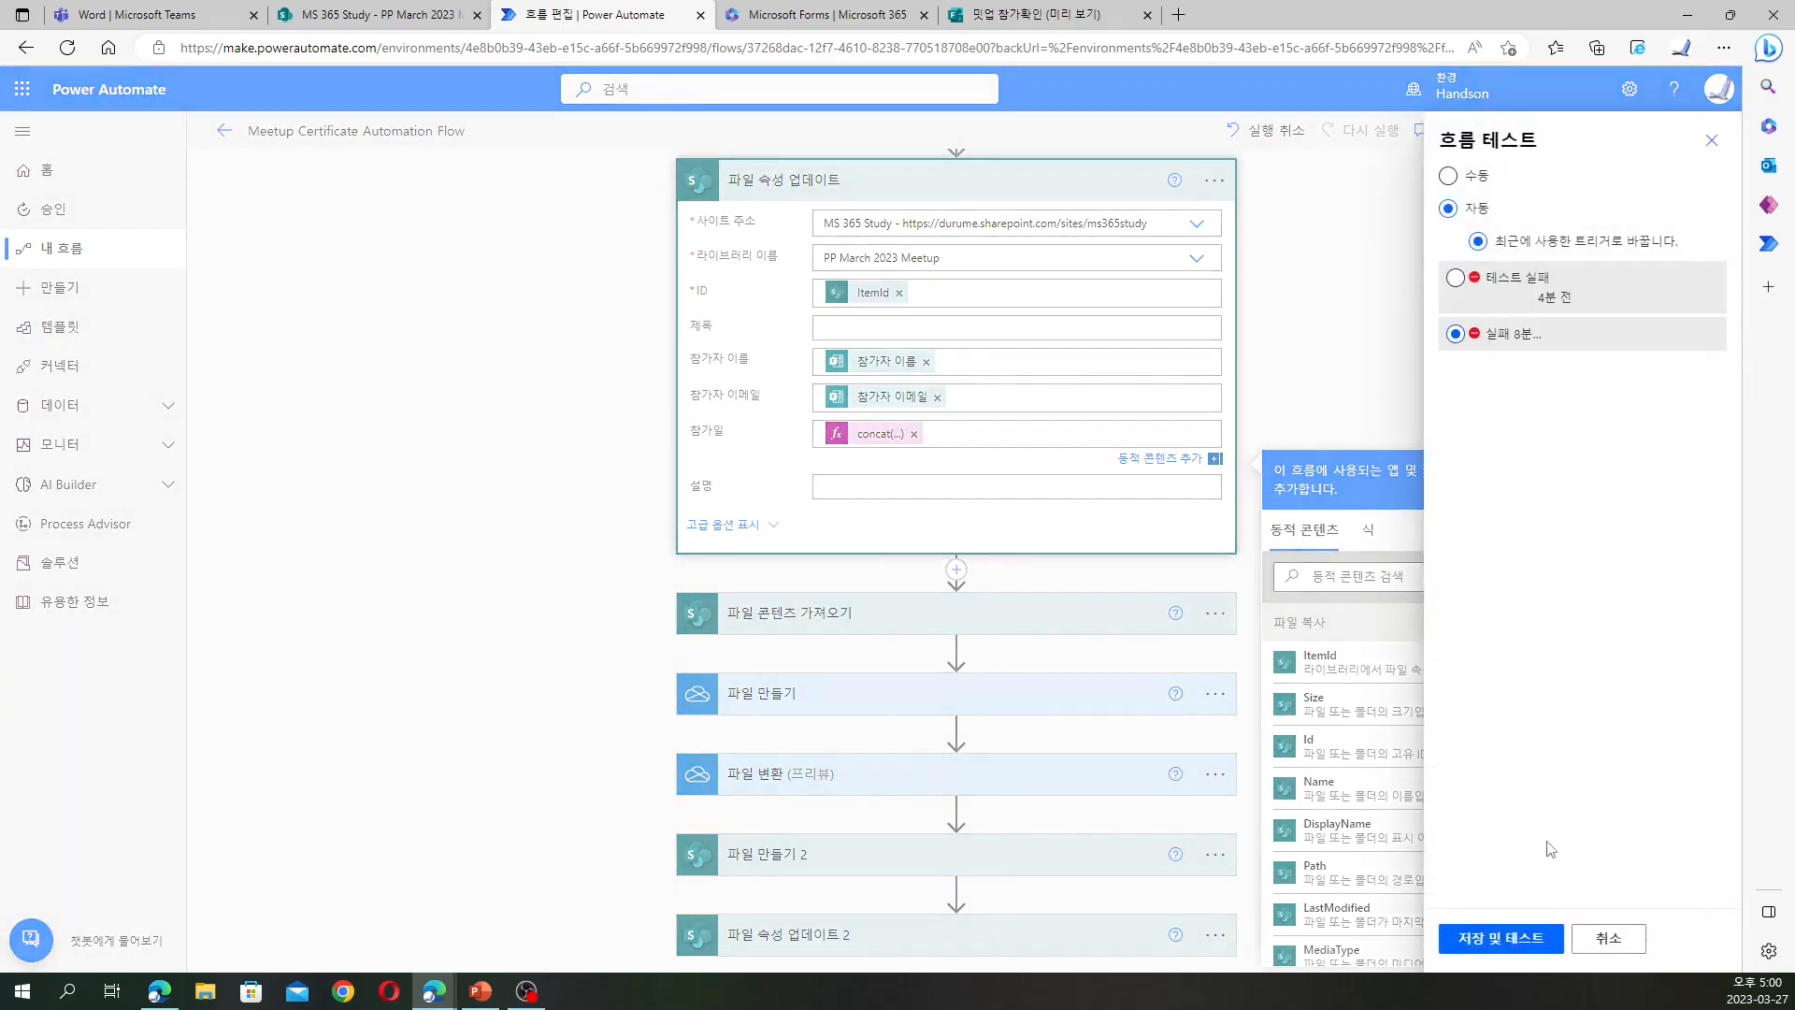
{"action": "left_click", "coordinate": [1513, 286]}
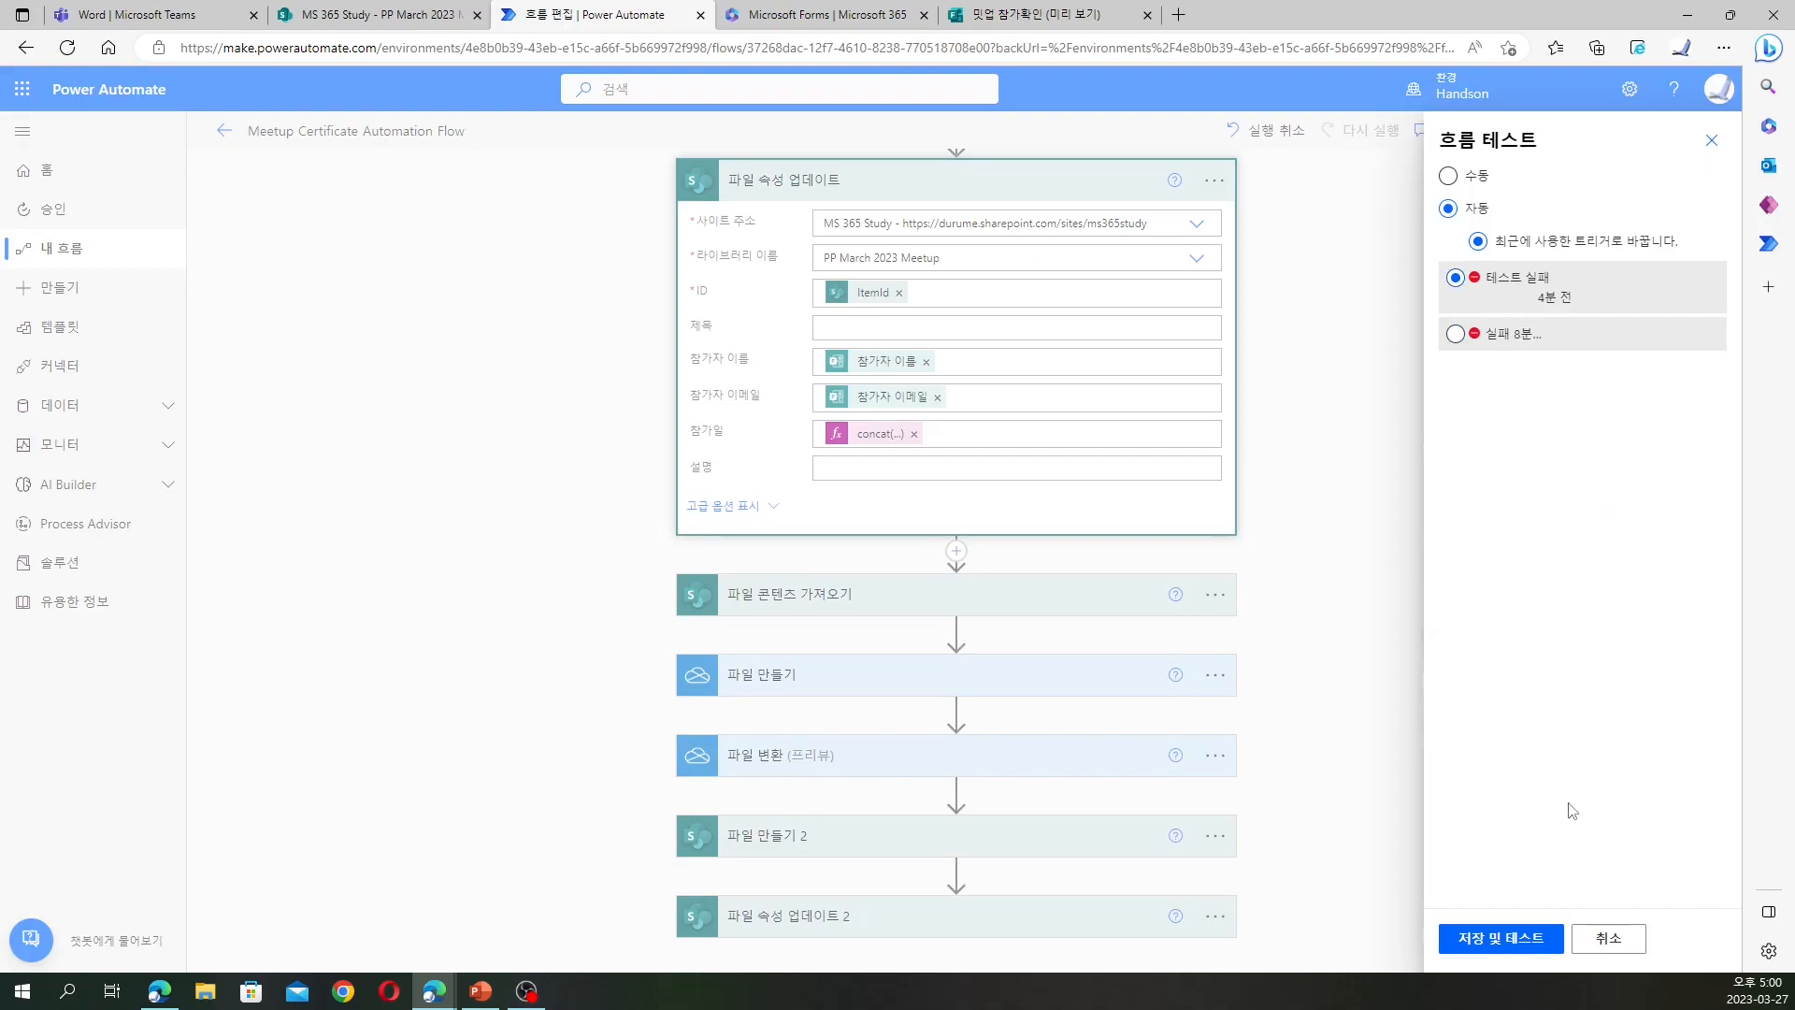
{"action": "left_click", "coordinate": [1483, 954]}
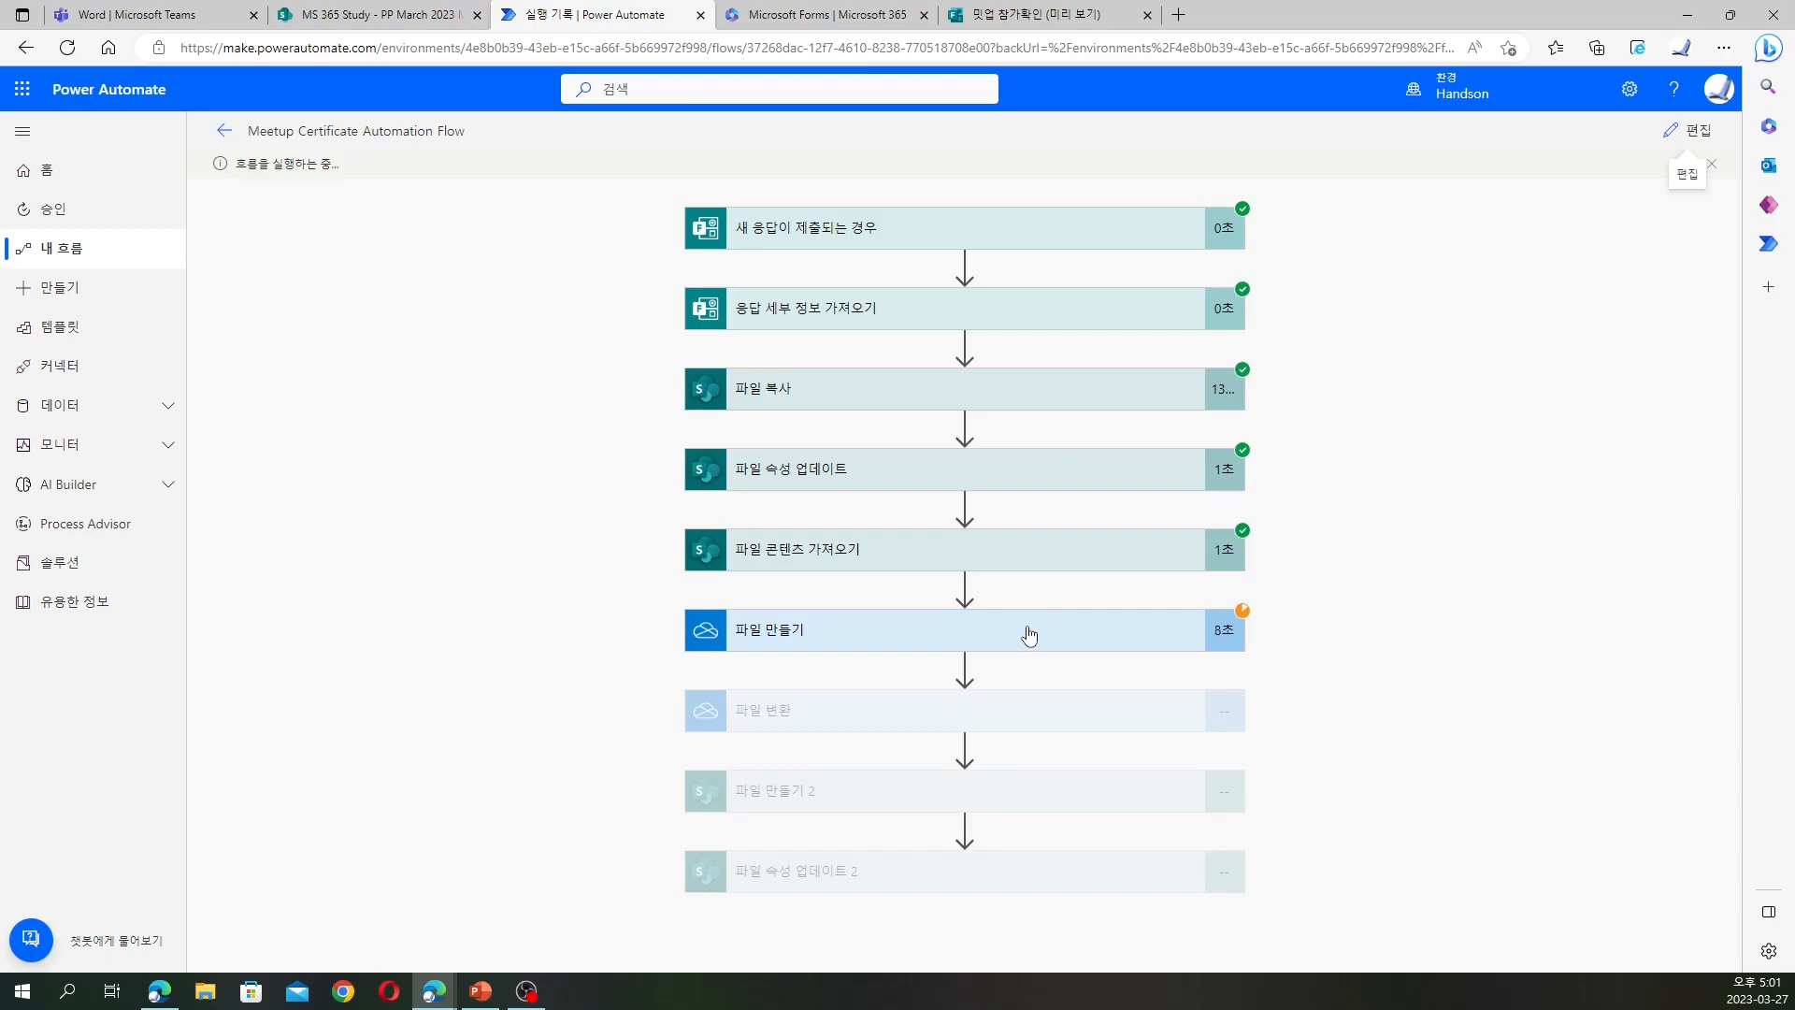
Preview the Meetup Certificate document in the PP March 2023 Meetup library while checking the flow run
{"action": "left_click", "coordinate": [388, 14]}
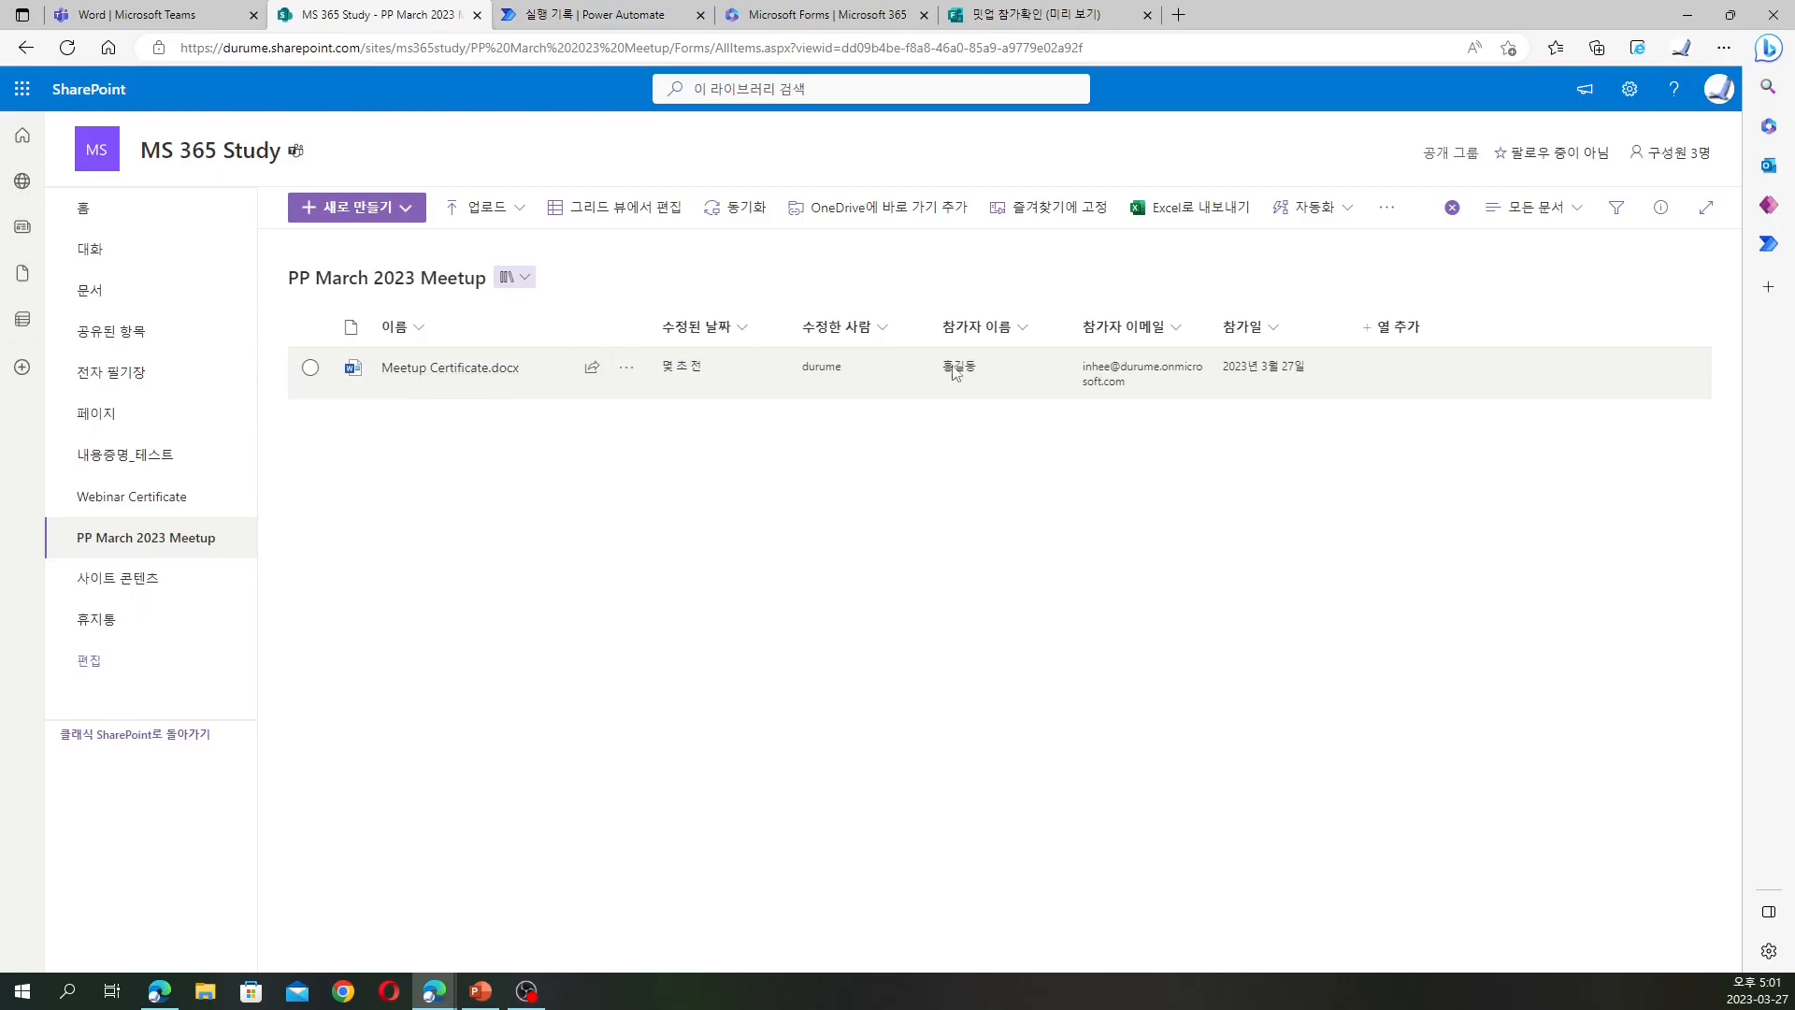
{"action": "left_click", "coordinate": [501, 368]}
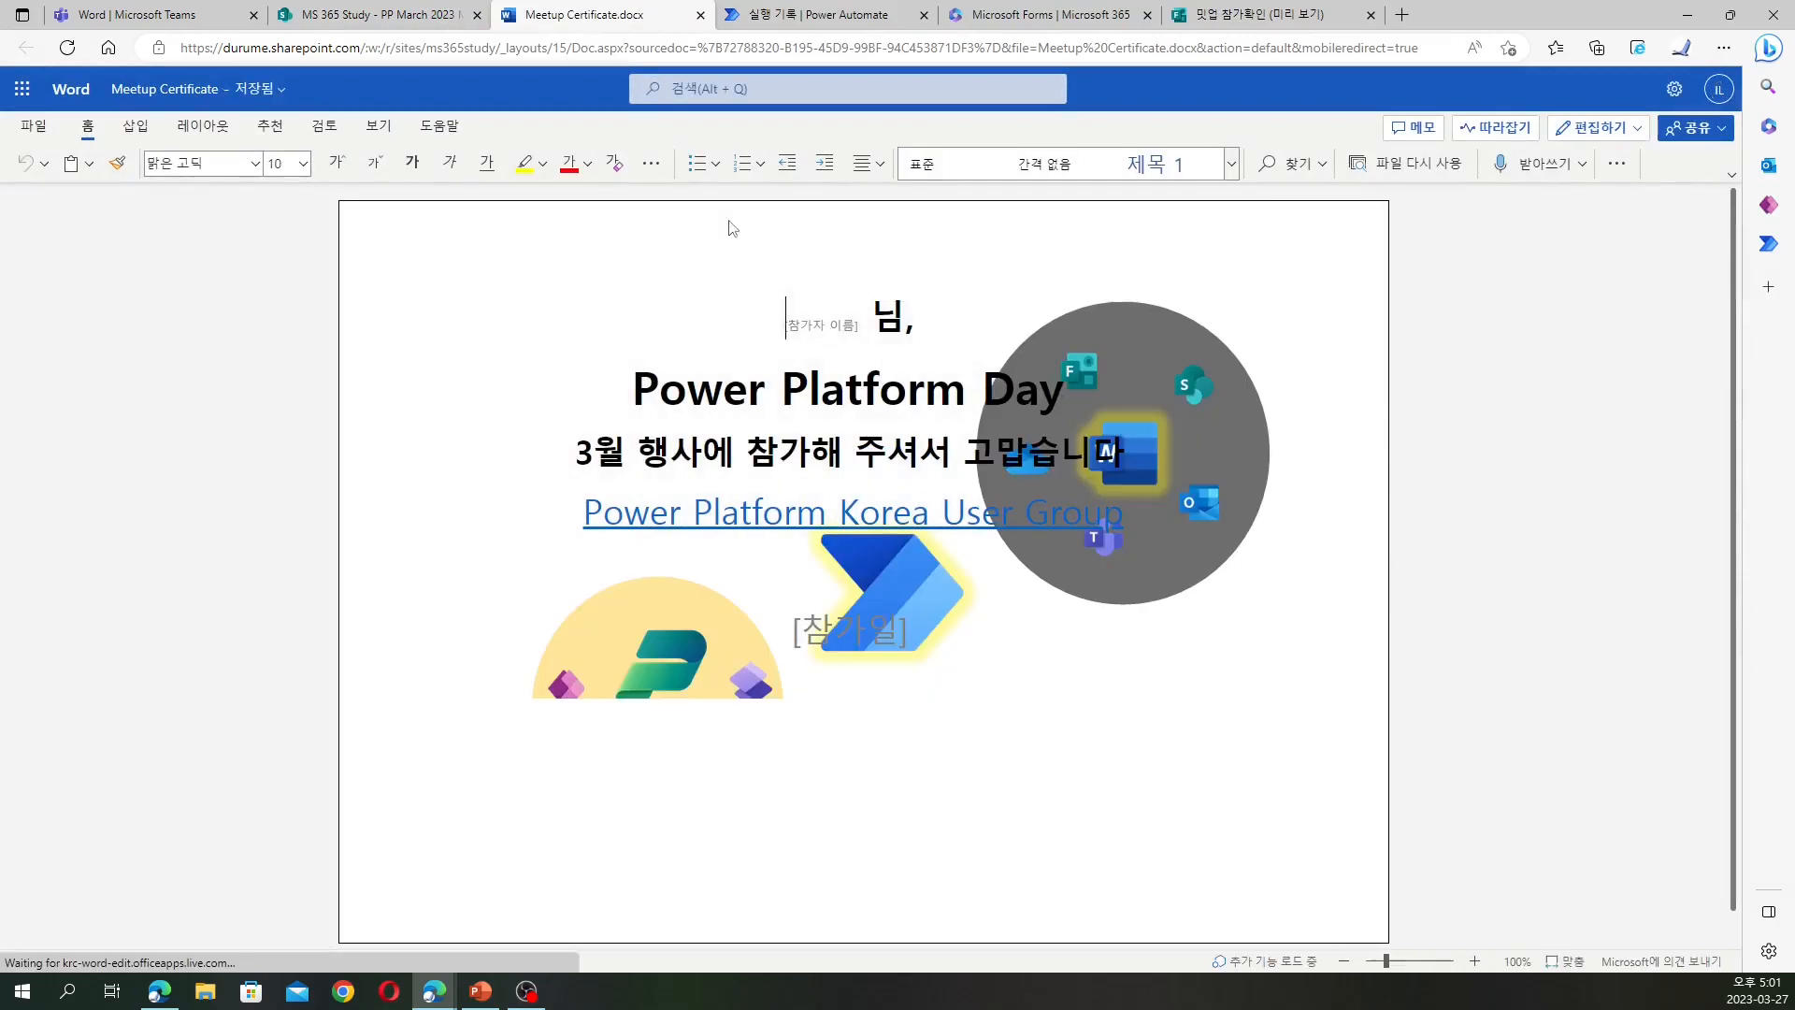
{"action": "left_click", "coordinate": [702, 15]}
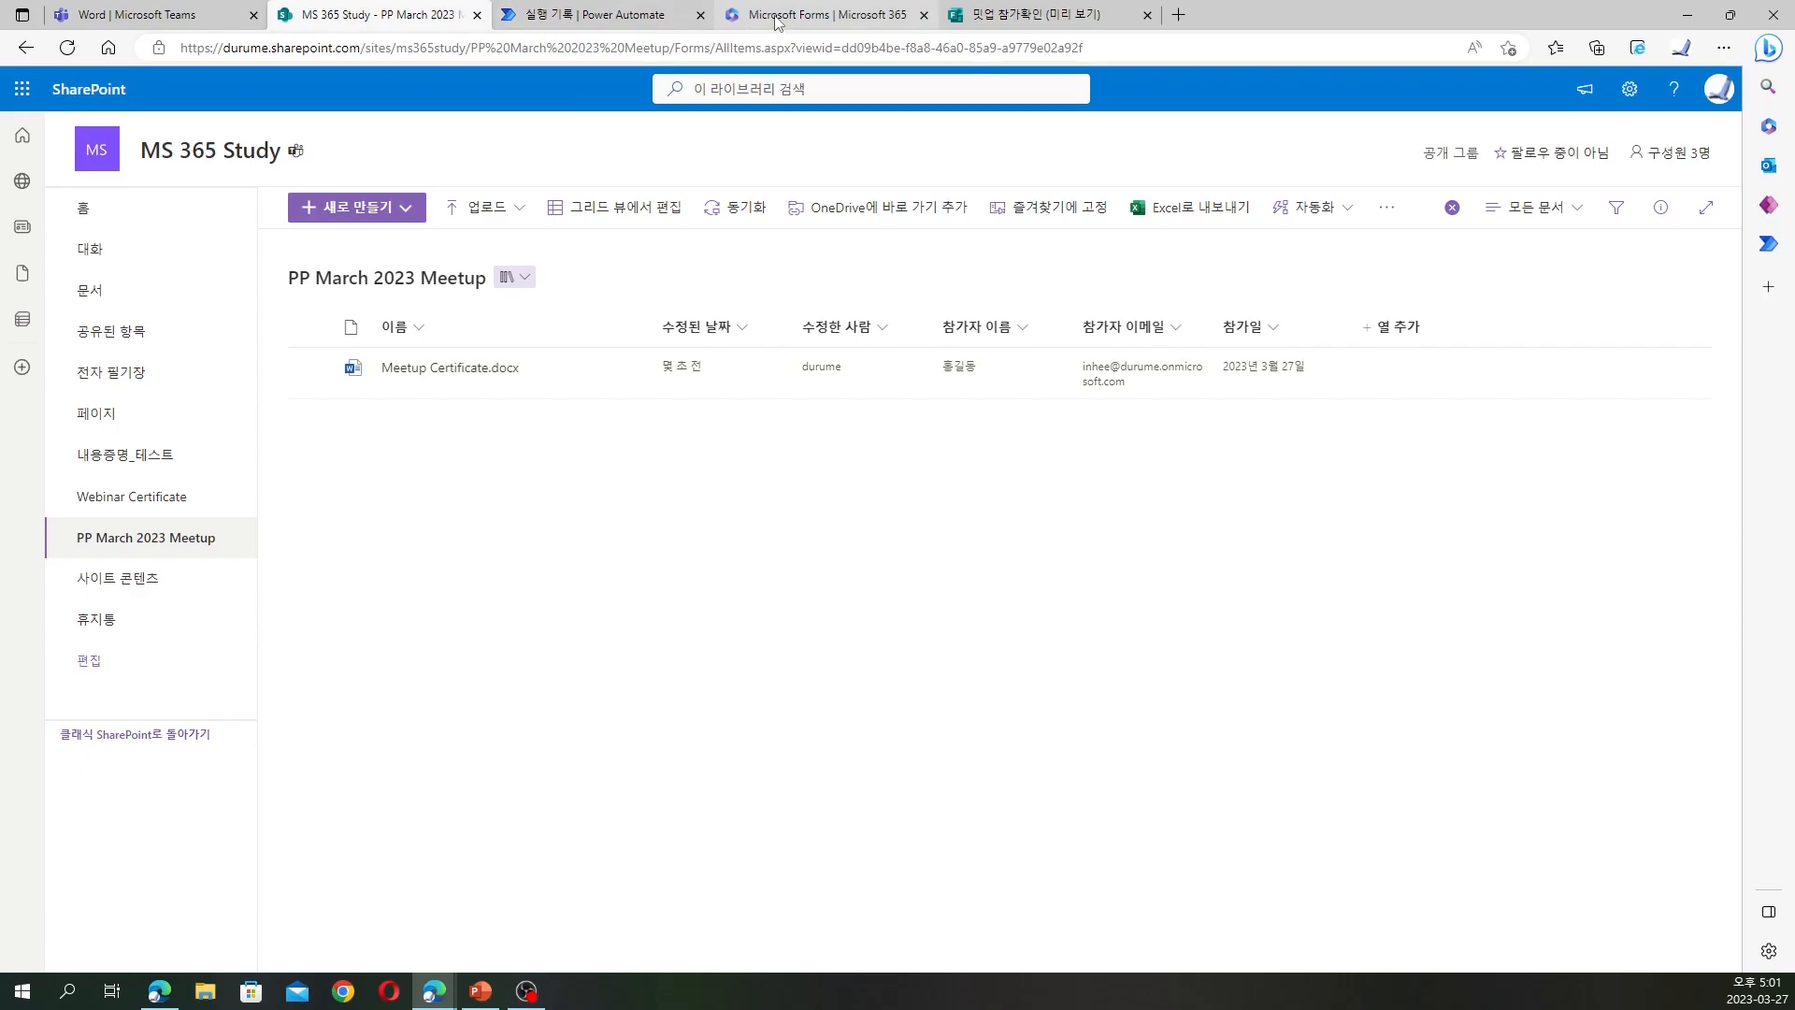
{"action": "left_click", "coordinate": [594, 14]}
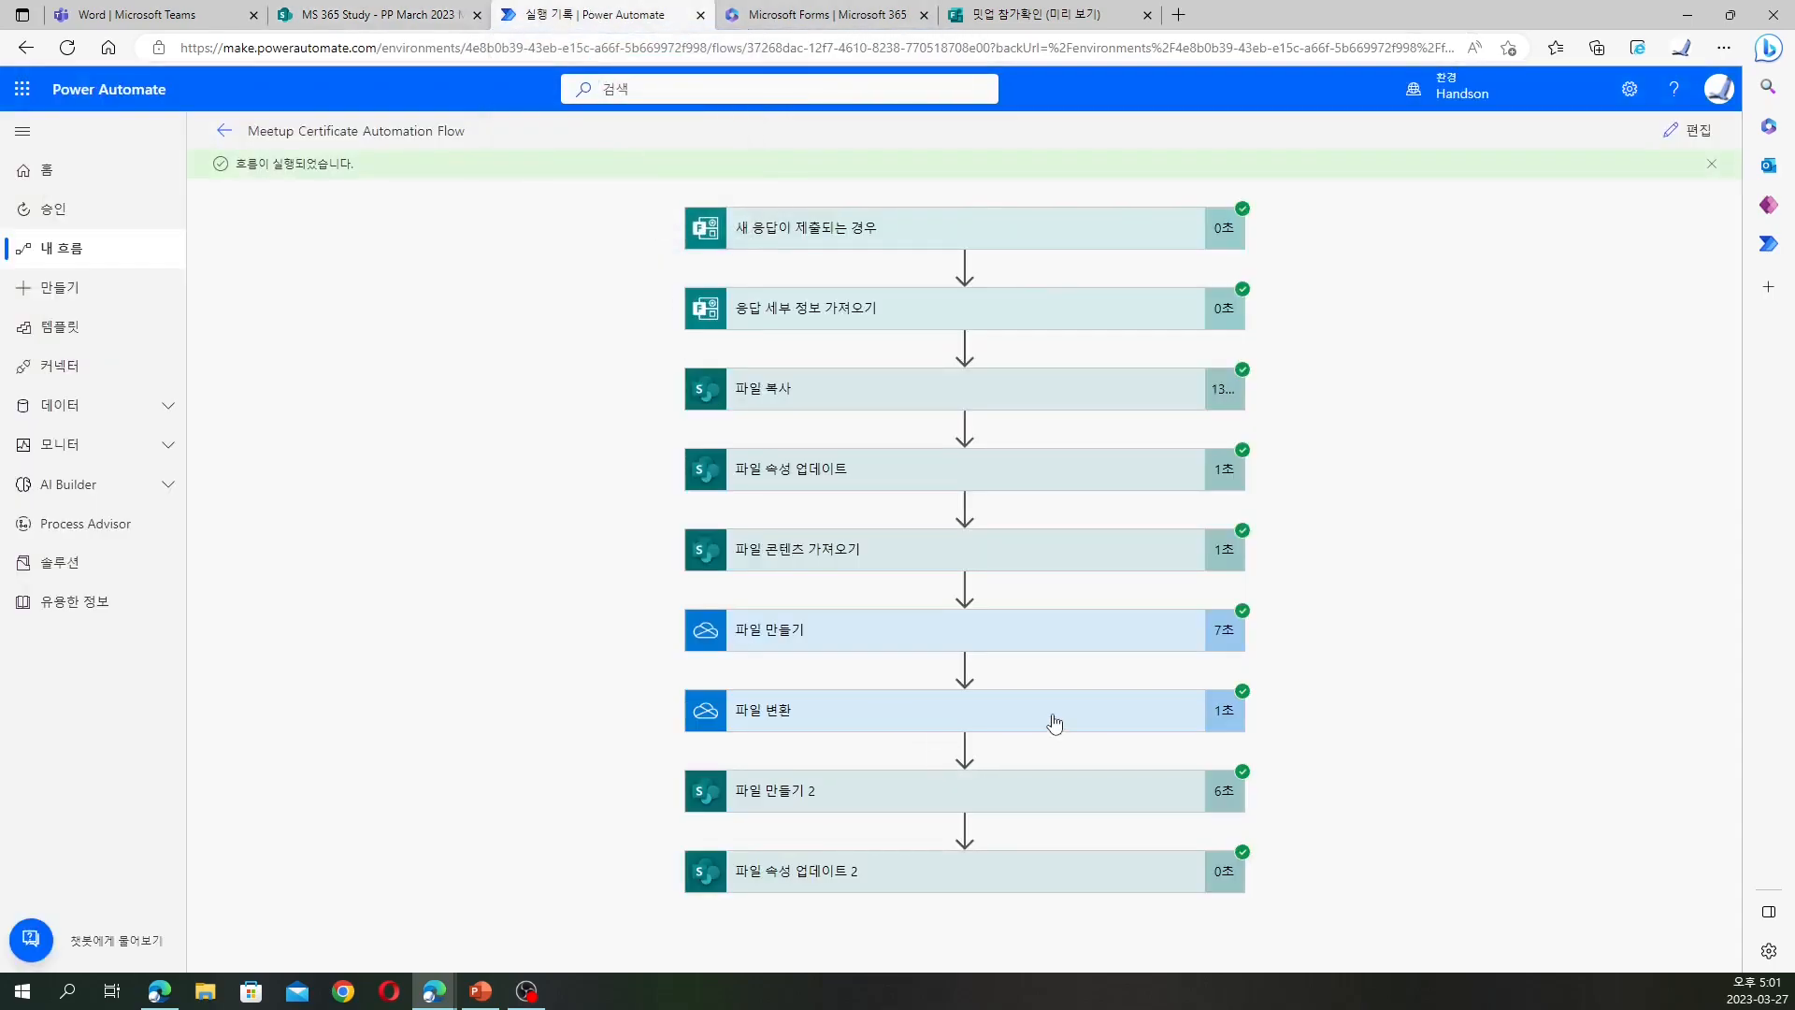
{"action": "left_click", "coordinate": [482, 12]}
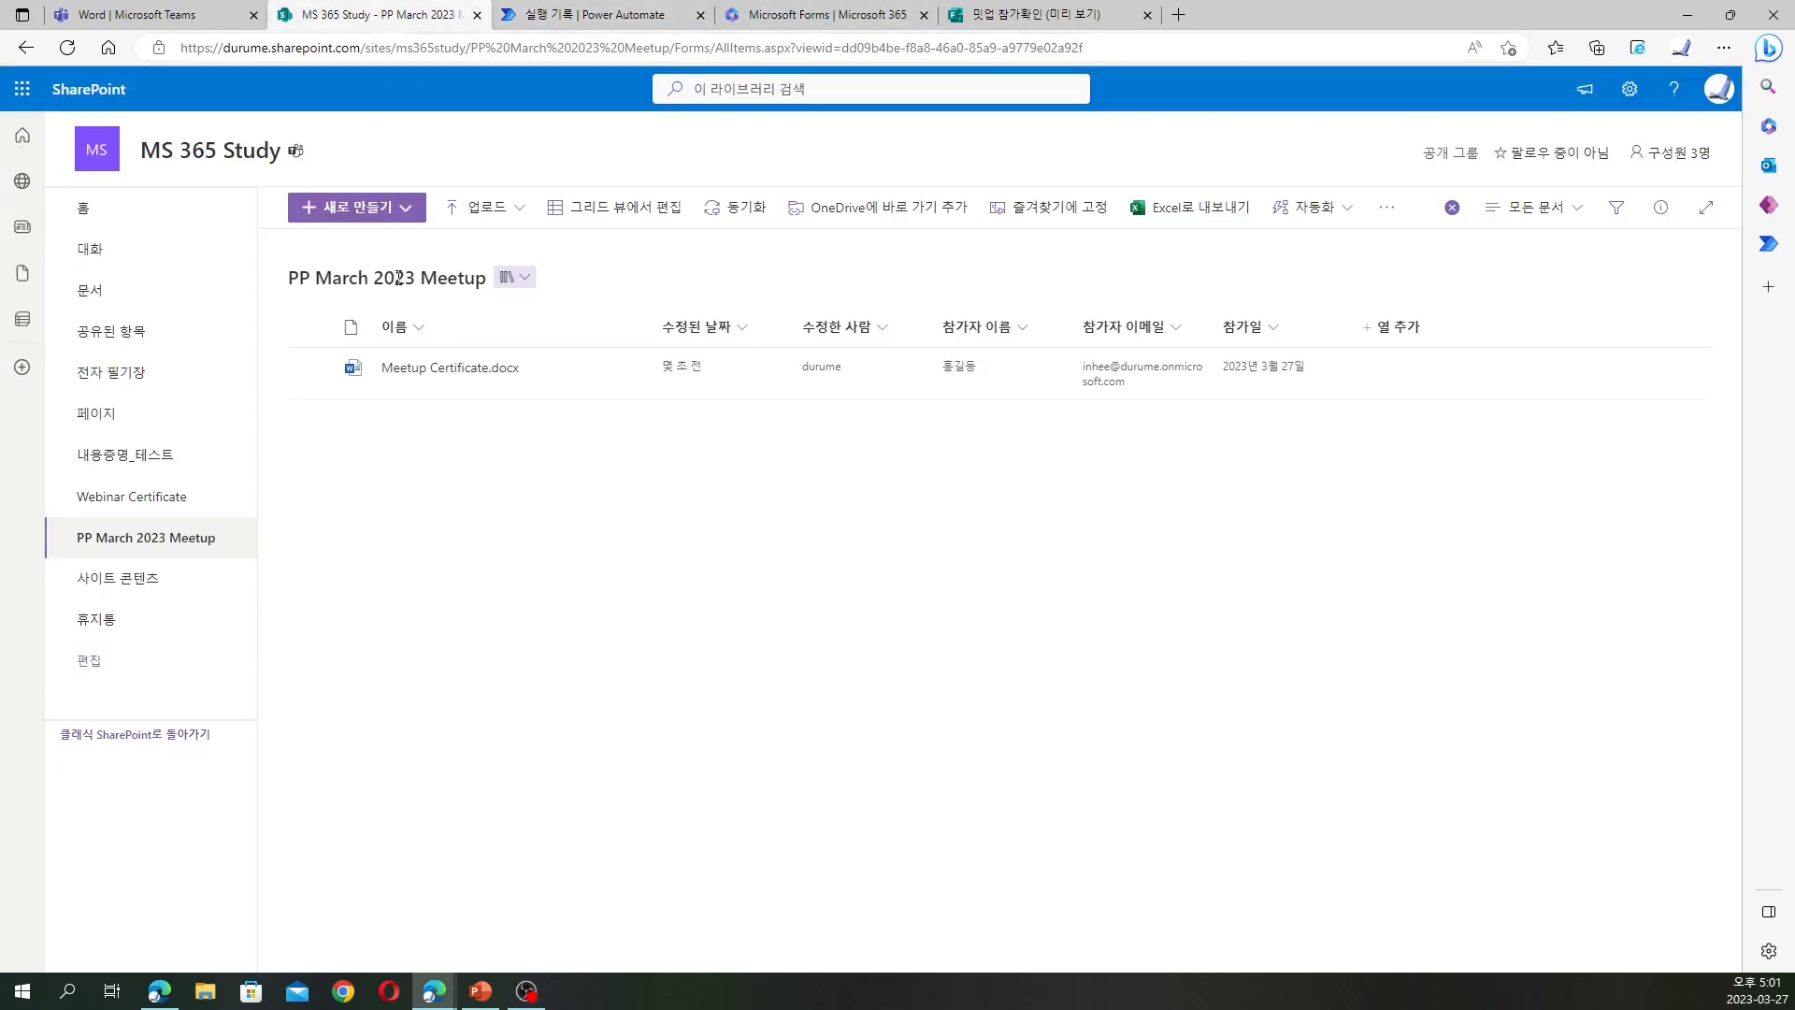
{"action": "left_click", "coordinate": [429, 370]}
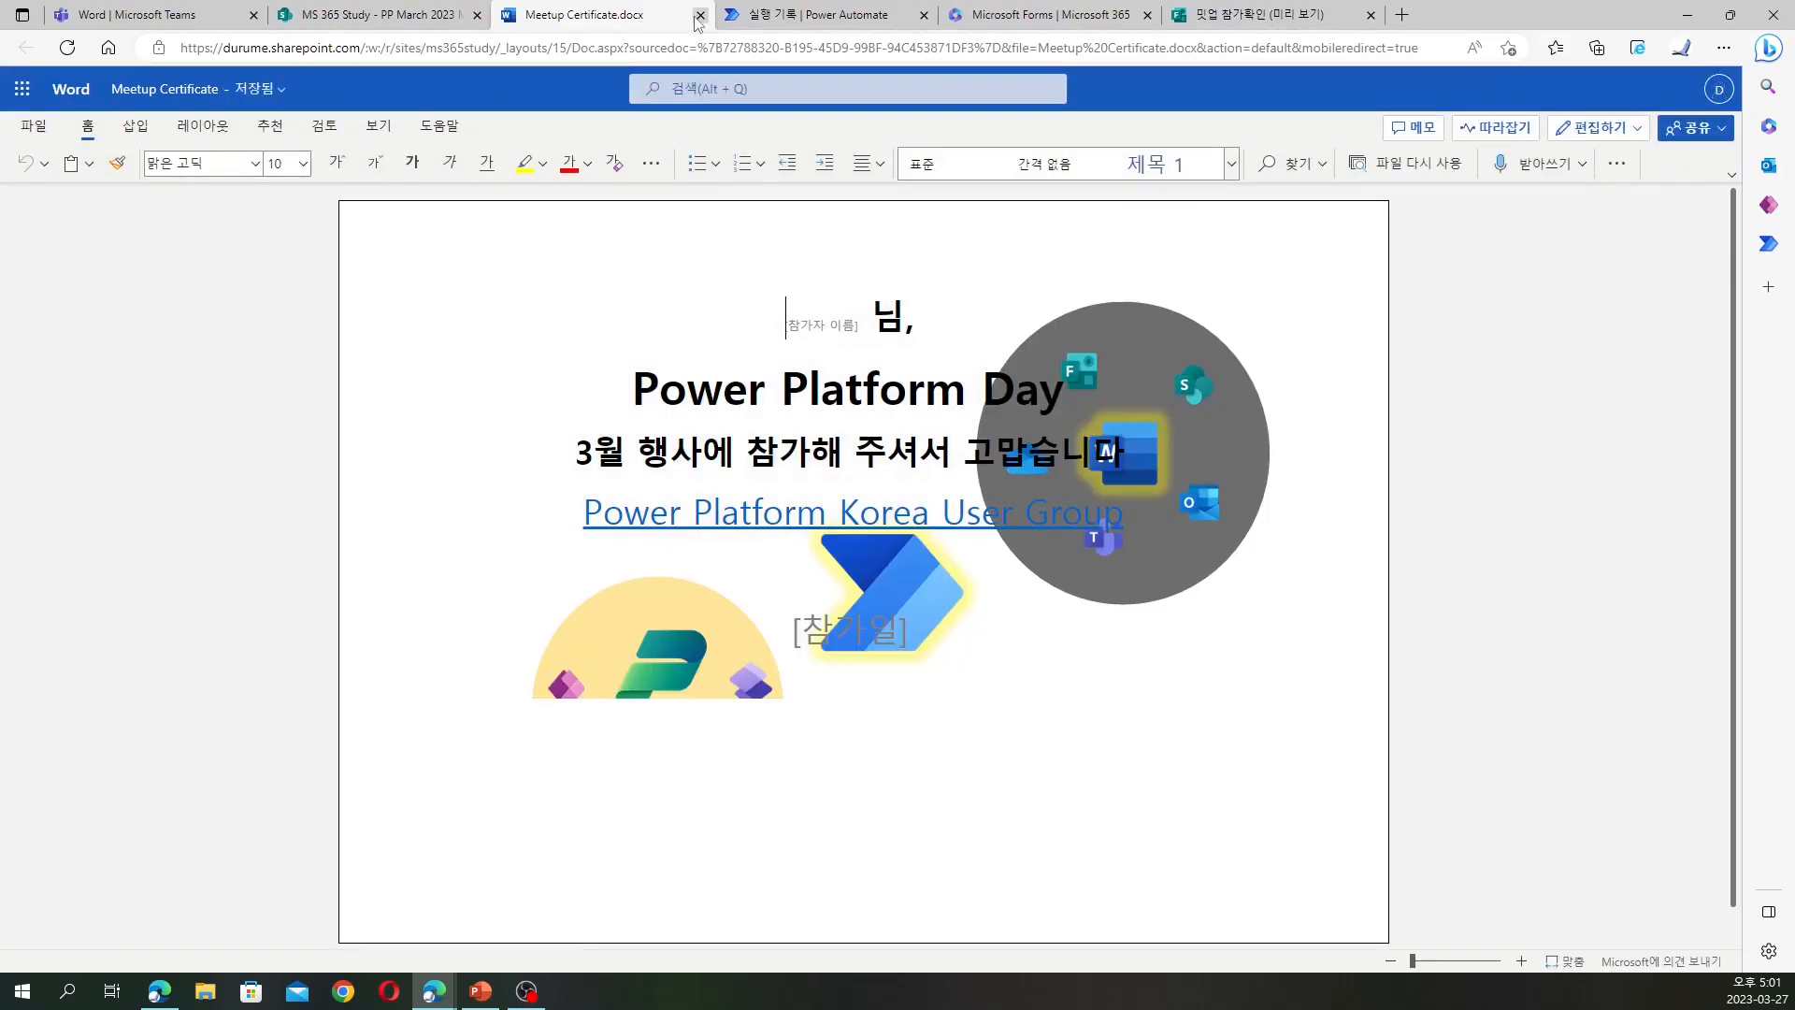
{"action": "left_click", "coordinate": [701, 15]}
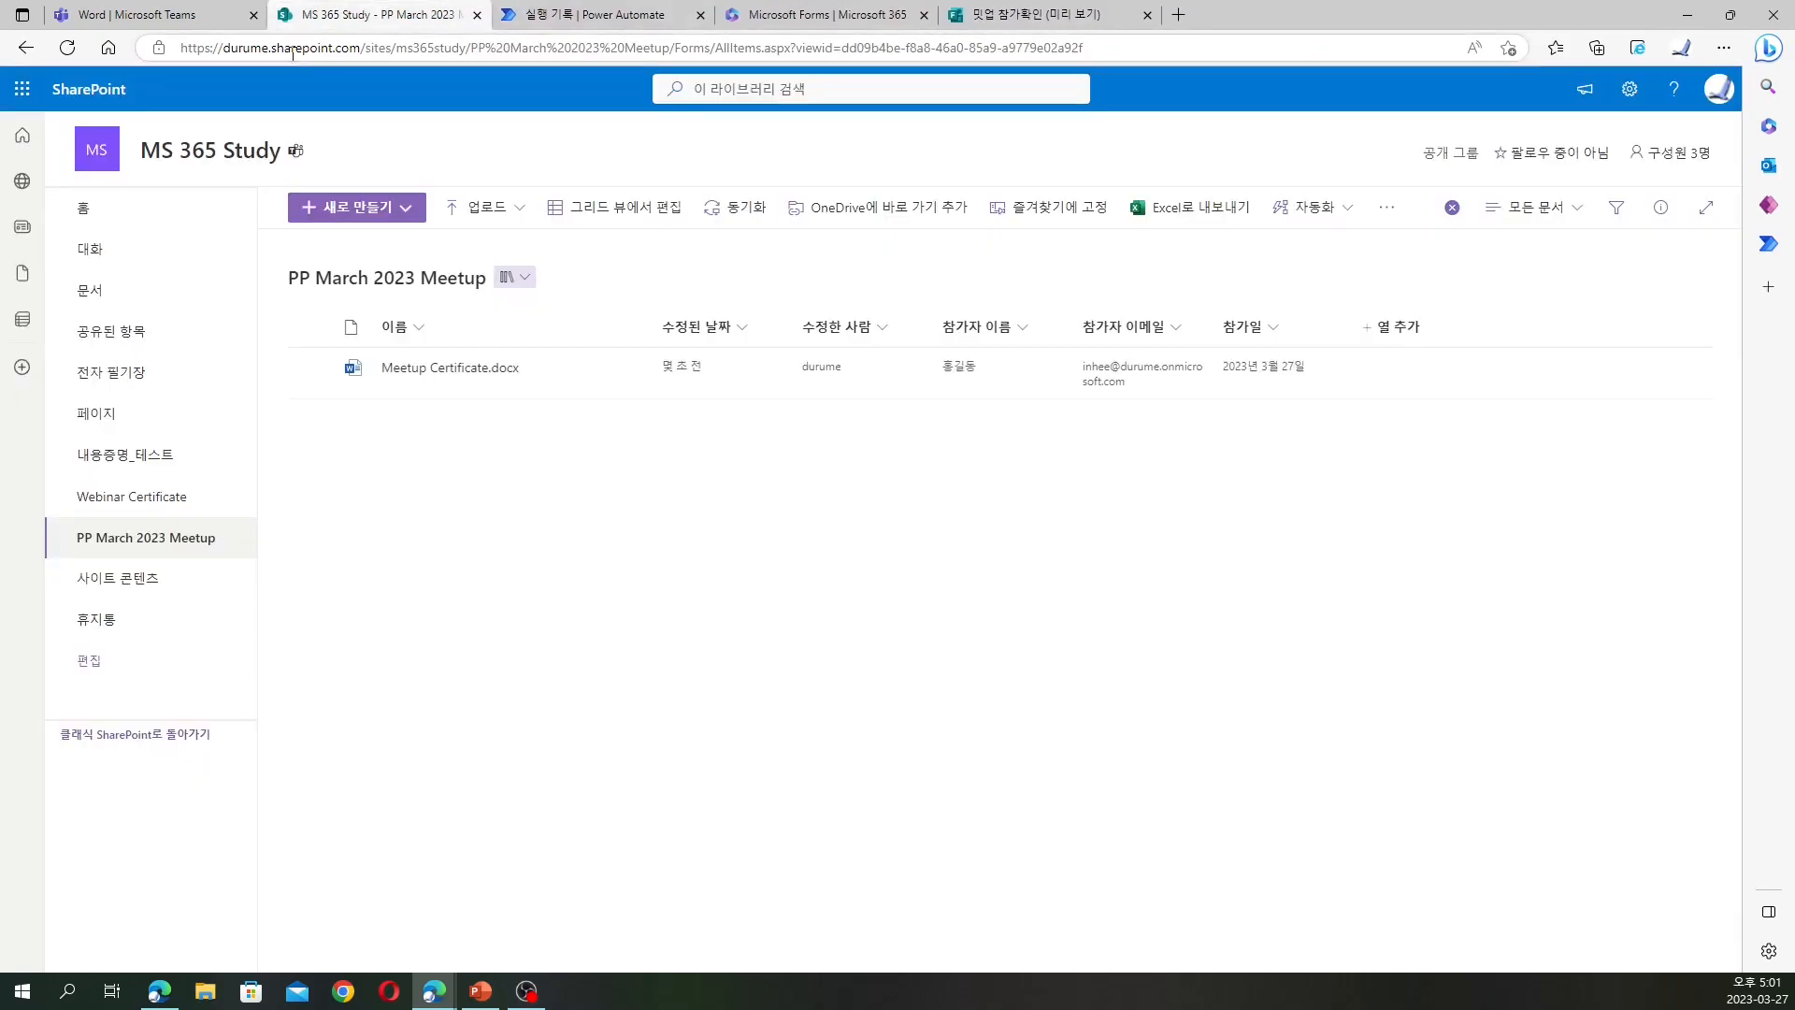
Reload the library to review the new PDF certificate with 참가일 2023년 3월 27일, then return to run history
{"action": "left_click", "coordinate": [73, 49]}
{"action": "left_click", "coordinate": [445, 368]}
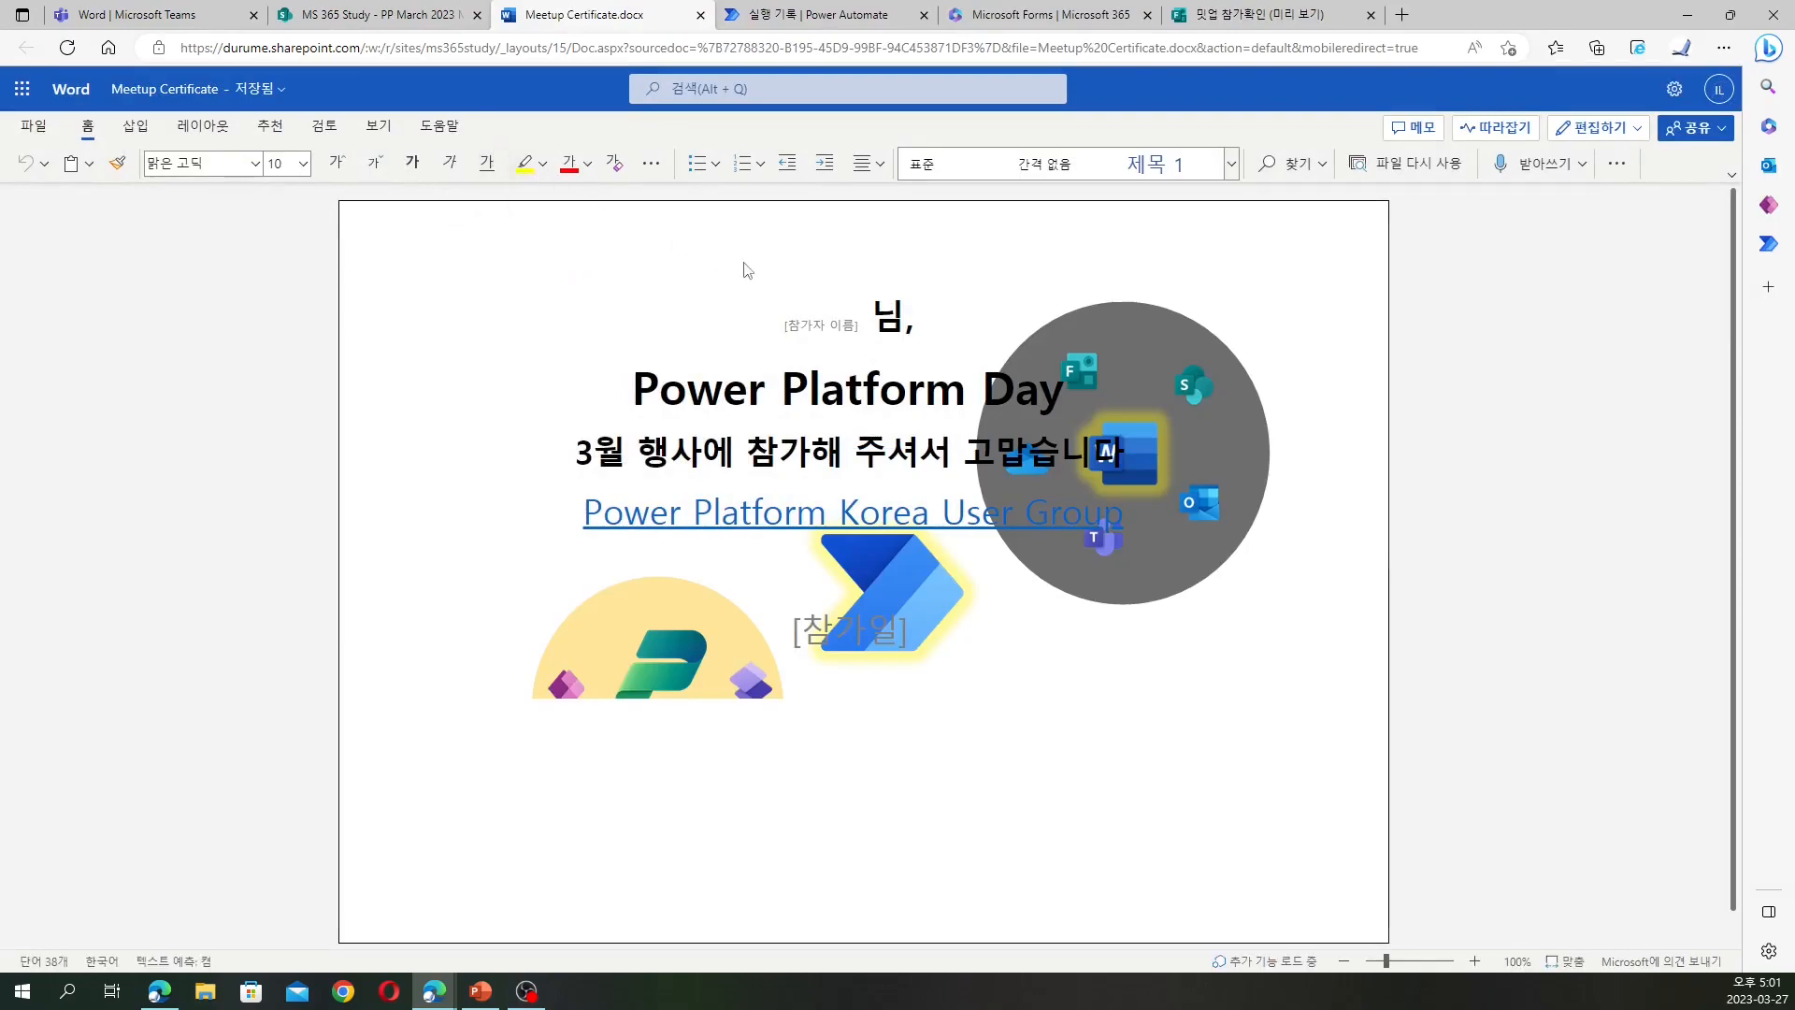
{"action": "left_click", "coordinate": [699, 16]}
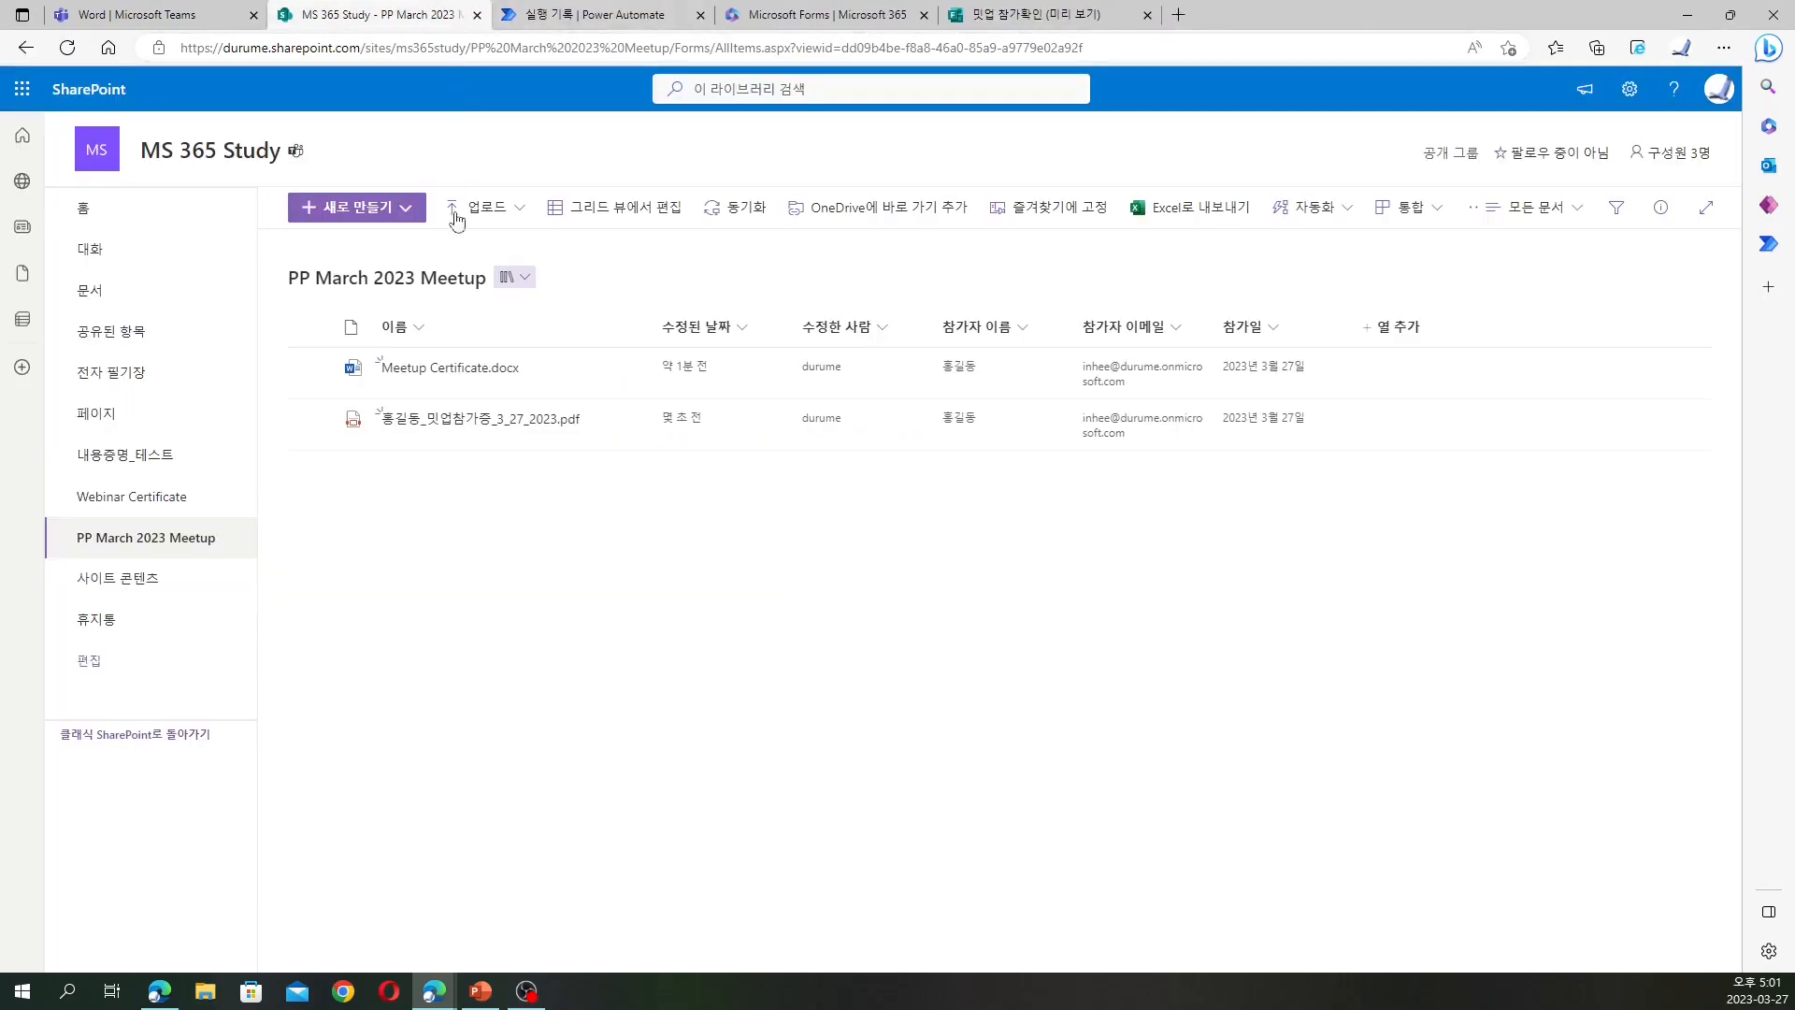
{"action": "mouse_move", "coordinate": [458, 429]}
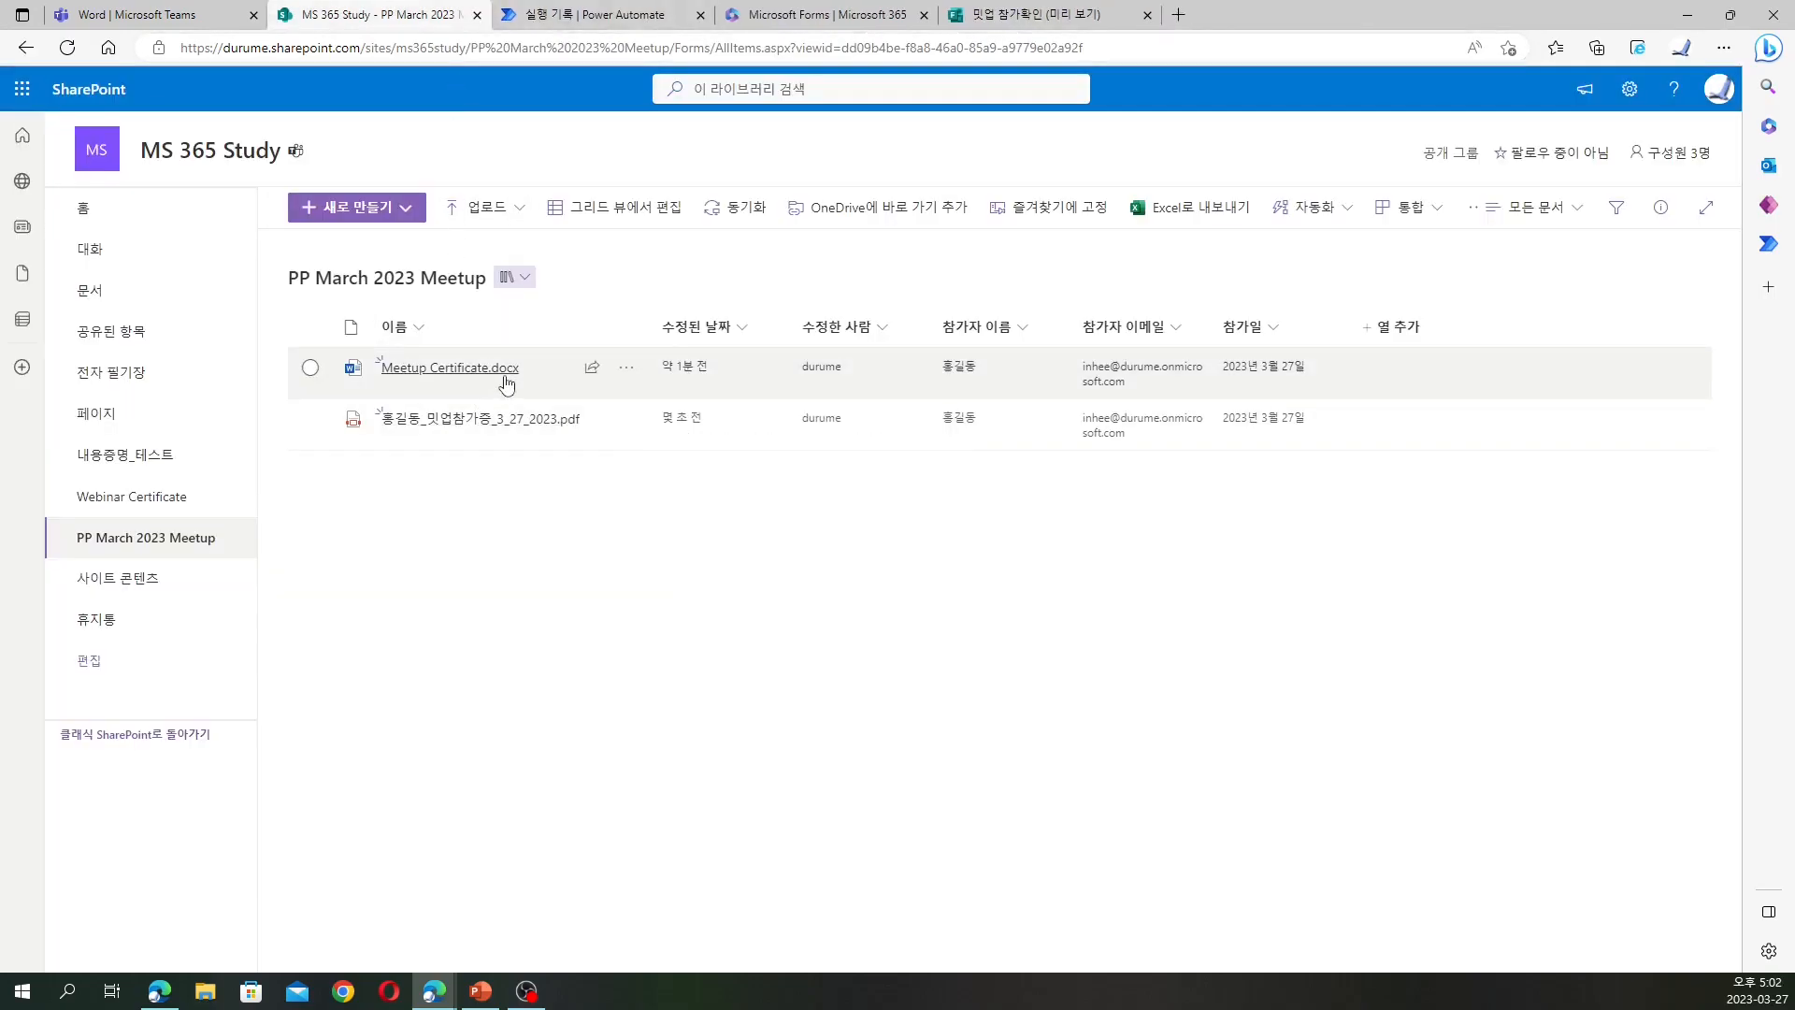
{"action": "mouse_move", "coordinate": [521, 373]}
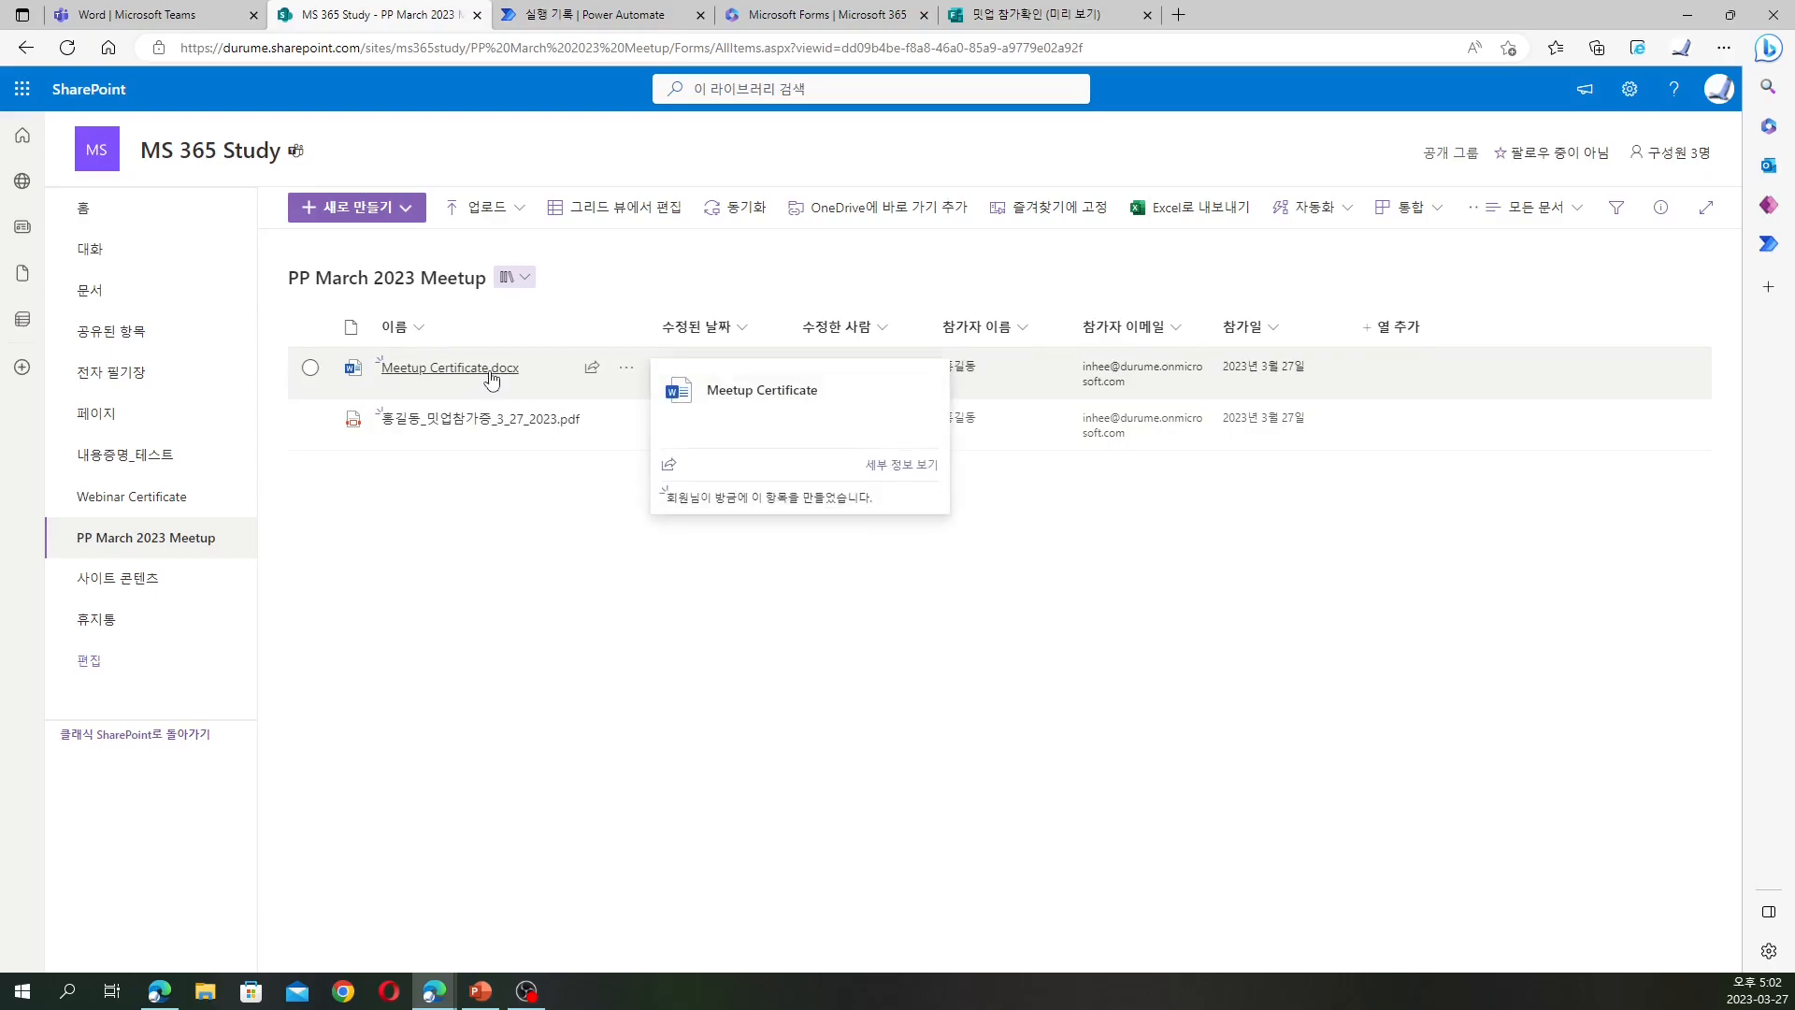
{"action": "left_click", "coordinate": [571, 13]}
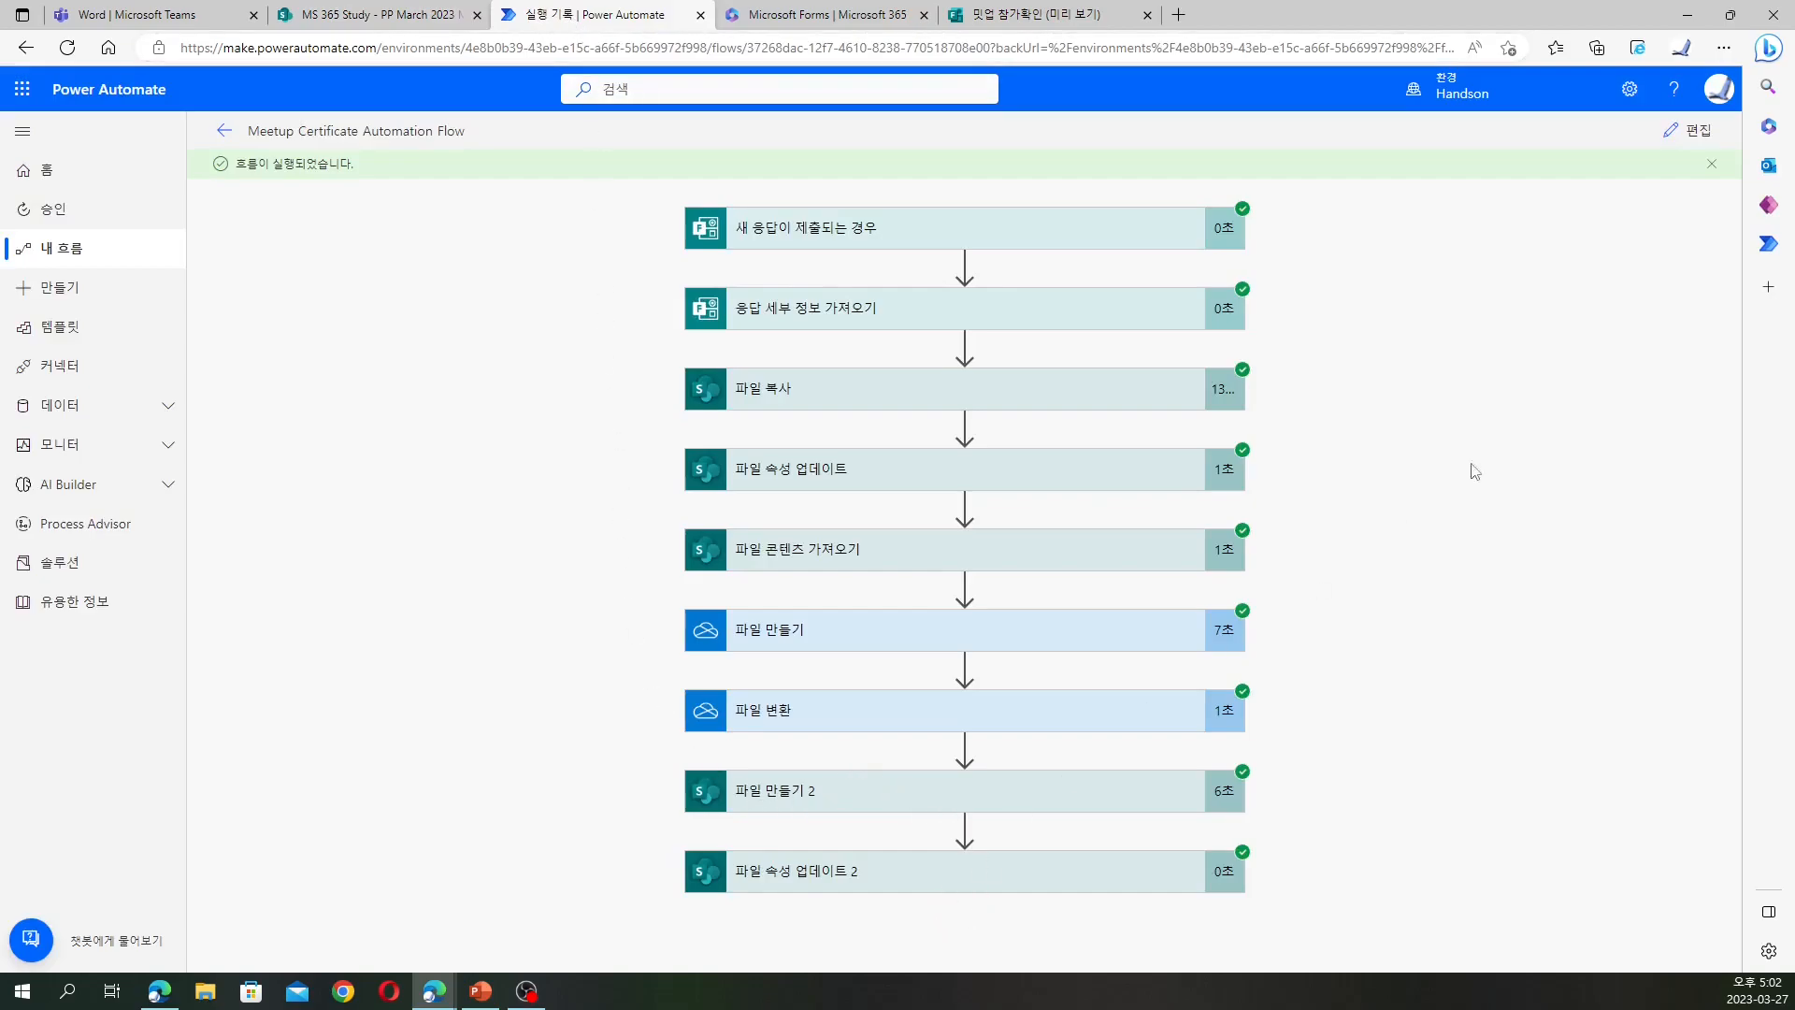
Edit the flow and add a new final step using the standard SharePoint connector
{"action": "left_click", "coordinate": [1688, 130]}
{"action": "scroll", "coordinate": [1436, 529], "scroll_direction": "down", "scroll_amount": 3}
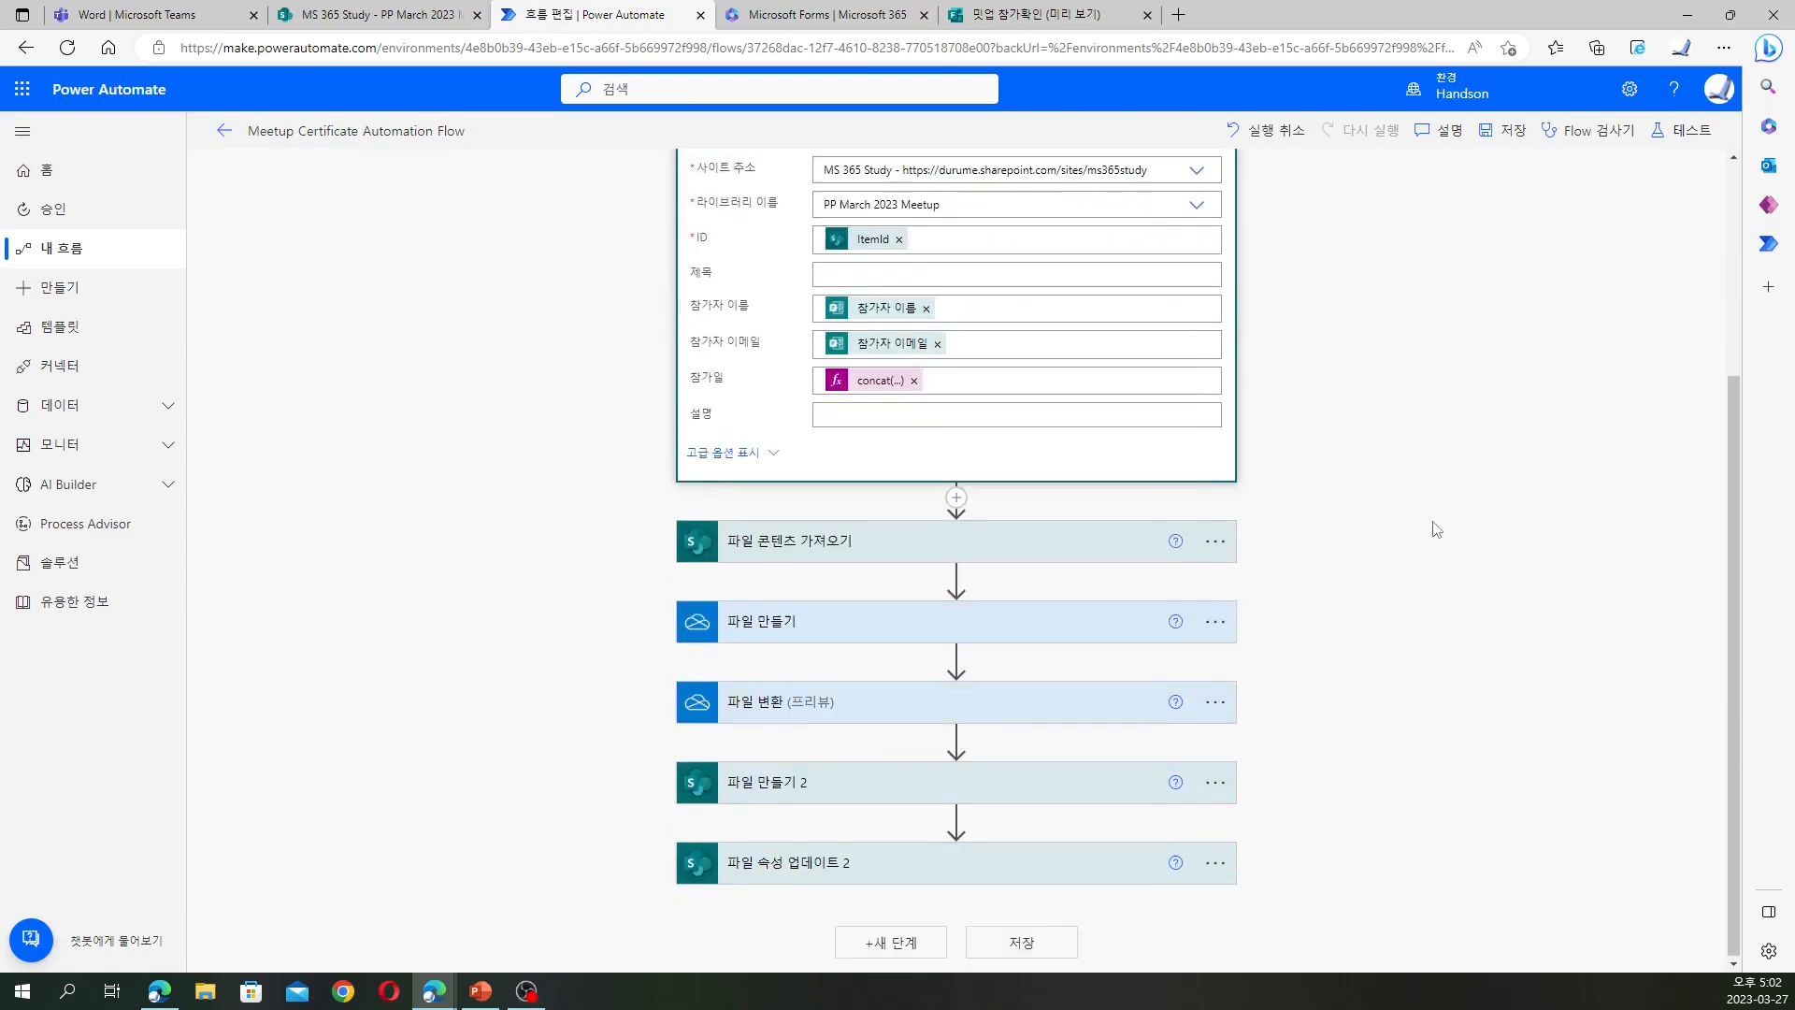
{"action": "left_click", "coordinate": [891, 942]}
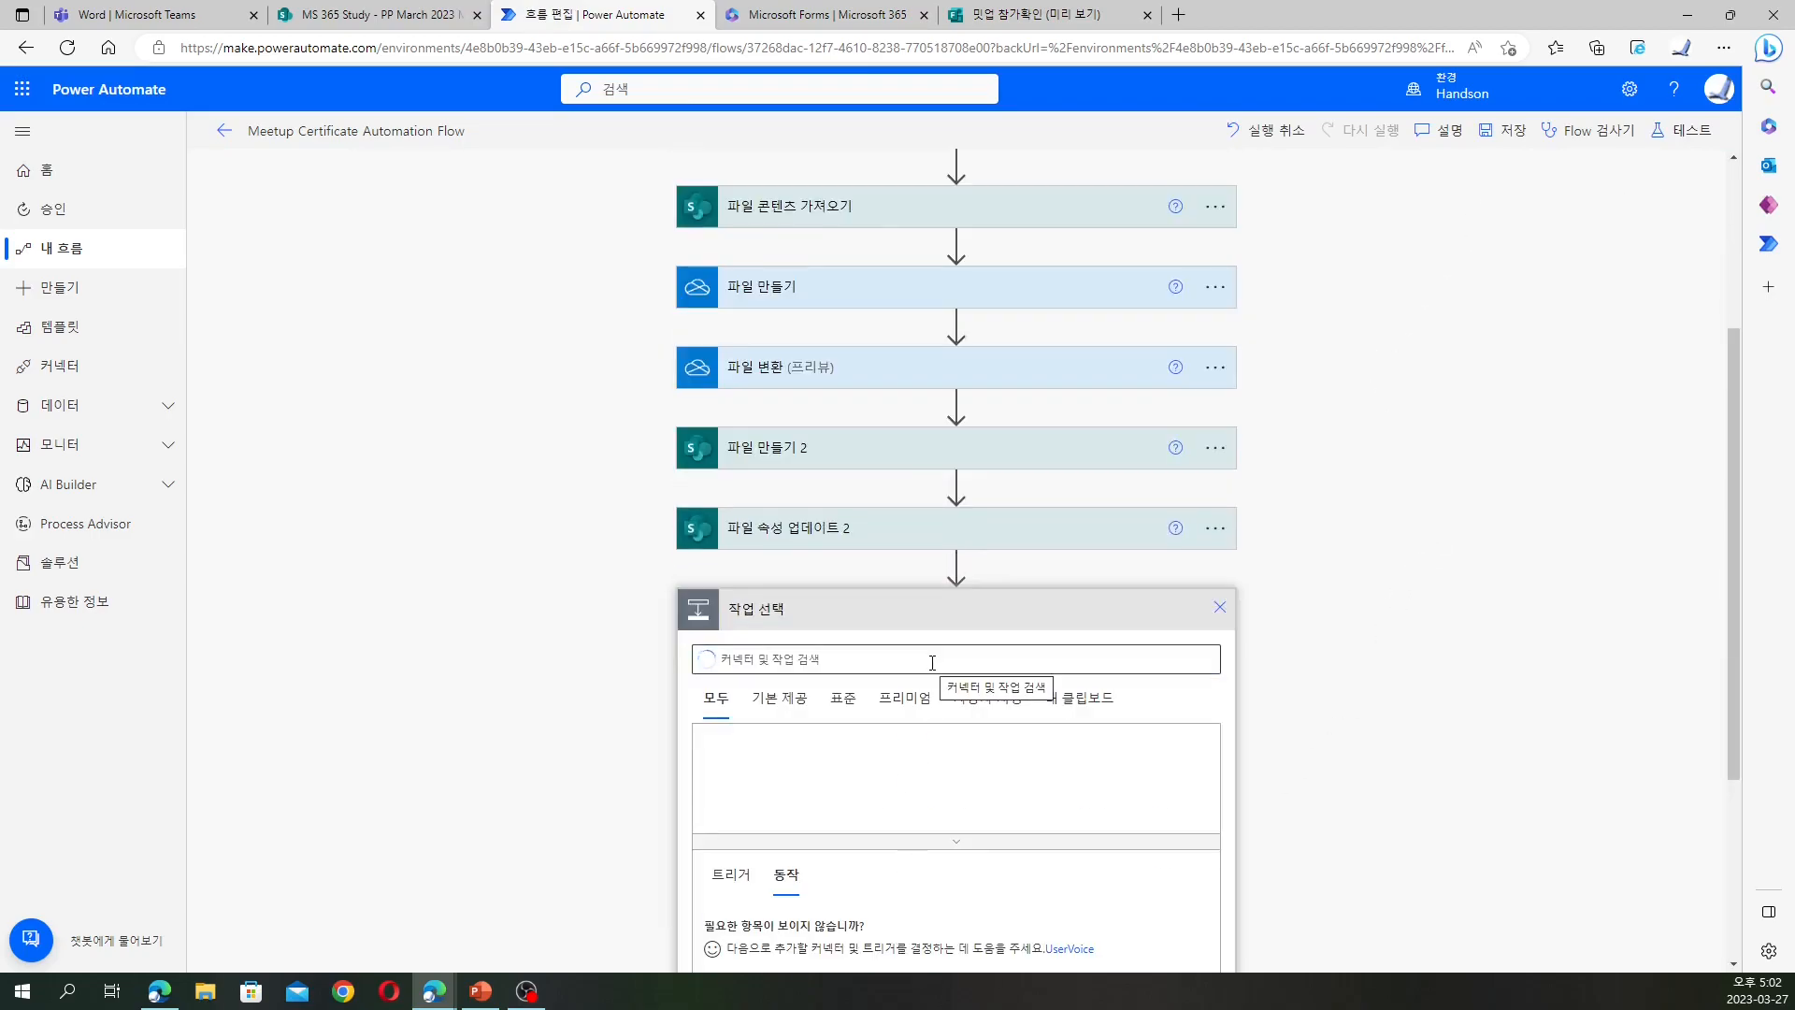
{"action": "left_click", "coordinate": [845, 703]}
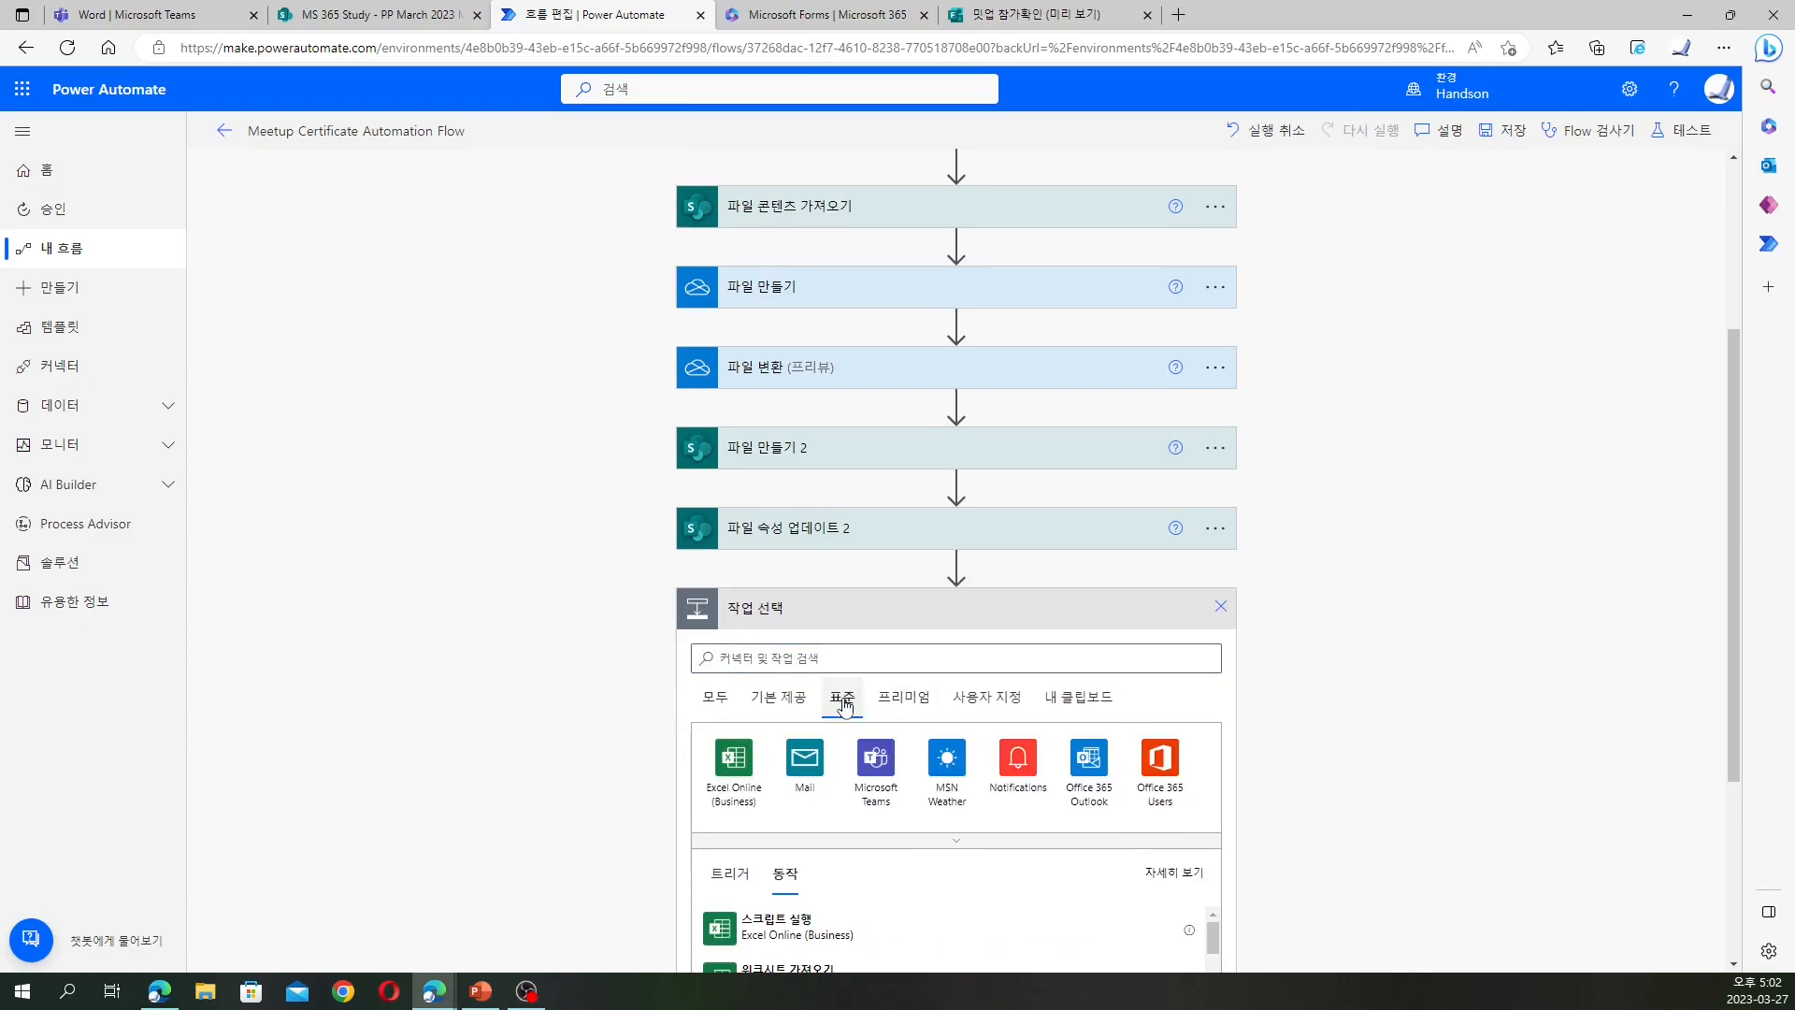
{"action": "left_click", "coordinate": [906, 841]}
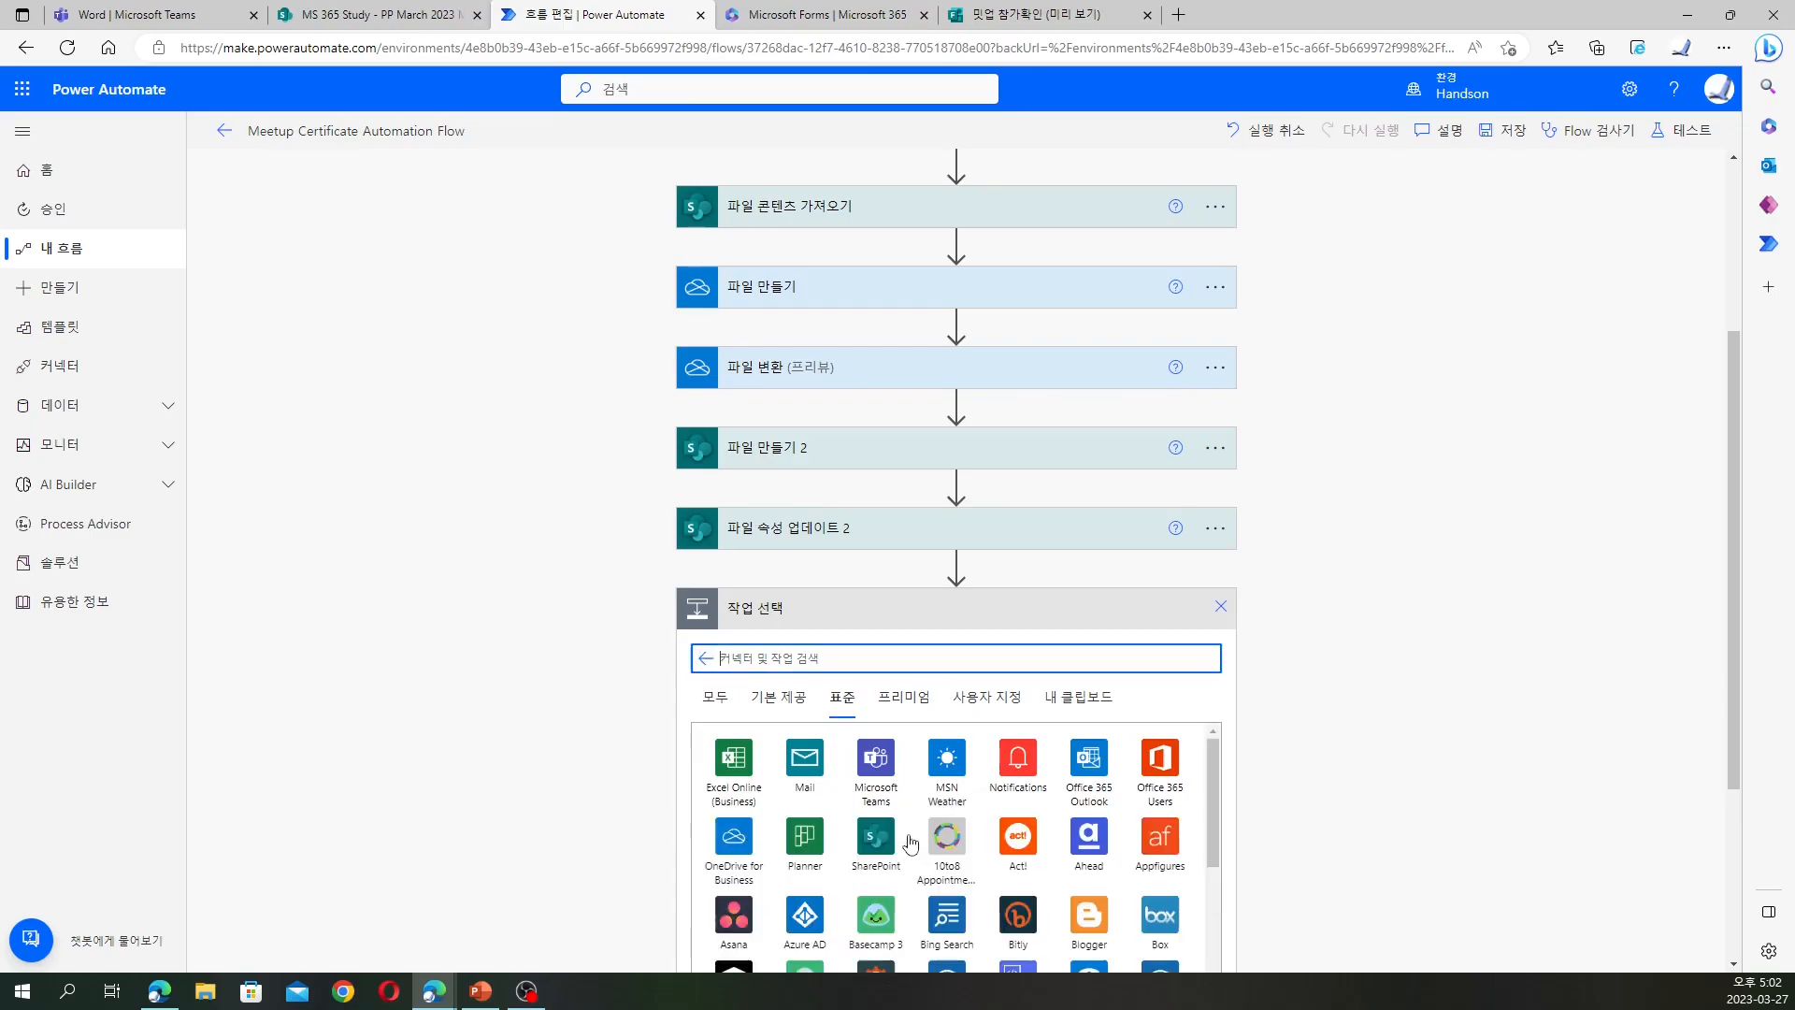
{"action": "left_click", "coordinate": [877, 839]}
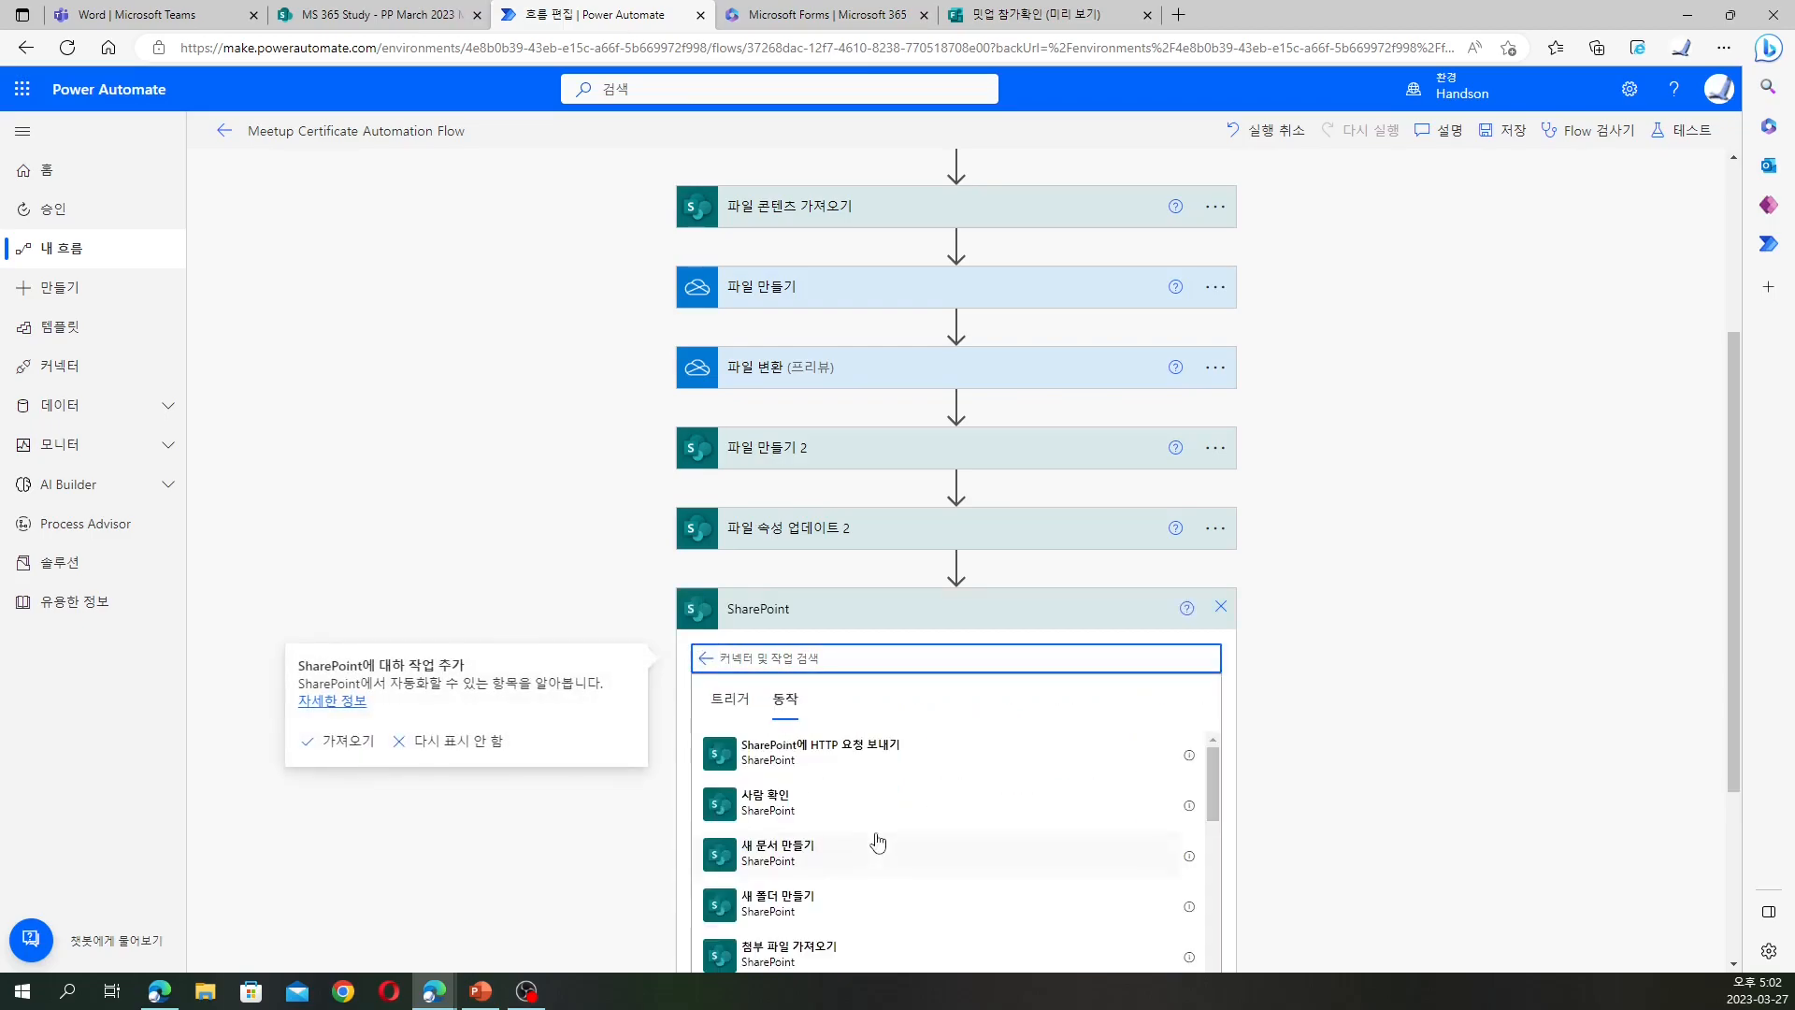
Pick the SharePoint 파일 삭제 action and open its 사이트 주소 list
{"action": "scroll", "coordinate": [879, 823], "scroll_direction": "up", "scroll_amount": 3}
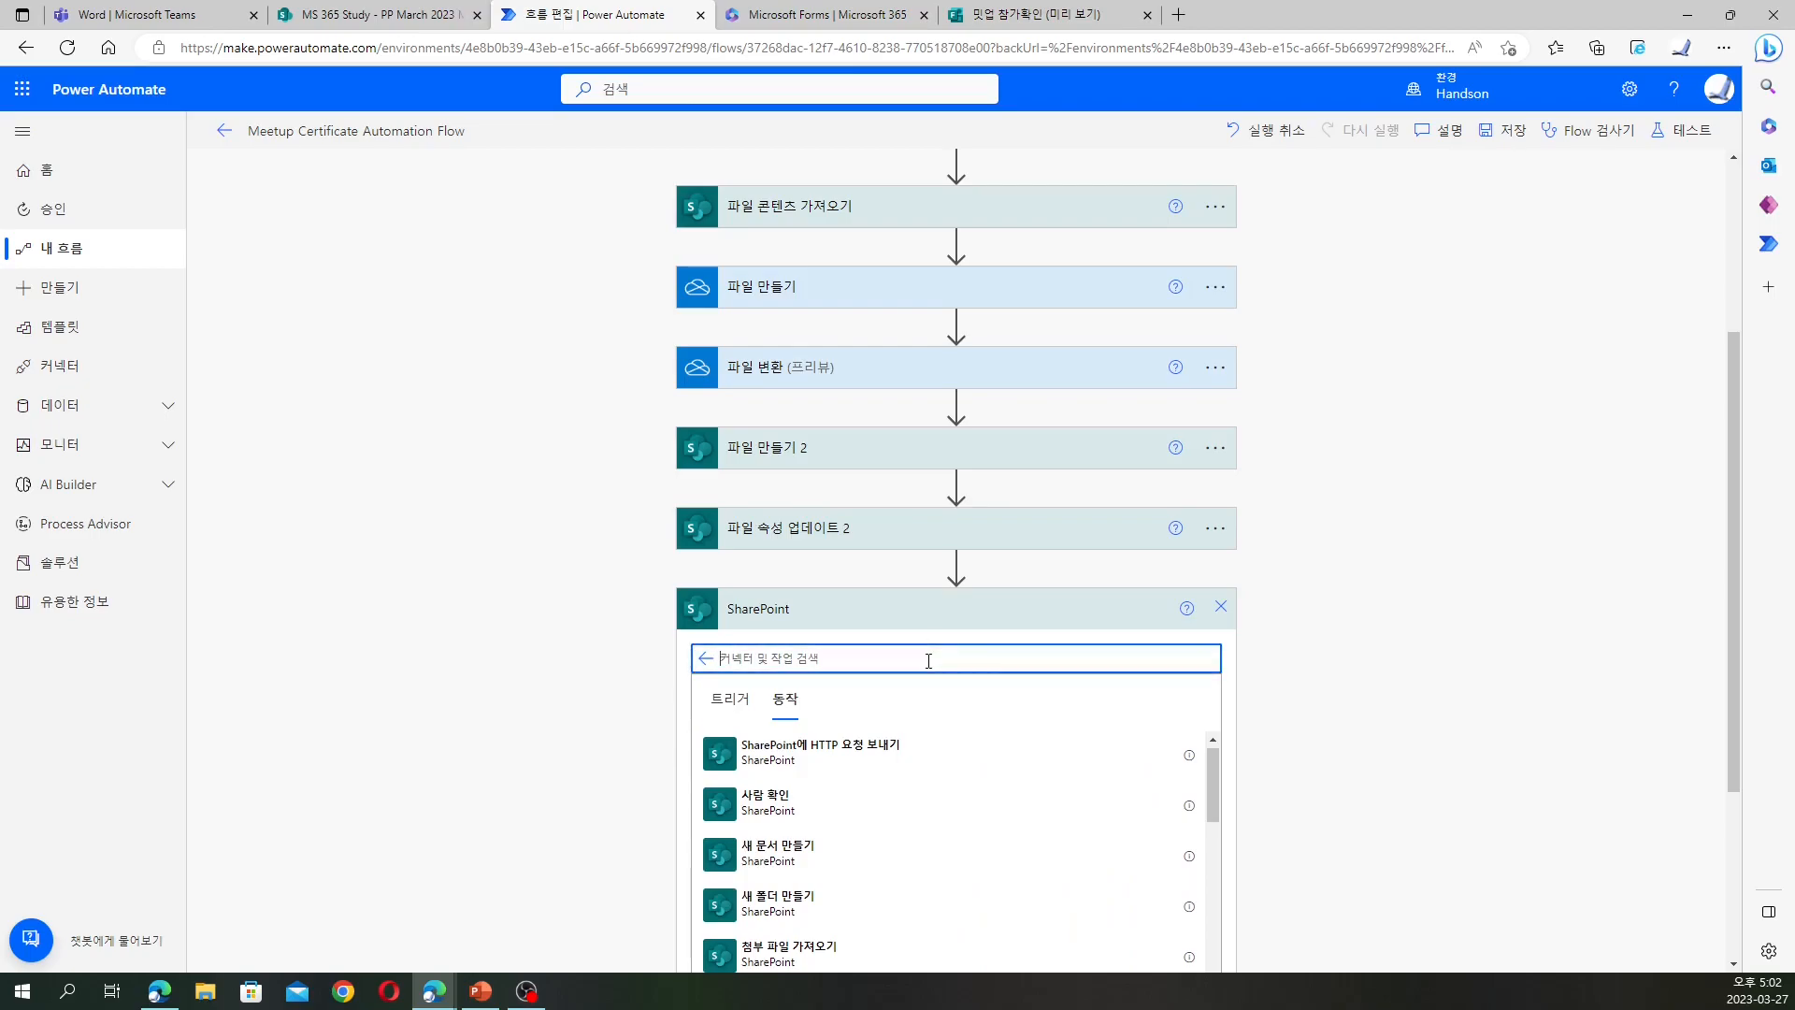
{"action": "type", "text": "페"}
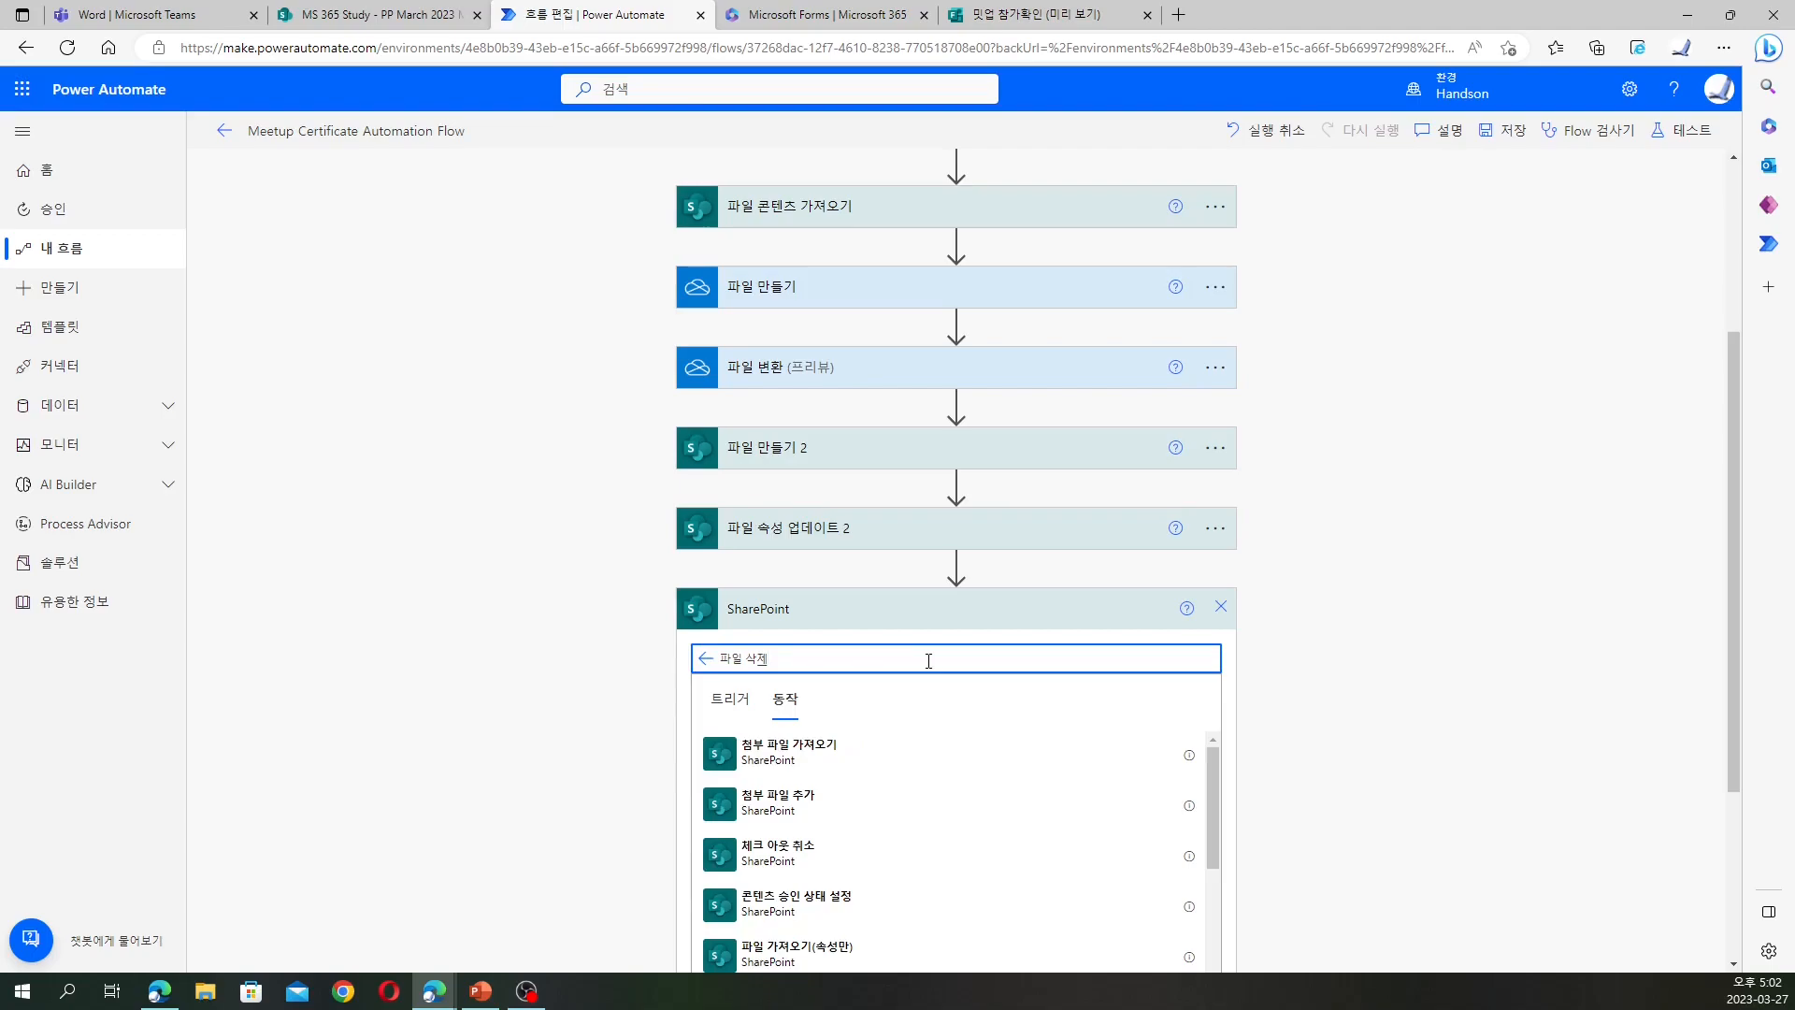
{"action": "scroll", "coordinate": [995, 739], "scroll_direction": "down", "scroll_amount": 8}
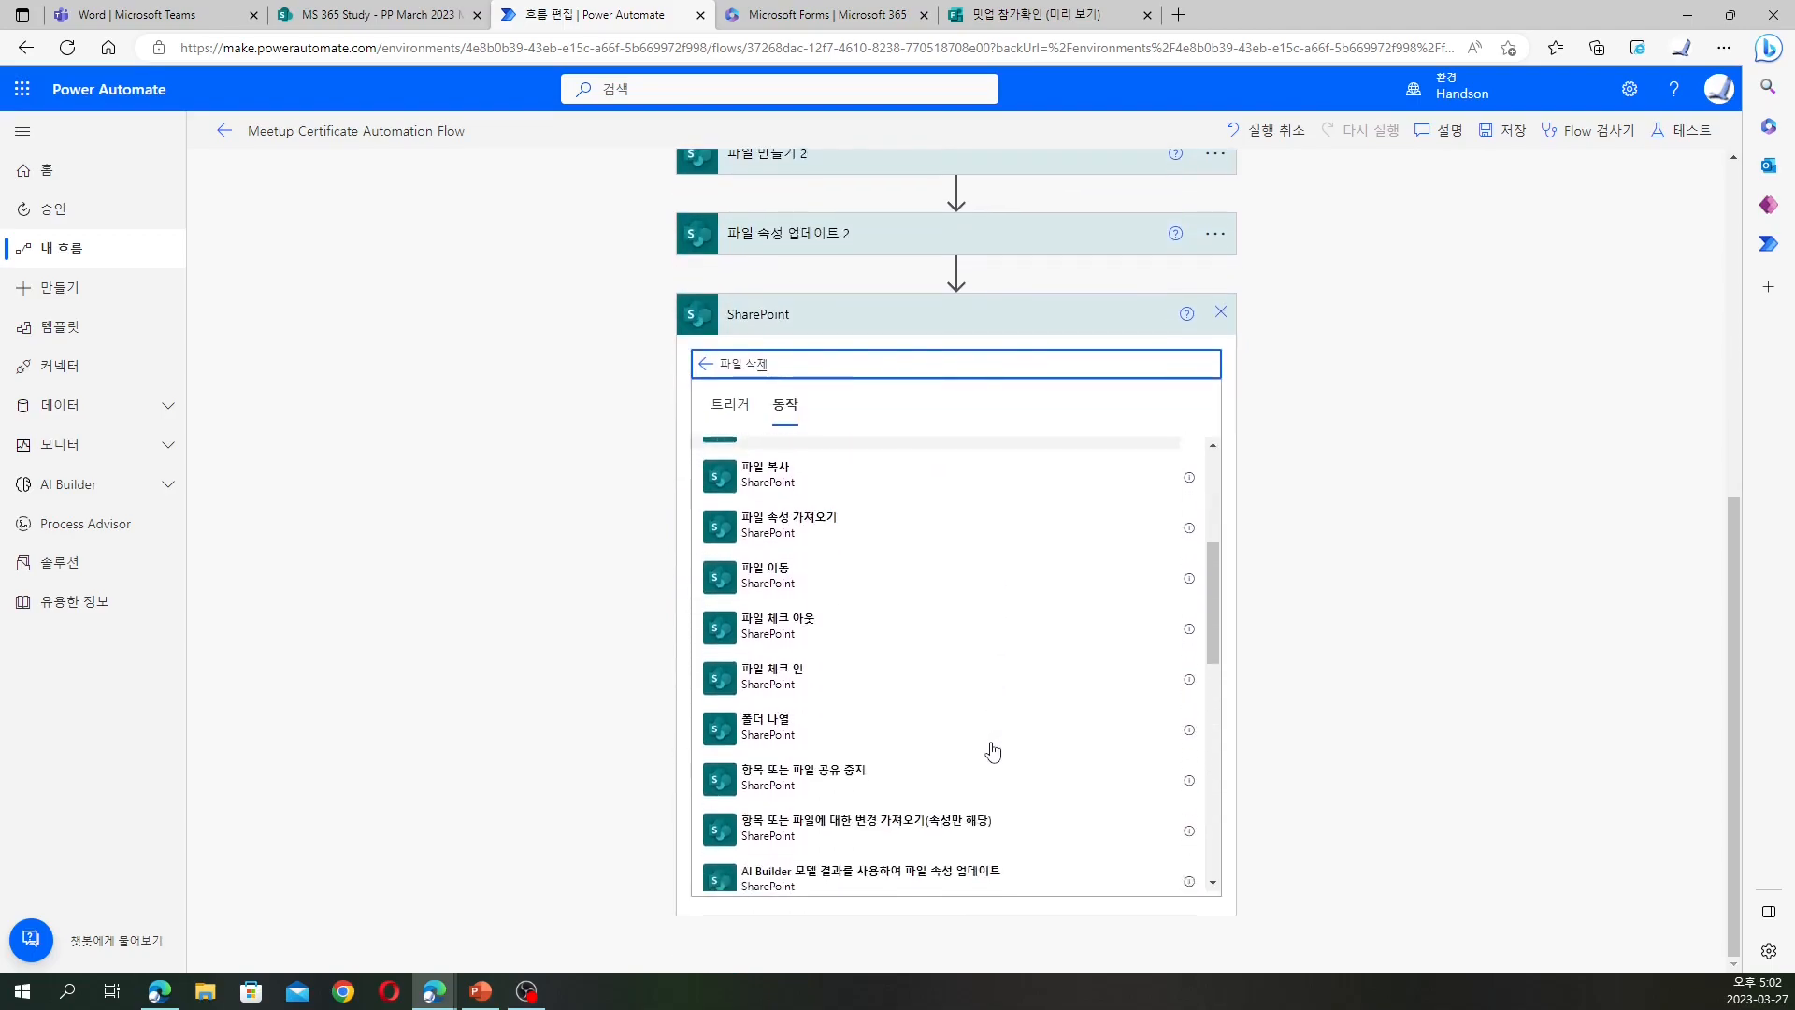
{"action": "scroll", "coordinate": [991, 750], "scroll_direction": "down", "scroll_amount": 3}
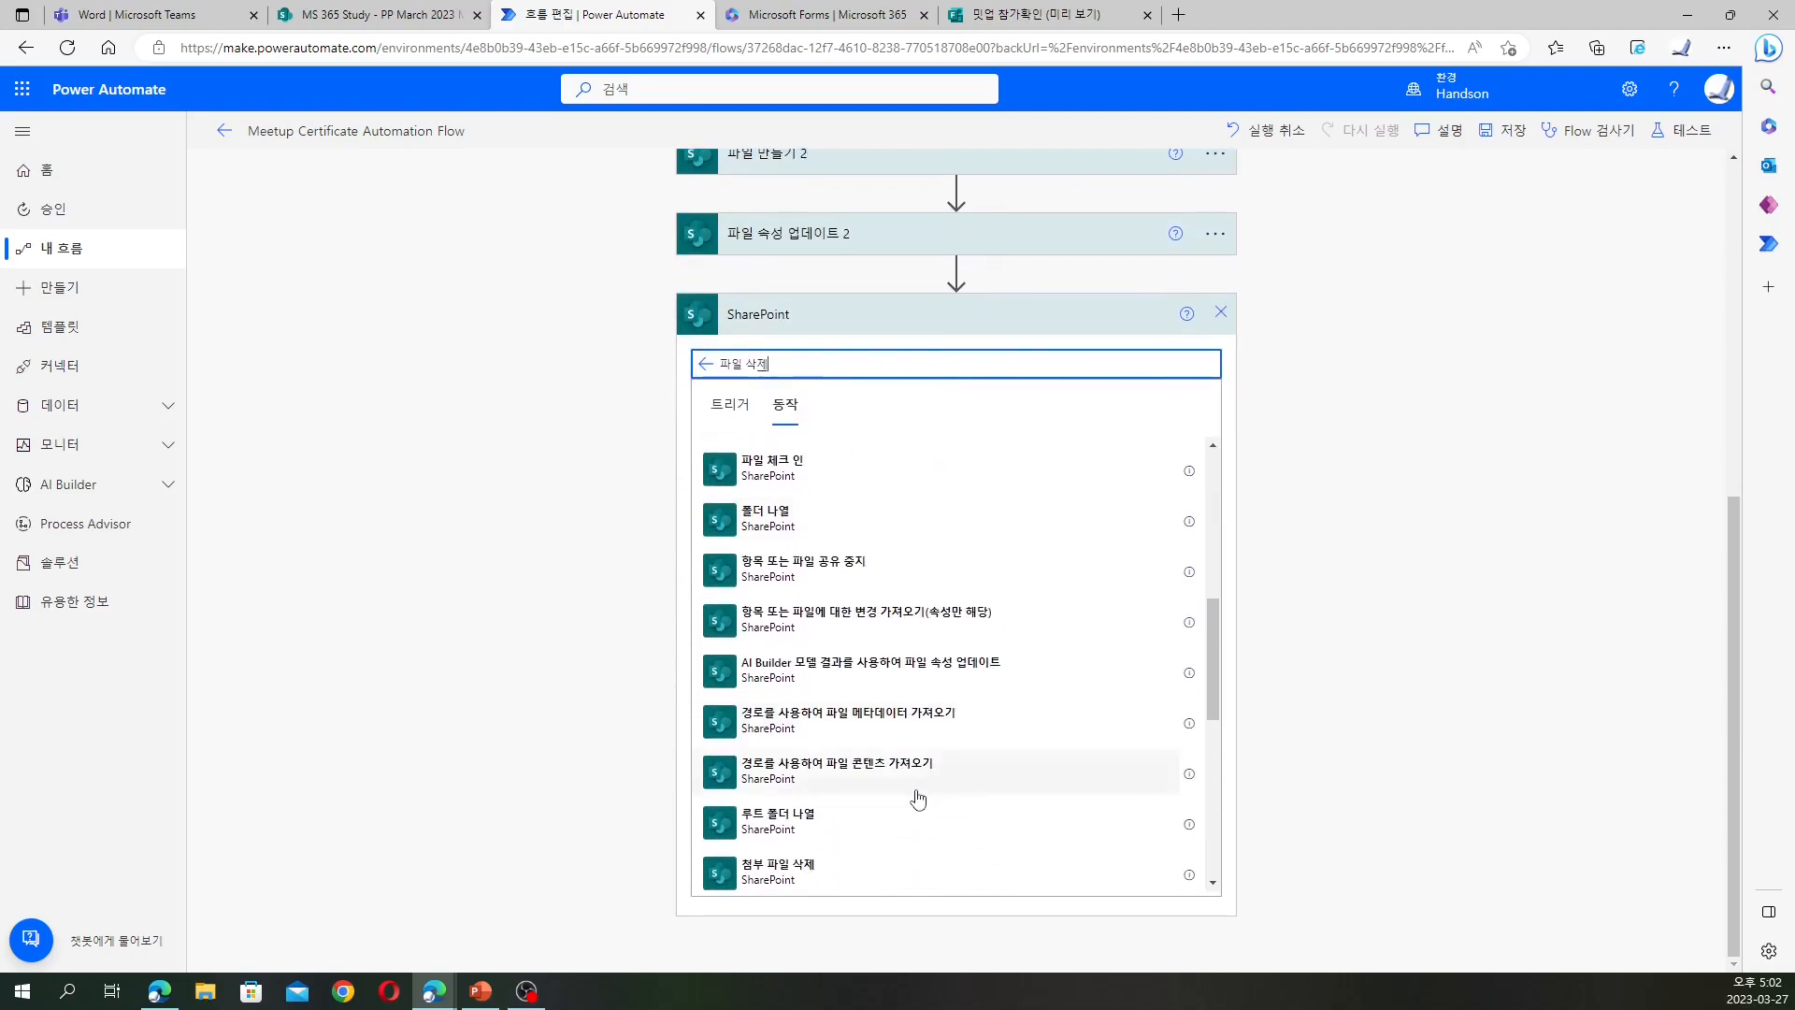
{"action": "scroll", "coordinate": [907, 798], "scroll_direction": "down", "scroll_amount": 3}
{"action": "left_click", "coordinate": [856, 749]}
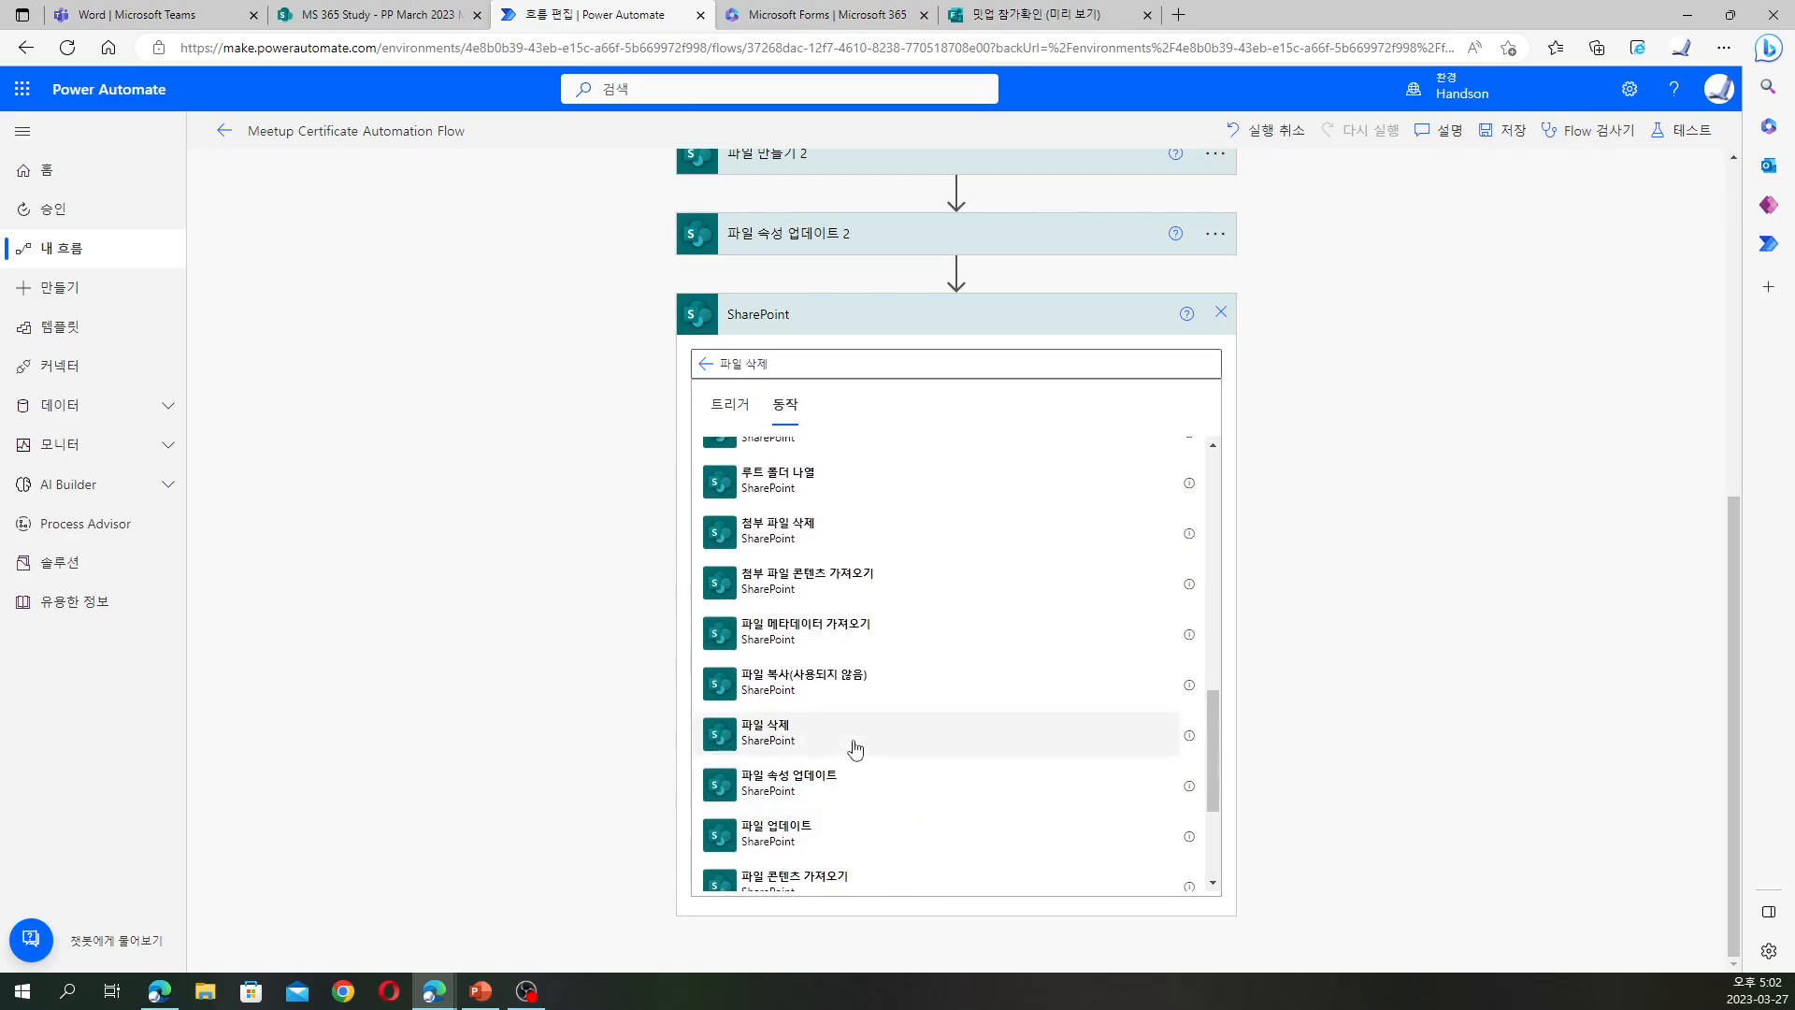
{"action": "left_click", "coordinate": [888, 813]}
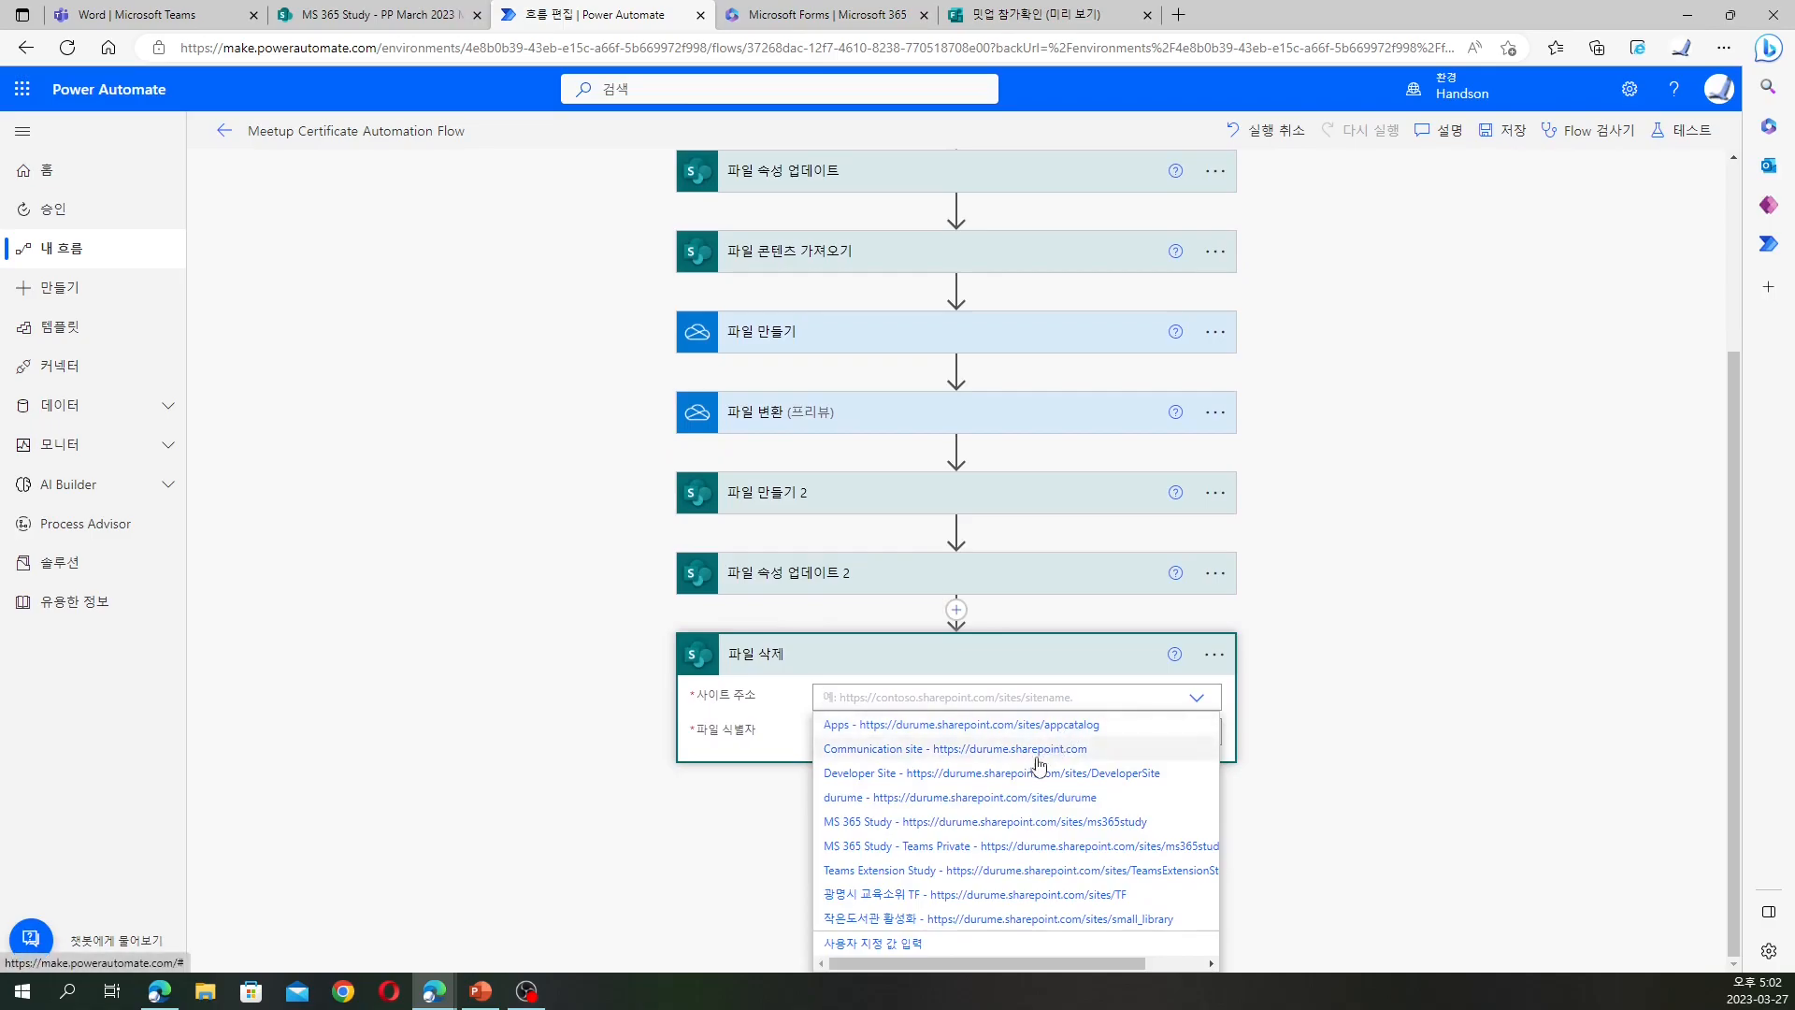
Set 파일 삭제's site to MS 365 Study and 파일 식별자 to 파일 복사's Id
{"action": "left_click", "coordinate": [989, 822]}
{"action": "left_click", "coordinate": [1132, 853]}
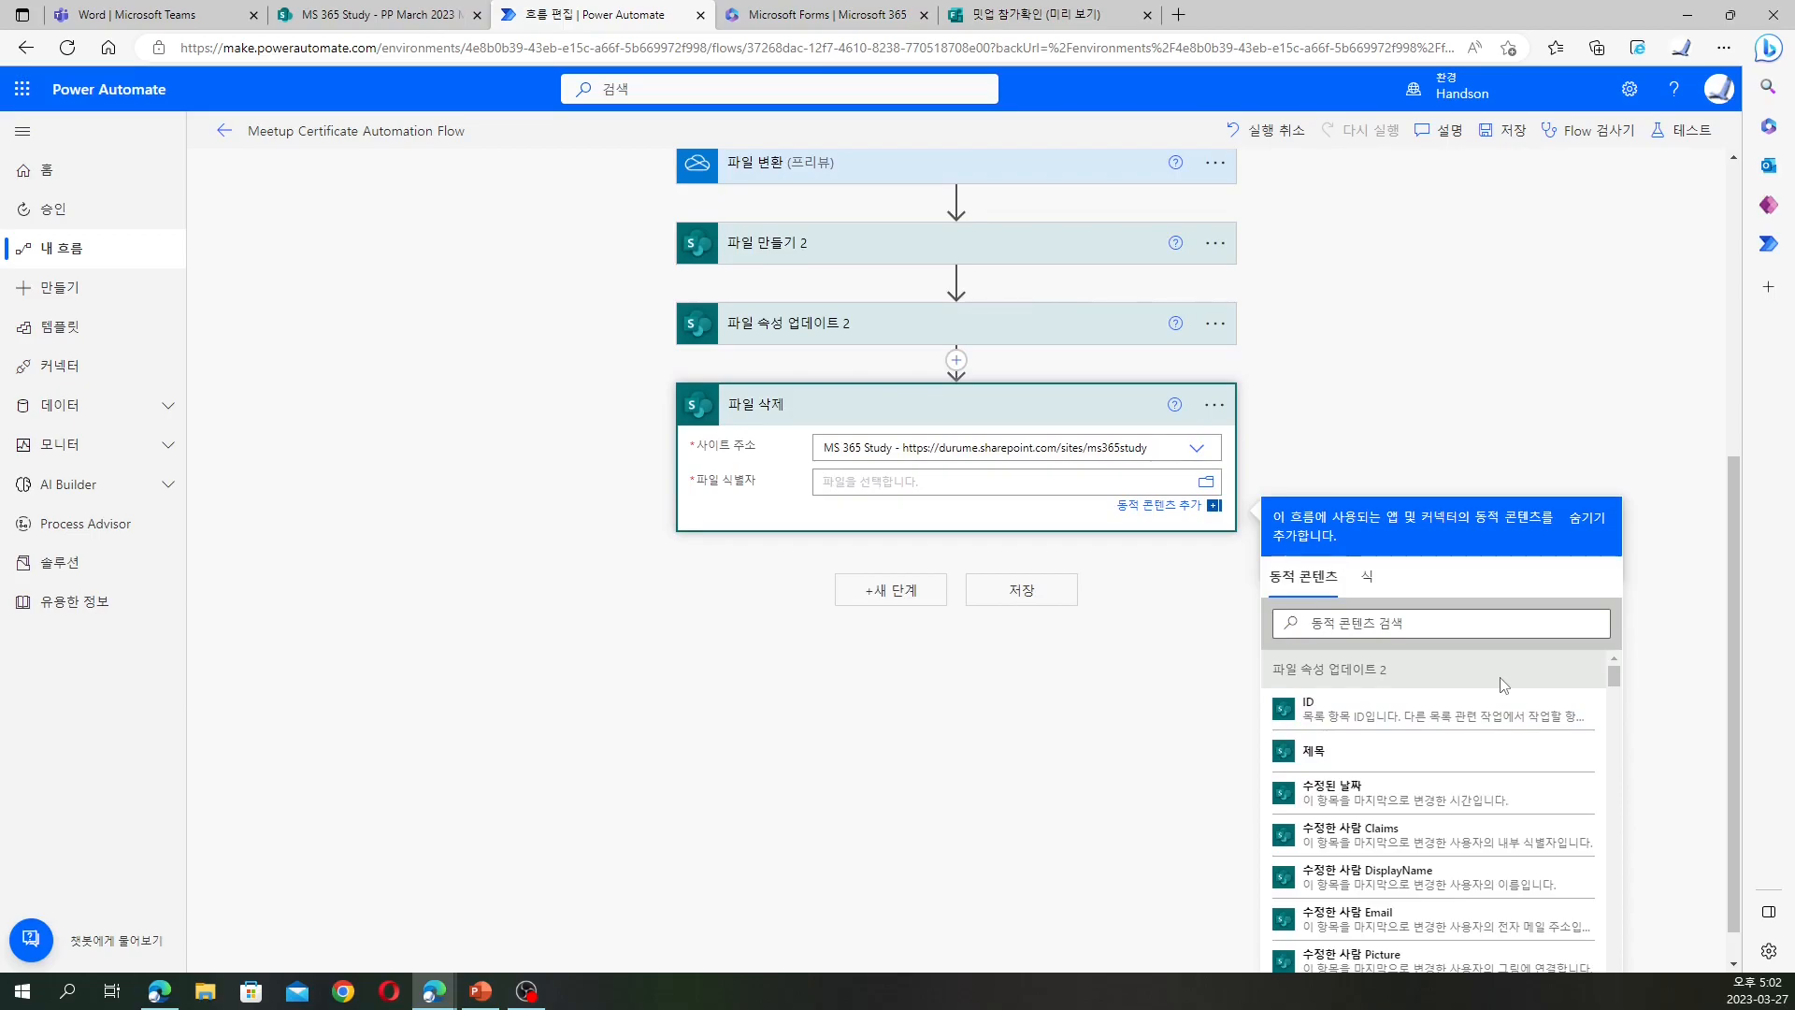
{"action": "scroll", "coordinate": [1503, 685], "scroll_direction": "down", "scroll_amount": 2}
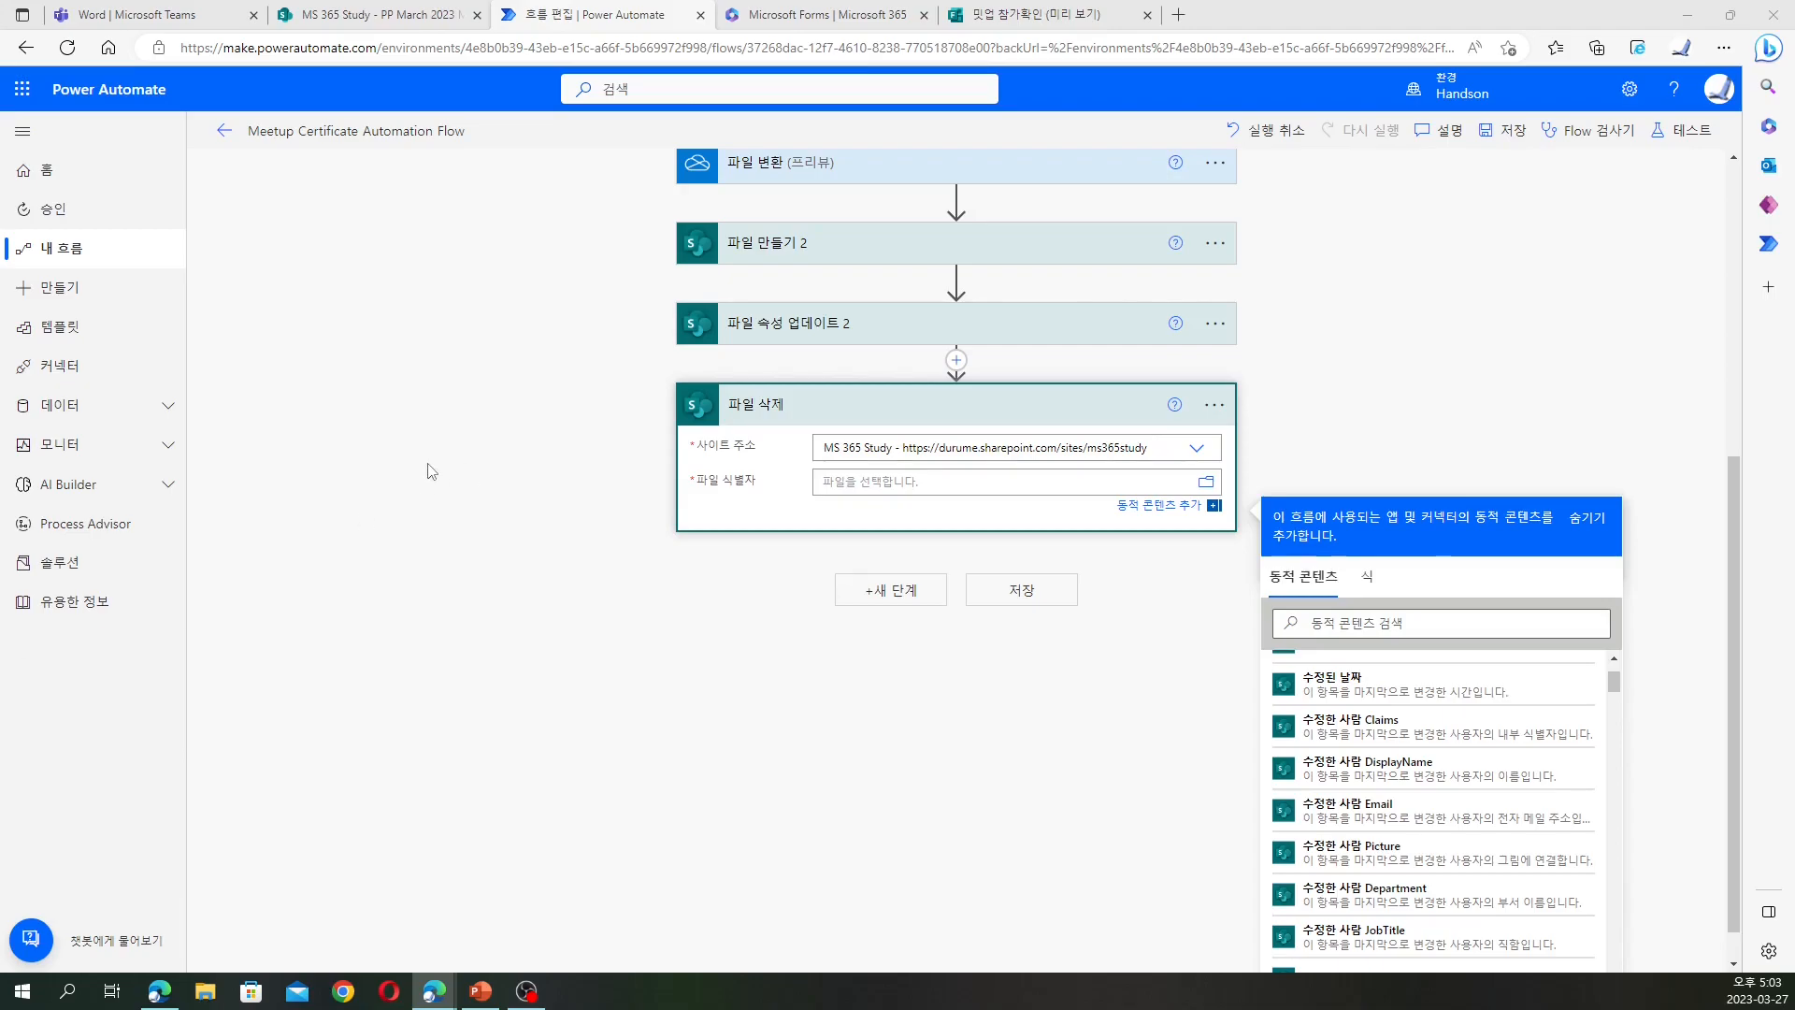
{"action": "scroll", "coordinate": [426, 474], "scroll_direction": "up", "scroll_amount": 5}
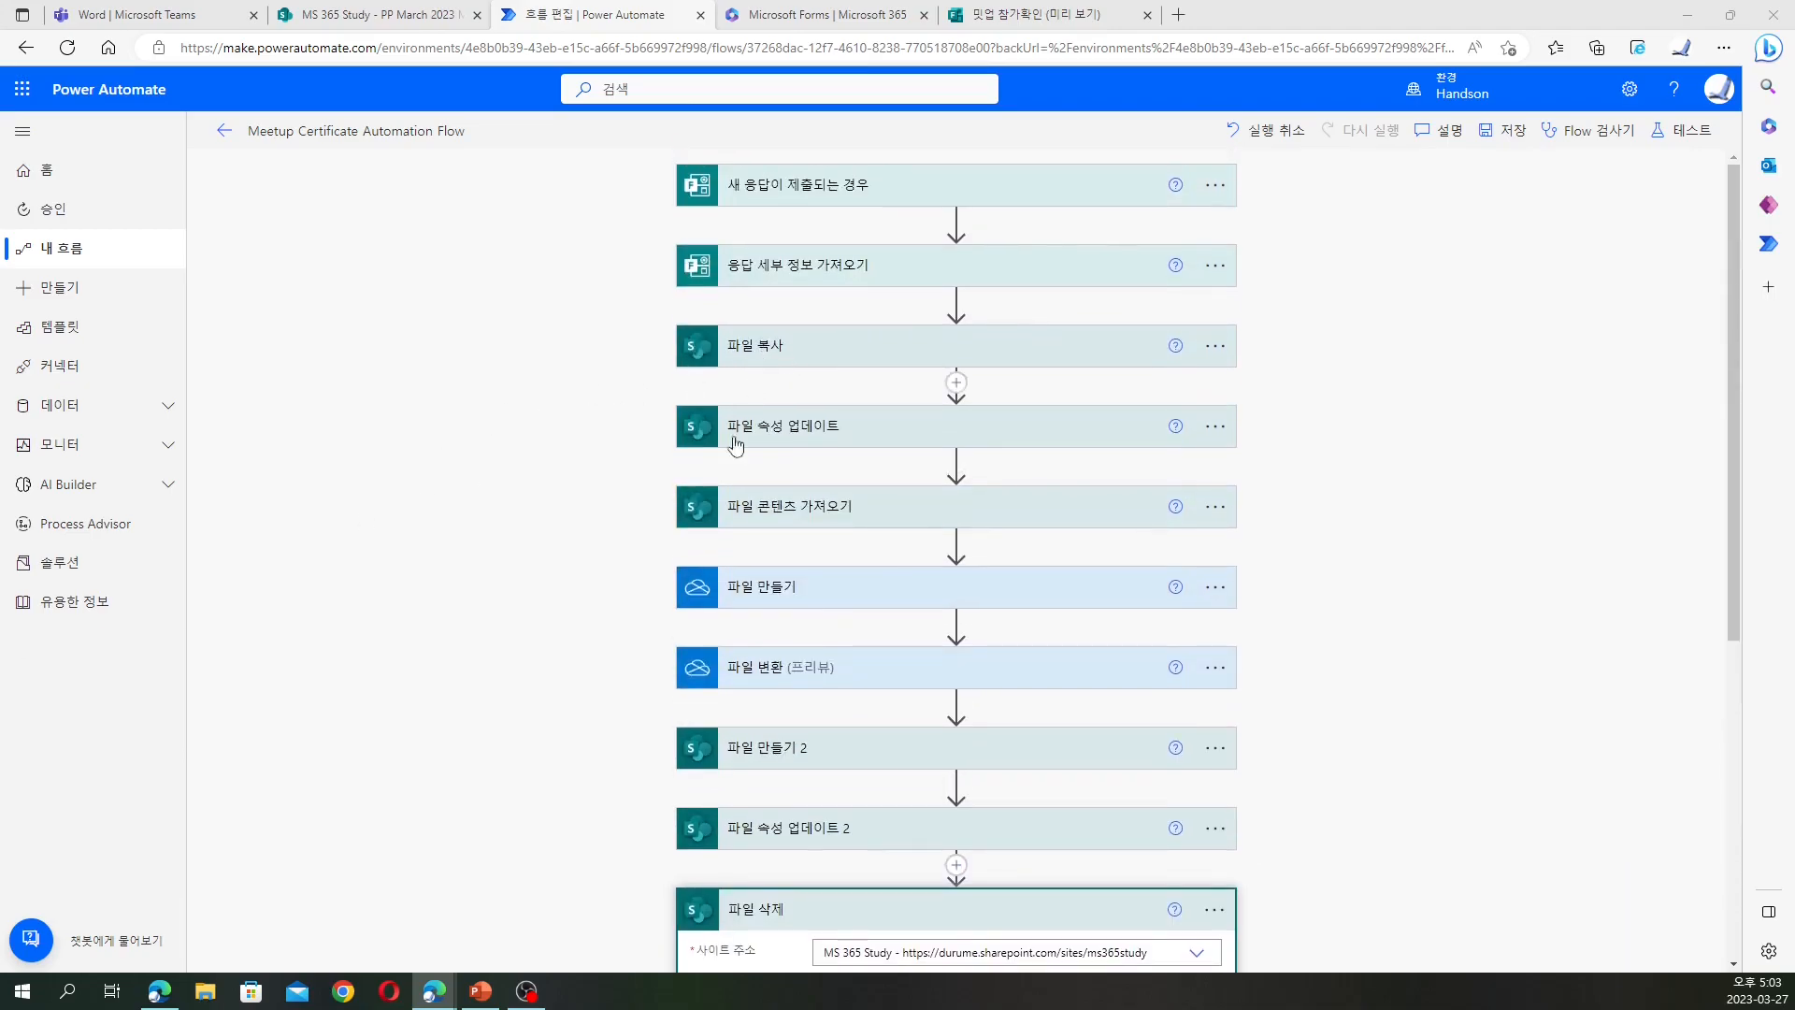
{"action": "scroll", "coordinate": [1203, 573], "scroll_direction": "down", "scroll_amount": 5}
{"action": "scroll", "coordinate": [1337, 643], "scroll_direction": "up", "scroll_amount": 3}
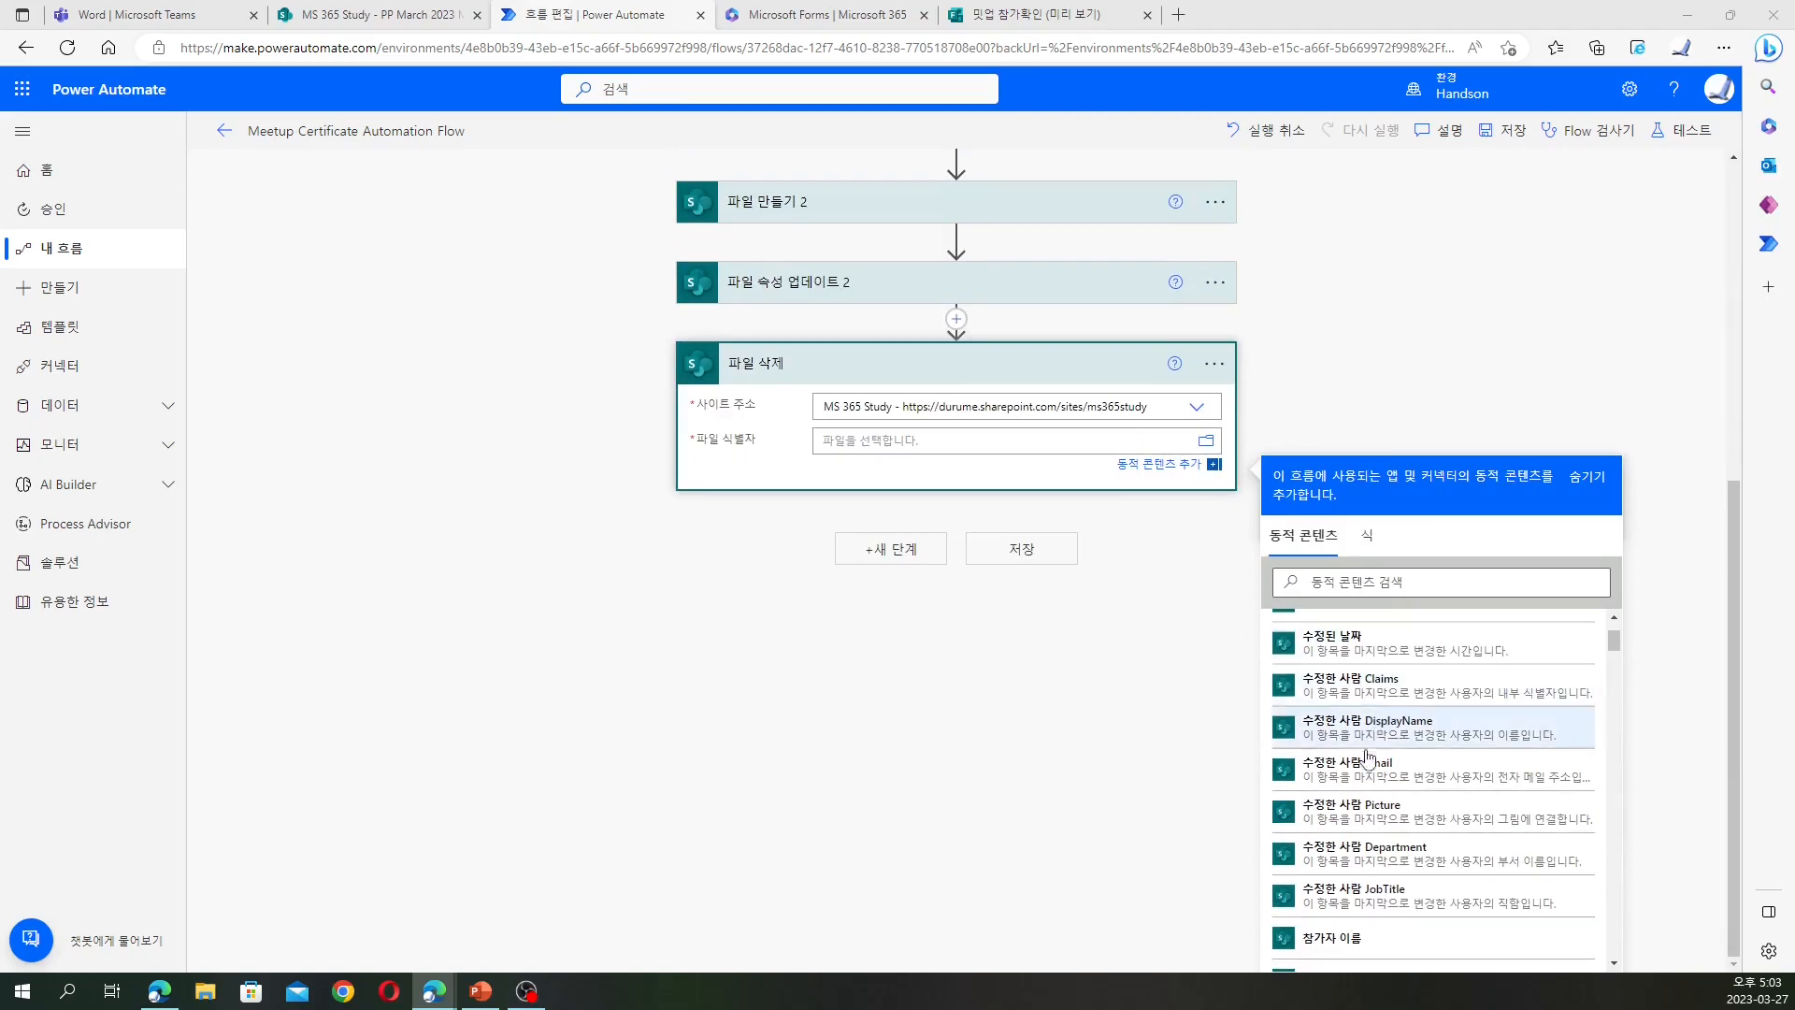
{"action": "scroll", "coordinate": [1337, 643], "scroll_direction": "up", "scroll_amount": 1}
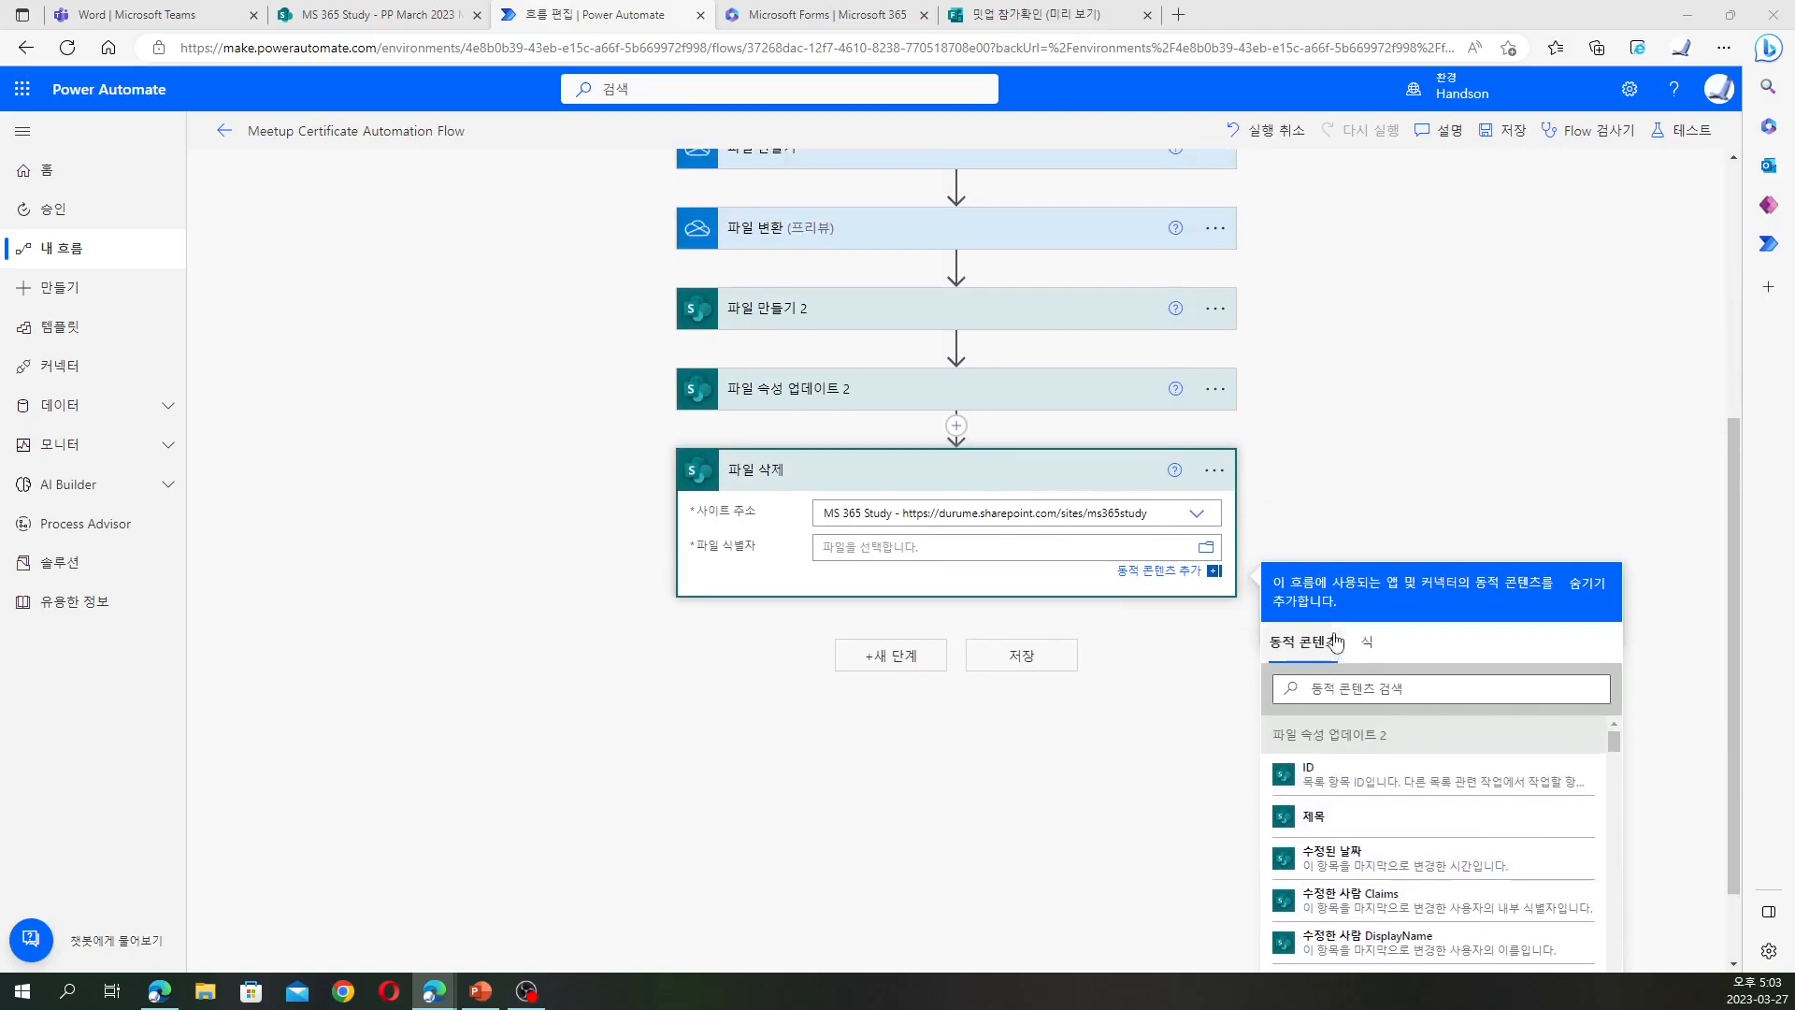
{"action": "left_click", "coordinate": [1347, 710]}
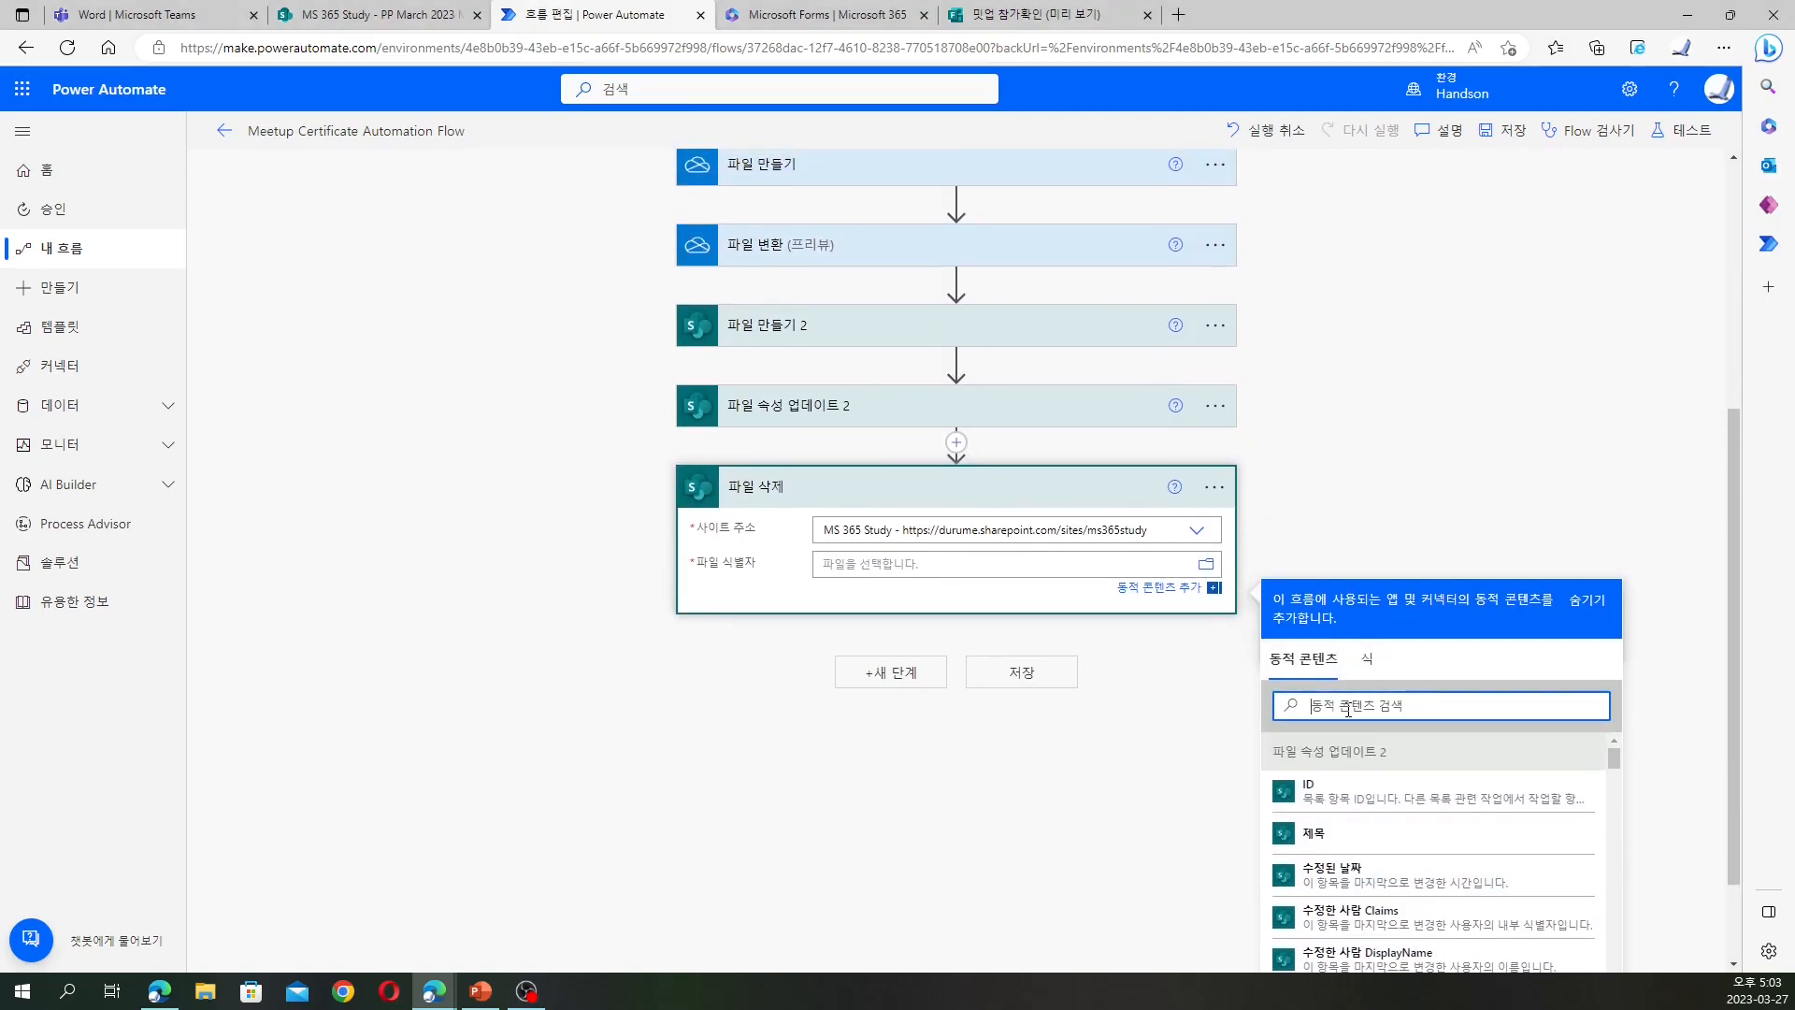
{"action": "type", "text": "id"}
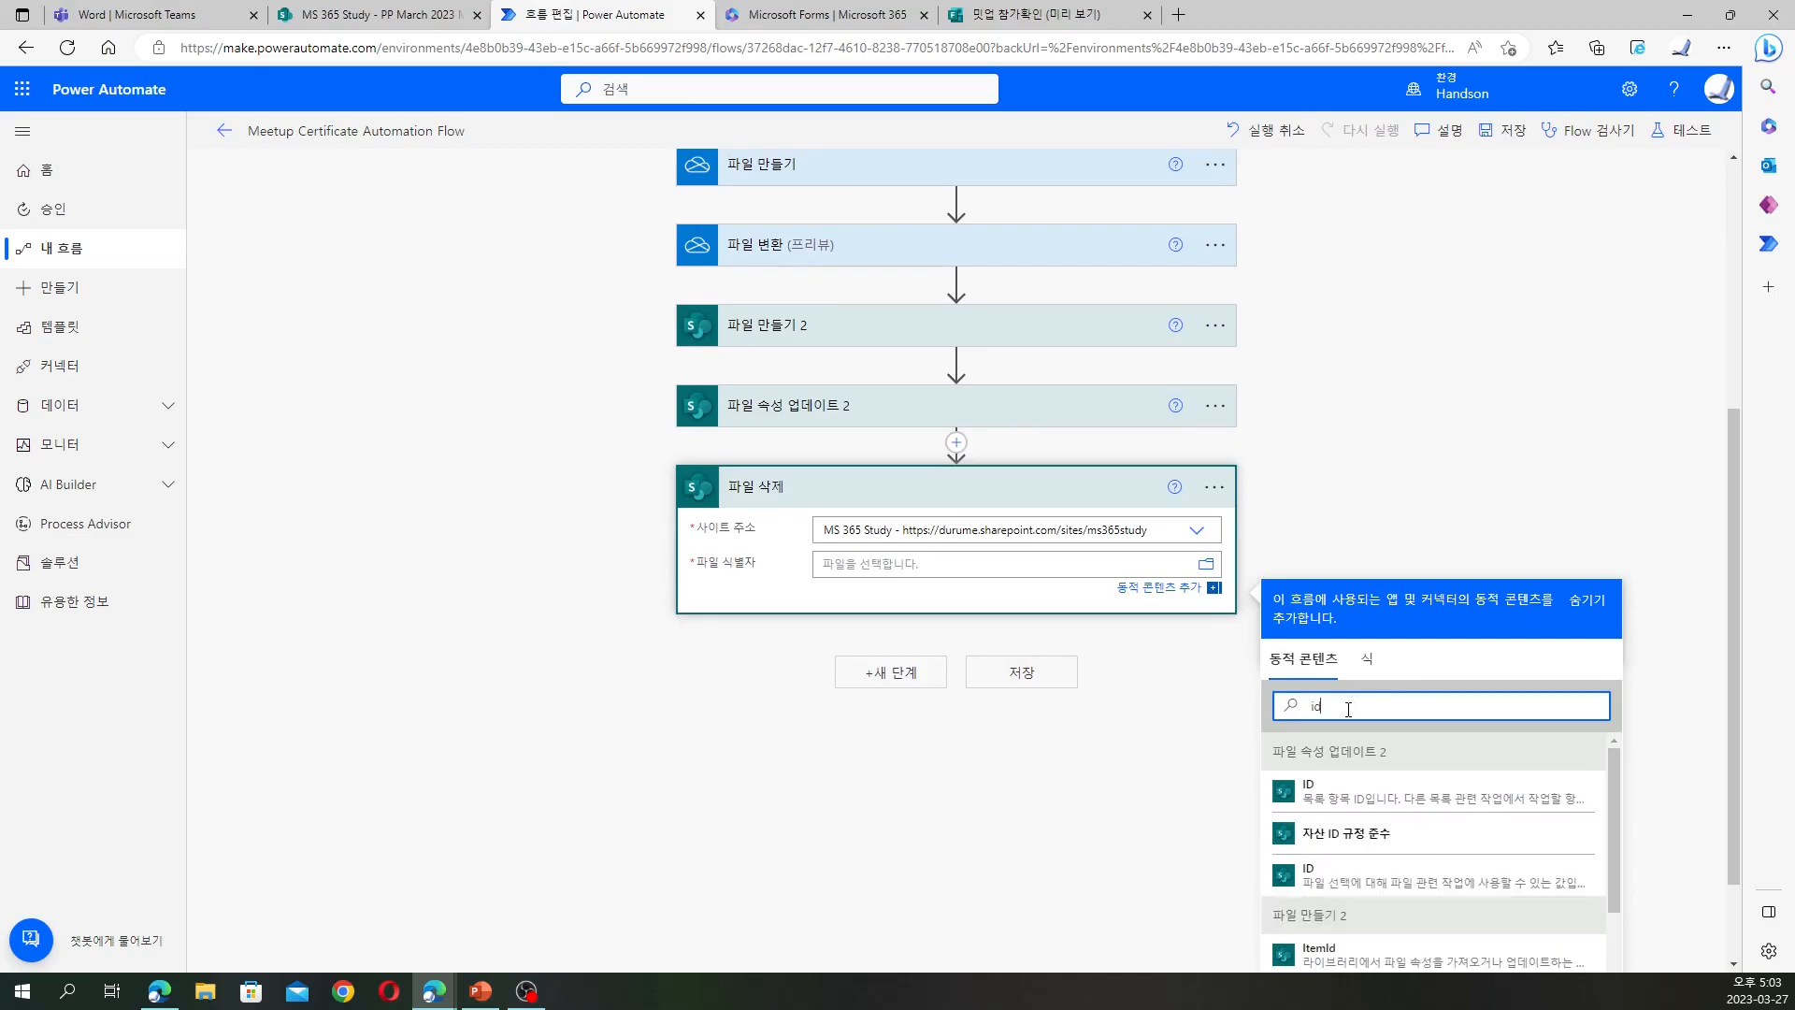
{"action": "scroll", "coordinate": [1396, 811], "scroll_direction": "down", "scroll_amount": 5}
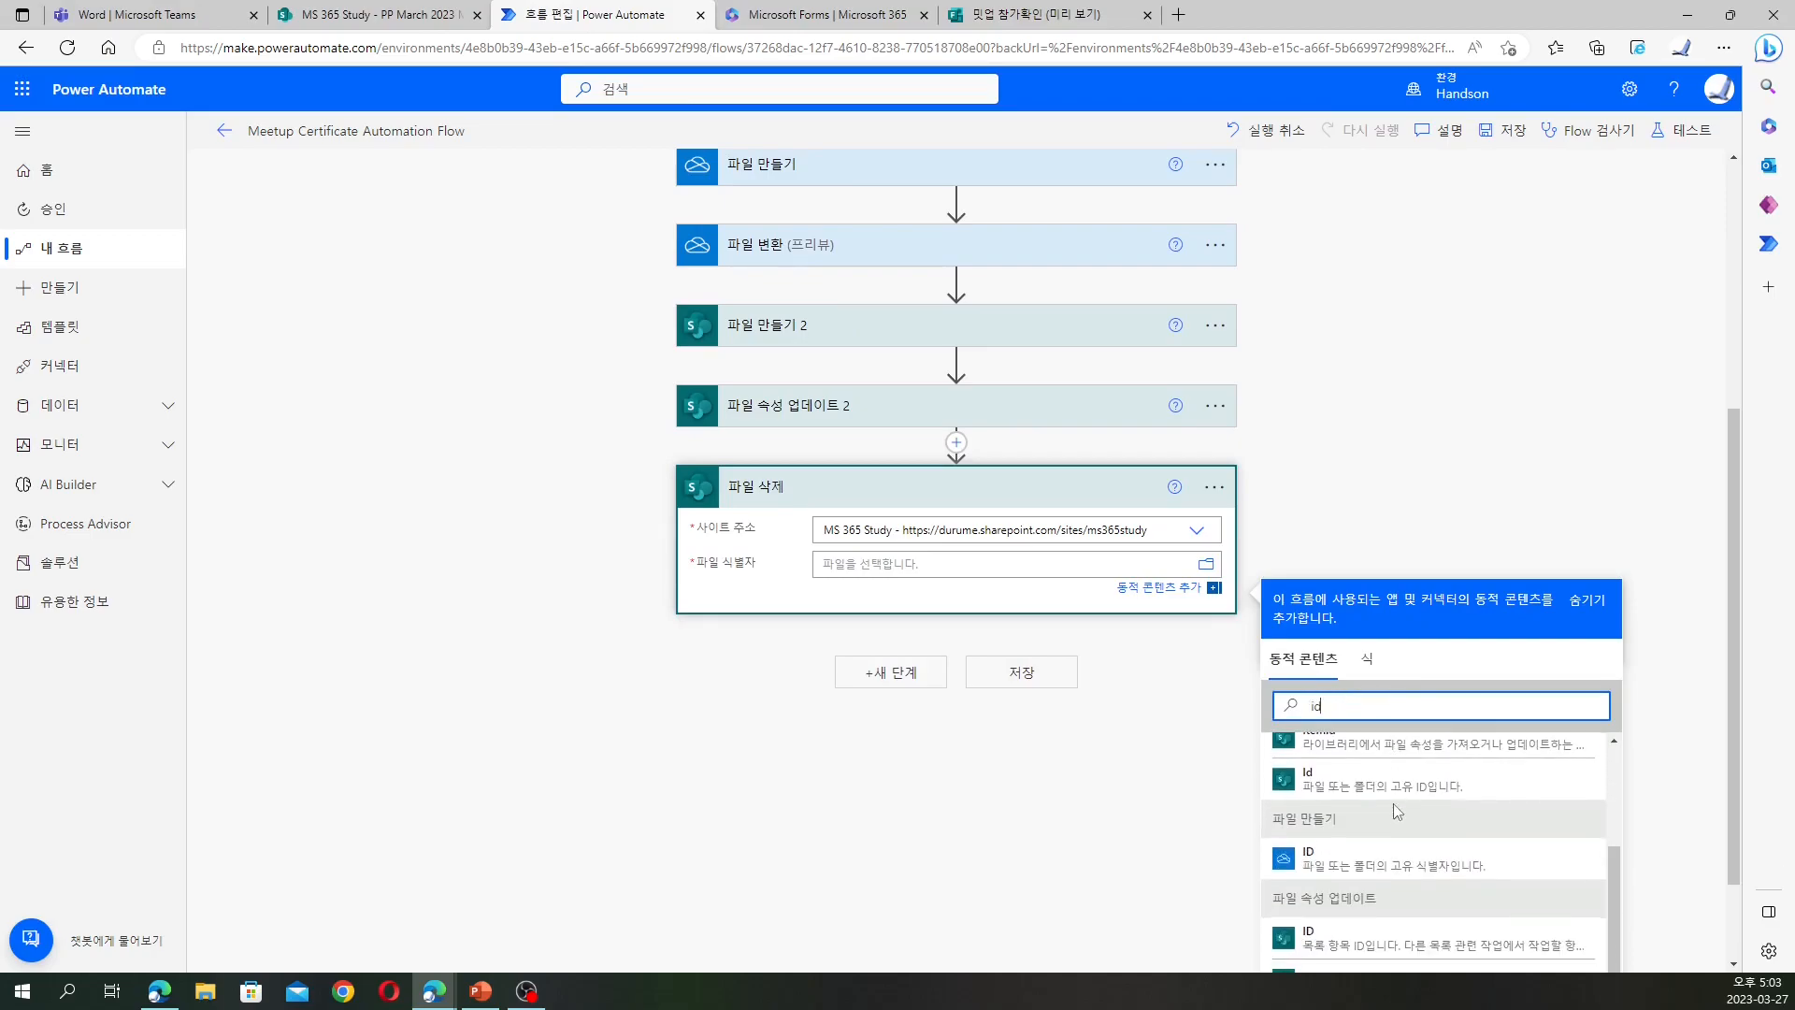
{"action": "scroll", "coordinate": [1396, 811], "scroll_direction": "down", "scroll_amount": 5}
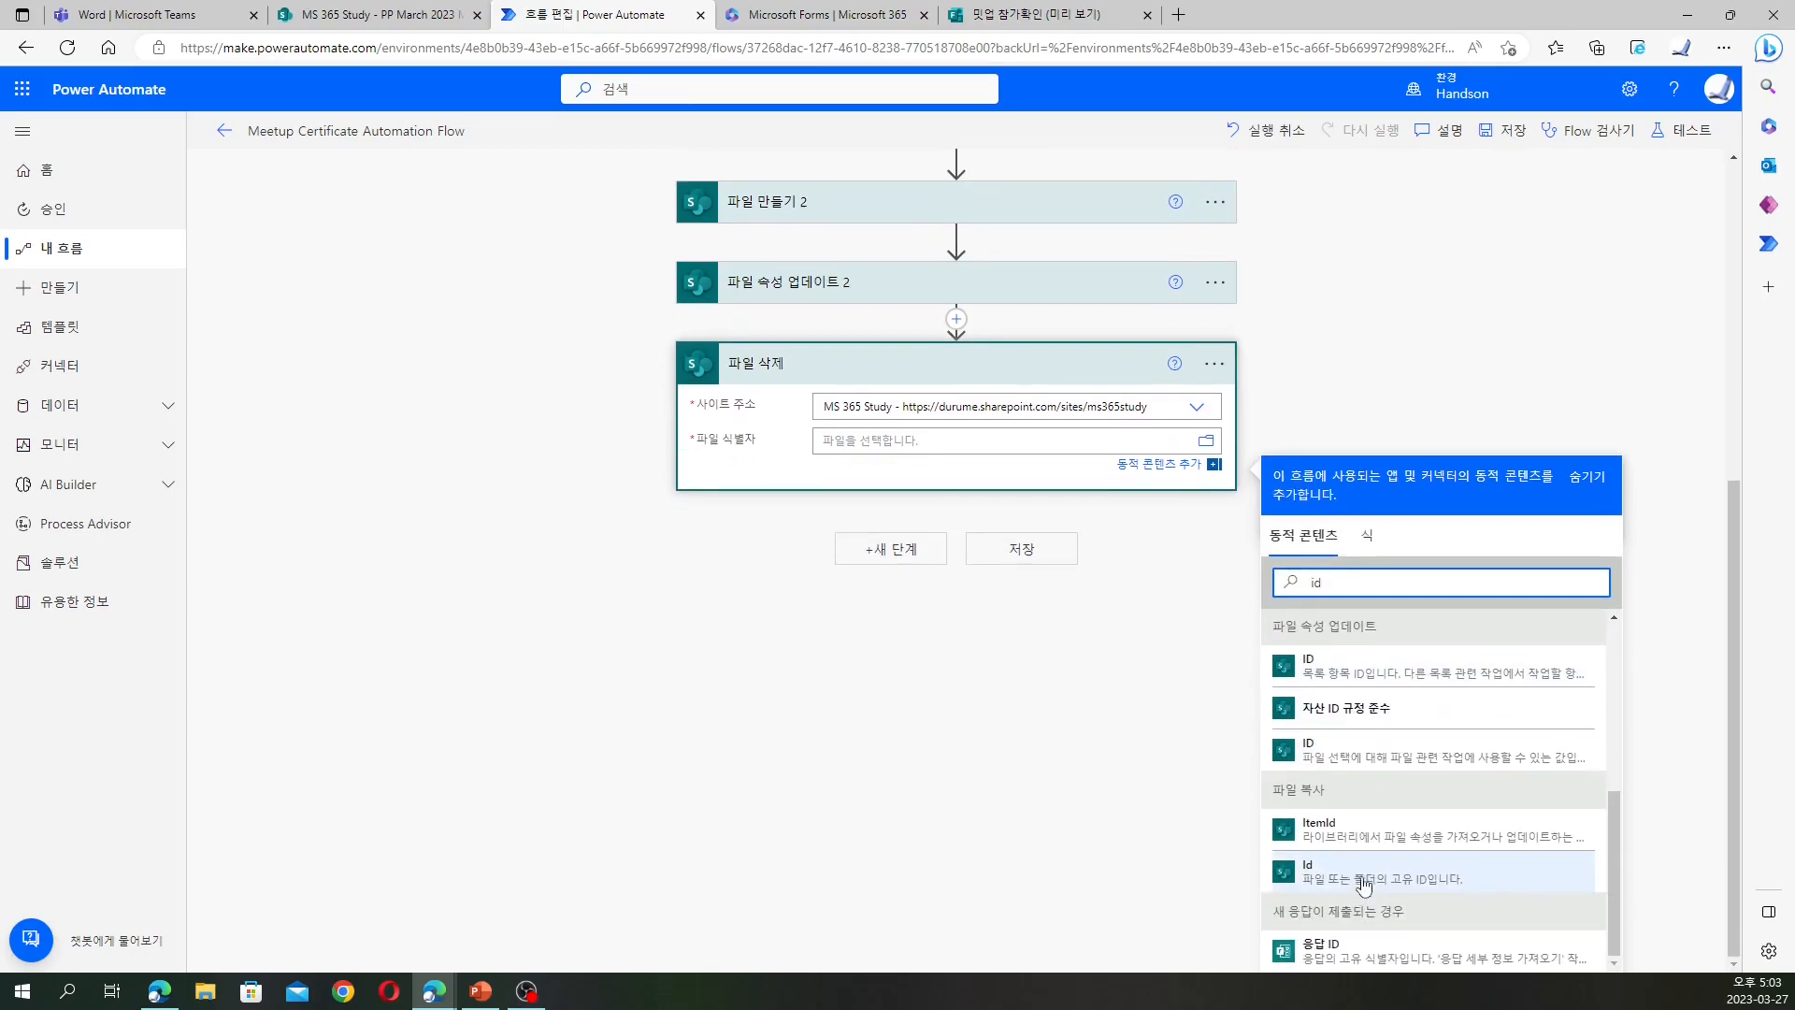
{"action": "left_click", "coordinate": [1381, 873]}
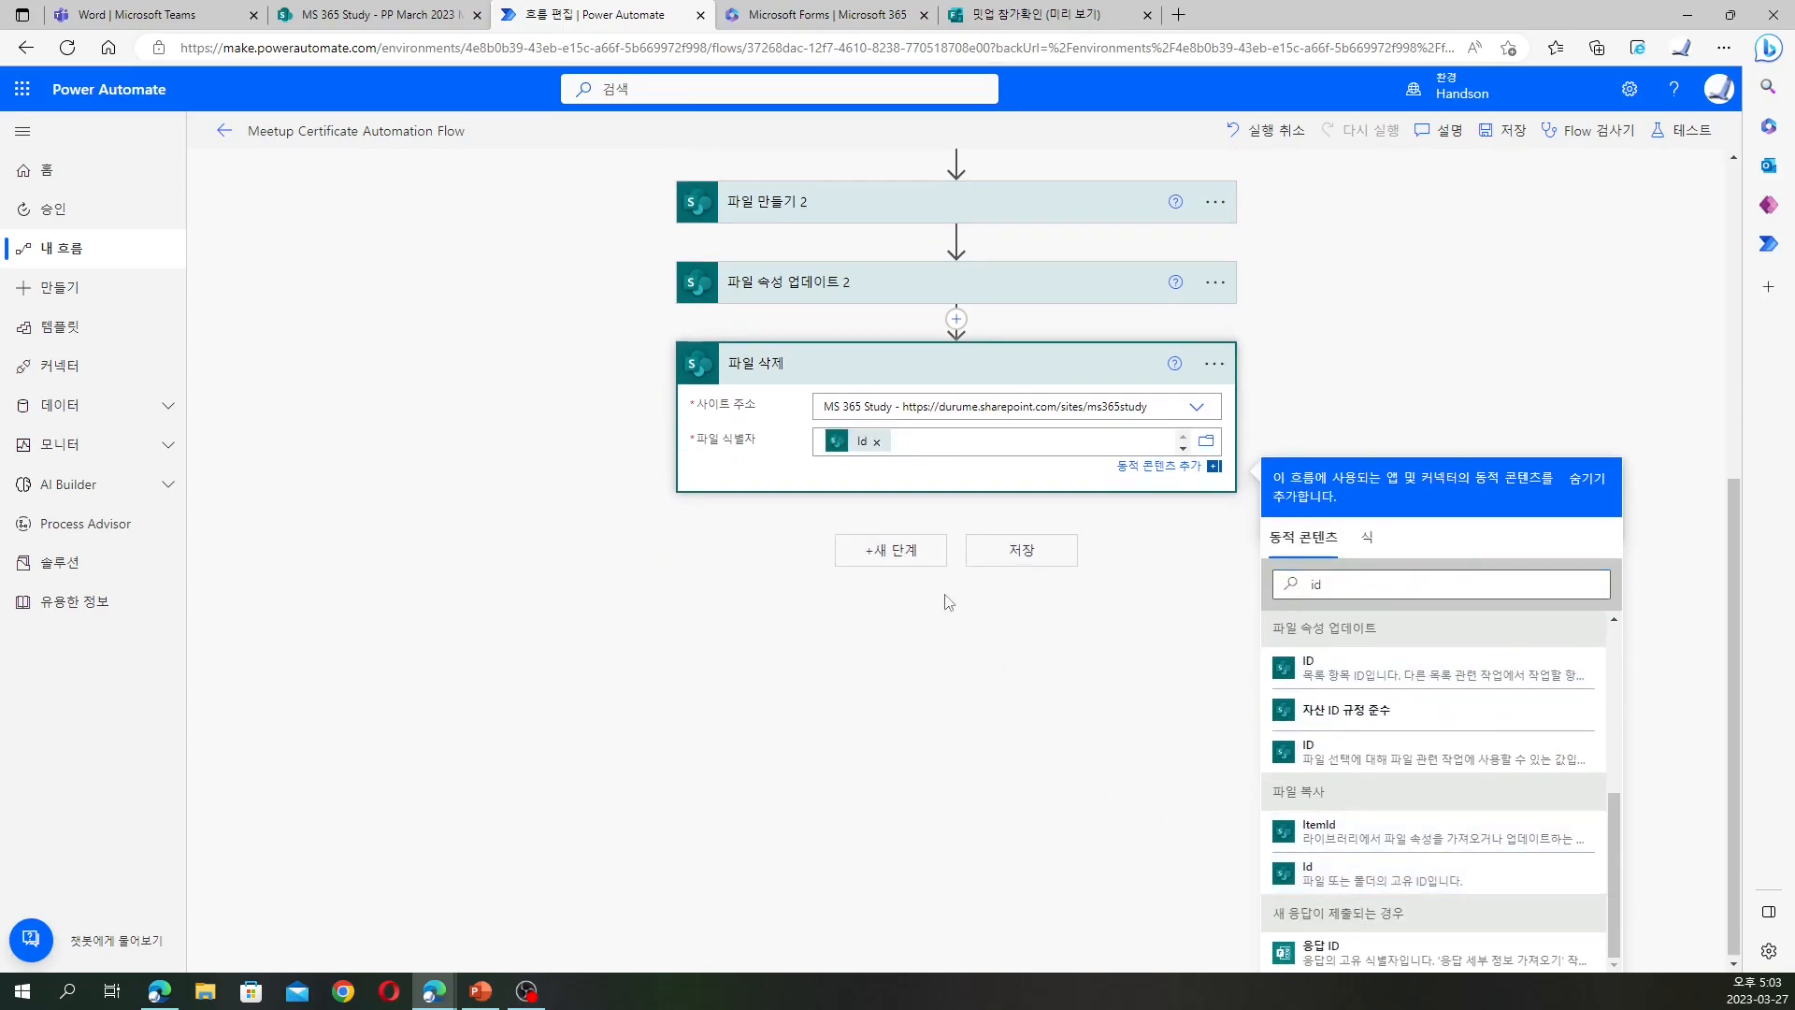
Save the flow and prepare an automatic test reusing the 테스트 성공 trigger, then view the form responses
{"action": "left_click", "coordinate": [1014, 561]}
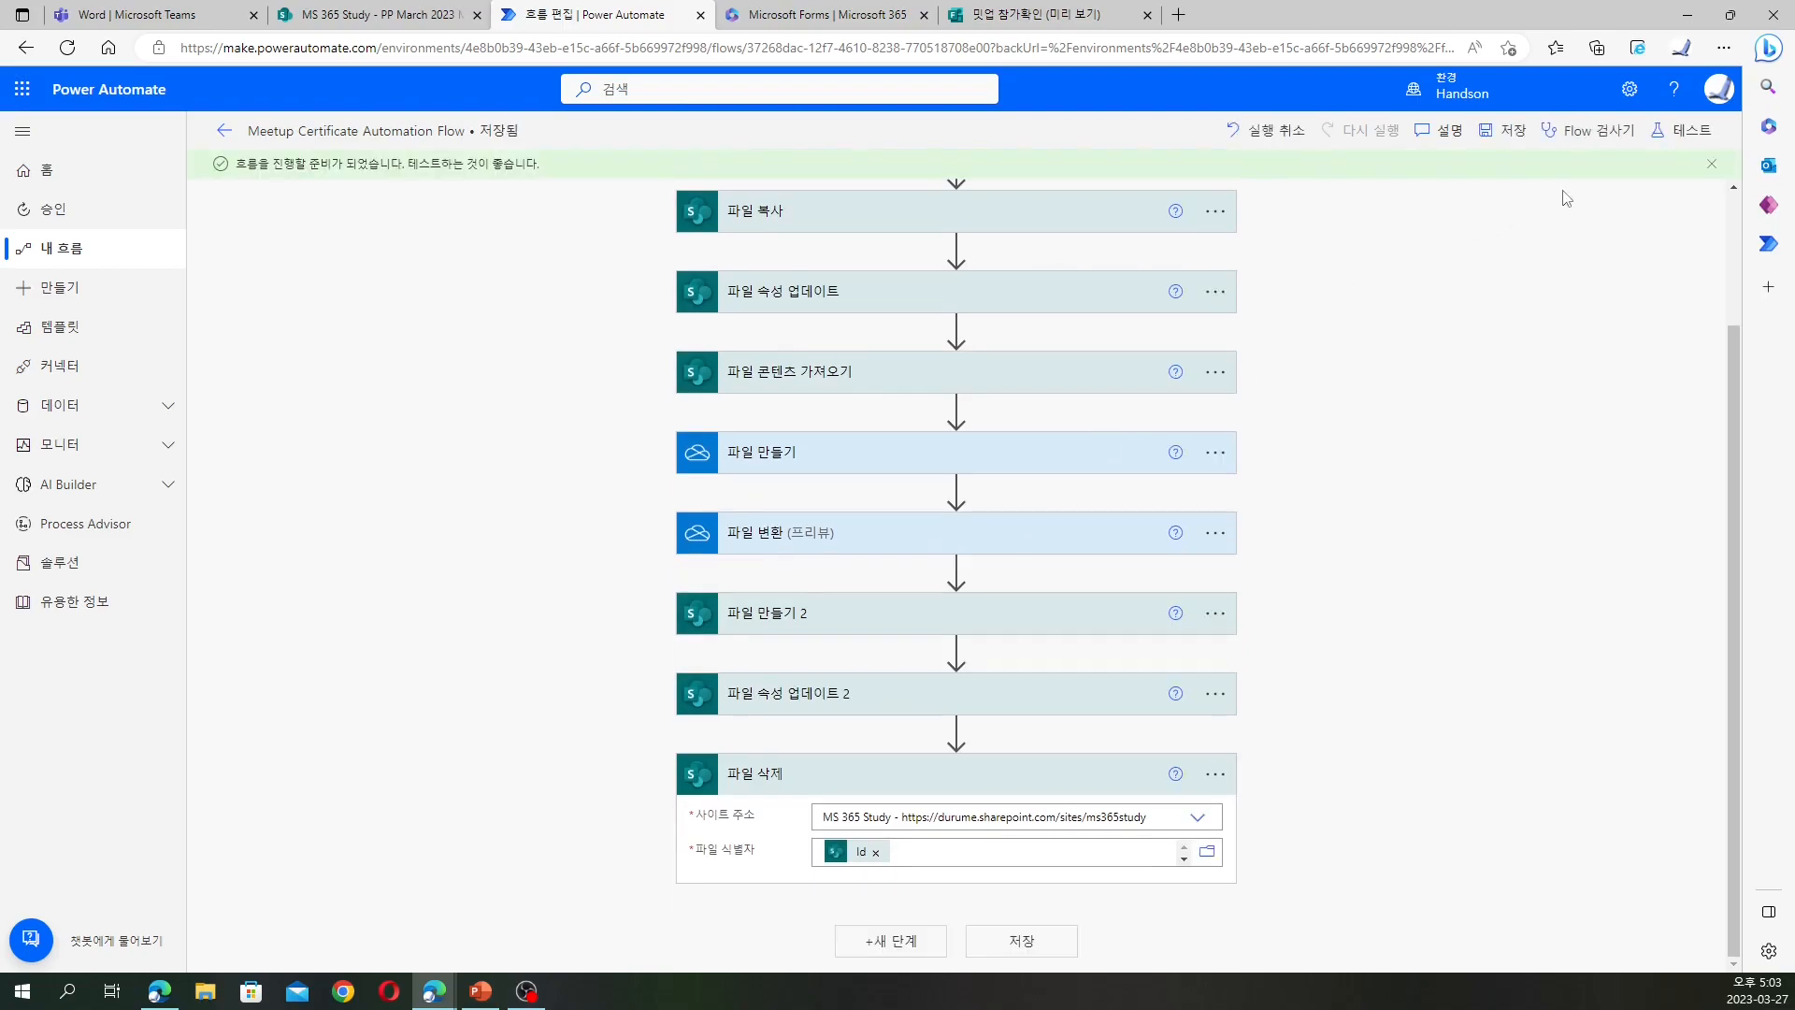
{"action": "left_click", "coordinate": [1689, 139]}
{"action": "left_click", "coordinate": [1510, 278]}
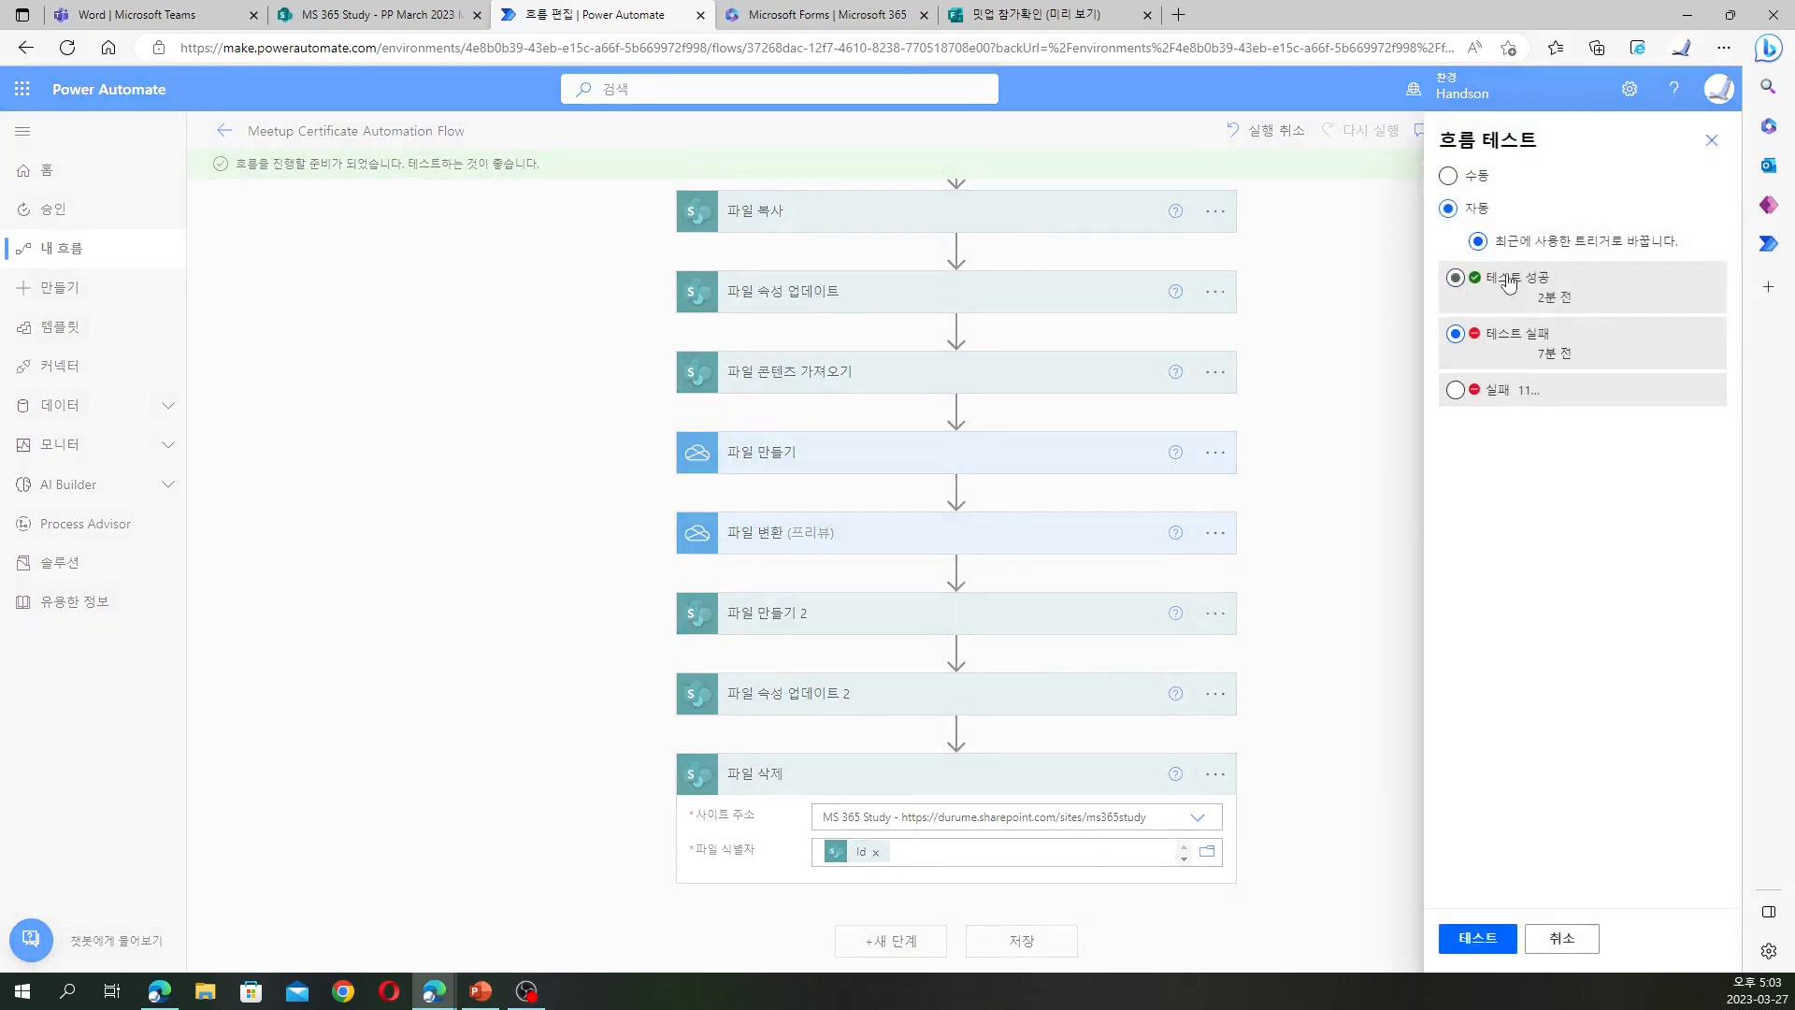
{"action": "left_click", "coordinate": [984, 23]}
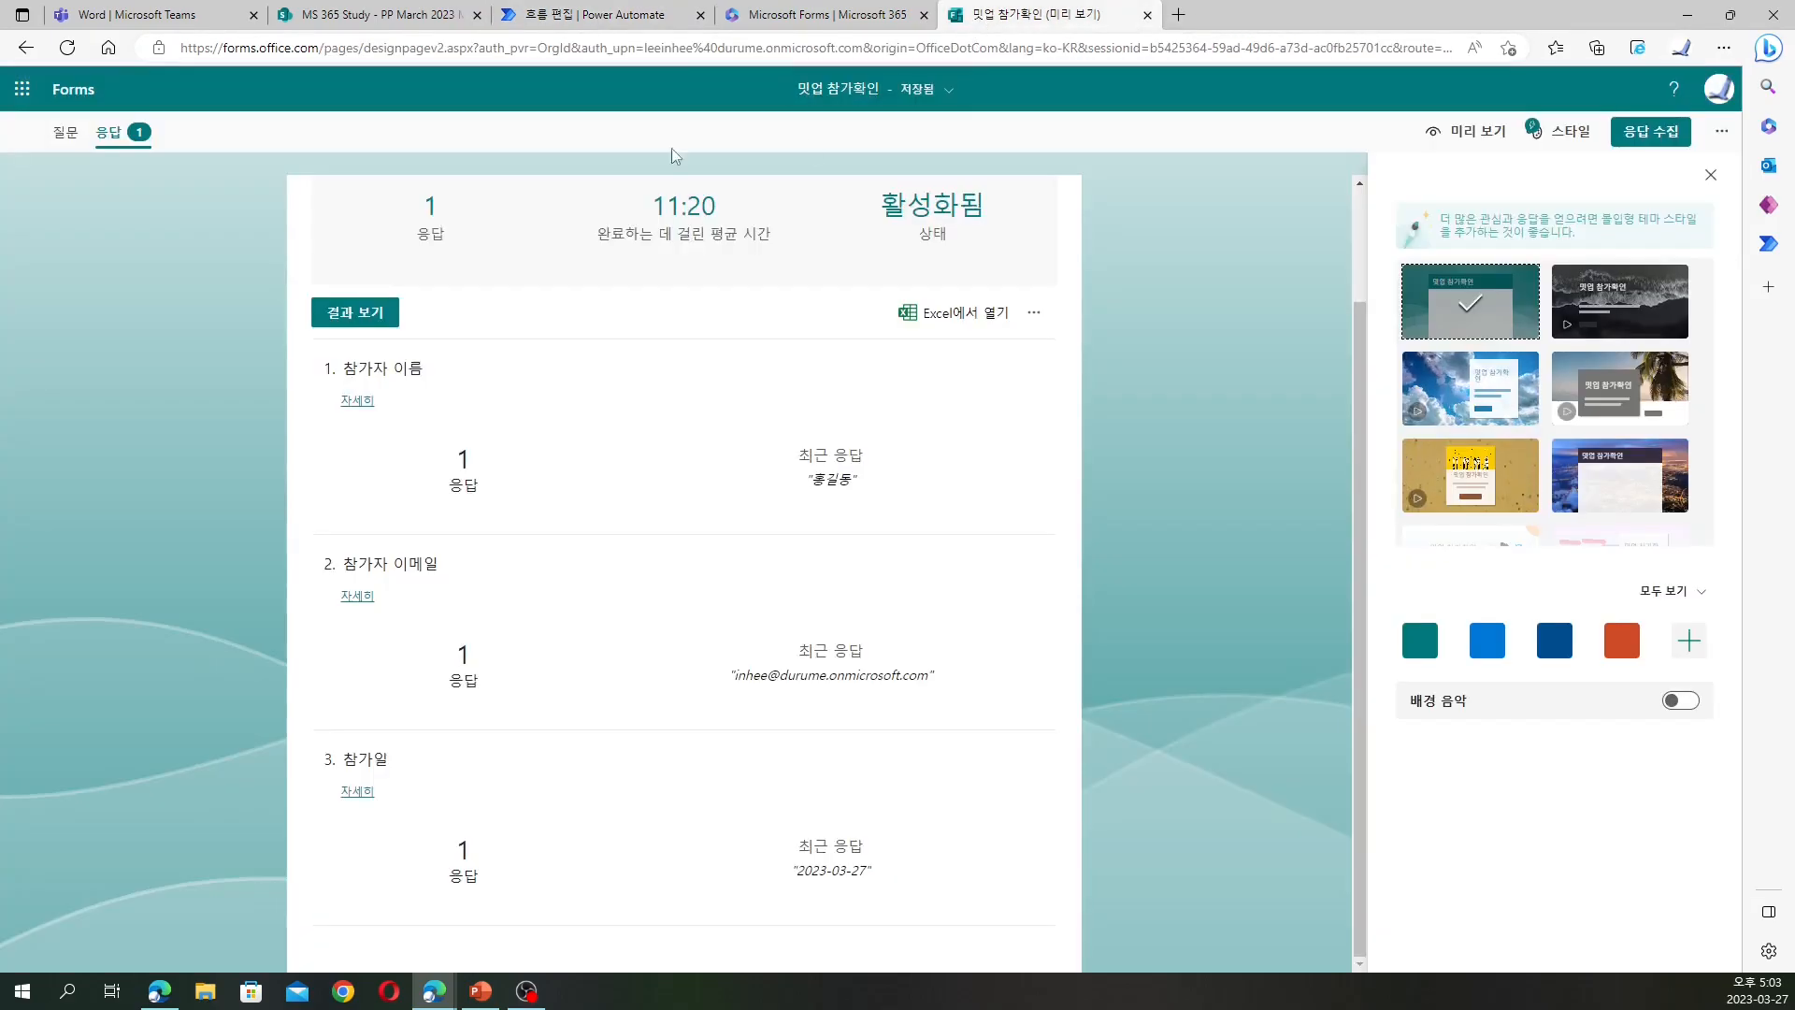
Delete Meetup Certificate.docx and the generated PDF certificate from the PP March 2023 Meetup library
{"action": "left_click", "coordinate": [402, 15]}
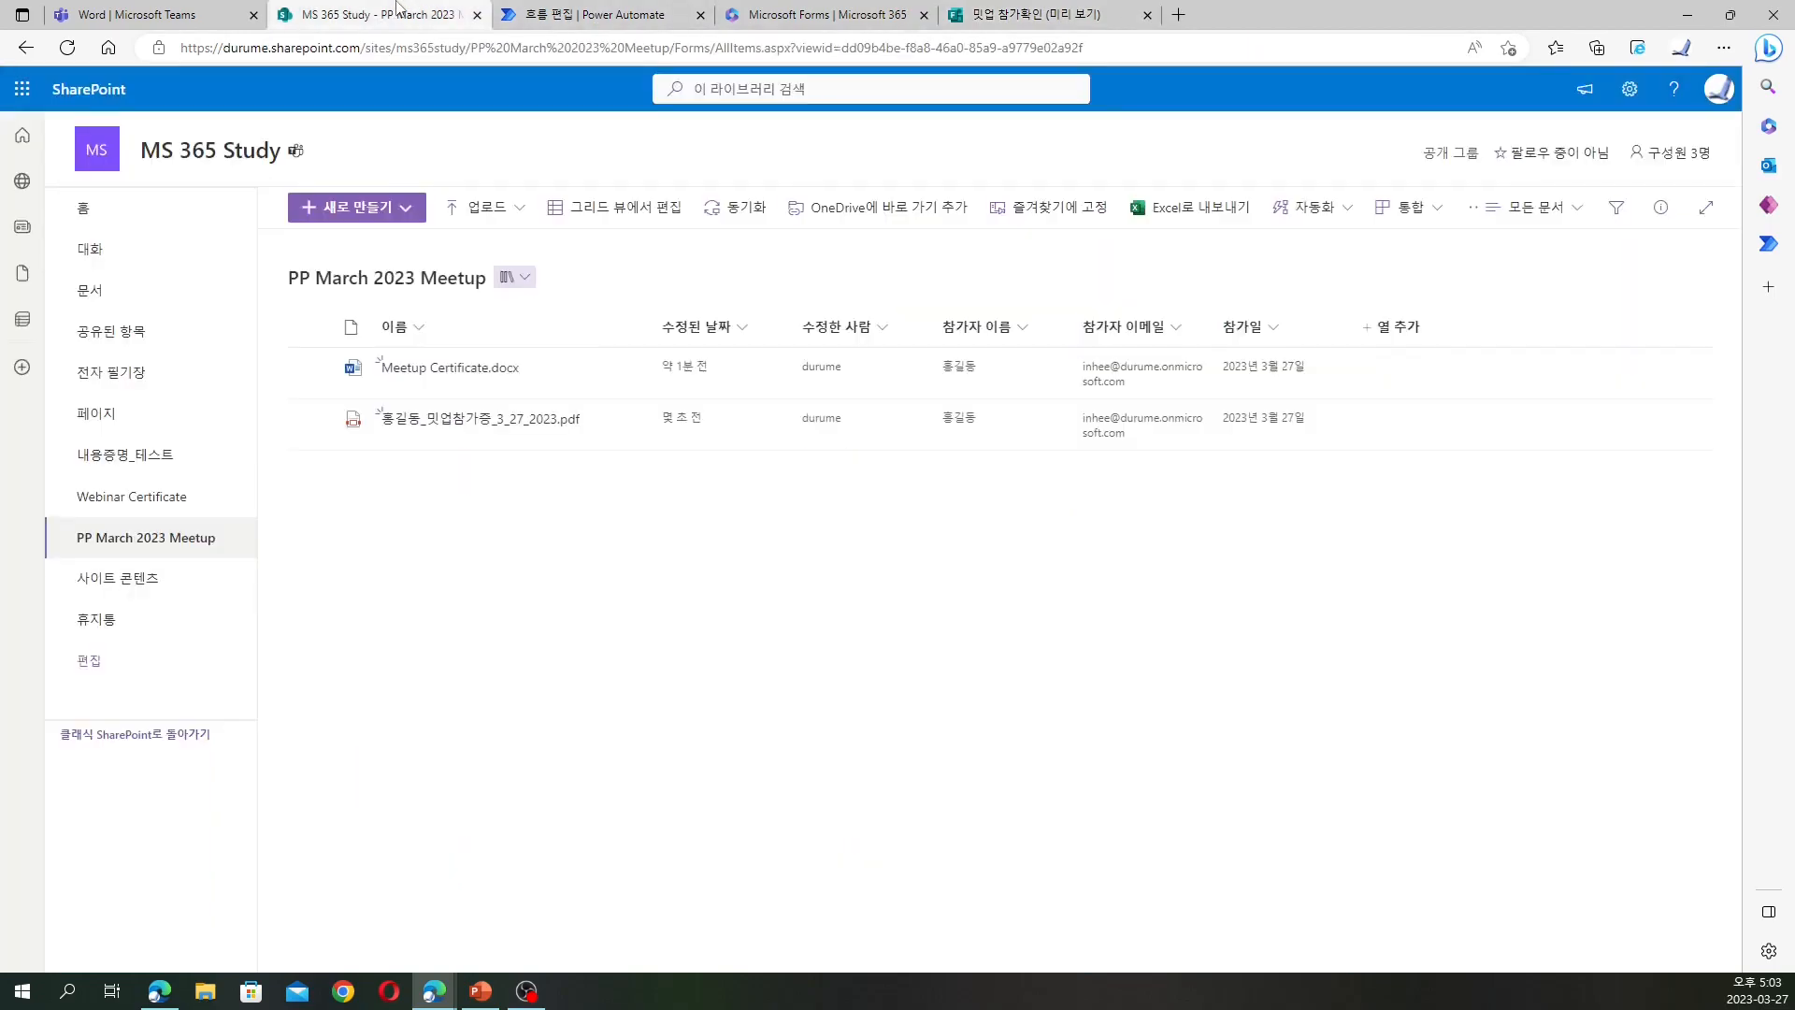
{"action": "left_click", "coordinate": [311, 367]}
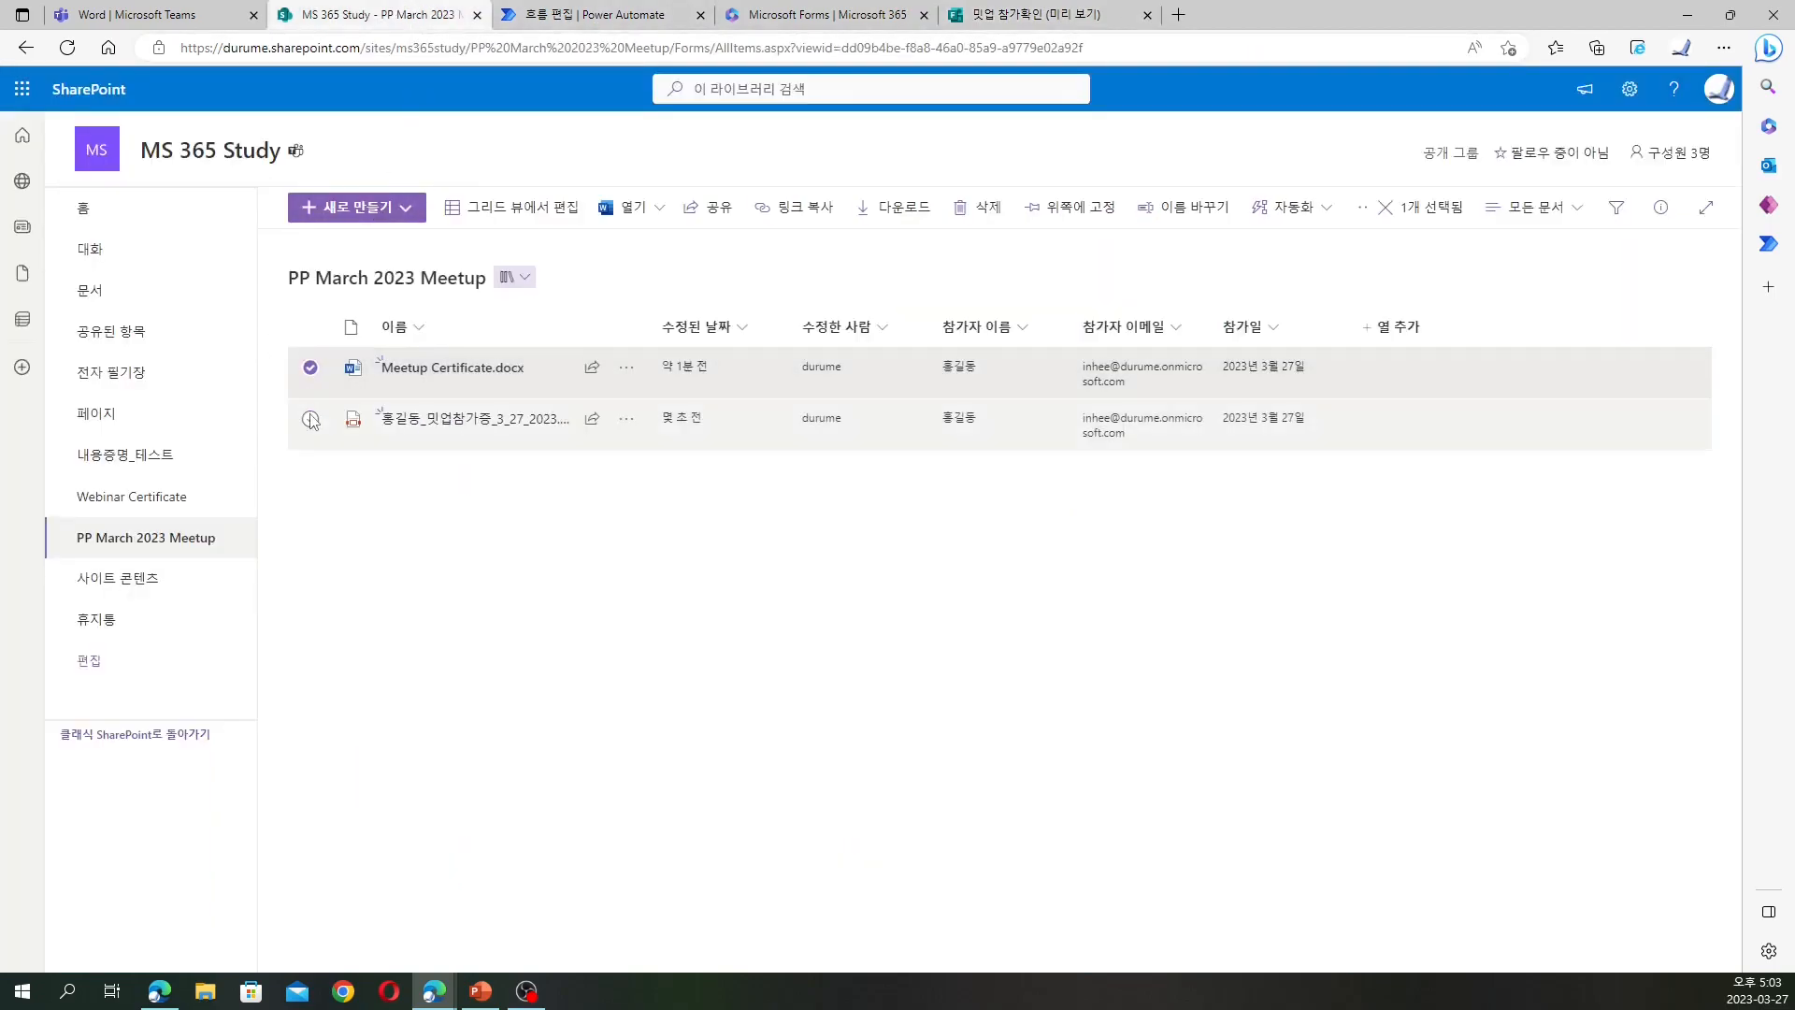
{"action": "left_click", "coordinate": [311, 419]}
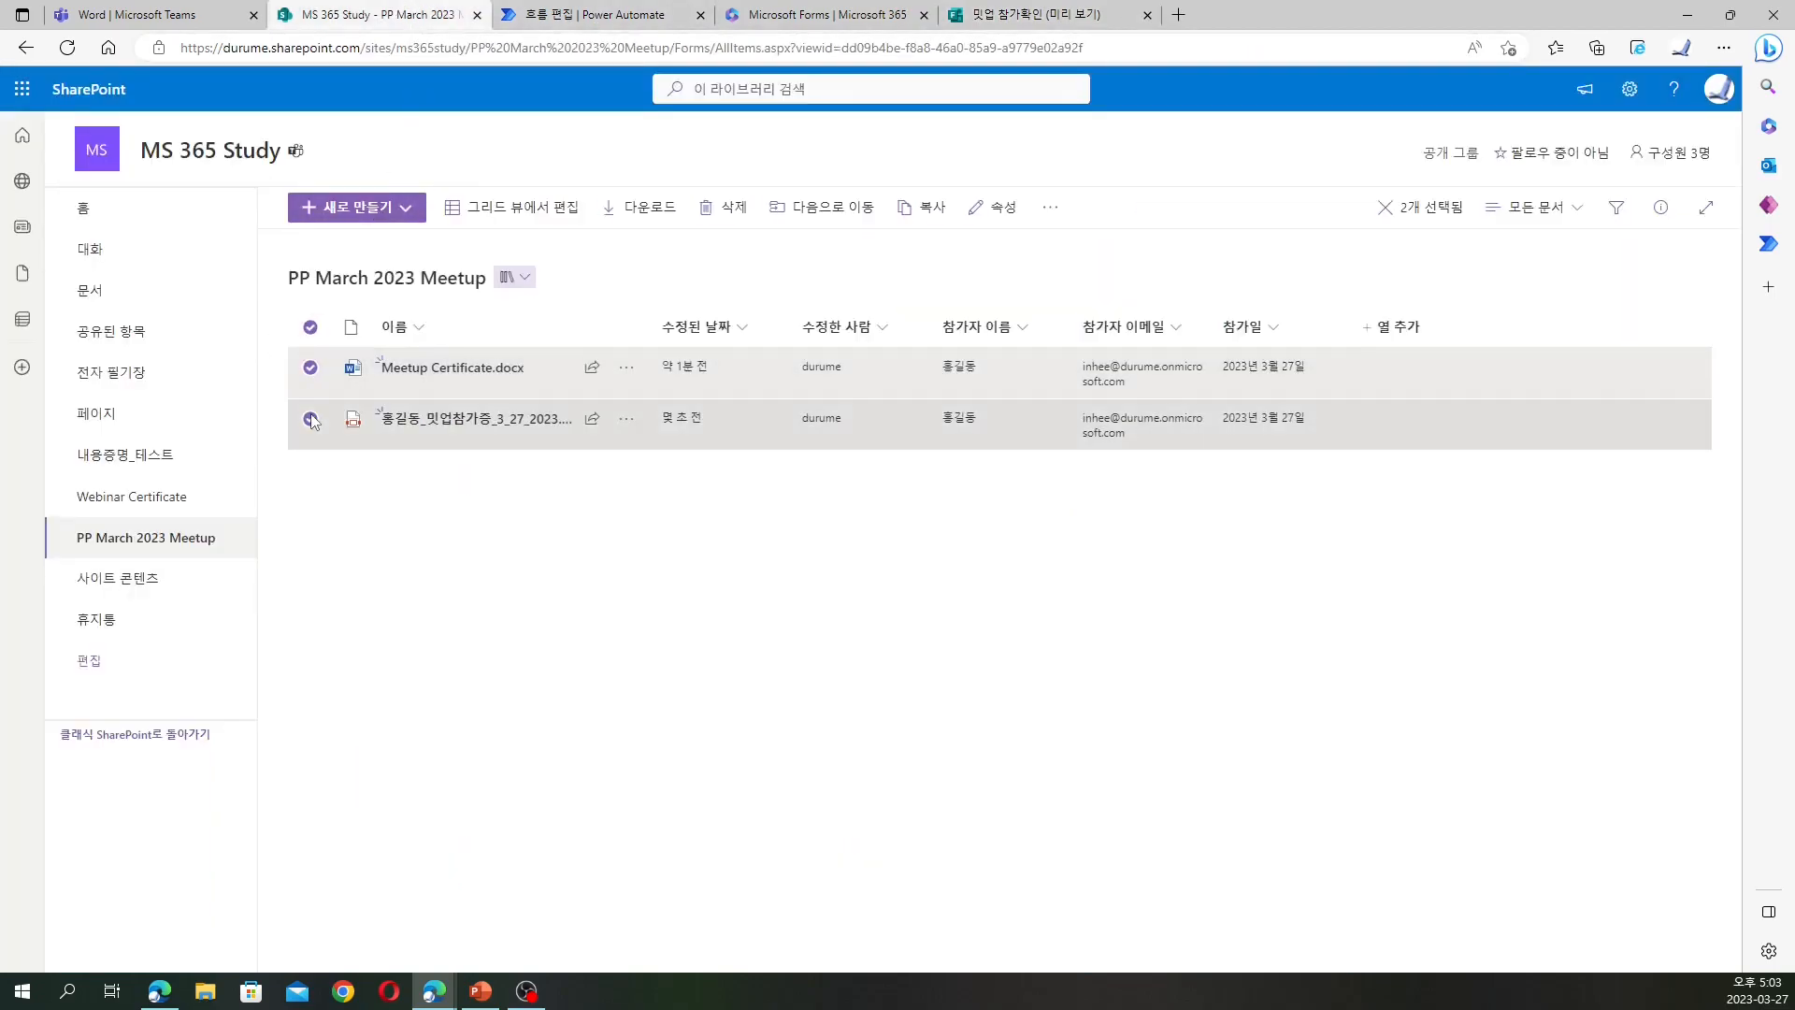
{"action": "left_click", "coordinate": [723, 206]}
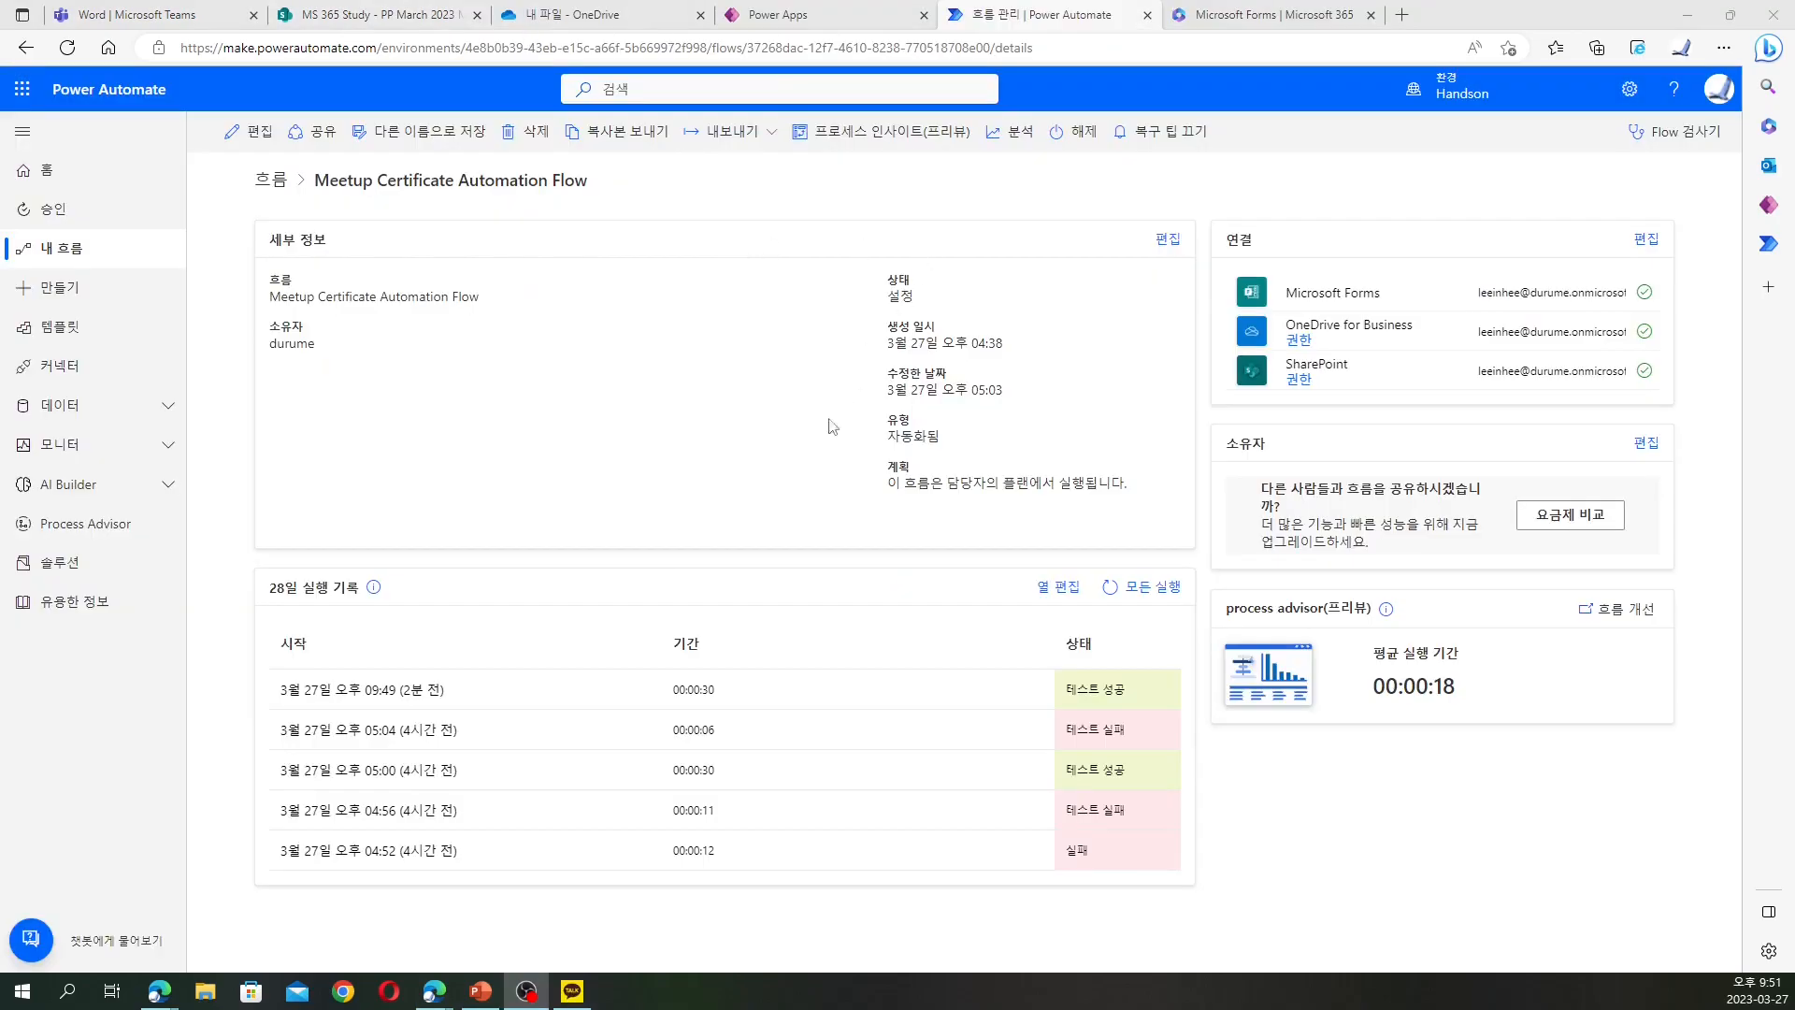
Open the flow in the editor after confirming the SharePoint library is empty, and begin test setup
{"action": "left_click", "coordinate": [248, 133]}
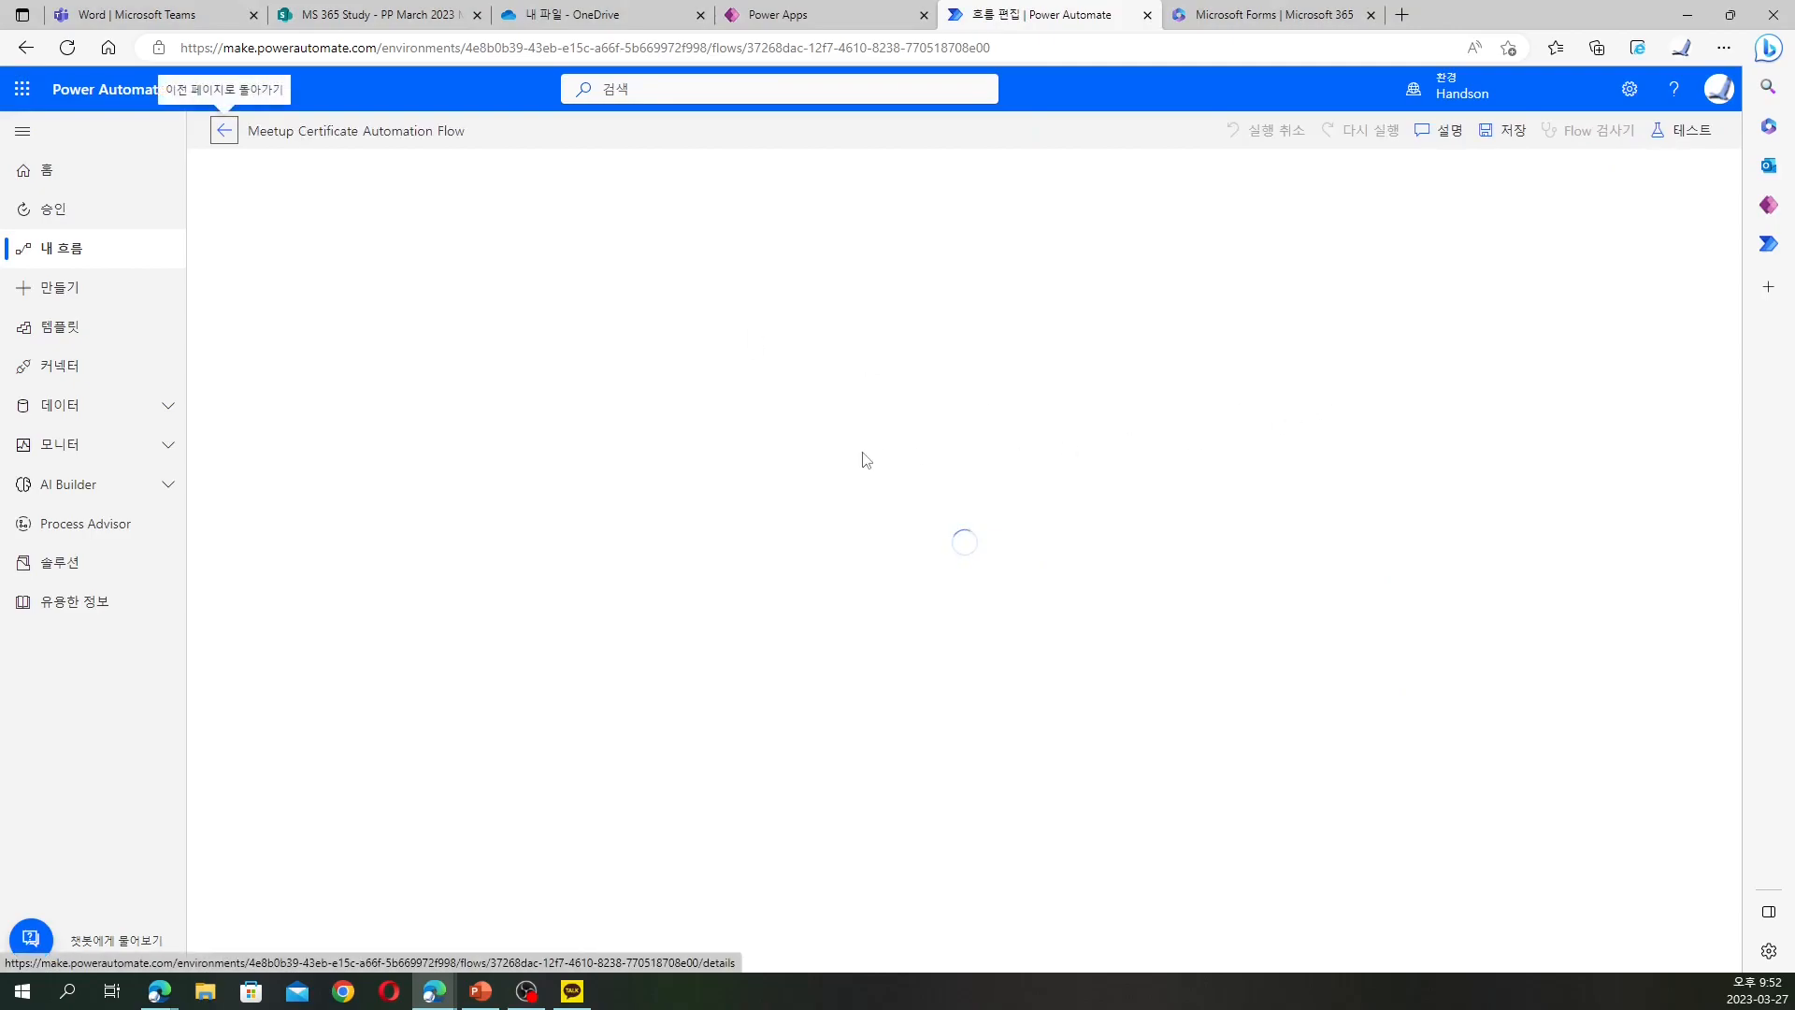
{"action": "scroll", "coordinate": [938, 492], "scroll_direction": "down", "scroll_amount": 2}
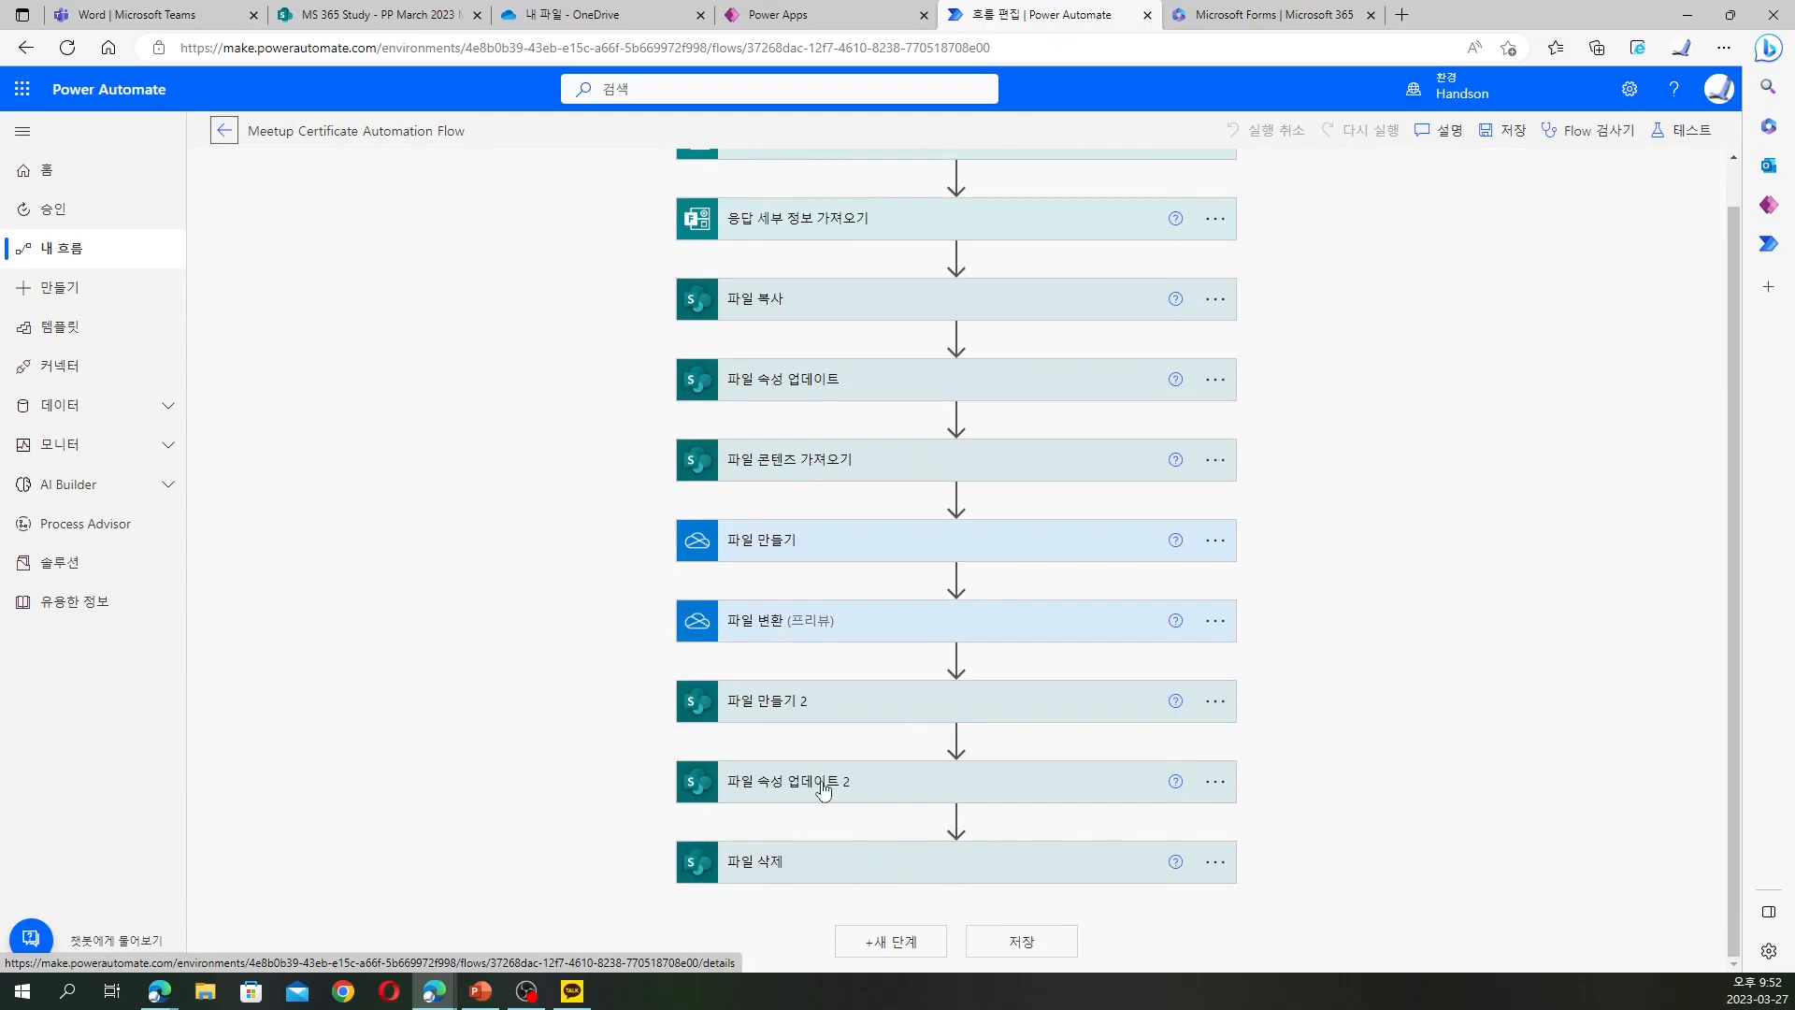
{"action": "left_click", "coordinate": [413, 13]}
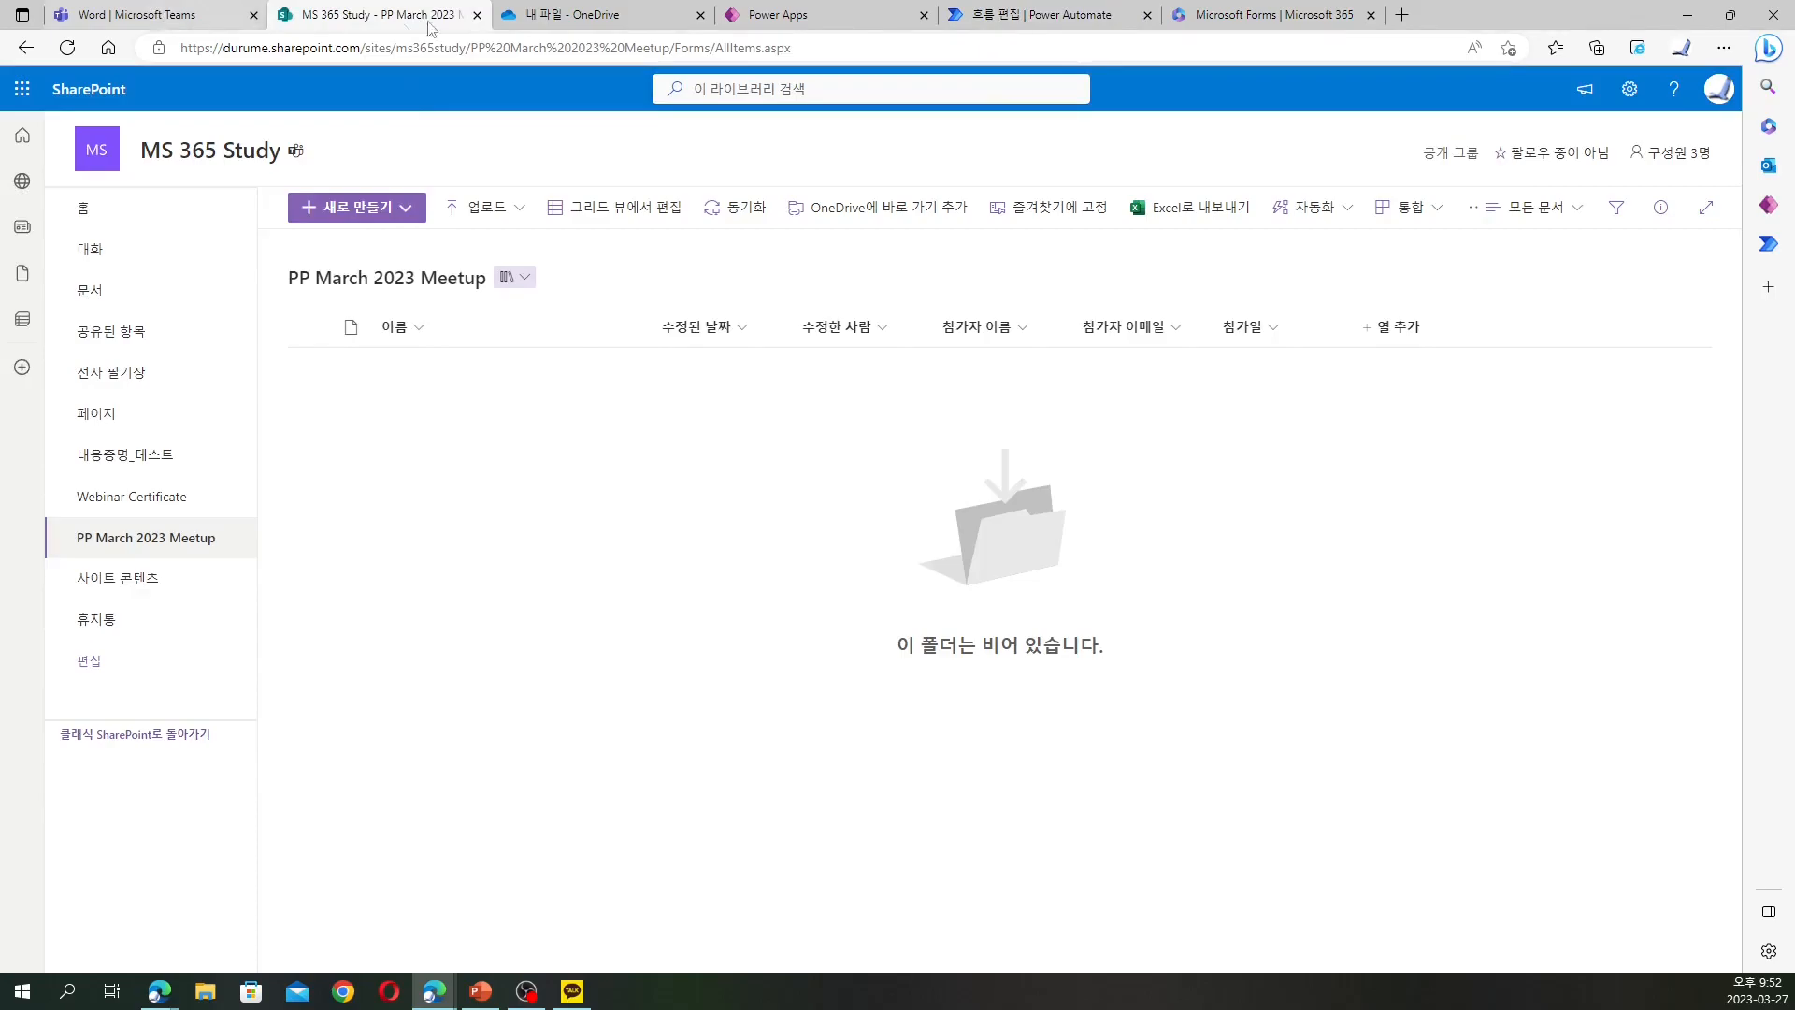
{"action": "left_click", "coordinate": [135, 14]}
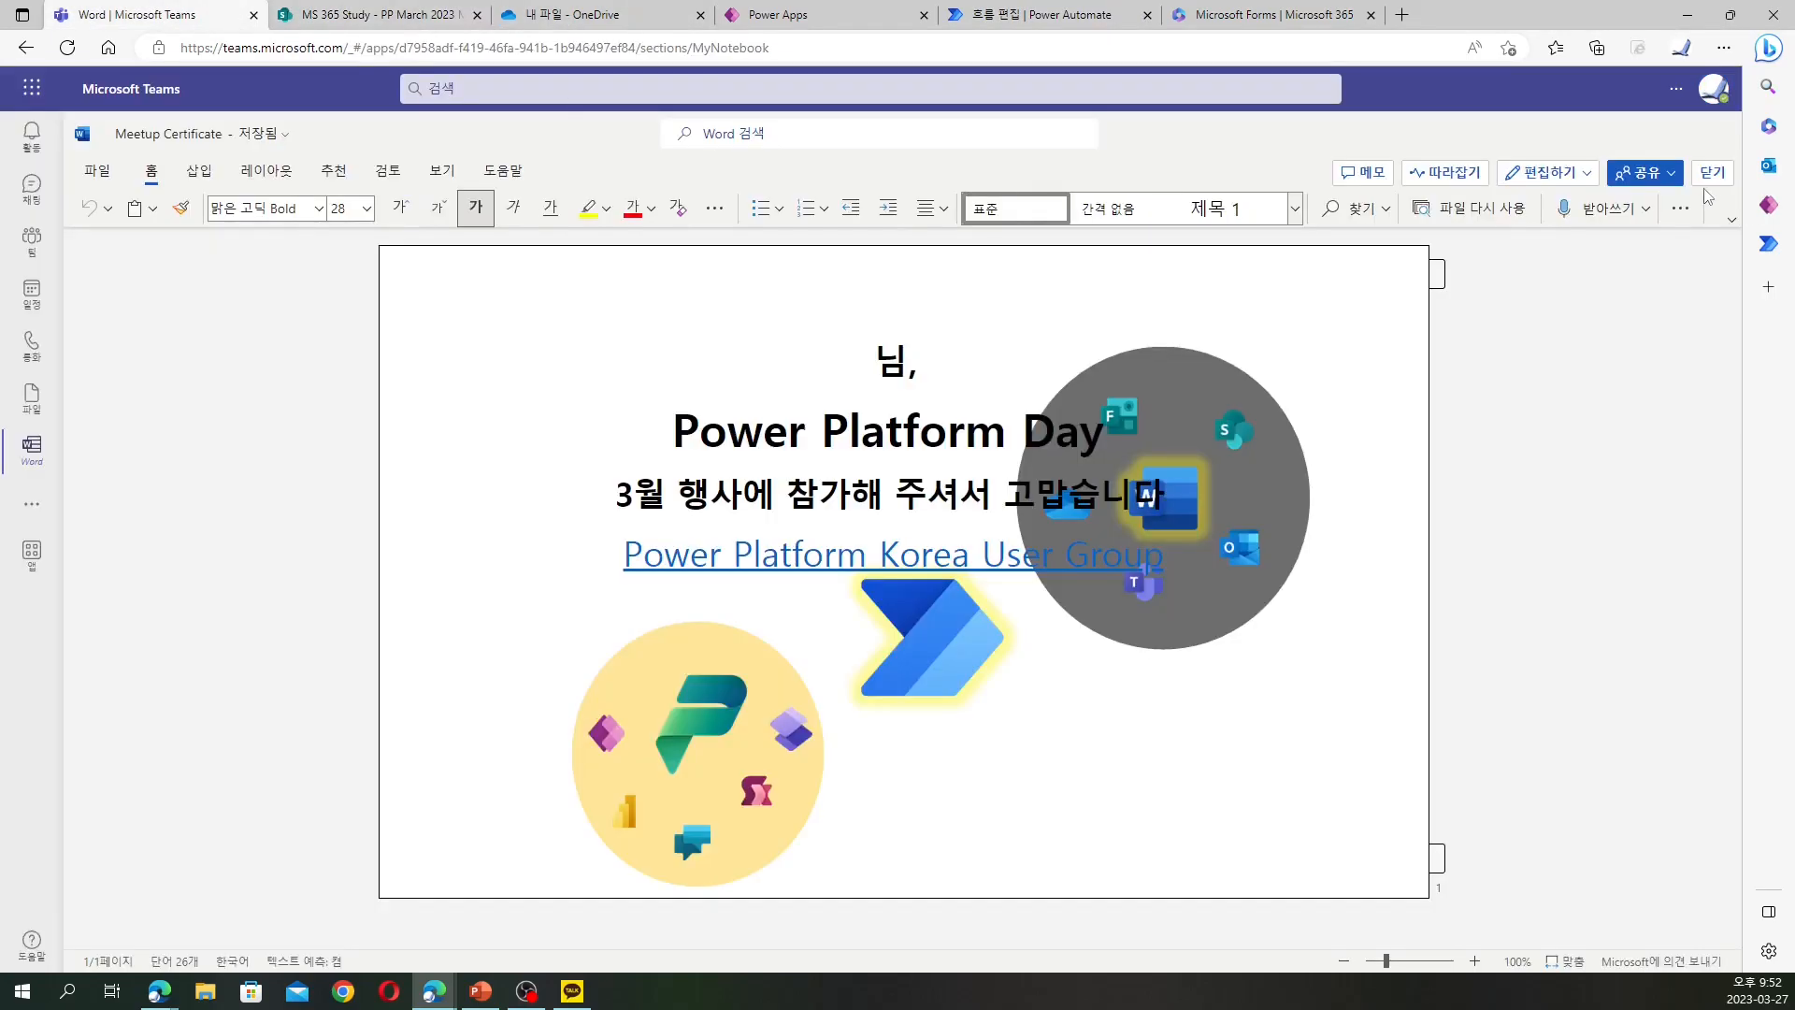
{"action": "left_click", "coordinate": [421, 14]}
{"action": "left_click", "coordinate": [1045, 15]}
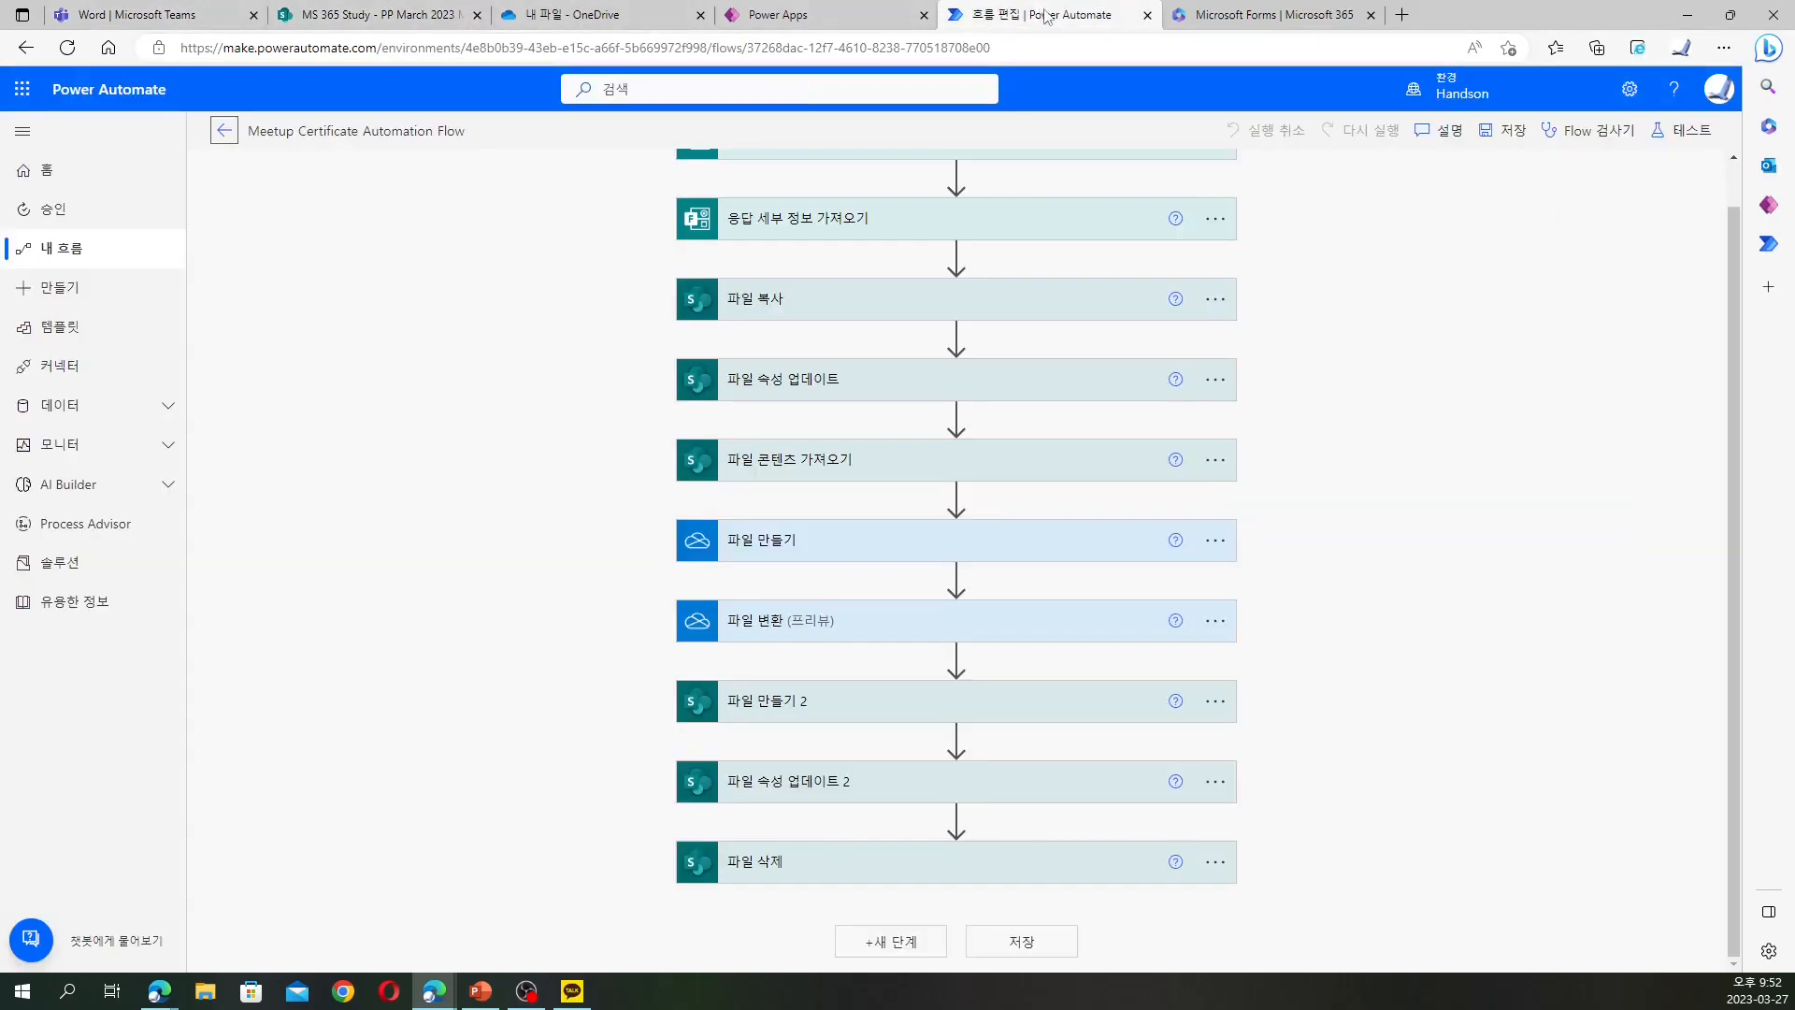
{"action": "left_click", "coordinate": [1685, 130]}
Run an automatic test from the recent successful trigger and refresh the SharePoint library for new files
{"action": "left_click", "coordinate": [1459, 217]}
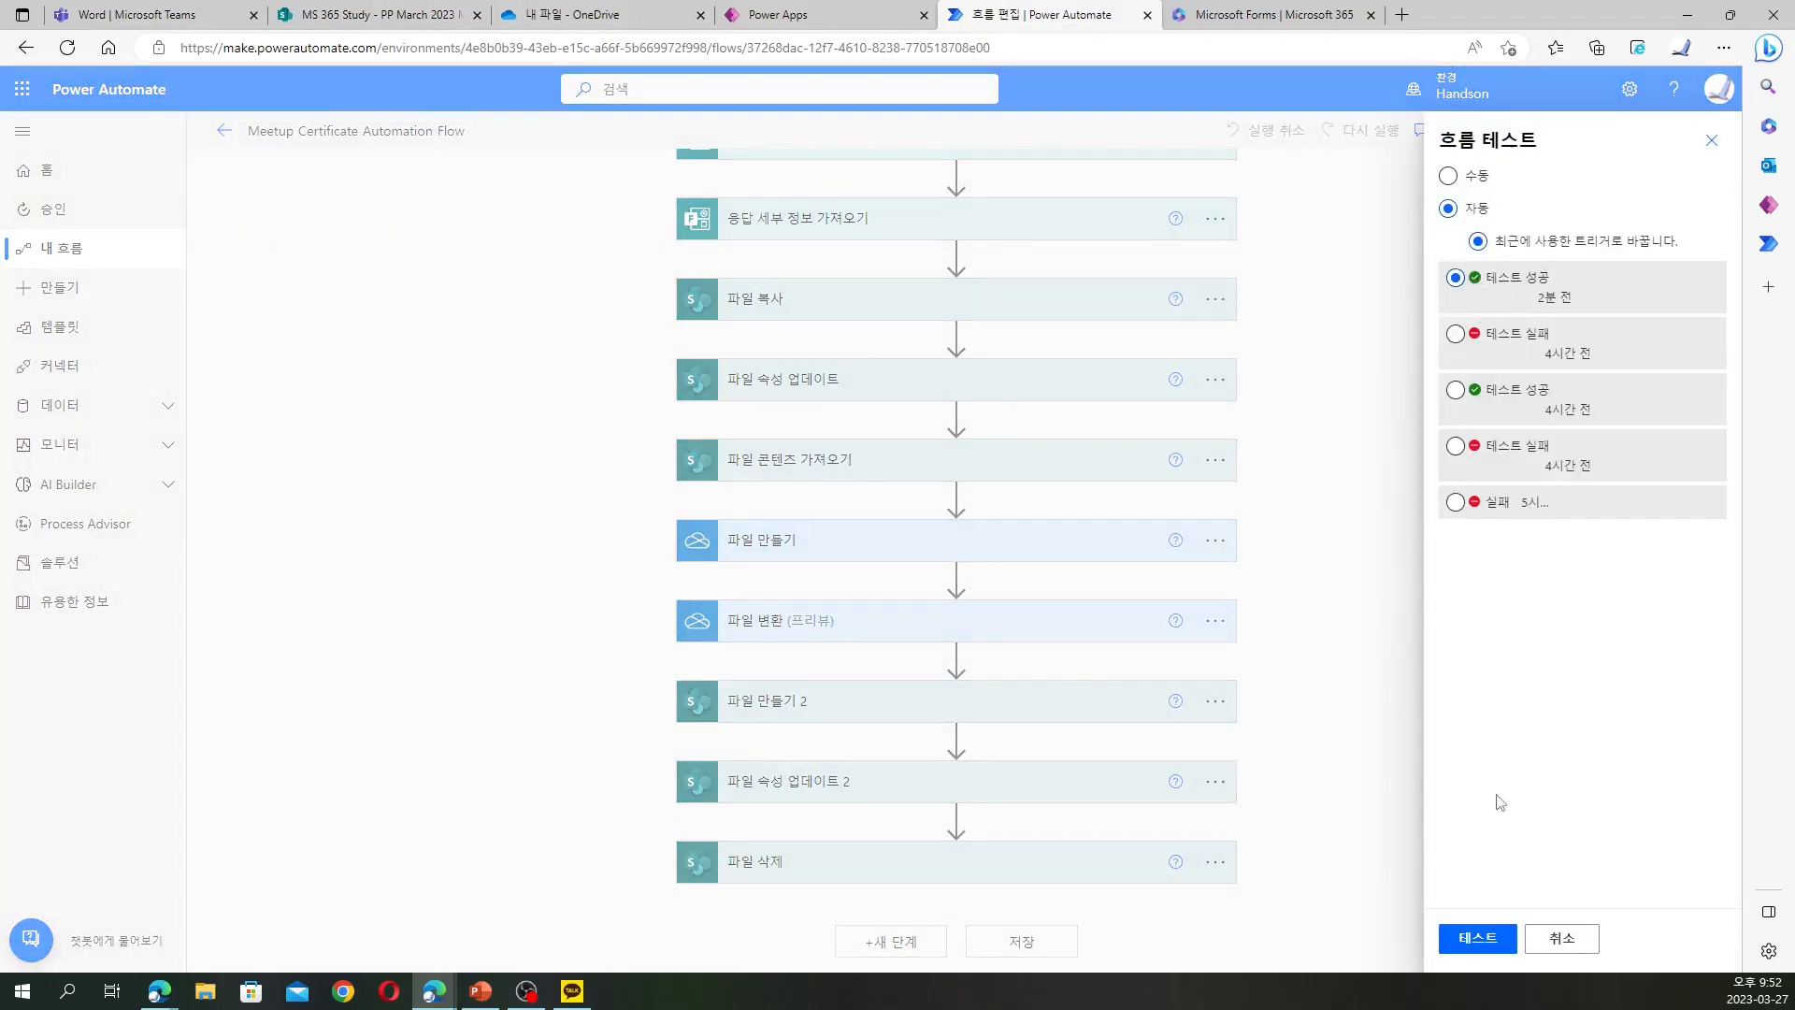
{"action": "left_click", "coordinate": [1479, 941]}
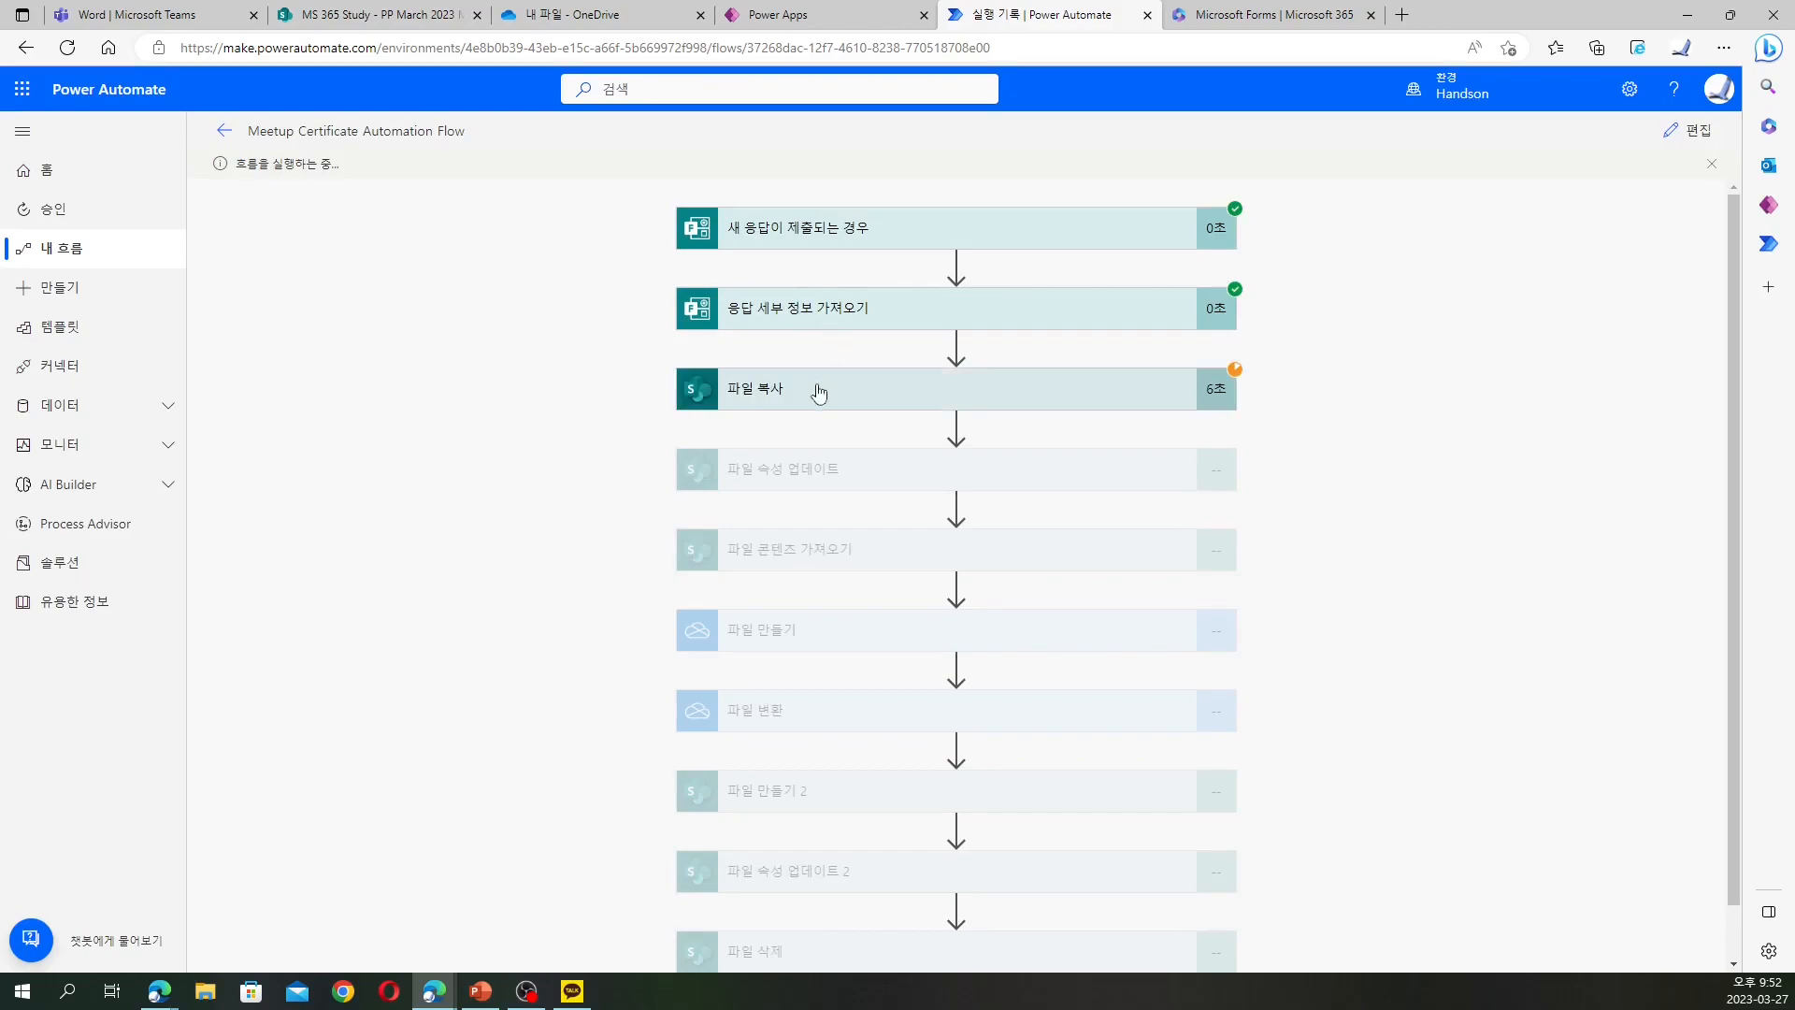
{"action": "left_click", "coordinate": [374, 14]}
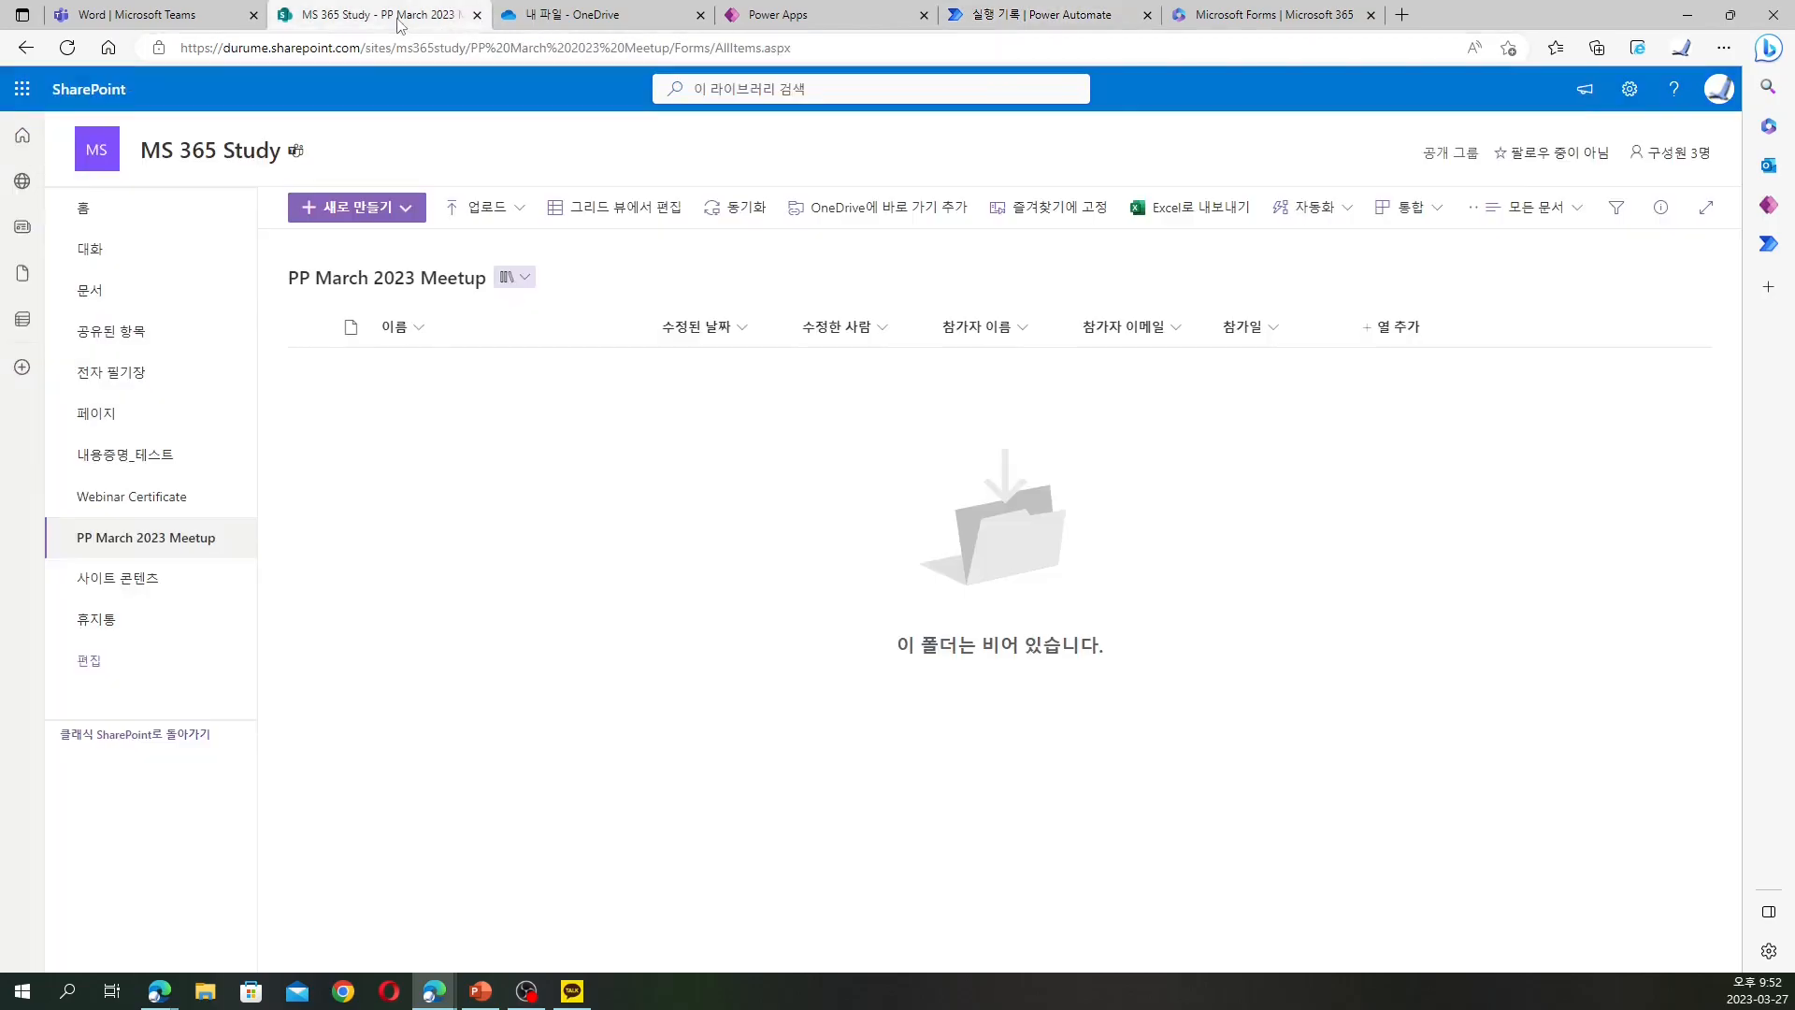
{"action": "left_click", "coordinate": [67, 48]}
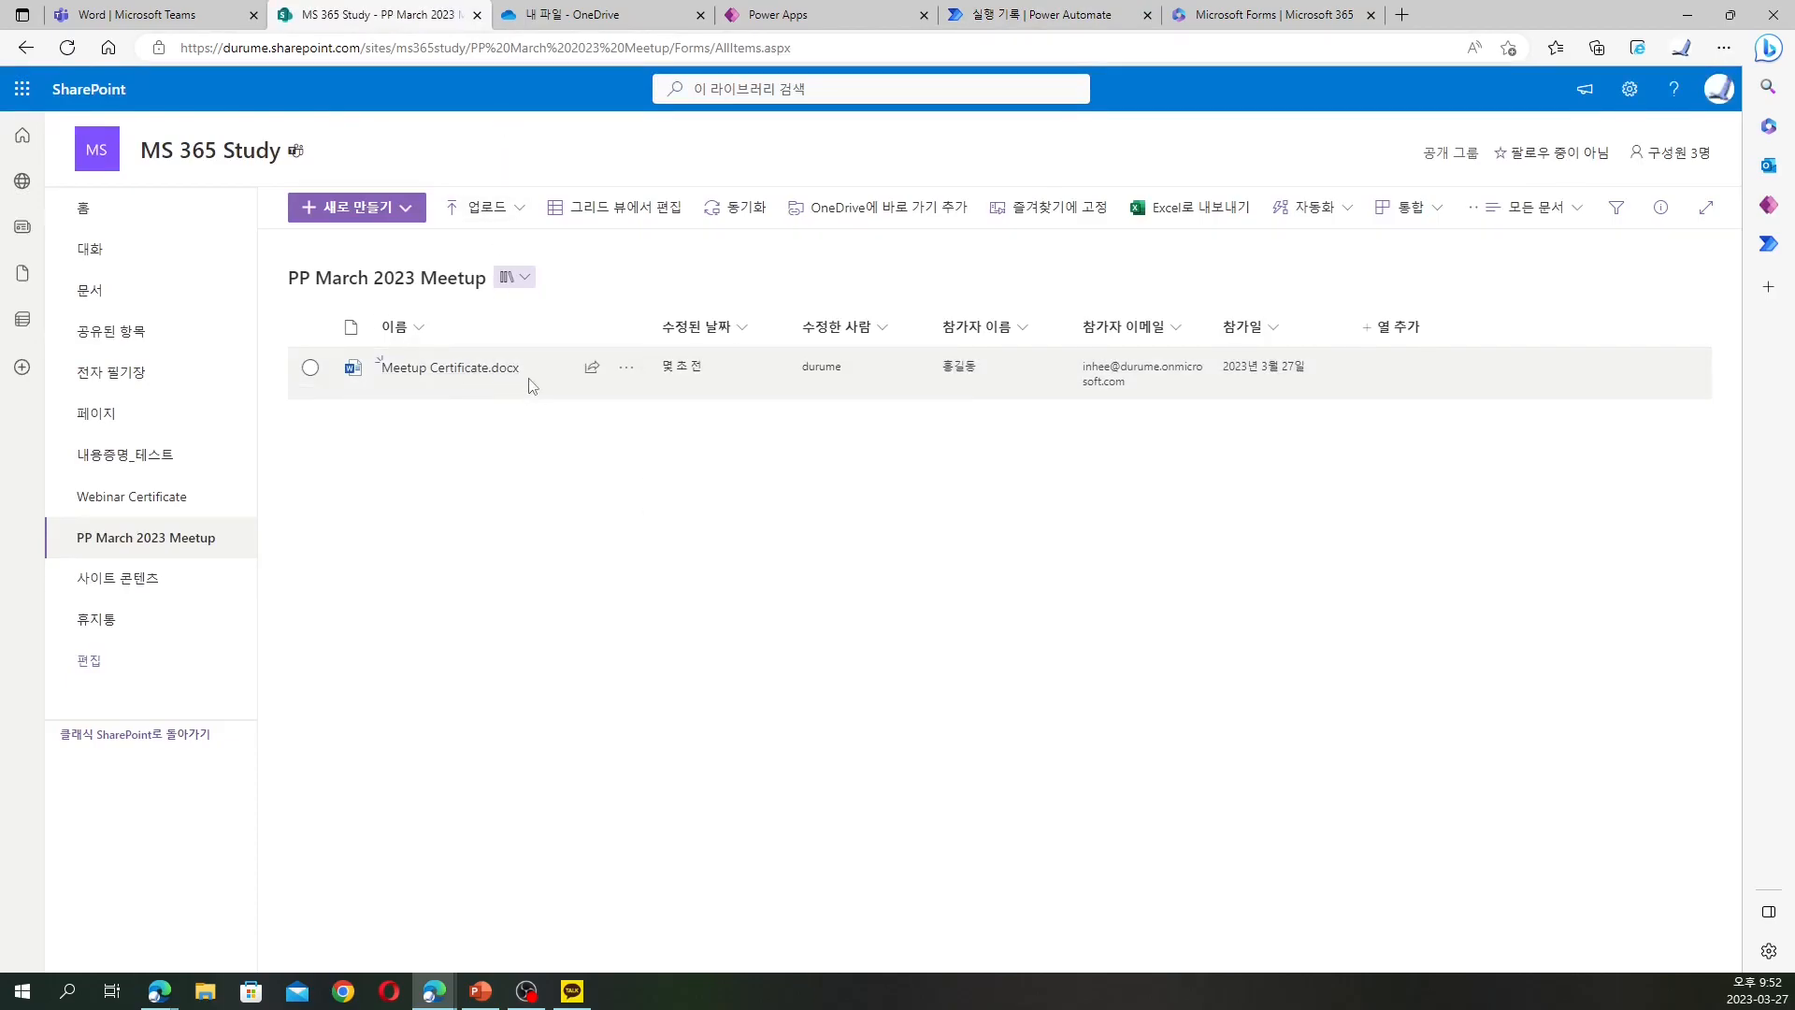
{"action": "left_click", "coordinate": [584, 16]}
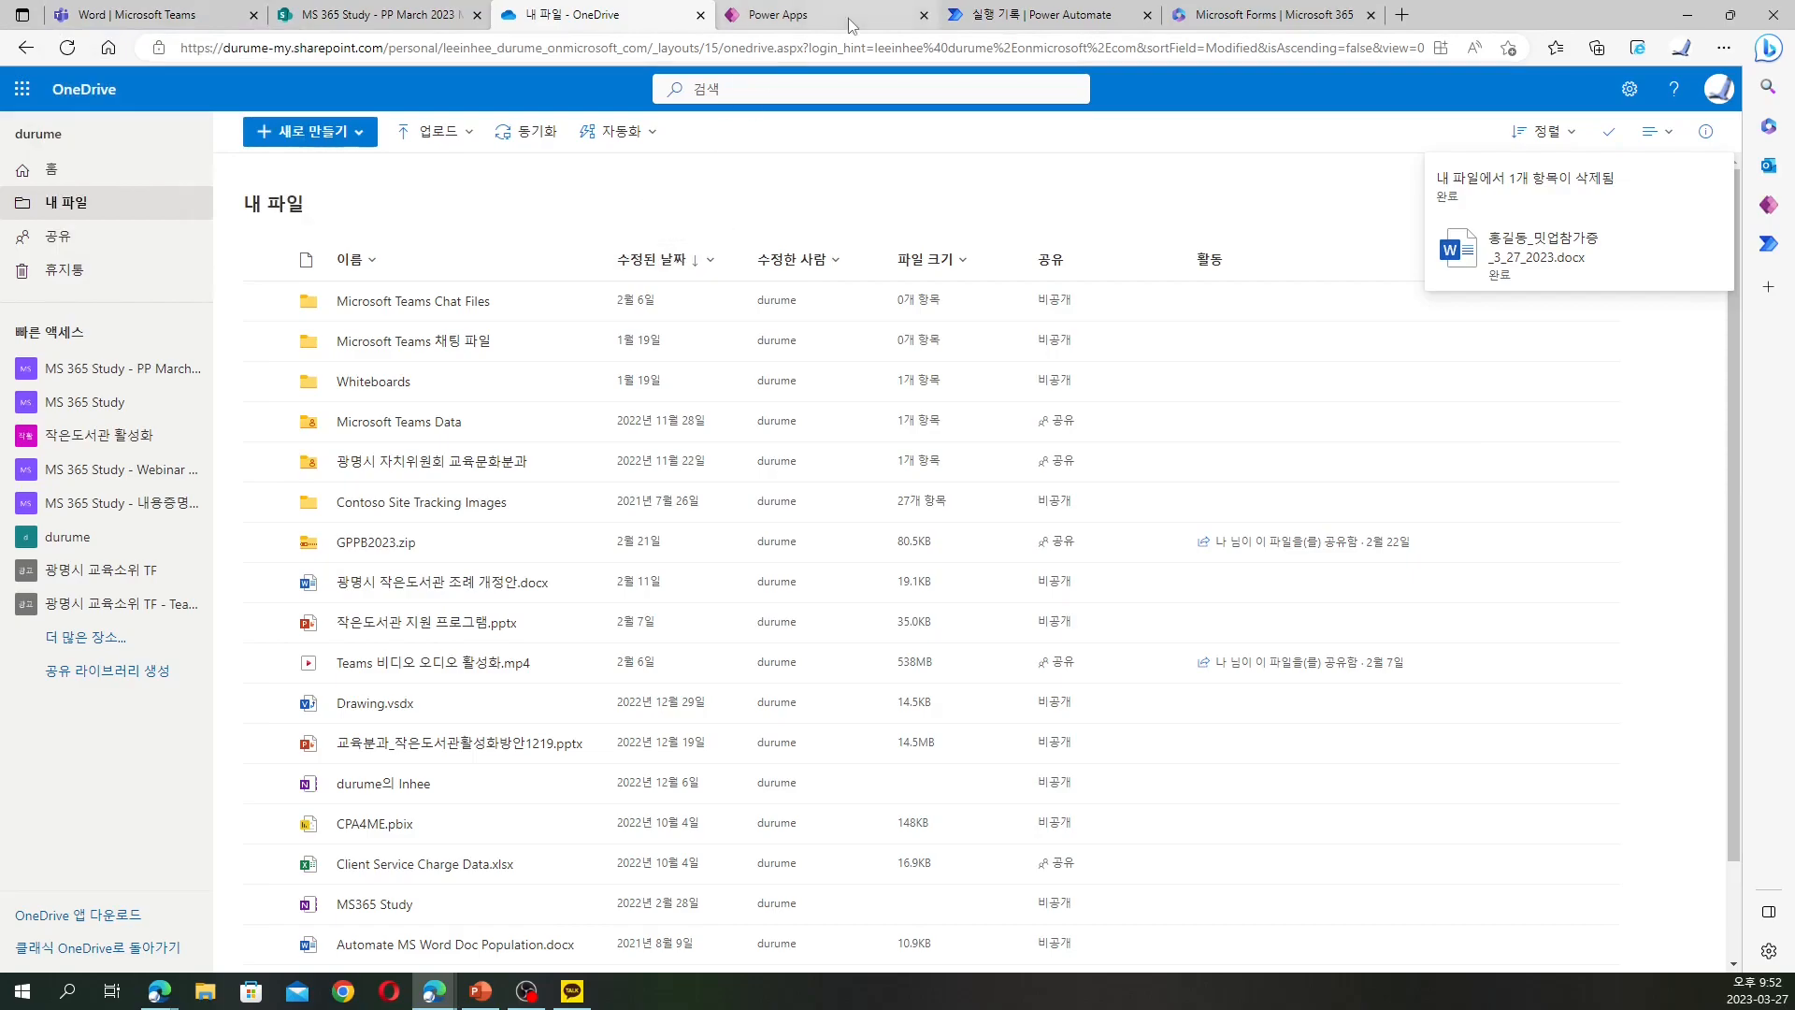
Confirm the certificate document in OneDrive My files and that only the PDF remains in SharePoint
{"action": "left_click", "coordinate": [1033, 13]}
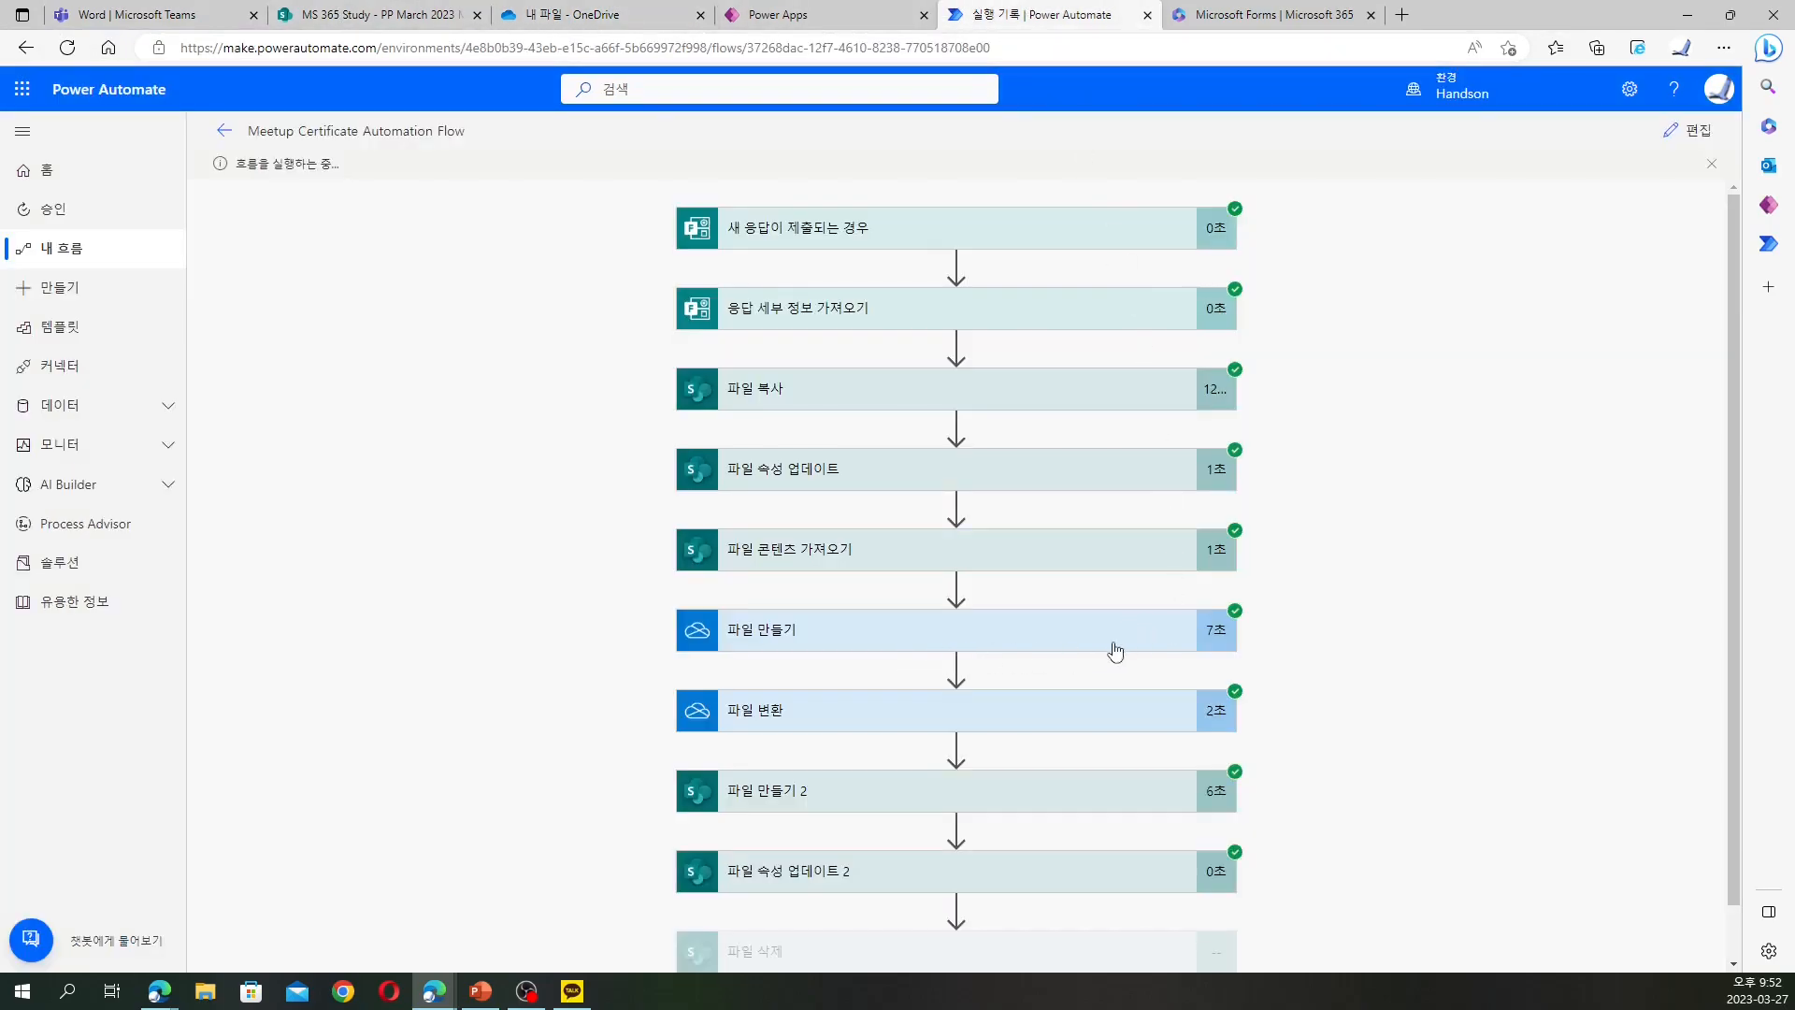
{"action": "left_click", "coordinate": [570, 14]}
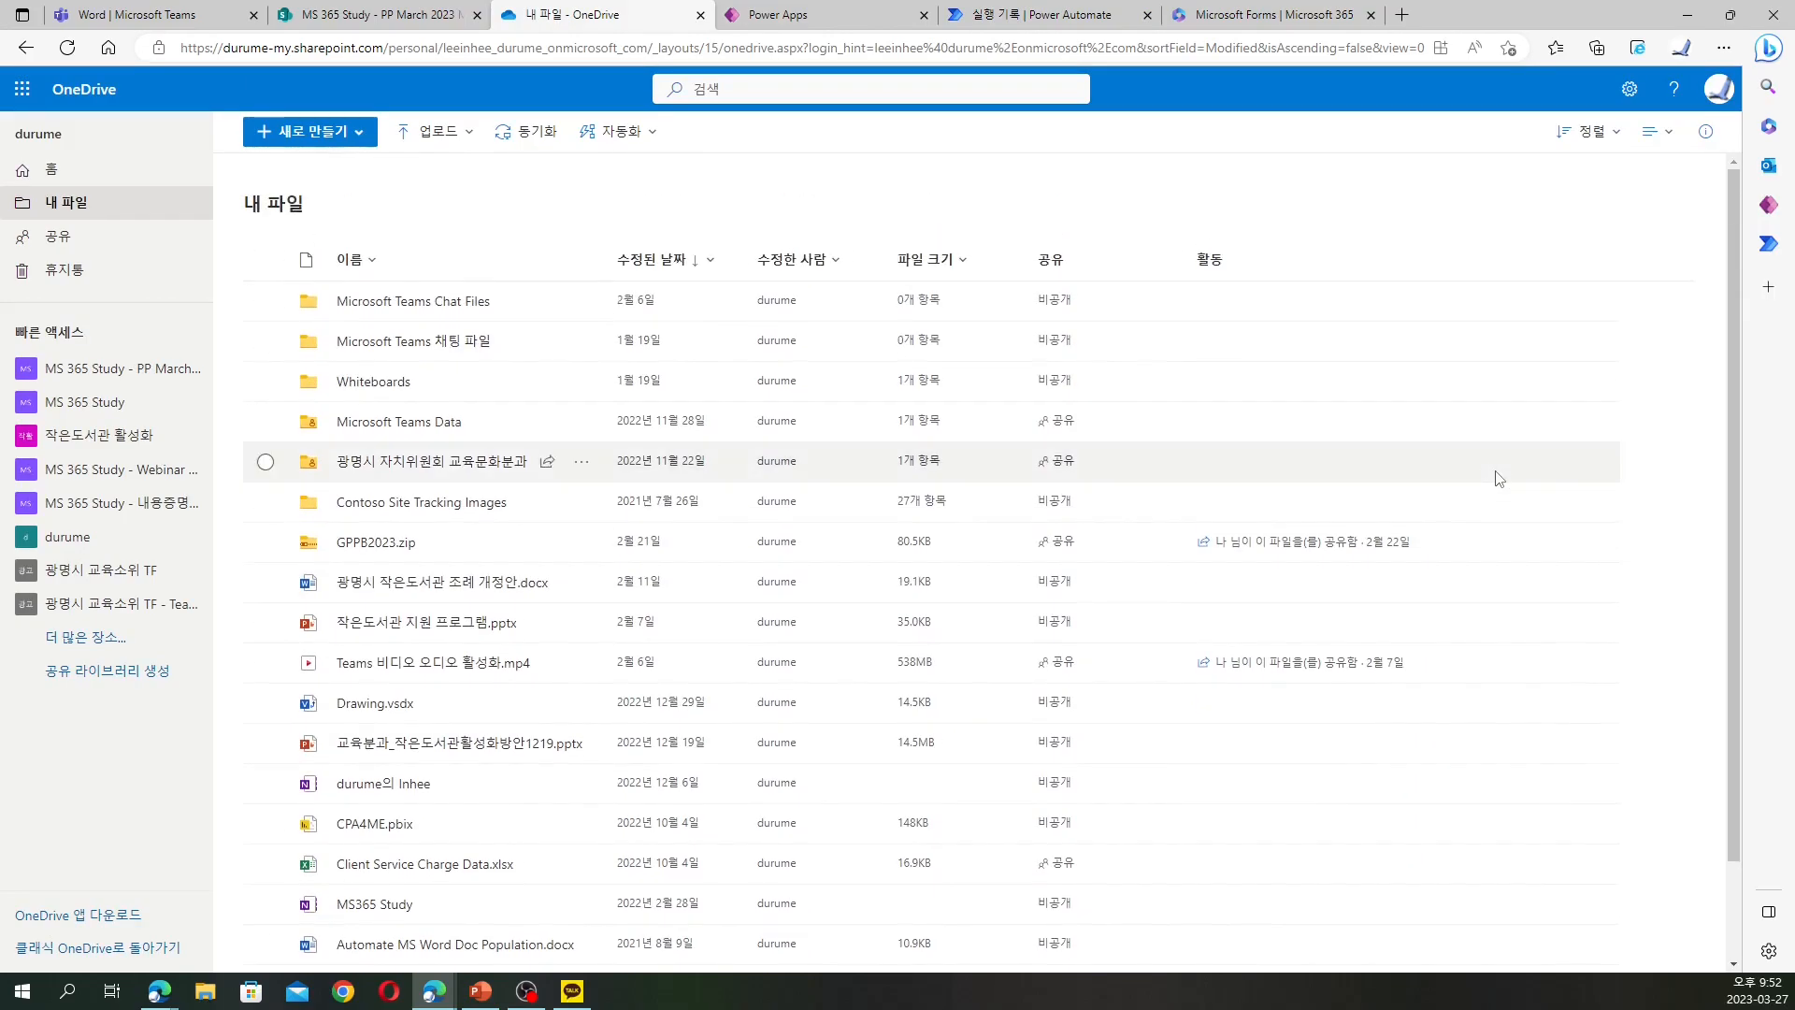
{"action": "left_click", "coordinate": [66, 47]}
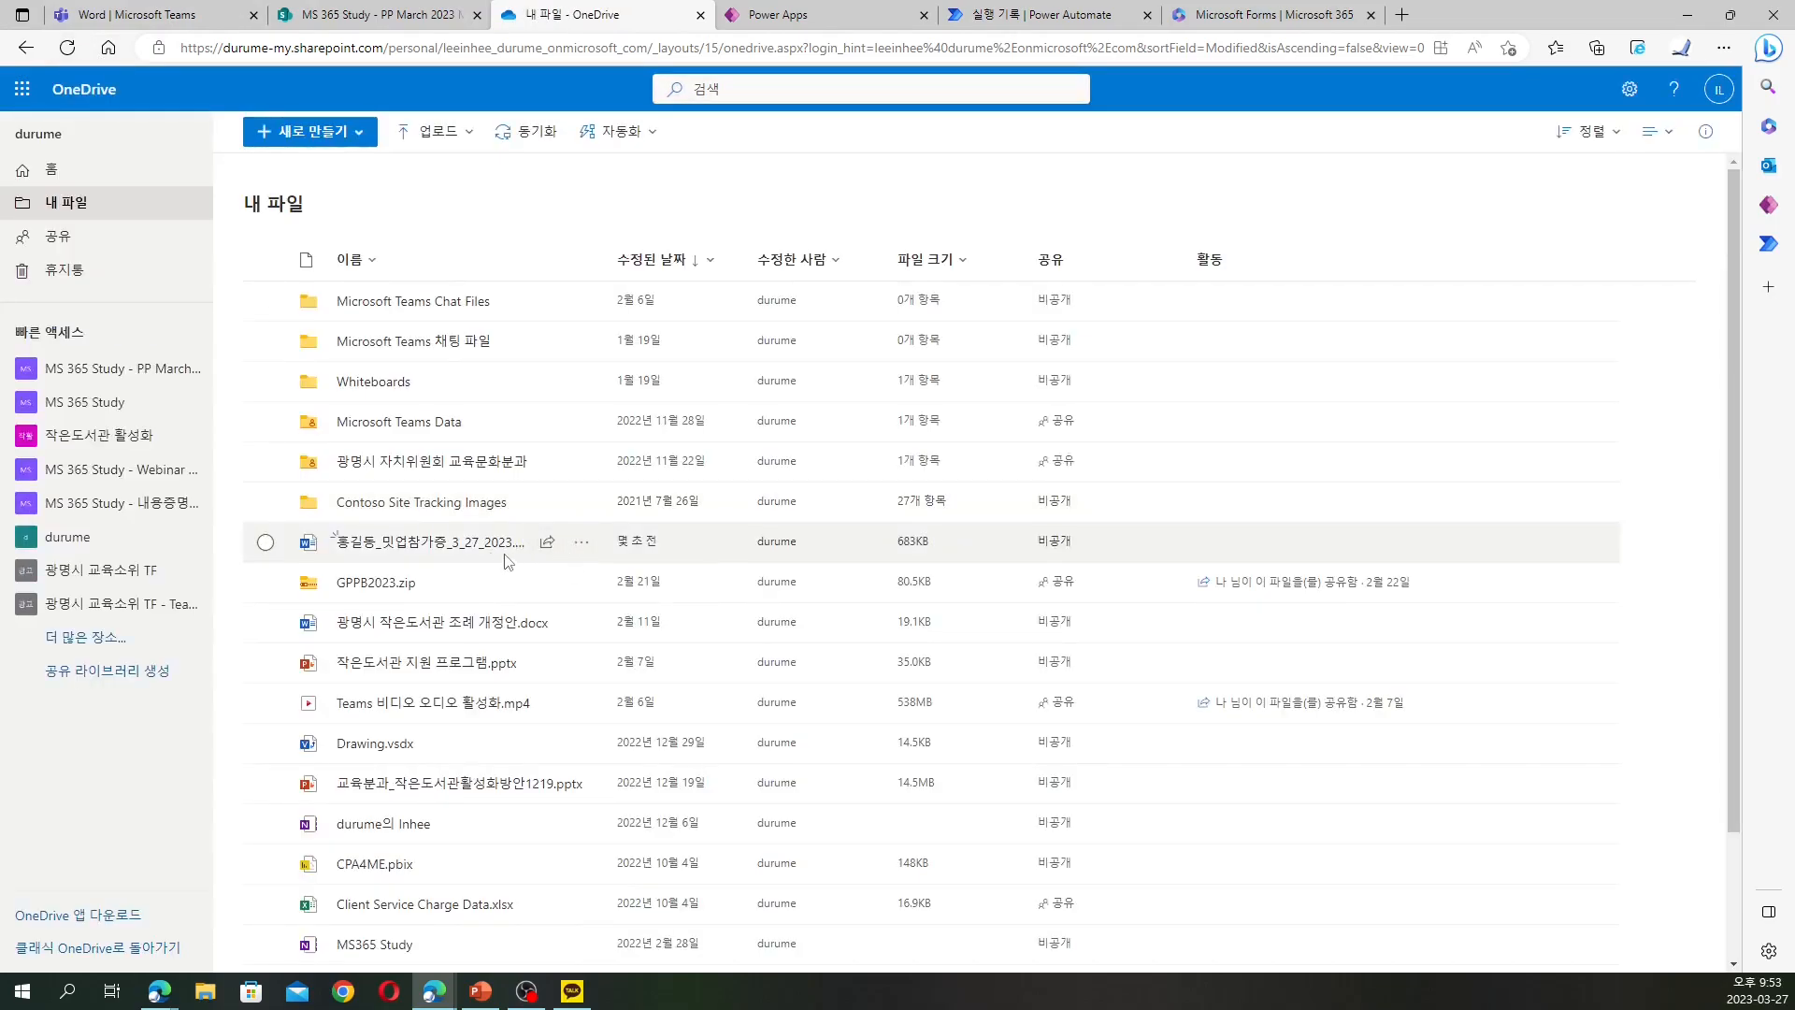
{"action": "left_click", "coordinate": [393, 15]}
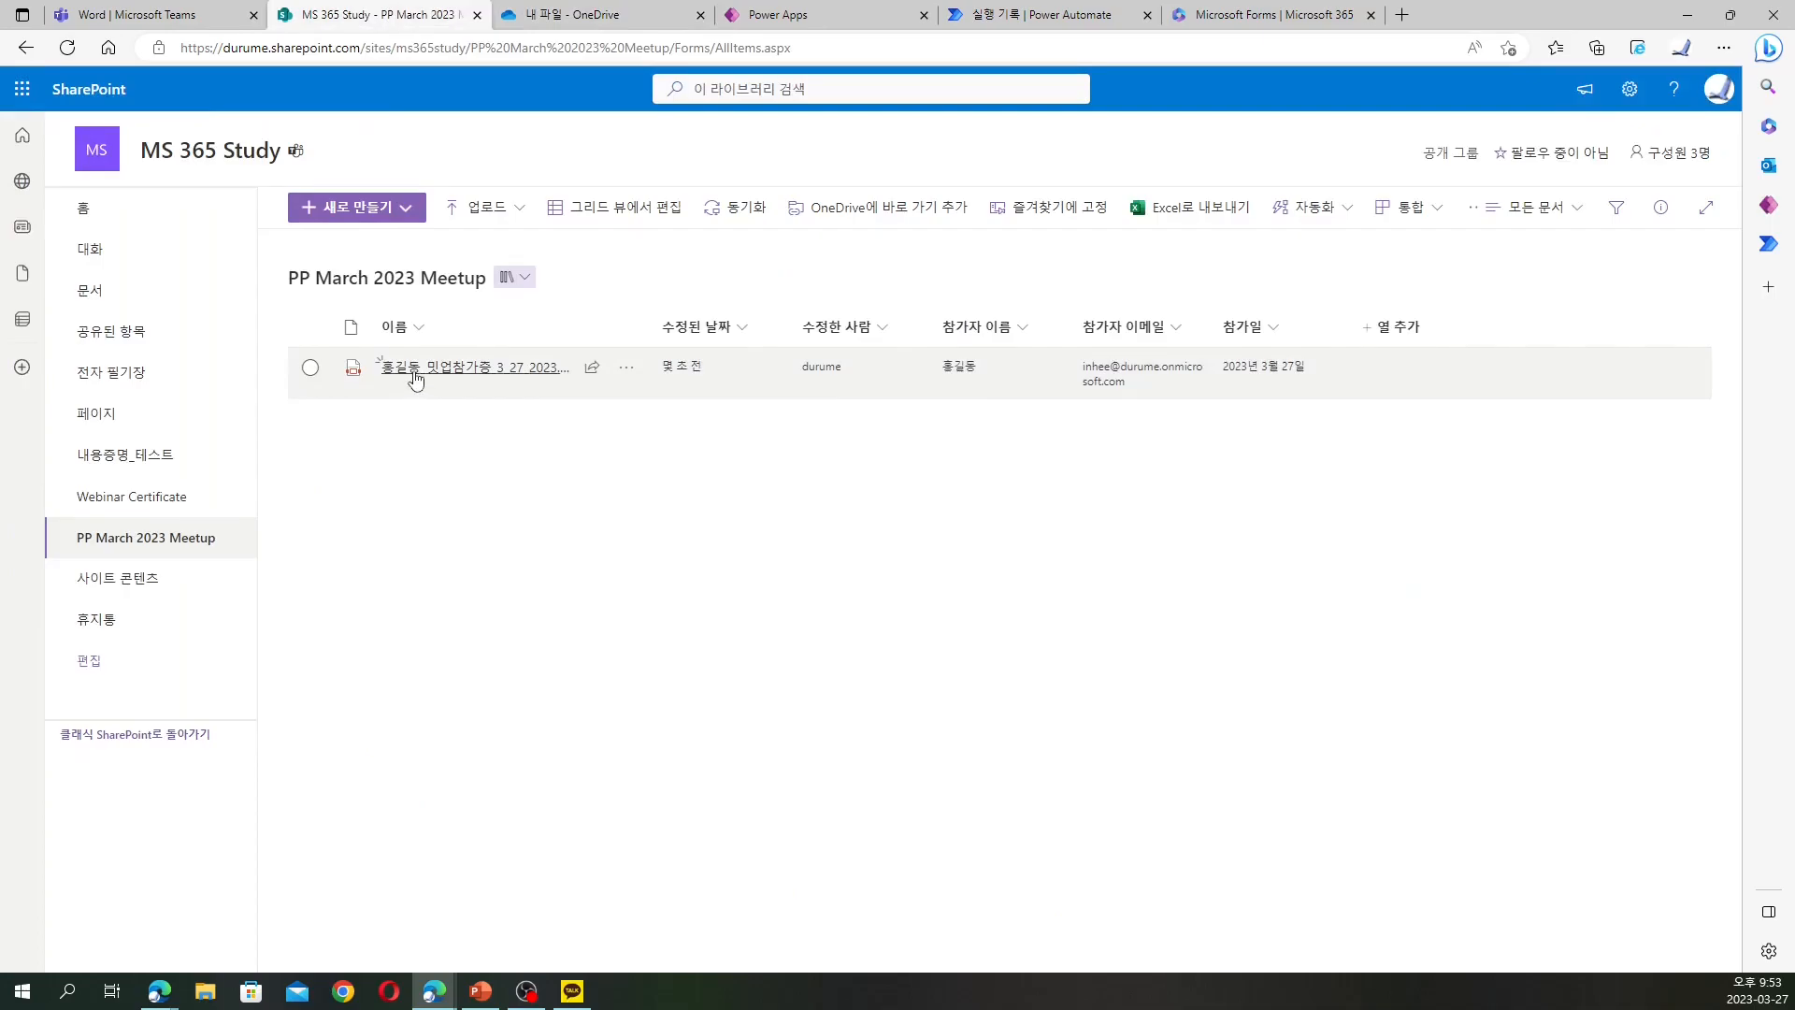
{"action": "left_click", "coordinate": [1028, 15]}
{"action": "scroll", "coordinate": [883, 622], "scroll_direction": "down", "scroll_amount": 1}
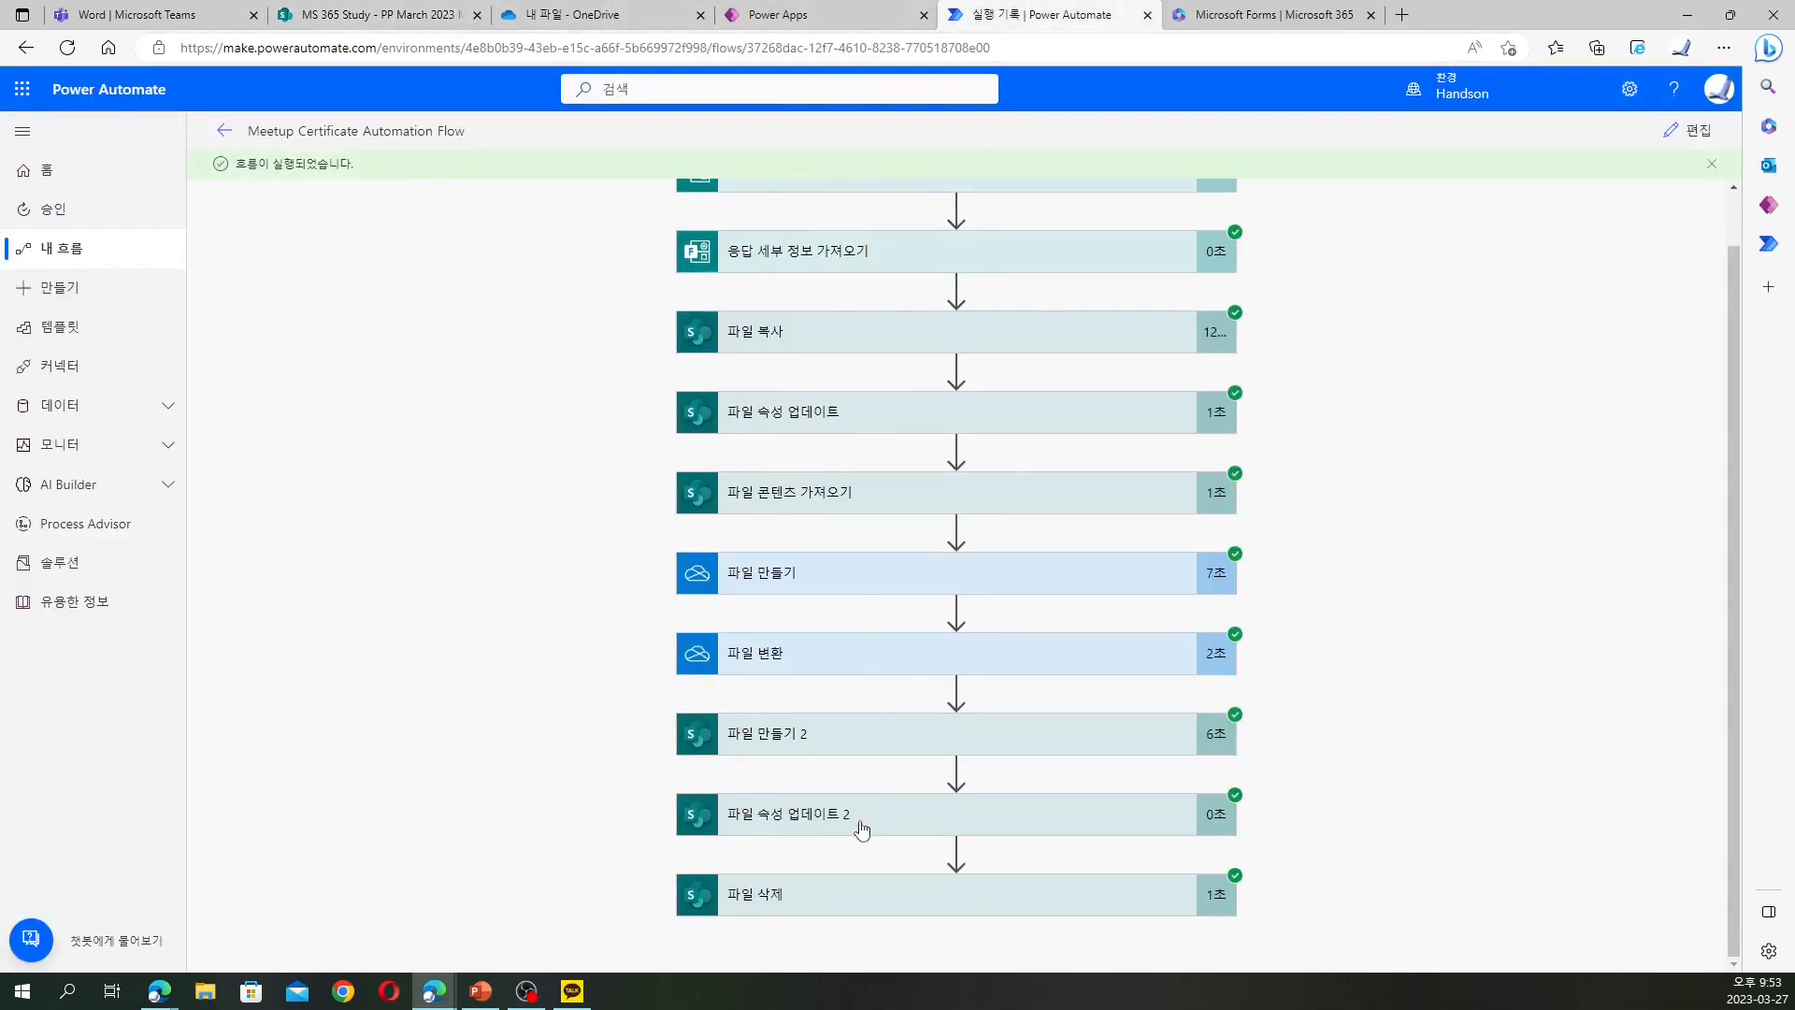
Inspect the 파일 삭제 run details, then reopen the flow in the editor
{"action": "left_click", "coordinate": [869, 903]}
{"action": "scroll", "coordinate": [889, 893], "scroll_direction": "down", "scroll_amount": 4}
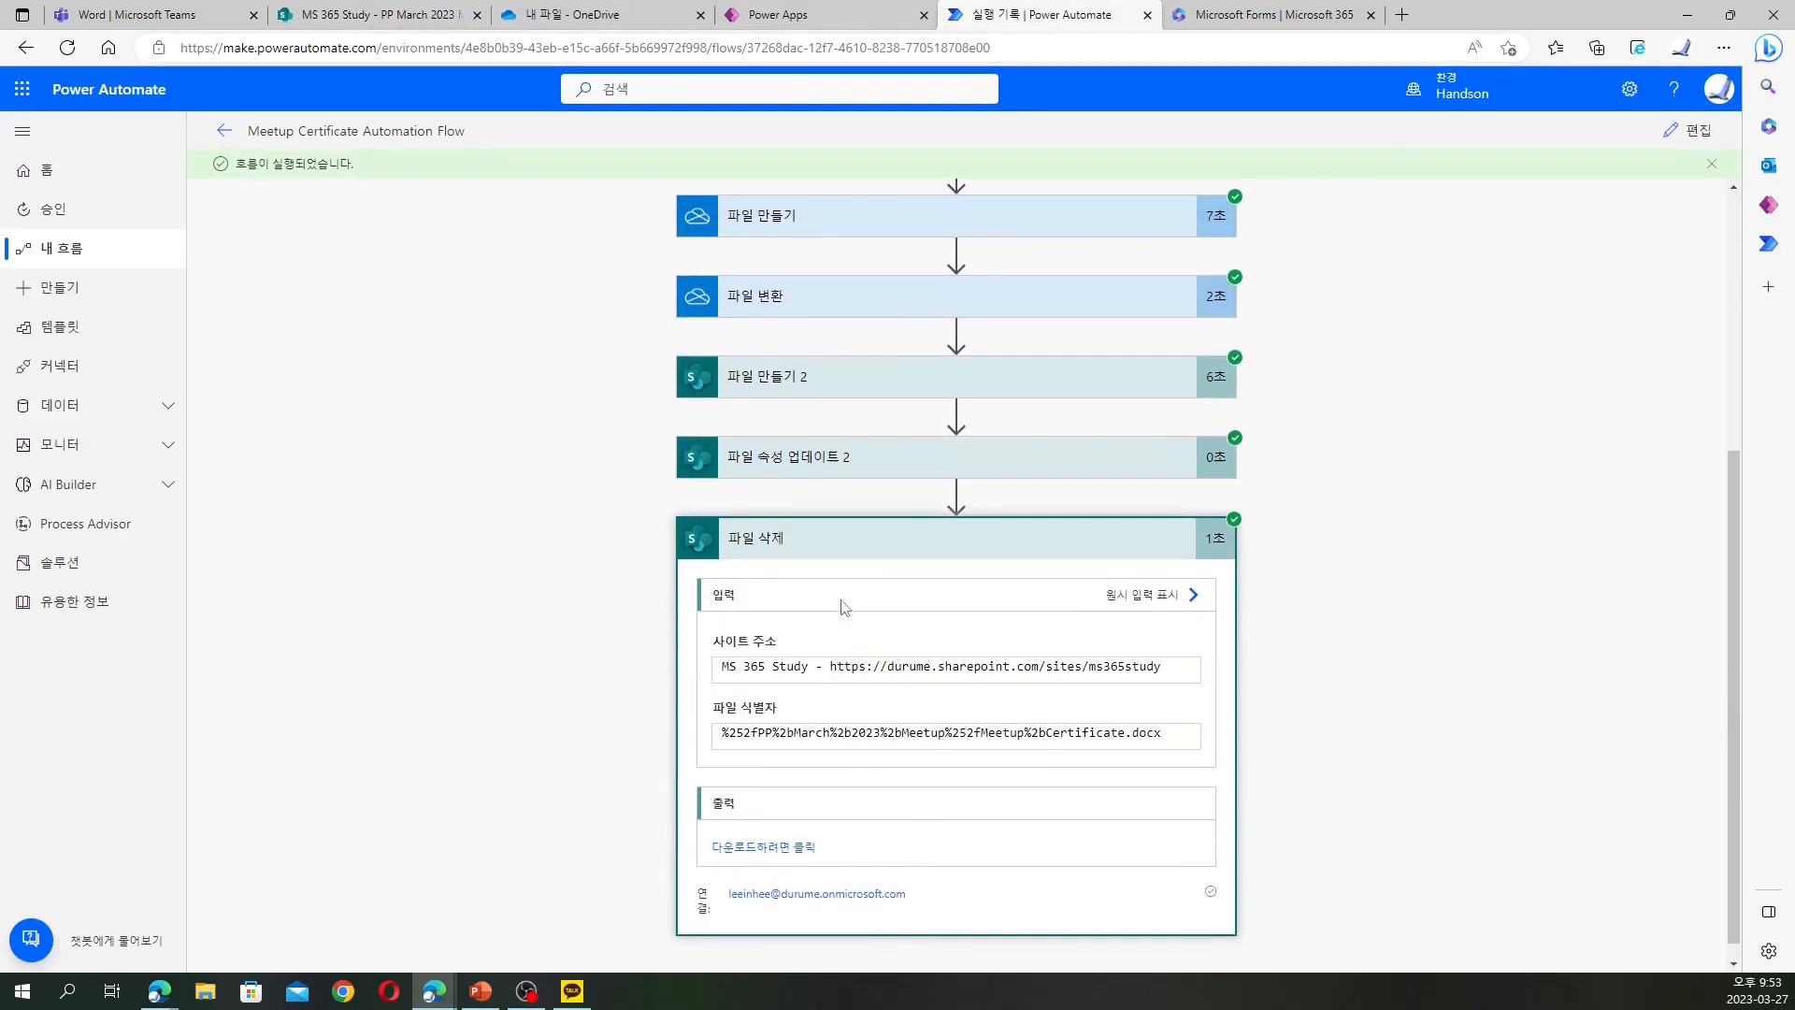
{"action": "left_click", "coordinate": [225, 130]}
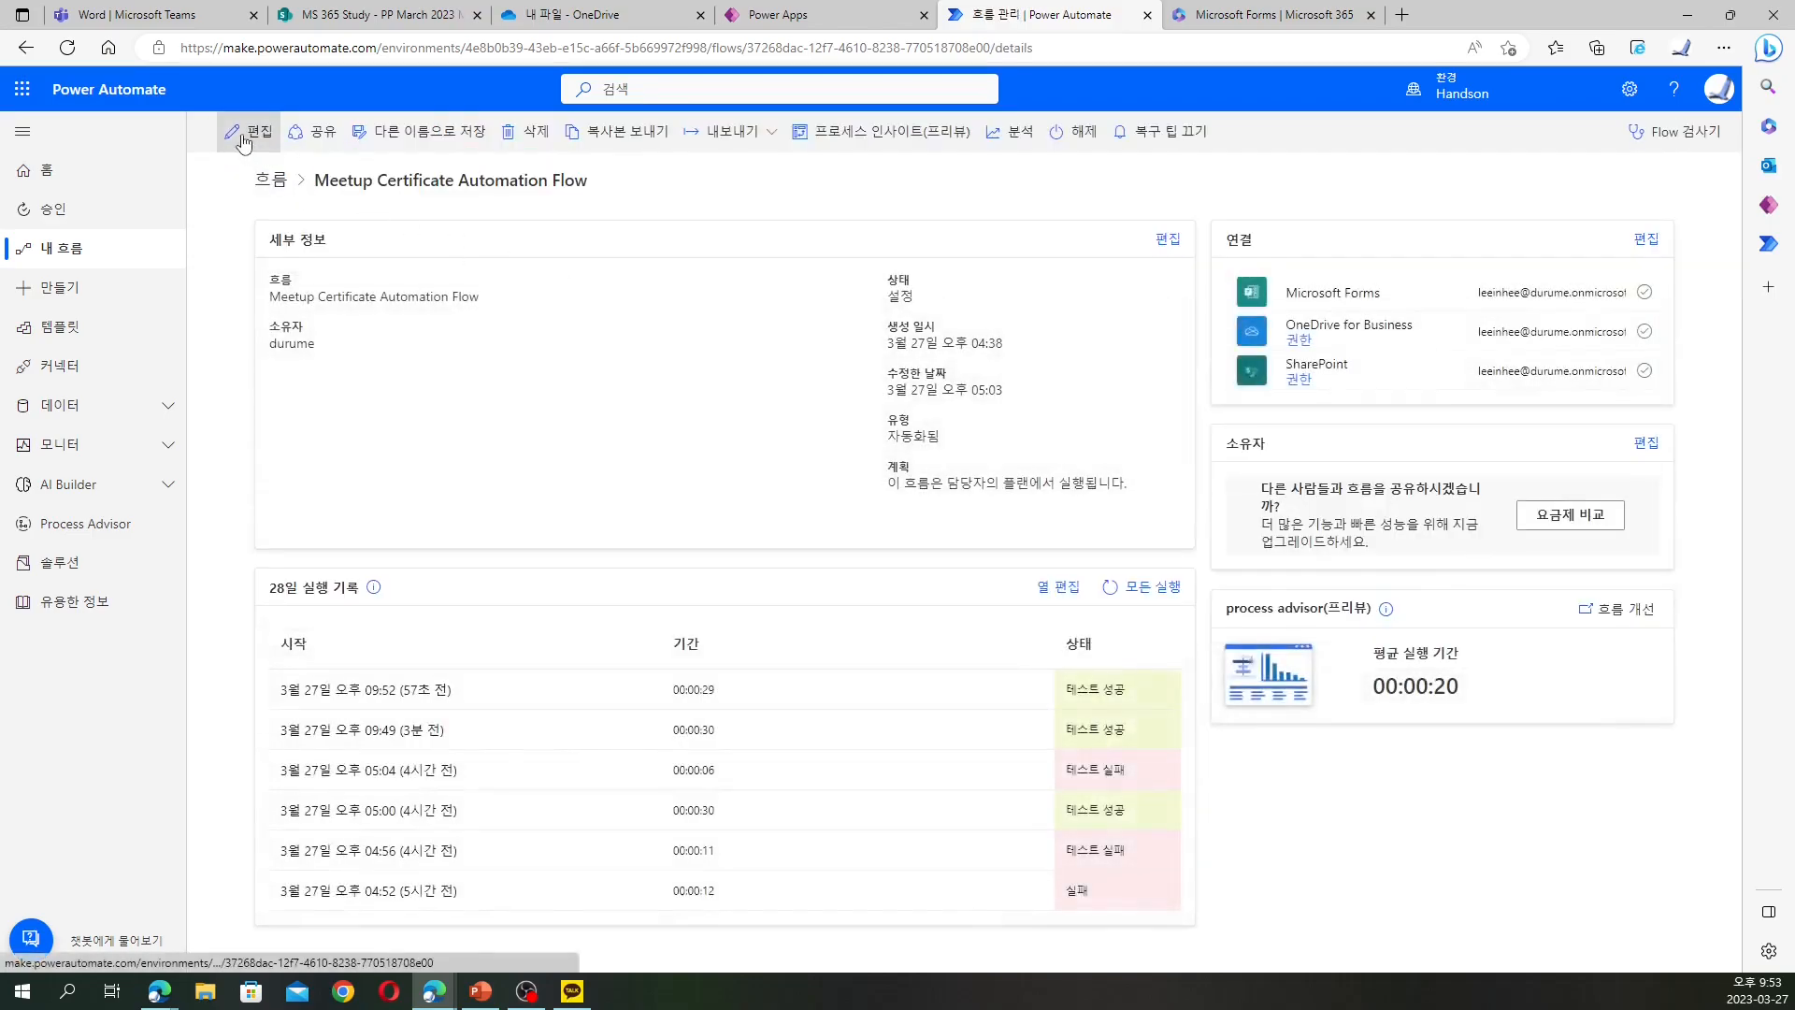
{"action": "left_click", "coordinate": [248, 131]}
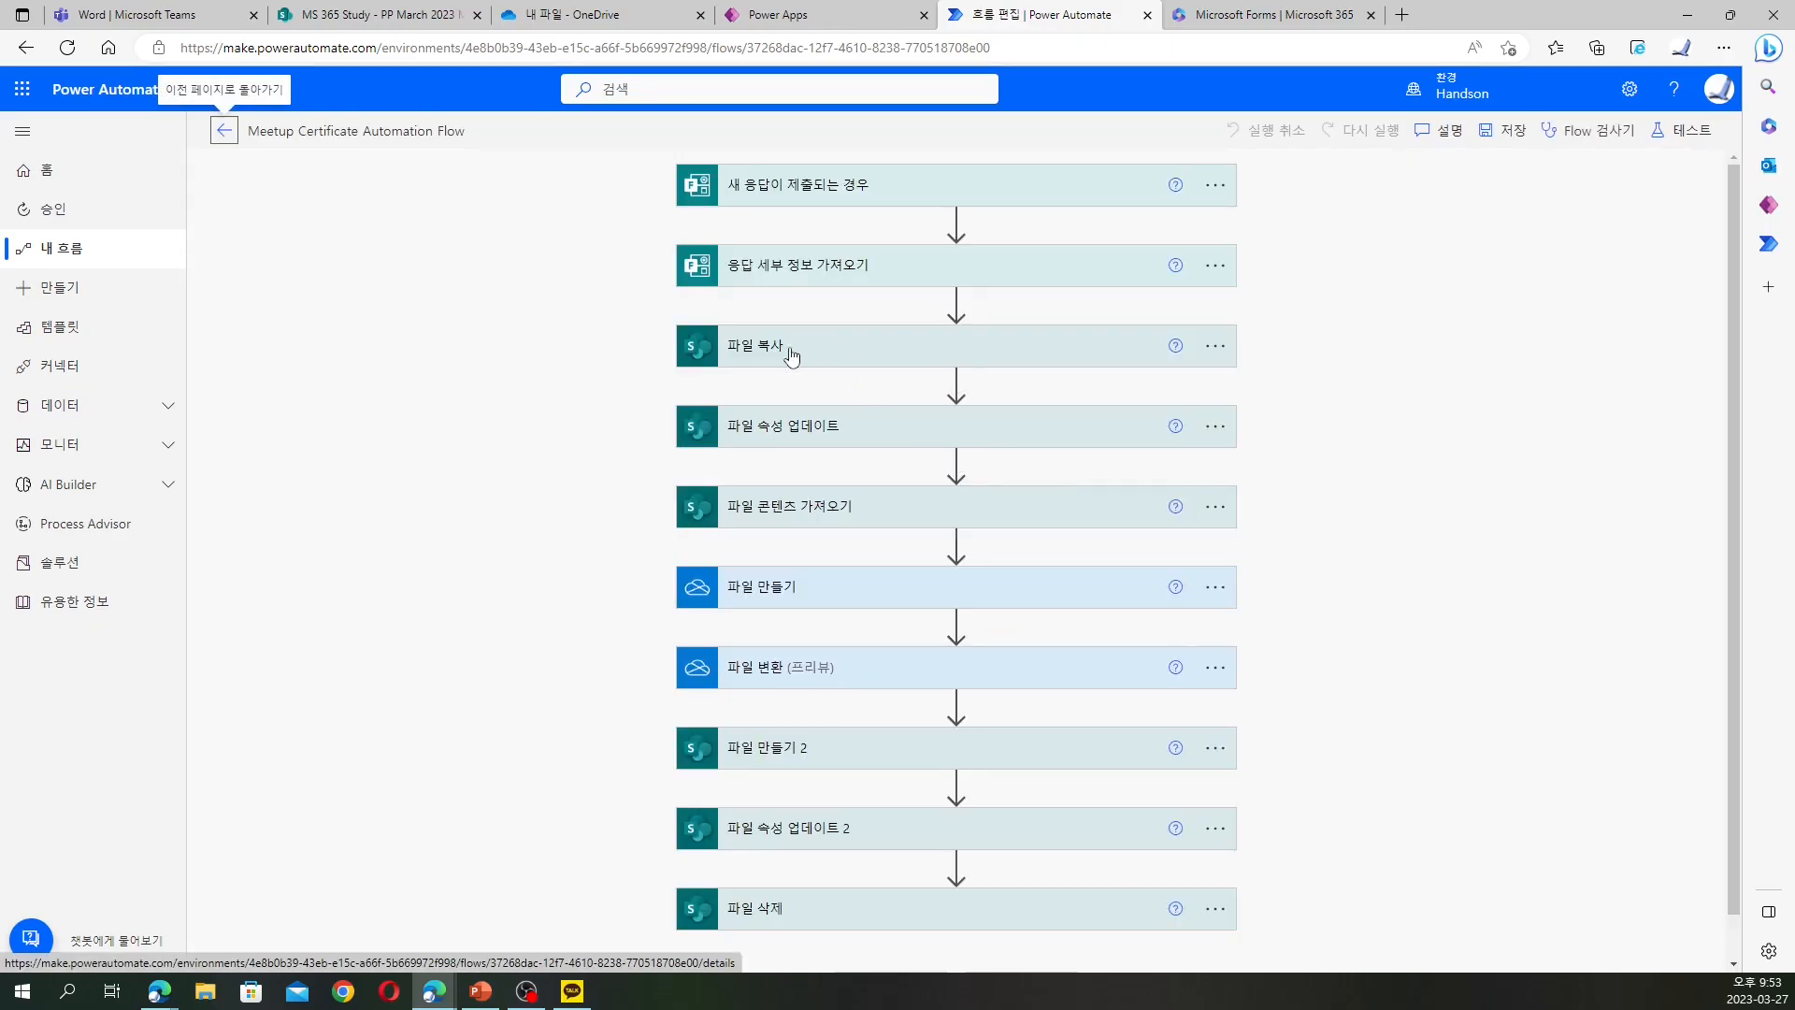
Expand the 파일 삭제 and 파일 복사 cards to review the copied file's Id fields
{"action": "scroll", "coordinate": [786, 659], "scroll_direction": "down", "scroll_amount": 1}
{"action": "left_click", "coordinate": [794, 861]}
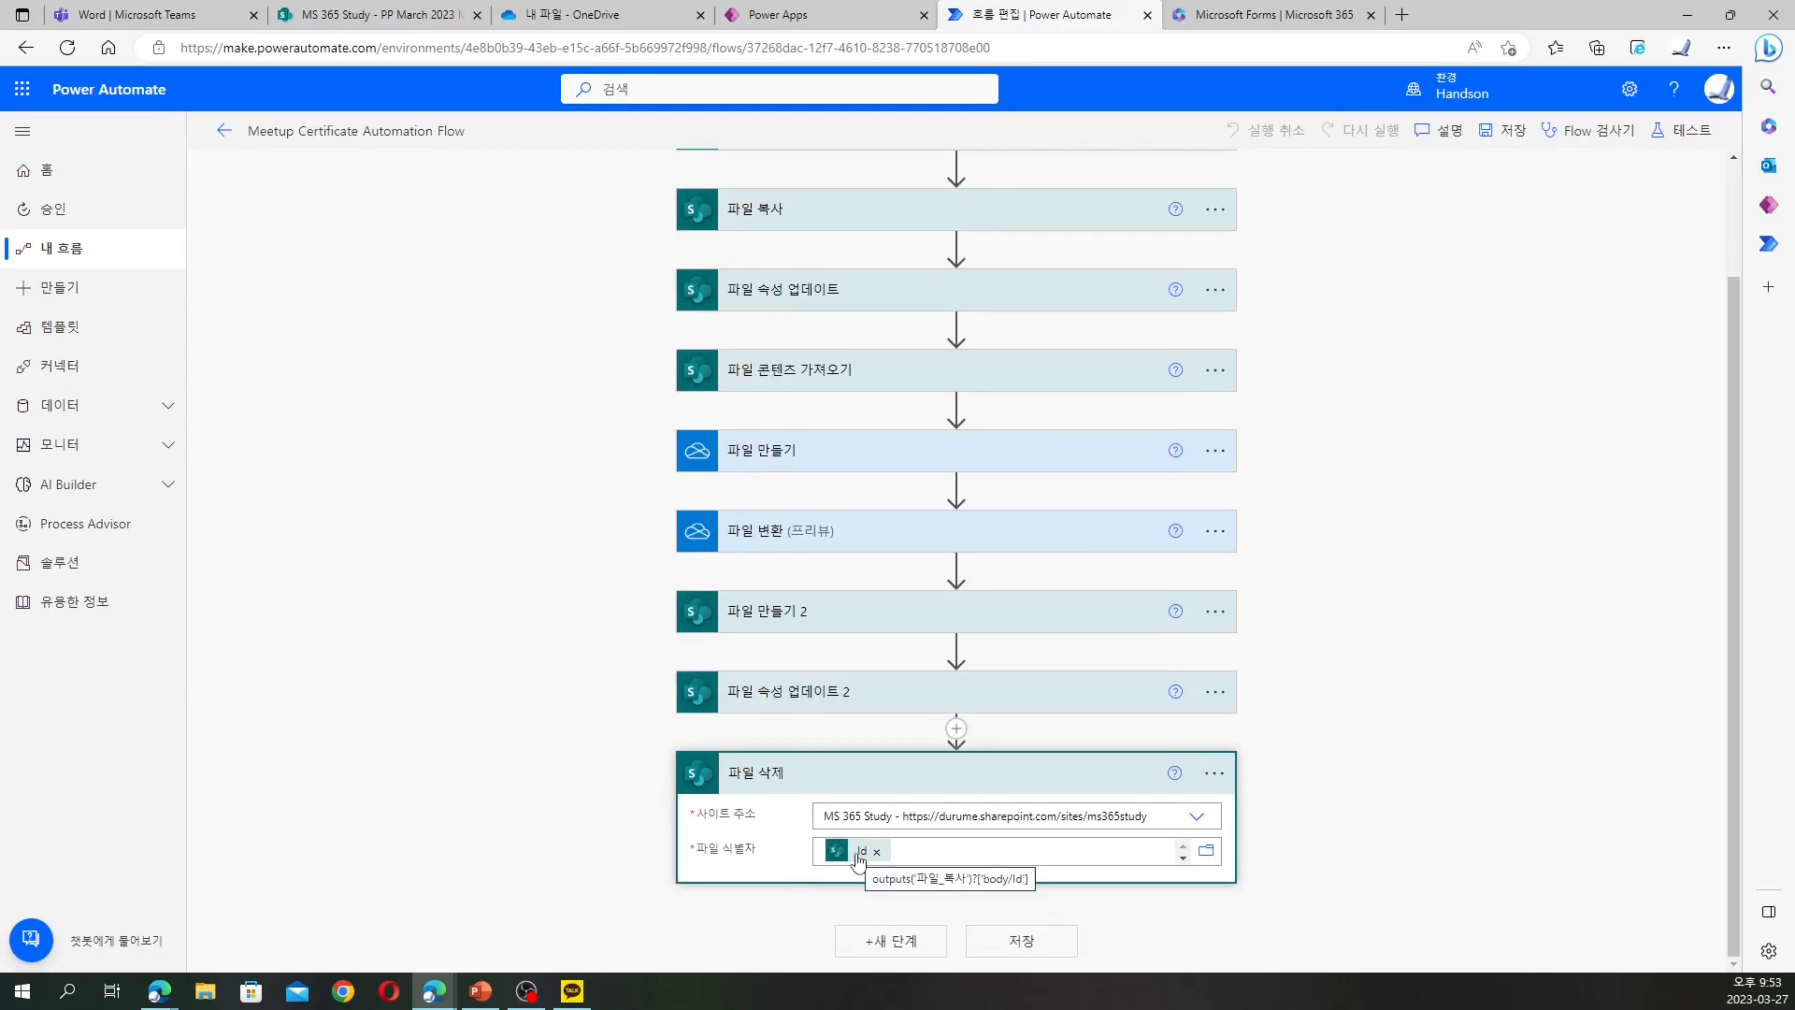
{"action": "scroll", "coordinate": [858, 858], "scroll_direction": "up", "scroll_amount": 3}
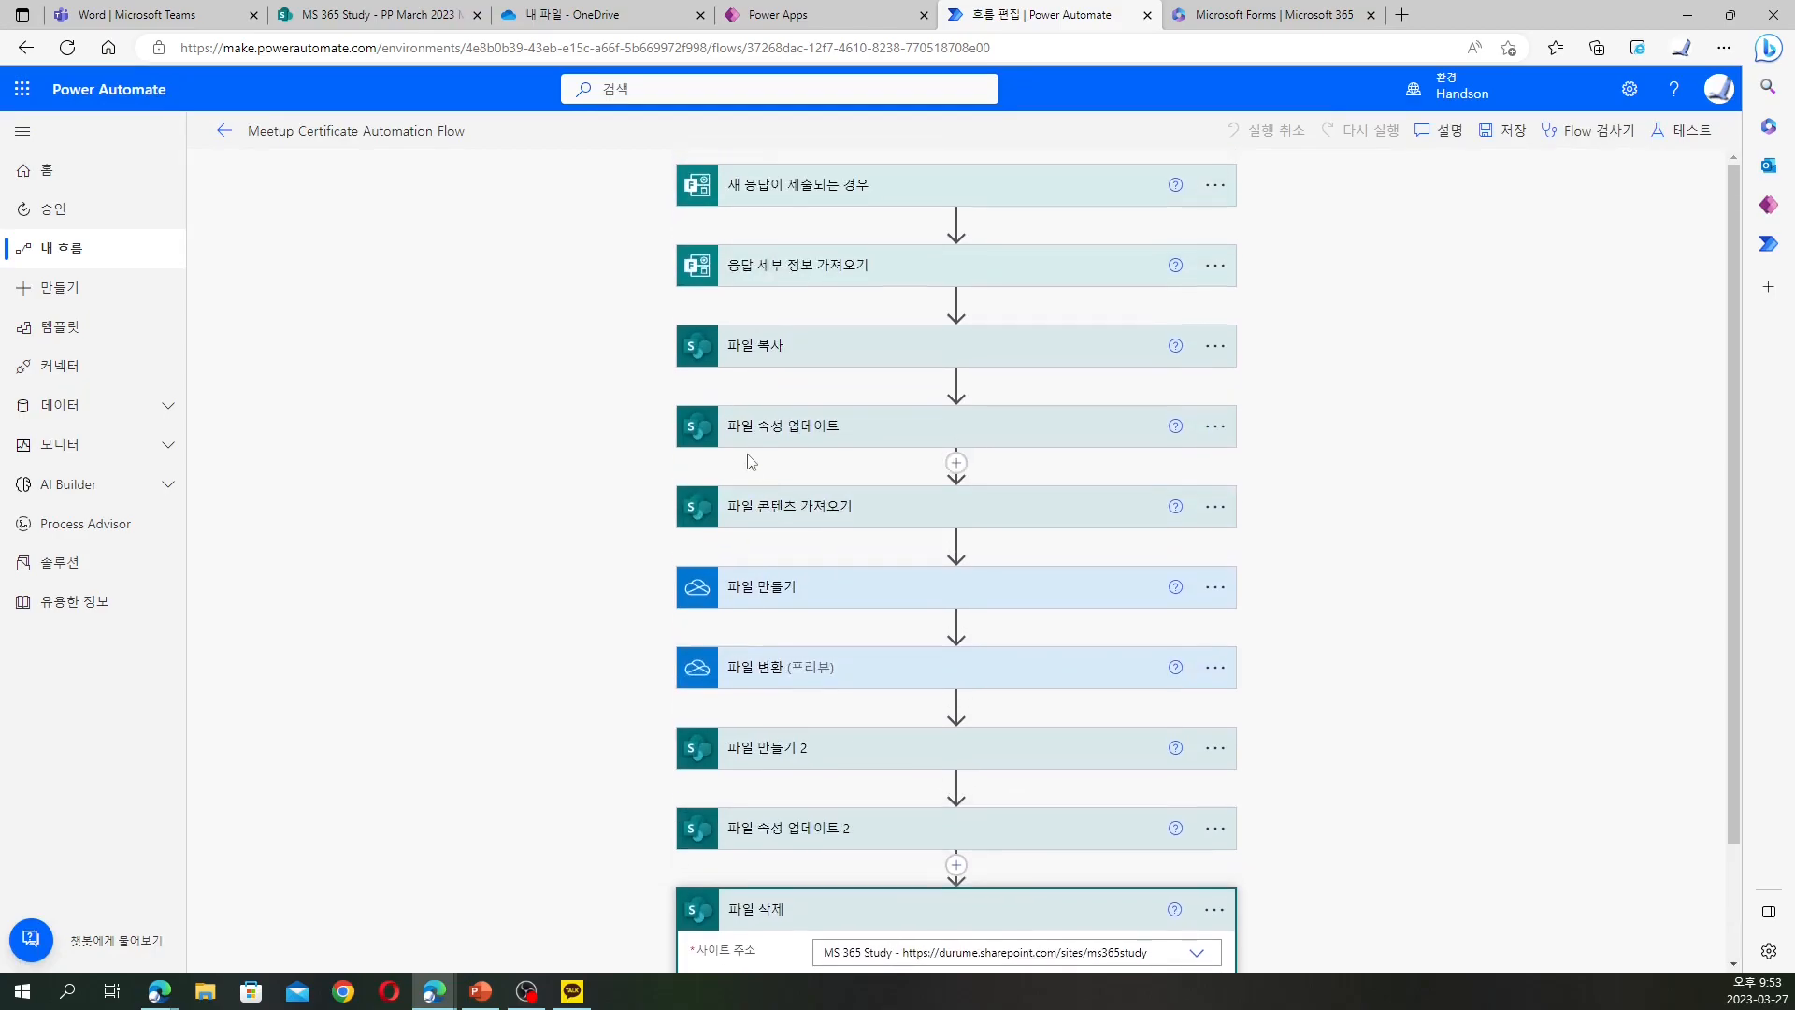
{"action": "left_click", "coordinate": [797, 368]}
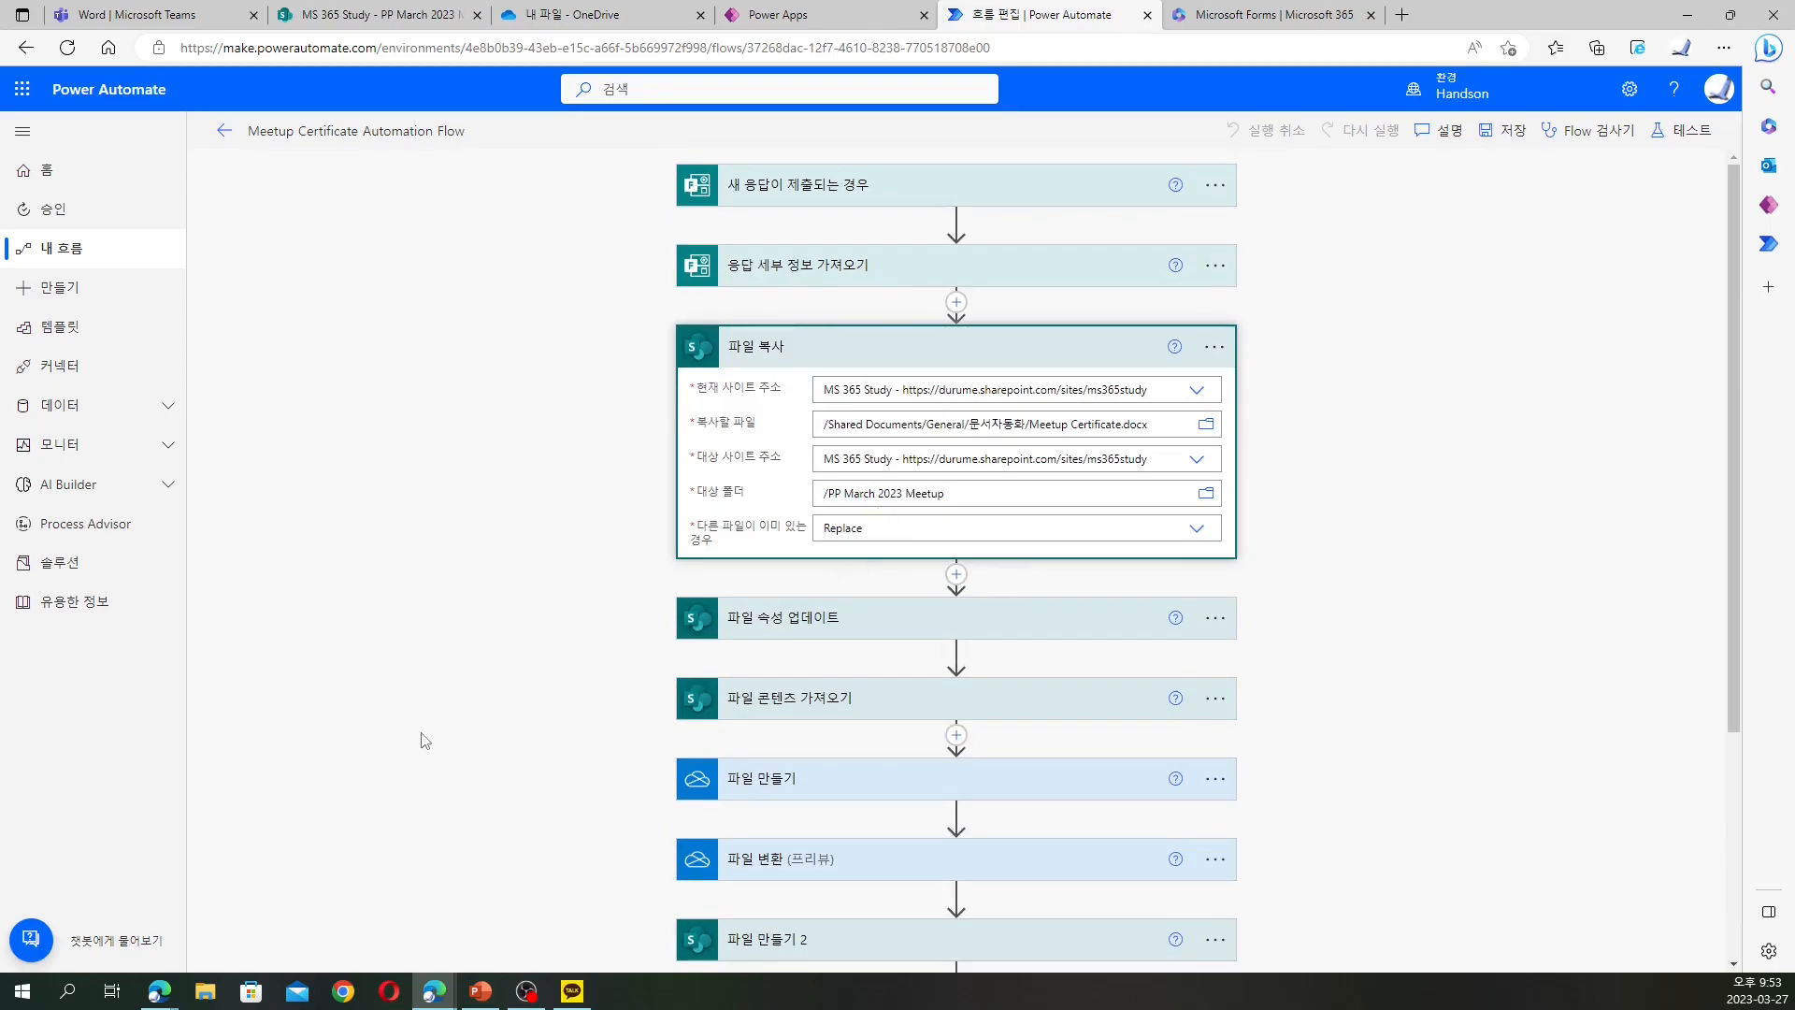
{"action": "scroll", "coordinate": [556, 707], "scroll_direction": "down", "scroll_amount": 3}
{"action": "mouse_move", "coordinate": [867, 851]}
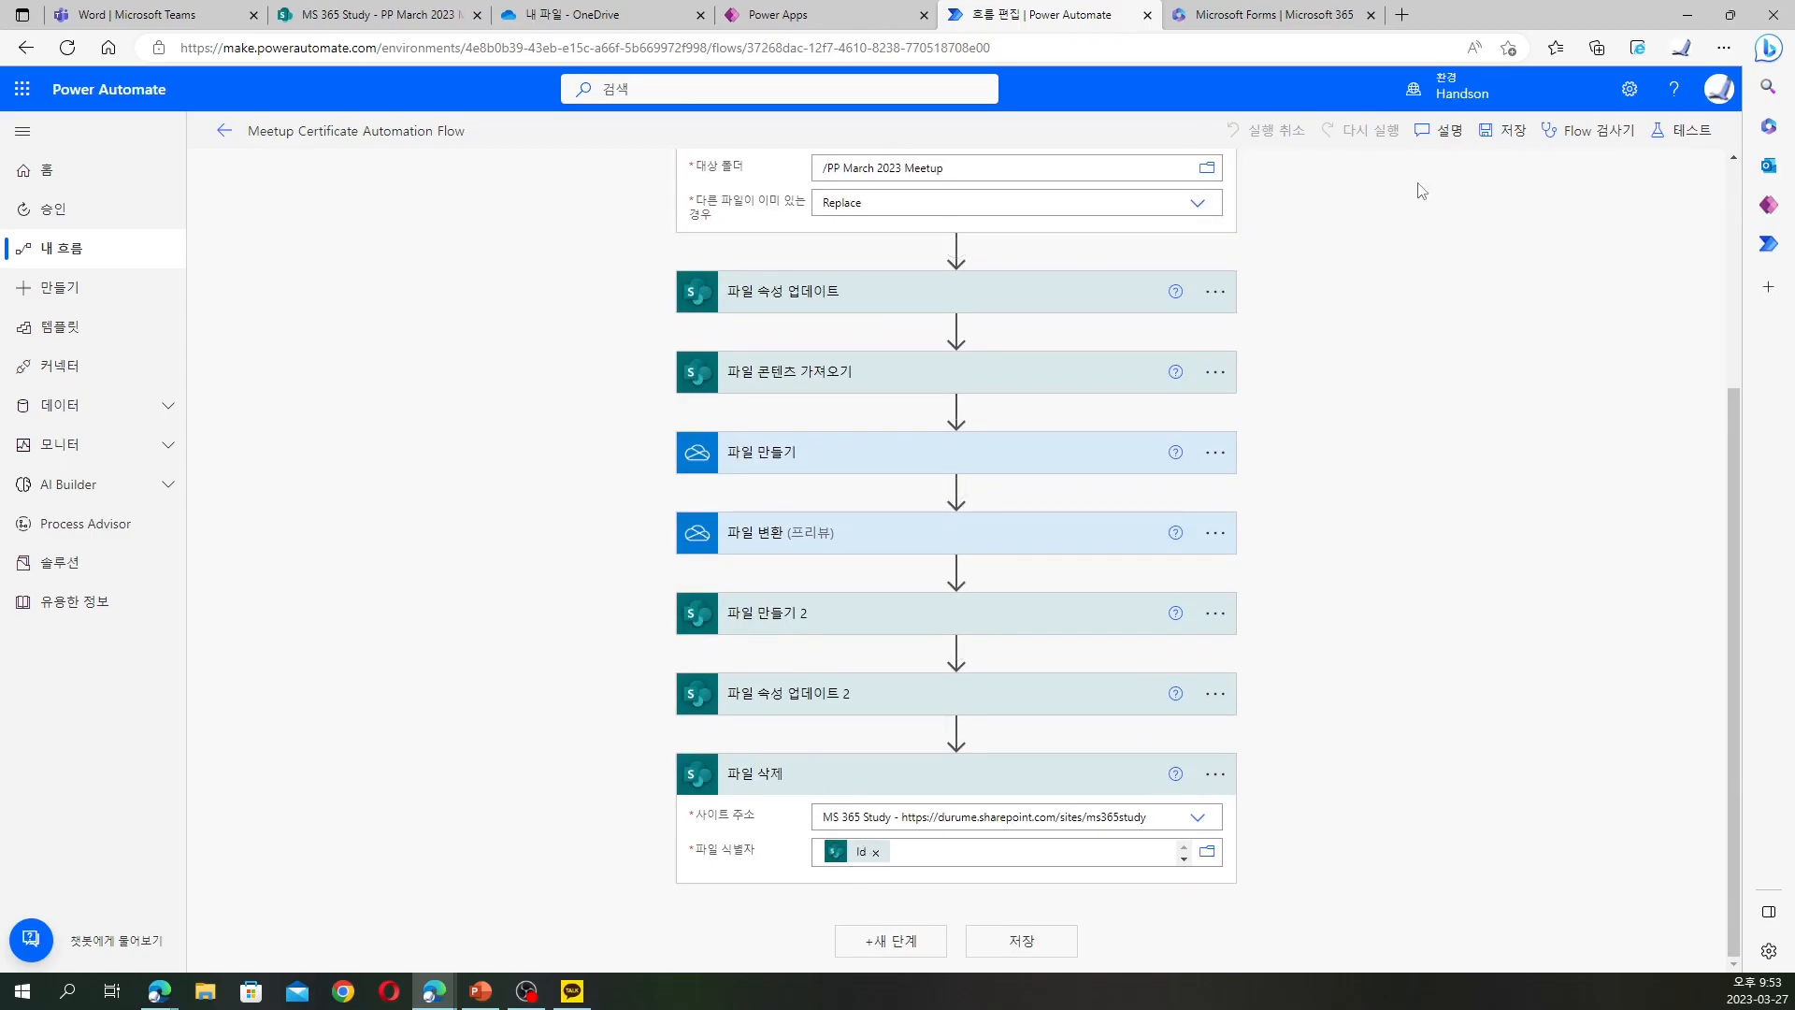
{"action": "scroll", "coordinate": [1507, 280], "scroll_direction": "up", "scroll_amount": 3}
{"action": "scroll", "coordinate": [1490, 393], "scroll_direction": "down", "scroll_amount": 3}
Add the Microsoft Teams action 채팅 또는 채널에서 메시지 게시 as a new step after 파일 삭제
{"action": "left_click", "coordinate": [893, 941]}
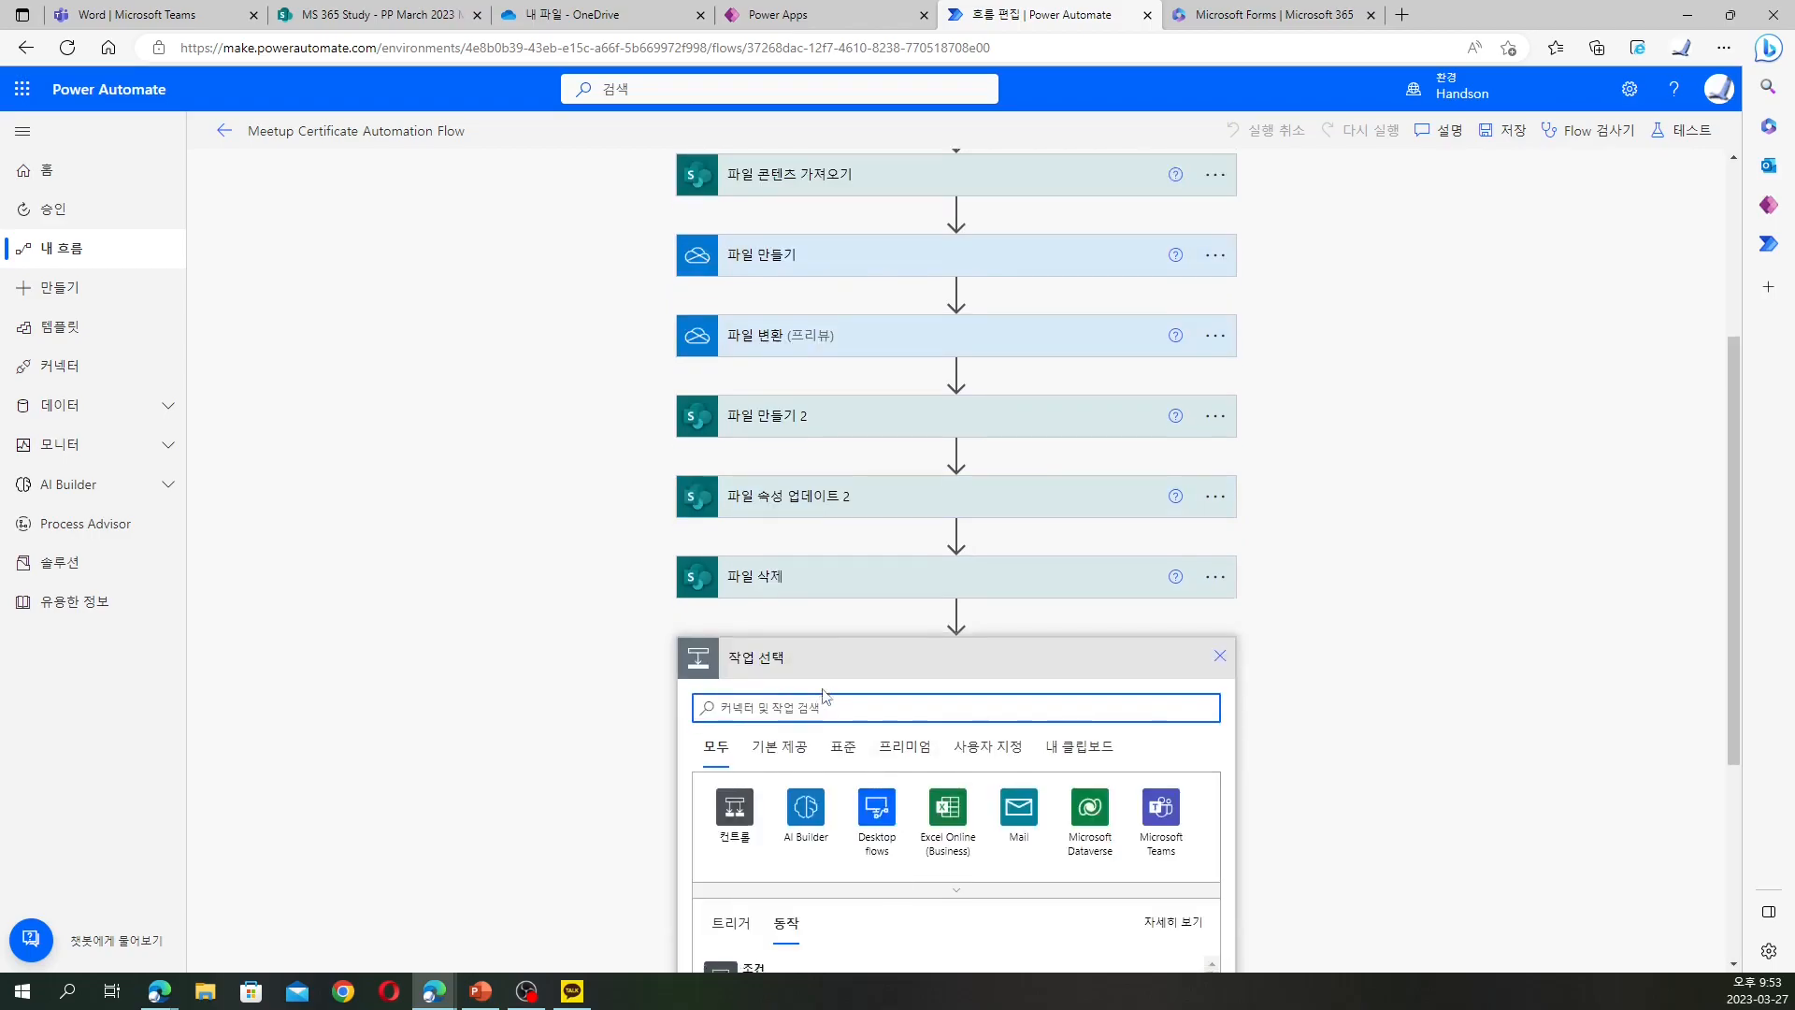
{"action": "left_click", "coordinate": [1162, 580]}
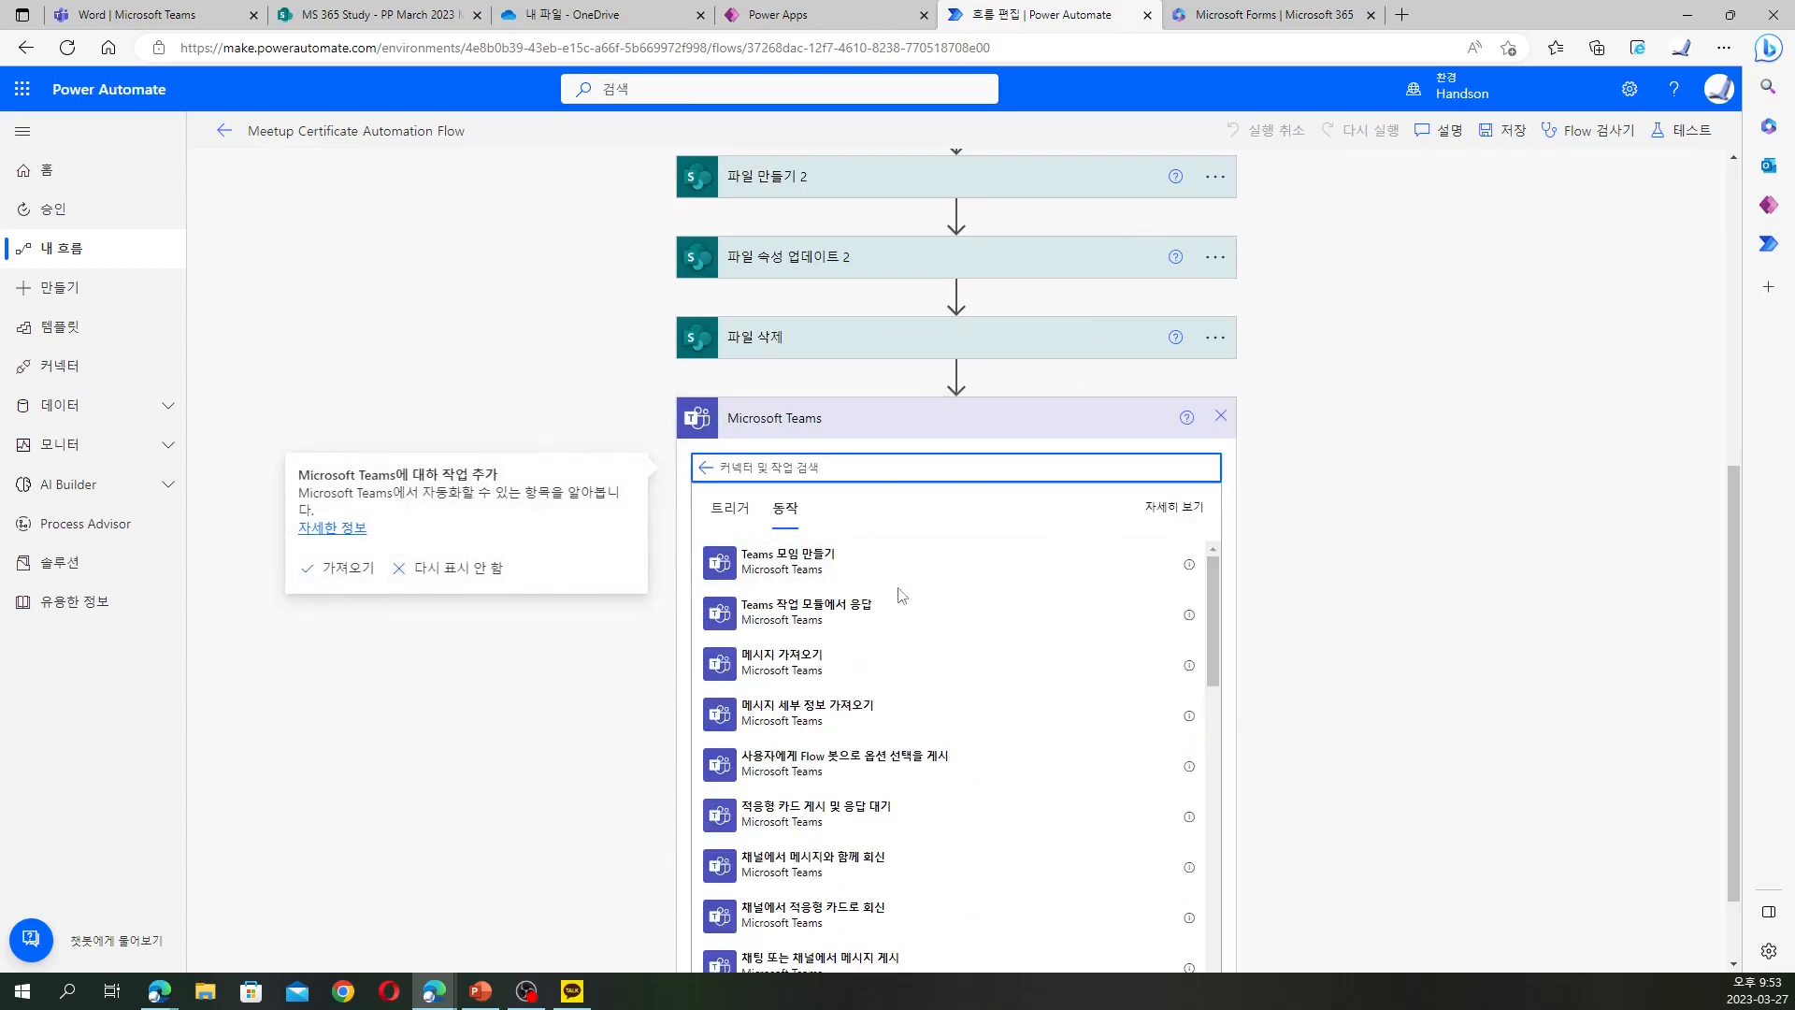
{"action": "scroll", "coordinate": [931, 610], "scroll_direction": "down", "scroll_amount": 3}
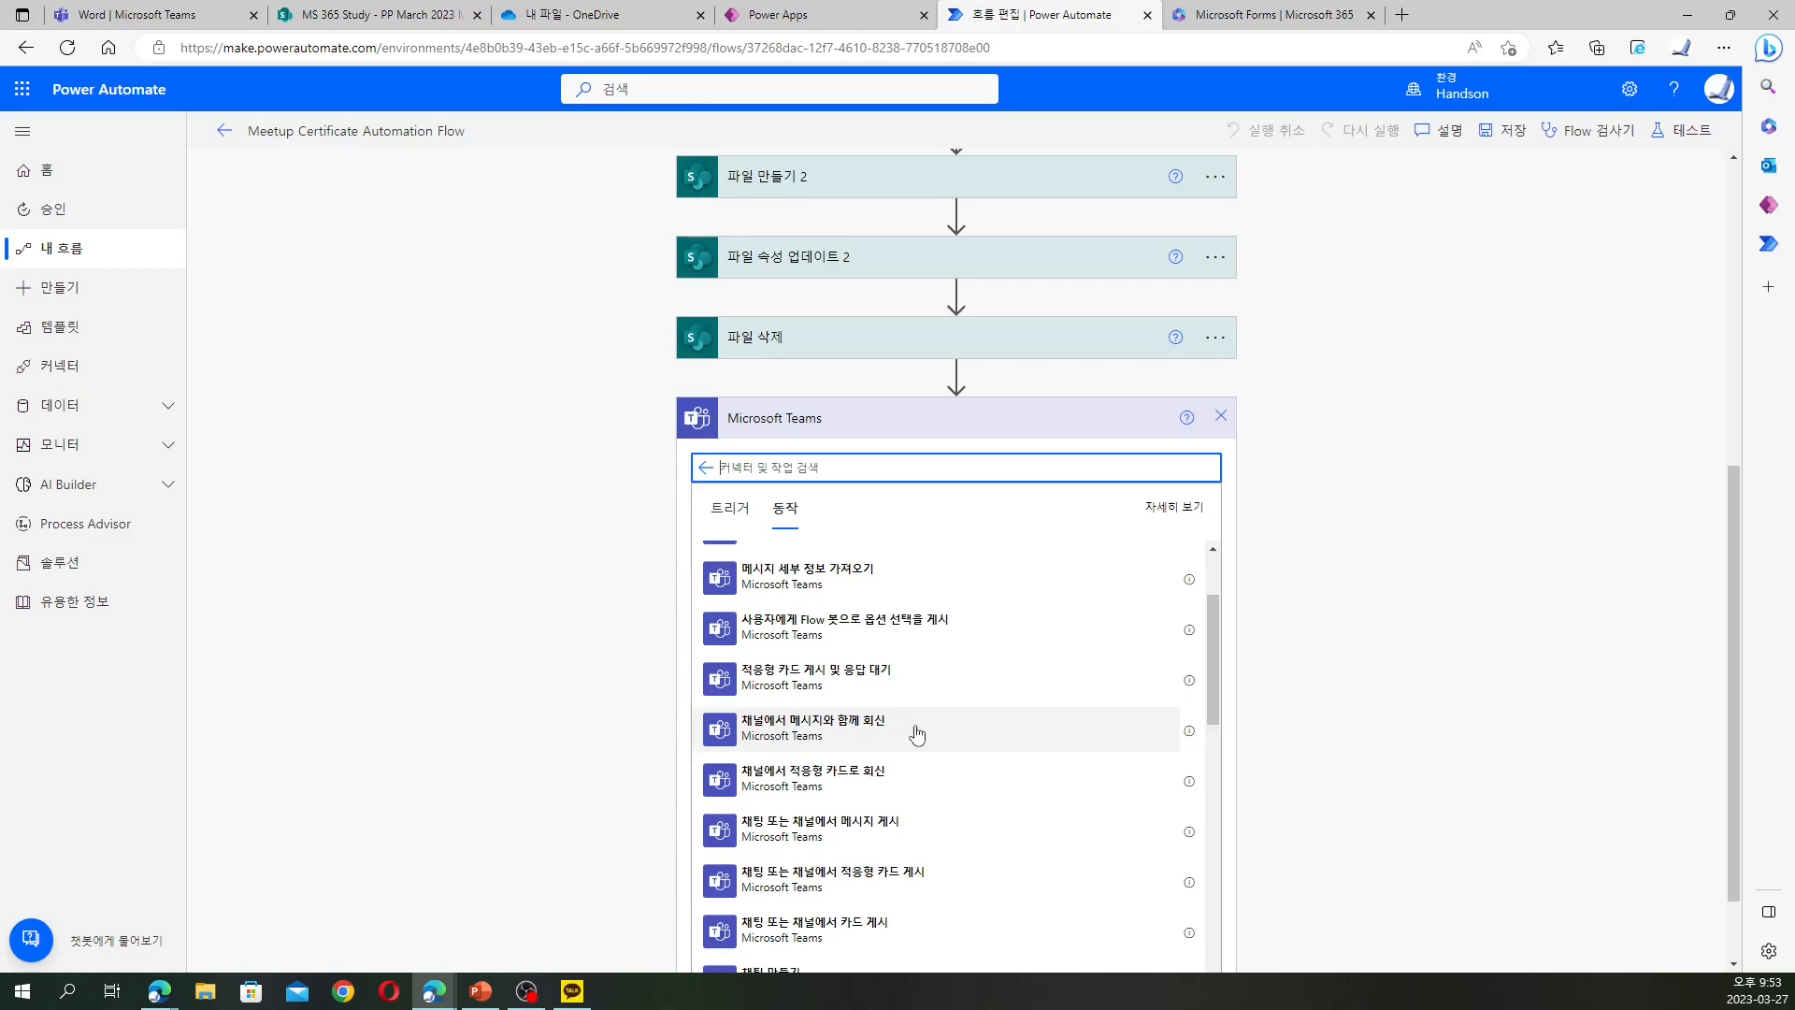
{"action": "scroll", "coordinate": [916, 738], "scroll_direction": "down", "scroll_amount": 1}
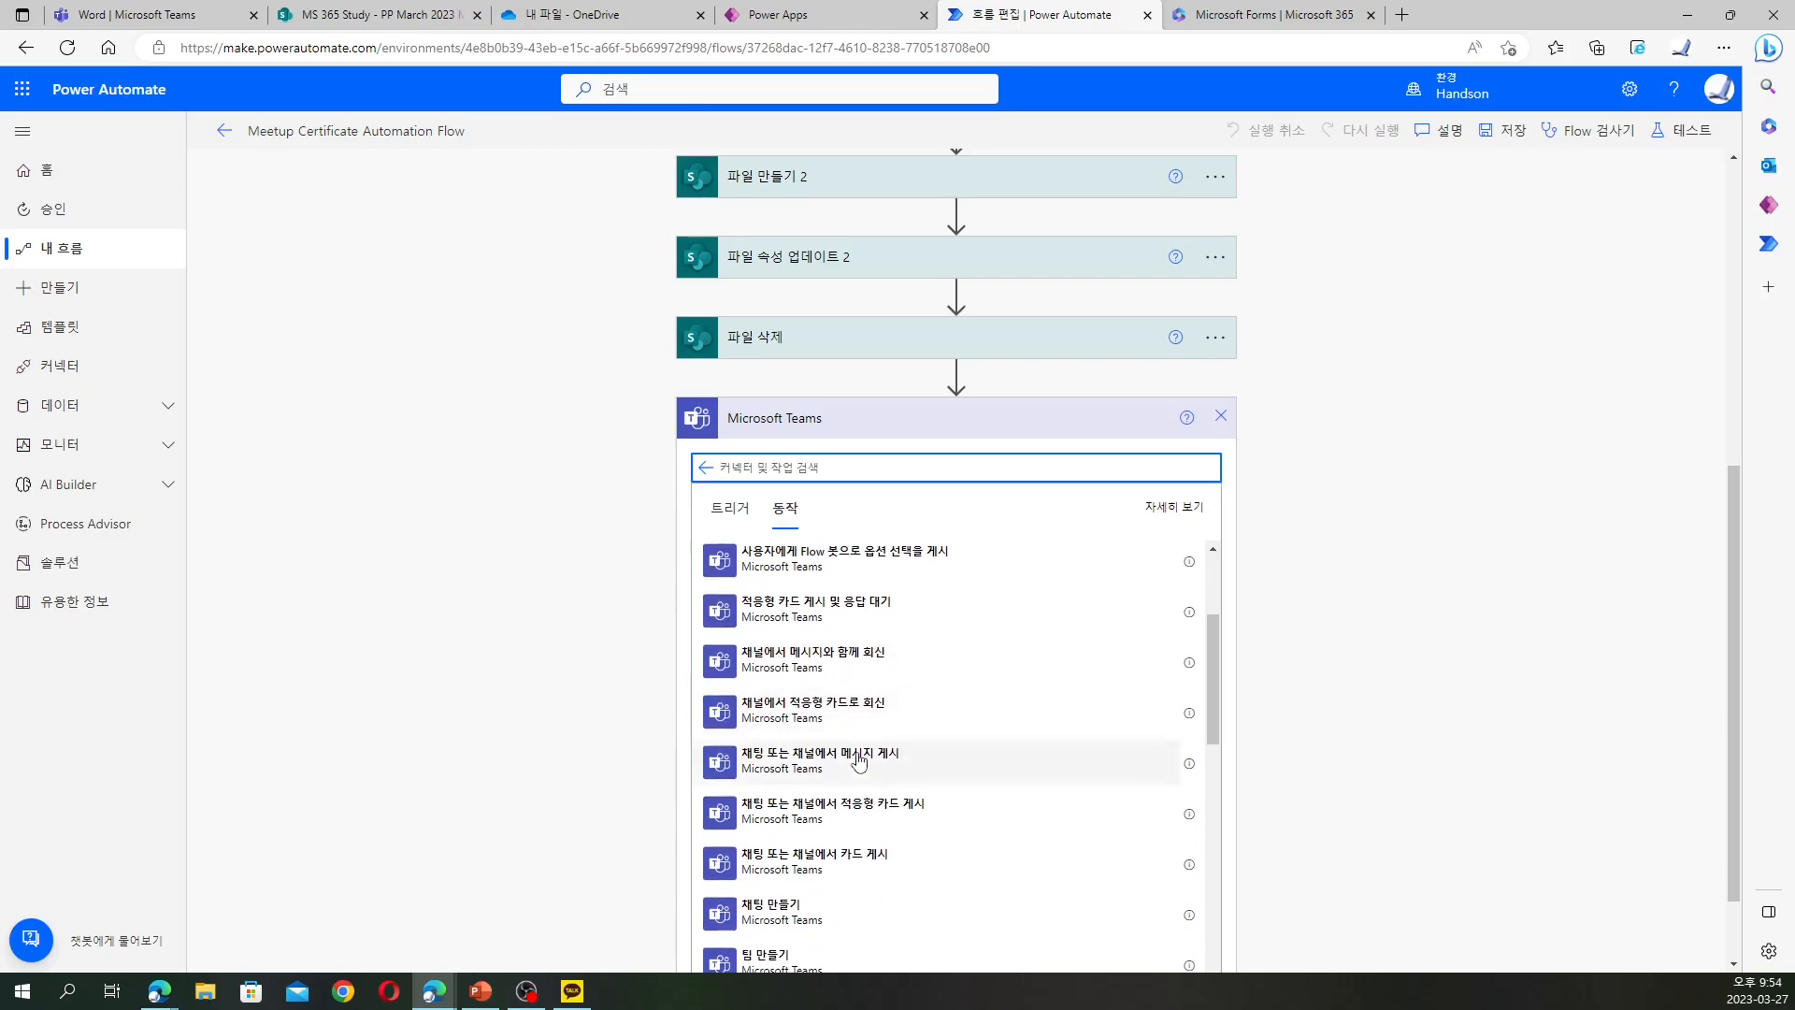
{"action": "left_click", "coordinate": [894, 764]}
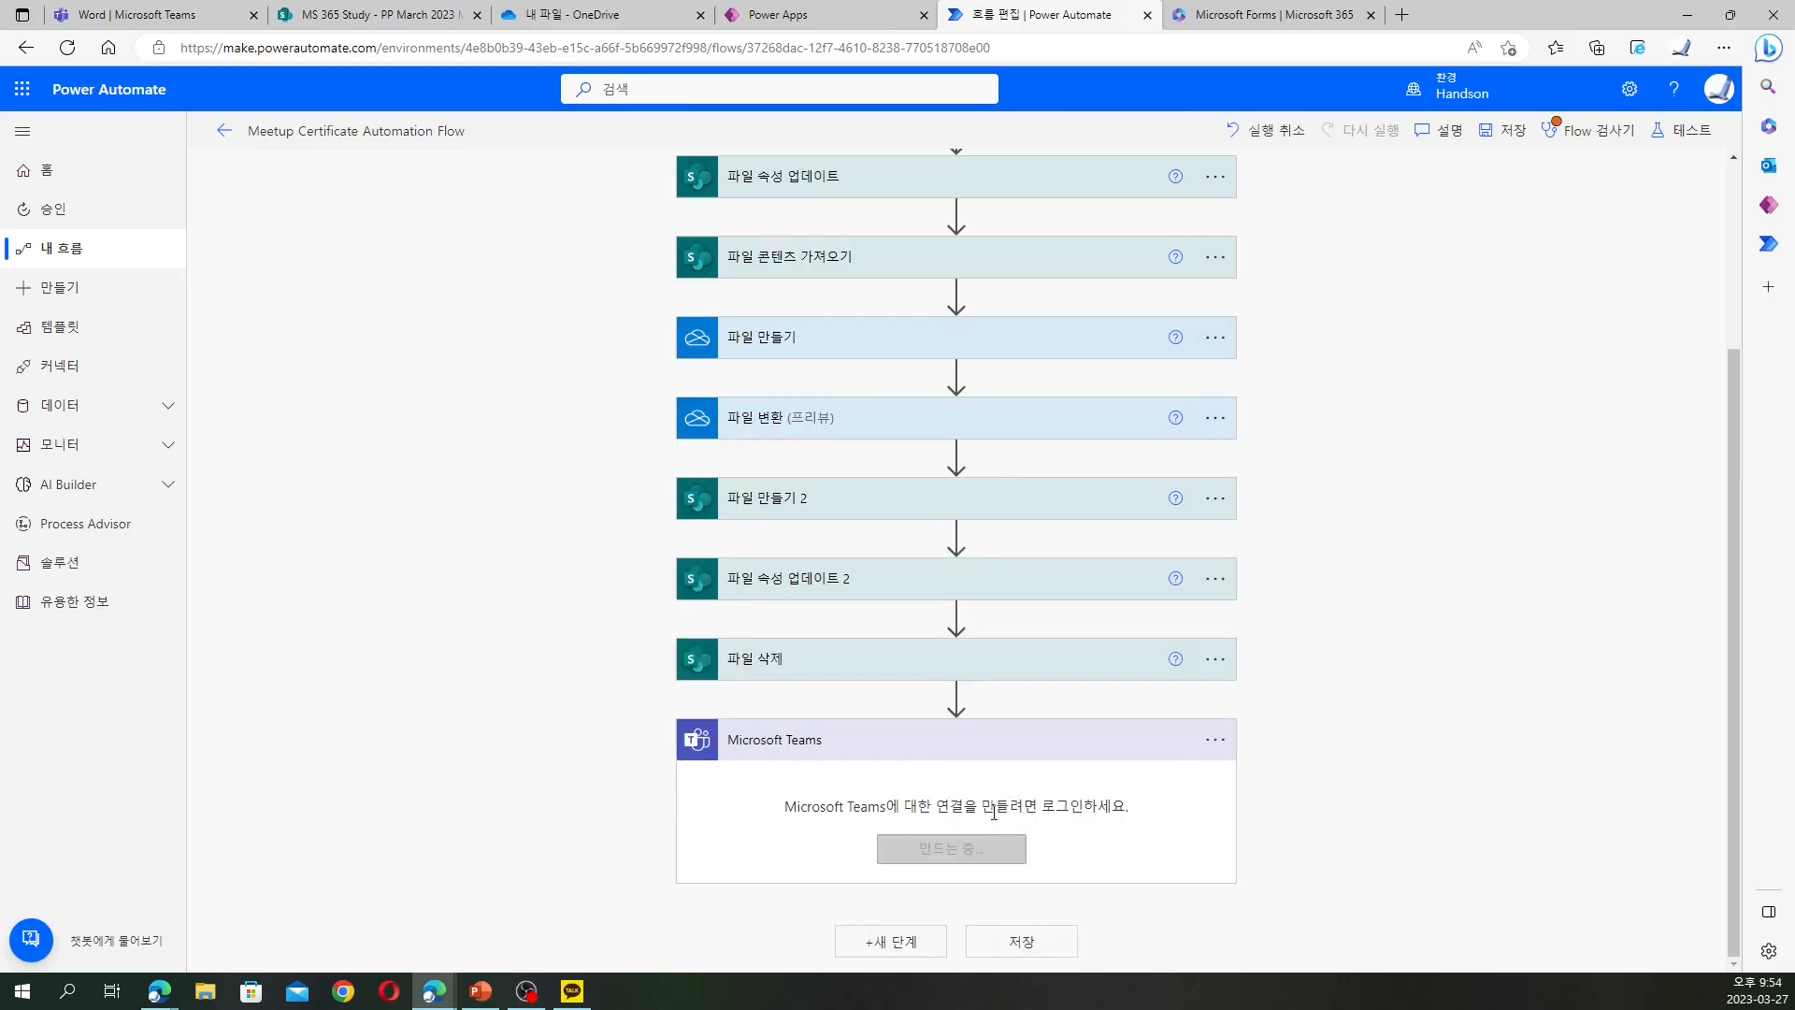
Set the Teams step to post as 사용자 with 게시 위치 set to Channel
{"action": "left_click", "coordinate": [968, 851]}
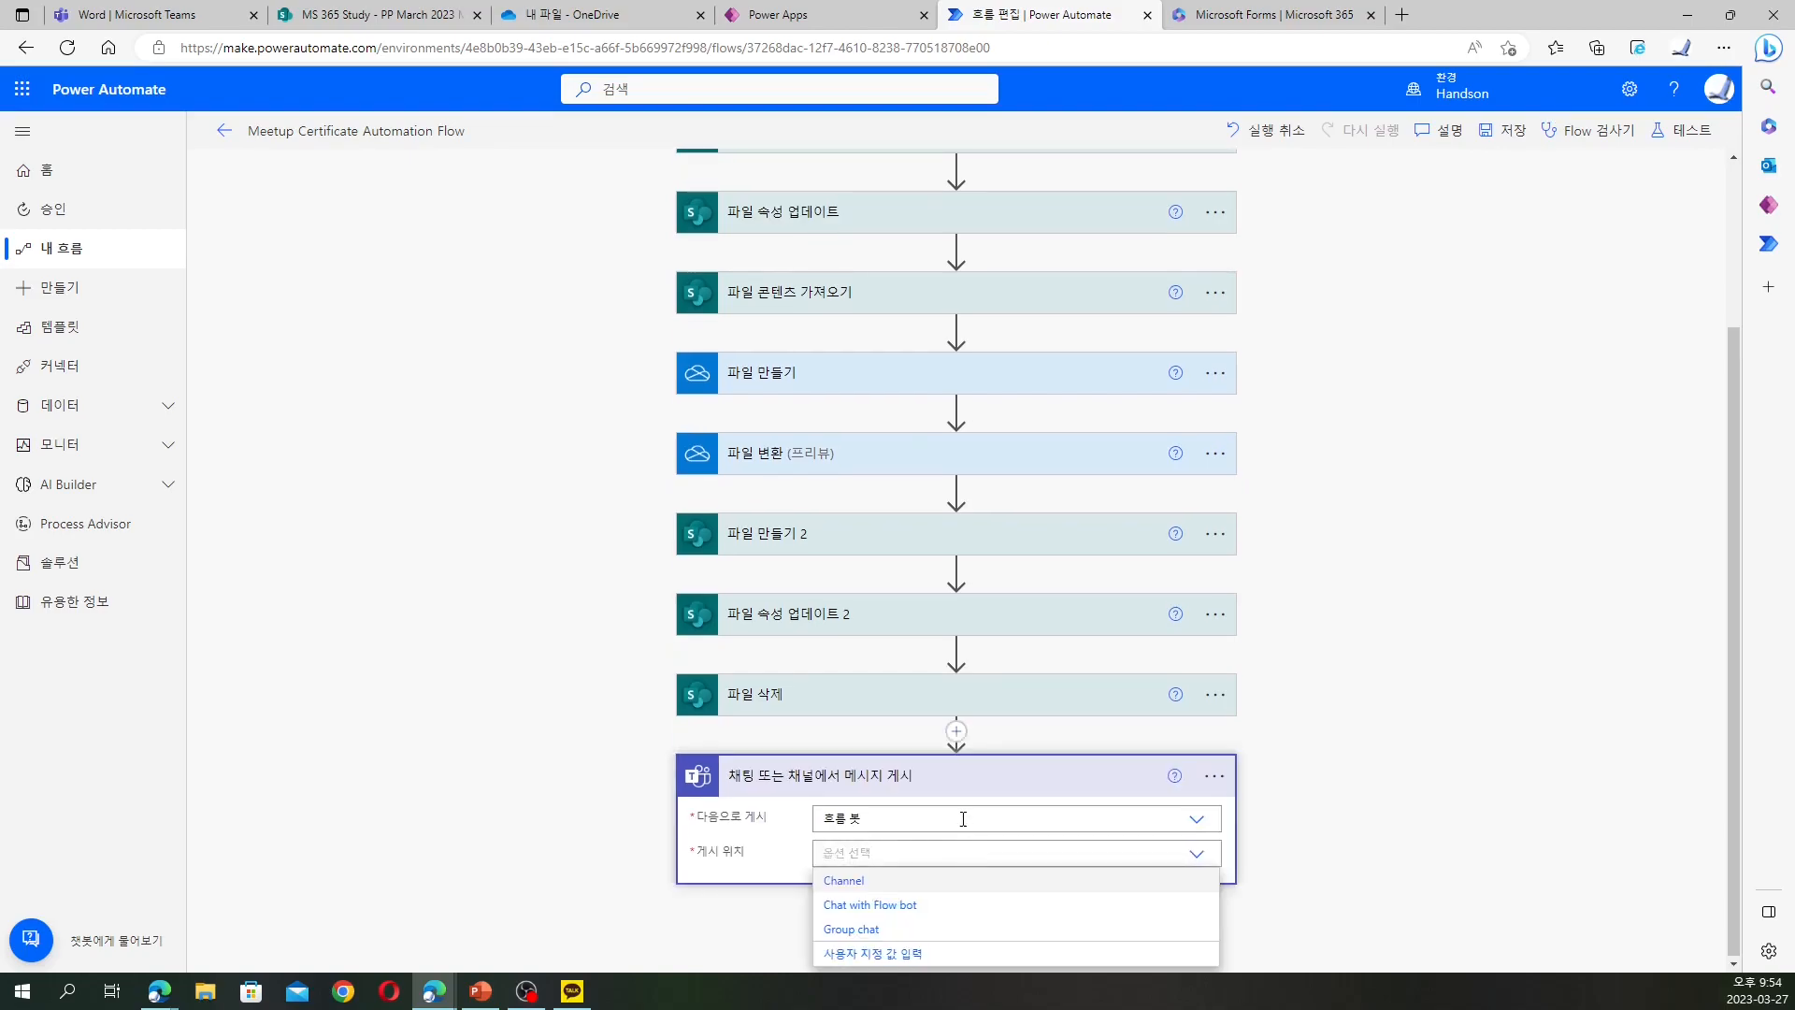
{"action": "left_click", "coordinate": [963, 819]}
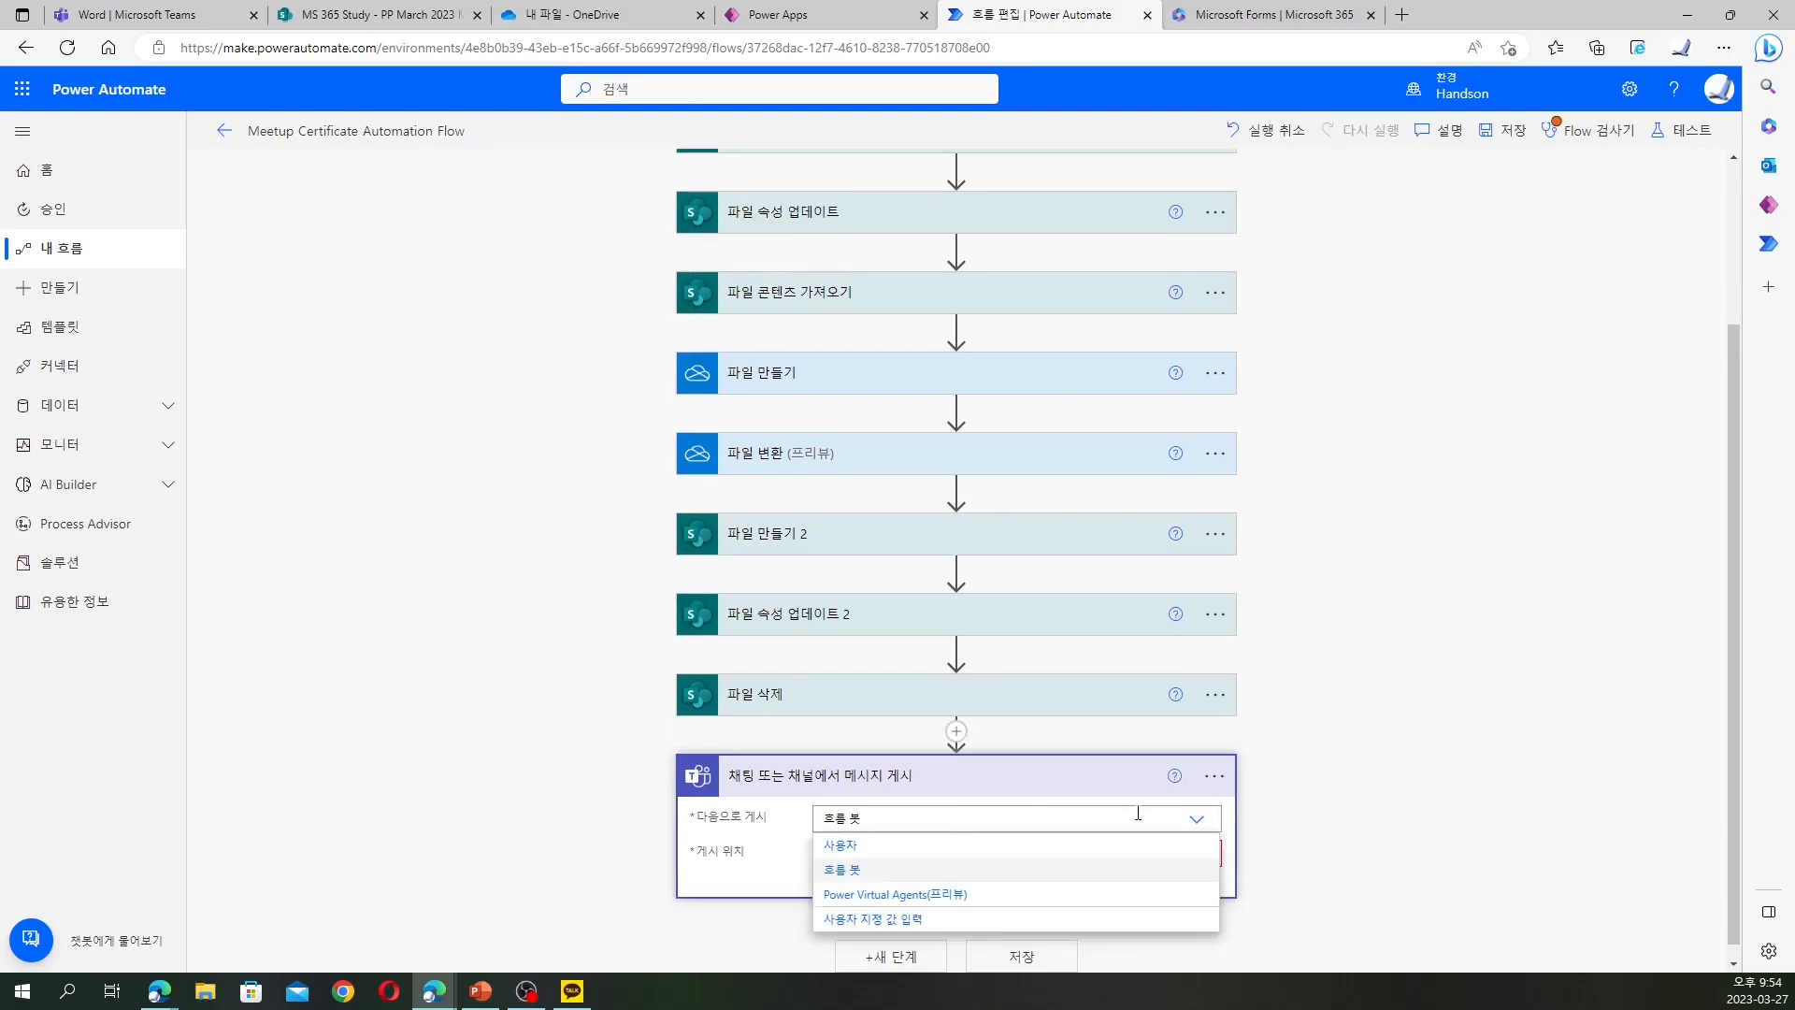
{"action": "left_click", "coordinate": [970, 847]}
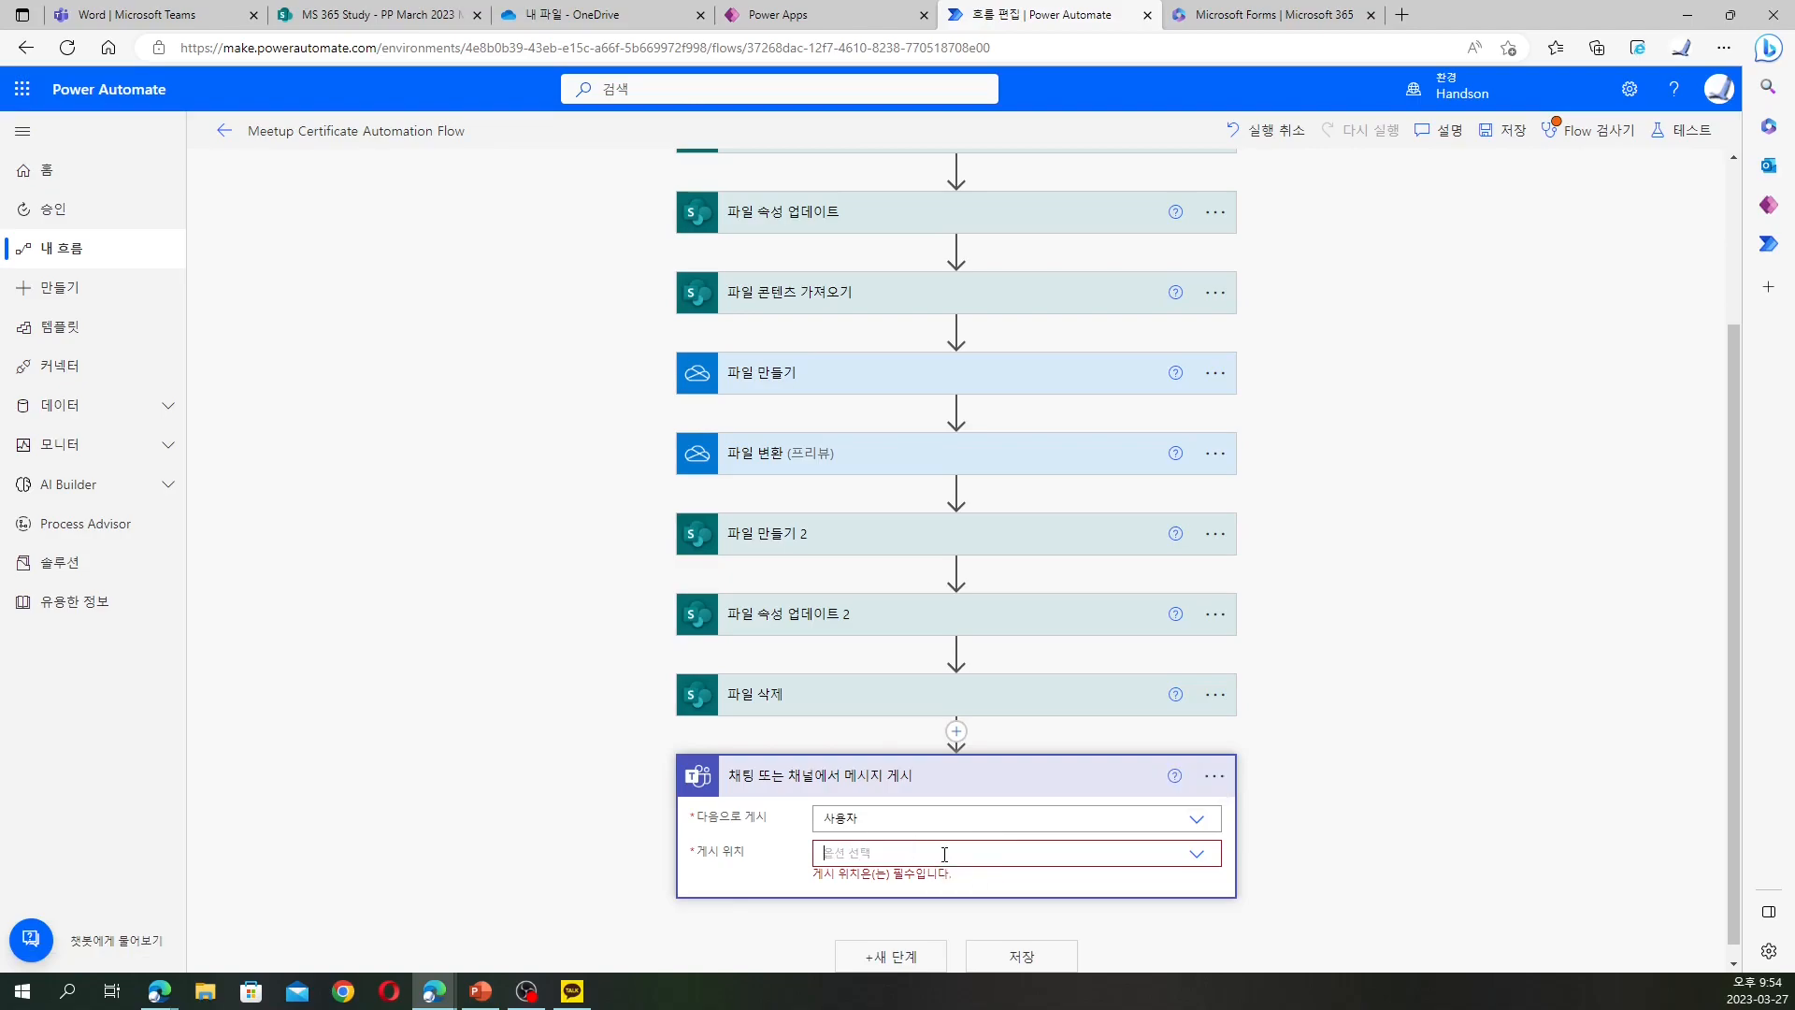
{"action": "left_click", "coordinate": [944, 851]}
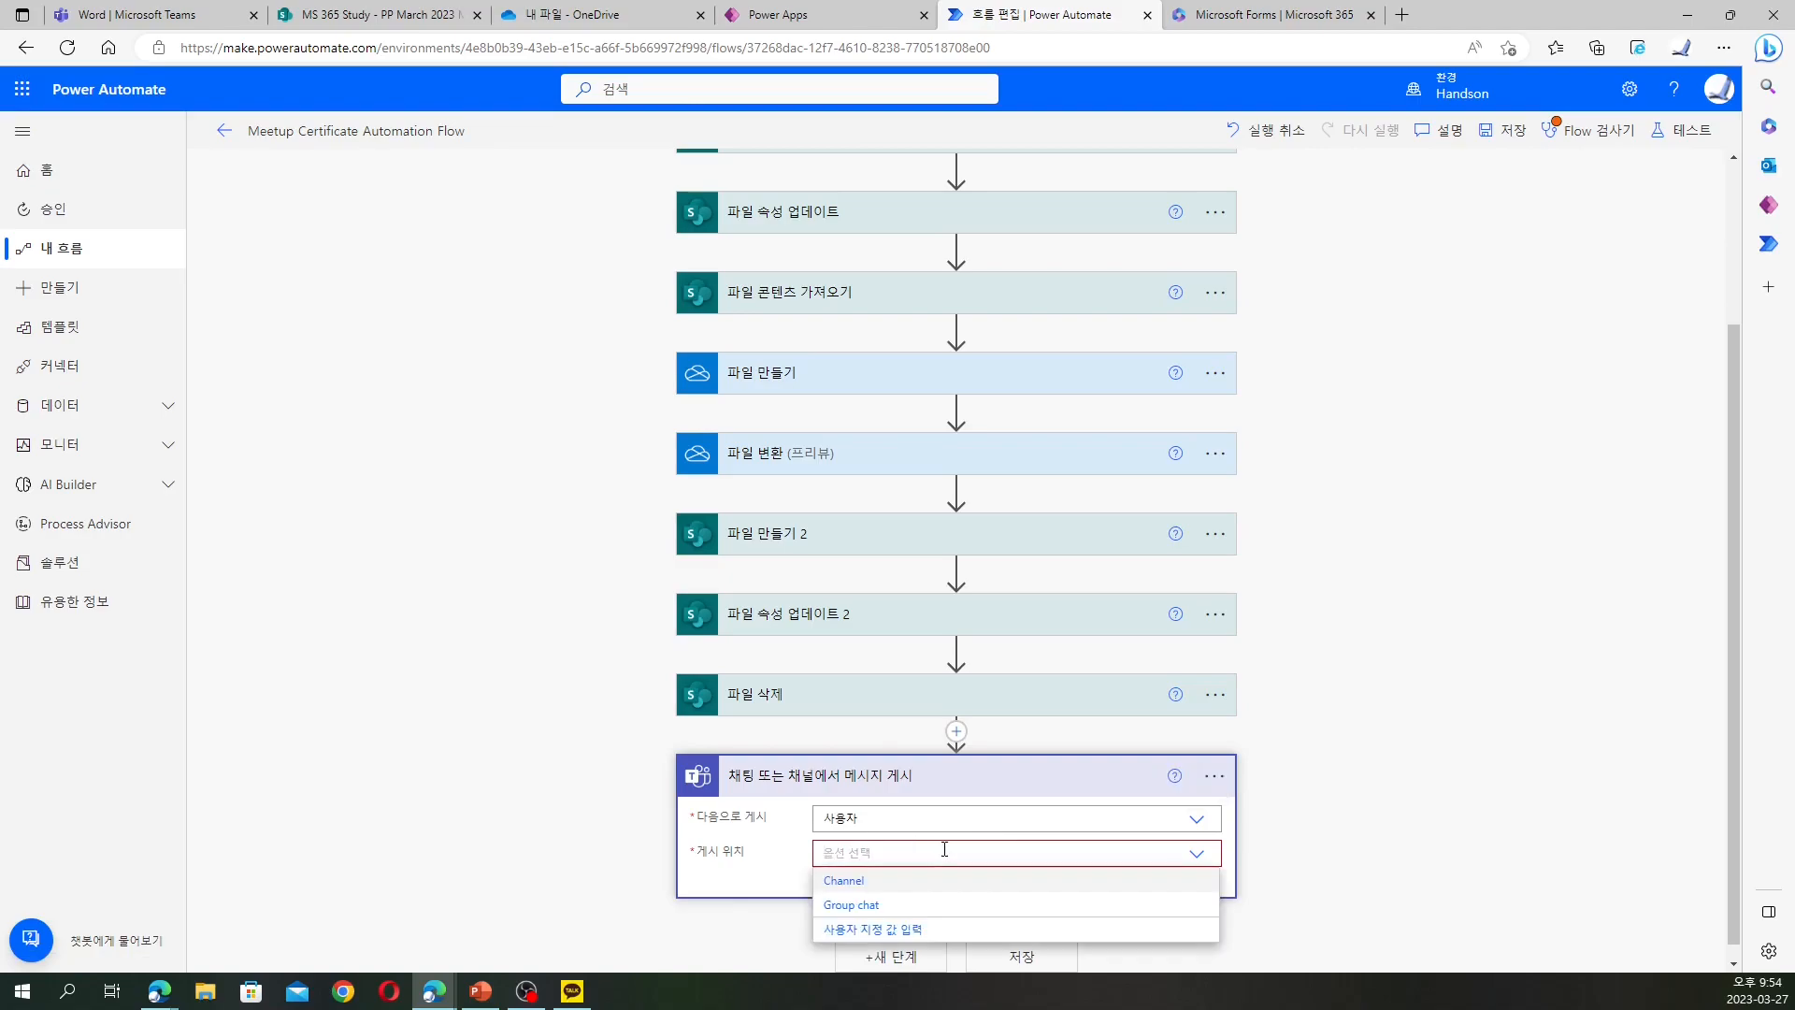
{"action": "left_click", "coordinate": [894, 880]}
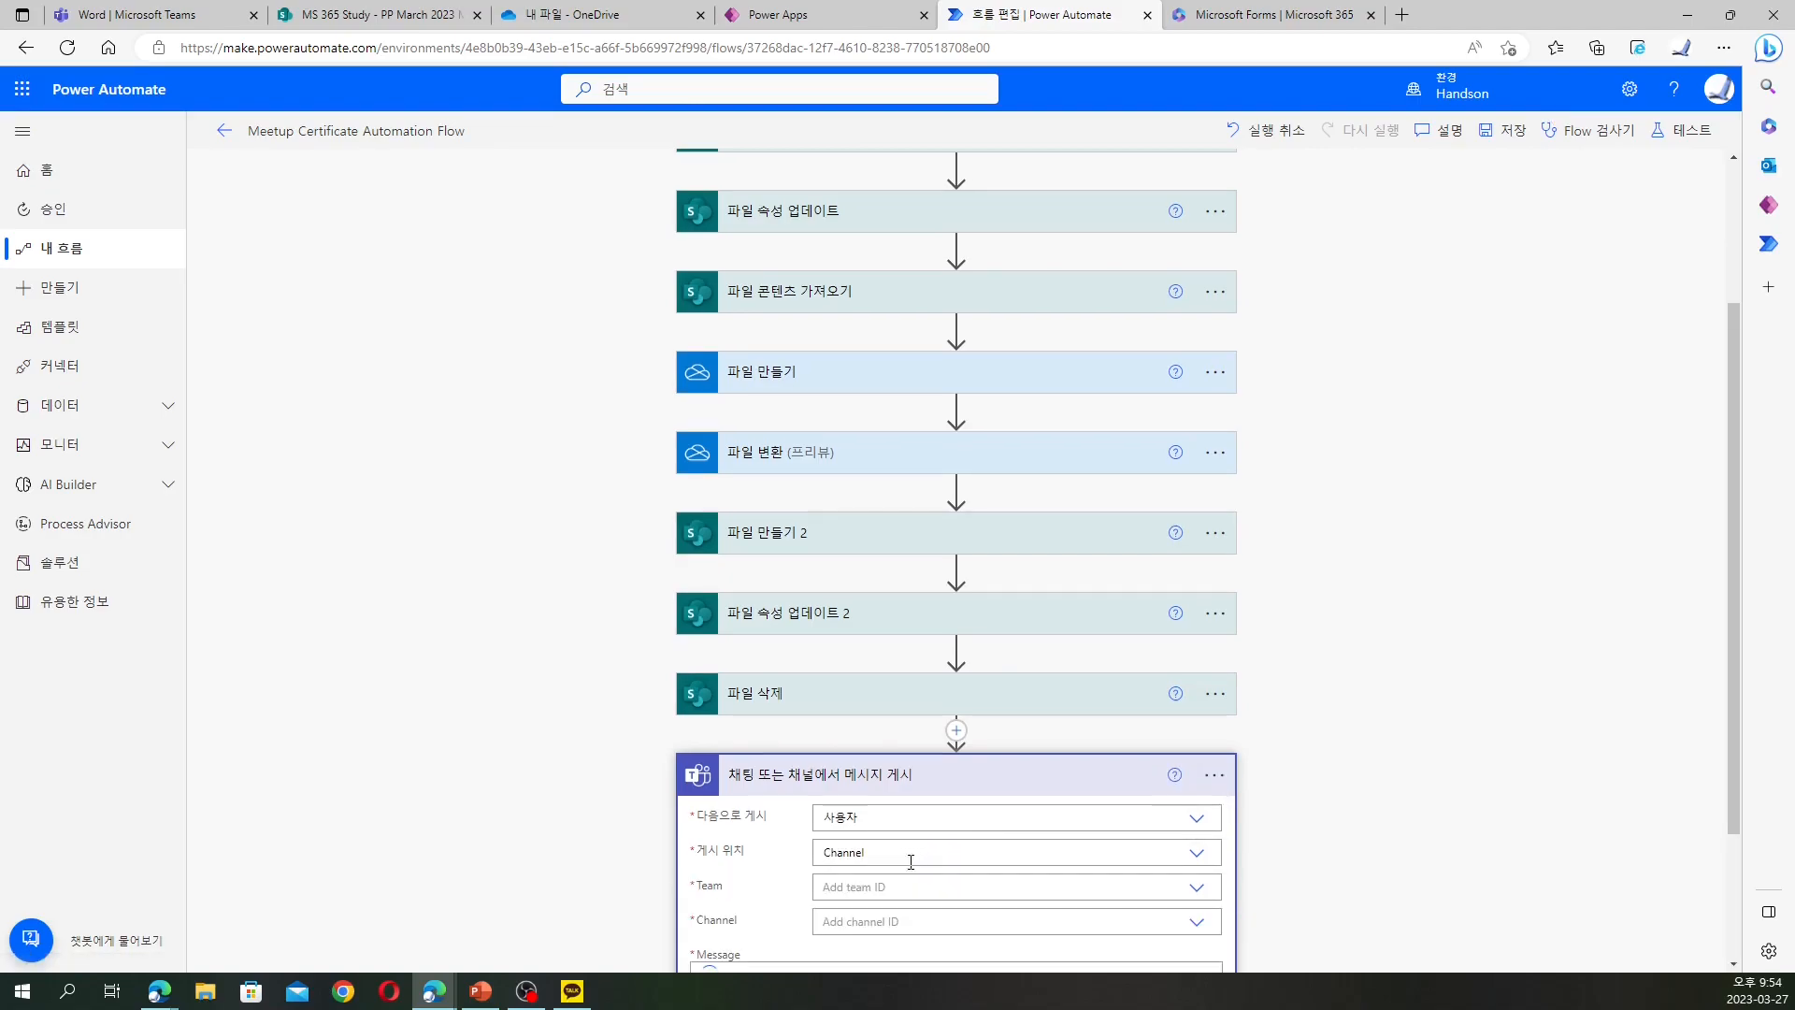
Choose the MS 365 Study team and its General channel as the post target
{"action": "scroll", "coordinate": [700, 758], "scroll_direction": "down", "scroll_amount": 3}
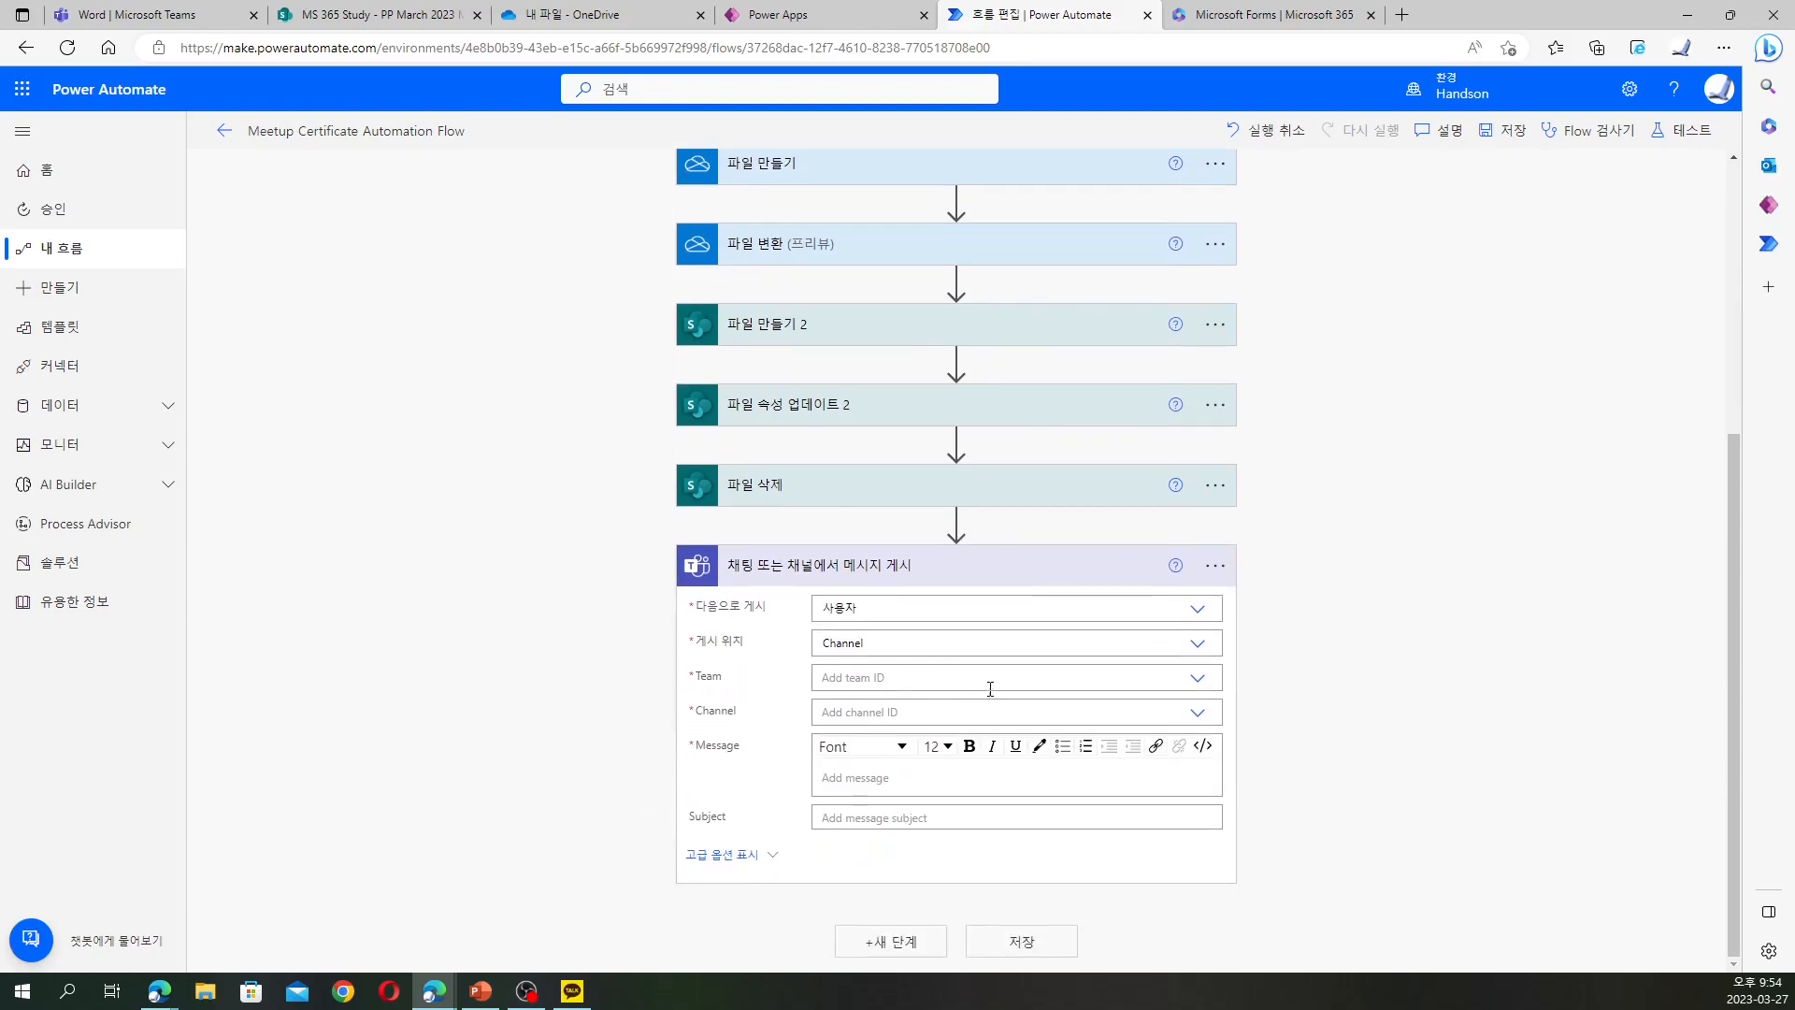
{"action": "left_click", "coordinate": [1197, 684]}
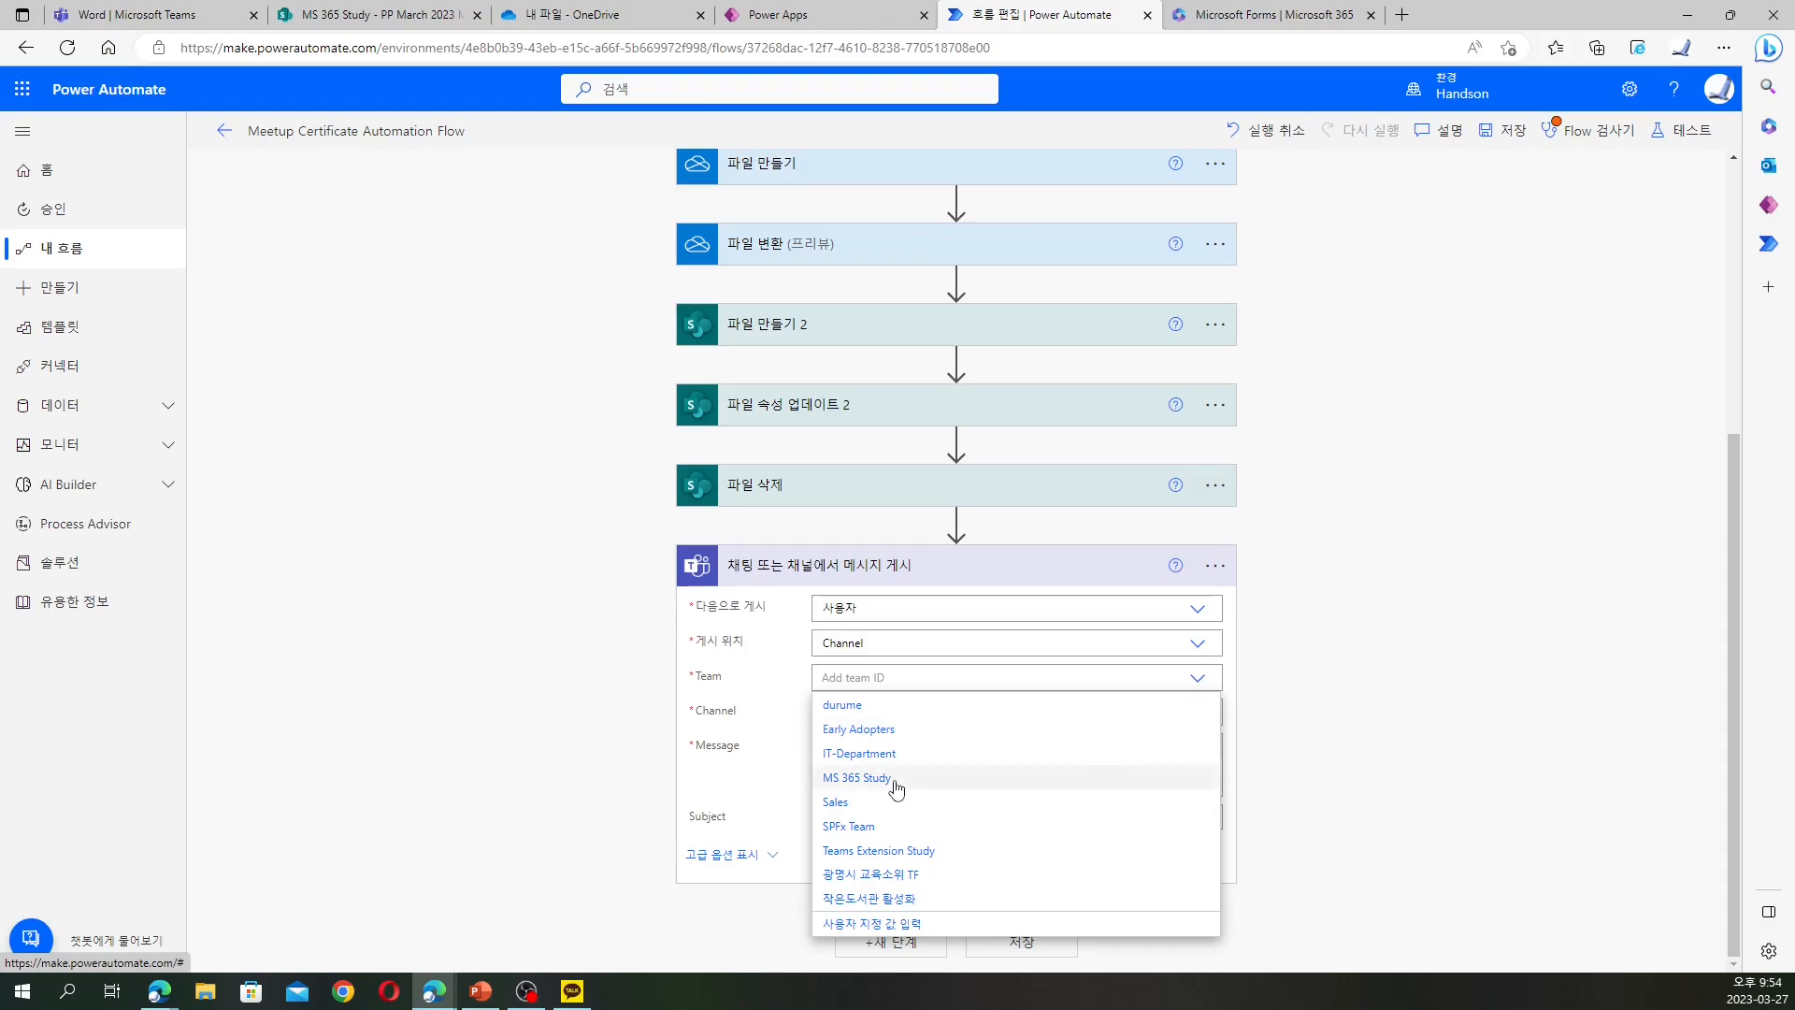
{"action": "left_click", "coordinate": [896, 788]}
{"action": "left_click", "coordinate": [900, 718]}
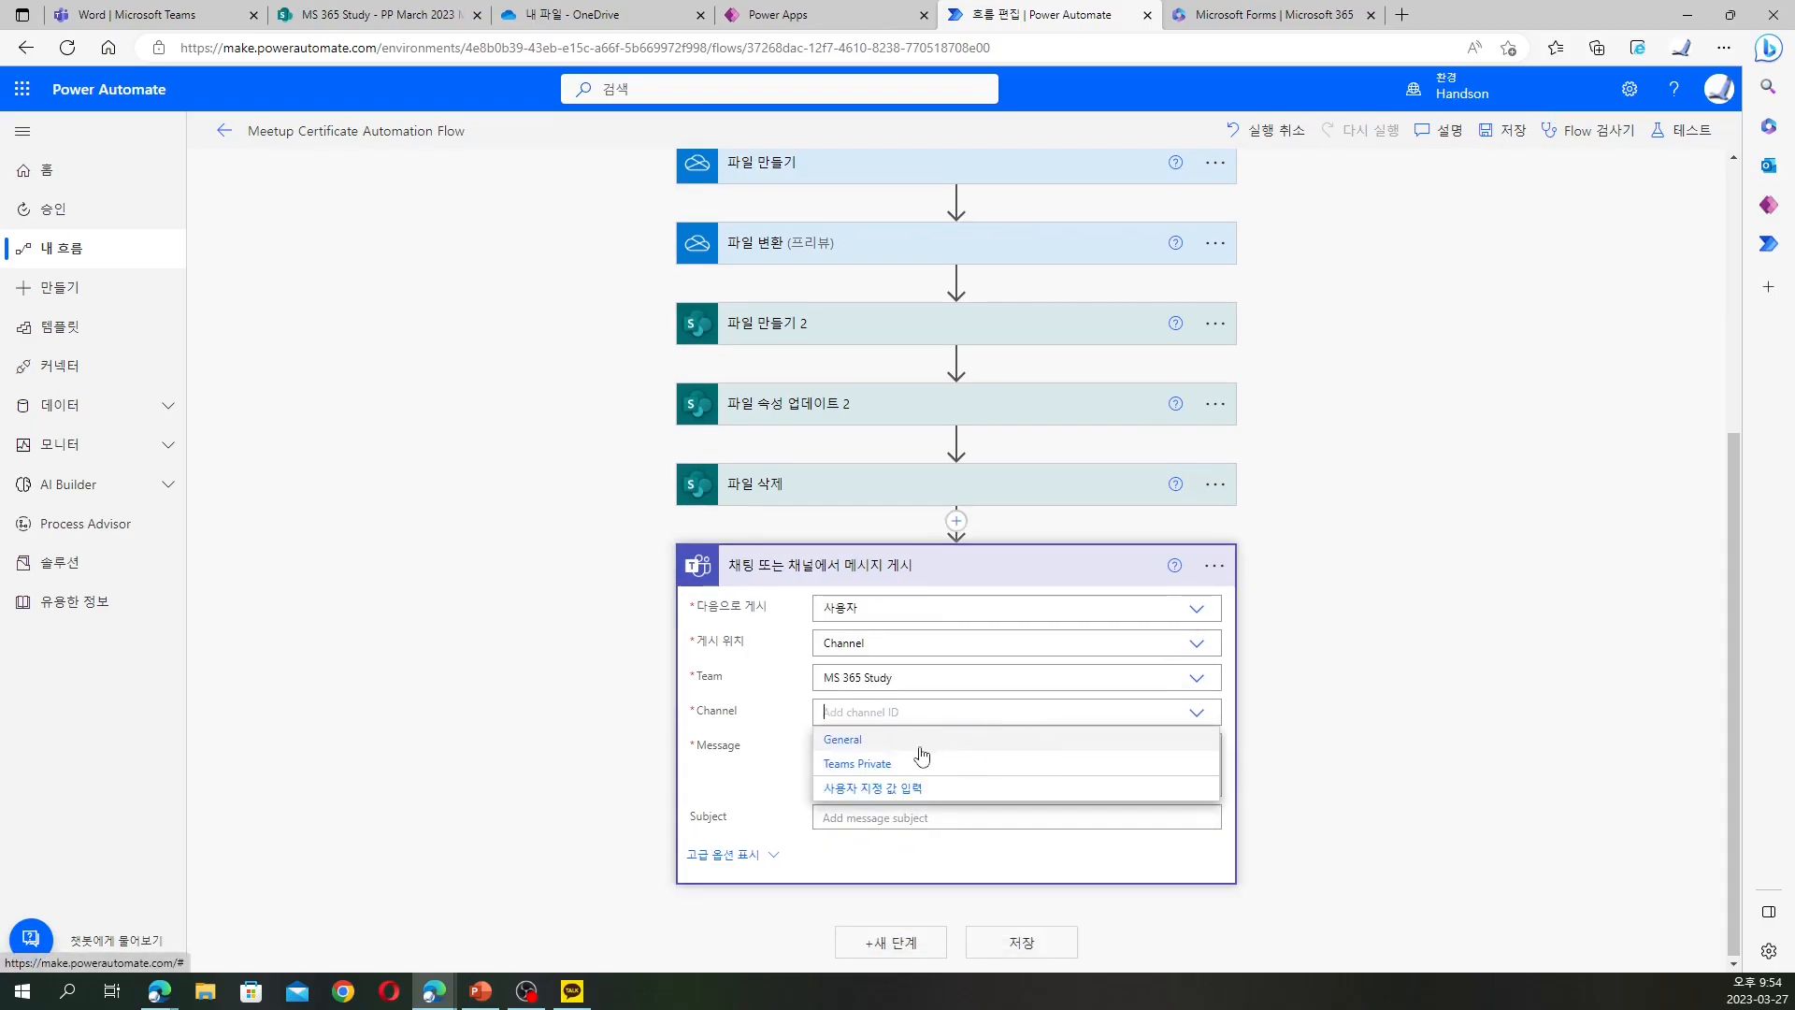
{"action": "left_click", "coordinate": [874, 748]}
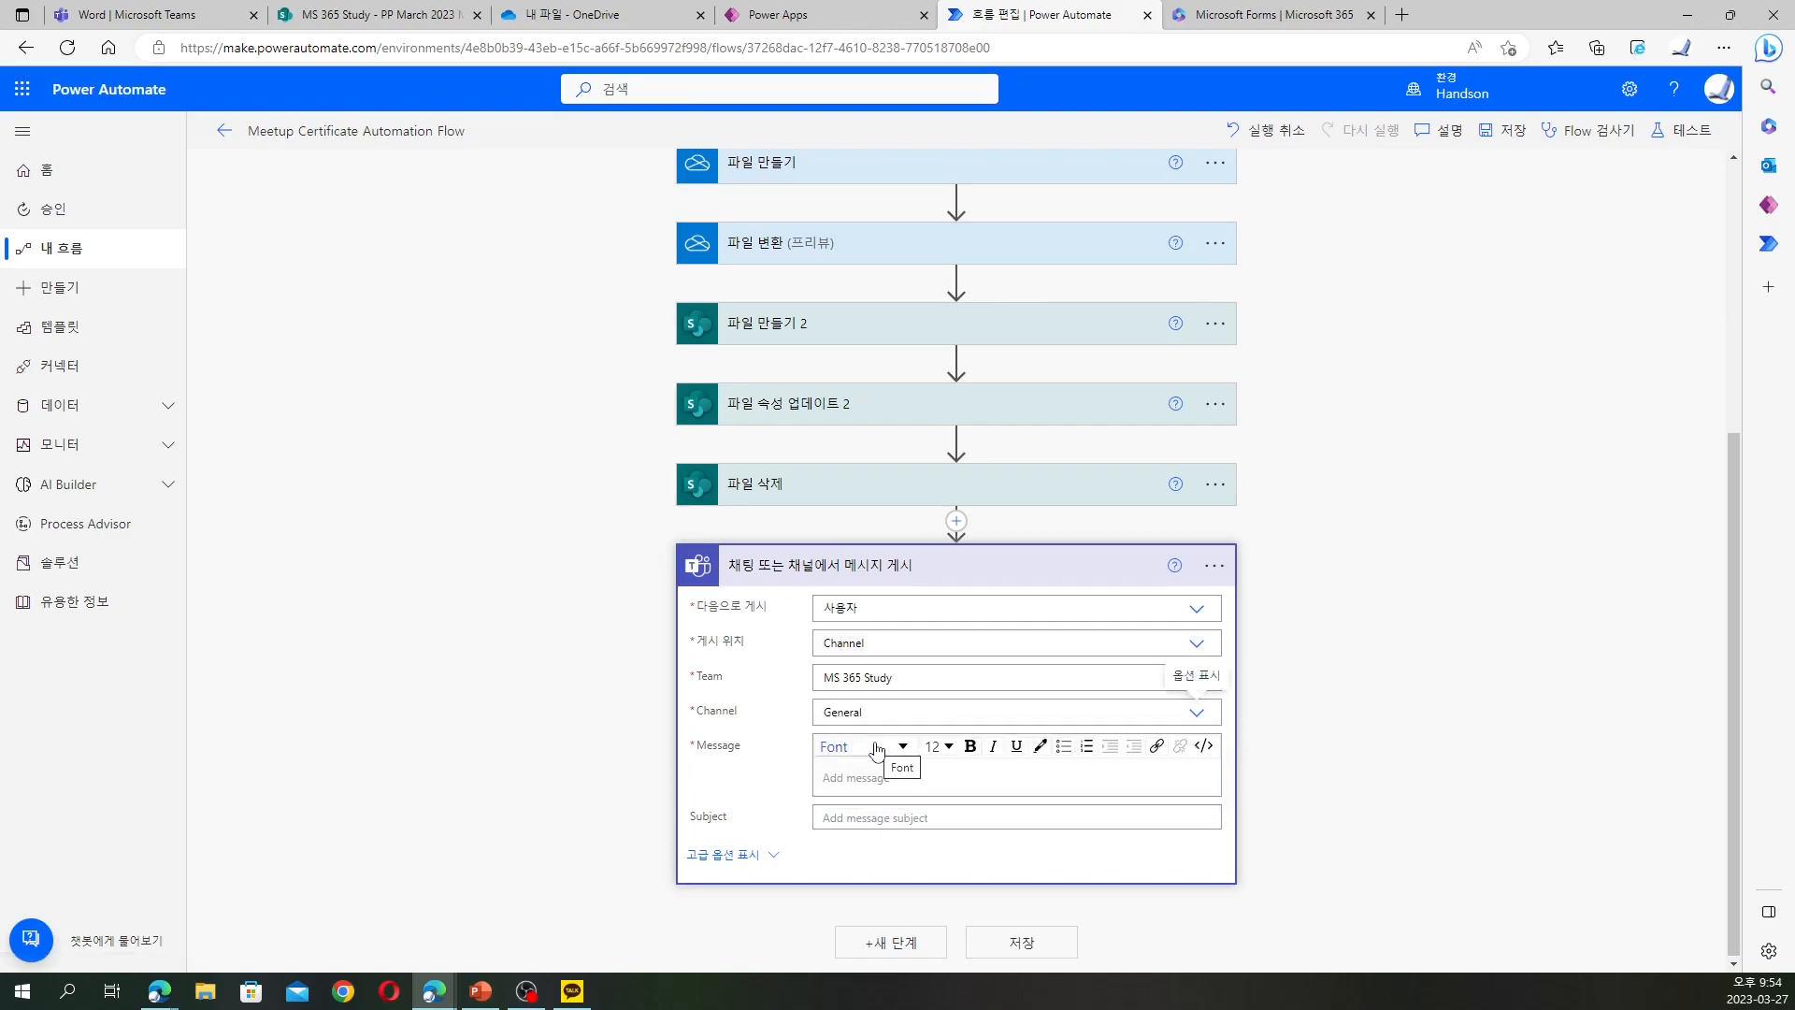
Write the Teams message: 참가자 이름 followed by text saying they attended and their 참가확인증 was made
{"action": "left_click", "coordinate": [934, 778]}
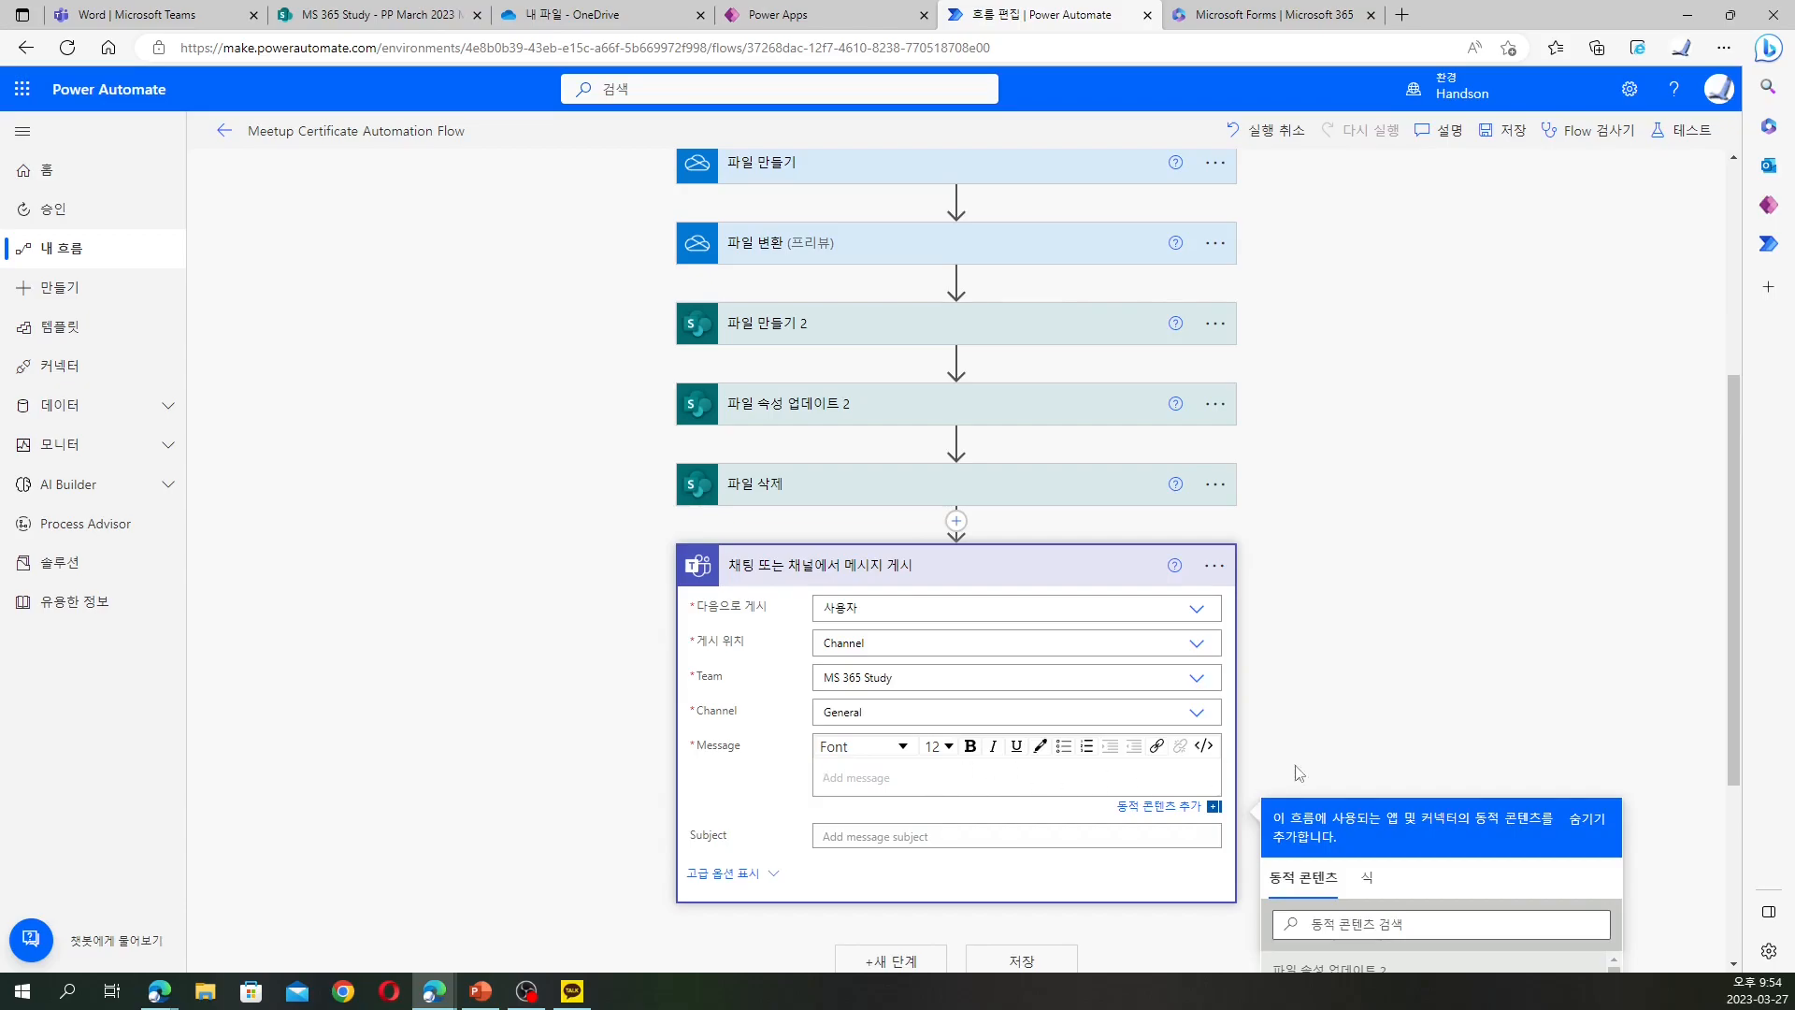
{"action": "scroll", "coordinate": [1301, 598], "scroll_direction": "down", "scroll_amount": 2}
{"action": "scroll", "coordinate": [1236, 685], "scroll_direction": "down", "scroll_amount": 1}
{"action": "scroll", "coordinate": [1371, 713], "scroll_direction": "down", "scroll_amount": 2}
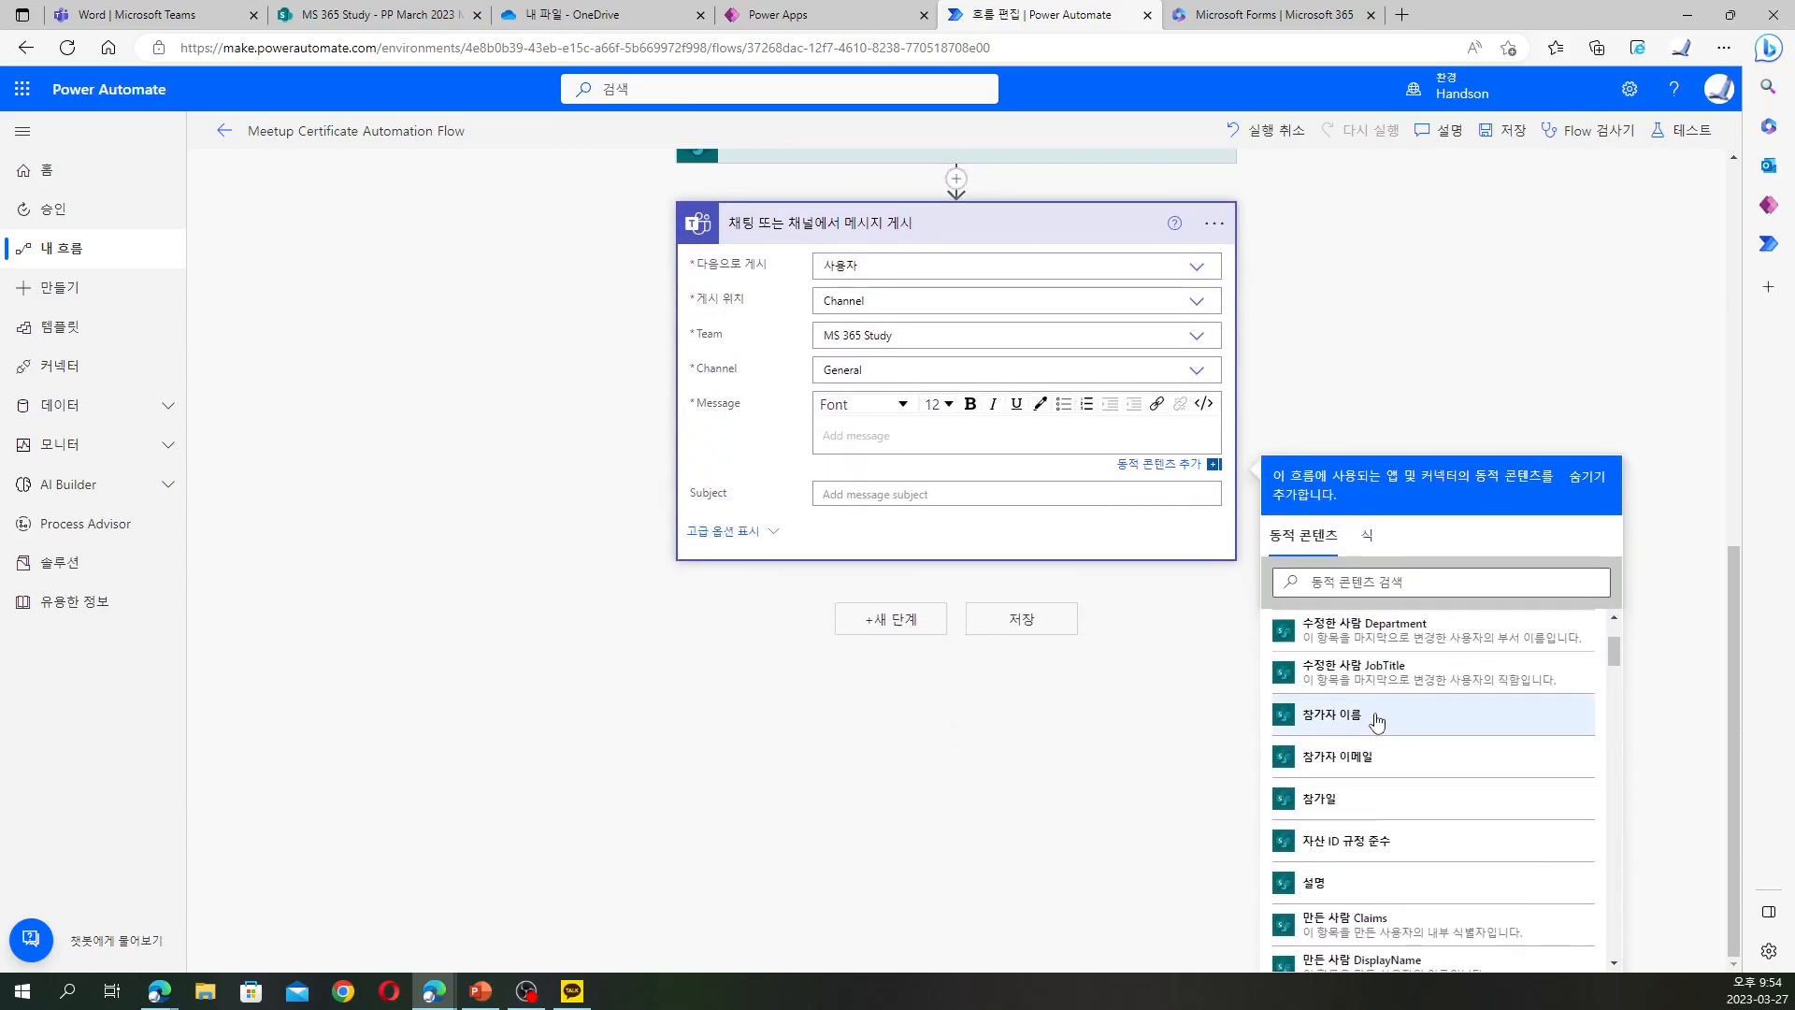
{"action": "left_click", "coordinate": [1377, 714]}
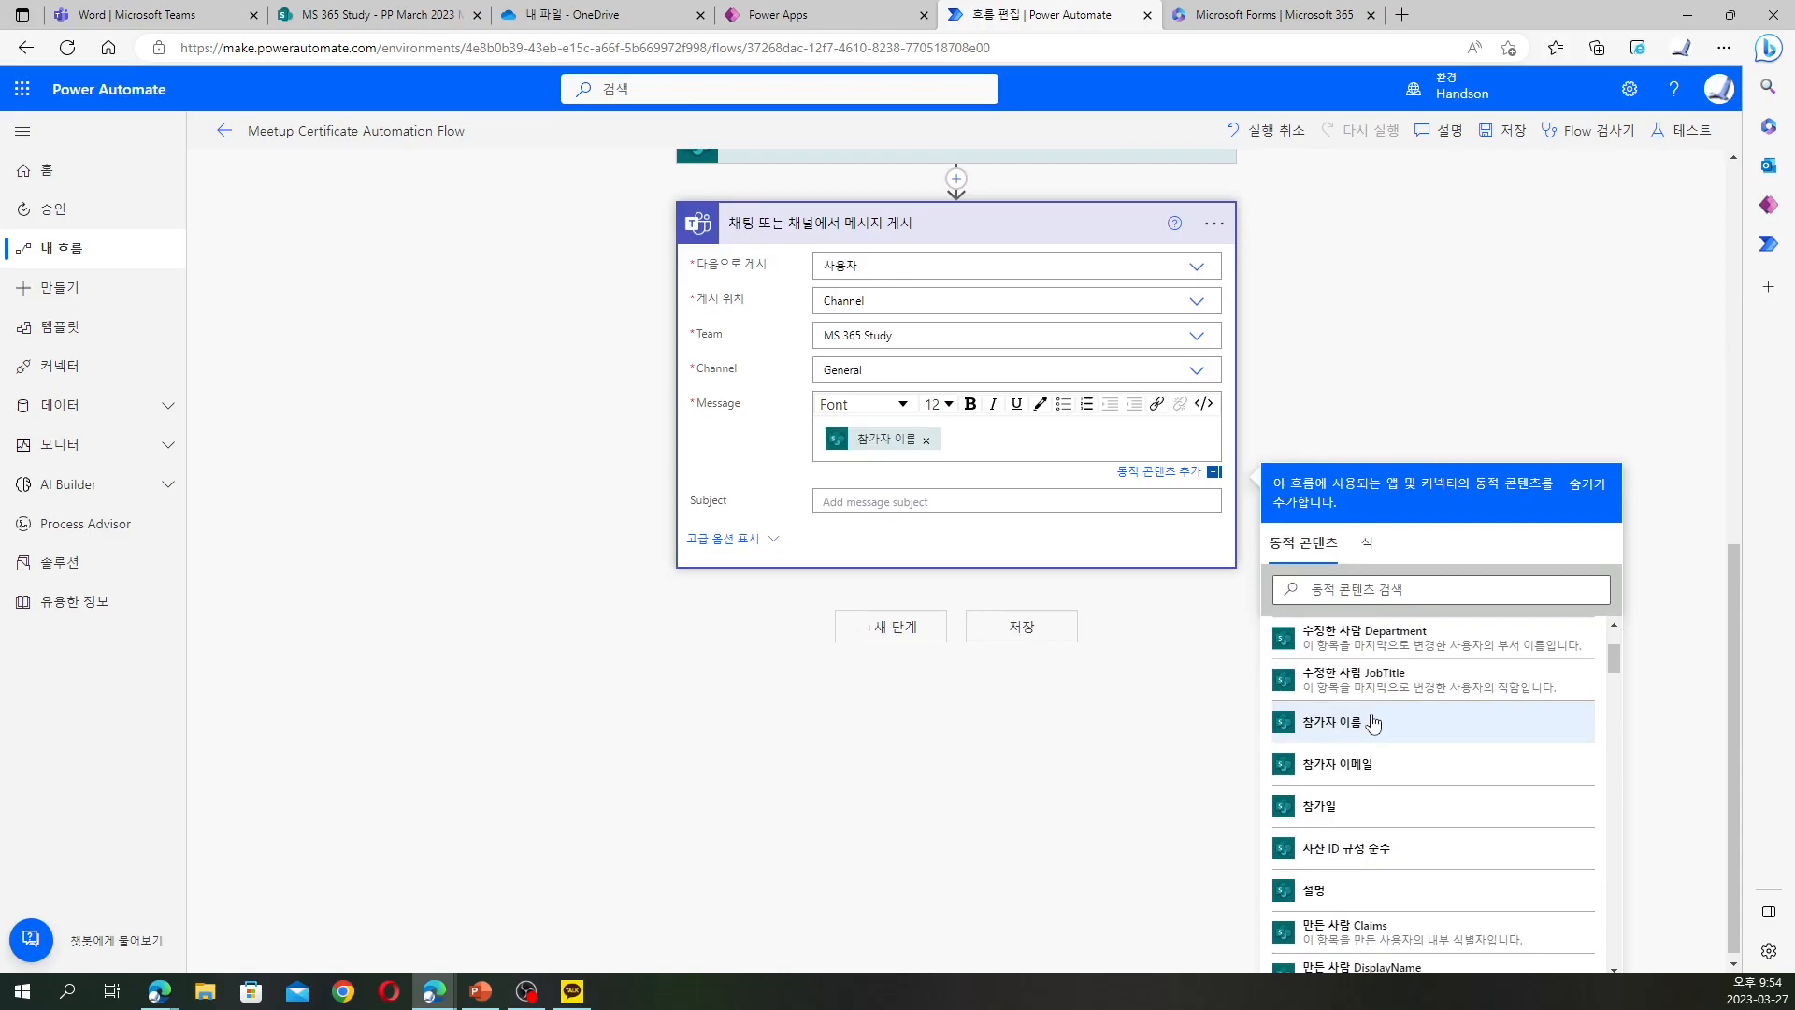
{"action": "type", "text": "님의"}
{"action": "type", "text": " 해ㅇ사 ㅊㅏㅁ서ㄱ회"}
{"action": "type", "text": "였으므로 "}
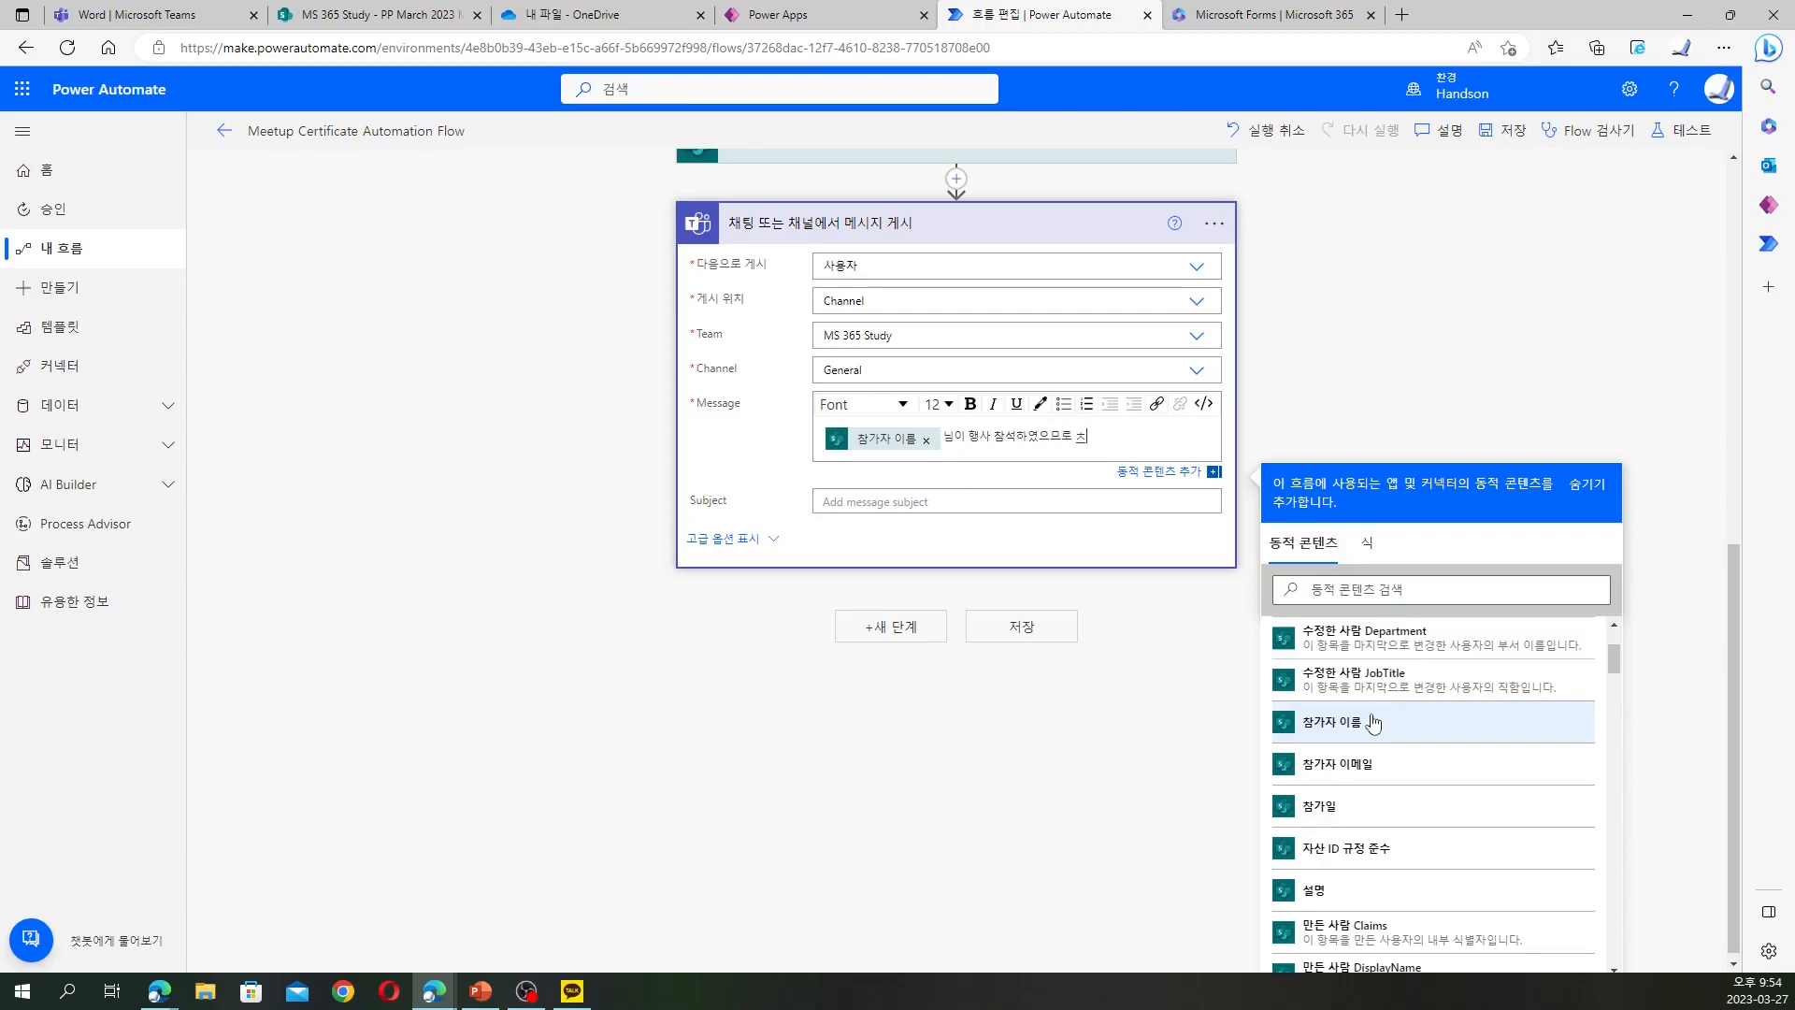
{"action": "type", "text": "참가확인증을 만들어습니다."}
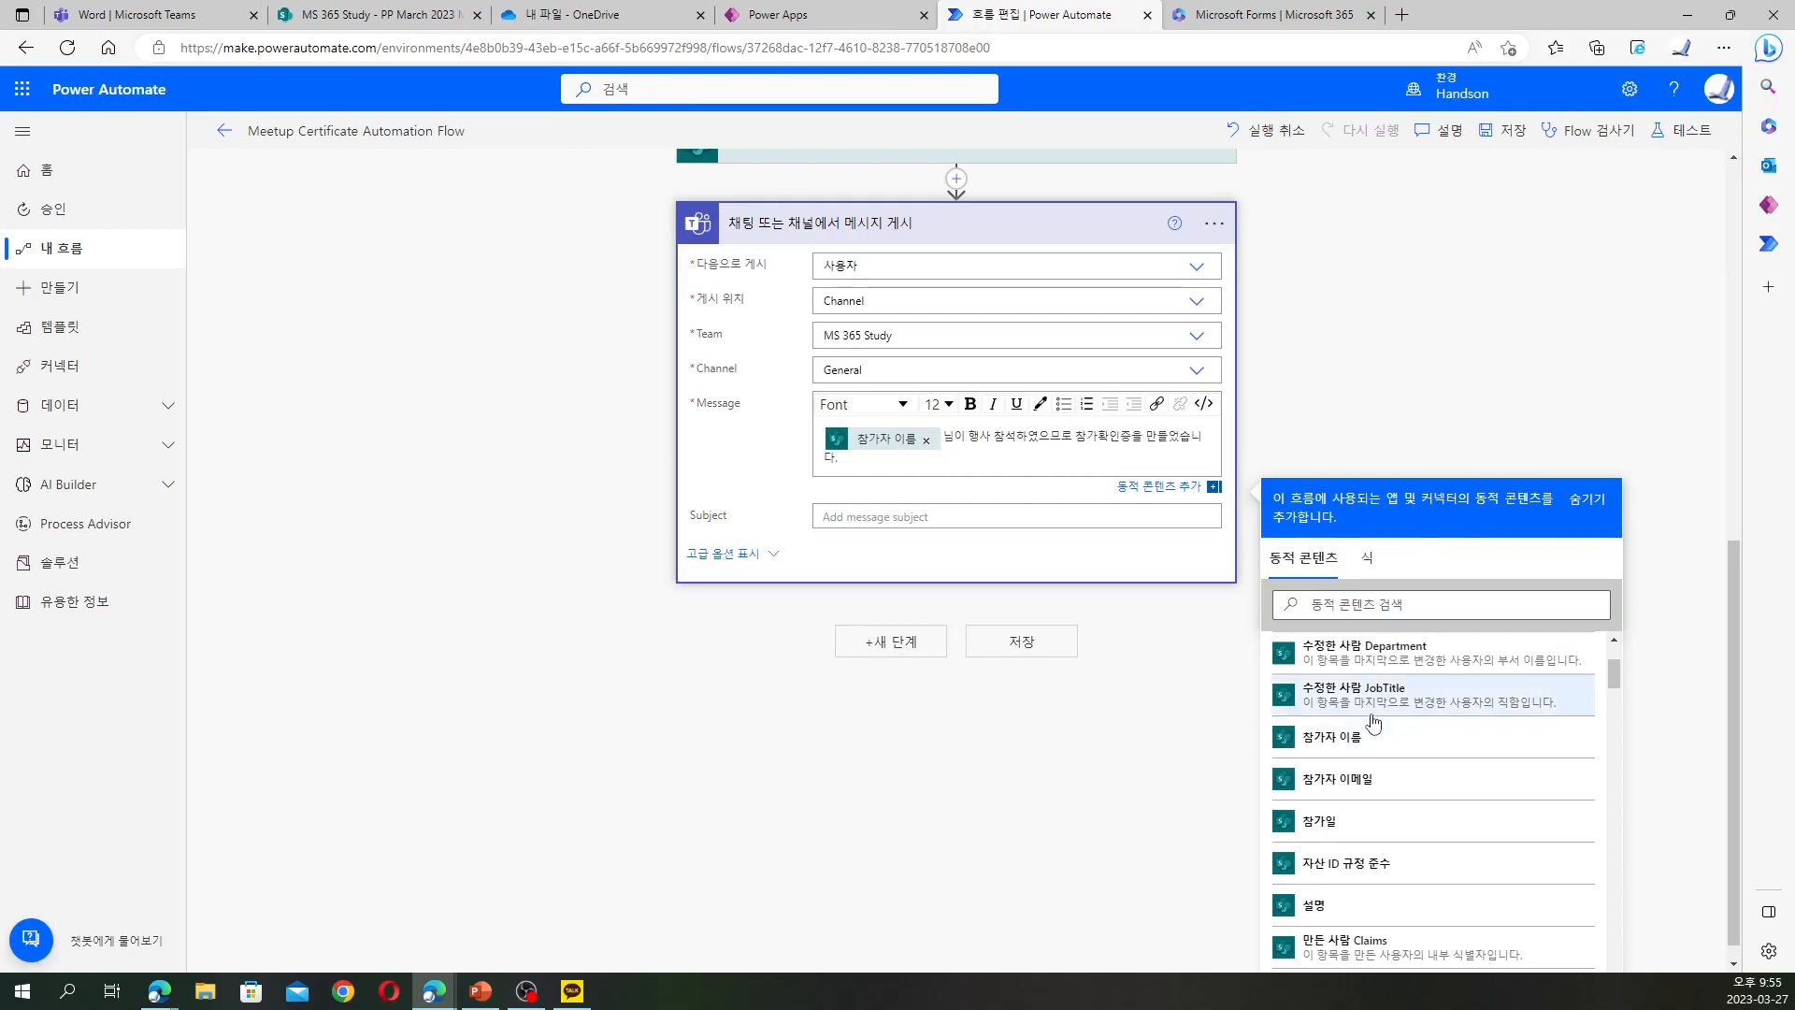
Save the flow with the new Teams message step
{"action": "scroll", "coordinate": [1491, 727], "scroll_direction": "down", "scroll_amount": 5}
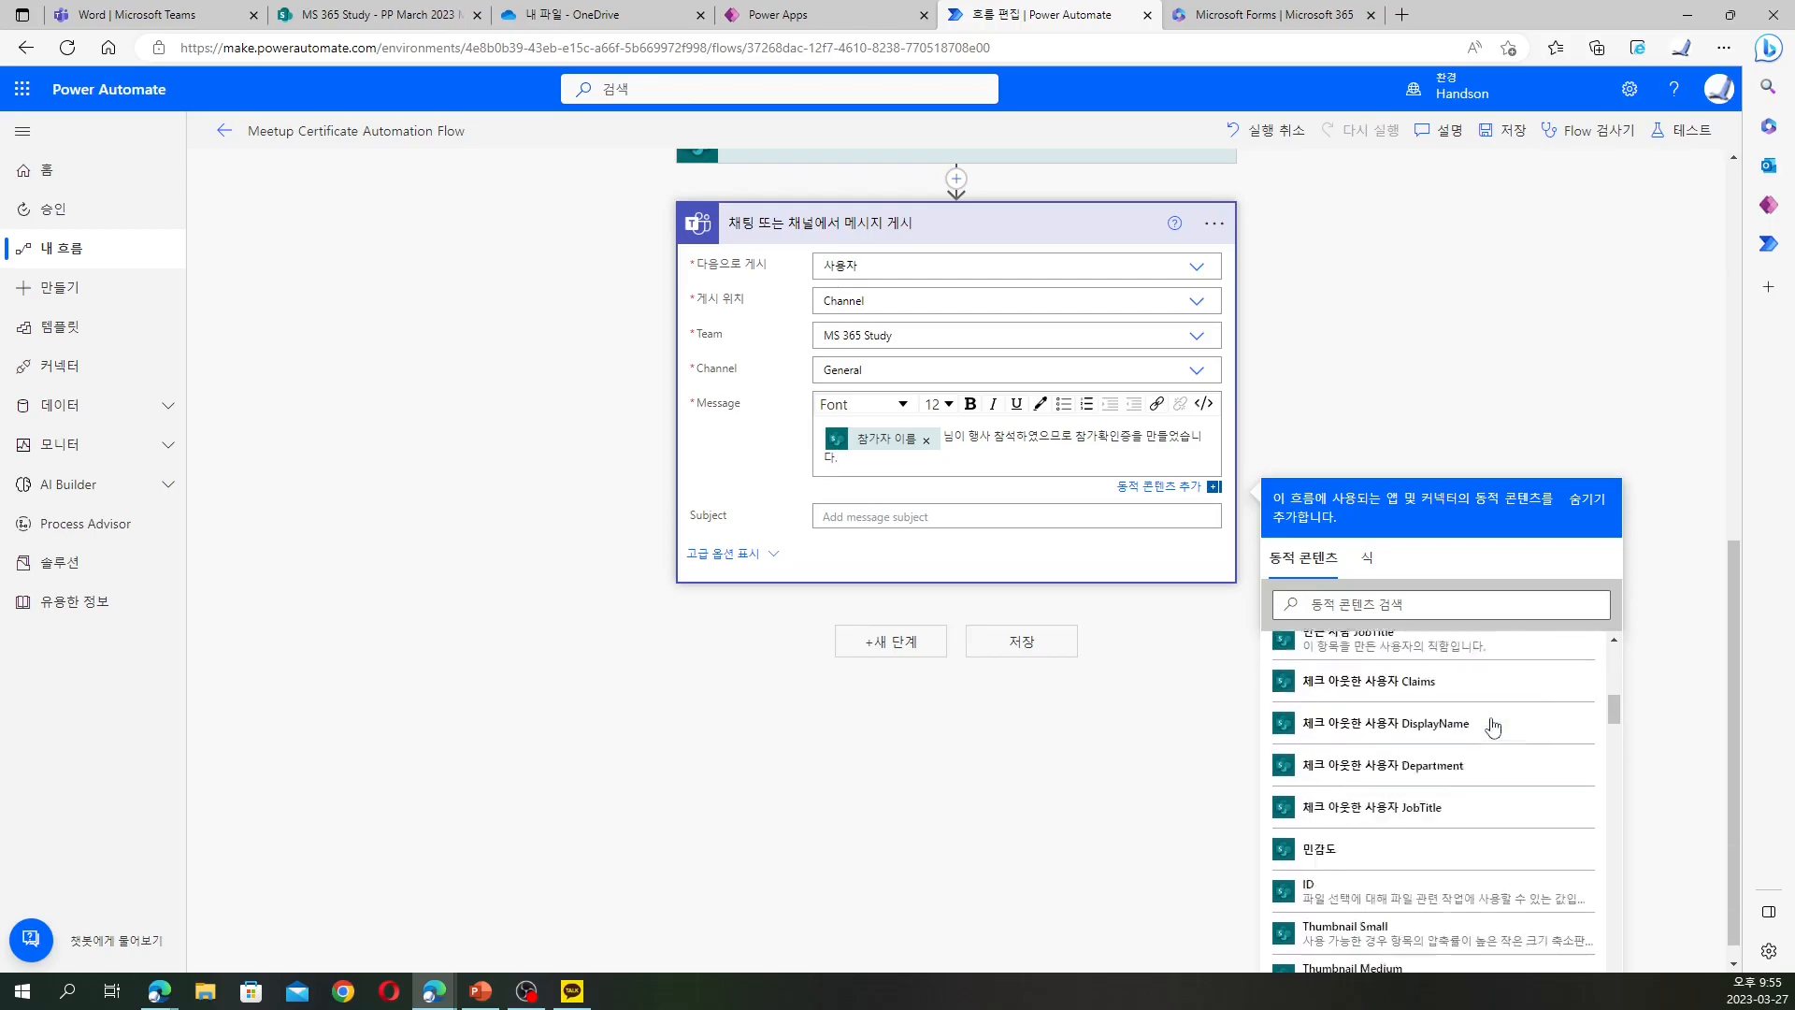
{"action": "scroll", "coordinate": [1492, 728], "scroll_direction": "down", "scroll_amount": 2}
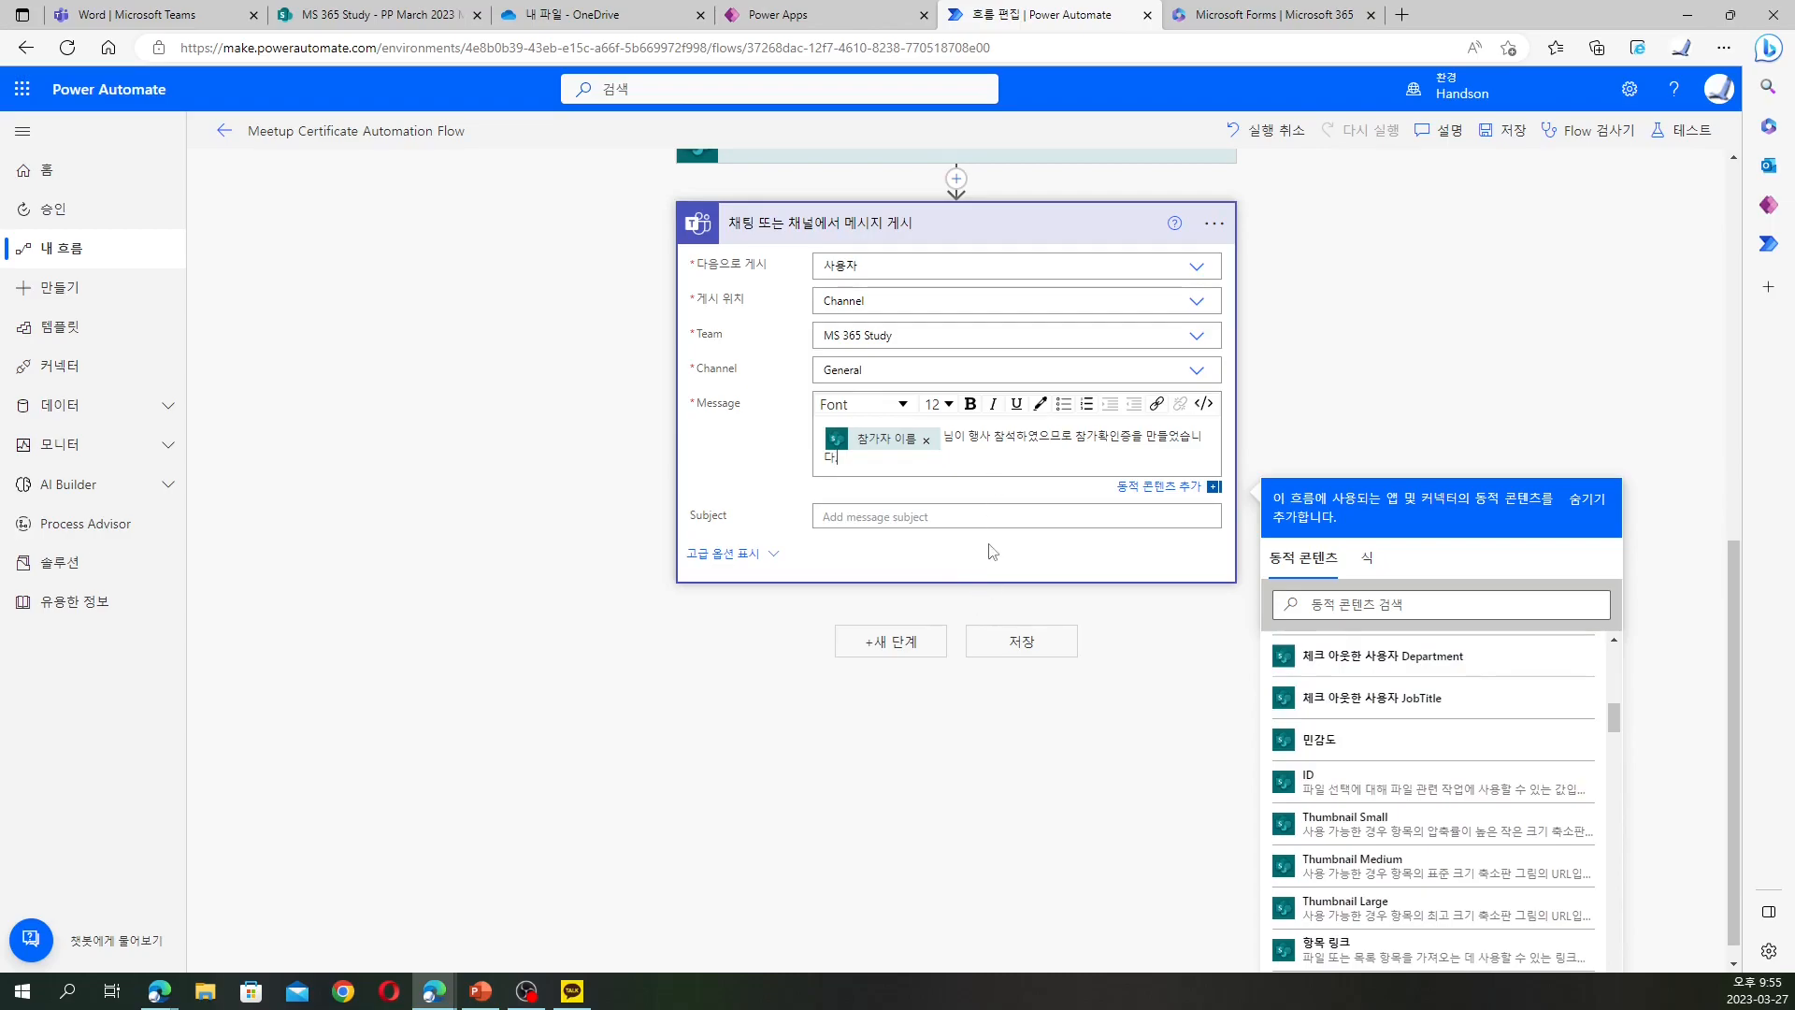
{"action": "left_click", "coordinate": [1036, 652]}
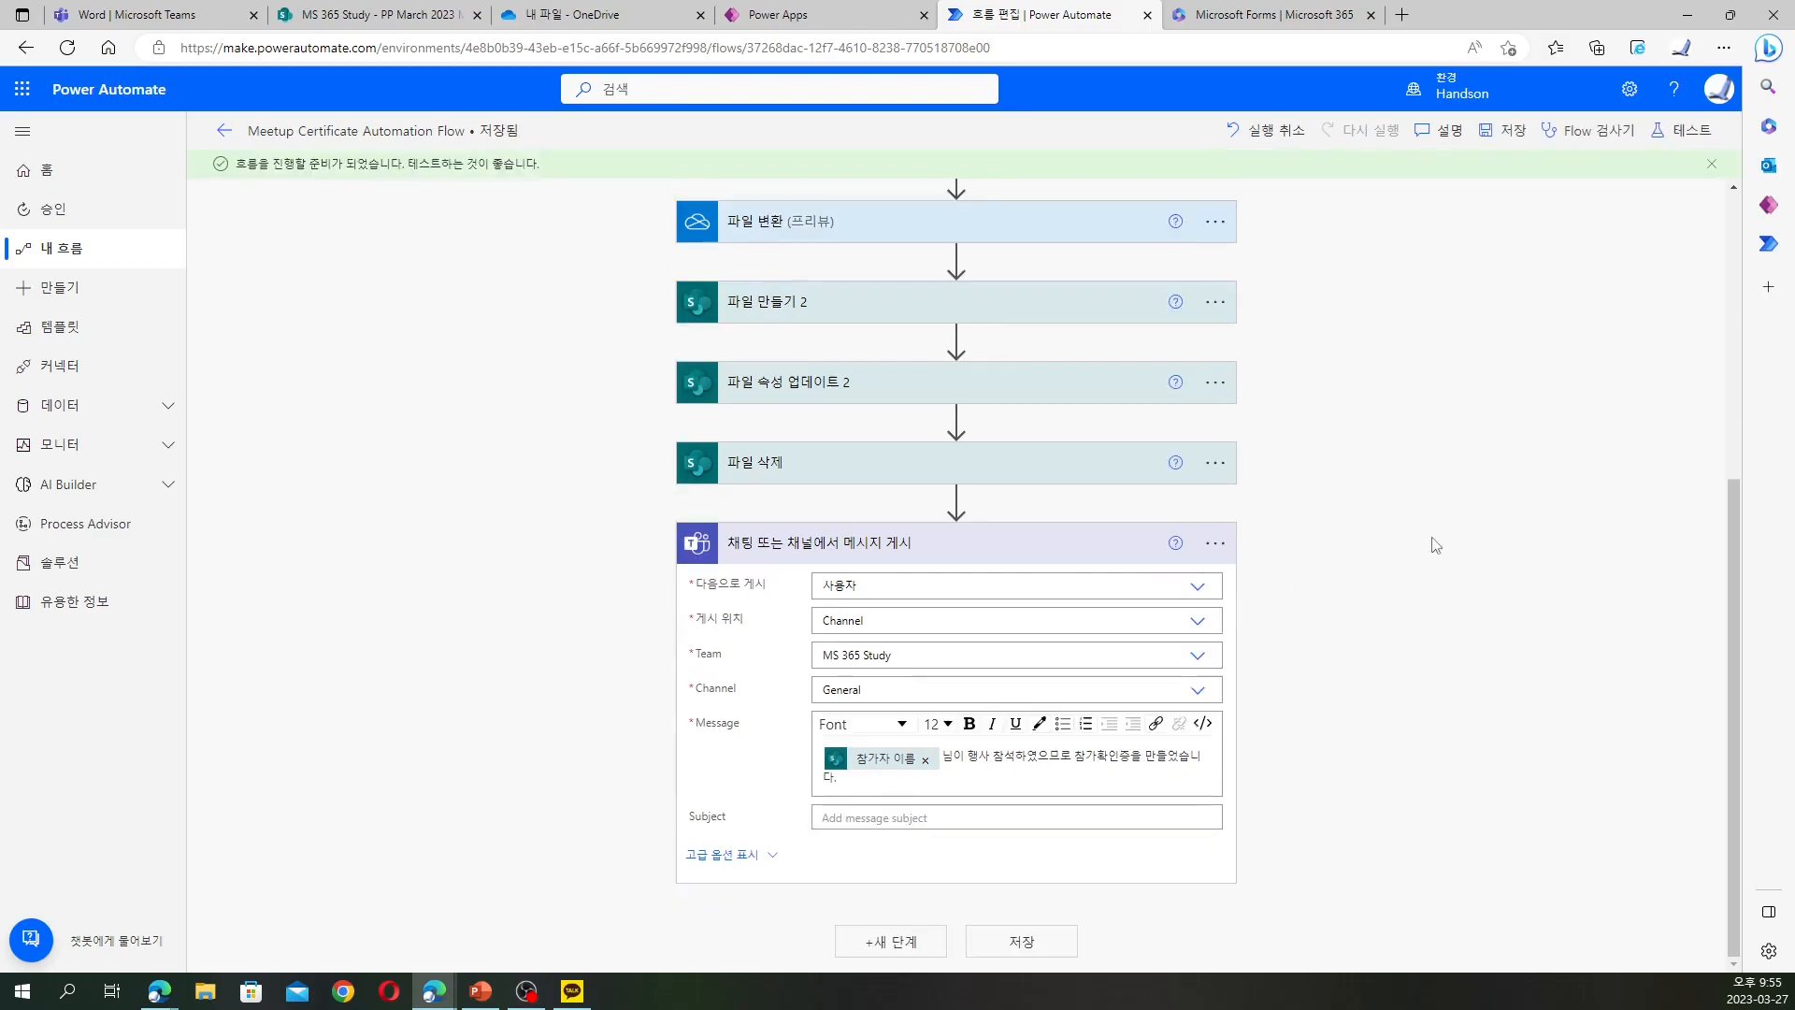
Add a 표준 Office 365 Outlook 메일 보내기(V2) step after the Teams post
{"action": "left_click", "coordinate": [913, 944]}
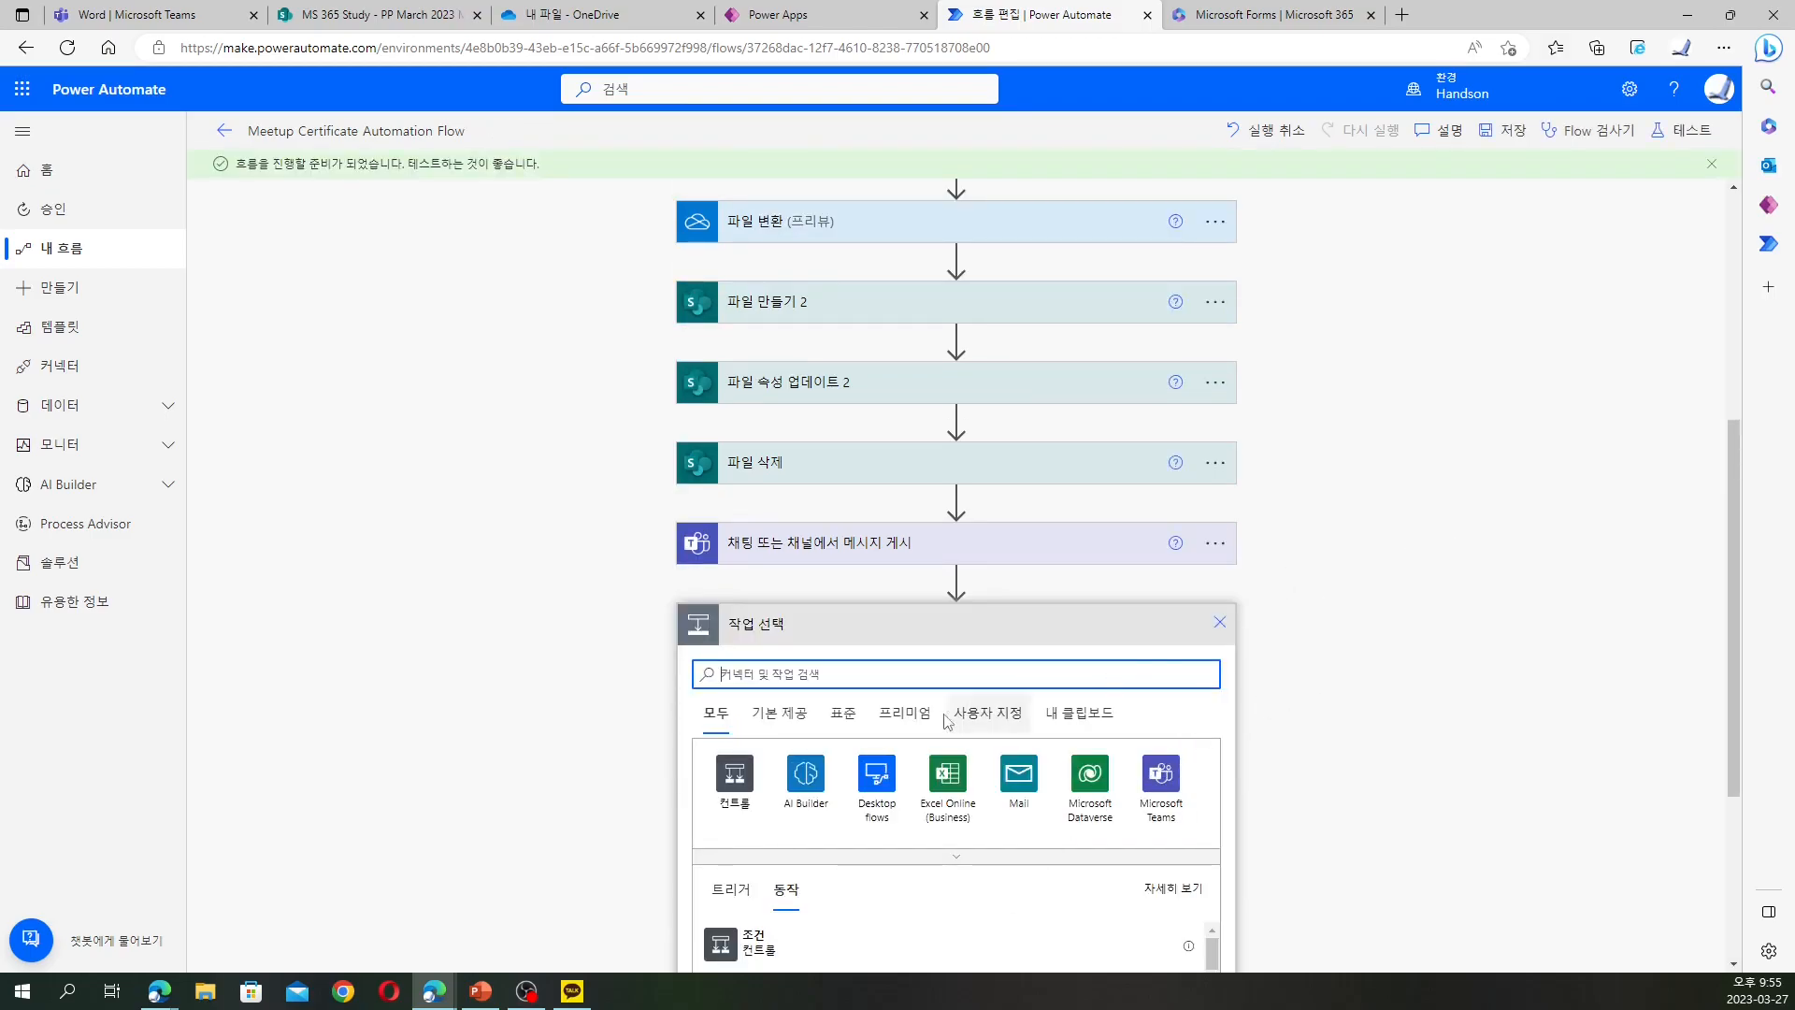
{"action": "left_click", "coordinate": [841, 714]}
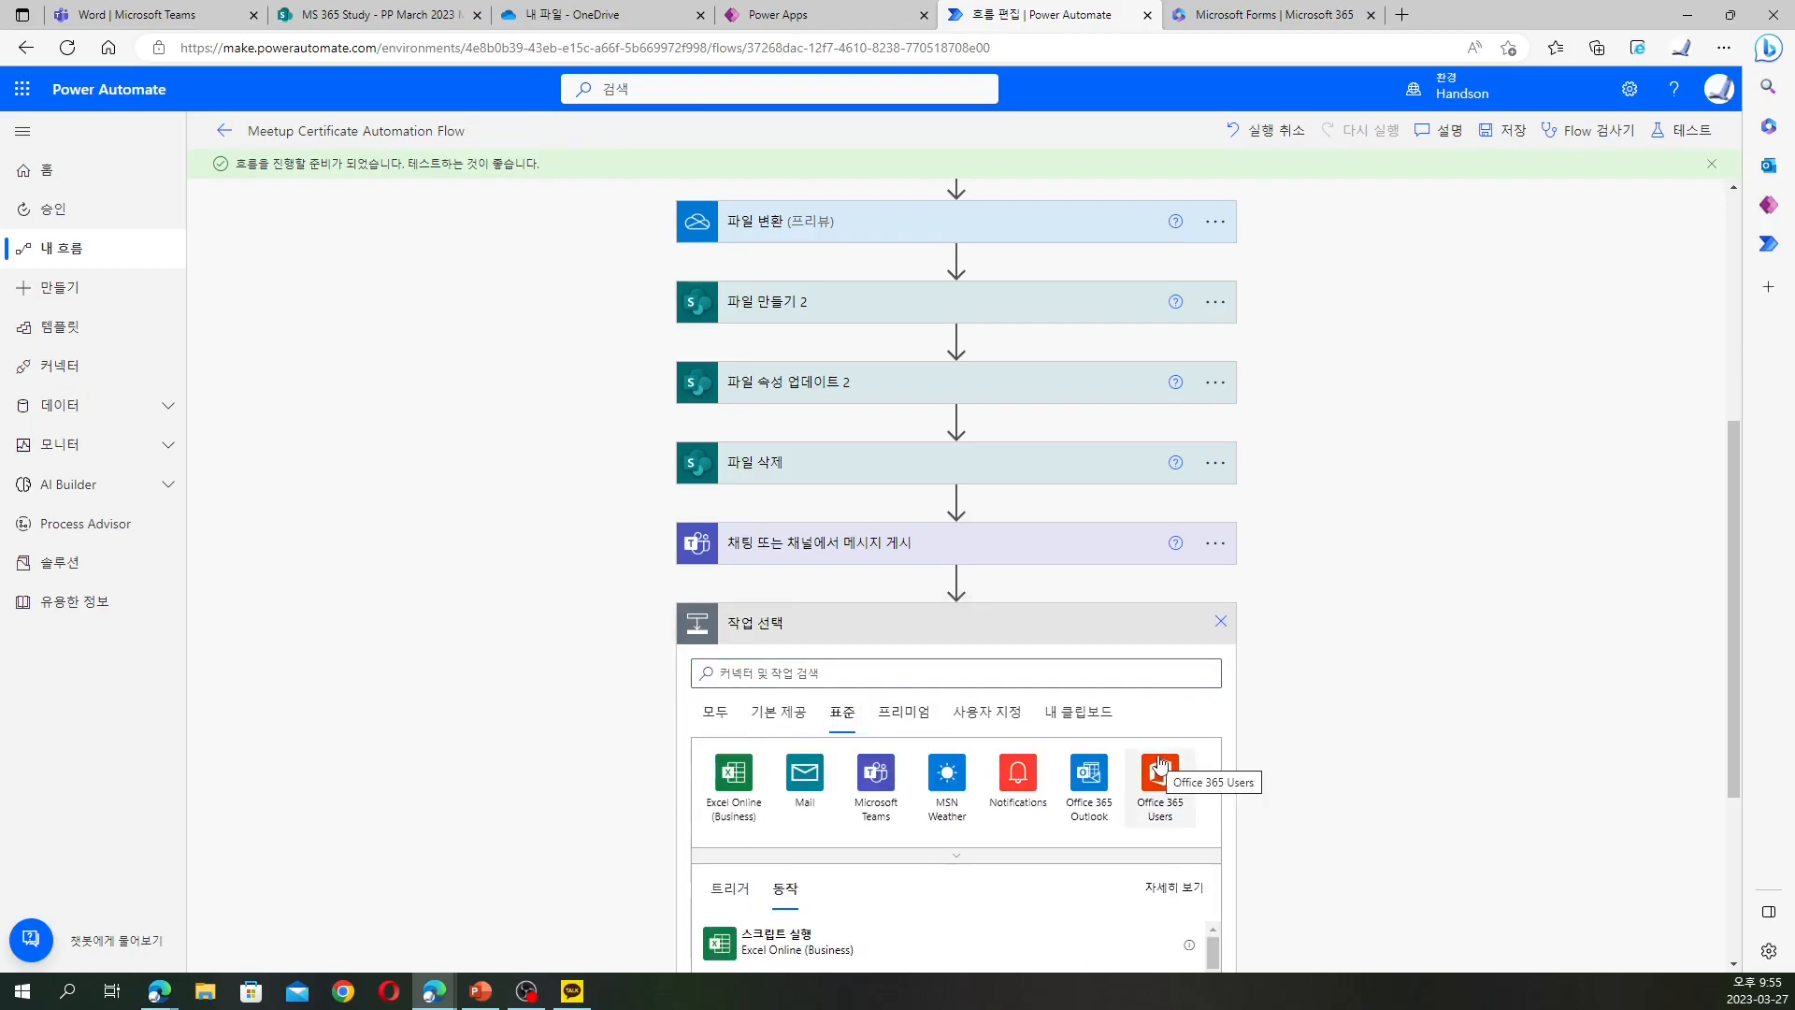
{"action": "left_click", "coordinate": [1085, 784]}
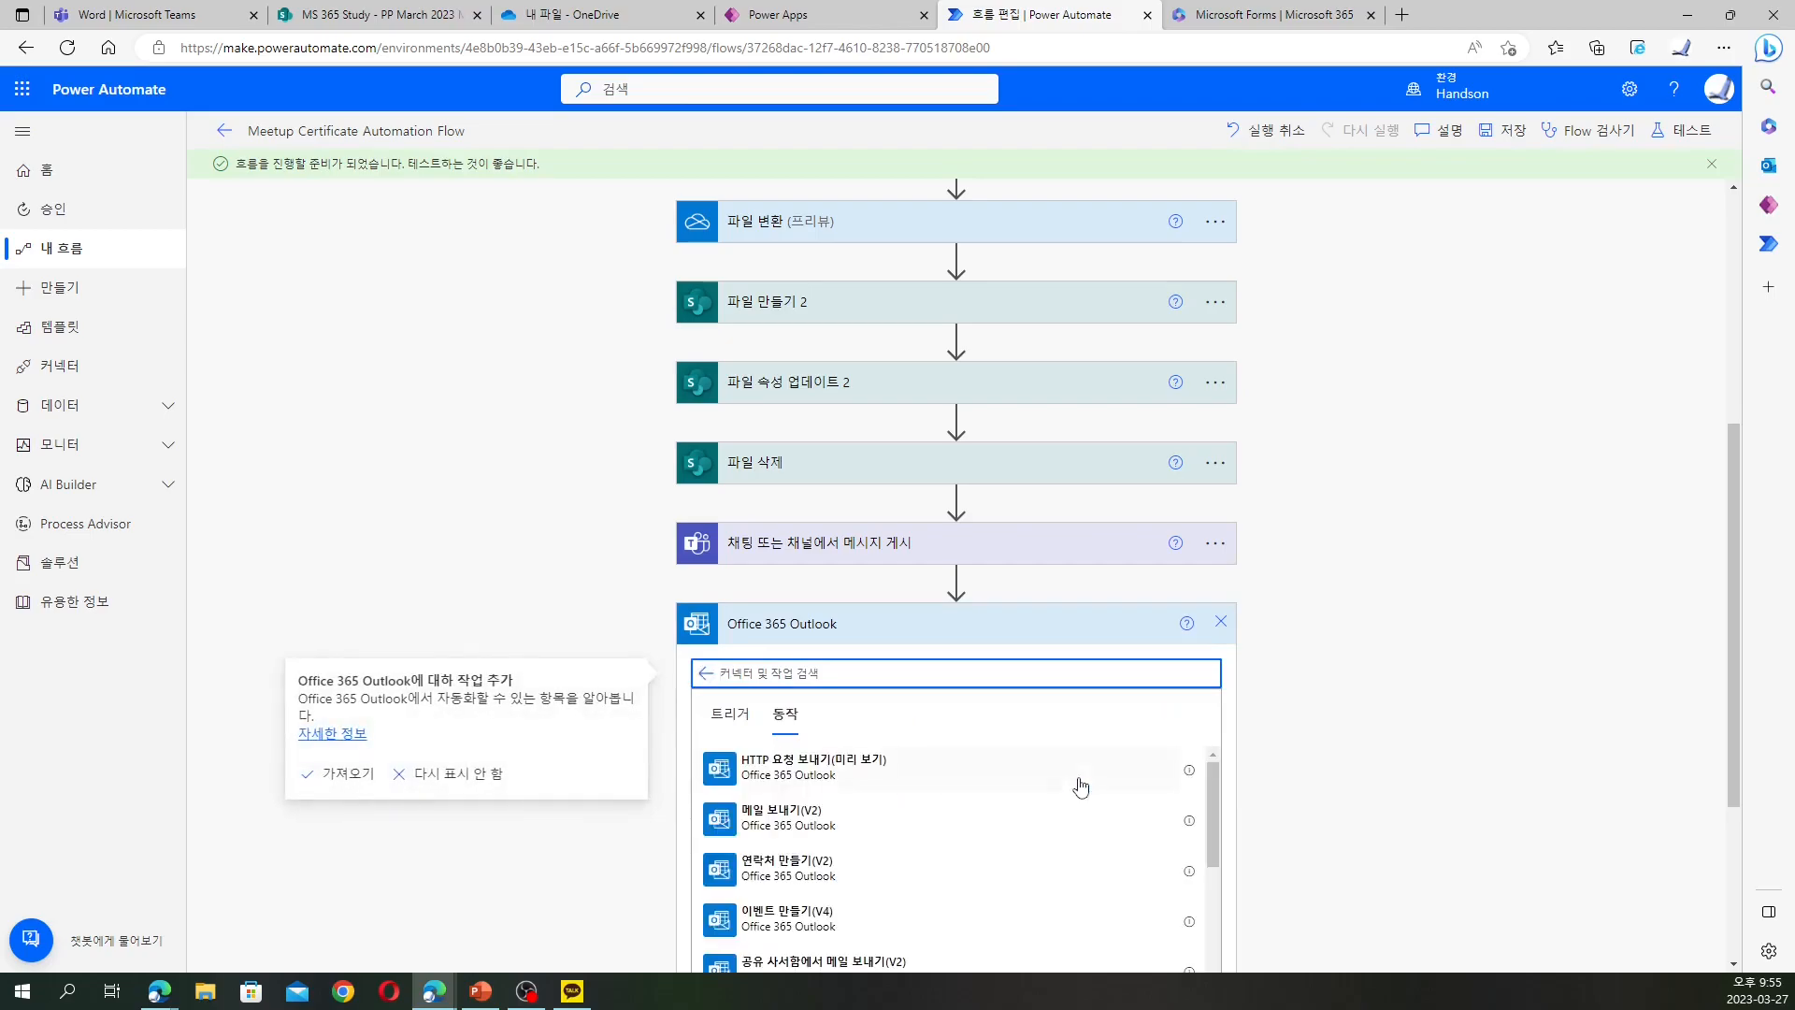
{"action": "scroll", "coordinate": [1075, 786], "scroll_direction": "down", "scroll_amount": 3}
{"action": "scroll", "coordinate": [1050, 833], "scroll_direction": "down", "scroll_amount": 5}
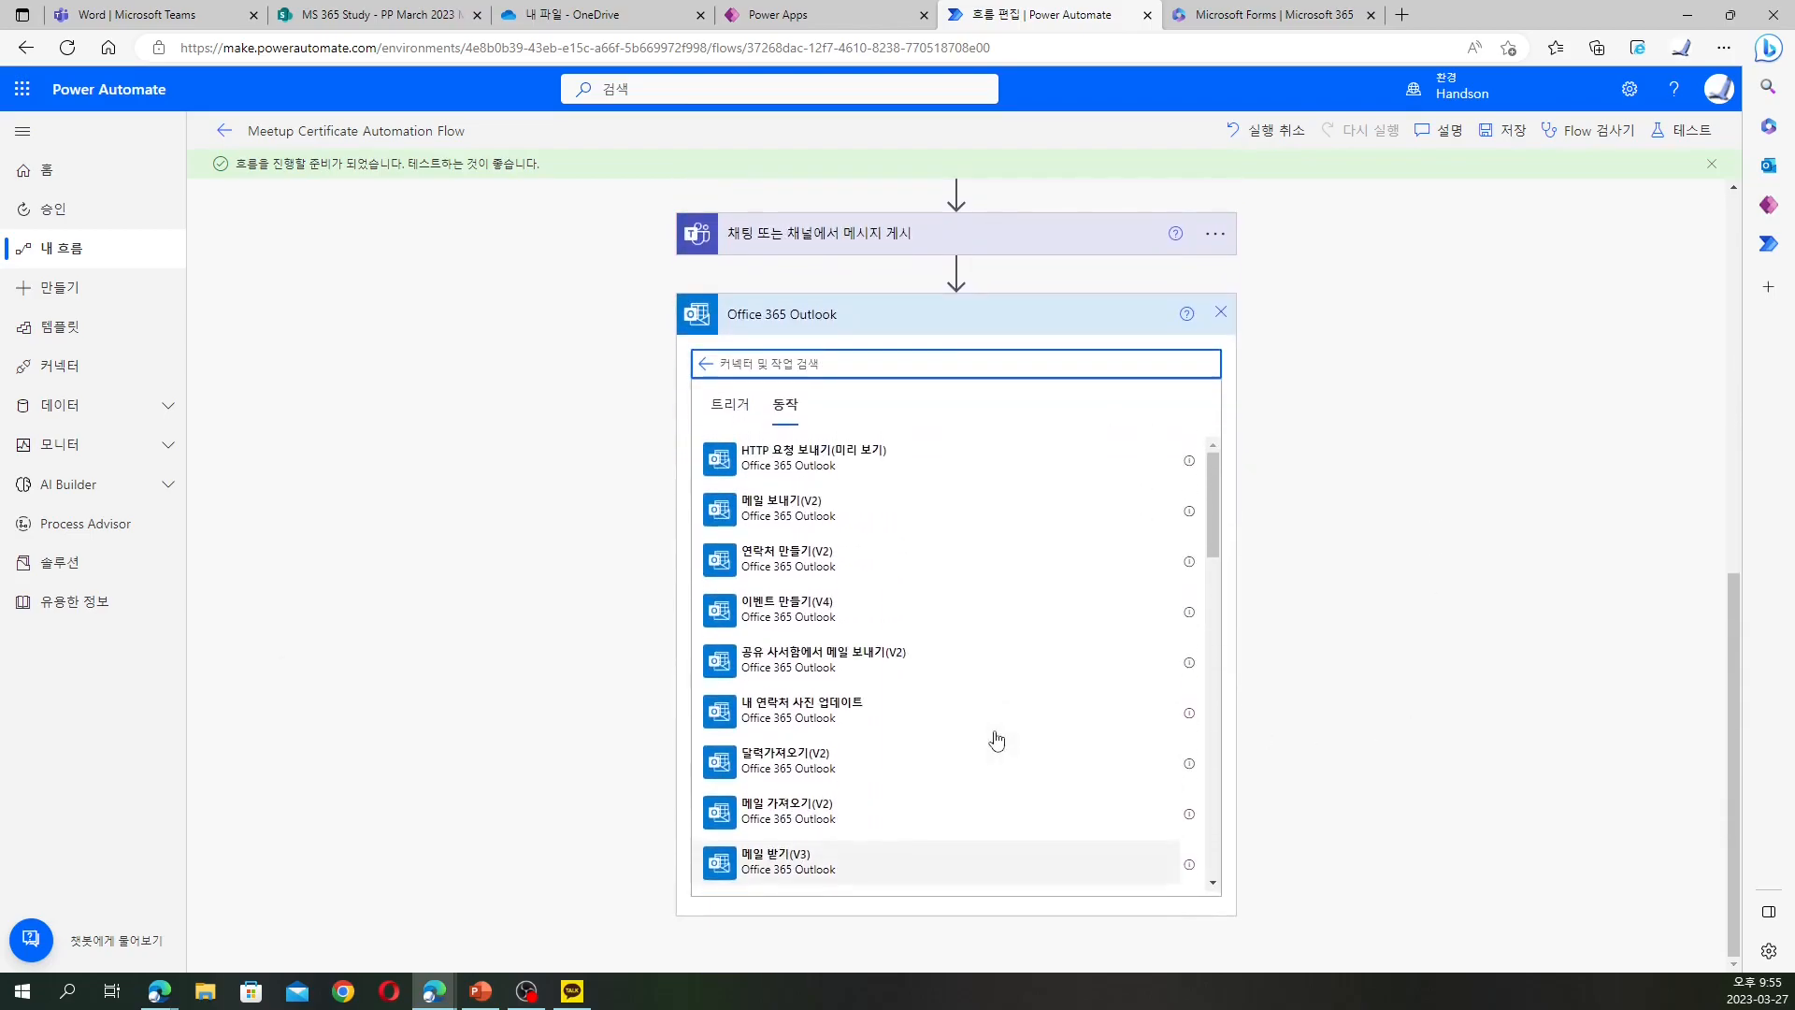
{"action": "left_click", "coordinate": [842, 516]}
Search the dynamic content for 참가자 fields to use as the 받는 사람 recipient
{"action": "left_click", "coordinate": [1036, 709]}
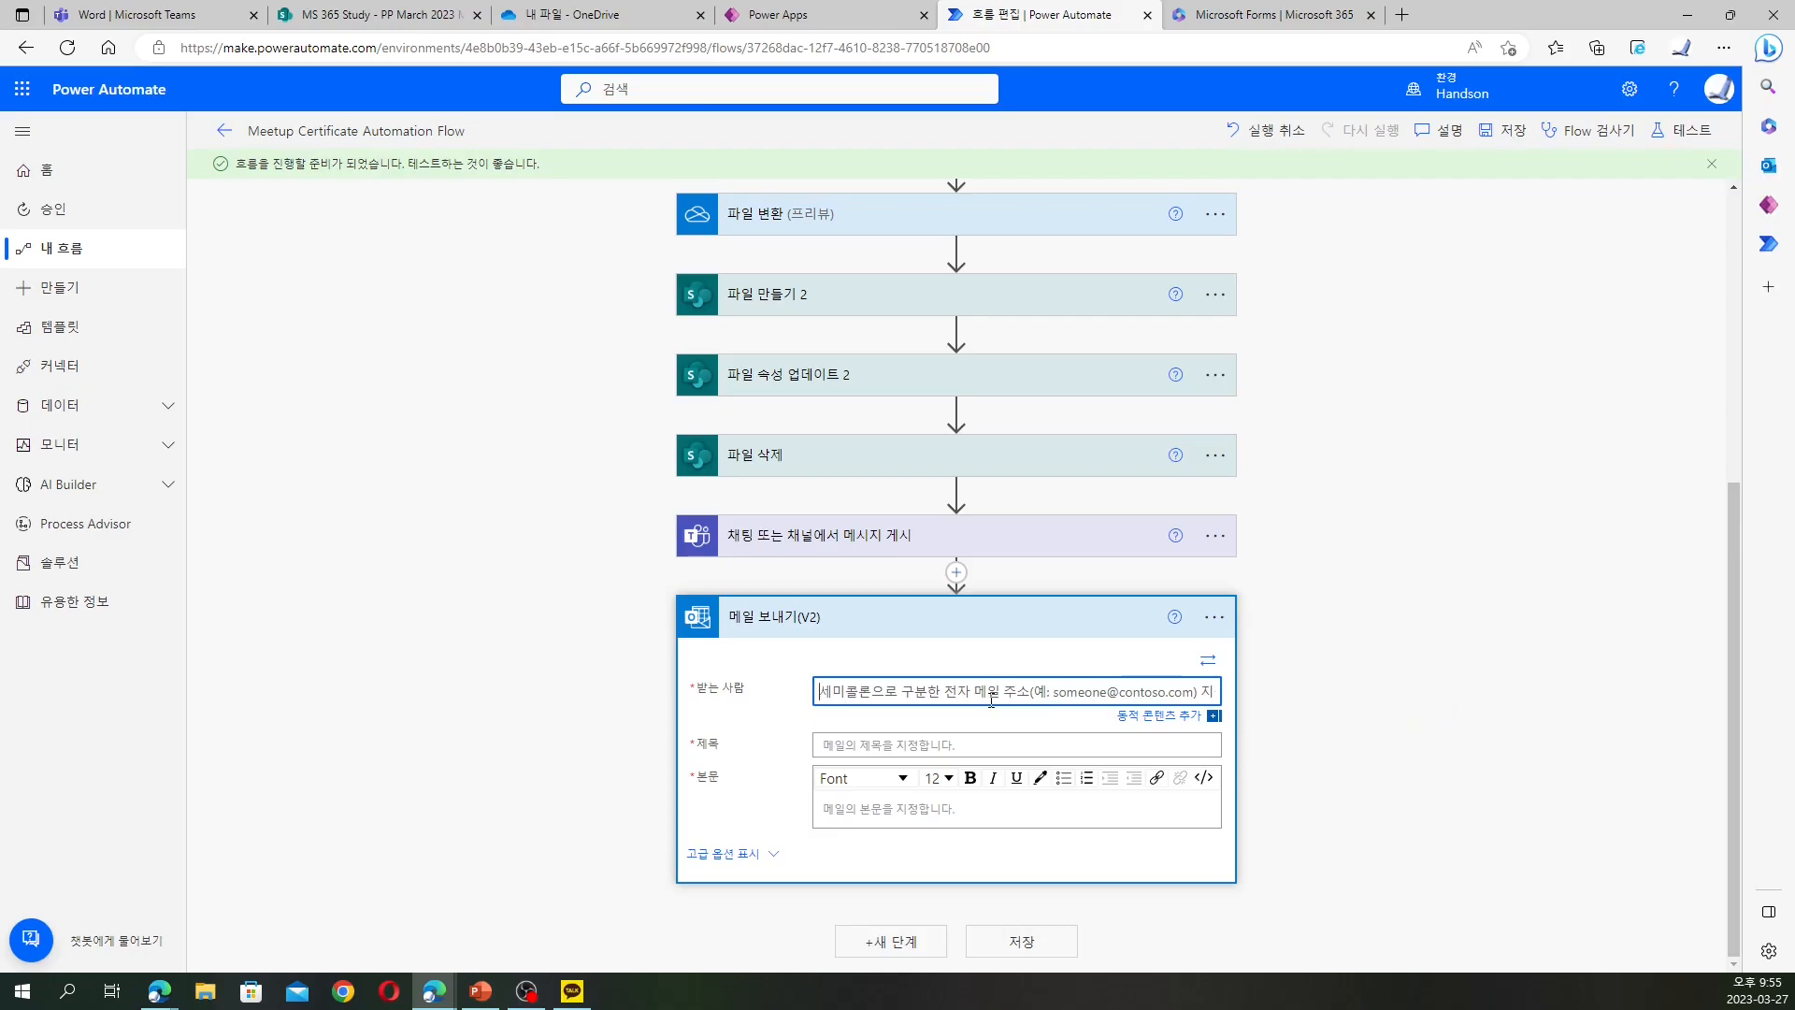
{"action": "left_click", "coordinate": [1148, 718]}
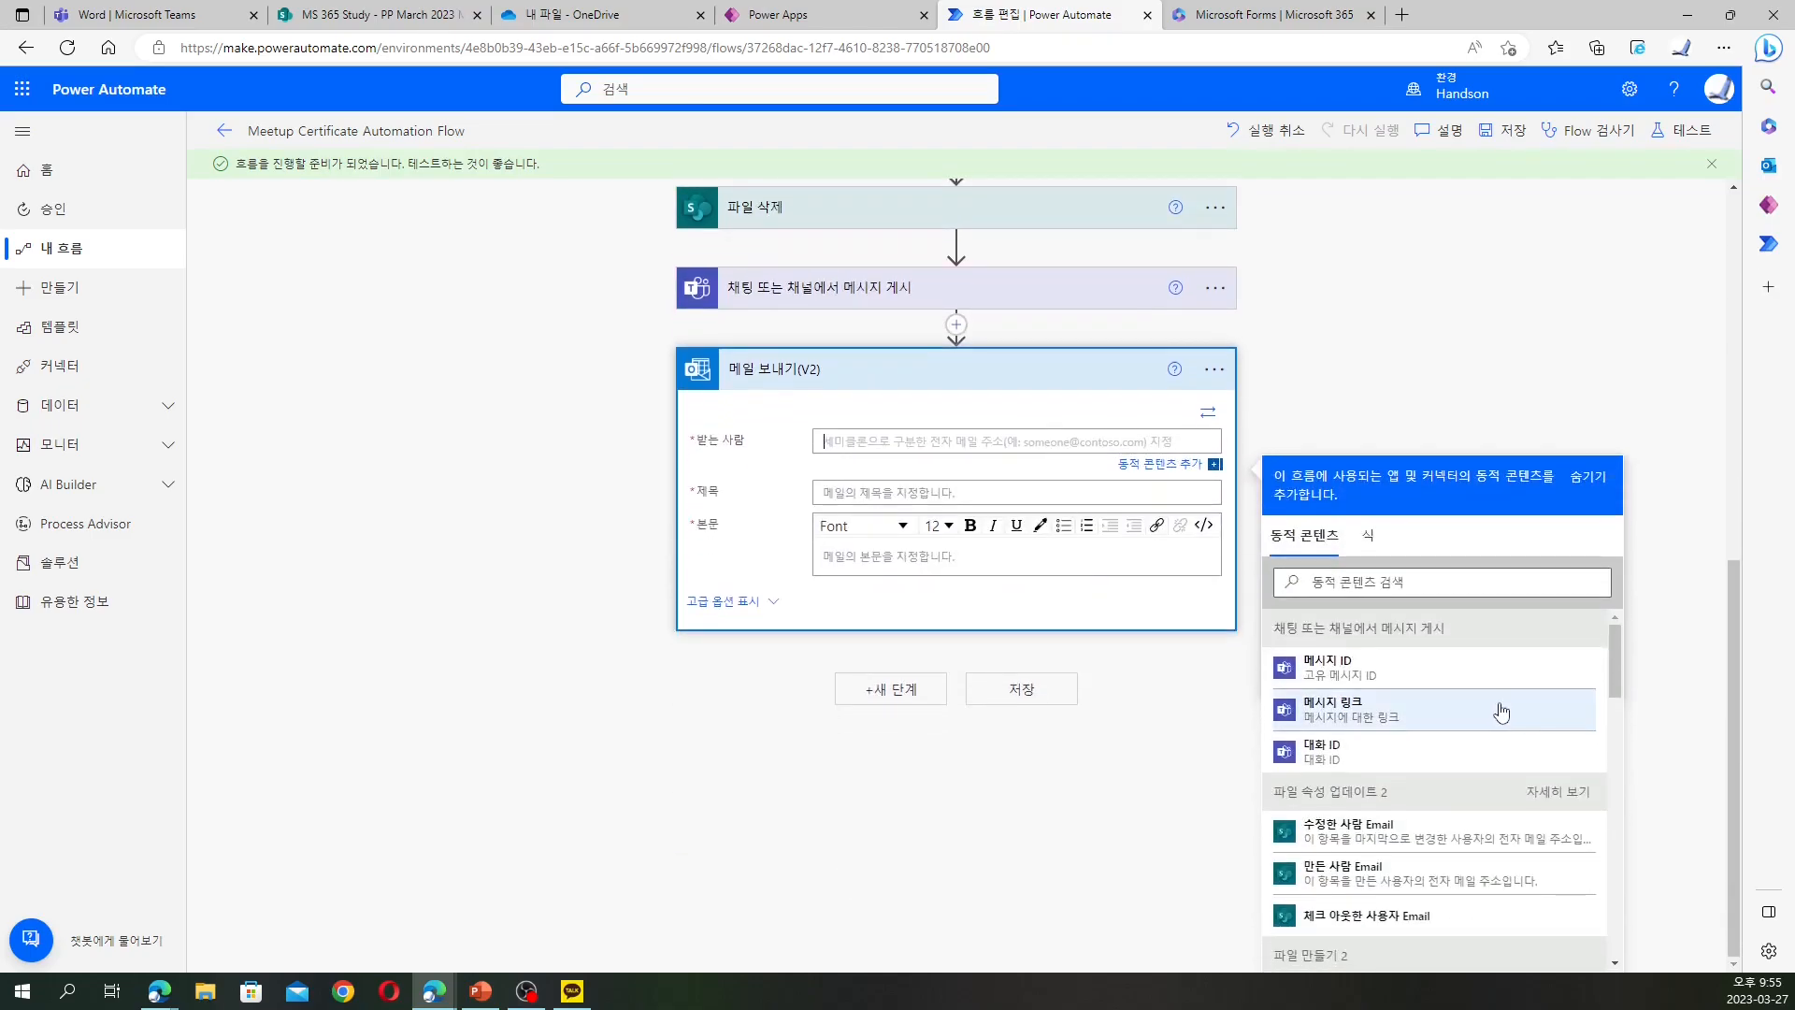
{"action": "scroll", "coordinate": [1505, 712], "scroll_direction": "down", "scroll_amount": 3}
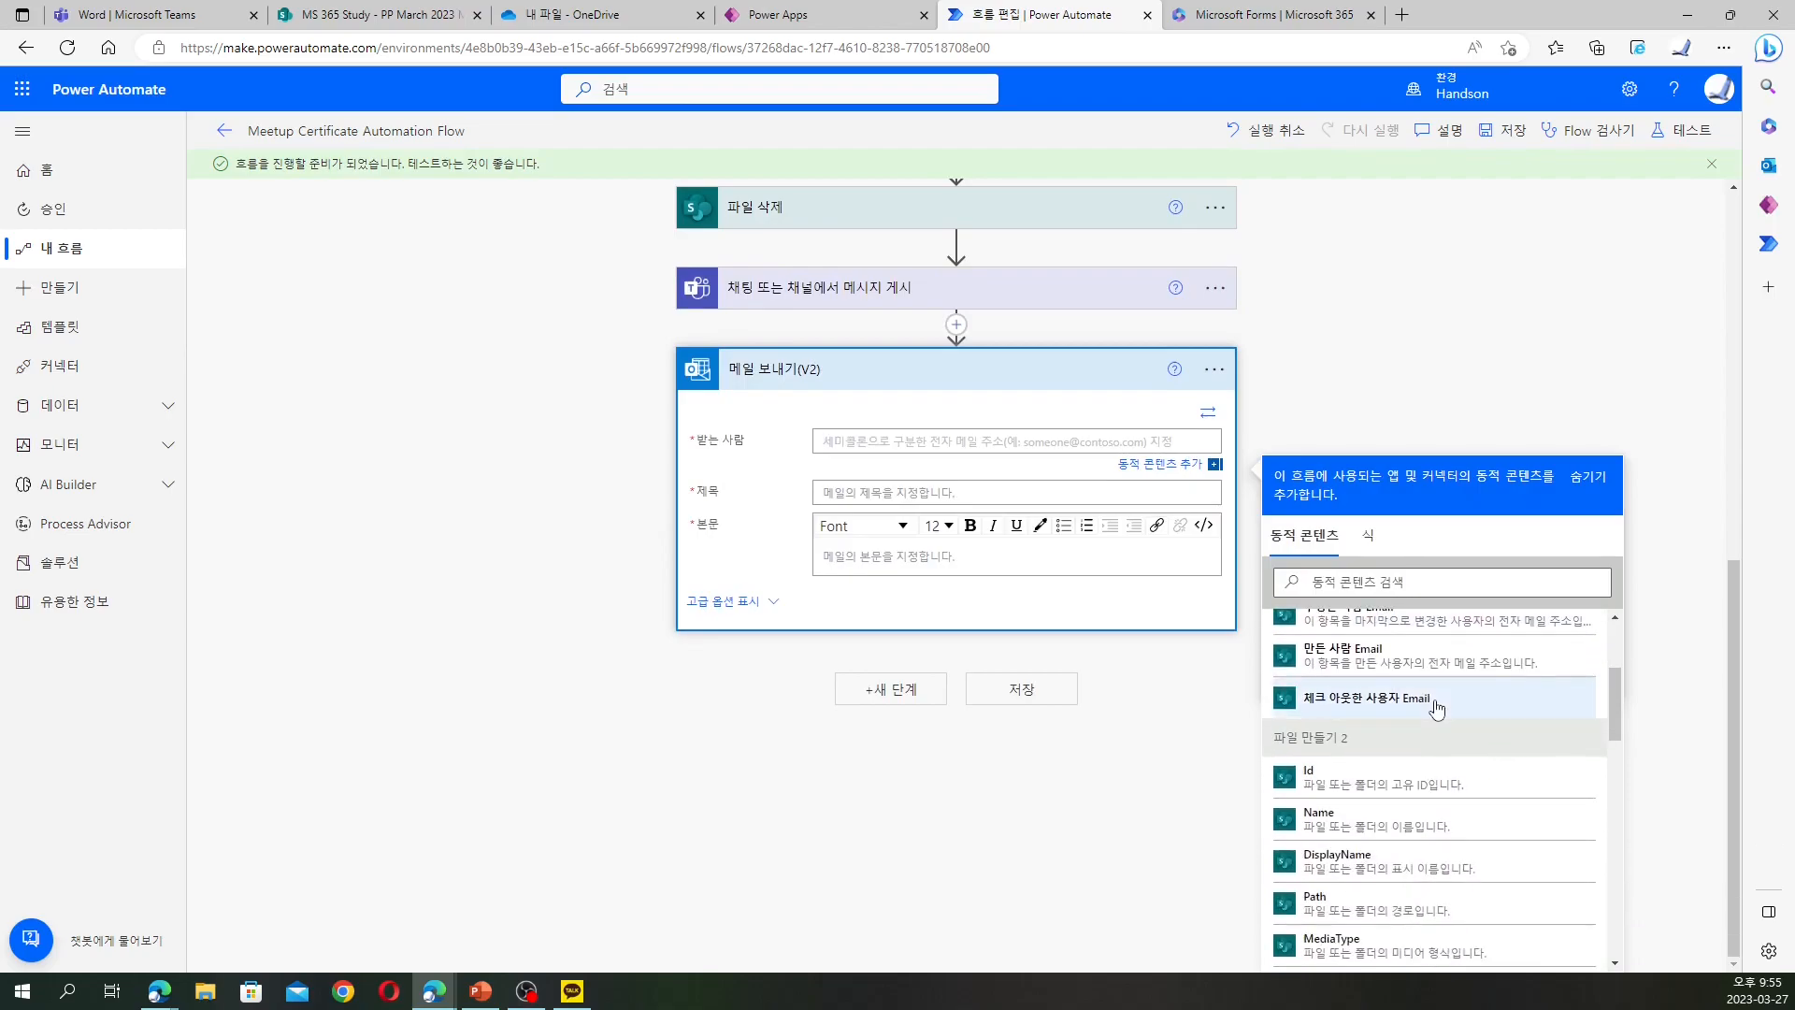
{"action": "scroll", "coordinate": [1437, 707], "scroll_direction": "down", "scroll_amount": 4}
{"action": "scroll", "coordinate": [1438, 687], "scroll_direction": "down", "scroll_amount": 5}
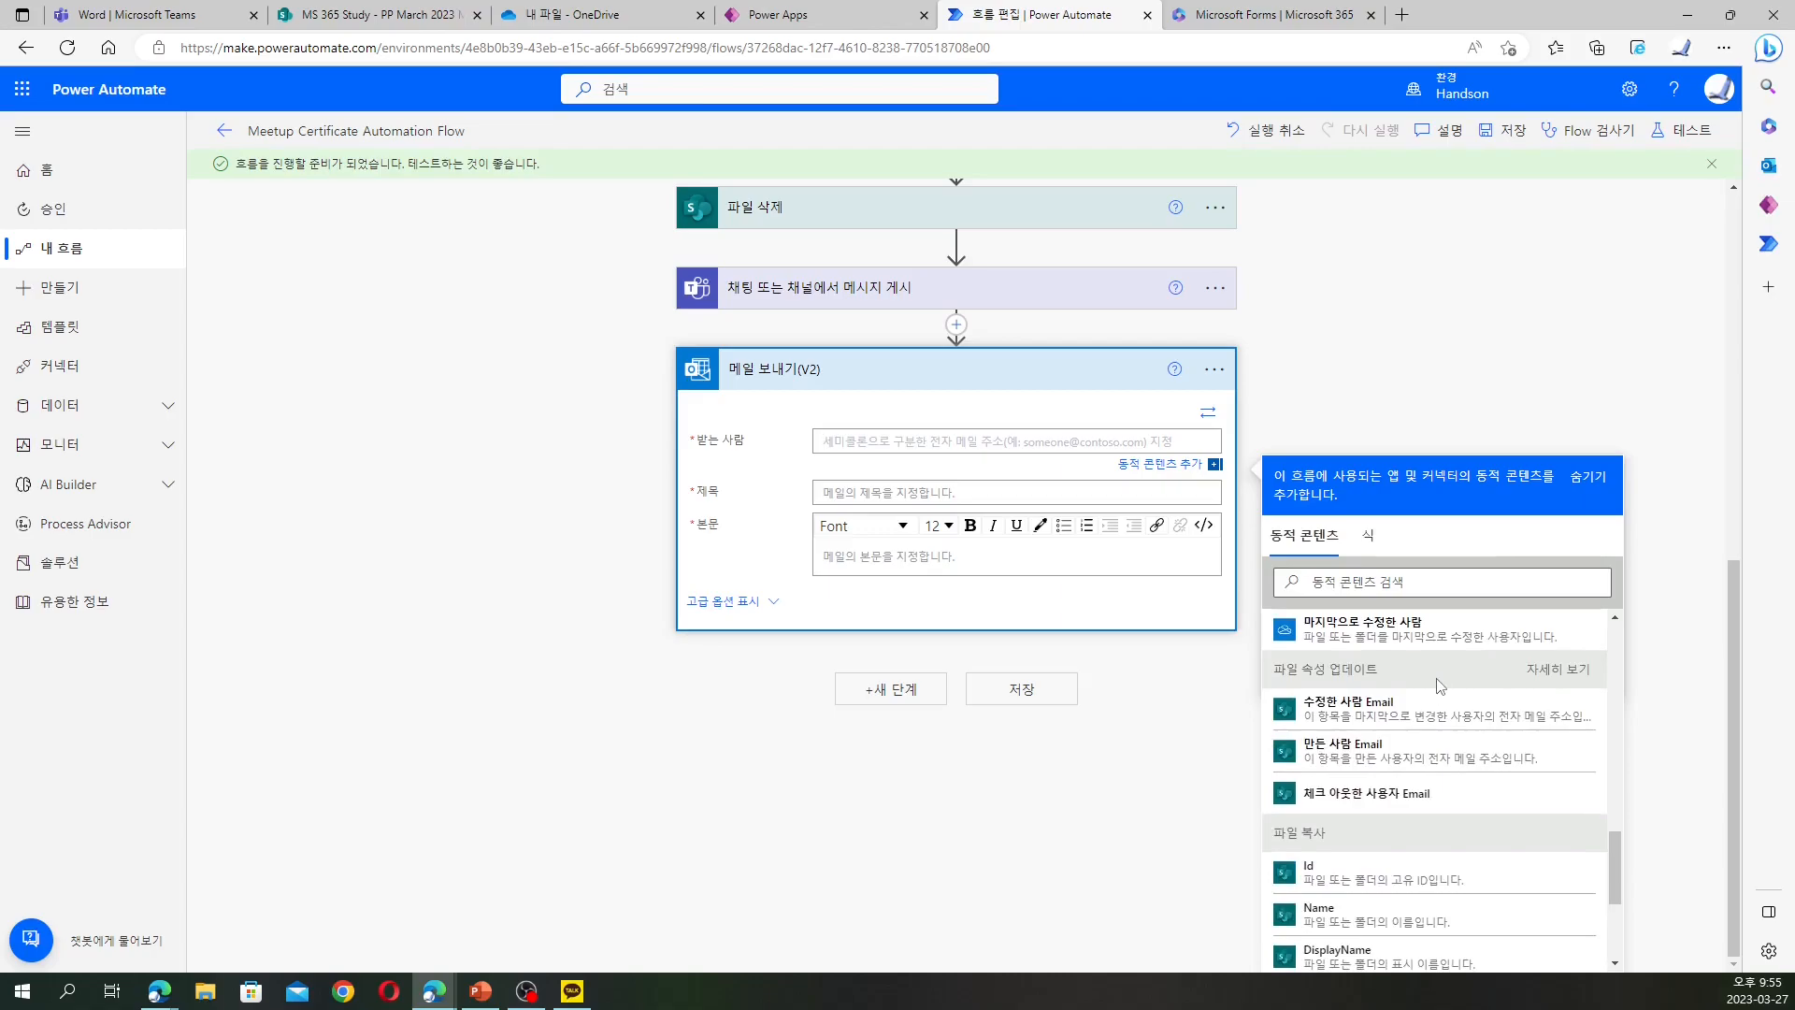
{"action": "scroll", "coordinate": [1441, 692], "scroll_direction": "down", "scroll_amount": 3}
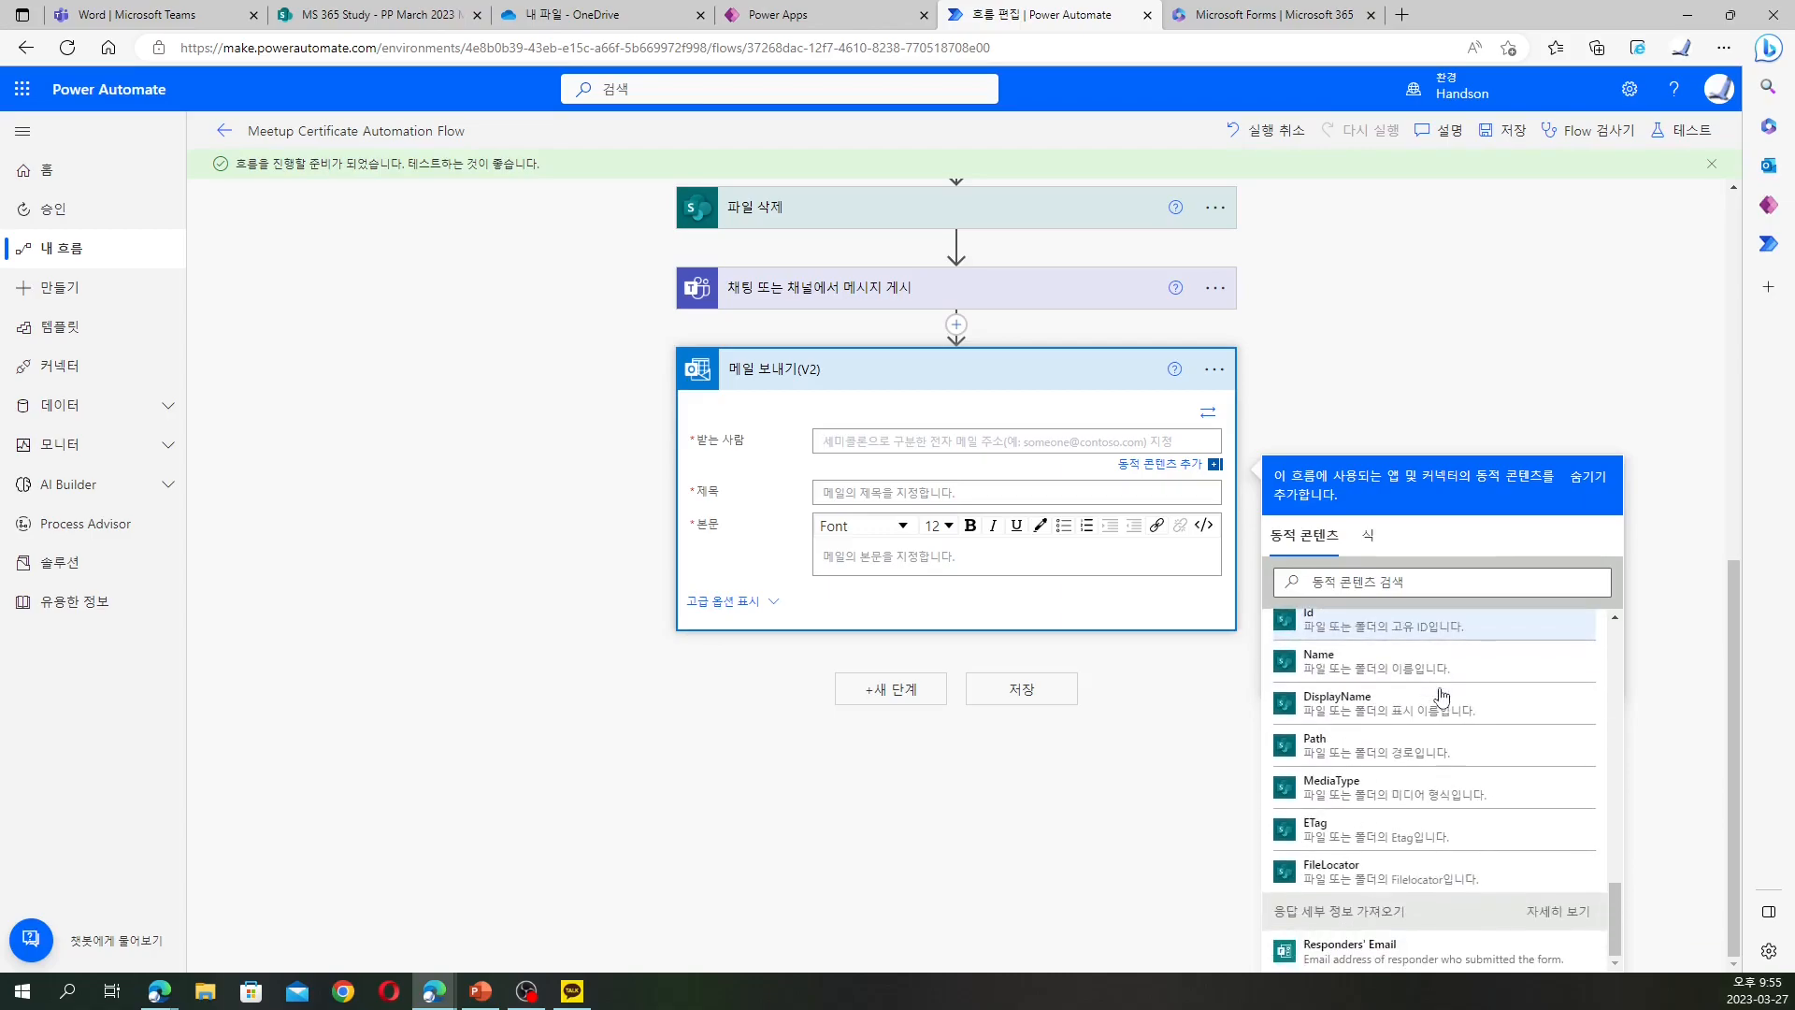
{"action": "left_click", "coordinate": [1426, 581]}
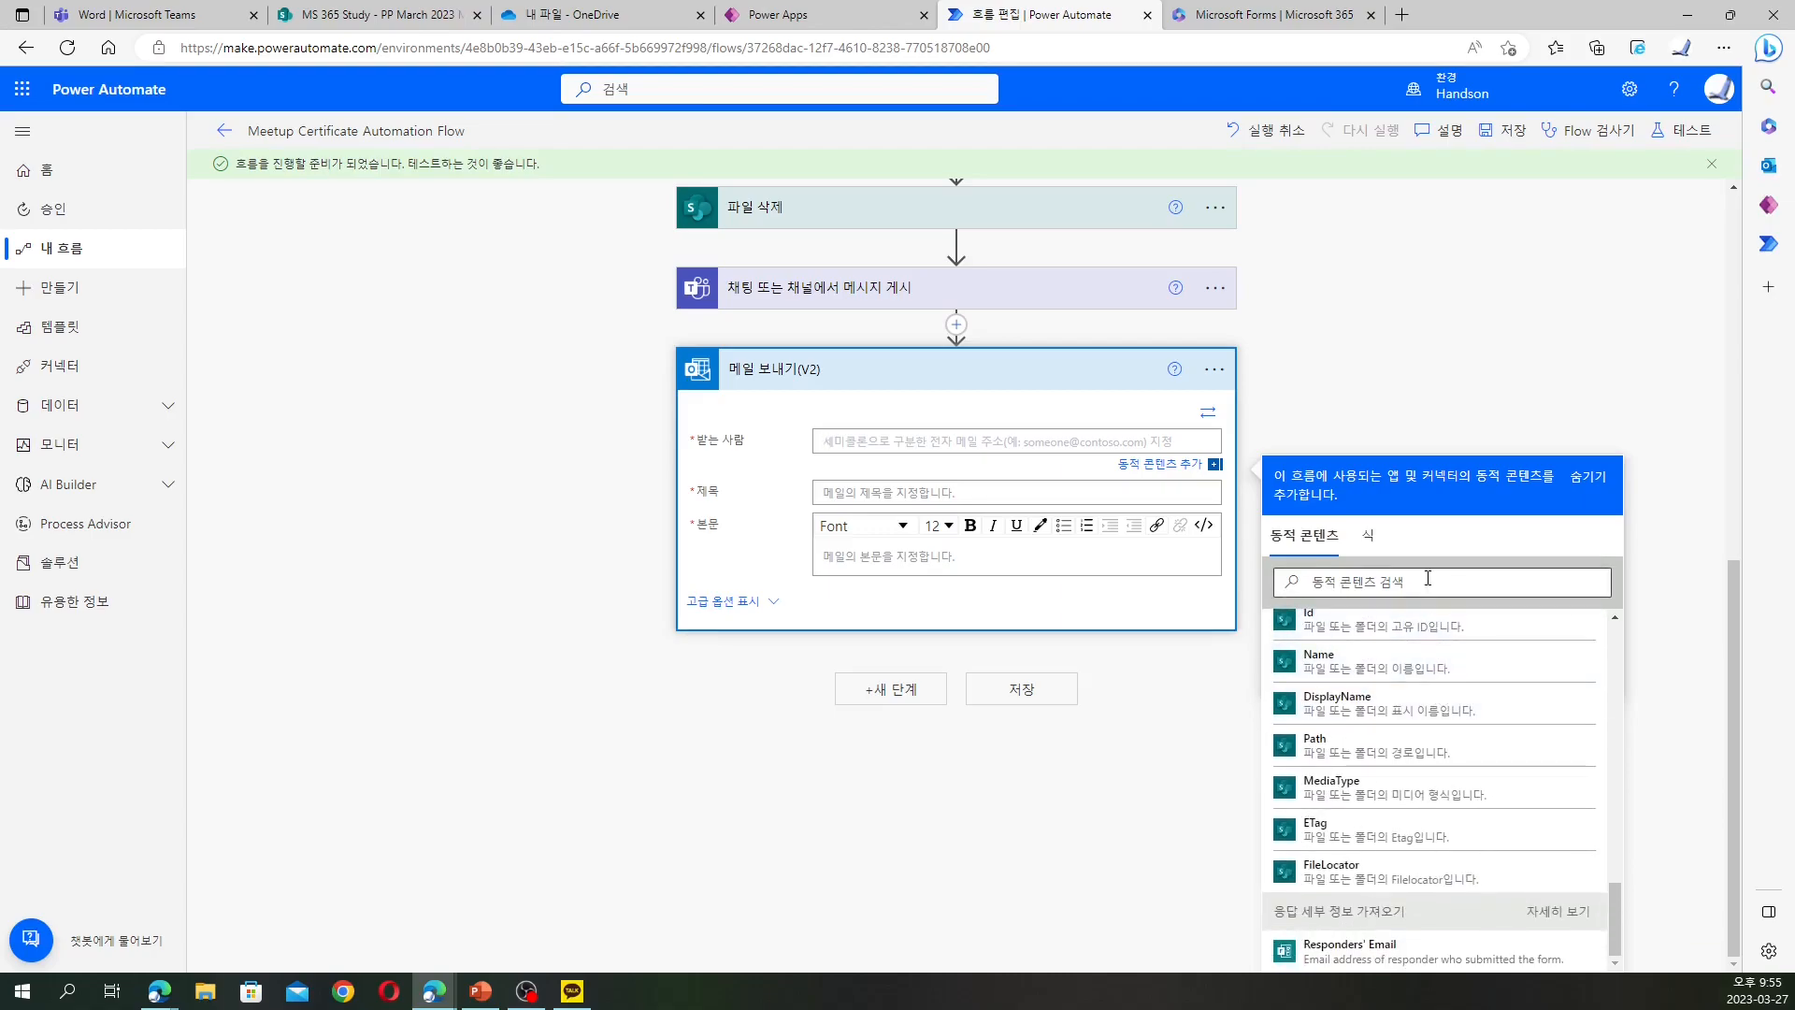
{"action": "scroll", "coordinate": [1426, 581], "scroll_direction": "up", "scroll_amount": 1}
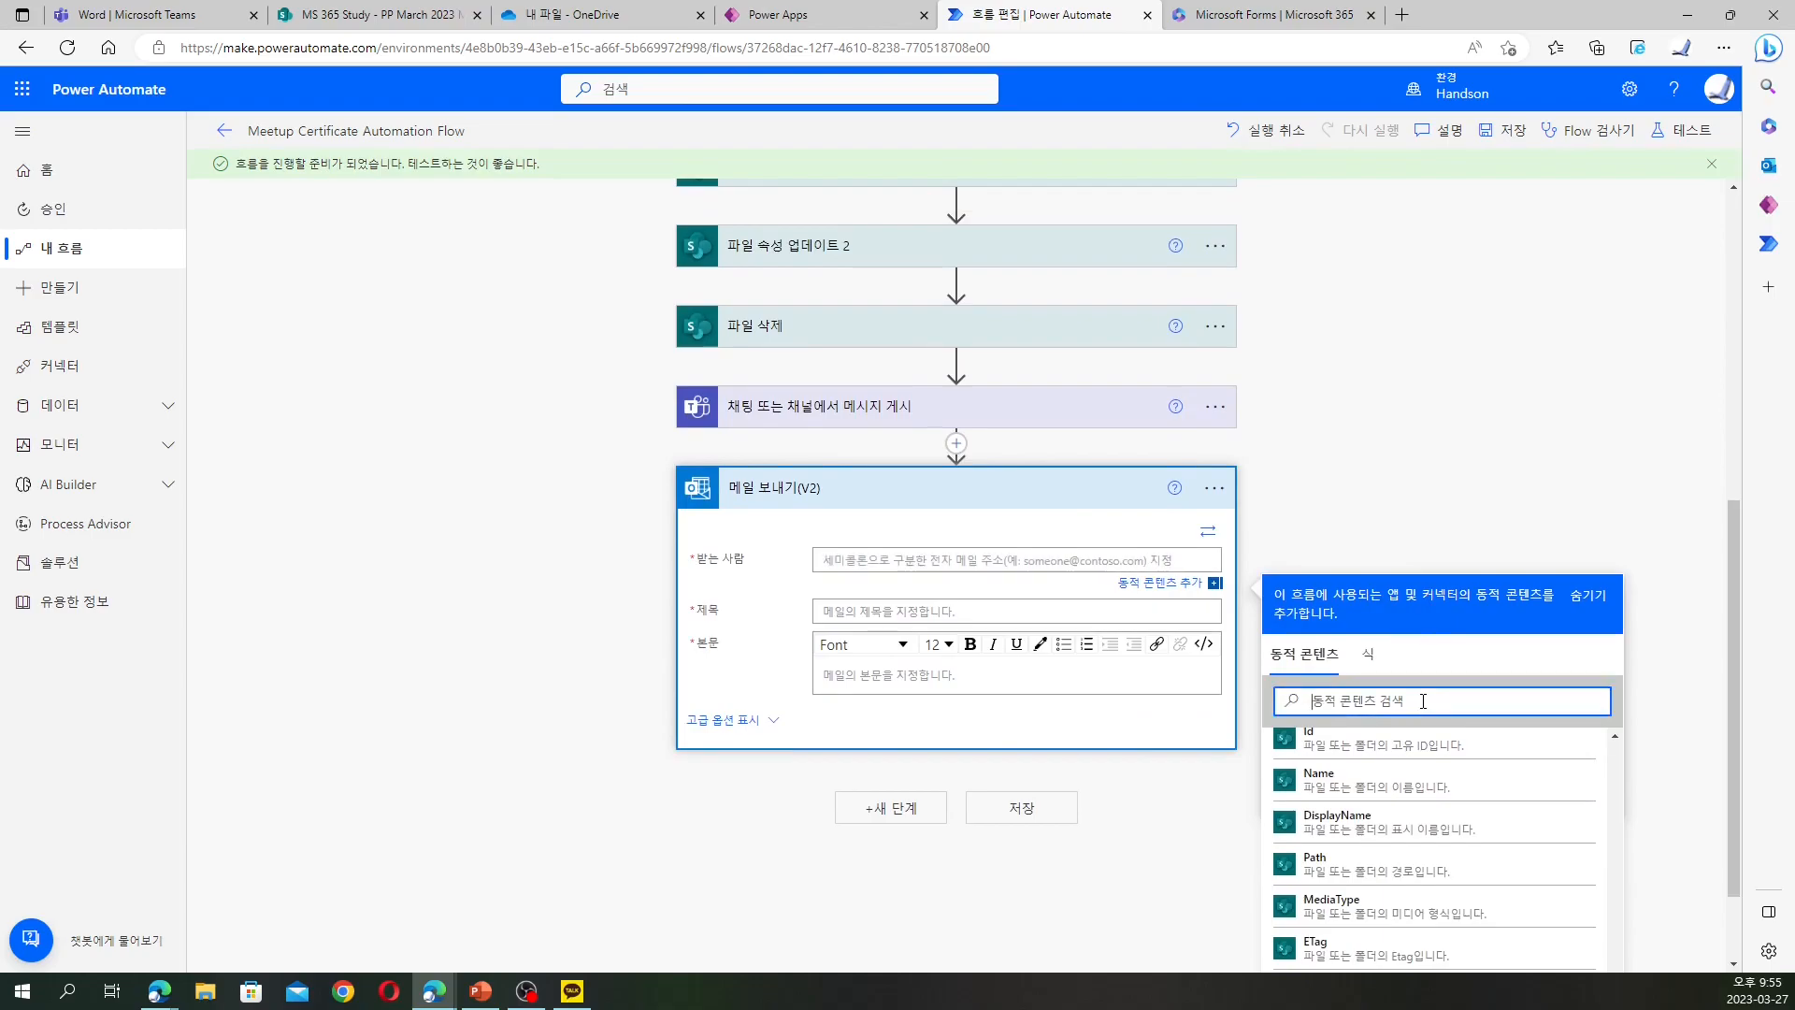
{"action": "type", "text": "참"}
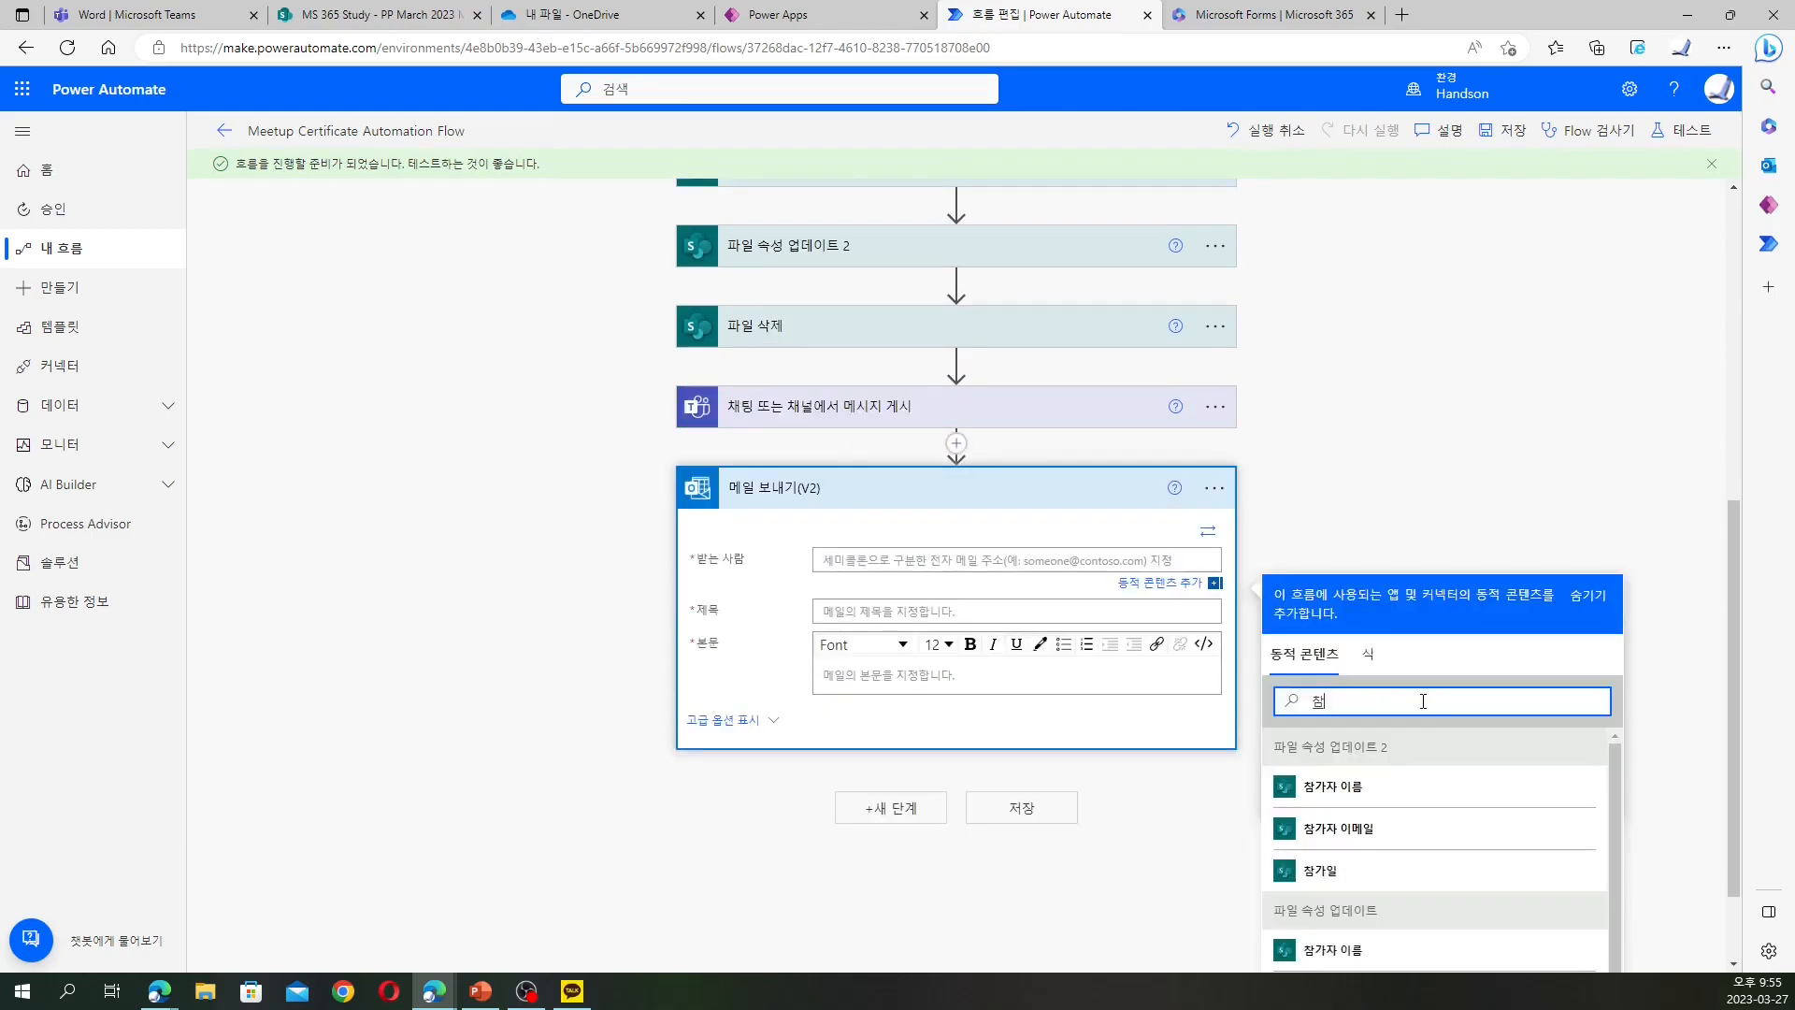
{"action": "type", "text": "가재"}
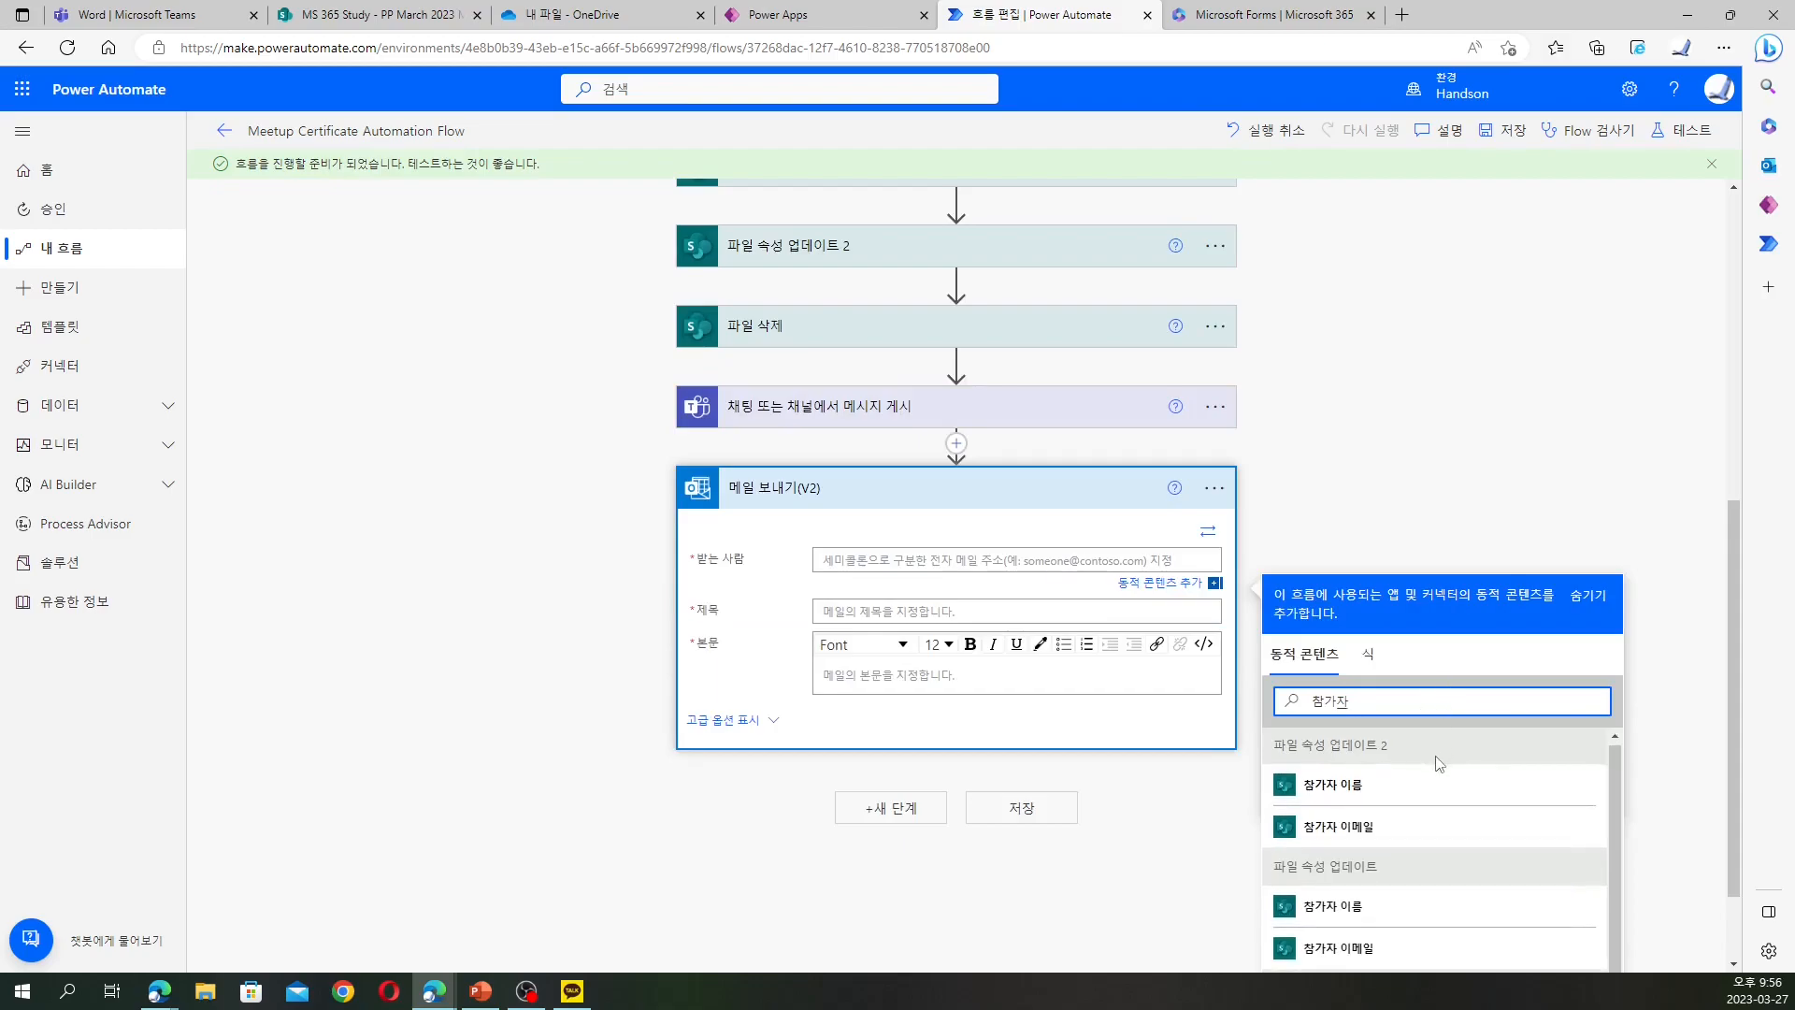
{"action": "scroll", "coordinate": [1674, 752], "scroll_direction": "down", "scroll_amount": 1}
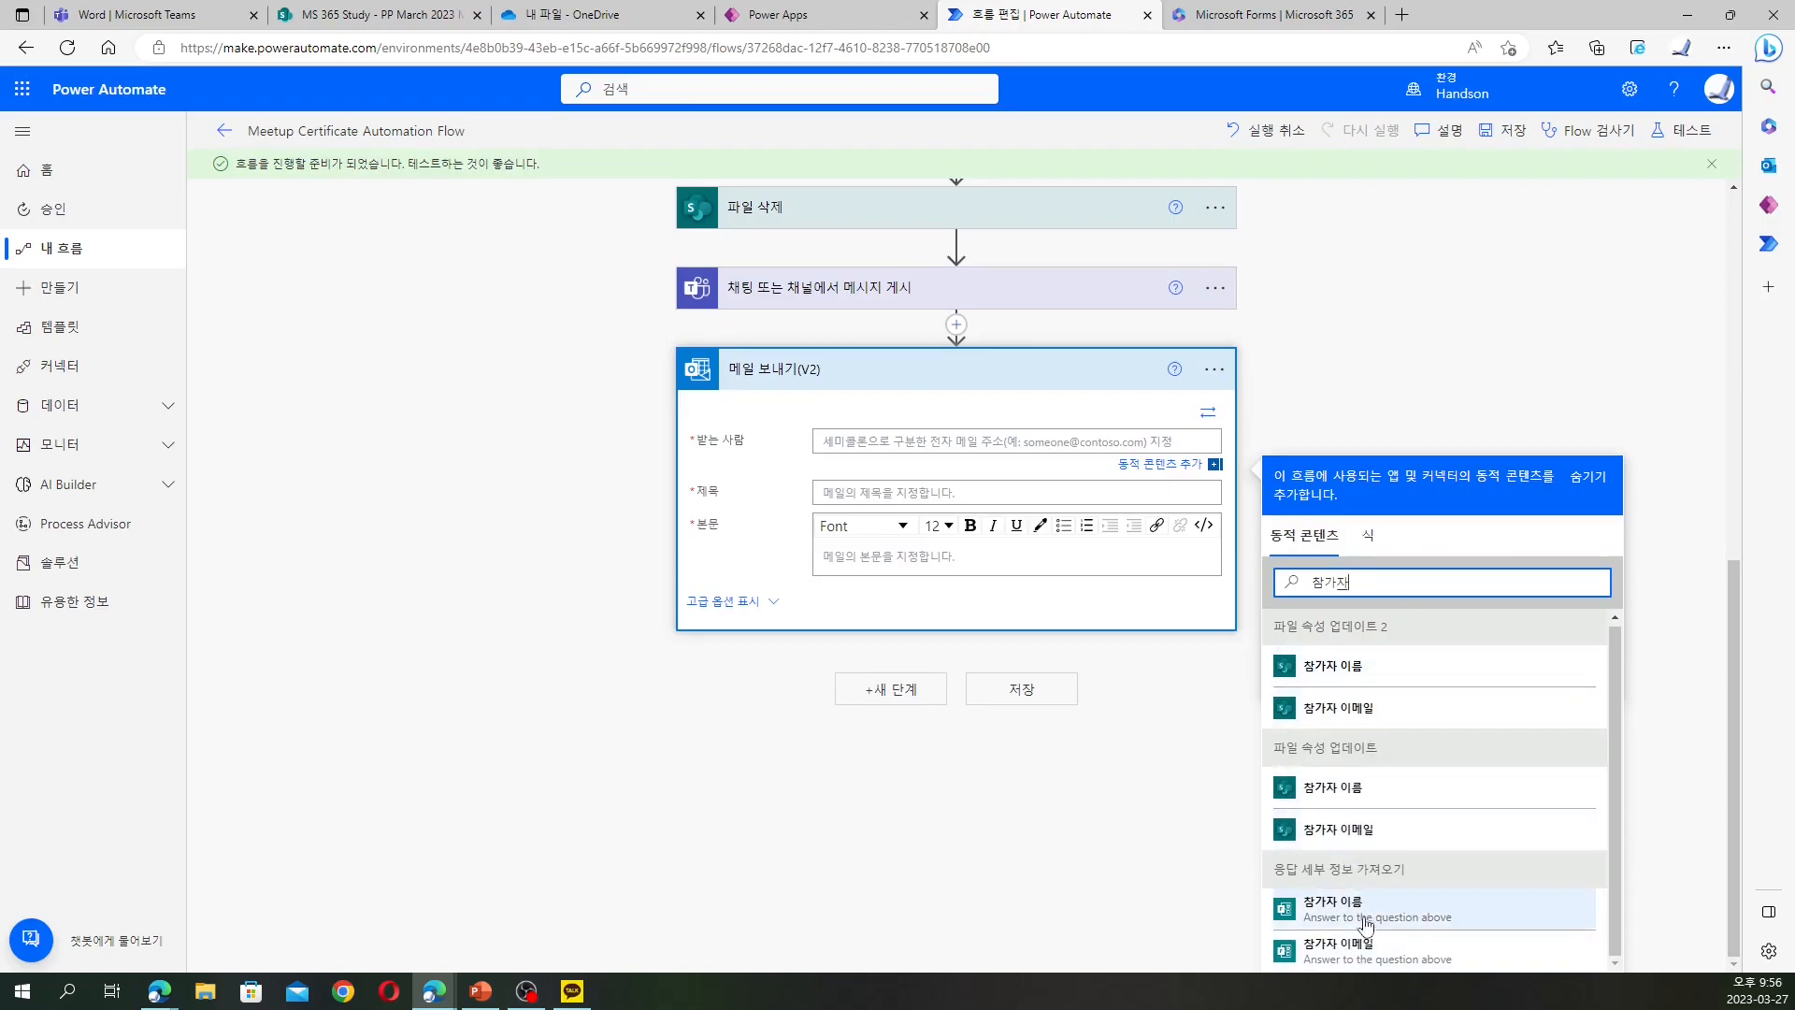
Set the email recipient to the form's 참가자 이메일 token
{"action": "left_click", "coordinate": [1360, 950]}
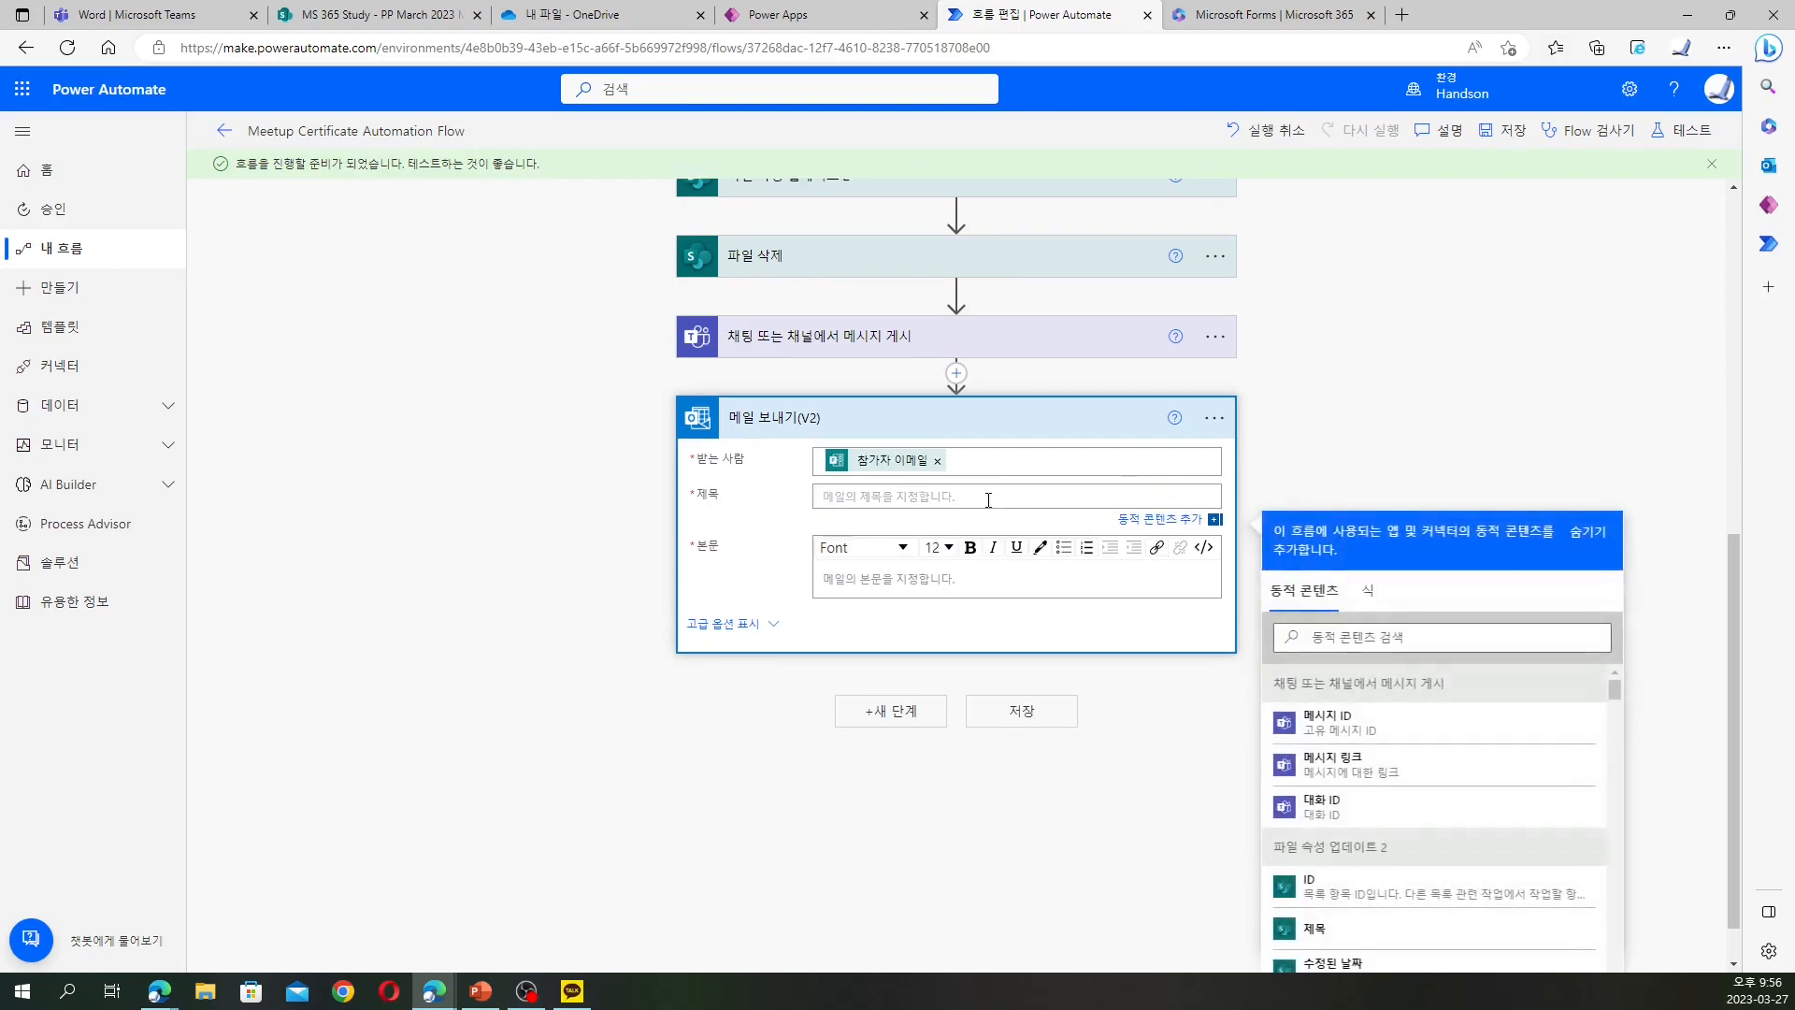
{"action": "scroll", "coordinate": [1482, 754], "scroll_direction": "down", "scroll_amount": 10}
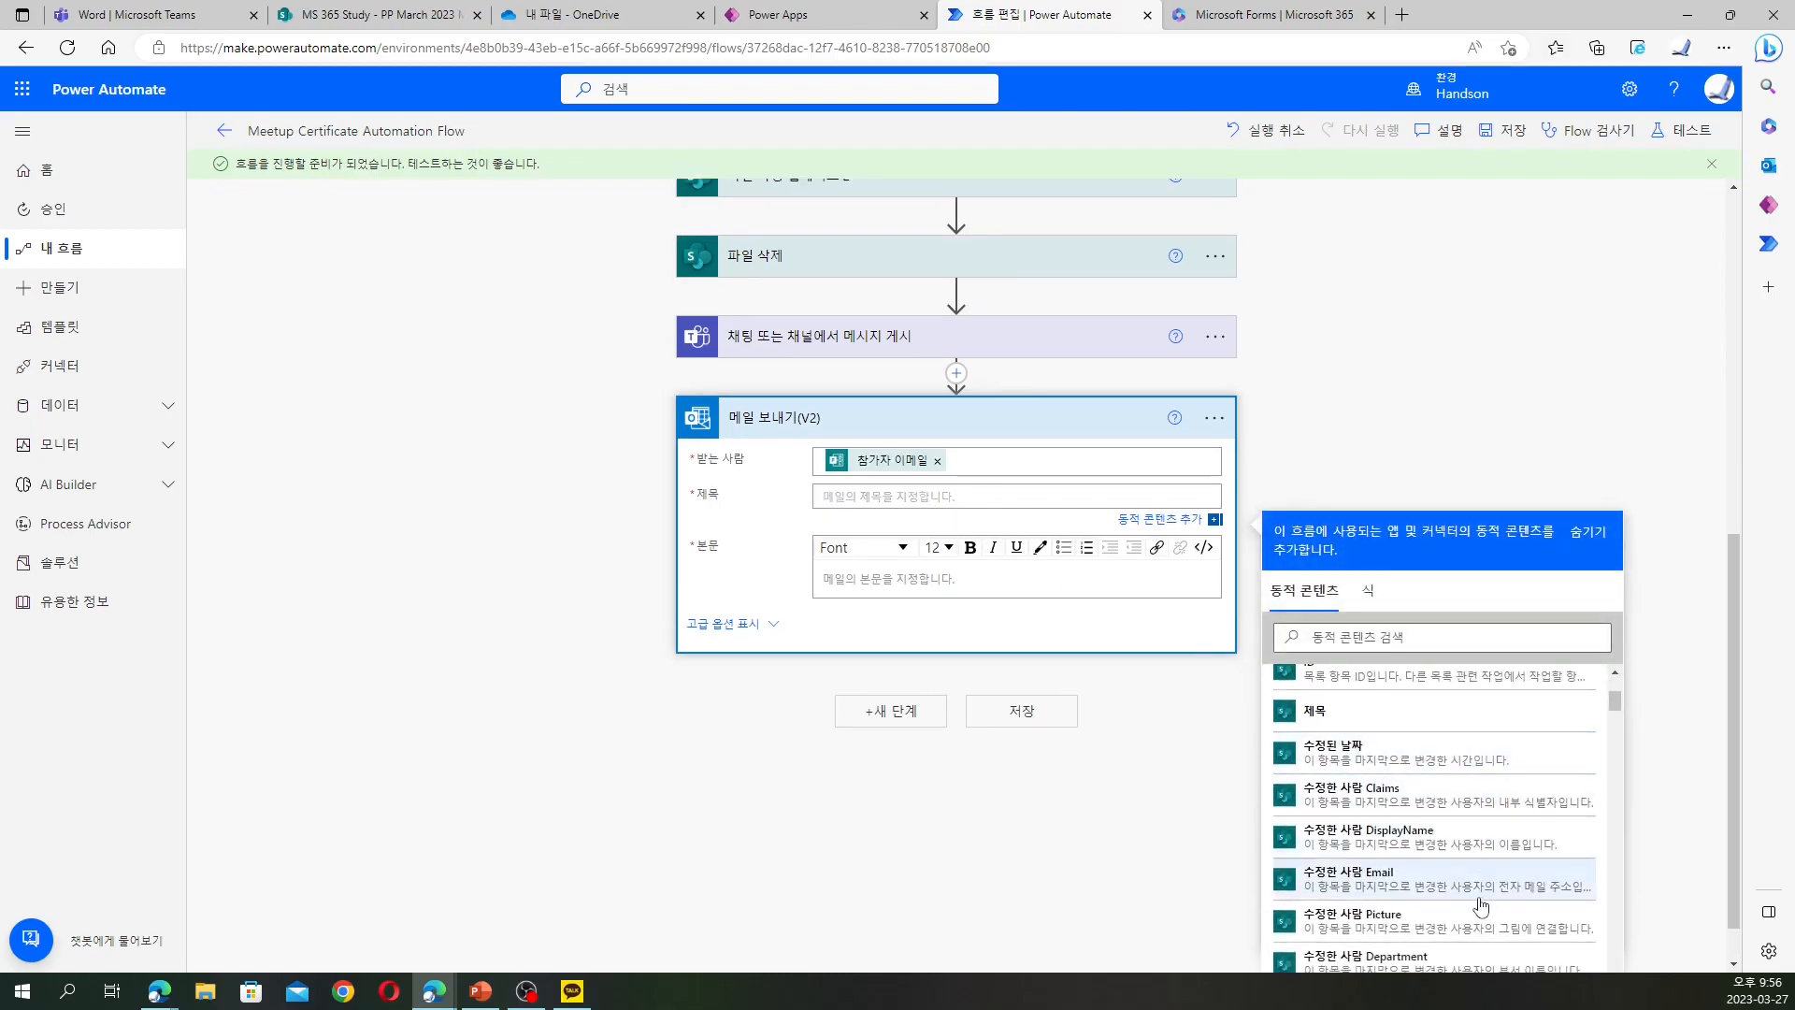
{"action": "scroll", "coordinate": [1402, 850], "scroll_direction": "down", "scroll_amount": 5}
{"action": "scroll", "coordinate": [1403, 874], "scroll_direction": "down", "scroll_amount": 3}
{"action": "scroll", "coordinate": [1407, 865], "scroll_direction": "up", "scroll_amount": 4}
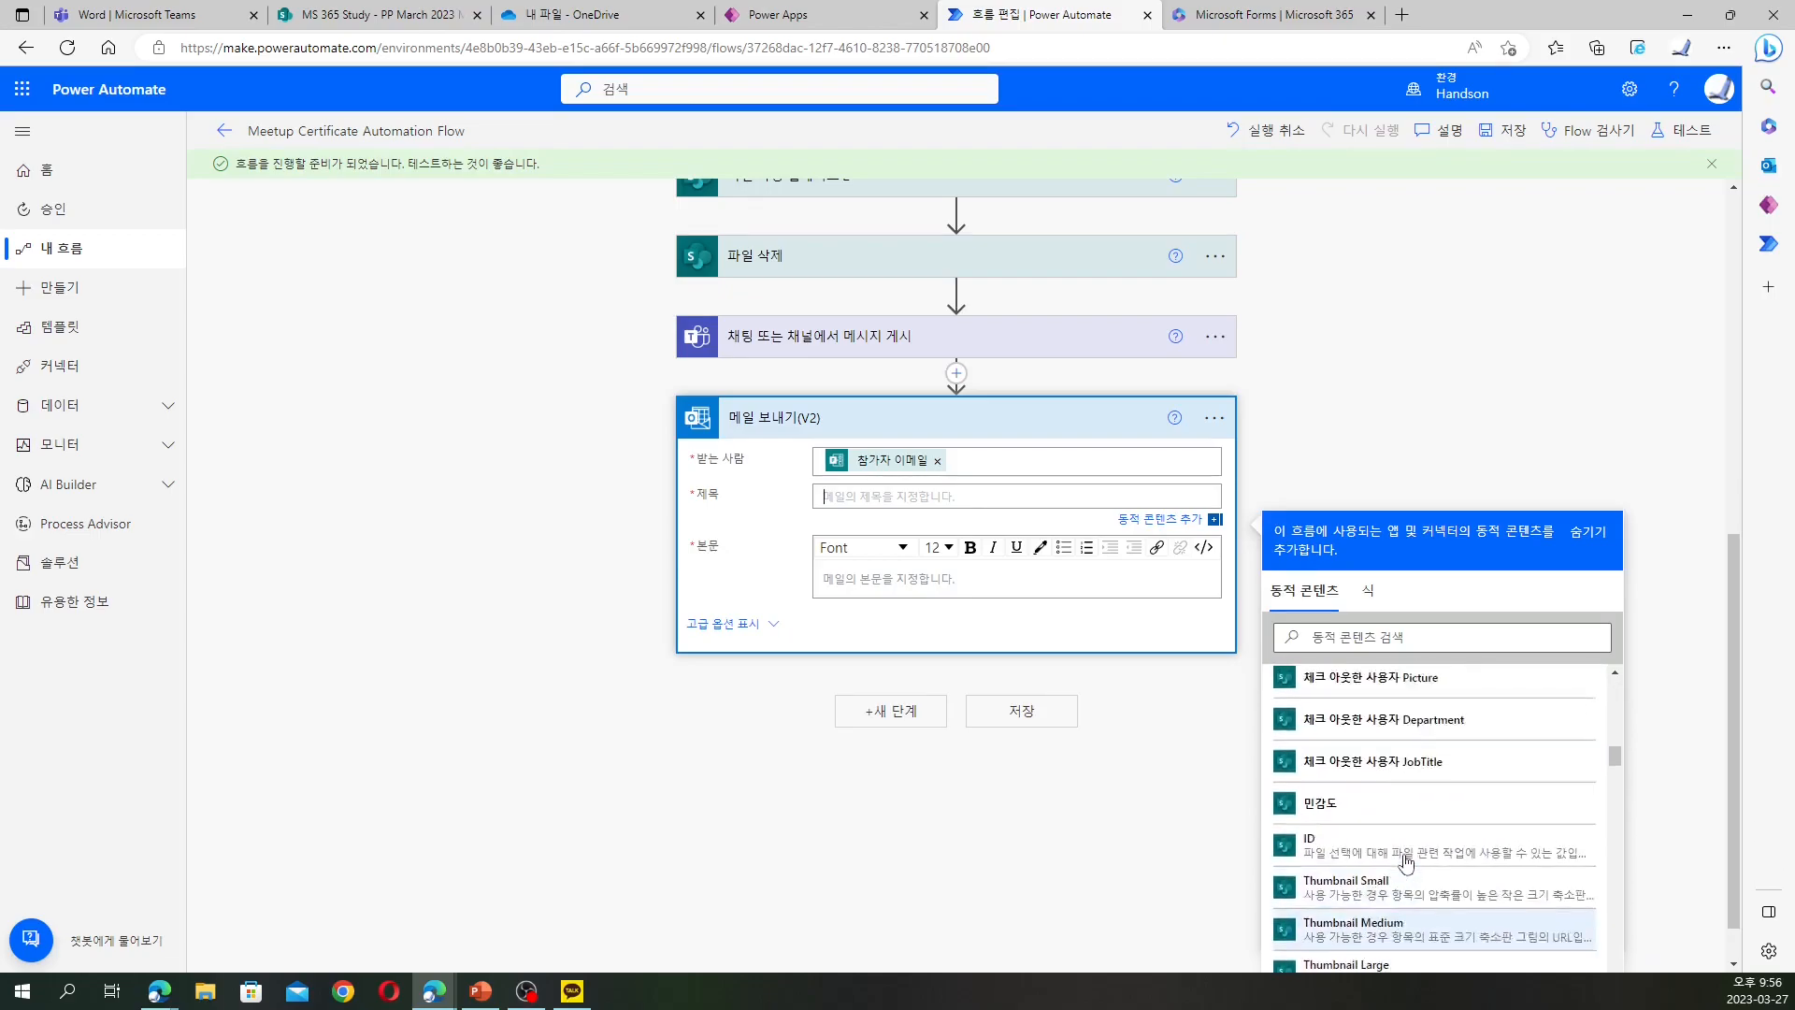
{"action": "scroll", "coordinate": [1416, 841], "scroll_direction": "up", "scroll_amount": 5}
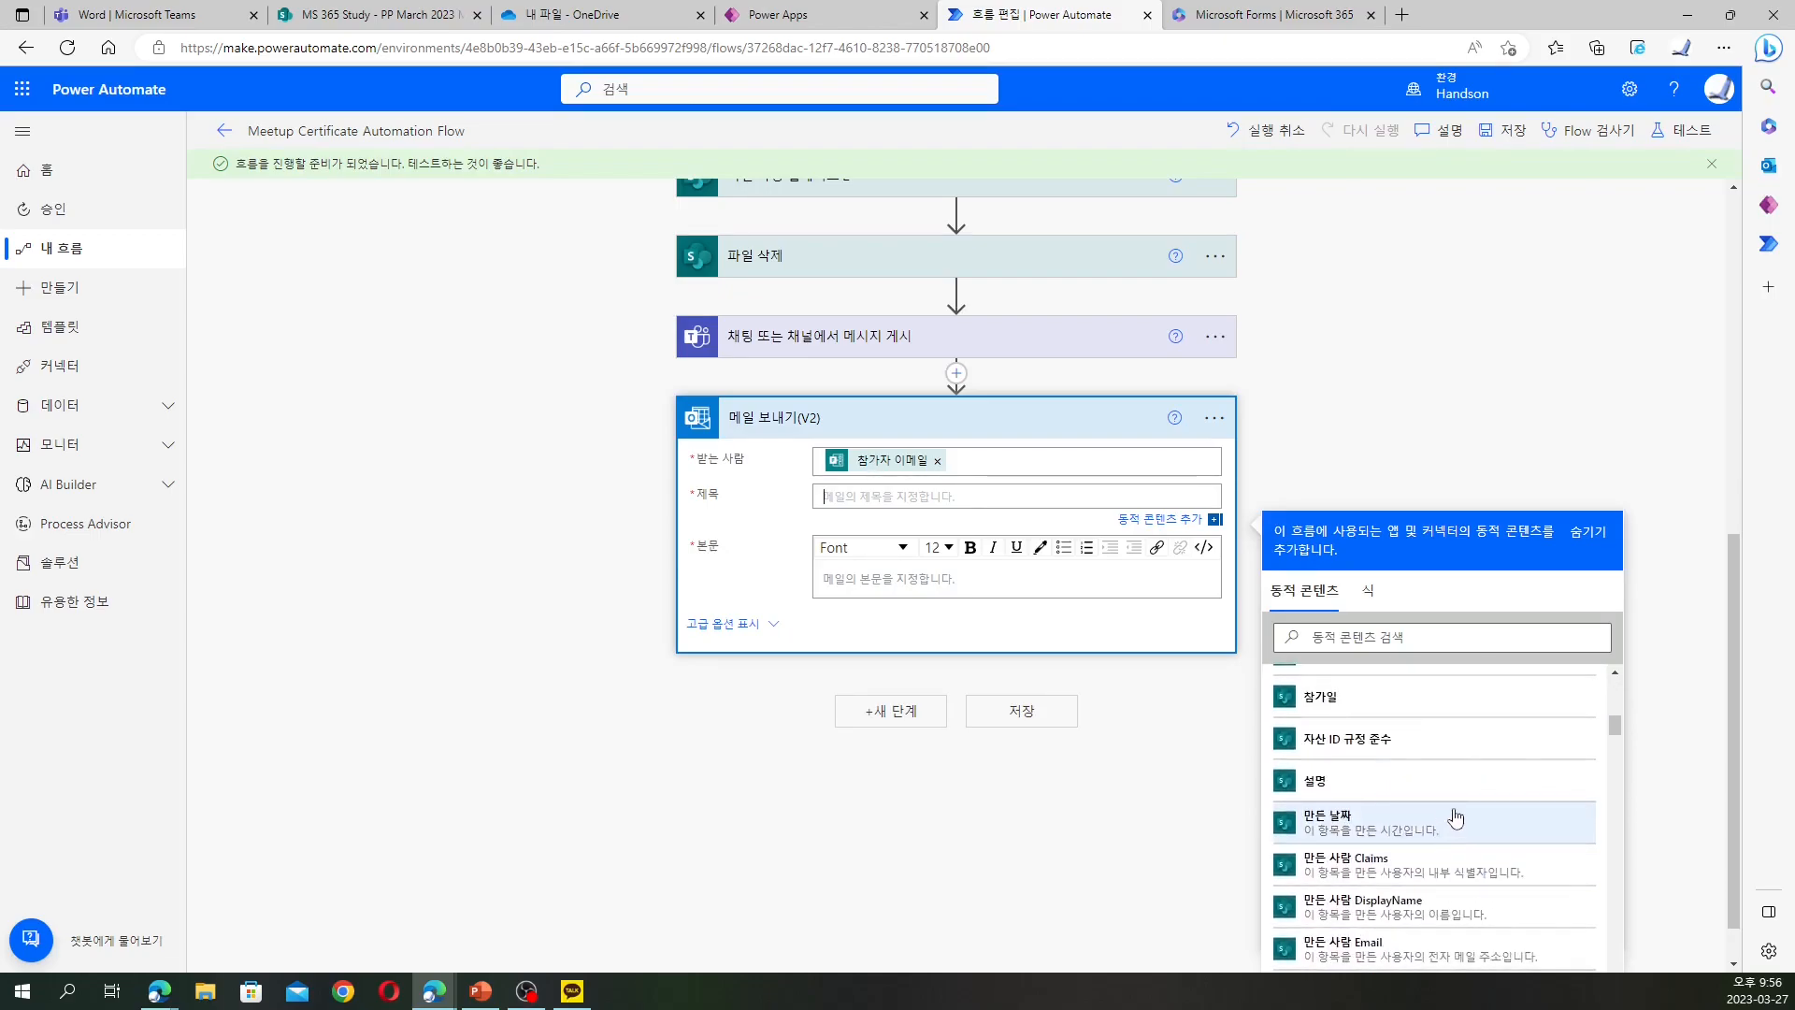
Make the subject the 참가자 이름 token followed by a thank-you for participating (님 참가해주셔서 고맙습...)
{"action": "left_click", "coordinate": [1455, 641]}
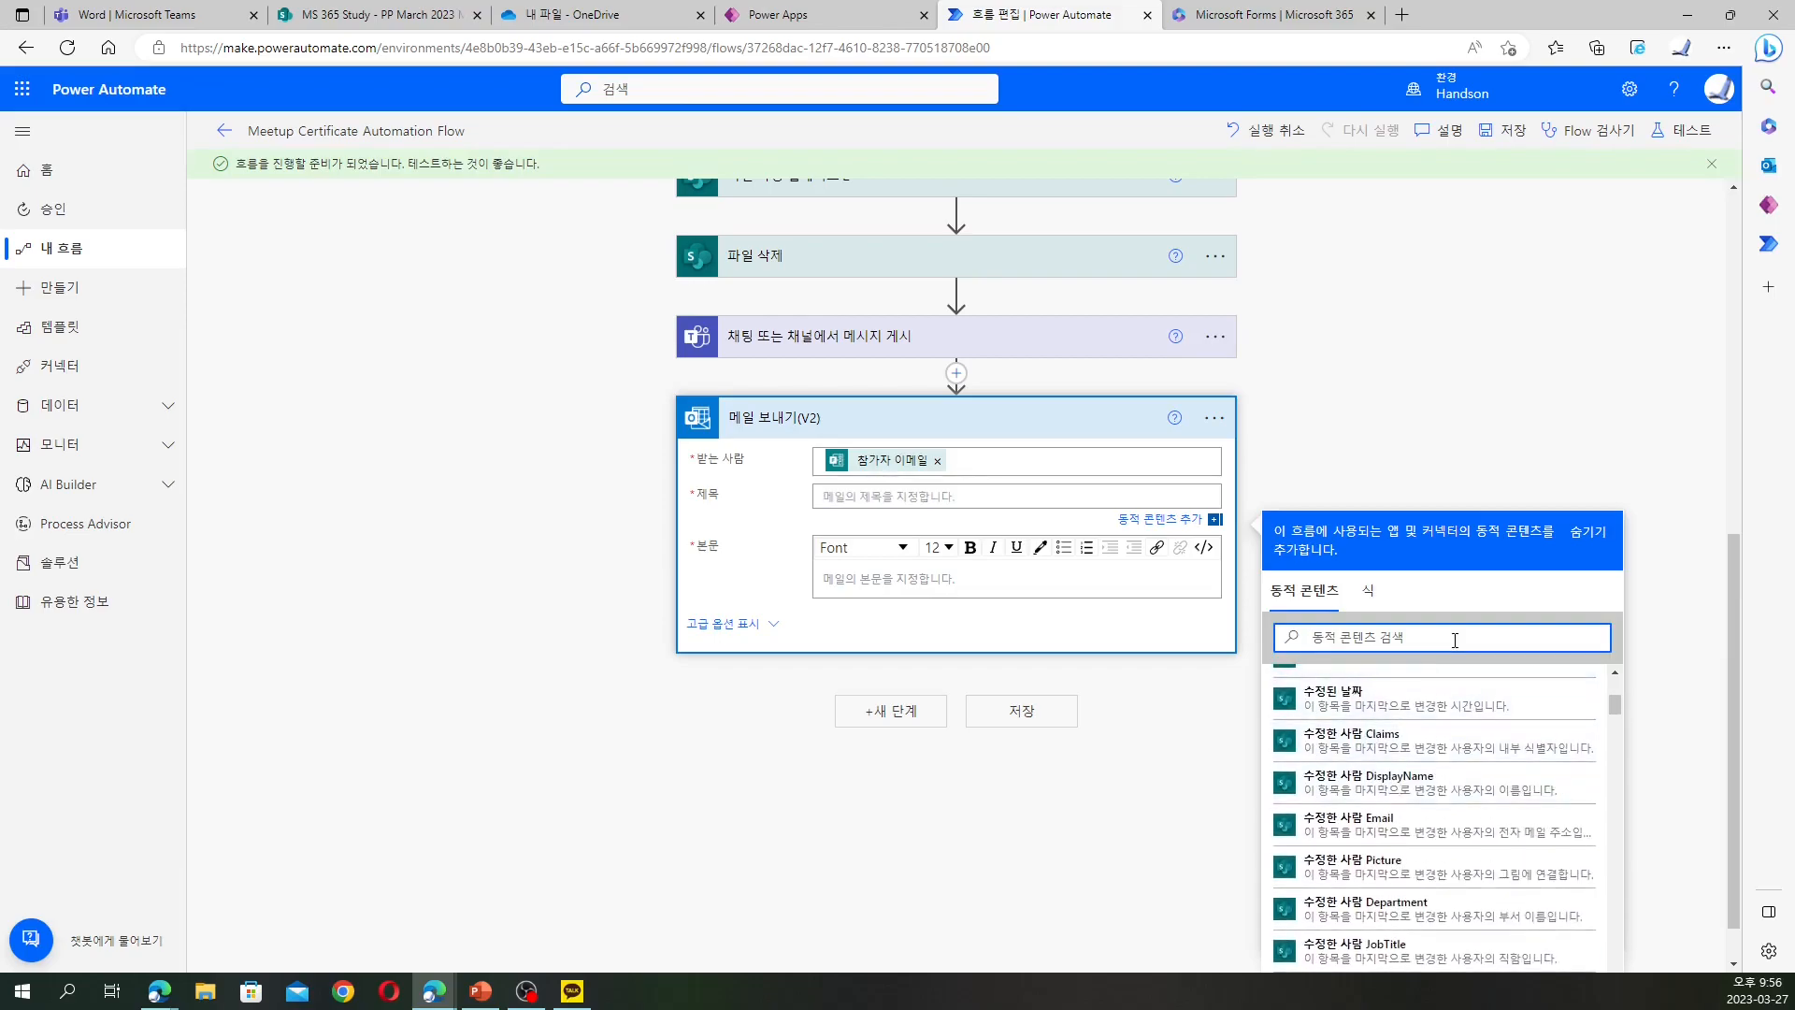
{"action": "type", "text": "참가자 이름"}
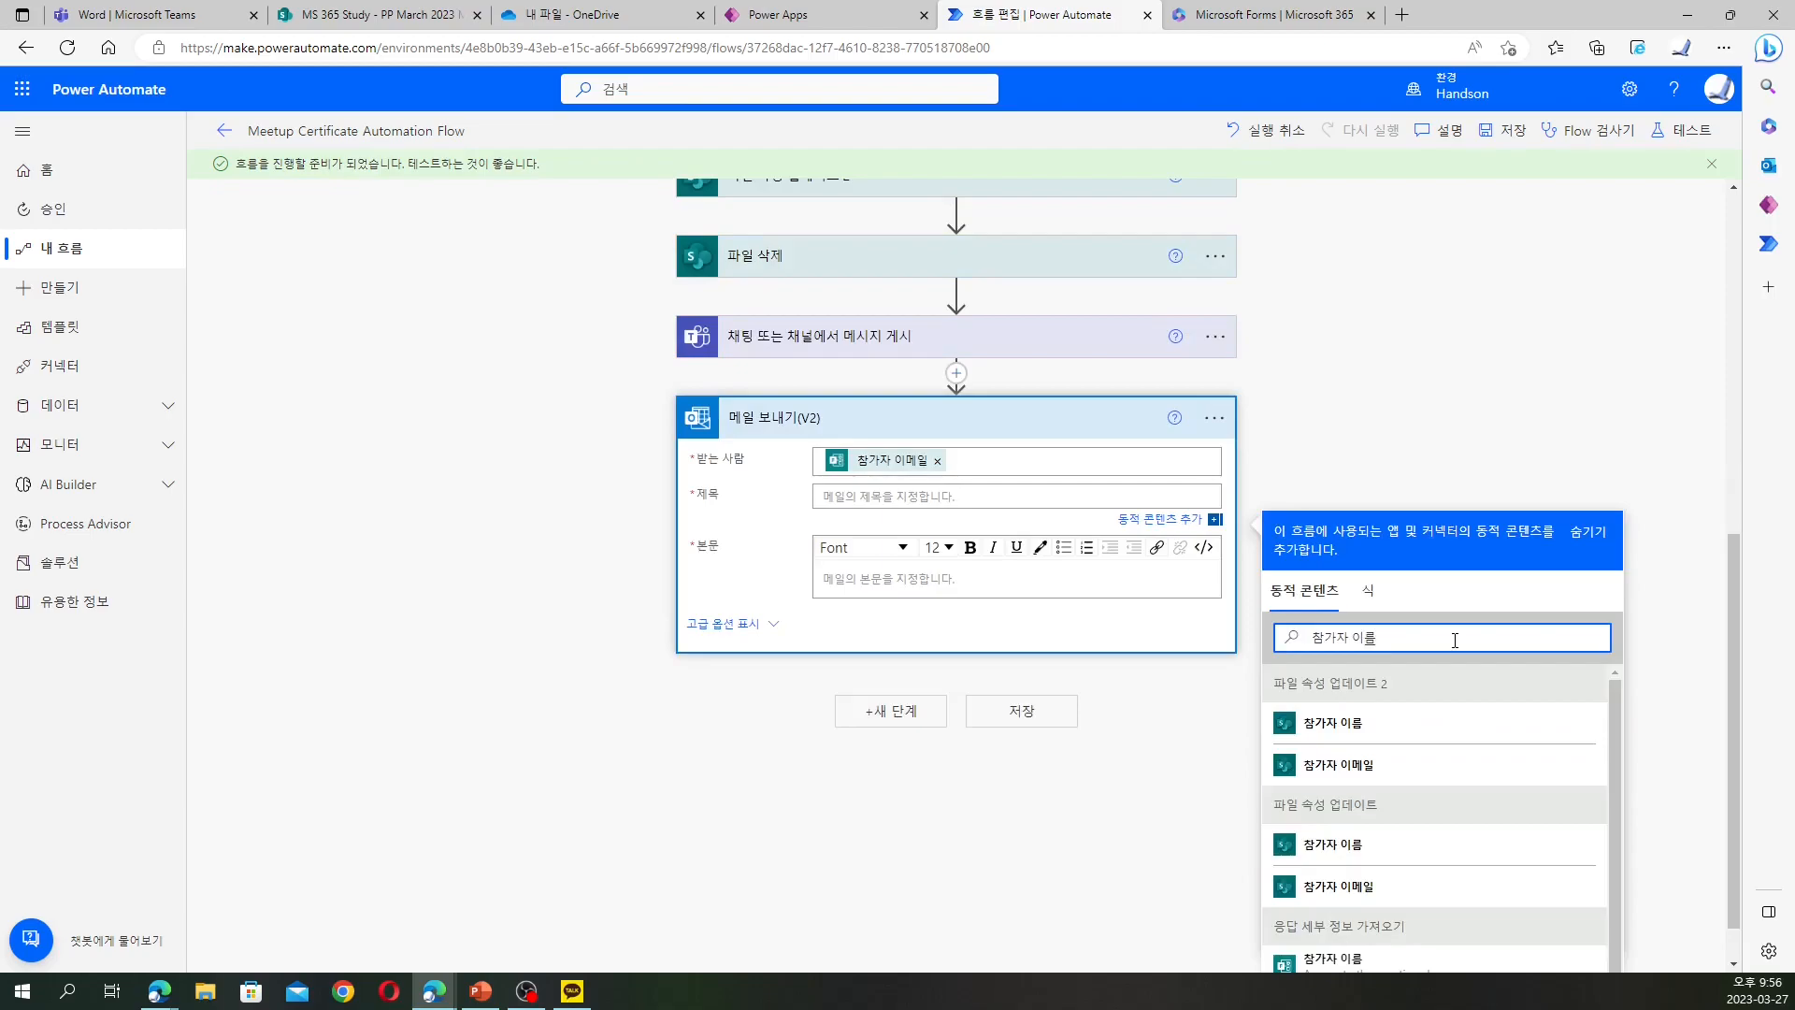
{"action": "left_click", "coordinate": [1393, 846]}
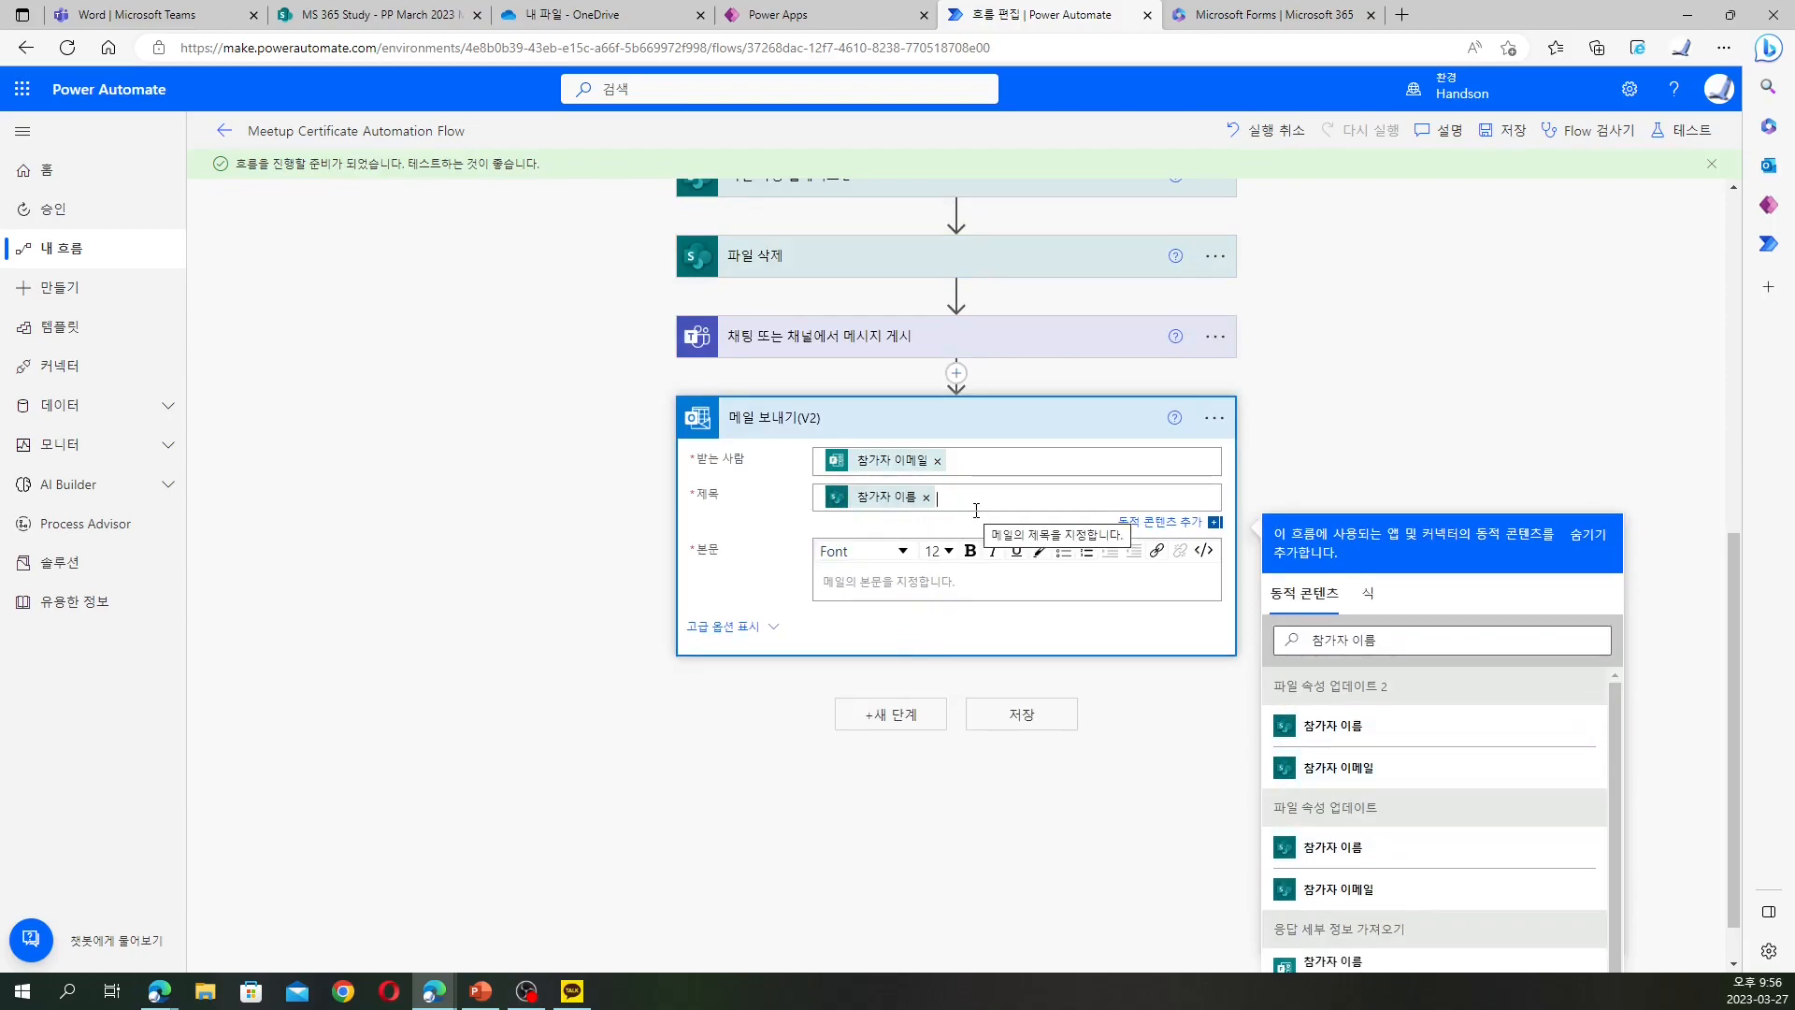
{"action": "type", "text": "님 참가해주셔서 고맙습니다"}
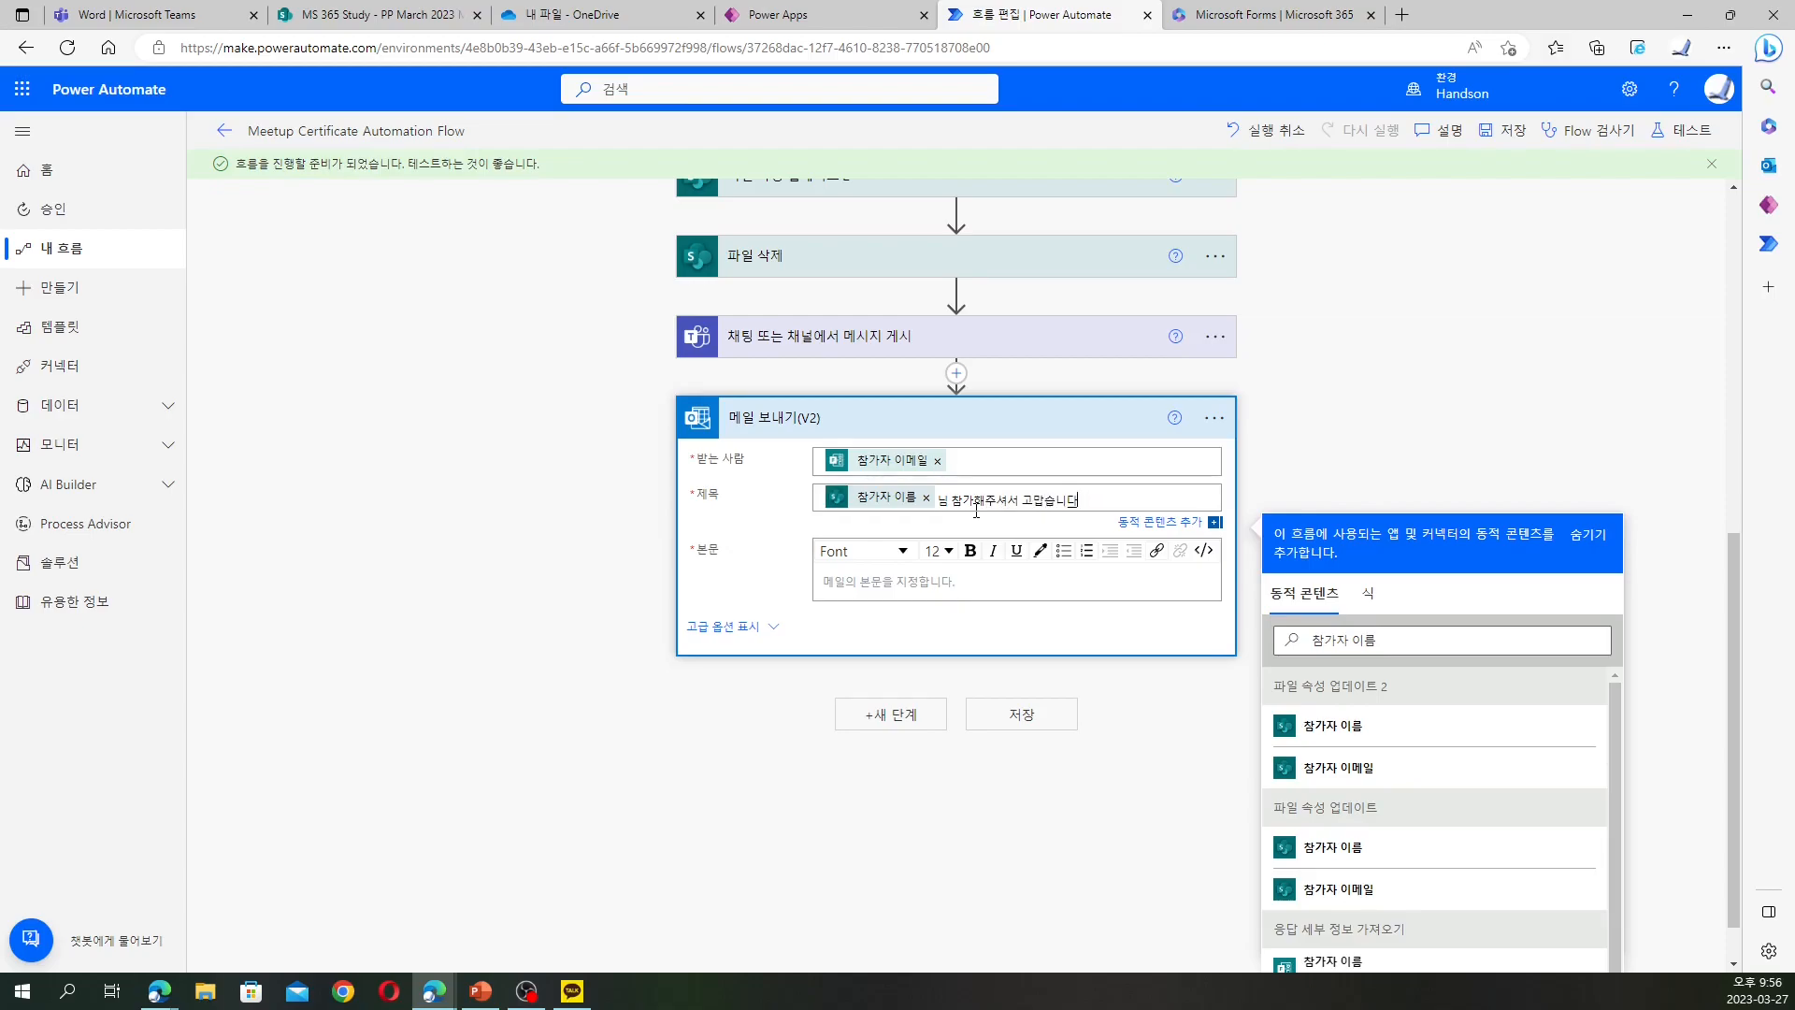
{"action": "key", "text": "BackSpace"}
{"action": "type", "text": "(확인"}
{"action": "key", "text": "BackSpace"}
{"action": "key", "text": "BackSpace"}
{"action": "type", "text": "ㅊ"}
{"action": "type", "text": "확인"}
{"action": "key", "text": "BackSpace"}
{"action": "key", "text": "BackSpace"}
{"action": "key", "text": "BackSpace"}
{"action": "key", "text": "BackSpace"}
Set the body to 참가자 이름 followed by '님께 참가 확인증을 보내드립니다'
{"action": "left_click", "coordinate": [956, 585]}
{"action": "type", "text": "치가자님께 참가 확인증을"}
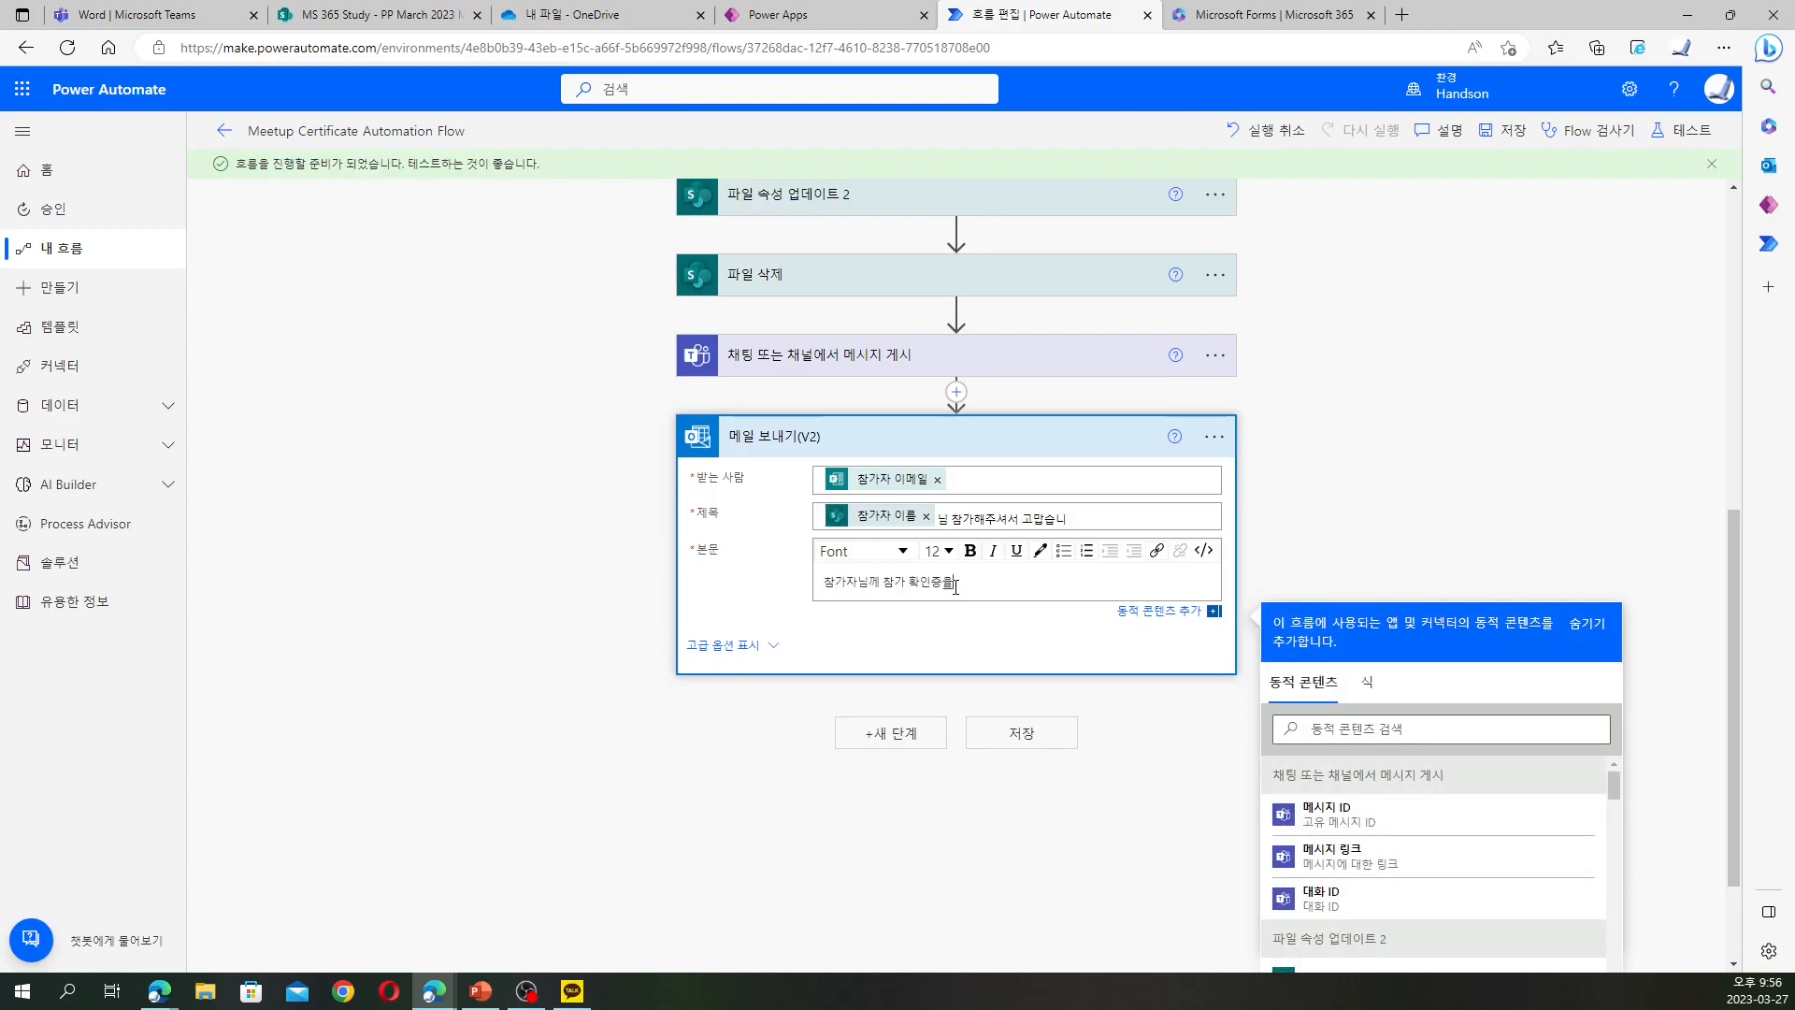
{"action": "type", "text": " 보내드립니다"}
{"action": "key", "text": "shift+Right"}
{"action": "key", "text": "shift+Right"}
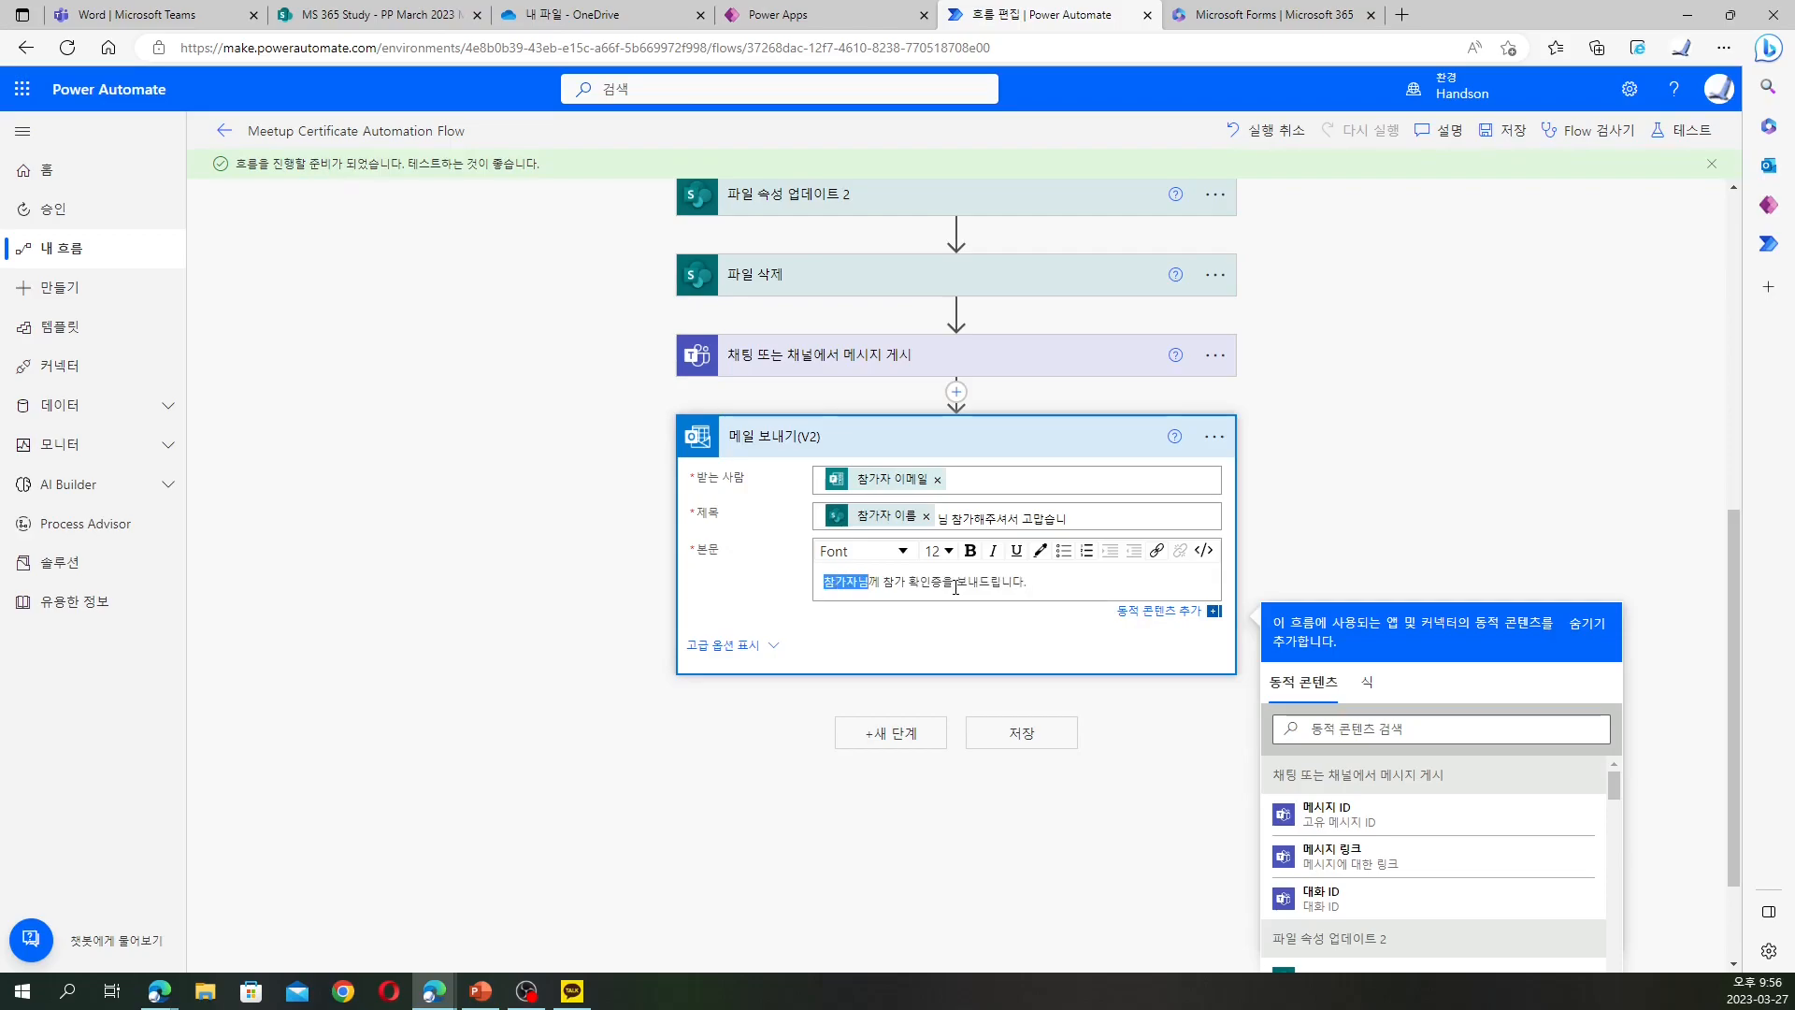
{"action": "key", "text": "Delete"}
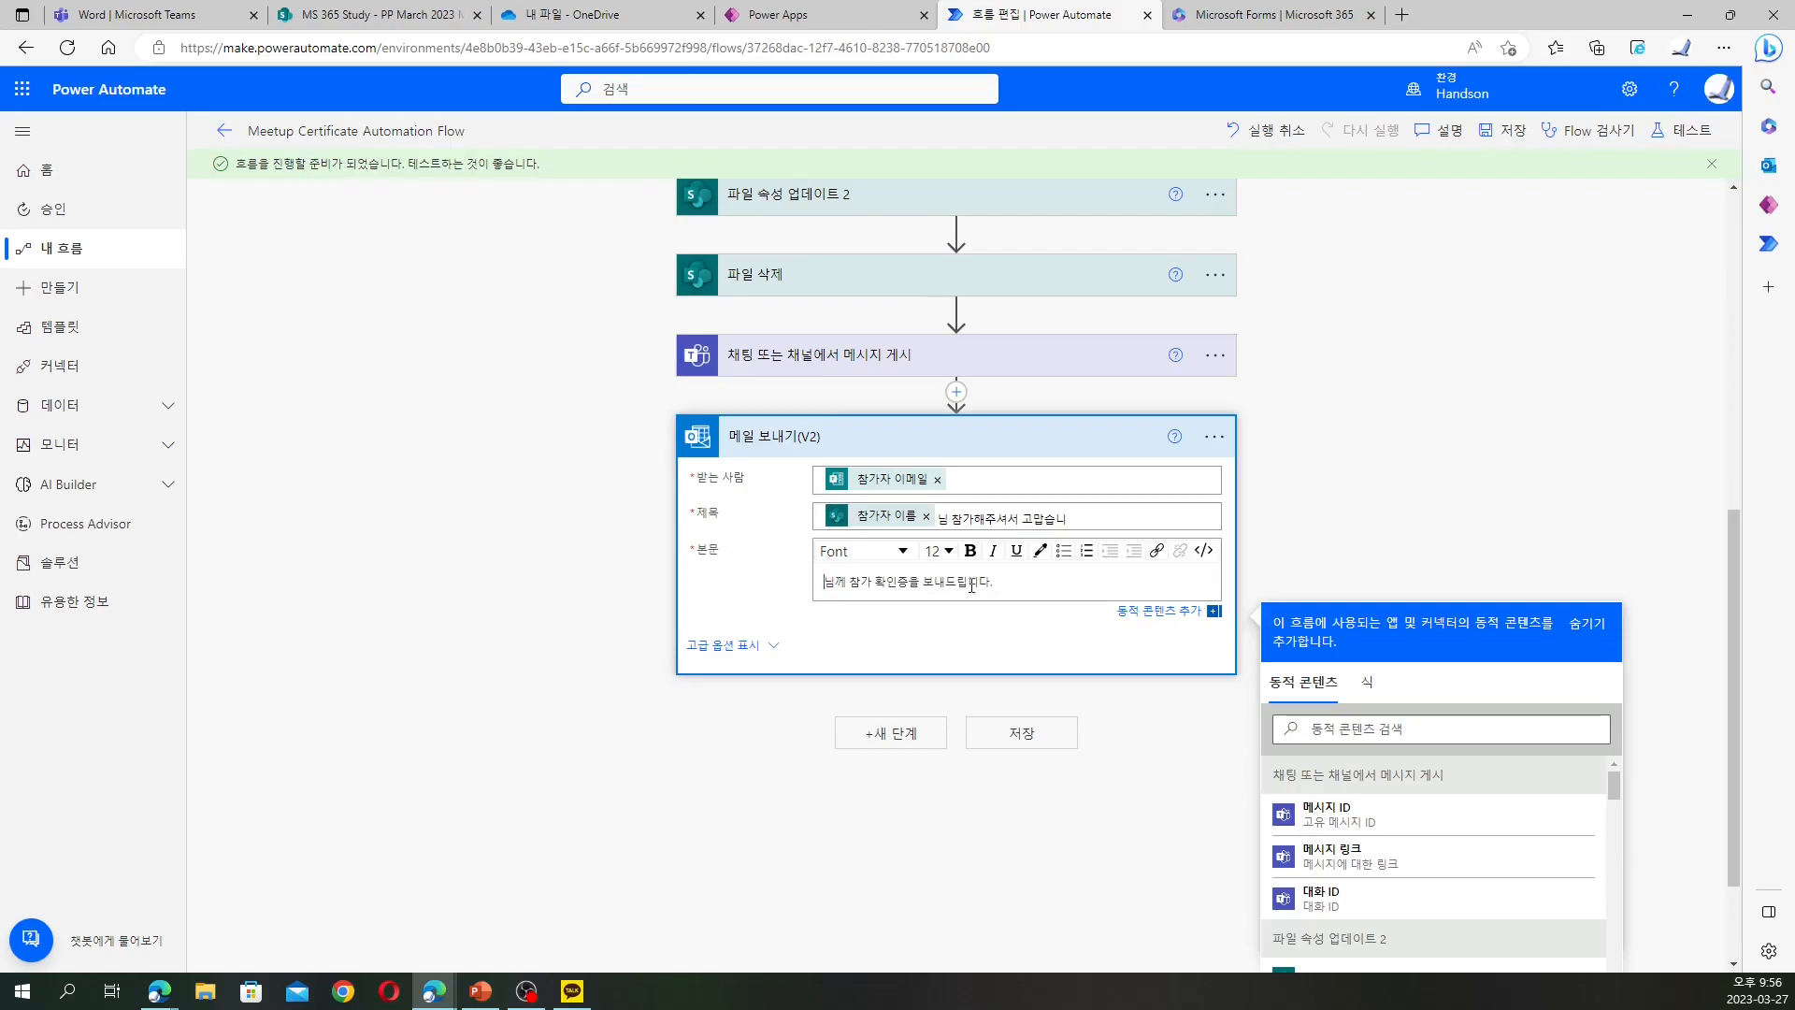
{"action": "scroll", "coordinate": [1384, 738], "scroll_direction": "down", "scroll_amount": 2}
{"action": "left_click", "coordinate": [1432, 587]}
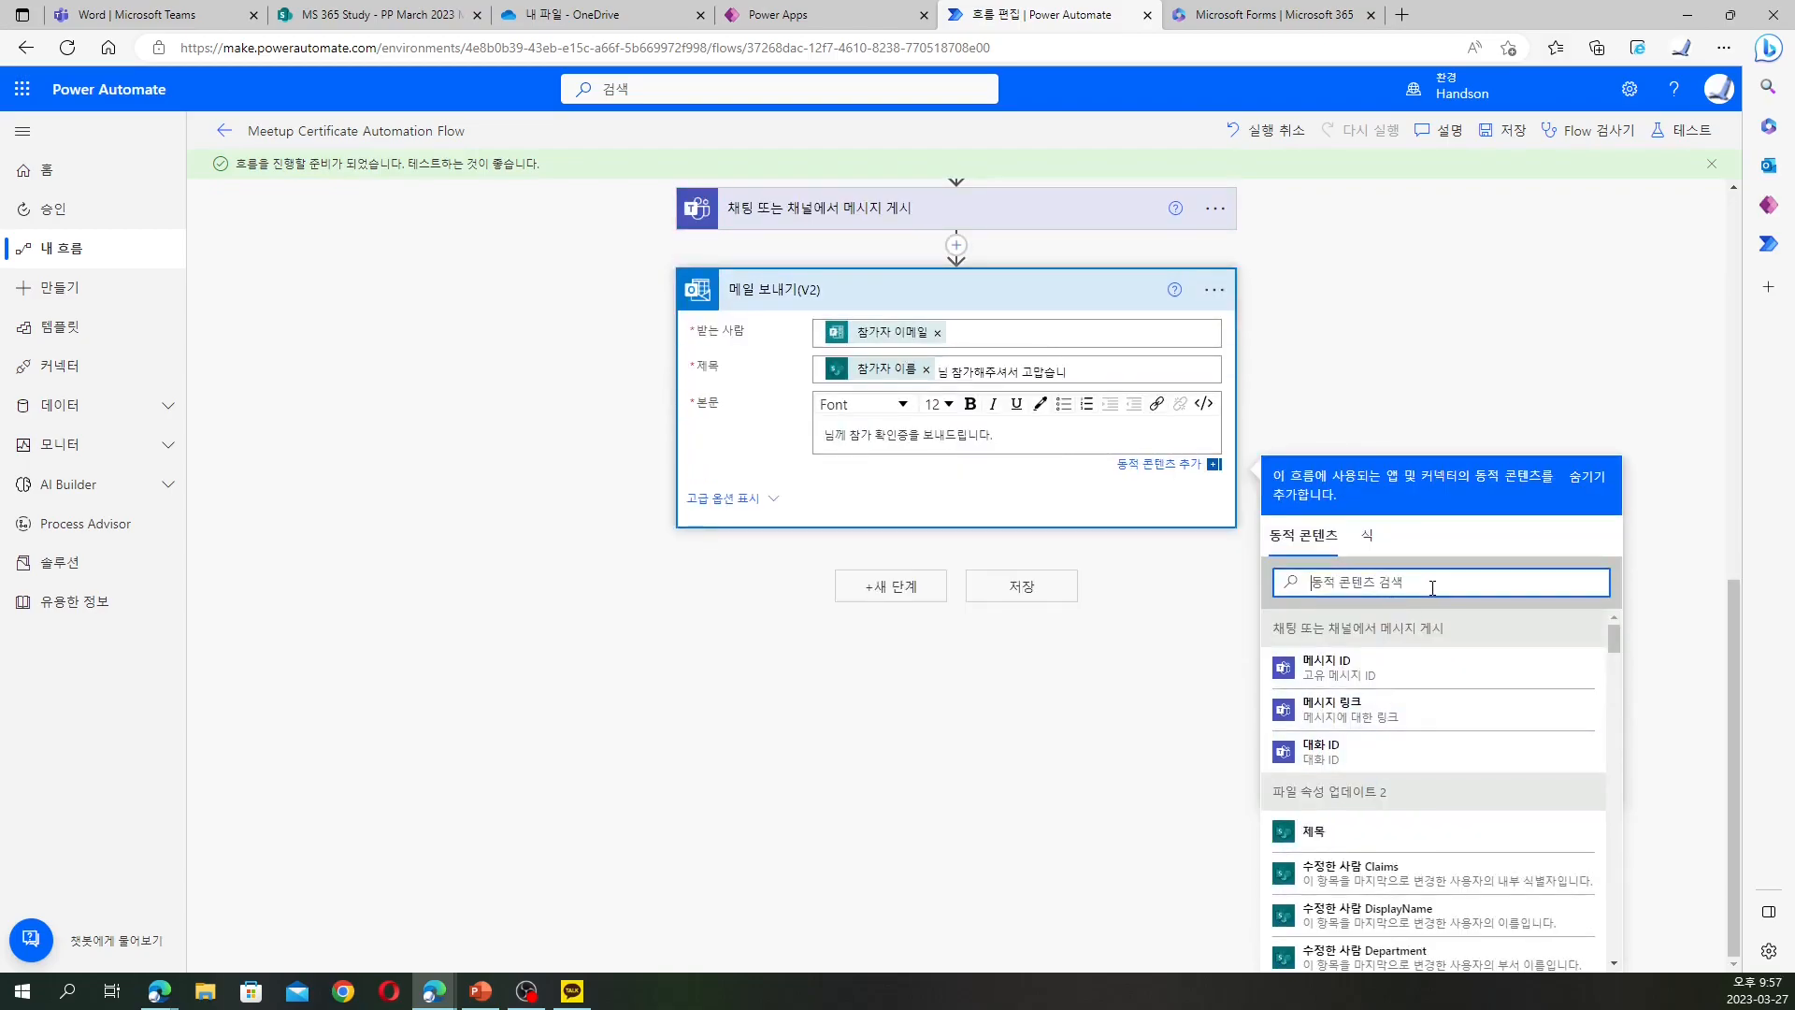
{"action": "type", "text": "참ㄱ가"}
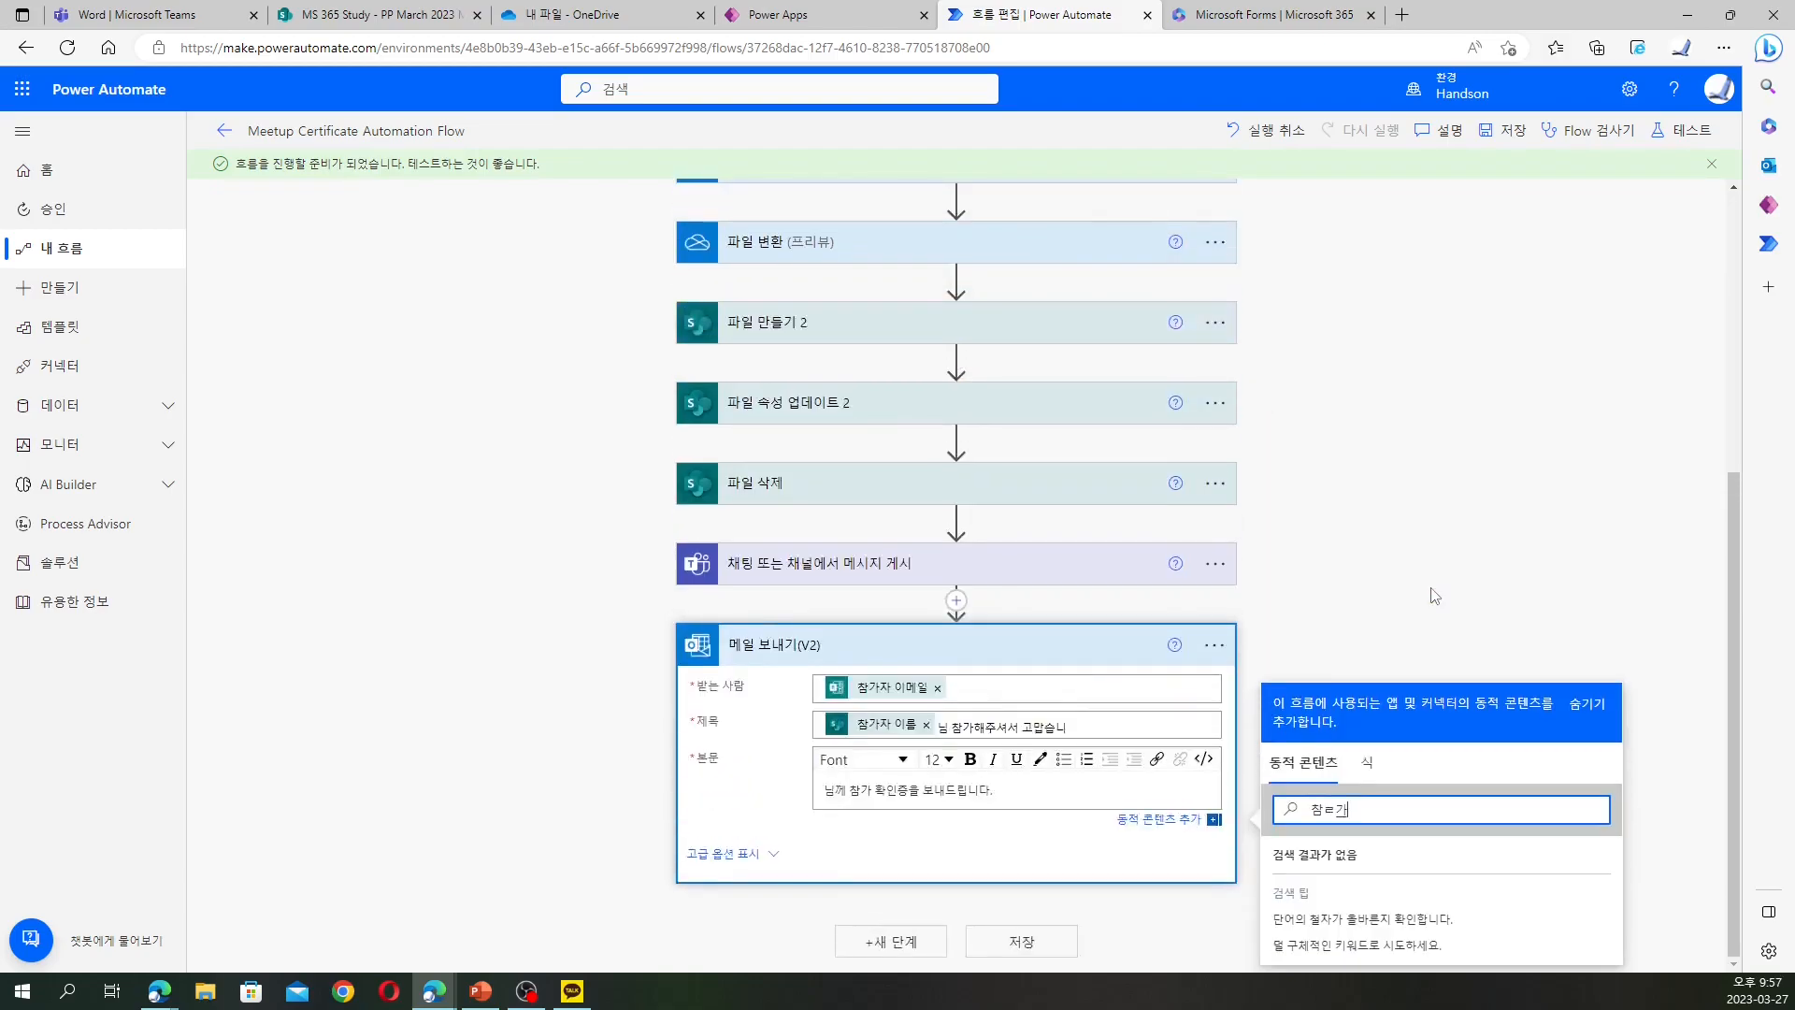
{"action": "type", "text": "ㅏ자"}
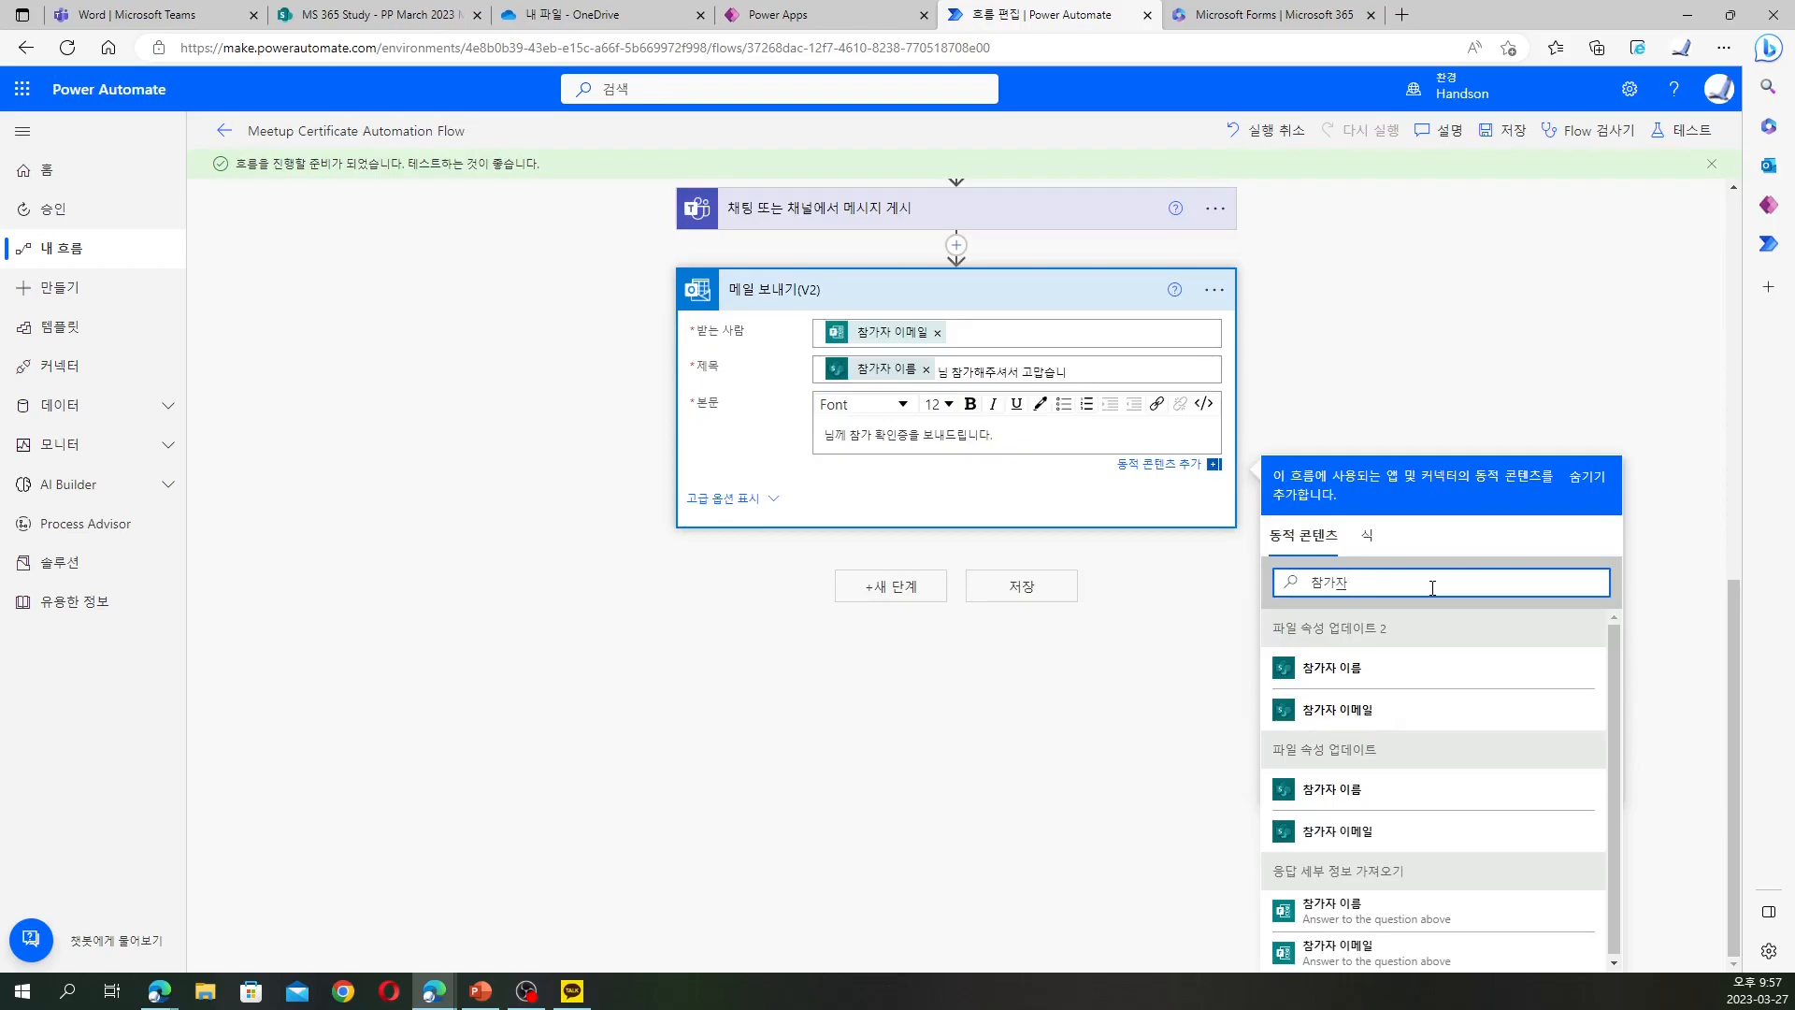
{"action": "left_click", "coordinate": [1361, 789]}
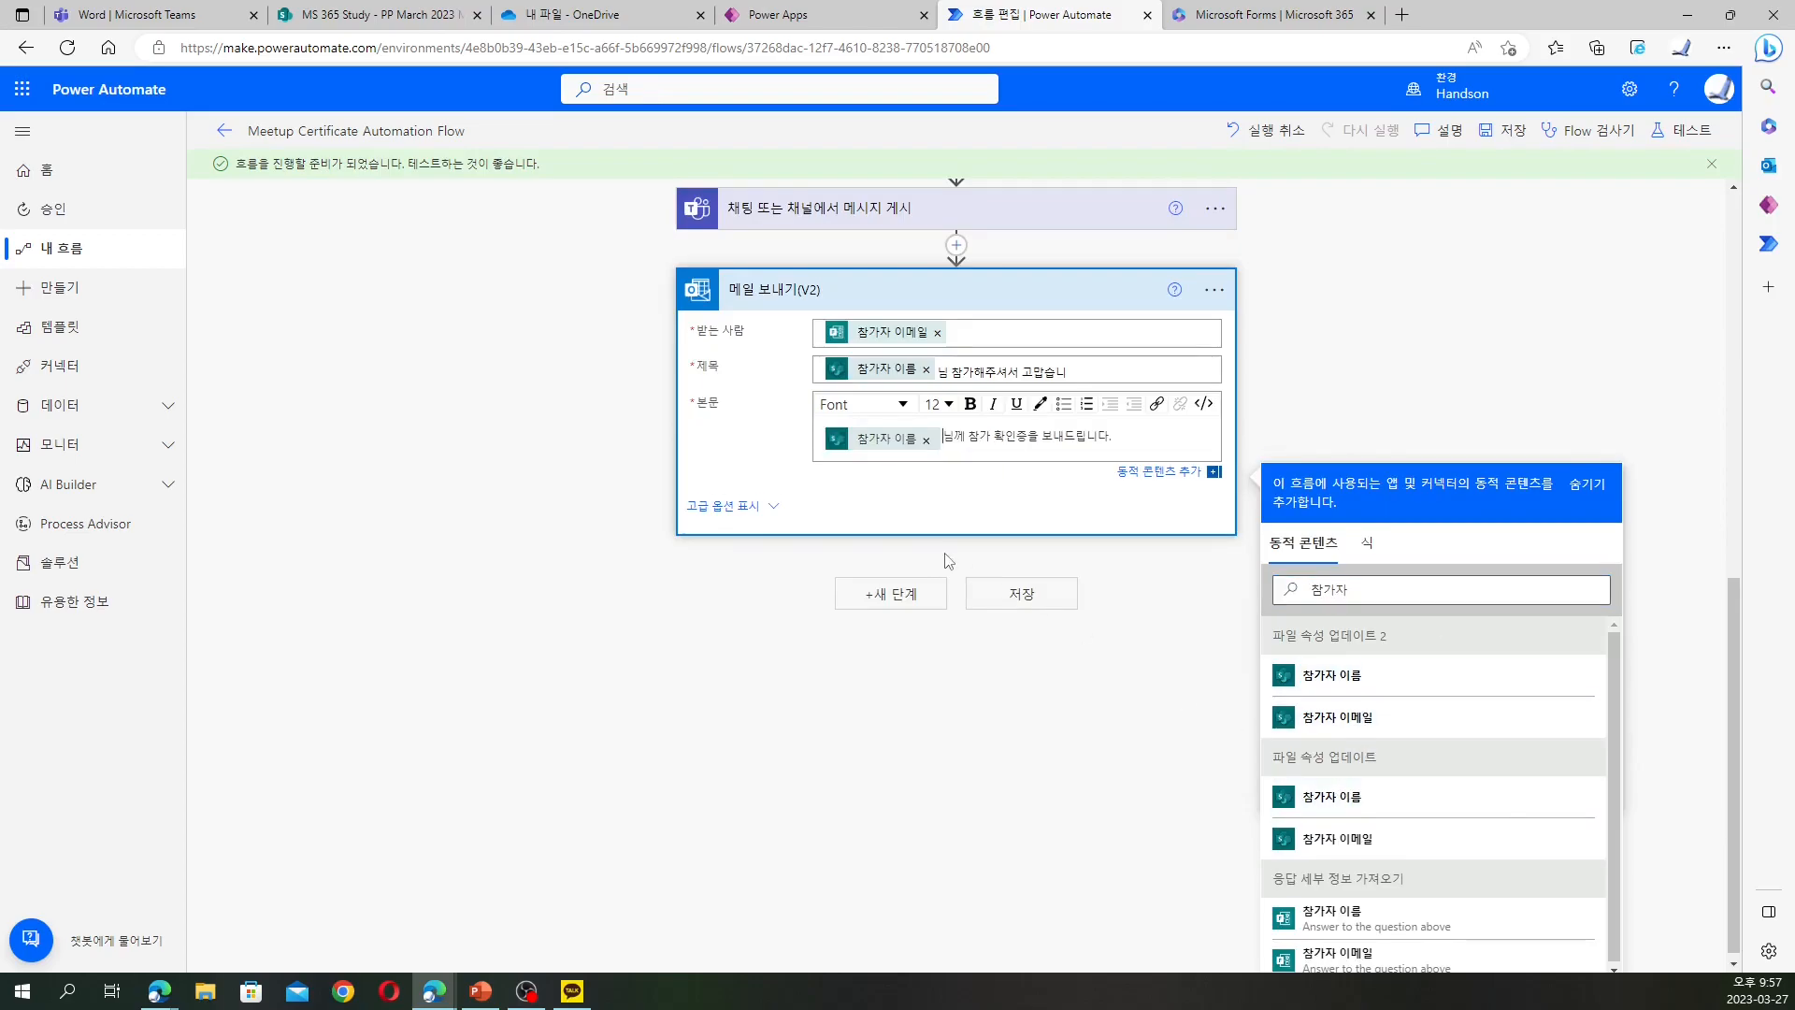
{"action": "left_click", "coordinate": [743, 506]}
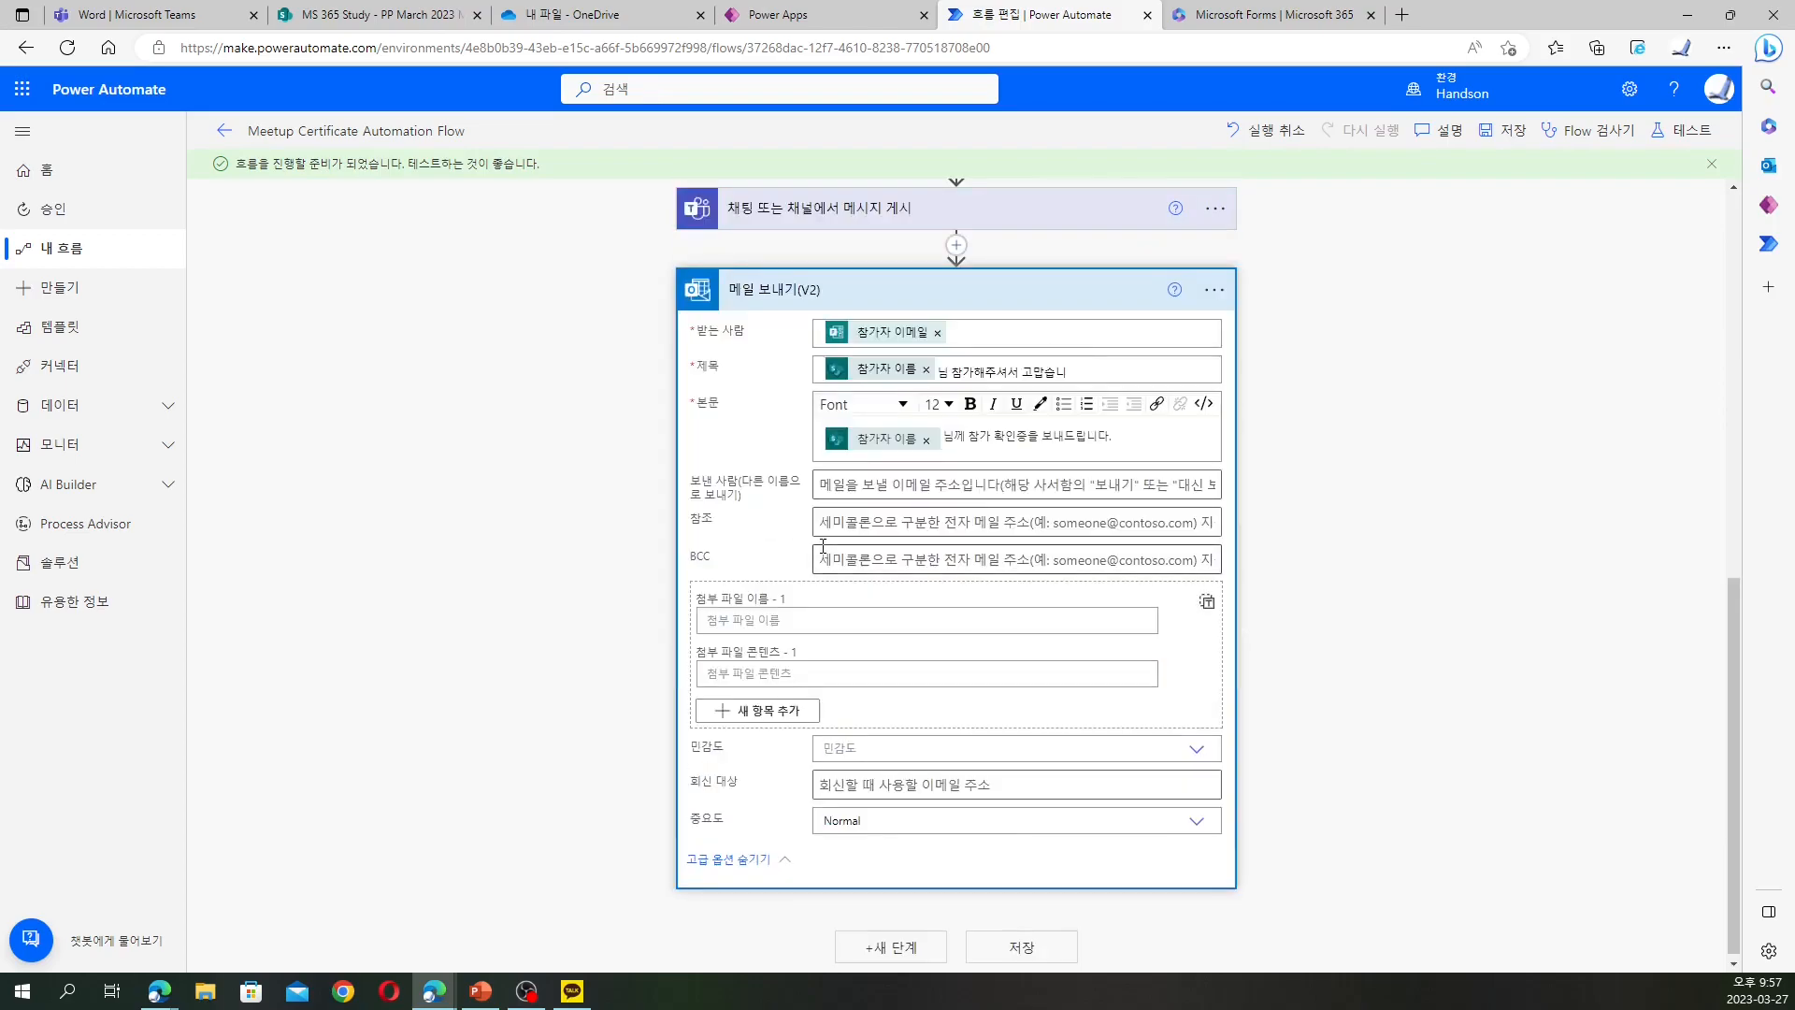
Set the attachment name to the converted file's 파일 이름 token
{"action": "left_click", "coordinate": [831, 620]}
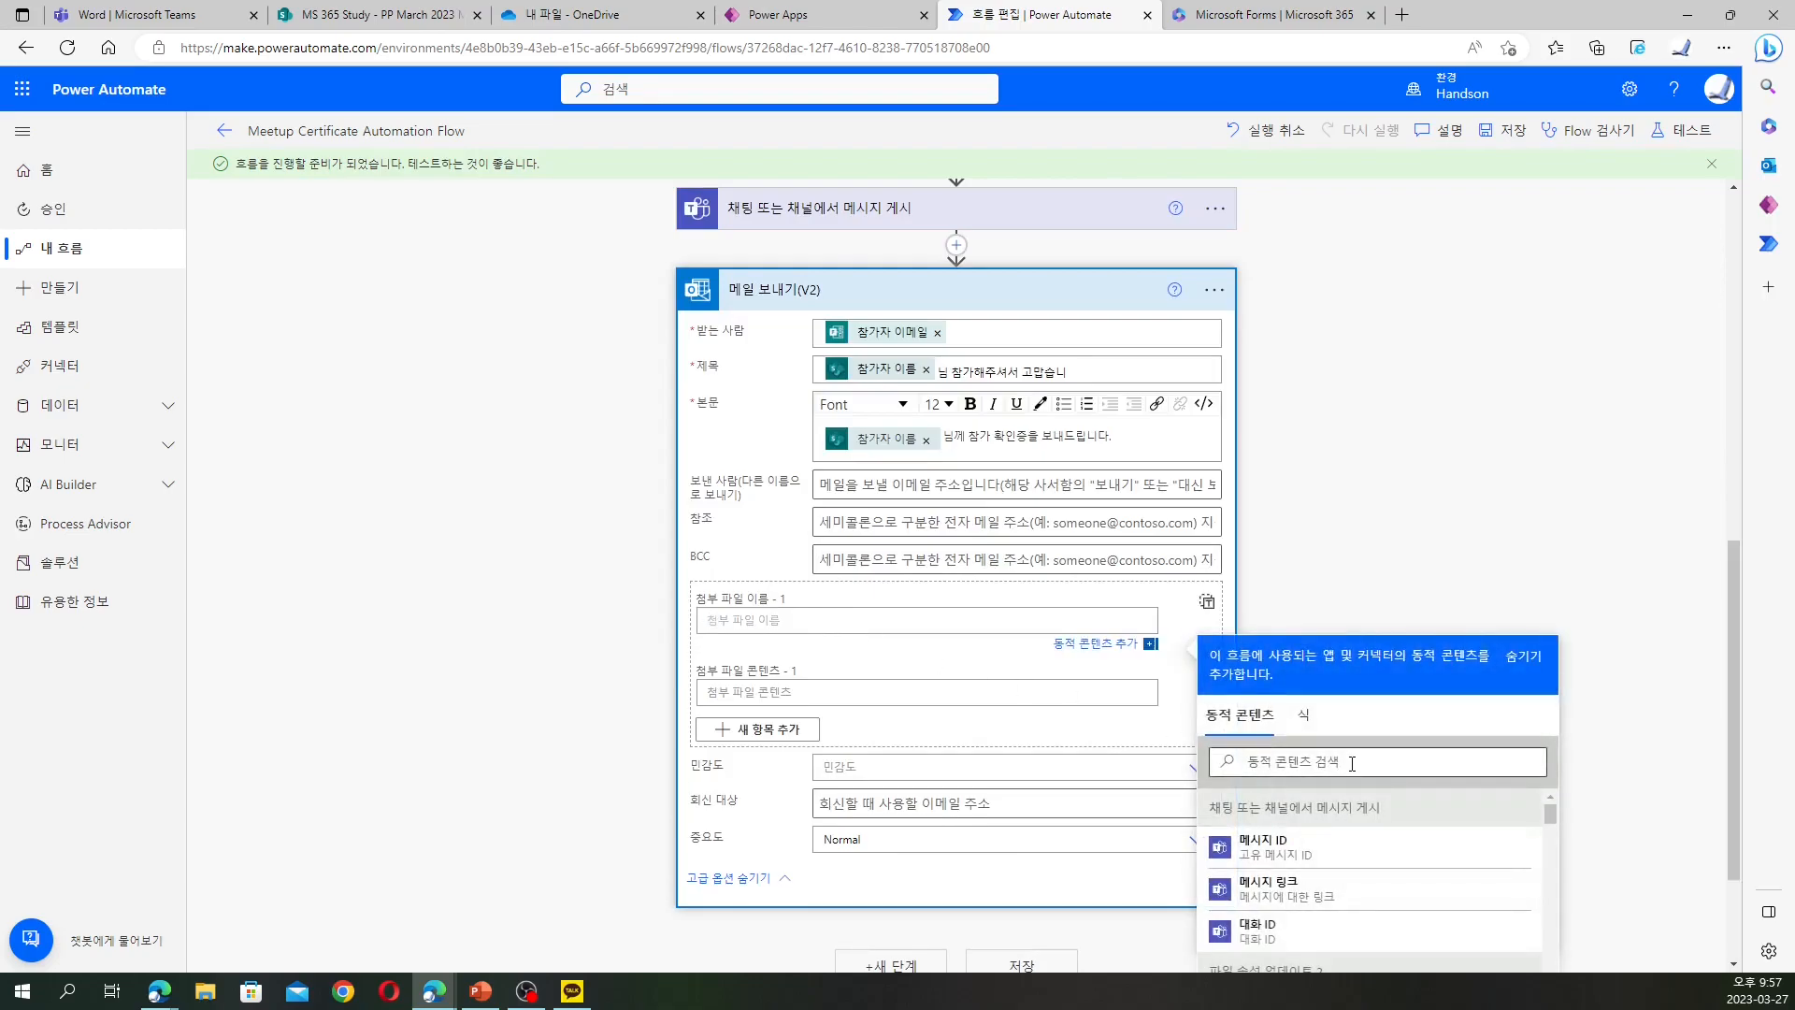
{"action": "scroll", "coordinate": [1490, 810], "scroll_direction": "down", "scroll_amount": 2}
{"action": "scroll", "coordinate": [1643, 788], "scroll_direction": "down", "scroll_amount": 2}
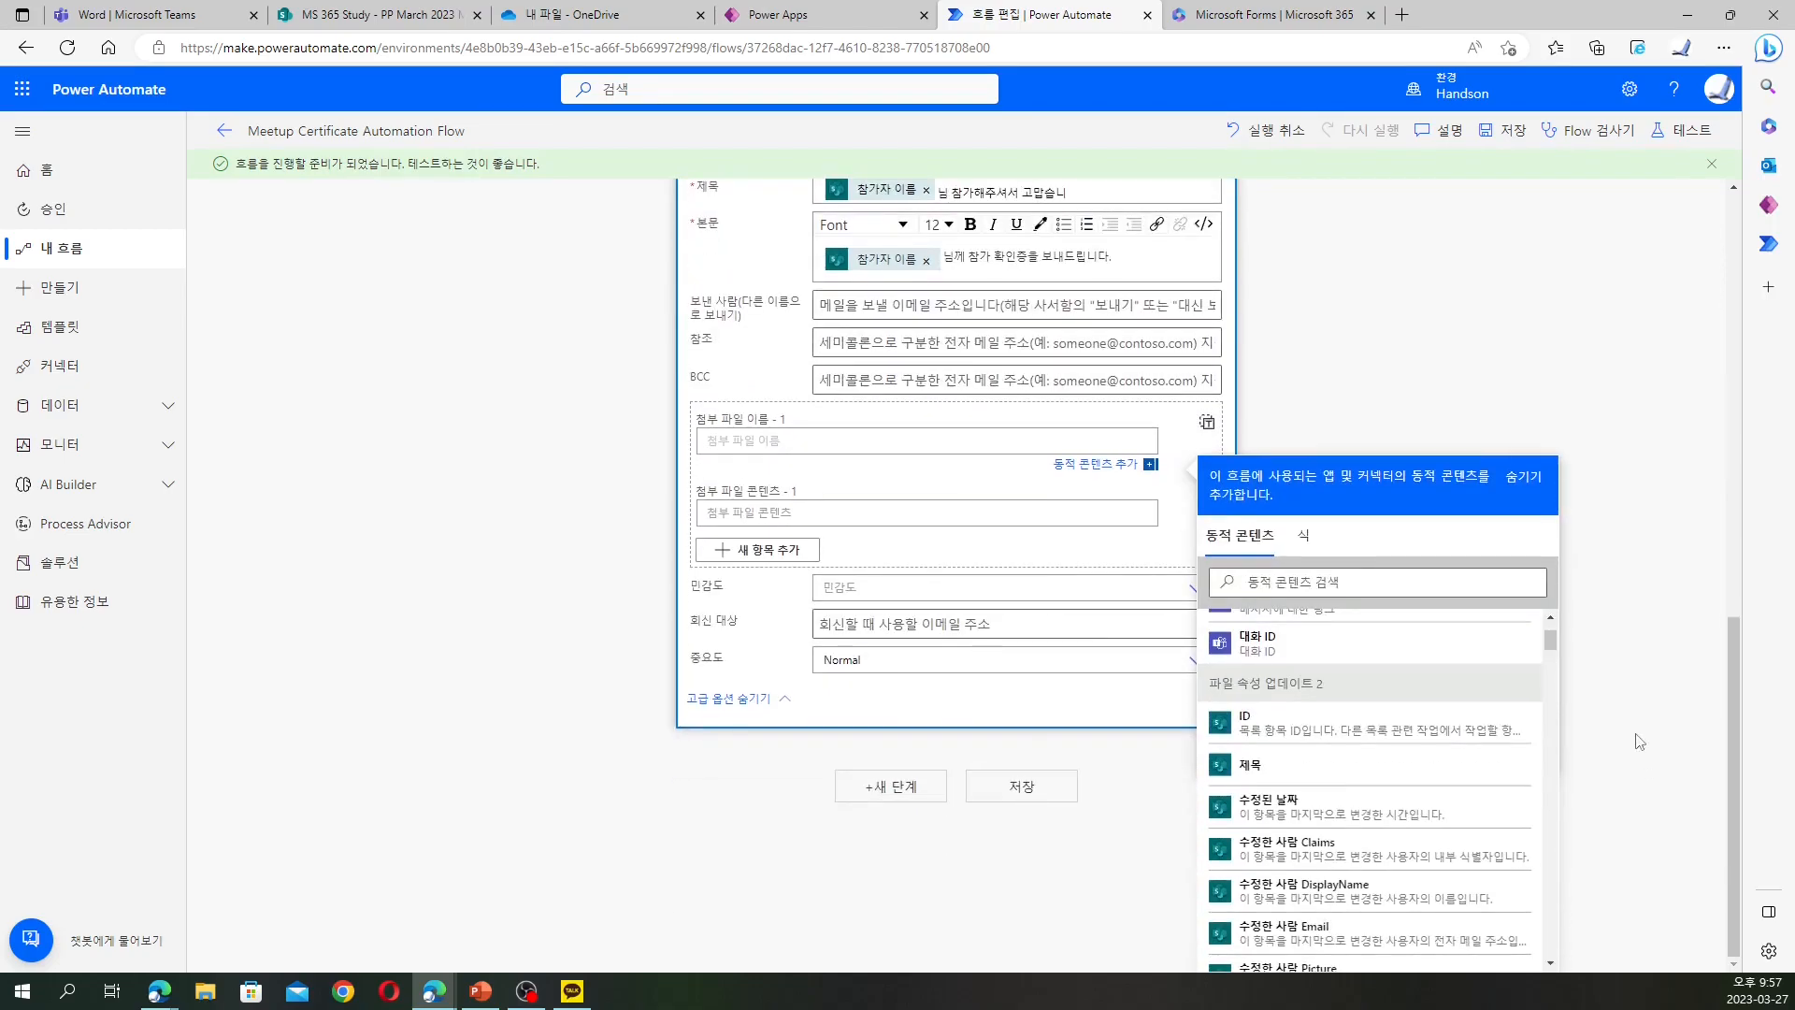
{"action": "scroll", "coordinate": [1504, 728], "scroll_direction": "down", "scroll_amount": 3}
{"action": "scroll", "coordinate": [1504, 728], "scroll_direction": "down", "scroll_amount": 2}
{"action": "left_click_drag", "start_coordinate": [1551, 681], "coordinate": [1553, 628]}
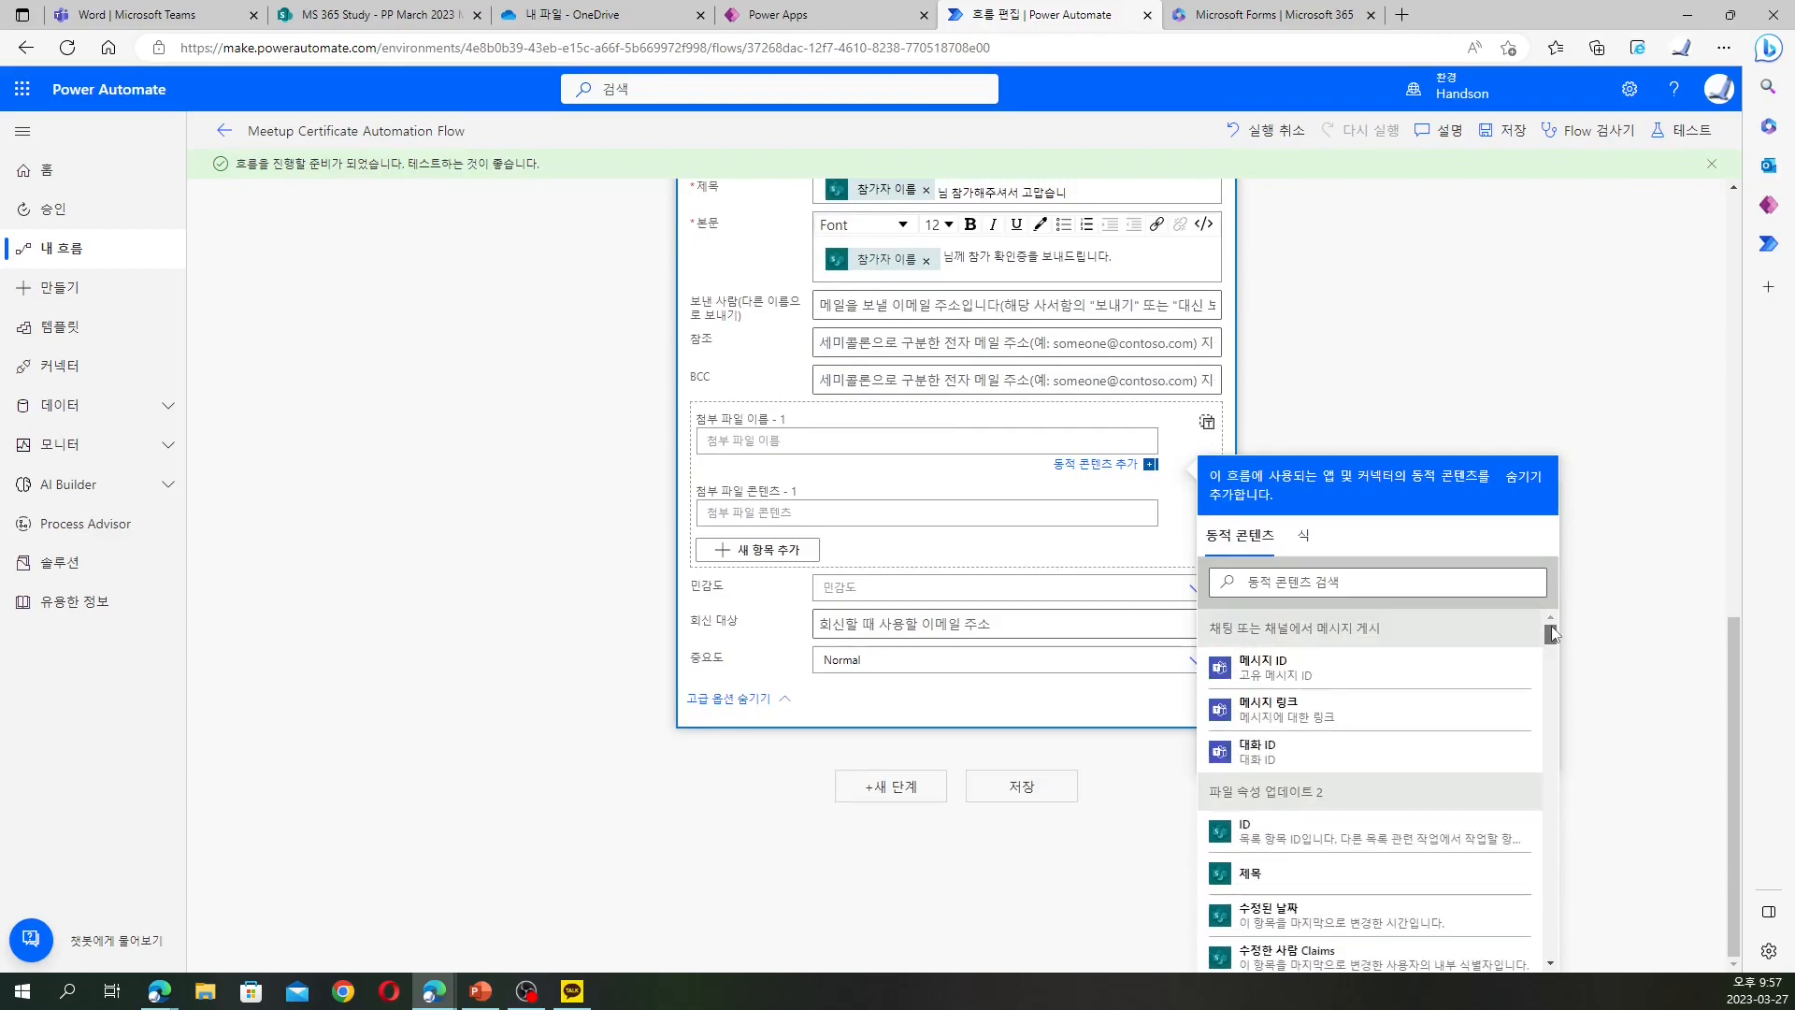
{"action": "scroll", "coordinate": [1552, 633], "scroll_direction": "down", "scroll_amount": 7}
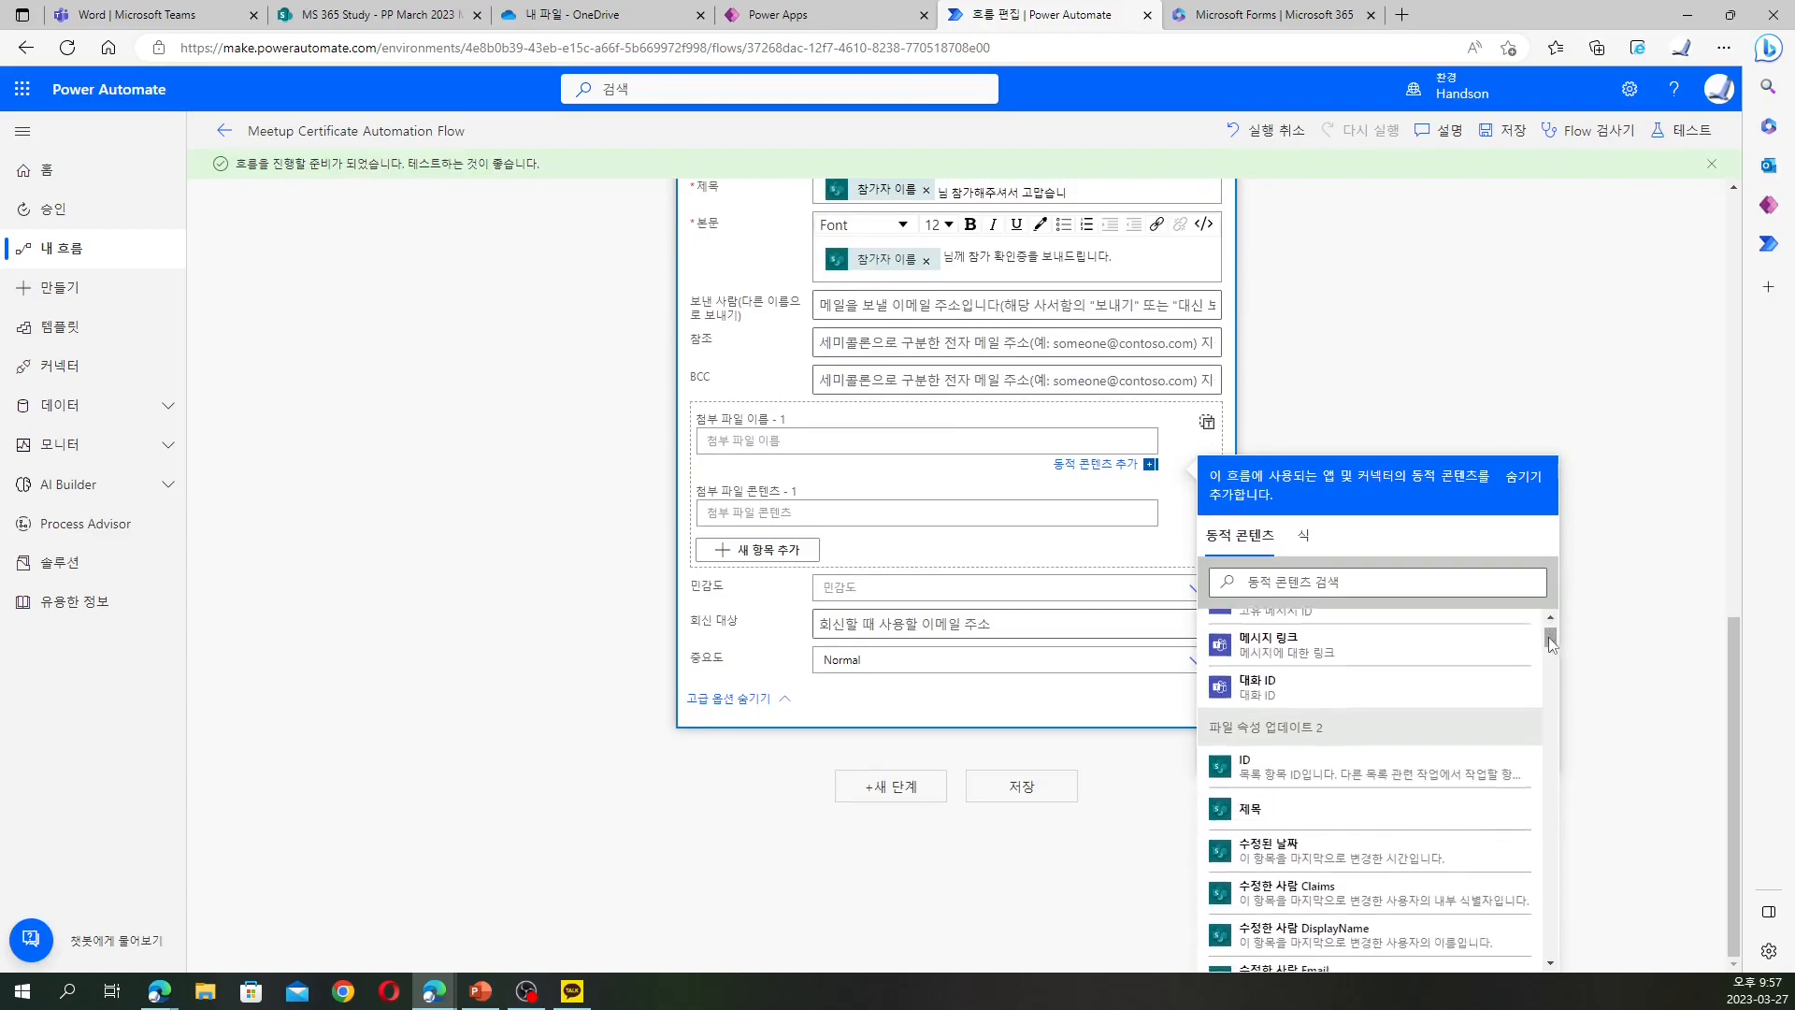
{"action": "scroll", "coordinate": [1533, 715], "scroll_direction": "down", "scroll_amount": 10}
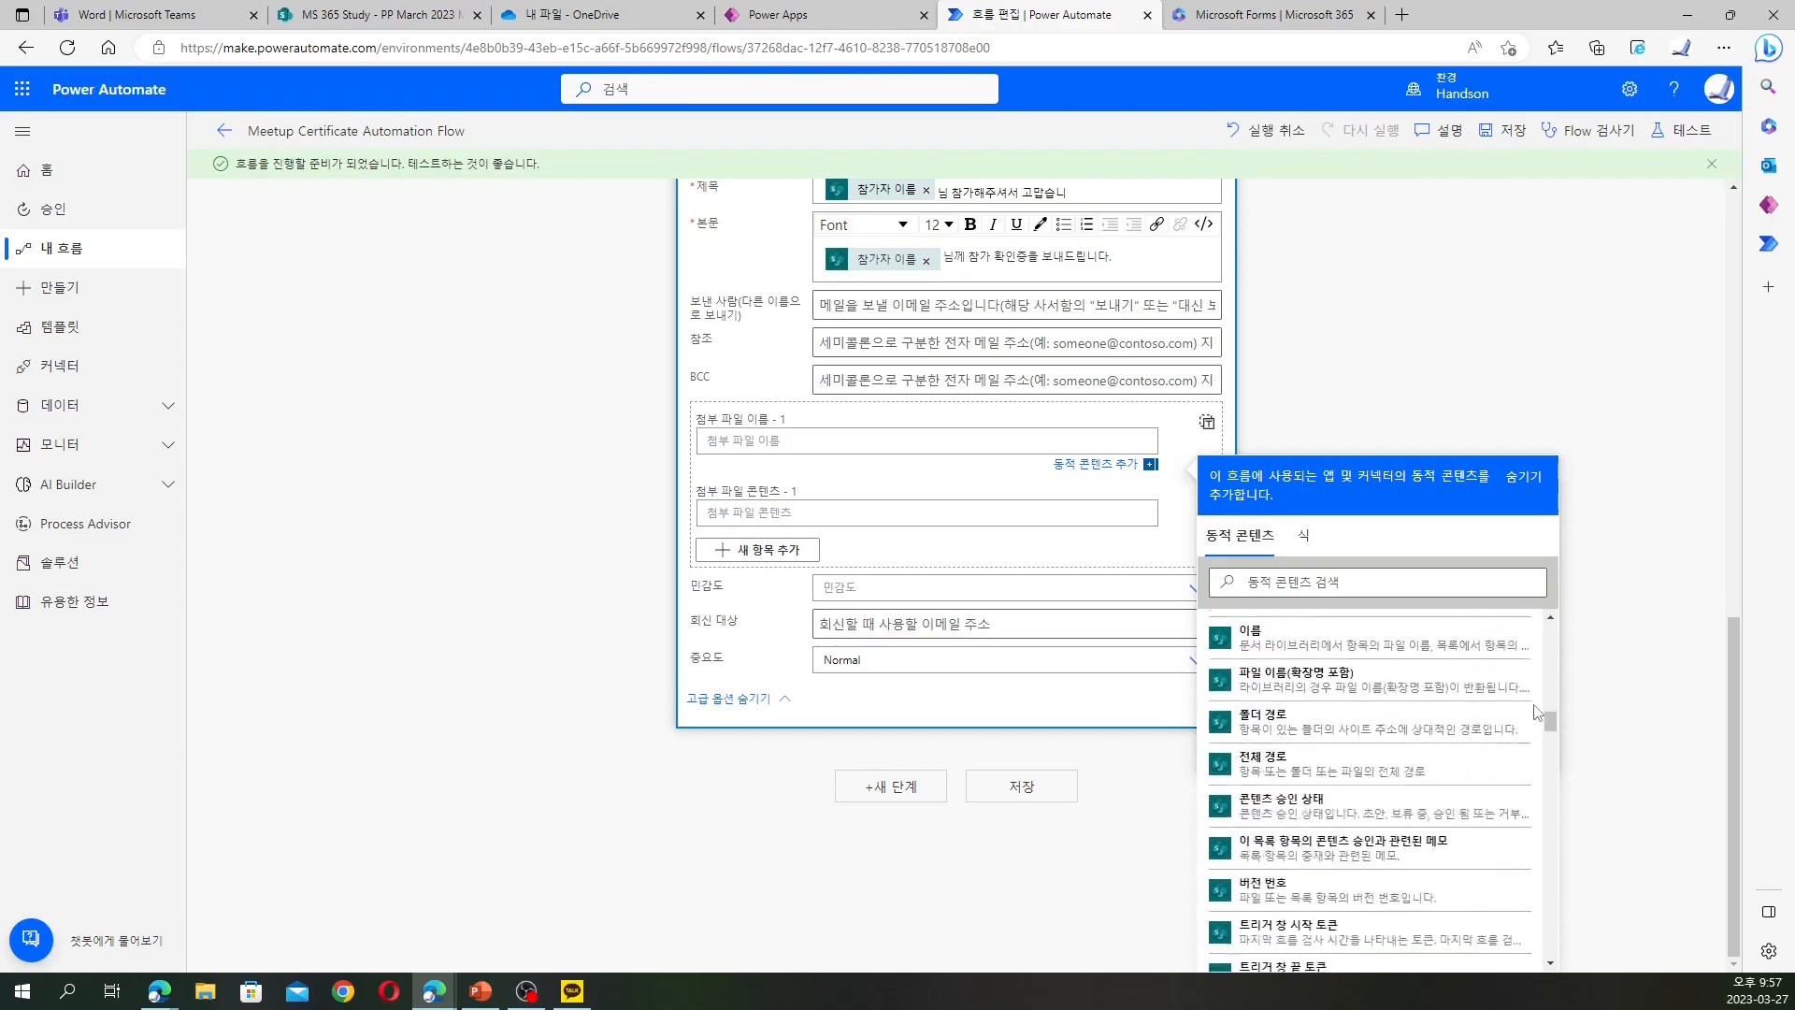
{"action": "scroll", "coordinate": [1541, 713], "scroll_direction": "down", "scroll_amount": 2}
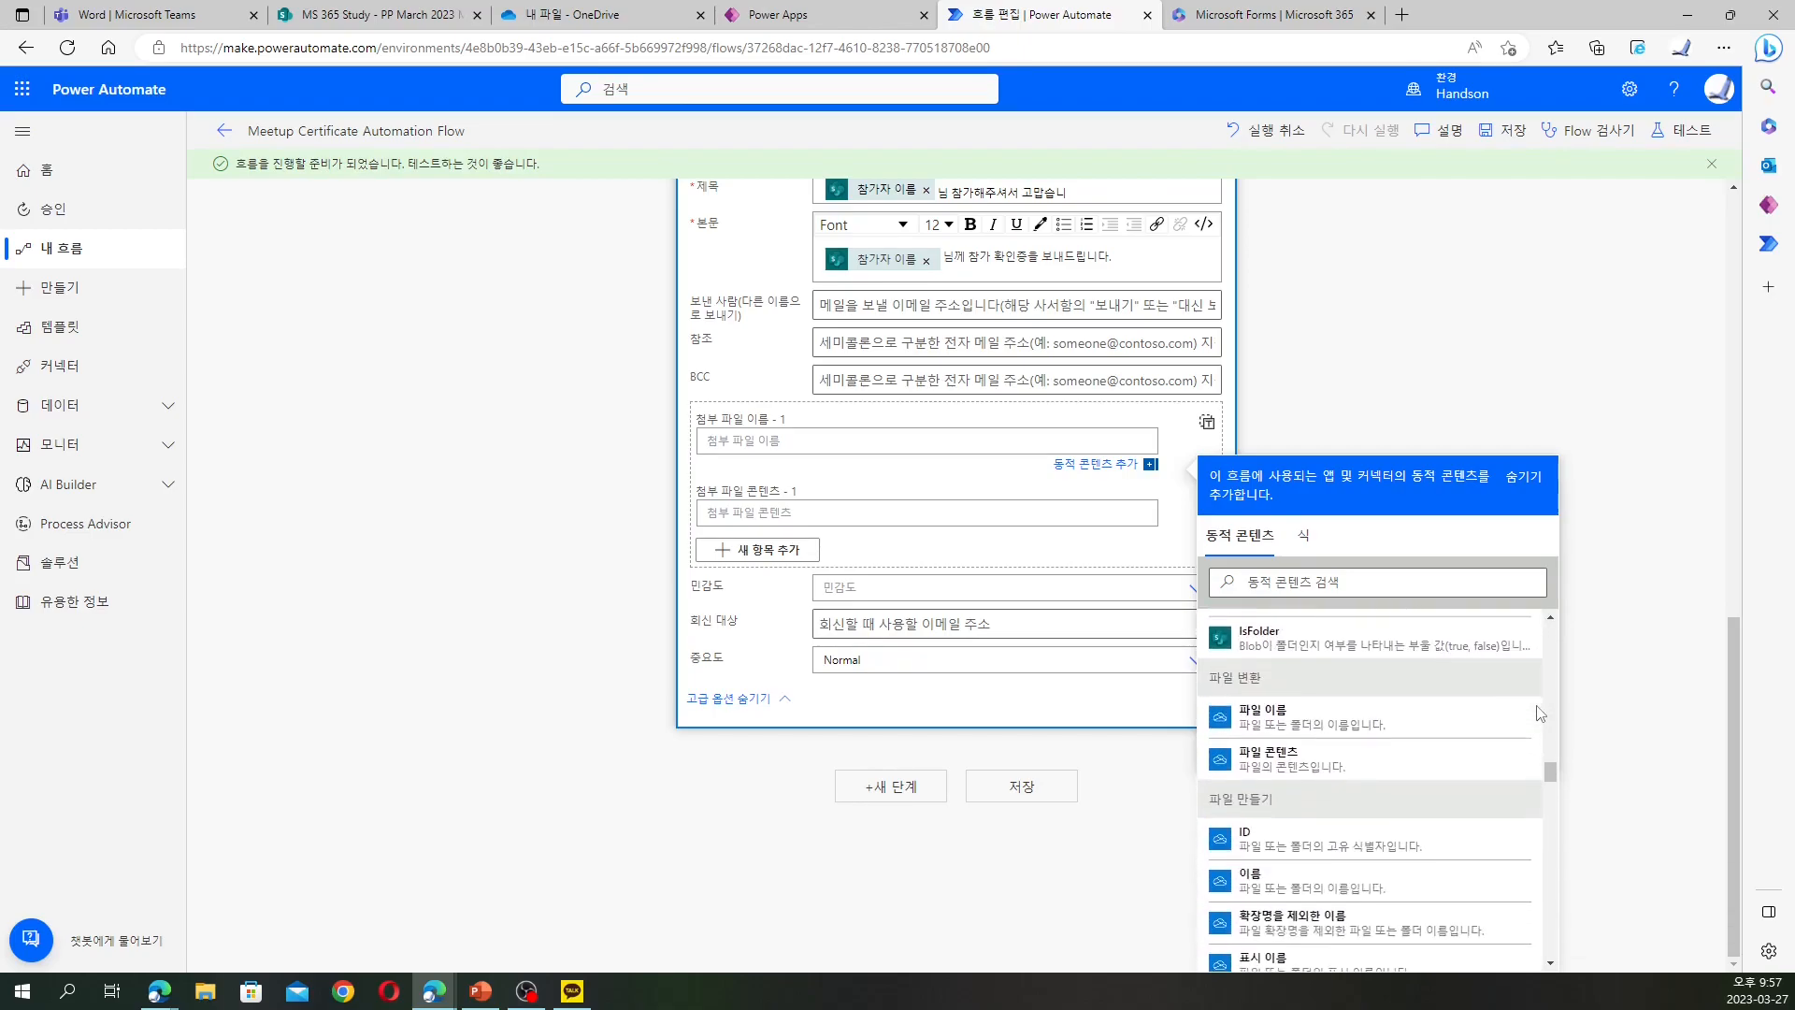
{"action": "left_click", "coordinate": [1365, 718]}
Set the attachment content to the 파일 콘텐츠 token and save the flow
{"action": "left_click", "coordinate": [968, 519]}
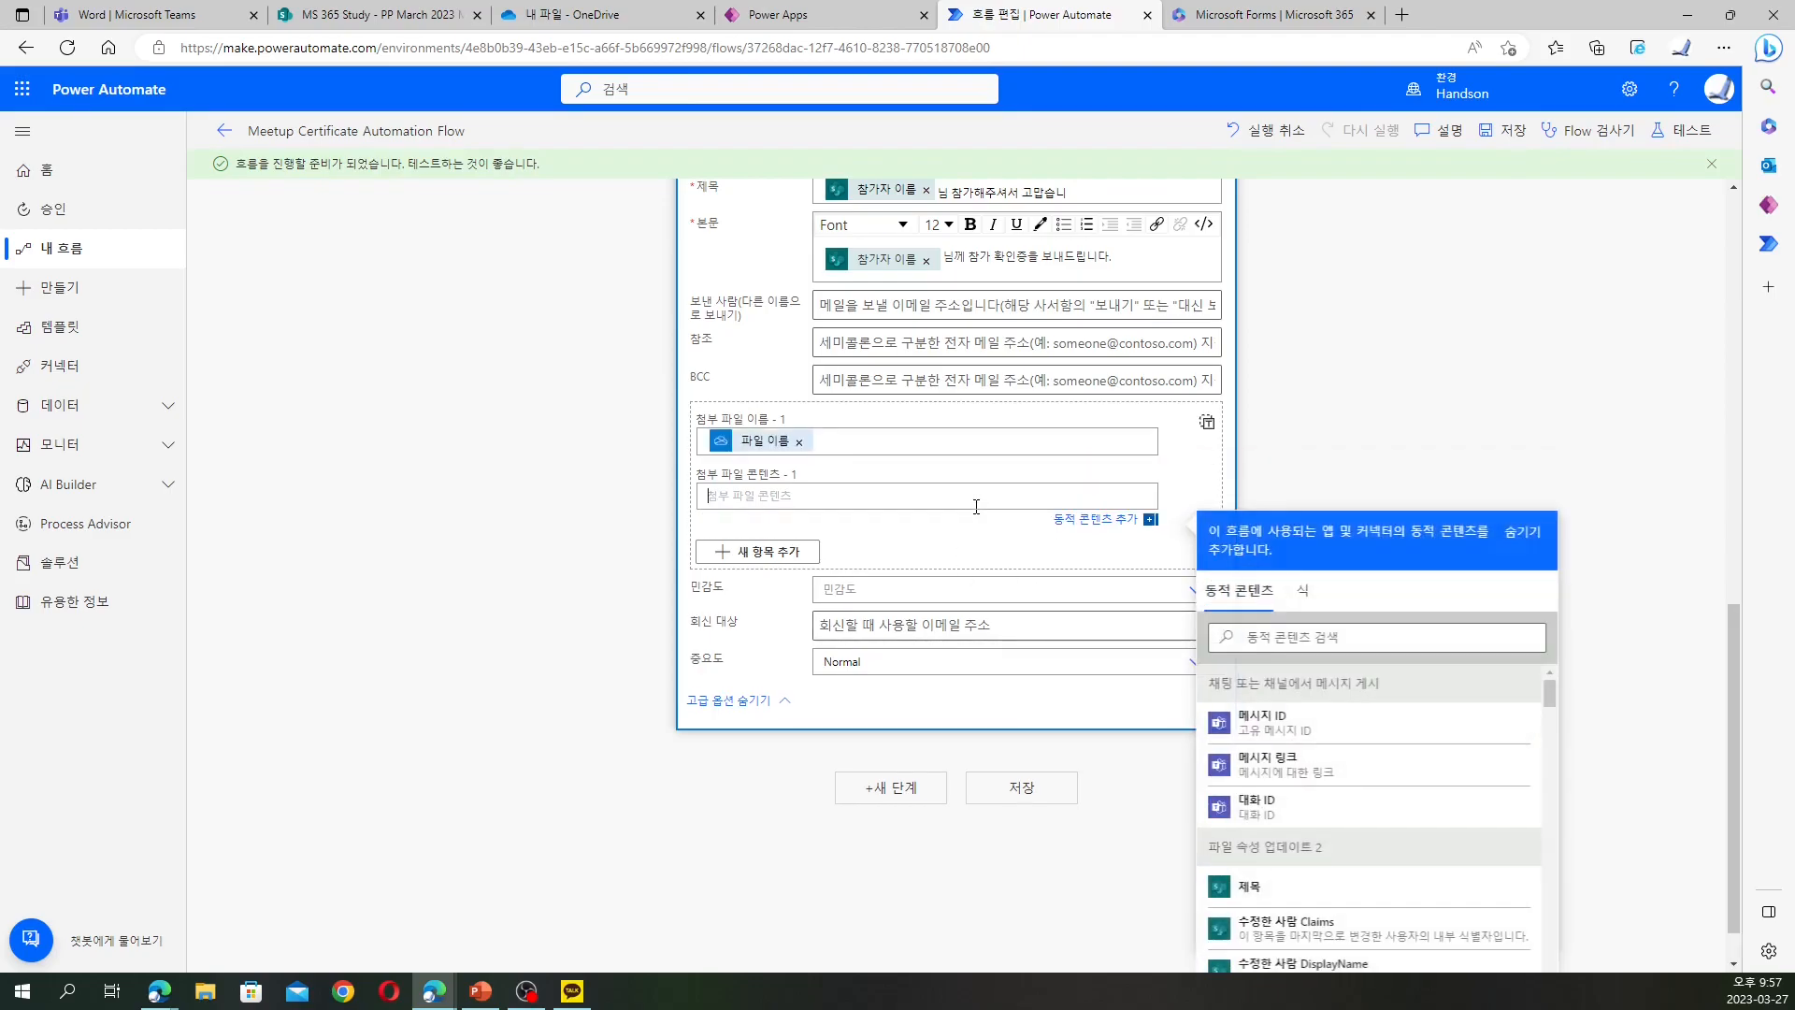
{"action": "left_click", "coordinate": [1326, 641]}
{"action": "type", "text": "ㅋ"}
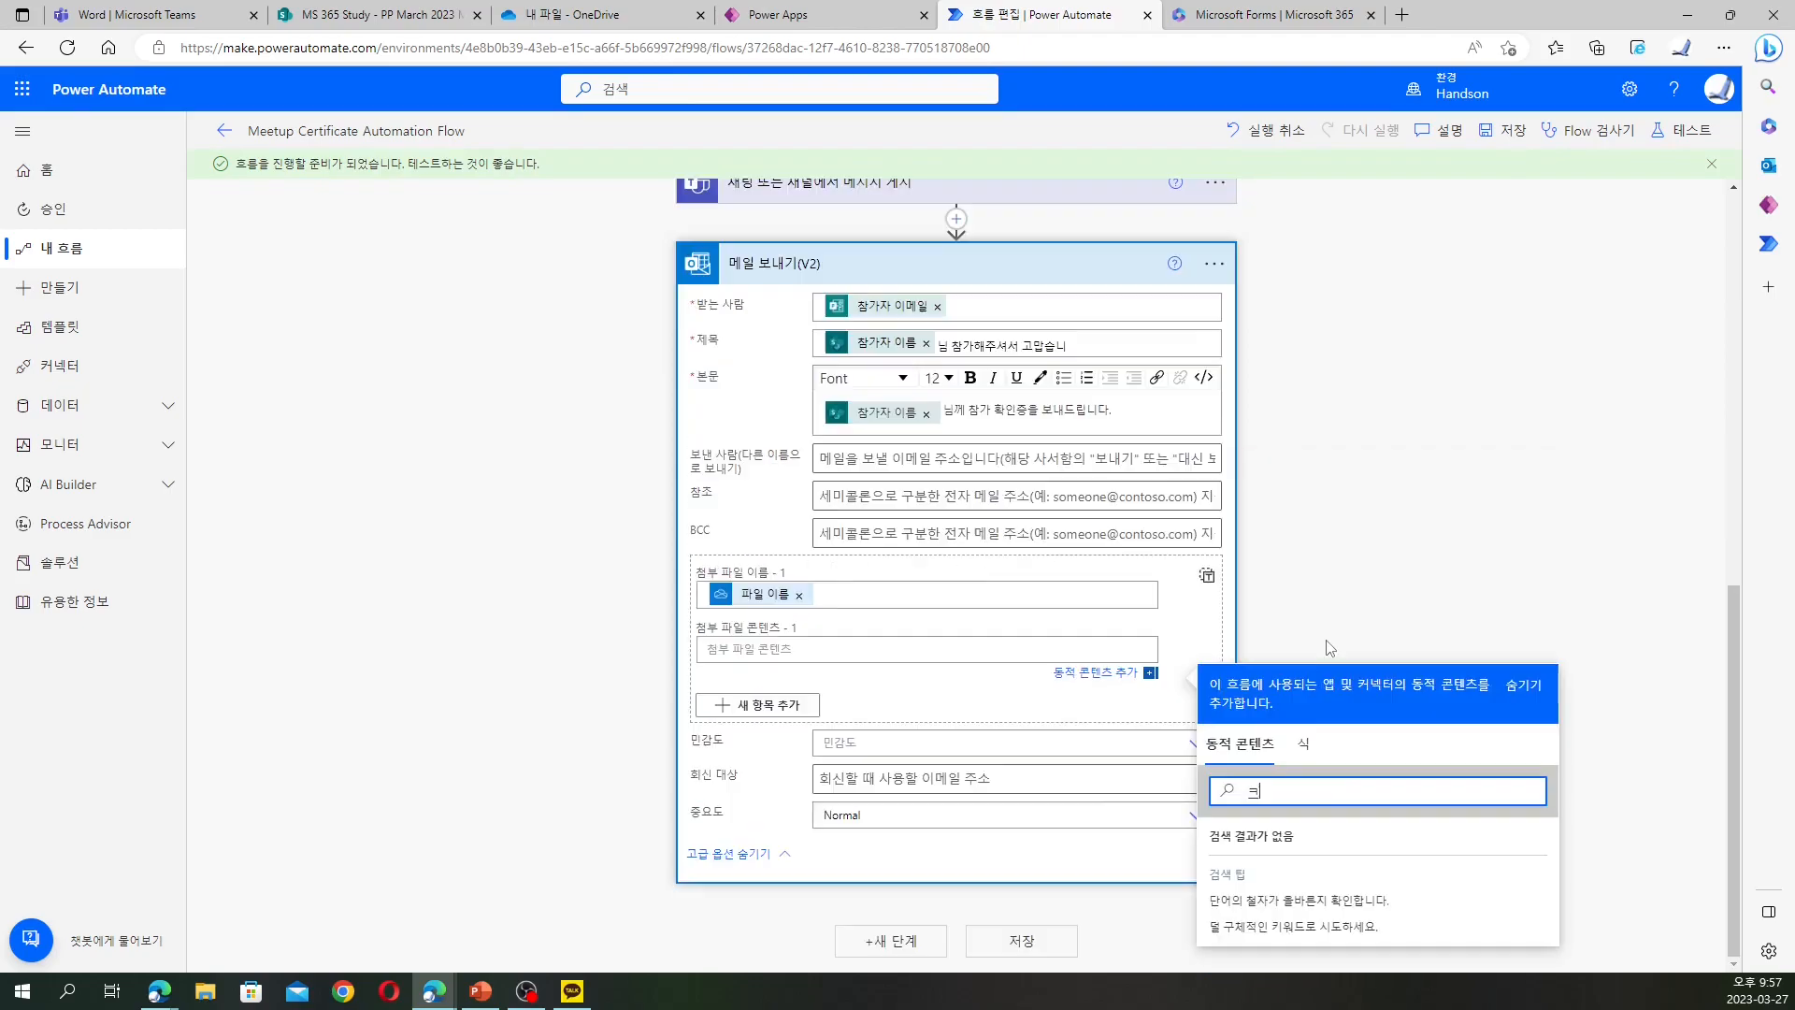
{"action": "type", "text": "콘테ㄴ"}
{"action": "left_click", "coordinate": [1301, 843]}
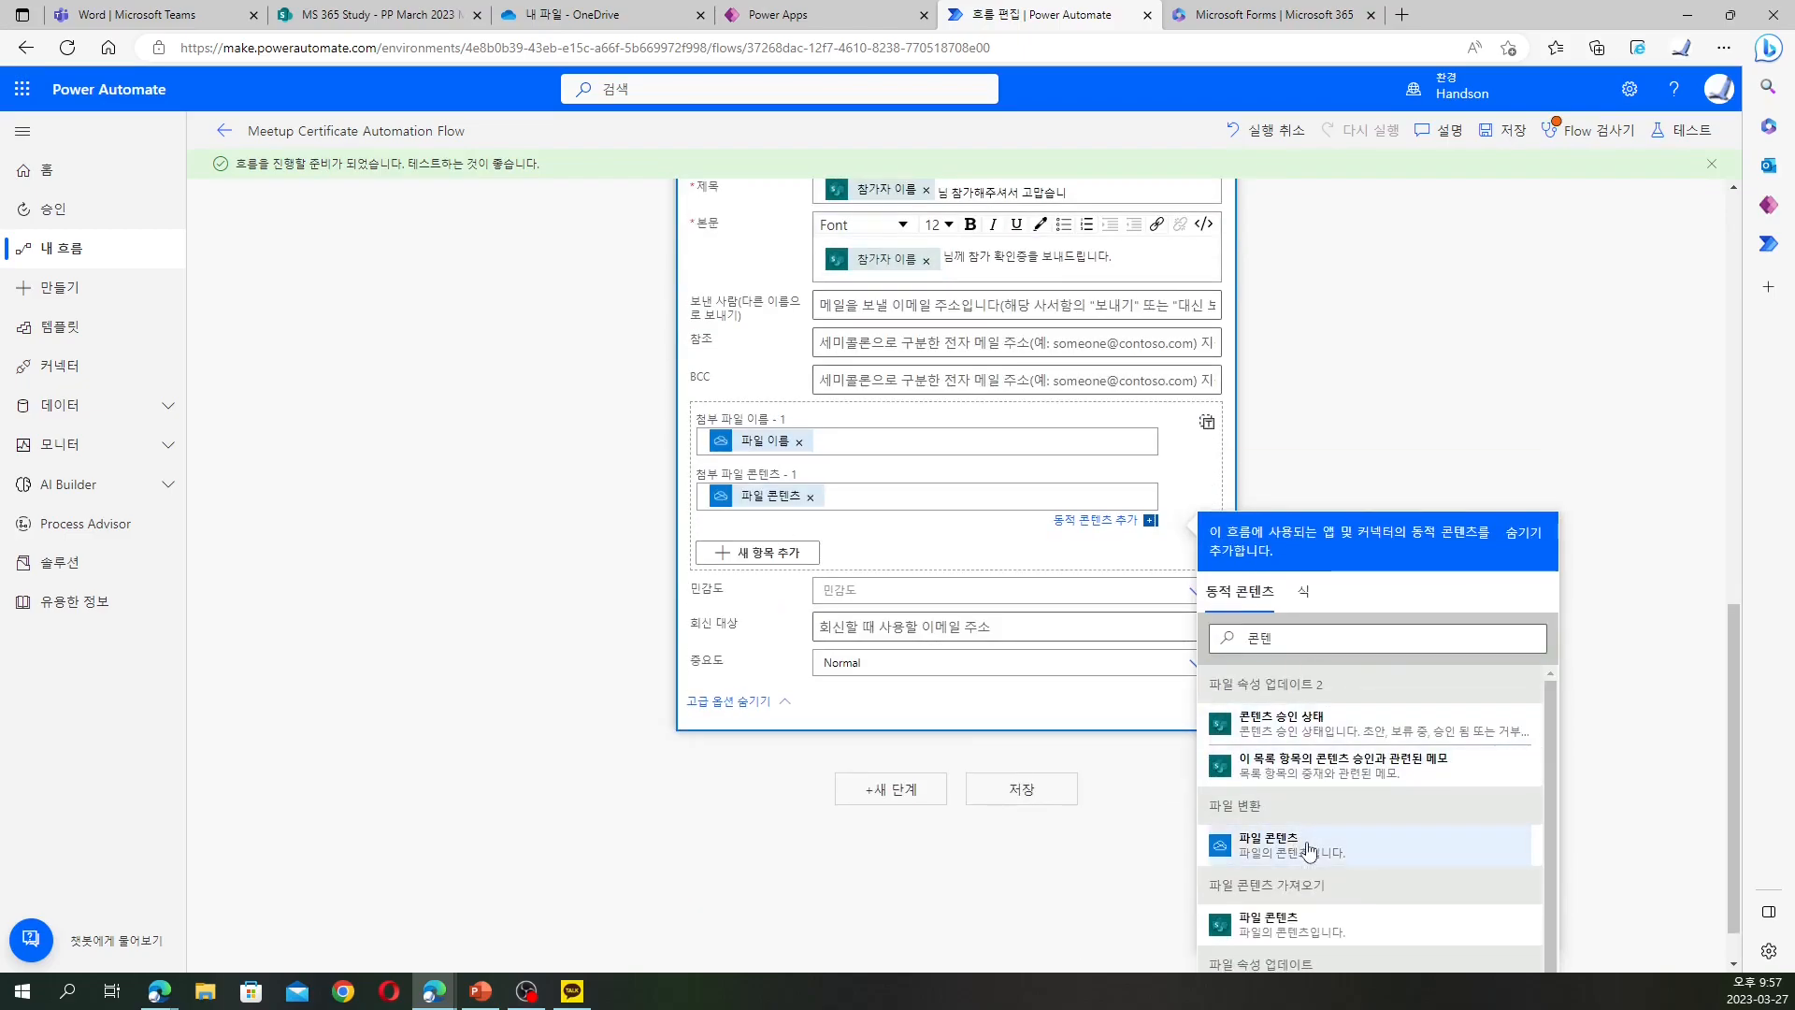
{"action": "left_click", "coordinate": [1038, 782]}
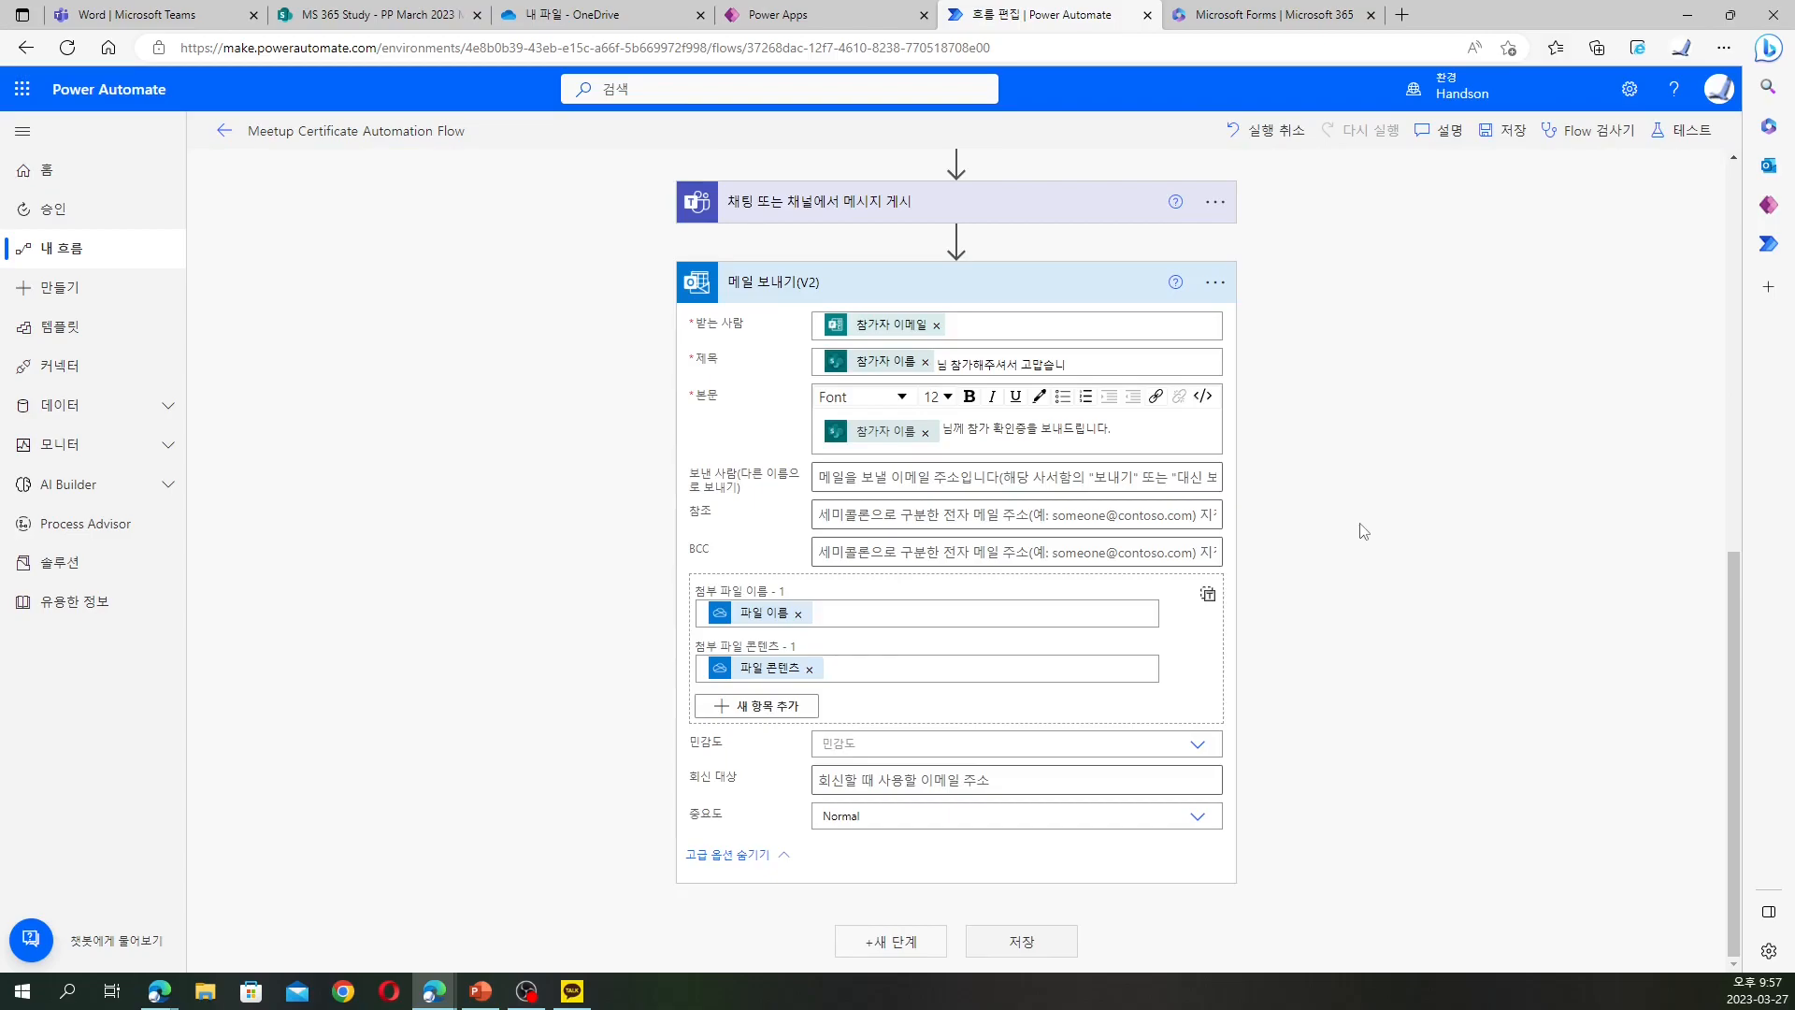
Review the email step's alternate sender, CC and BCC fields, leaving them empty
{"action": "left_click", "coordinate": [1071, 480]}
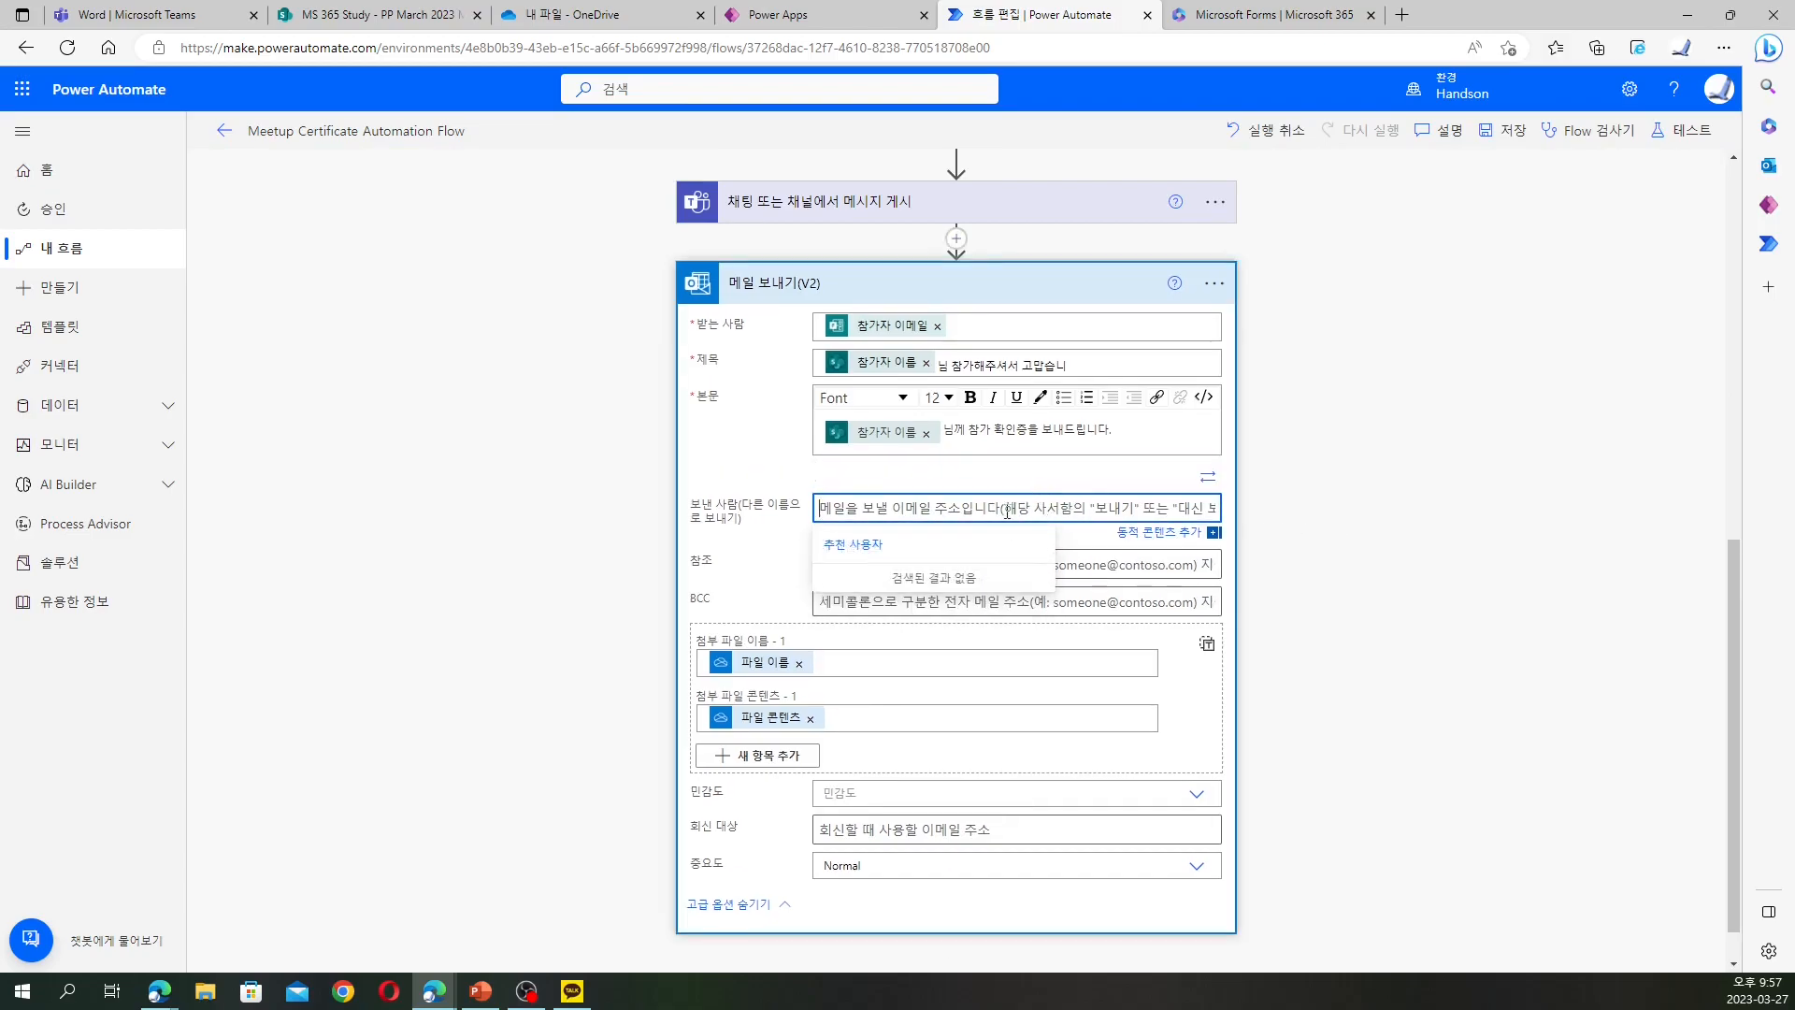
{"action": "left_click", "coordinate": [1382, 533]}
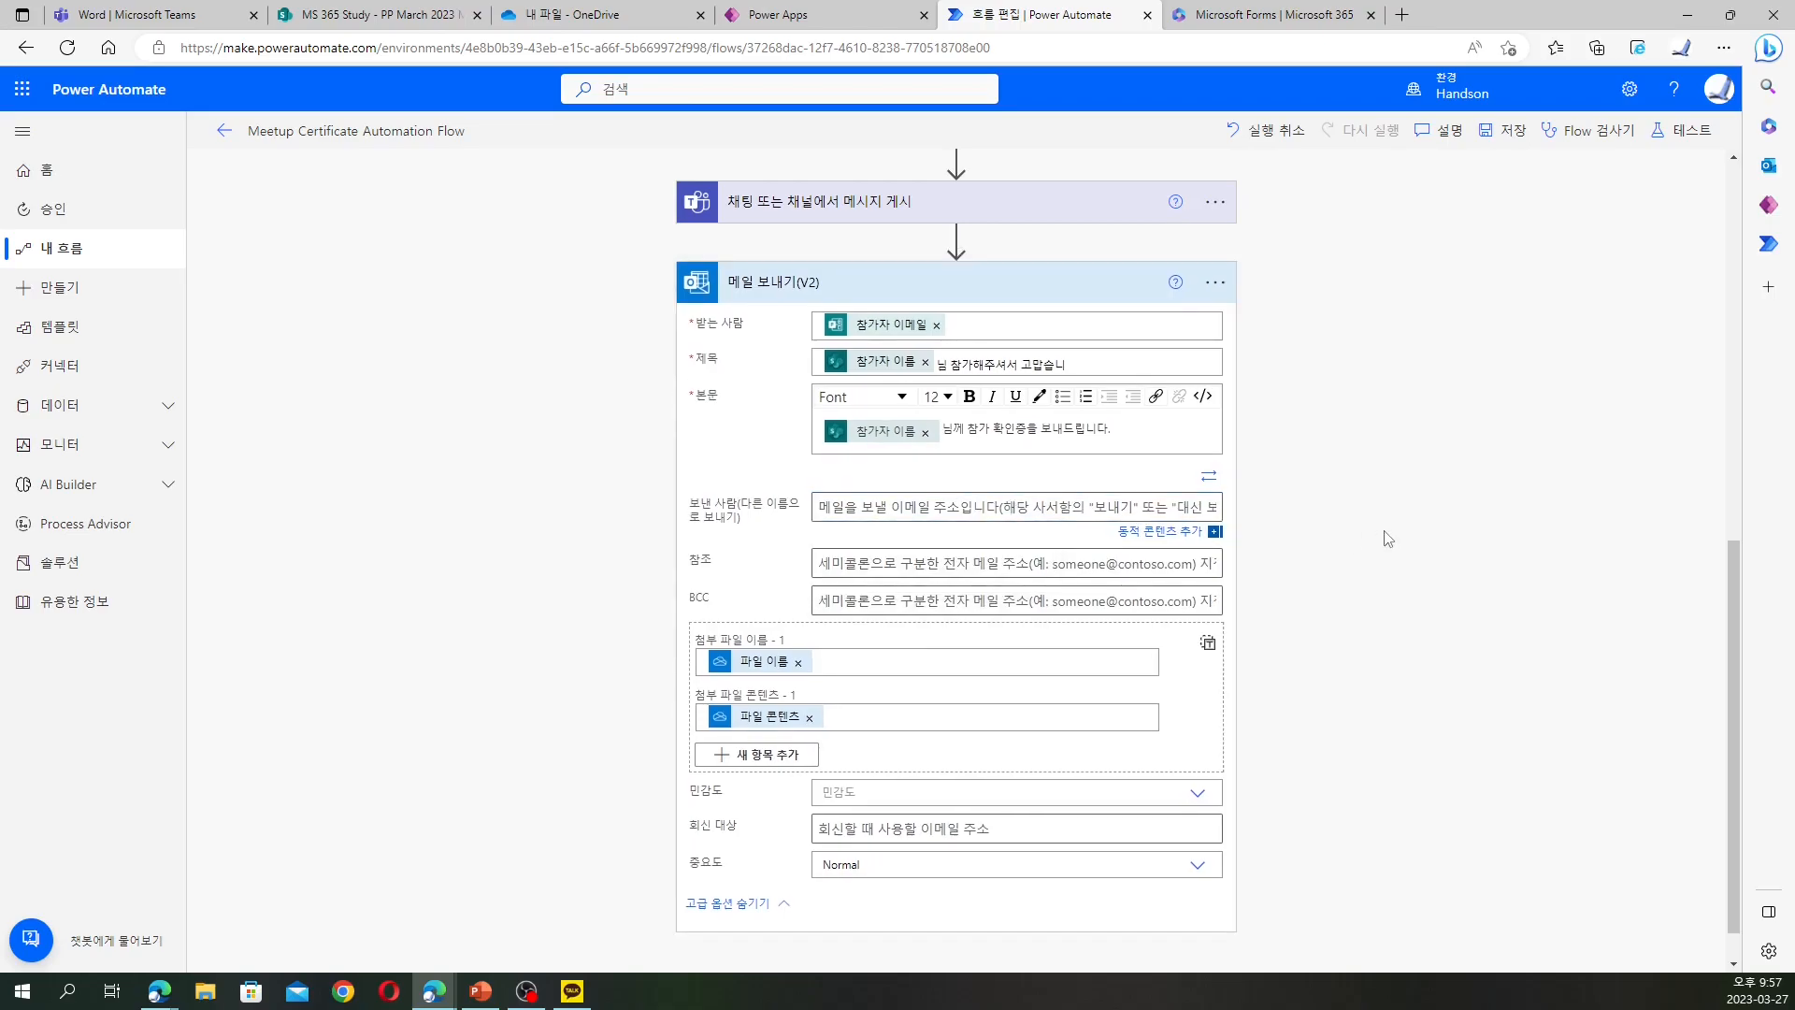
{"action": "left_click", "coordinate": [978, 564]}
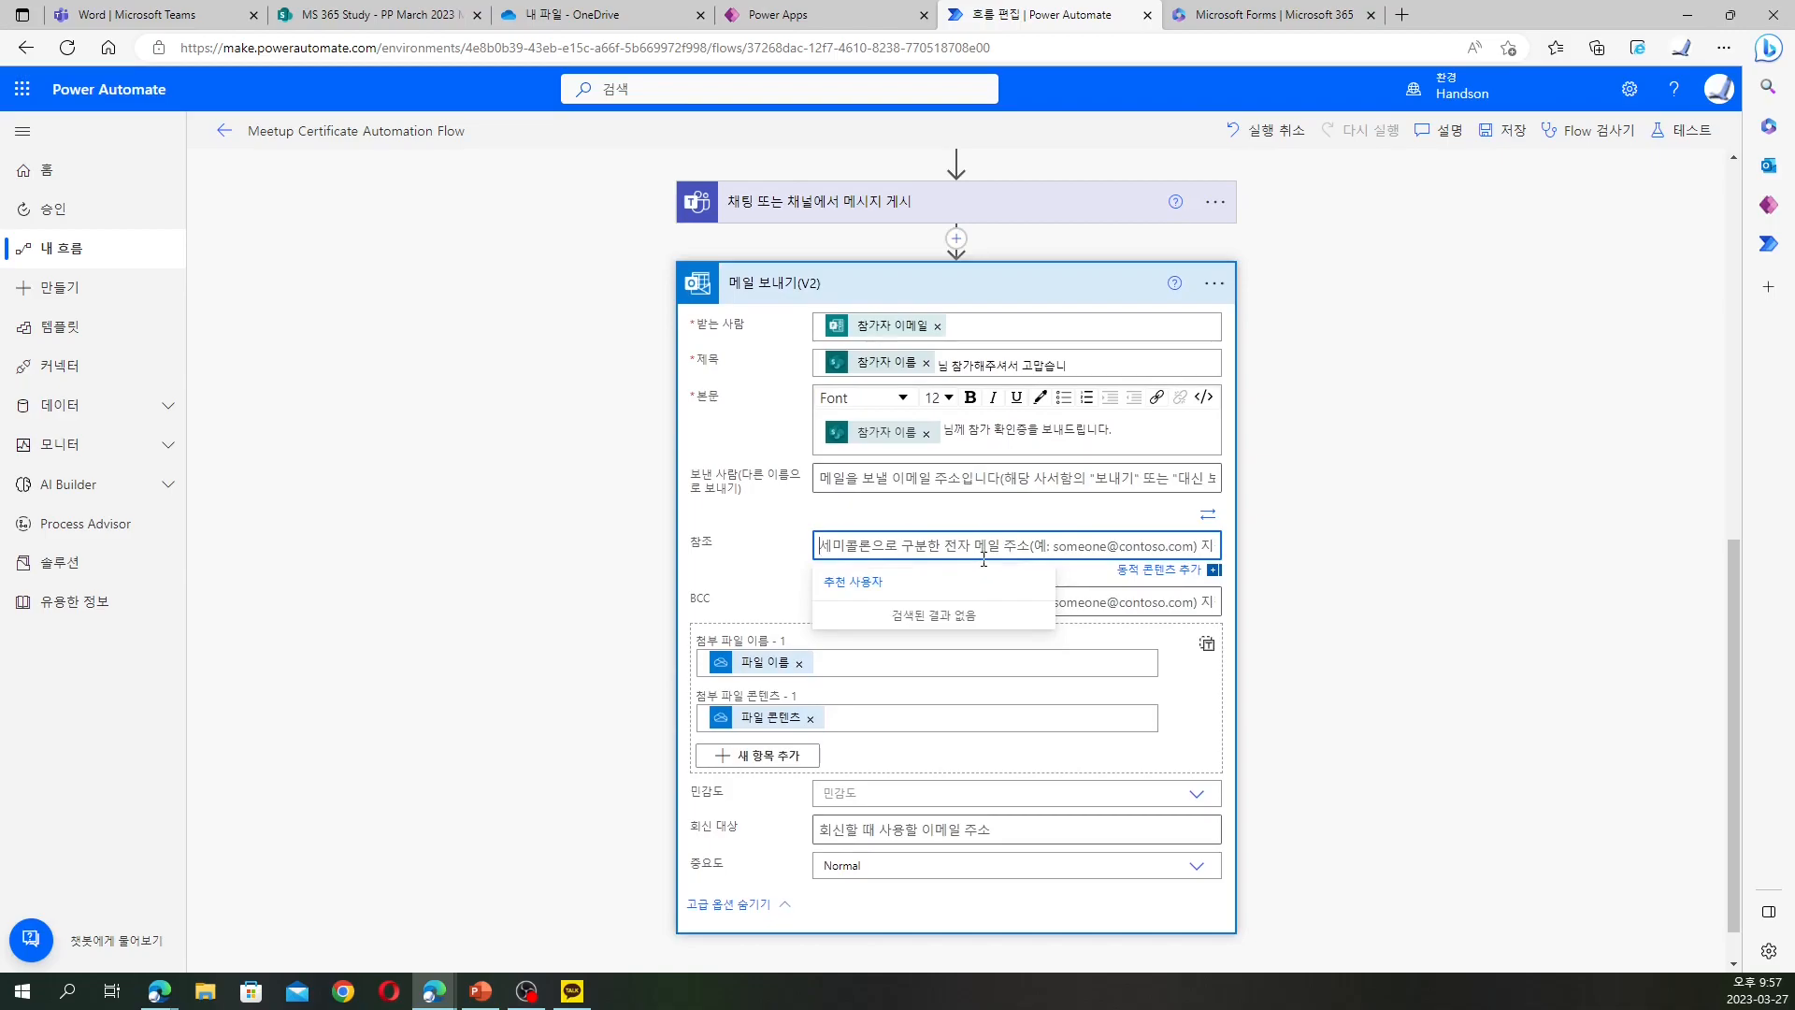
{"action": "left_click", "coordinate": [1399, 580]}
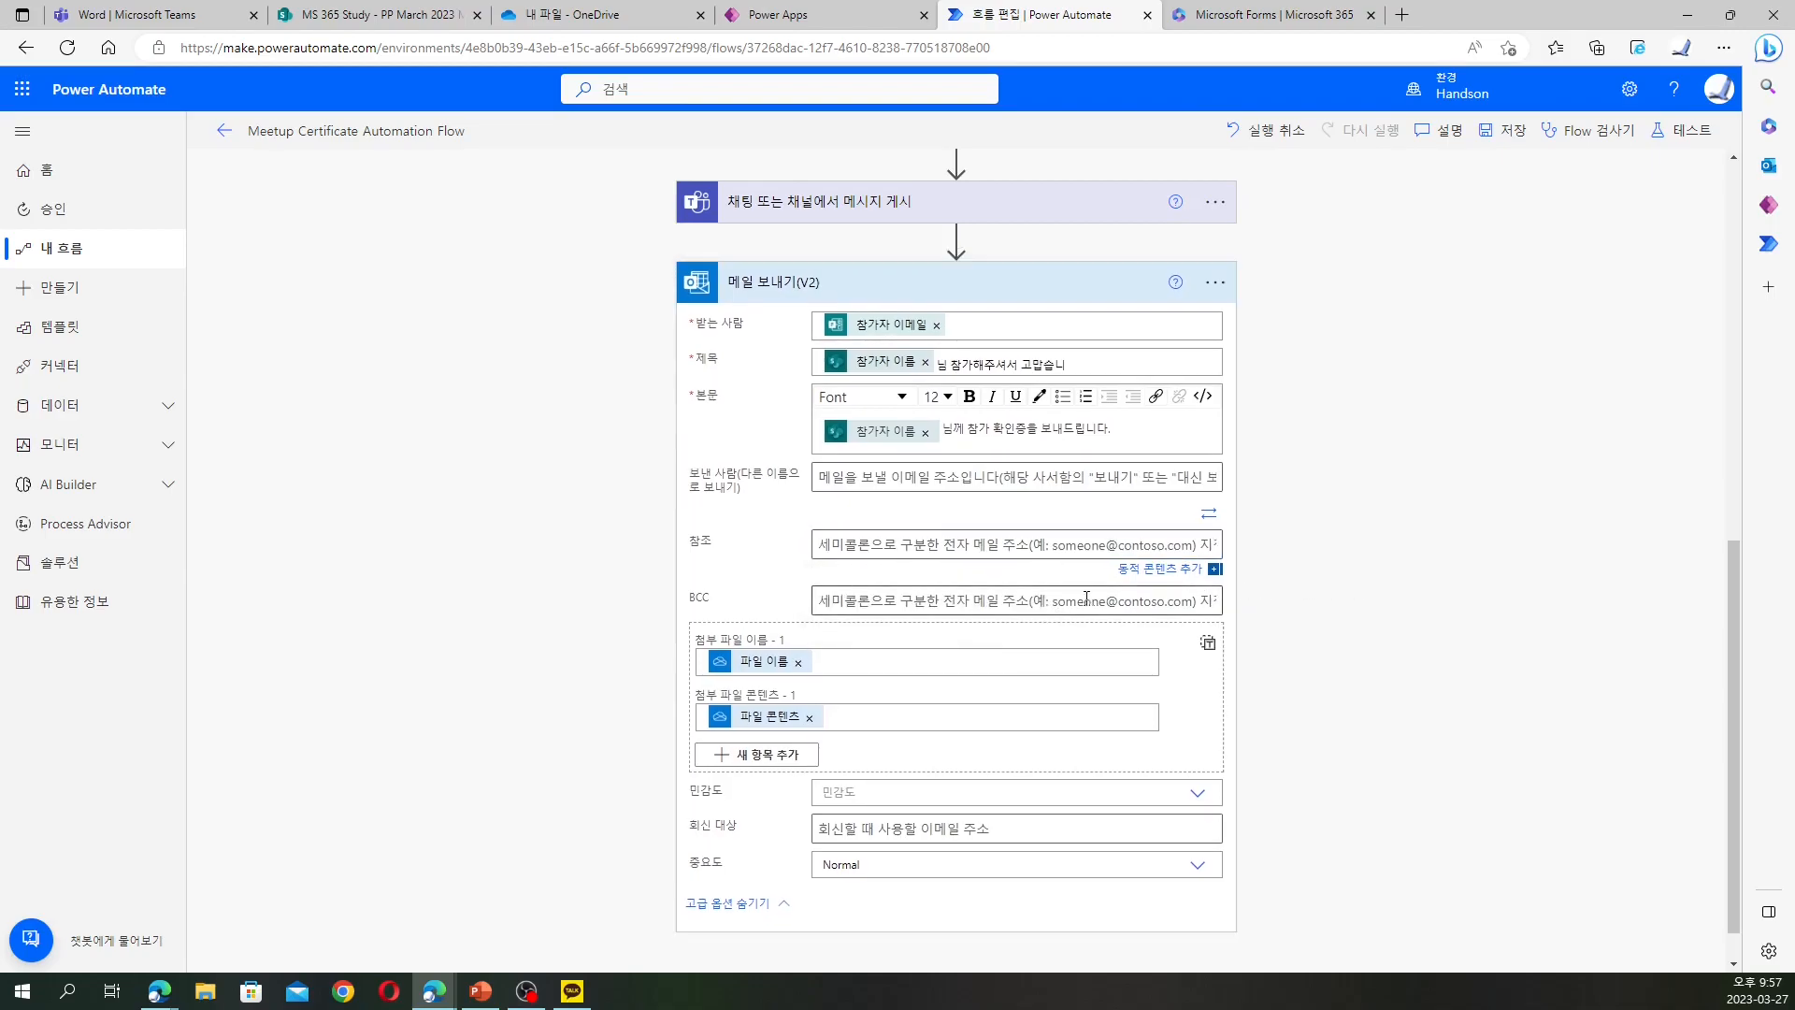
{"action": "left_click", "coordinate": [1044, 603]}
{"action": "left_click", "coordinate": [1352, 604]}
{"action": "scroll", "coordinate": [1352, 603], "scroll_direction": "up", "scroll_amount": 3}
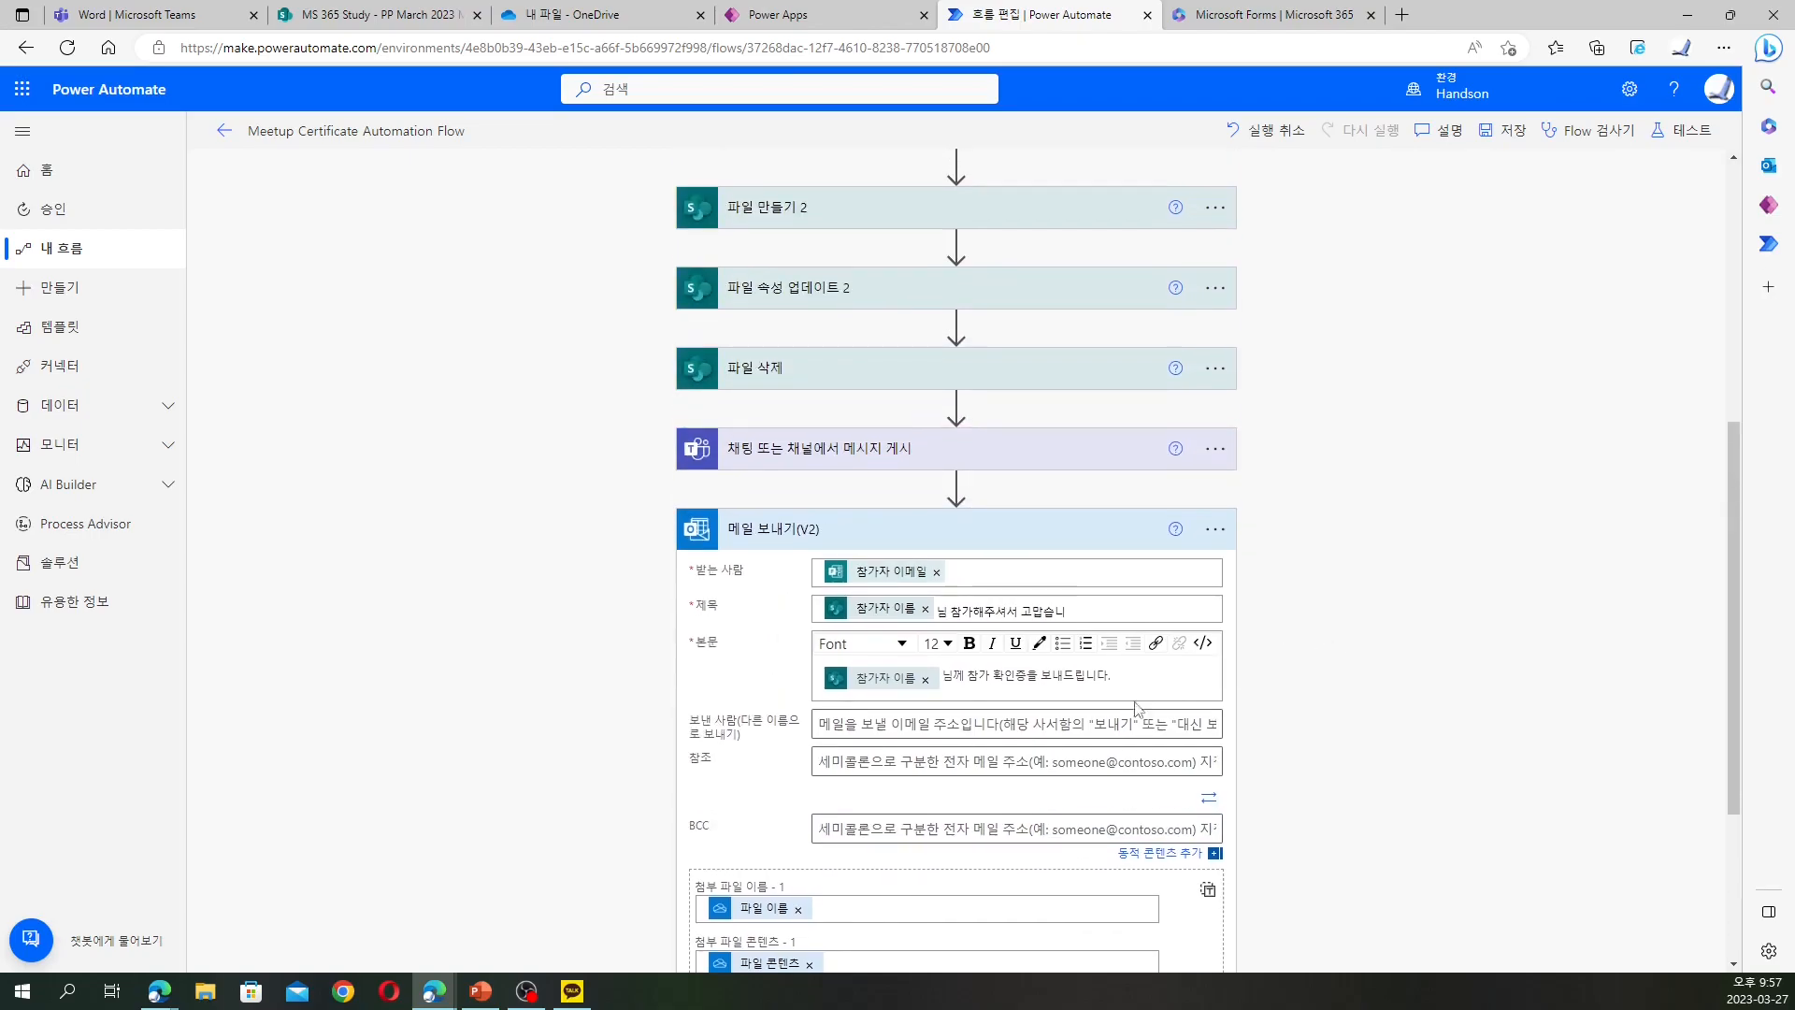
{"action": "left_click", "coordinate": [1085, 724]}
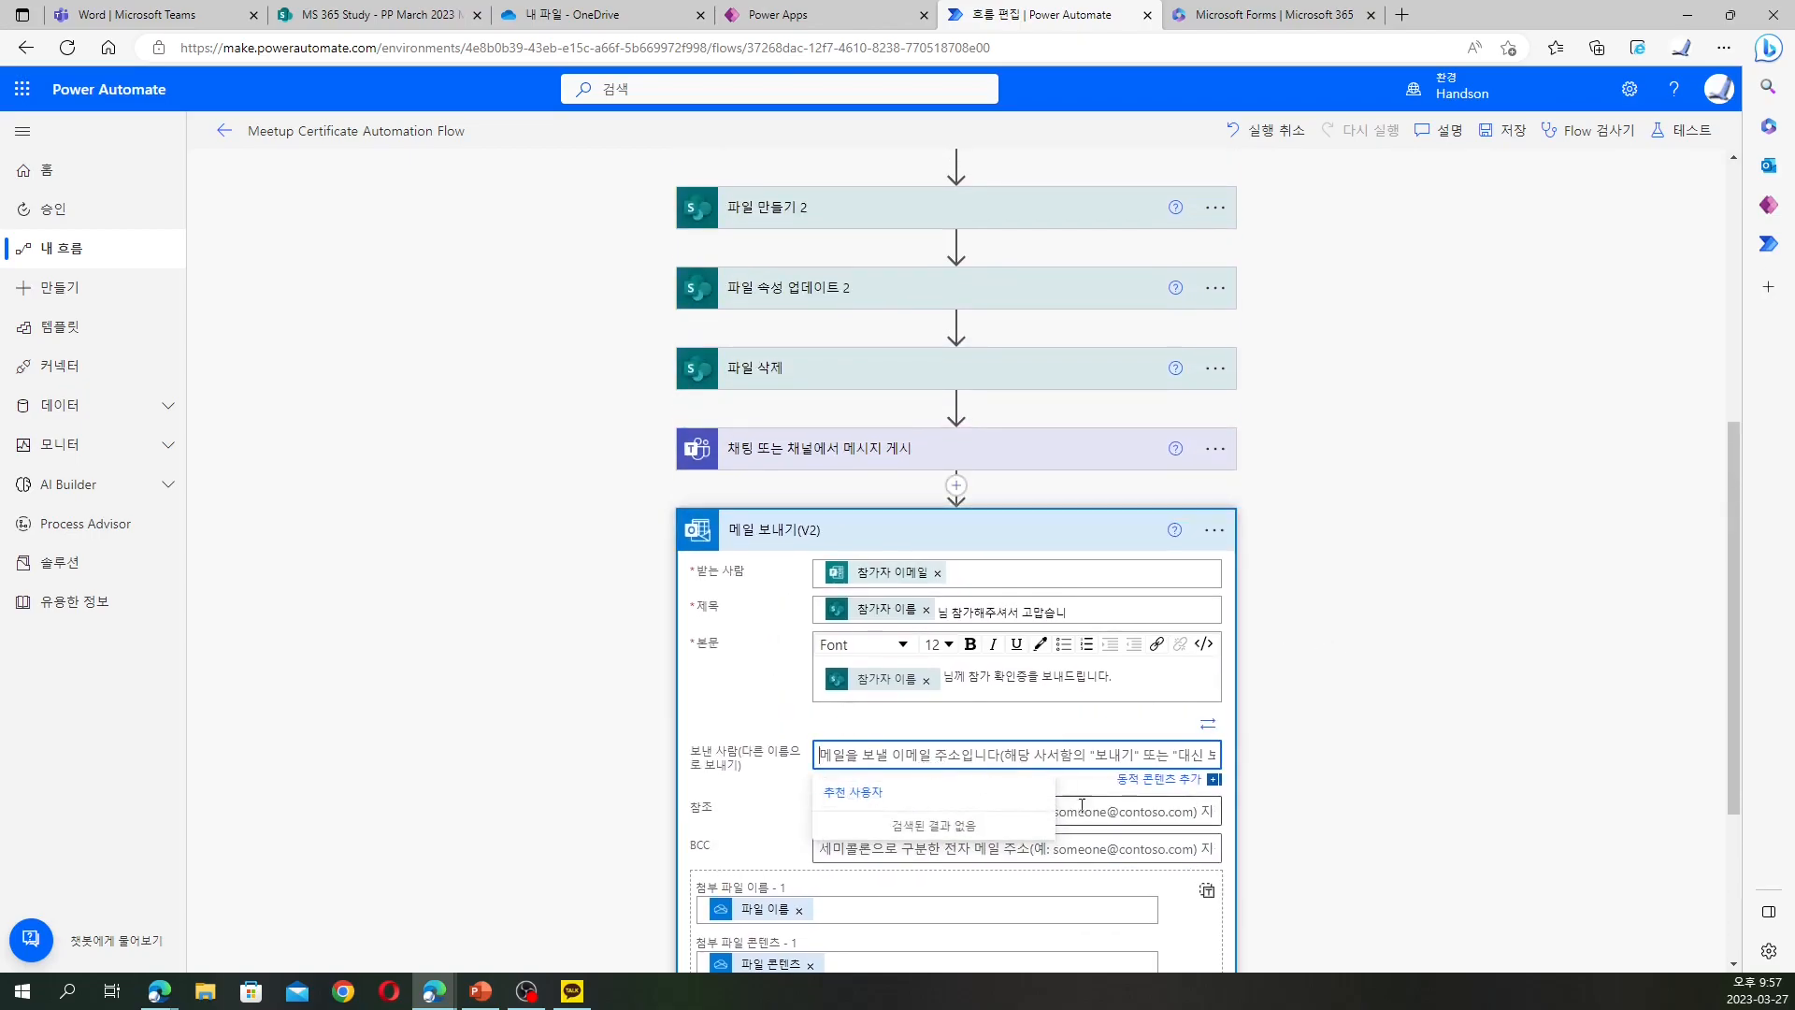
{"action": "left_click", "coordinate": [1323, 785]}
{"action": "scroll", "coordinate": [1323, 778], "scroll_direction": "down", "scroll_amount": 3}
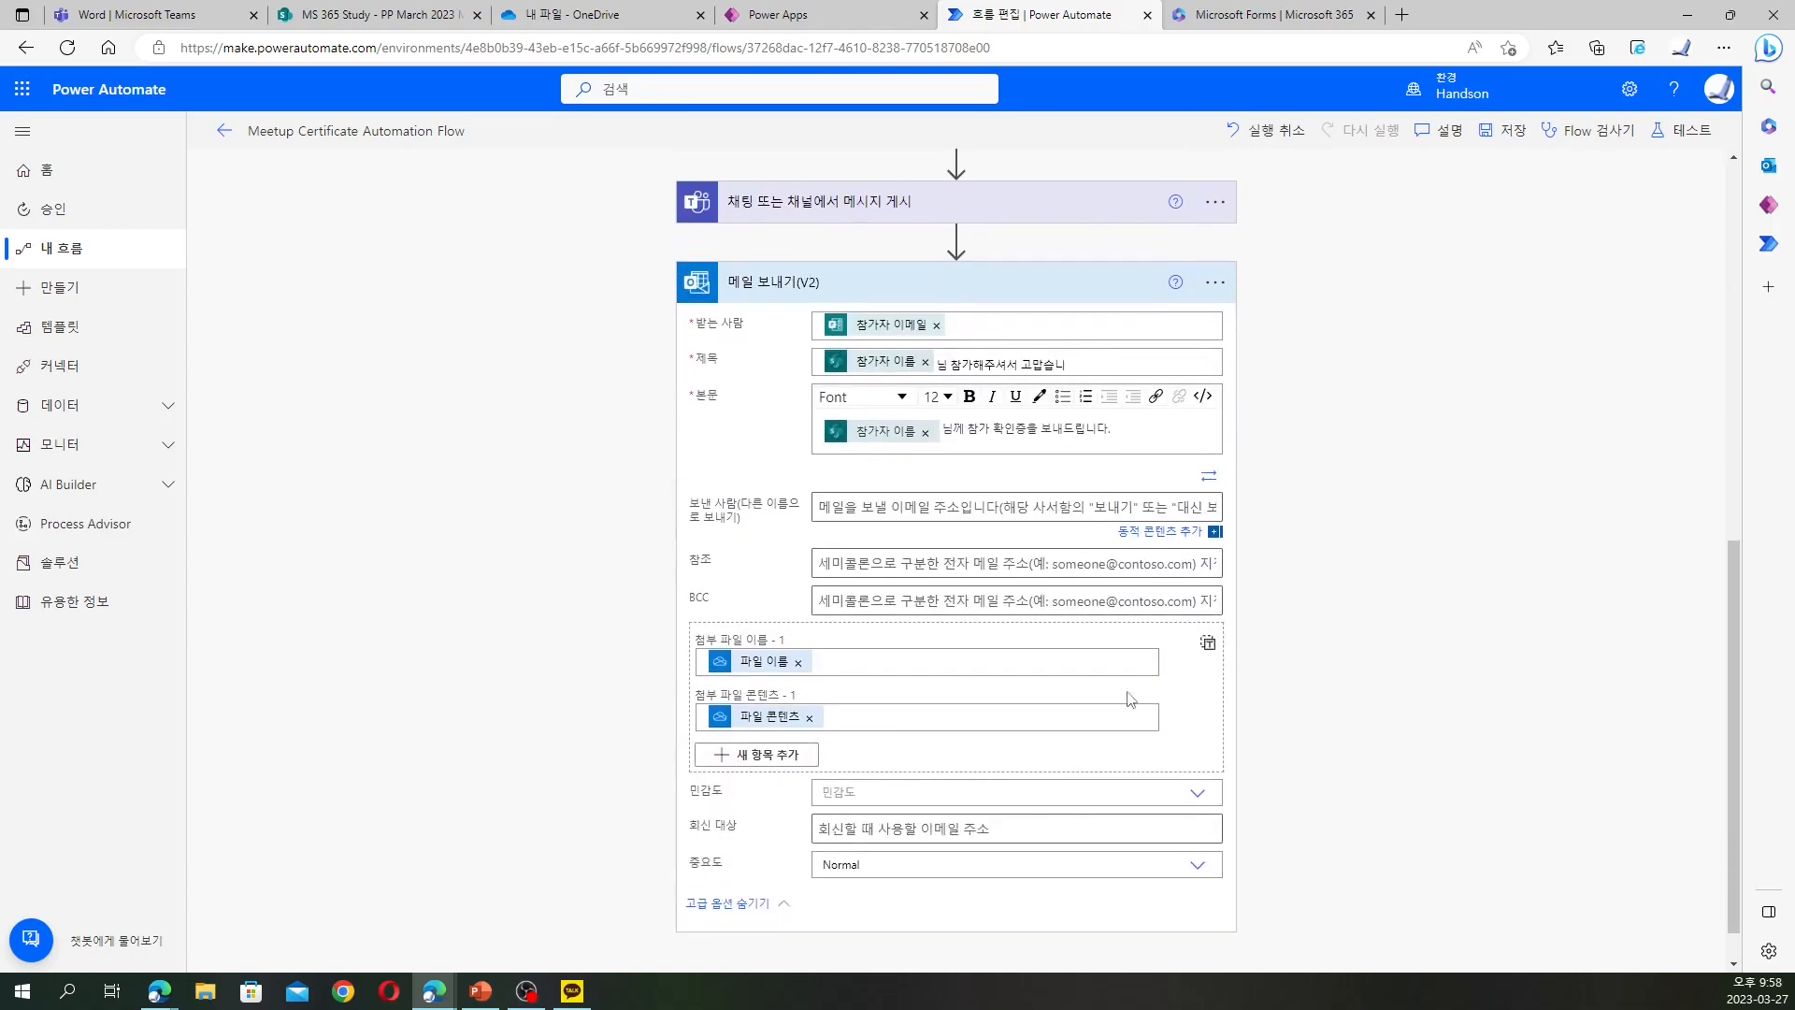
{"action": "left_click", "coordinate": [944, 513]}
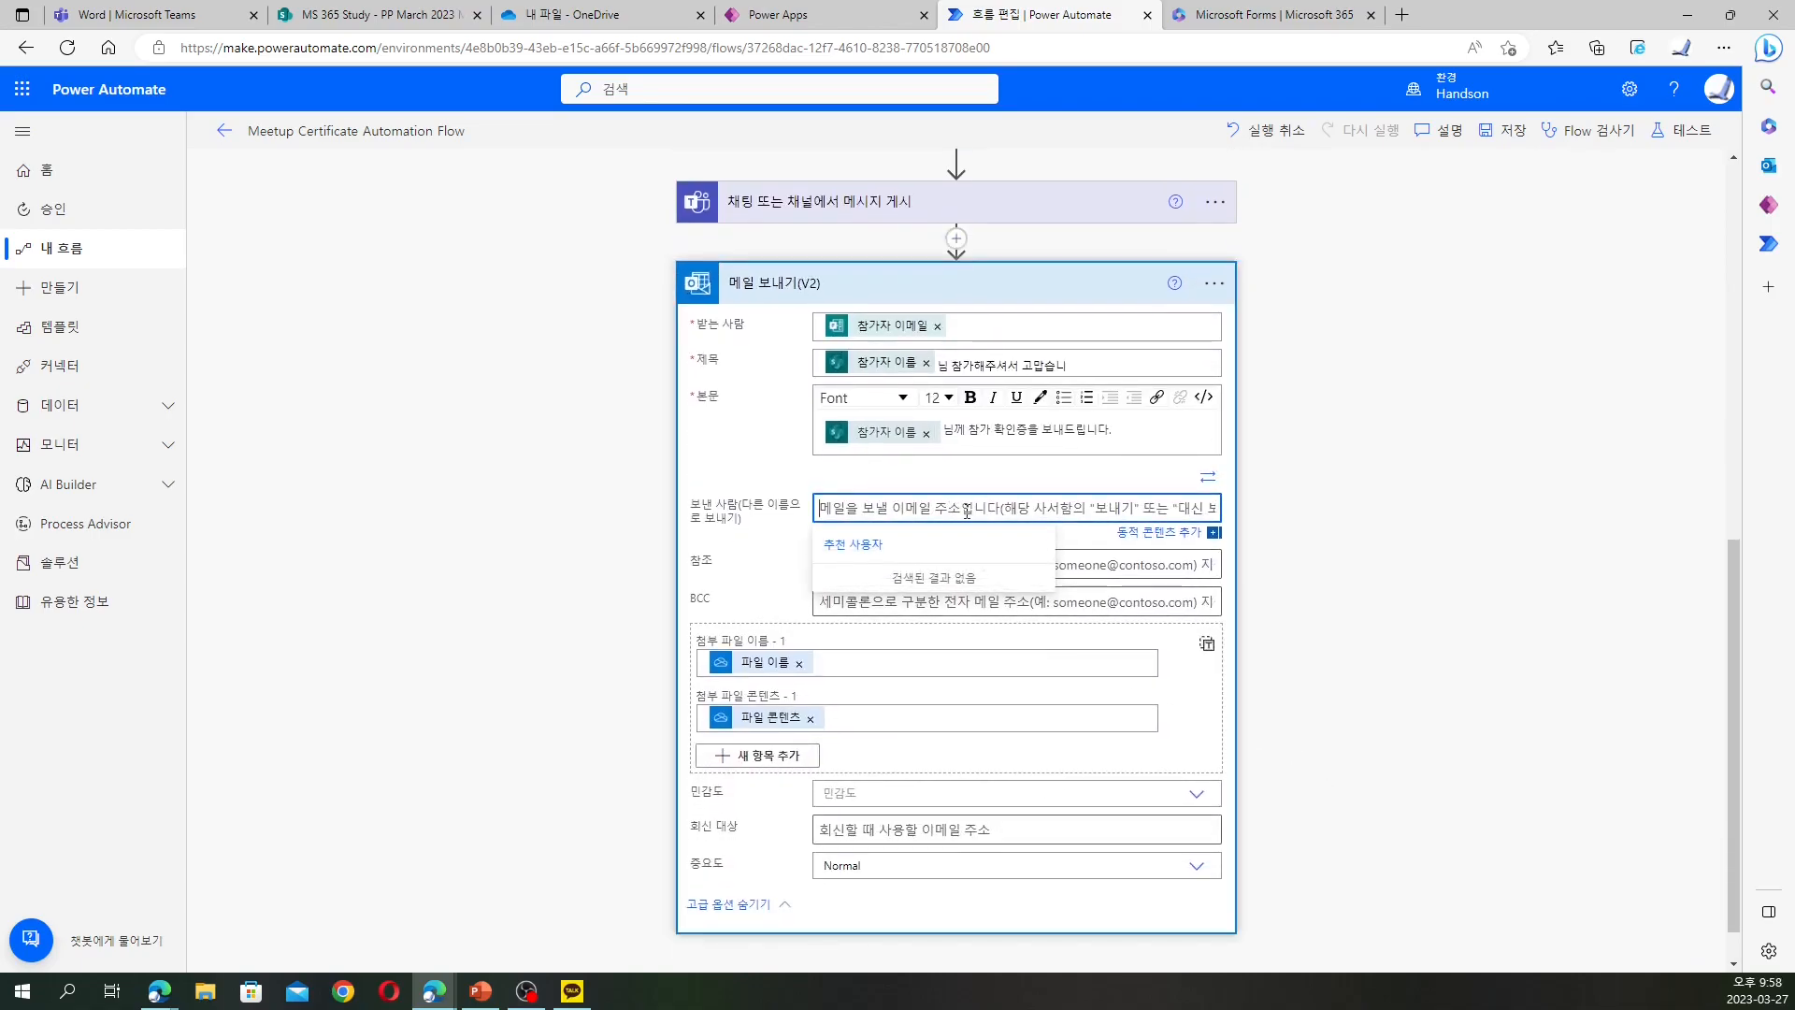
{"action": "left_click", "coordinate": [1302, 573]}
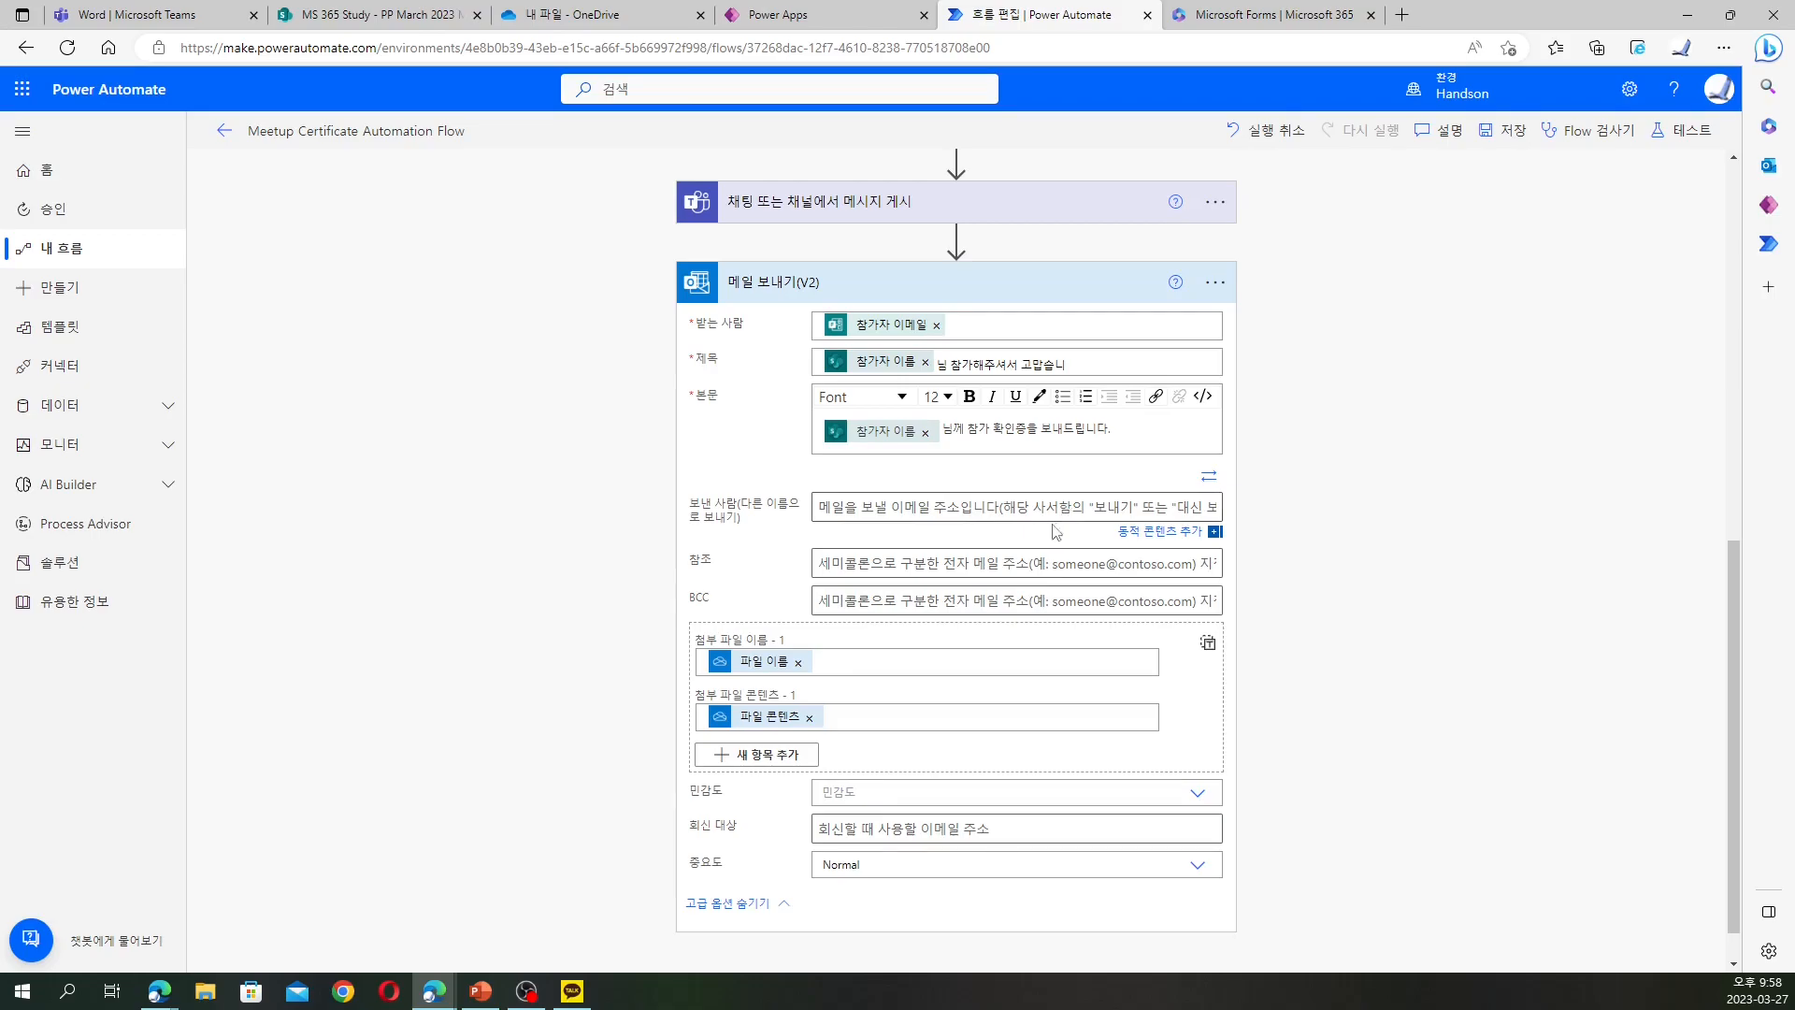
Recheck the empty sender, CC and BCC fields and save the Meetup Certificate Automation Flow
{"action": "left_click", "coordinate": [1016, 513]}
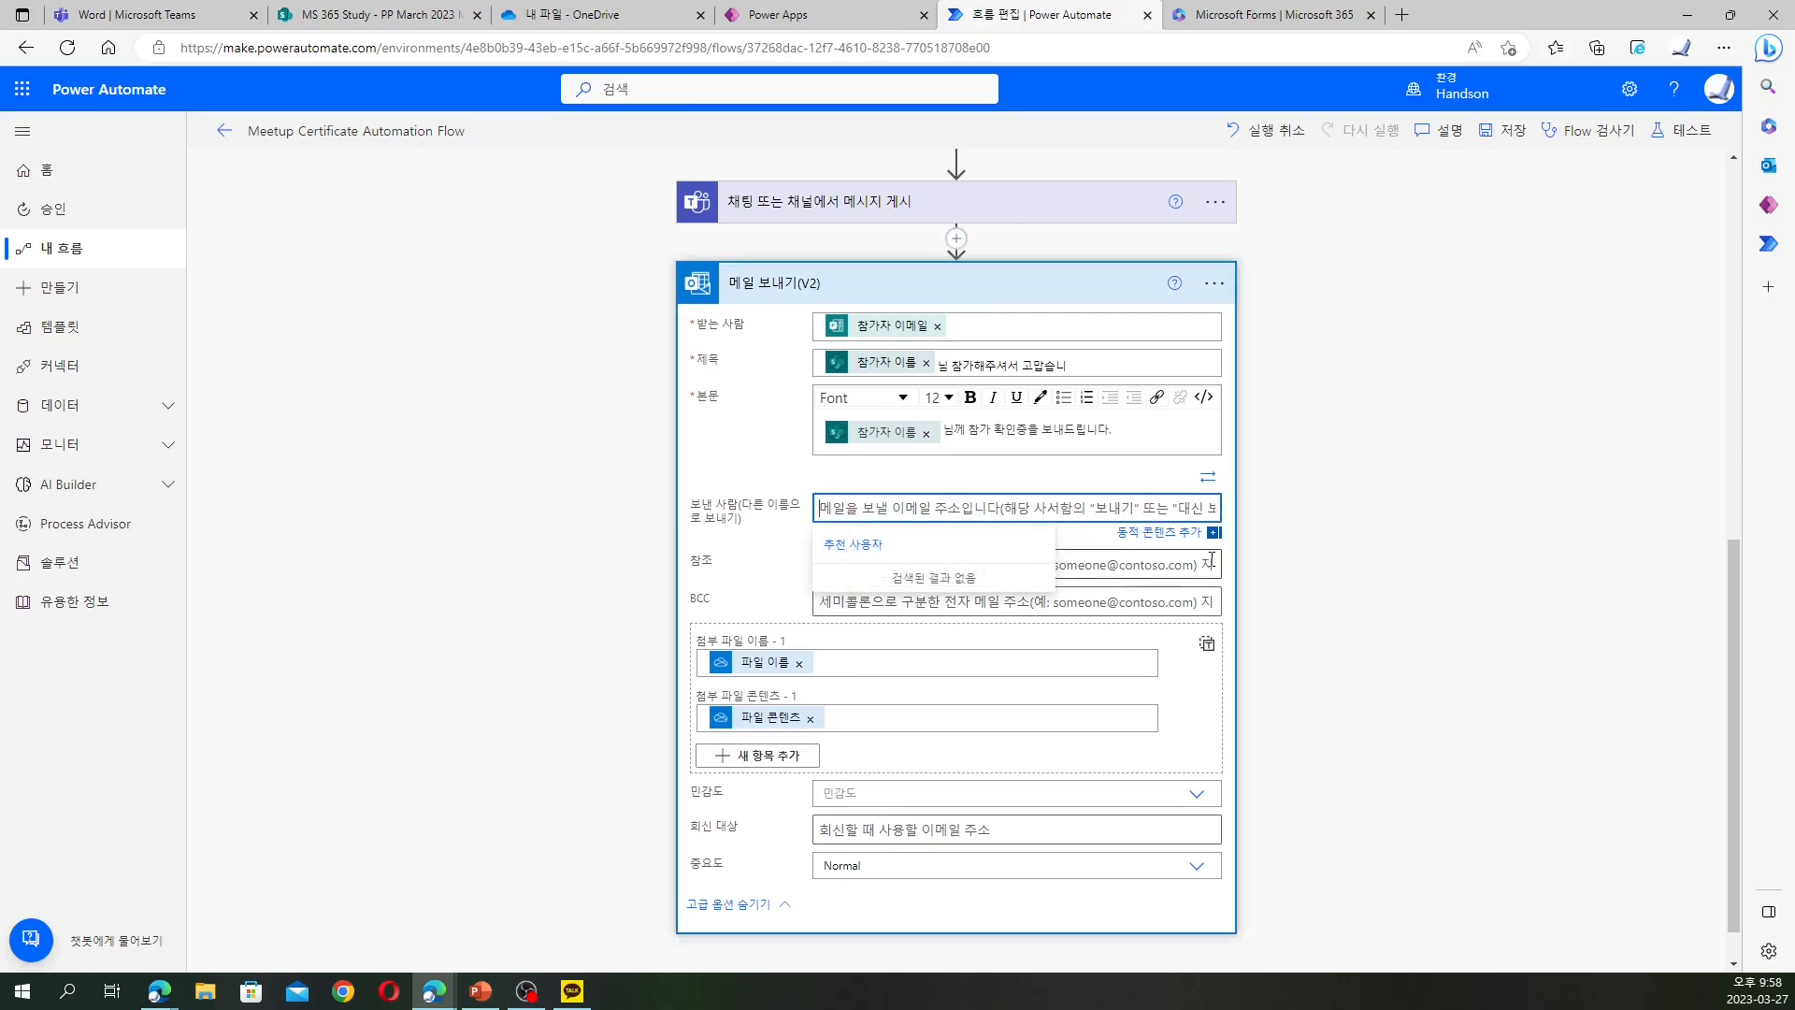
{"action": "left_click", "coordinate": [1104, 565]}
{"action": "left_click", "coordinate": [1091, 603]}
{"action": "left_click", "coordinate": [1091, 525]}
{"action": "left_click", "coordinate": [1410, 515]}
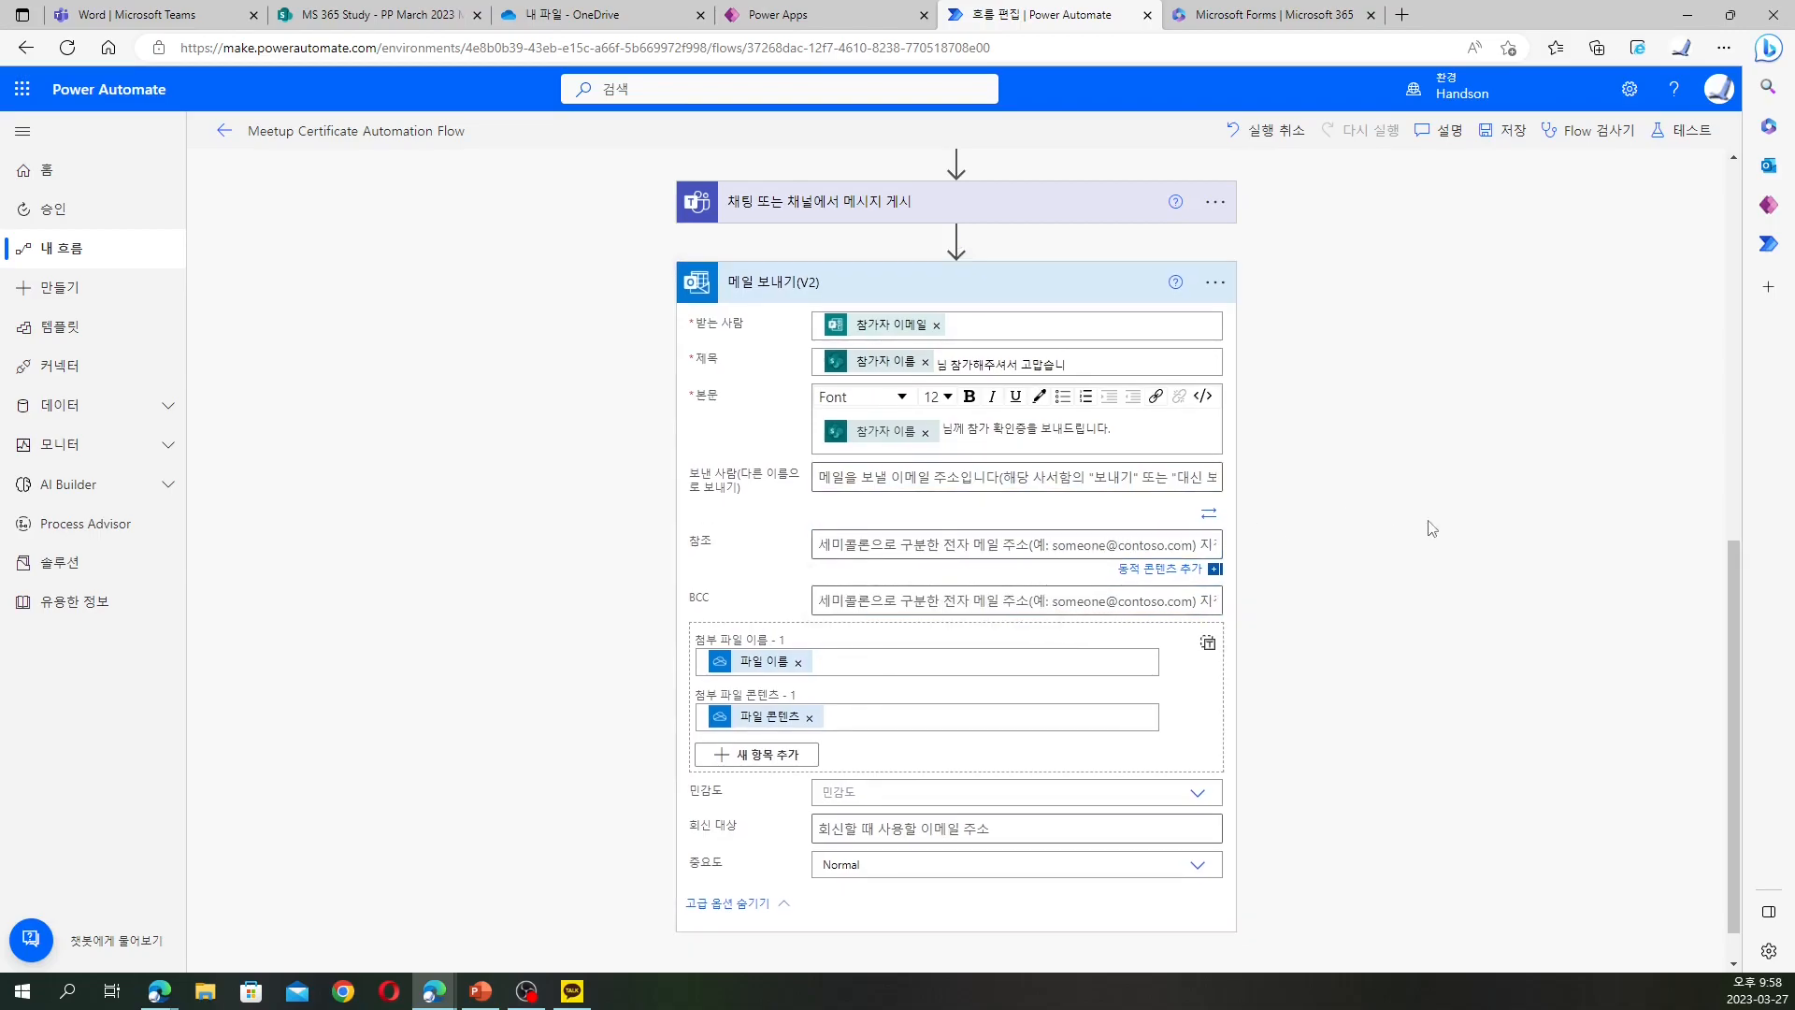
{"action": "left_click", "coordinate": [1507, 132]}
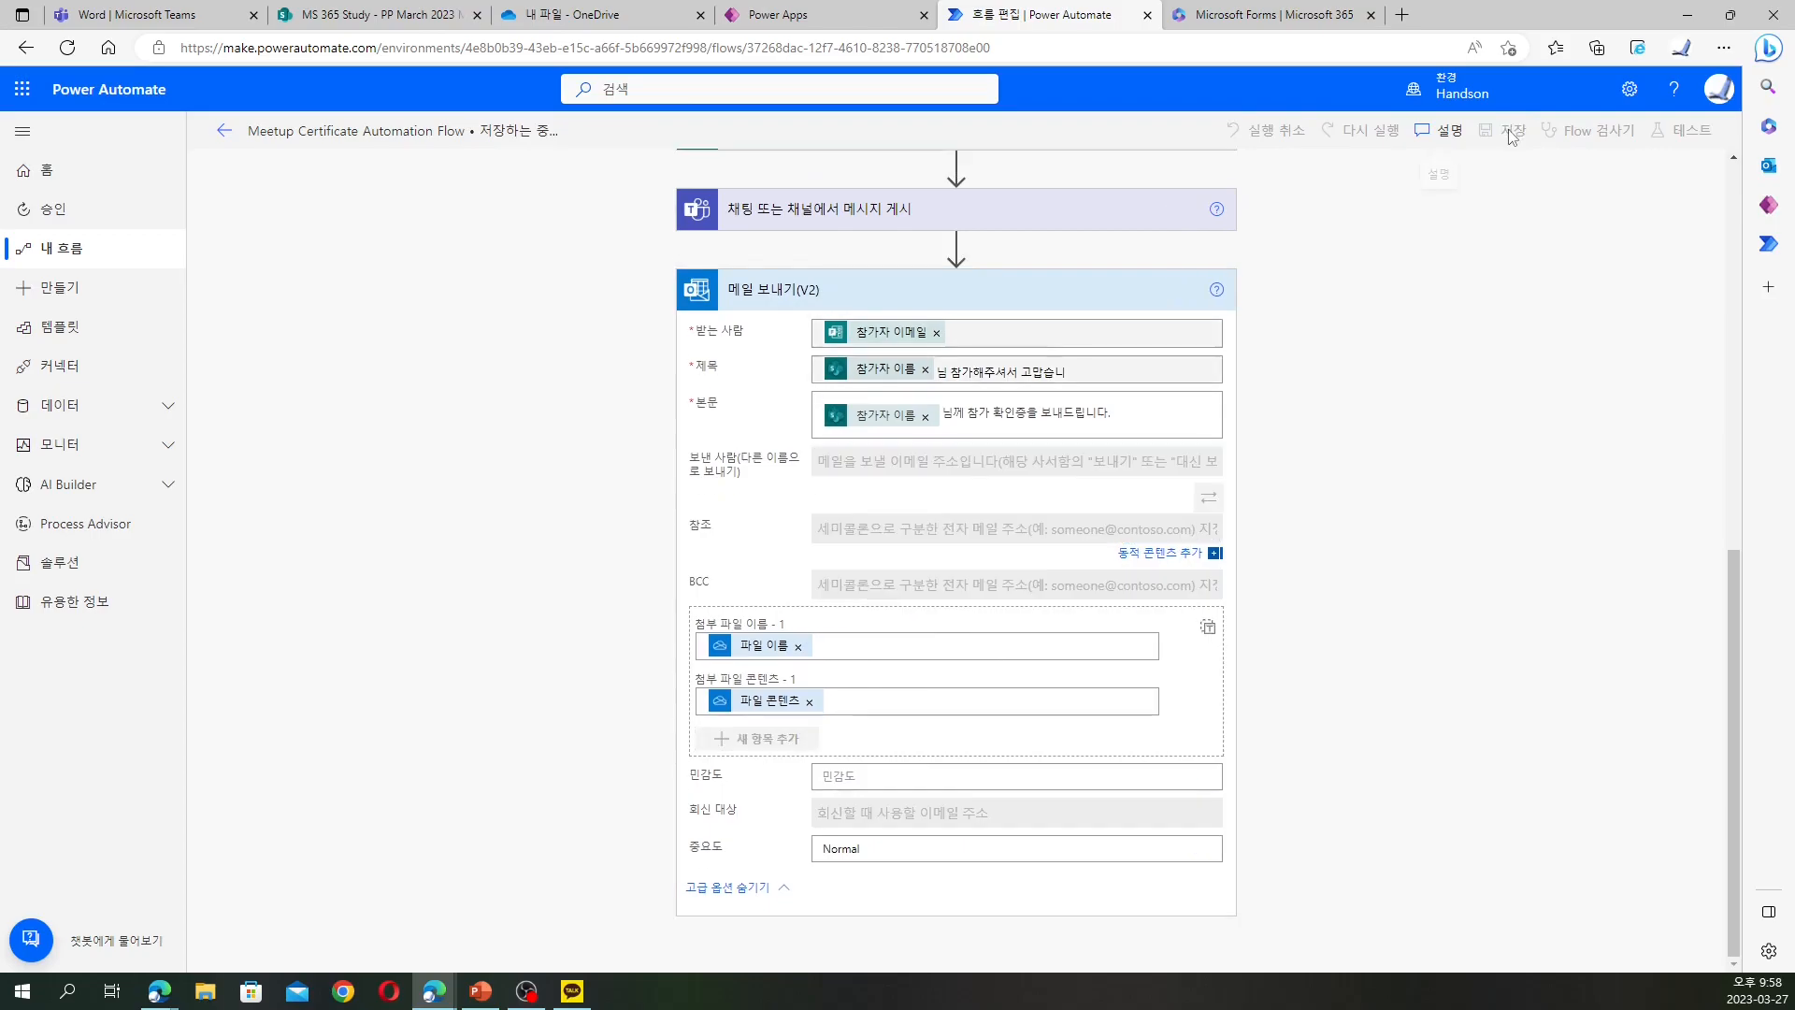
{"action": "left_click", "coordinate": [424, 16]}
Delete the generated certificate PDF from the PP March 2023 Meetup library
{"action": "left_click", "coordinate": [327, 370]}
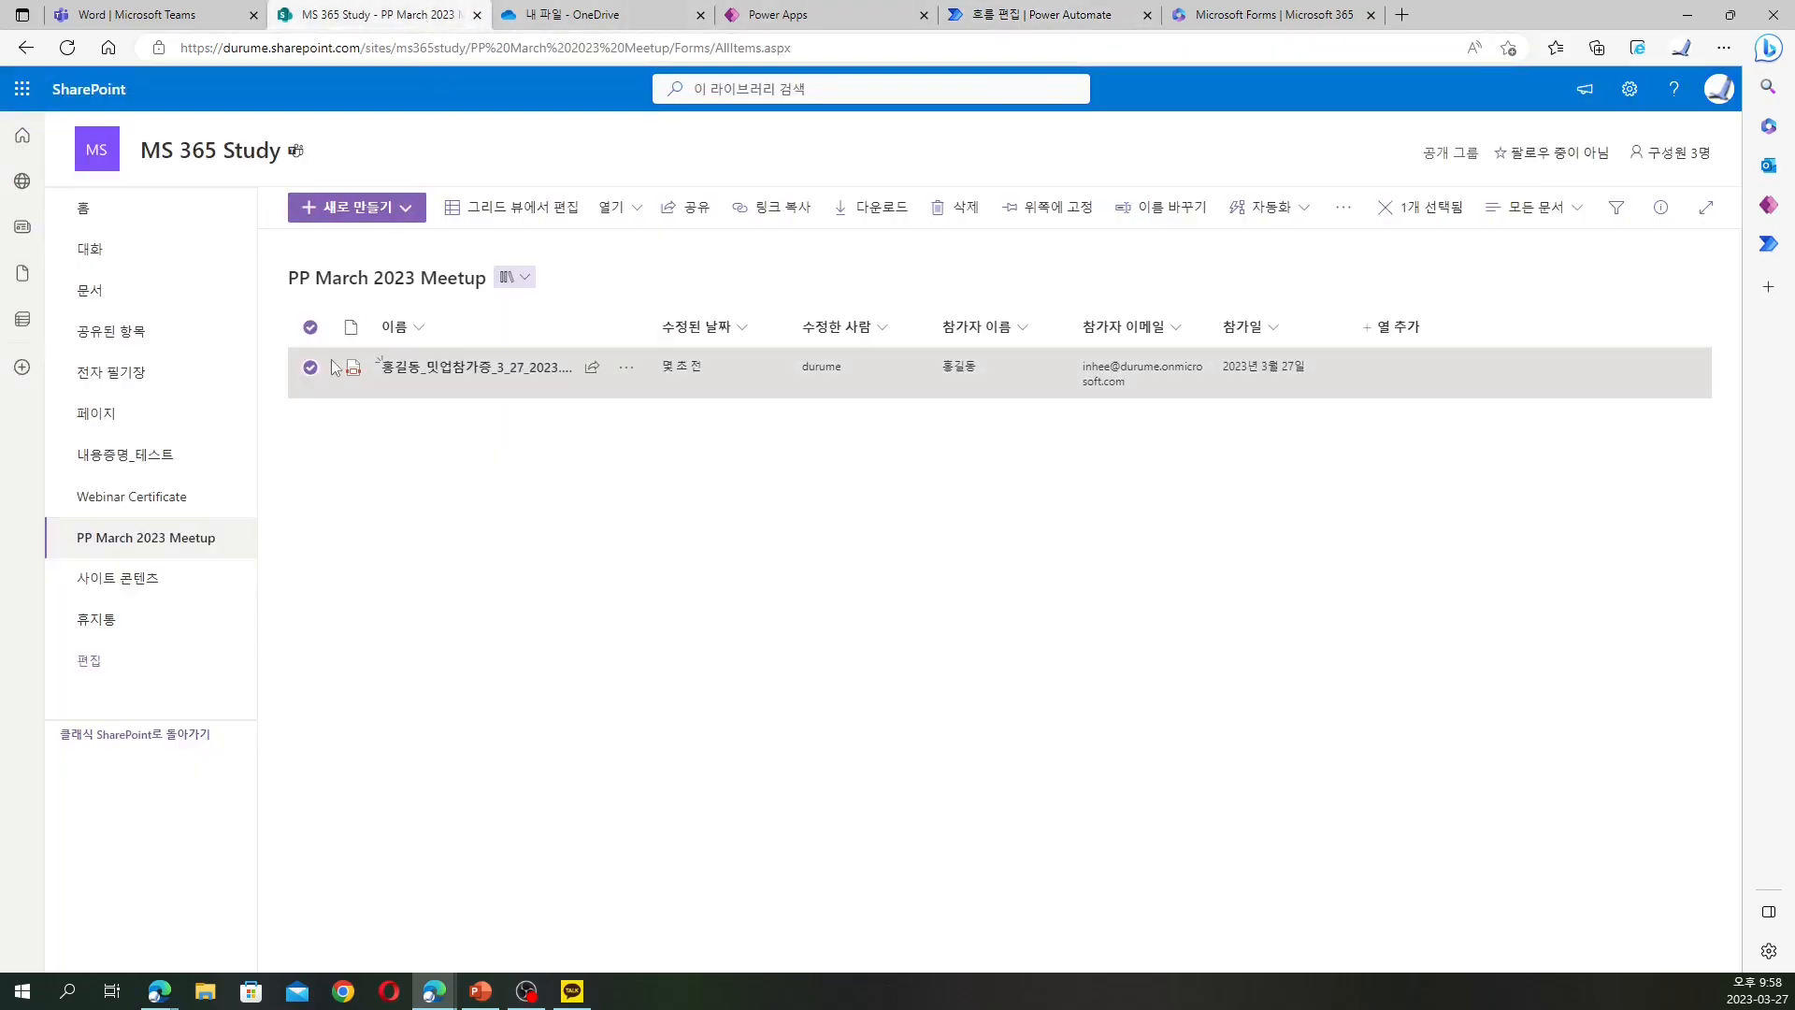
{"action": "left_click", "coordinate": [963, 209]}
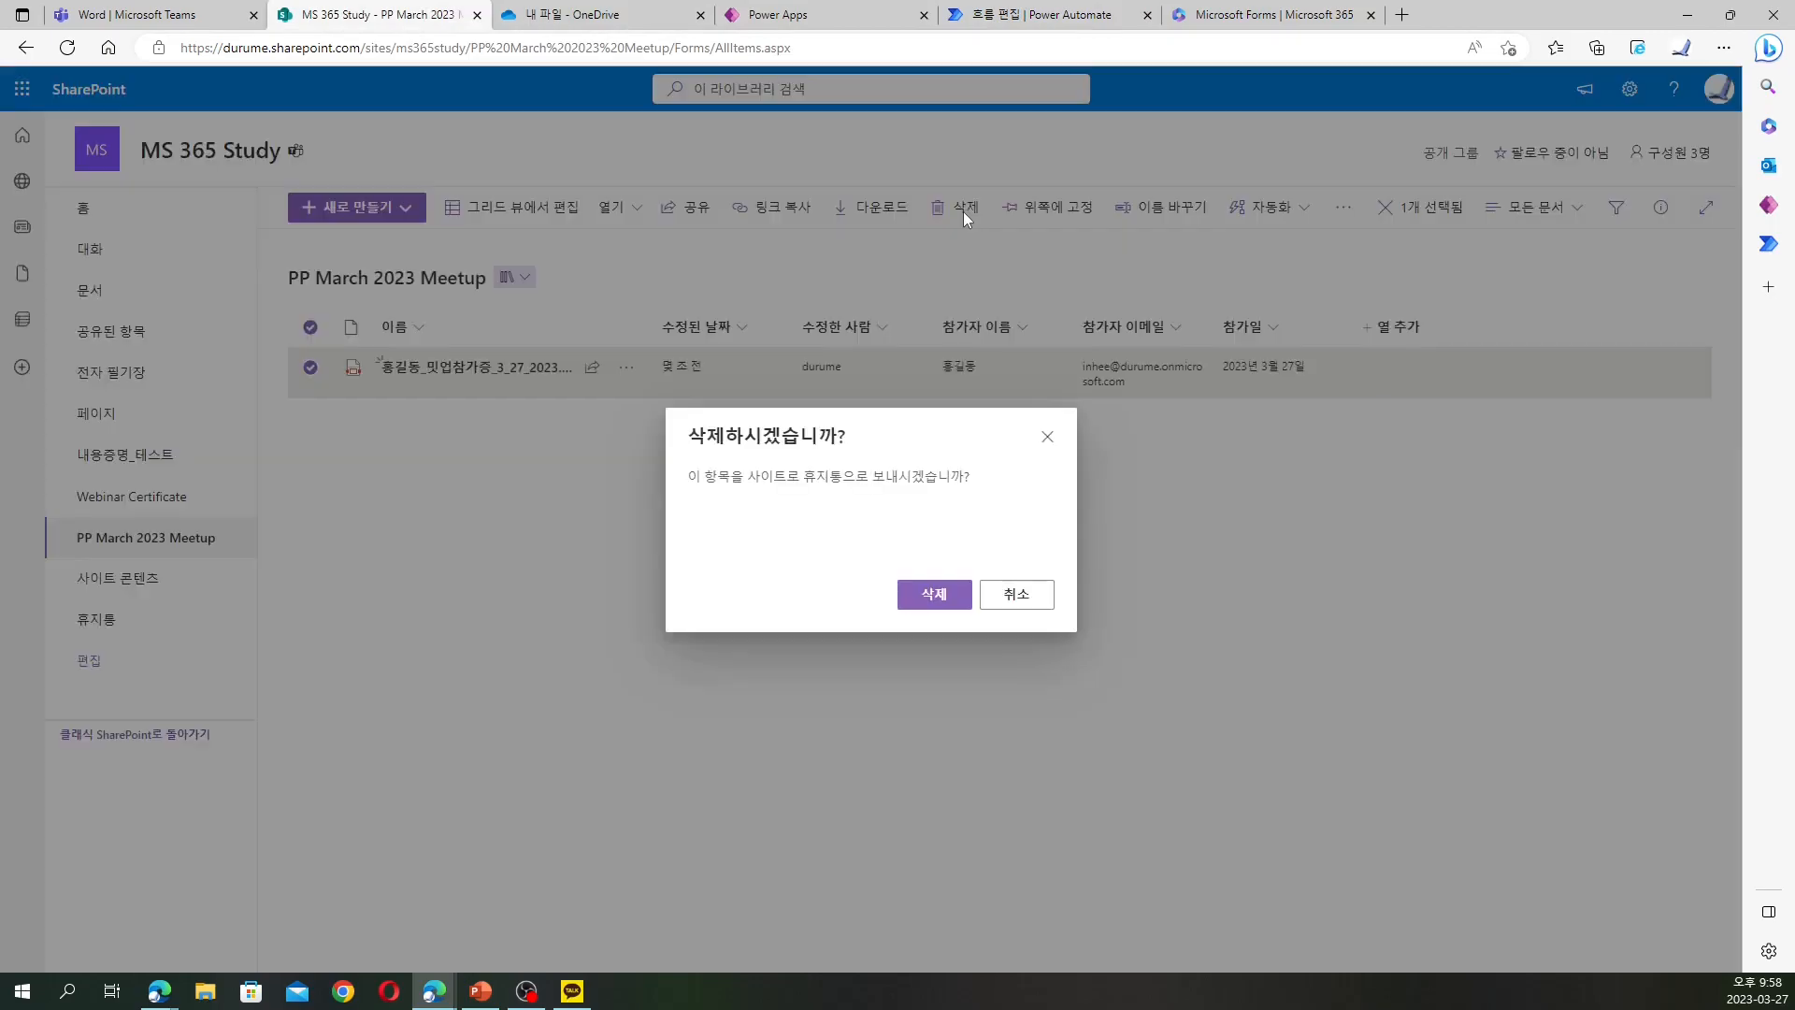
{"action": "left_click", "coordinate": [933, 596]}
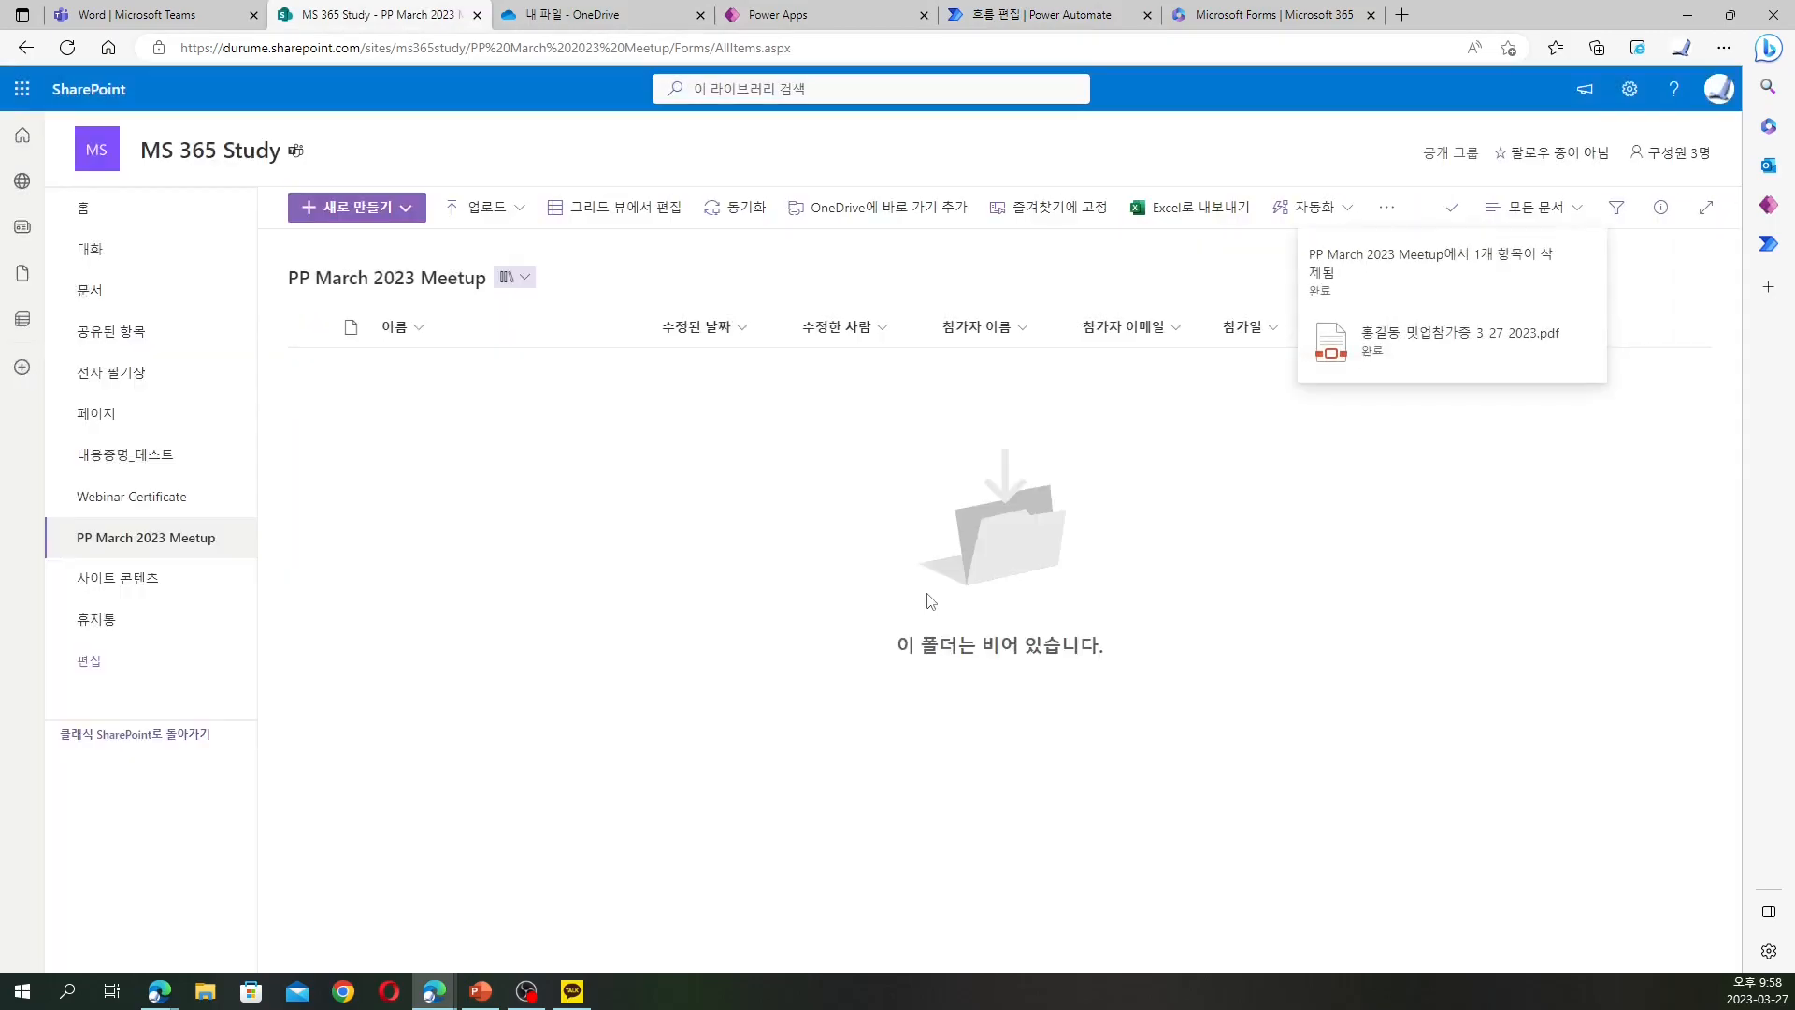
{"action": "left_click", "coordinate": [583, 12]}
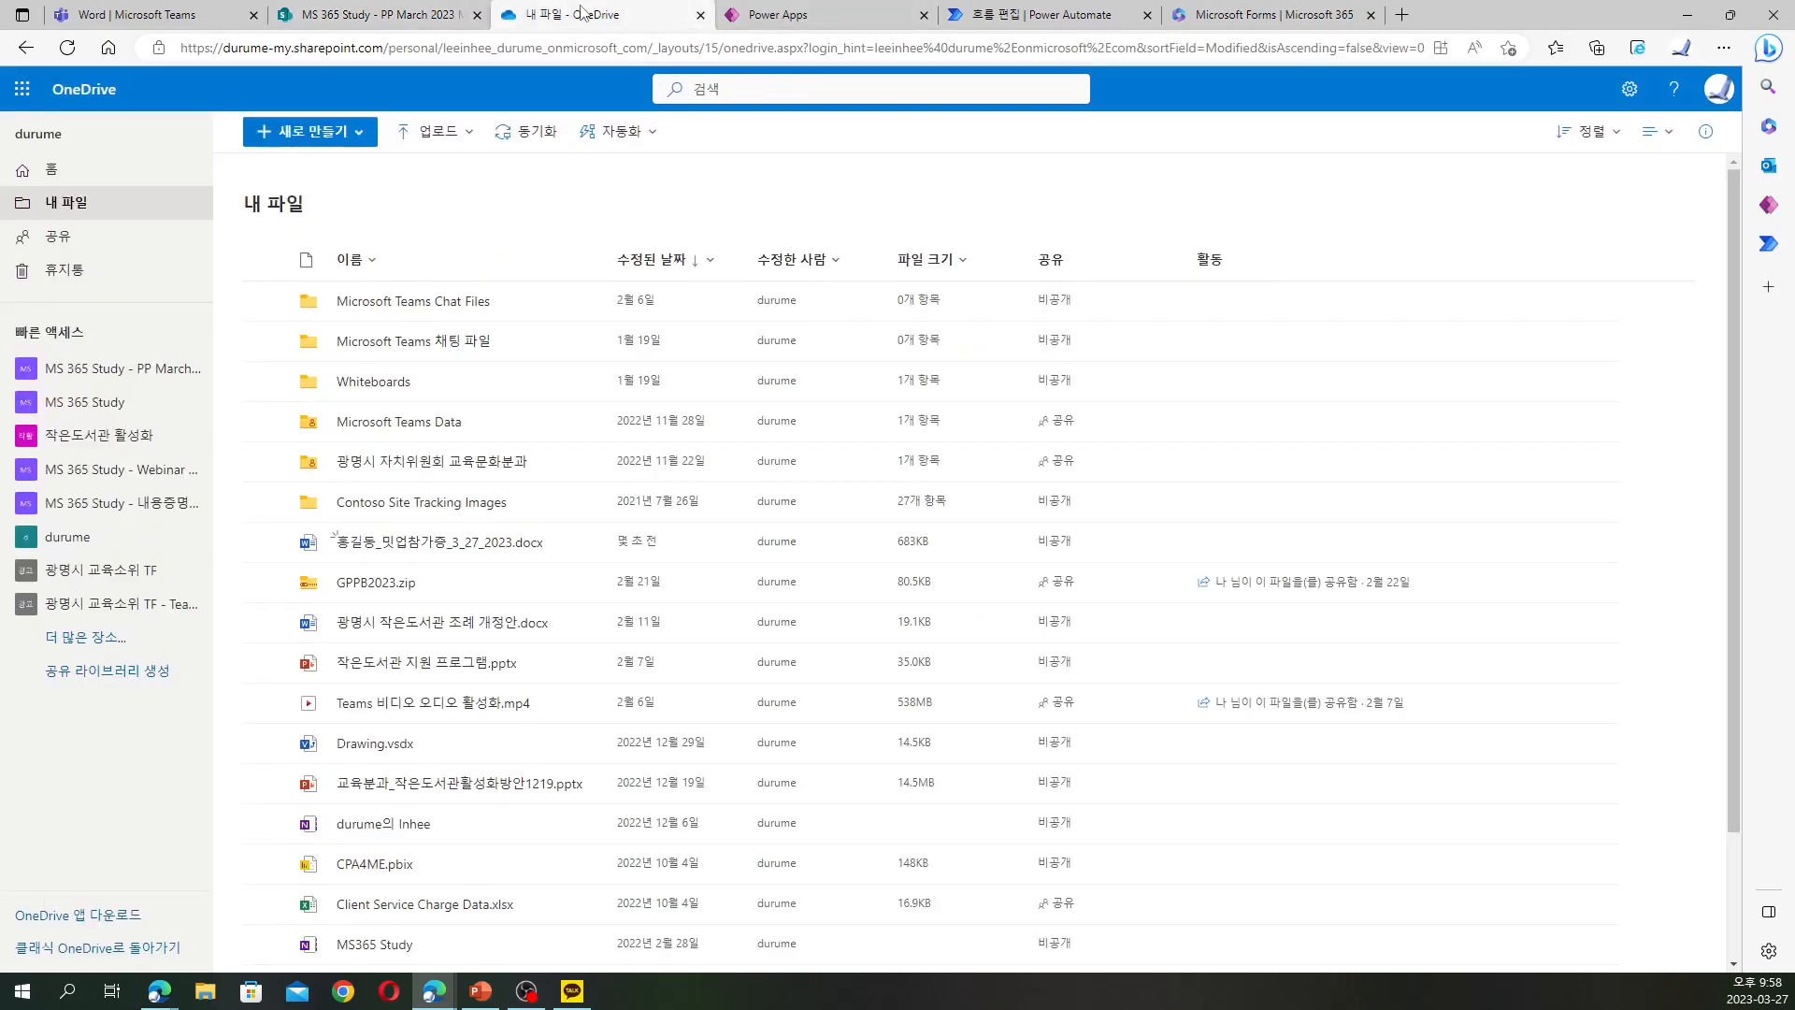
Delete the participant's certificate .docx file from OneDrive My files
{"action": "left_click", "coordinate": [265, 542]}
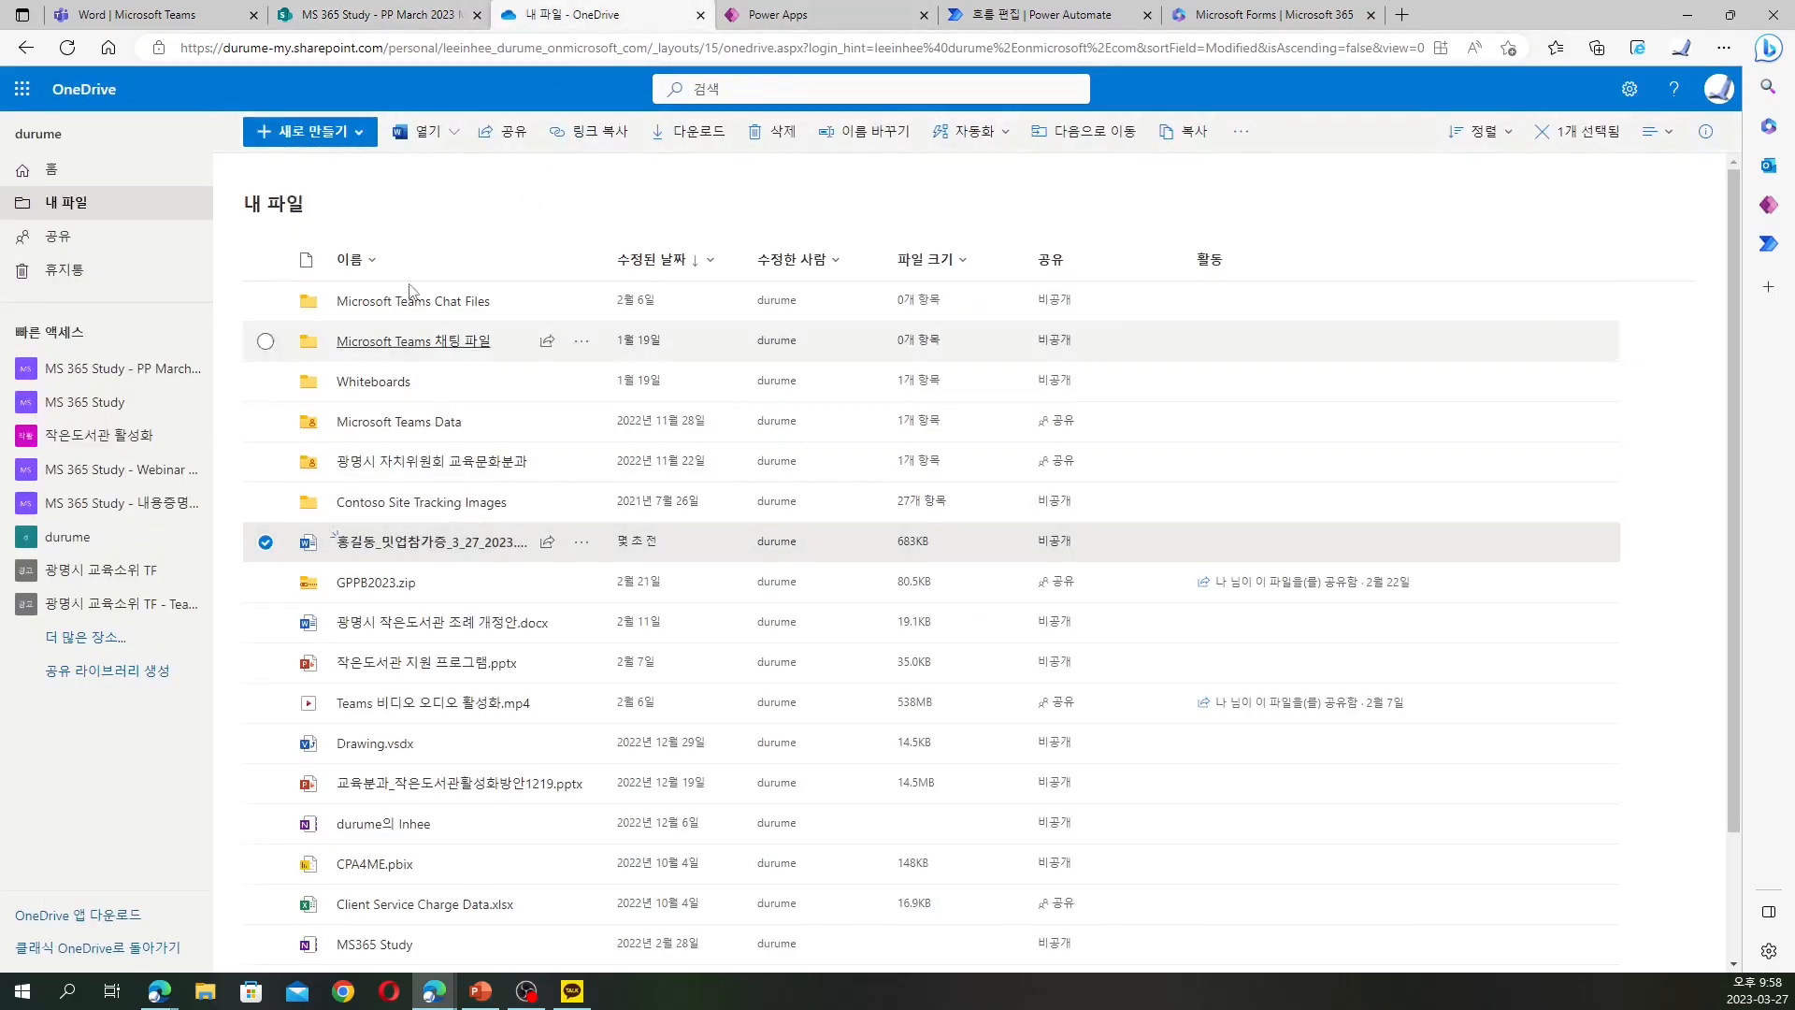
{"action": "left_click", "coordinate": [775, 133]}
{"action": "left_click", "coordinate": [927, 595]}
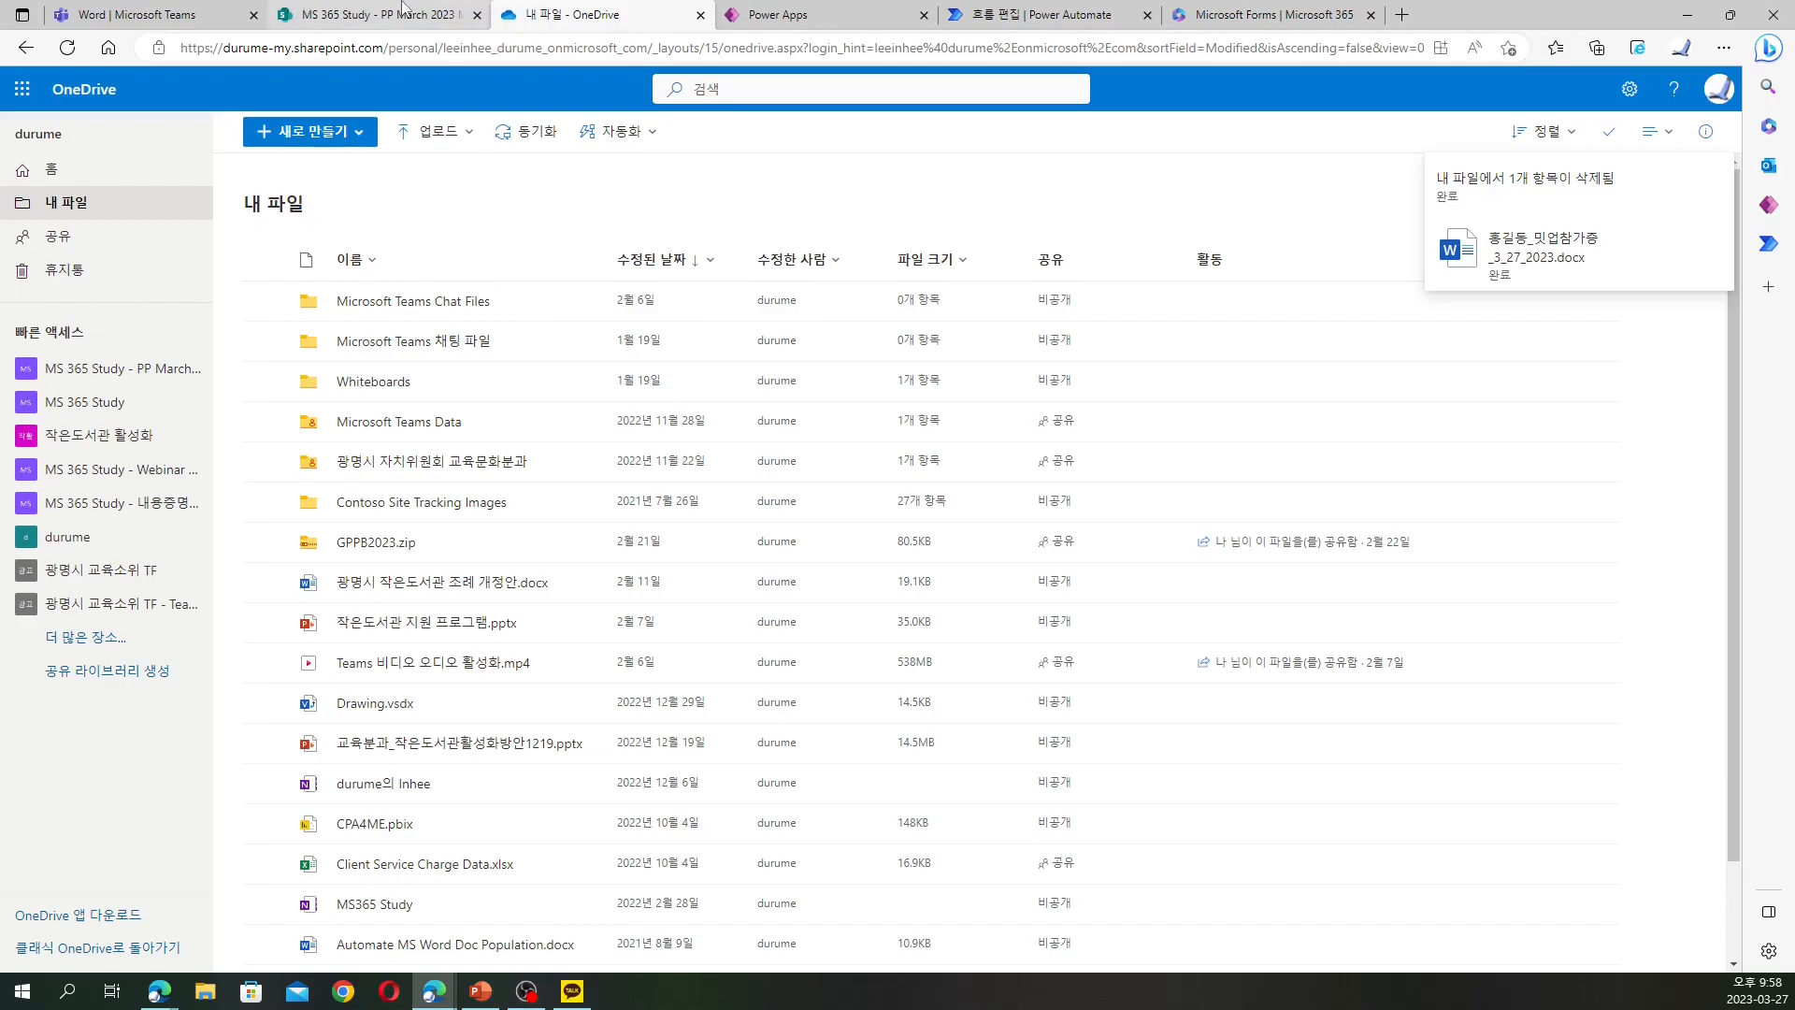
Test the flow automatically with the most recent successful trigger and check every step succeeds
{"action": "left_click", "coordinate": [1029, 14]}
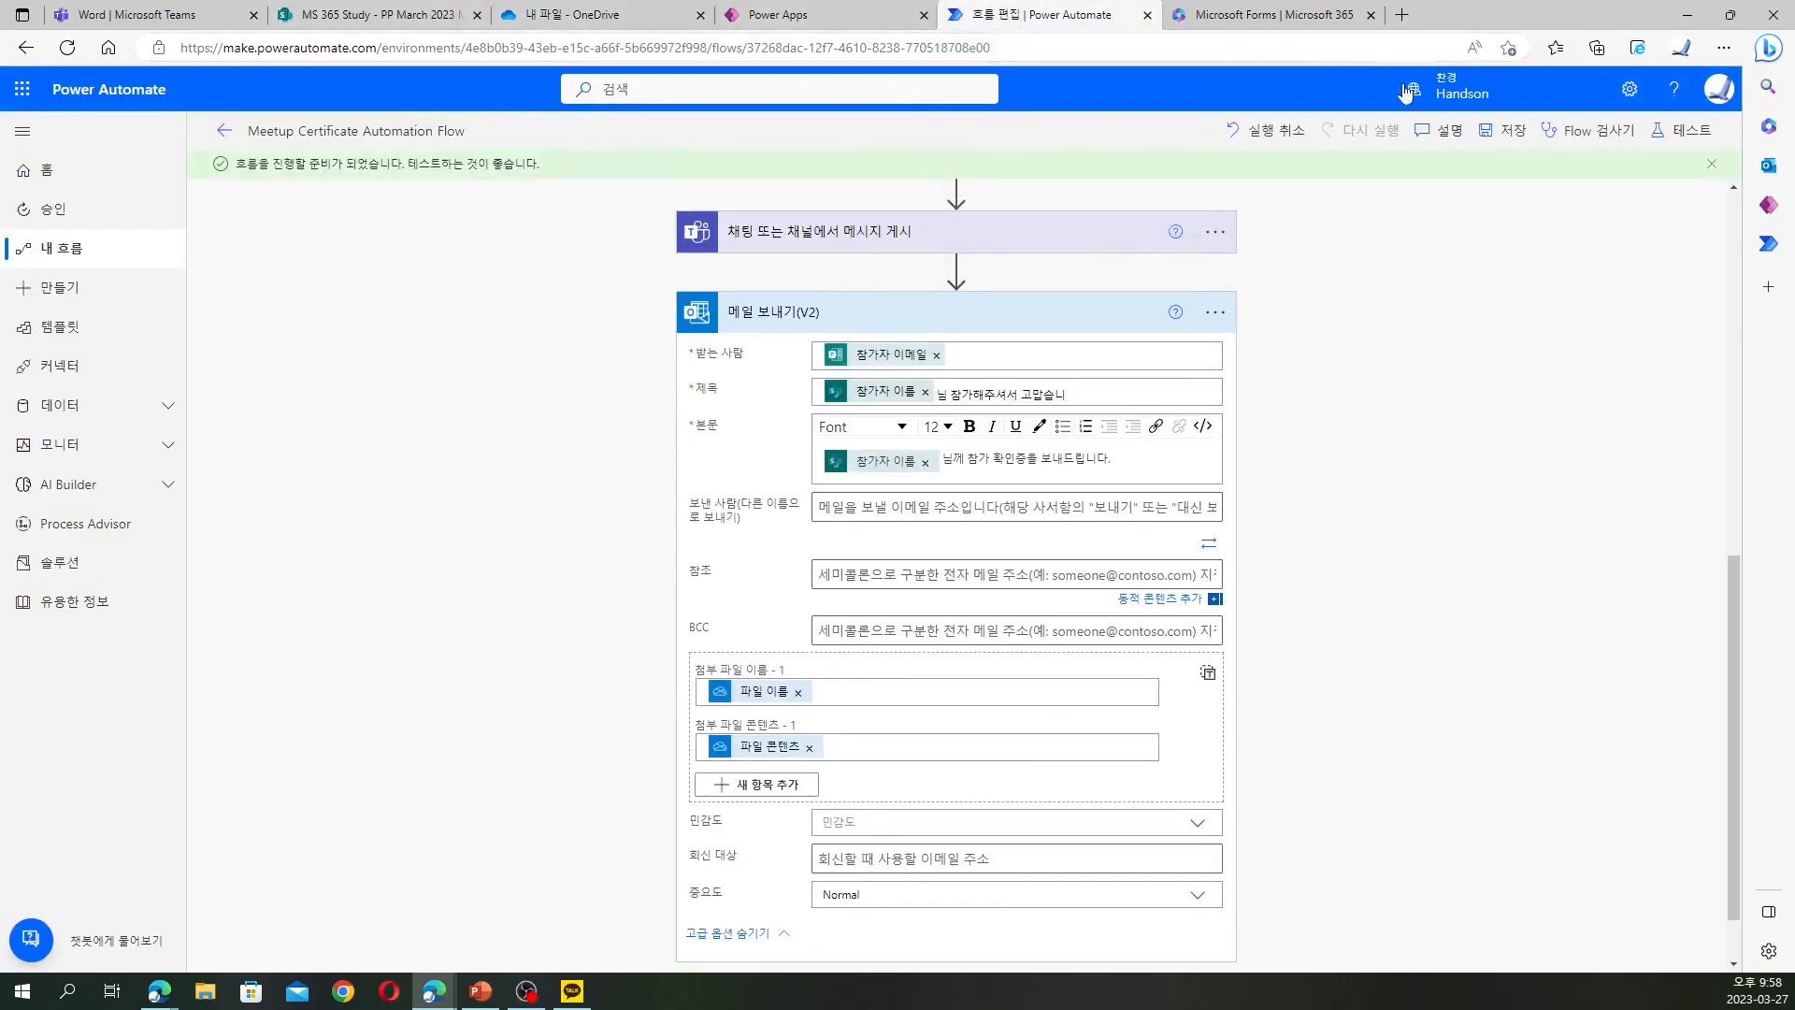
{"action": "left_click", "coordinate": [1660, 136]}
{"action": "left_click", "coordinate": [1477, 209]}
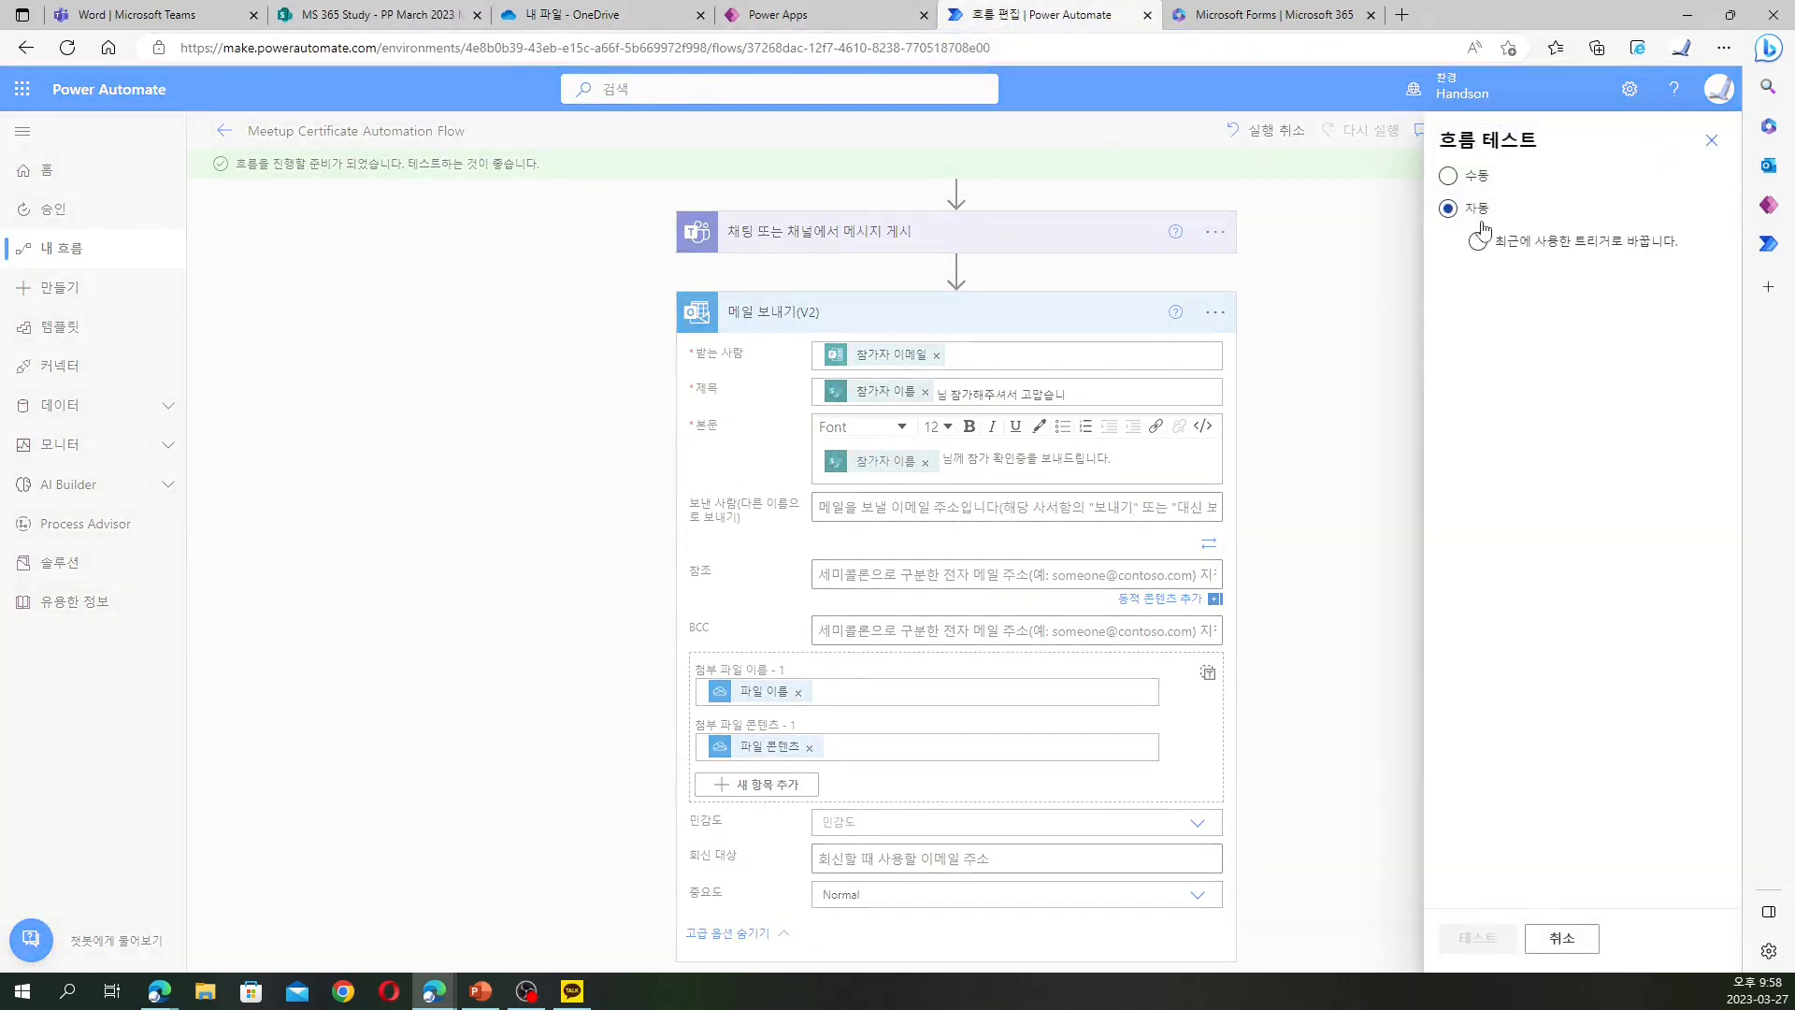
{"action": "left_click", "coordinate": [1508, 258]}
{"action": "left_click", "coordinate": [1511, 297]}
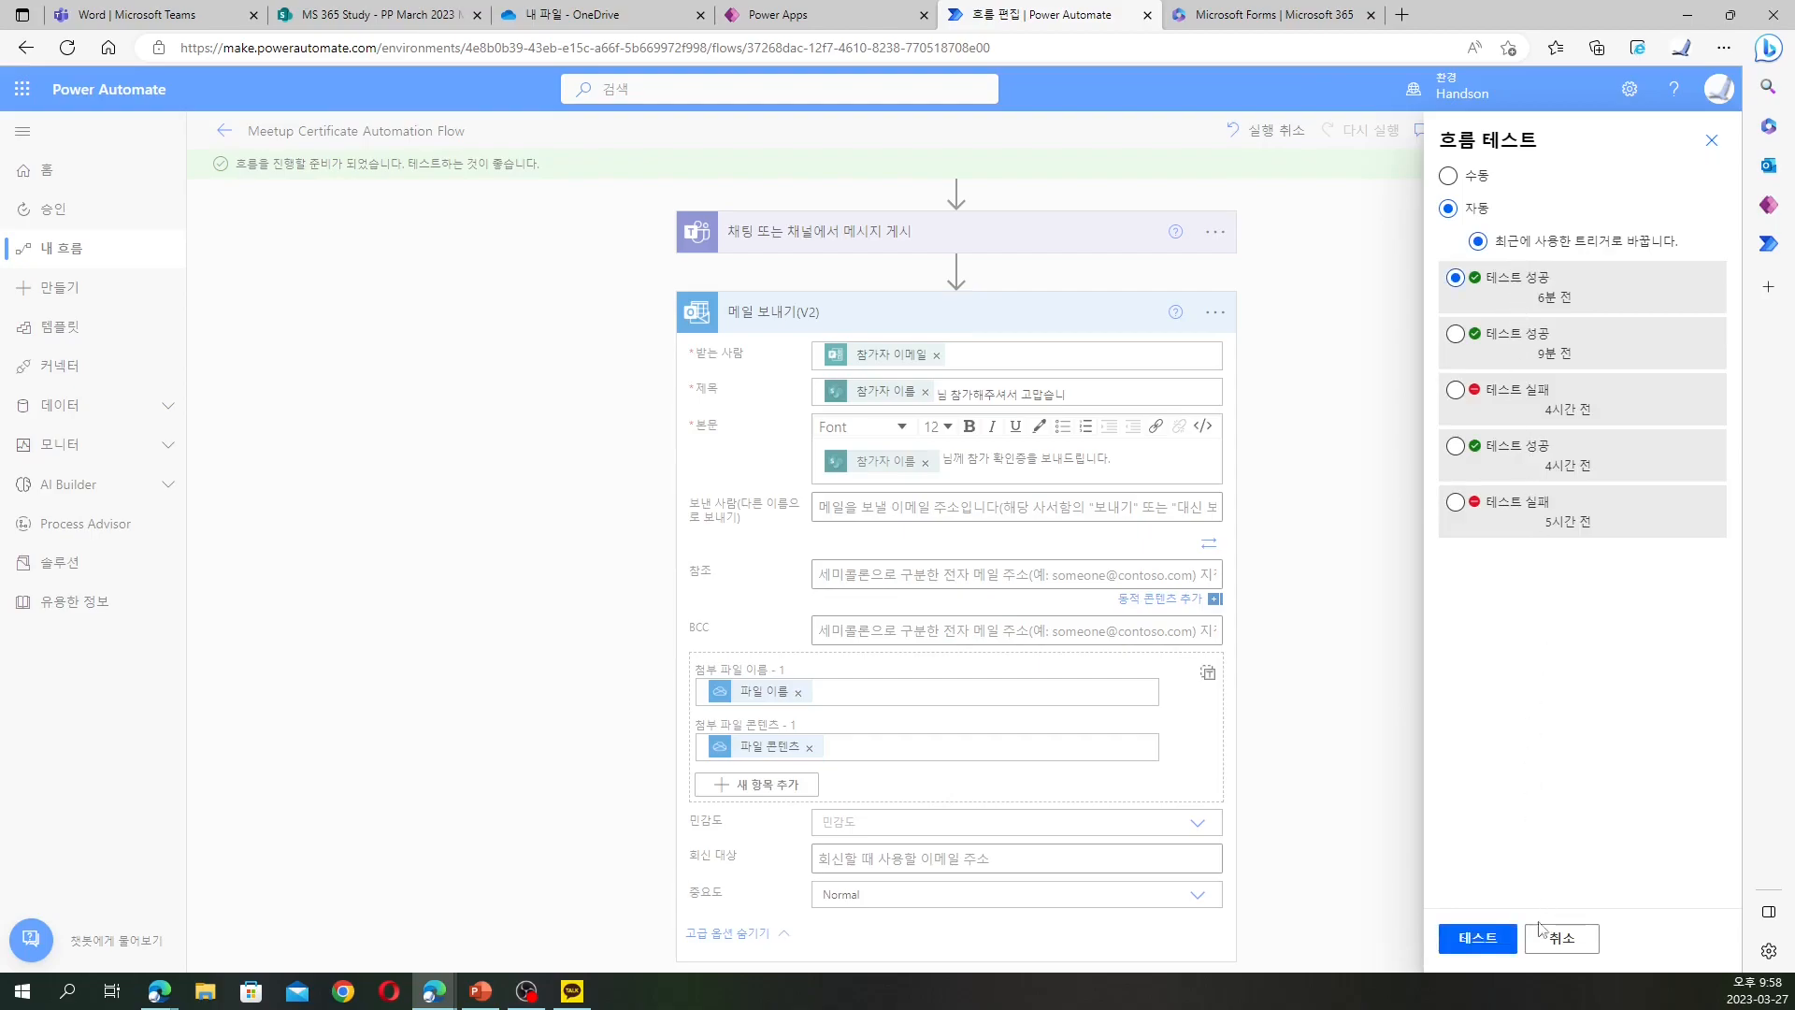
{"action": "left_click", "coordinate": [1504, 946]}
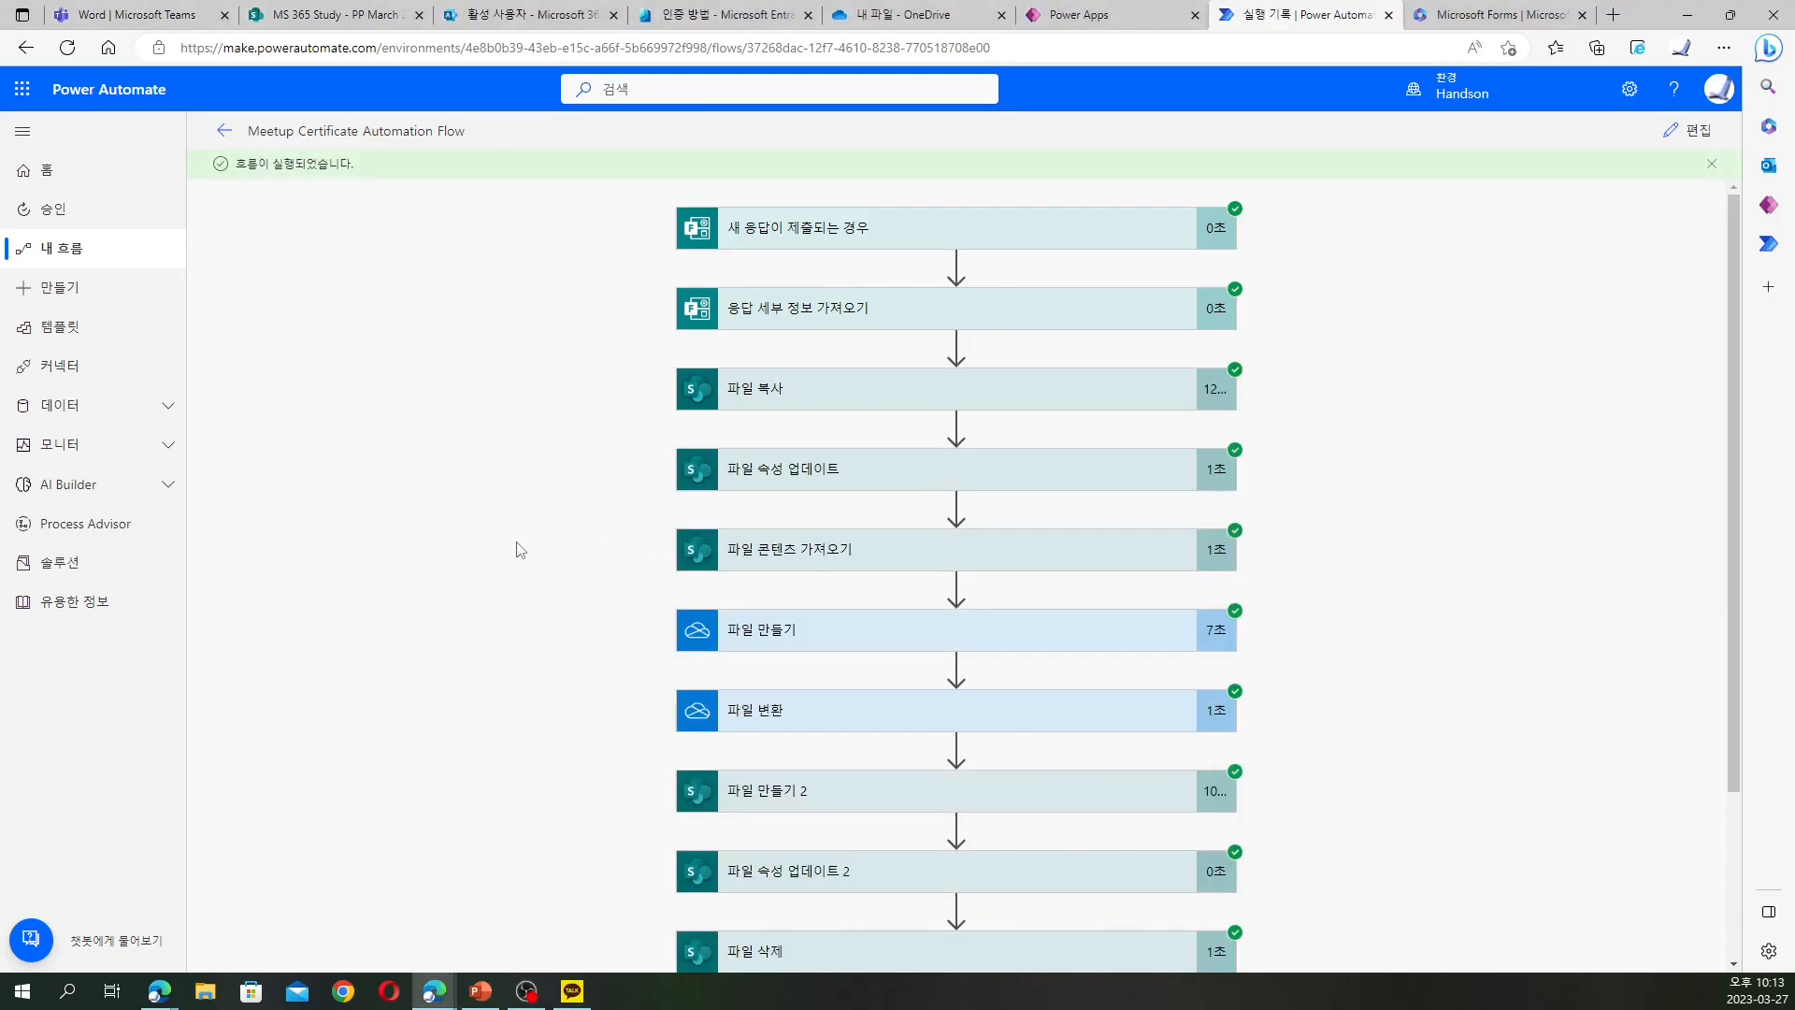
{"action": "scroll", "coordinate": [520, 550], "scroll_direction": "down", "scroll_amount": 3}
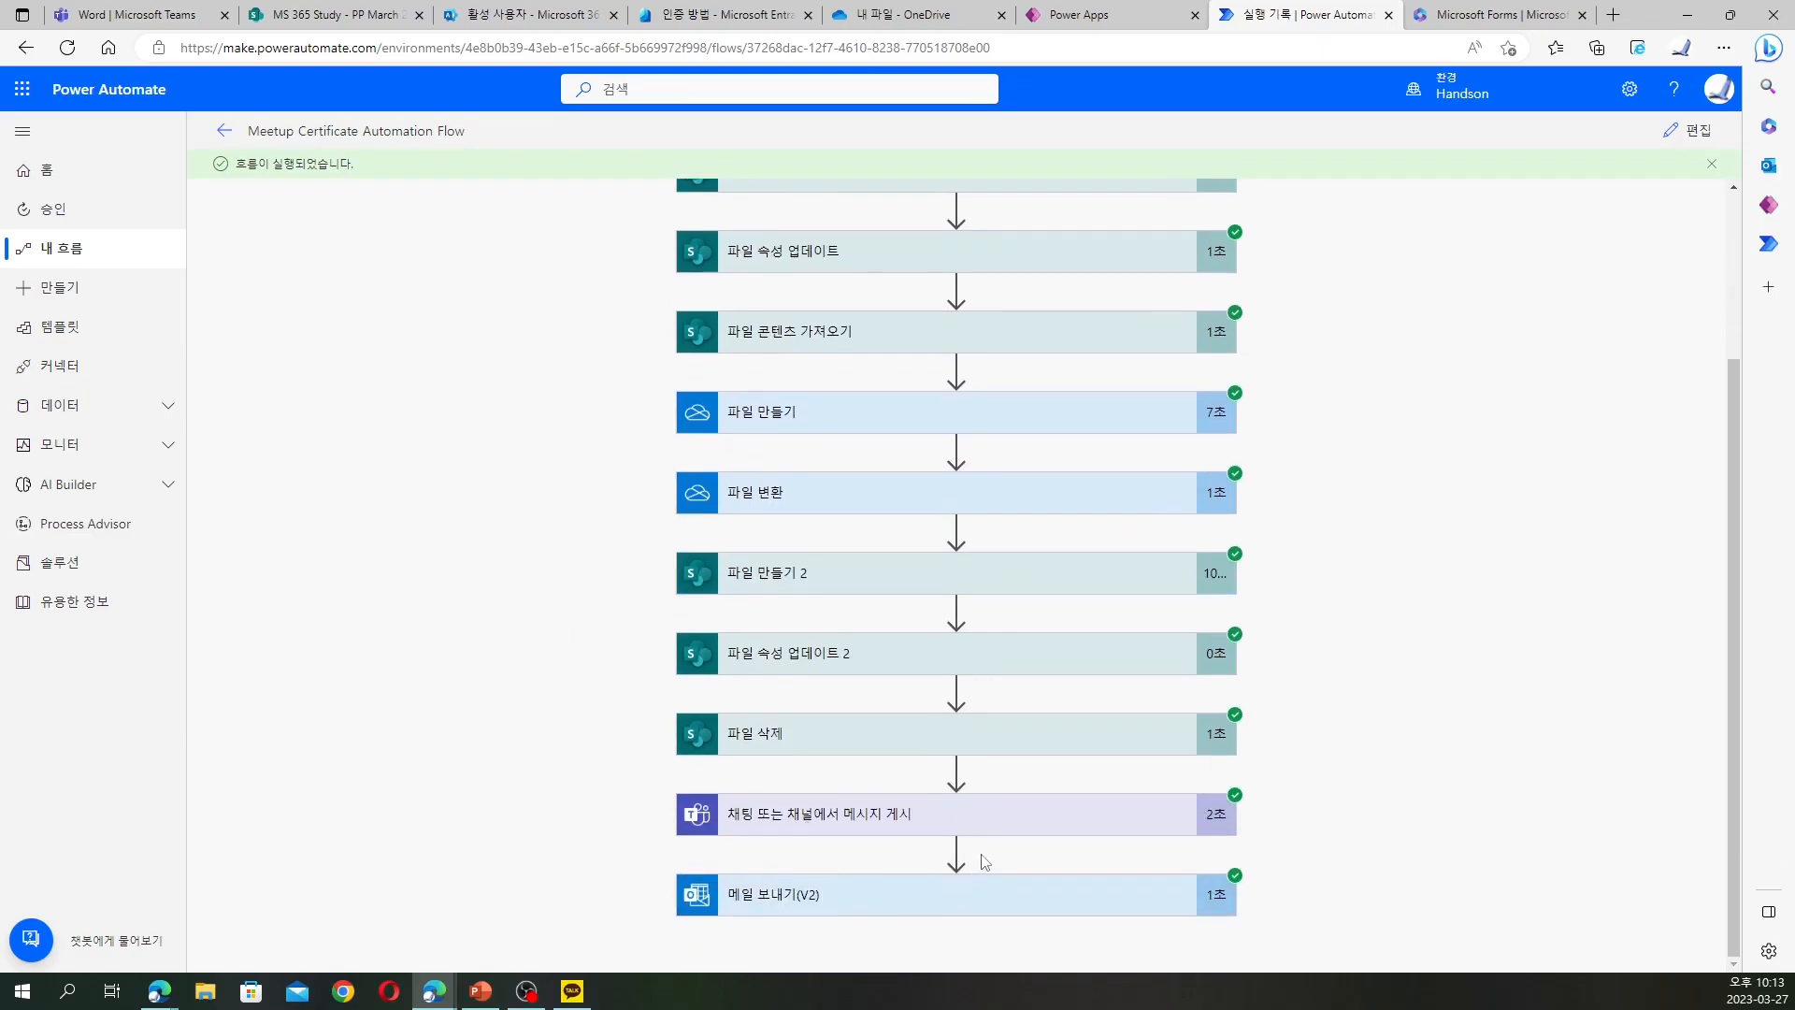
Check the MS 365 Study General channel posts in Teams for the participant's certificate announcement, then return to Power Automate
{"action": "left_click", "coordinate": [149, 19]}
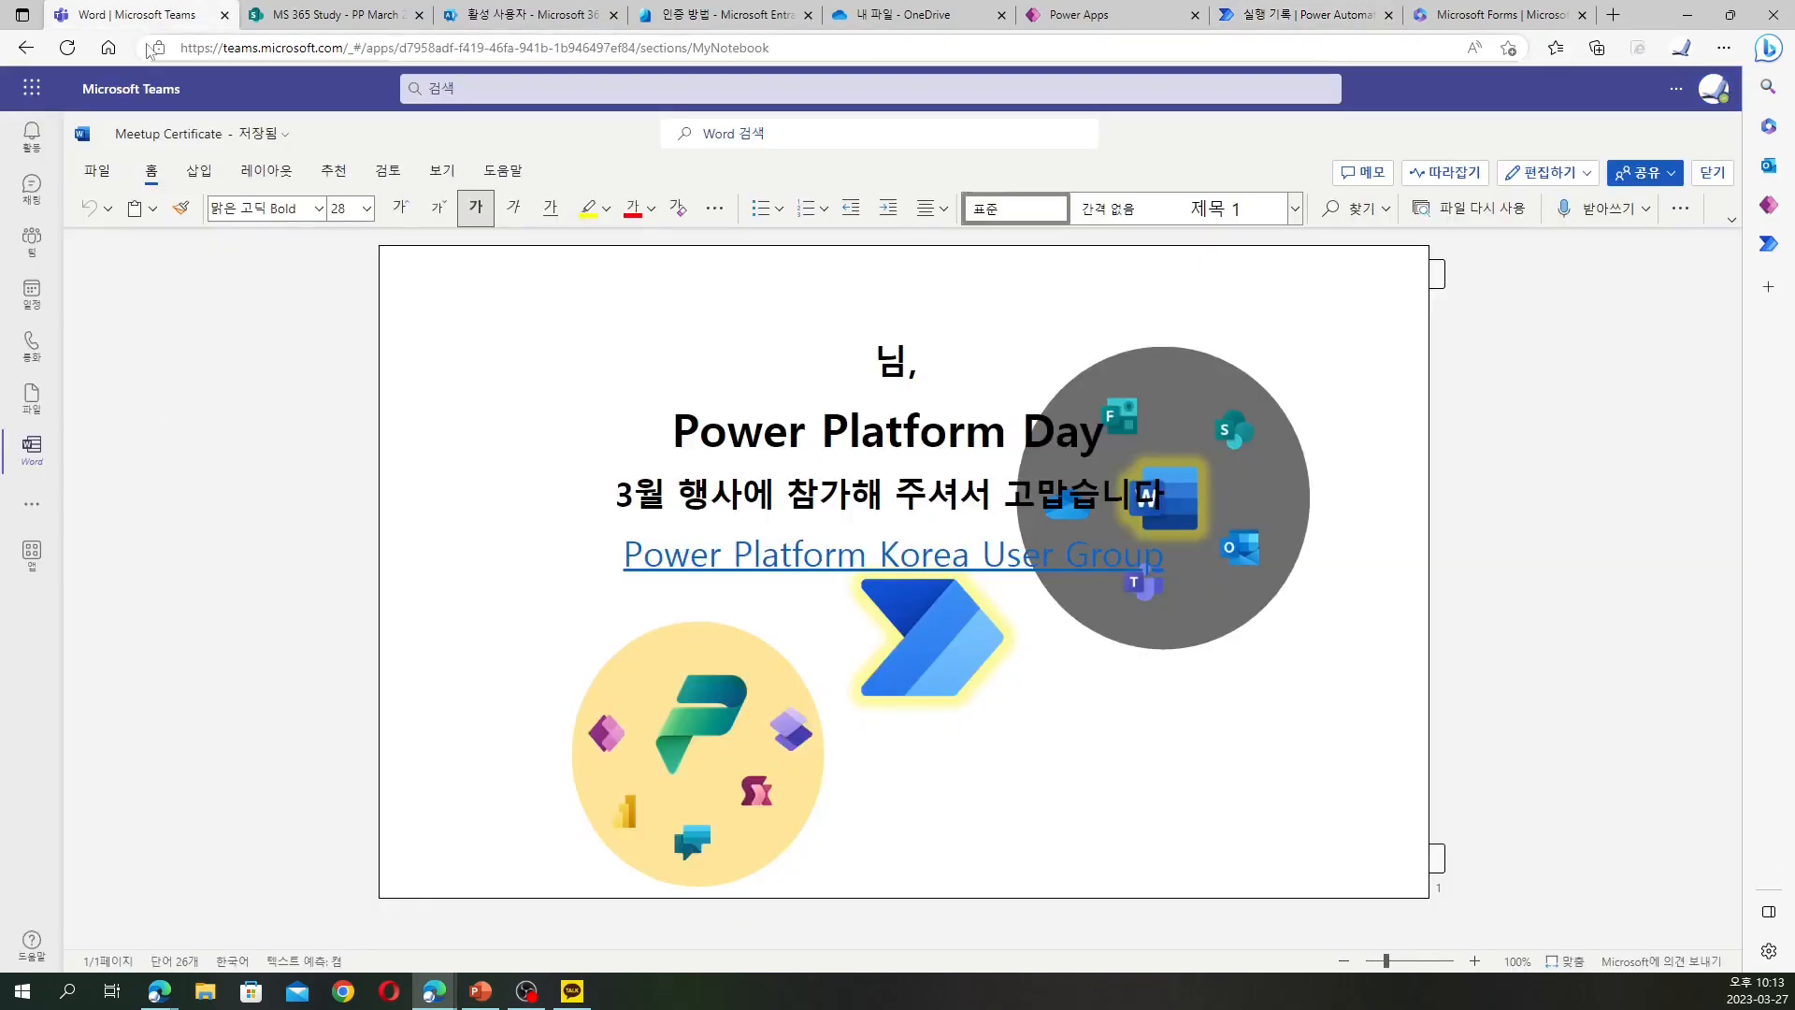
{"action": "left_click", "coordinate": [34, 193]}
{"action": "left_click", "coordinate": [32, 135]}
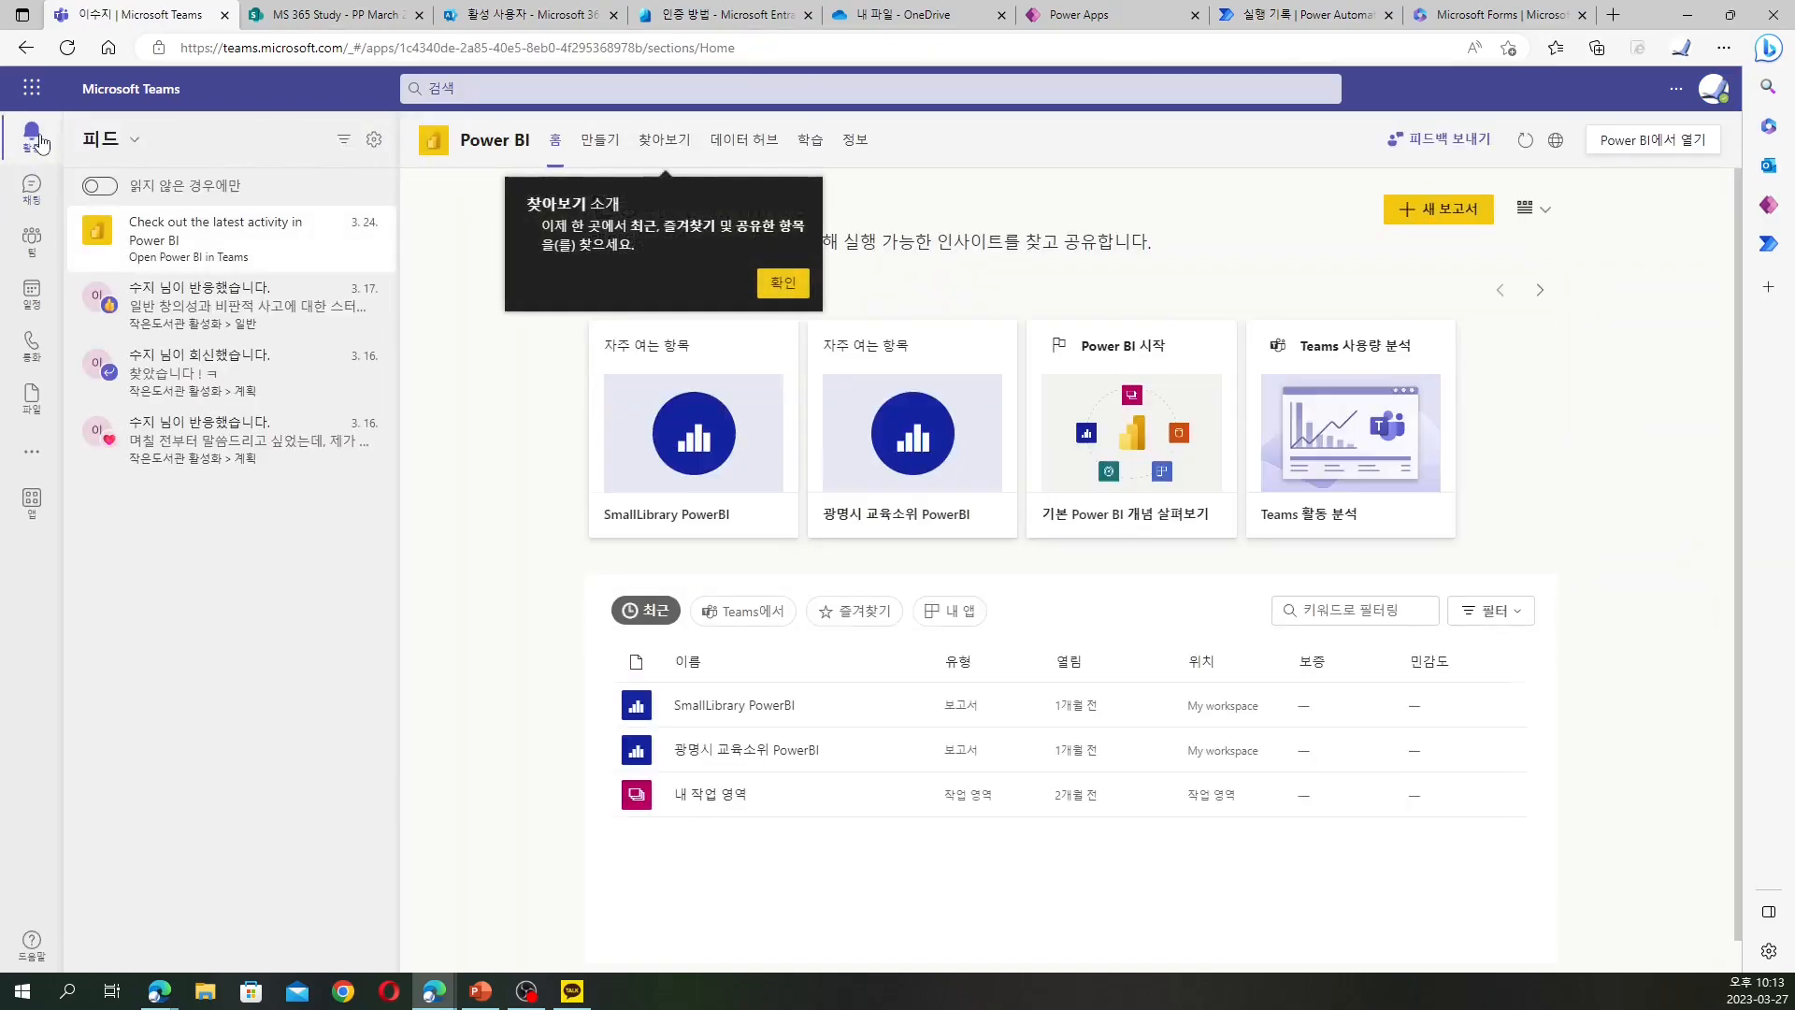
{"action": "left_click", "coordinate": [33, 191]}
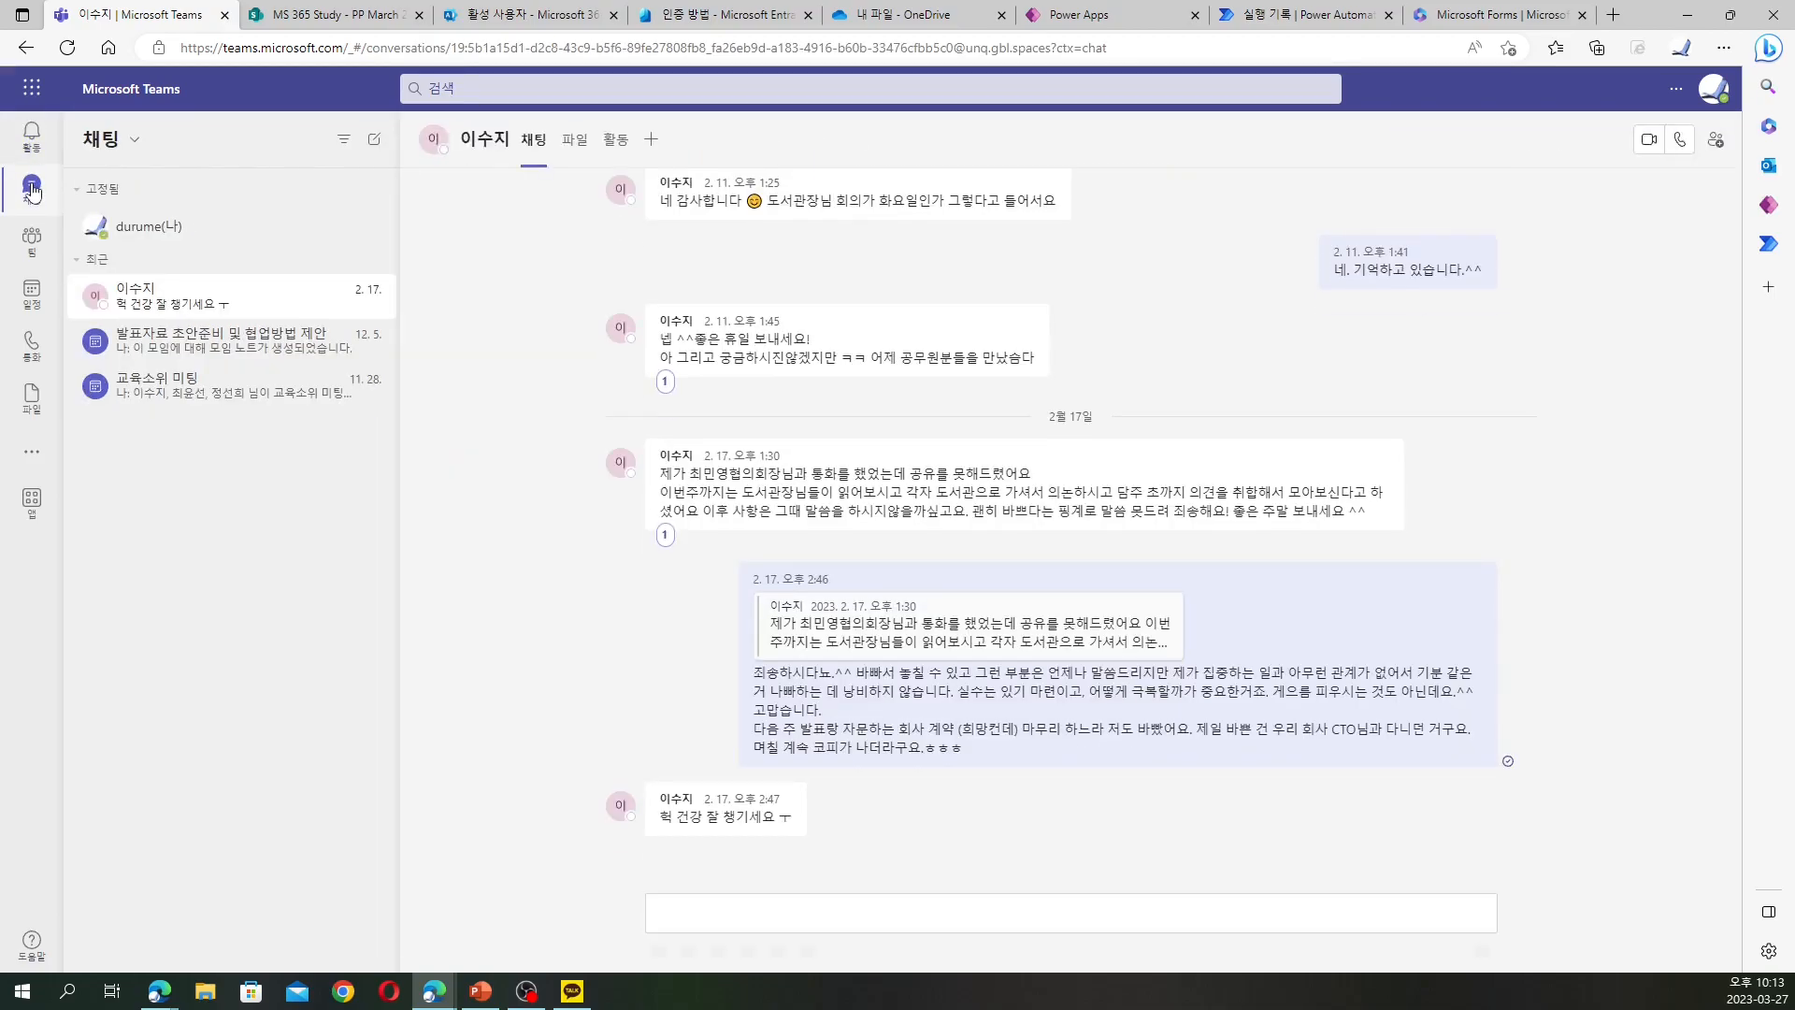
{"action": "left_click", "coordinate": [32, 240]}
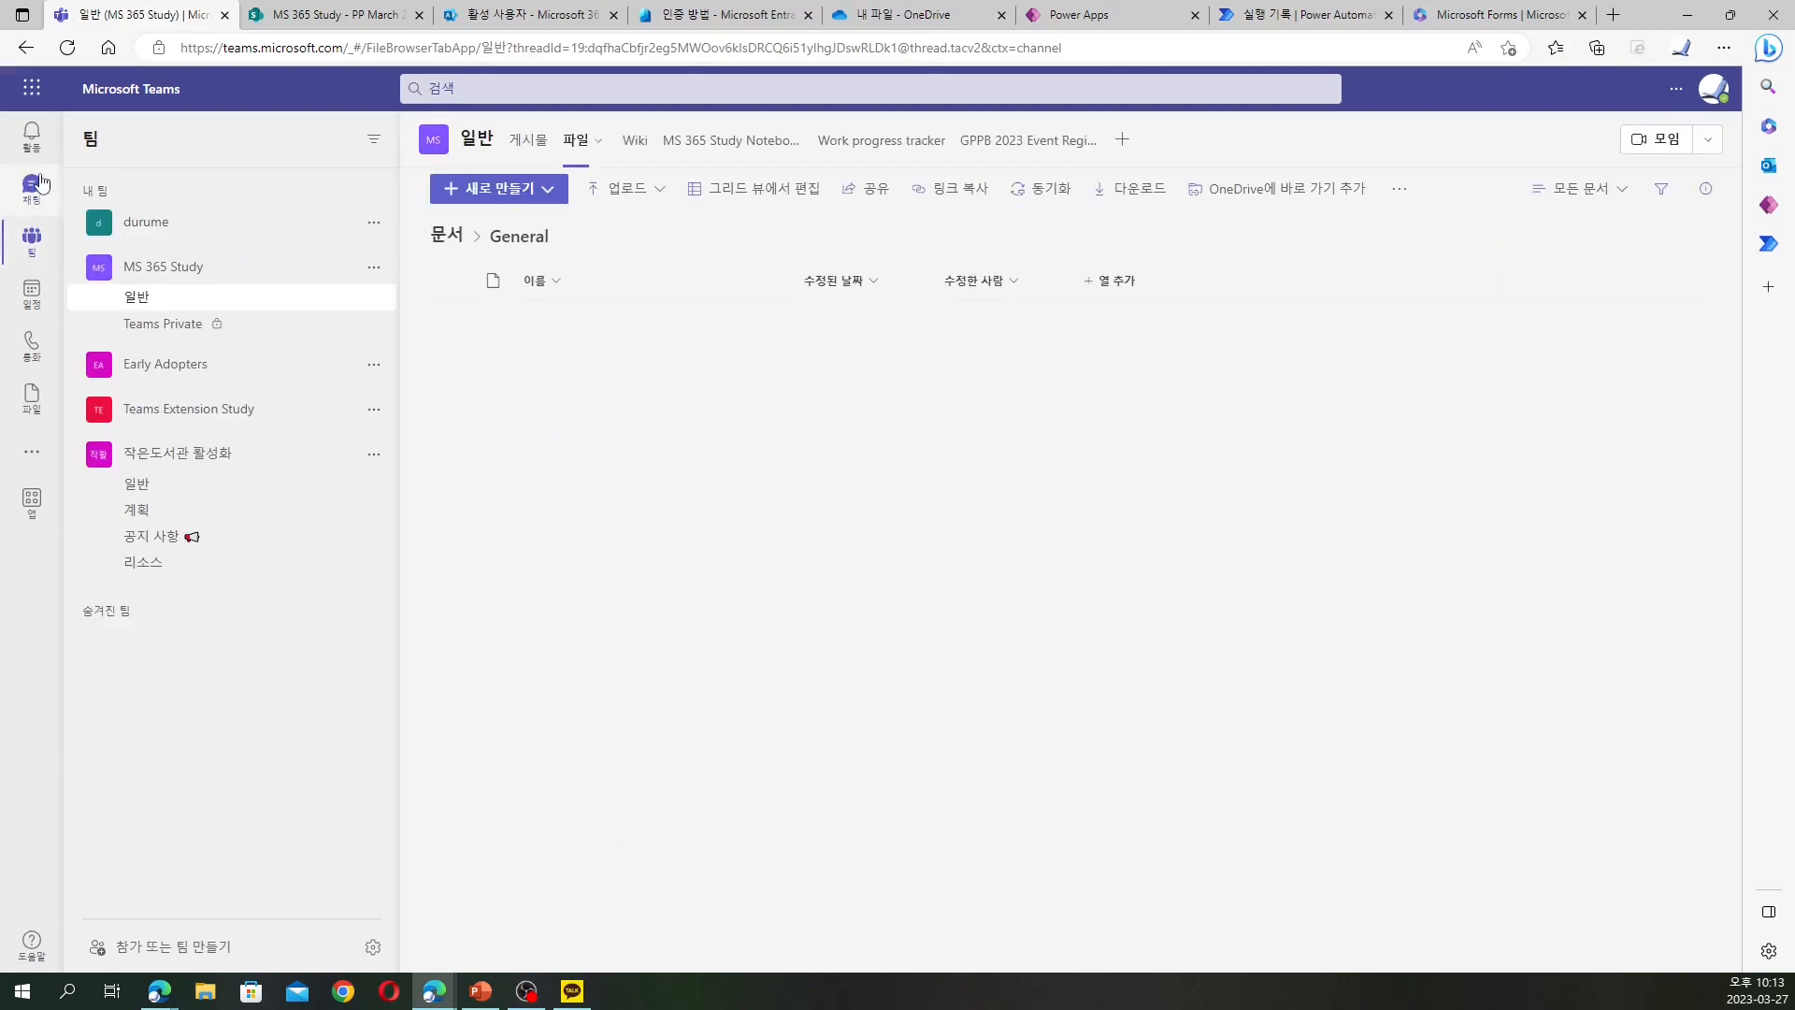
{"action": "left_click", "coordinate": [530, 145]}
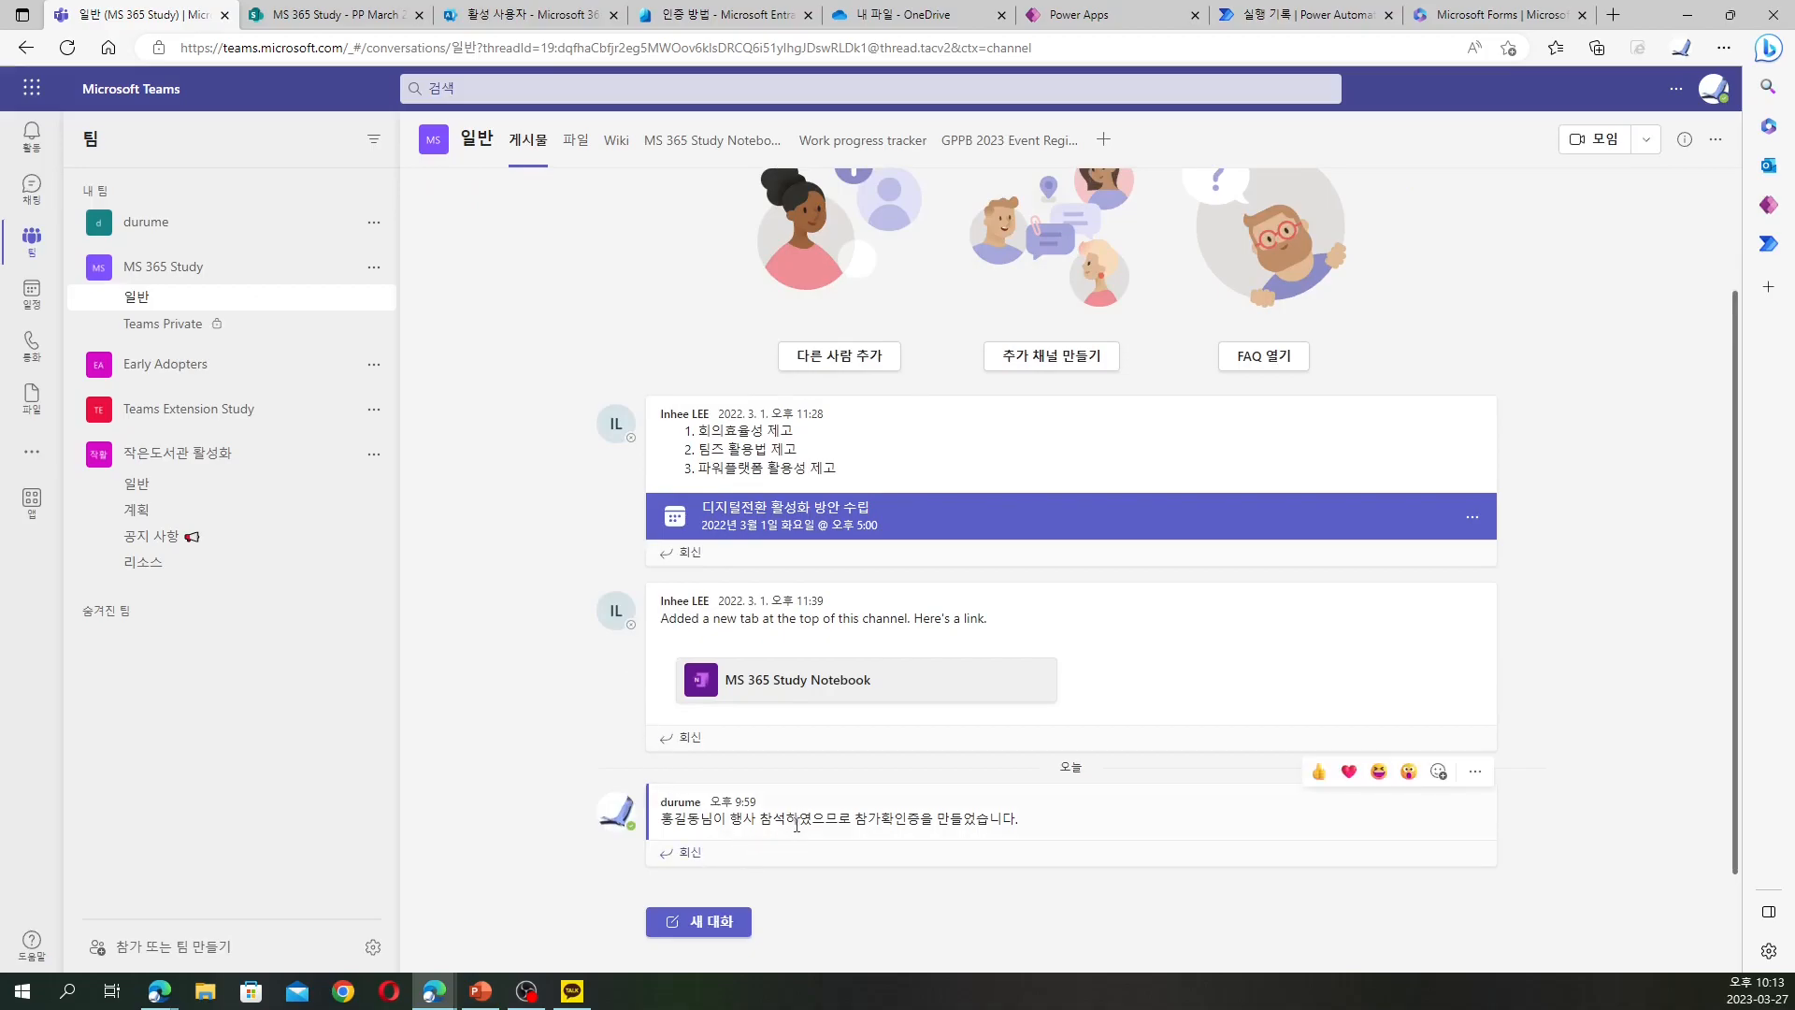
{"action": "left_click_drag", "start_coordinate": [799, 823], "coordinate": [916, 824]}
{"action": "left_click", "coordinate": [916, 824]}
{"action": "left_click", "coordinate": [1295, 15]}
Expand the Send an email (V2) run step to view its recipient, subject and body
{"action": "left_click", "coordinate": [823, 897]}
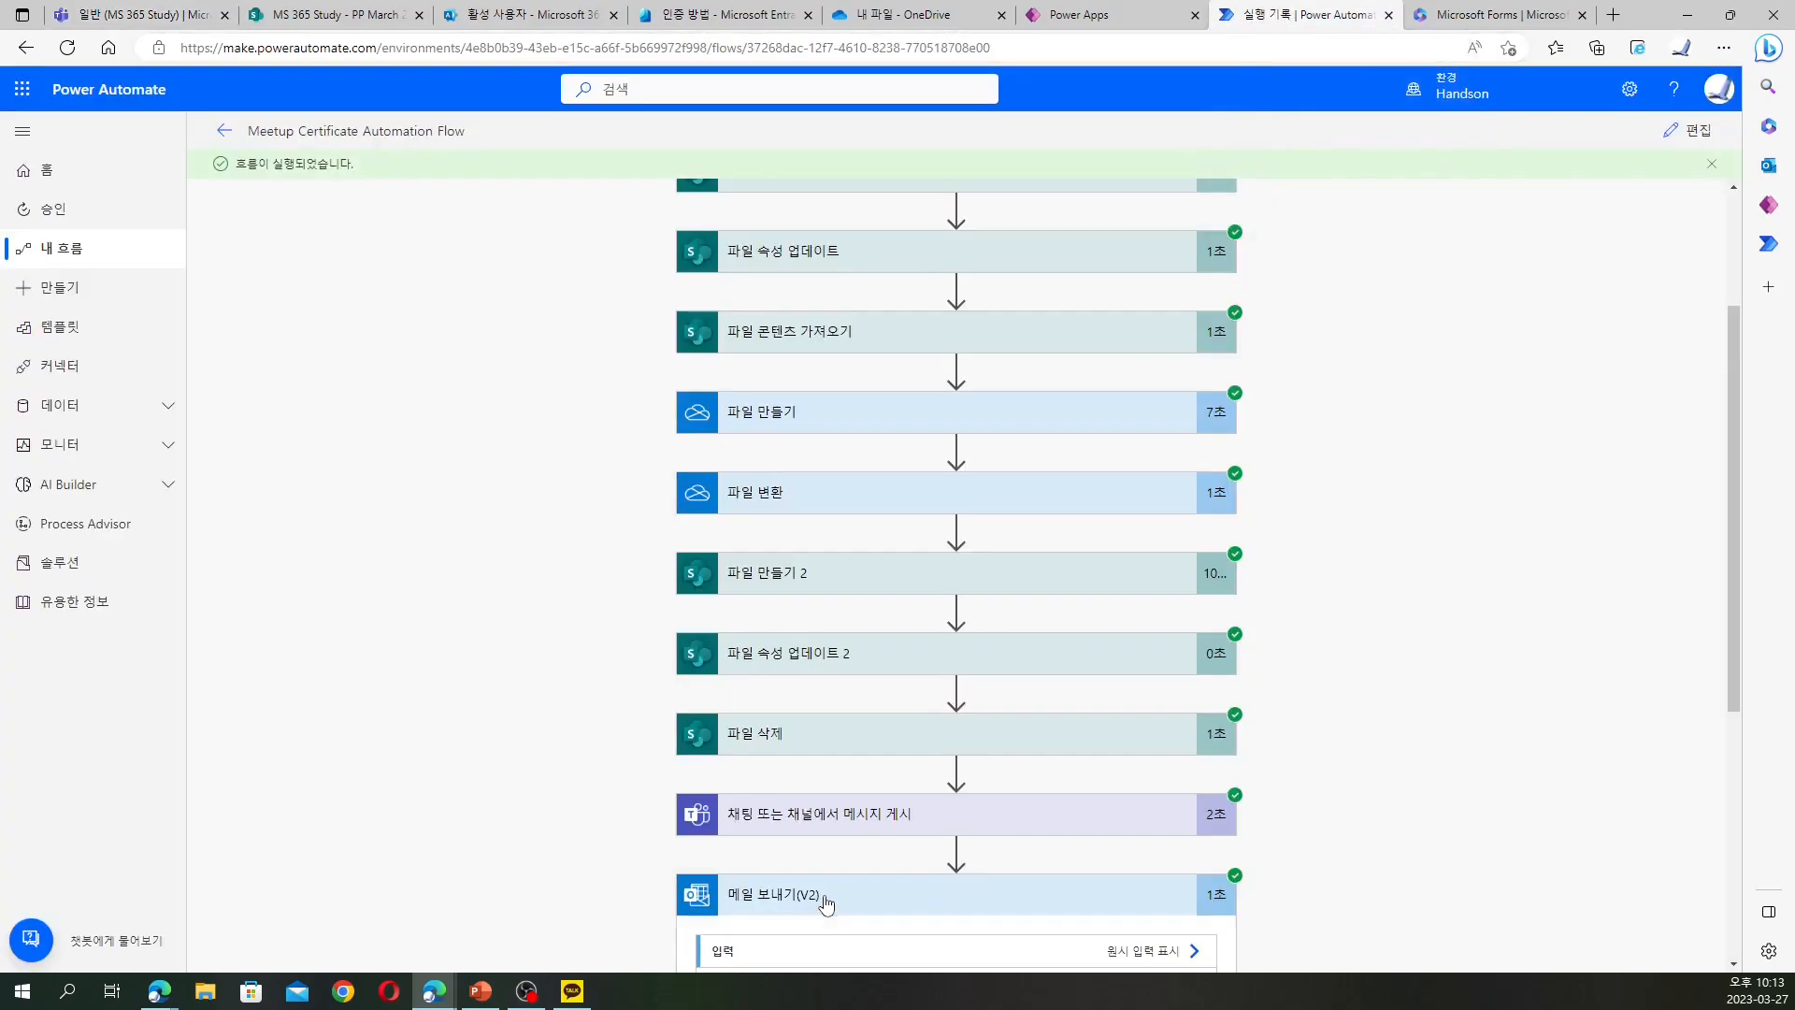
{"action": "scroll", "coordinate": [822, 899], "scroll_direction": "down", "scroll_amount": 5}
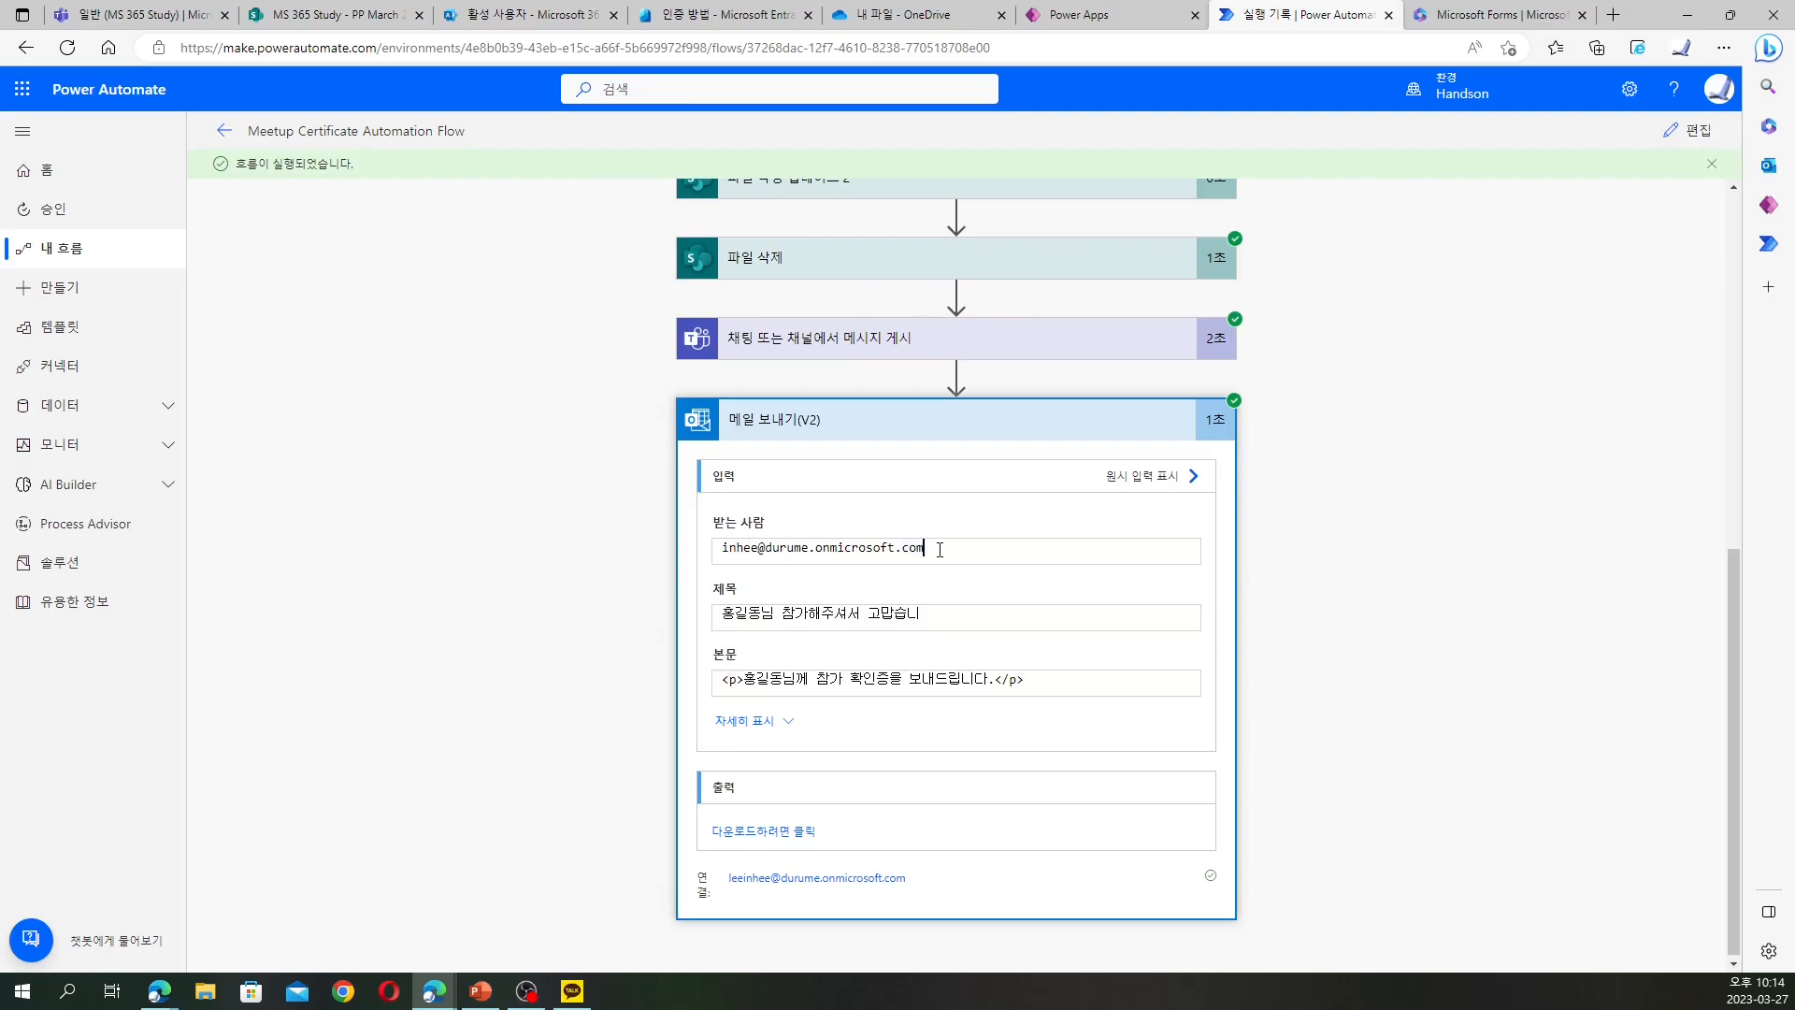
Open the thank-you email in the Outlook Inbox and preview its Power Platform Day certificate PDF
{"action": "mouse_move", "coordinate": [435, 989]}
{"action": "left_click", "coordinate": [641, 939]}
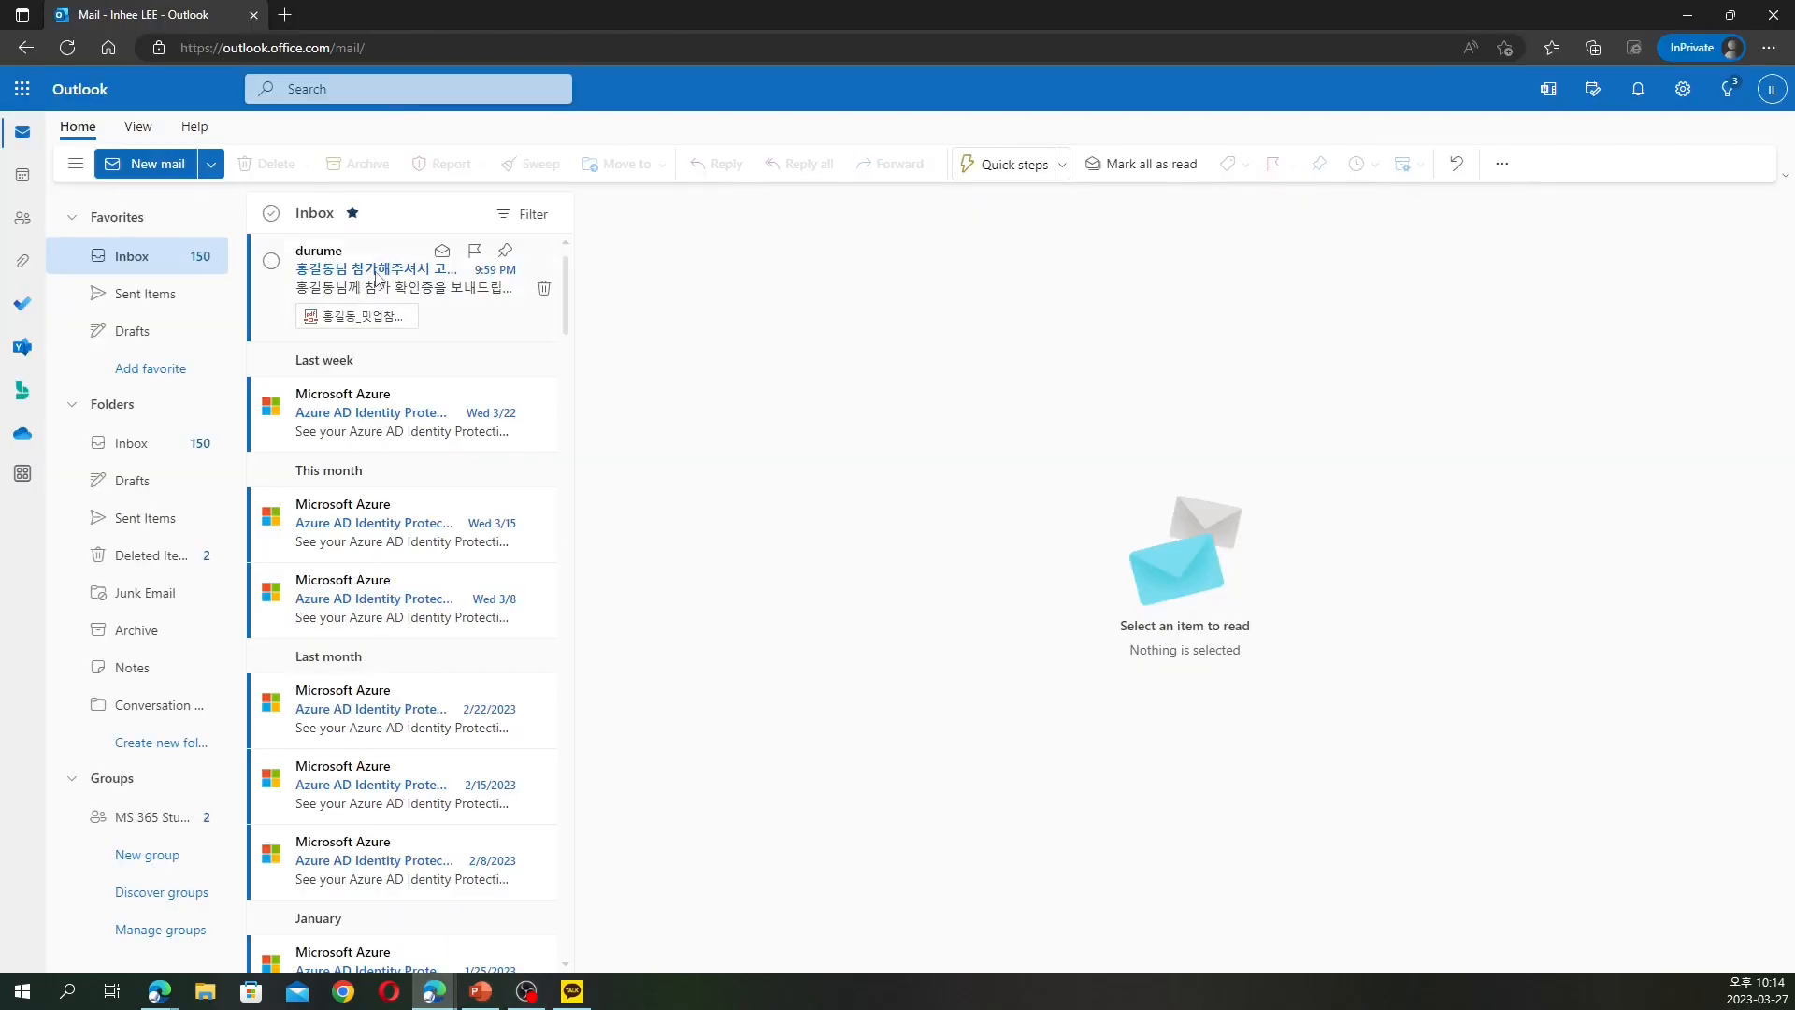
{"action": "left_click", "coordinate": [430, 297]}
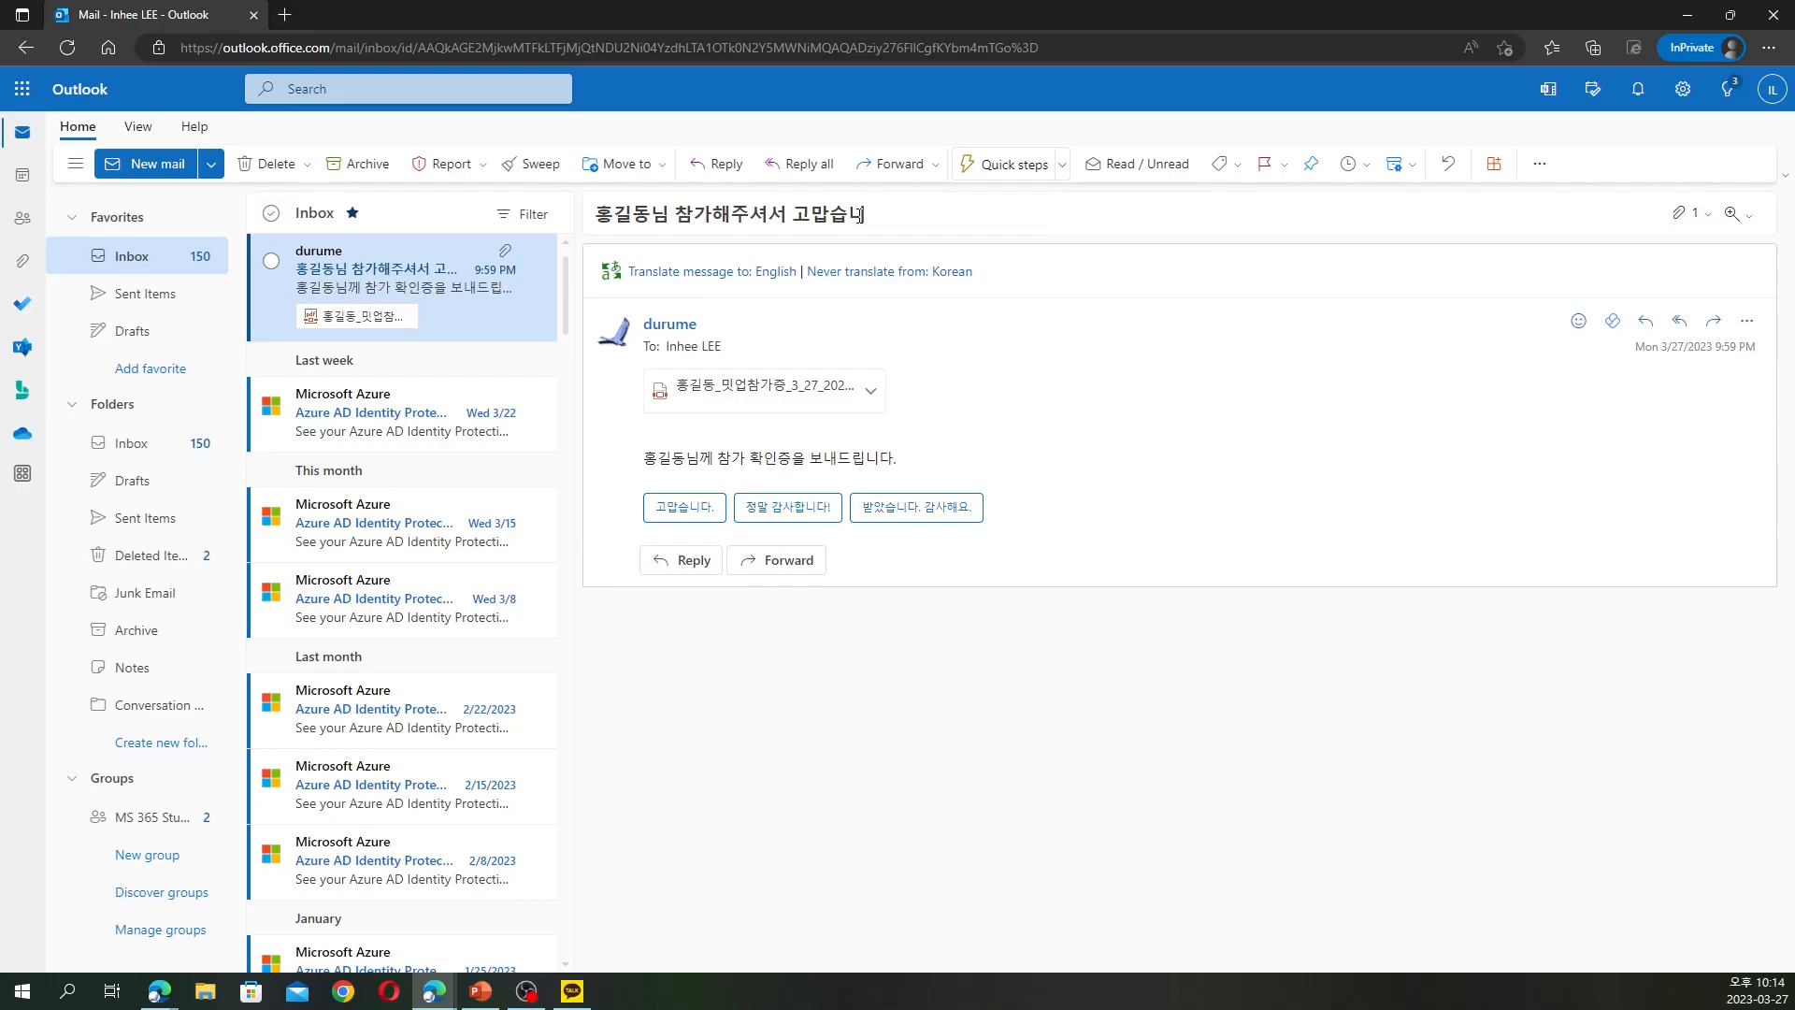
{"action": "left_click", "coordinate": [745, 392]}
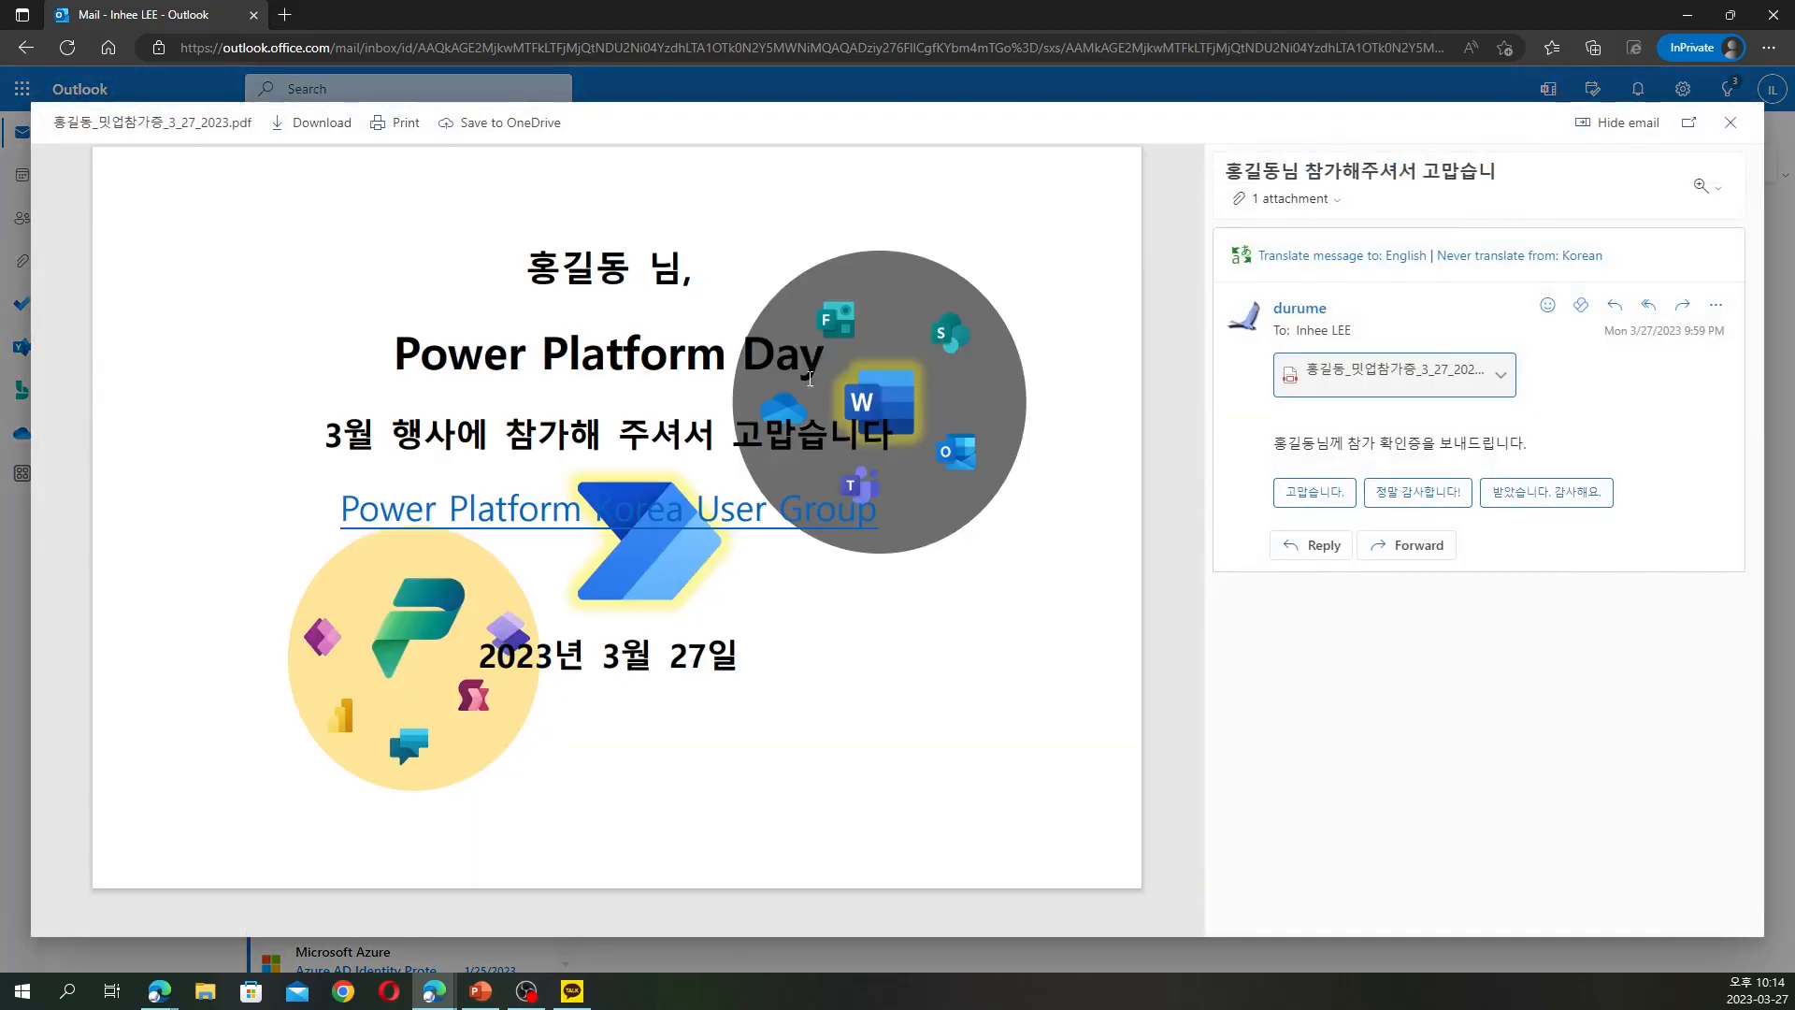